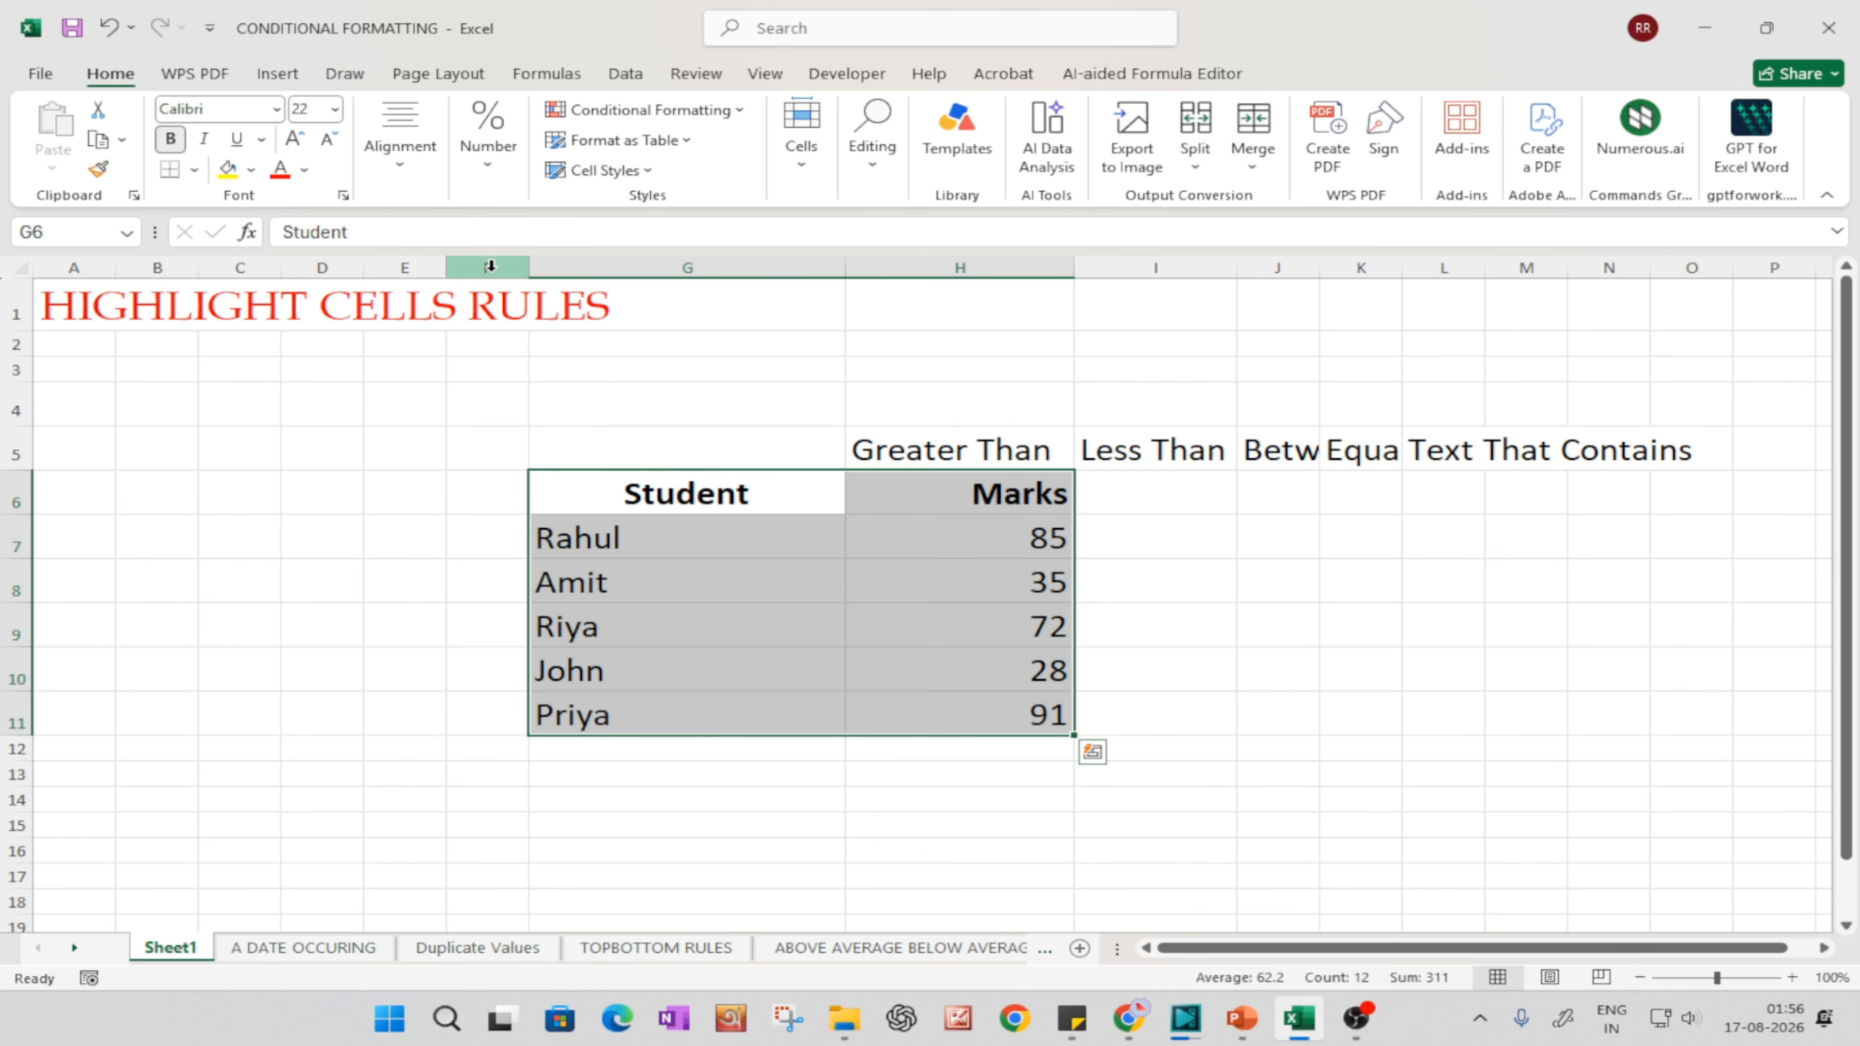
Step: Apply all borders to the Student and Marks table in G6:H11
key(alt+h)
key(b)
key(a)
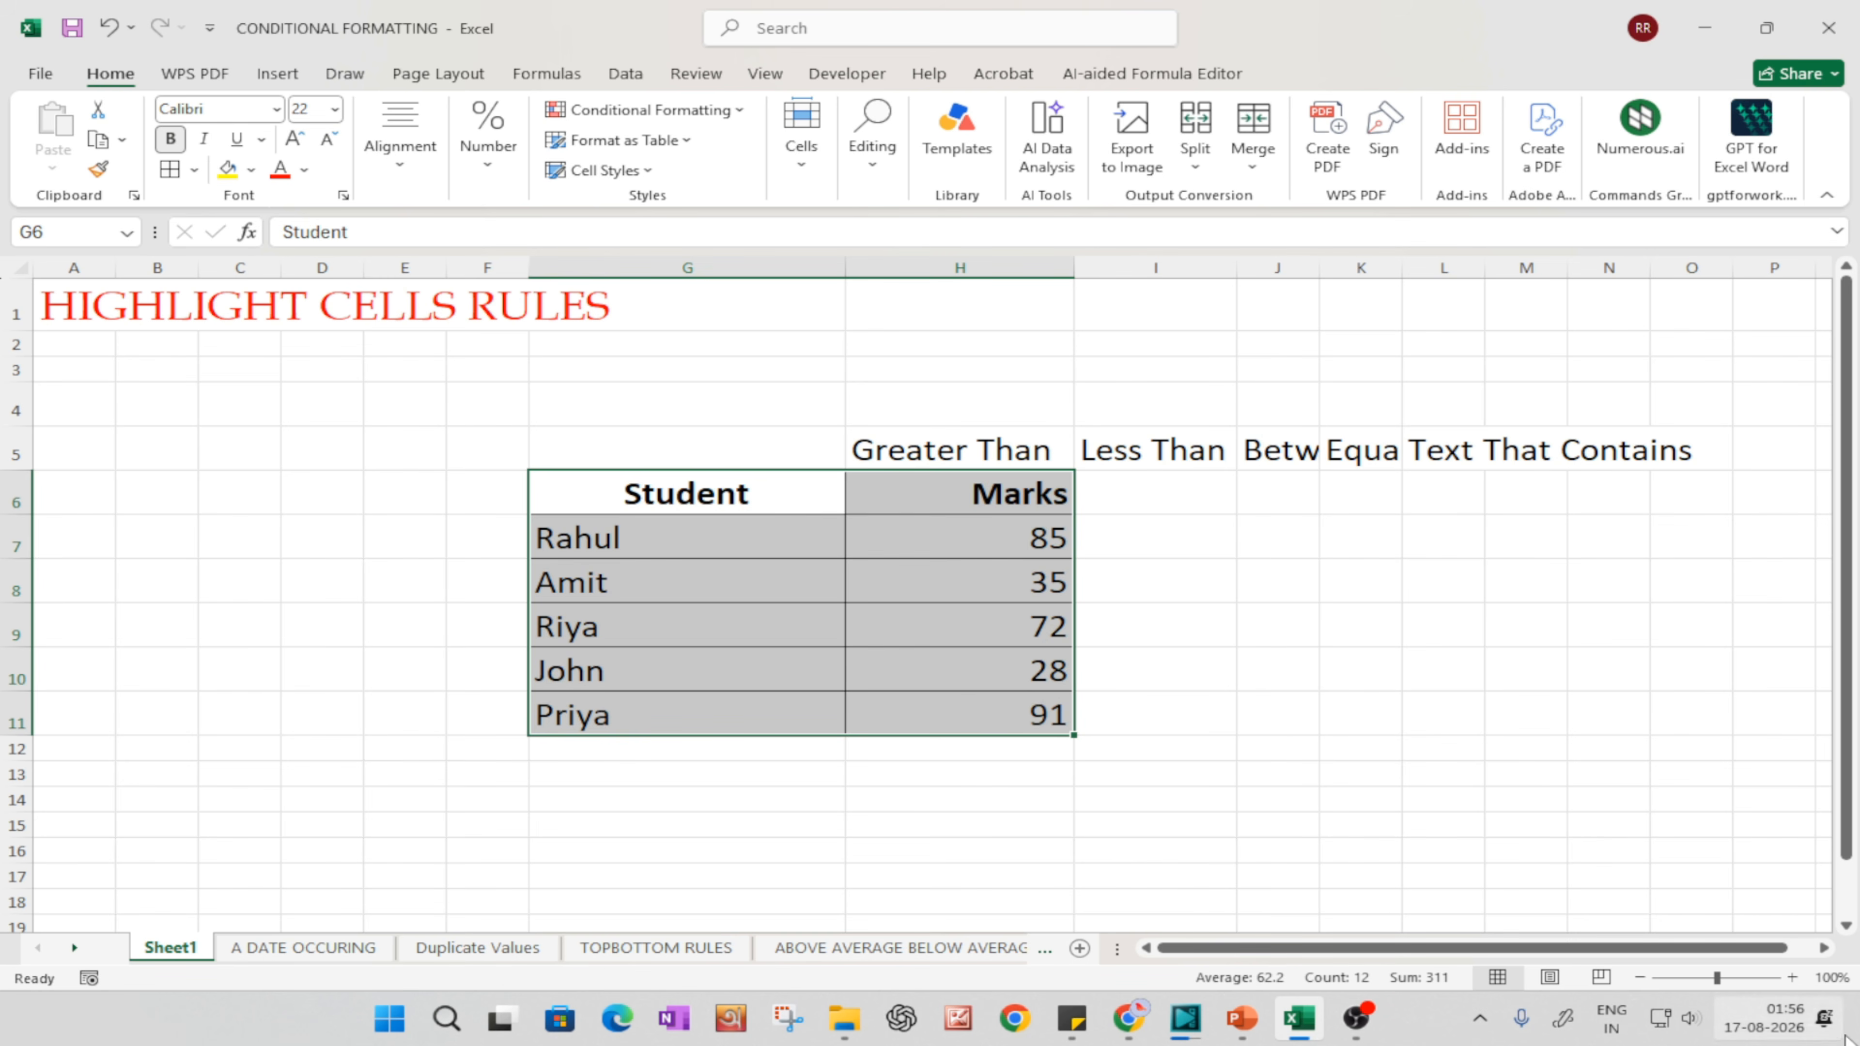
Step: Change the font of the Student and Marks table, G6:H11, to Book Antiqua
click(1793, 978)
click(1794, 978)
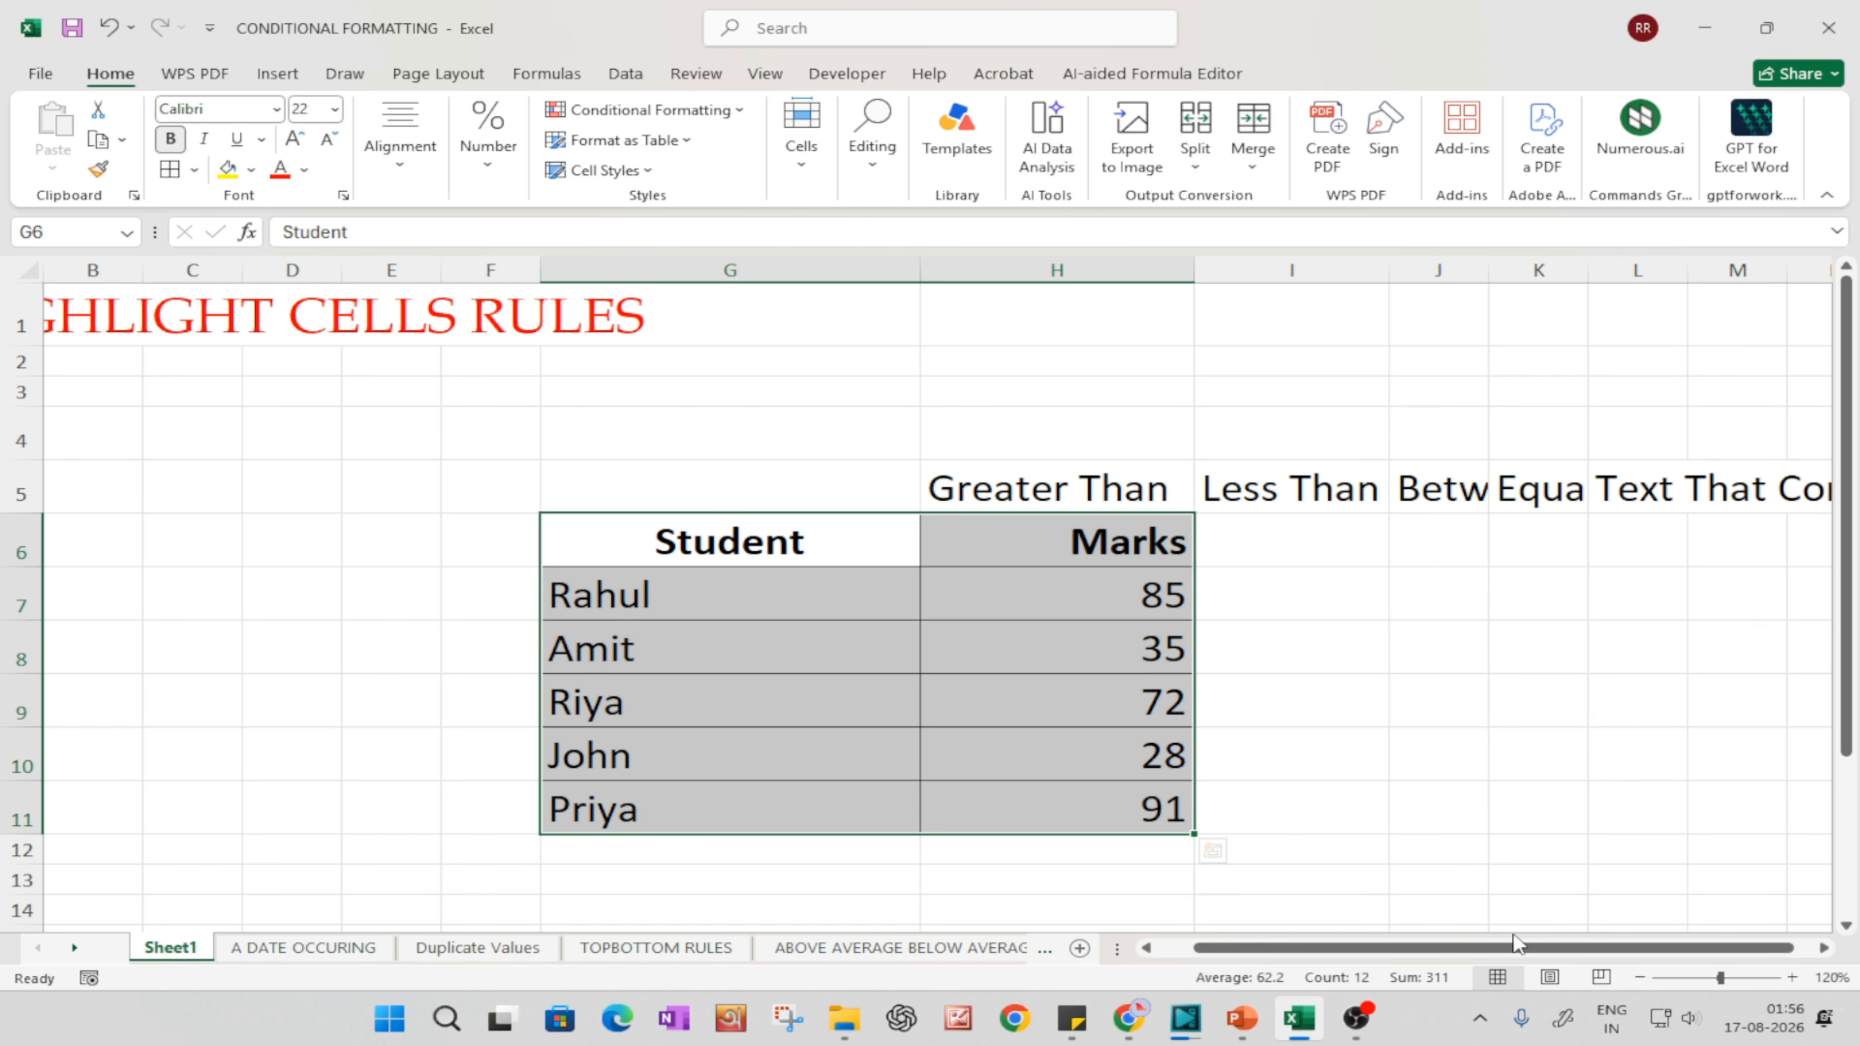
drag(1519, 946, 1578, 952)
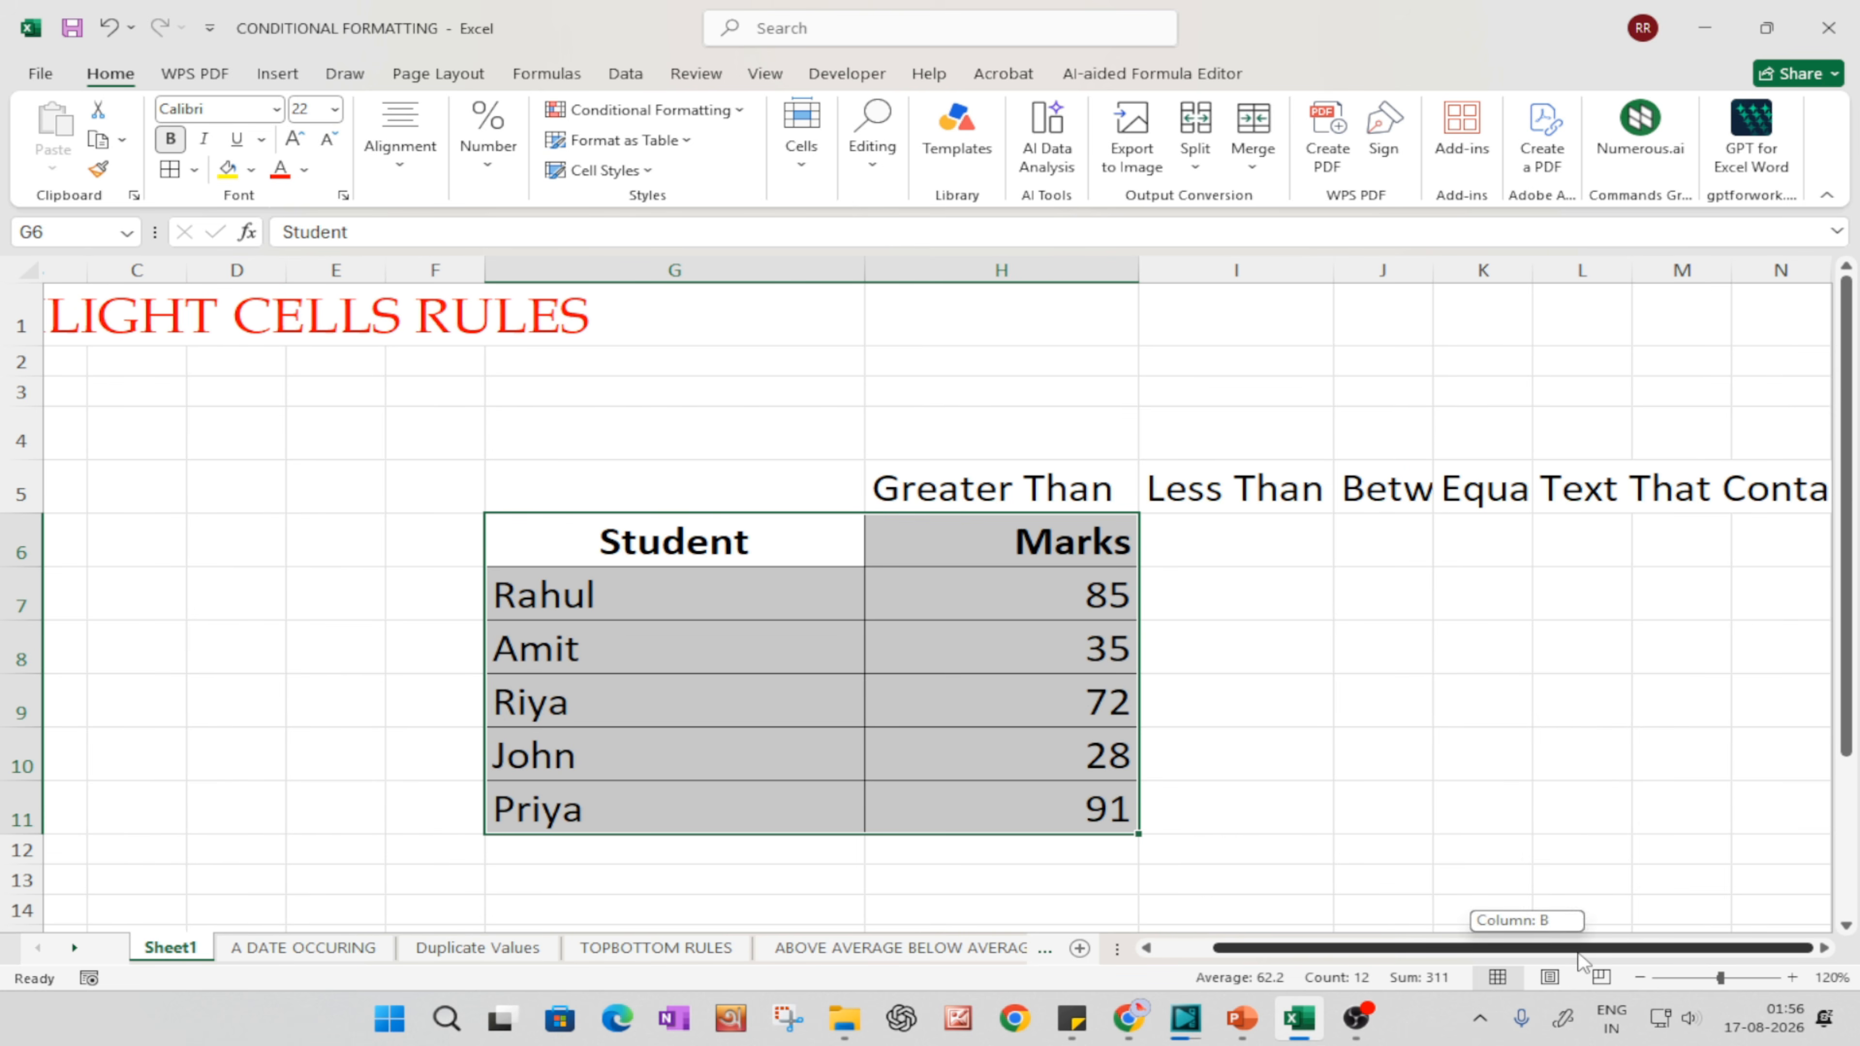
click(275, 109)
text(Book Antiqua)
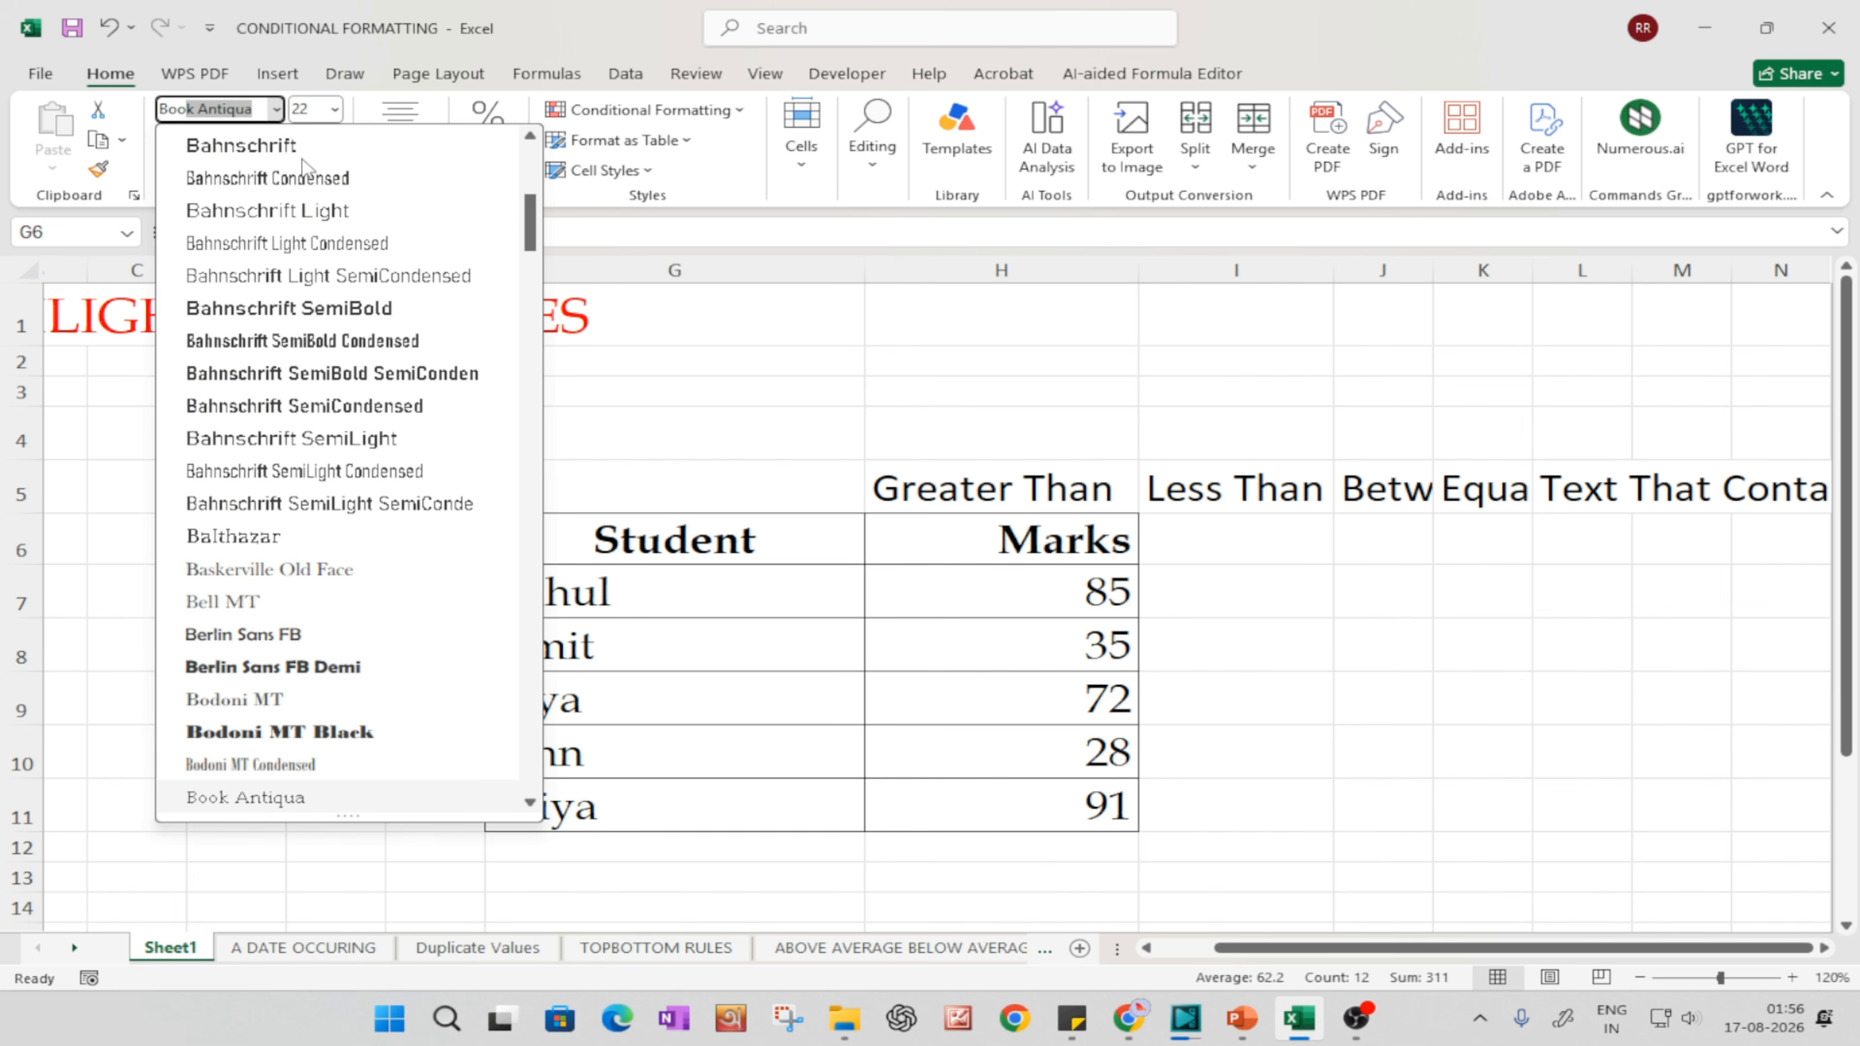
key(Return)
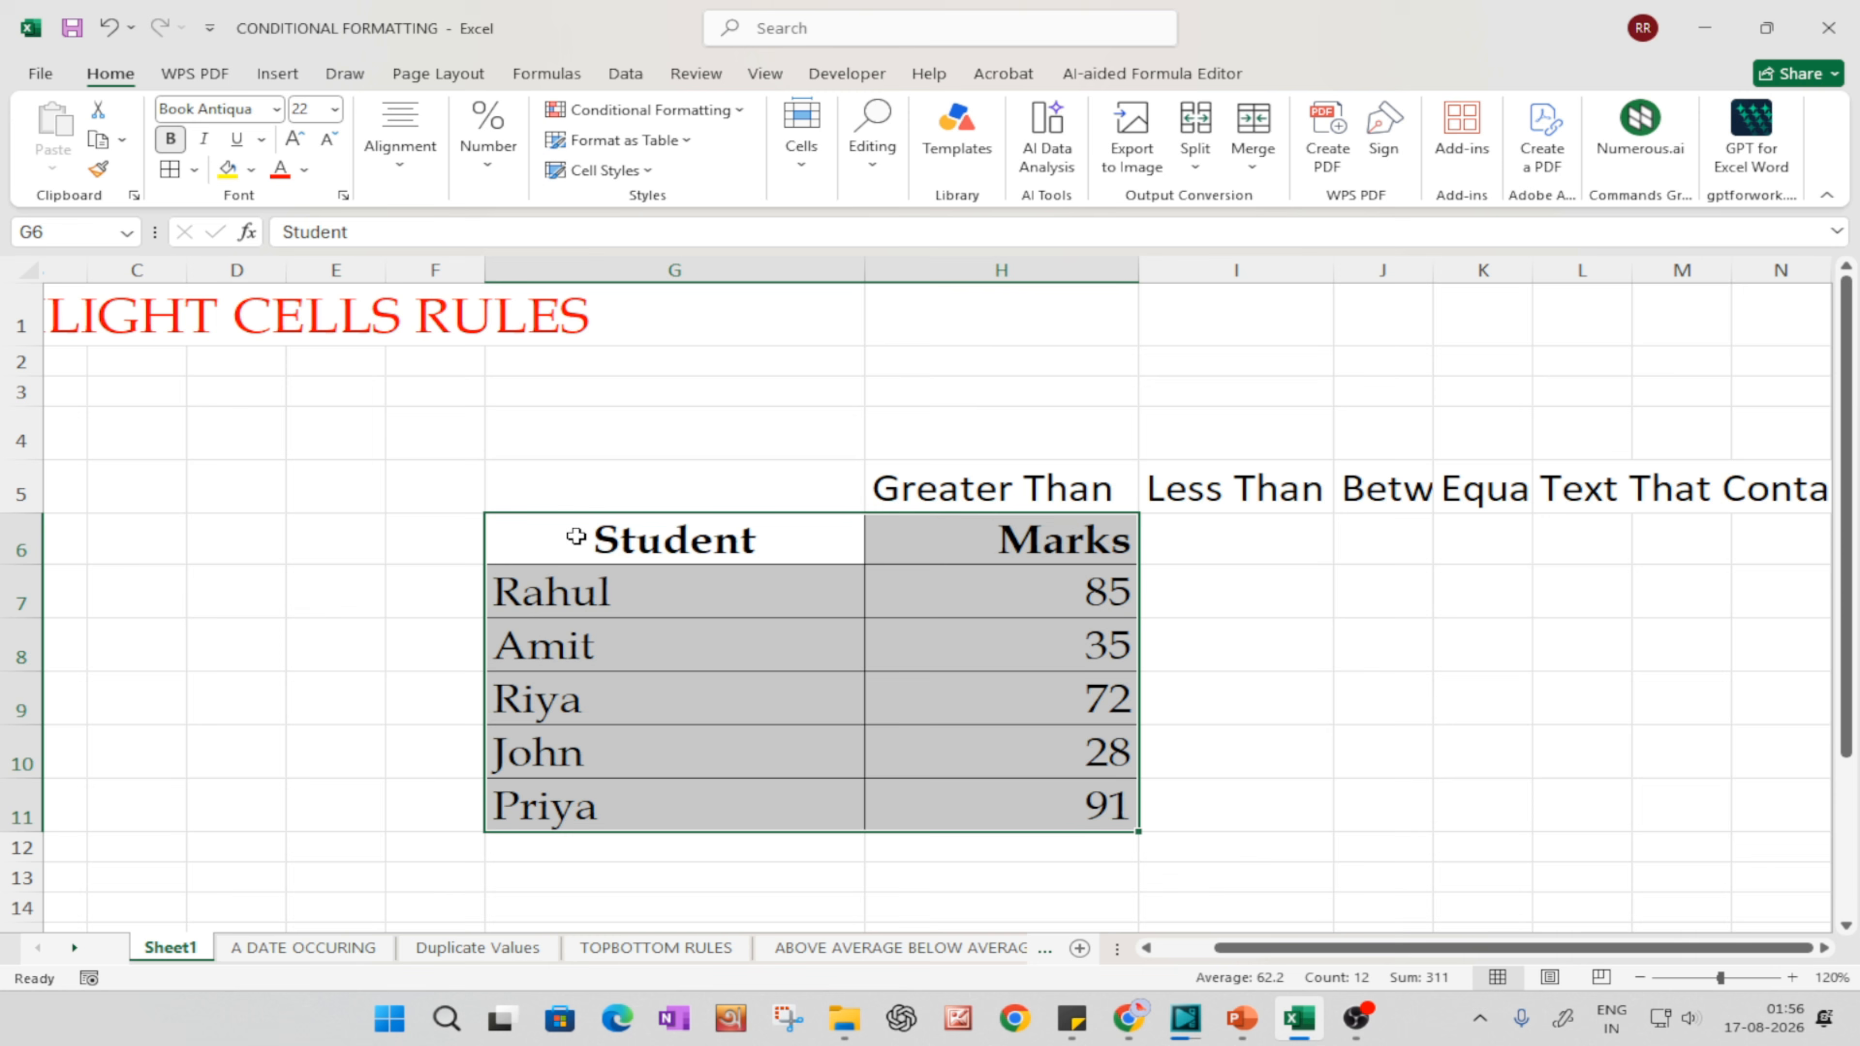
Step: Center the Marks header and all marks horizontally in H6:H11
click(1054, 644)
click(1037, 490)
drag(1088, 531, 1058, 762)
click(399, 147)
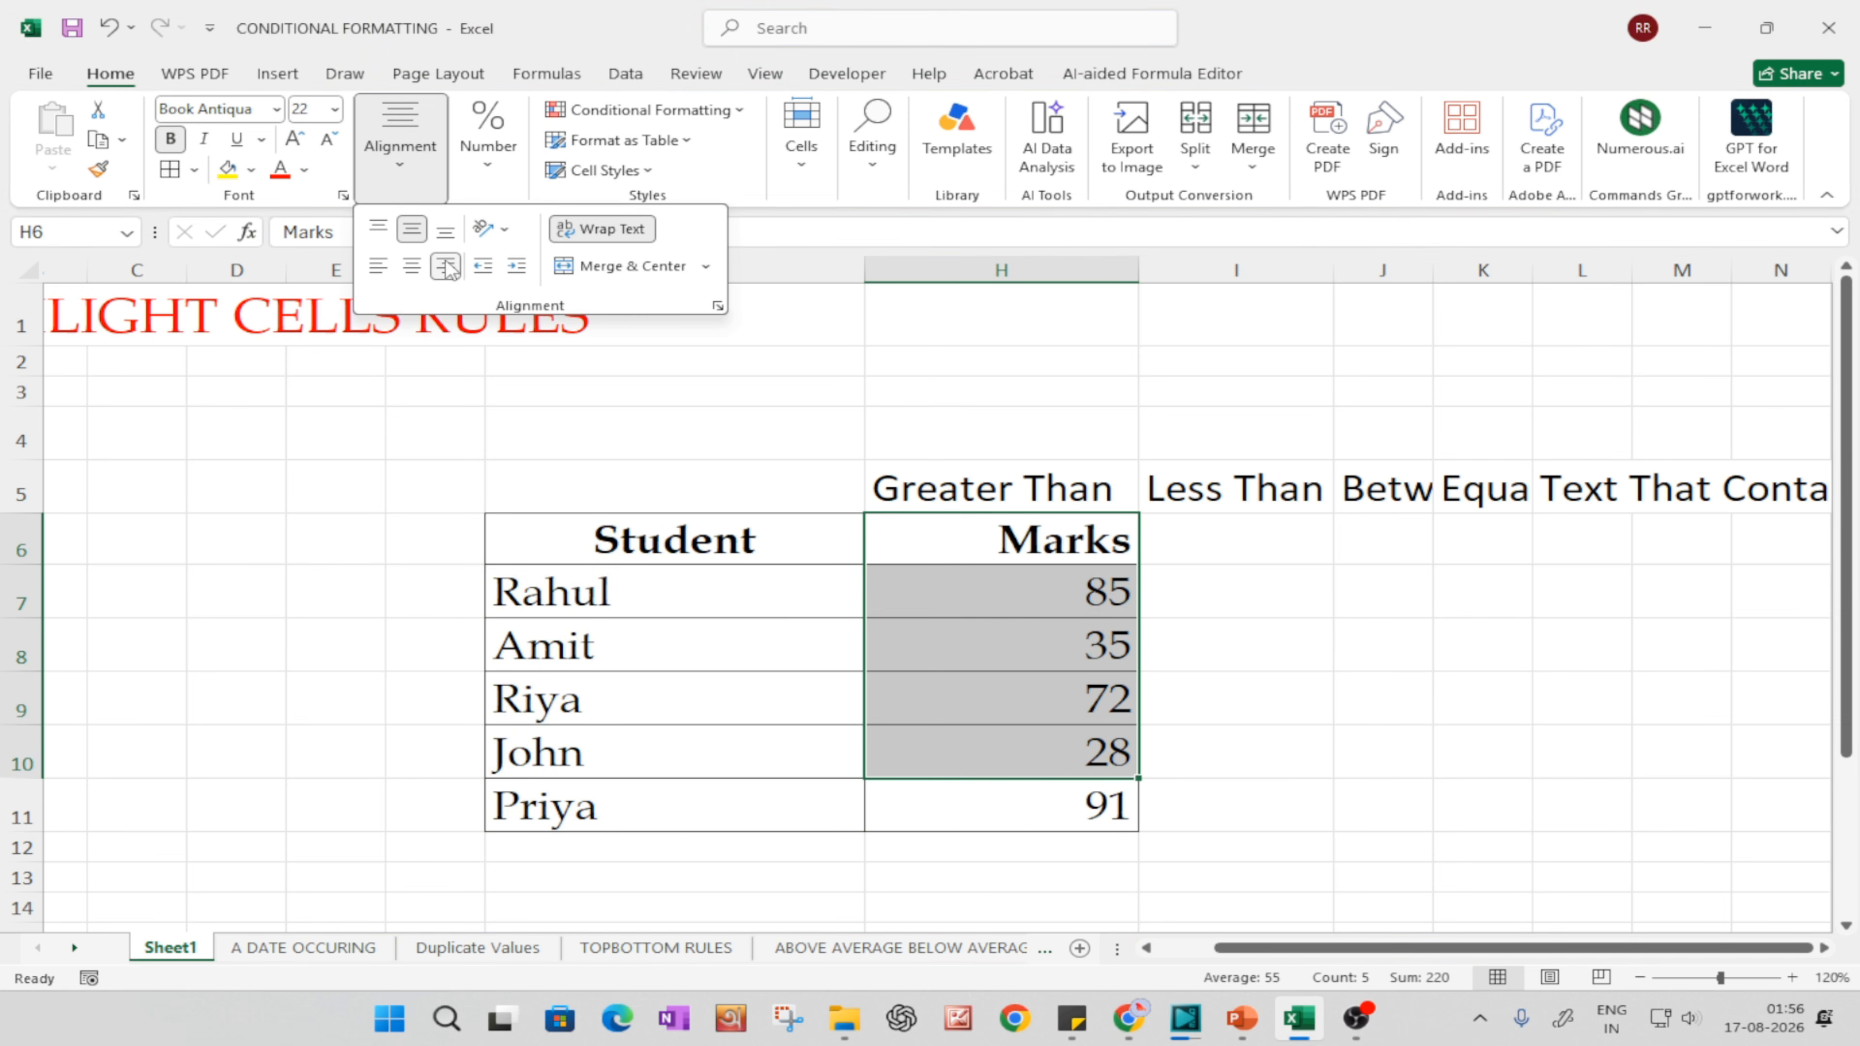
click(412, 265)
click(1063, 828)
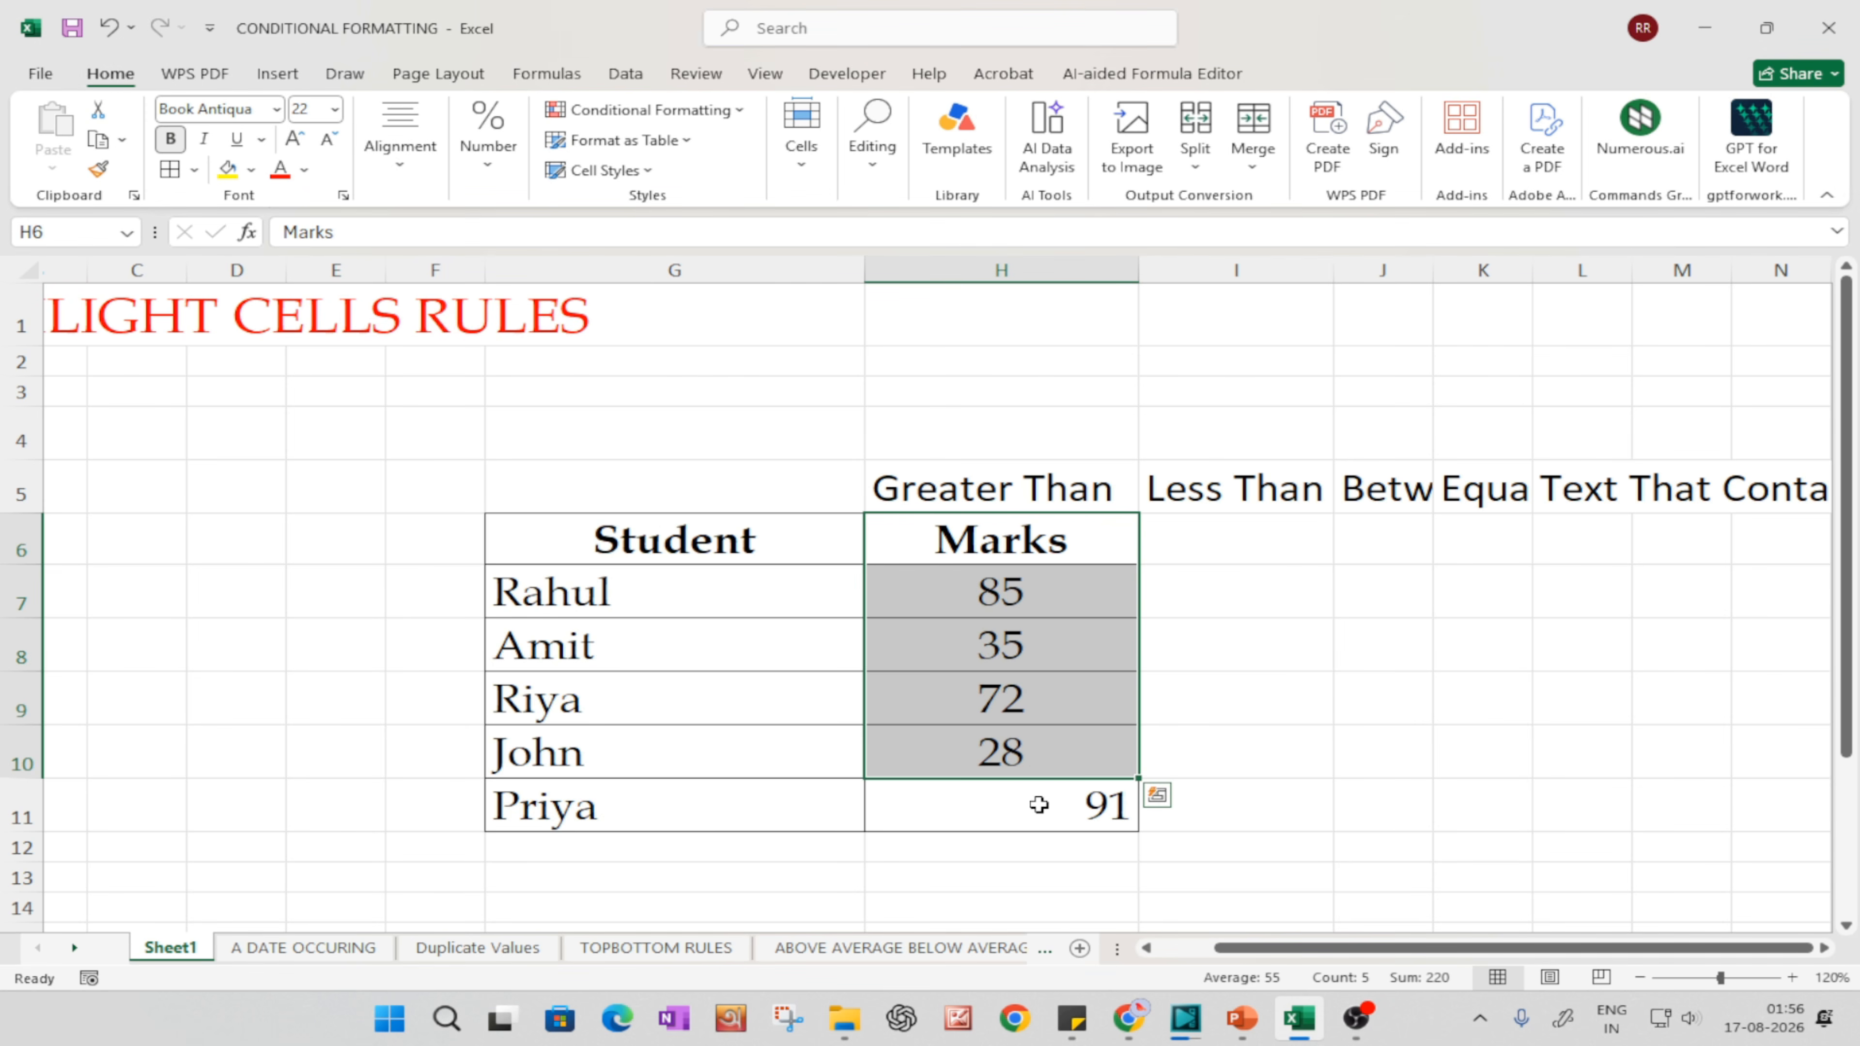
click(1063, 828)
click(400, 146)
click(410, 268)
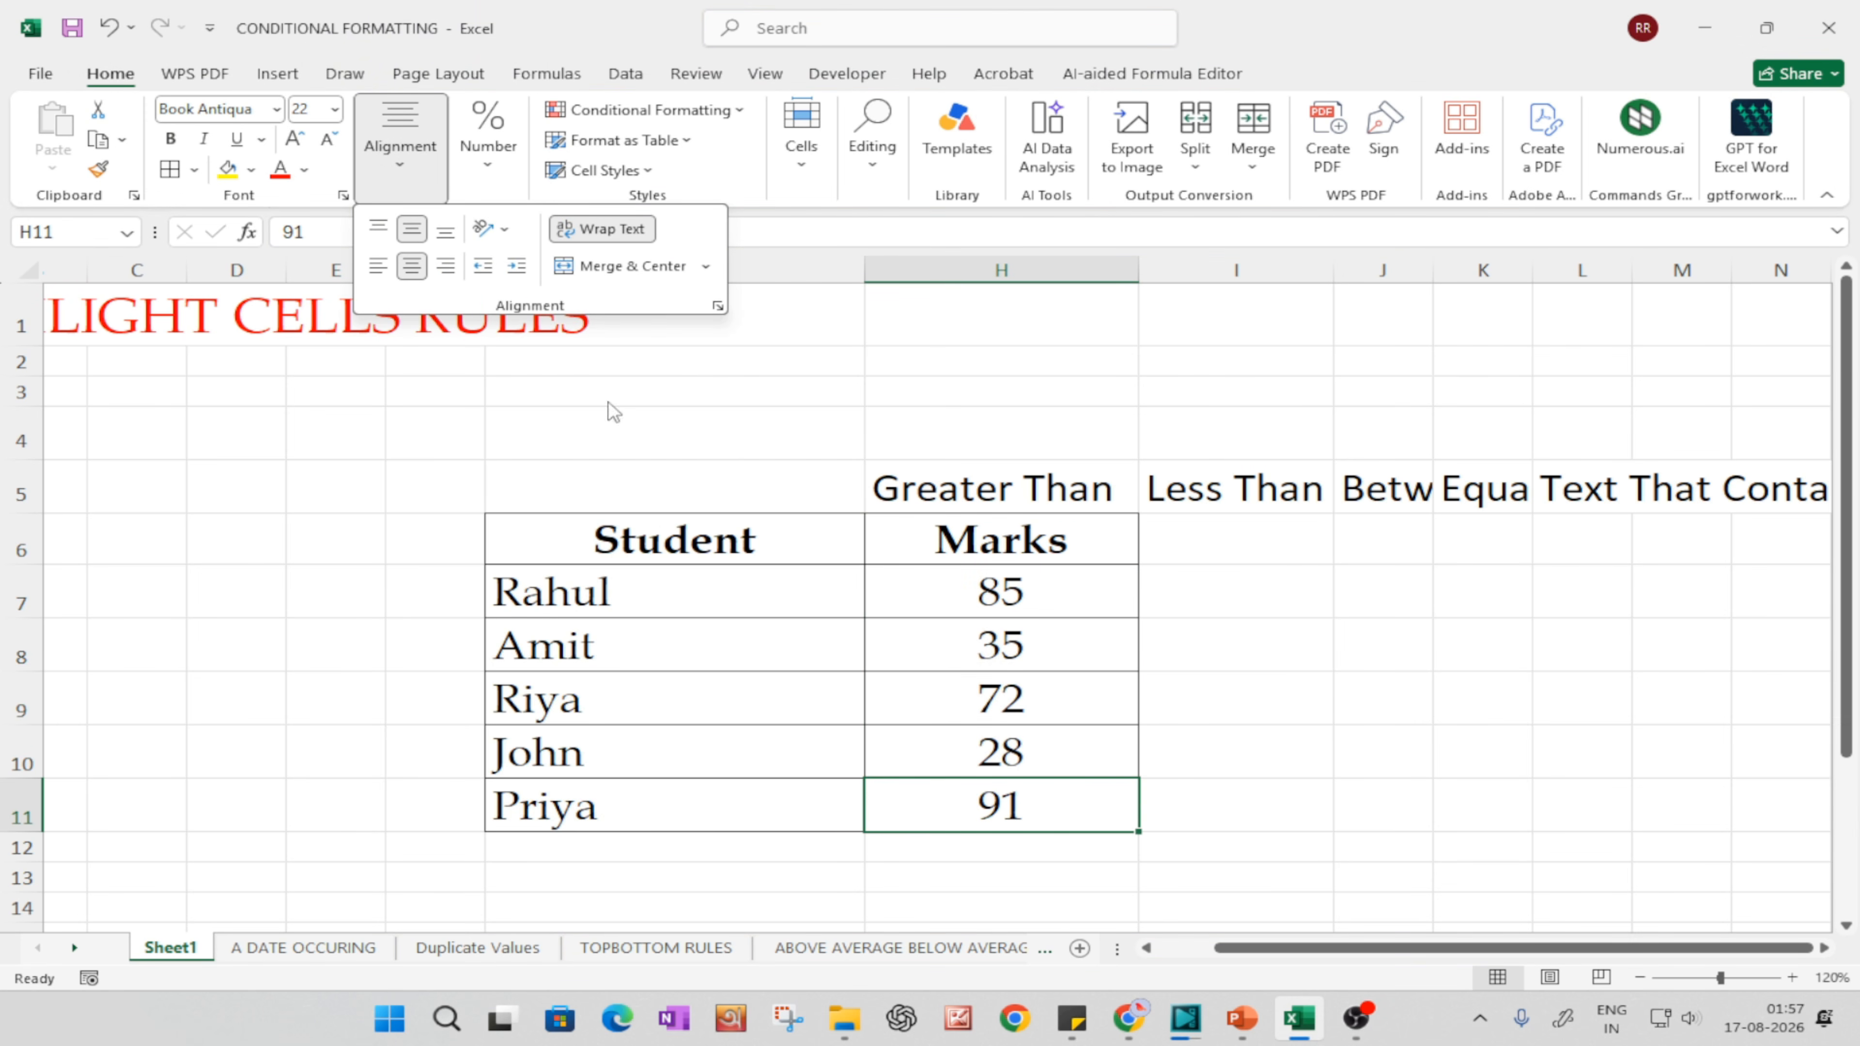
click(1150, 721)
Step: Review the Conditional Formatting rule categories, including the Highlight Cells Rules and Top/Bottom Rules options
drag(1321, 949, 1260, 956)
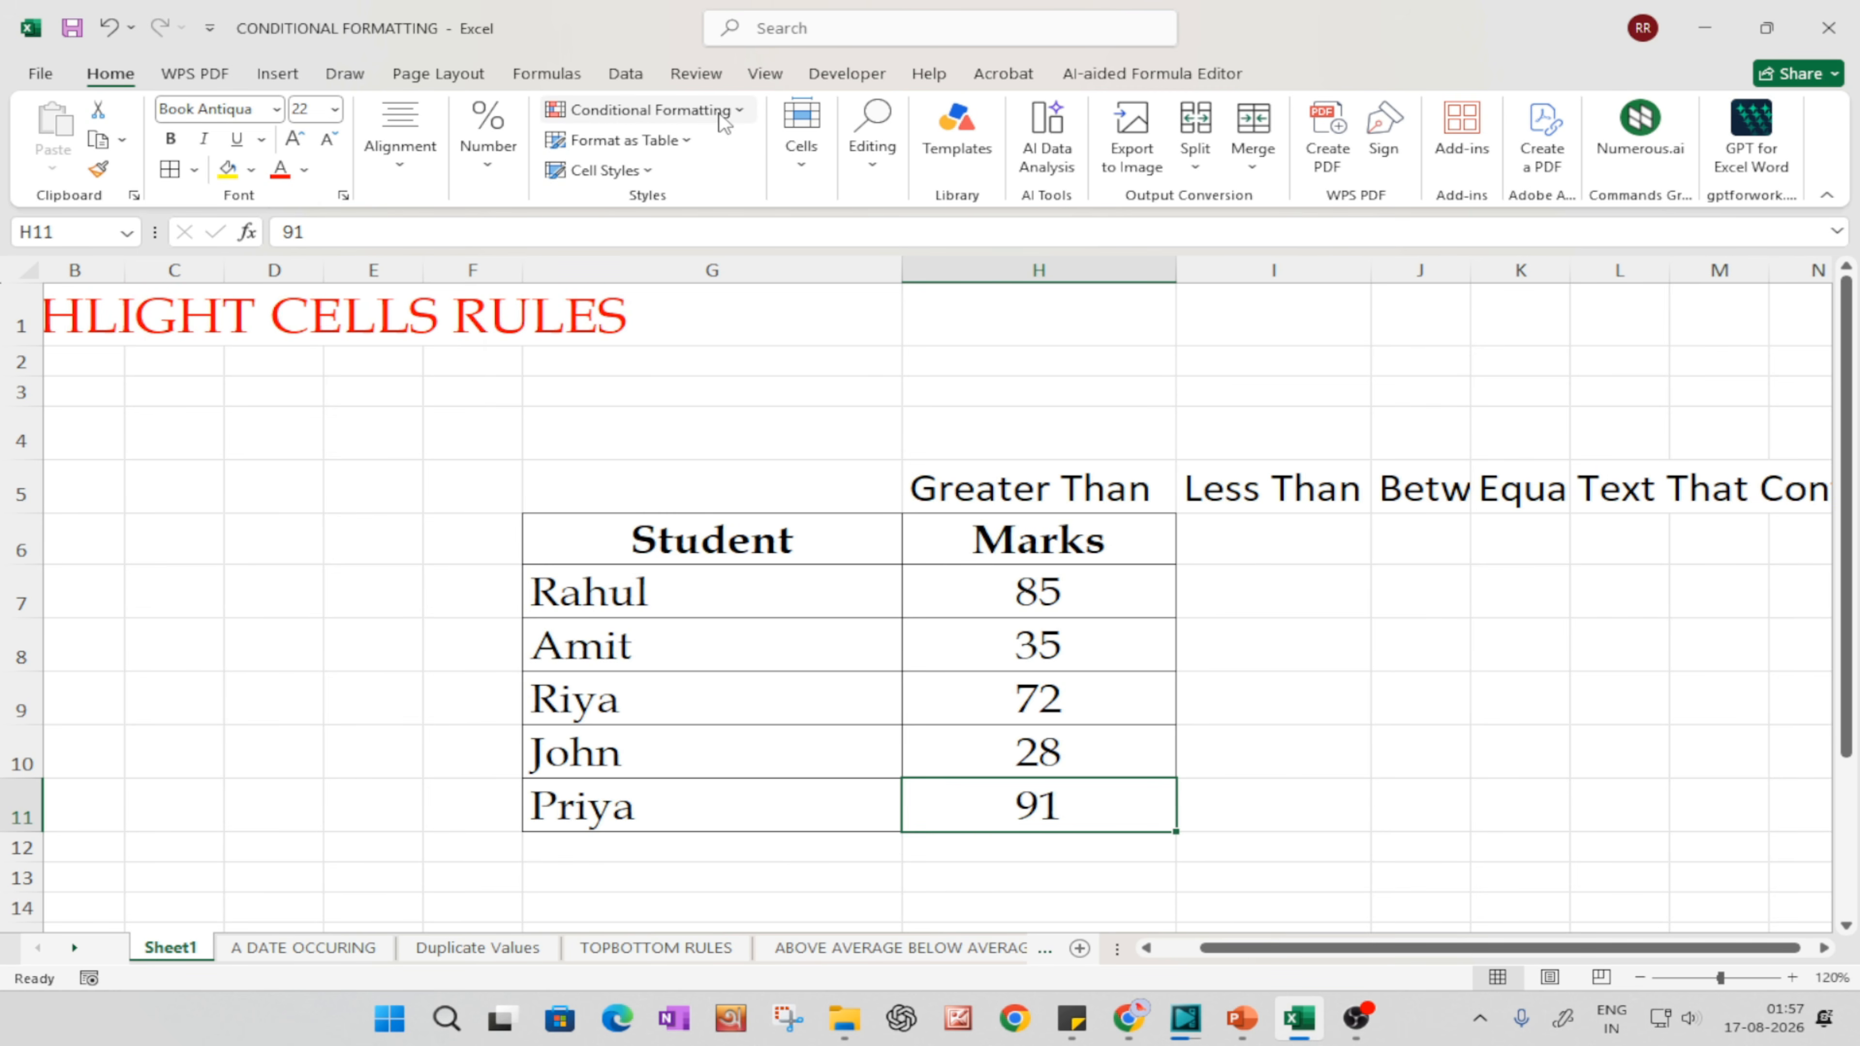
click(738, 114)
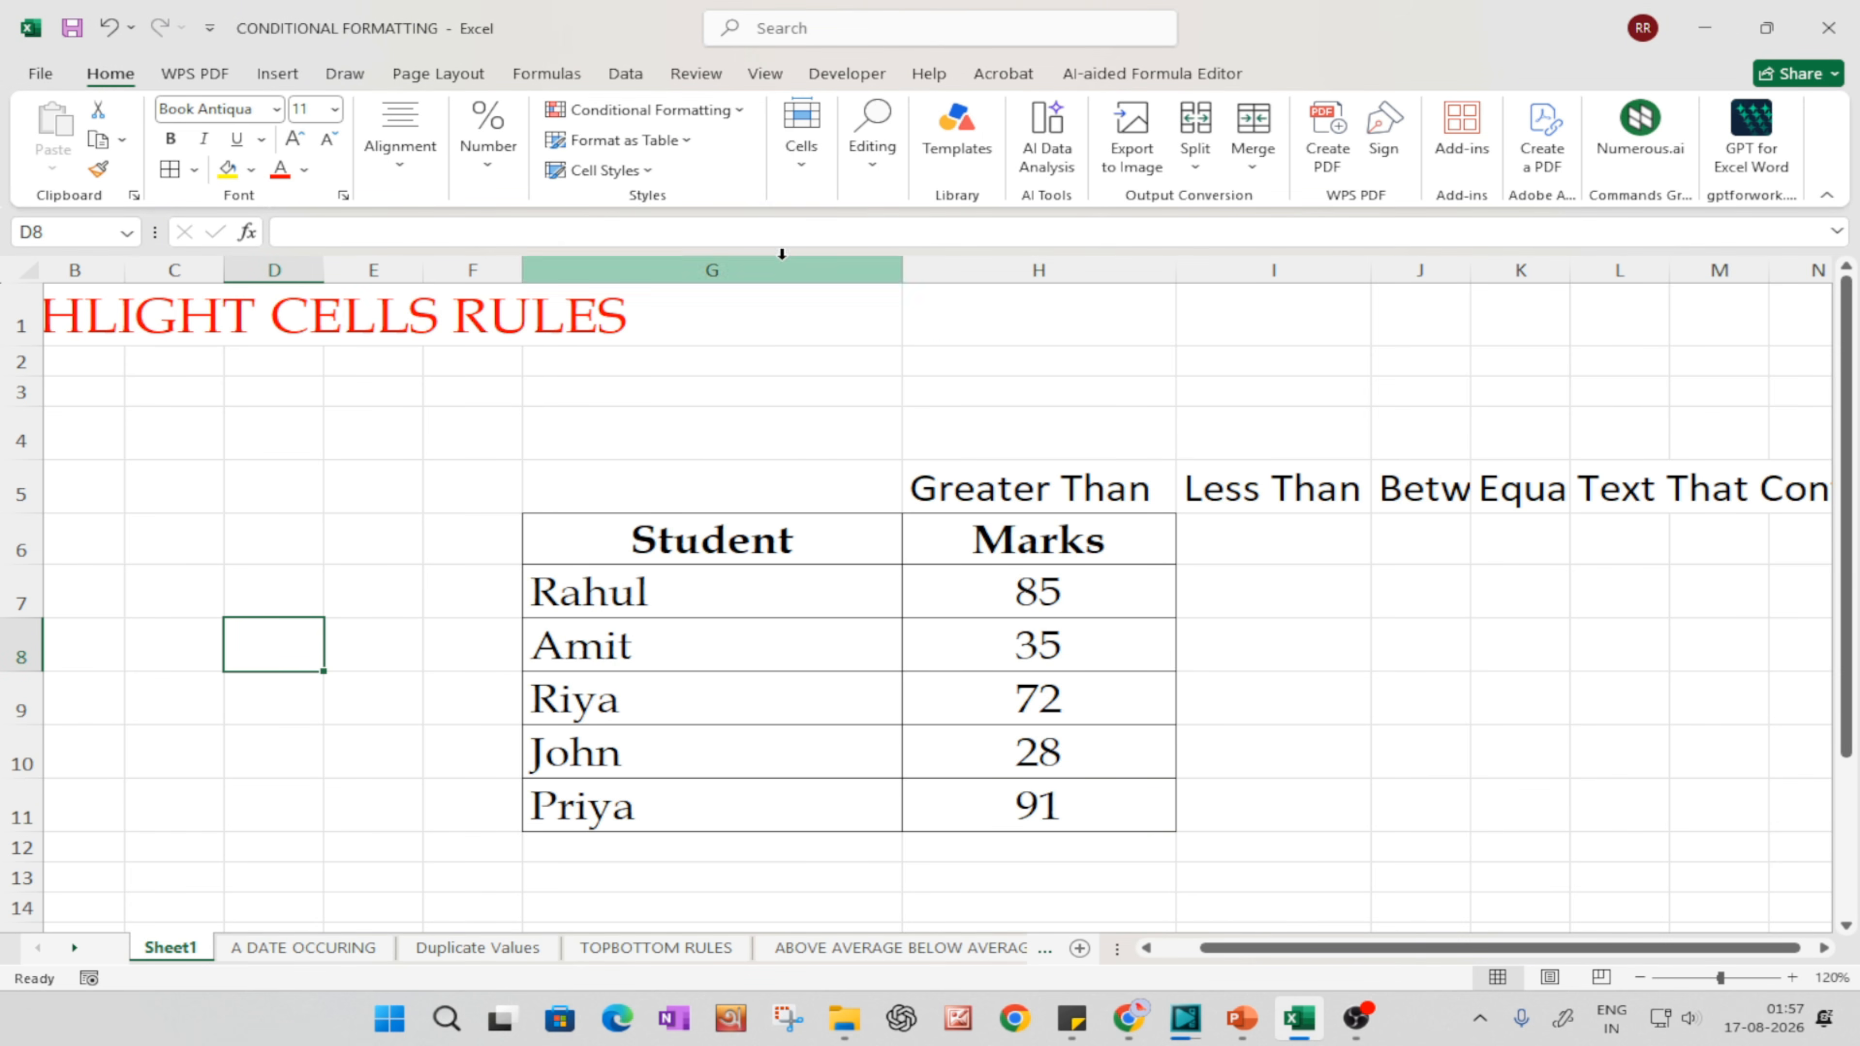
click(728, 112)
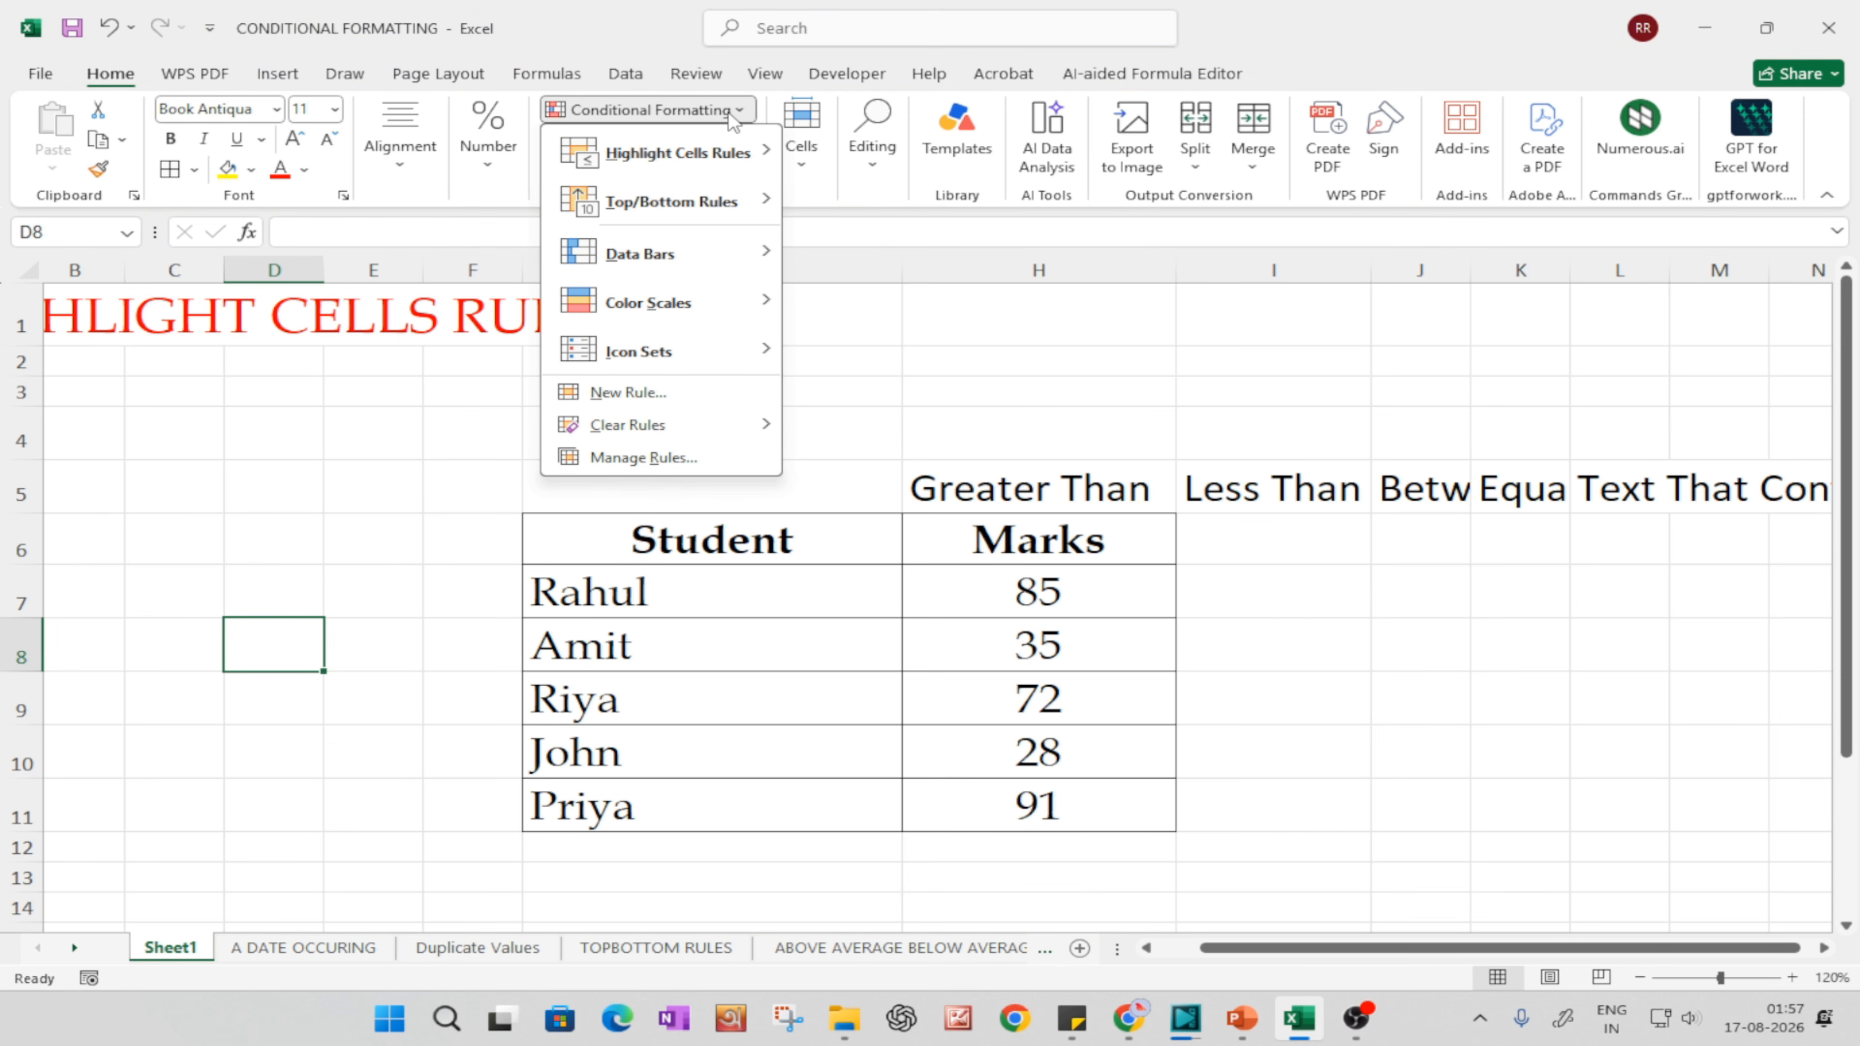
mouse_move(681, 157)
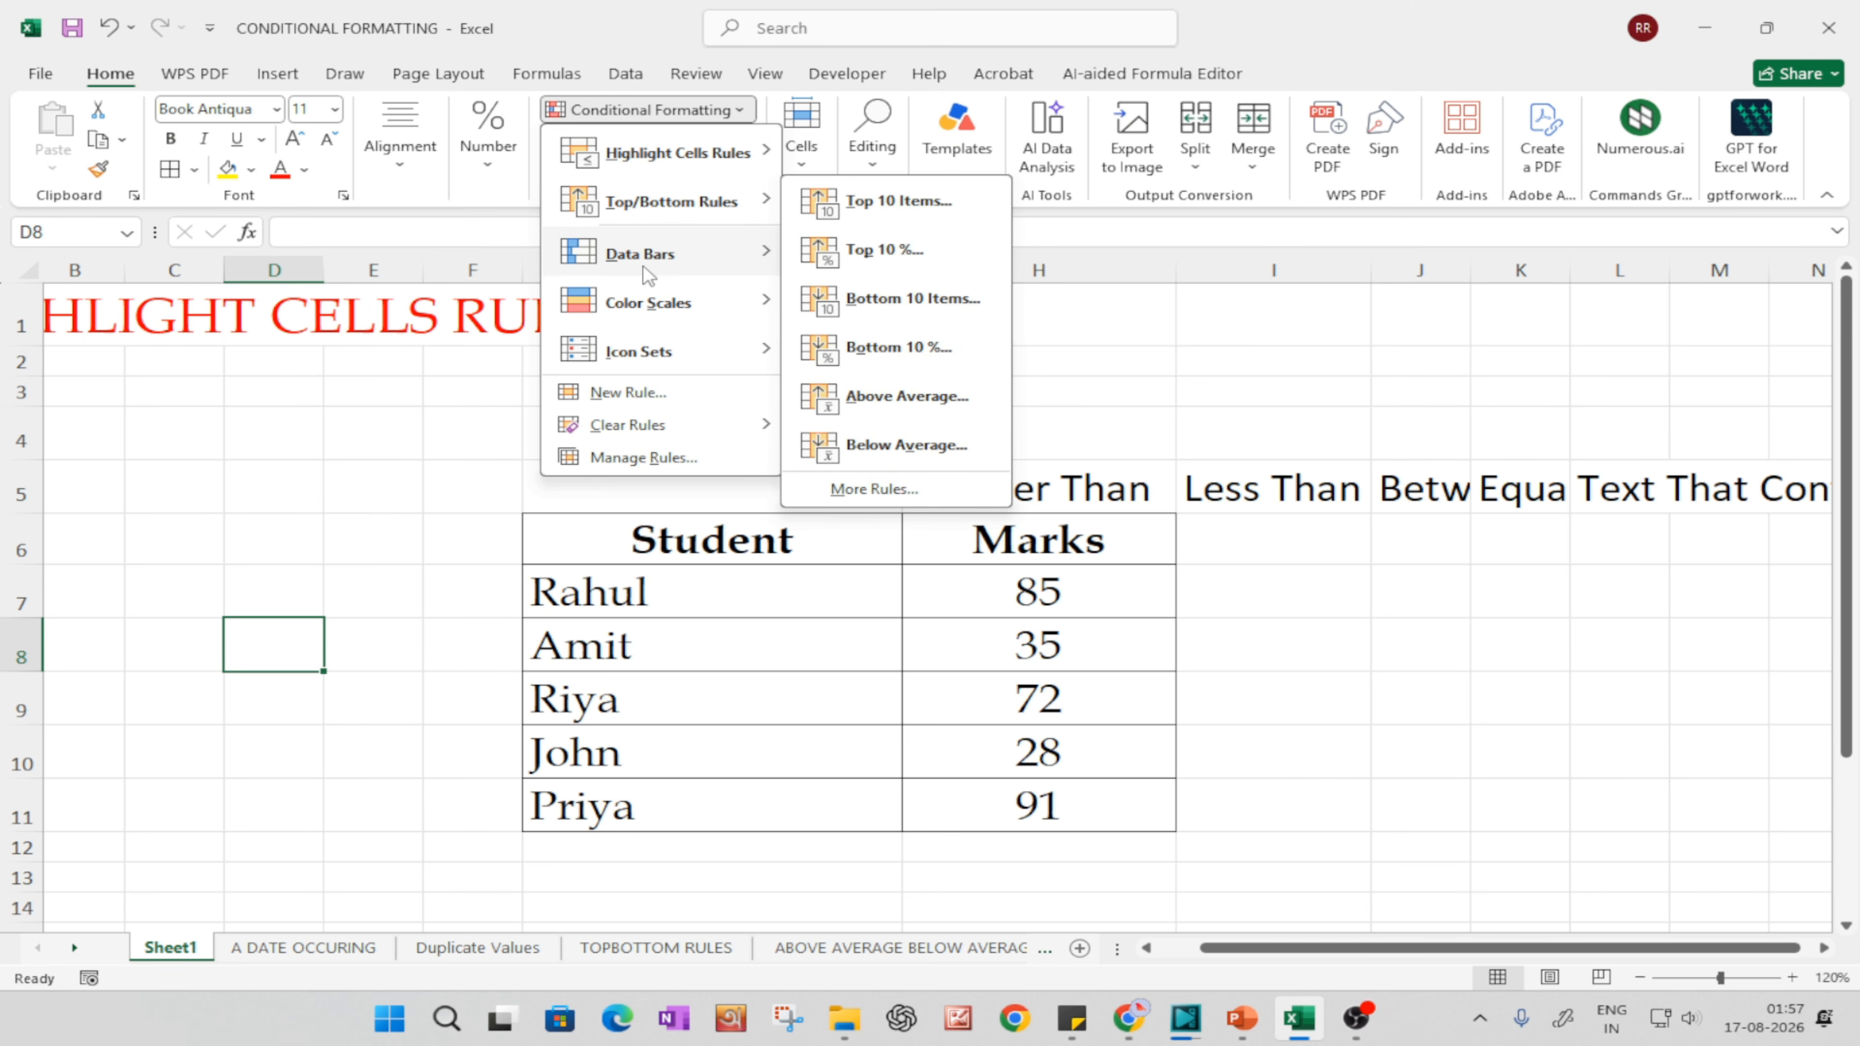
mouse_move(672, 312)
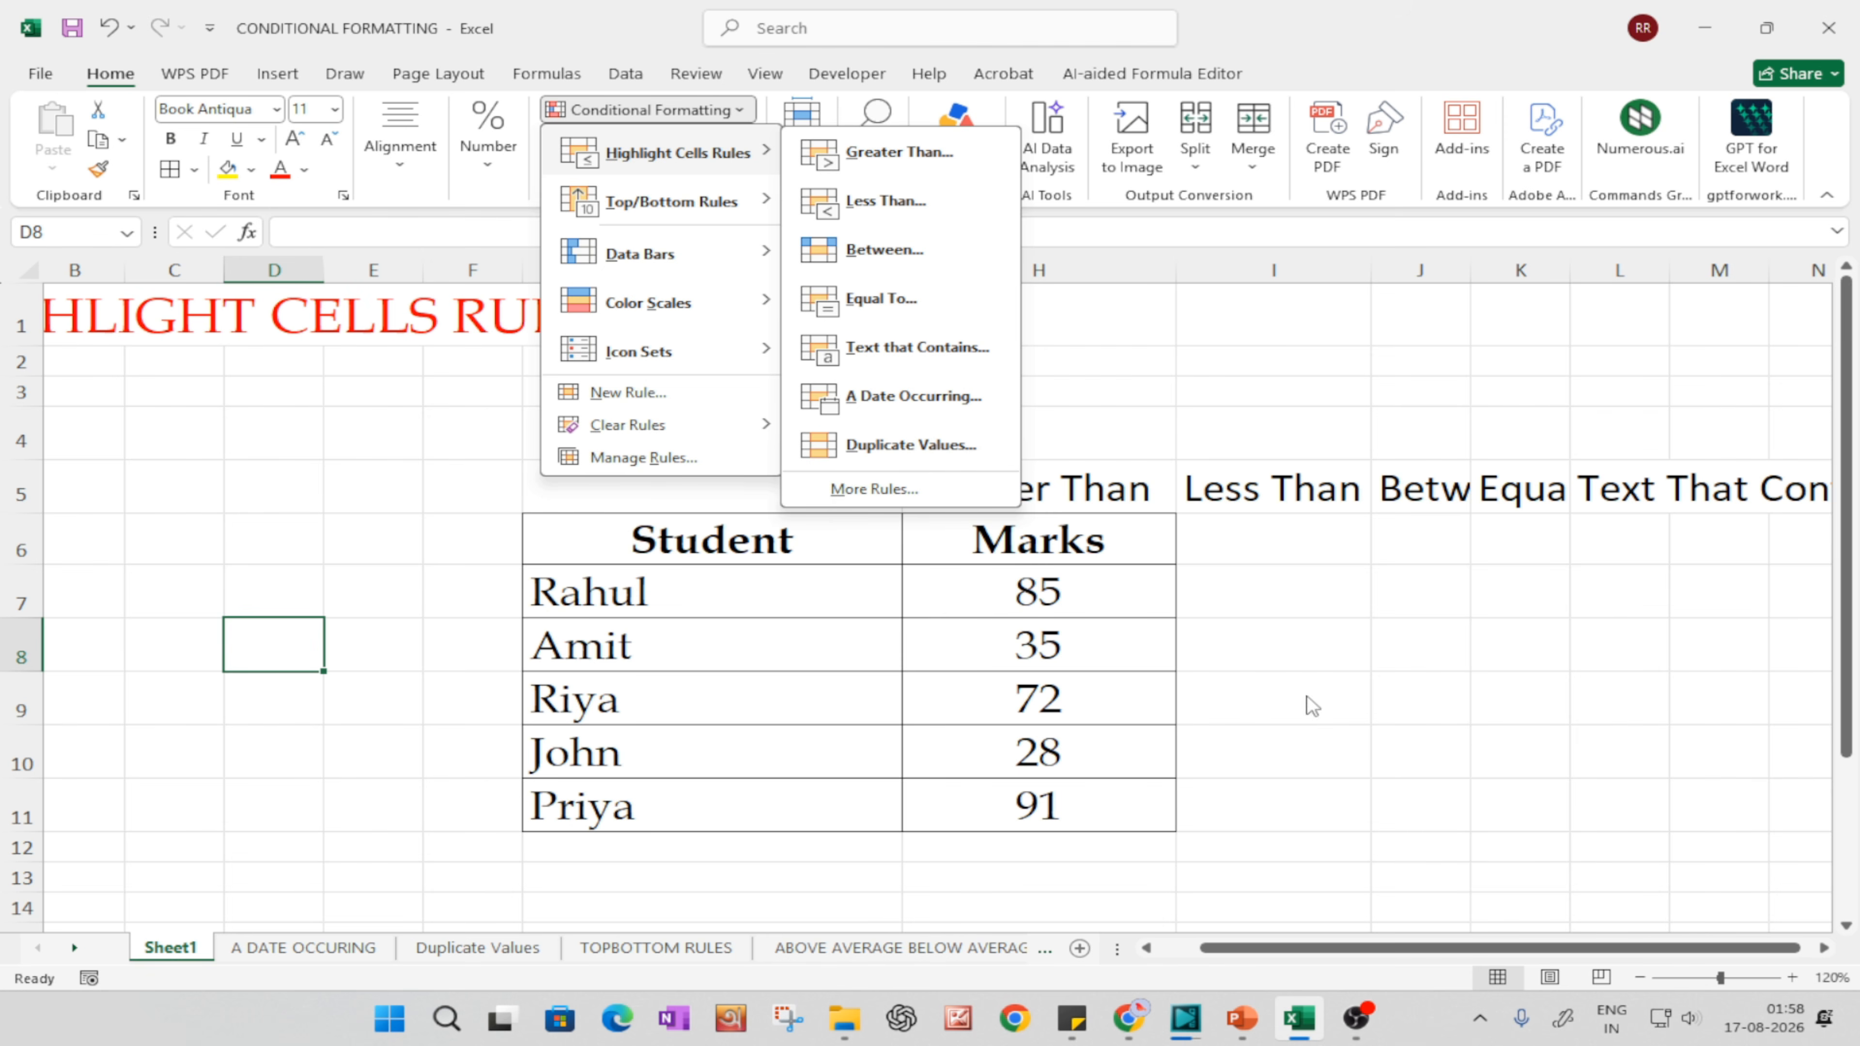
click(1194, 615)
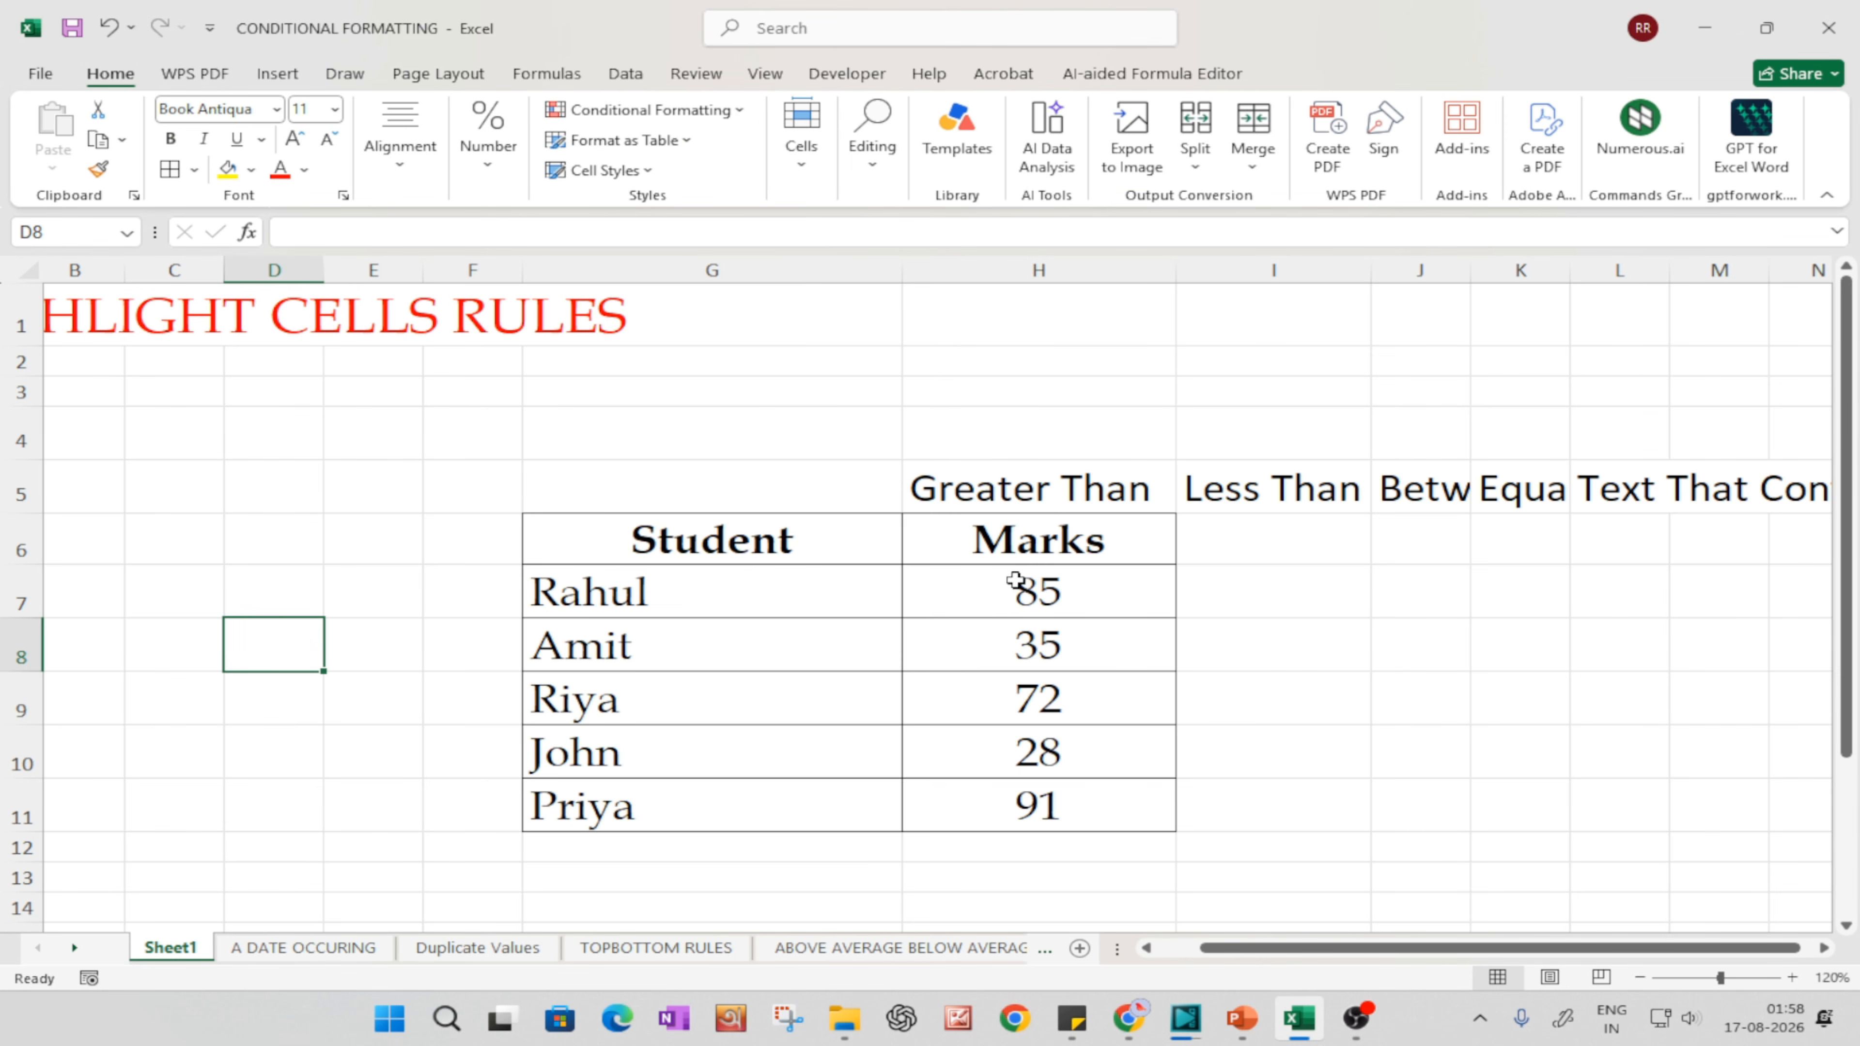
Step: Fill the Student and Marks header cells, G6:H6, with yellow
drag(740, 506, 1061, 544)
drag(1200, 639, 1099, 631)
click(783, 544)
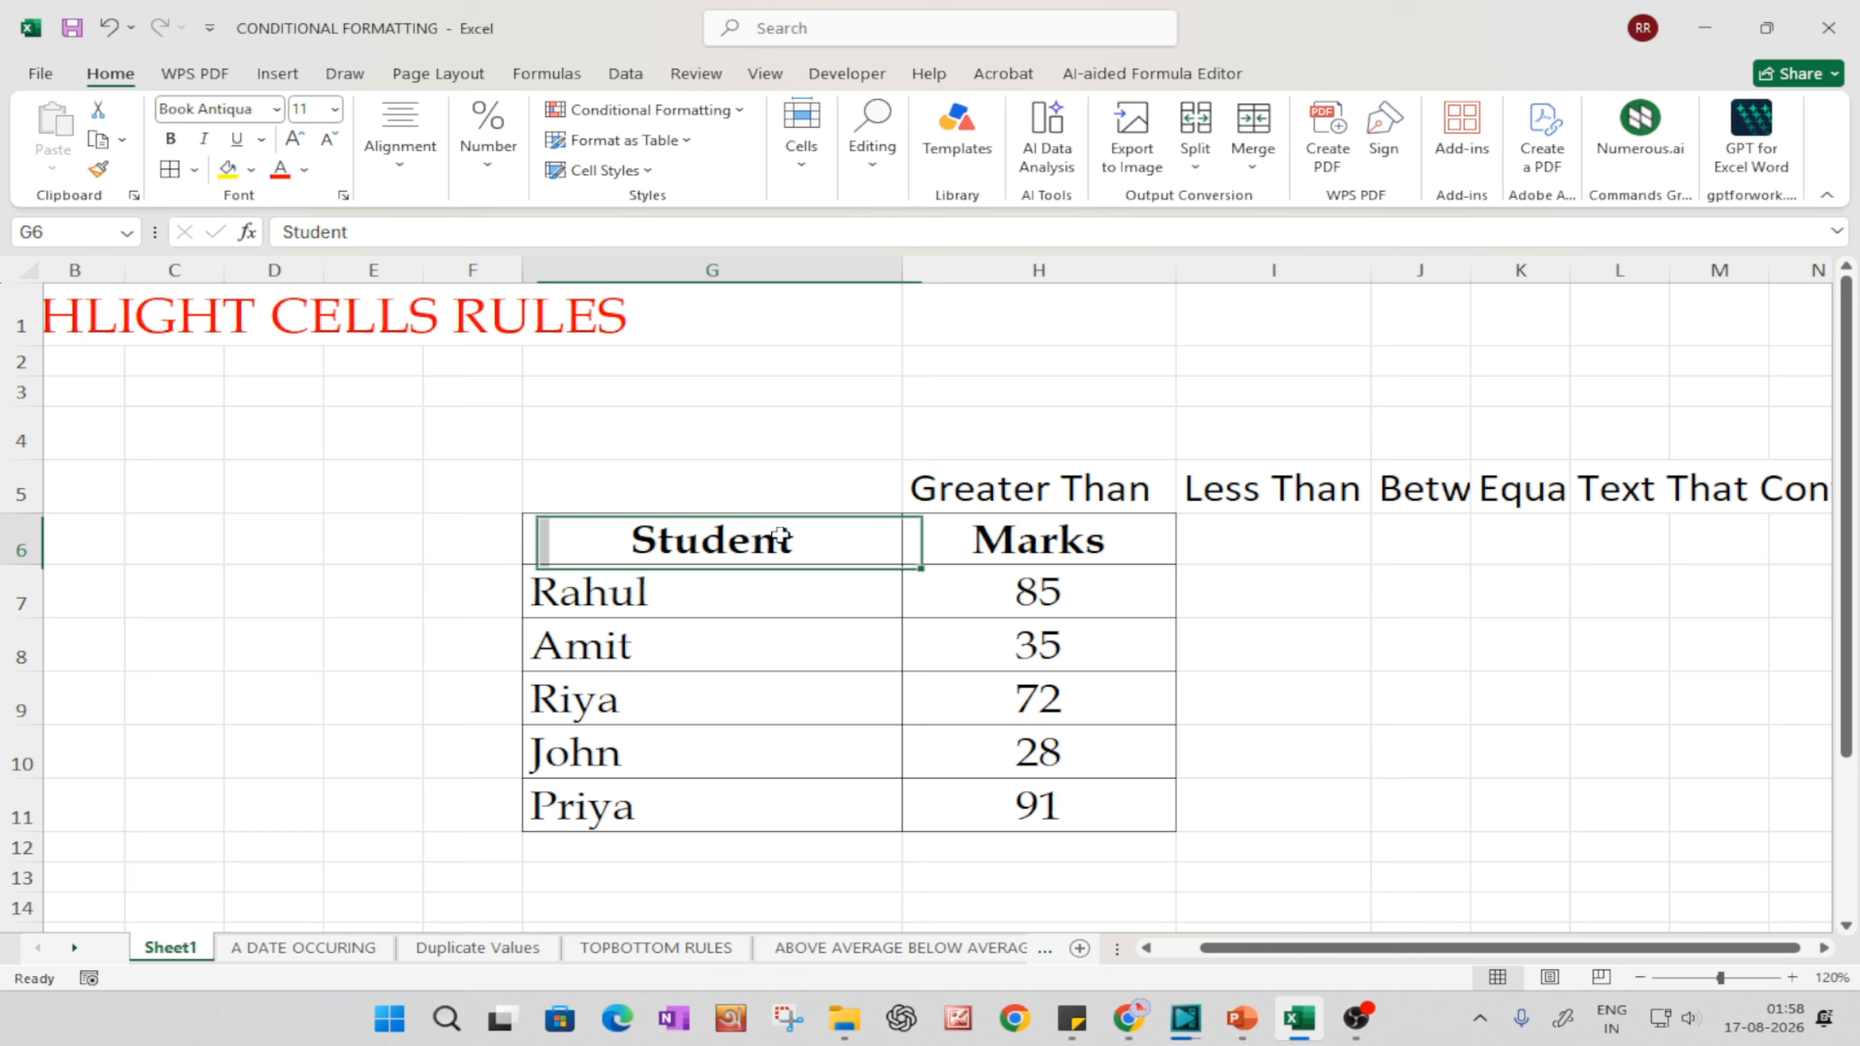
drag(687, 542, 1000, 539)
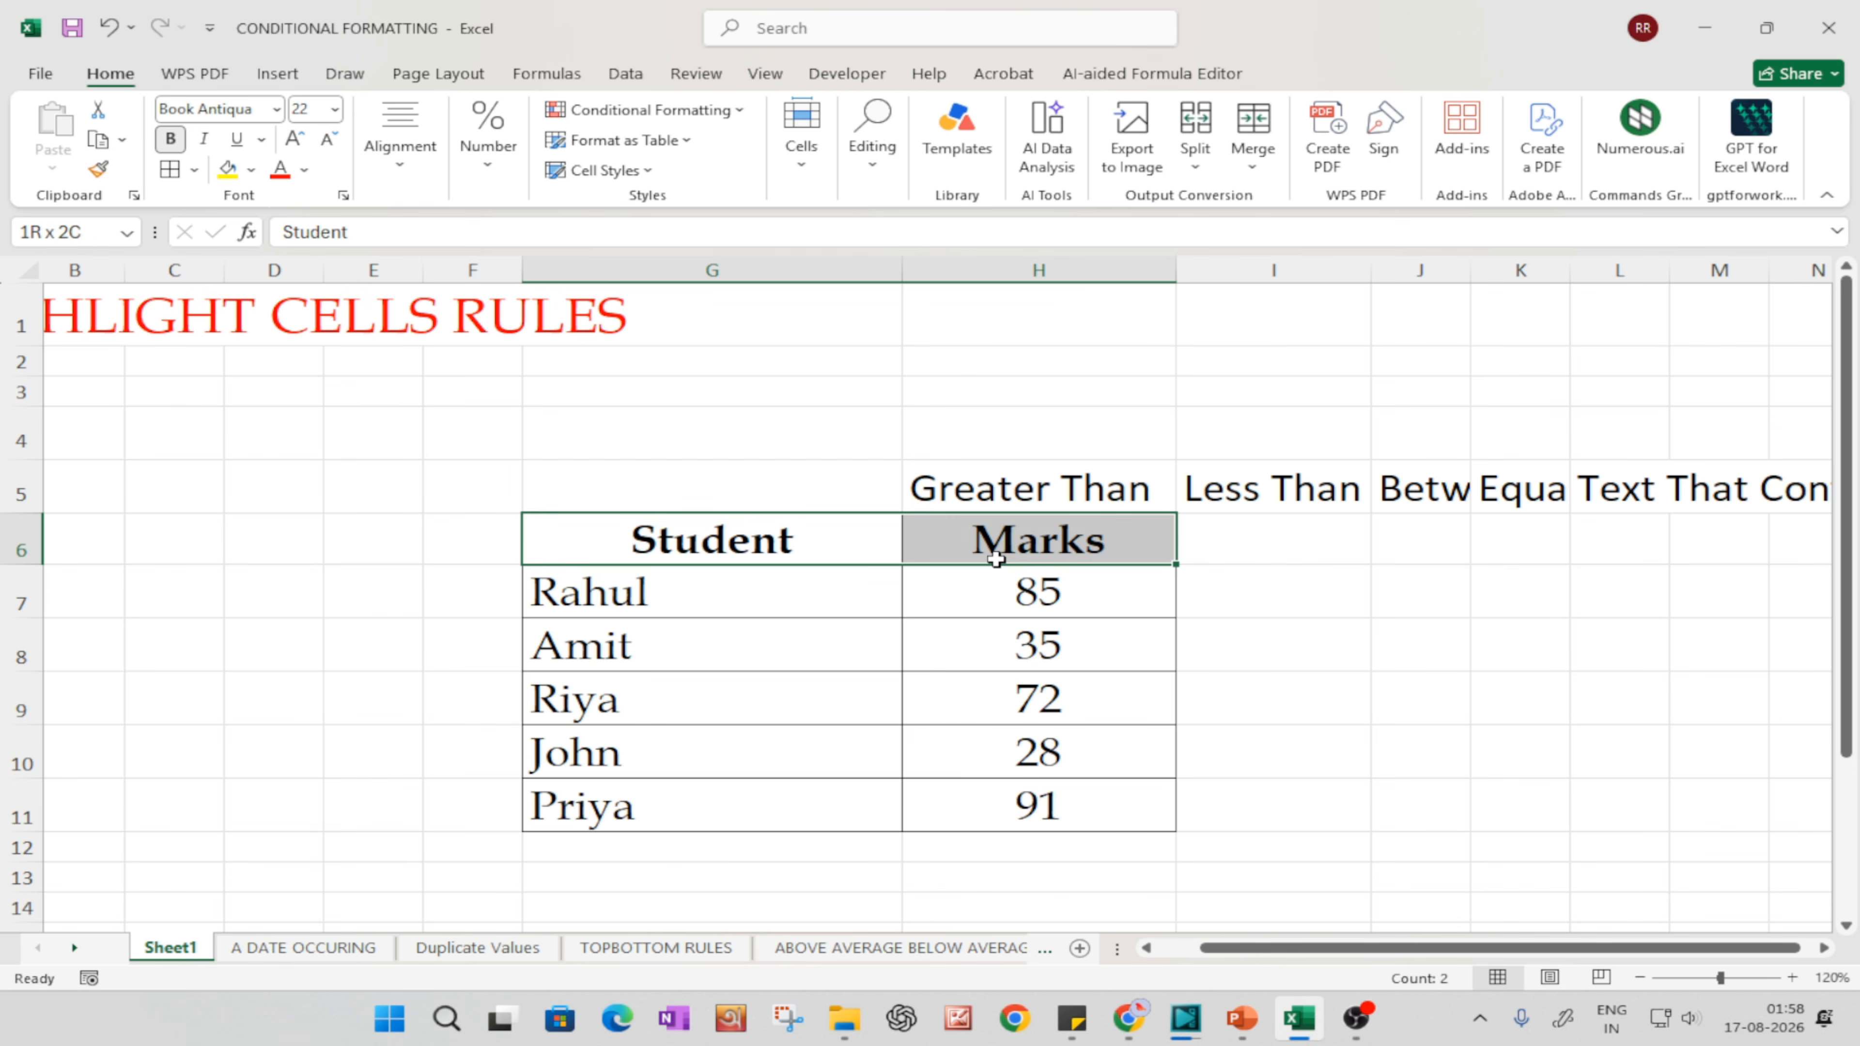
click(229, 179)
click(1047, 643)
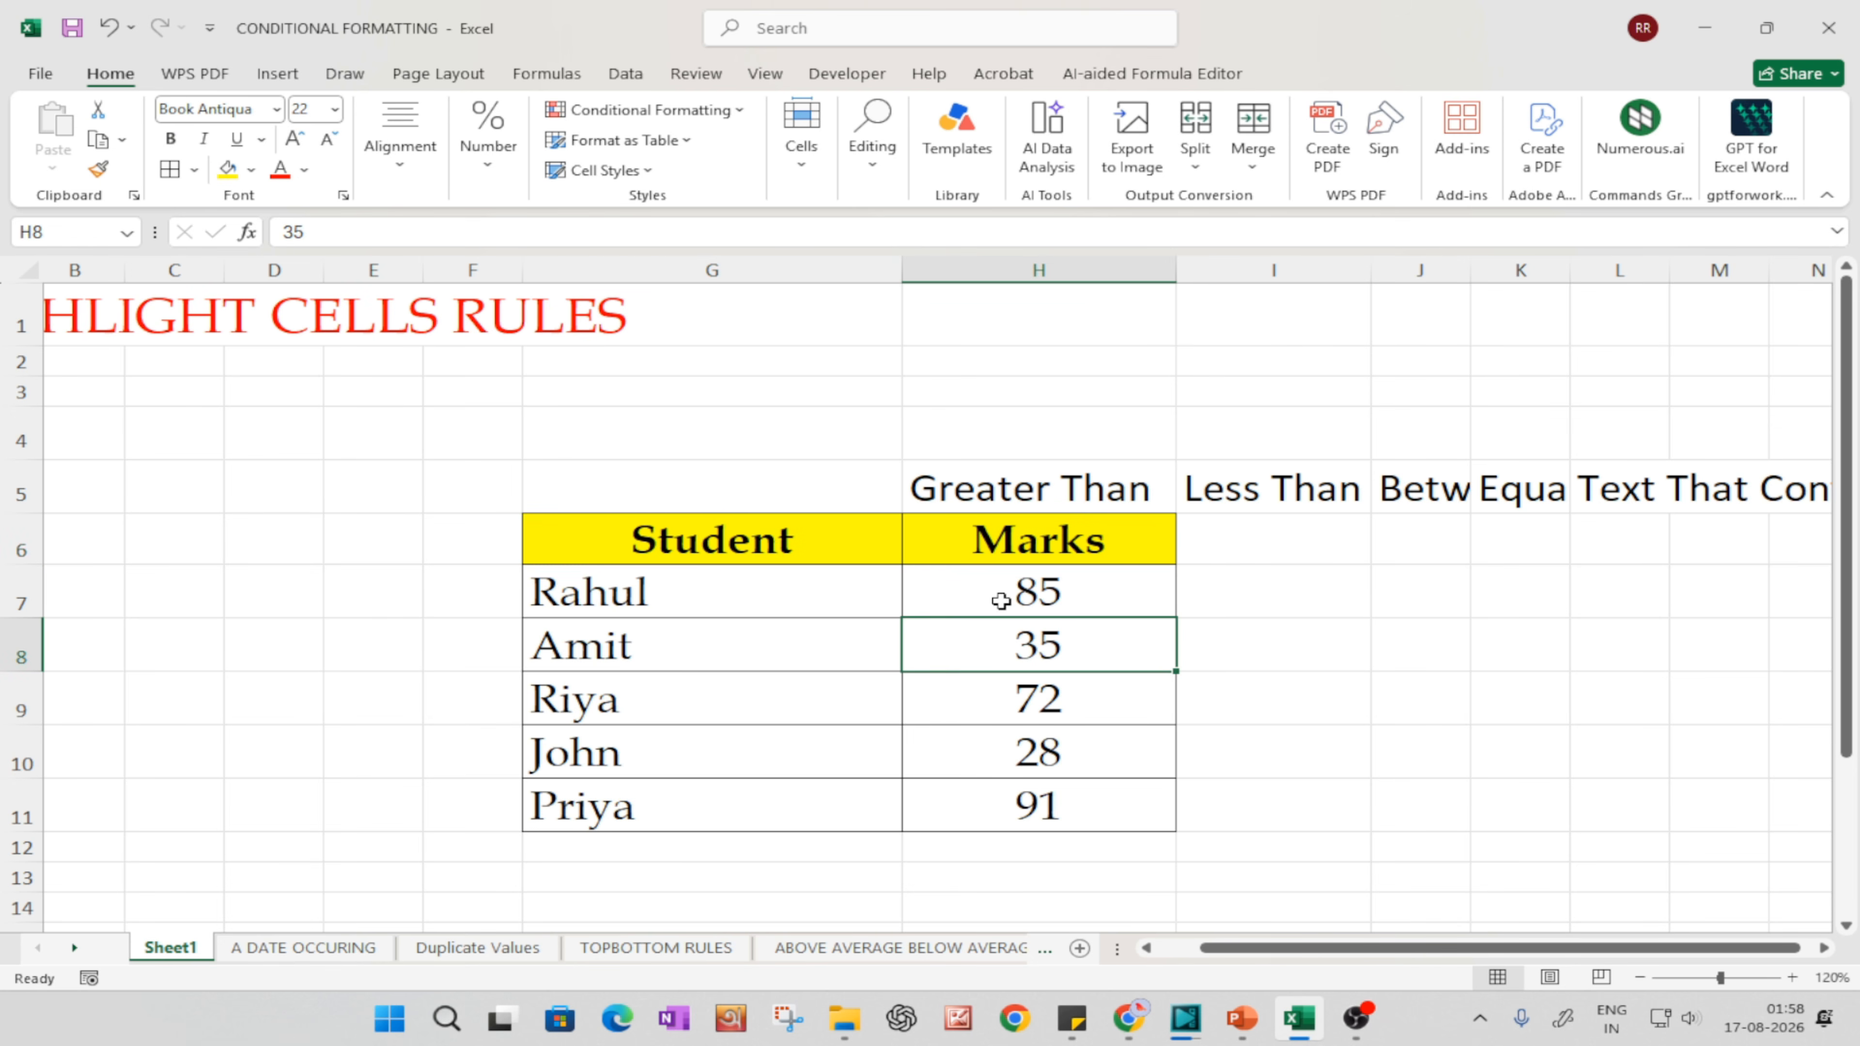
click(1051, 707)
click(1074, 769)
click(1091, 812)
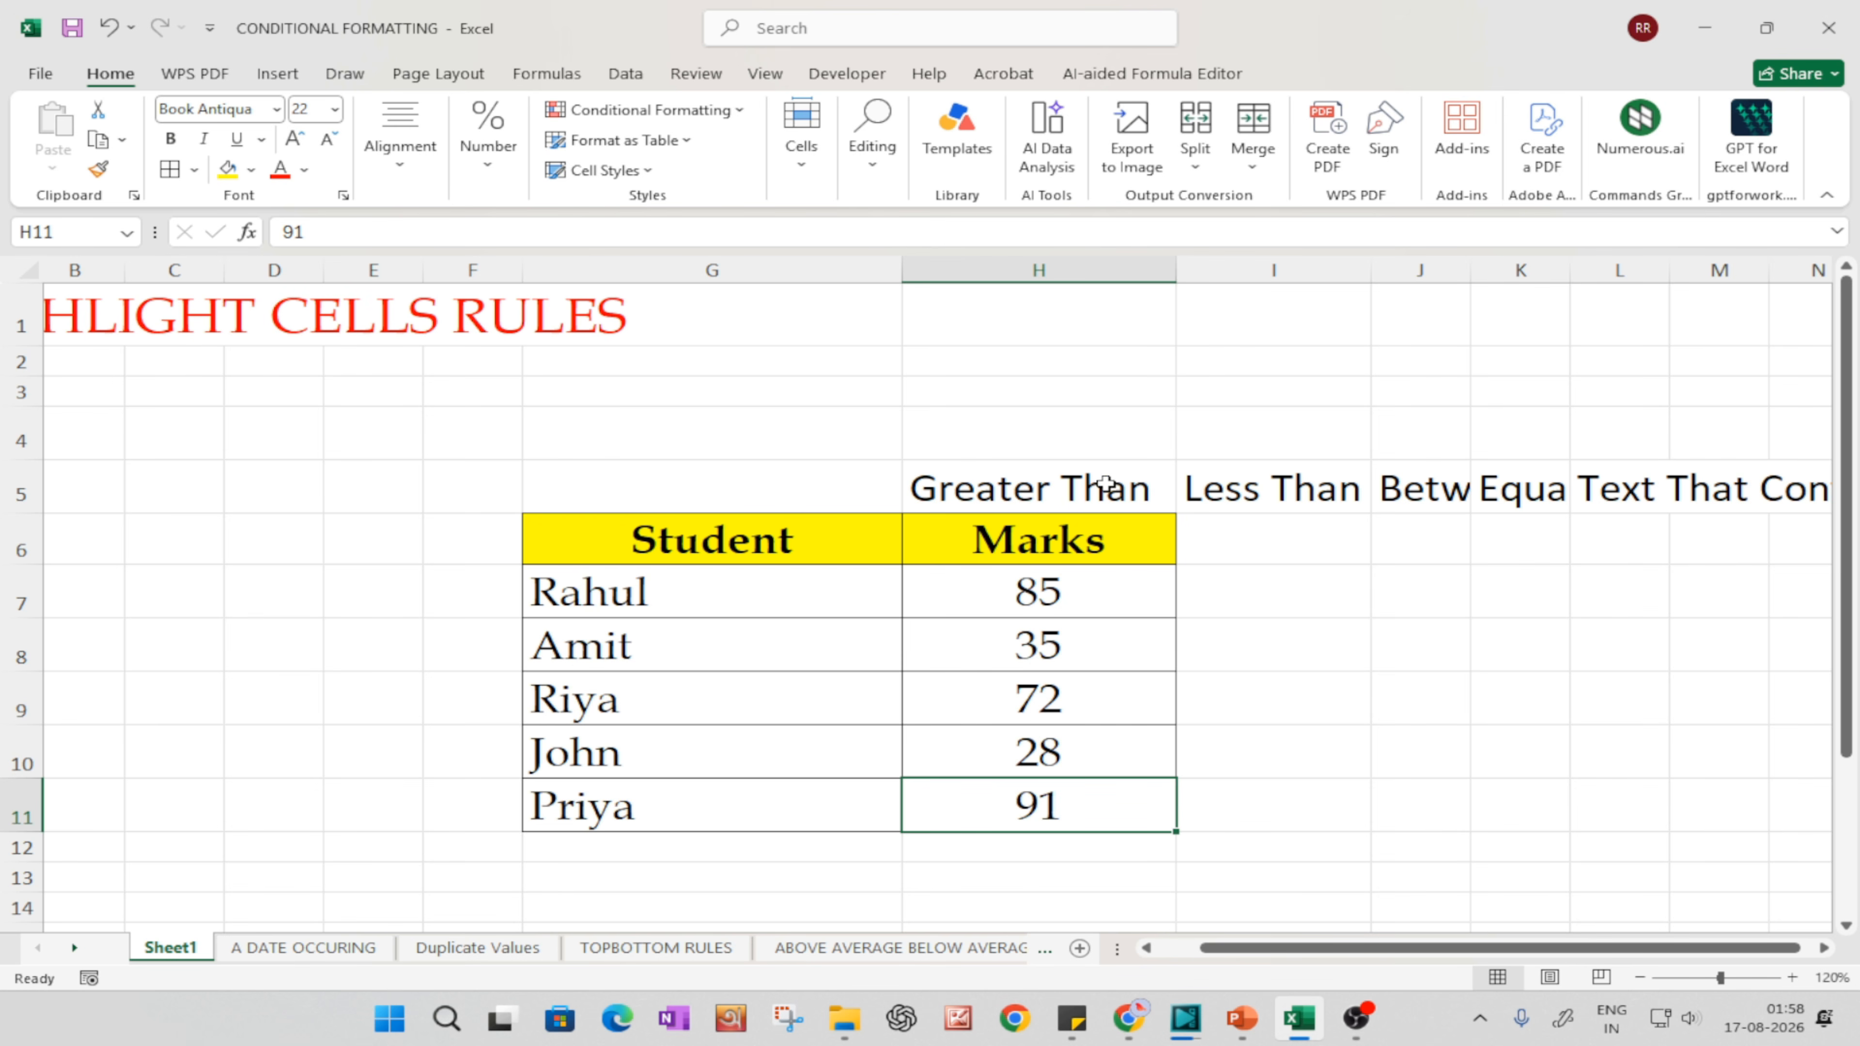
Step: Extend the label in H5 to "Greater Than 60" and widen column H to fit it
double_click(1164, 504)
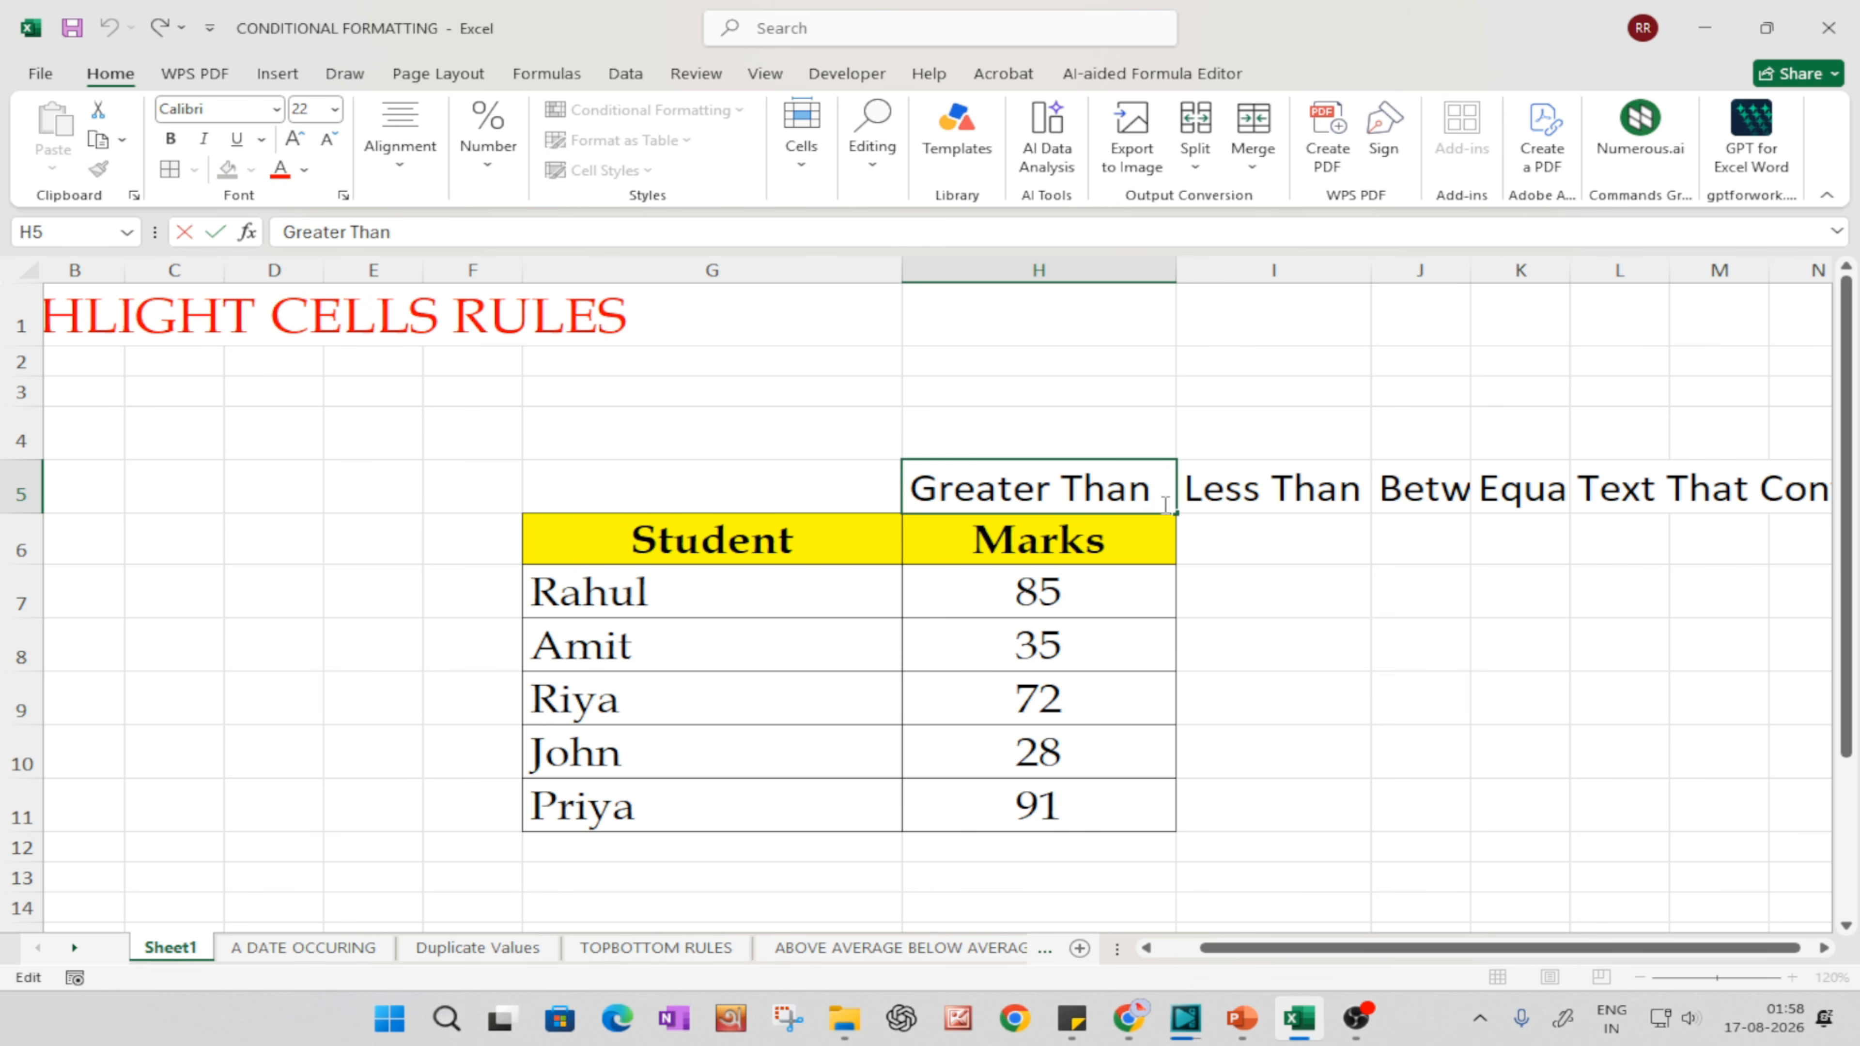
text(60)
key(Return)
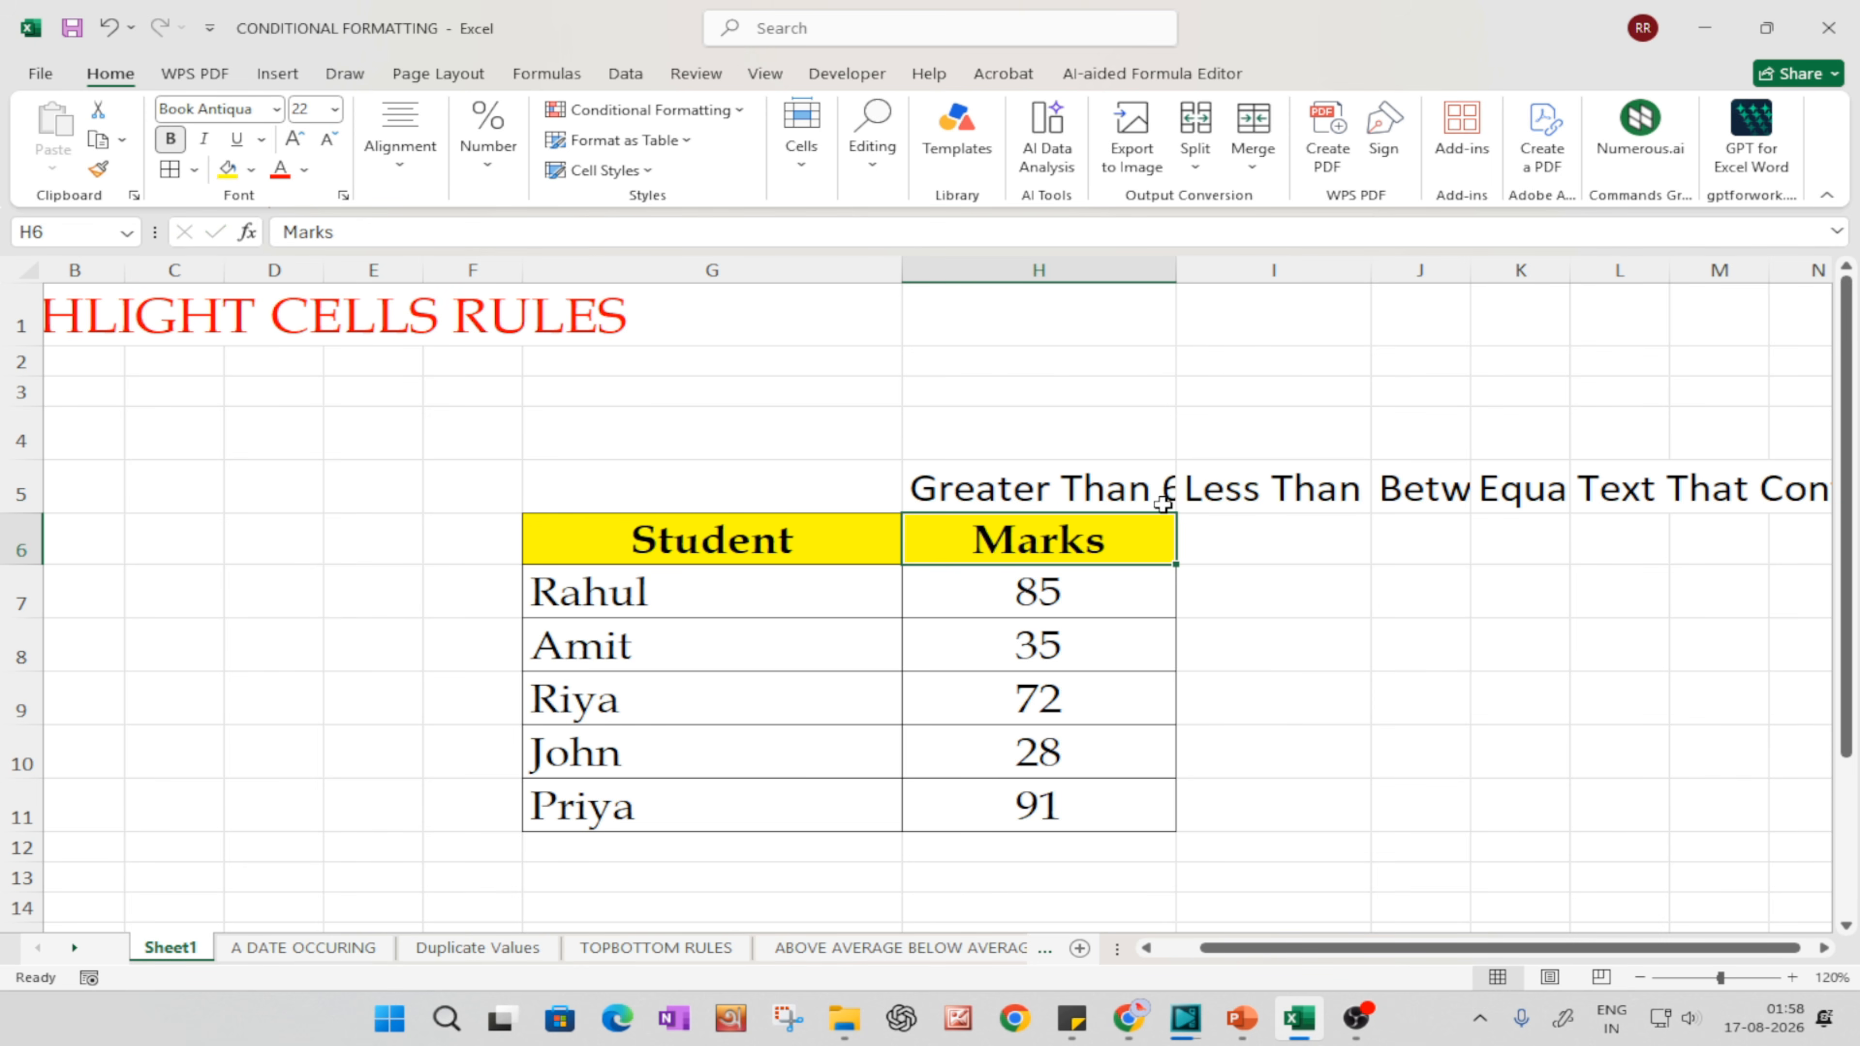
drag(1176, 270, 1251, 273)
click(1421, 664)
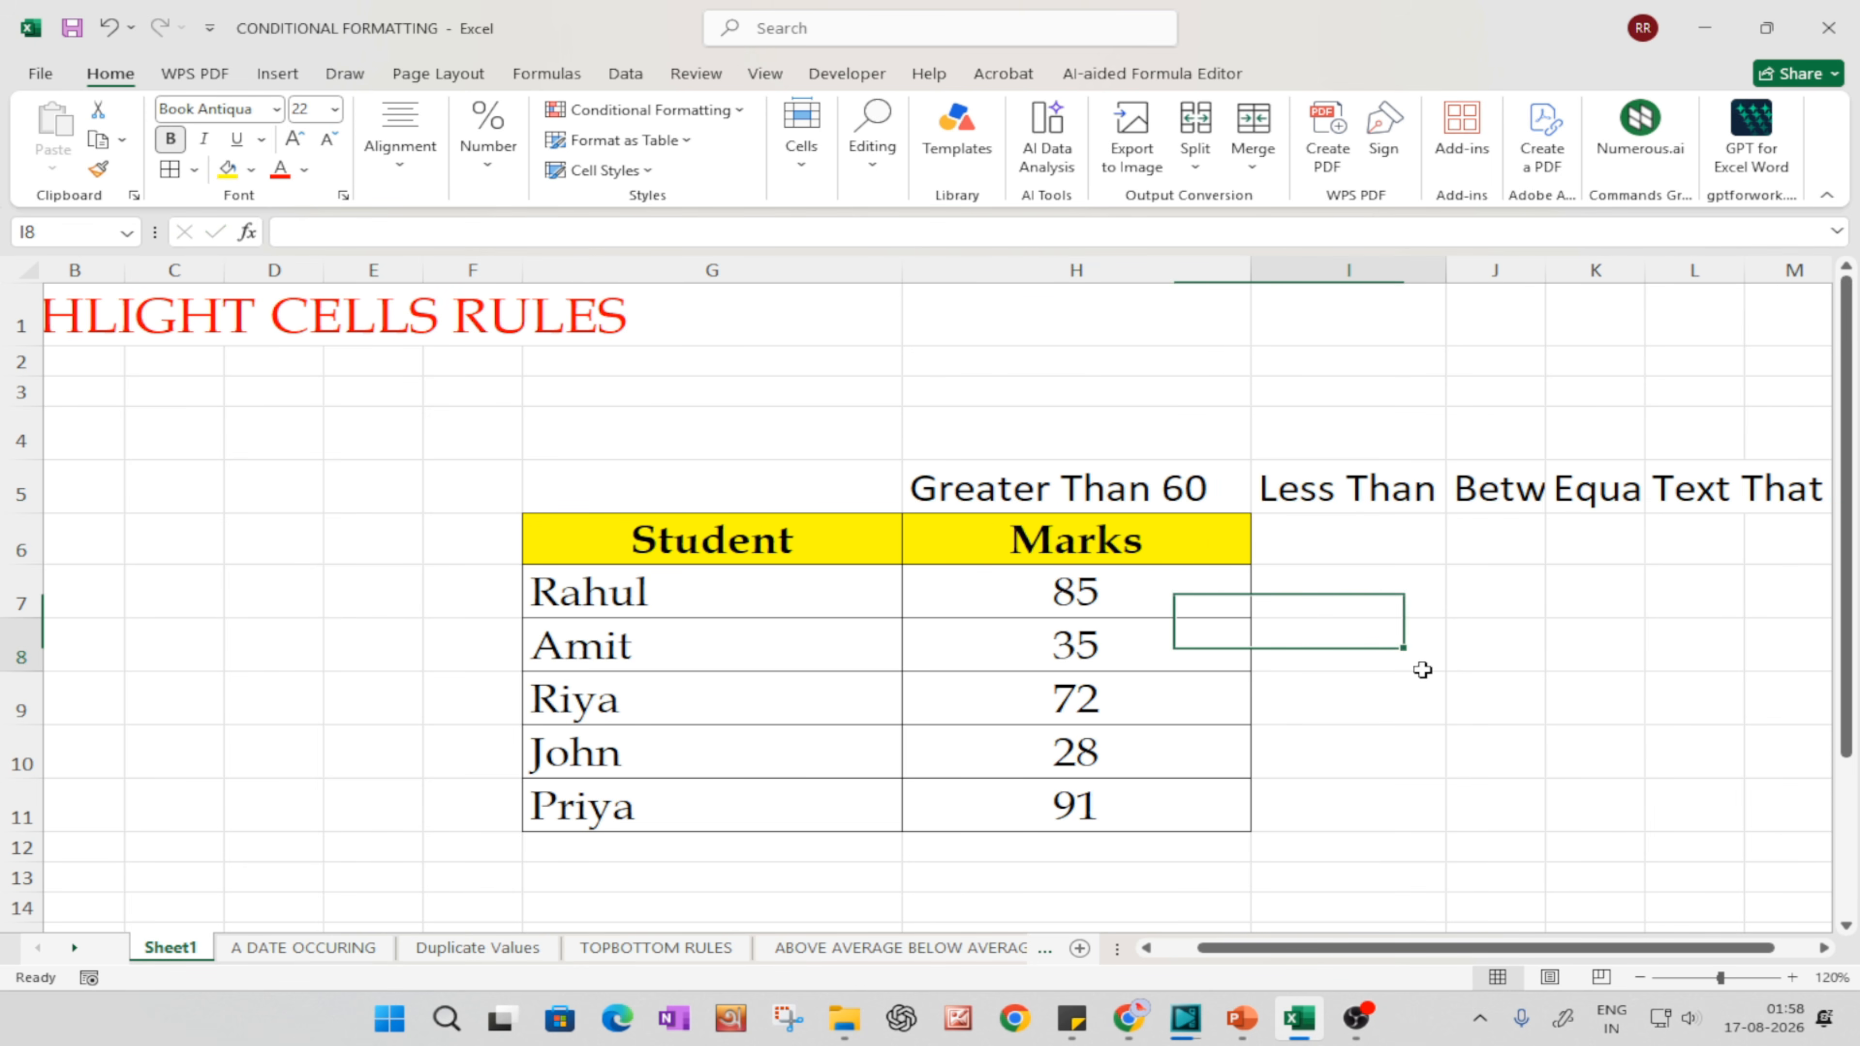
Step: Start a Greater Than highlight cells rule for the marks in H7:H11
click(1116, 587)
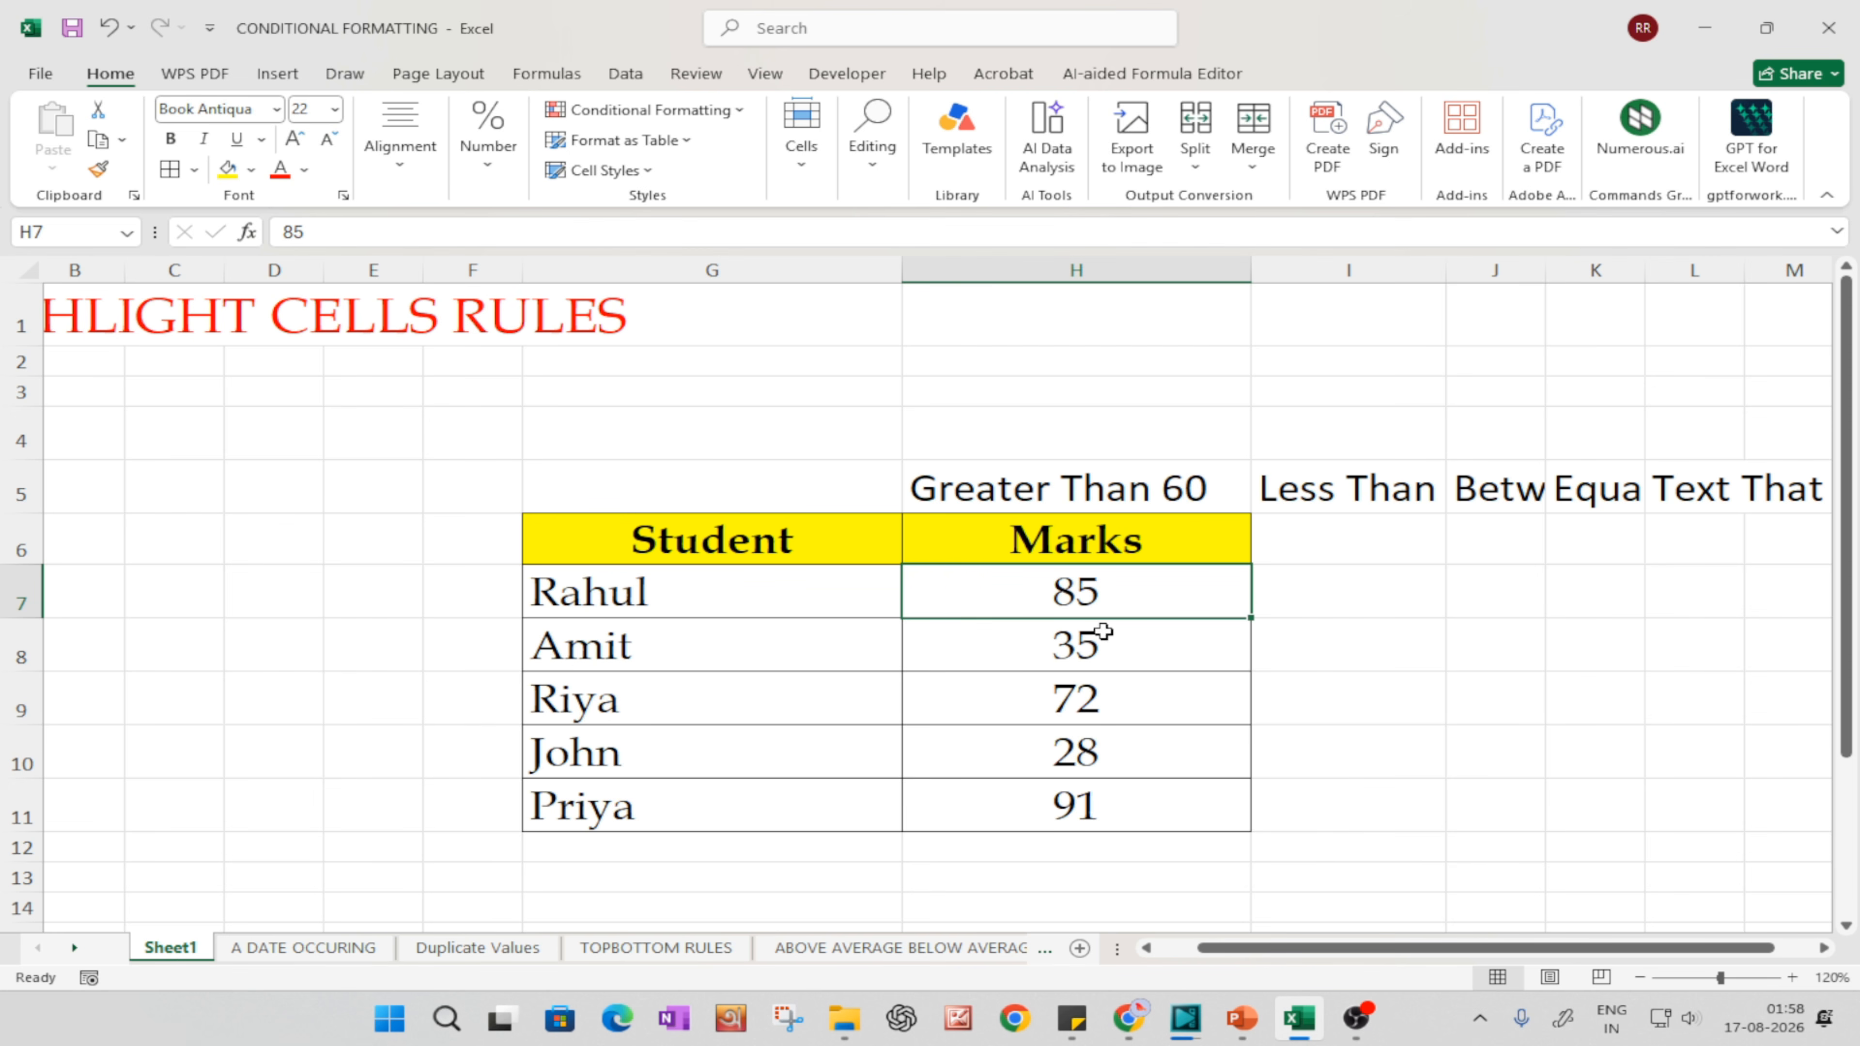
drag(1084, 584, 1091, 819)
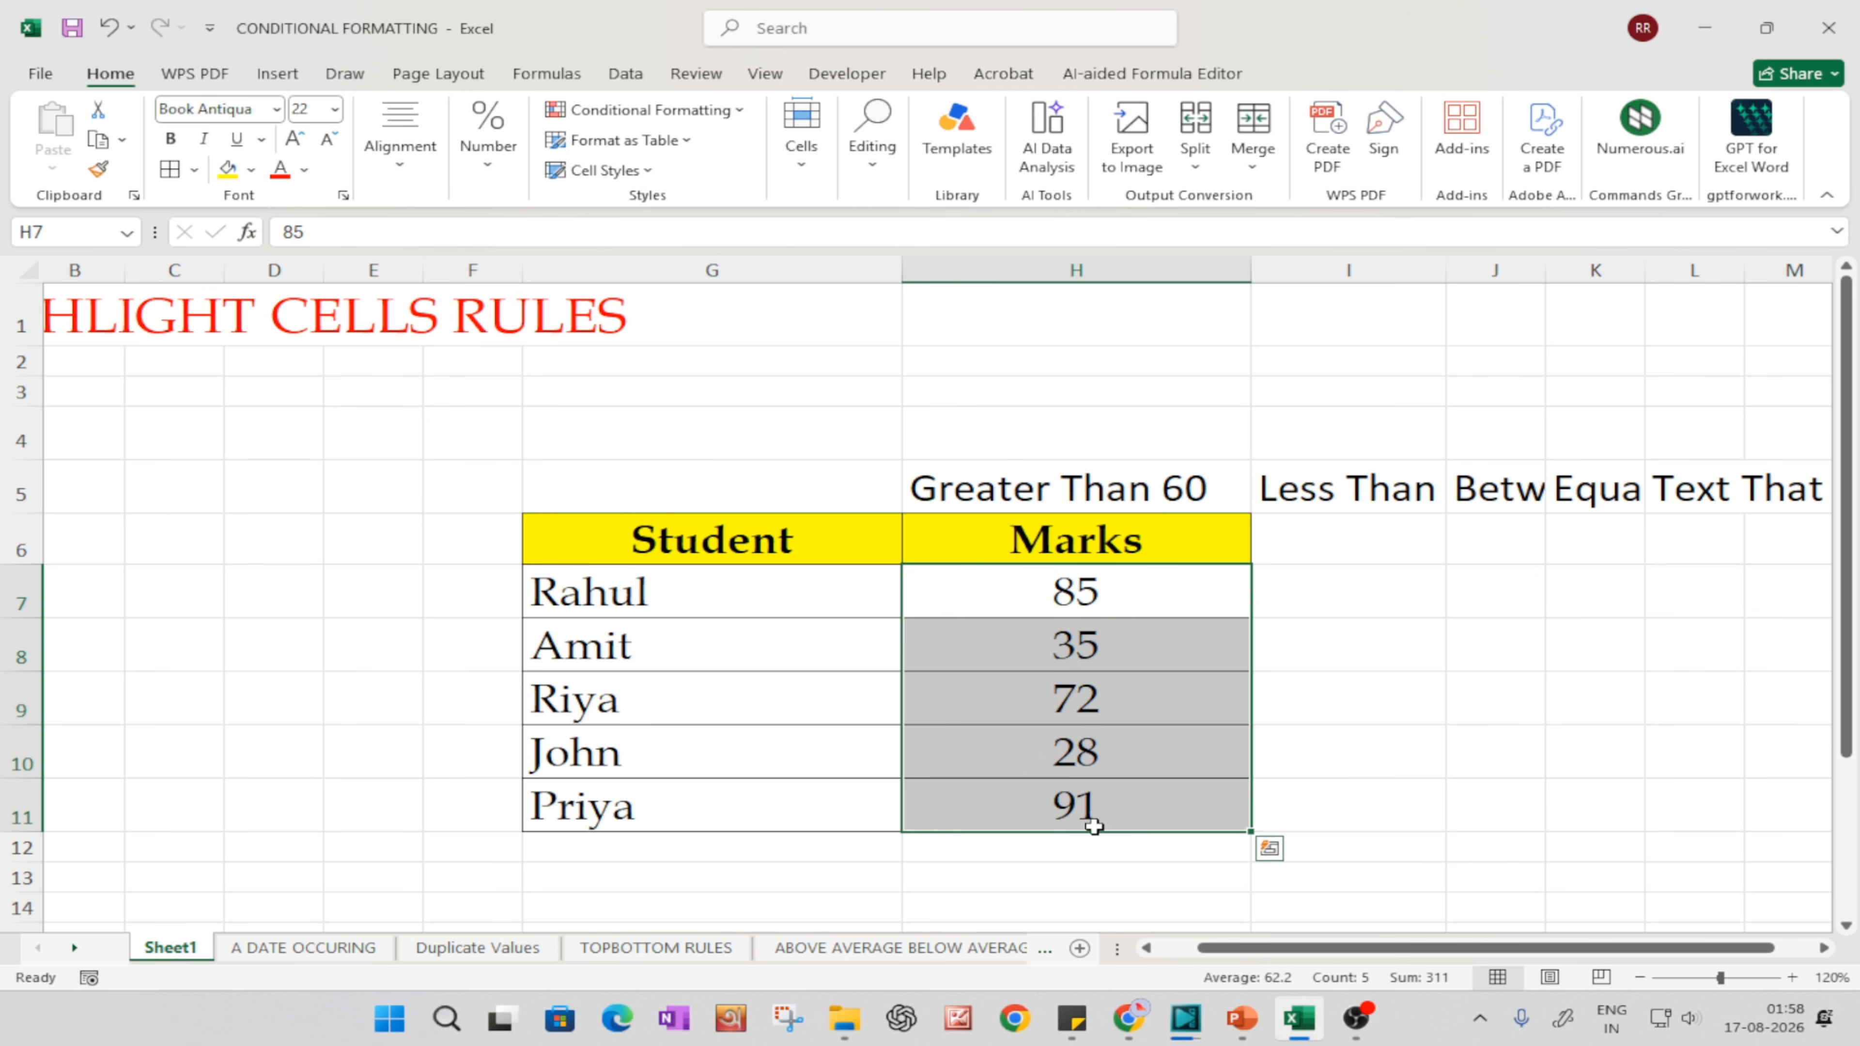
click(626, 75)
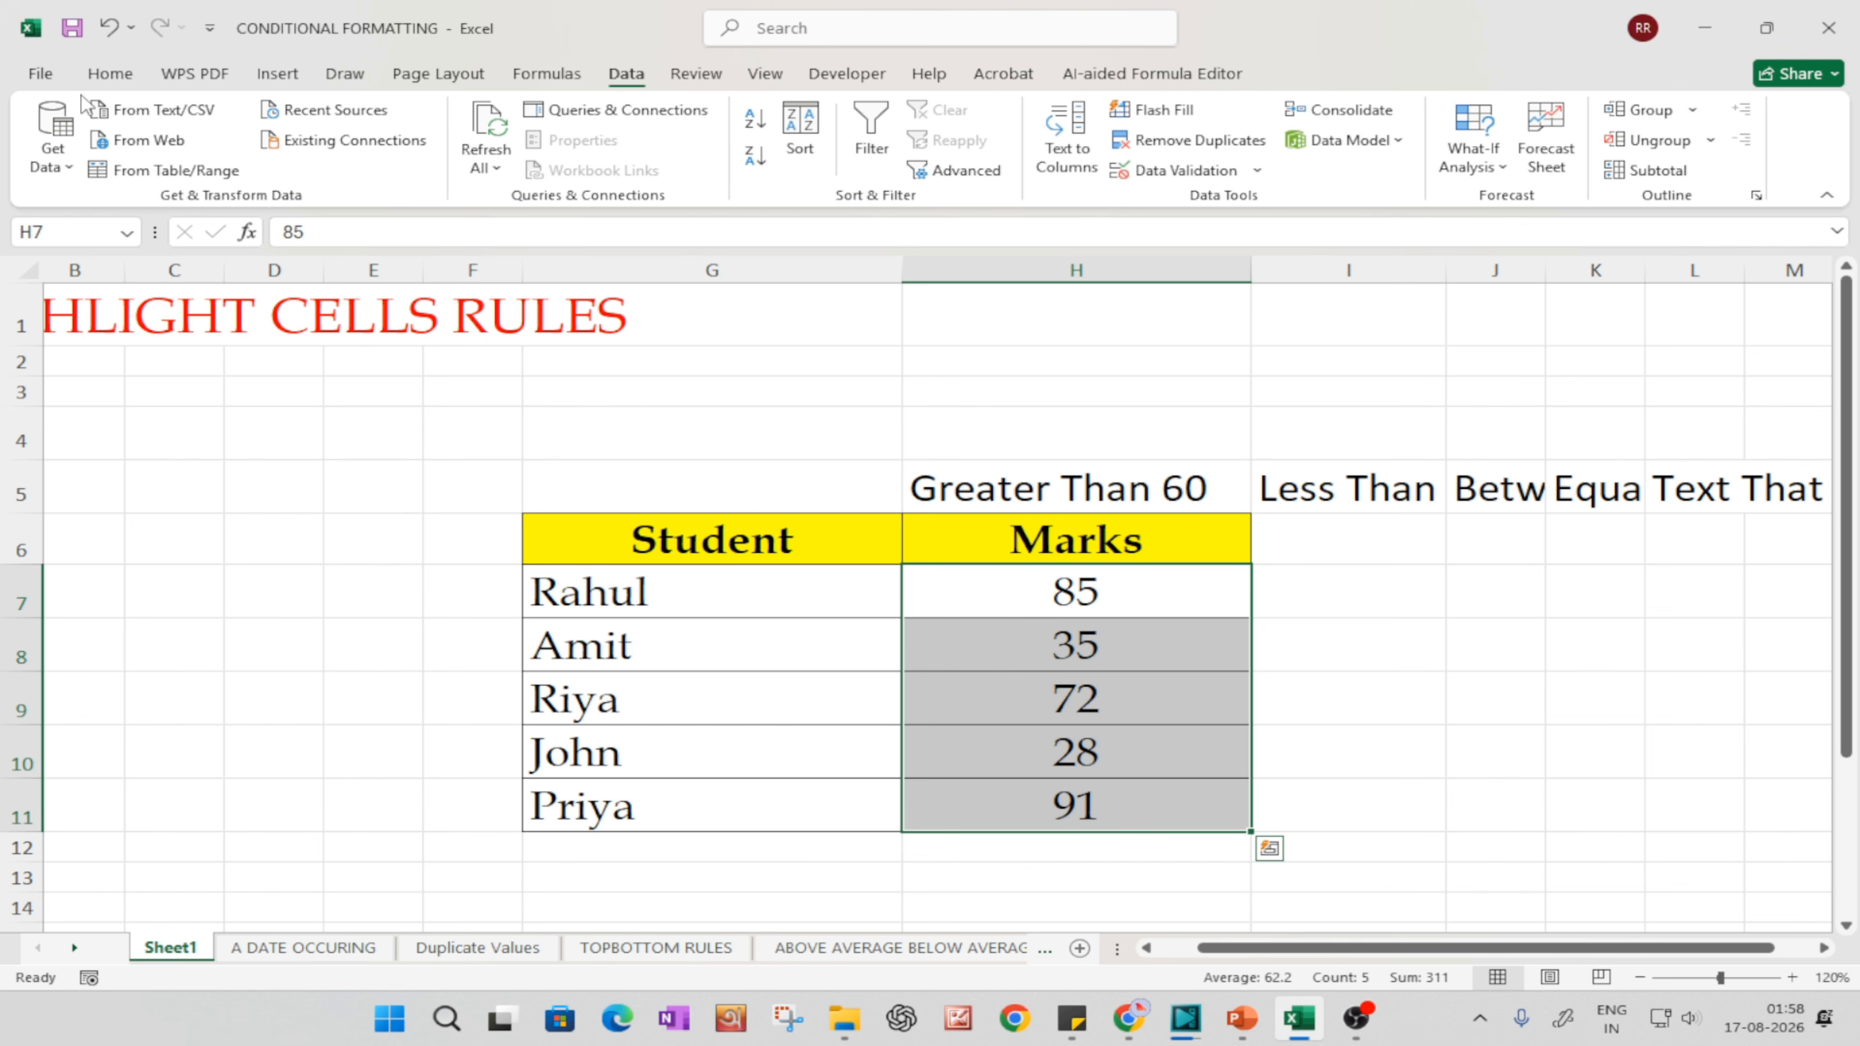
click(108, 73)
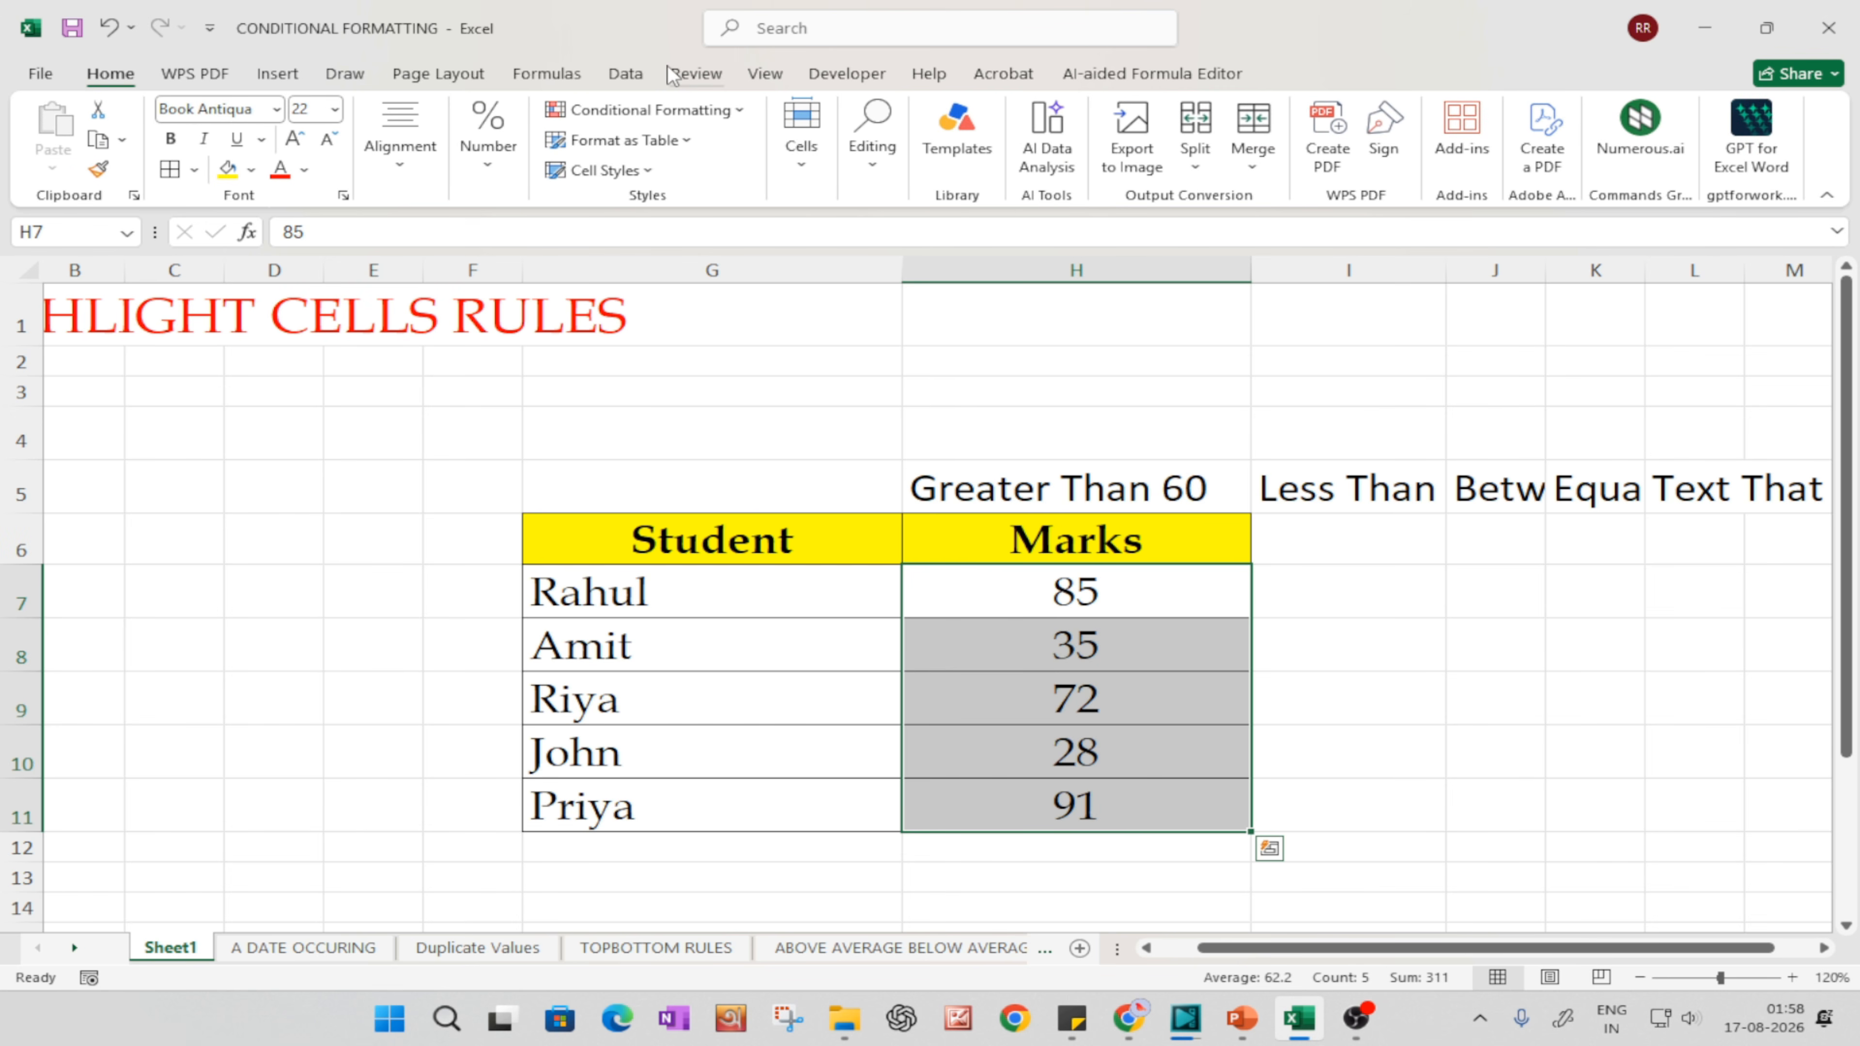
click(708, 111)
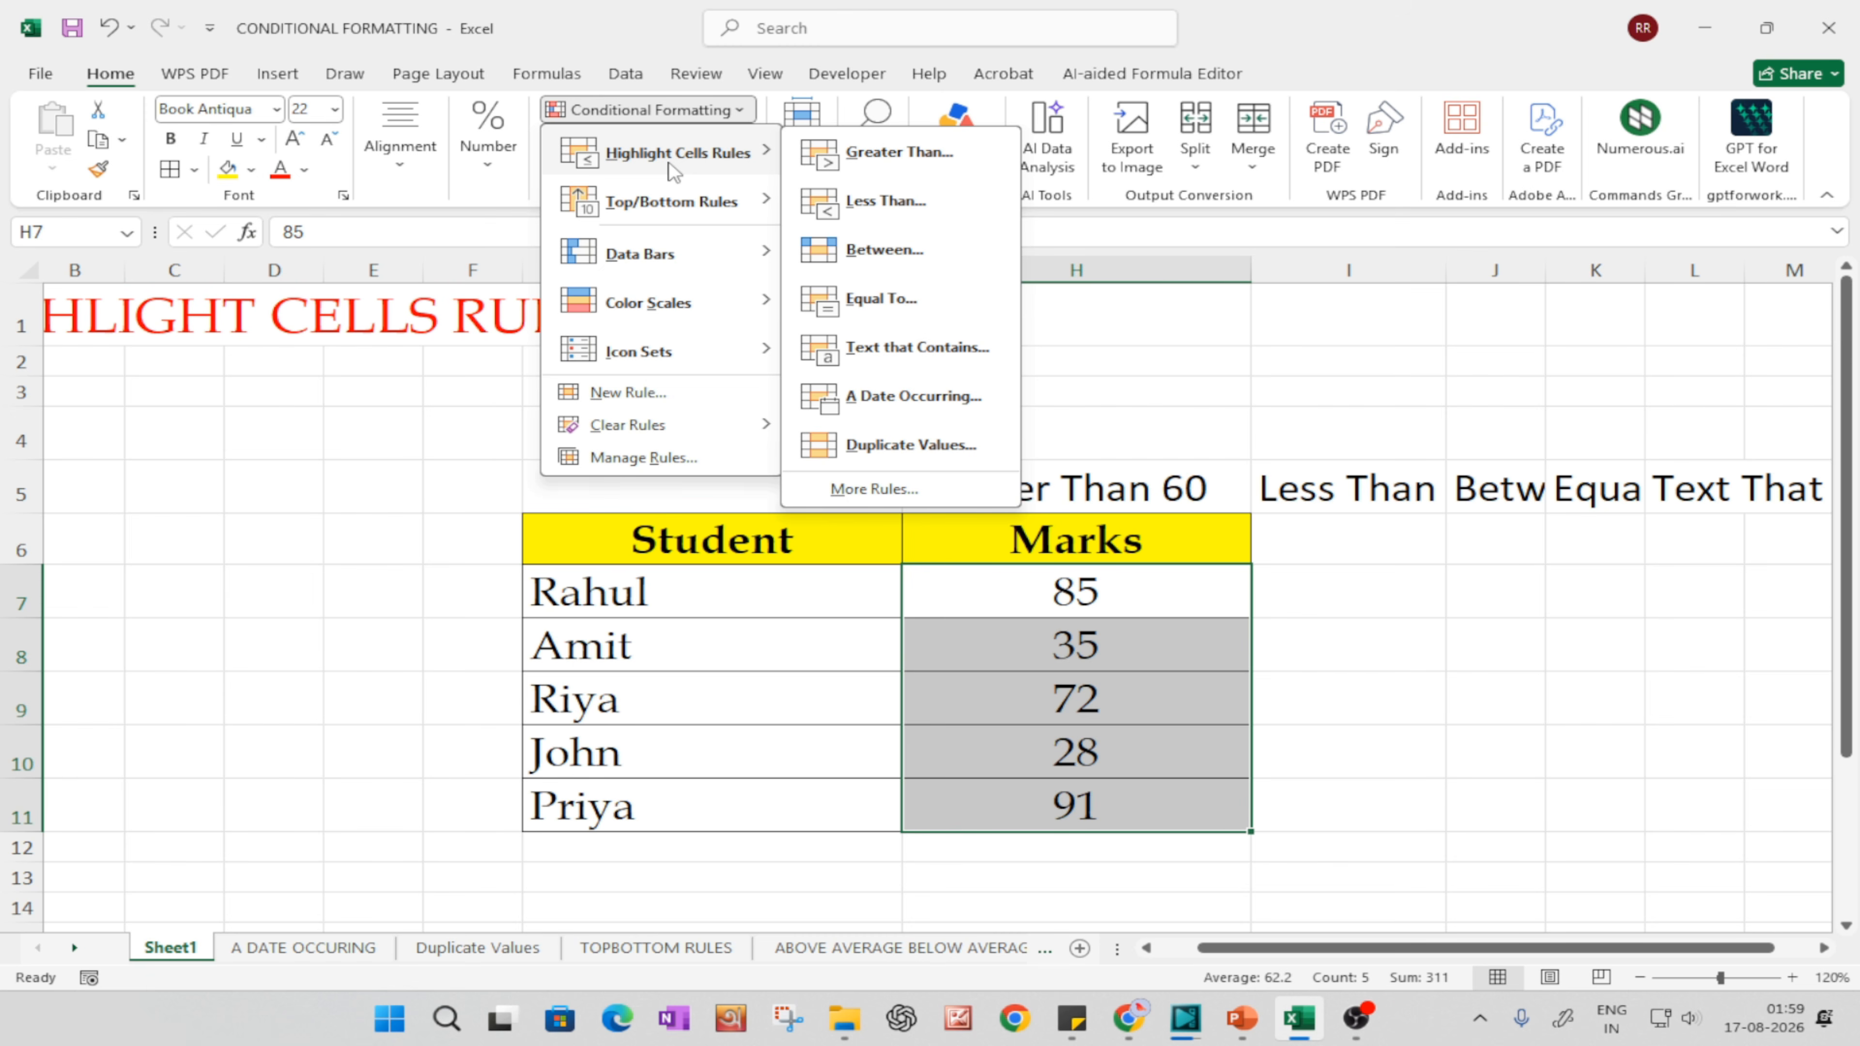
click(890, 151)
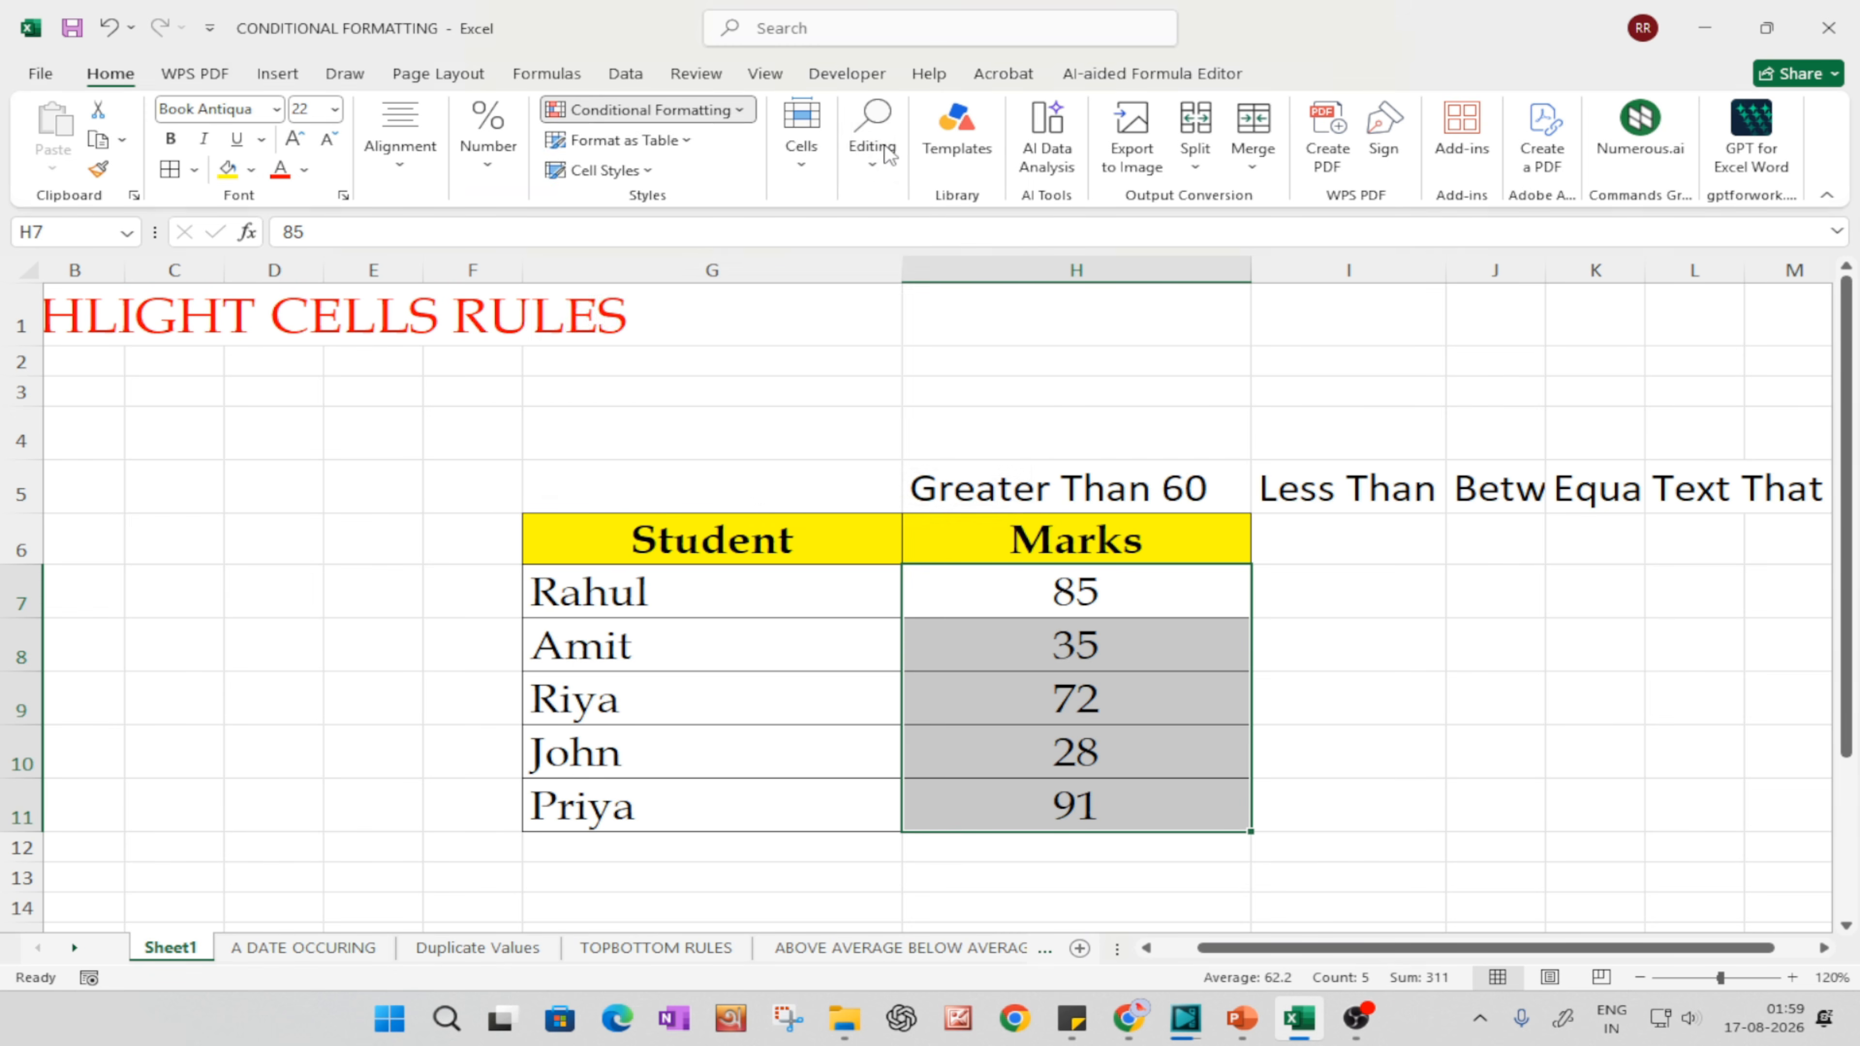
drag(735, 316, 1094, 408)
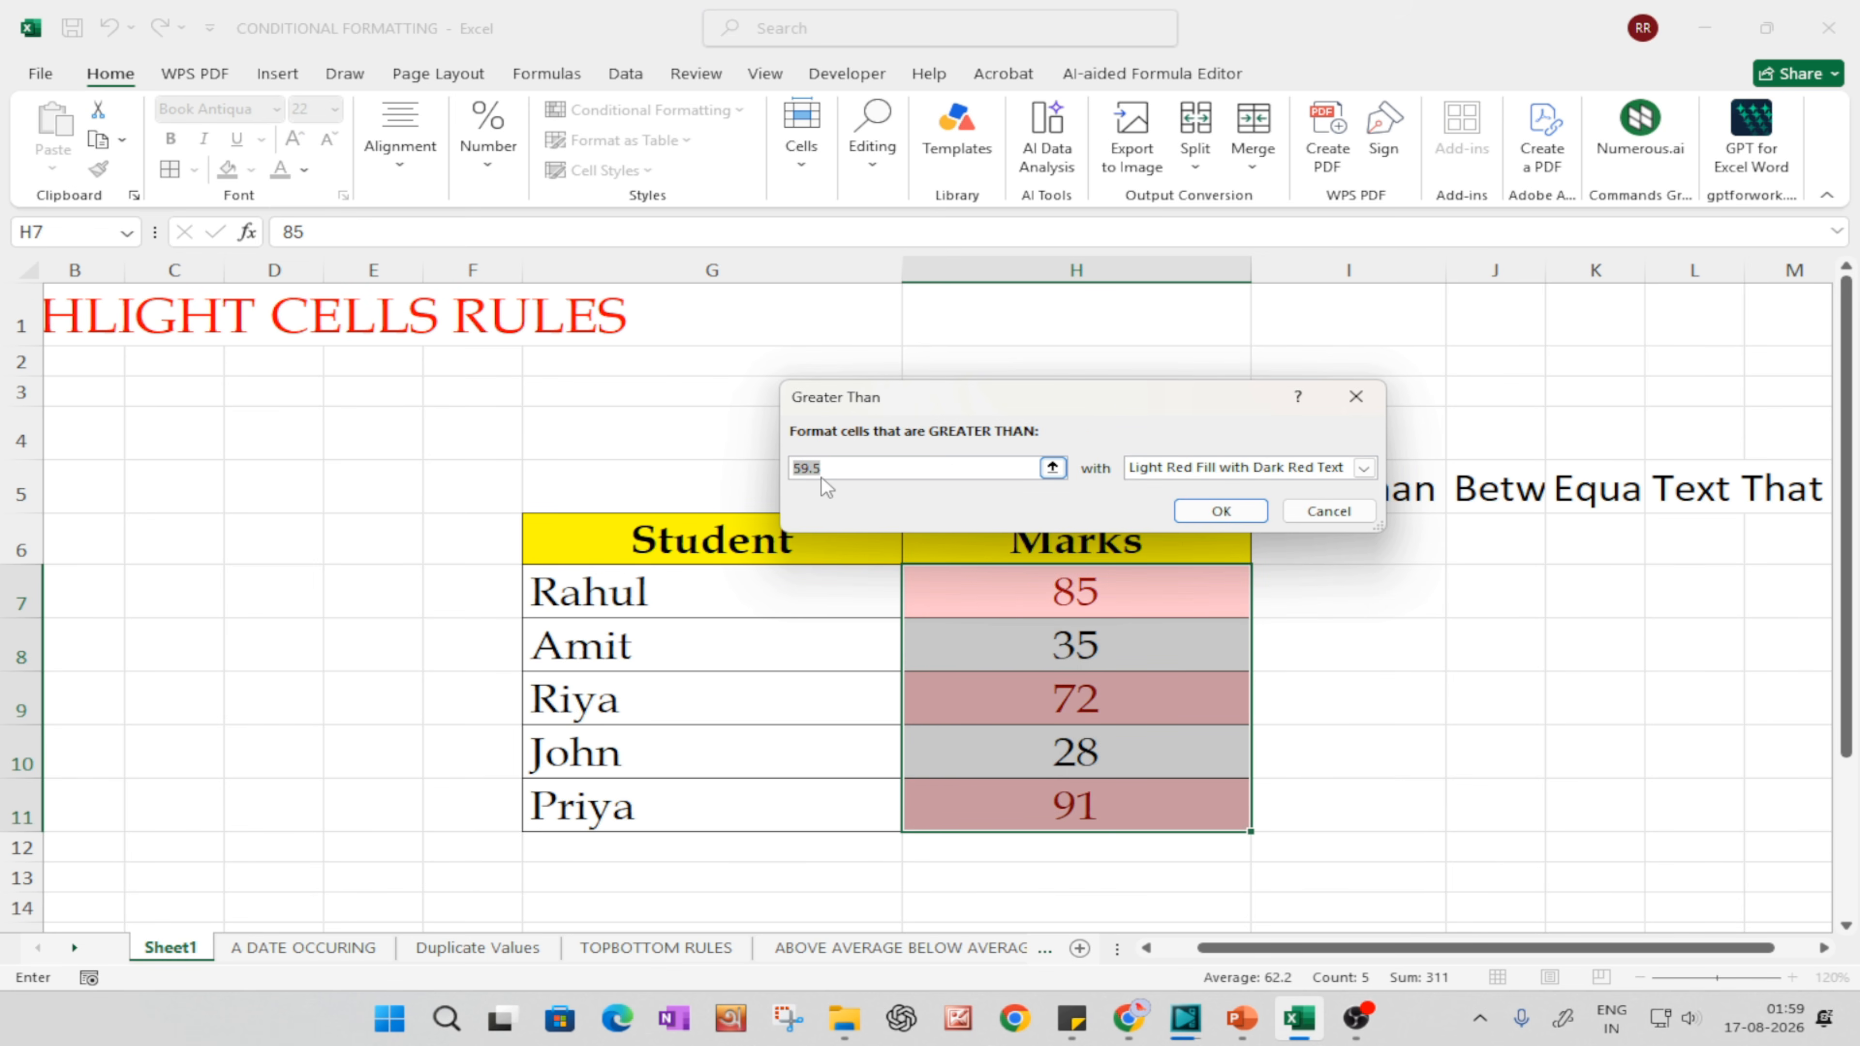
Step: Set the Greater Than threshold to 60 with Light Red Fill with Dark Red Text and apply the rule
drag(824, 470, 726, 461)
key(BackSpace)
text(60)
click(1365, 469)
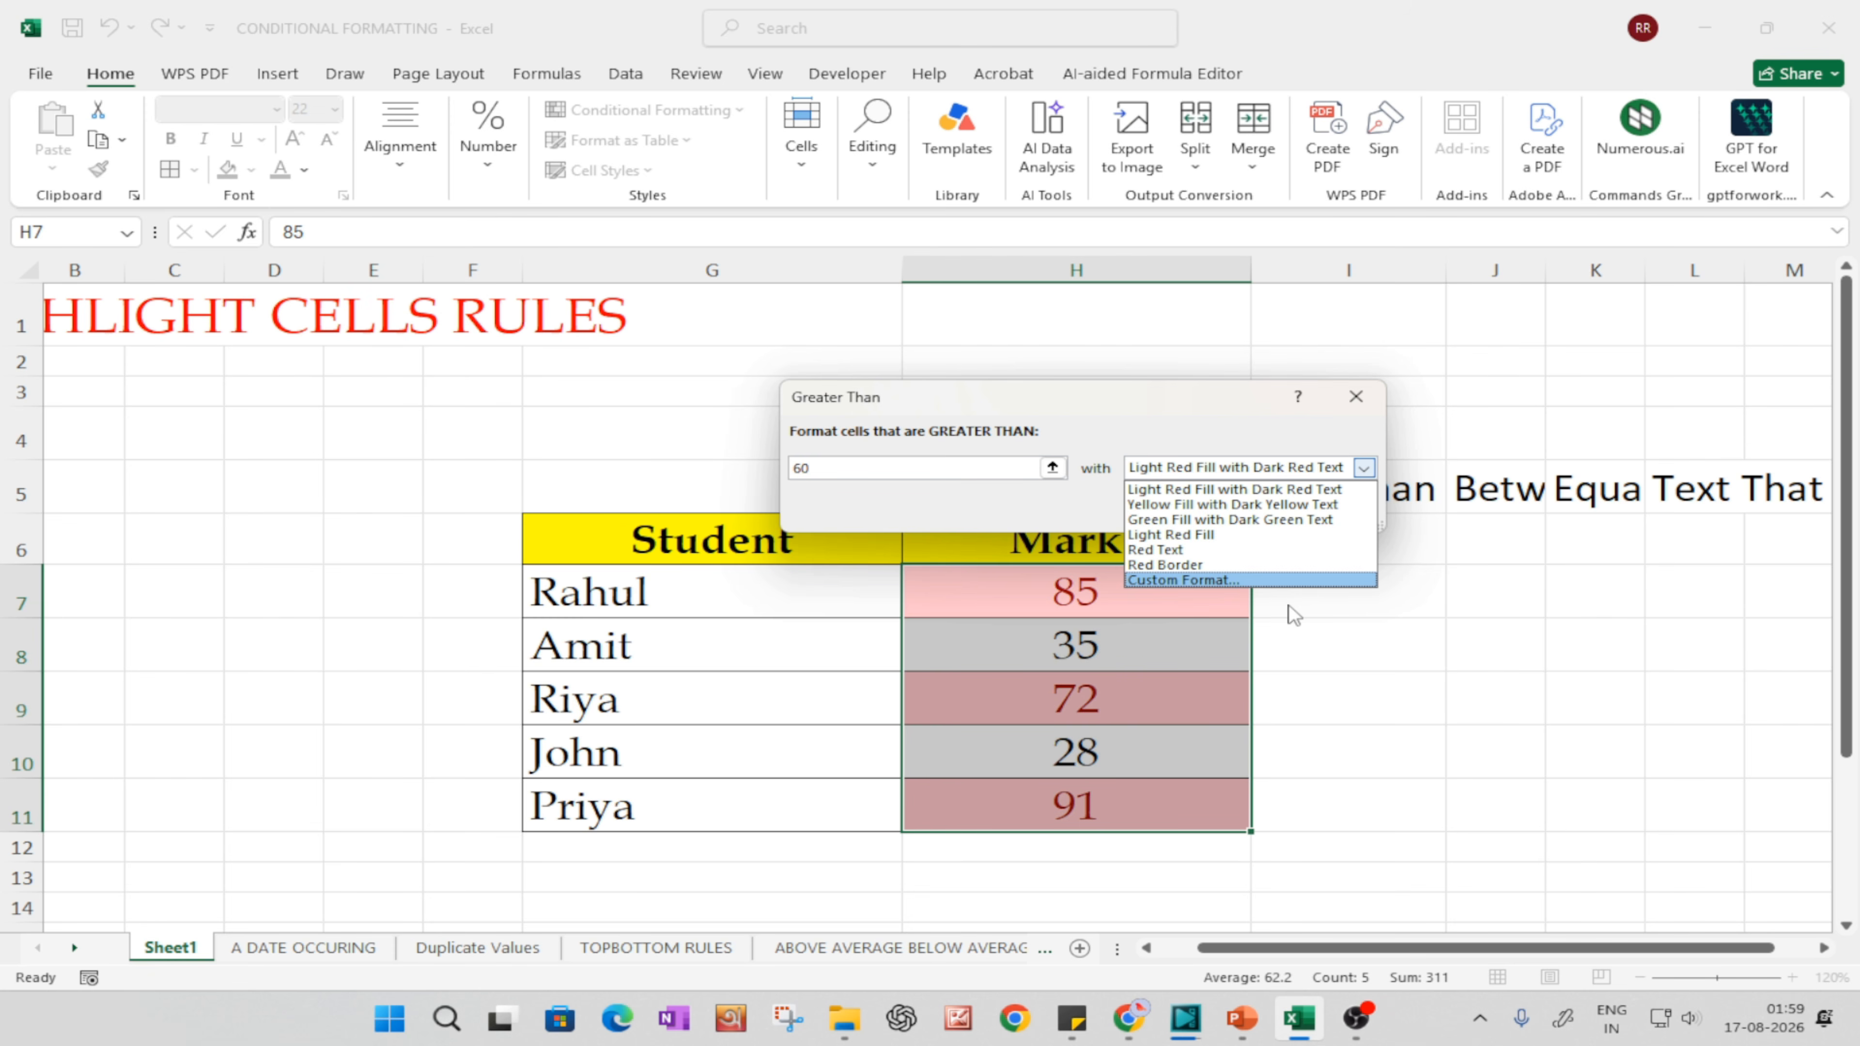
click(1233, 492)
click(1222, 514)
click(1304, 706)
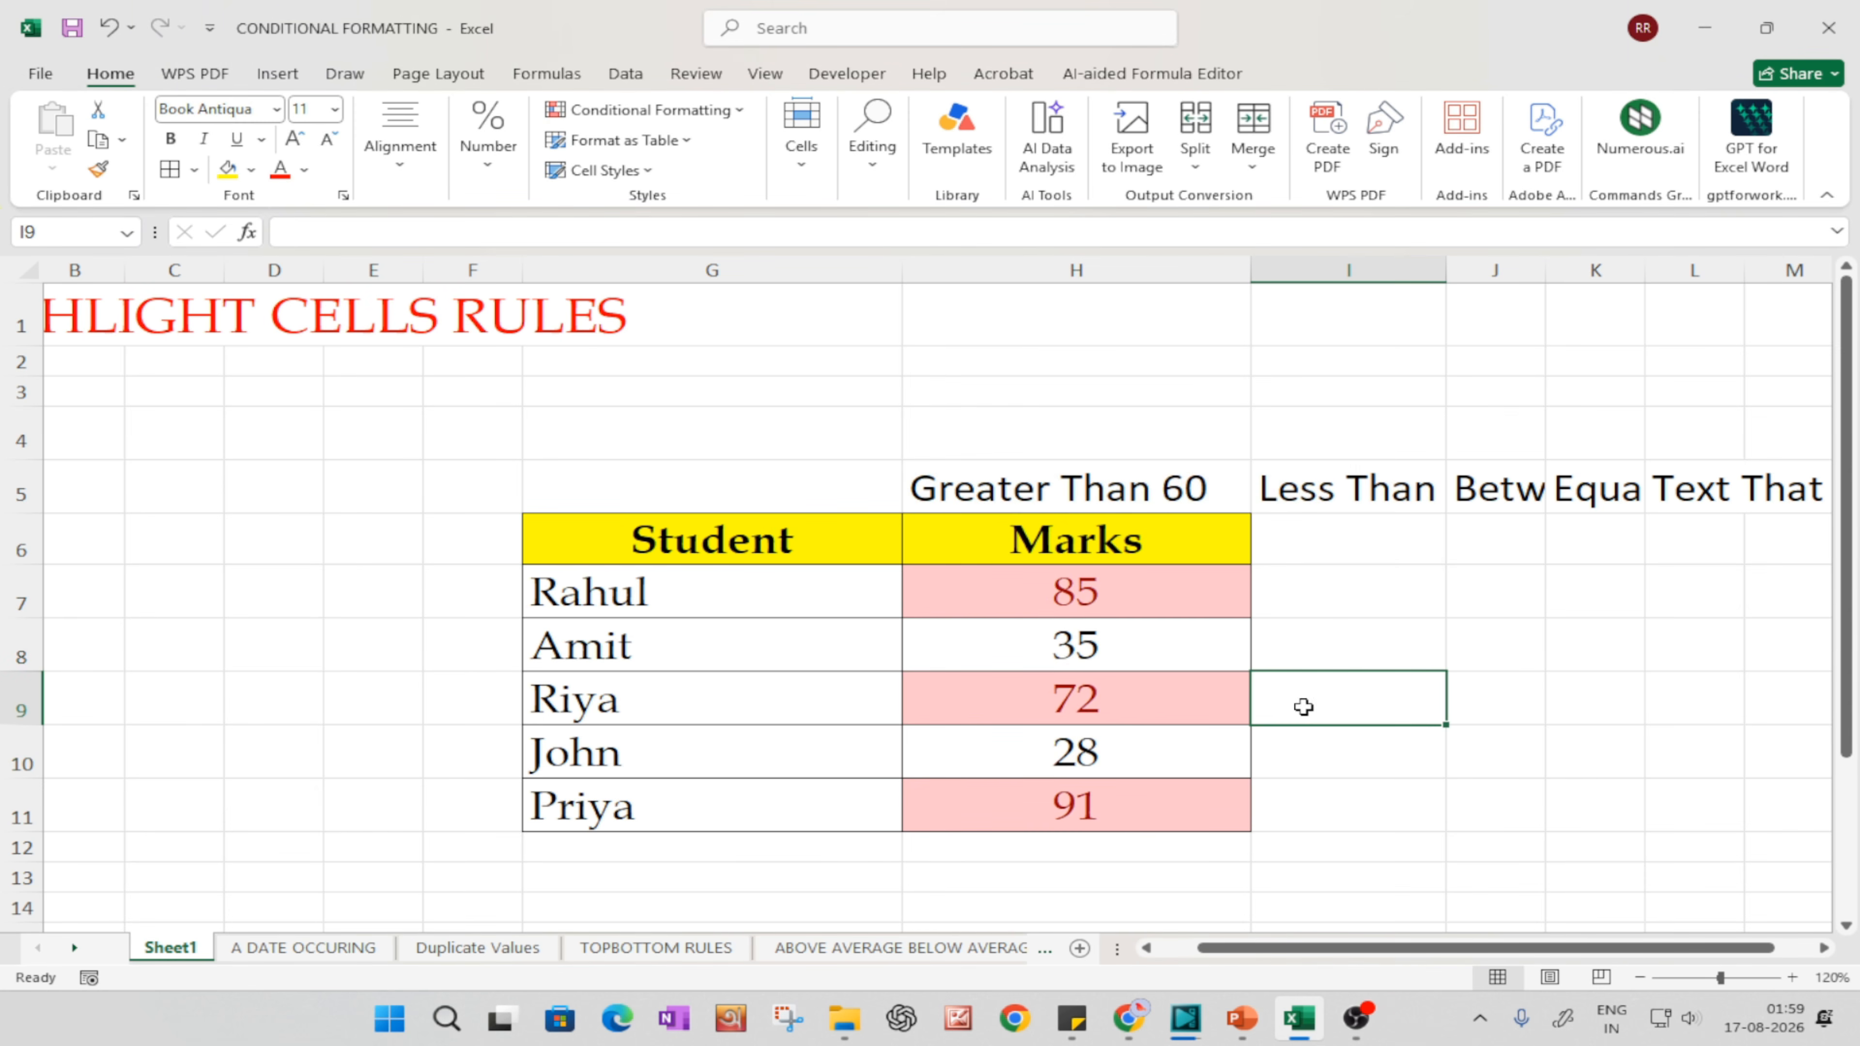
click(1071, 601)
click(1073, 635)
click(1083, 705)
click(1085, 752)
click(1084, 788)
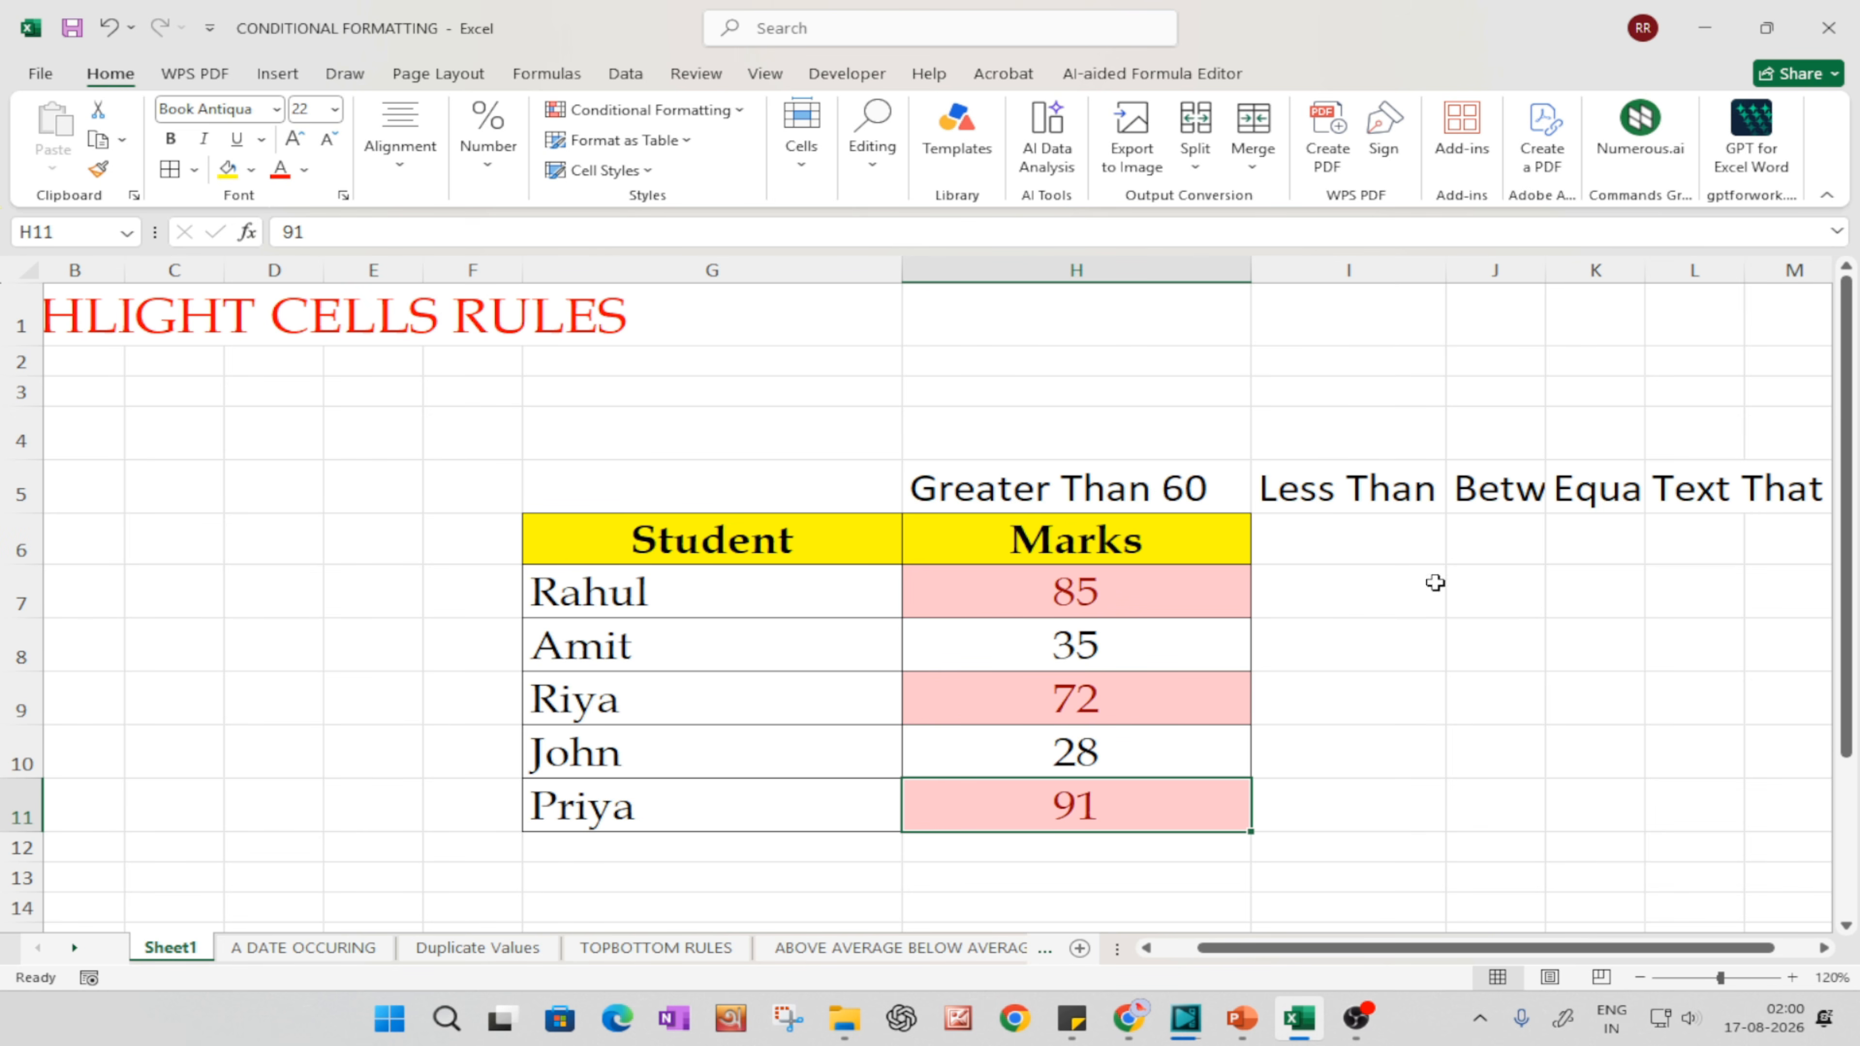
Step: Widen column I and copy the marks from H7:H11 into I7:I11 under the Less Than label
drag(1451, 282, 1518, 284)
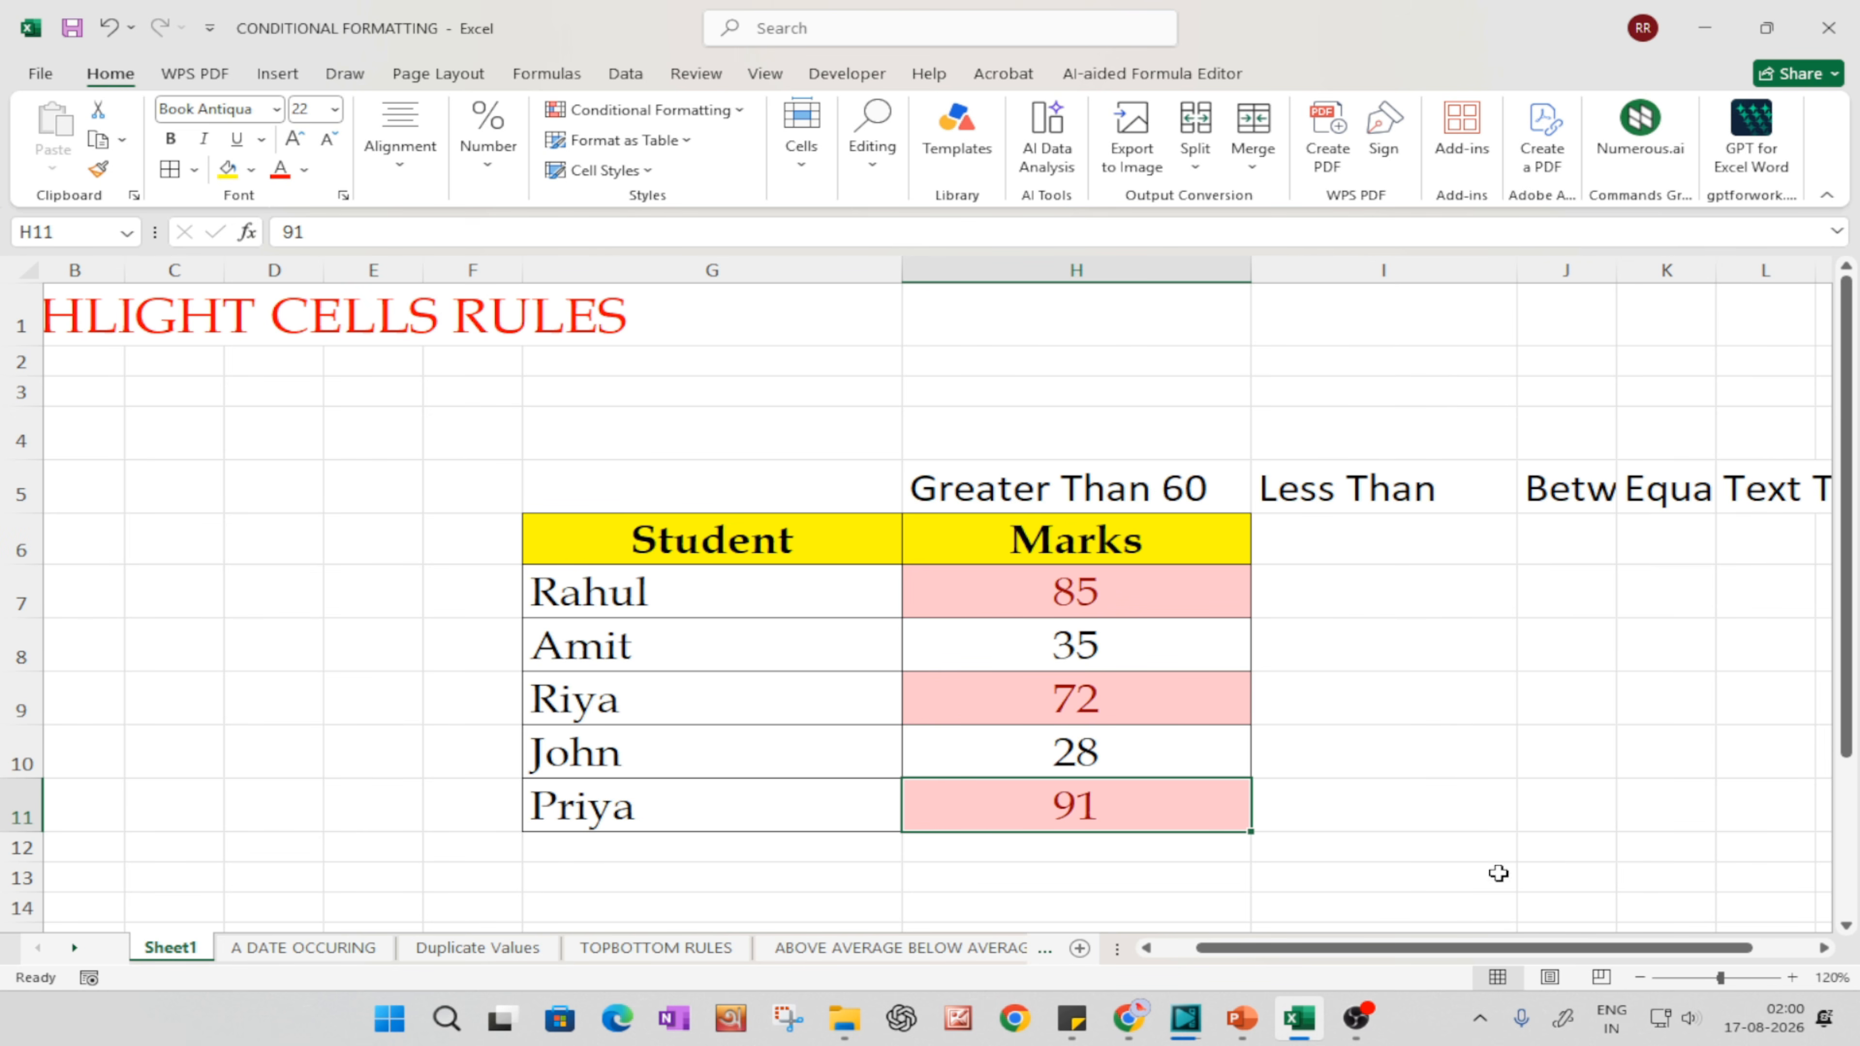
drag(1537, 953, 1602, 952)
drag(1120, 573, 1144, 791)
drag(935, 594, 939, 810)
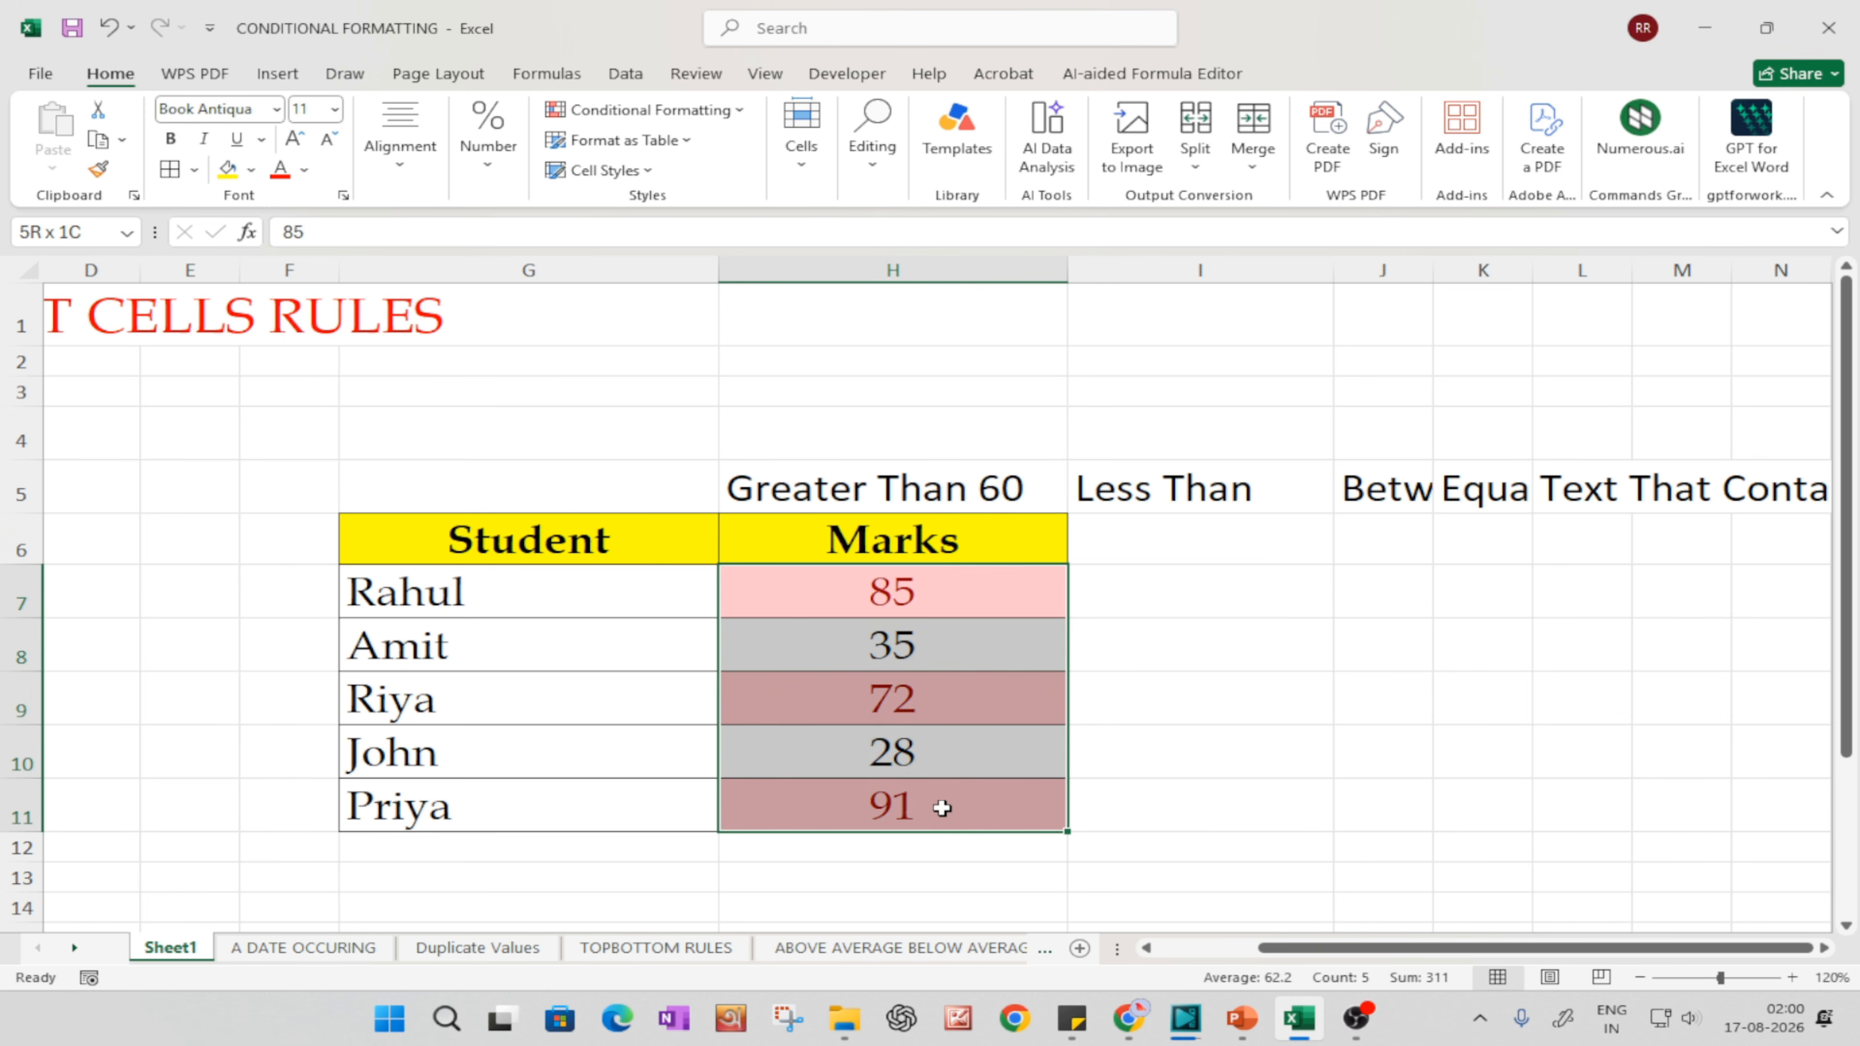
key(ctrl+c)
click(1138, 601)
key(ctrl+v)
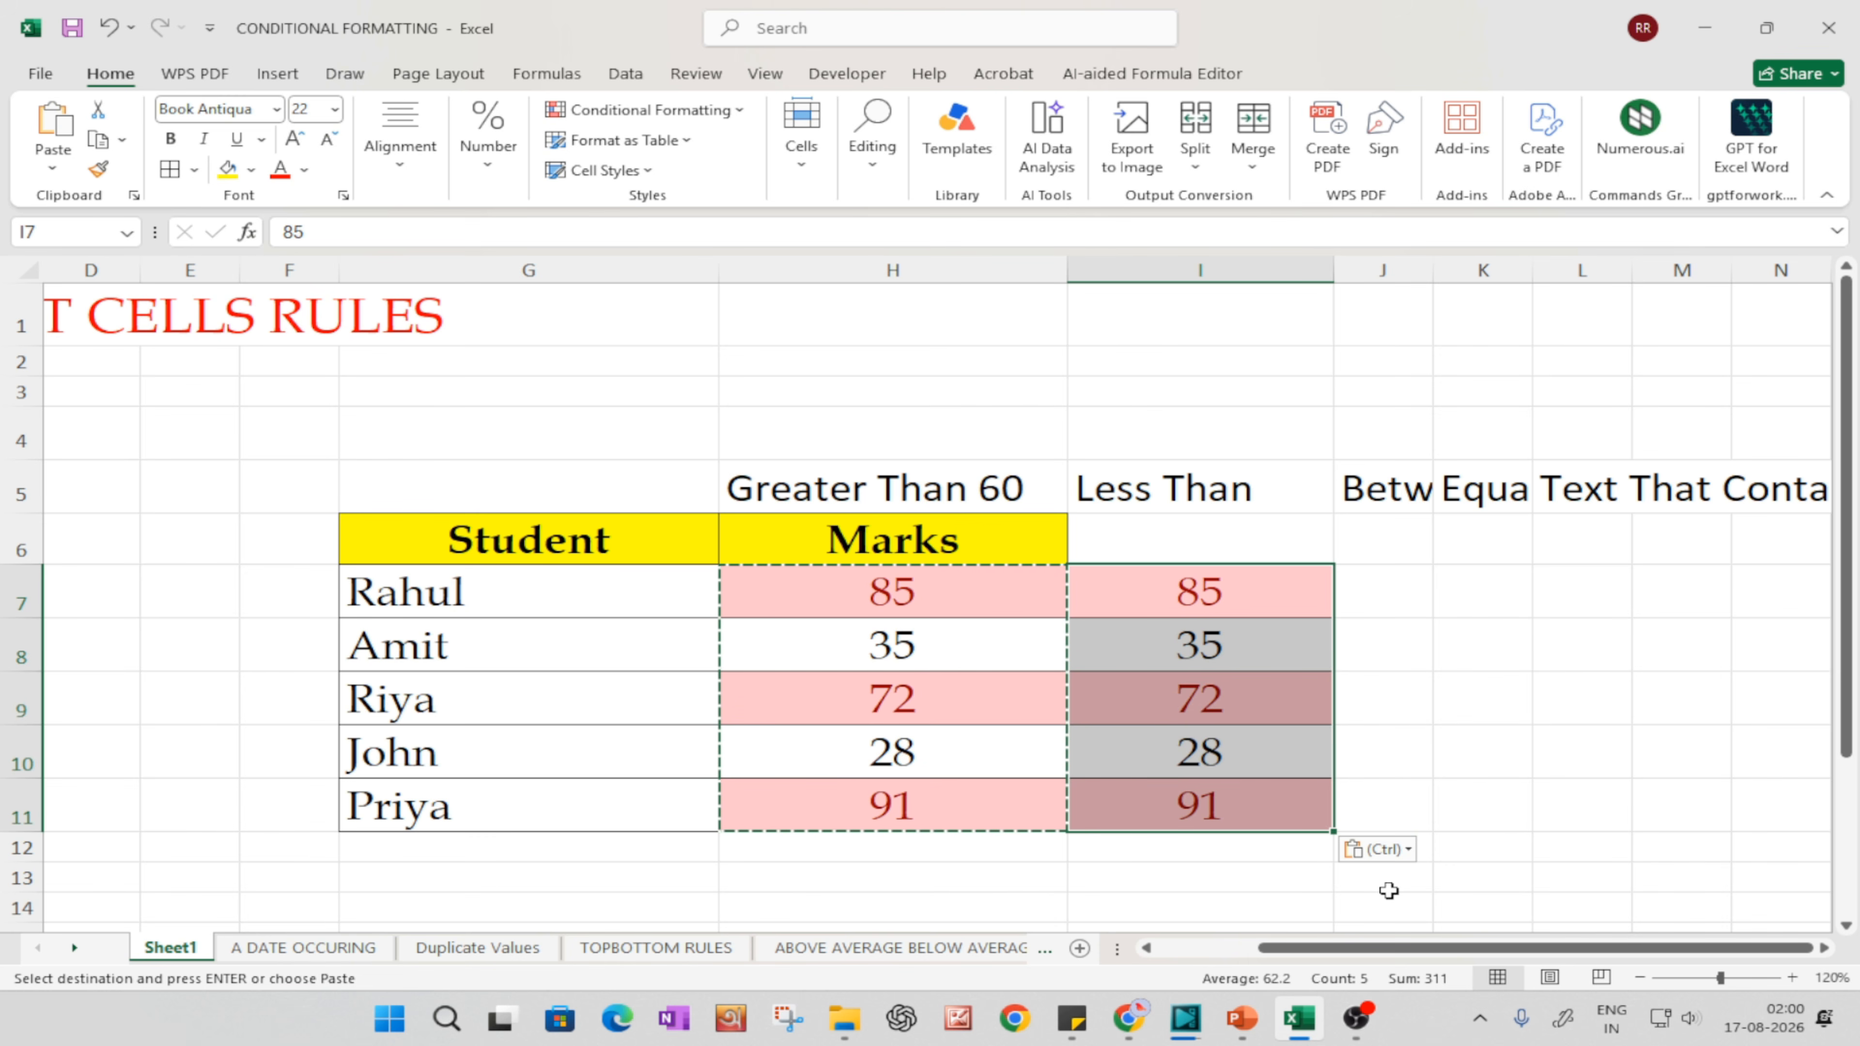
Step: Convert the pasted marks in I7:I11 to values only, dropping the copied formatting
click(1398, 851)
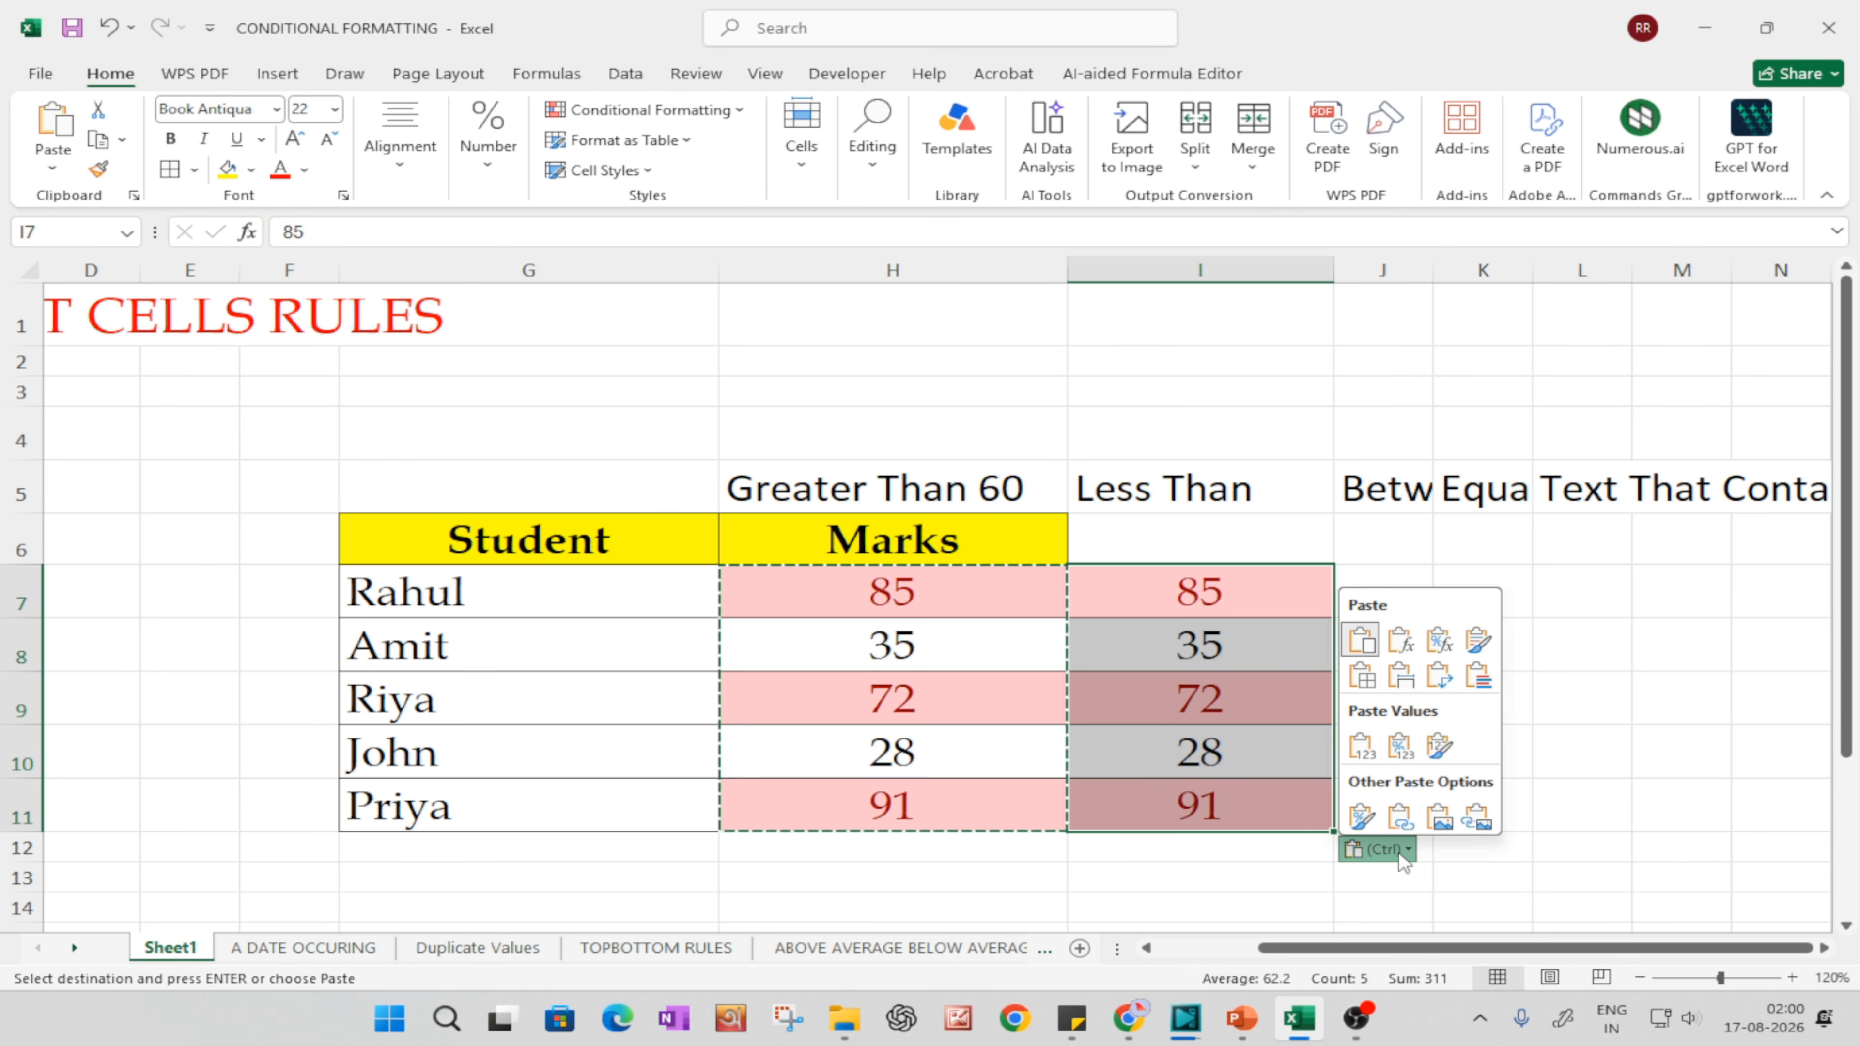
click(1355, 752)
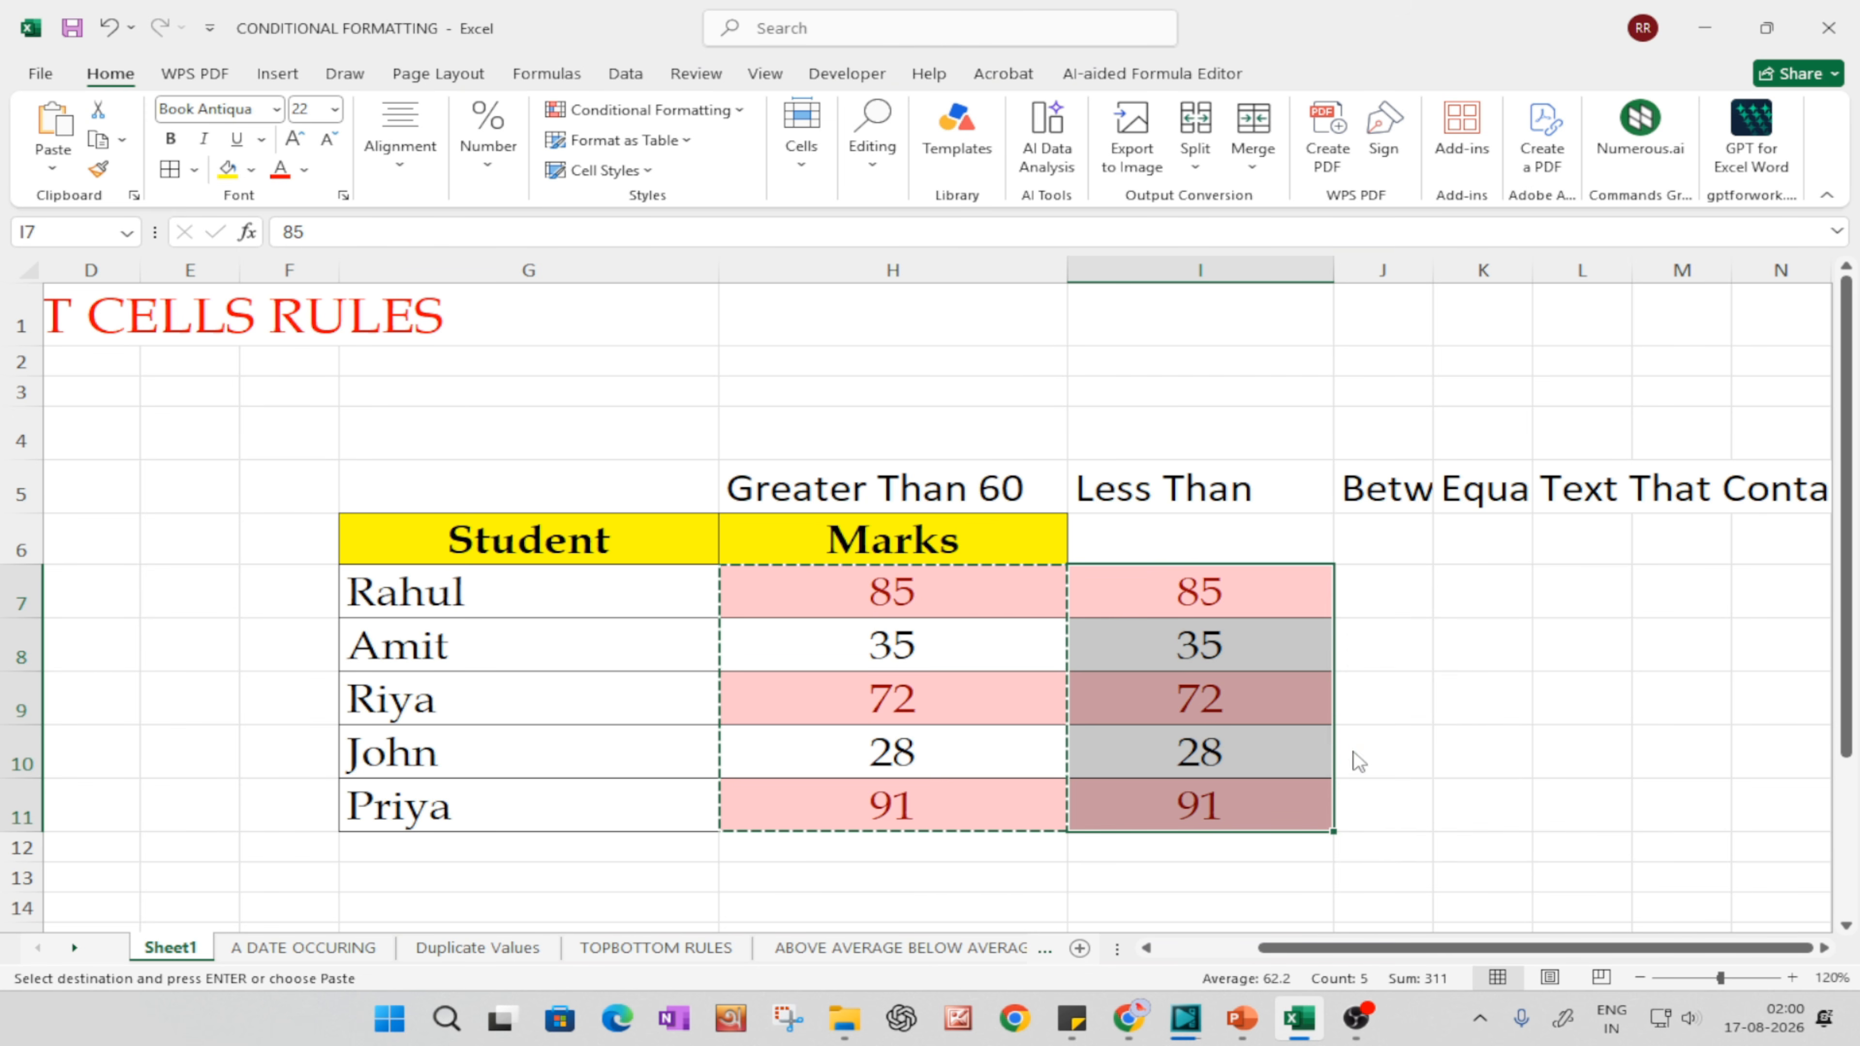
click(1430, 755)
Step: Center the marks in I7:I11, make them bold and set their font size to 24
drag(1242, 615, 1266, 787)
click(403, 158)
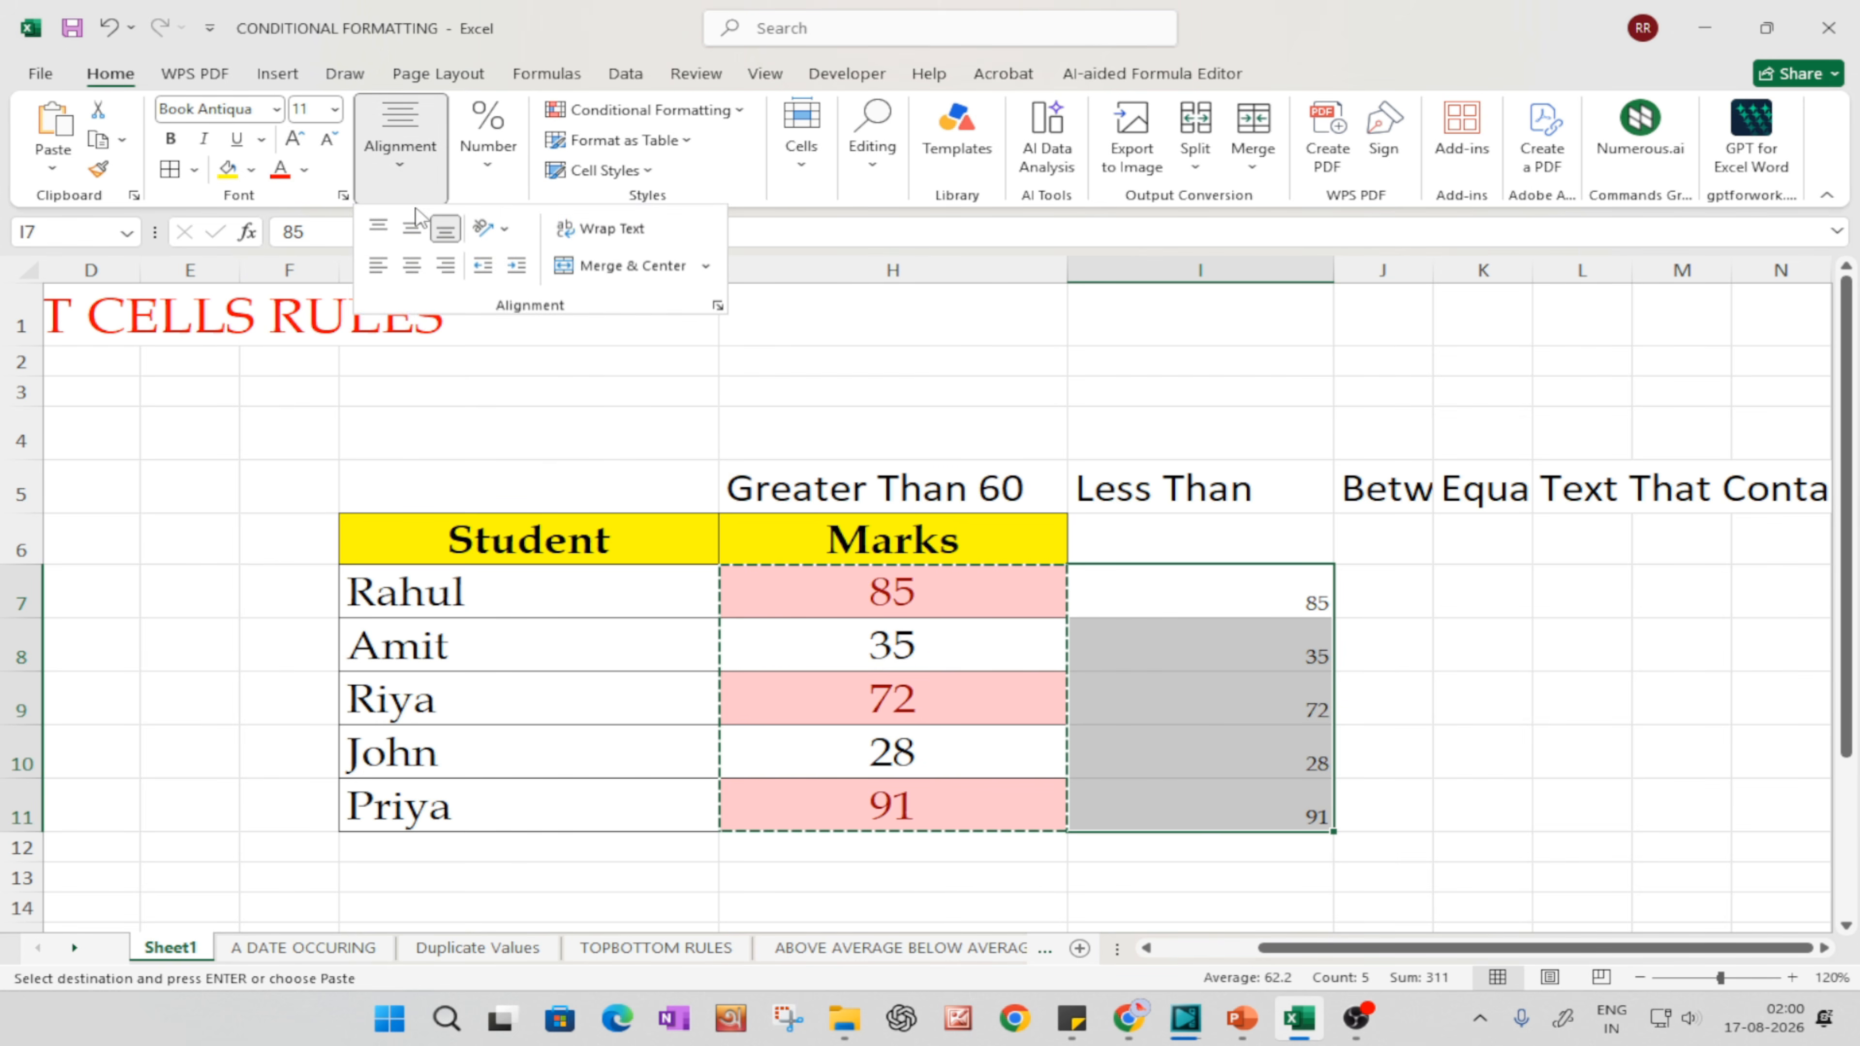
click(412, 265)
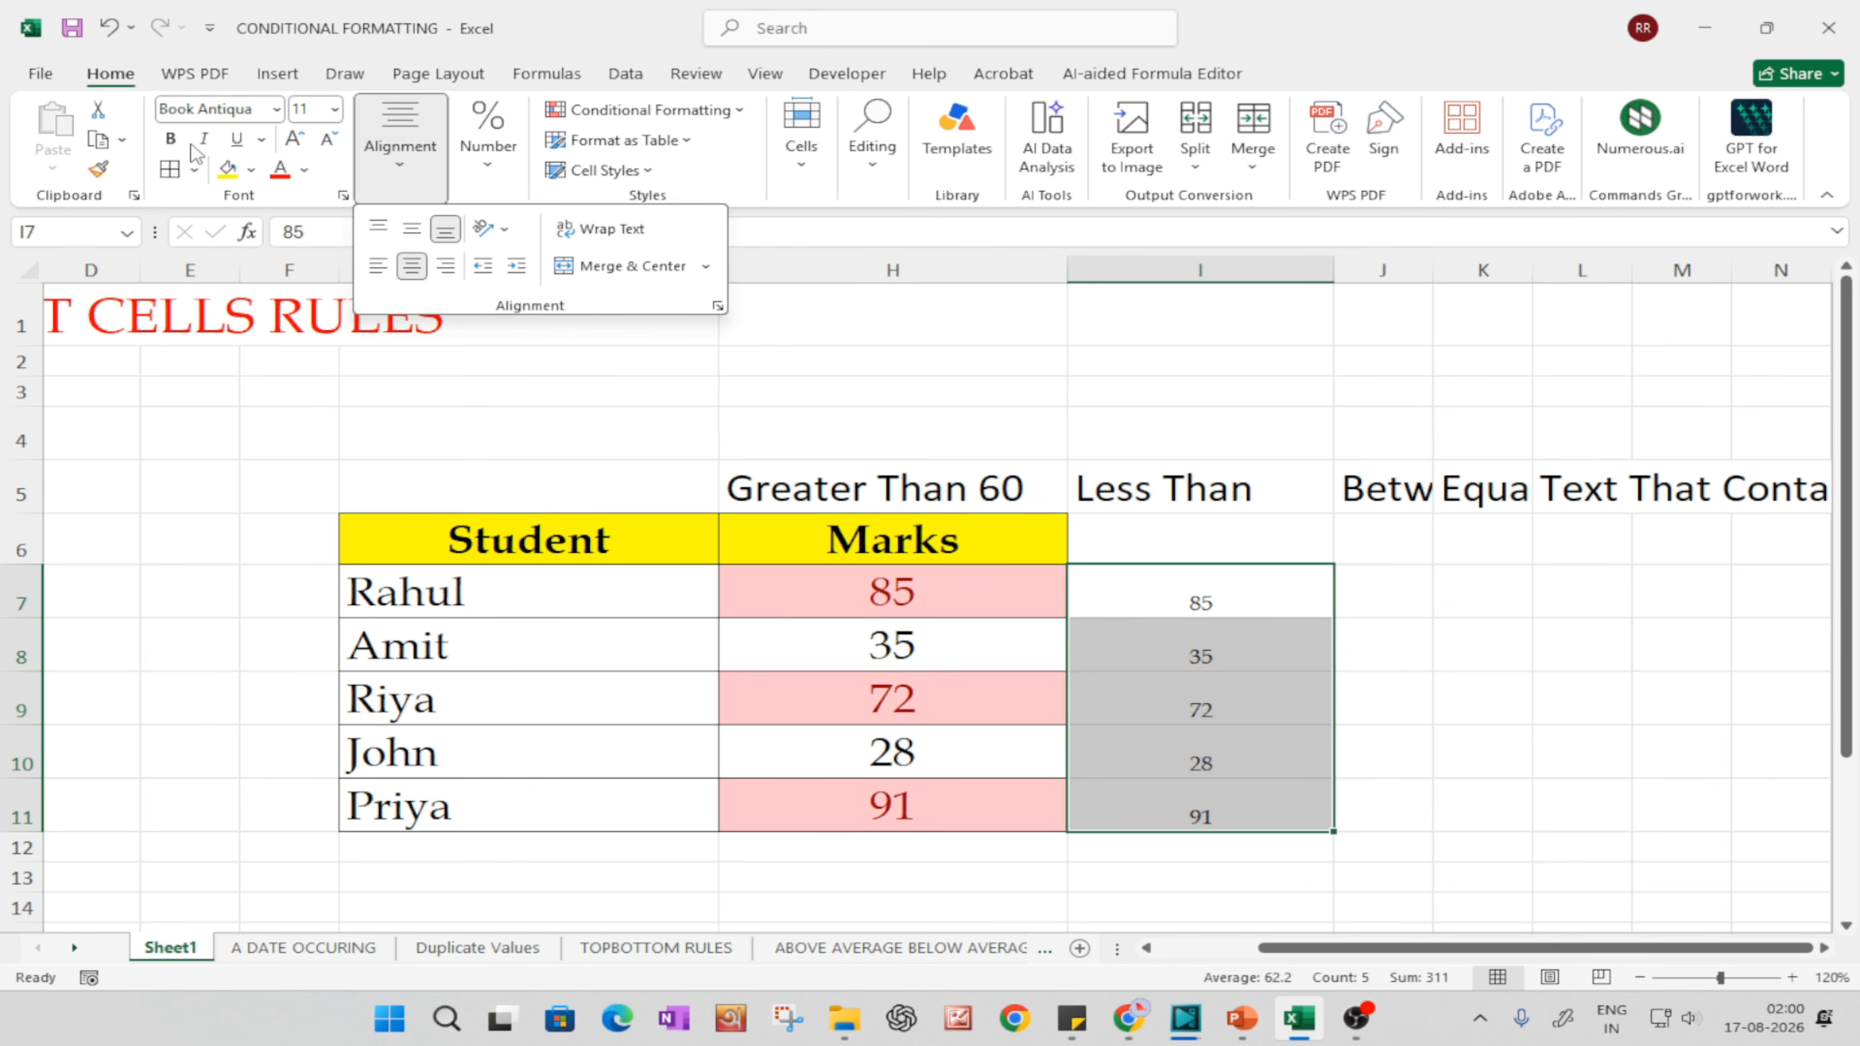
click(170, 137)
click(294, 137)
click(293, 138)
click(293, 138)
click(296, 140)
click(297, 139)
click(296, 139)
Step: Copy the yellow Marks header from H6 into I6 and across J6:N6
drag(1527, 950, 1554, 952)
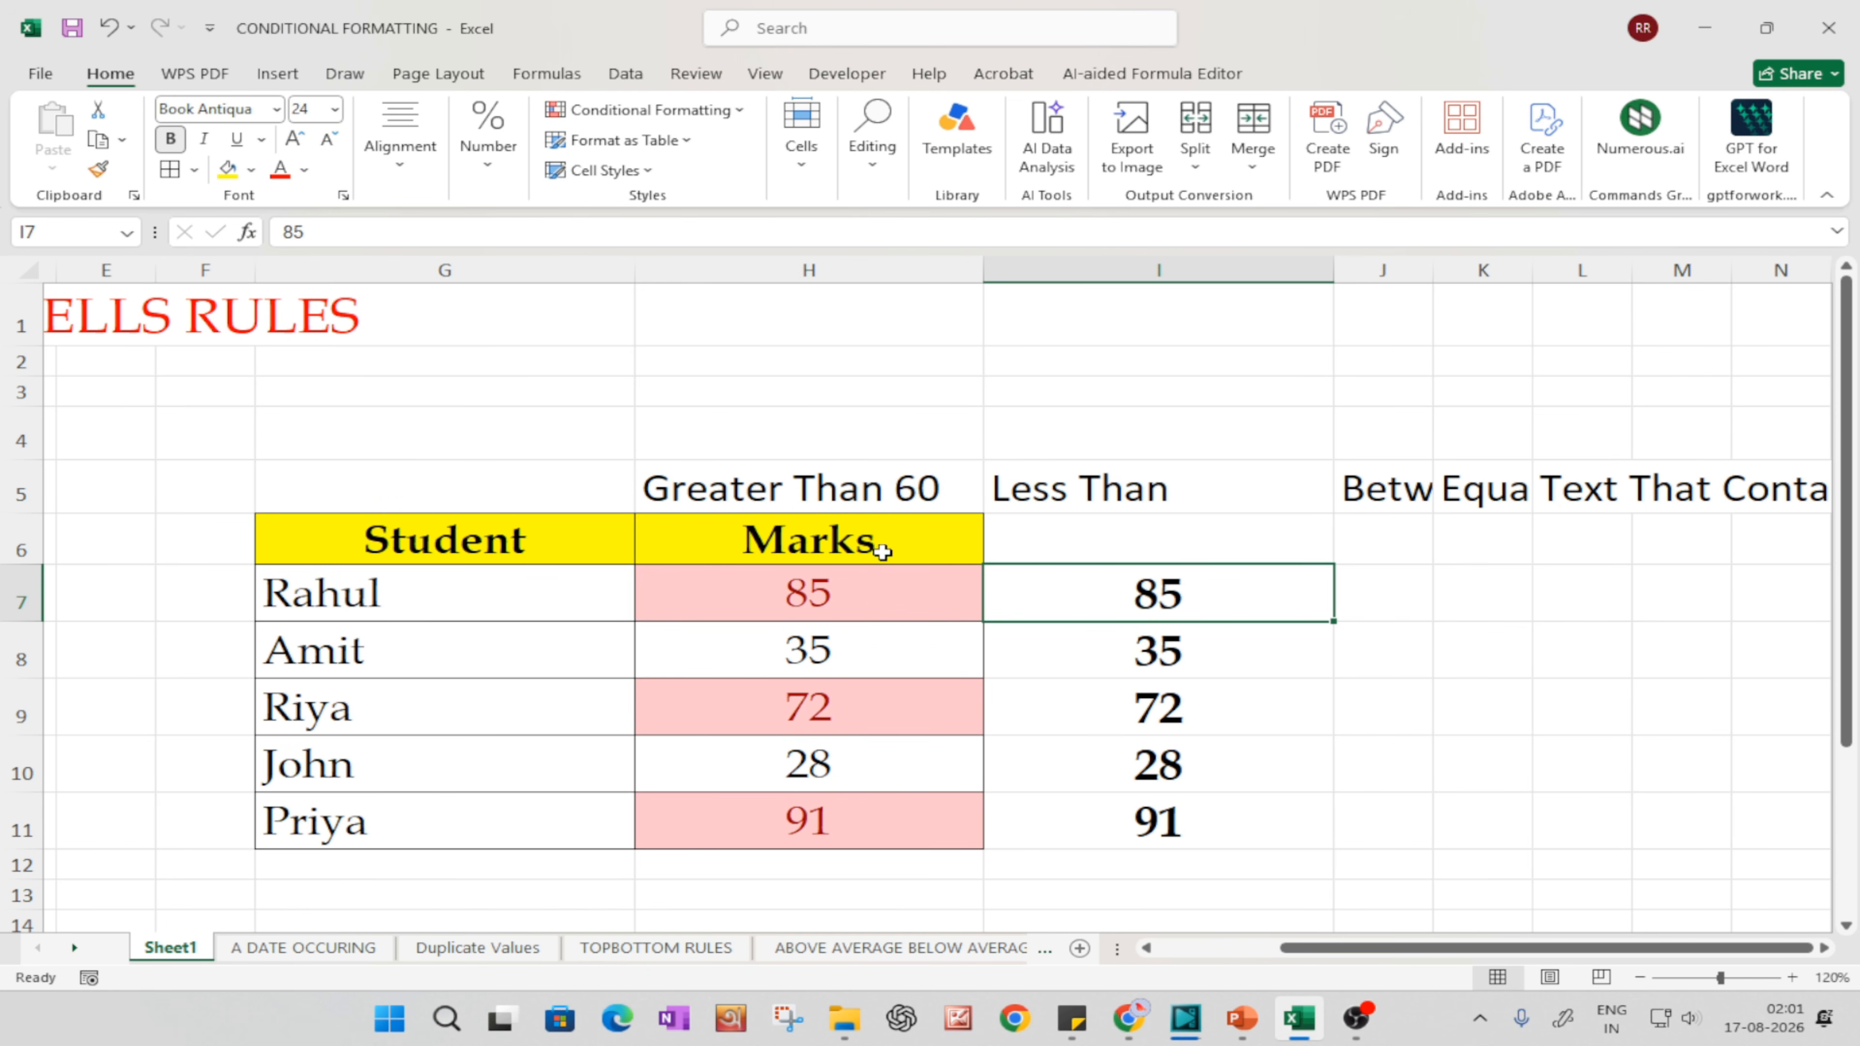
click(876, 545)
key(ctrl+c)
click(1071, 541)
key(ctrl+v)
drag(1395, 542, 1687, 548)
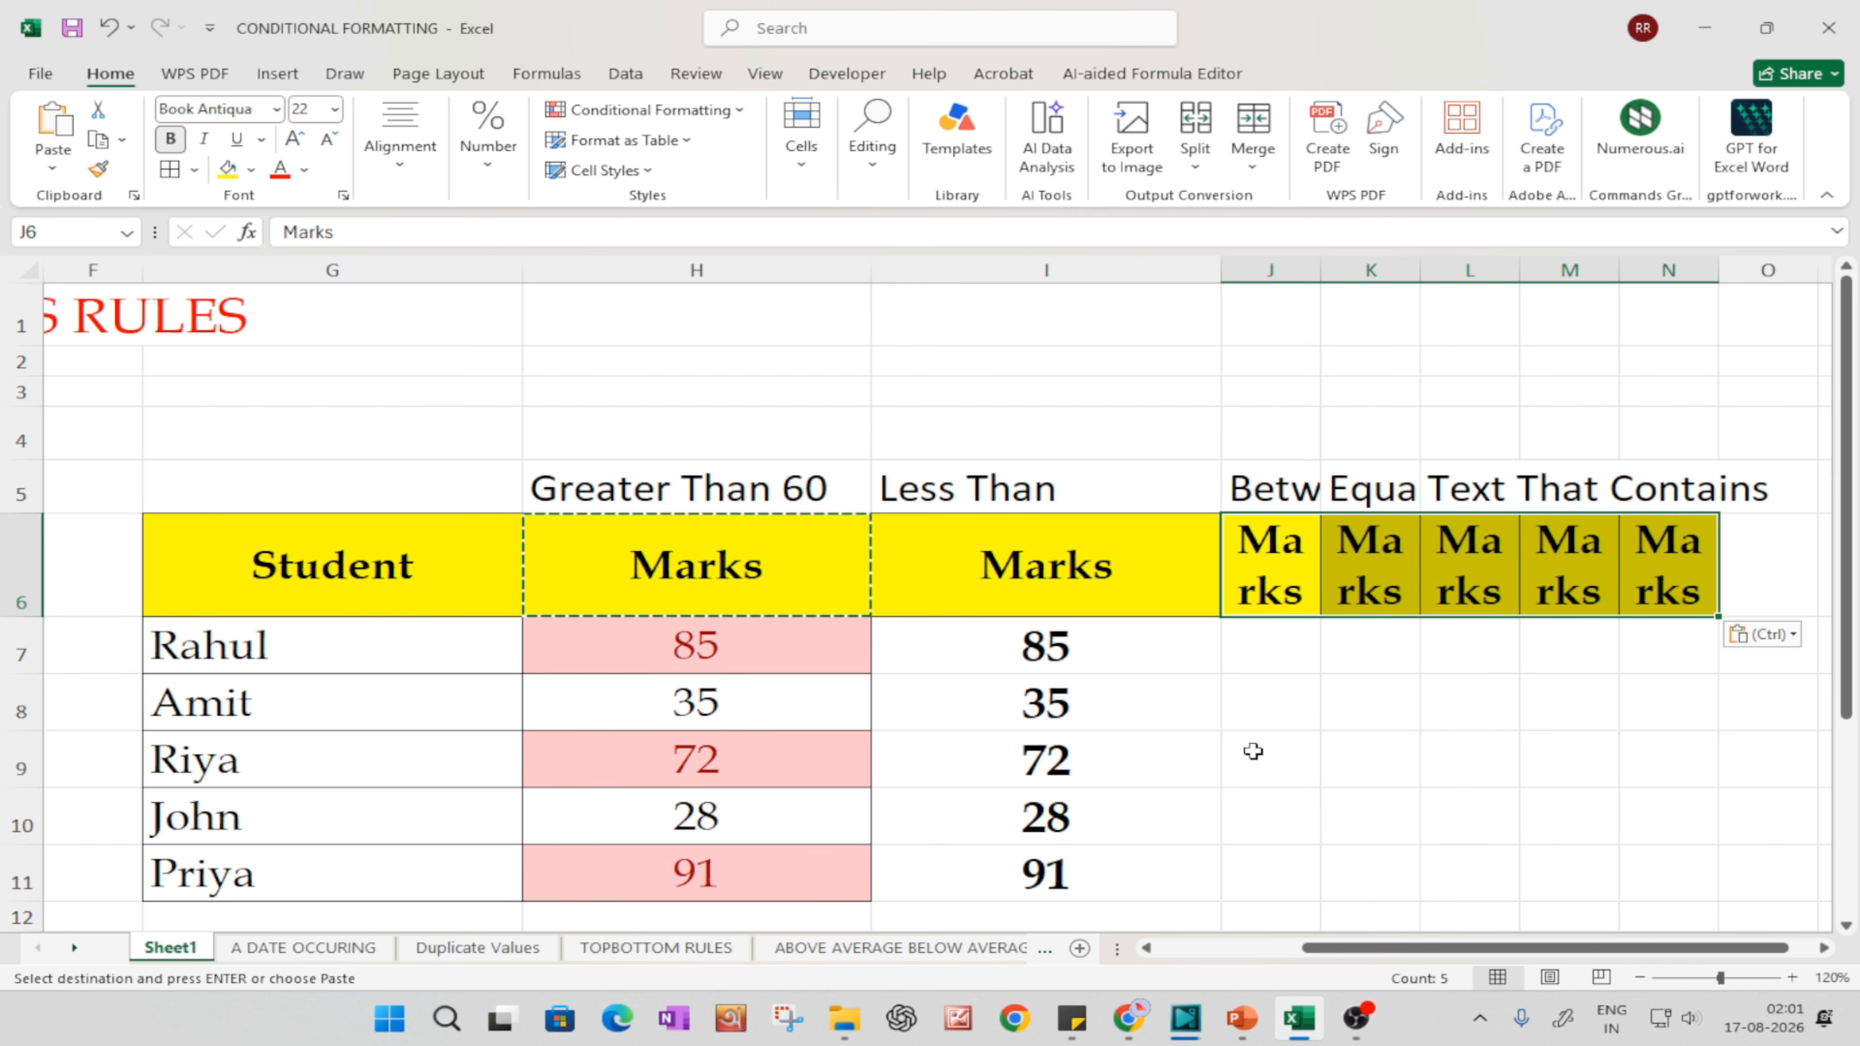
Step: Copy the marks from I7:I11 into all the columns of J7:N11
drag(1018, 645, 1031, 854)
key(ctrl+c)
drag(1270, 645, 1644, 885)
key(ctrl+v)
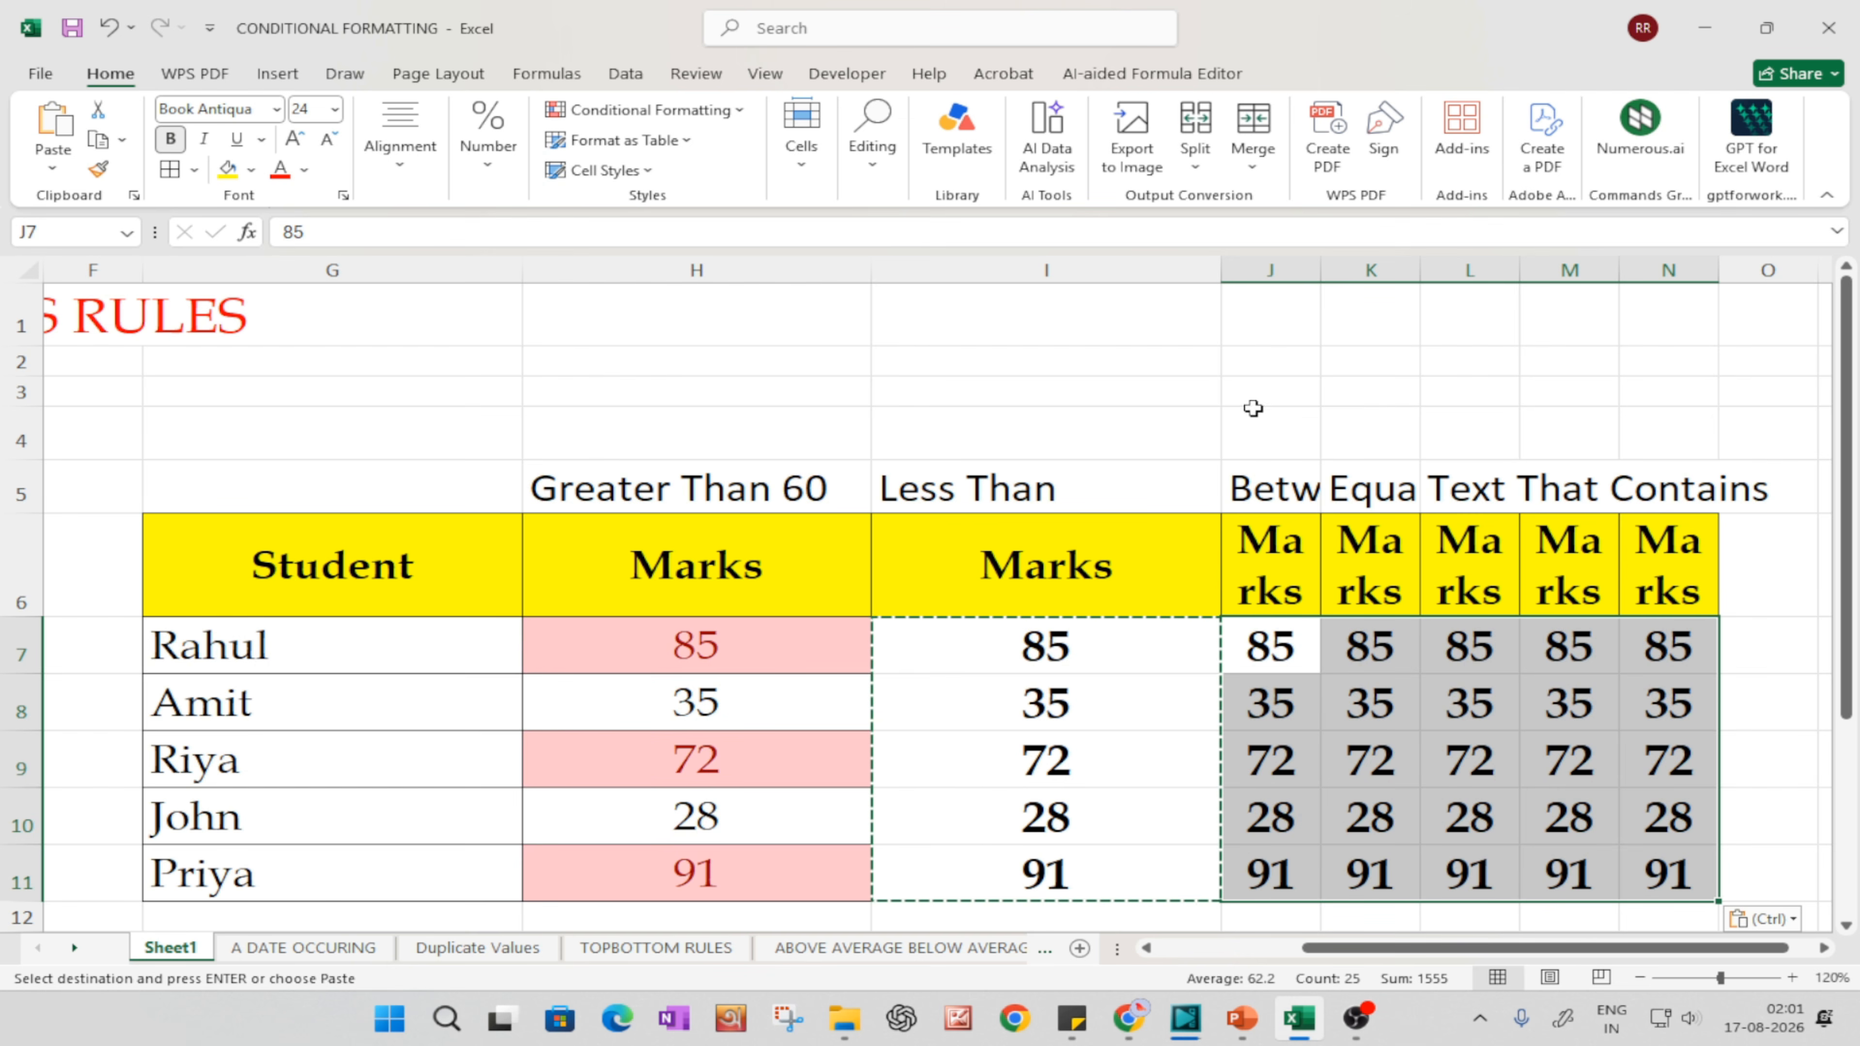
Step: Widen columns J, K, L and M so their row 5 labels and Marks headers fit on one line
drag(1321, 270, 1507, 274)
drag(1450, 948, 1640, 983)
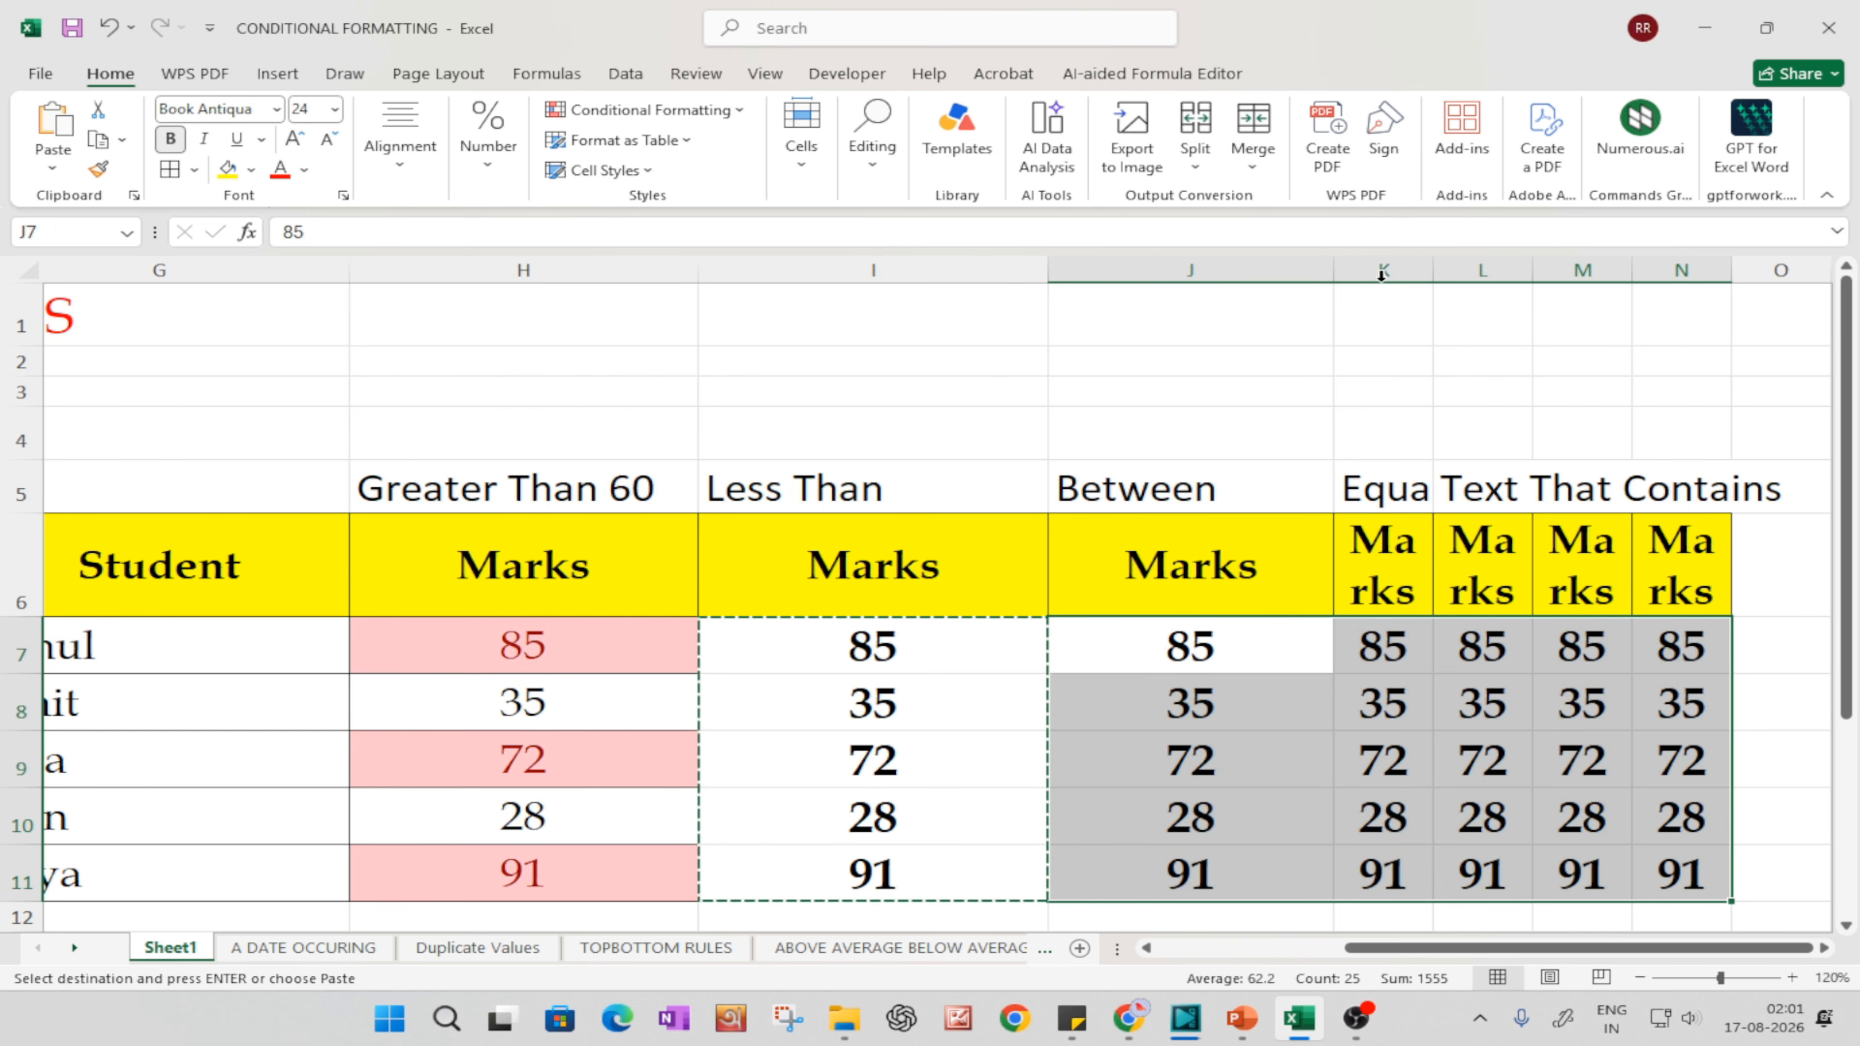
drag(1434, 268, 1552, 271)
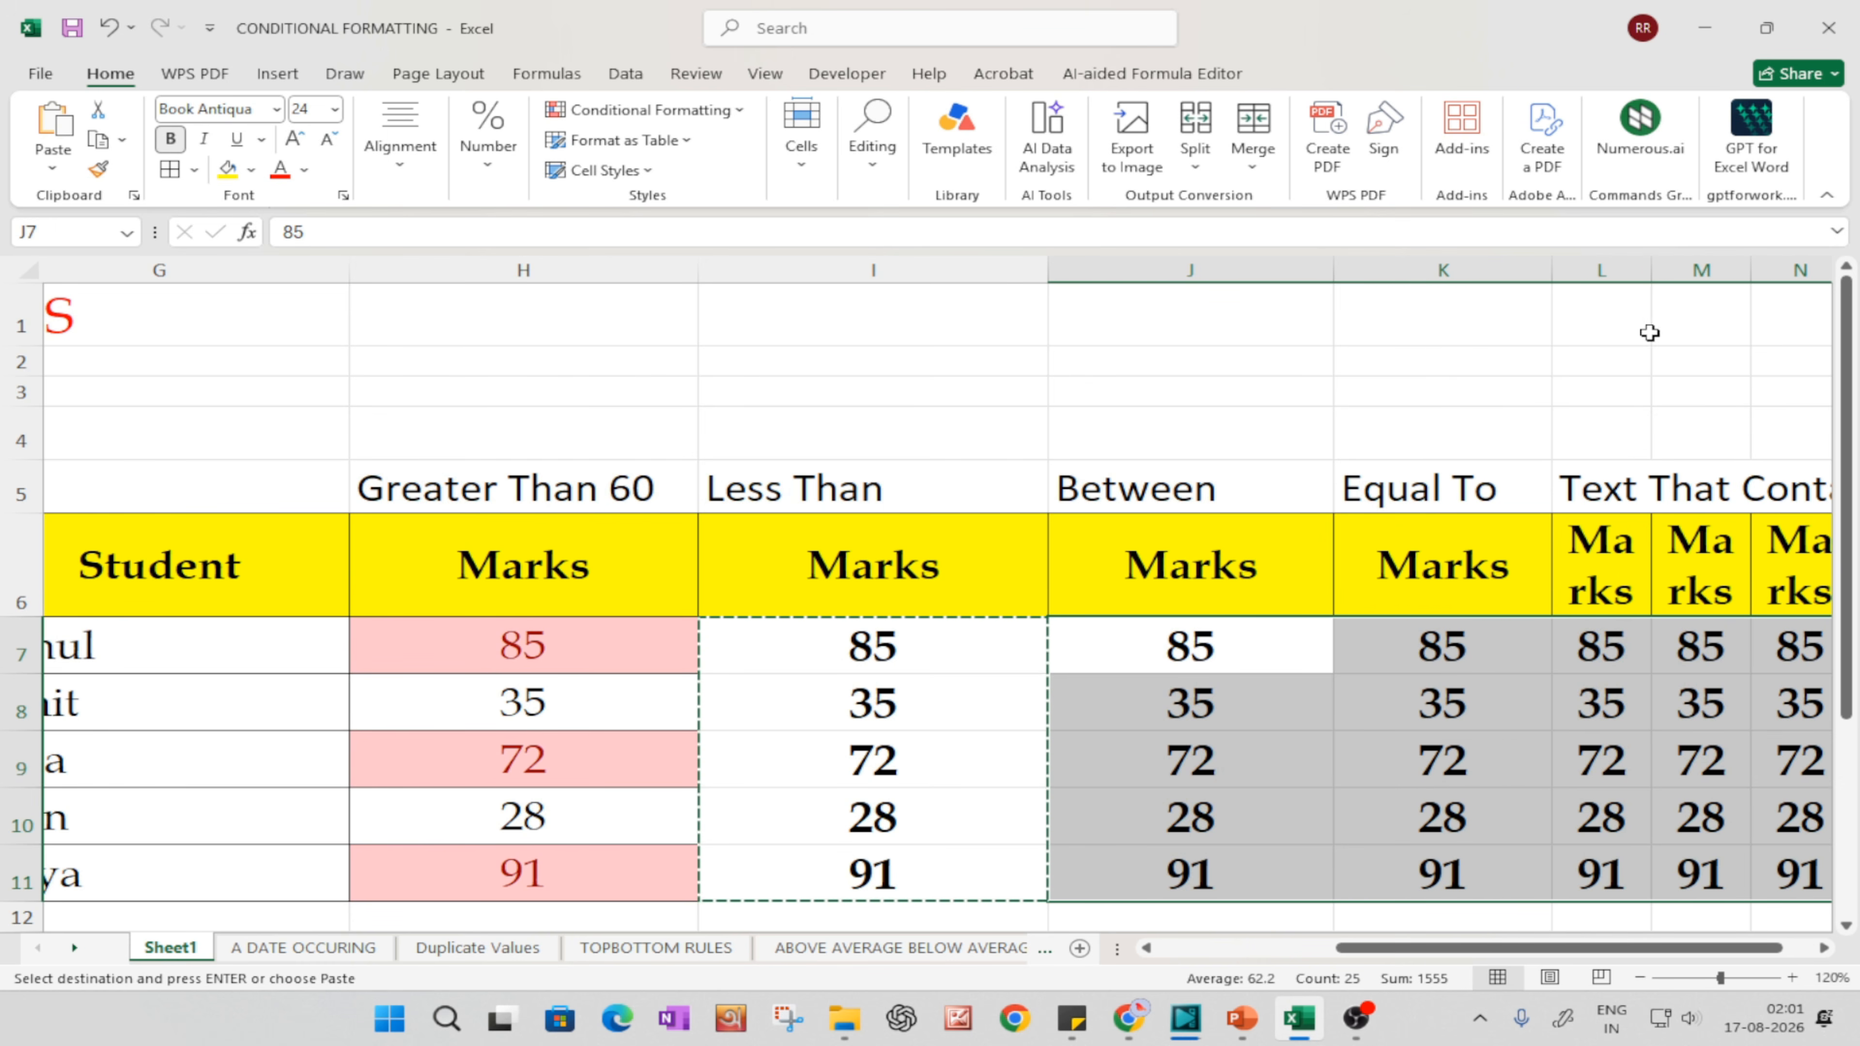
double_click(1651, 270)
drag(1630, 950, 1692, 949)
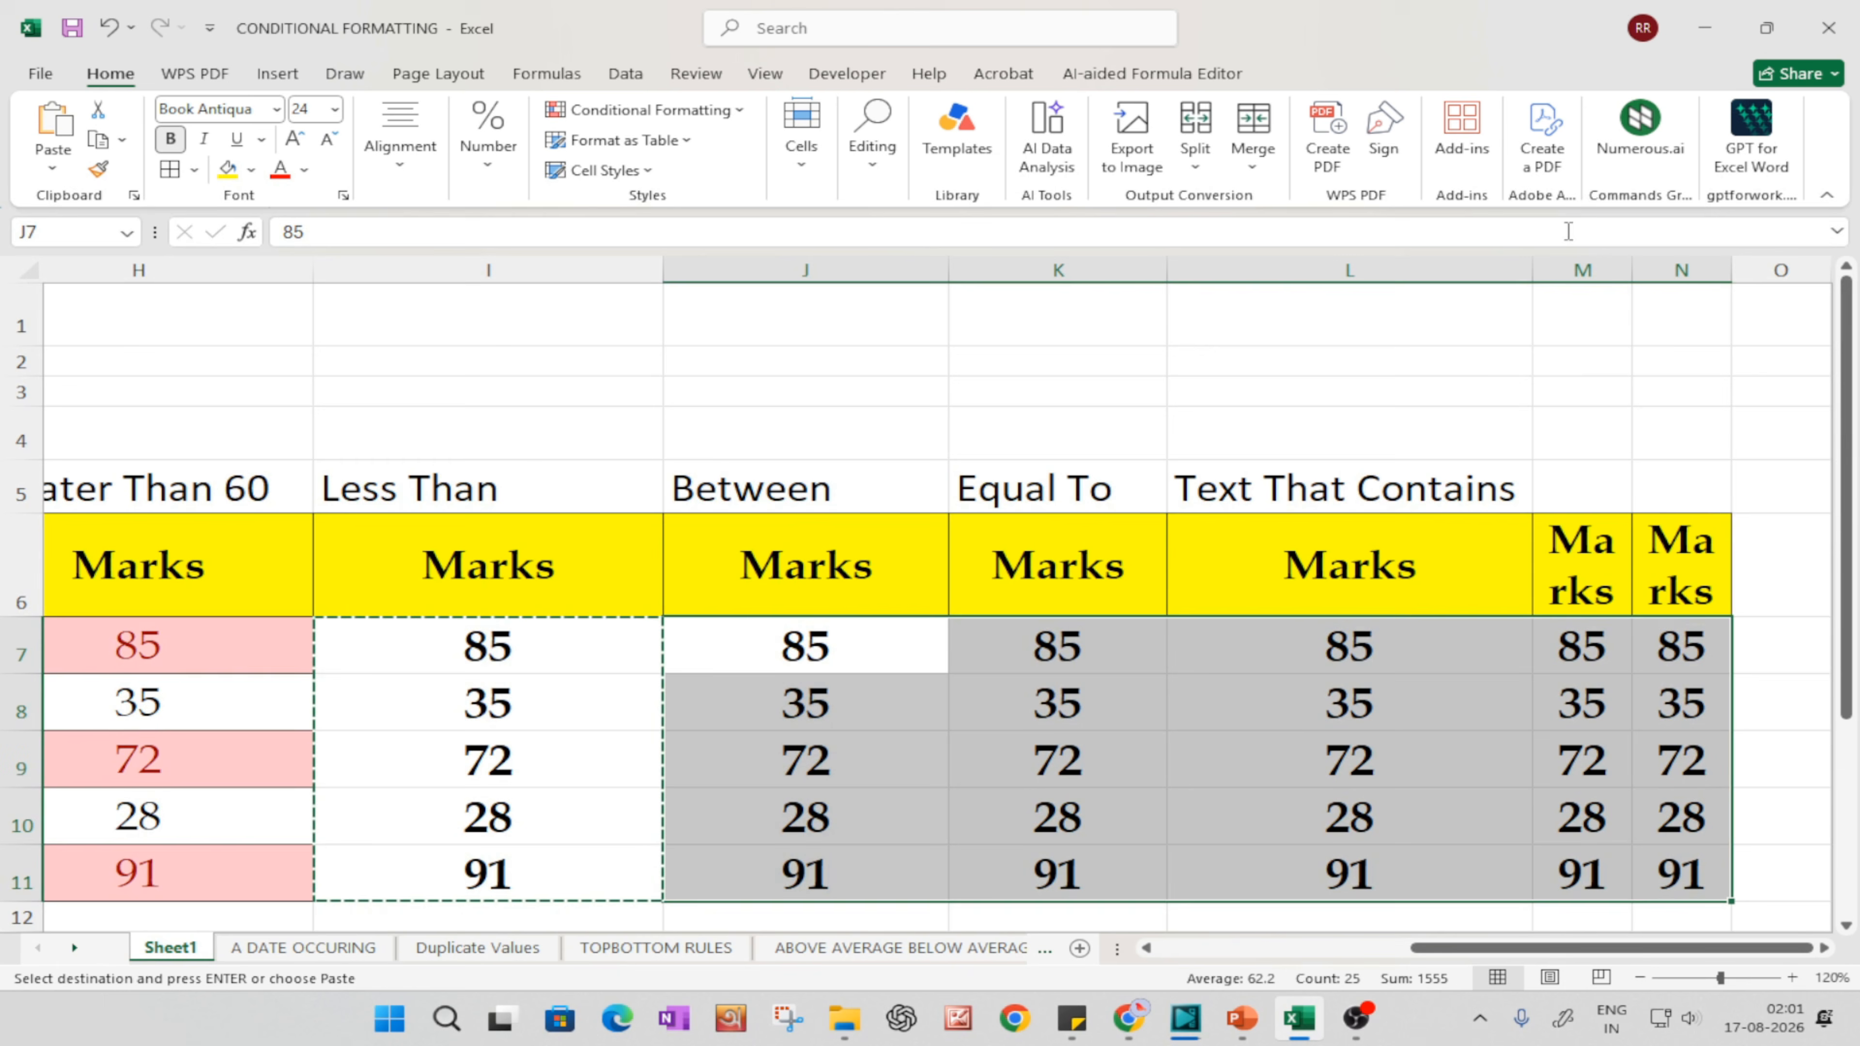
drag(1632, 270, 1741, 270)
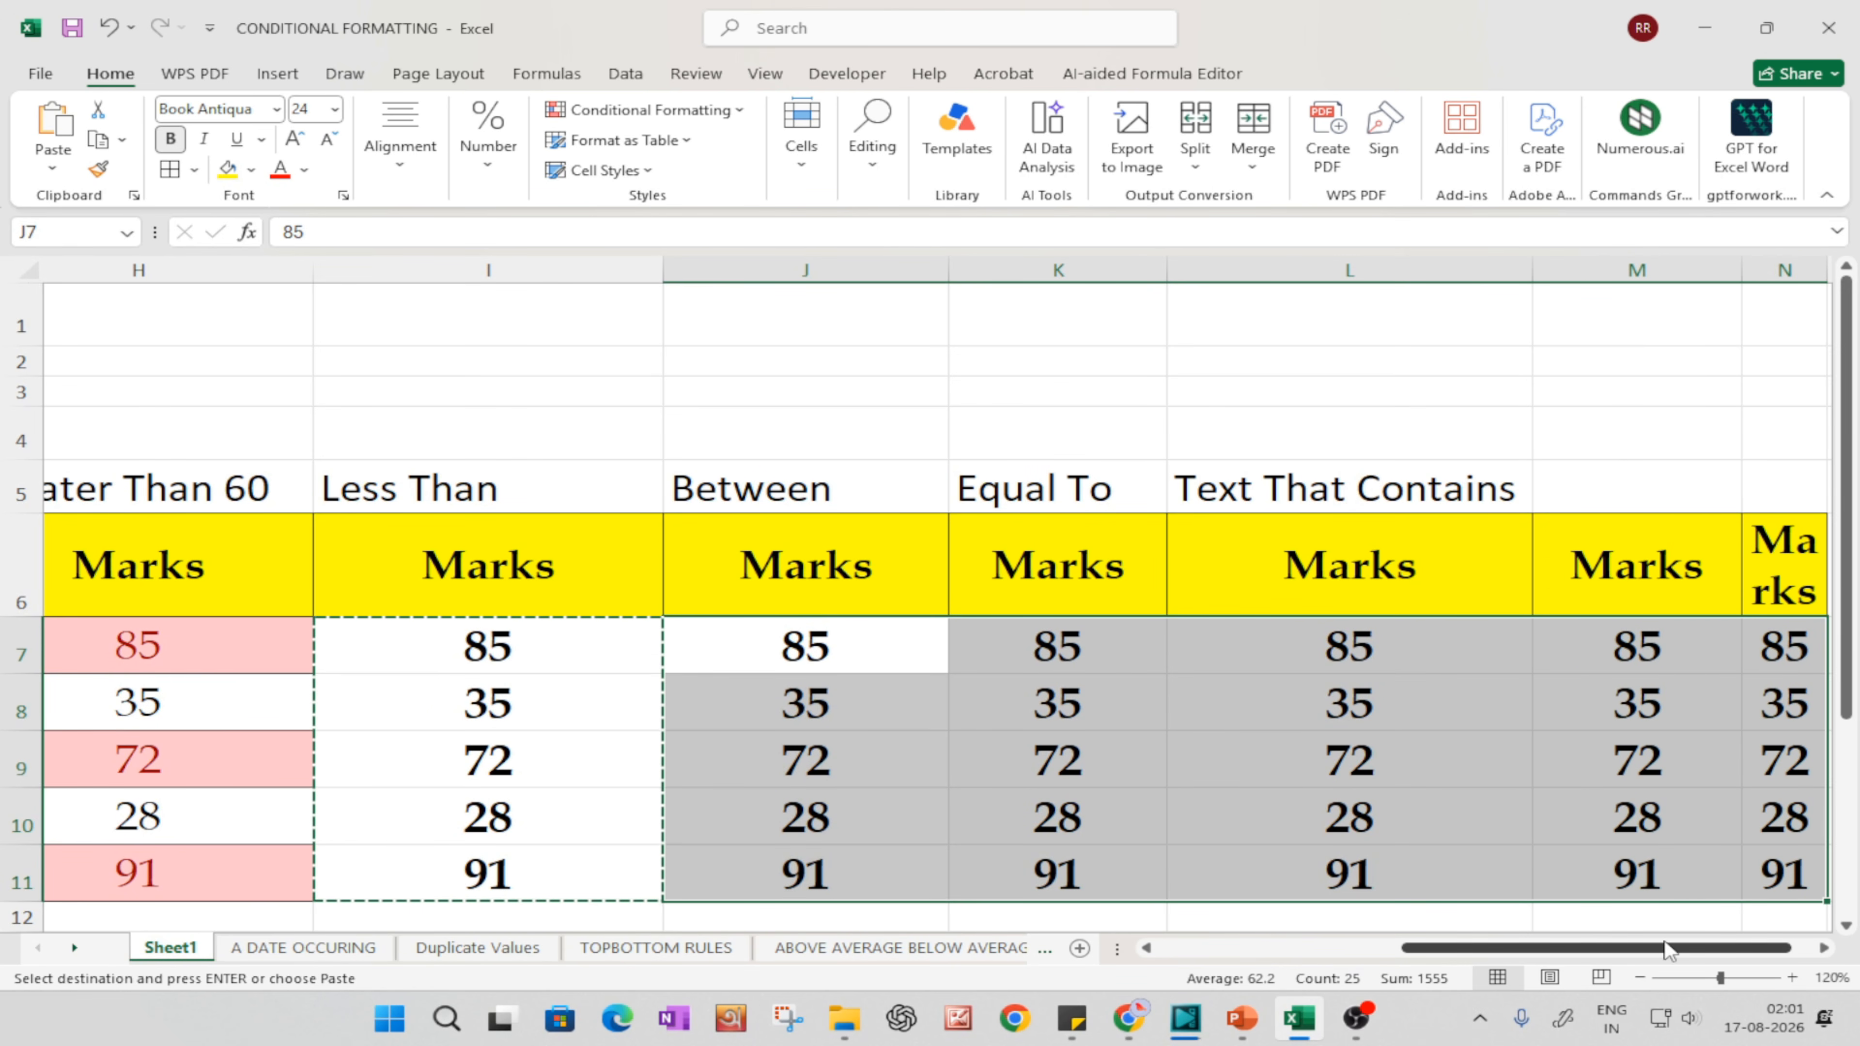
drag(1665, 949, 1688, 950)
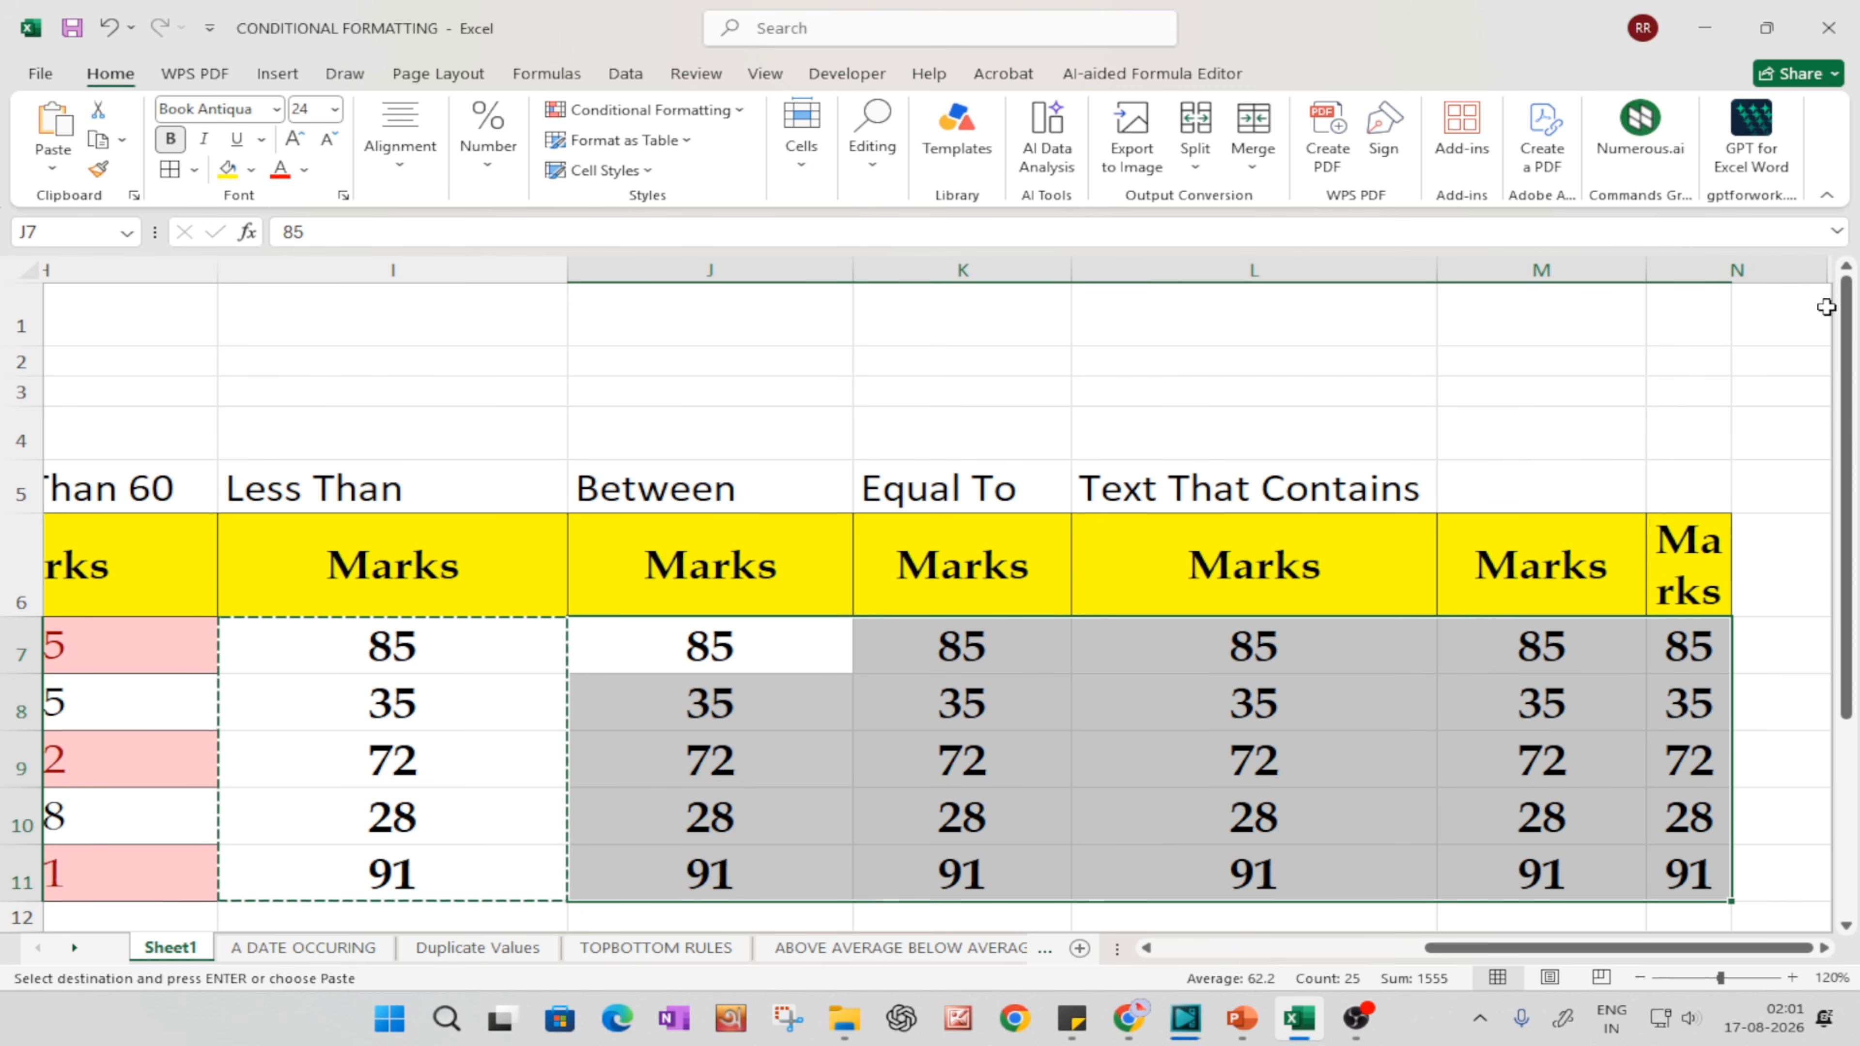
Step: Extend the label in I5 to "Less Than 30"
drag(1499, 951, 1319, 957)
click(1011, 492)
double_click(1011, 492)
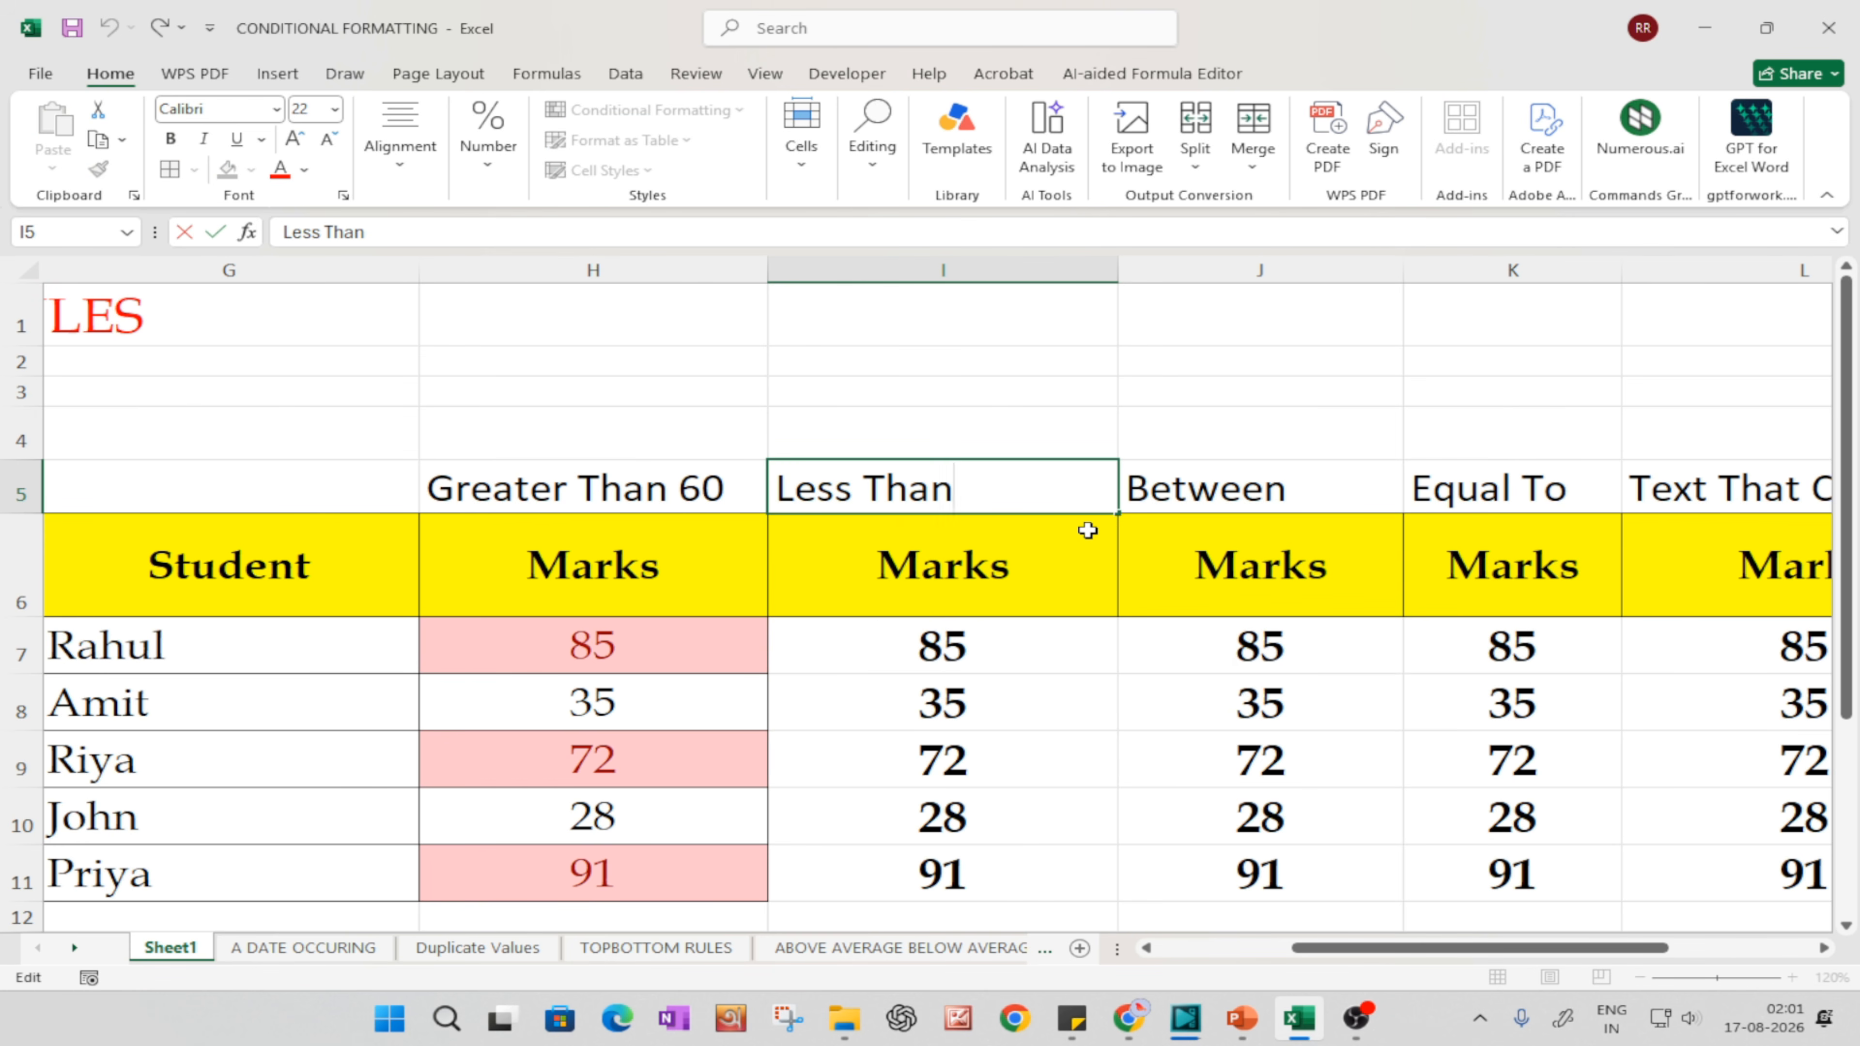
text(30)
key(Return)
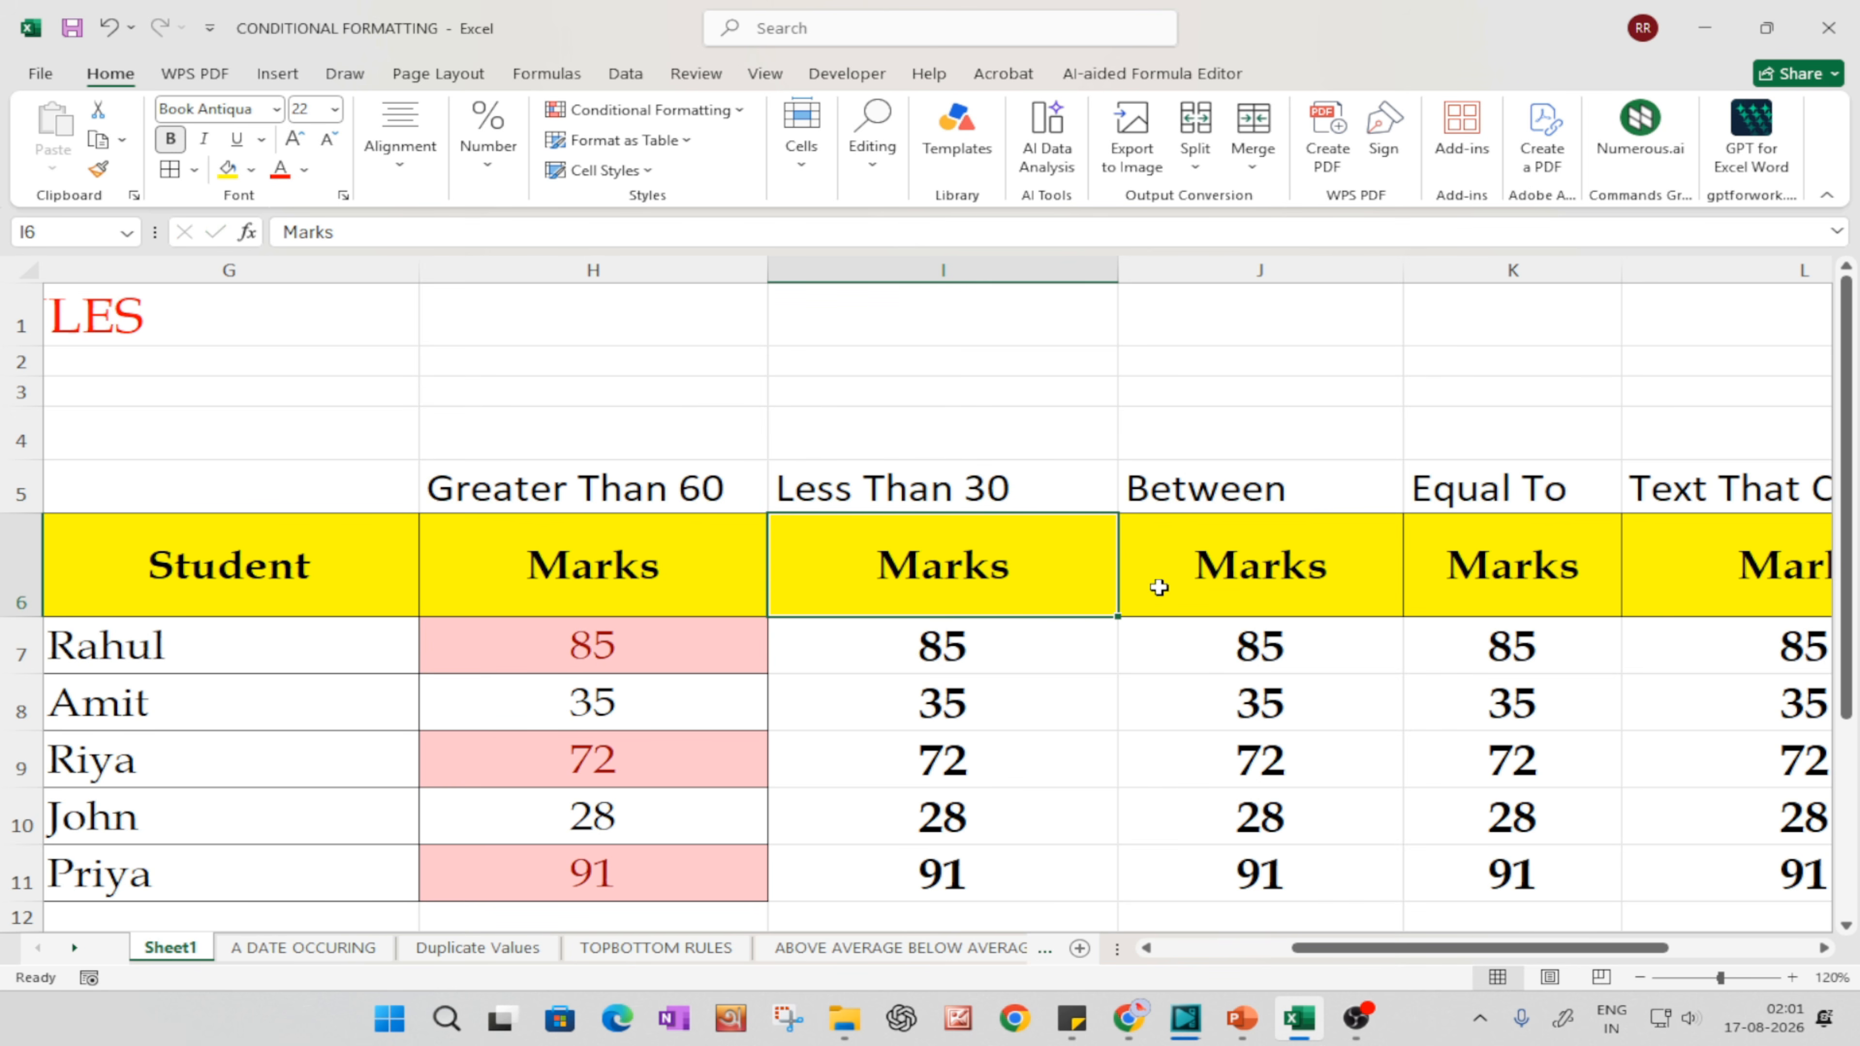
Step: Start a Less Than highlight cells rule for the marks in I7:I11
scroll(1159, 587, down, 1)
drag(997, 552, 979, 806)
click(1043, 767)
drag(934, 557, 954, 753)
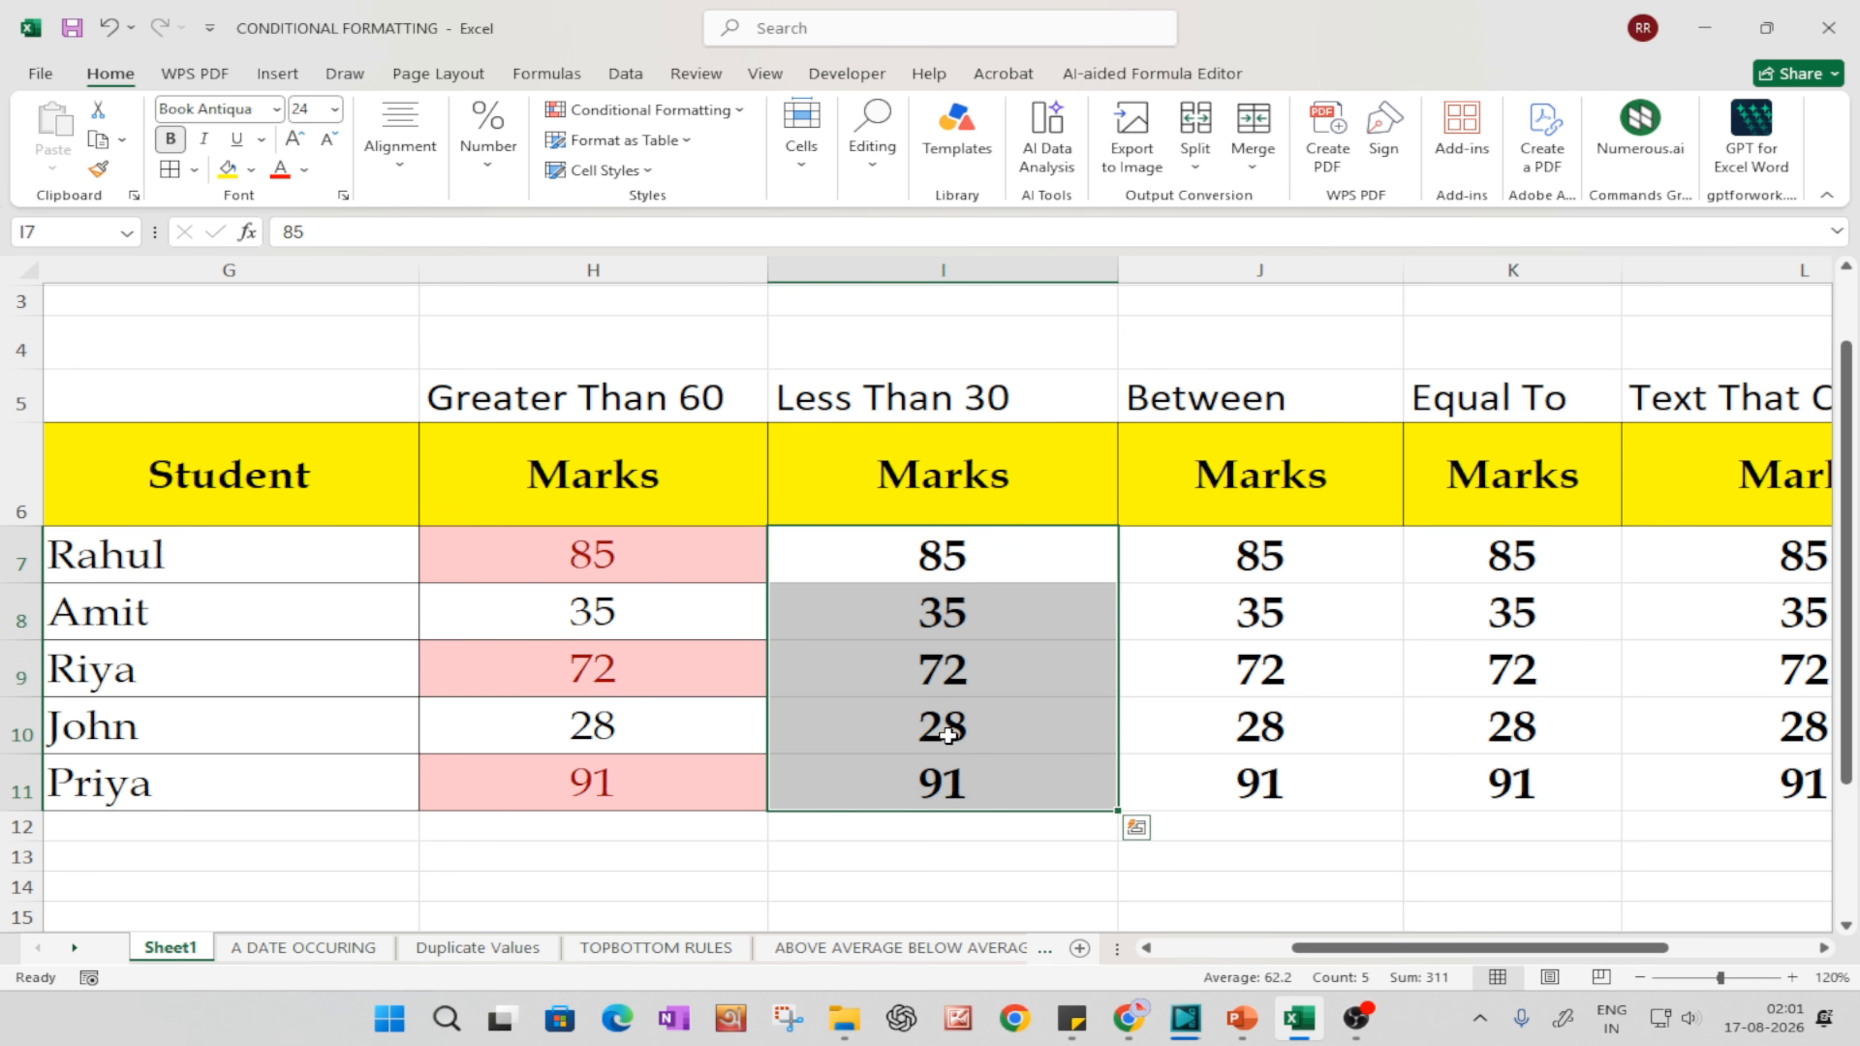
click(648, 111)
mouse_move(668, 156)
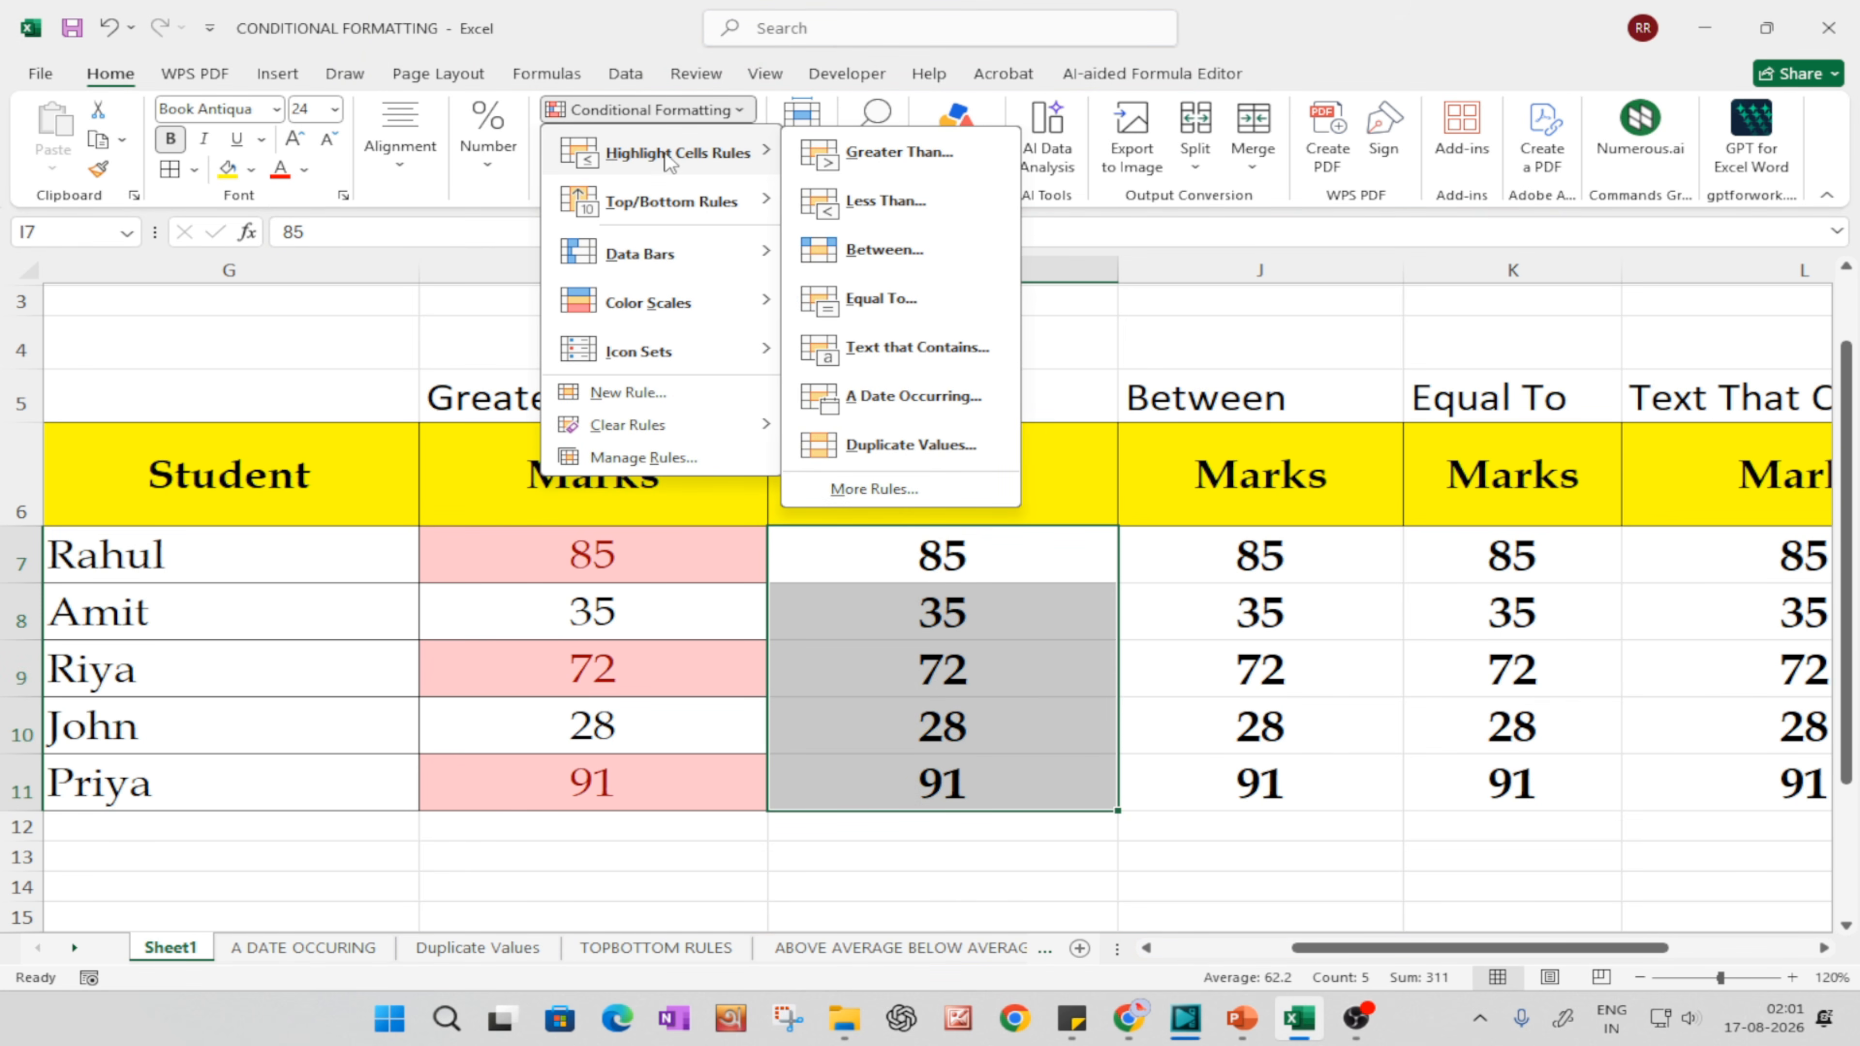
click(886, 200)
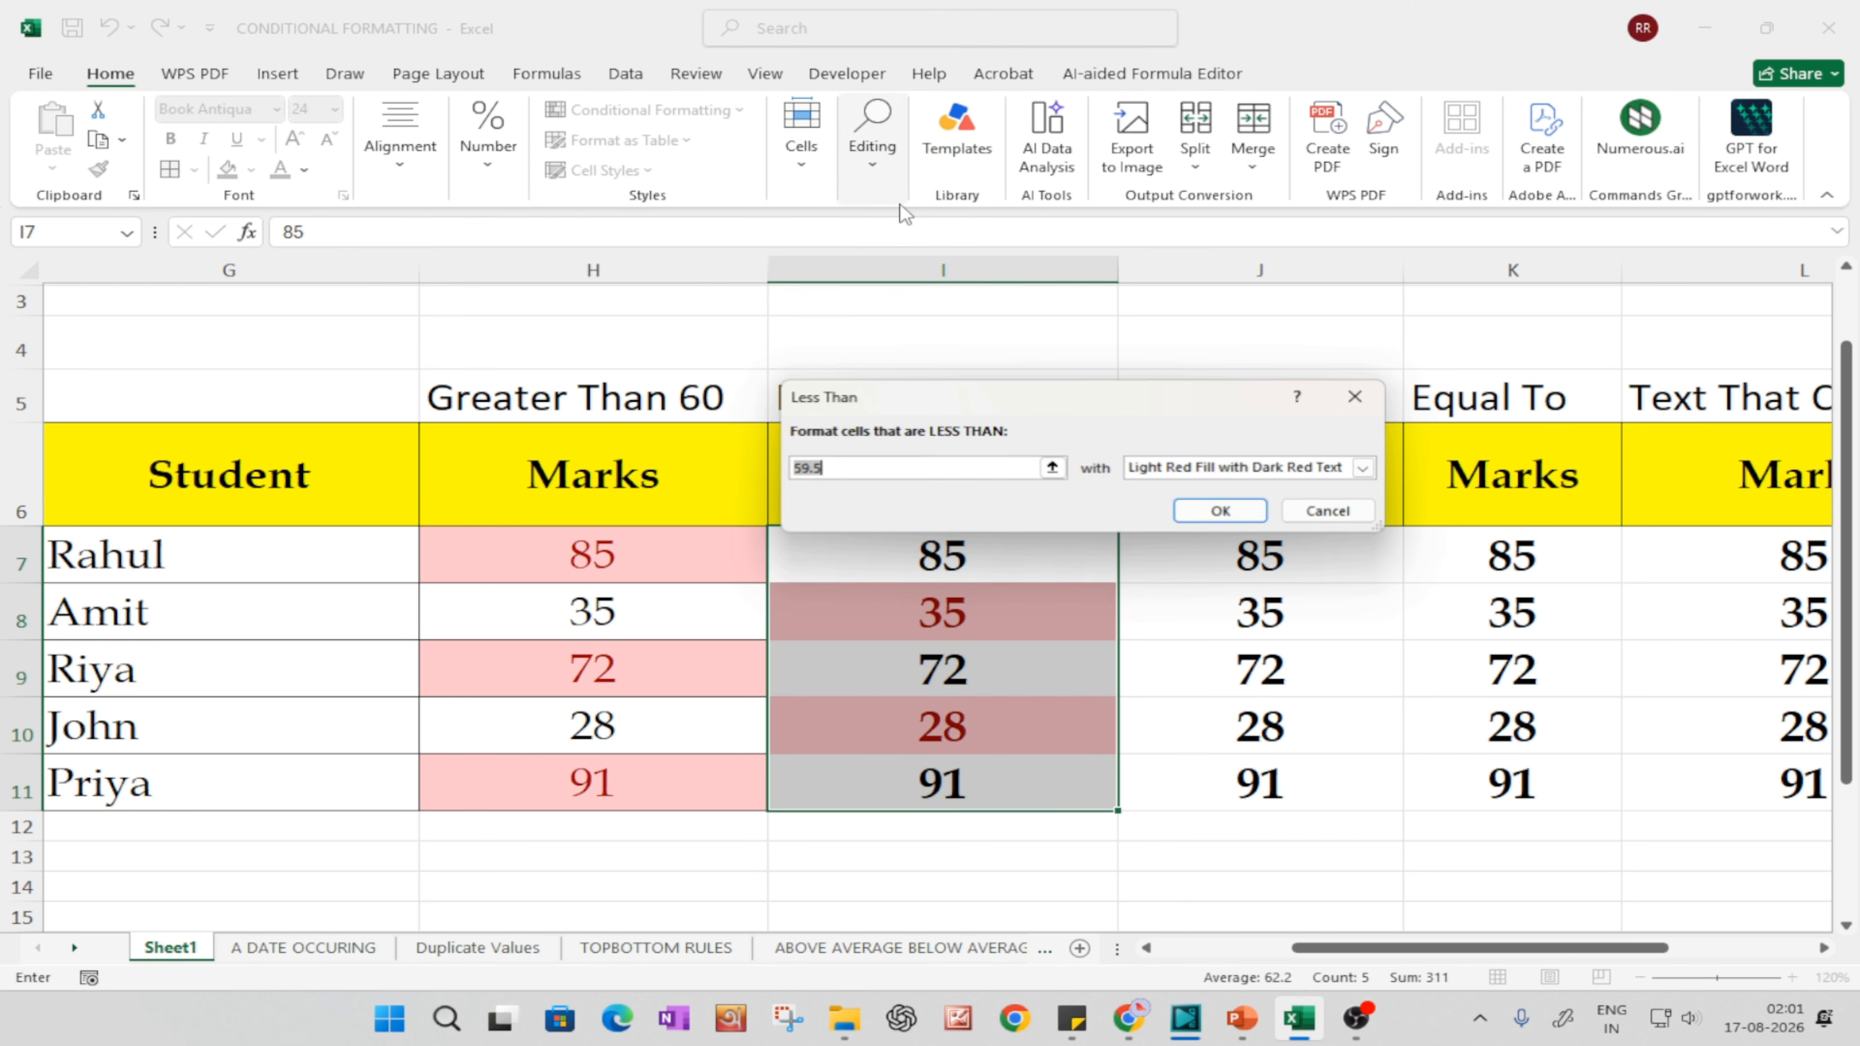
Step: Set the Less Than threshold to 30 with Light Red Fill and apply the rule
click(867, 468)
drag(867, 468, 703, 446)
text(30)
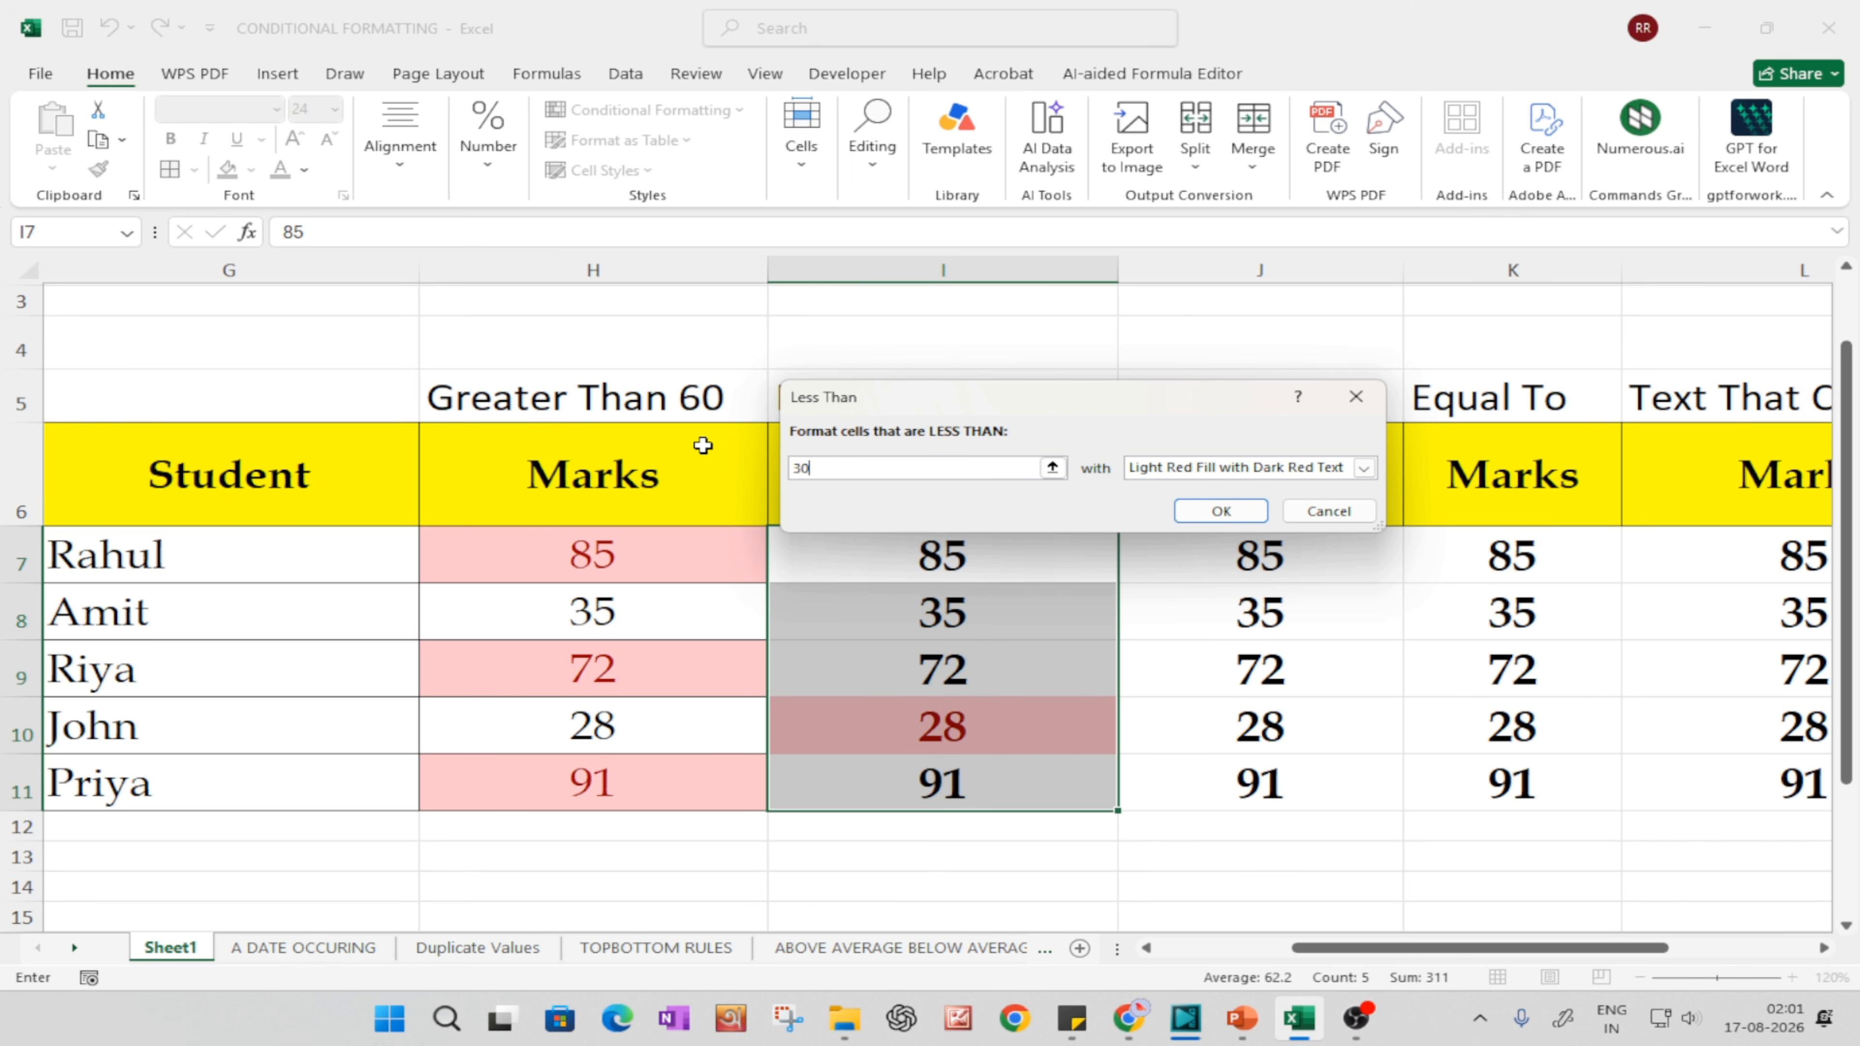
click(1177, 472)
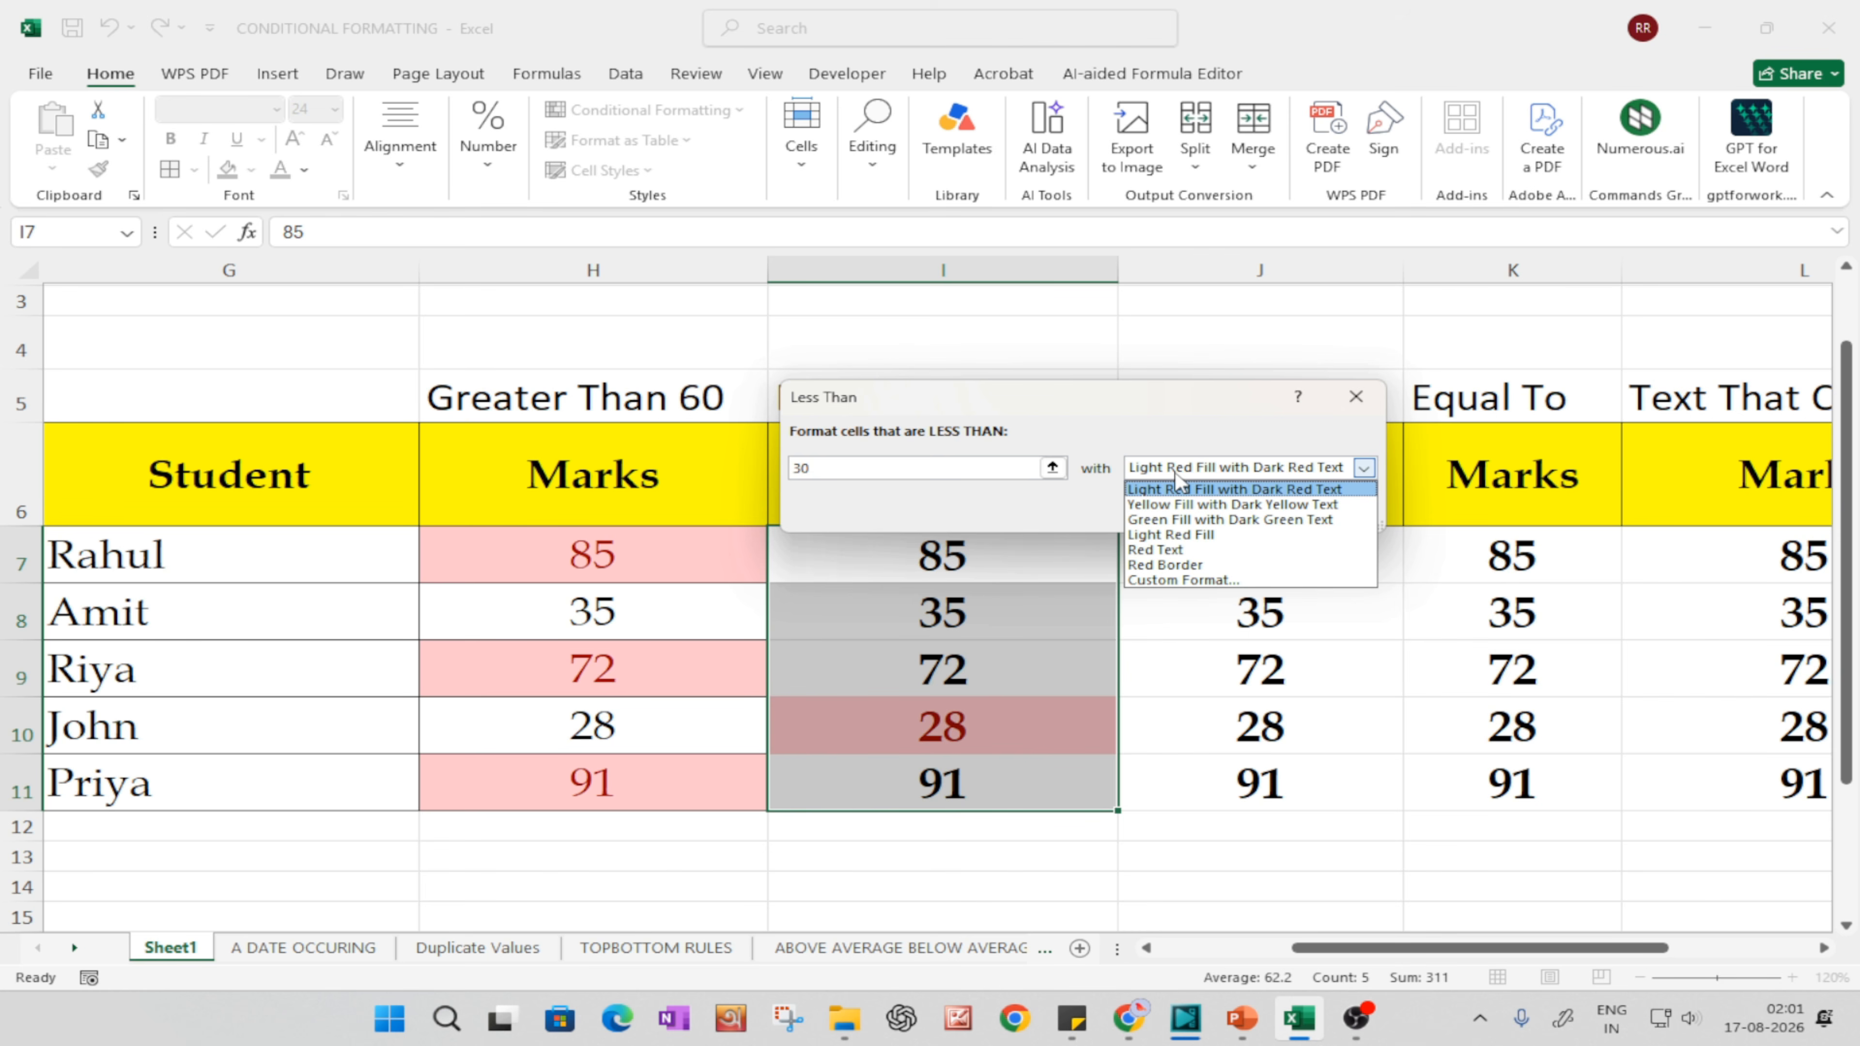
click(1195, 534)
click(1202, 516)
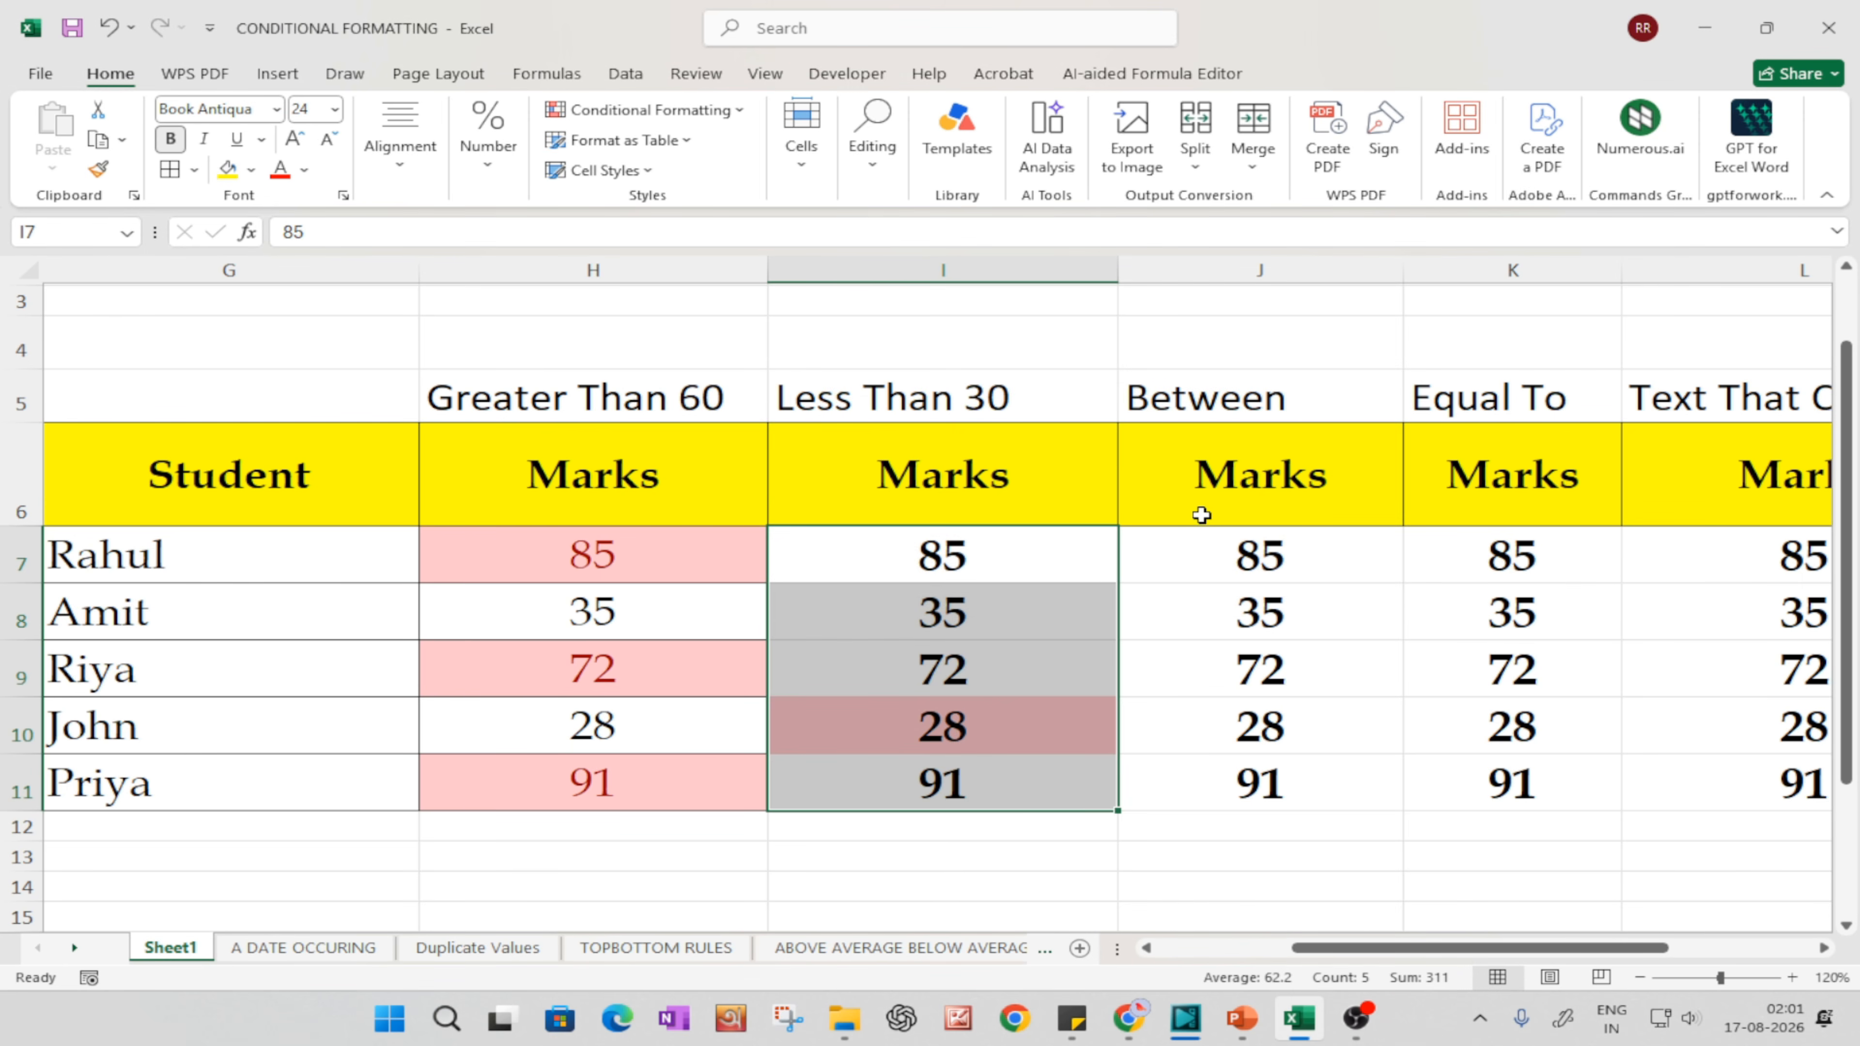
click(1006, 772)
click(897, 902)
click(916, 762)
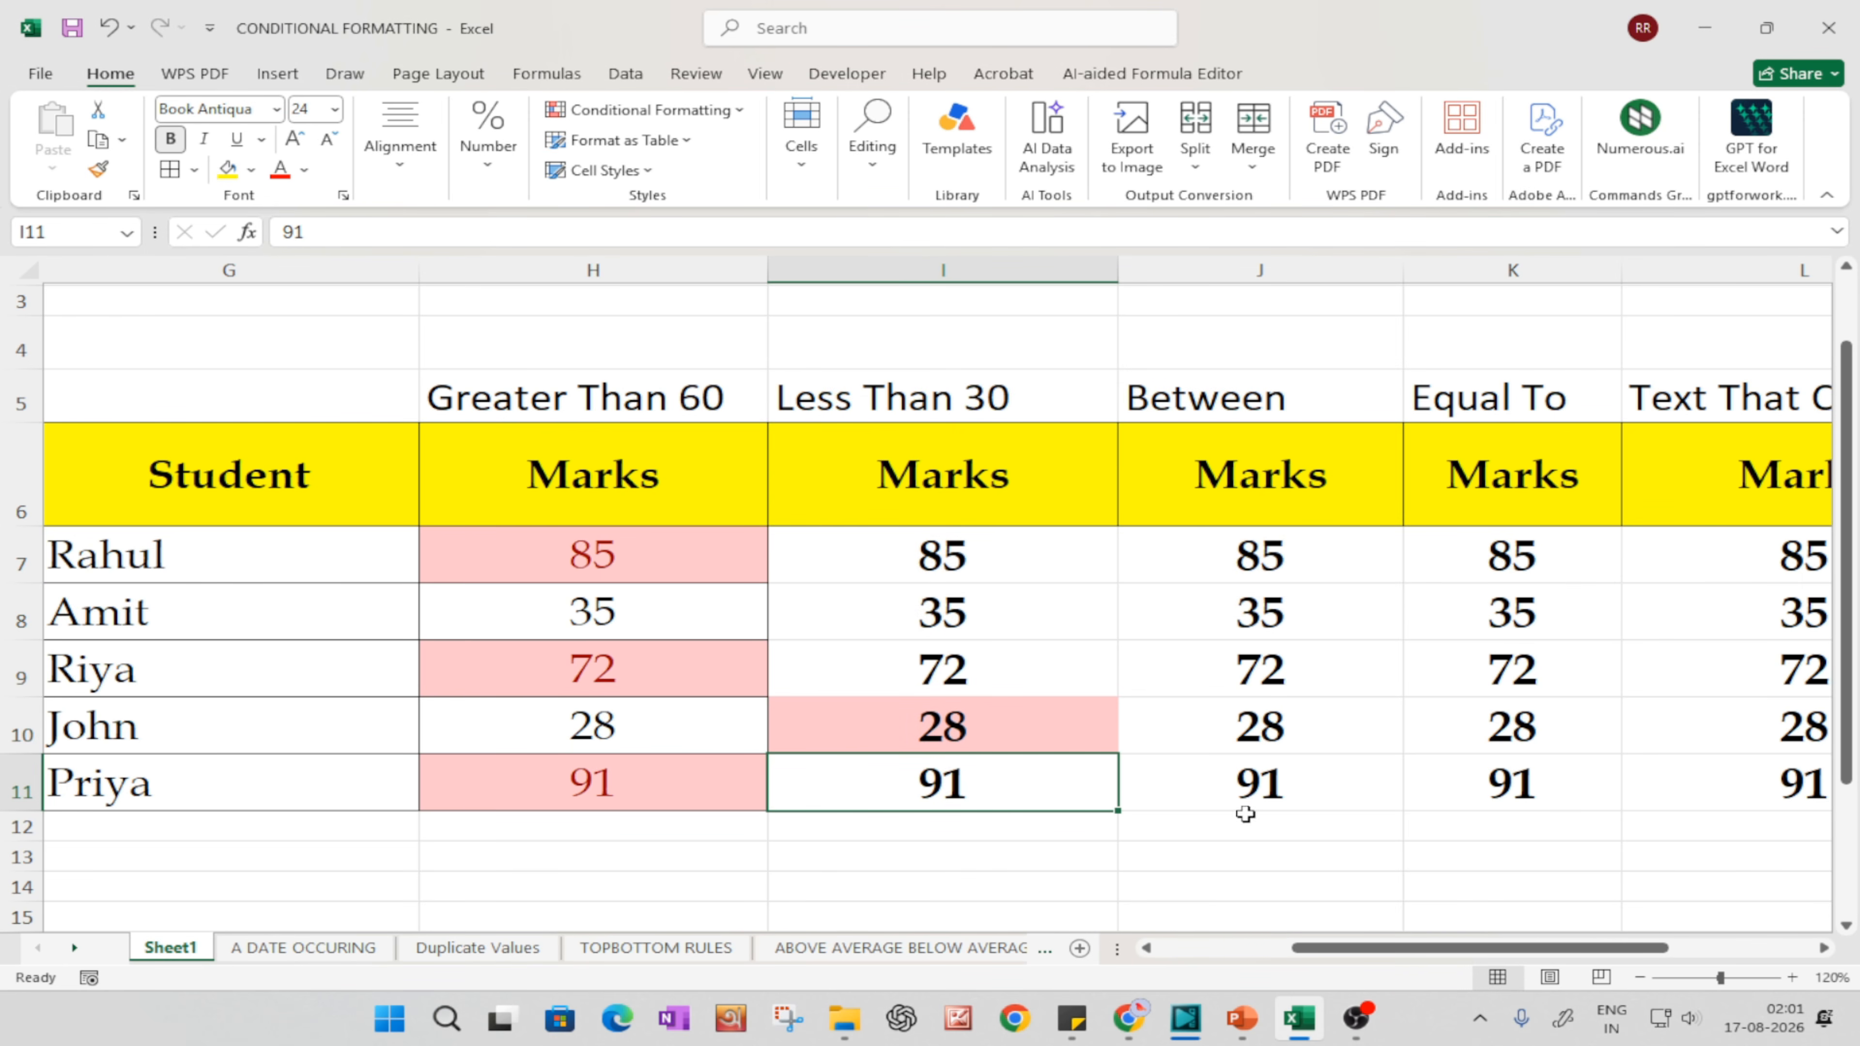
click(1074, 733)
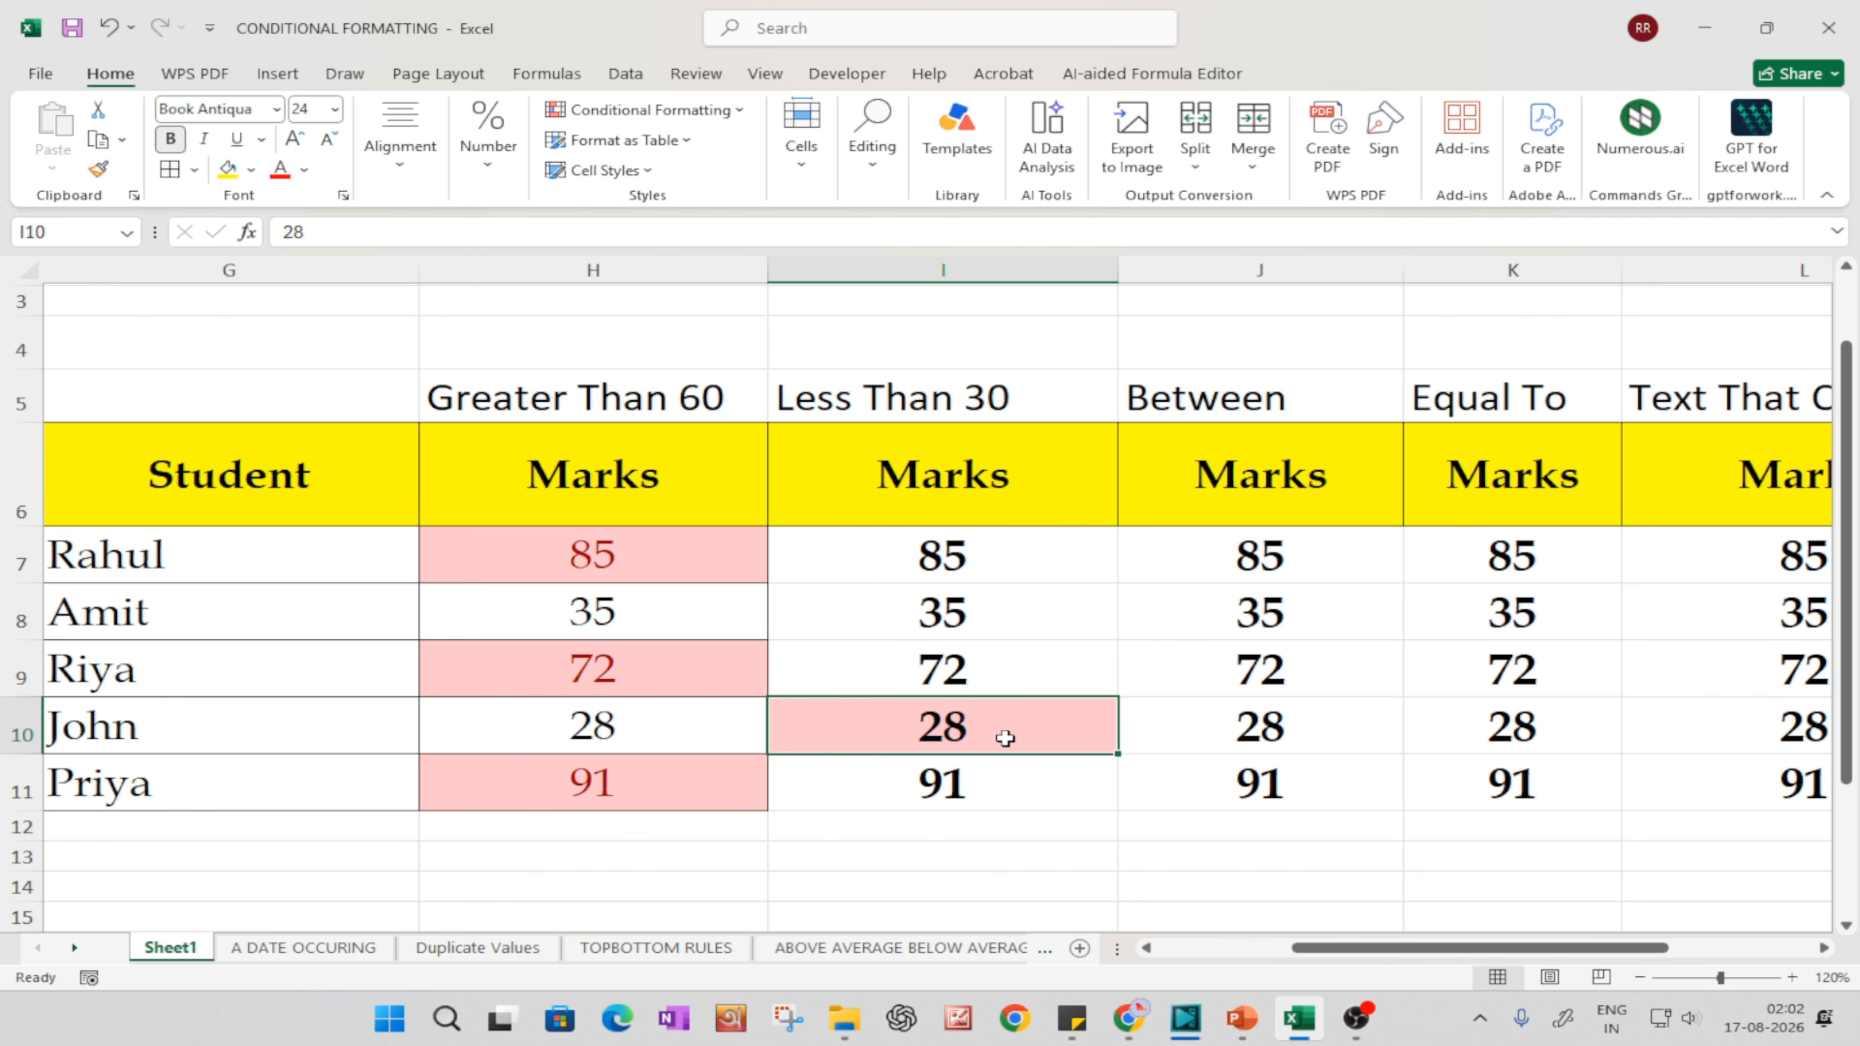
click(691, 117)
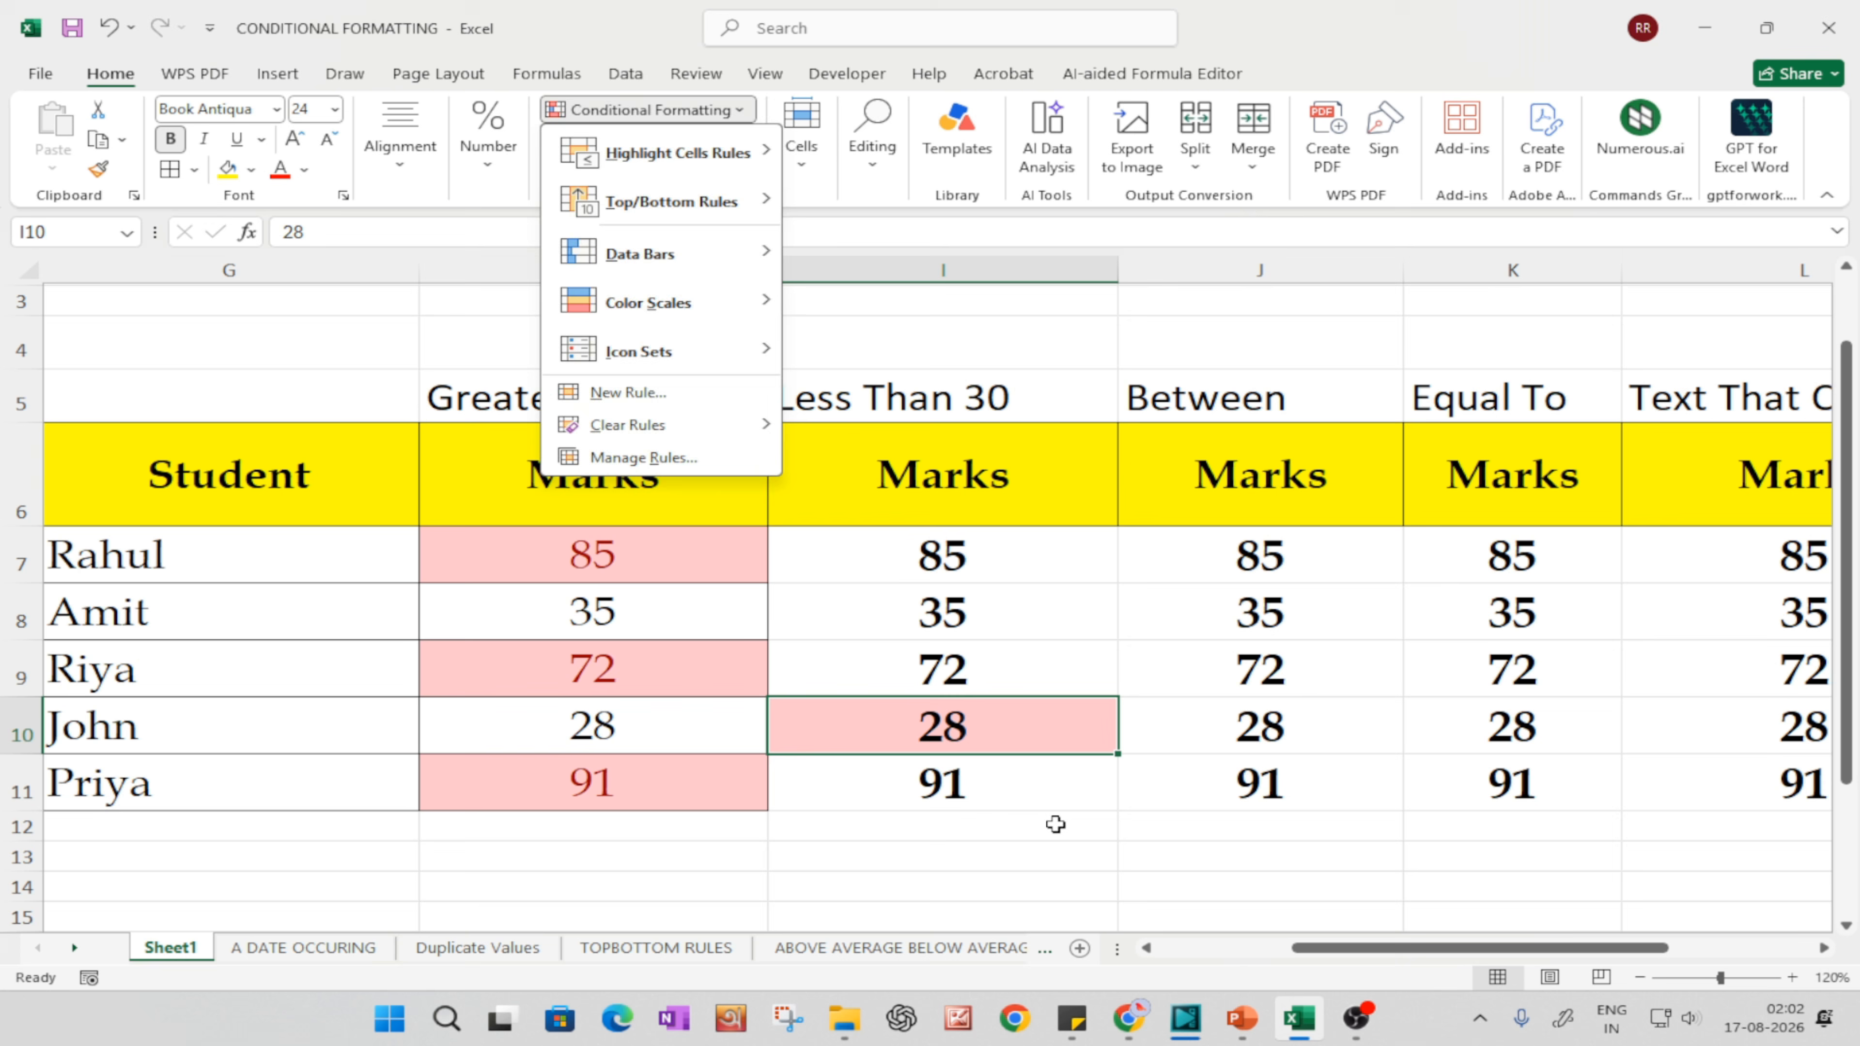
click(977, 737)
click(732, 110)
mouse_move(691, 425)
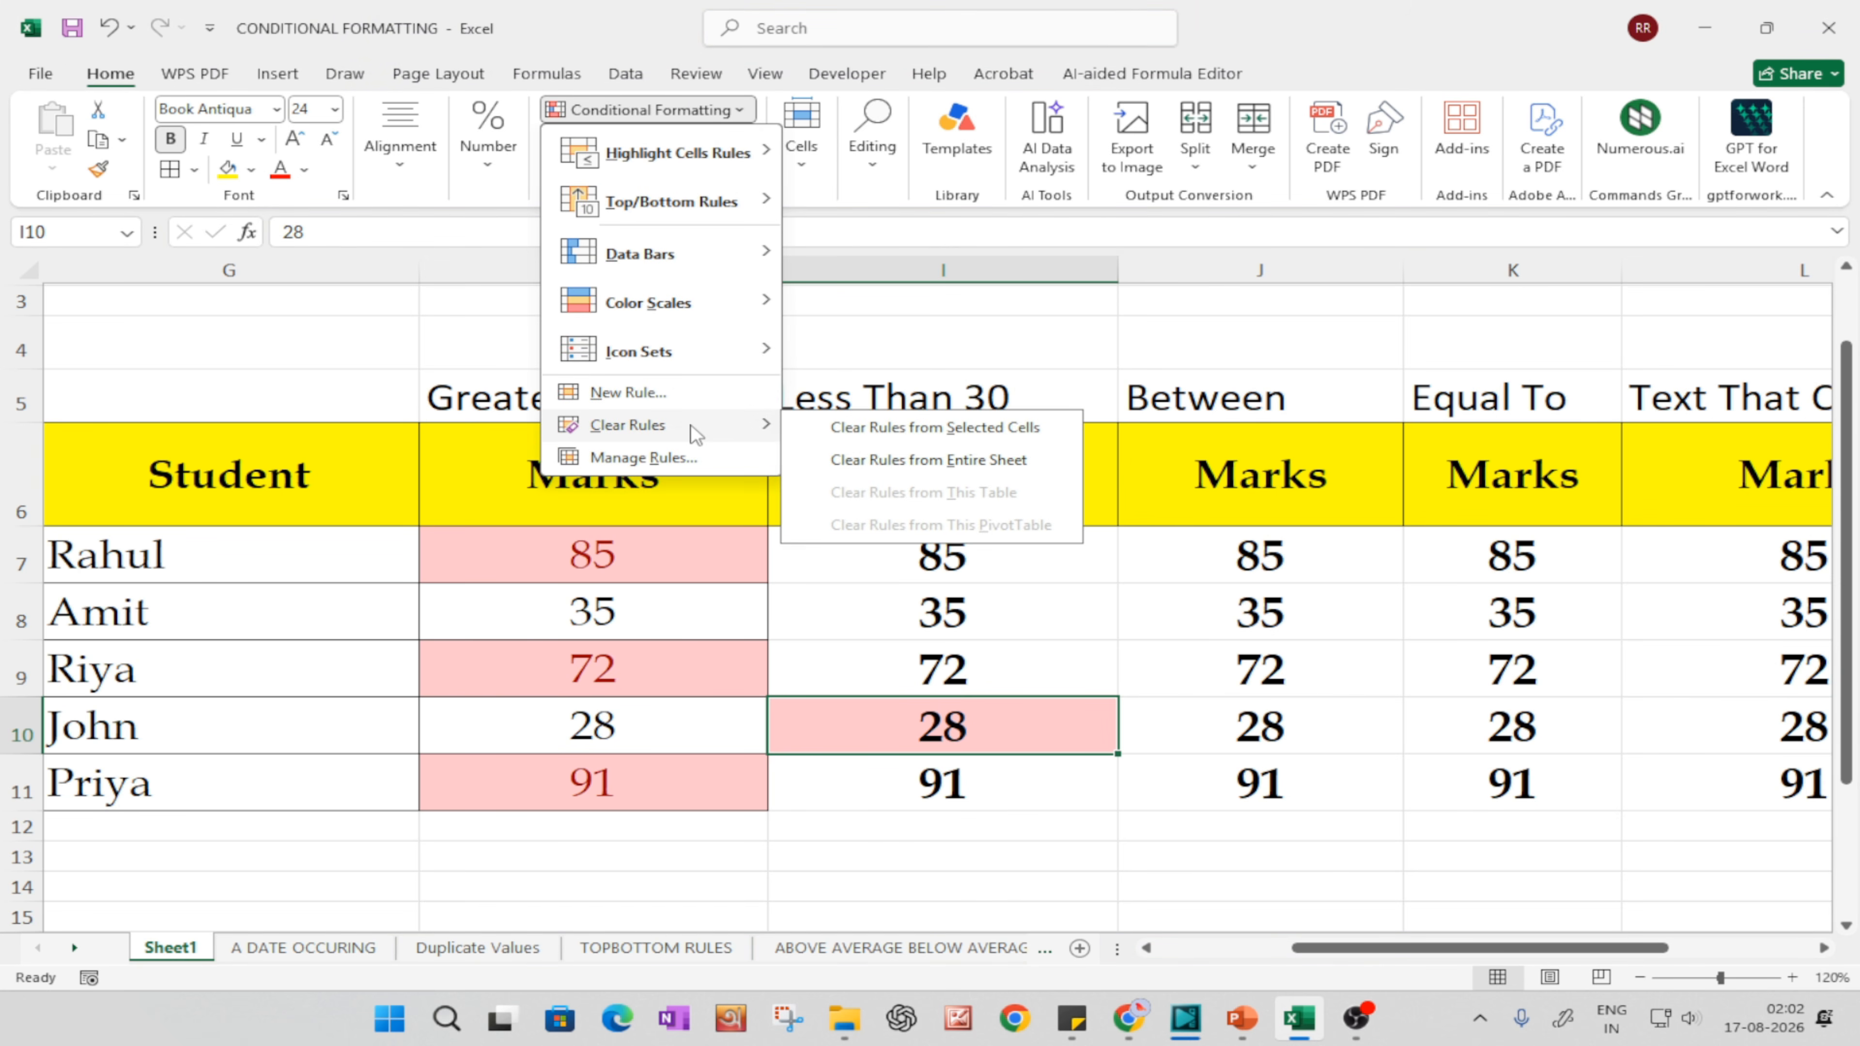
click(1023, 630)
Step: Clear the conditional formatting rules from the selected marks in I7:I11 only
drag(945, 555, 997, 776)
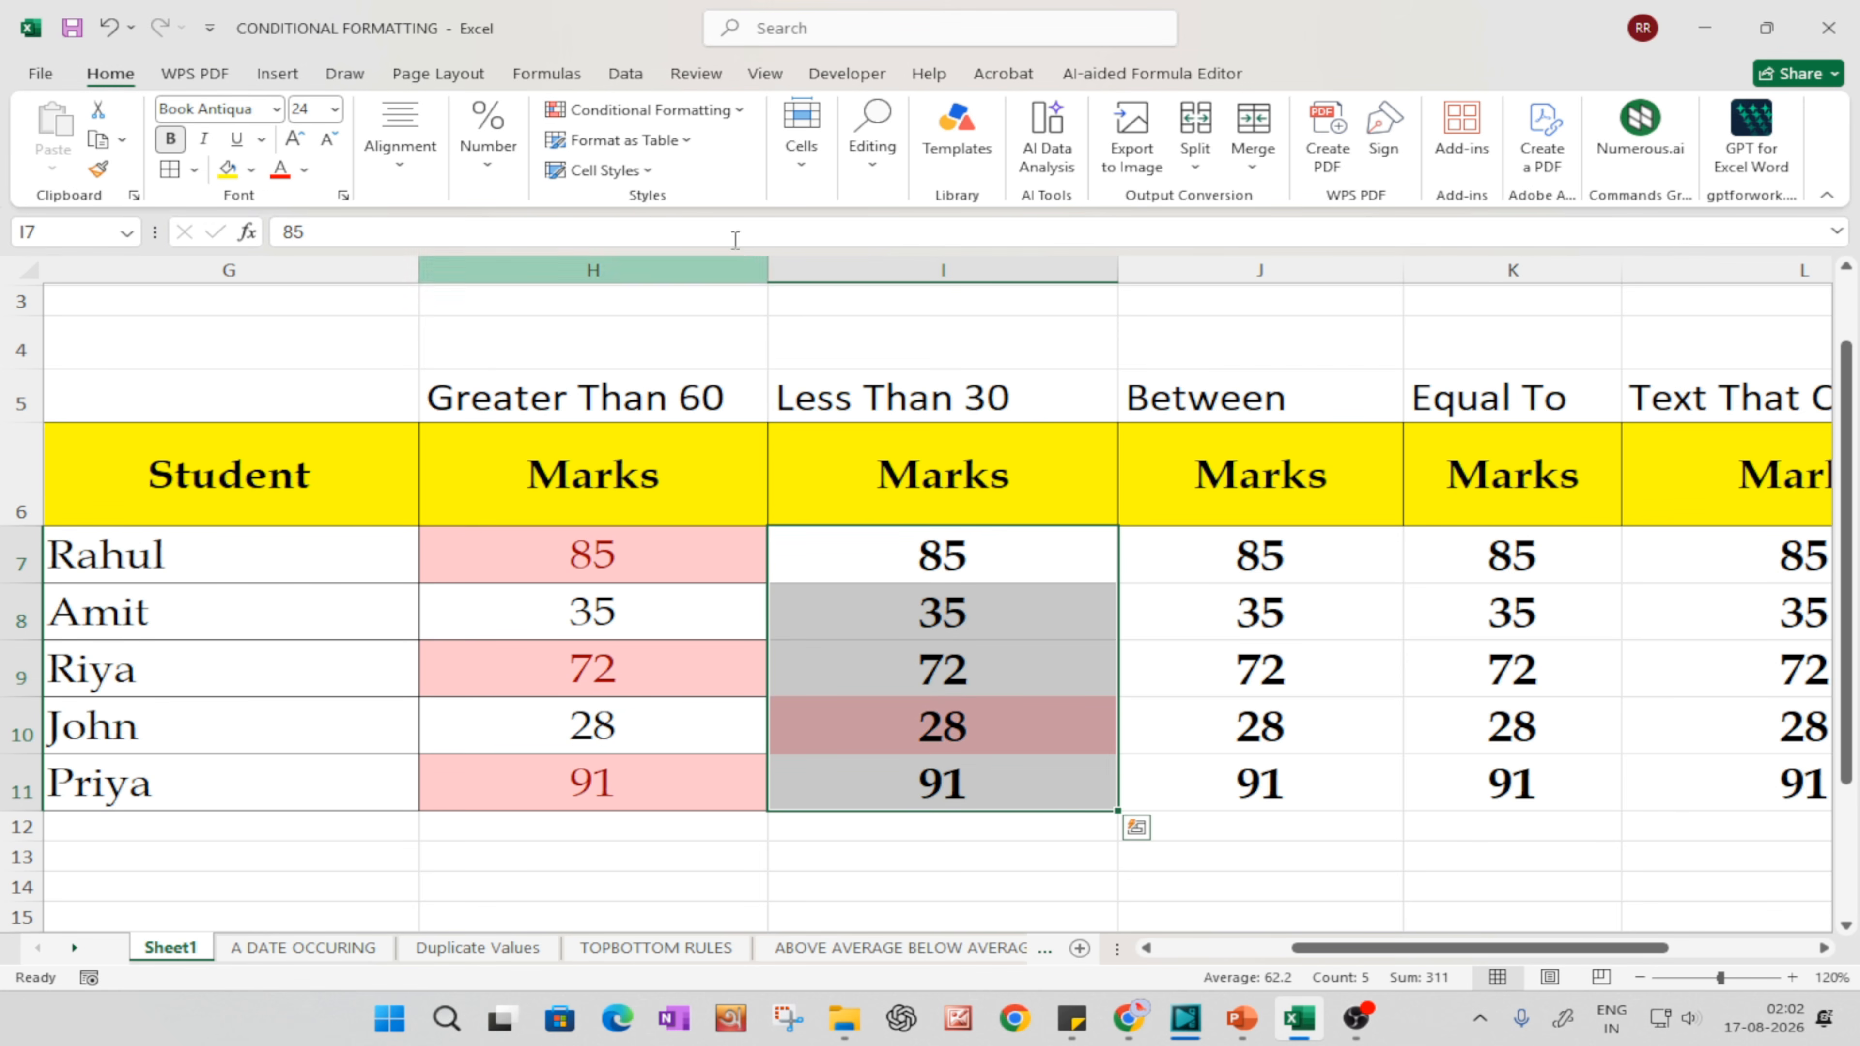
click(1025, 758)
drag(994, 560, 997, 777)
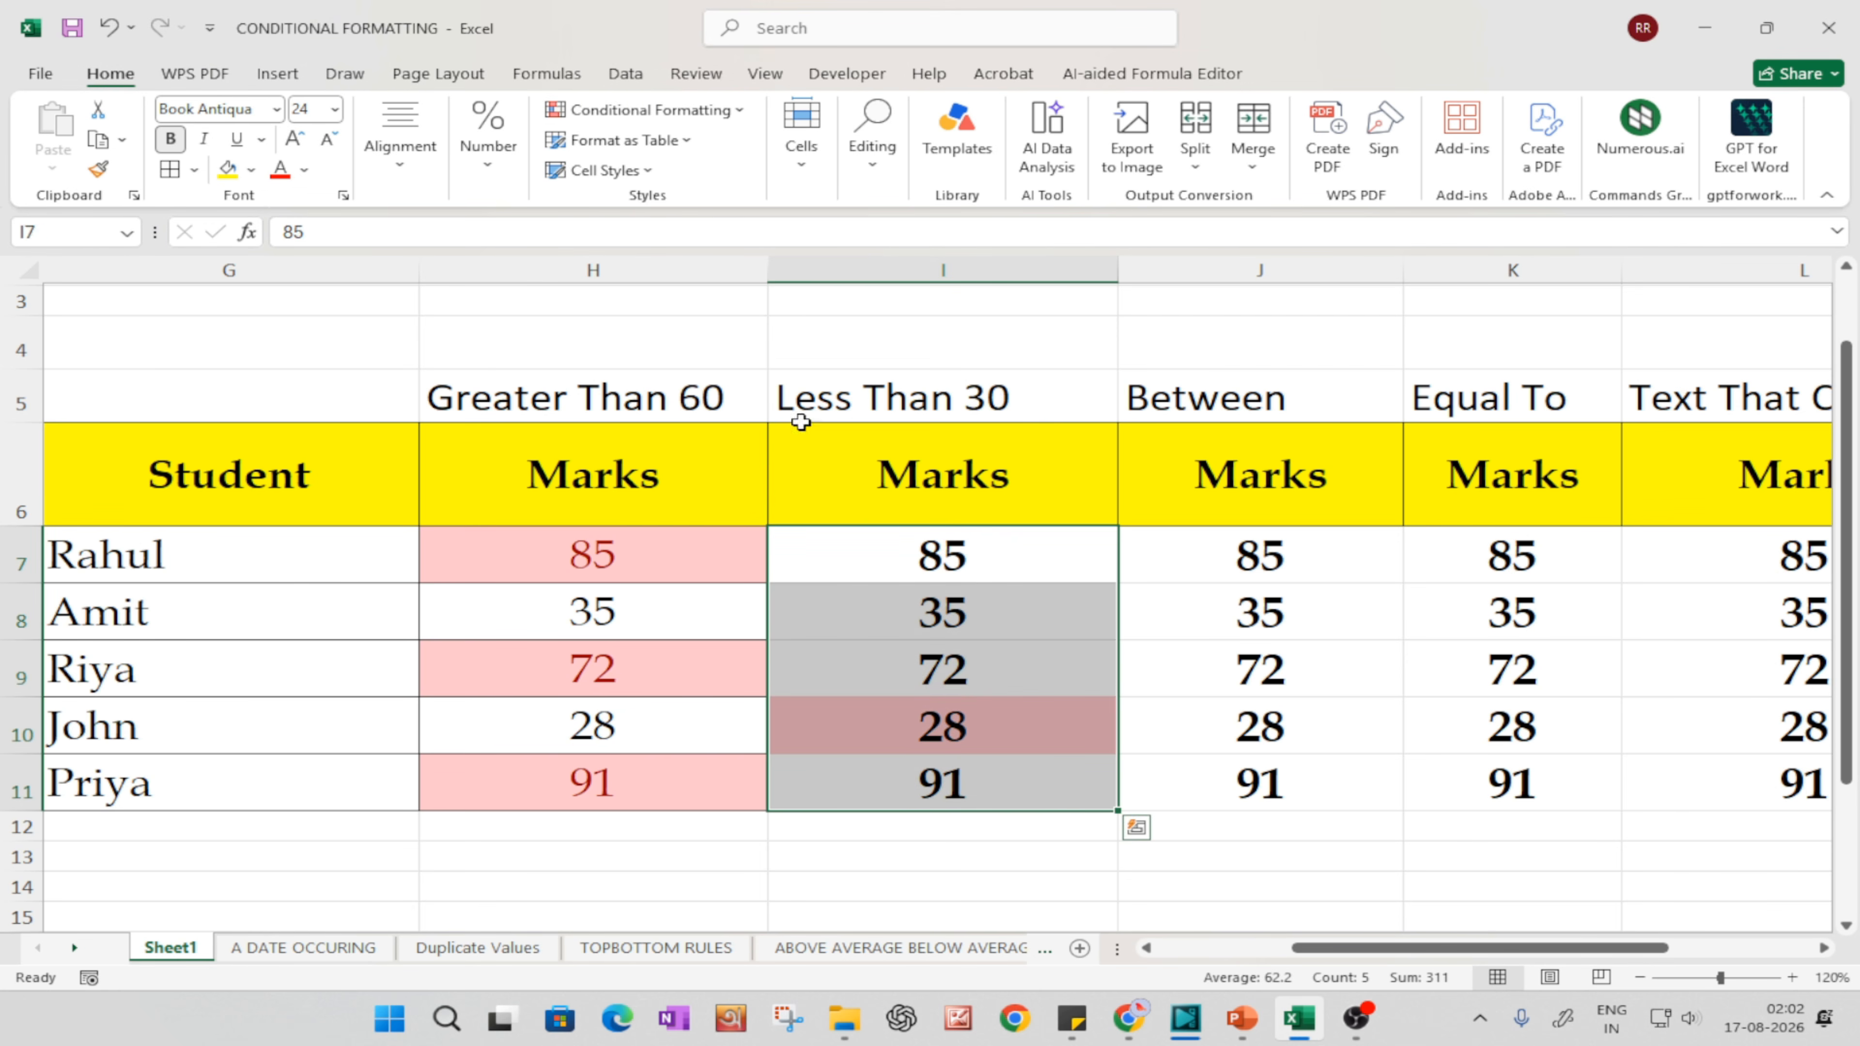
click(653, 111)
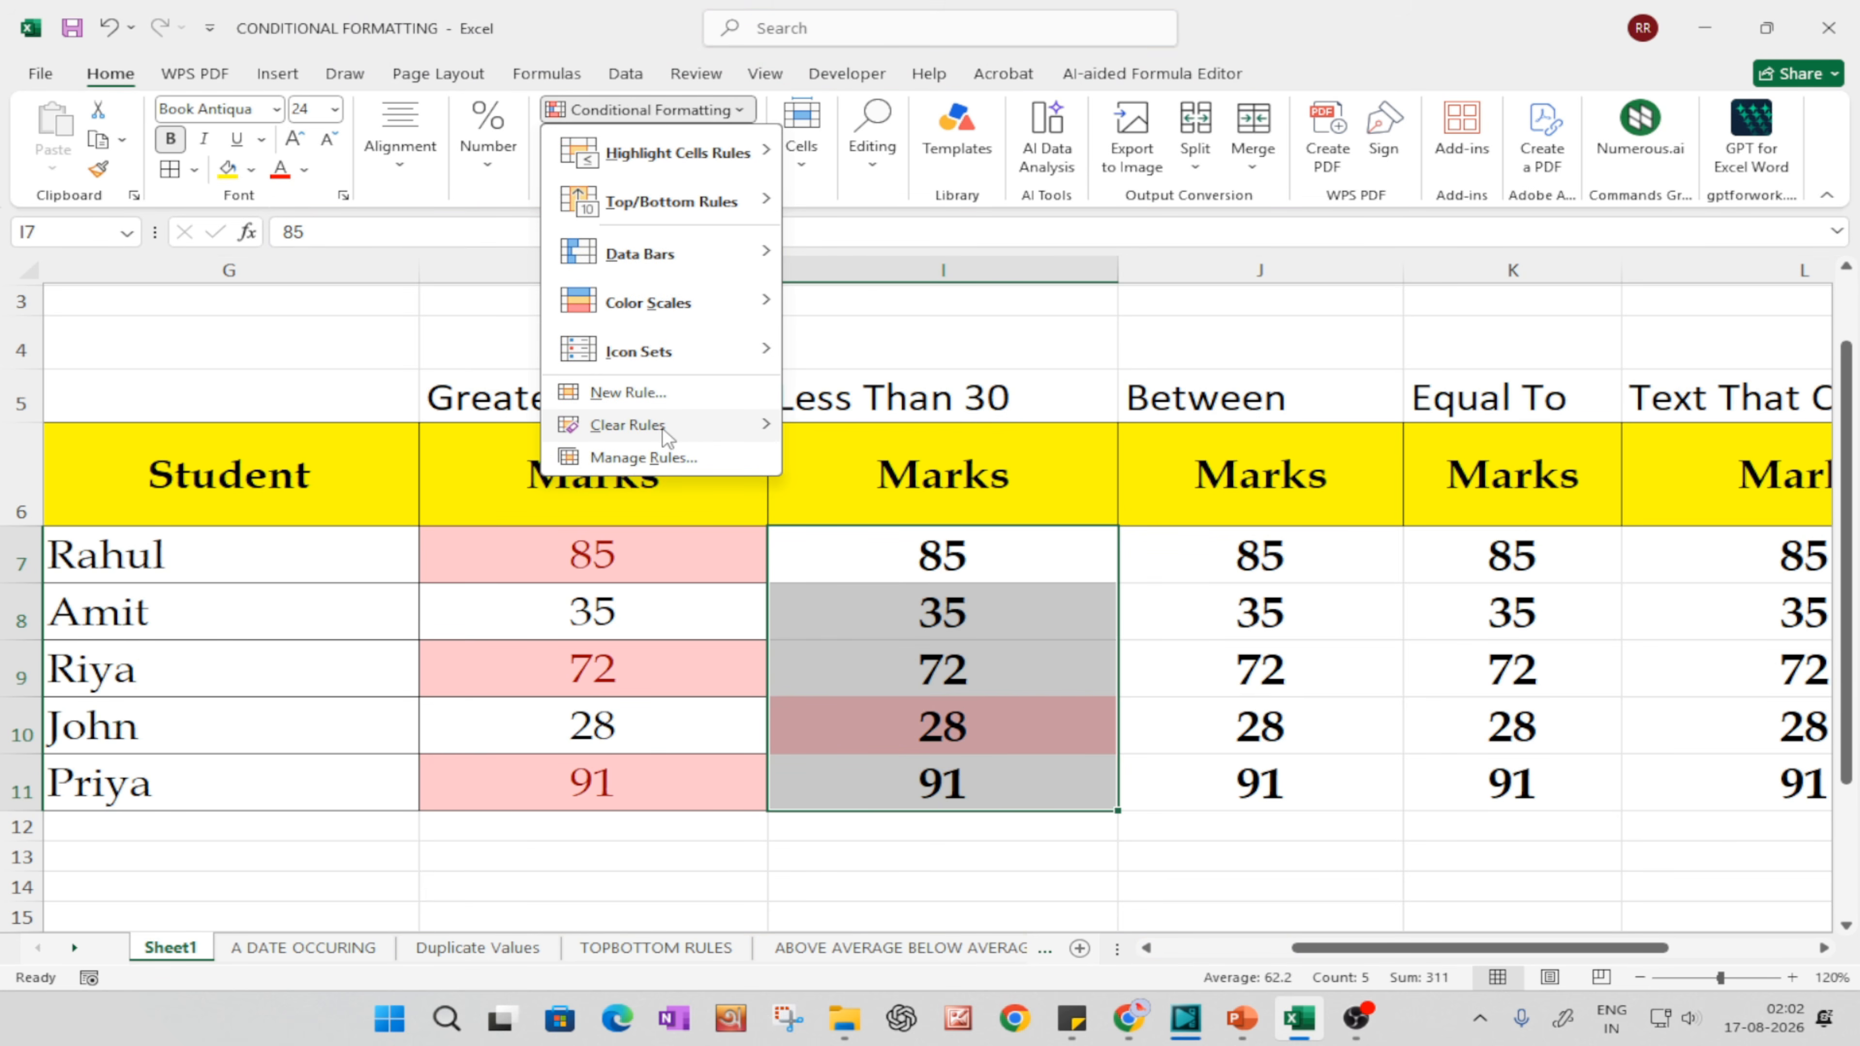
mouse_move(663, 426)
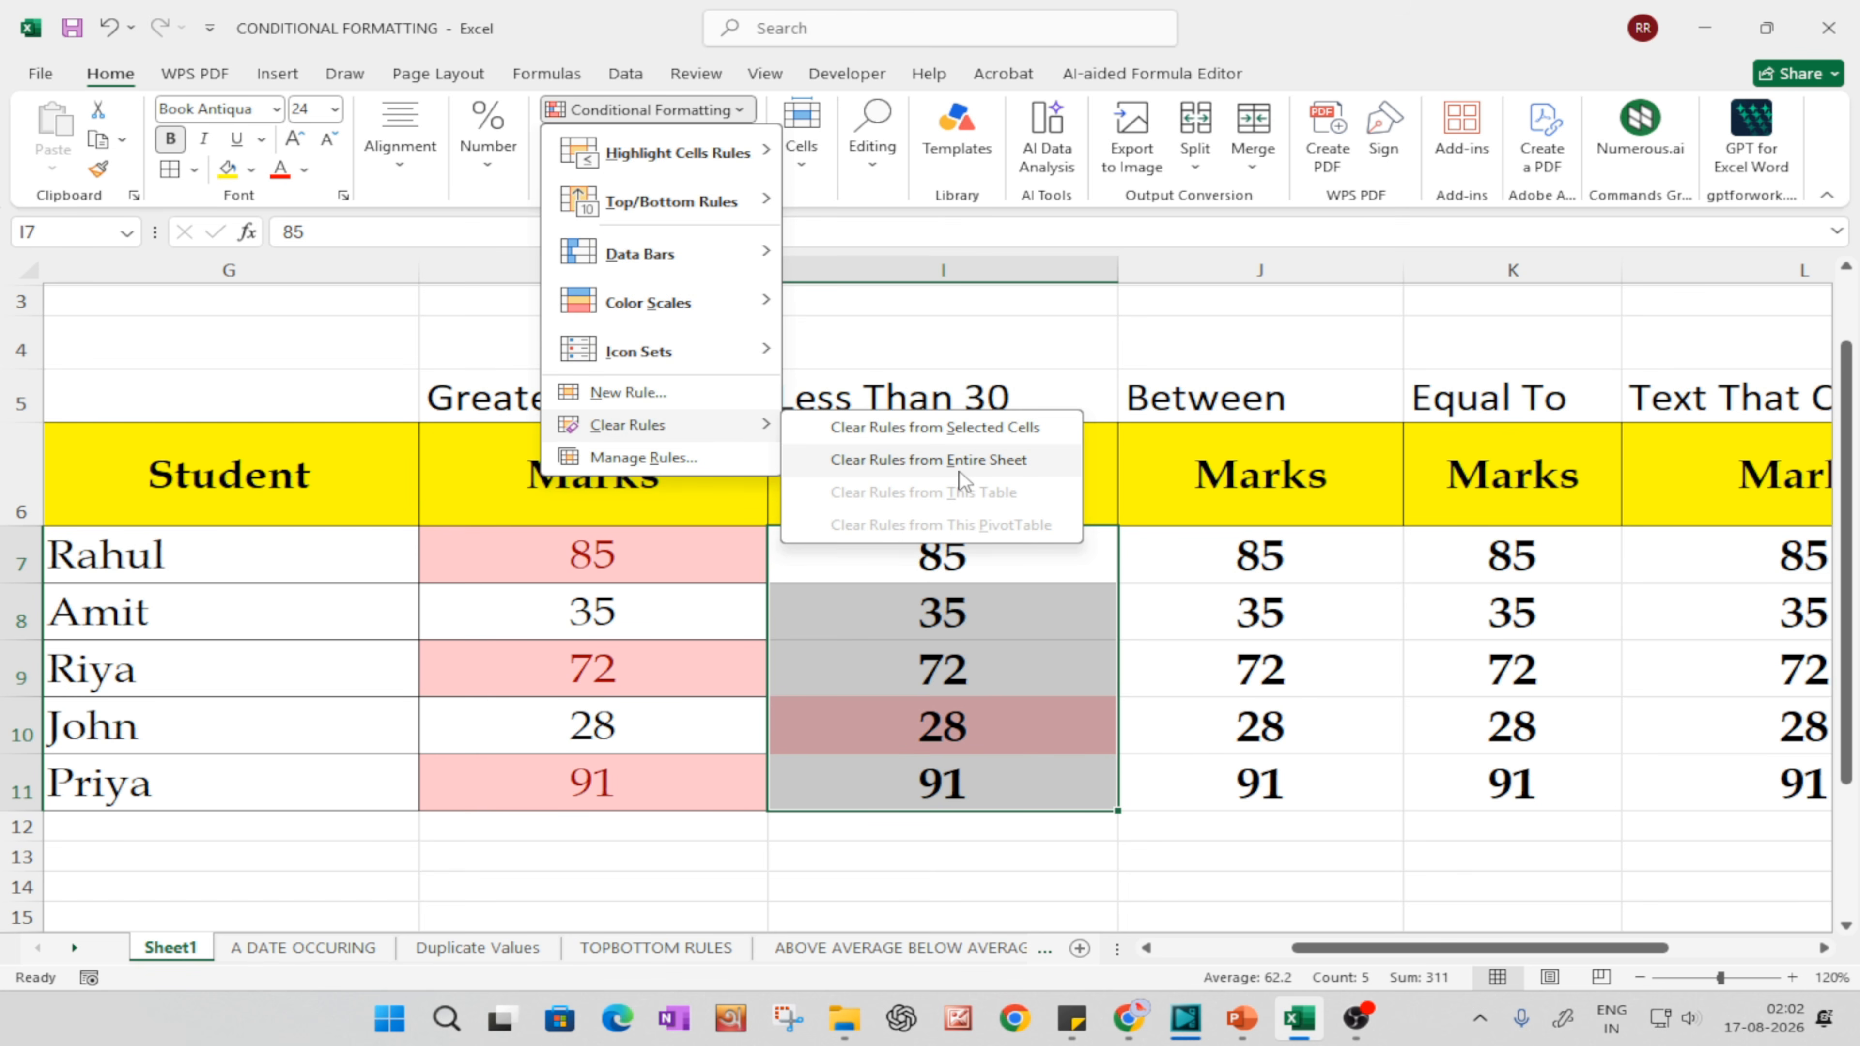
click(911, 419)
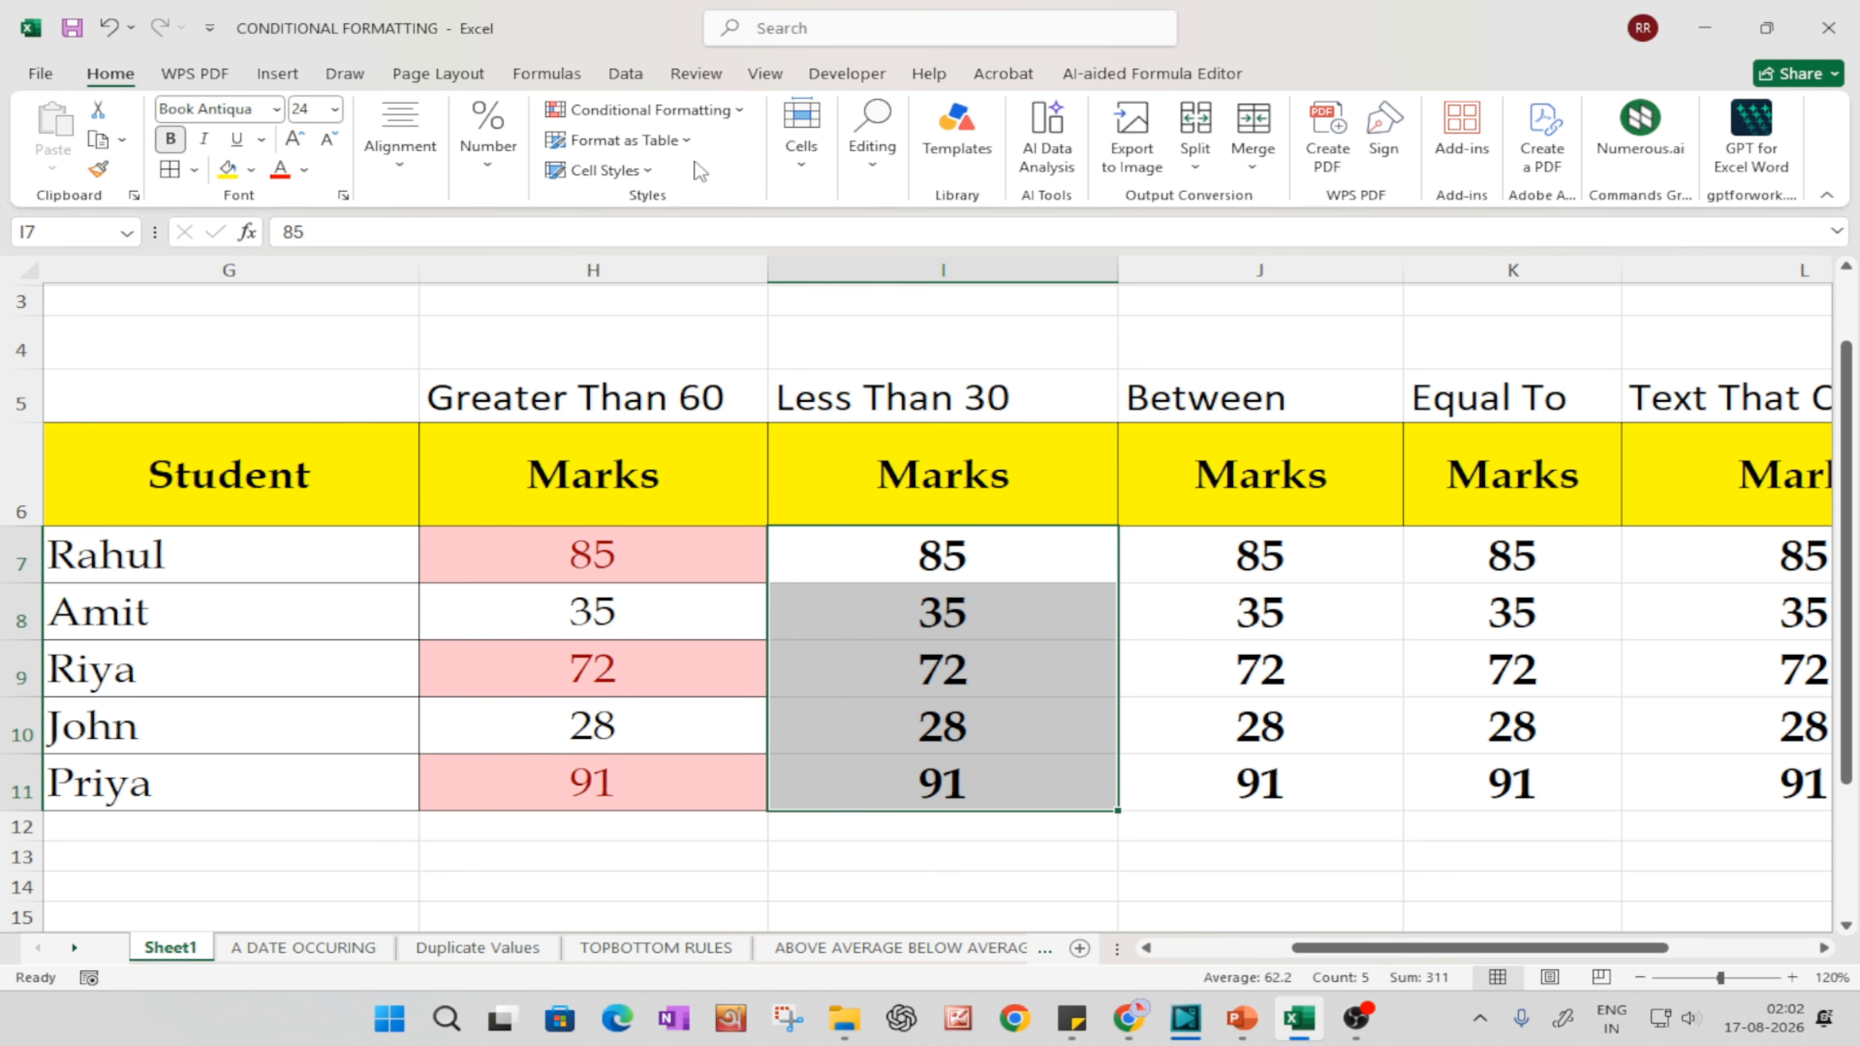
Step: Apply a Less Than 30 highlight rule with Light Red Fill with Dark Red Text to I7:I11
click(655, 114)
mouse_move(660, 157)
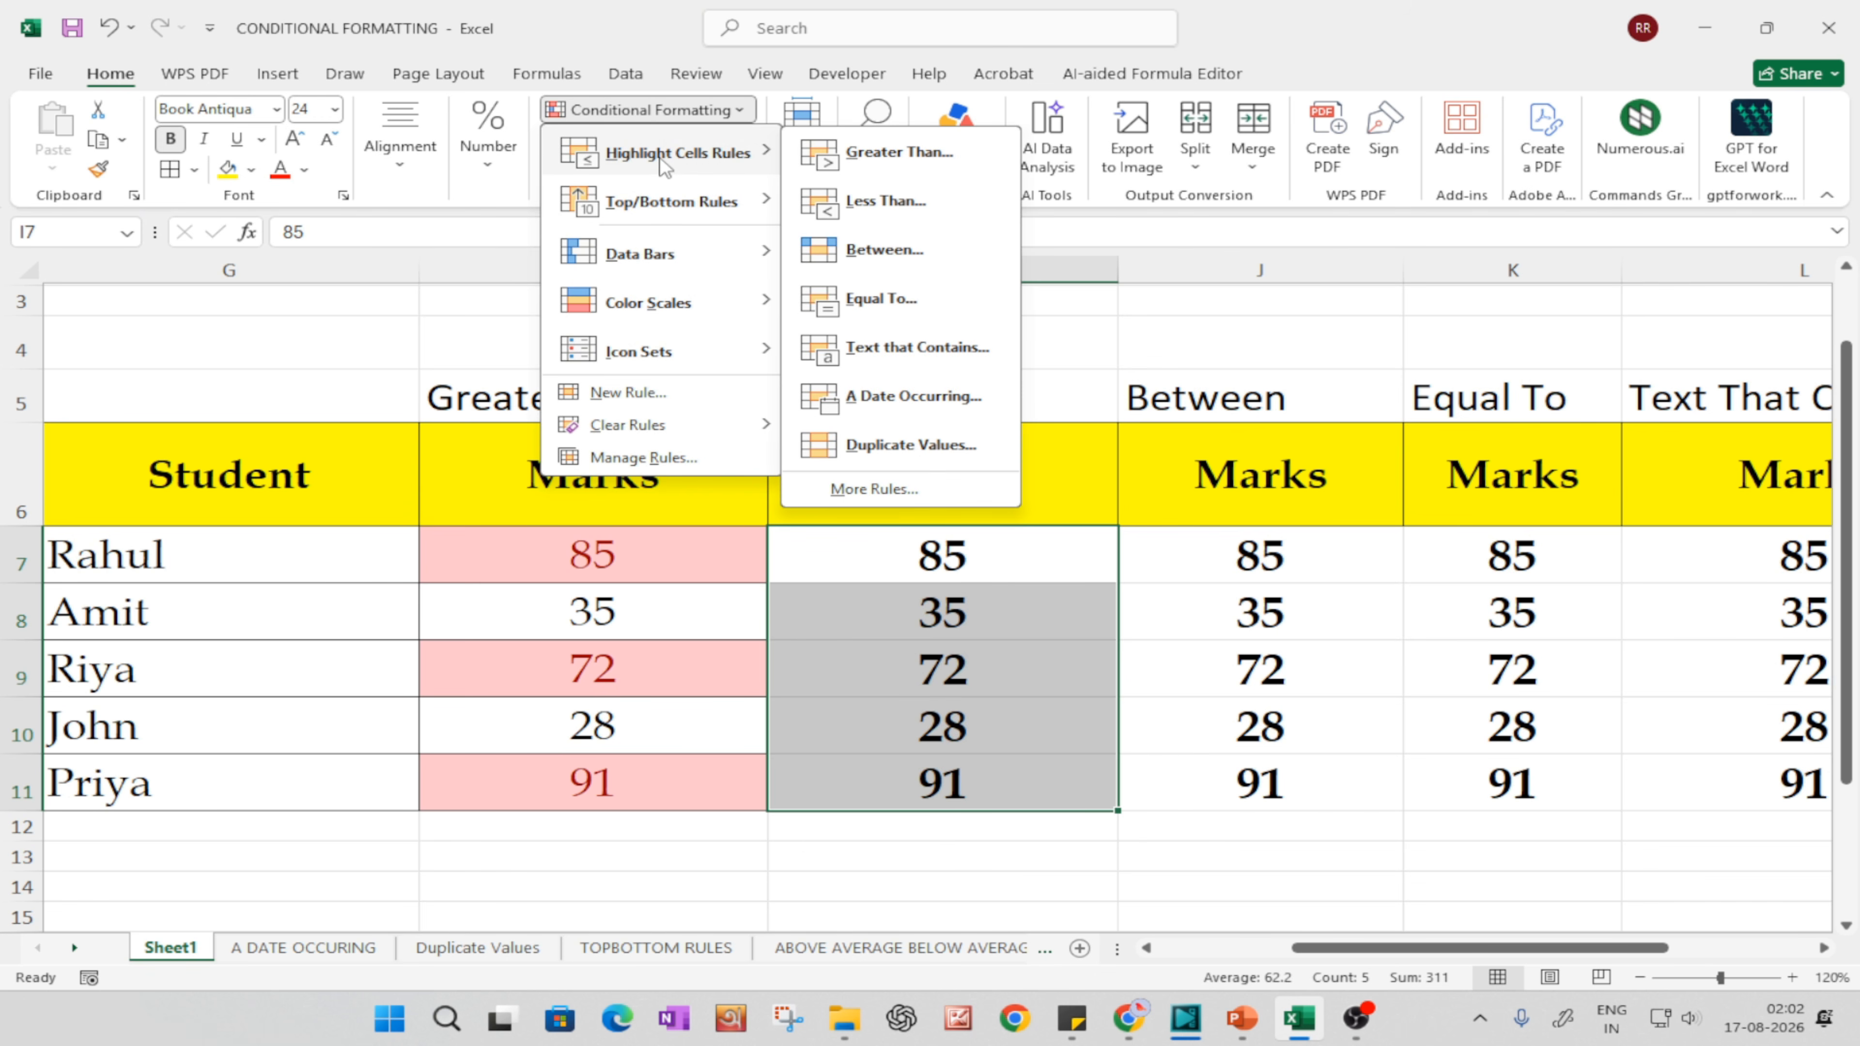
click(886, 200)
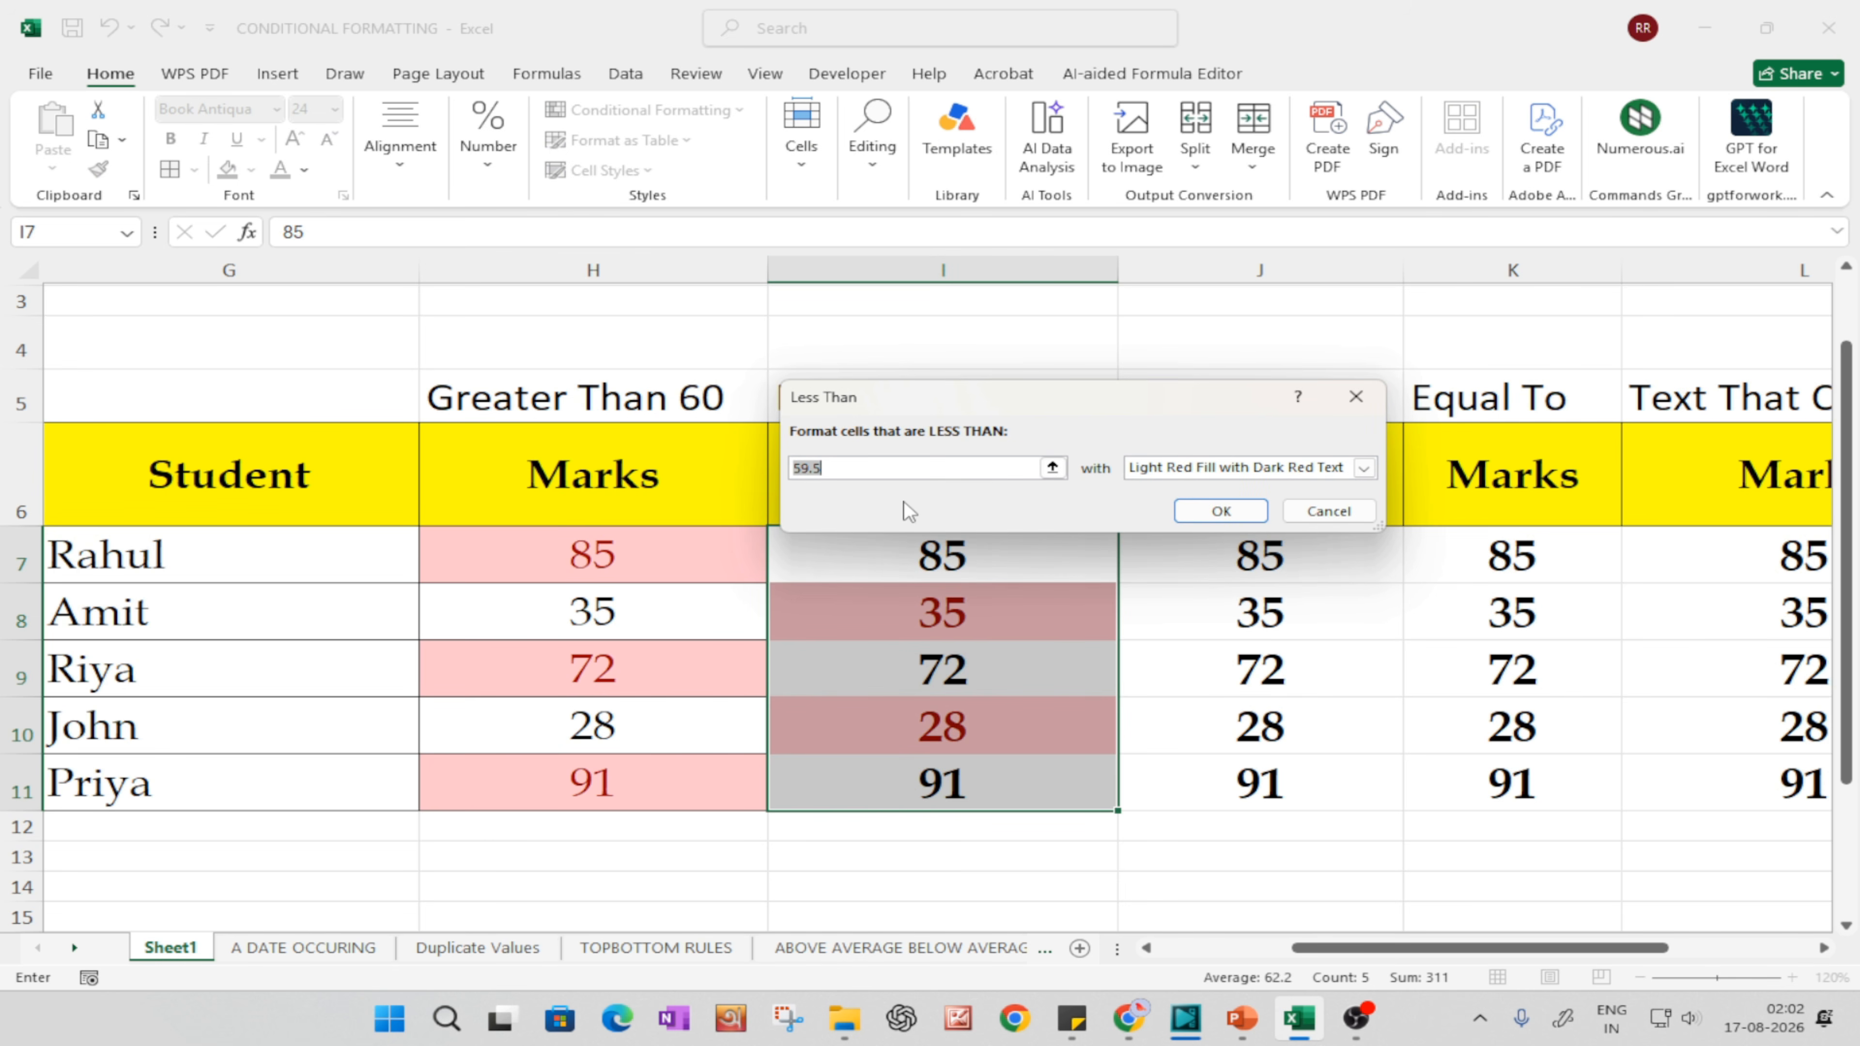
text(30)
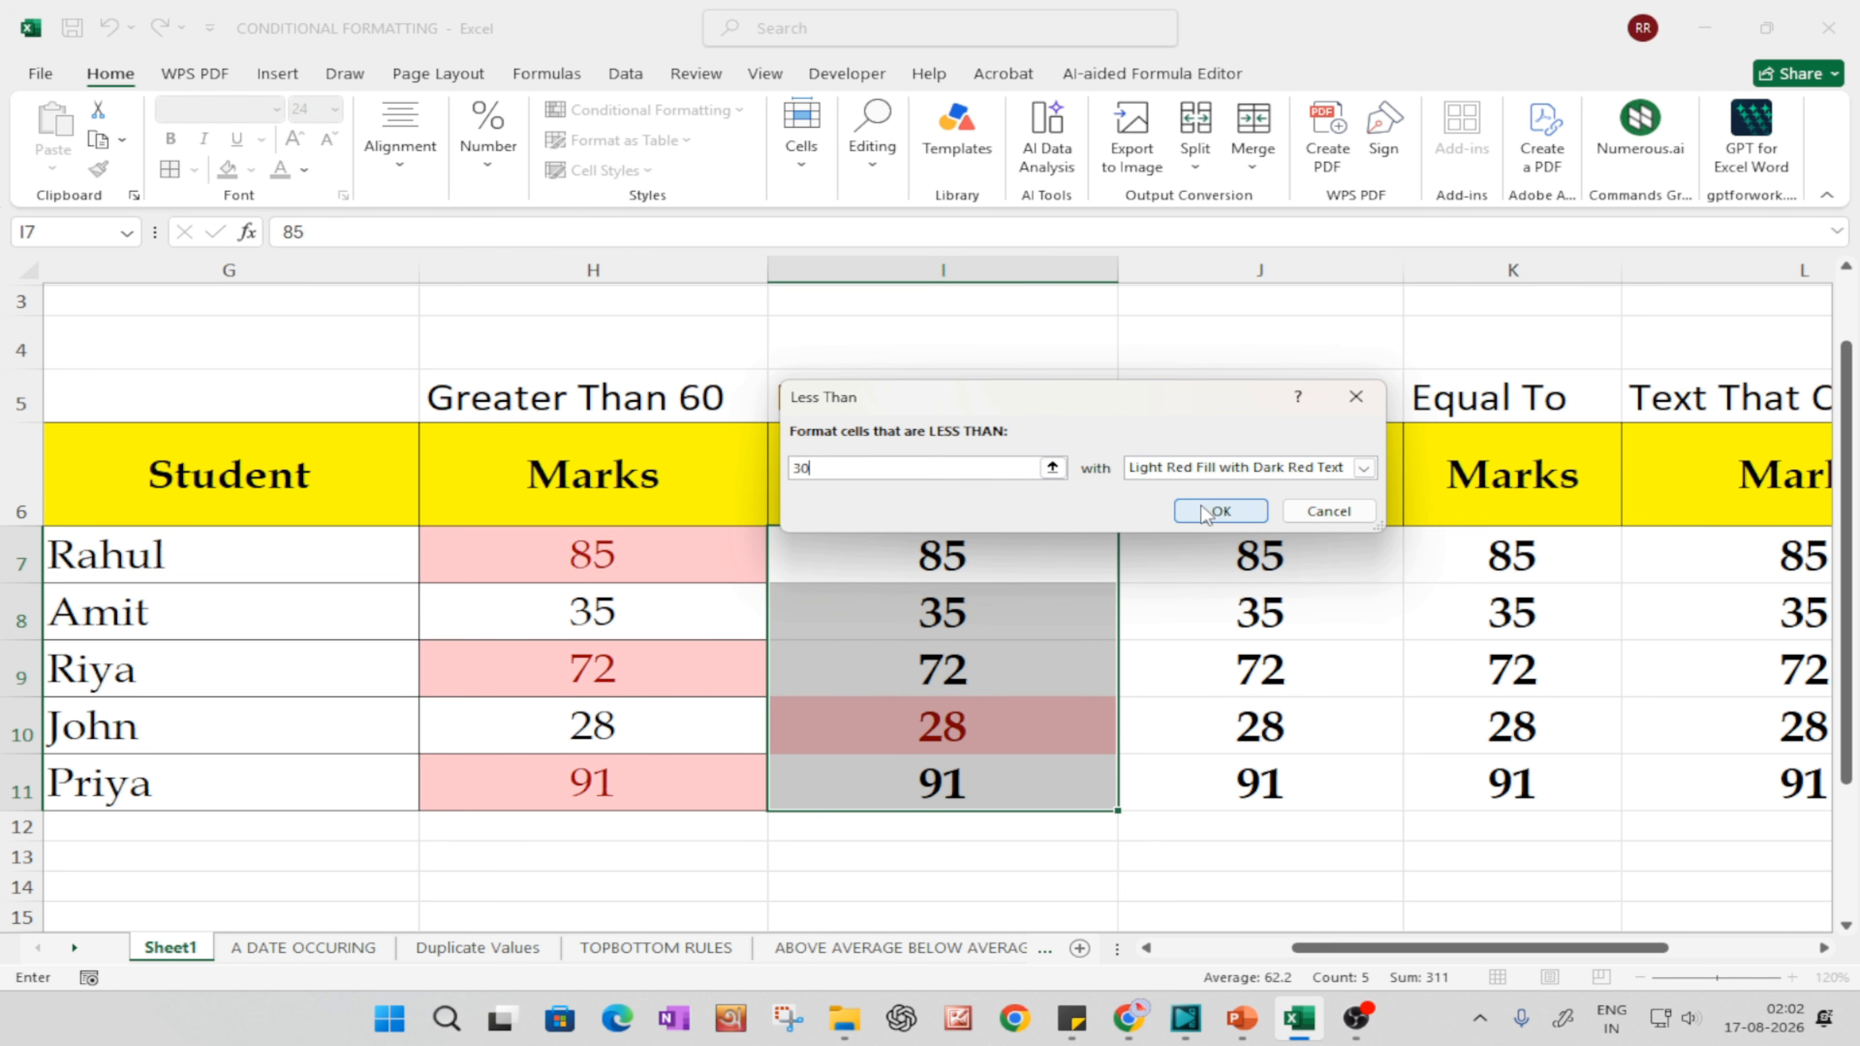
click(1219, 510)
click(1141, 765)
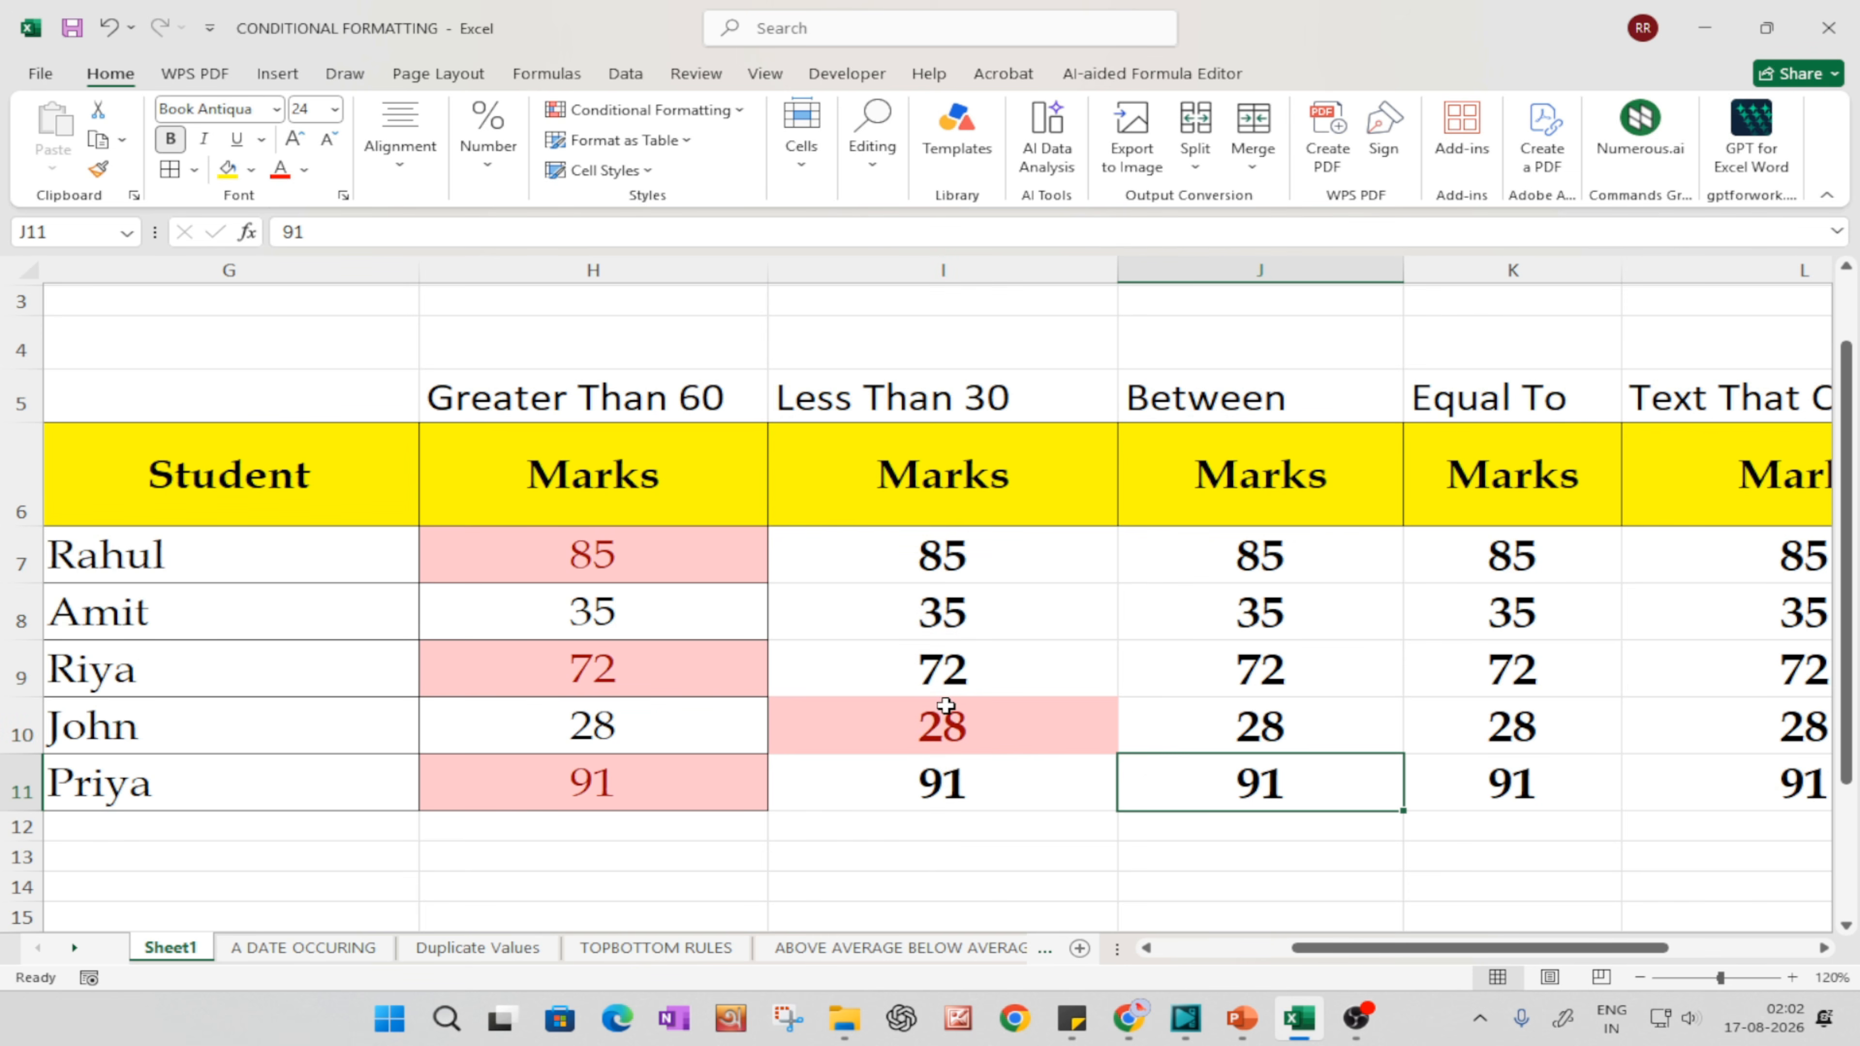
click(947, 714)
click(997, 826)
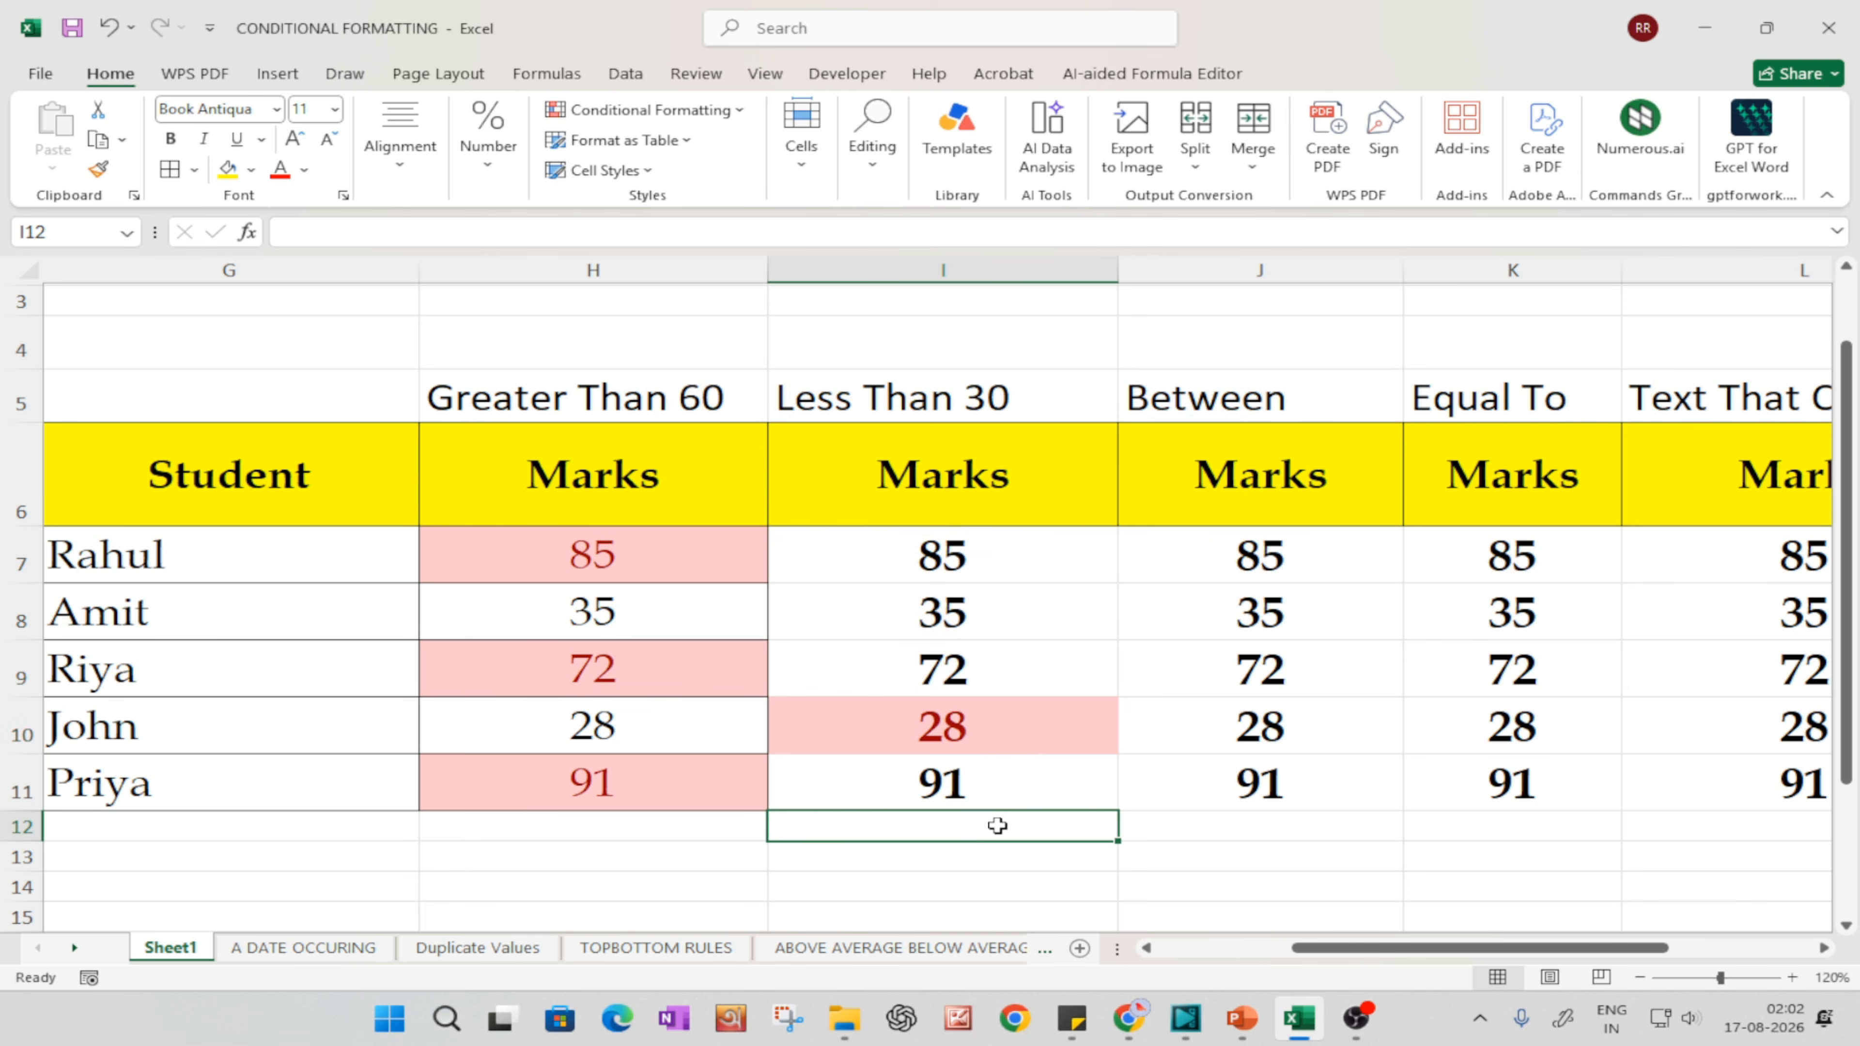
Step: Add all borders to the marks in I7:M11
drag(888, 566, 1779, 794)
key(alt+h)
key(b)
key(a)
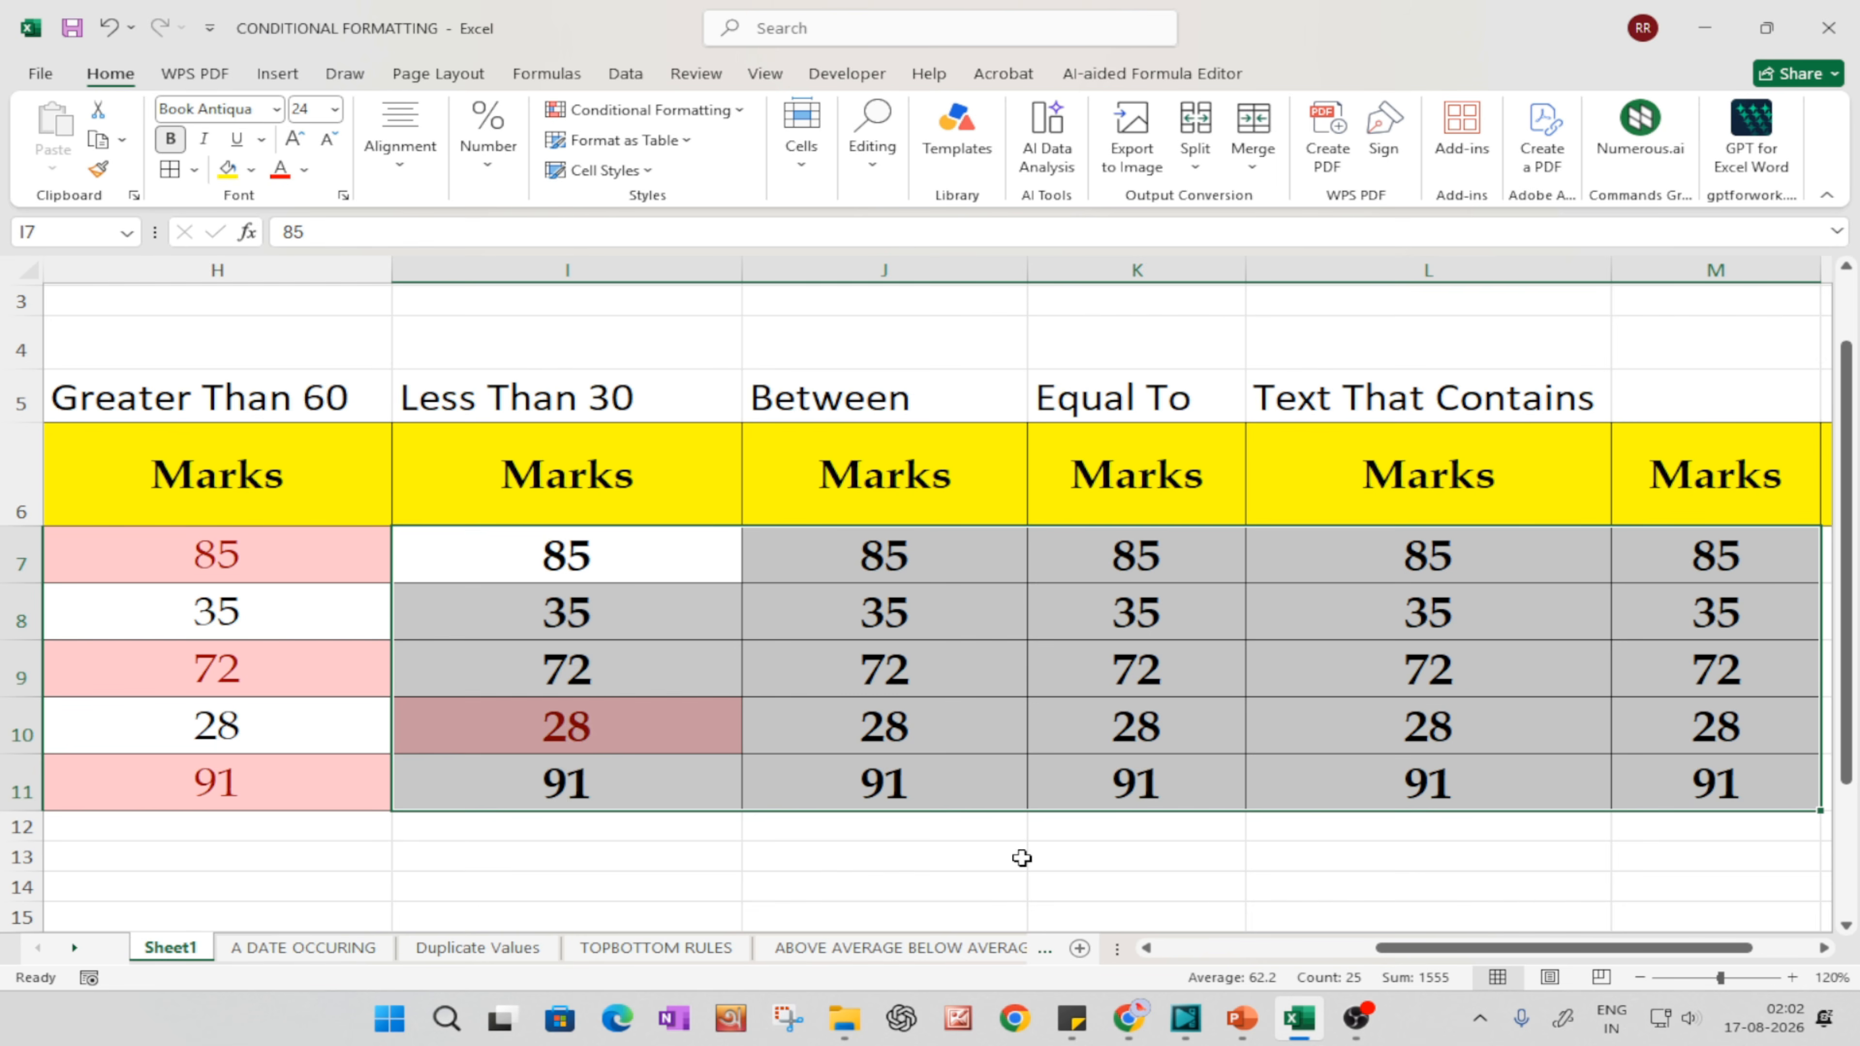
Step: Change the heading in J5 to "Between 31-60" and widen column J to fit it
click(1011, 856)
click(891, 402)
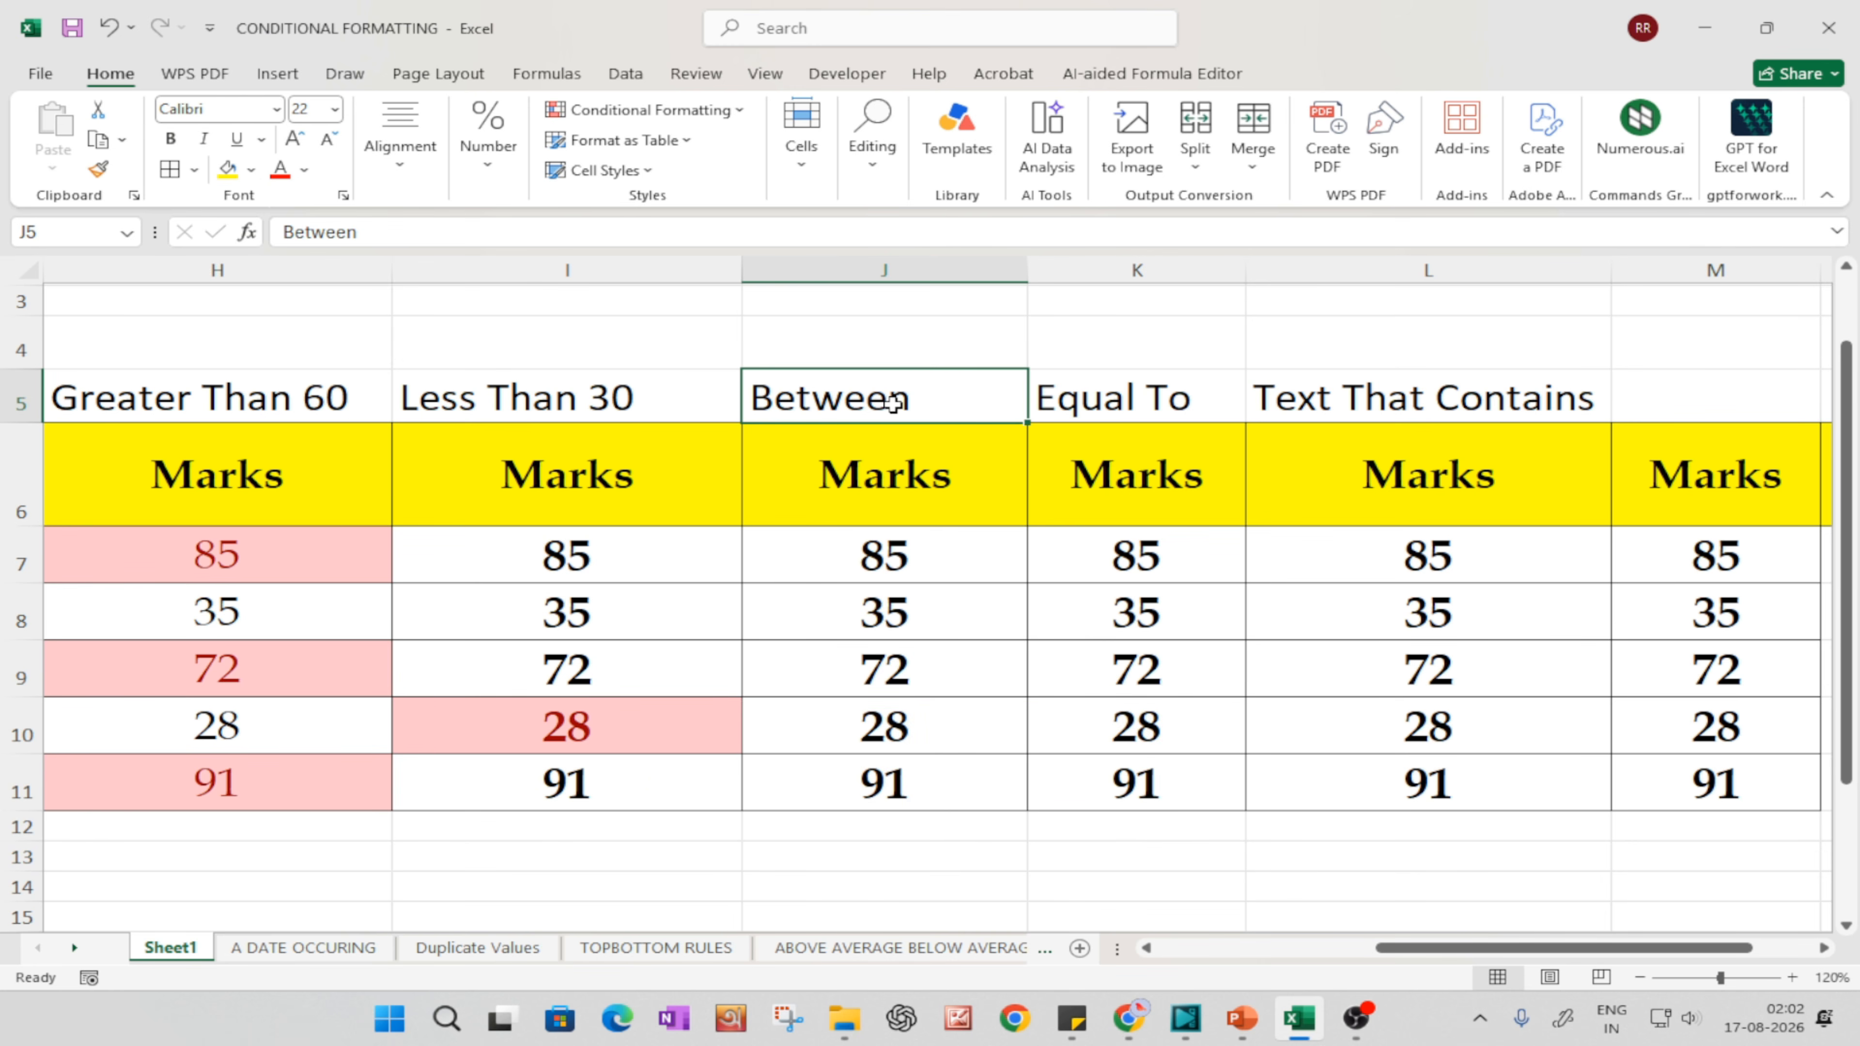
double_click(915, 396)
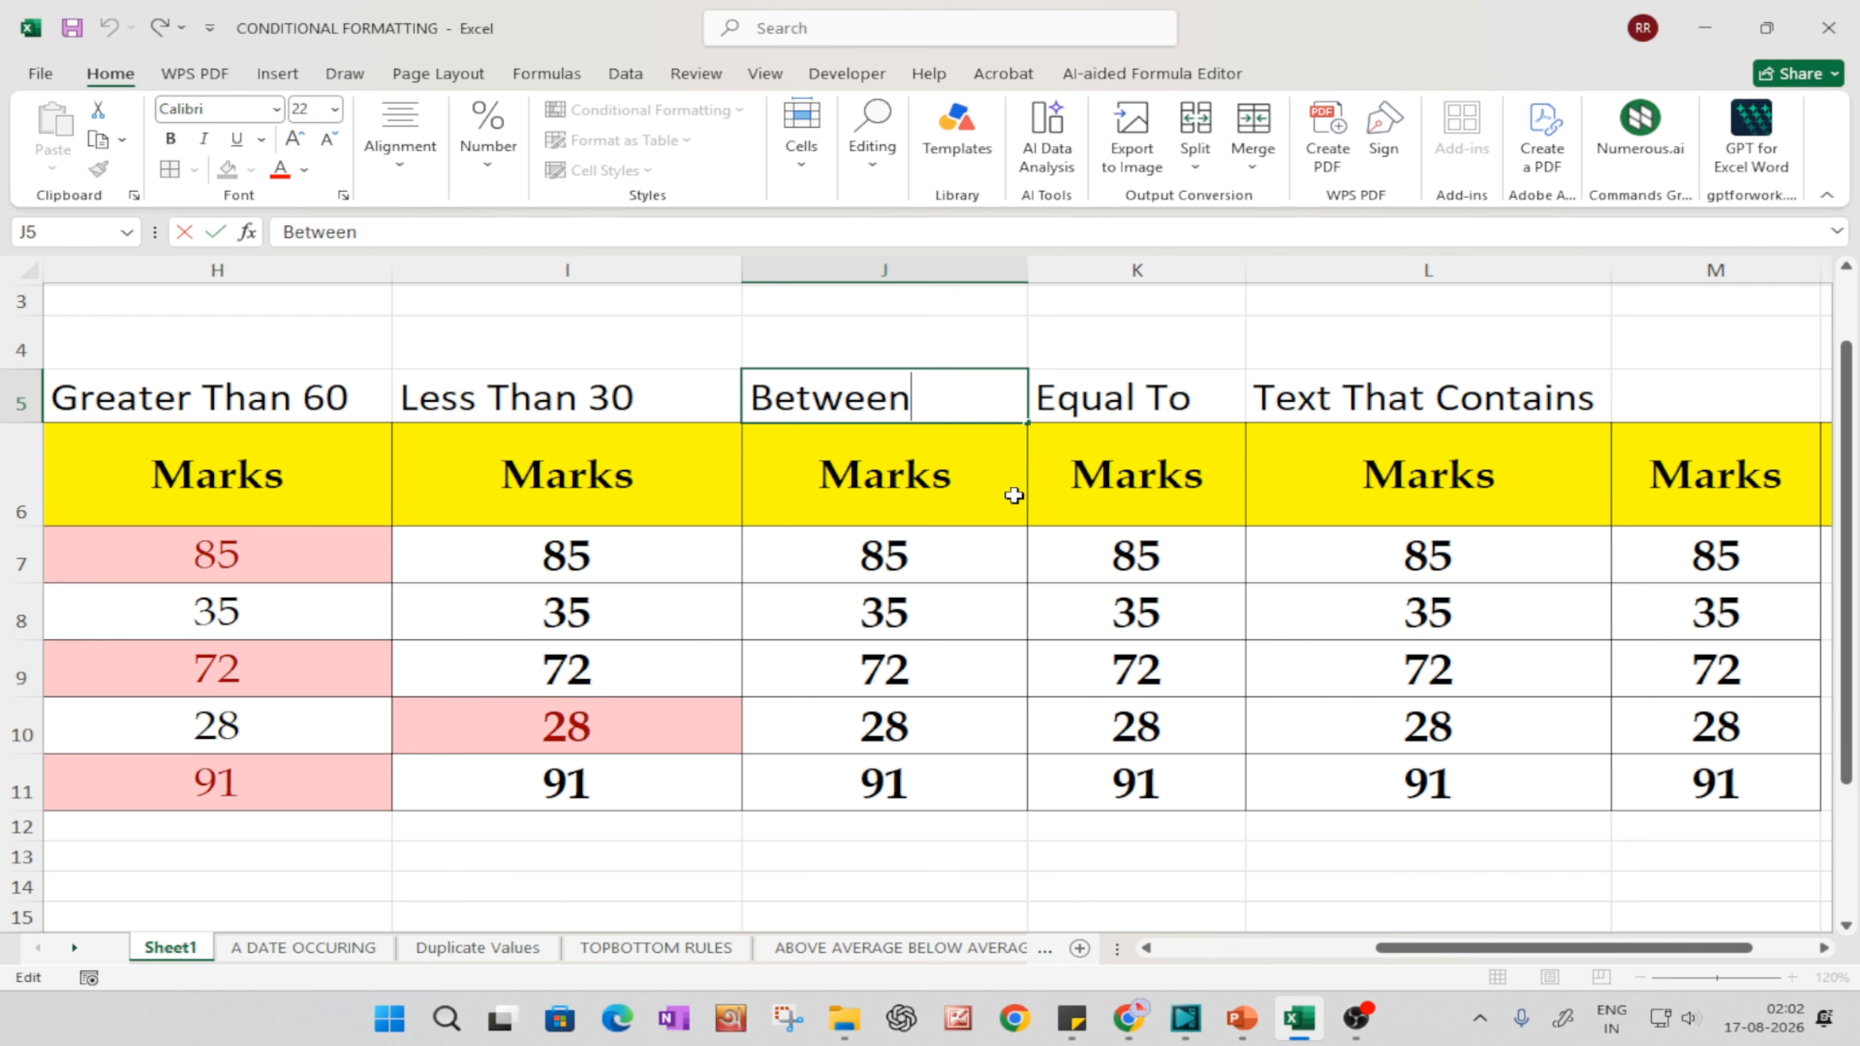
text(31)
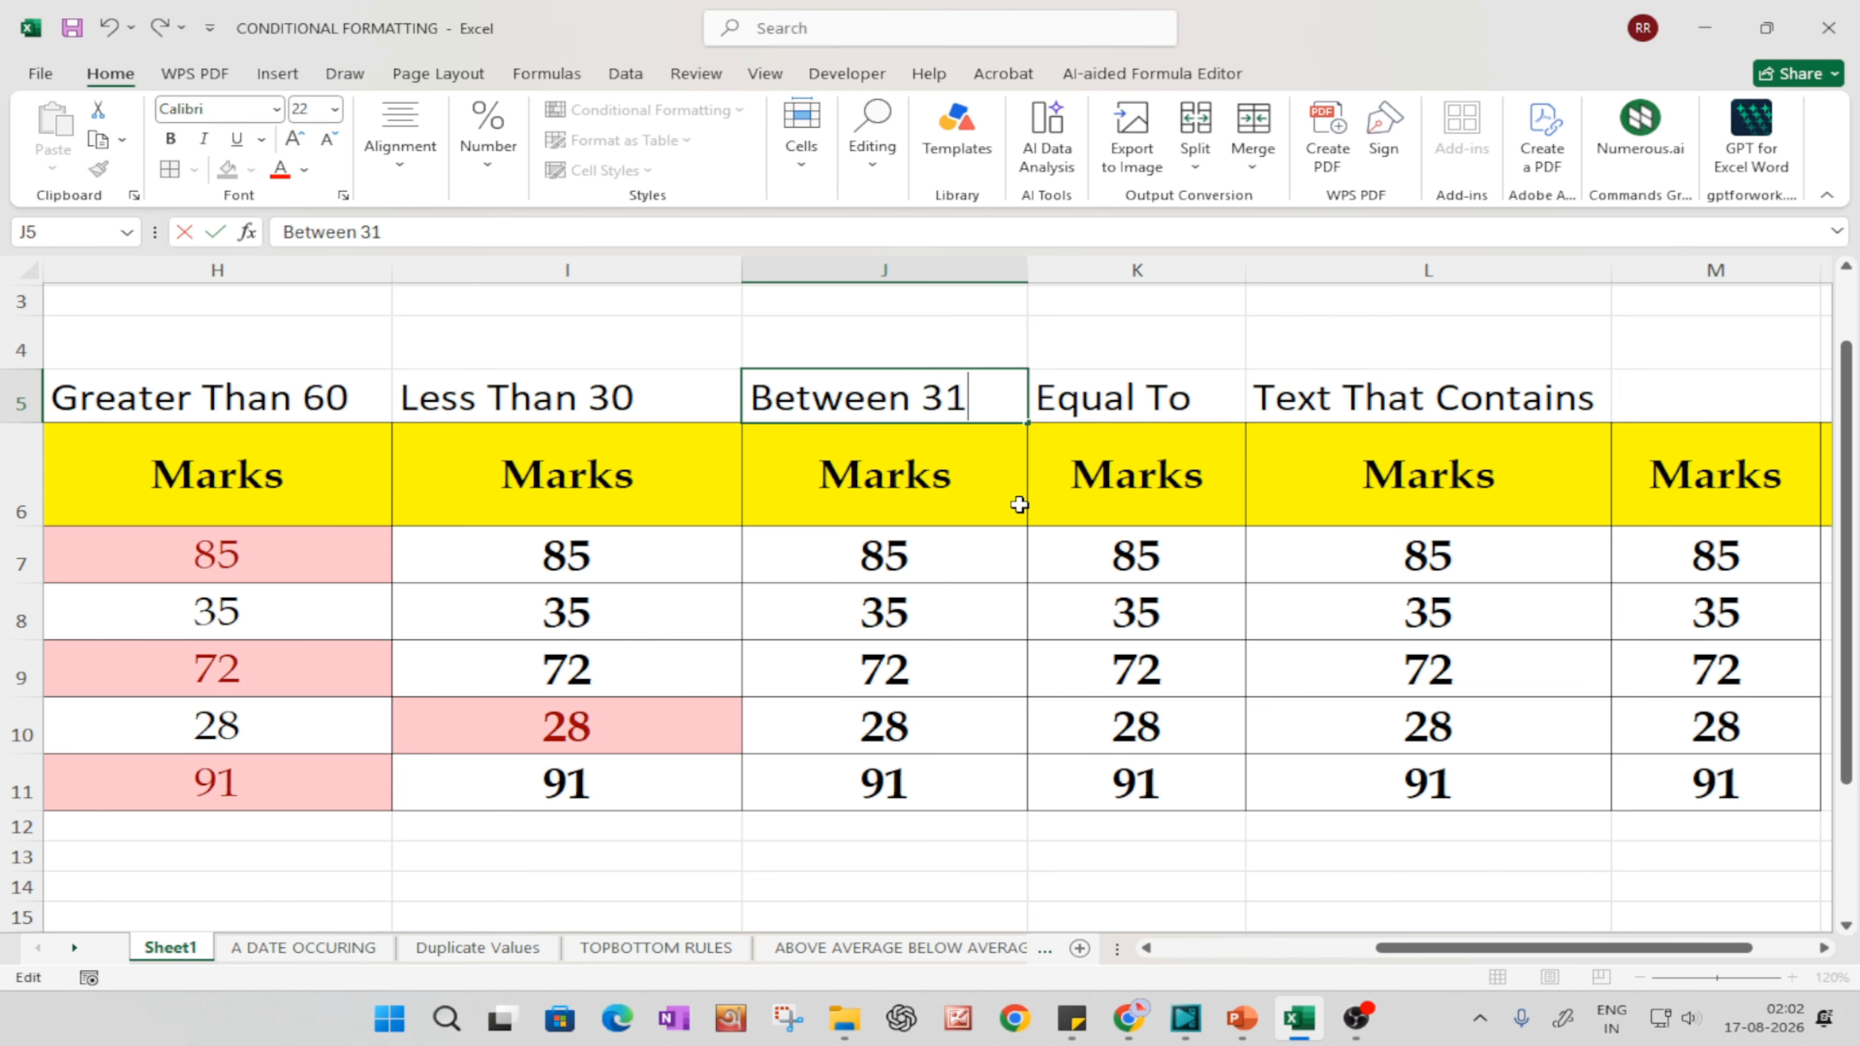
text(-60)
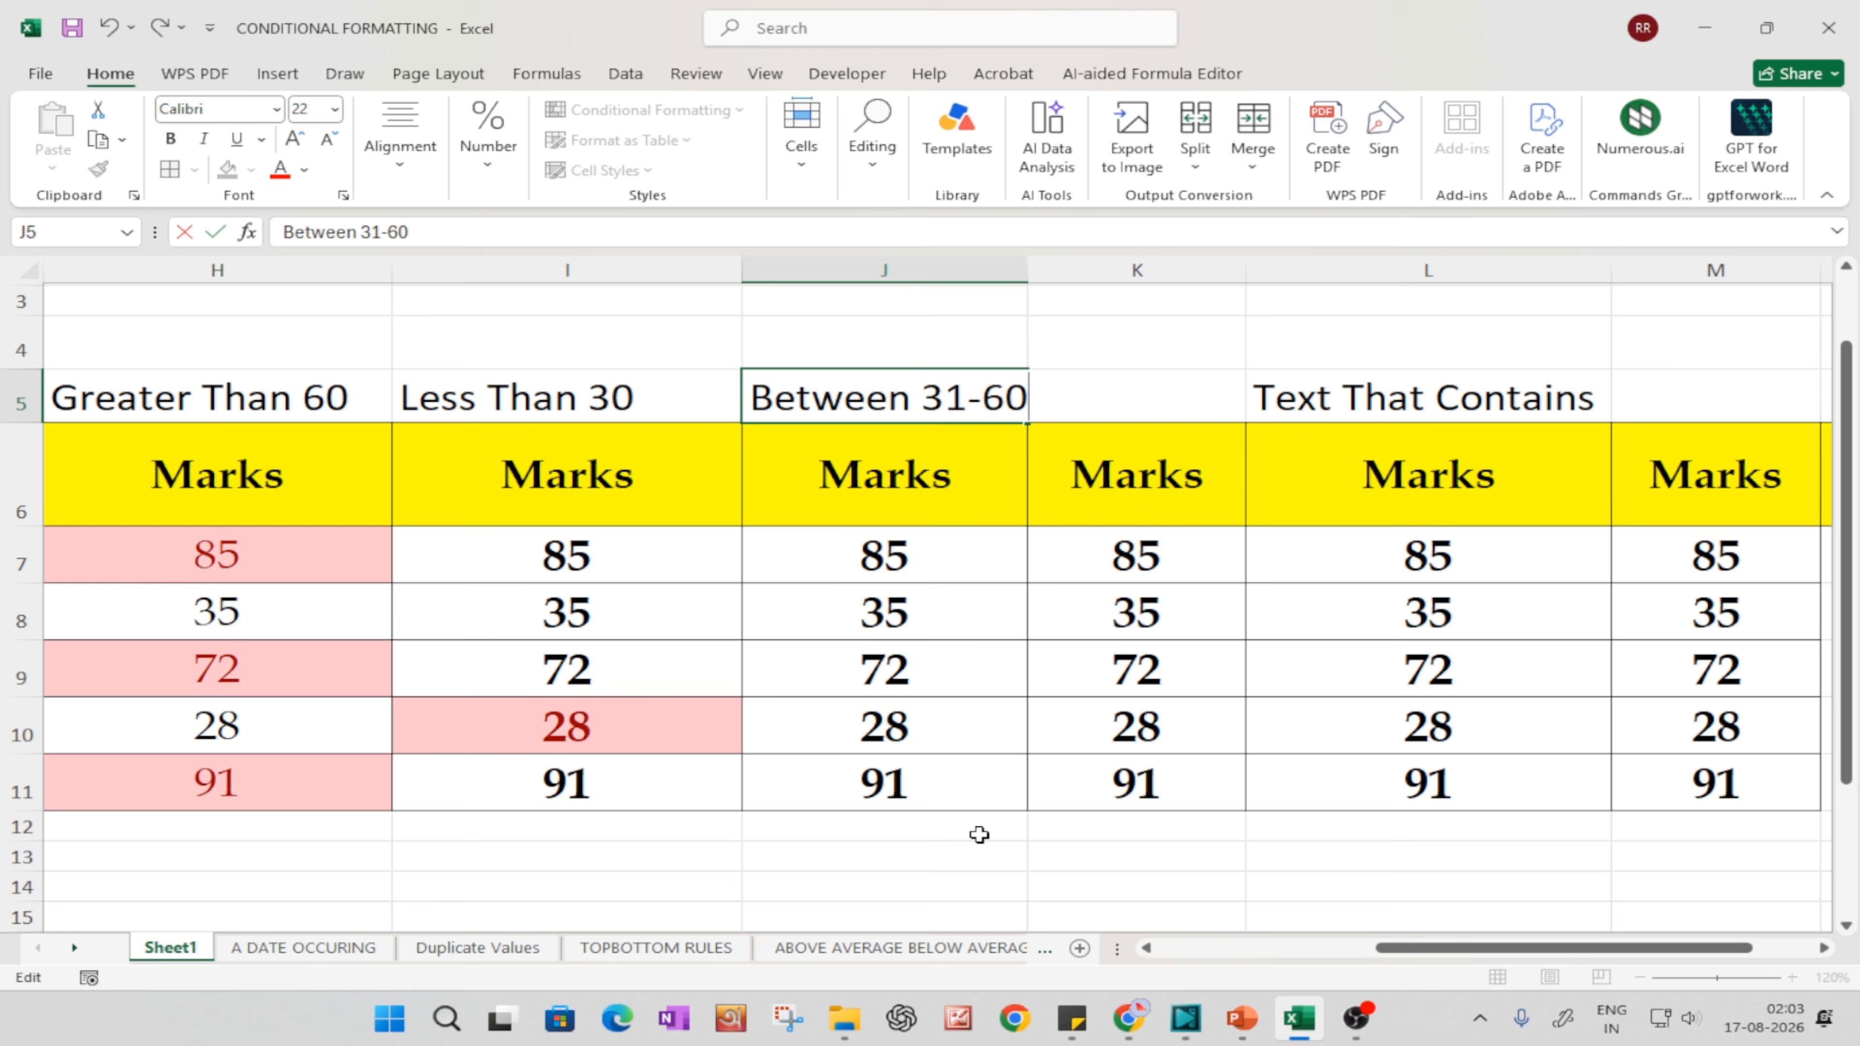
click(1025, 912)
drag(1018, 276, 1054, 279)
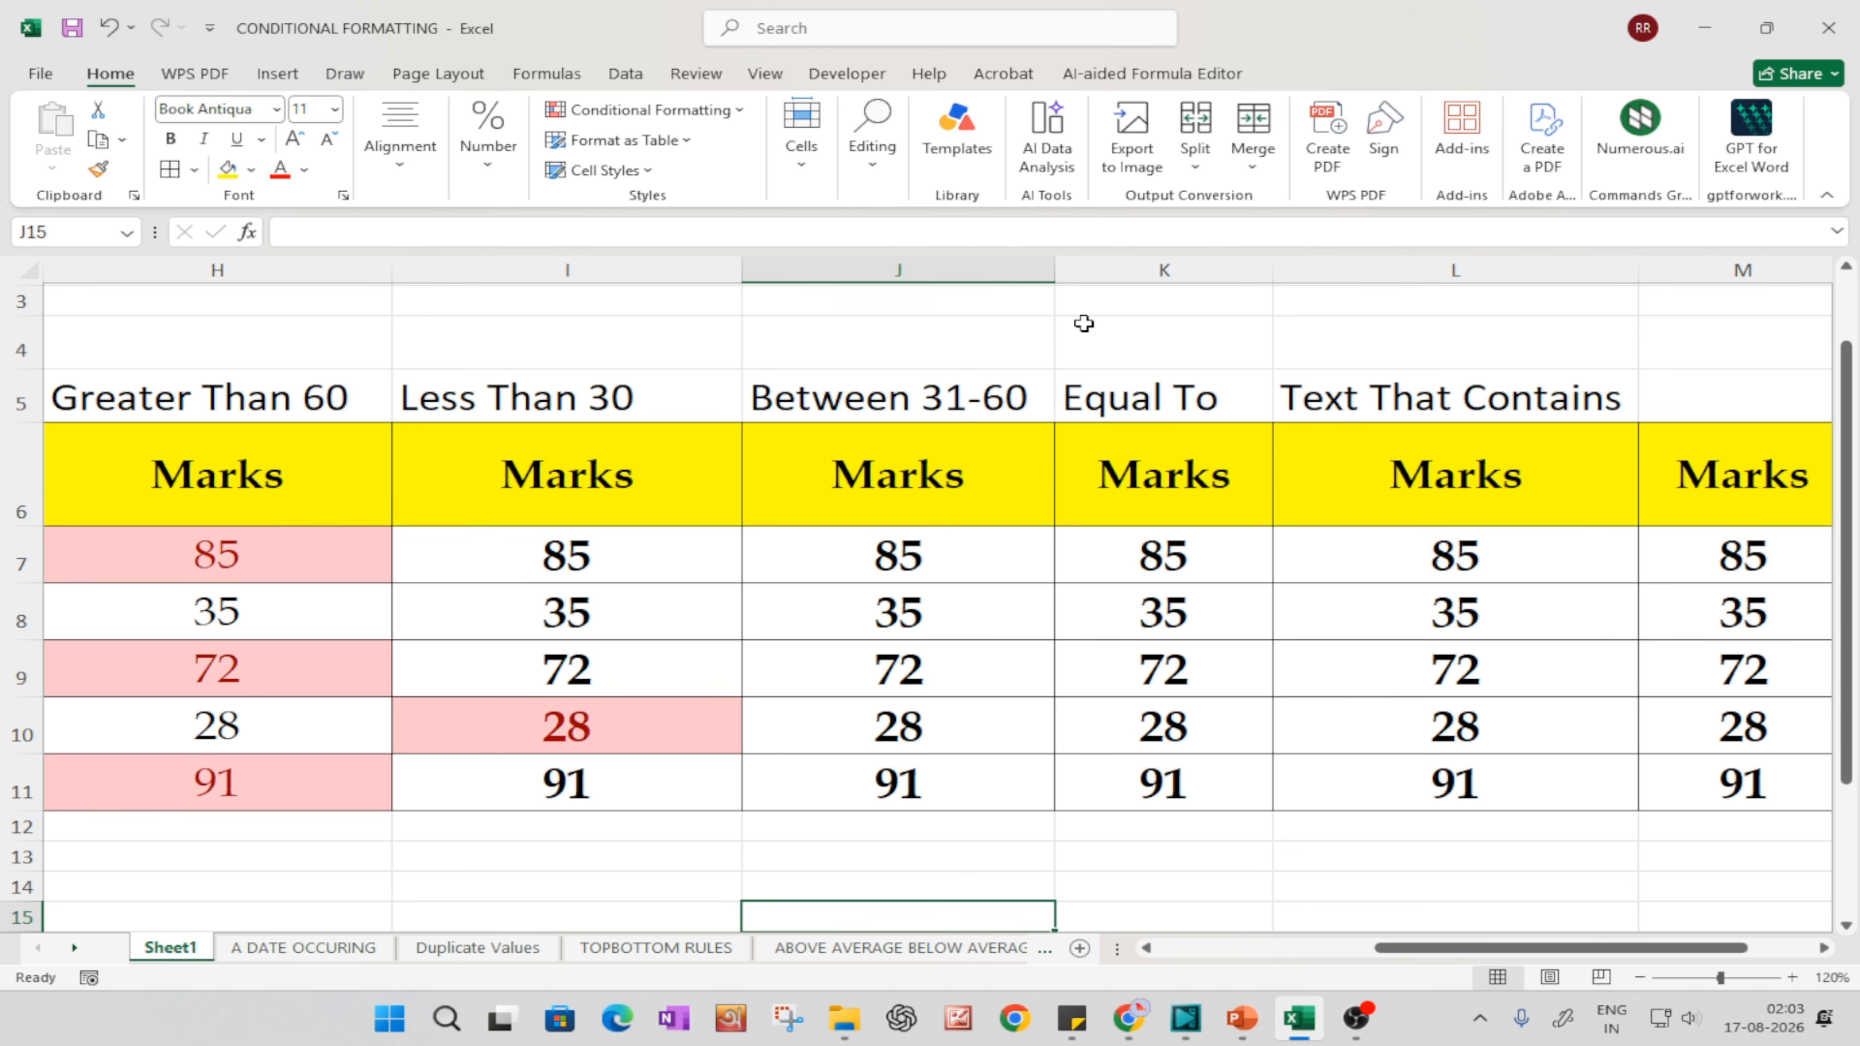
Step: Apply a Between 31 and 60 highlight rule with Light Red Fill with Dark Red Text to J7:J11
drag(902, 554, 907, 796)
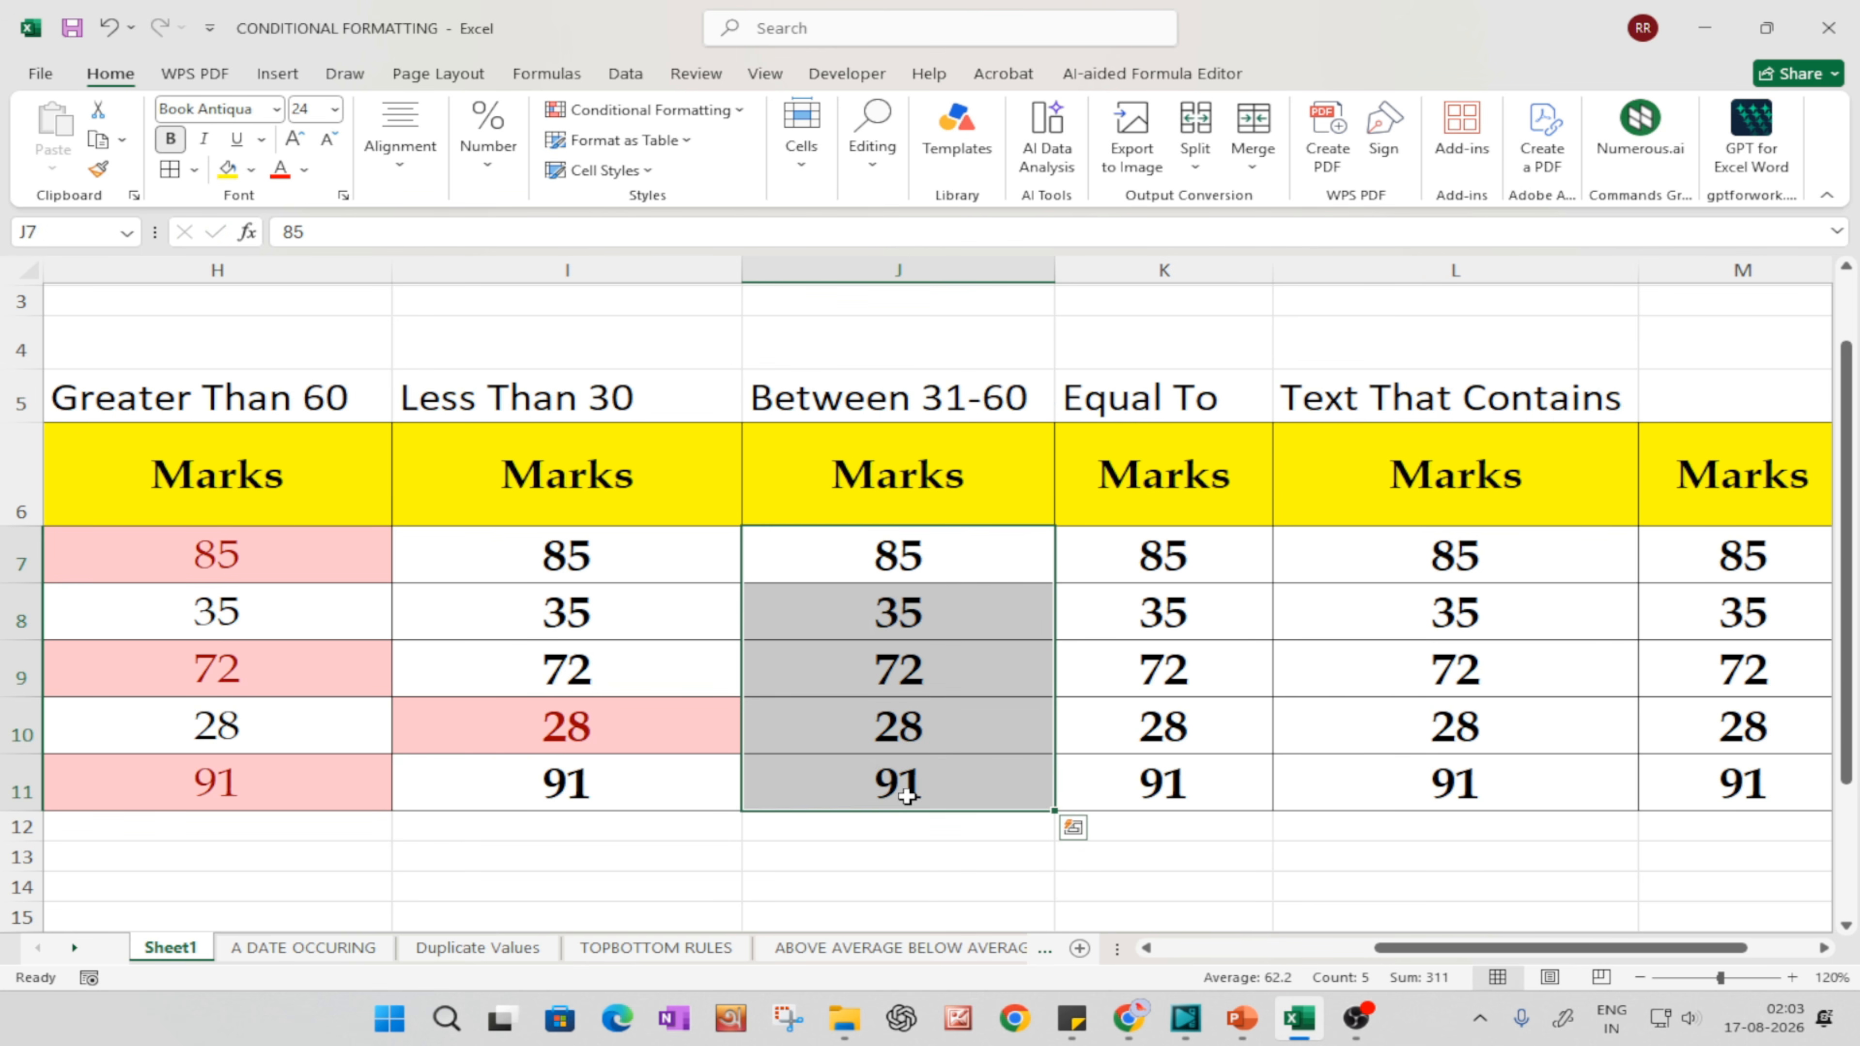
click(689, 117)
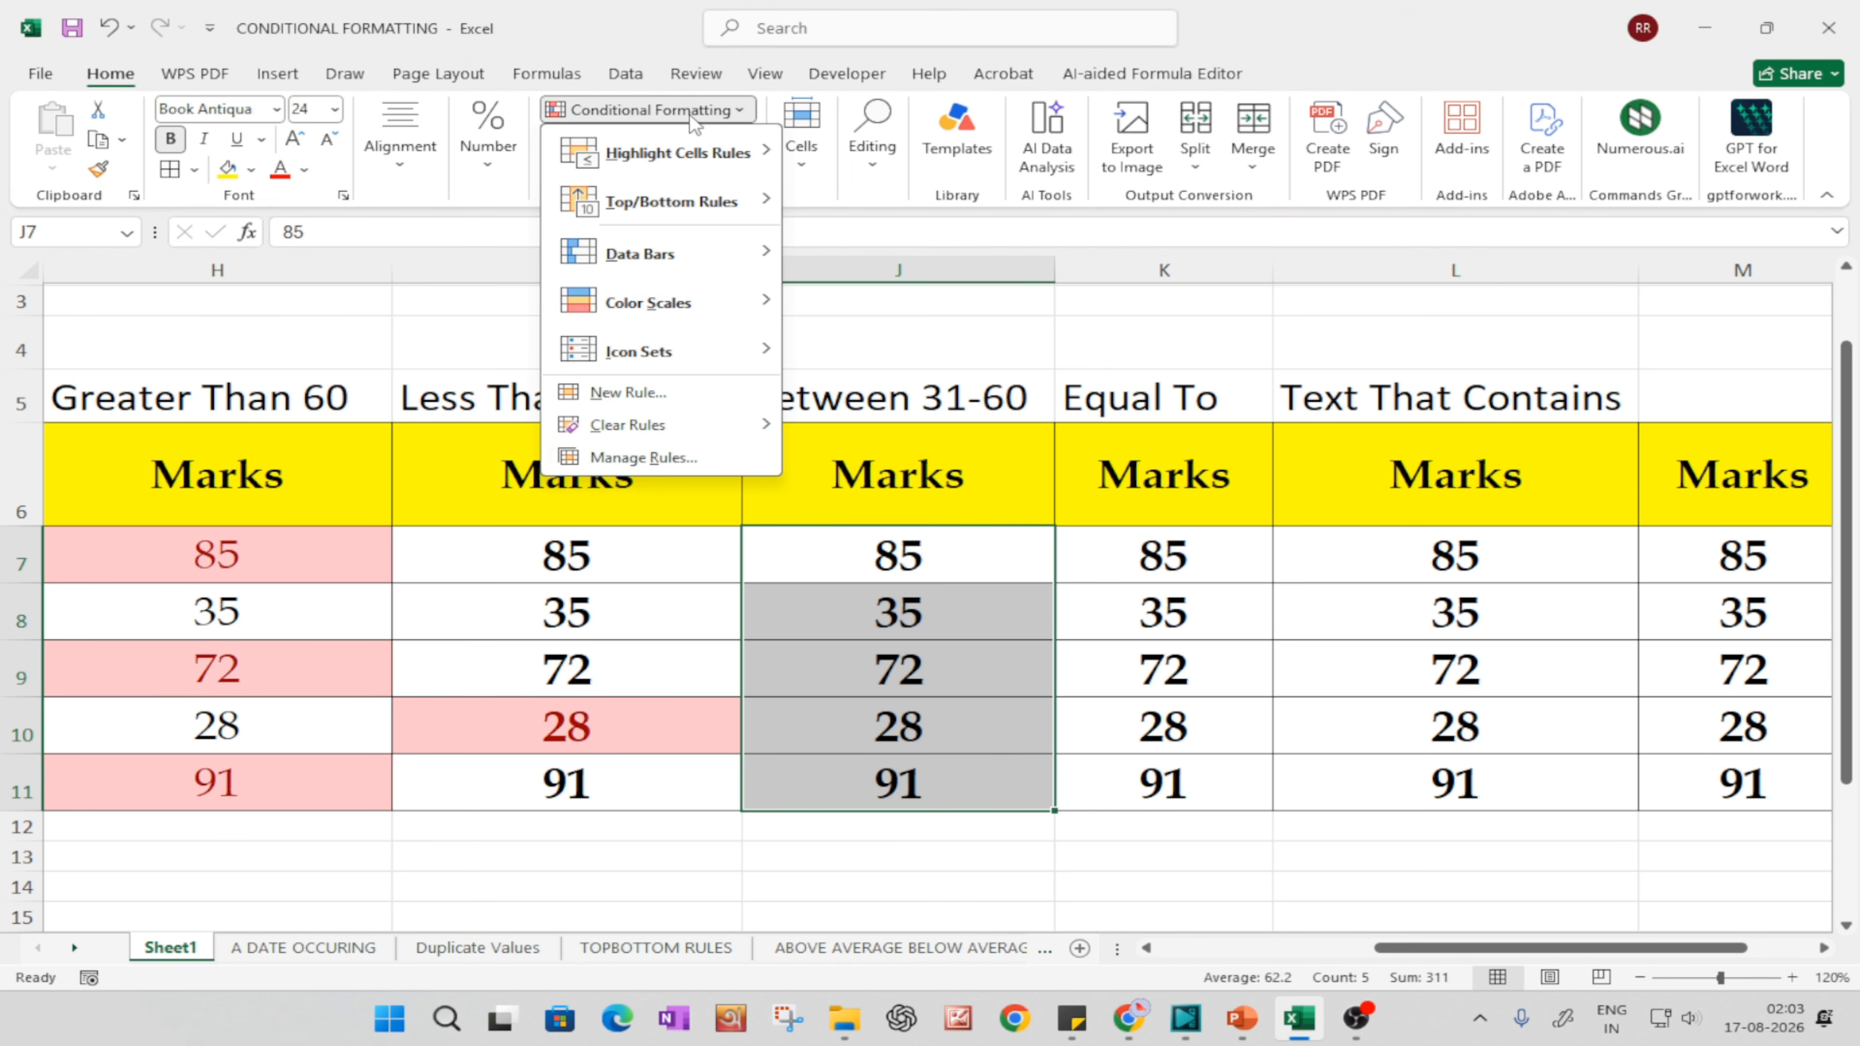
mouse_move(677, 153)
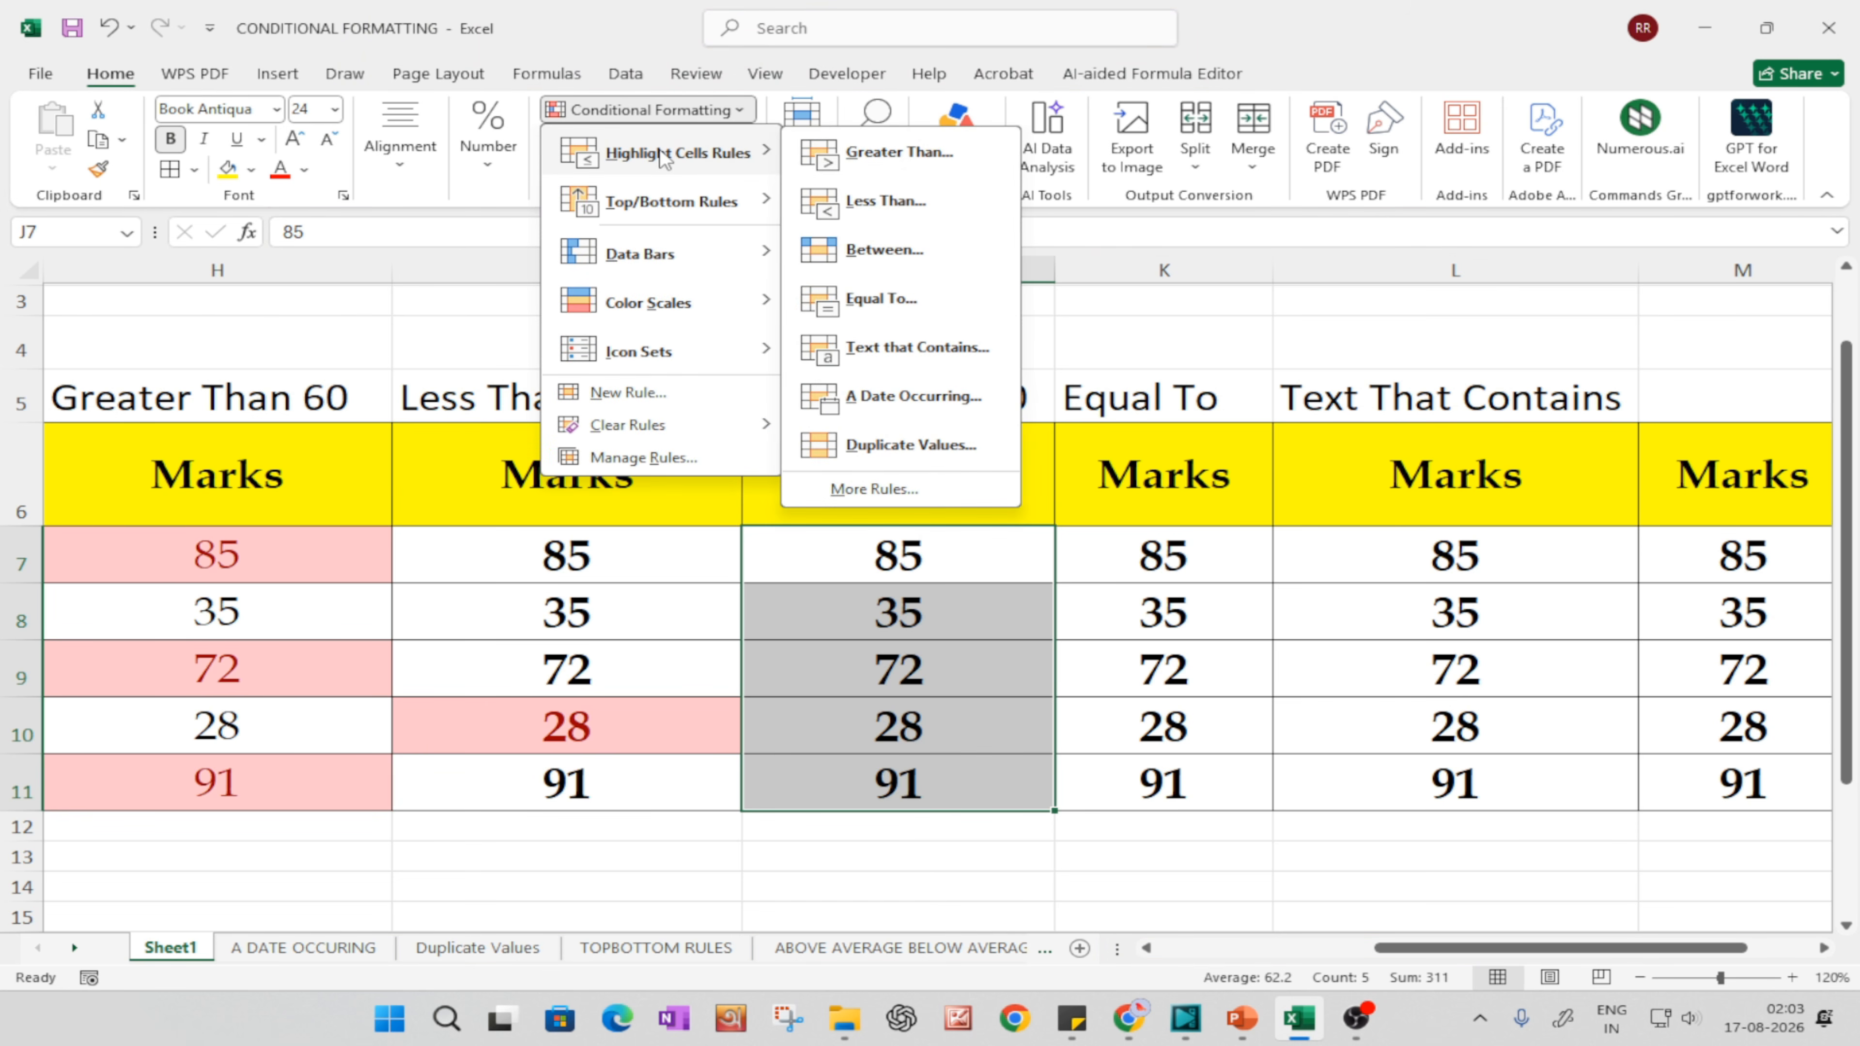
click(886, 250)
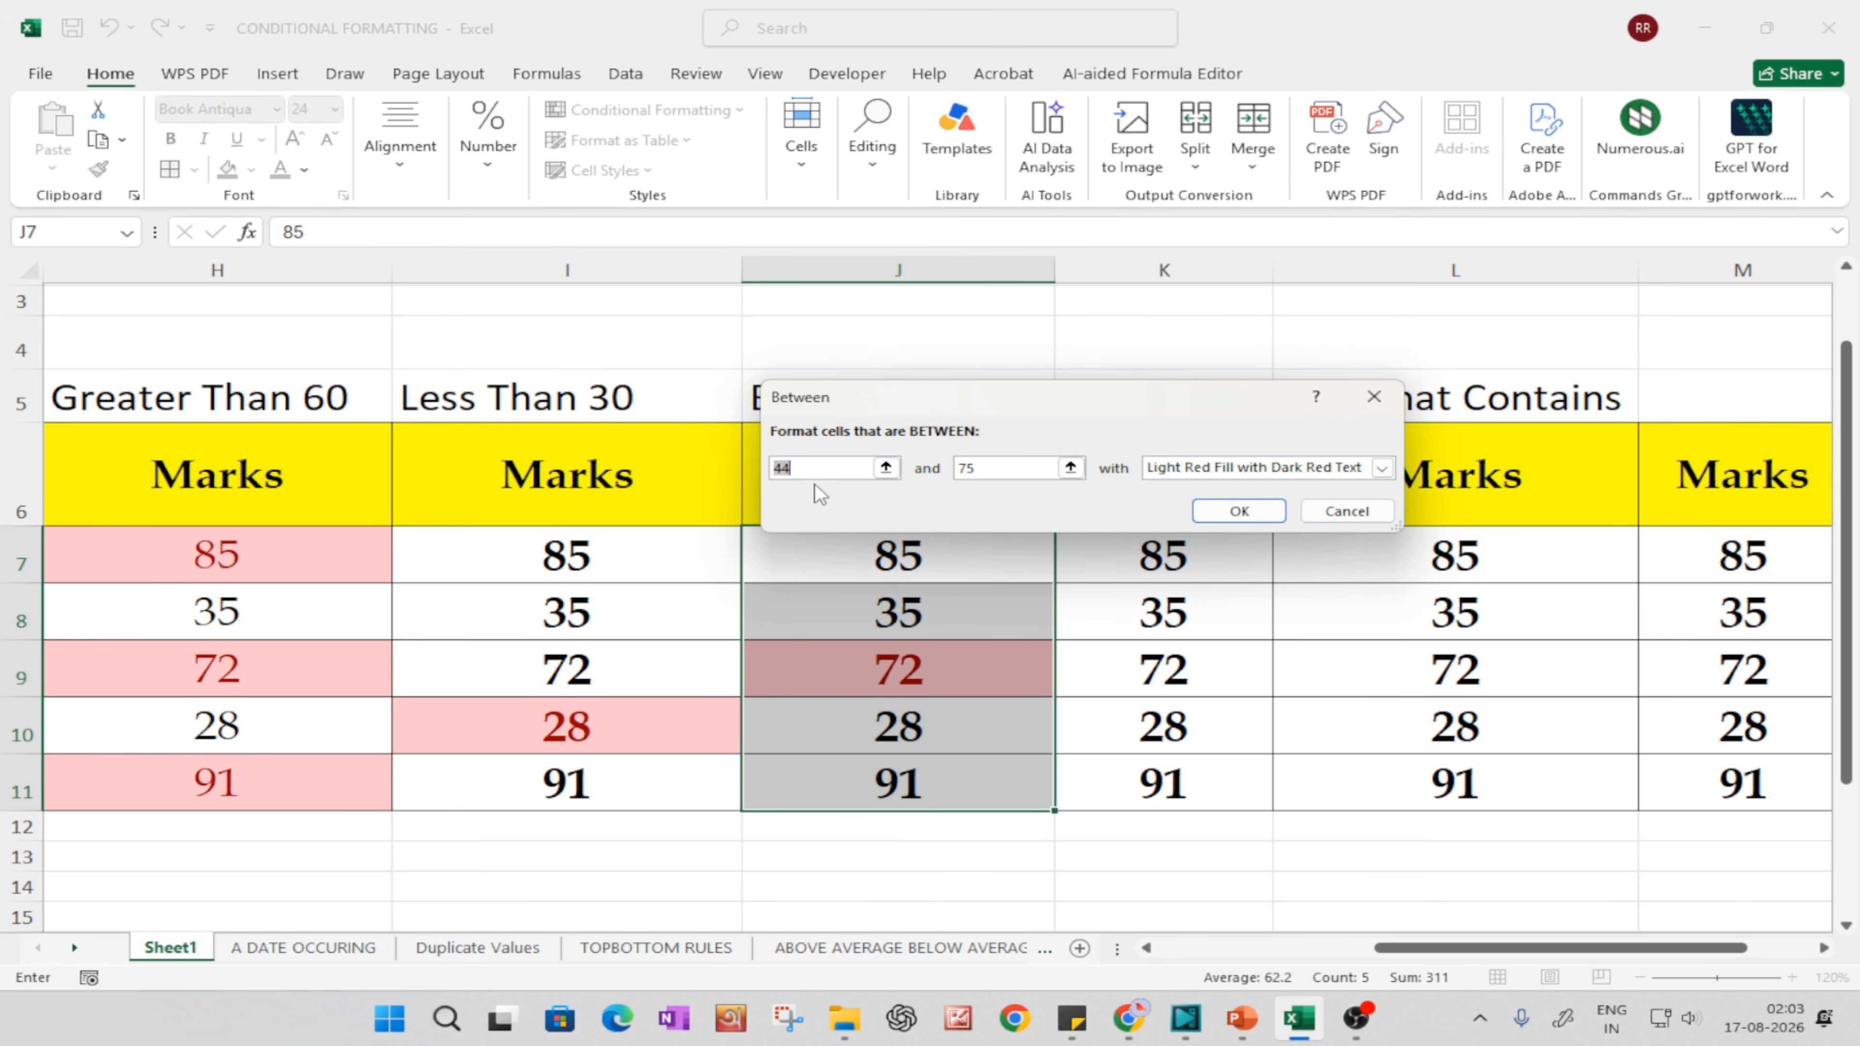
drag(846, 398, 967, 557)
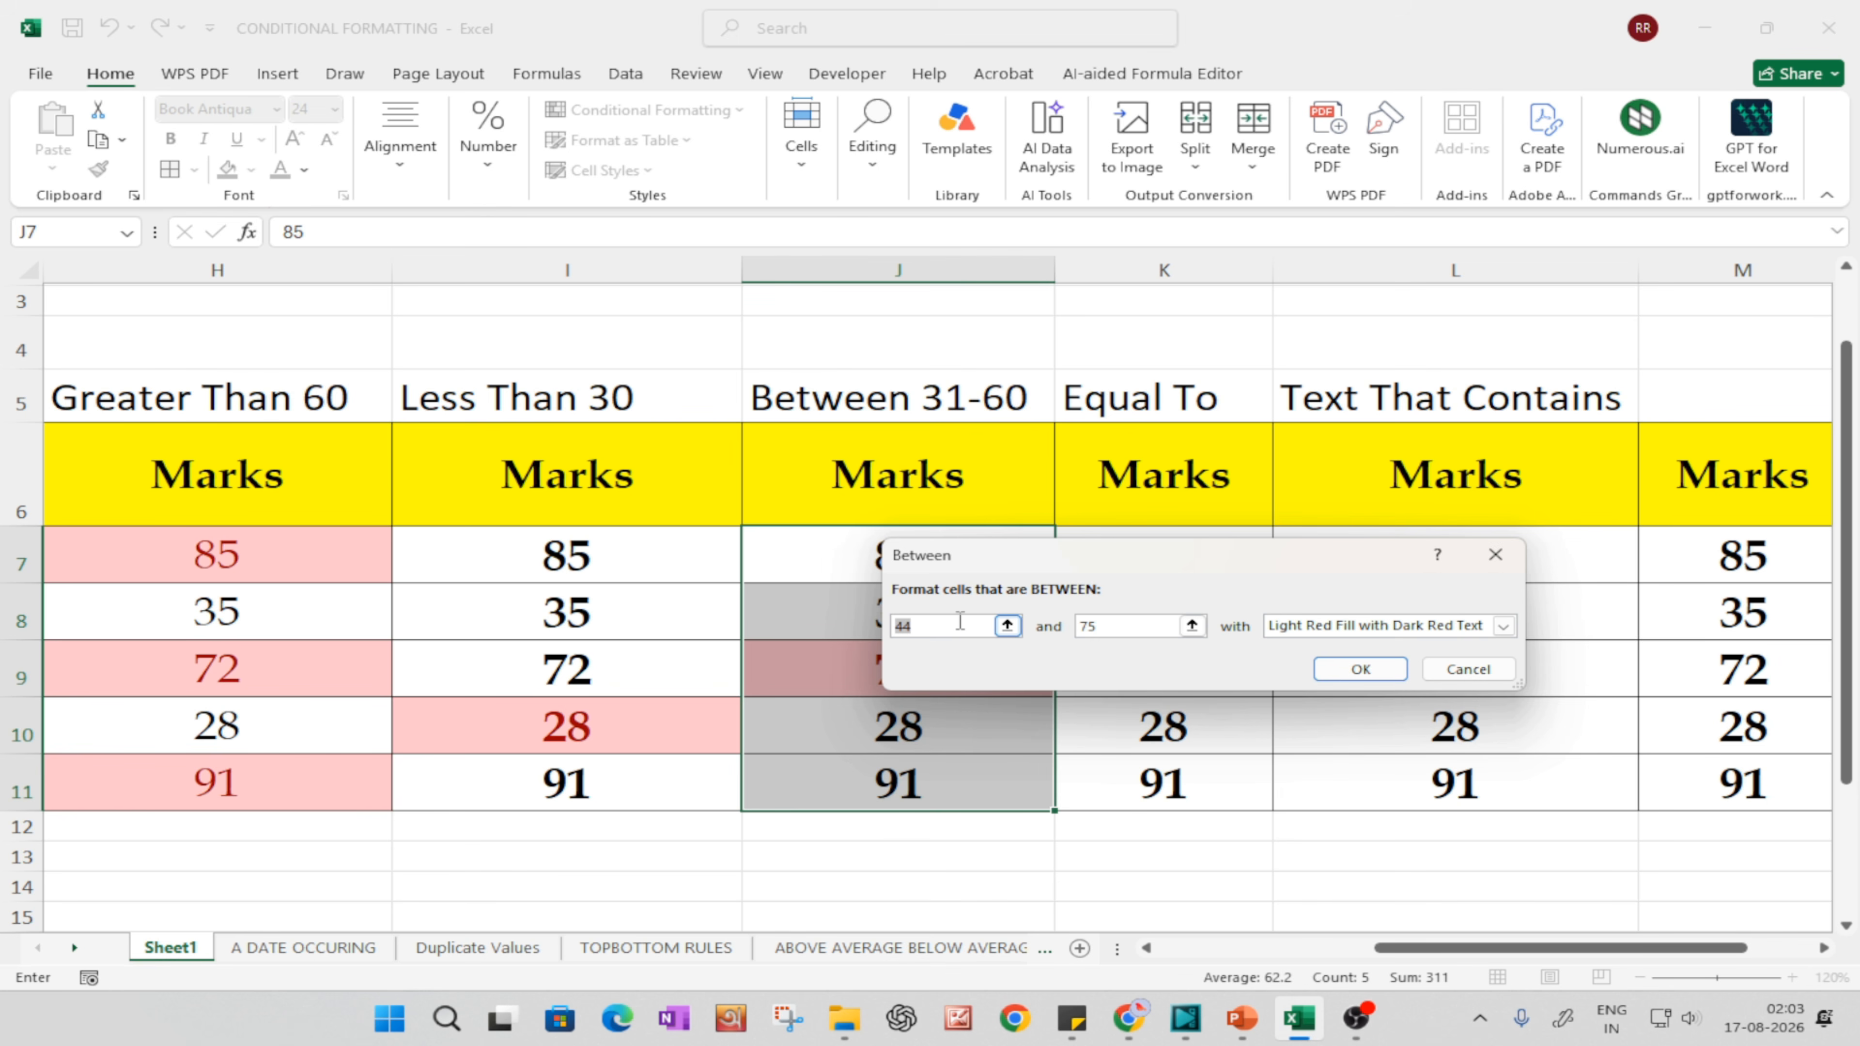
key(BackSpace)
text(31)
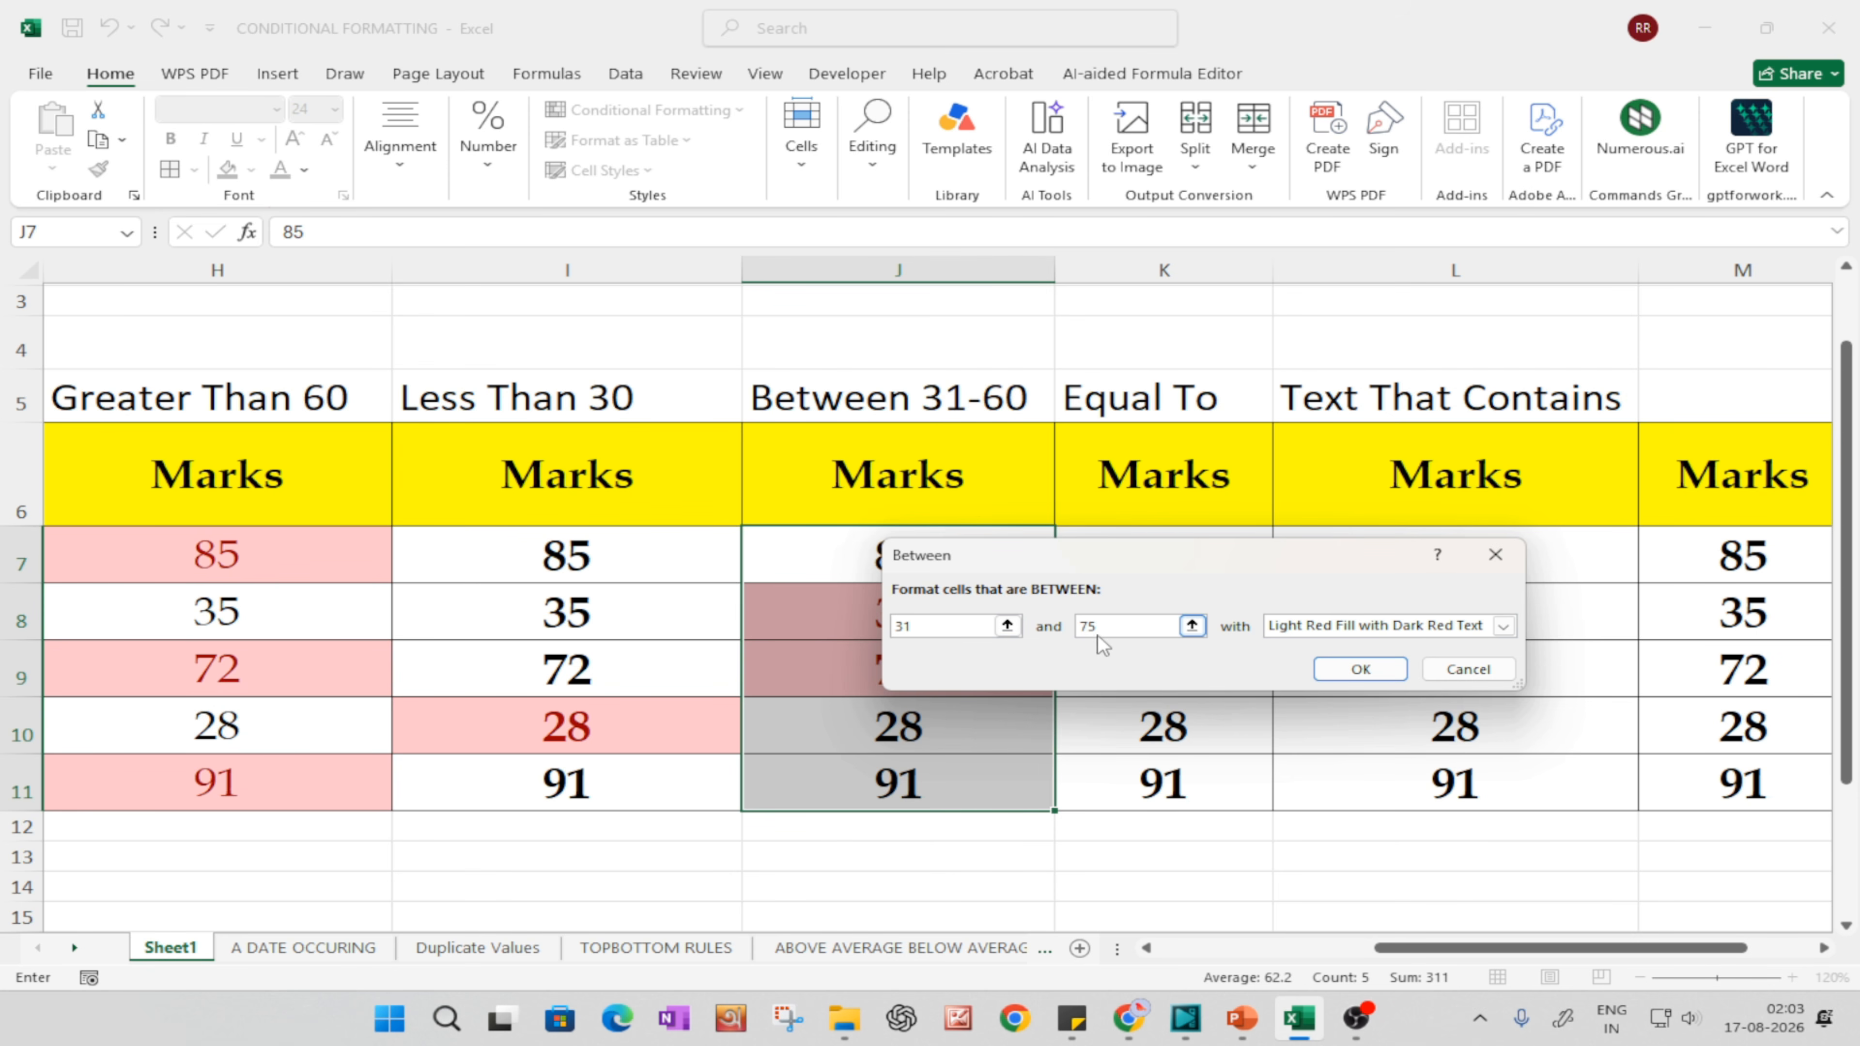
key(BackSpace)
key(BackSpace)
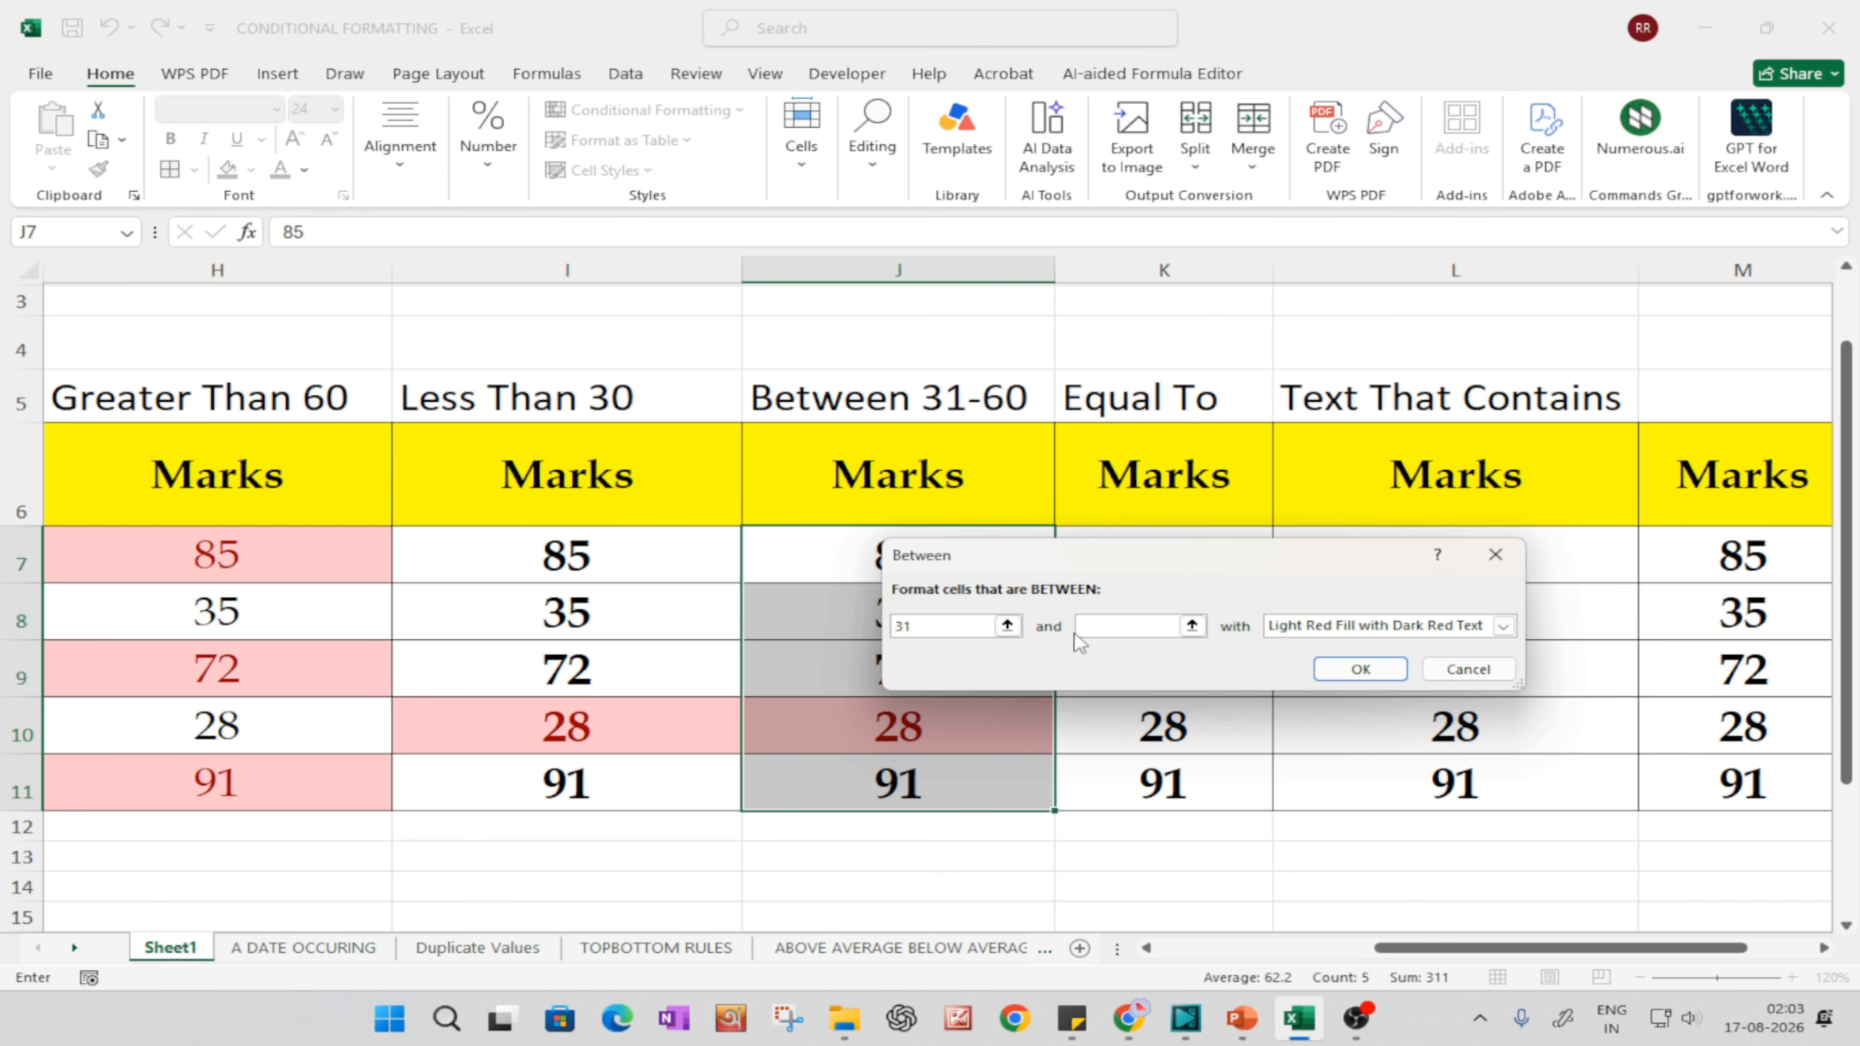
text(60)
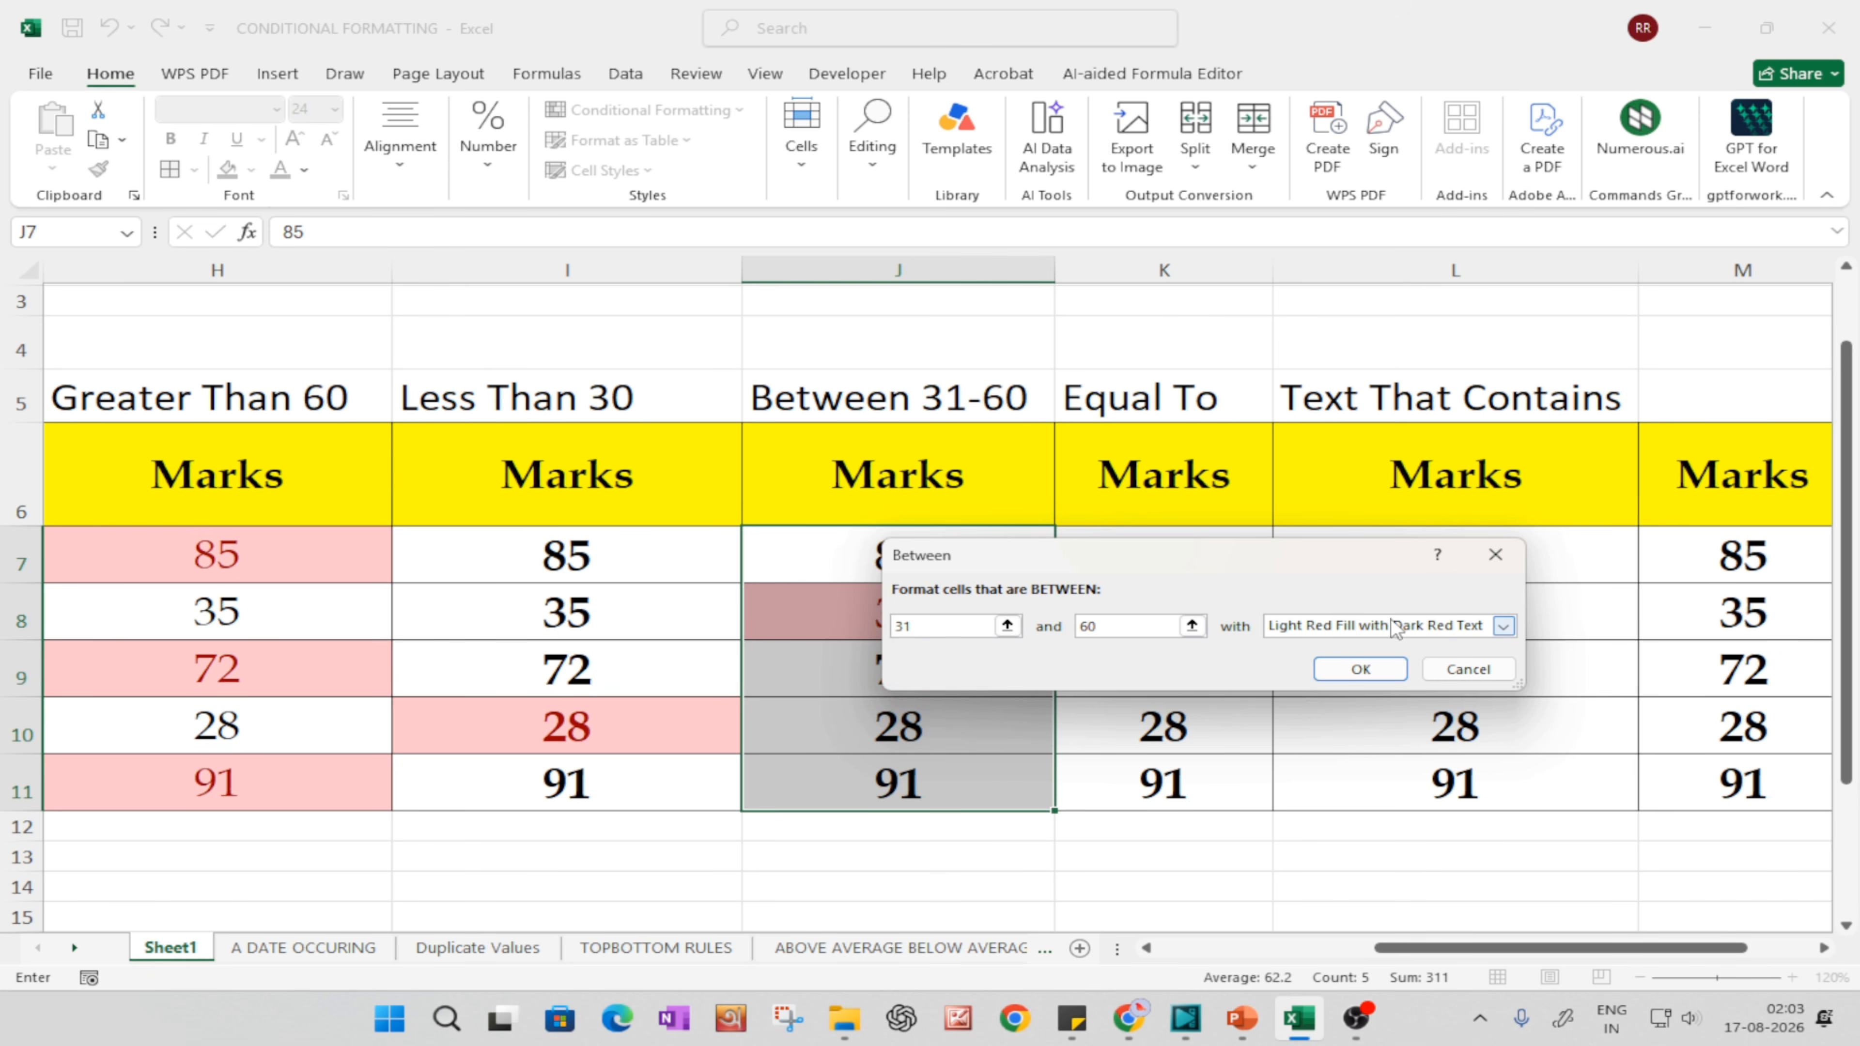
click(1358, 670)
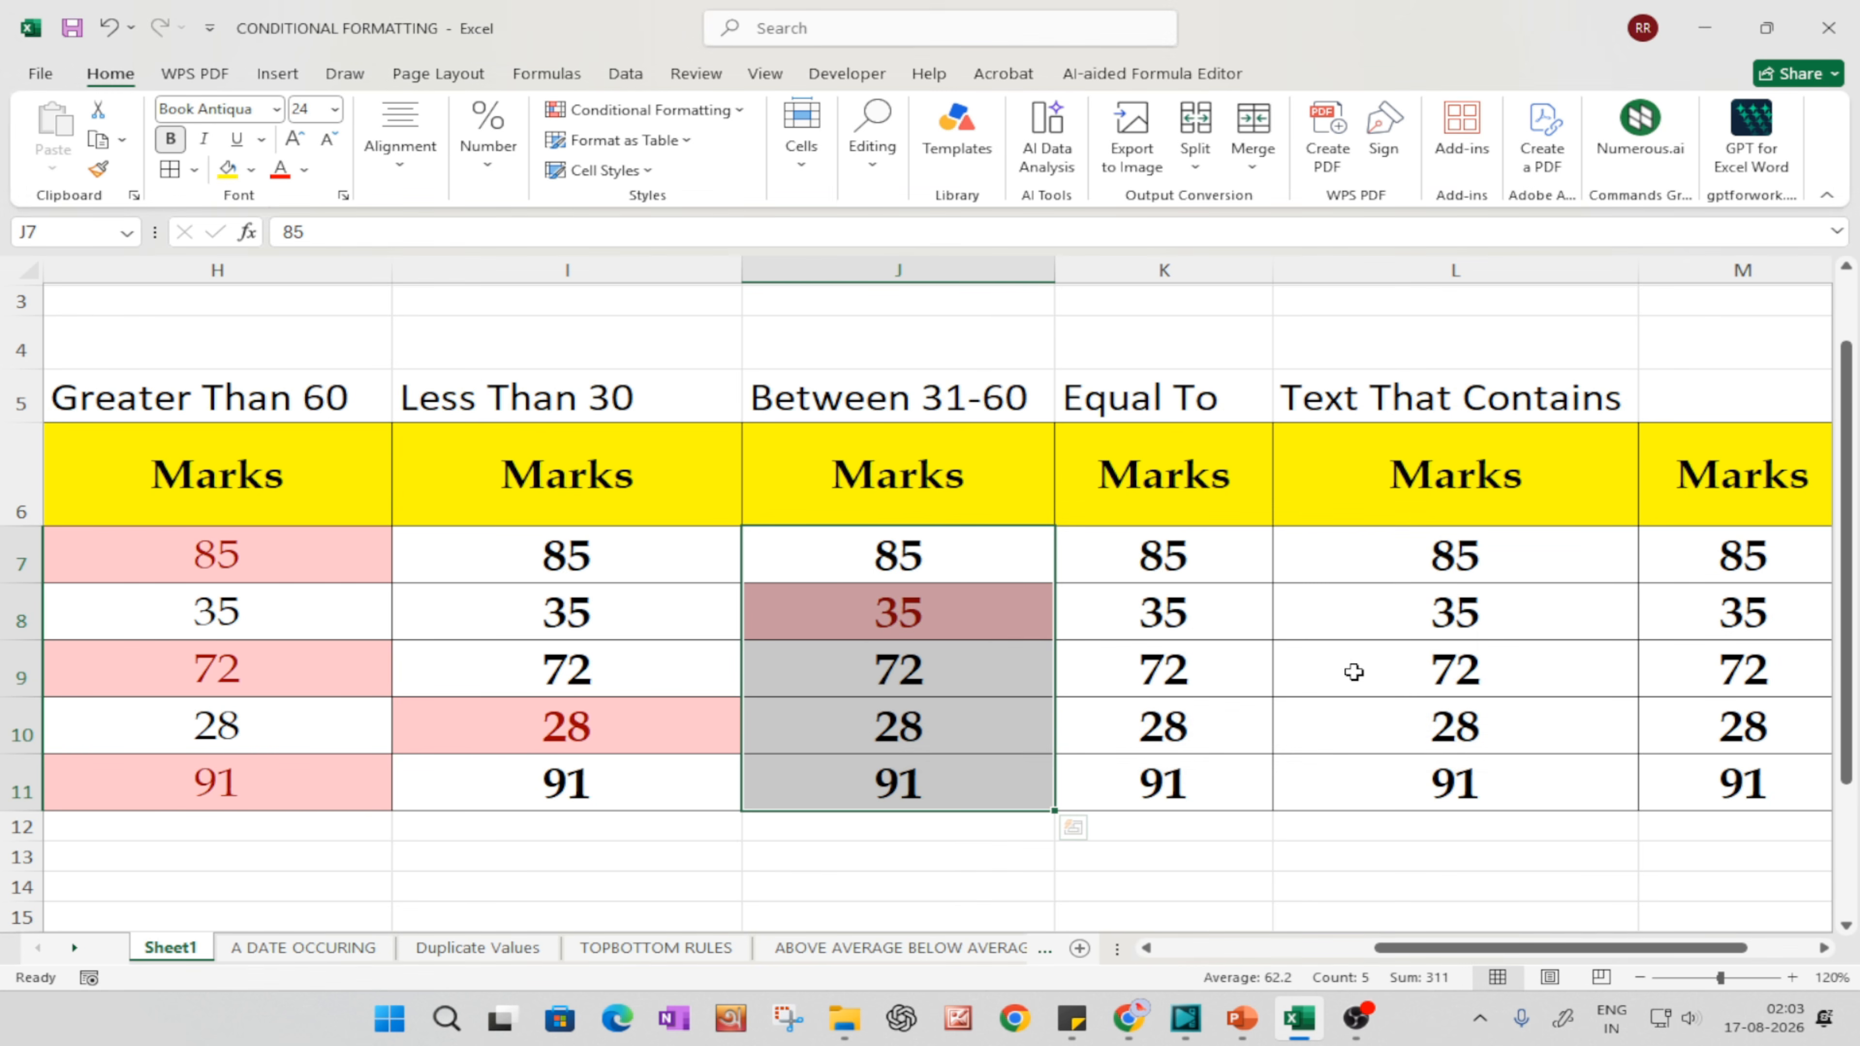
Step: Test the Between rule by changing the marks to 59 in J7 and 35 in J10
click(925, 856)
click(937, 410)
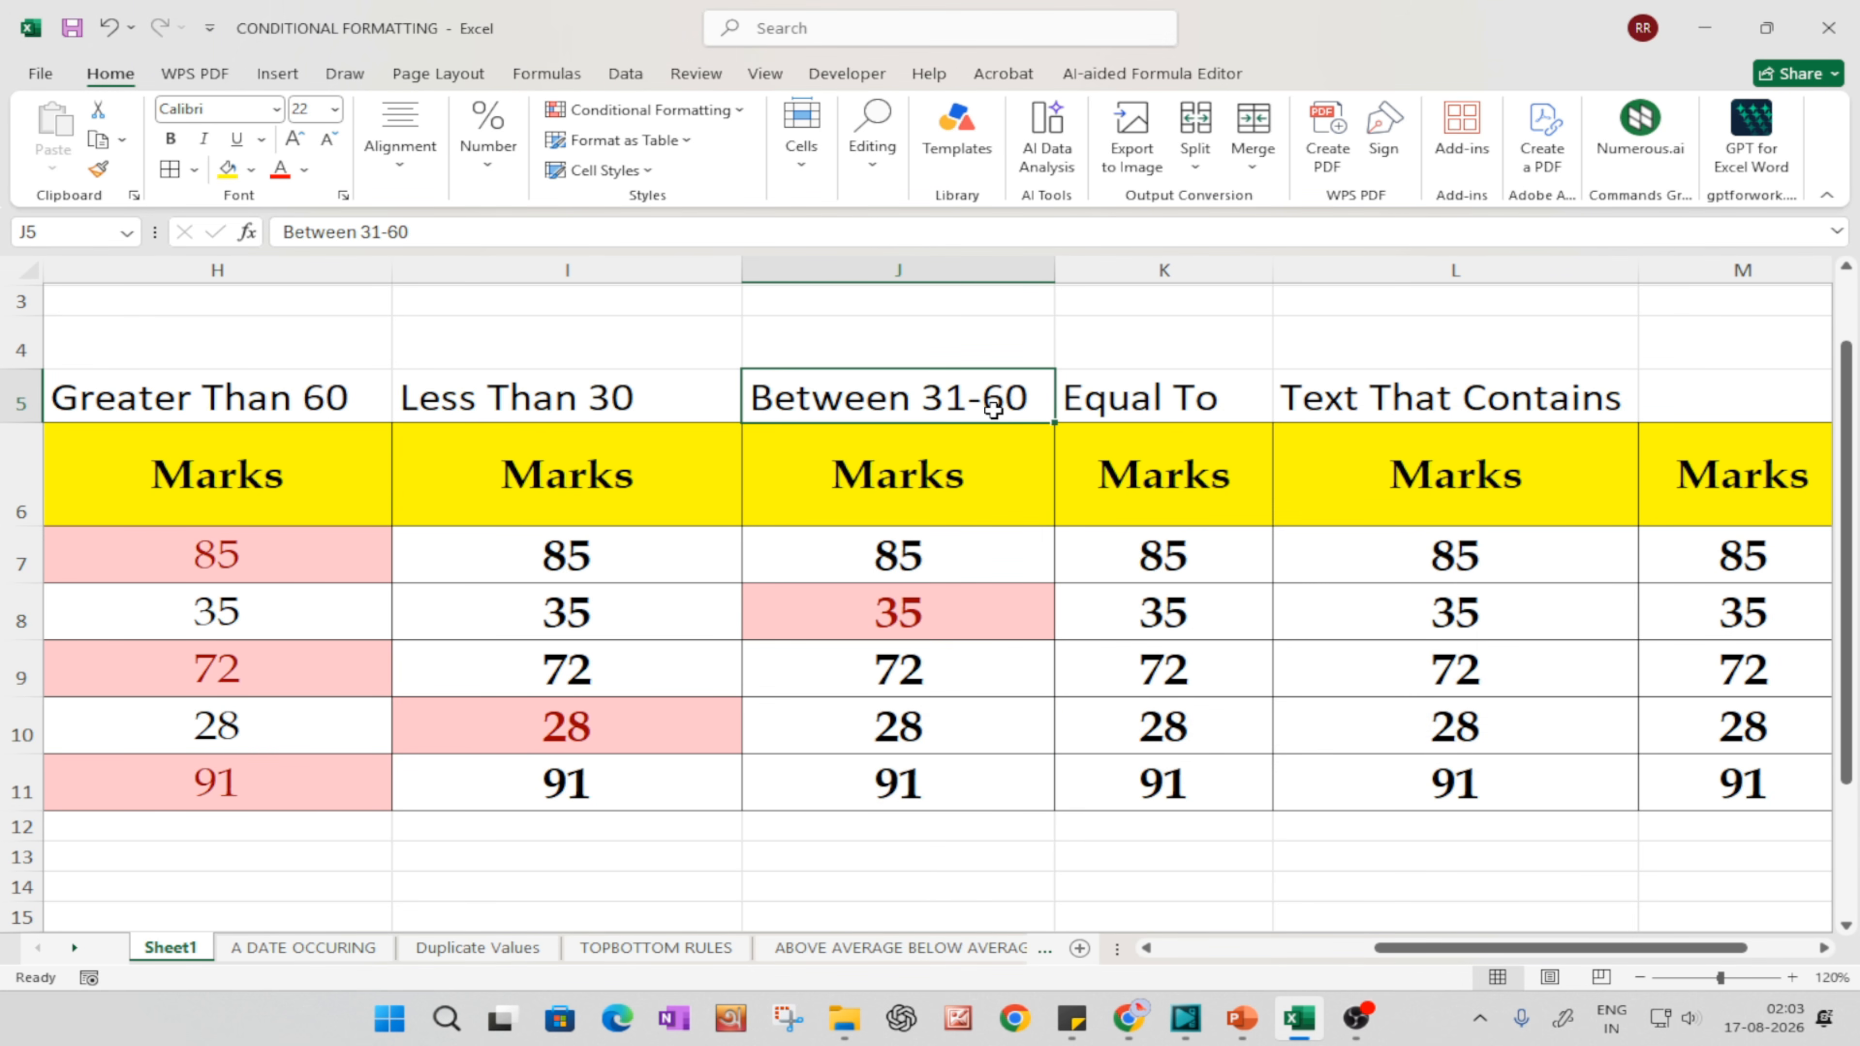
click(959, 565)
click(958, 628)
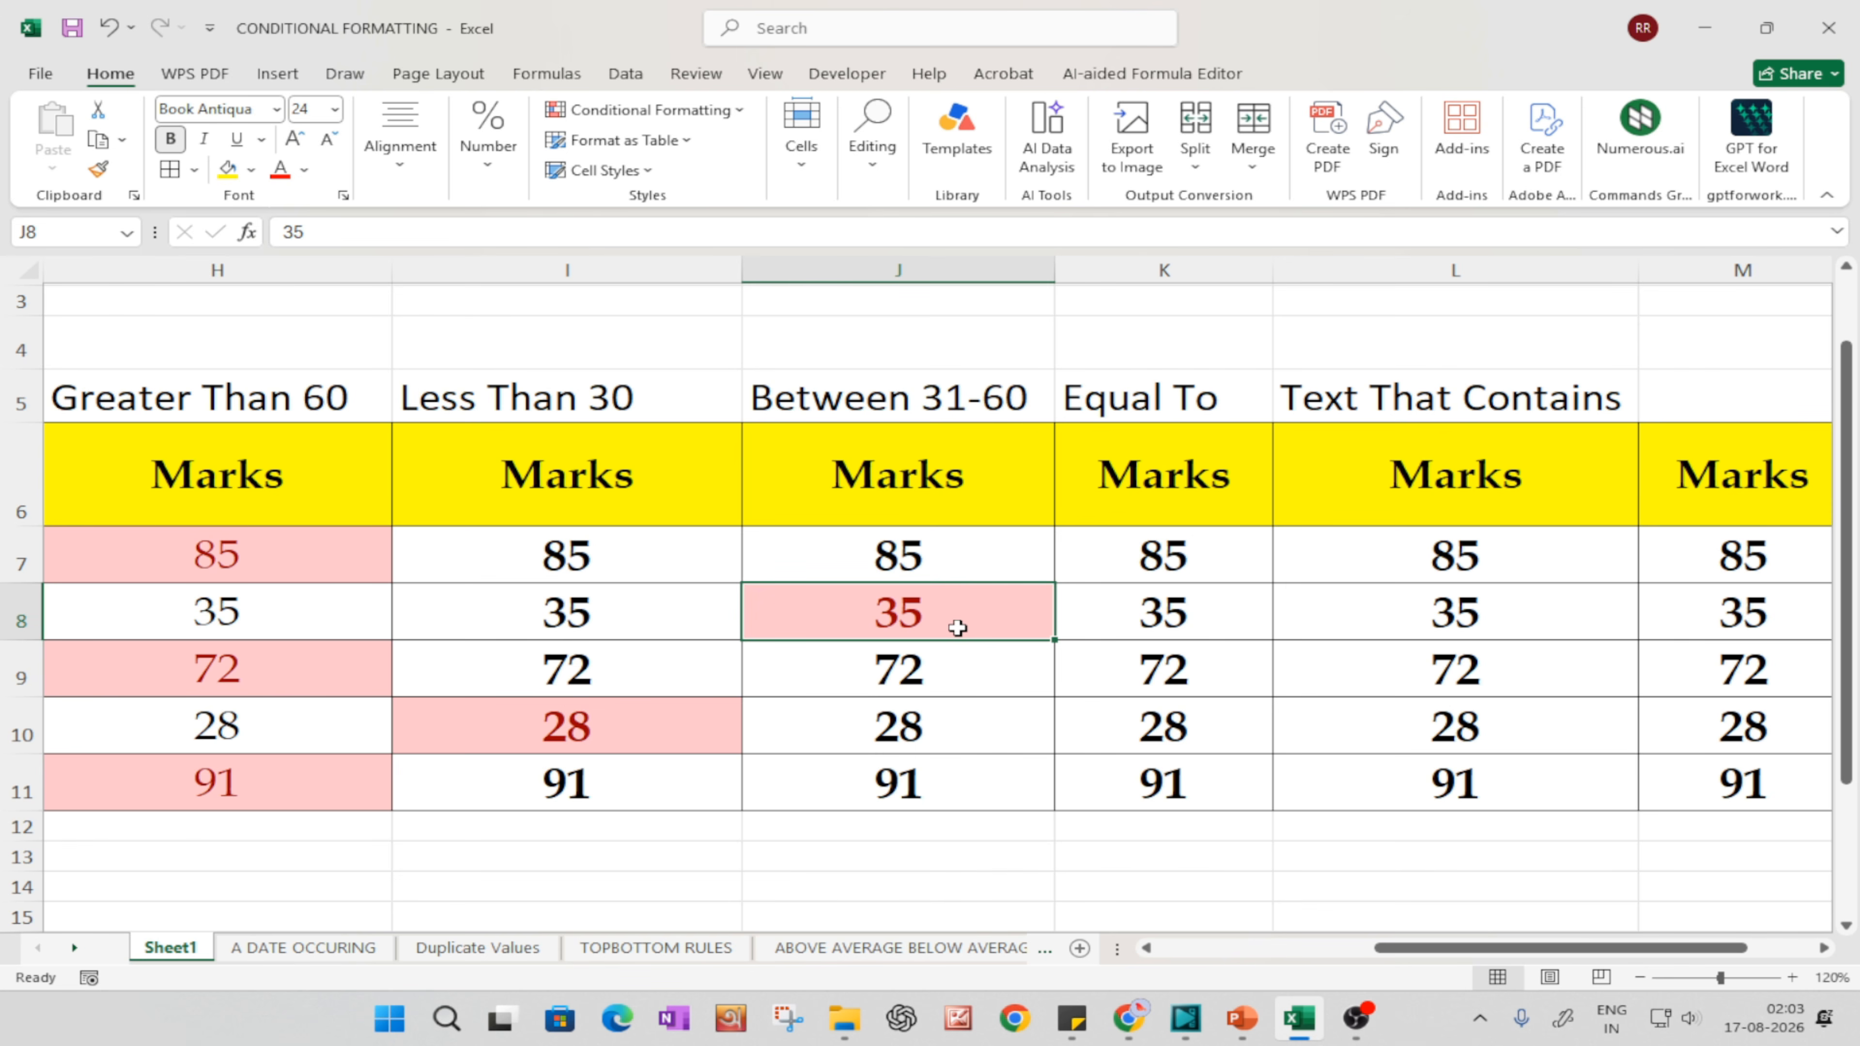
click(892, 548)
text(59)
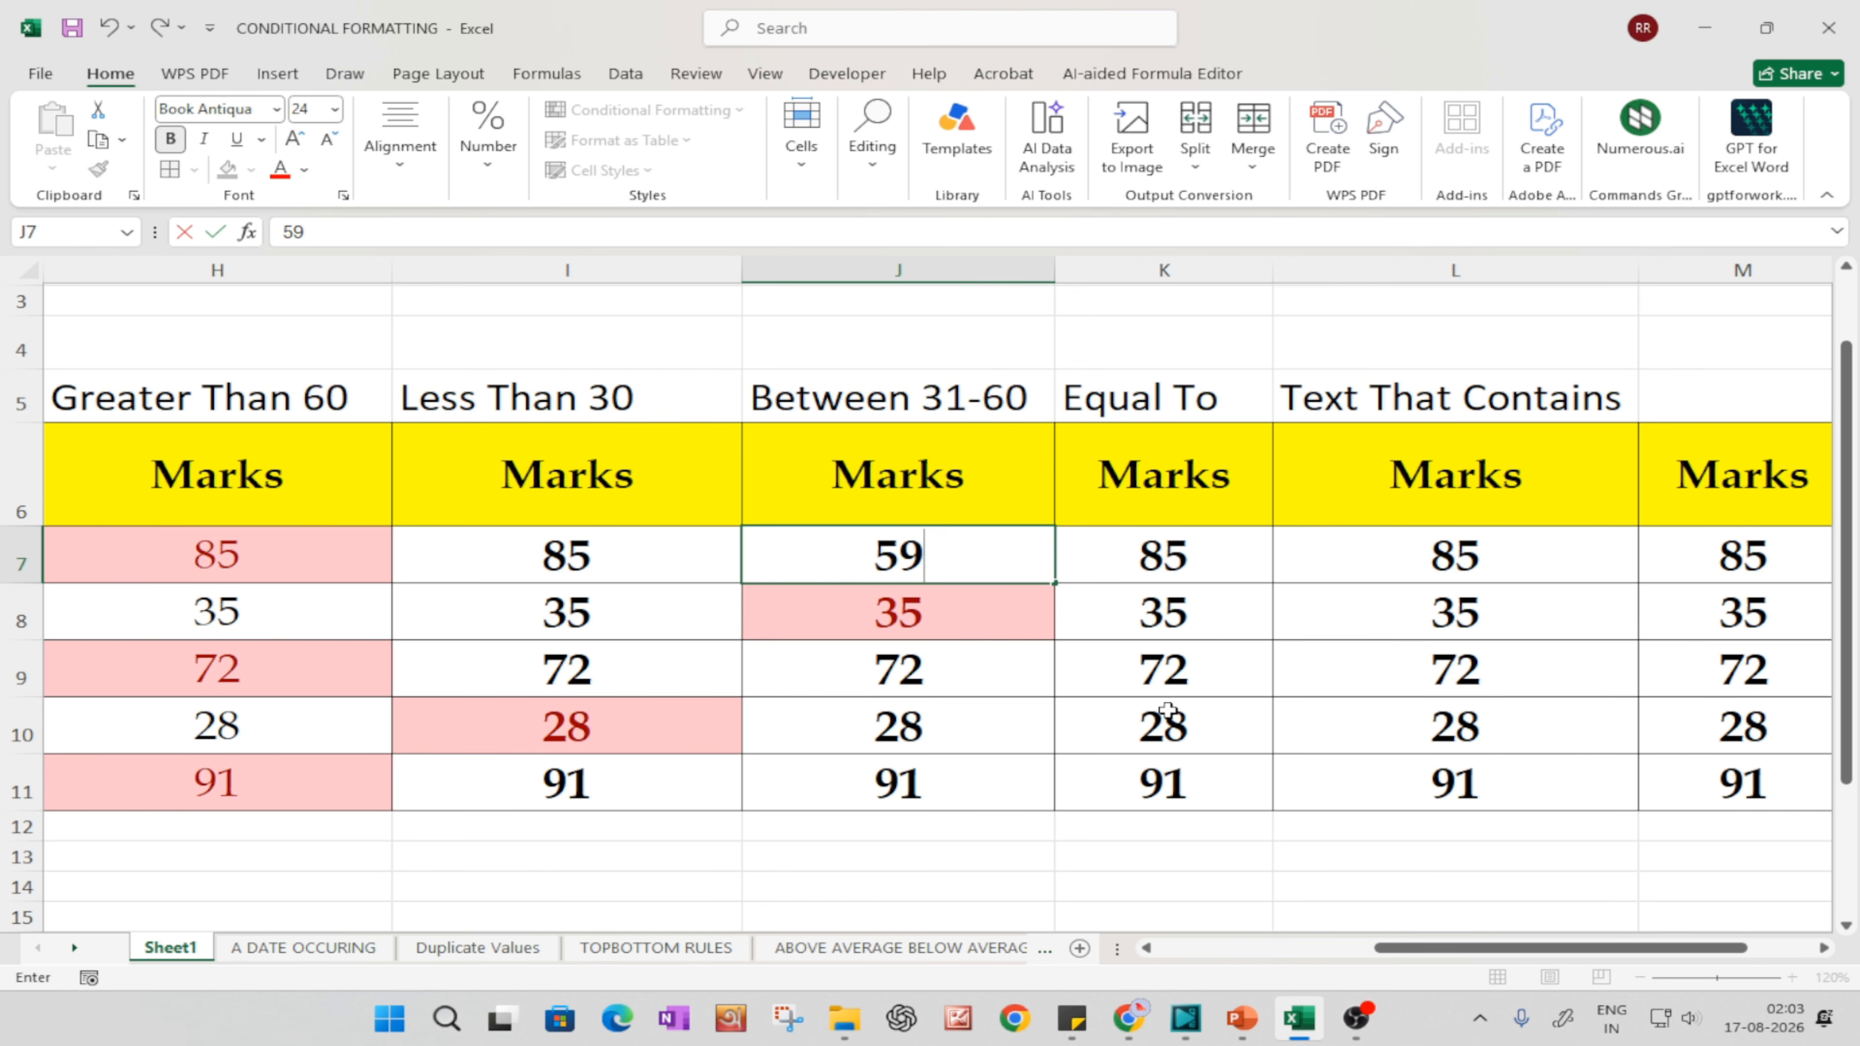
key(Return)
click(947, 550)
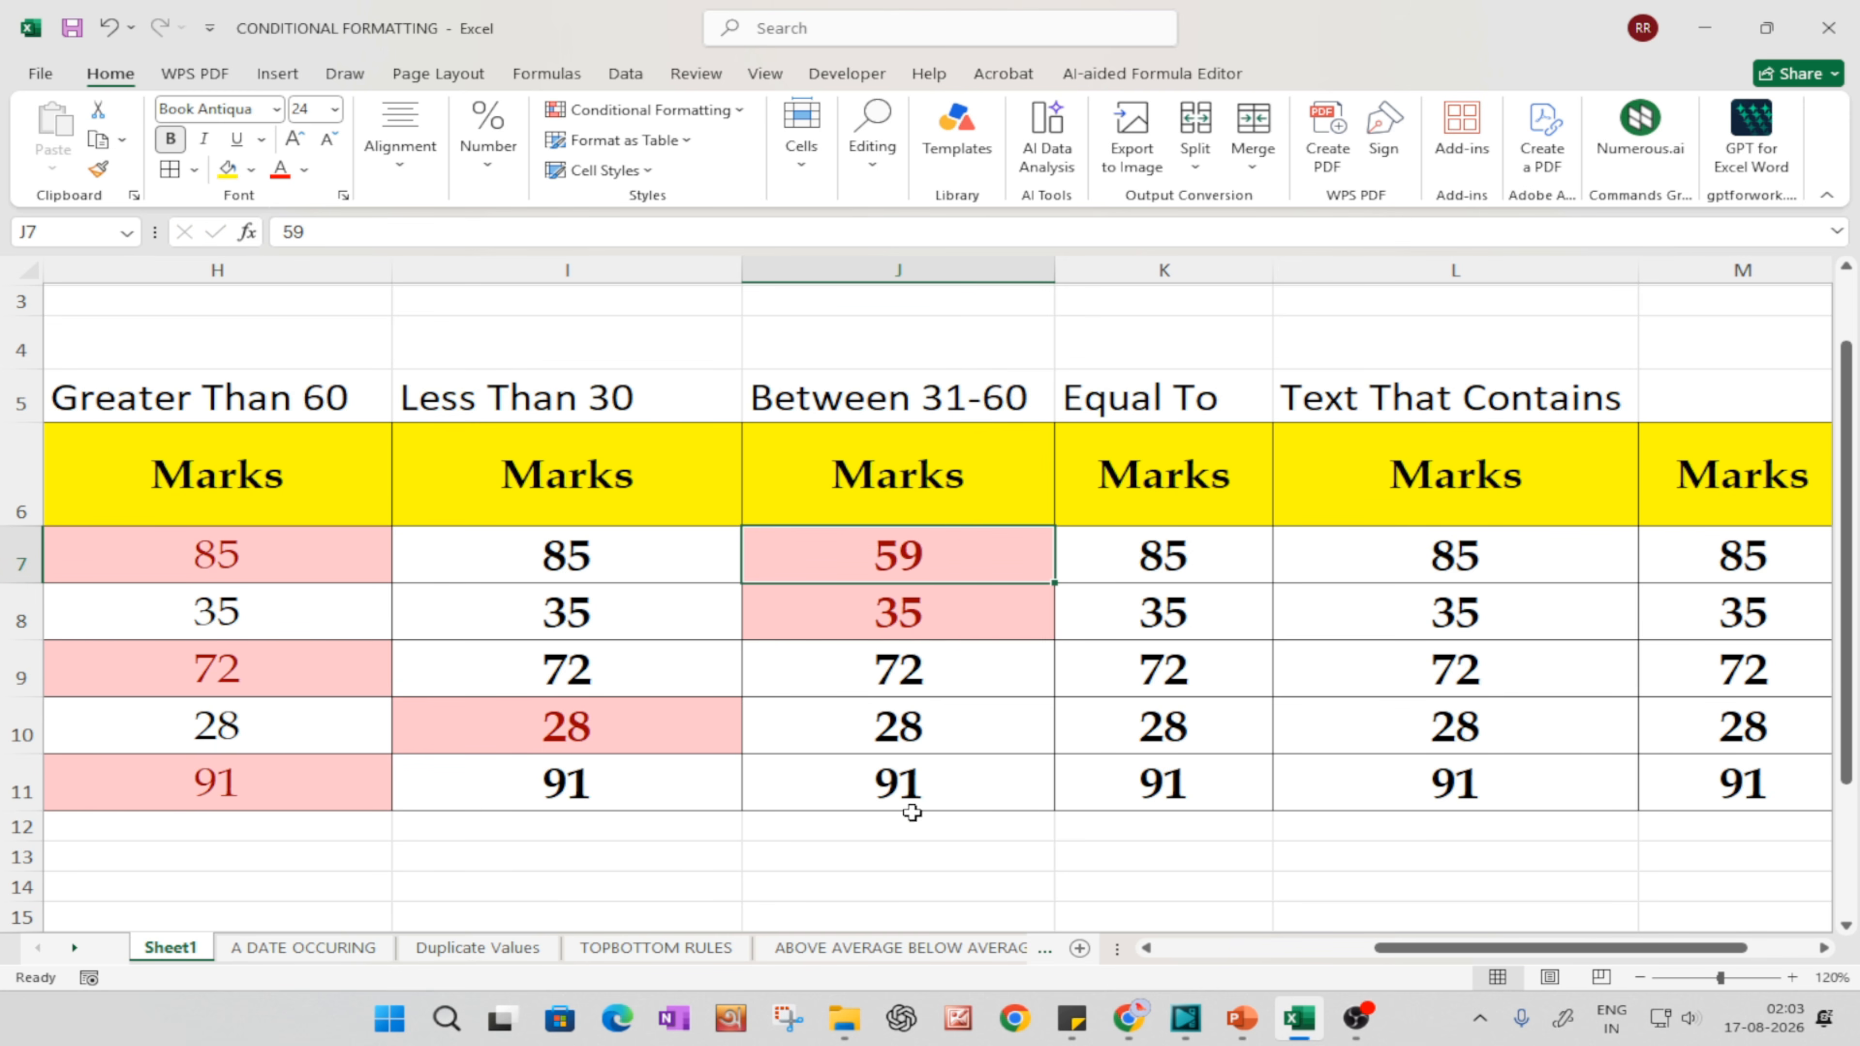
click(891, 736)
text(35)
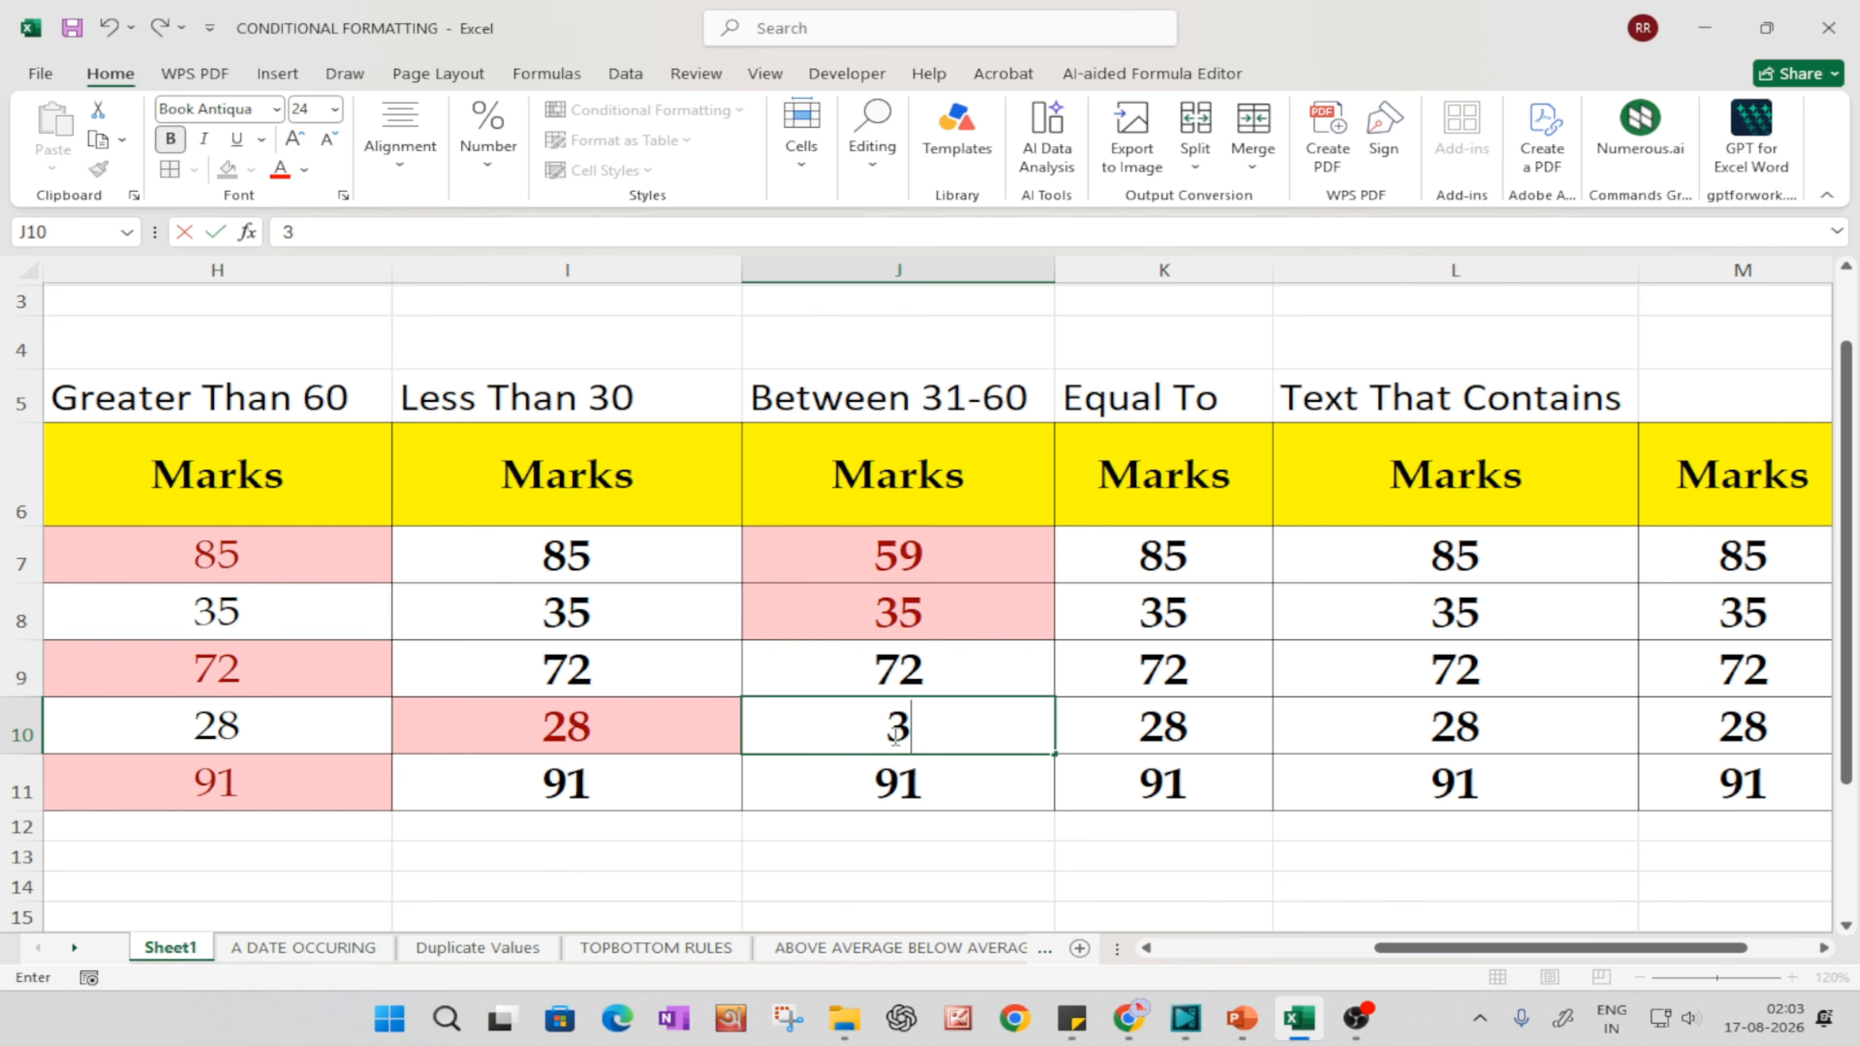
key(Return)
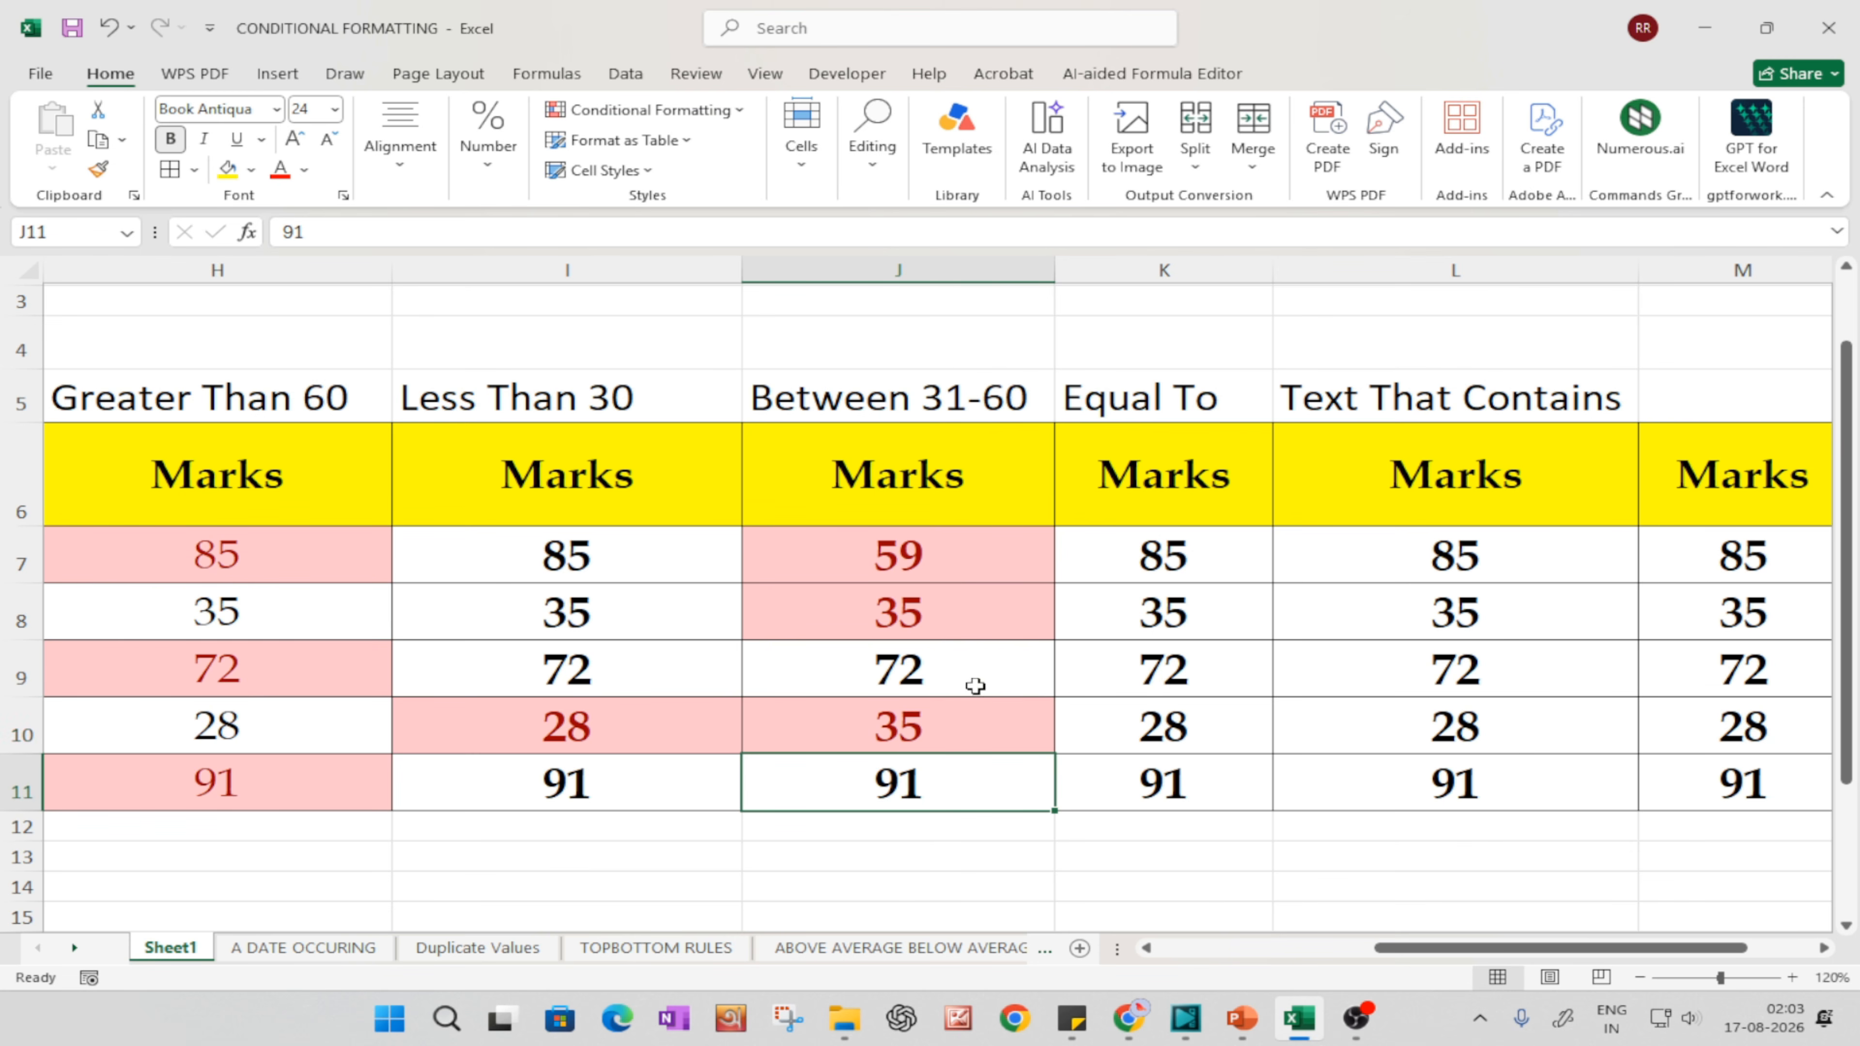
Step: Widen column K and change the heading in K5 to "Equal To 85"
drag(1490, 950, 1555, 951)
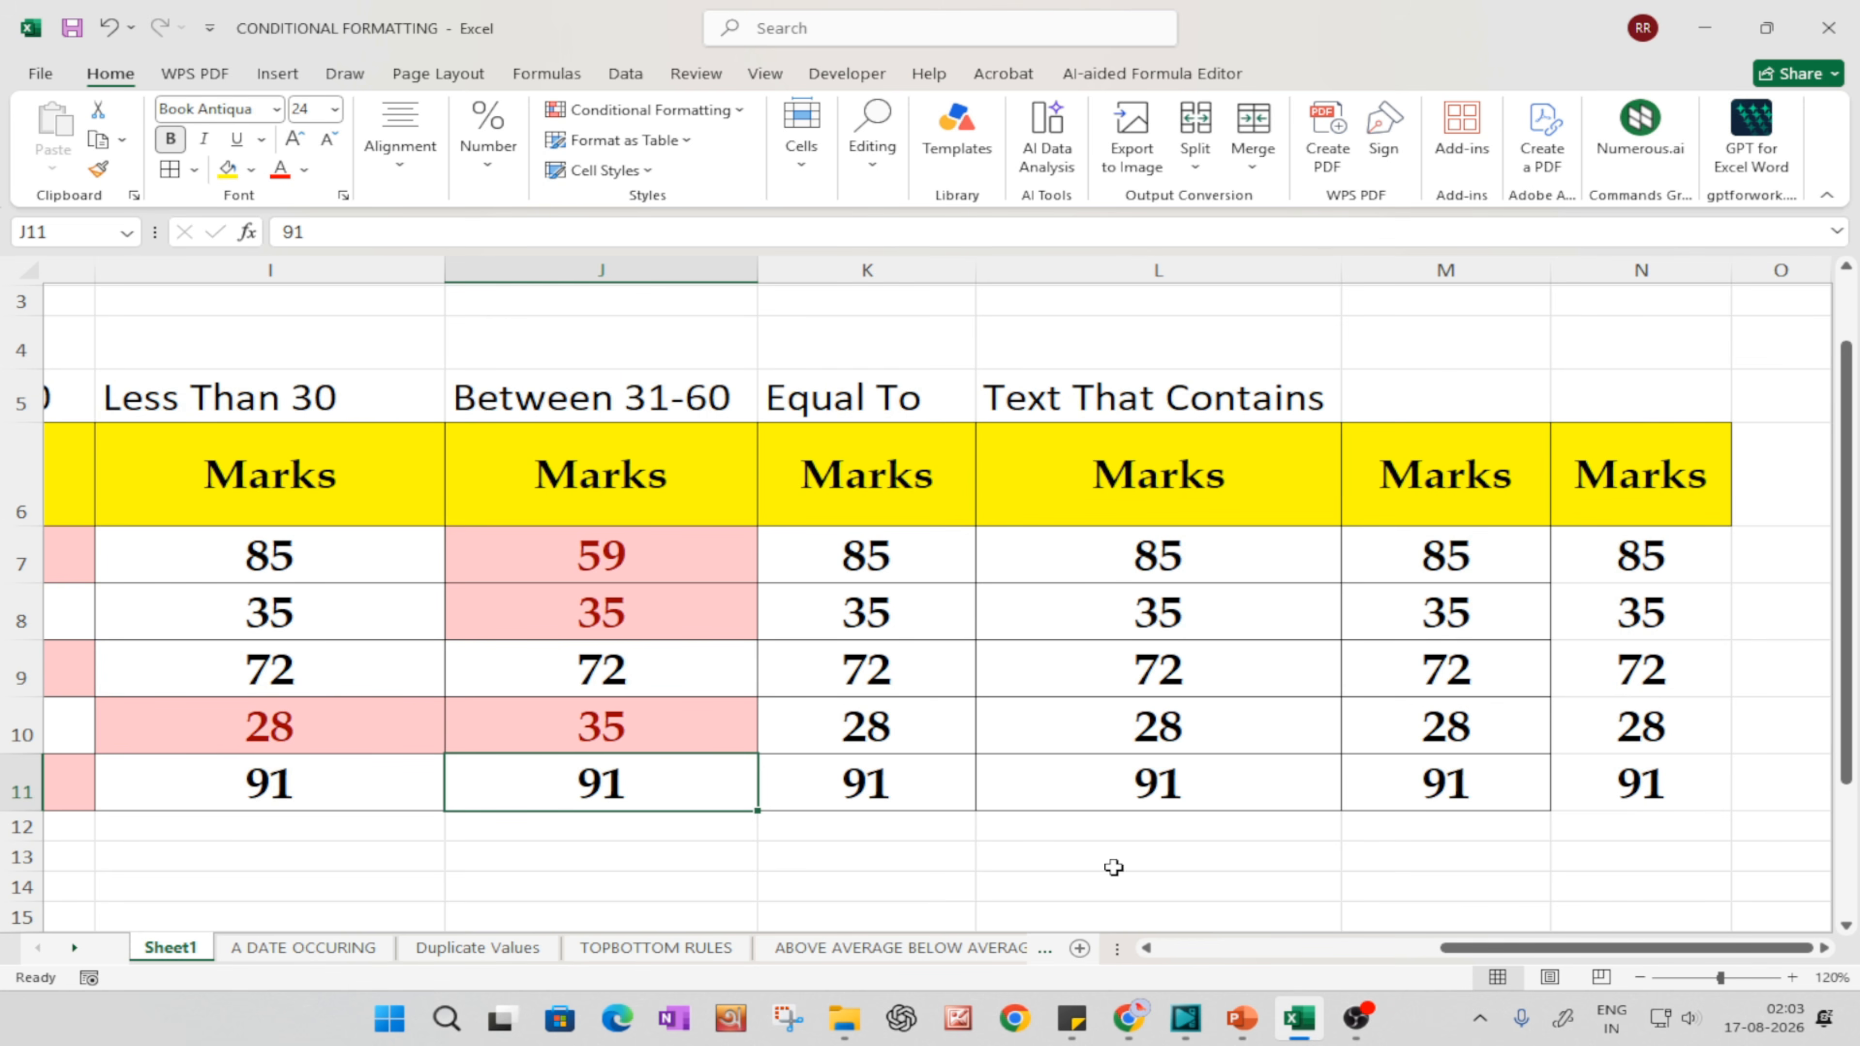
double_click(975, 282)
double_click(941, 396)
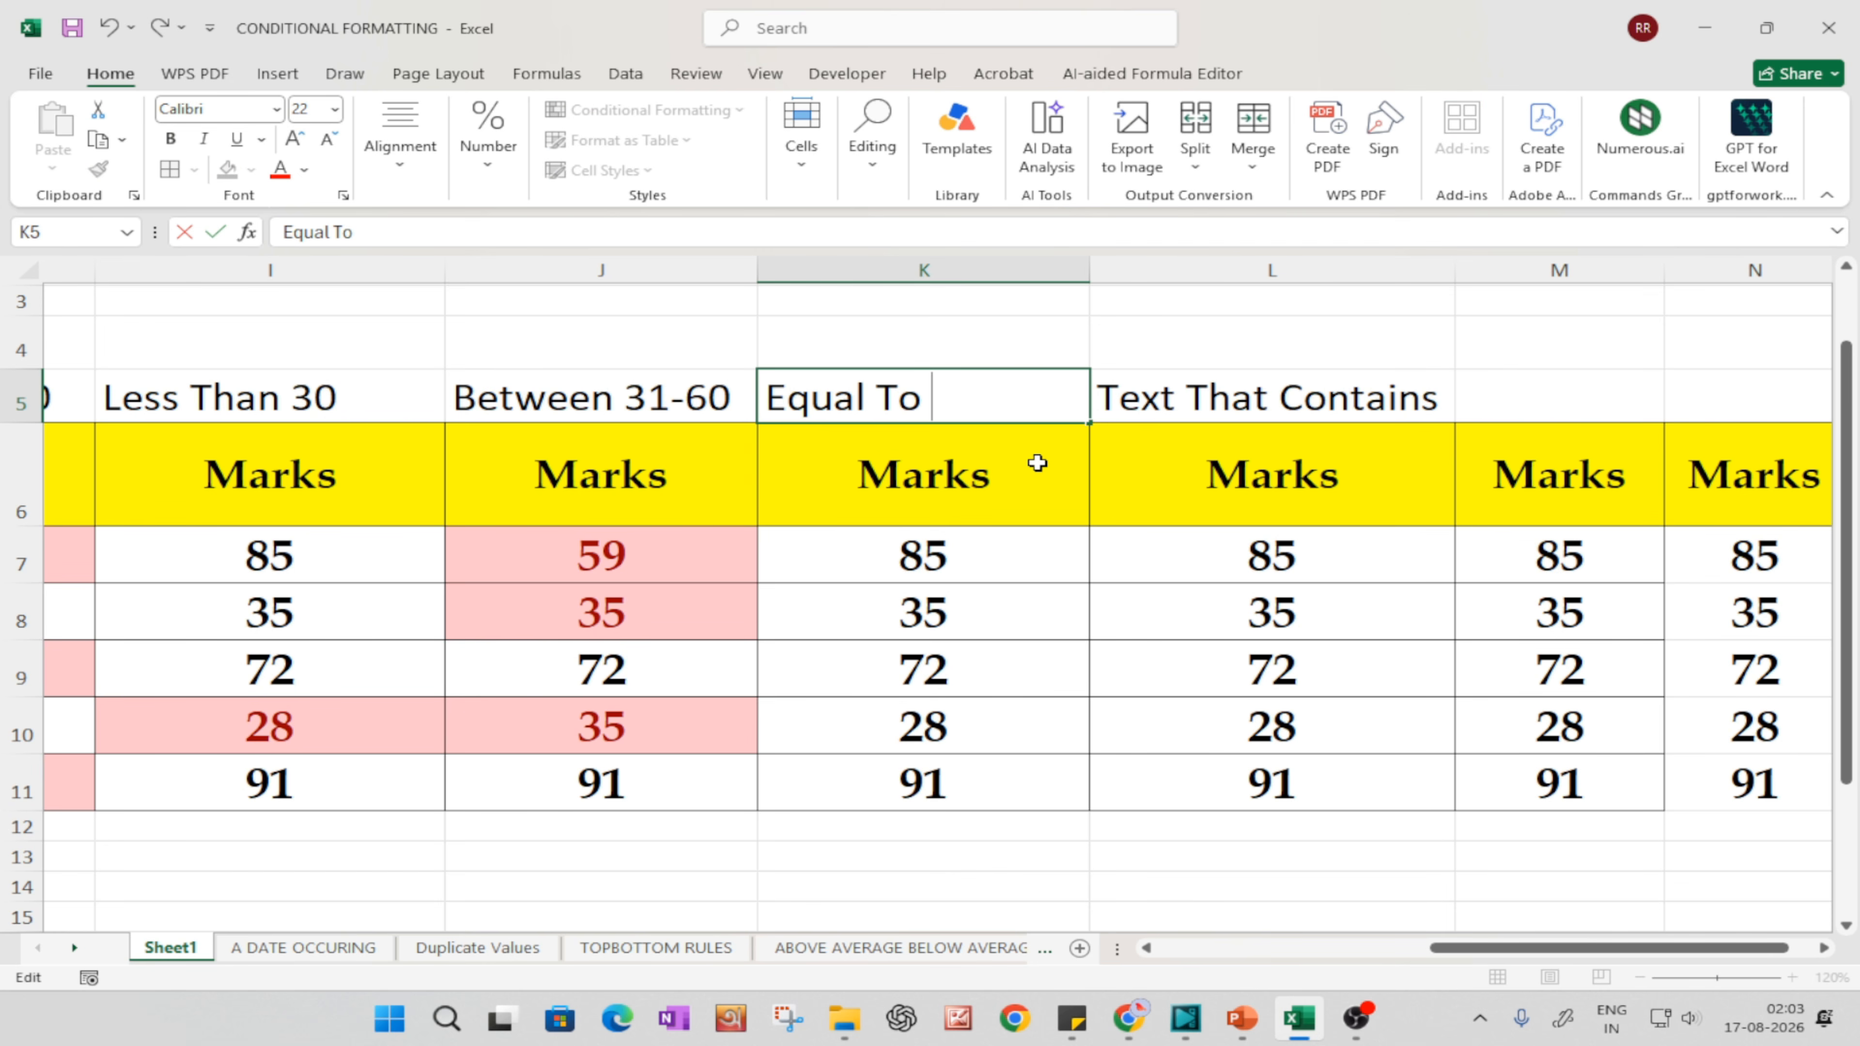
text(85)
click(995, 635)
Step: Apply an Equal To 85 highlight rule with Light Red Fill with Dark Red Text to K7:K11
drag(942, 562, 919, 795)
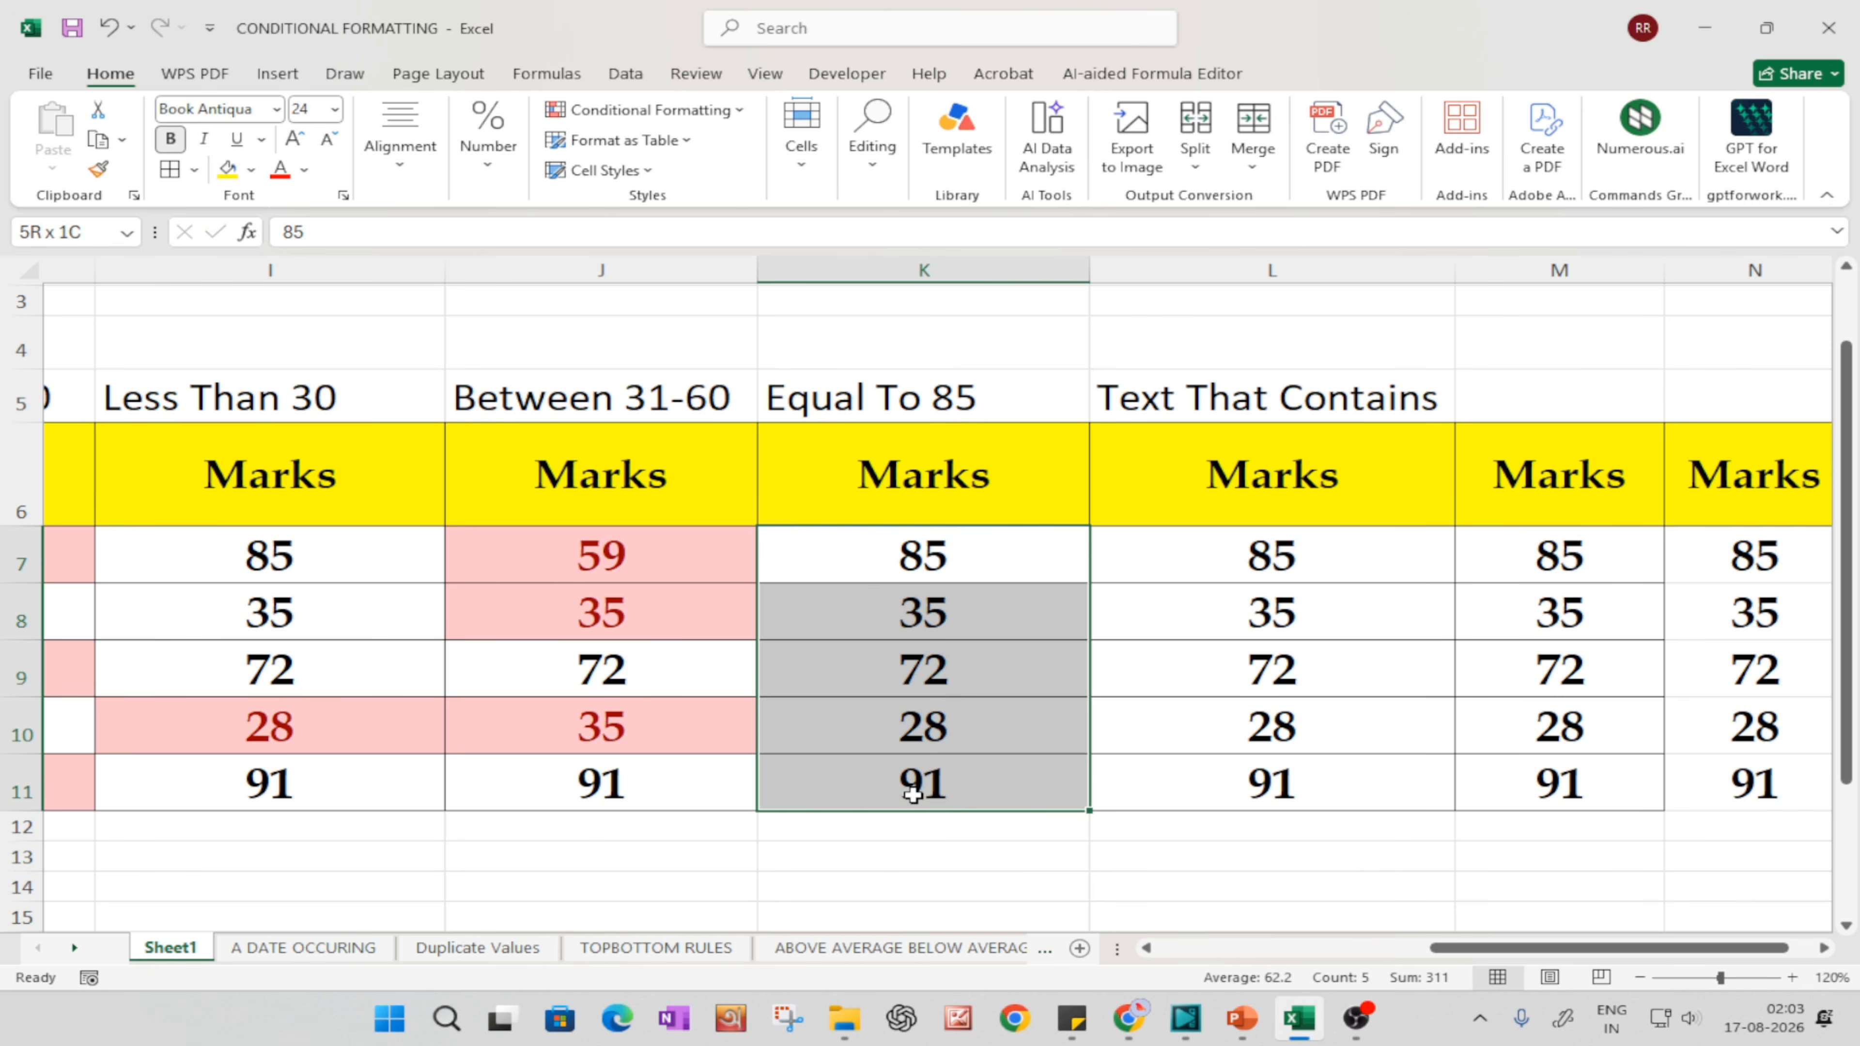
click(652, 109)
mouse_move(684, 158)
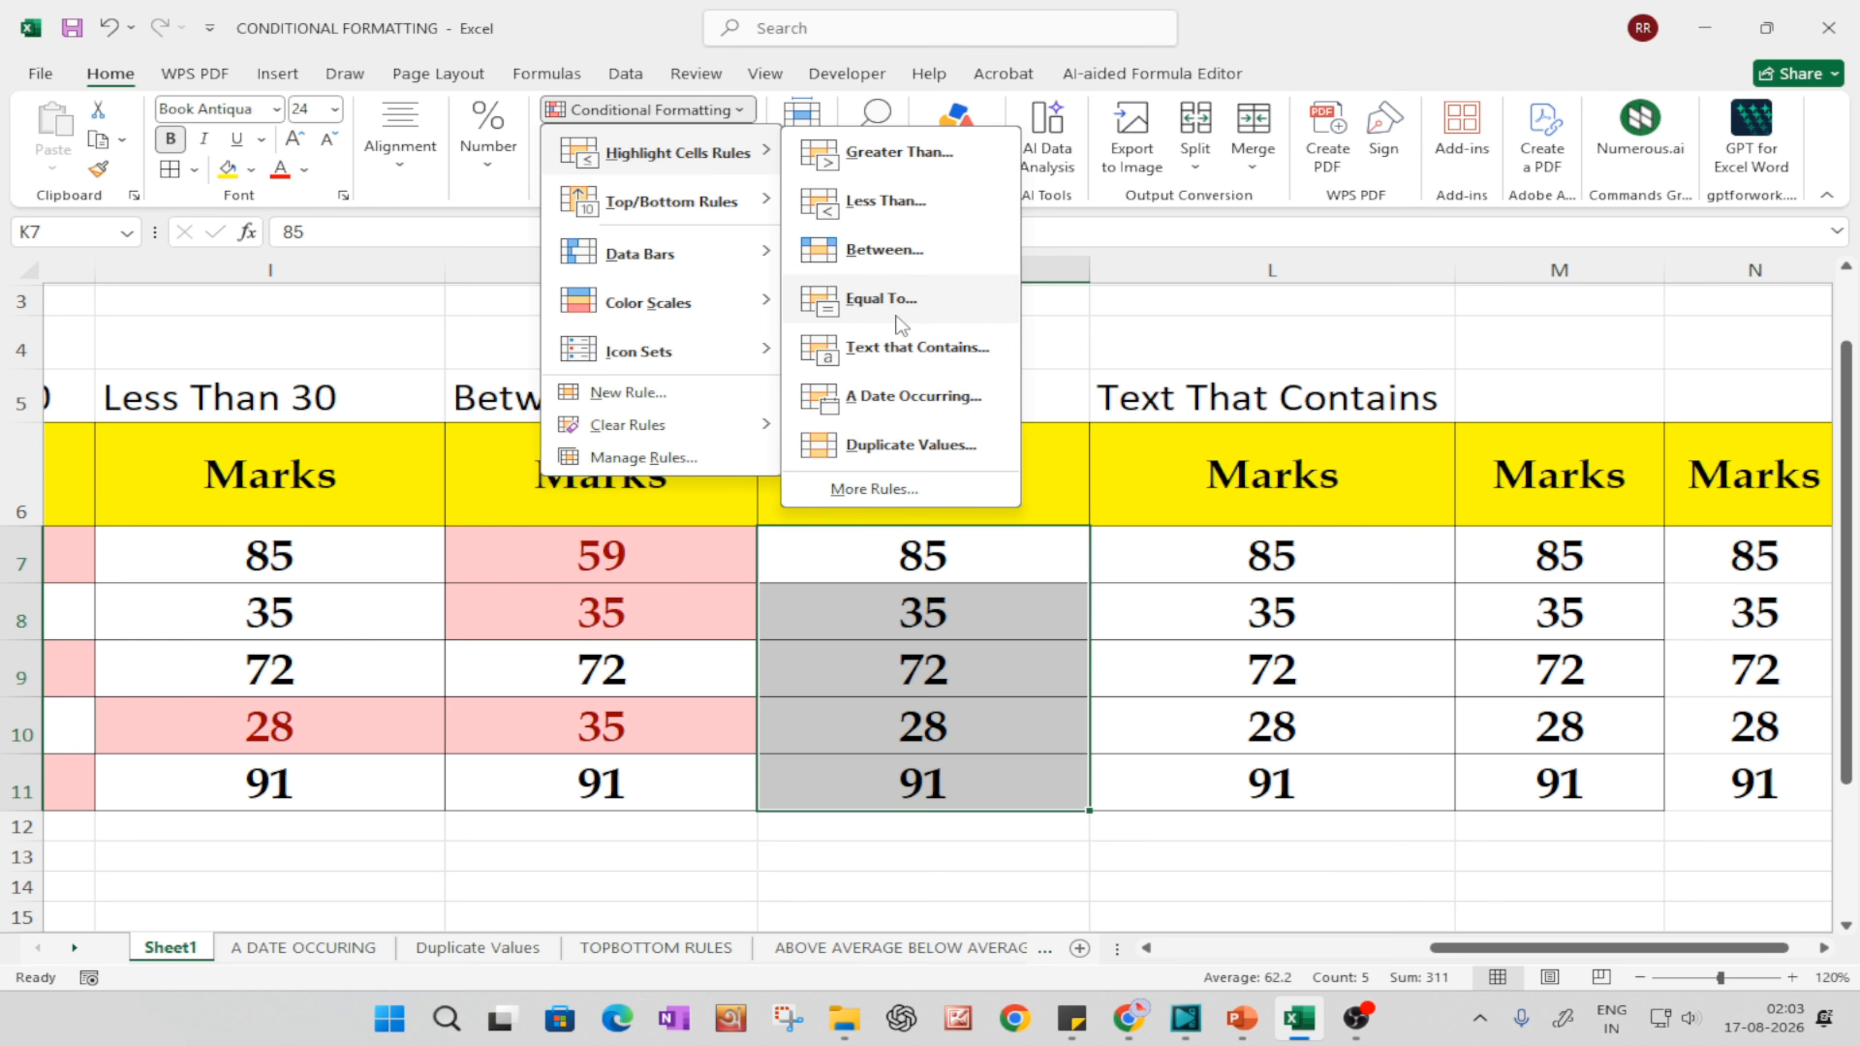
click(882, 300)
click(1007, 621)
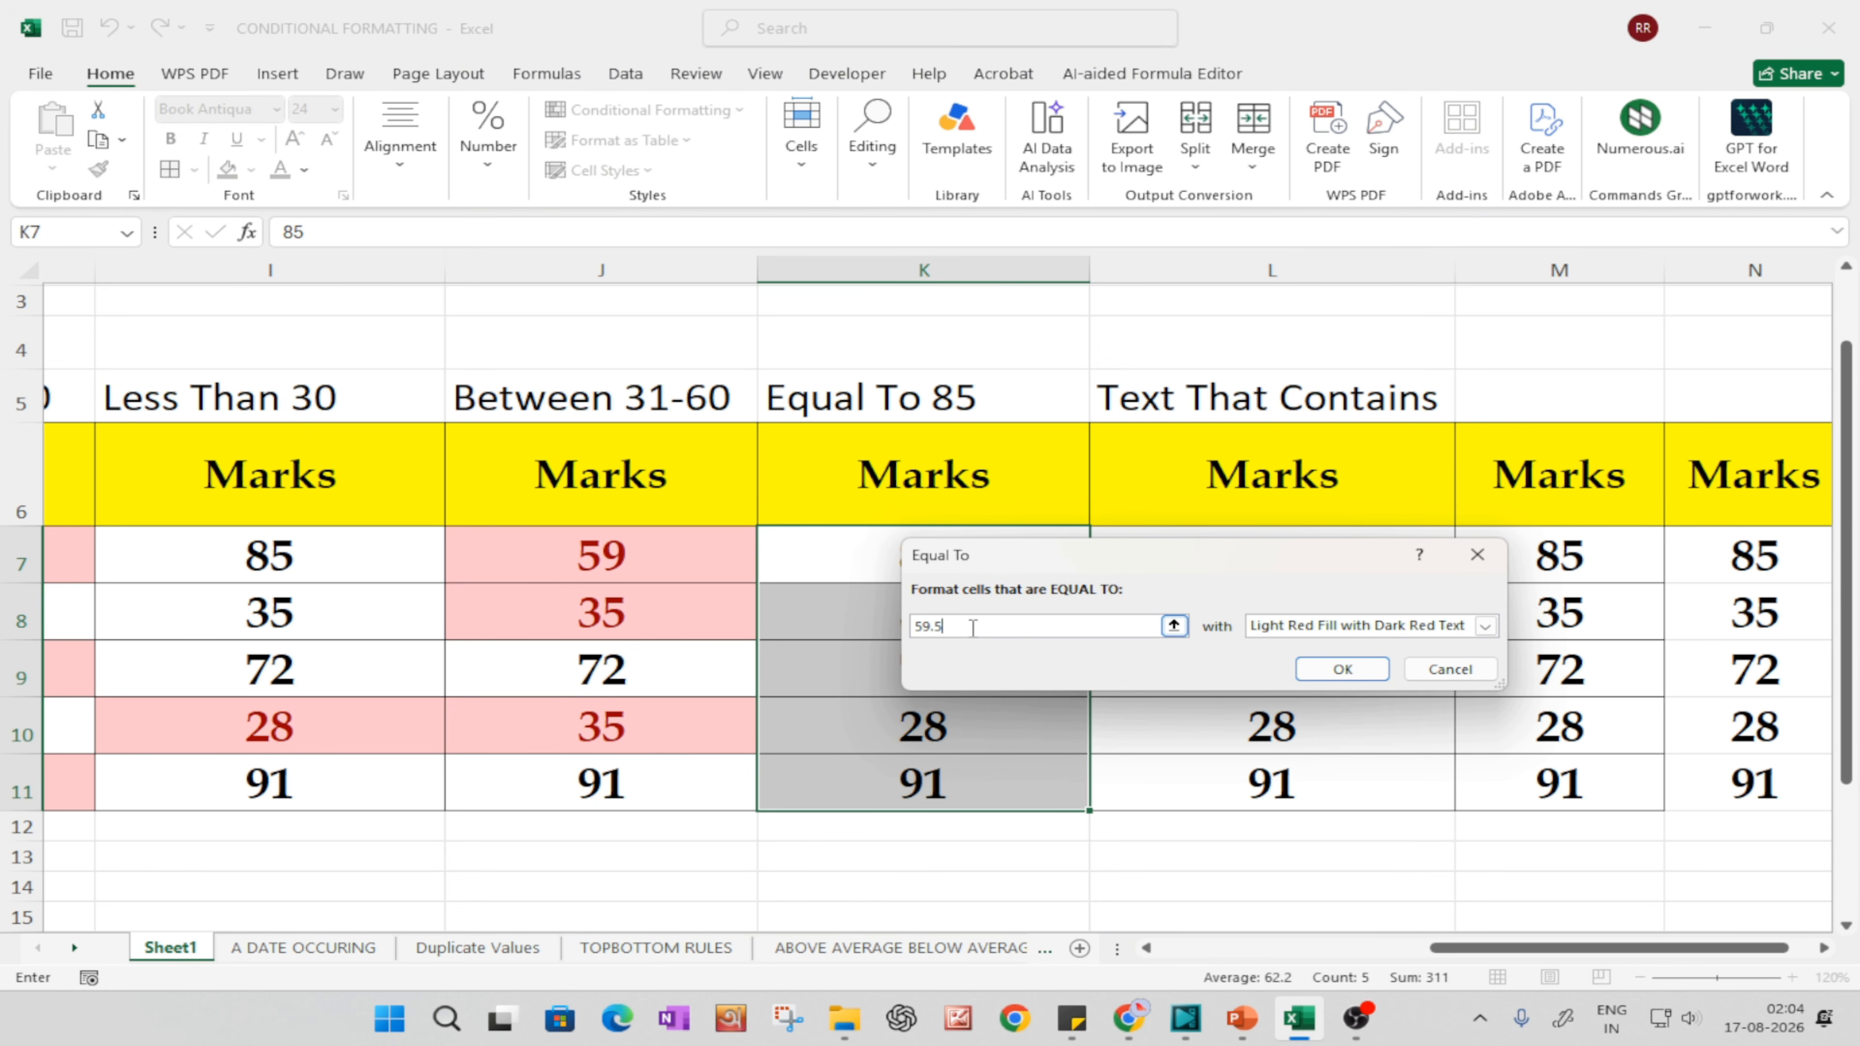
key(BackSpace)
text(85)
click(1342, 669)
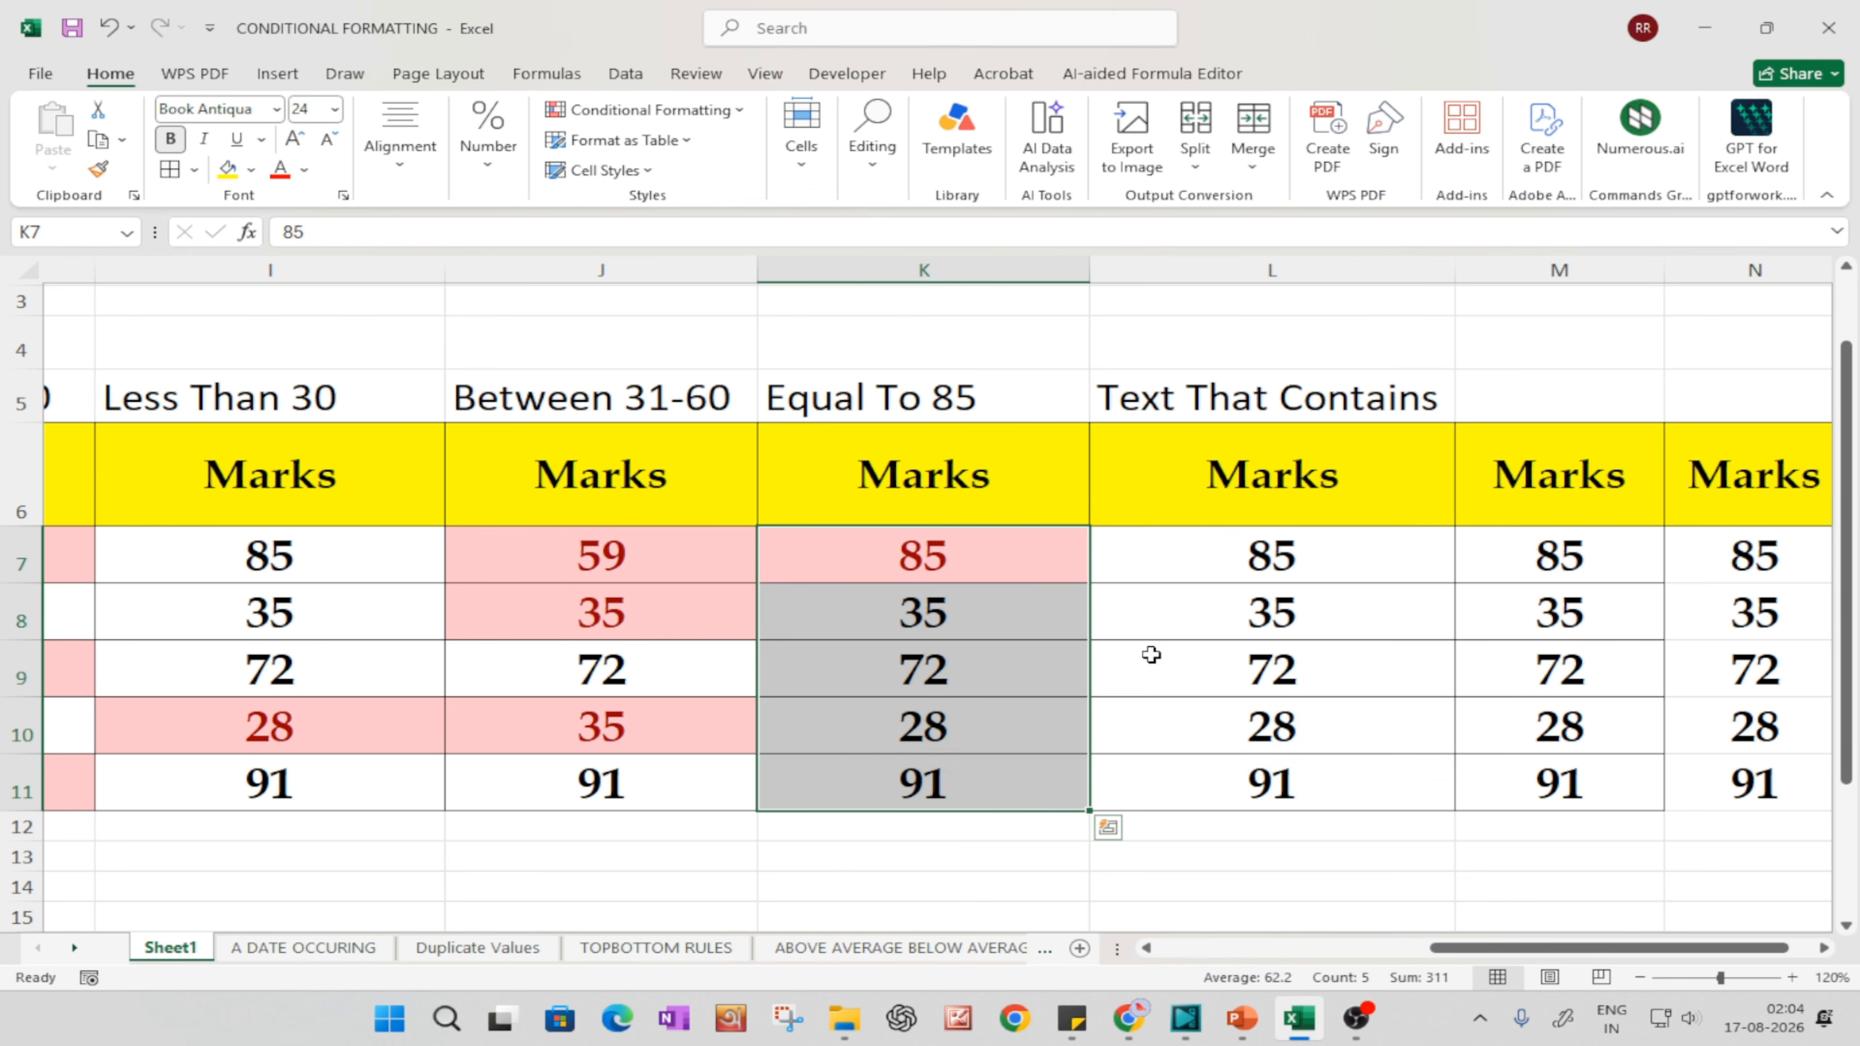
Step: Try the mark 86 in K7 to test the Equal To rule
click(952, 593)
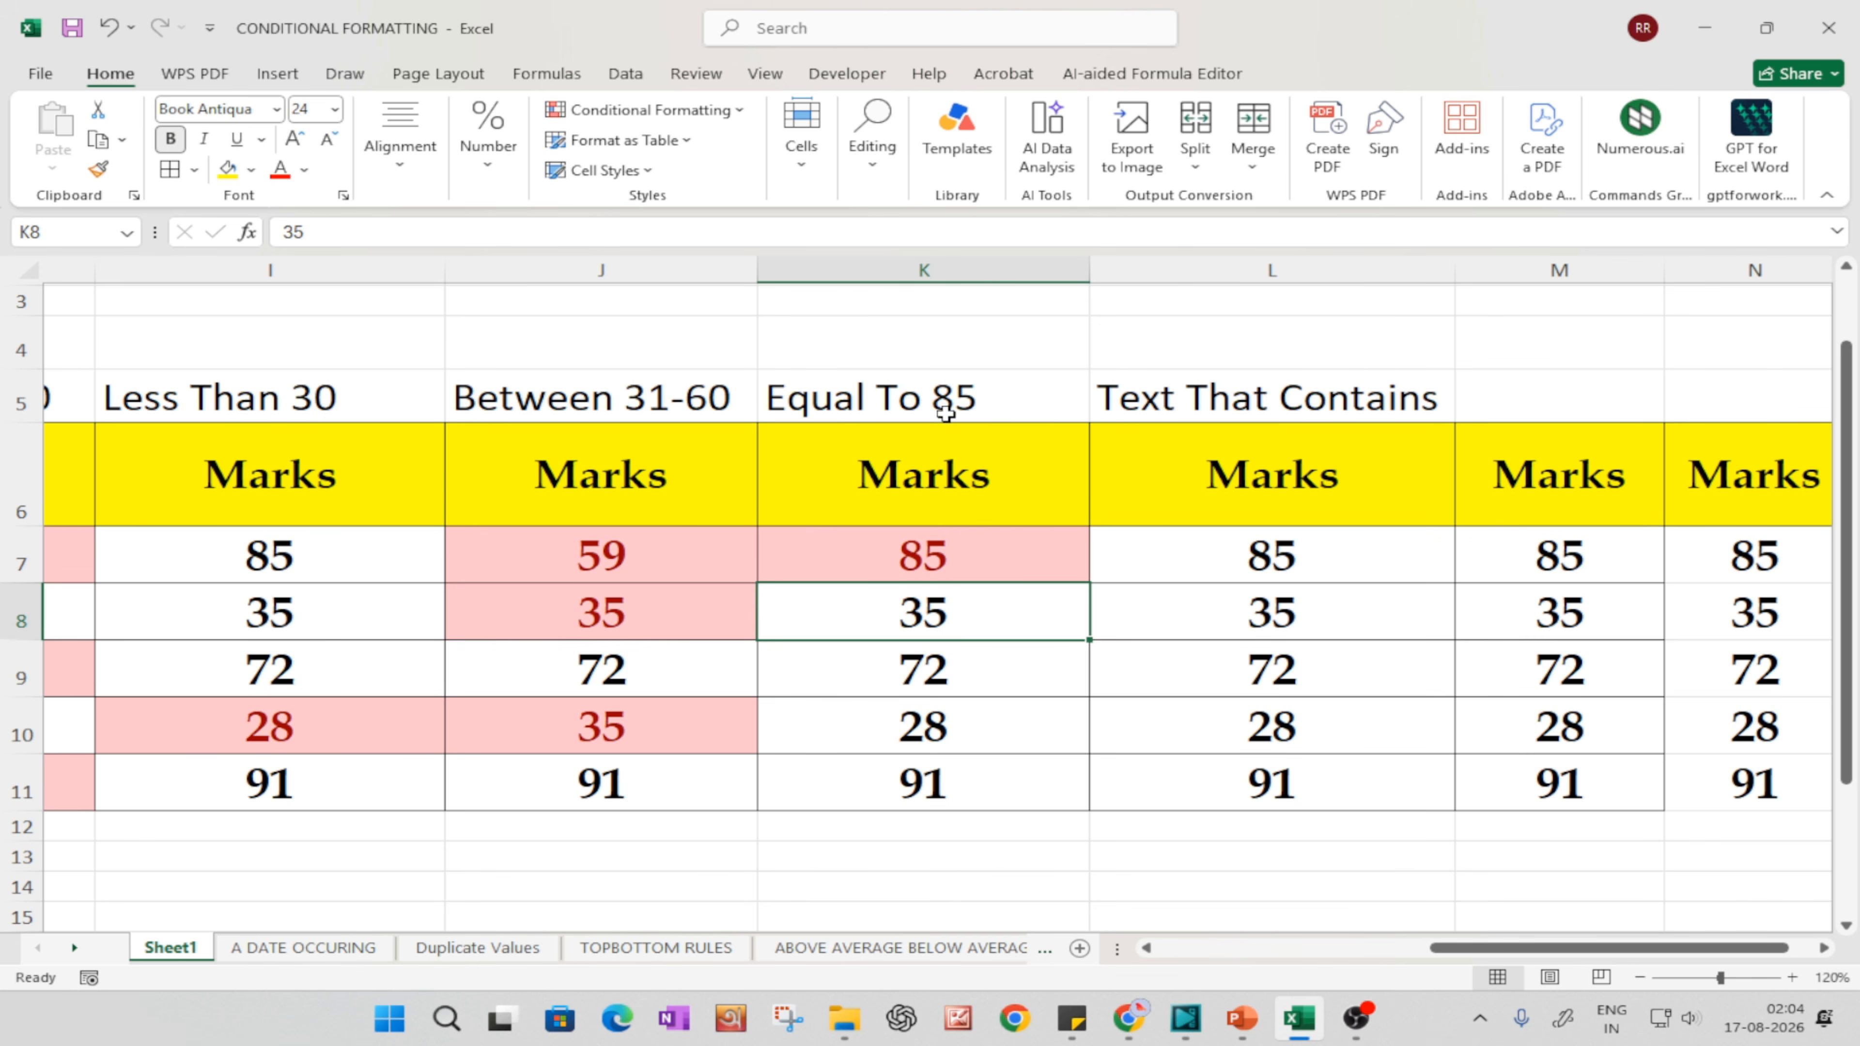
drag(938, 642, 962, 582)
key(Escape)
click(963, 567)
text(86)
key(Return)
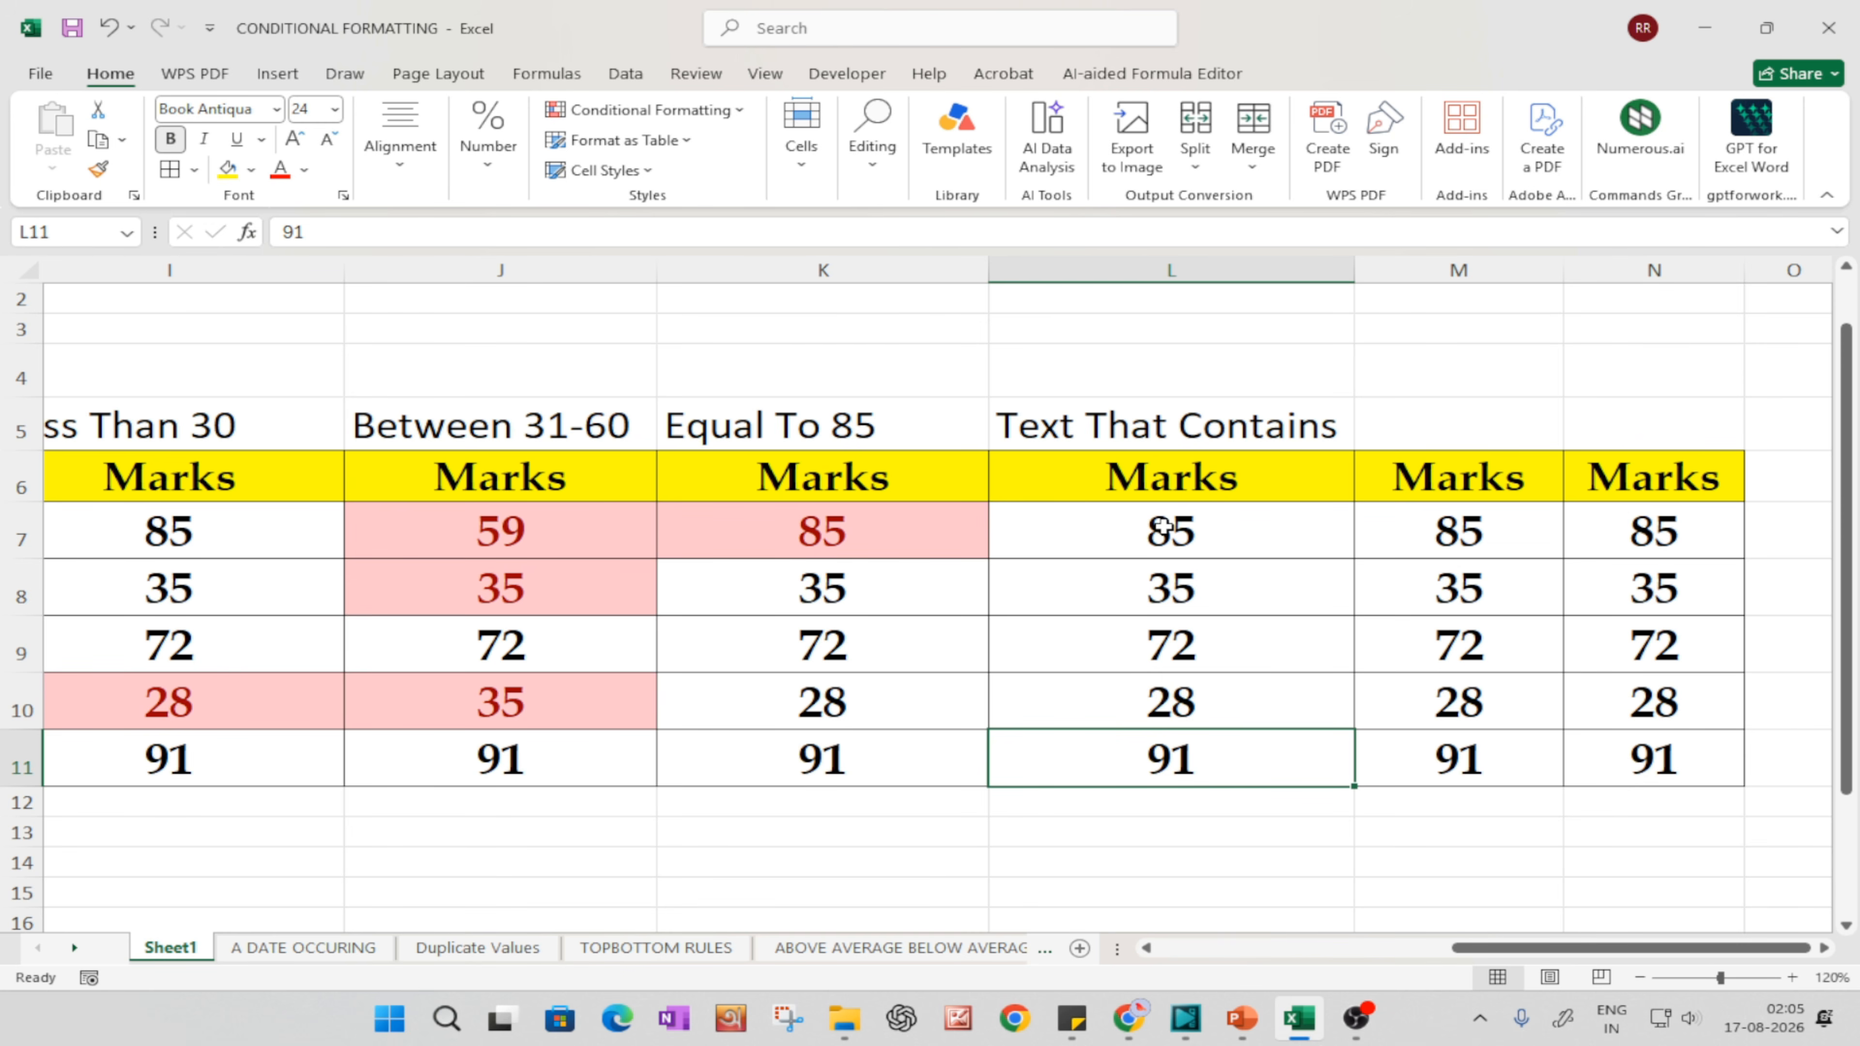
Step: Delete the two surplus Marks columns M and N beside the Text That Contains column
click(1652, 269)
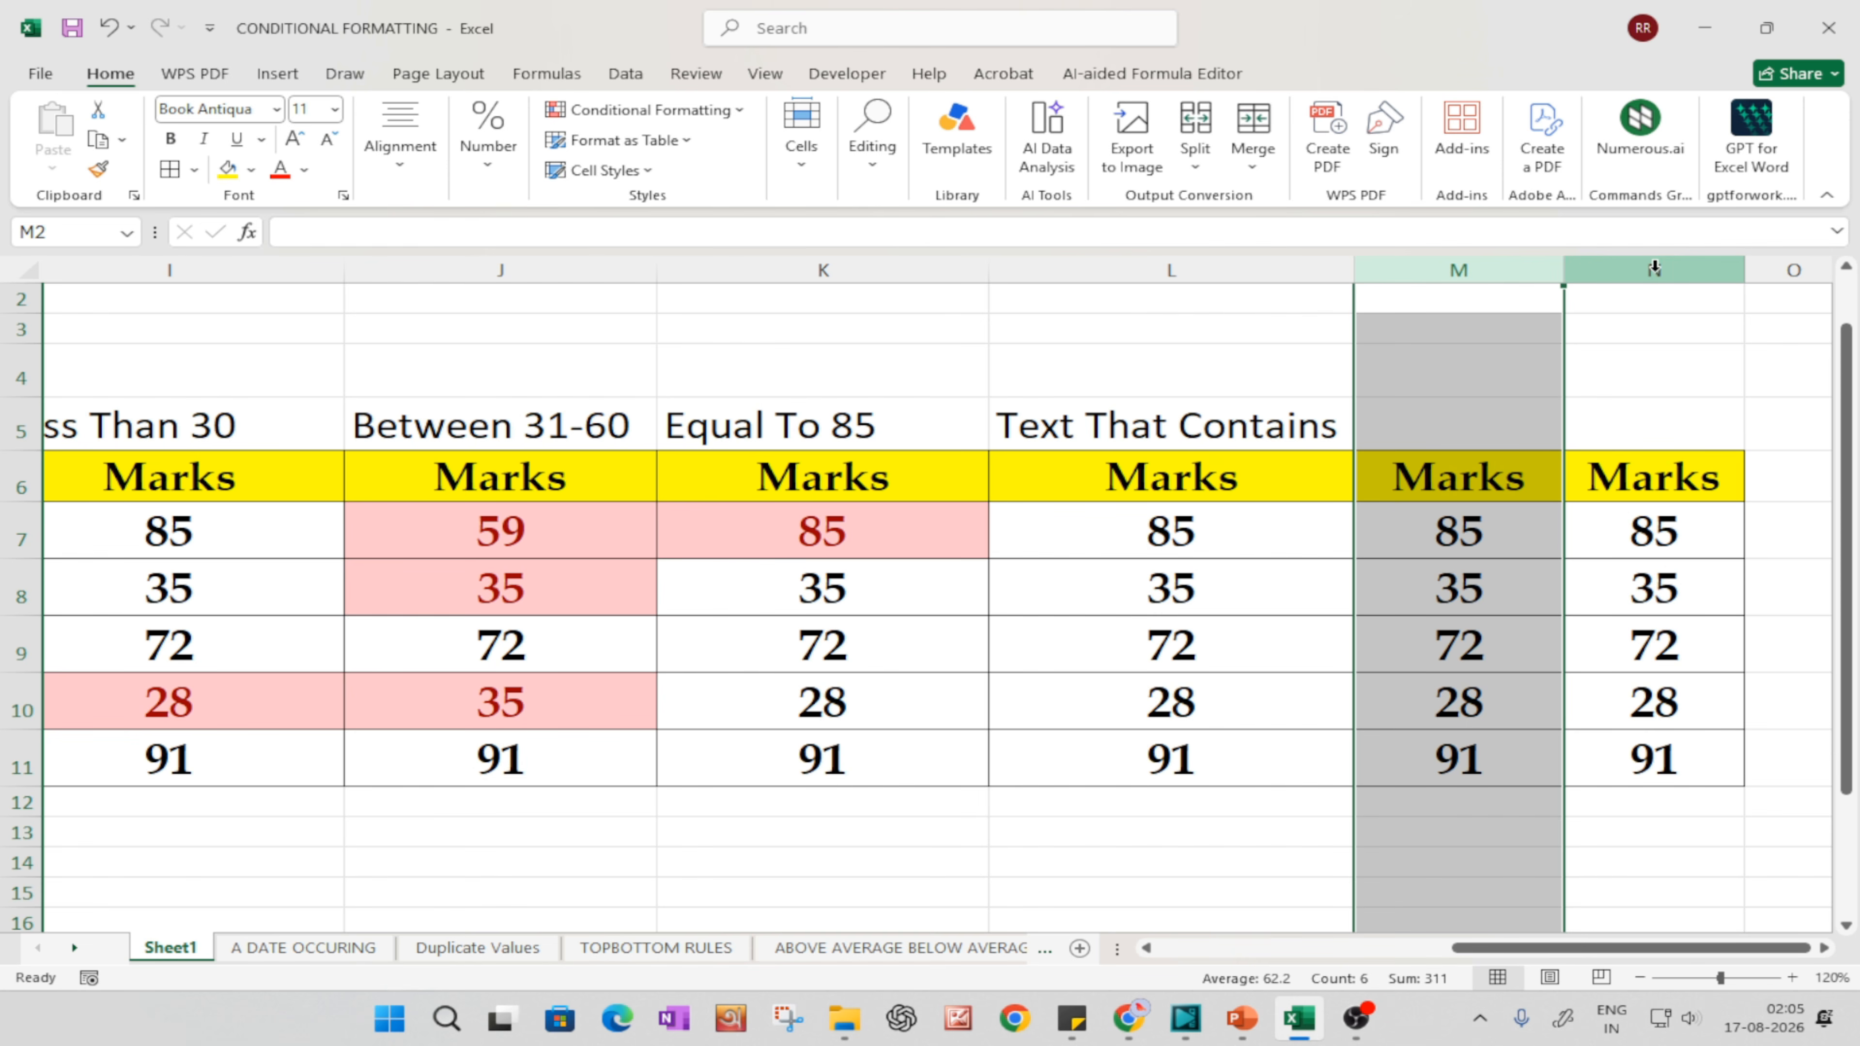
click(1825, 948)
click(1824, 948)
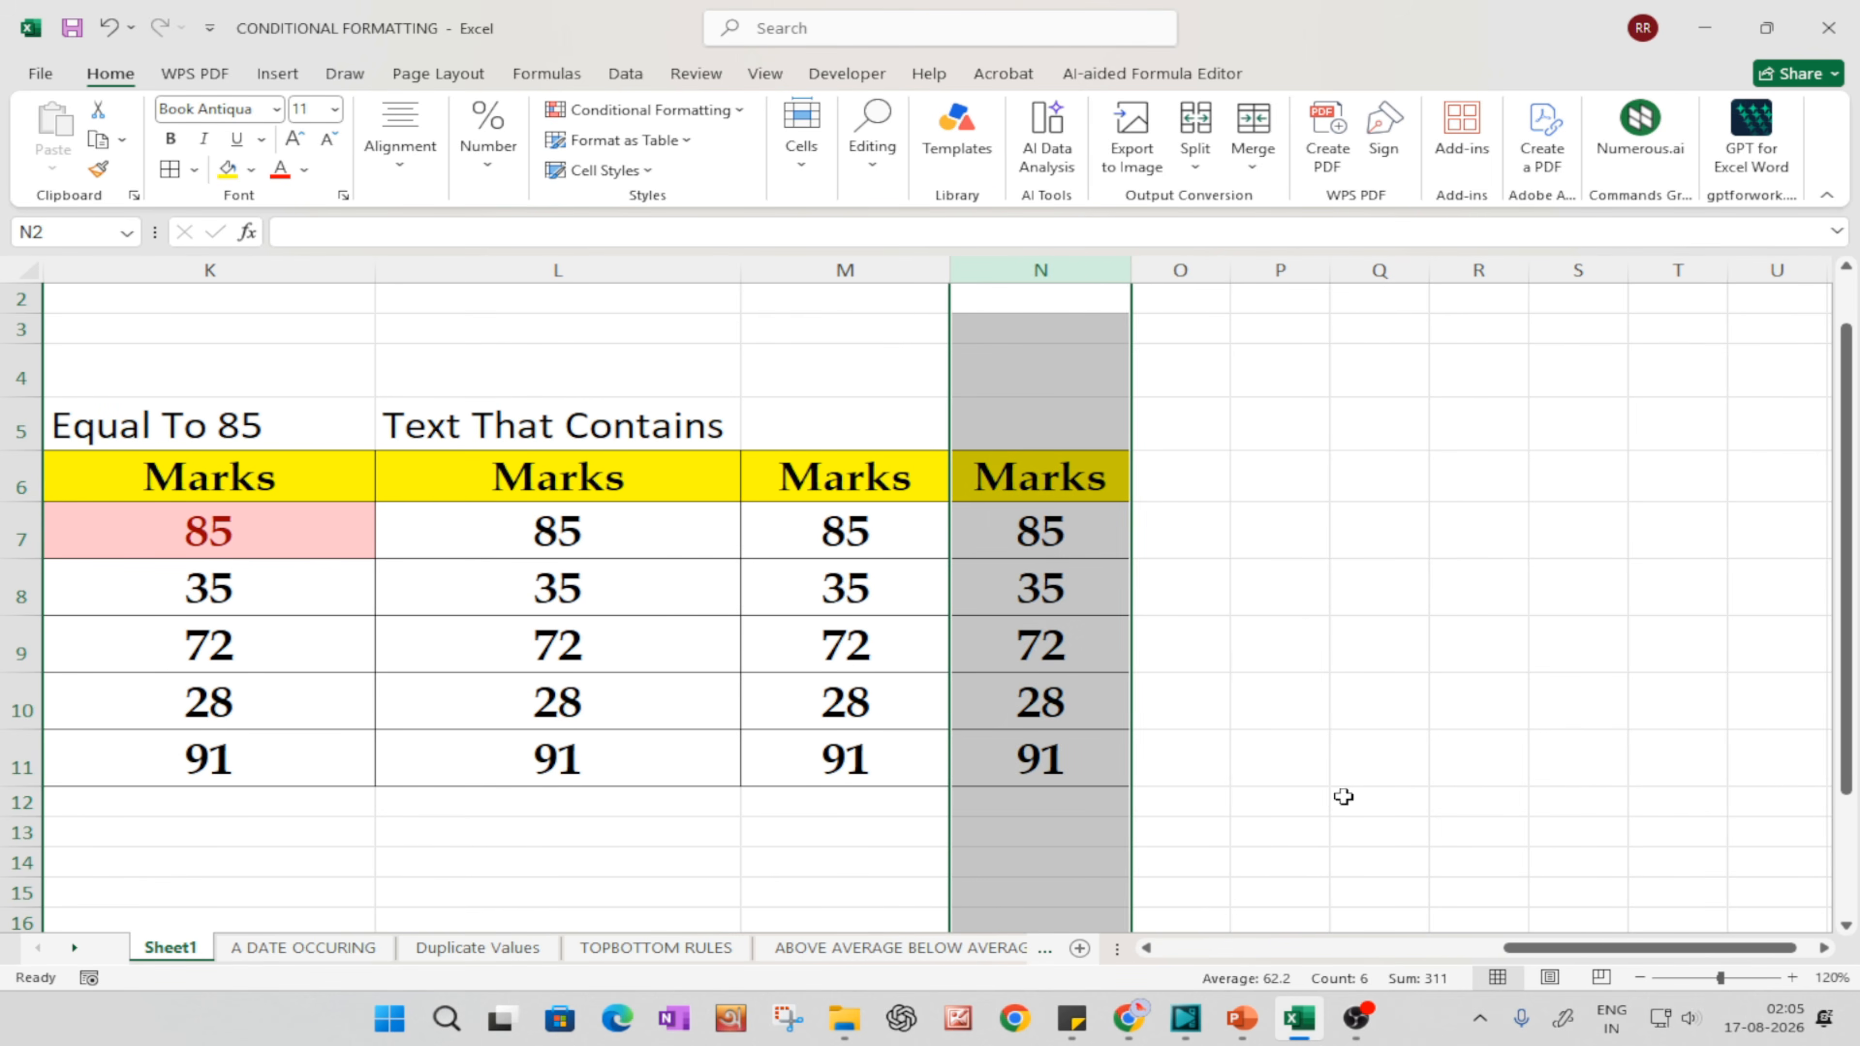
click(1139, 652)
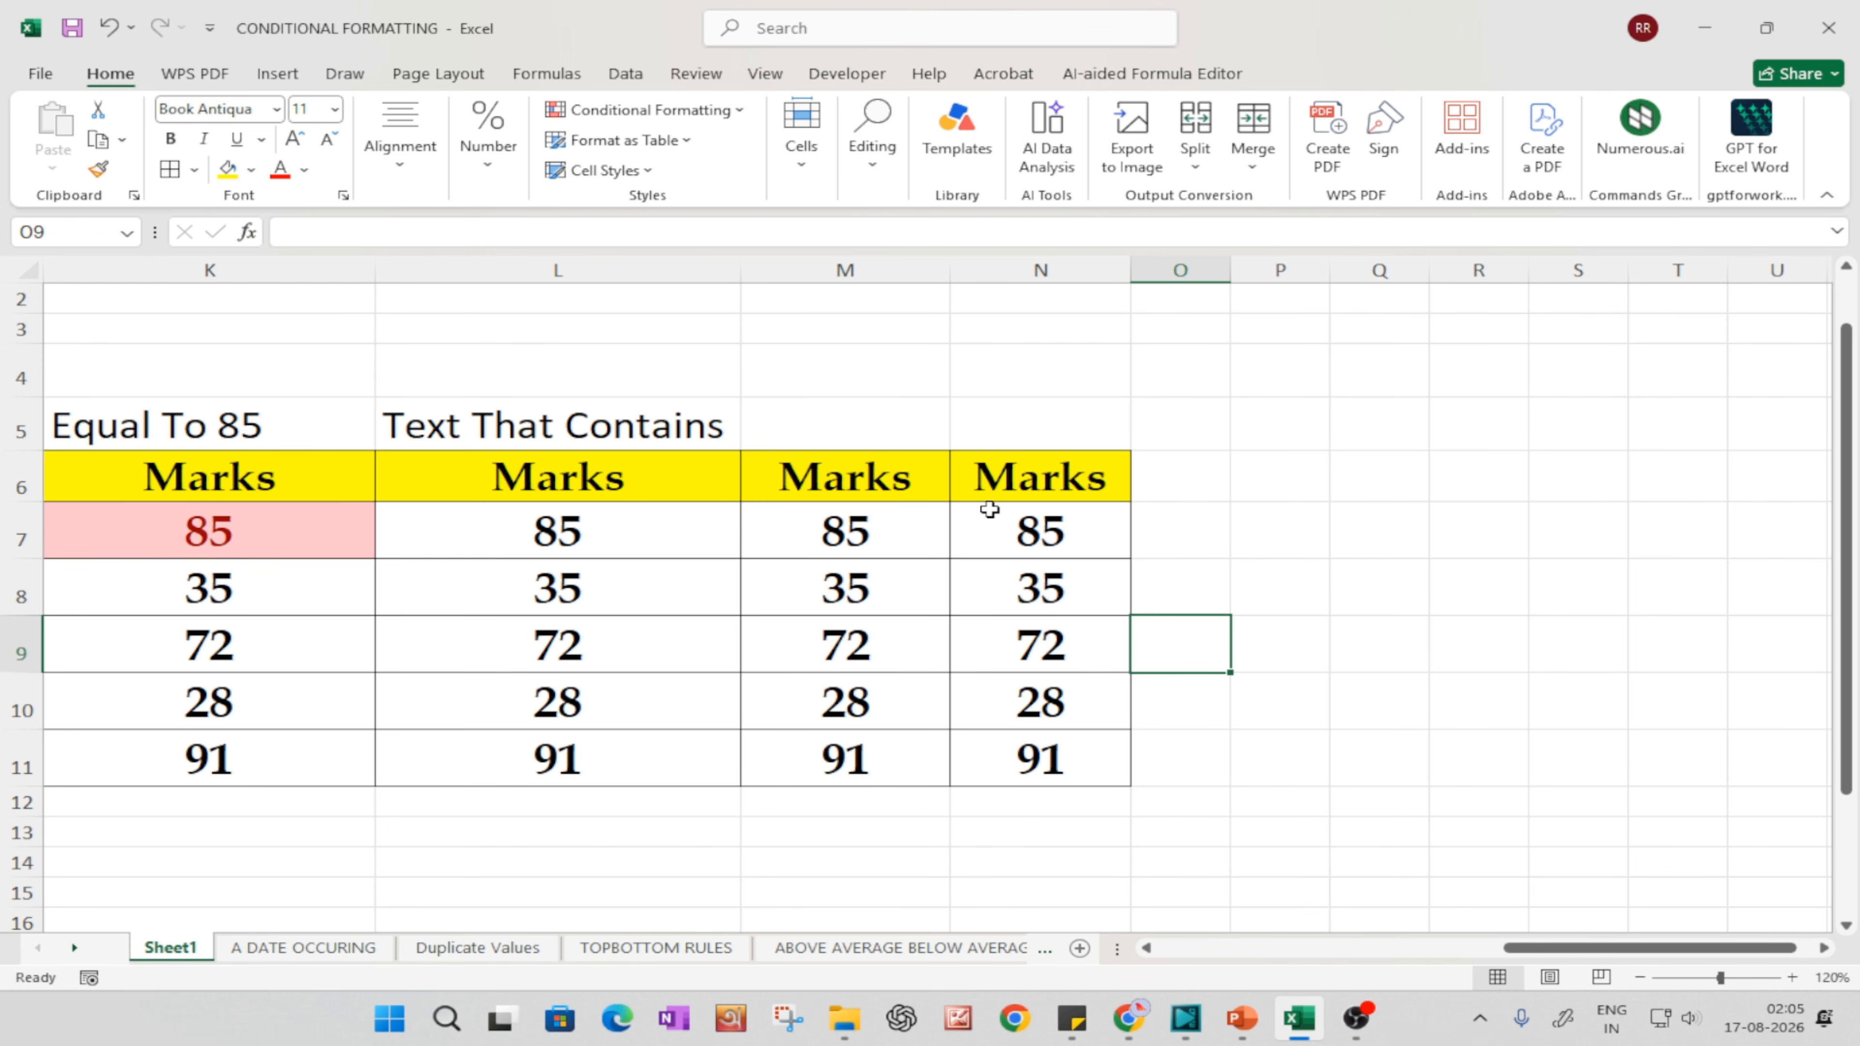
click(870, 263)
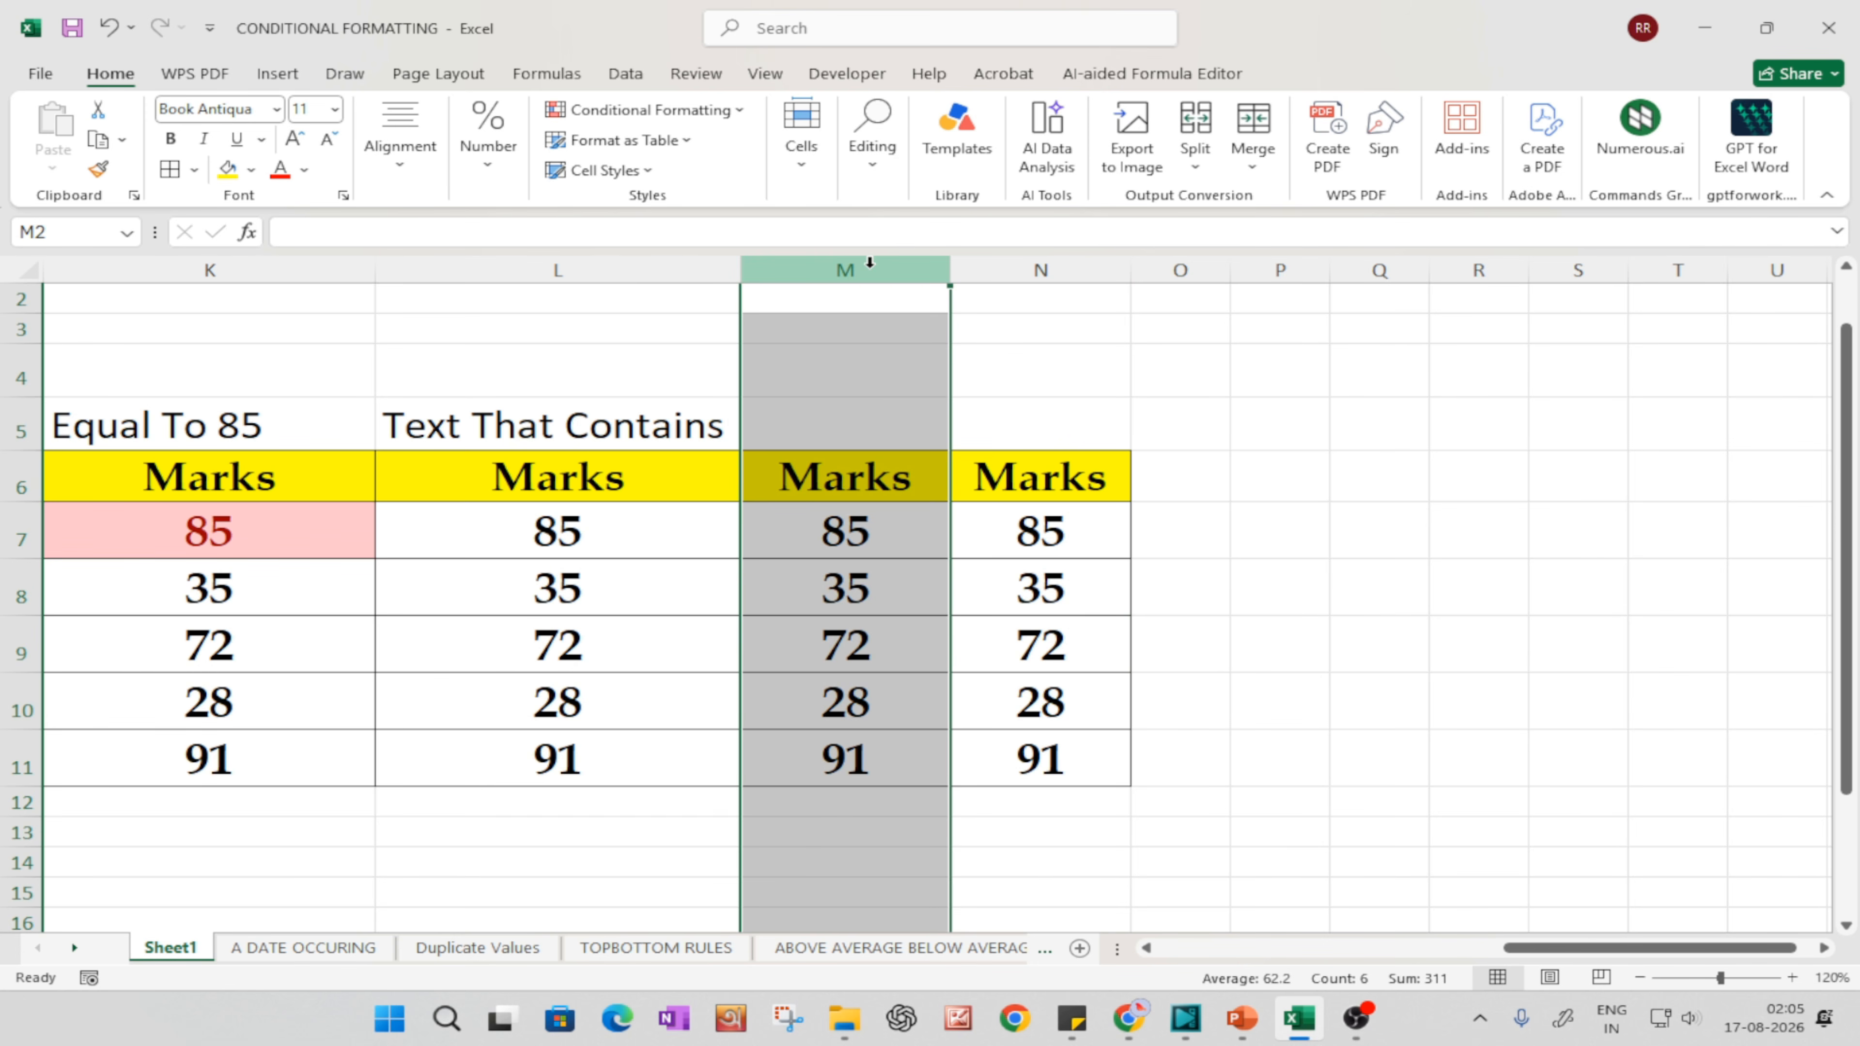
mouse_move(870, 263)
mouse_down()
mouse_move(1009, 253)
mouse_move(1029, 272)
mouse_up()
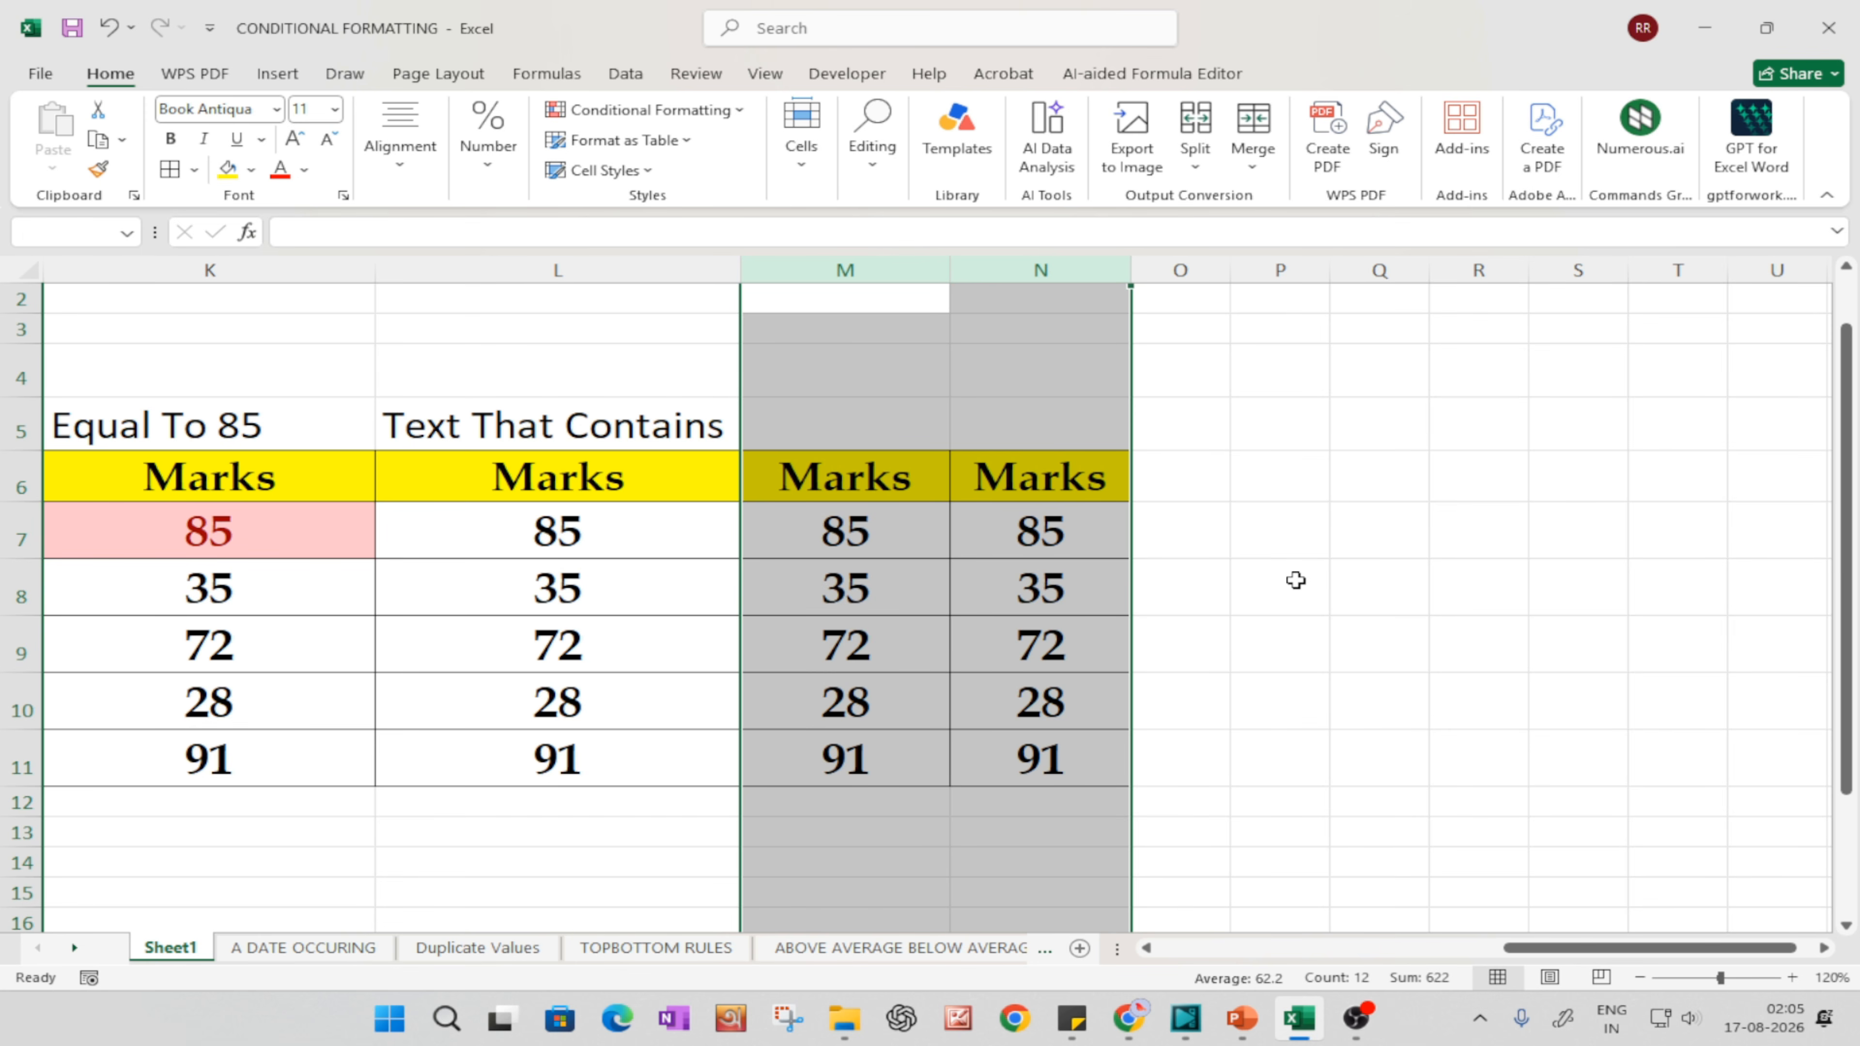
key(ctrl+minus)
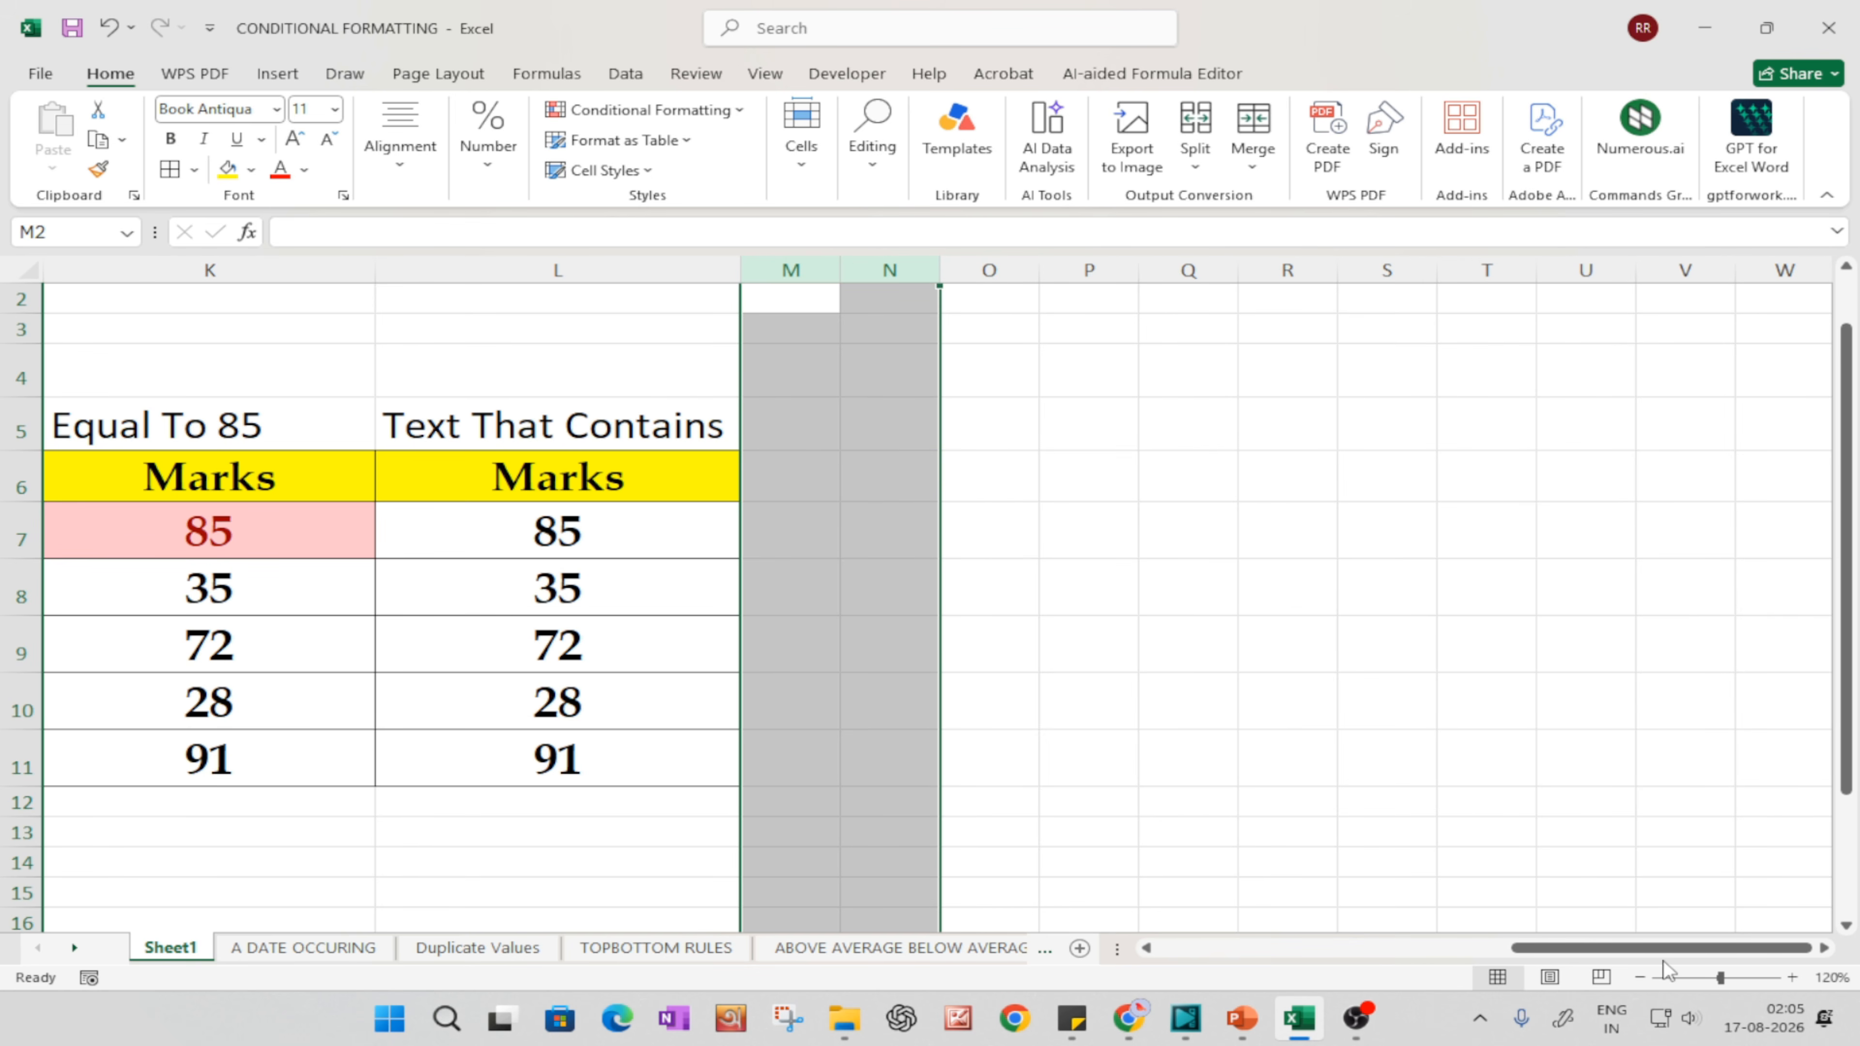
drag(1649, 955, 1548, 952)
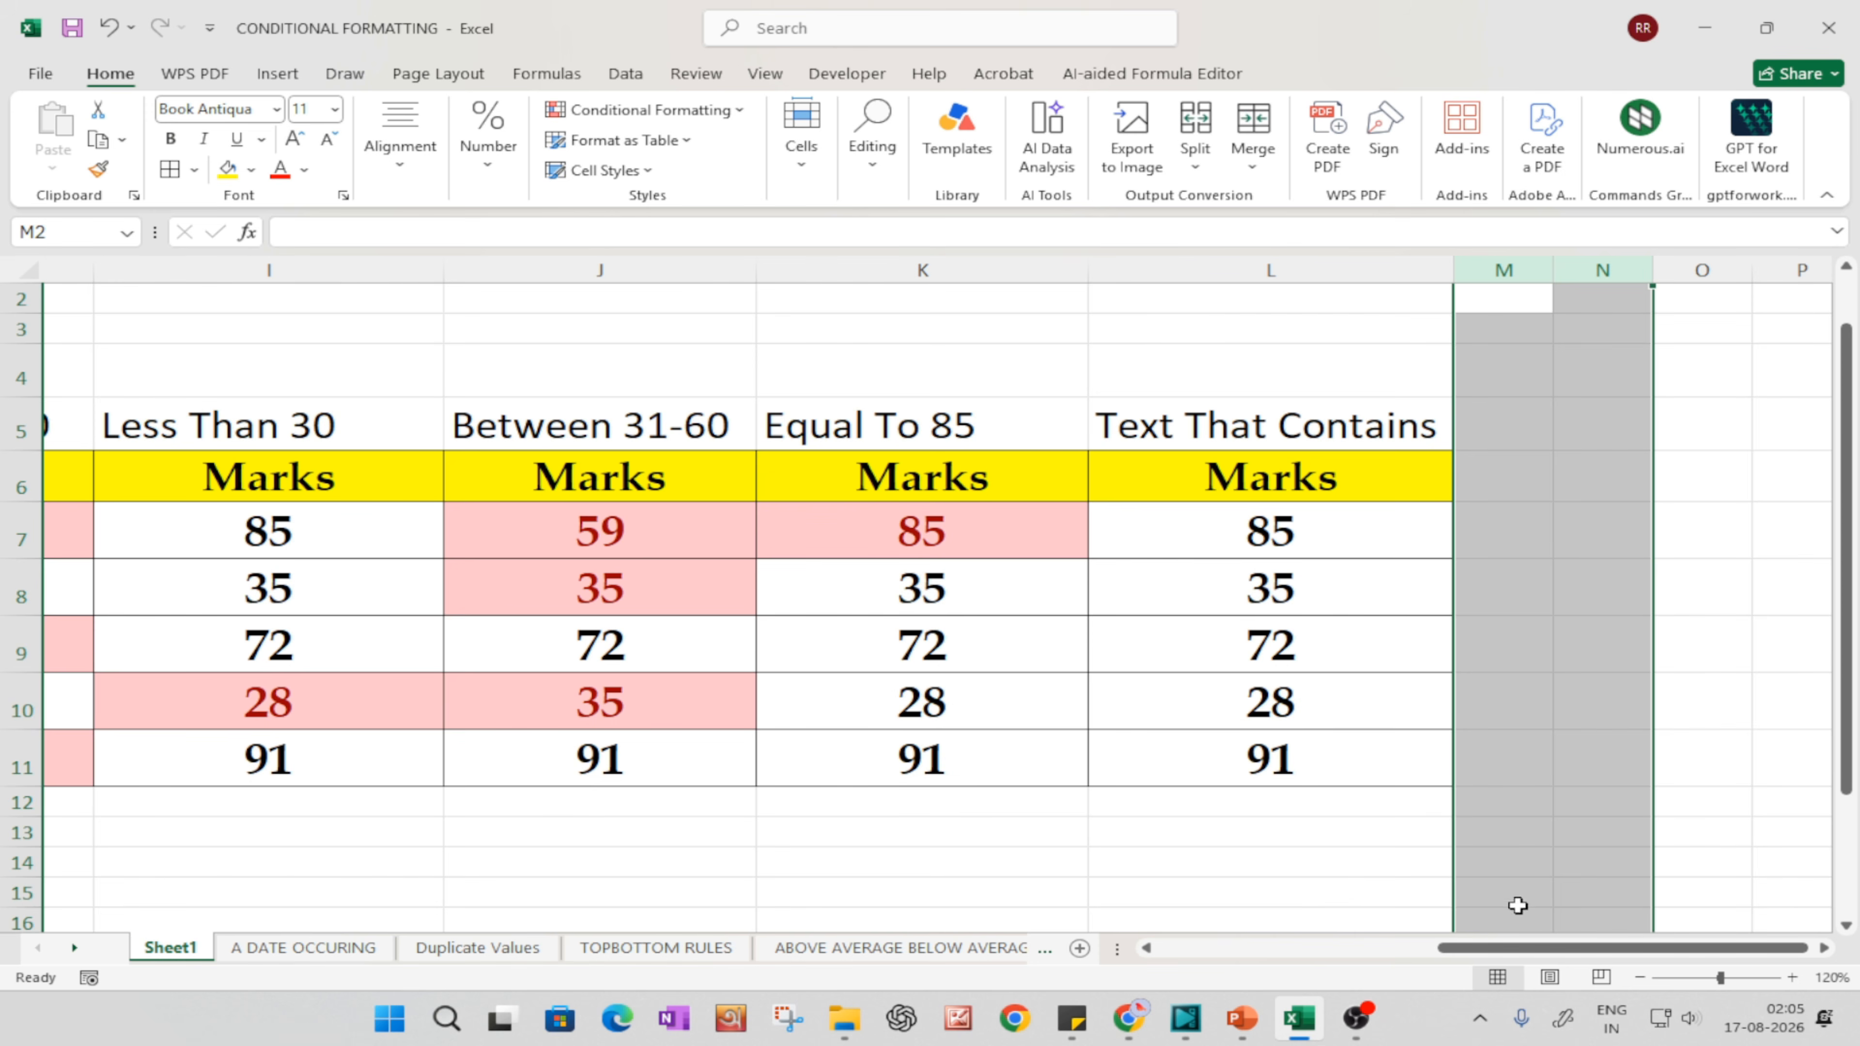
Step: Clear the marks from L7:L11 in the Text That Contains column
click(1266, 702)
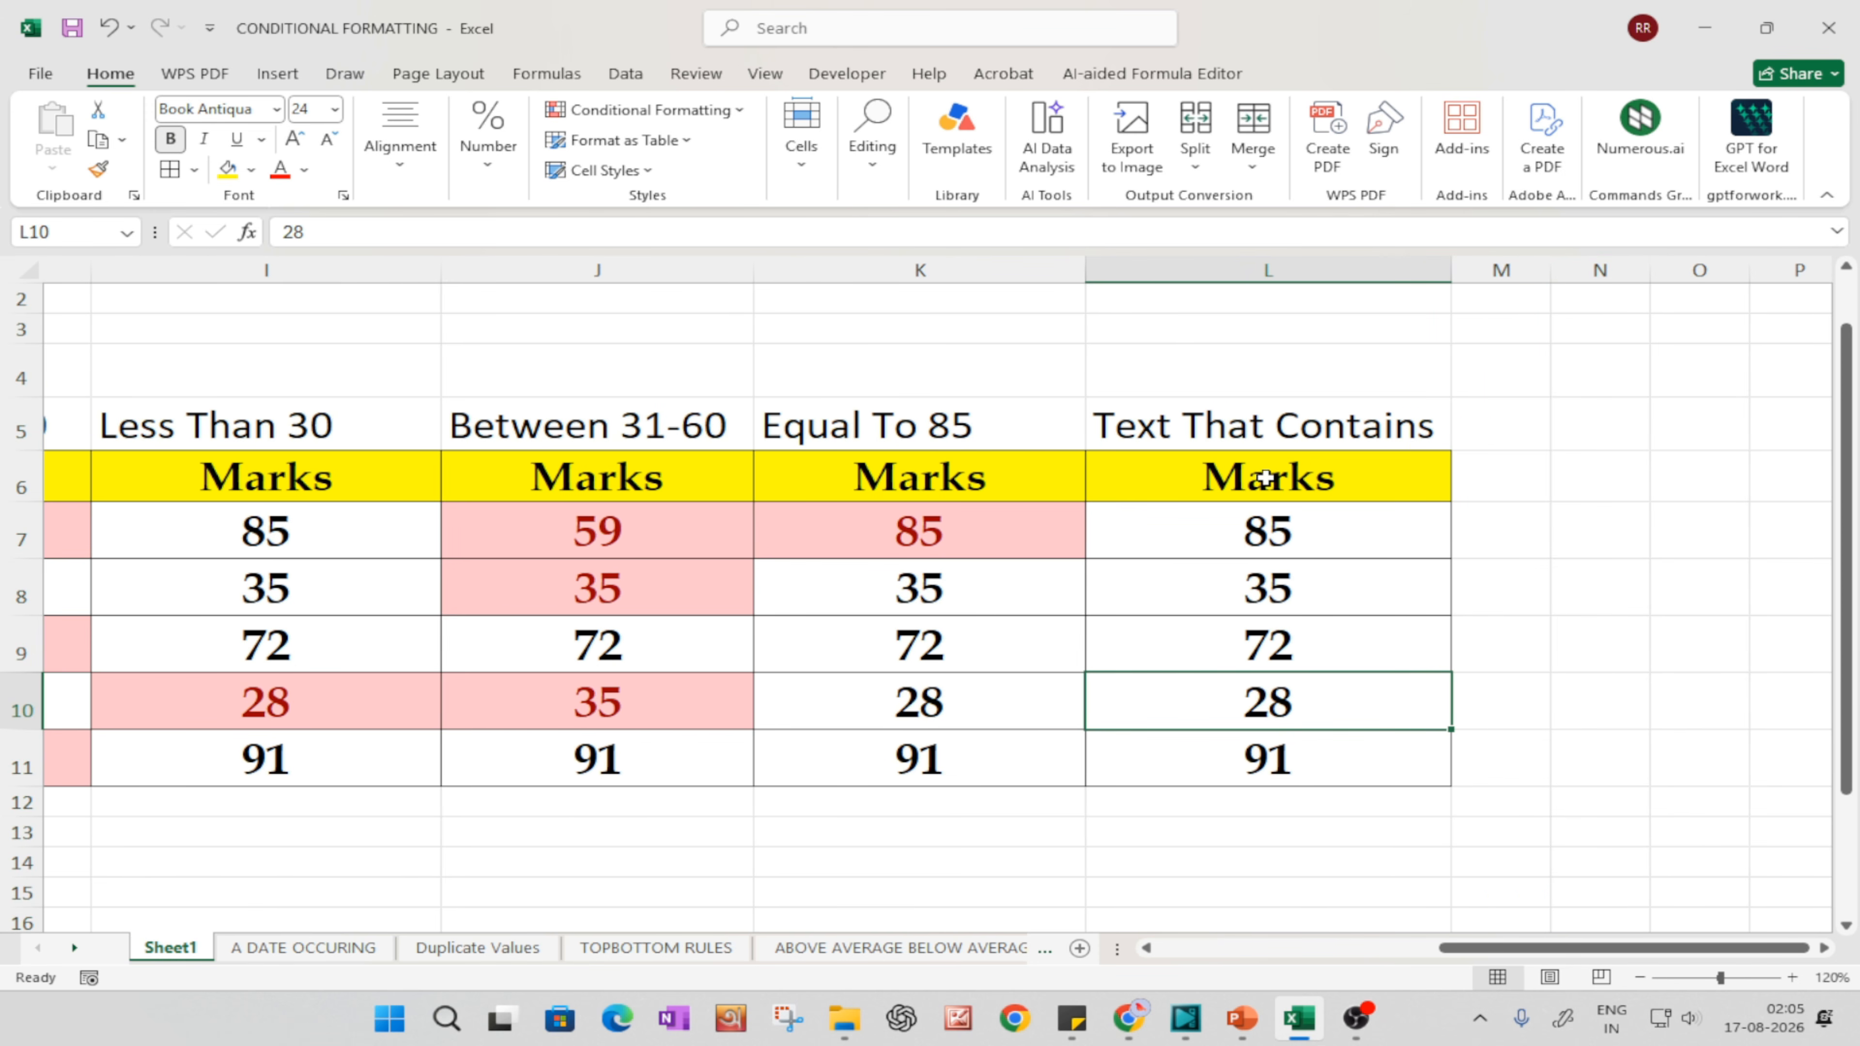
drag(1283, 522, 1279, 772)
key(Delete)
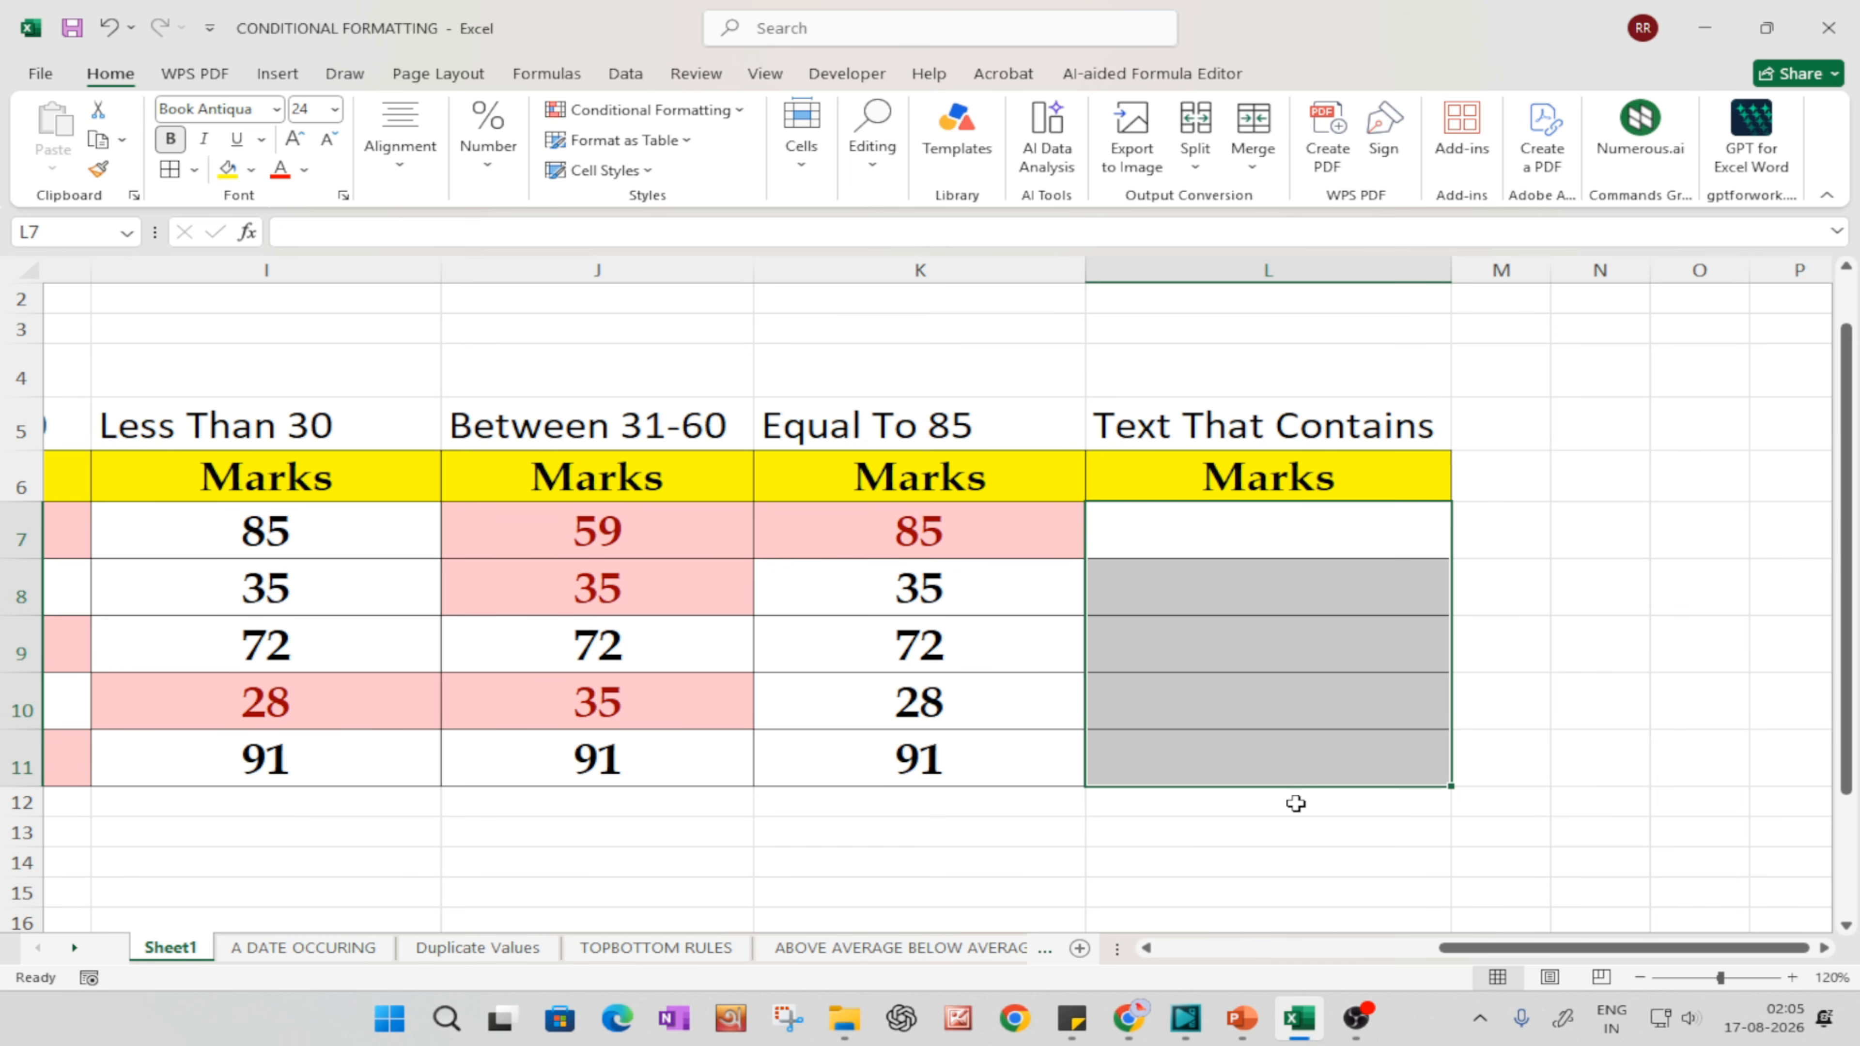
Step: Enter PASS, PASS, FAIL, PASS and FAIL down cells L7:L11
click(1134, 528)
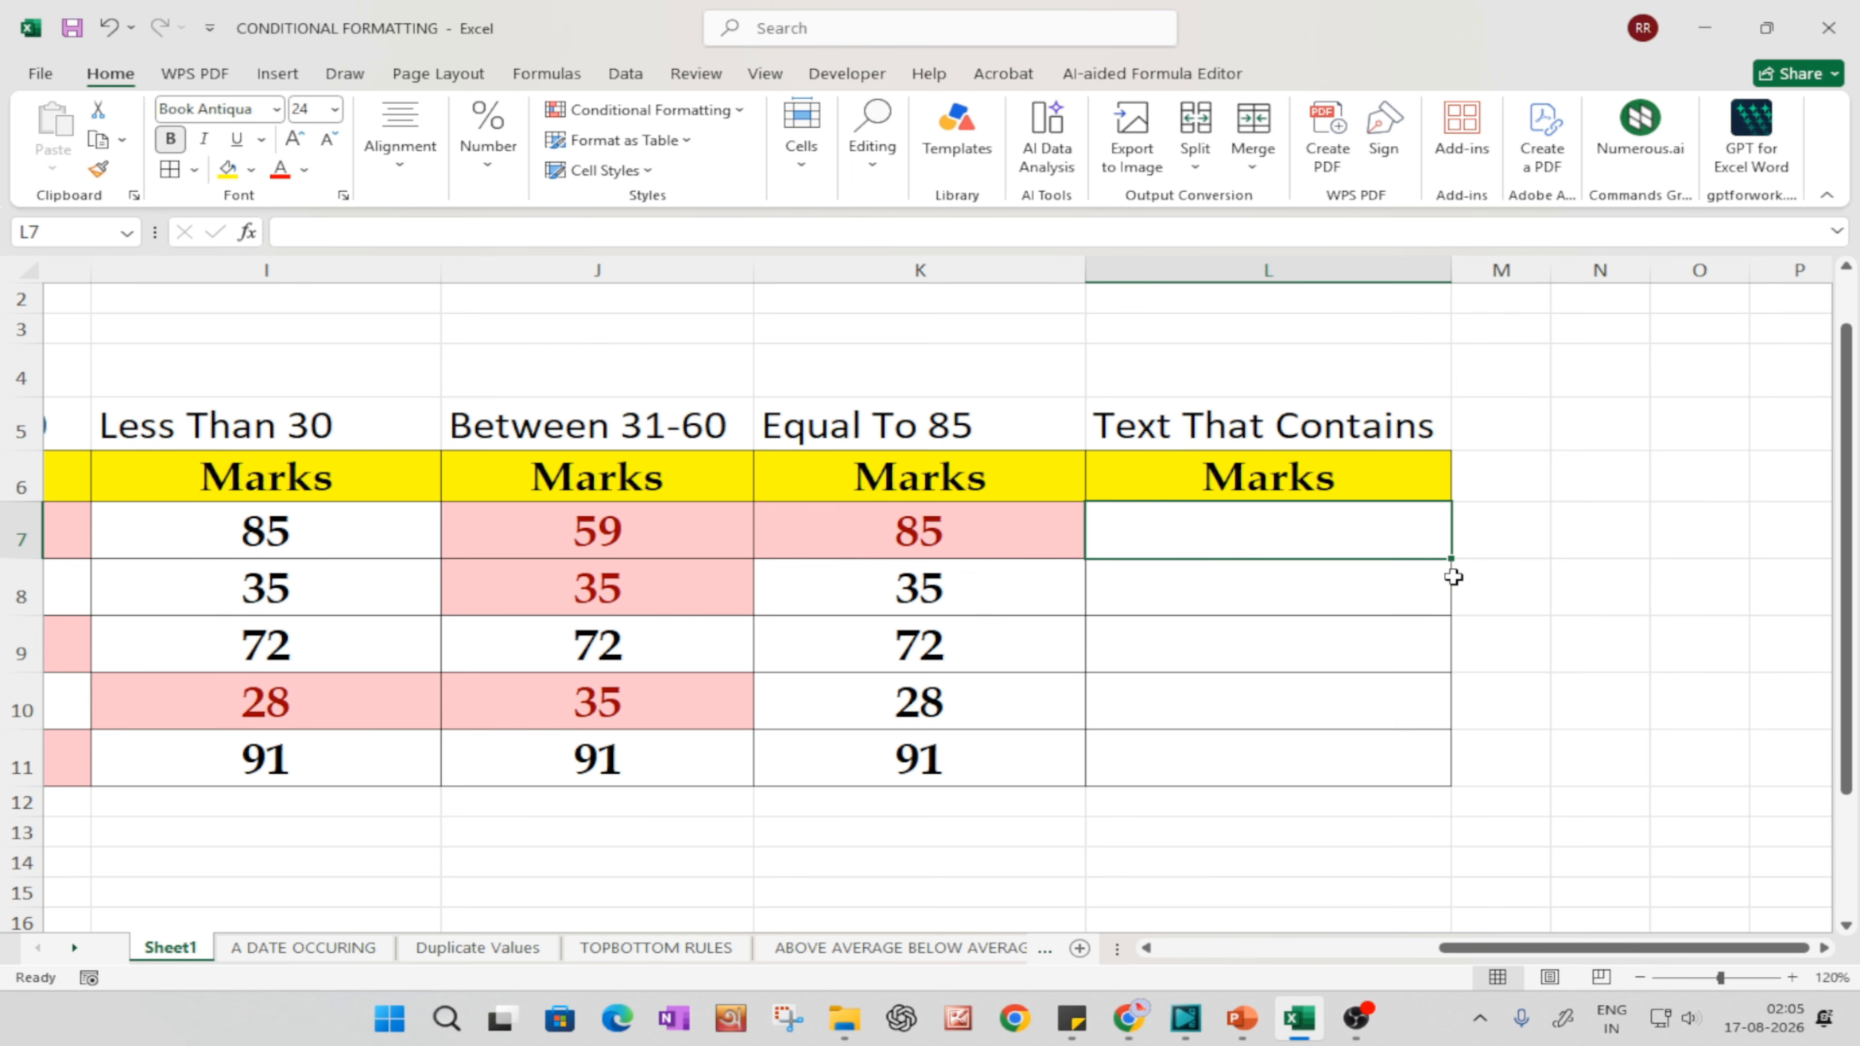
text(PASS)
key(Return)
text(PASS)
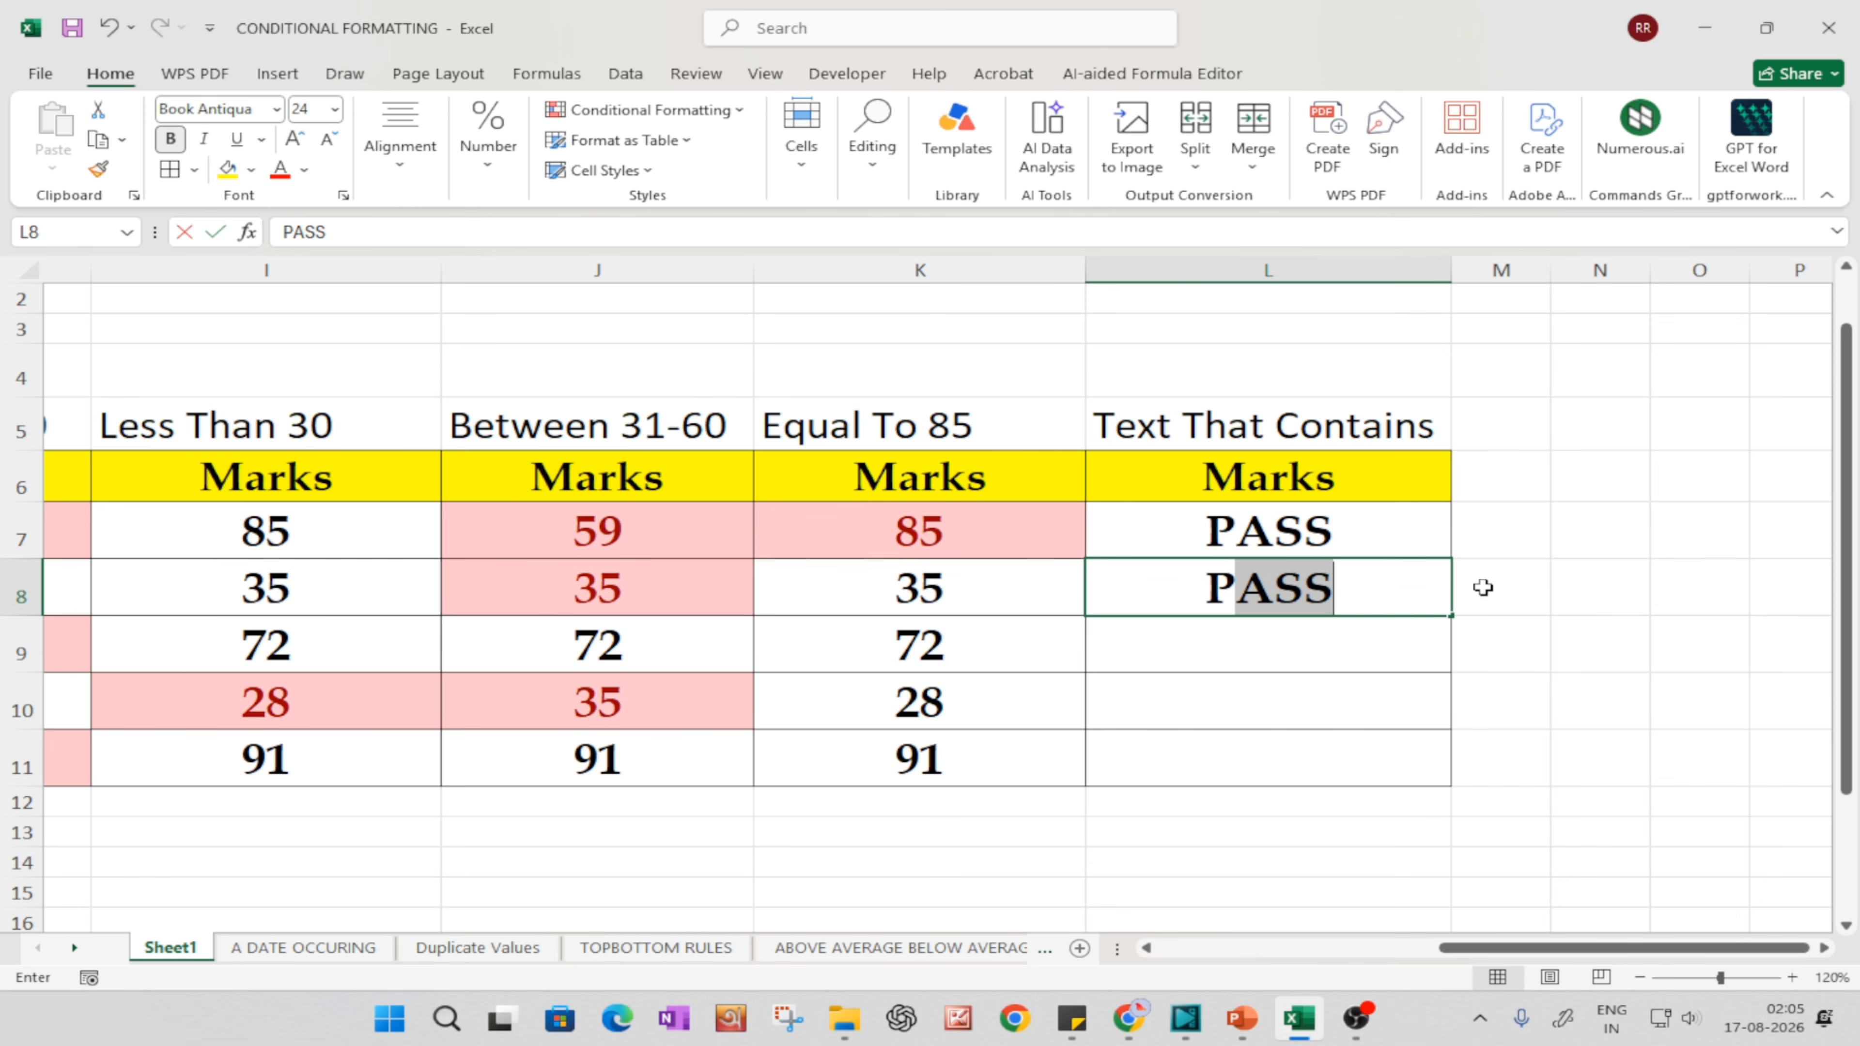
key(Return)
text(FAIL)
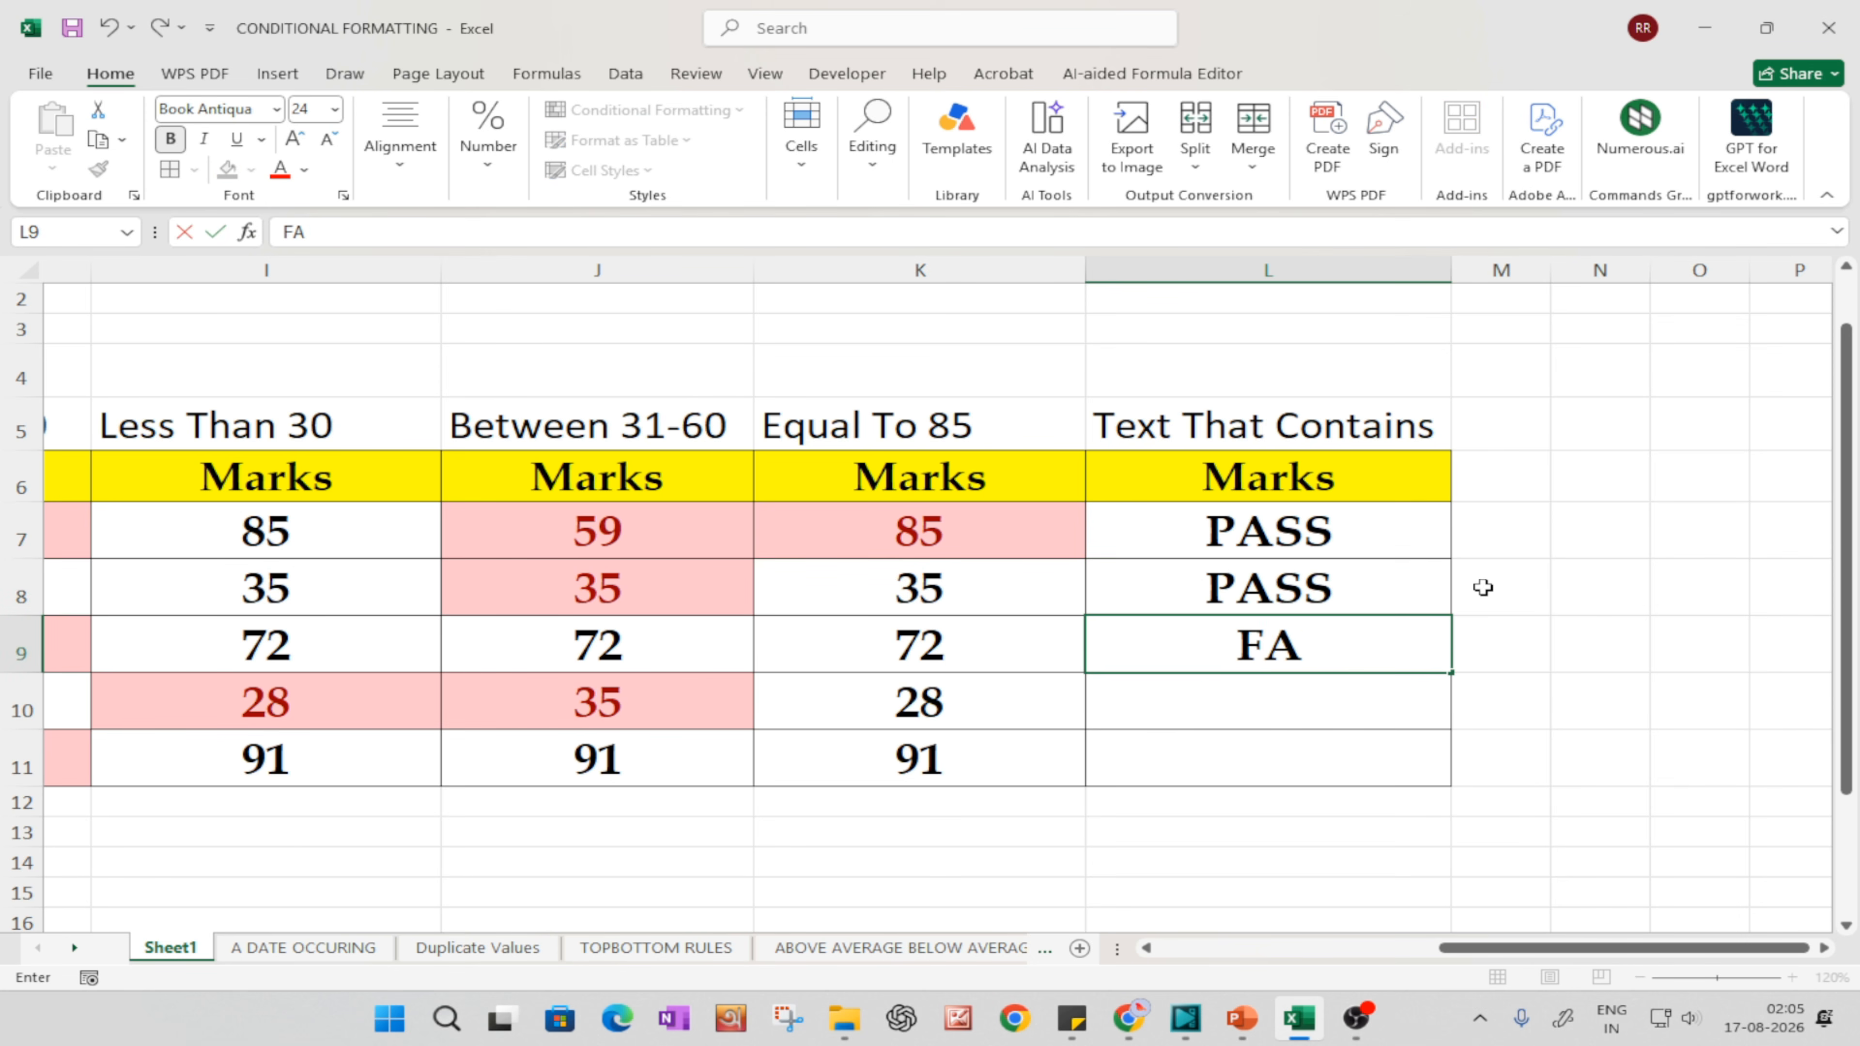
key(Return)
text(PASS)
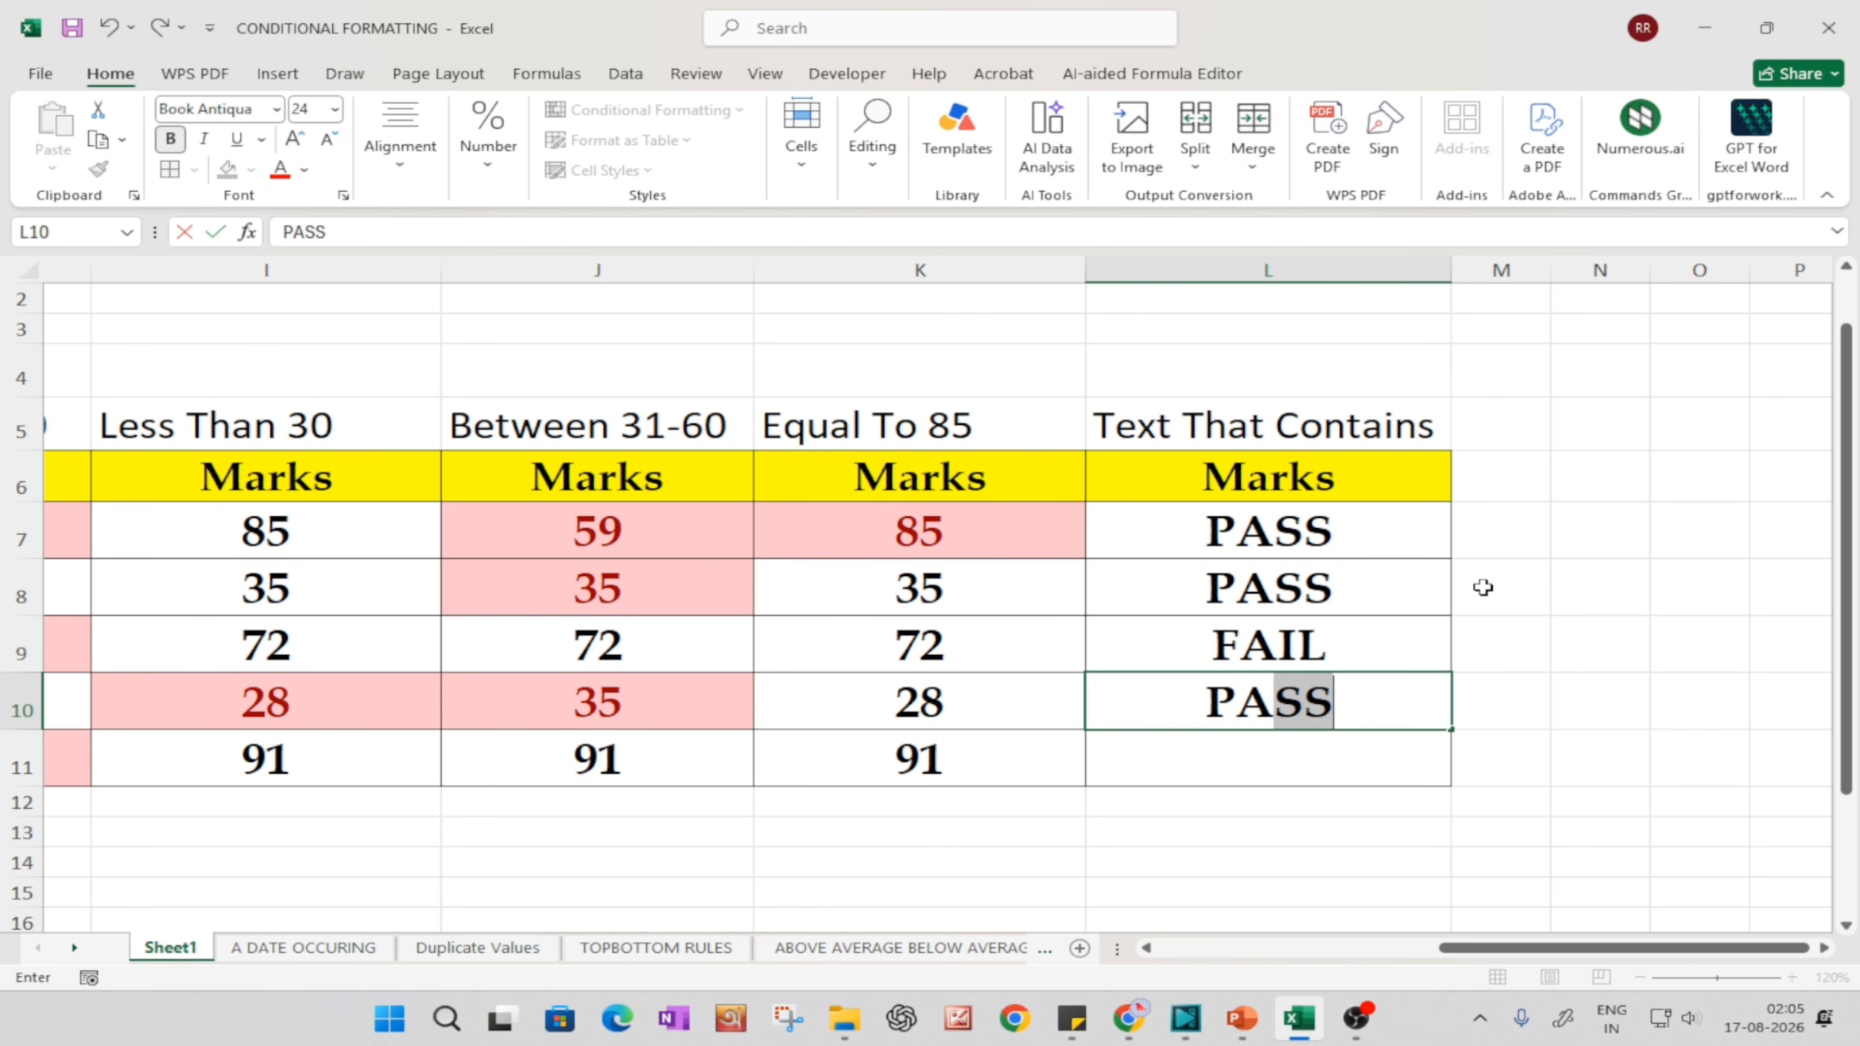
key(Return)
text(FAIL)
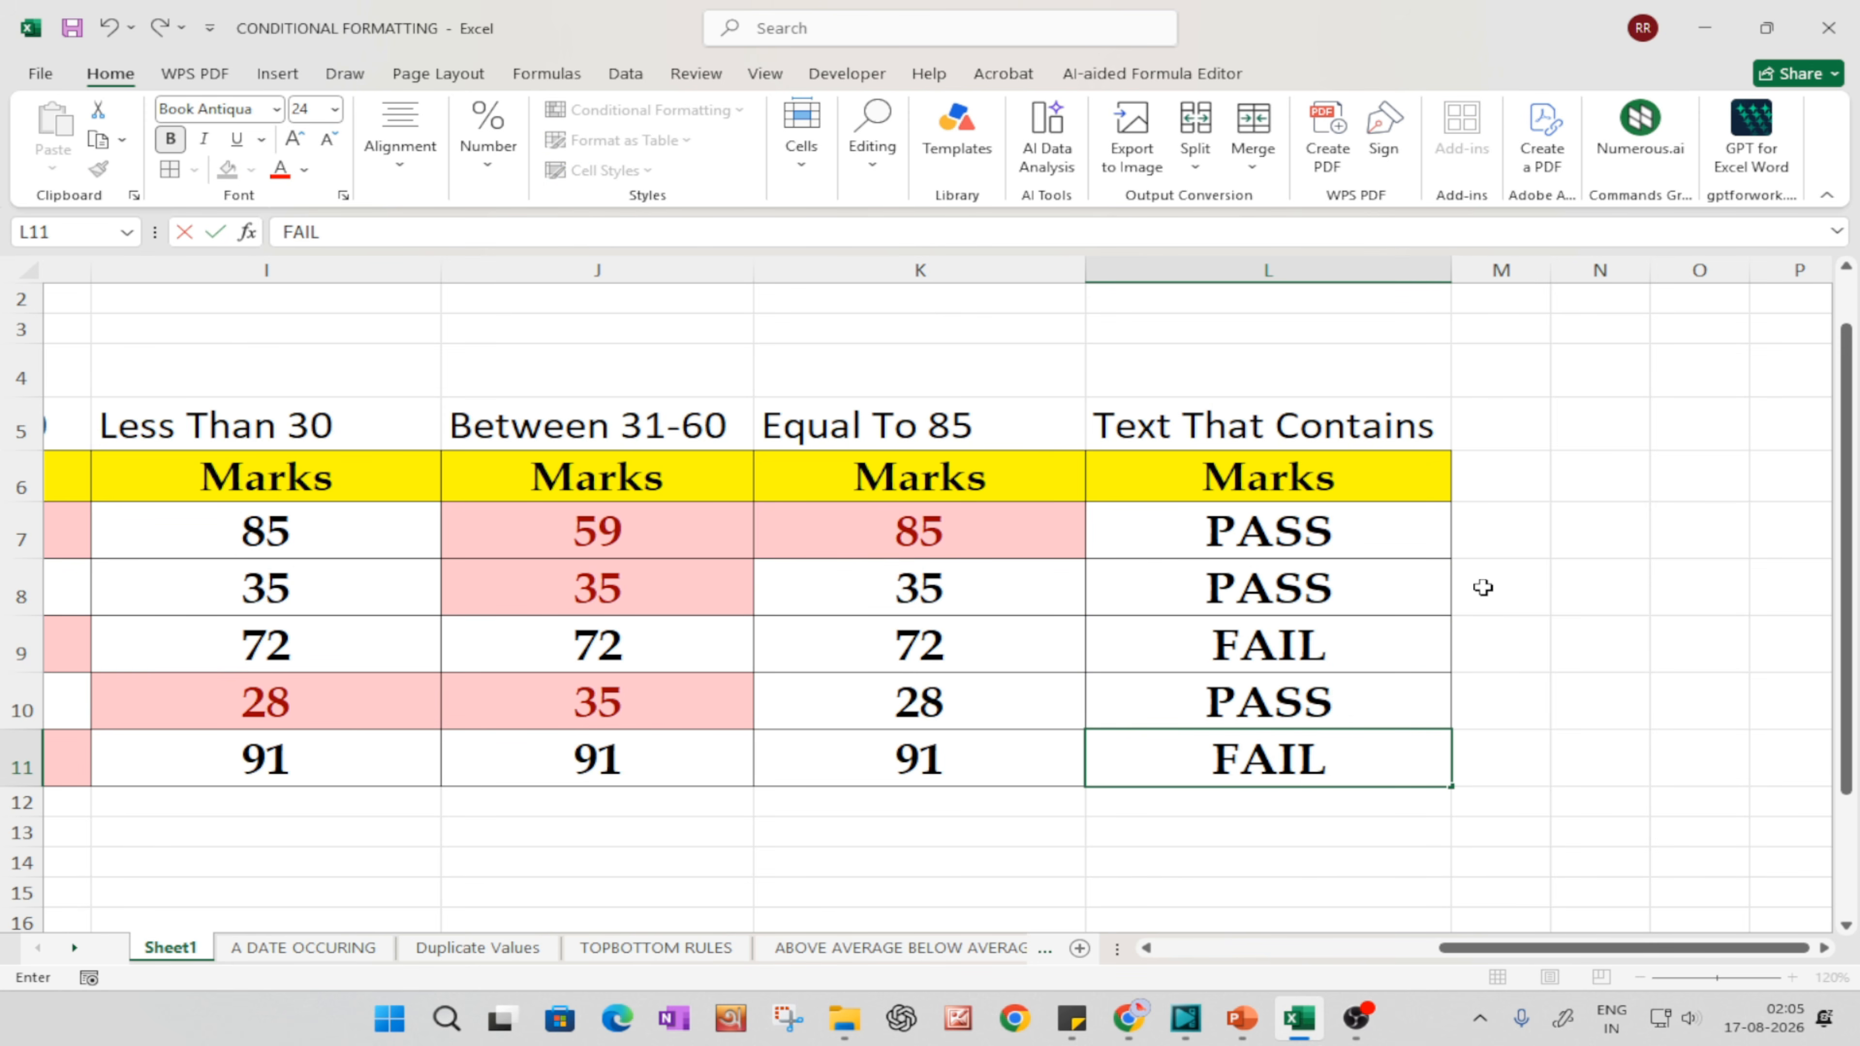
key(Return)
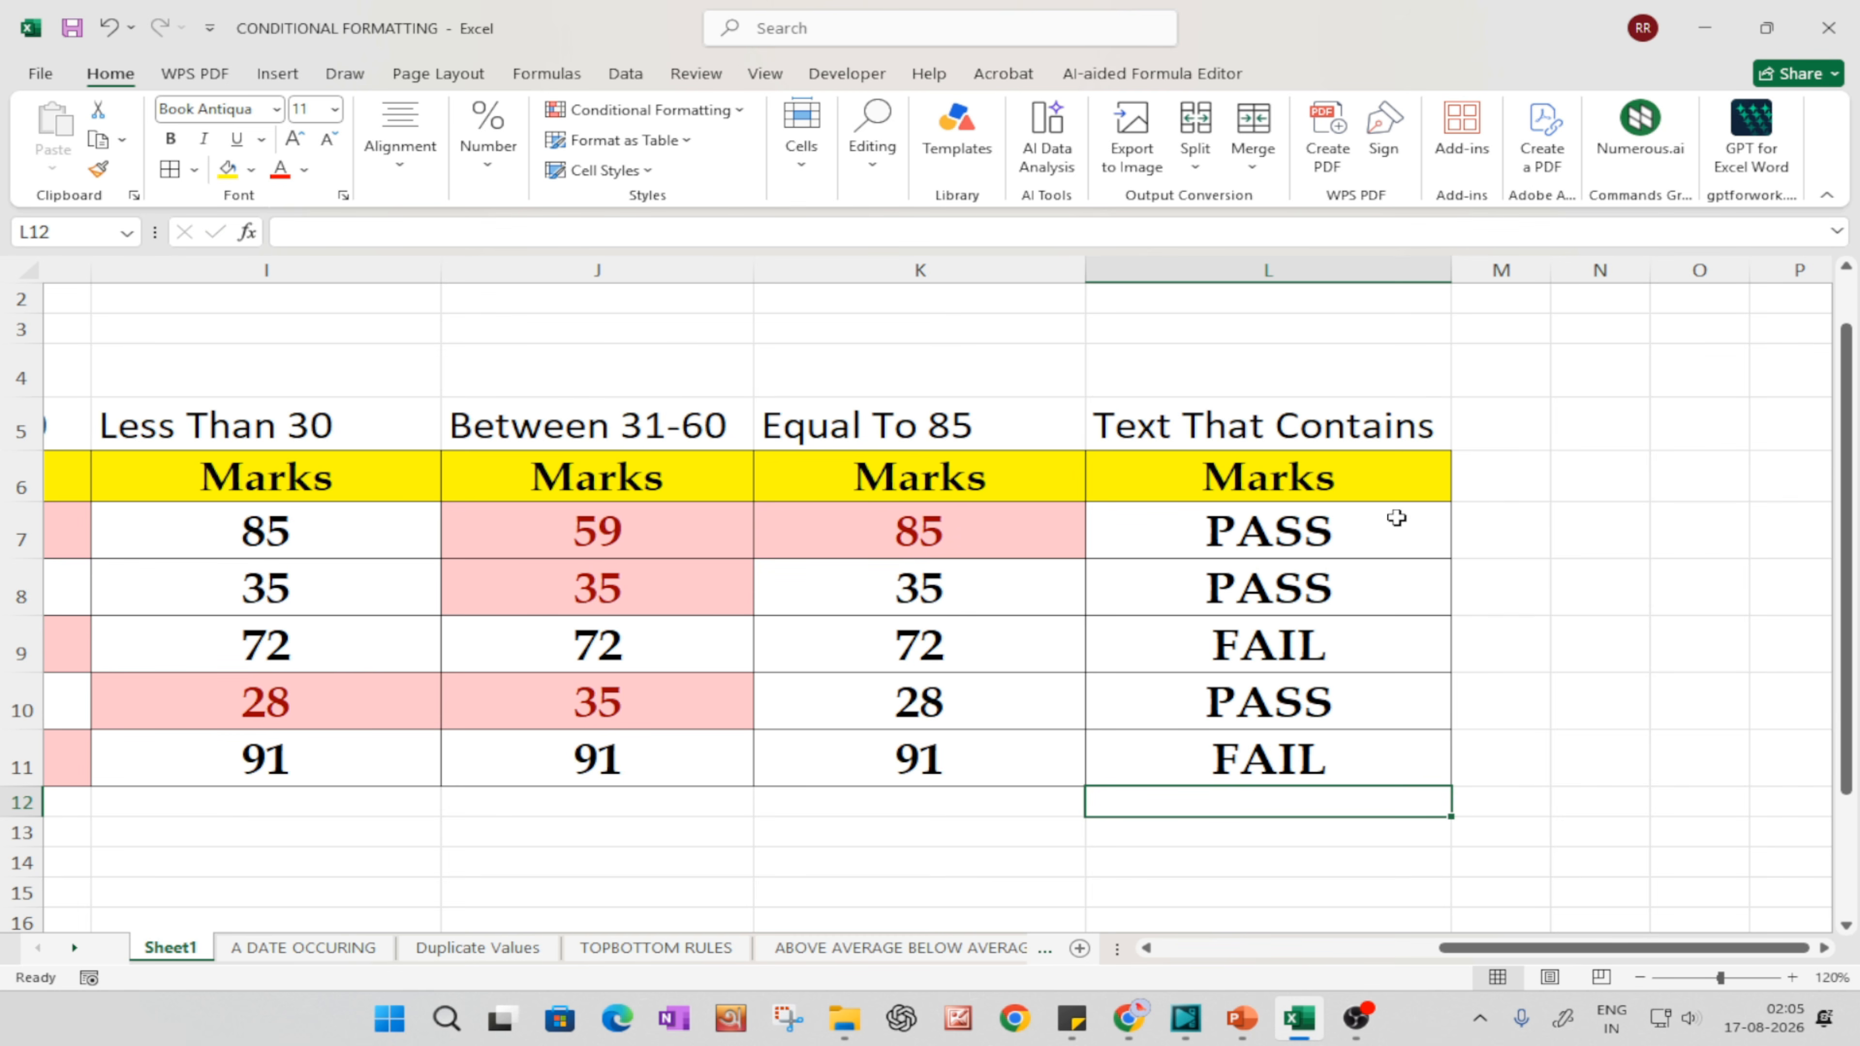
Step: Apply a Text That Contains rule for PASS with Green Fill with Dark Green Text to L7:L11
drag(1316, 529, 1311, 762)
click(700, 110)
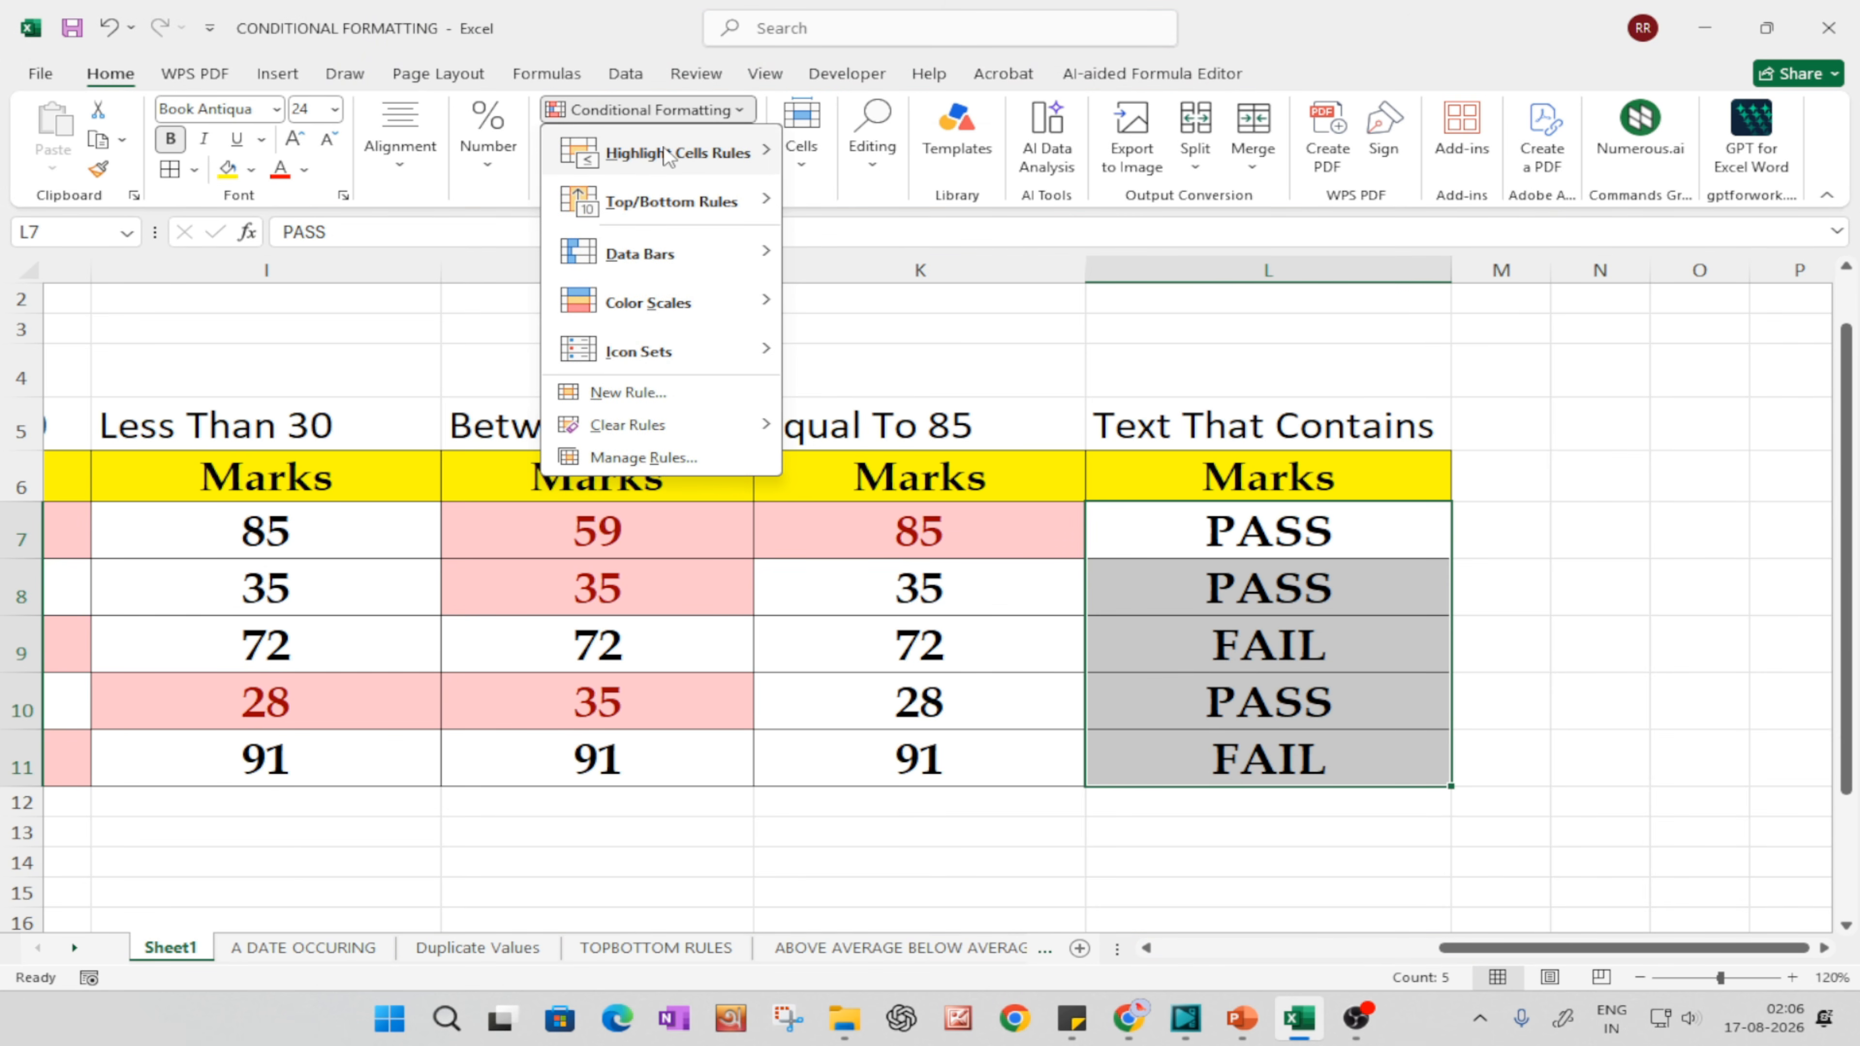
mouse_move(667, 156)
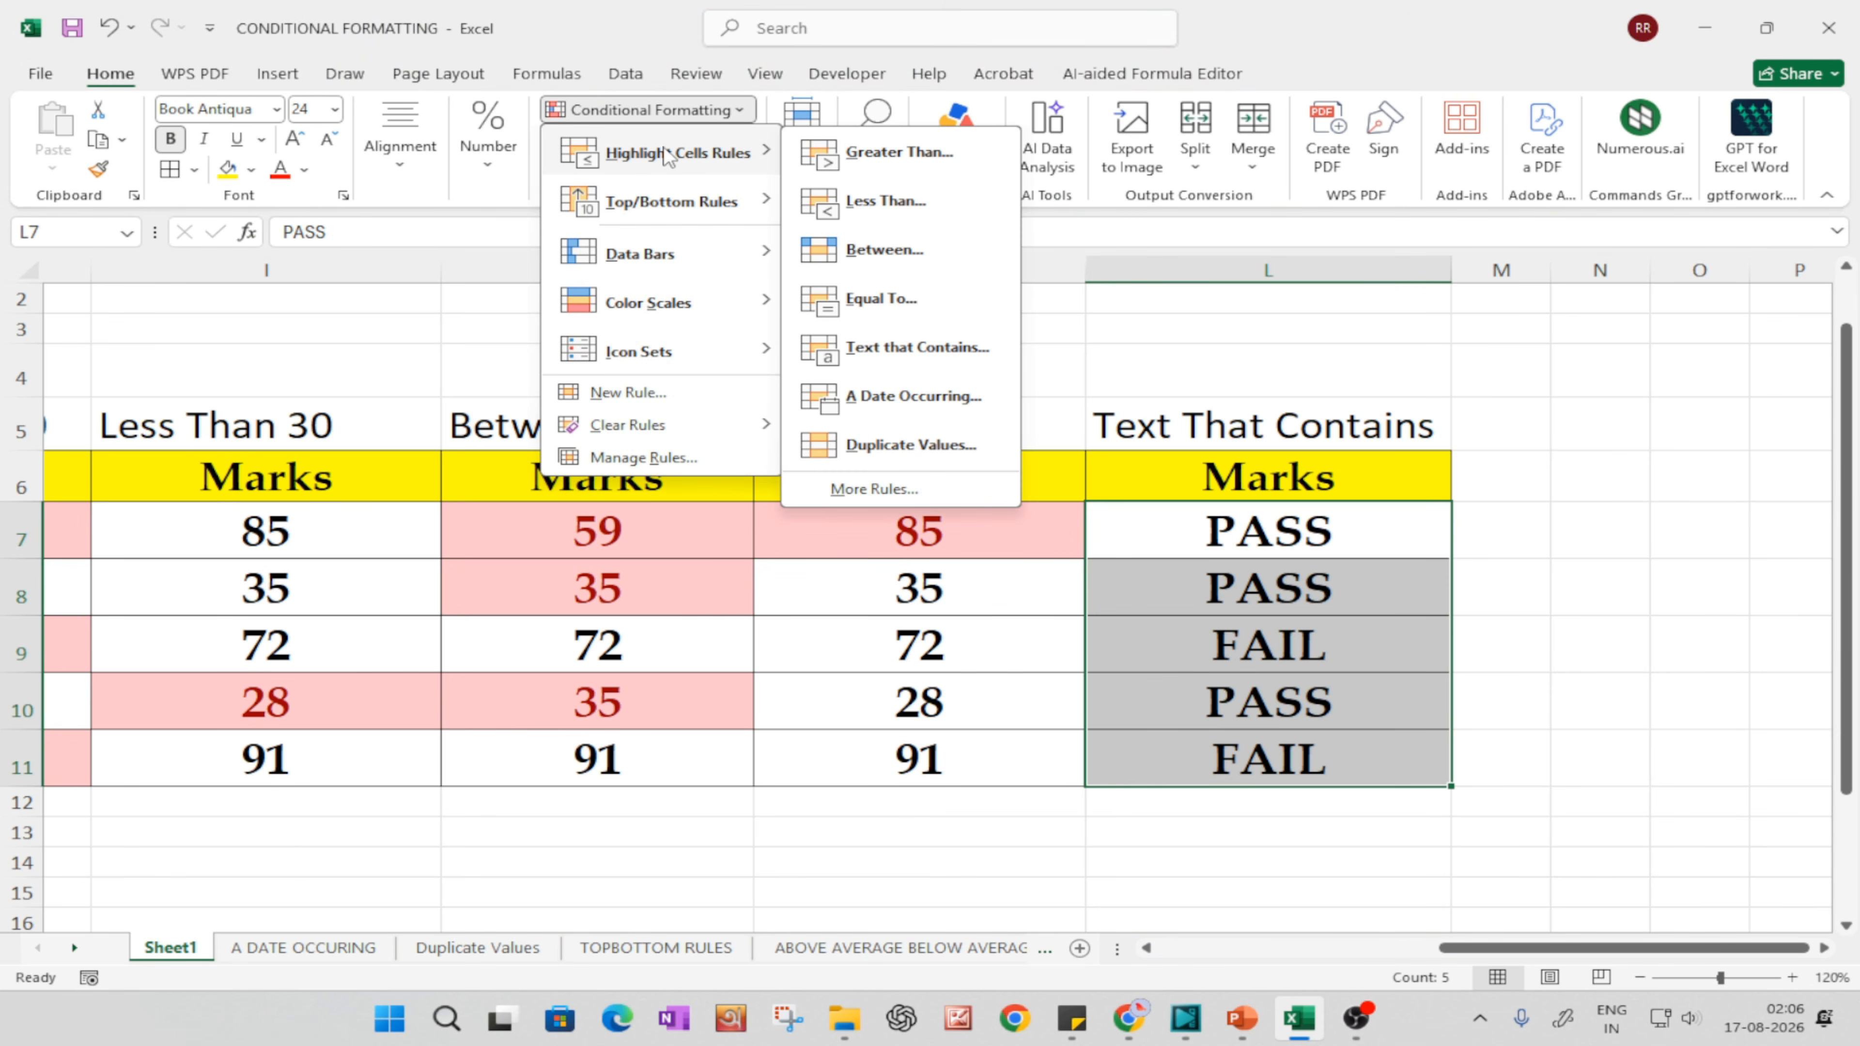
click(901, 348)
click(981, 627)
drag(1000, 559, 1055, 583)
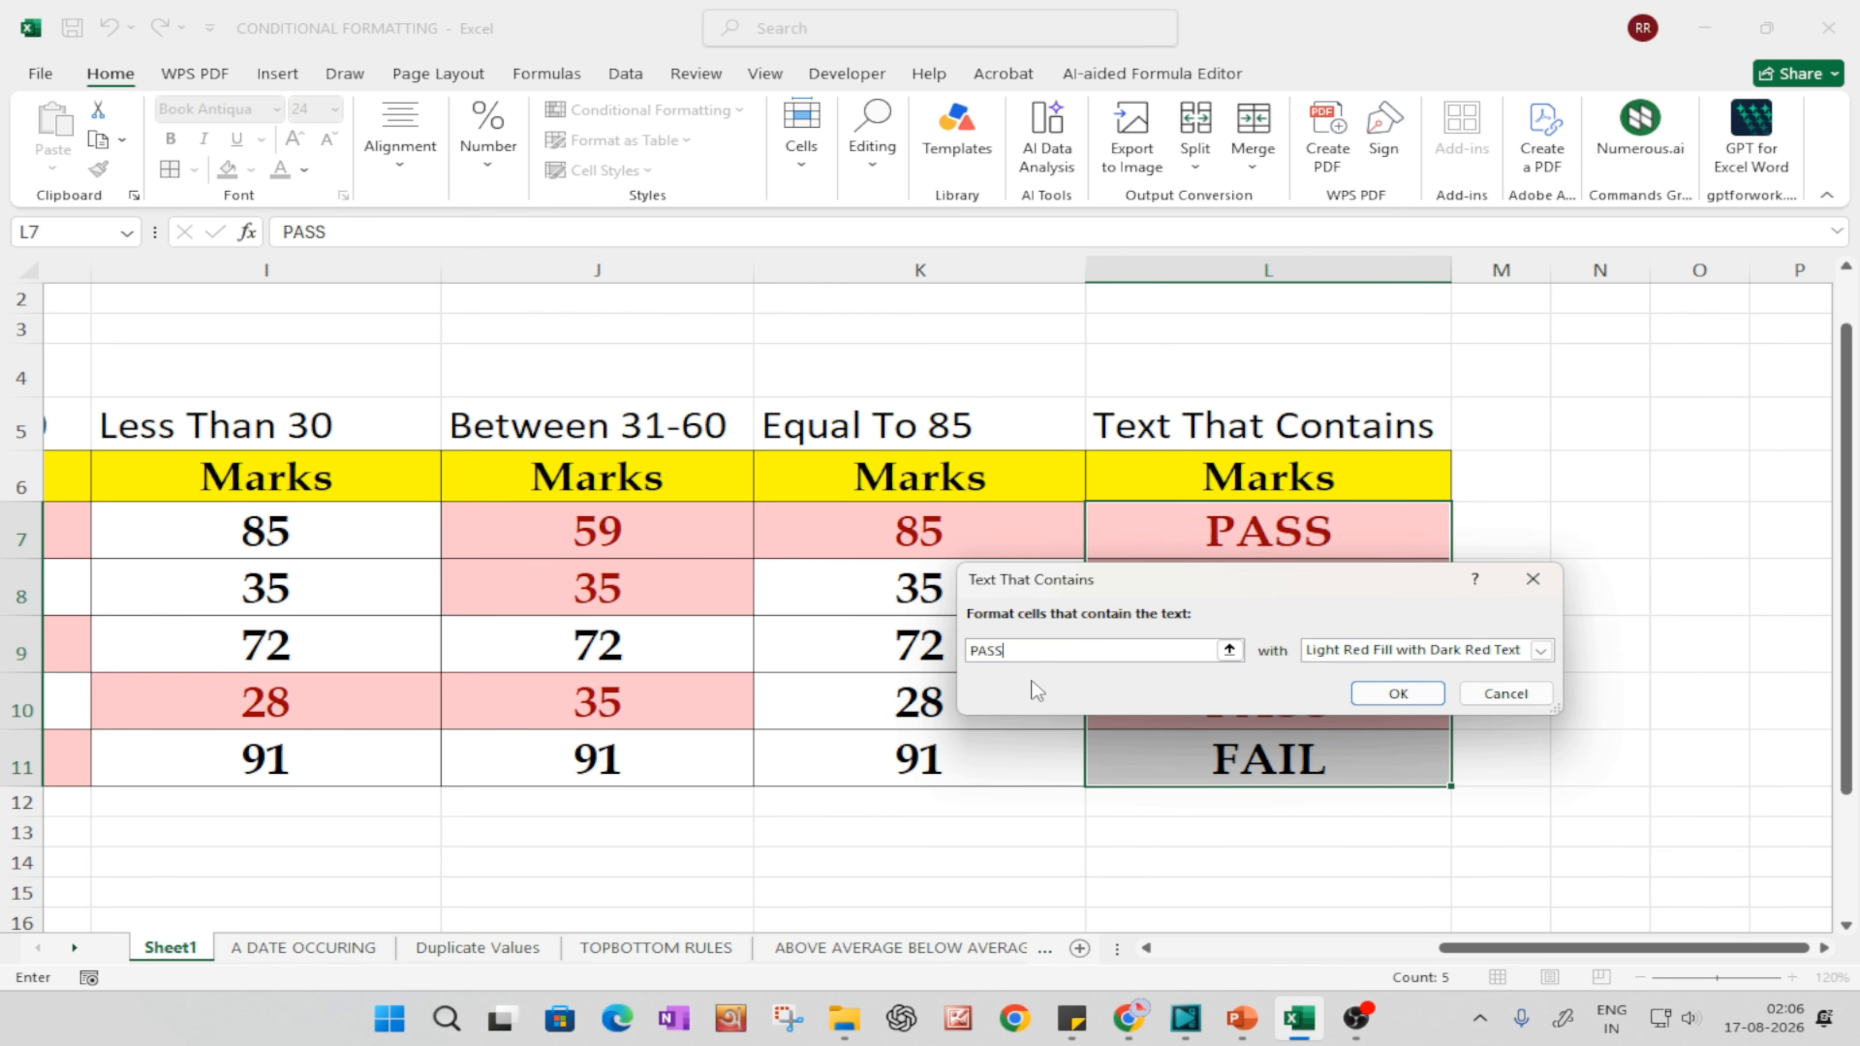
click(1318, 657)
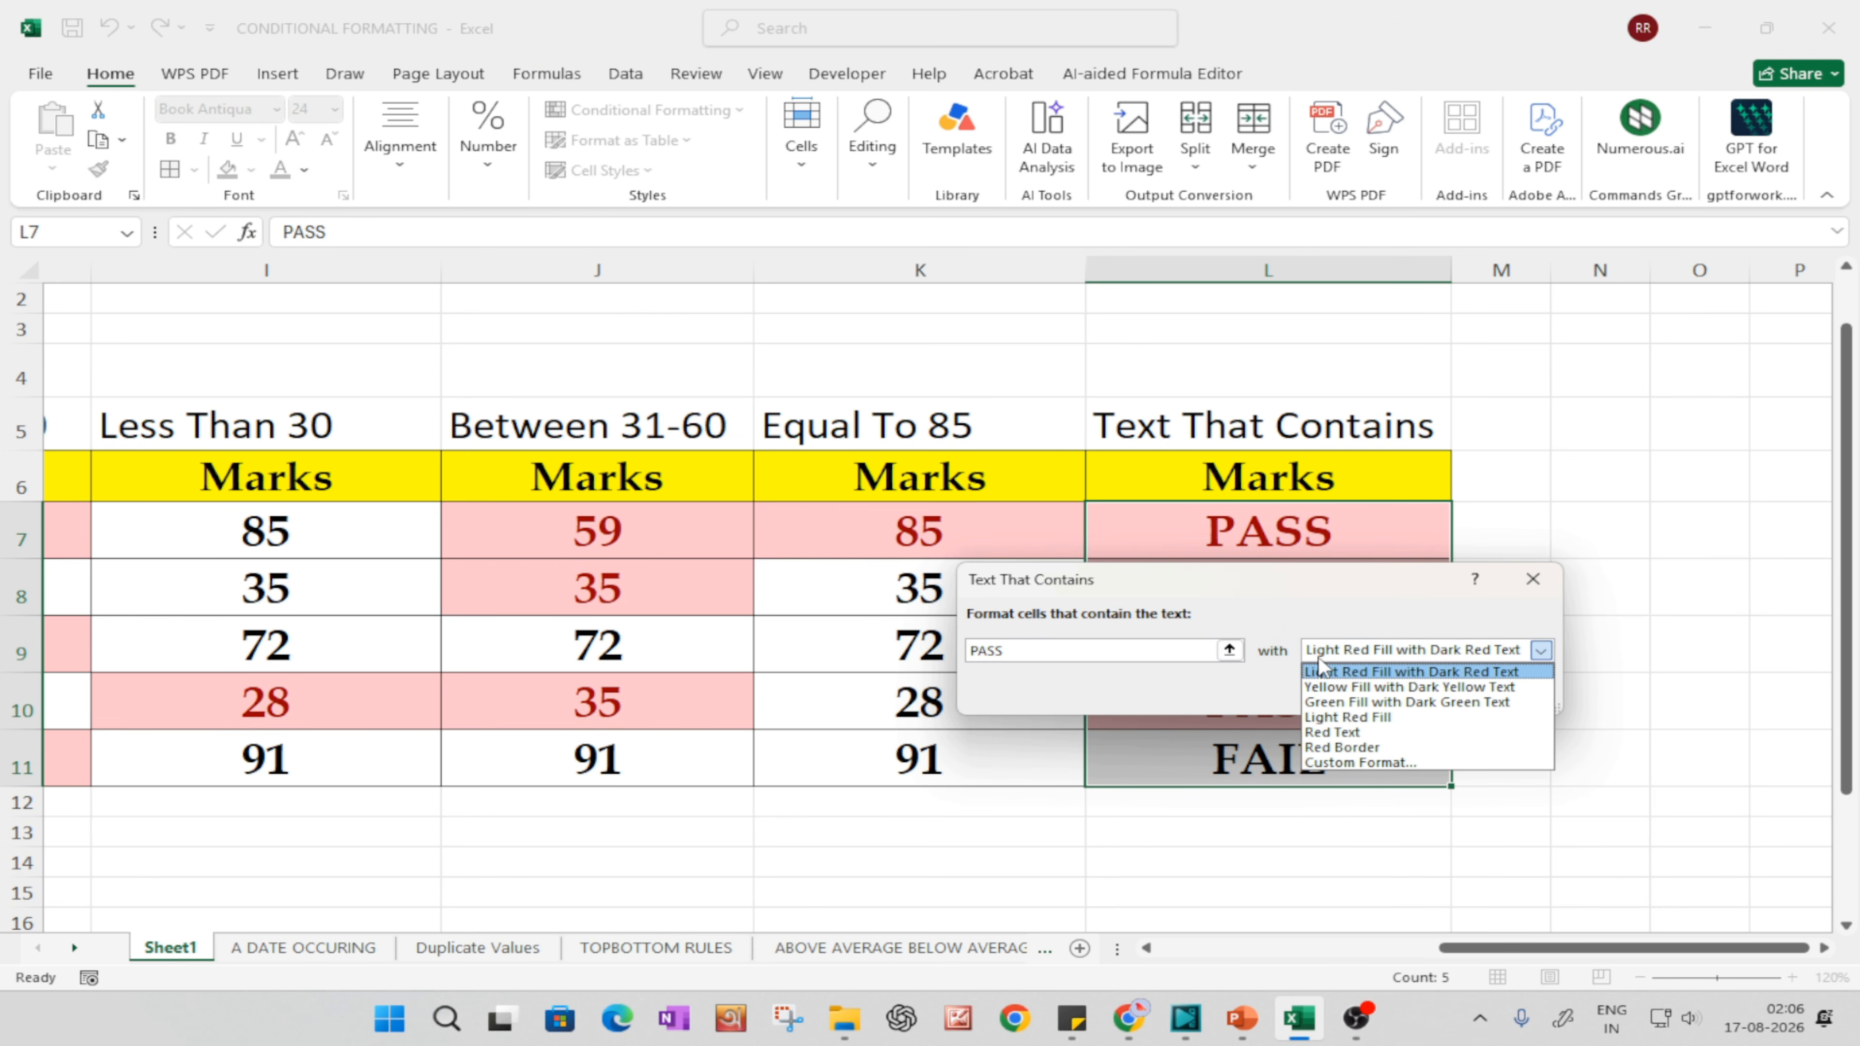
click(1323, 702)
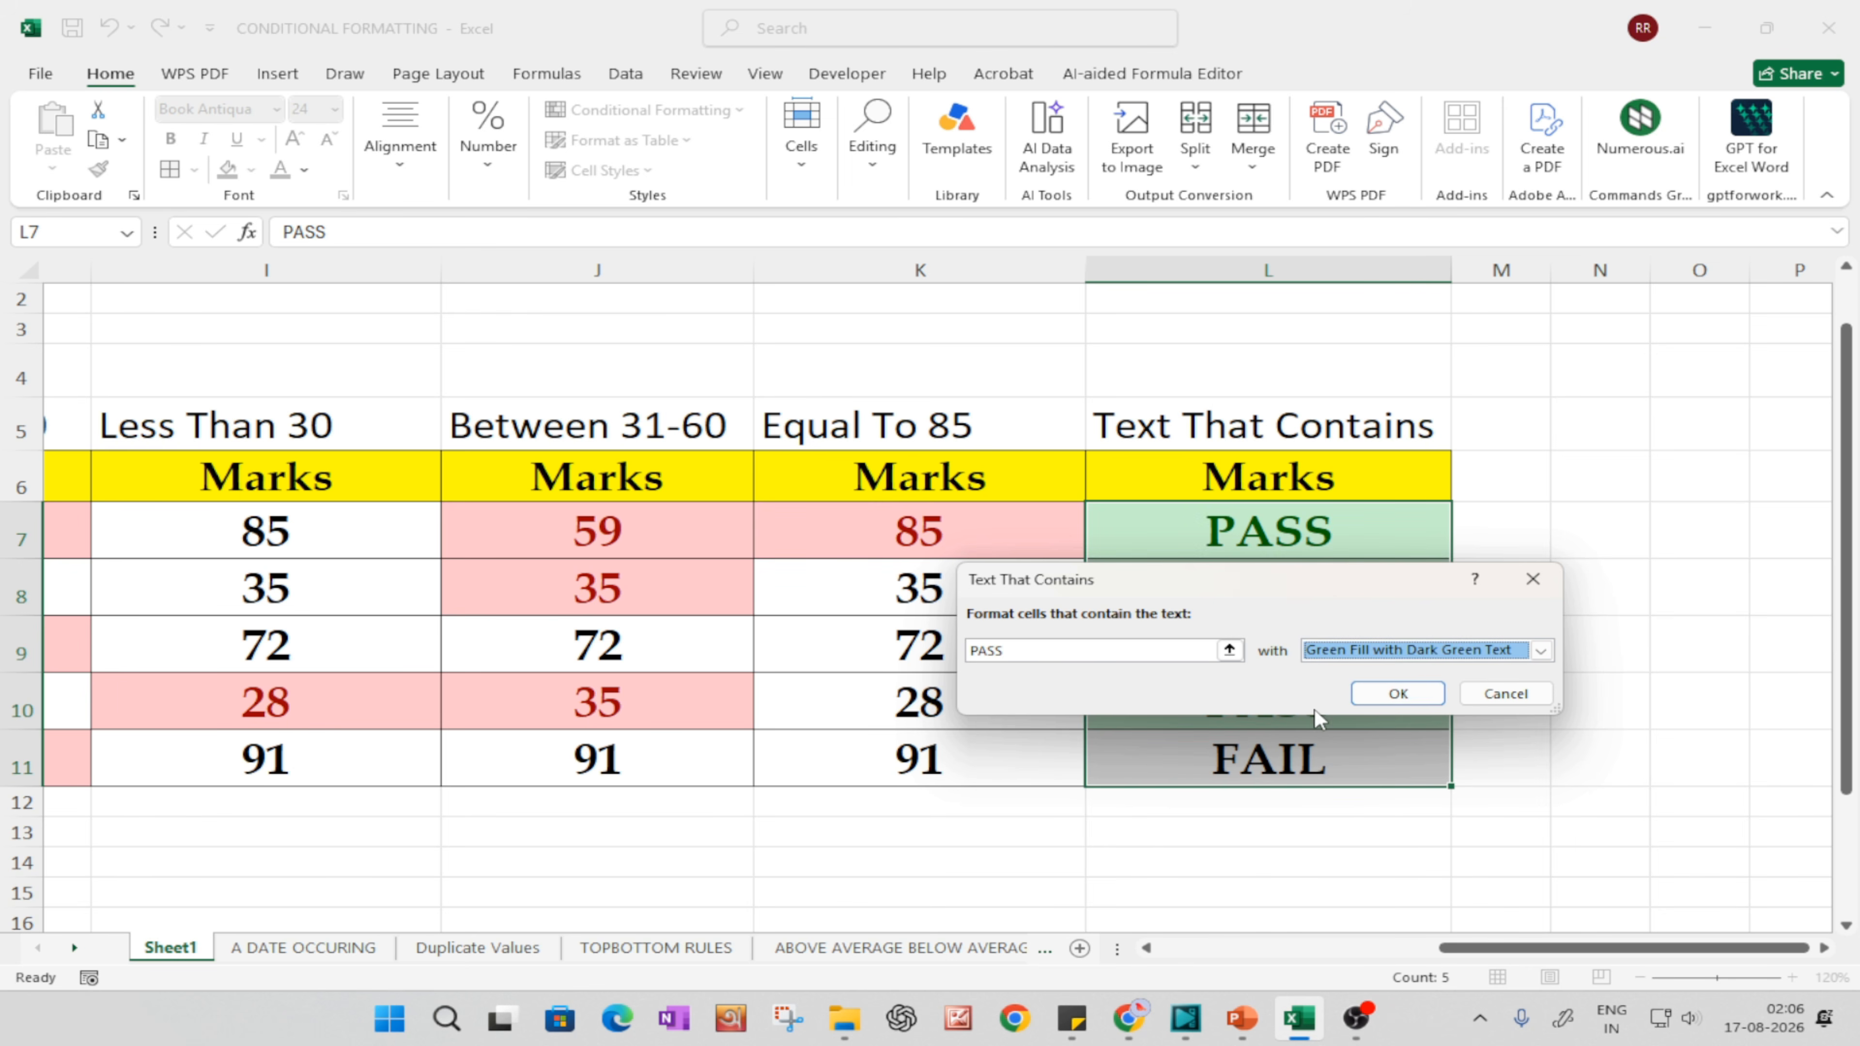
click(1377, 694)
click(1484, 685)
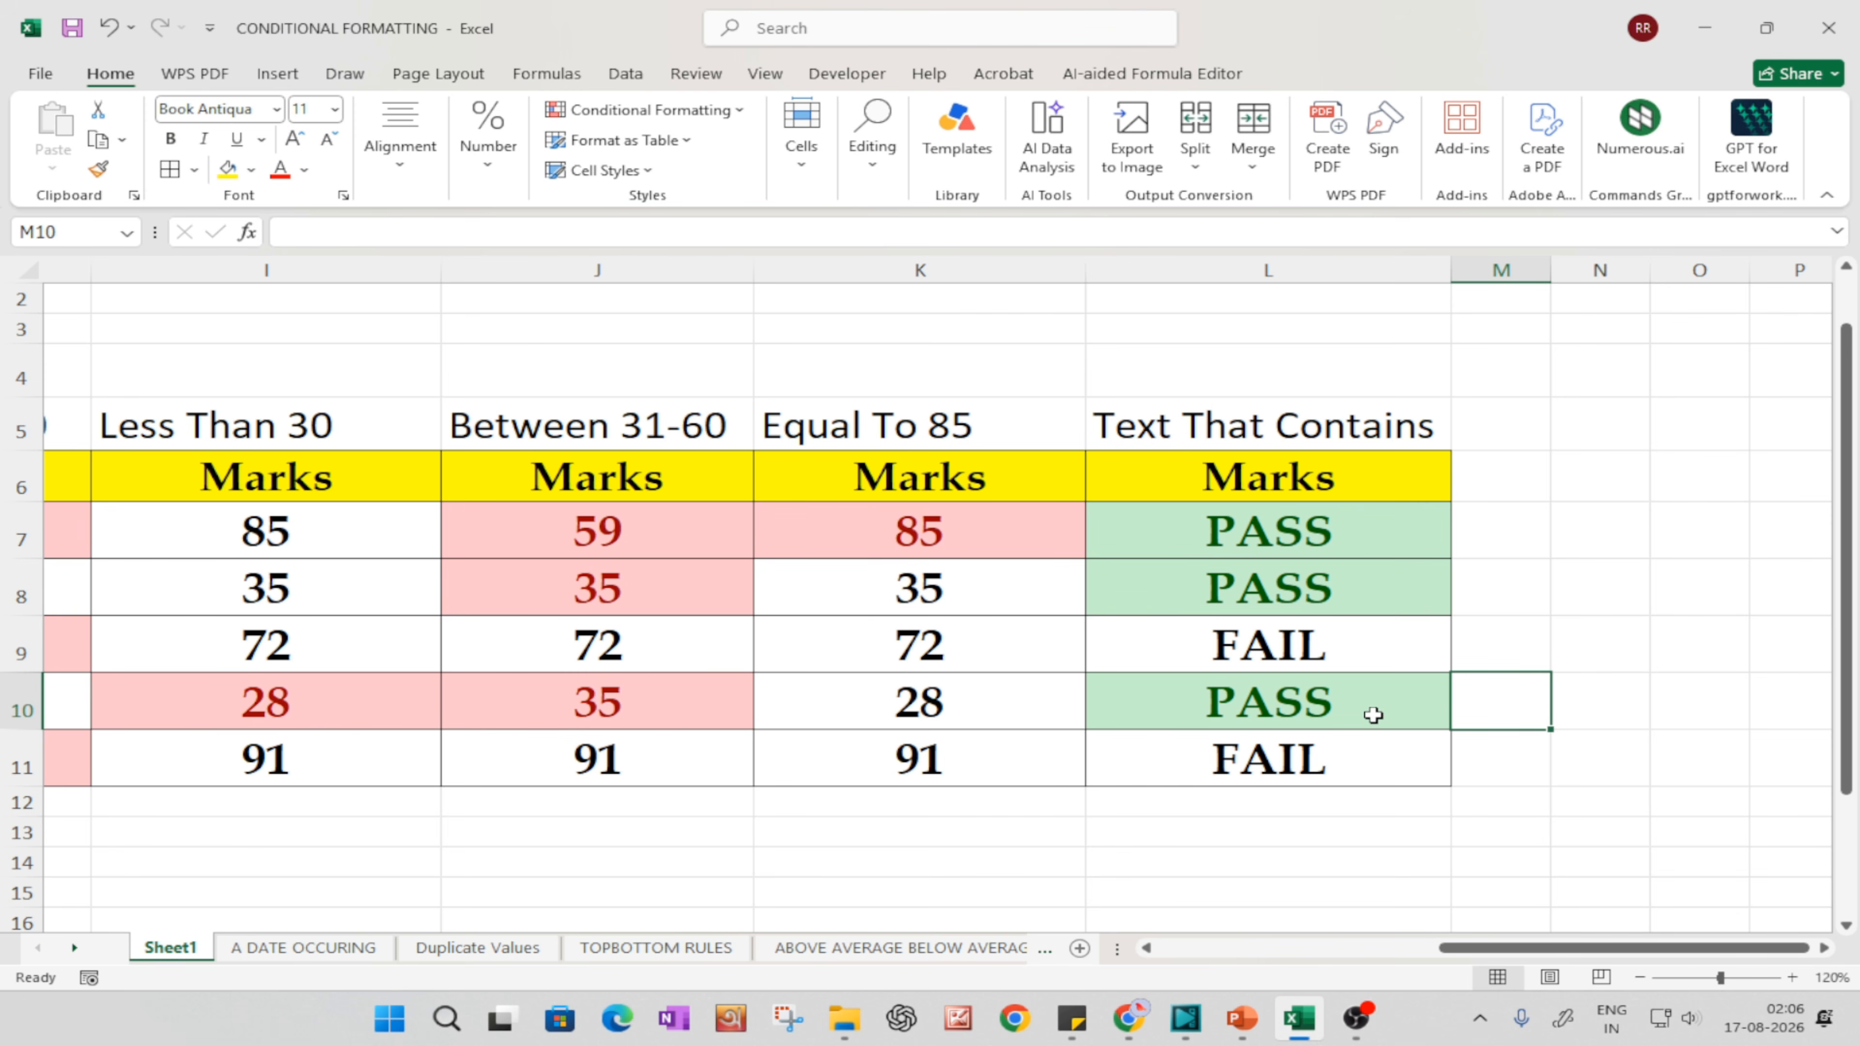
Step: Add a second Text That Contains rule for FAIL with Light Red Fill with Dark Red Text to L7:L11
drag(1280, 545, 1297, 748)
click(1668, 605)
drag(1288, 538, 1302, 752)
click(668, 106)
mouse_move(659, 168)
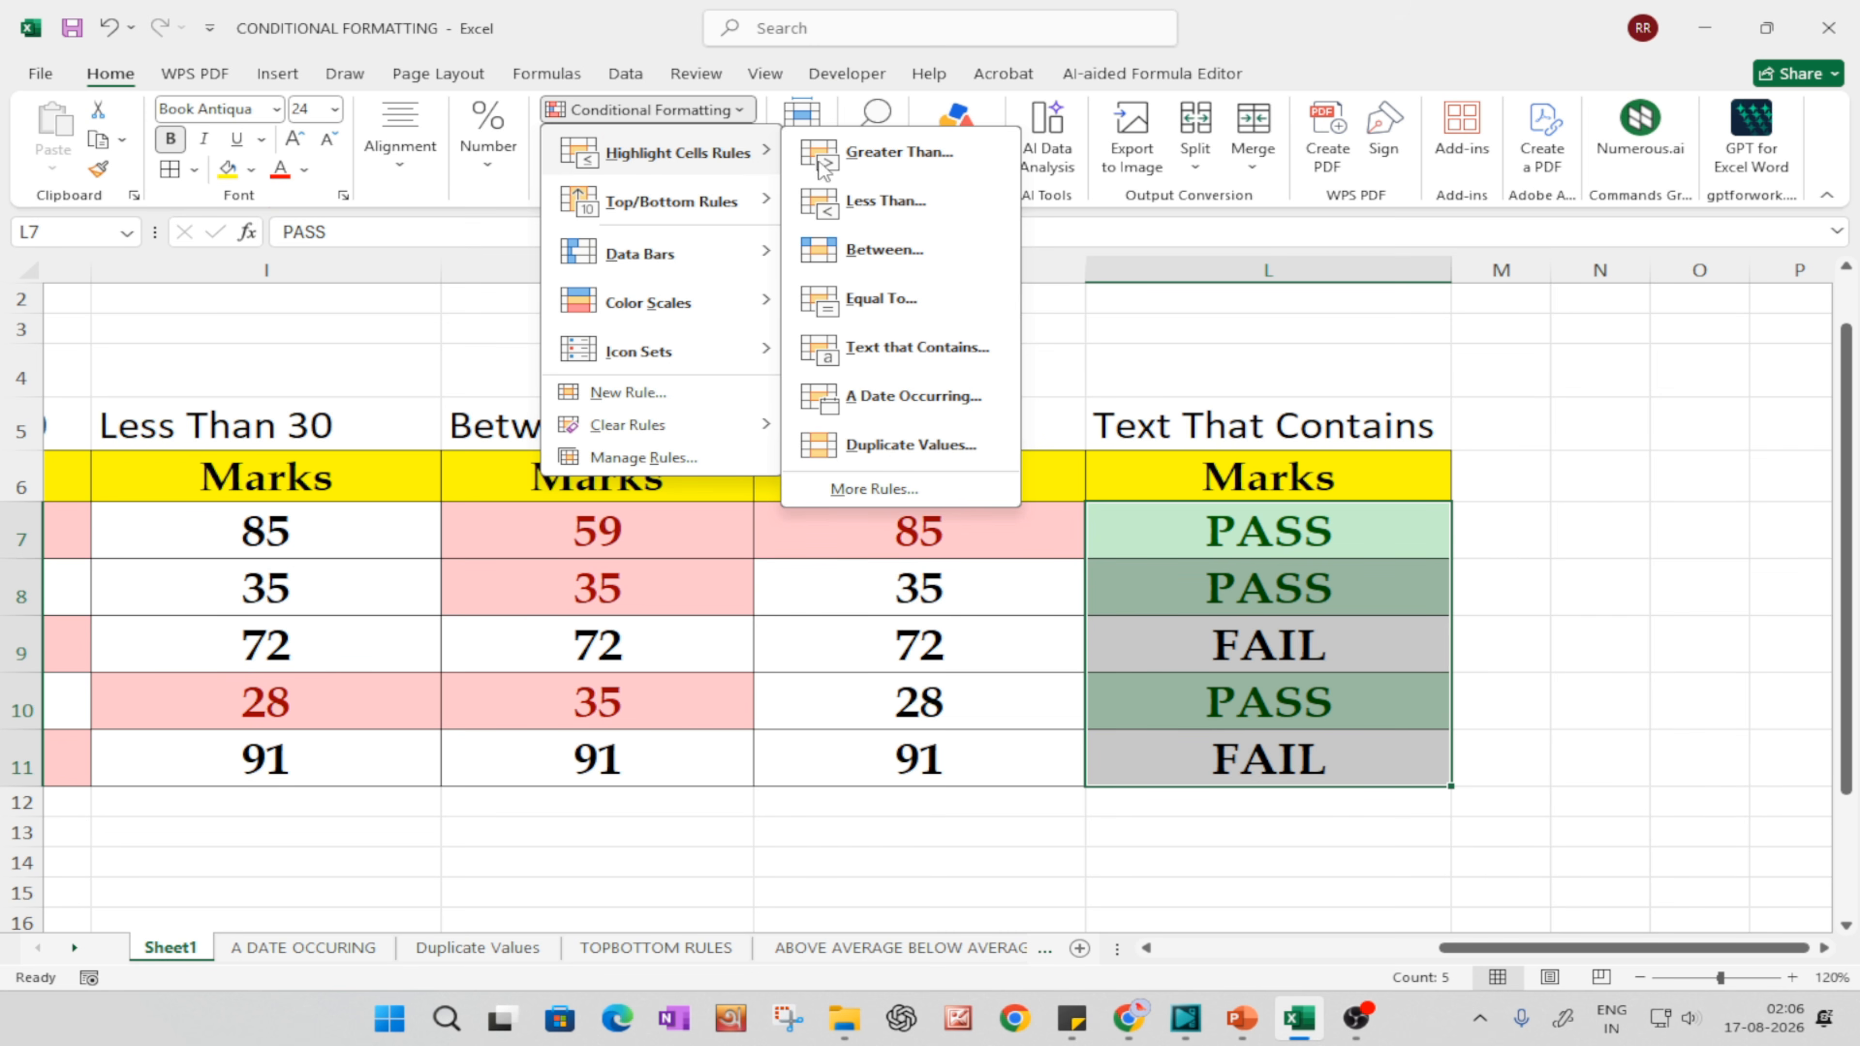
click(894, 356)
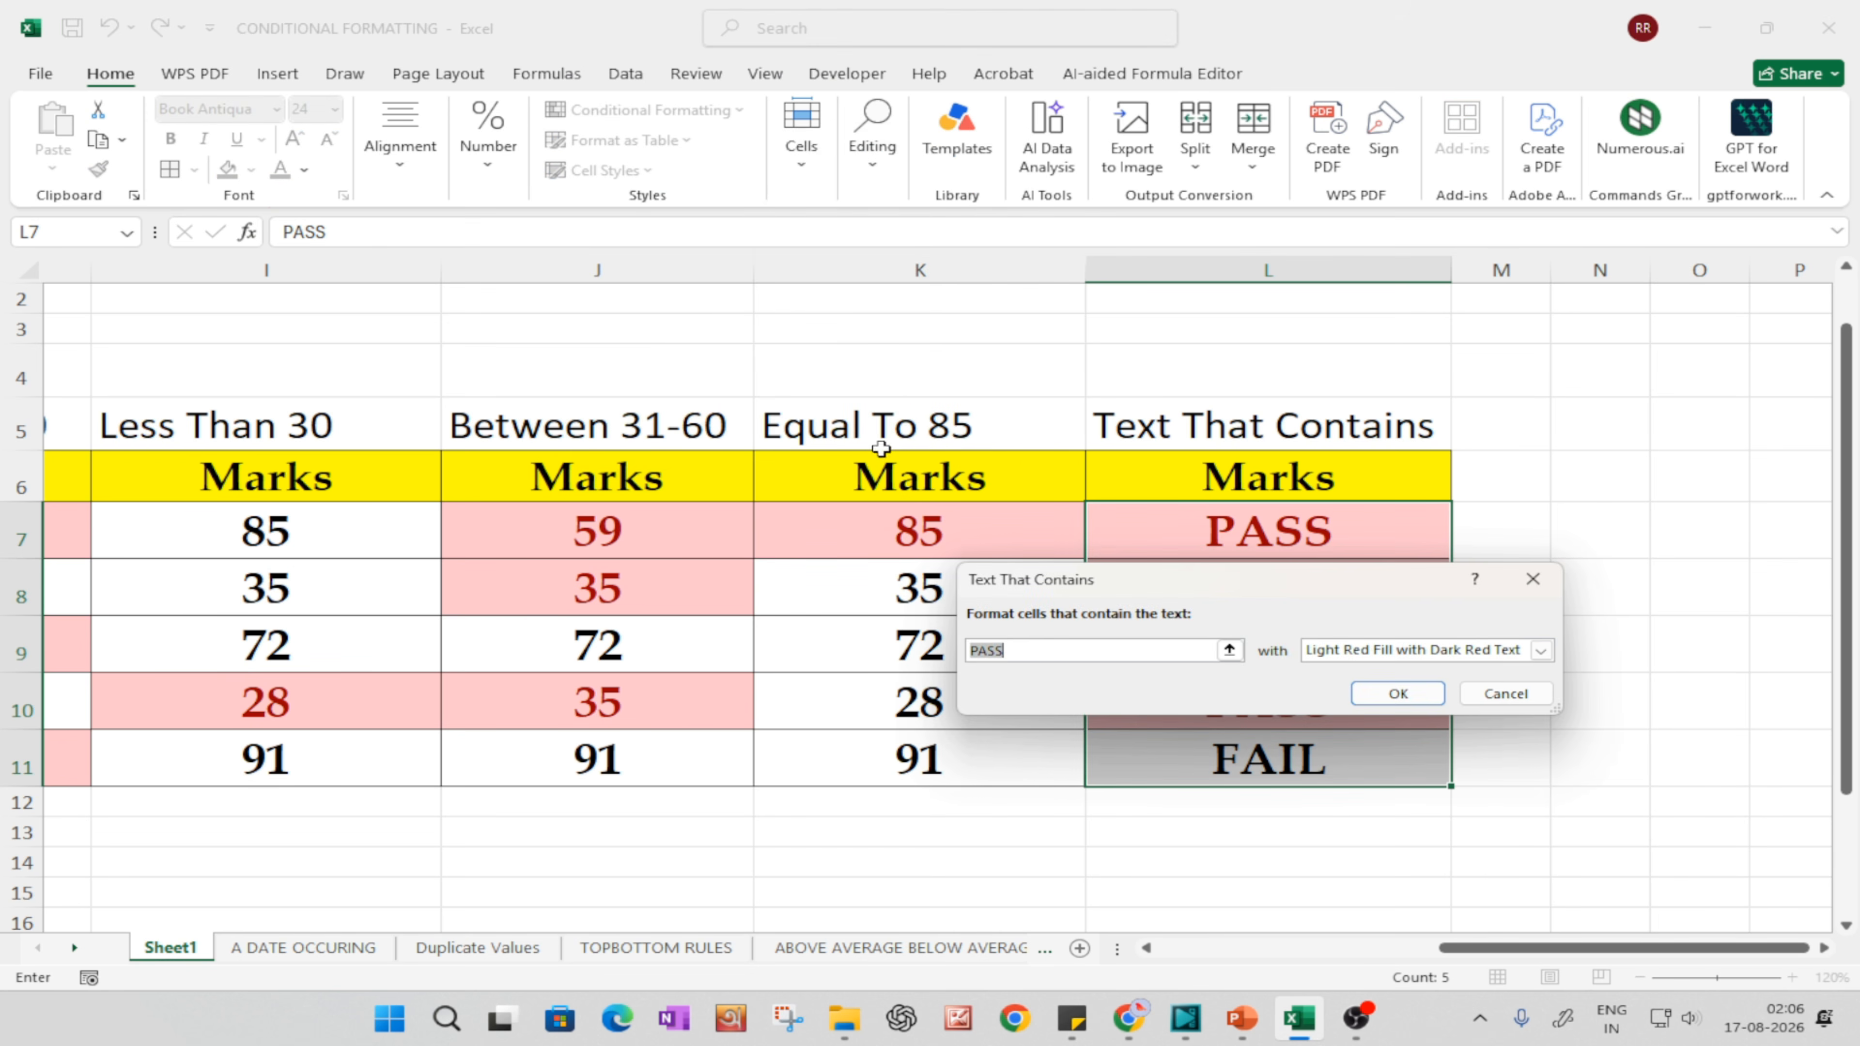
click(1042, 652)
key(BackSpace)
key(BackSpace)
key(BackSpace)
text(FAIL)
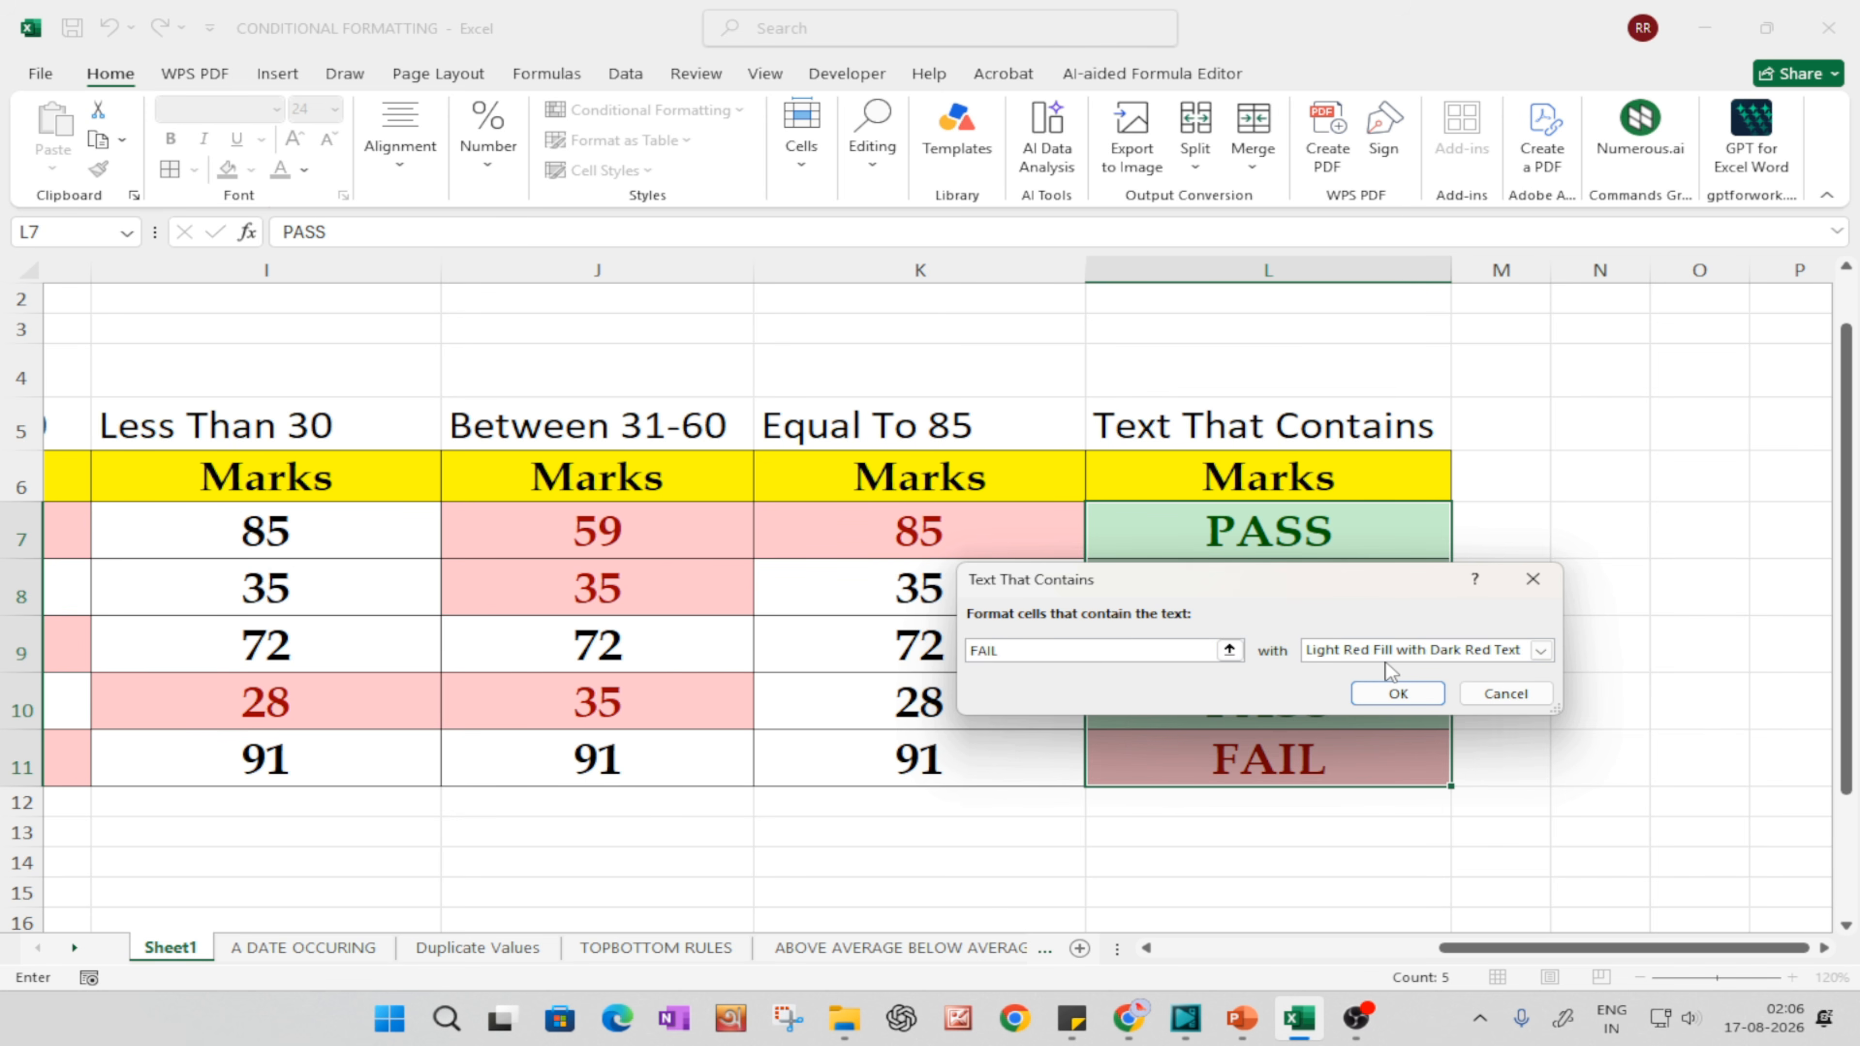
click(1379, 702)
click(1596, 700)
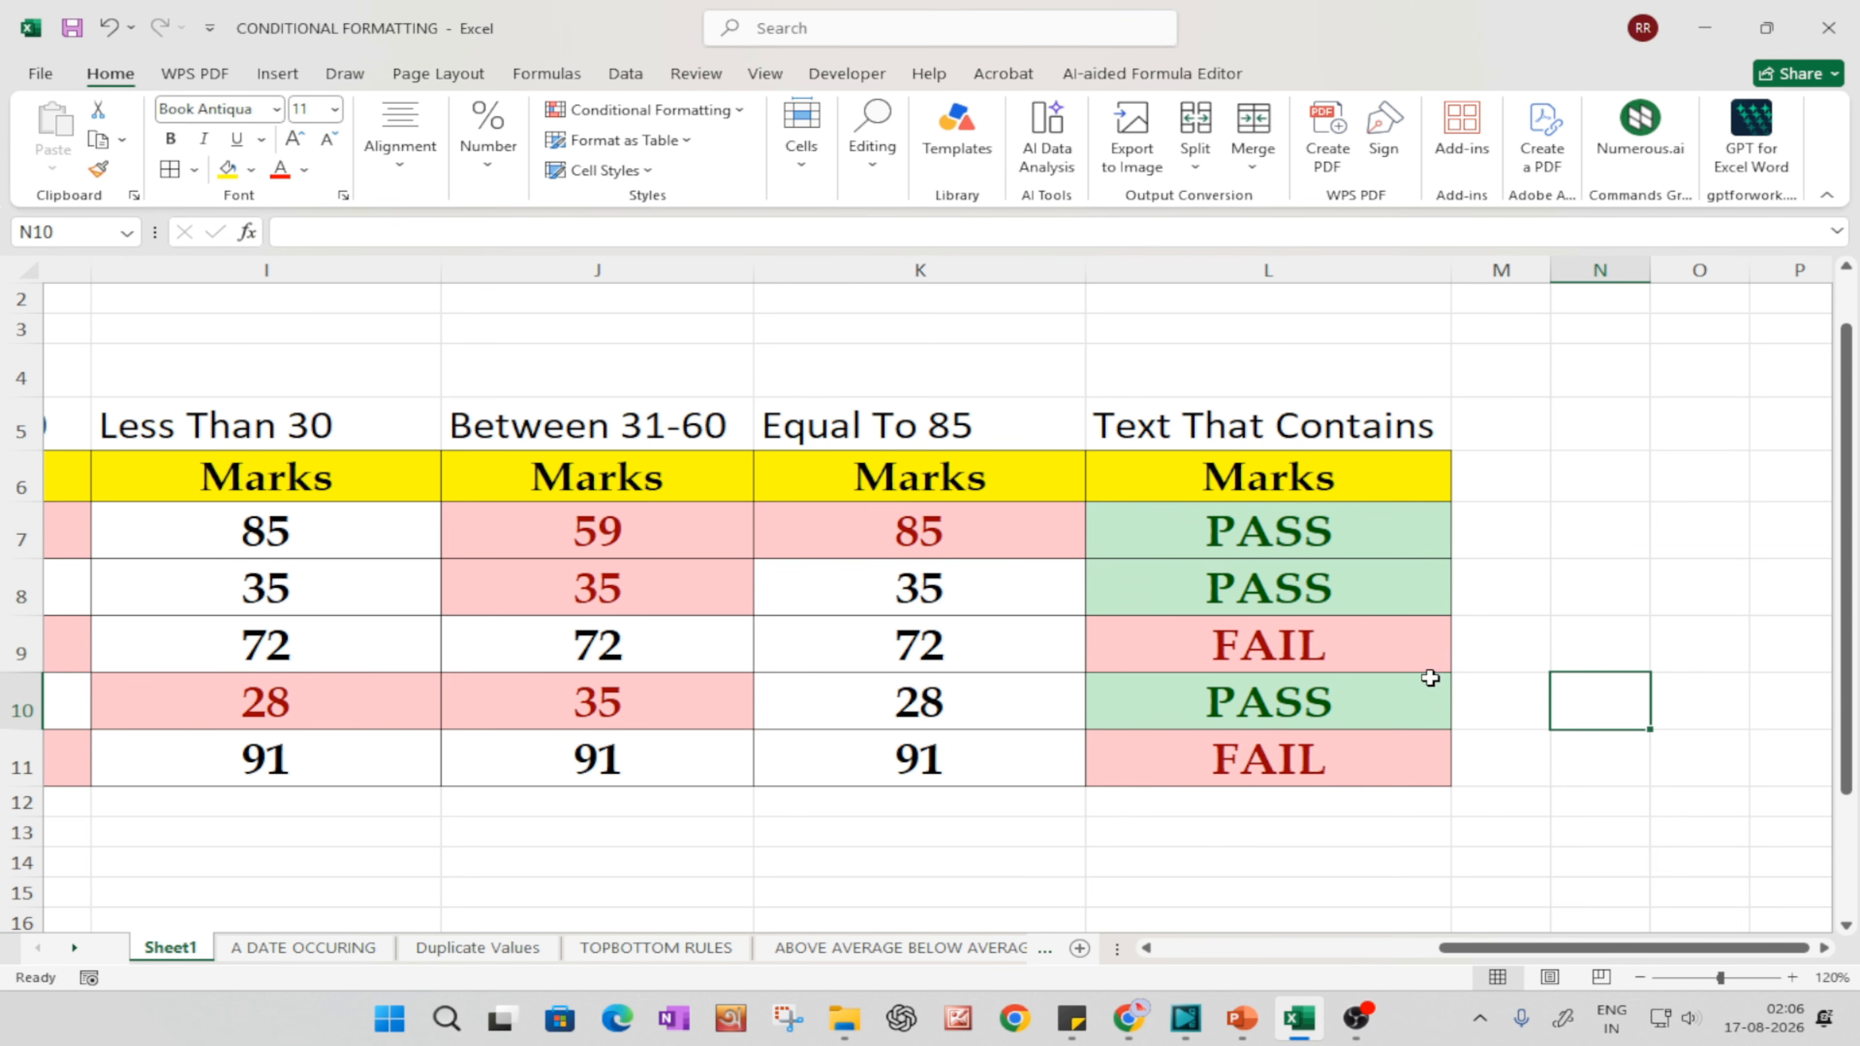
Step: Change the entry in L7 to FAIL to test the Text That Contains rules
click(1282, 664)
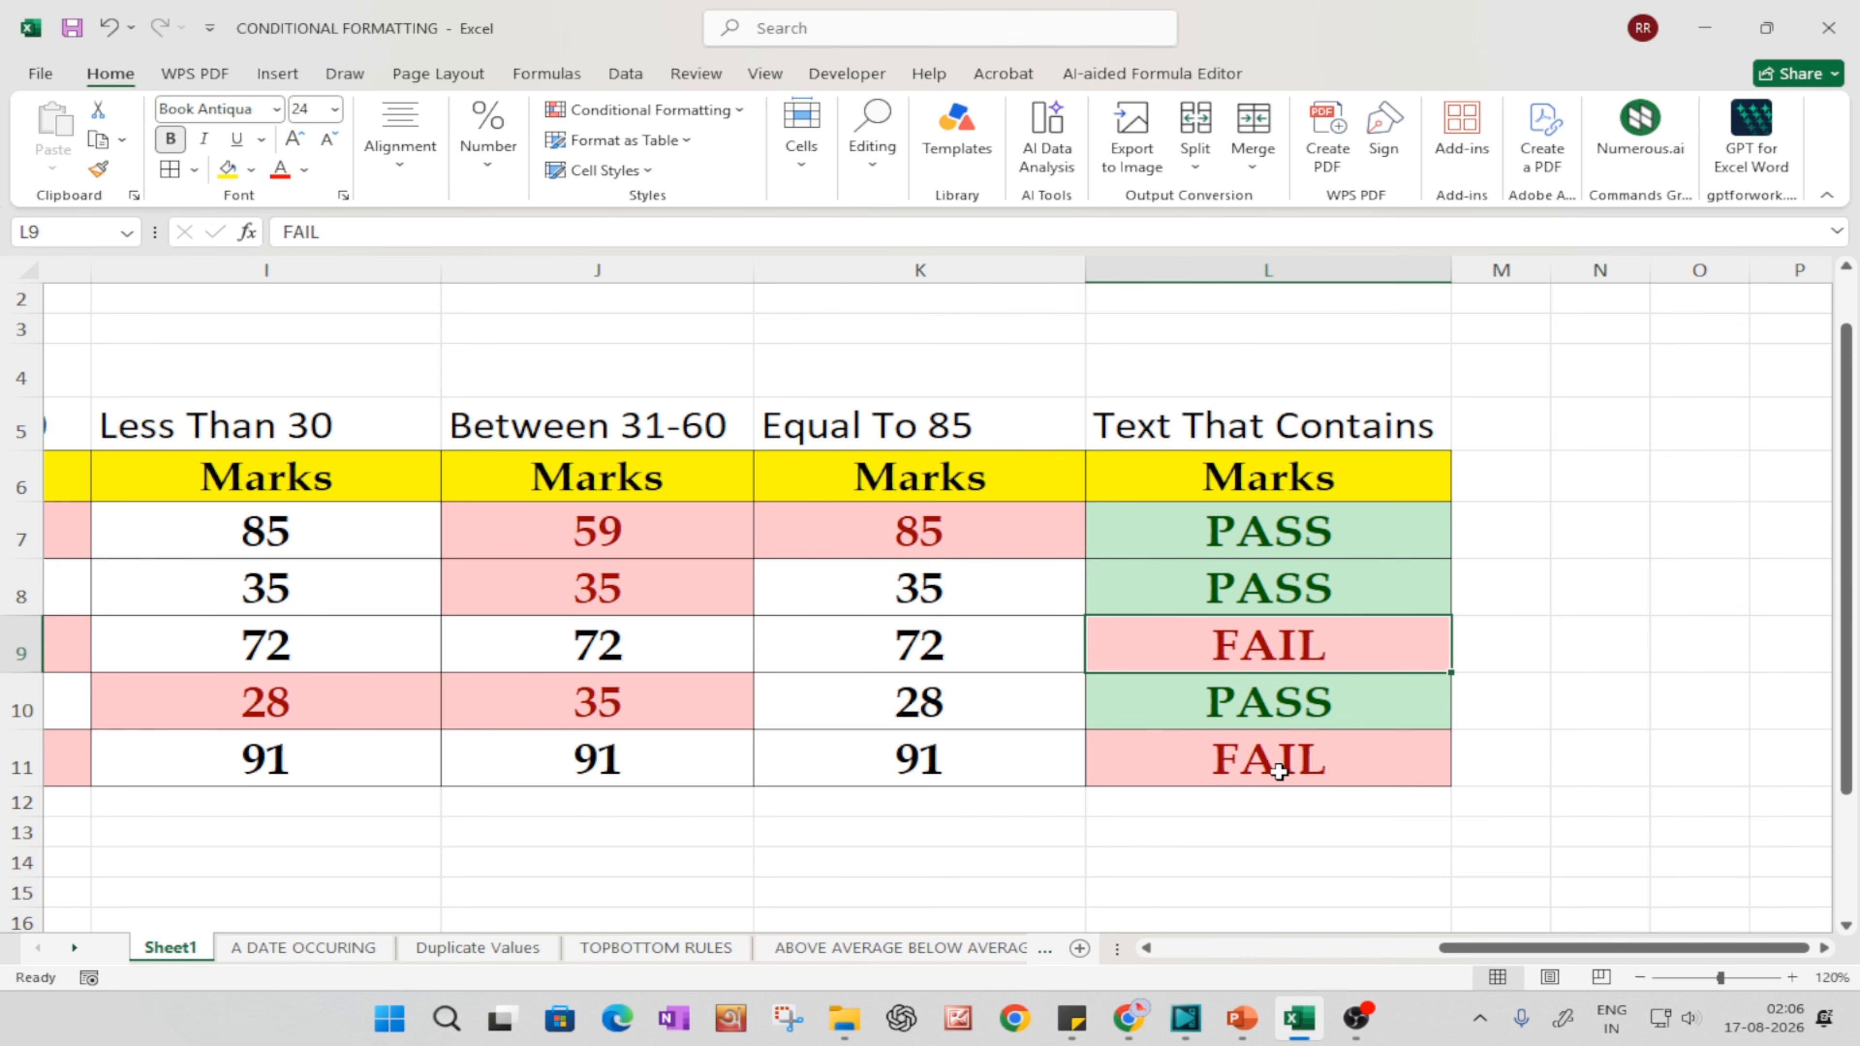
click(1215, 525)
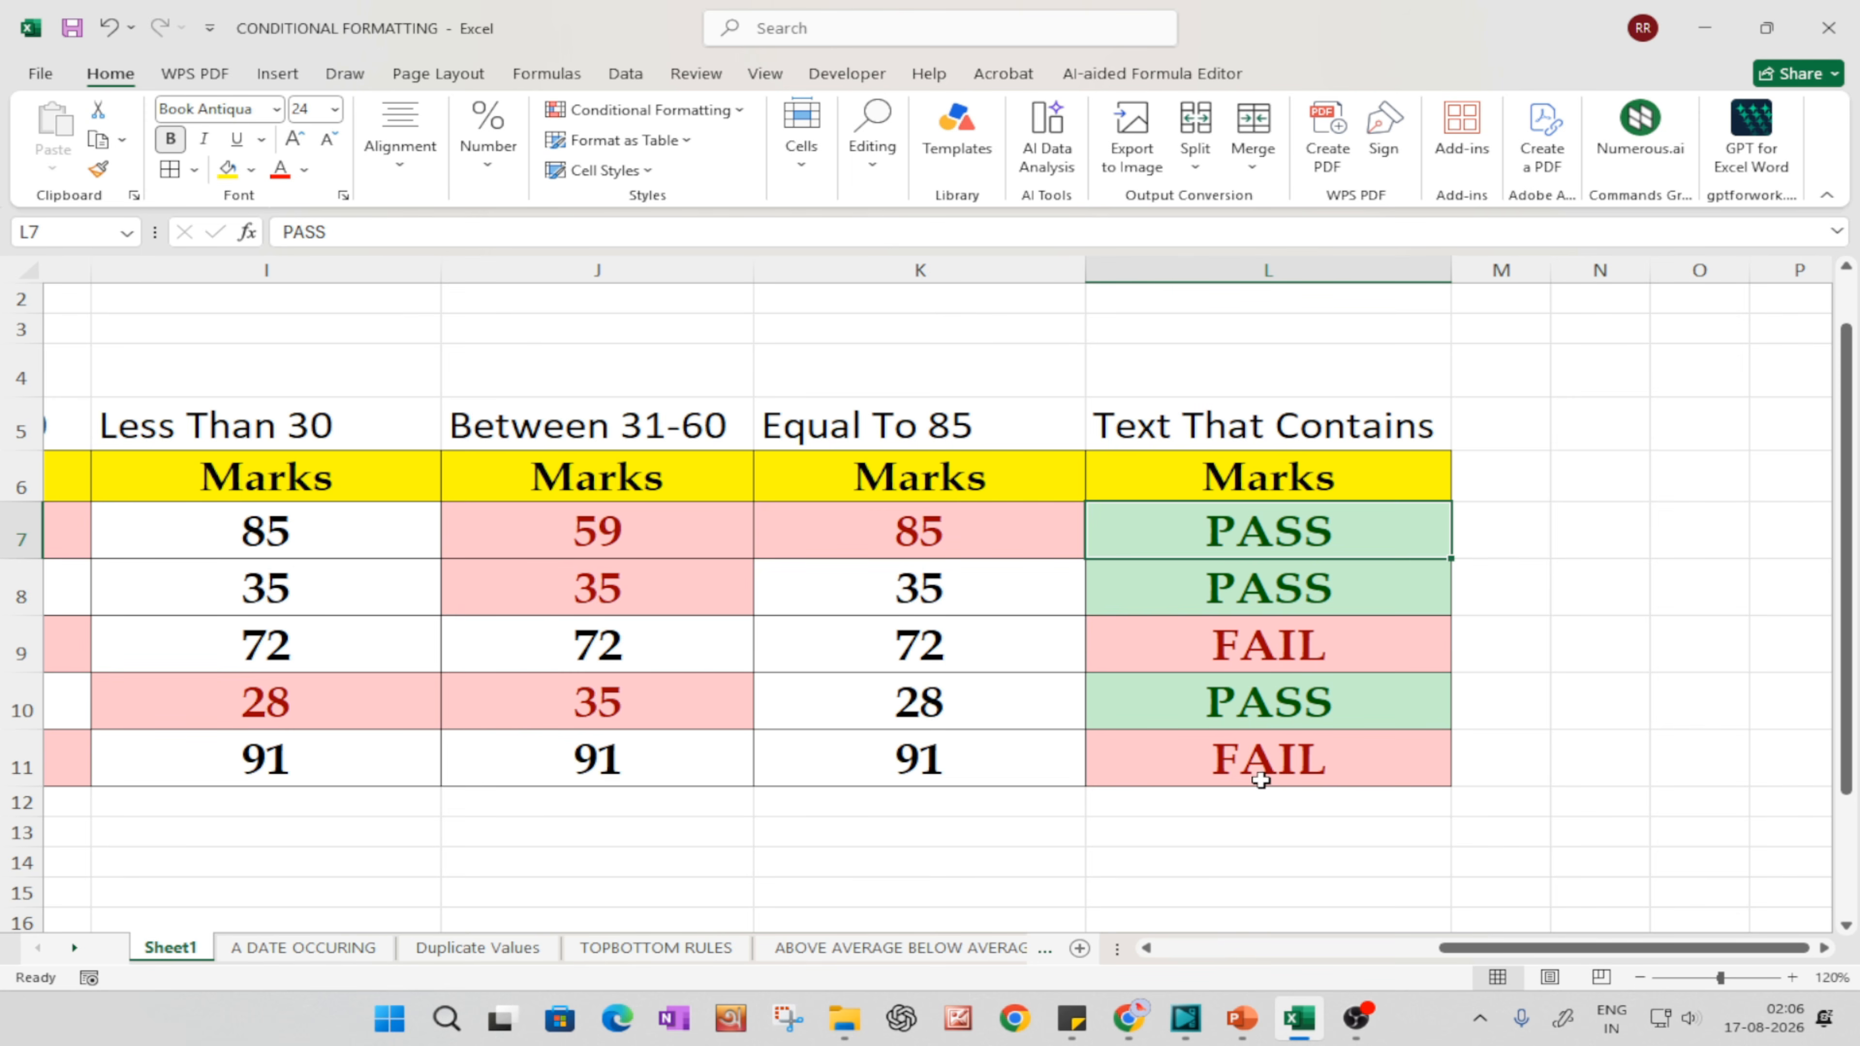
click(989, 513)
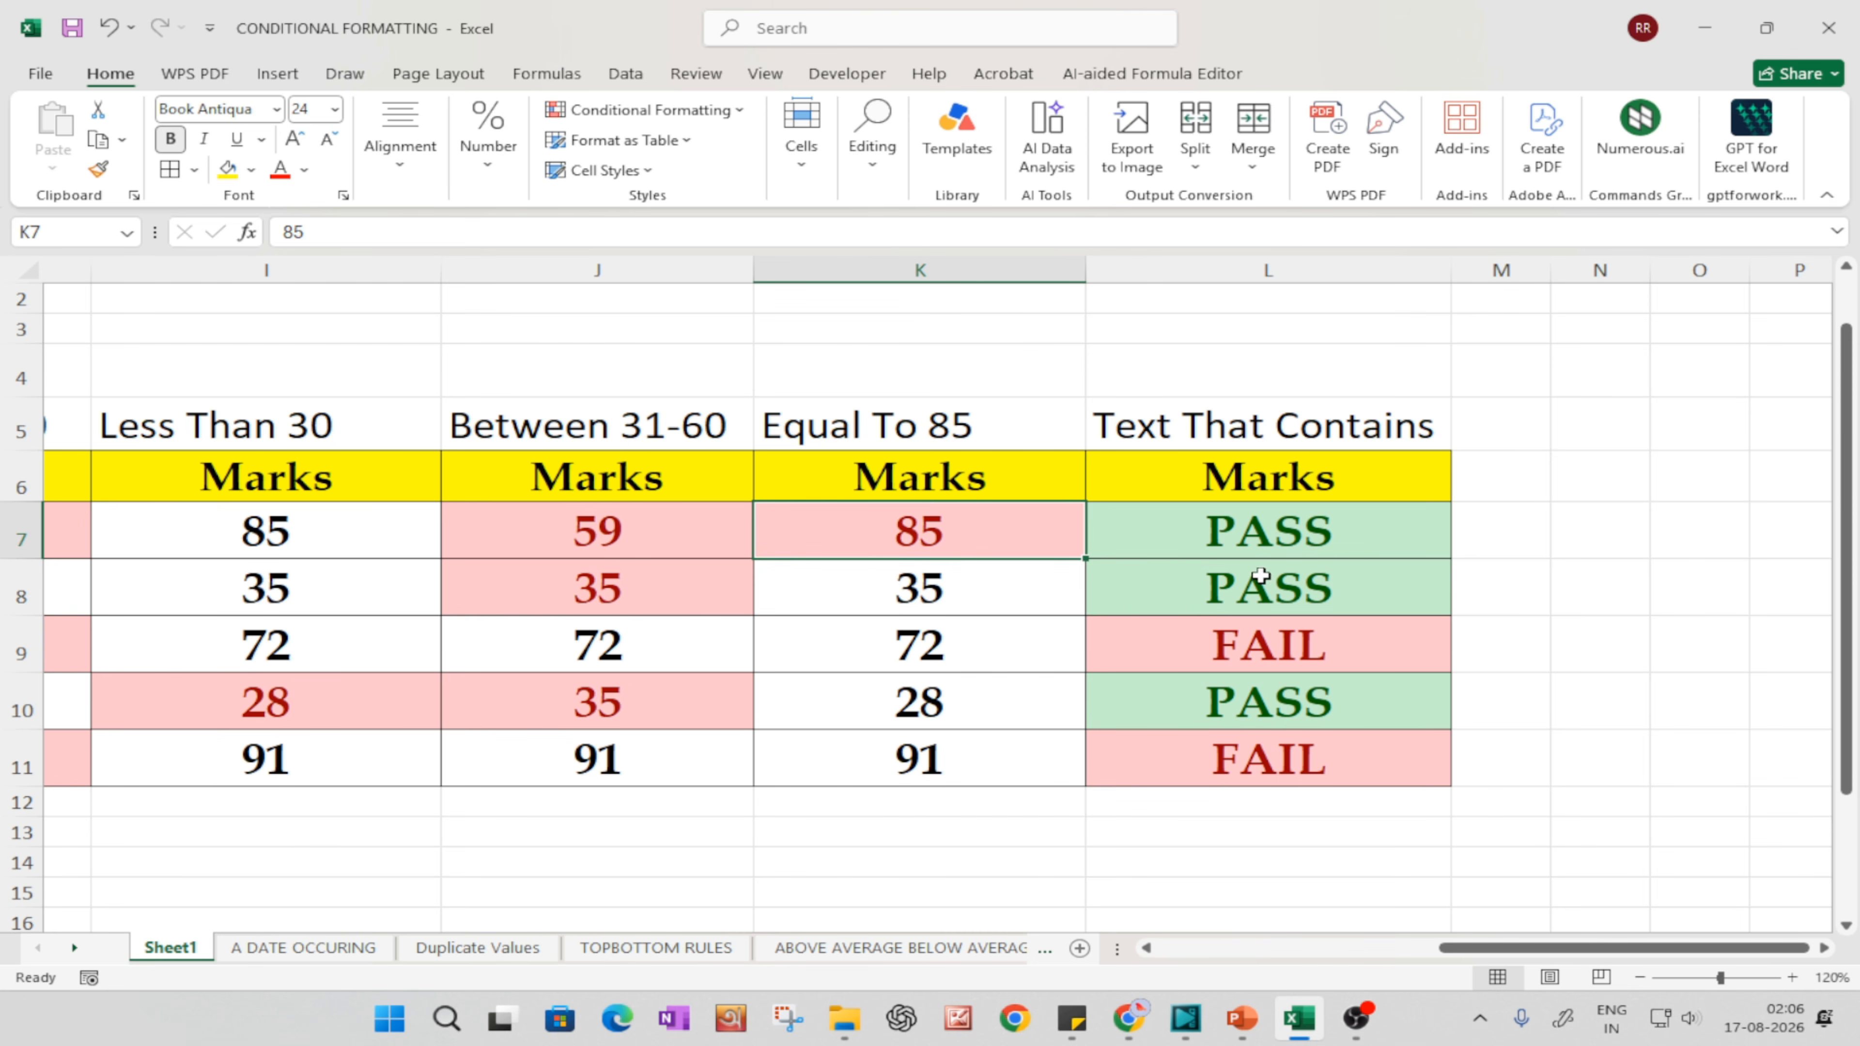
click(1297, 644)
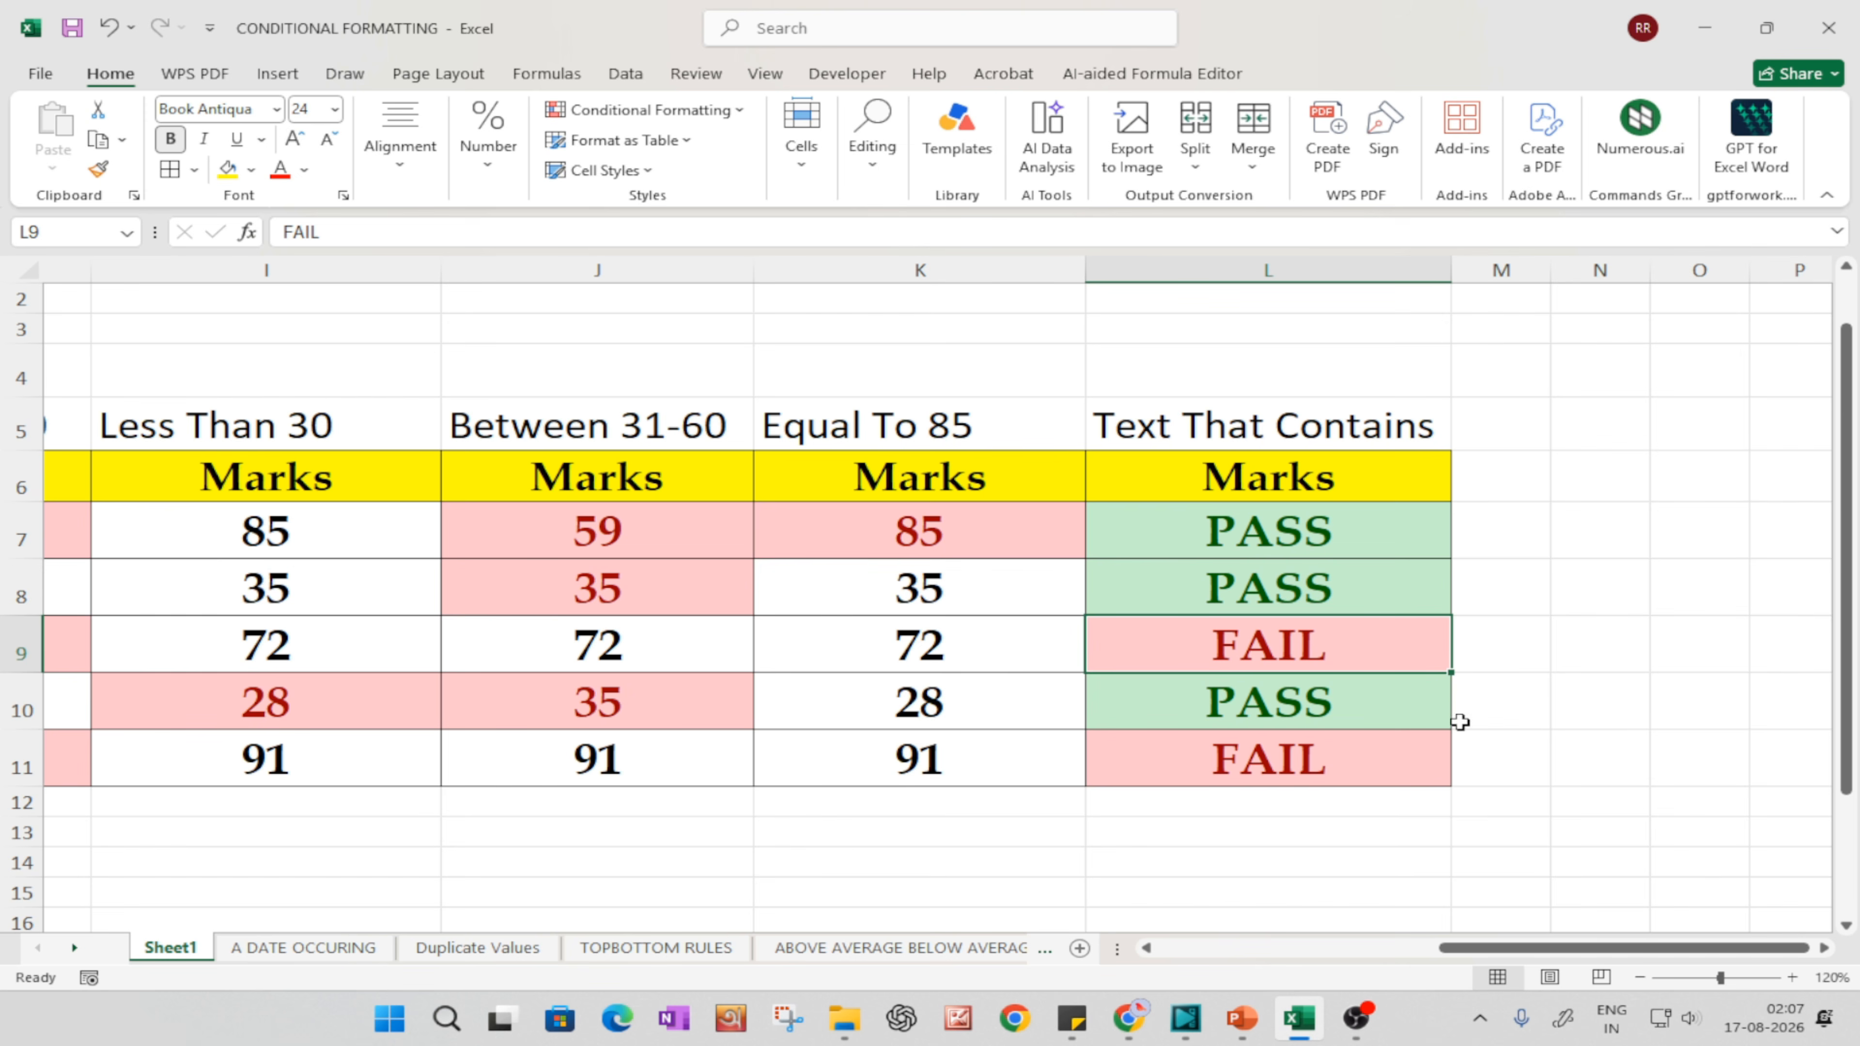
click(1298, 554)
text(FAIL)
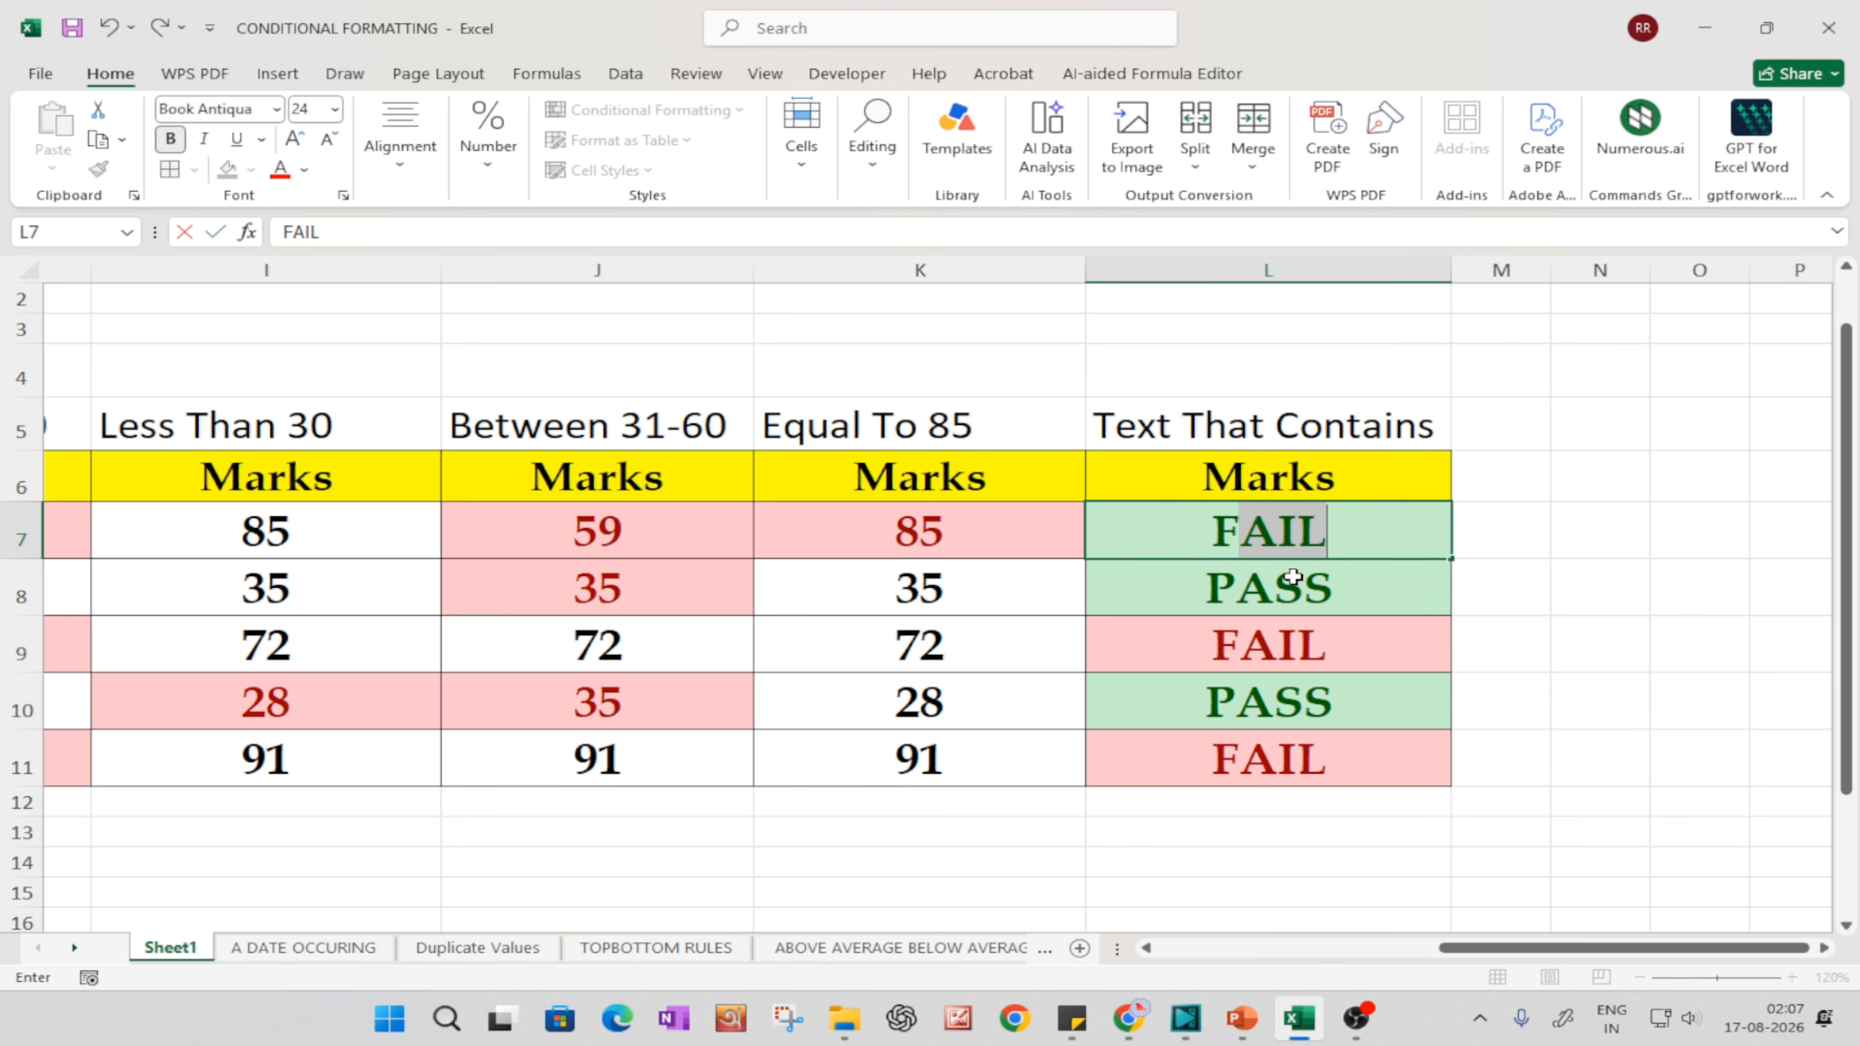
key(Return)
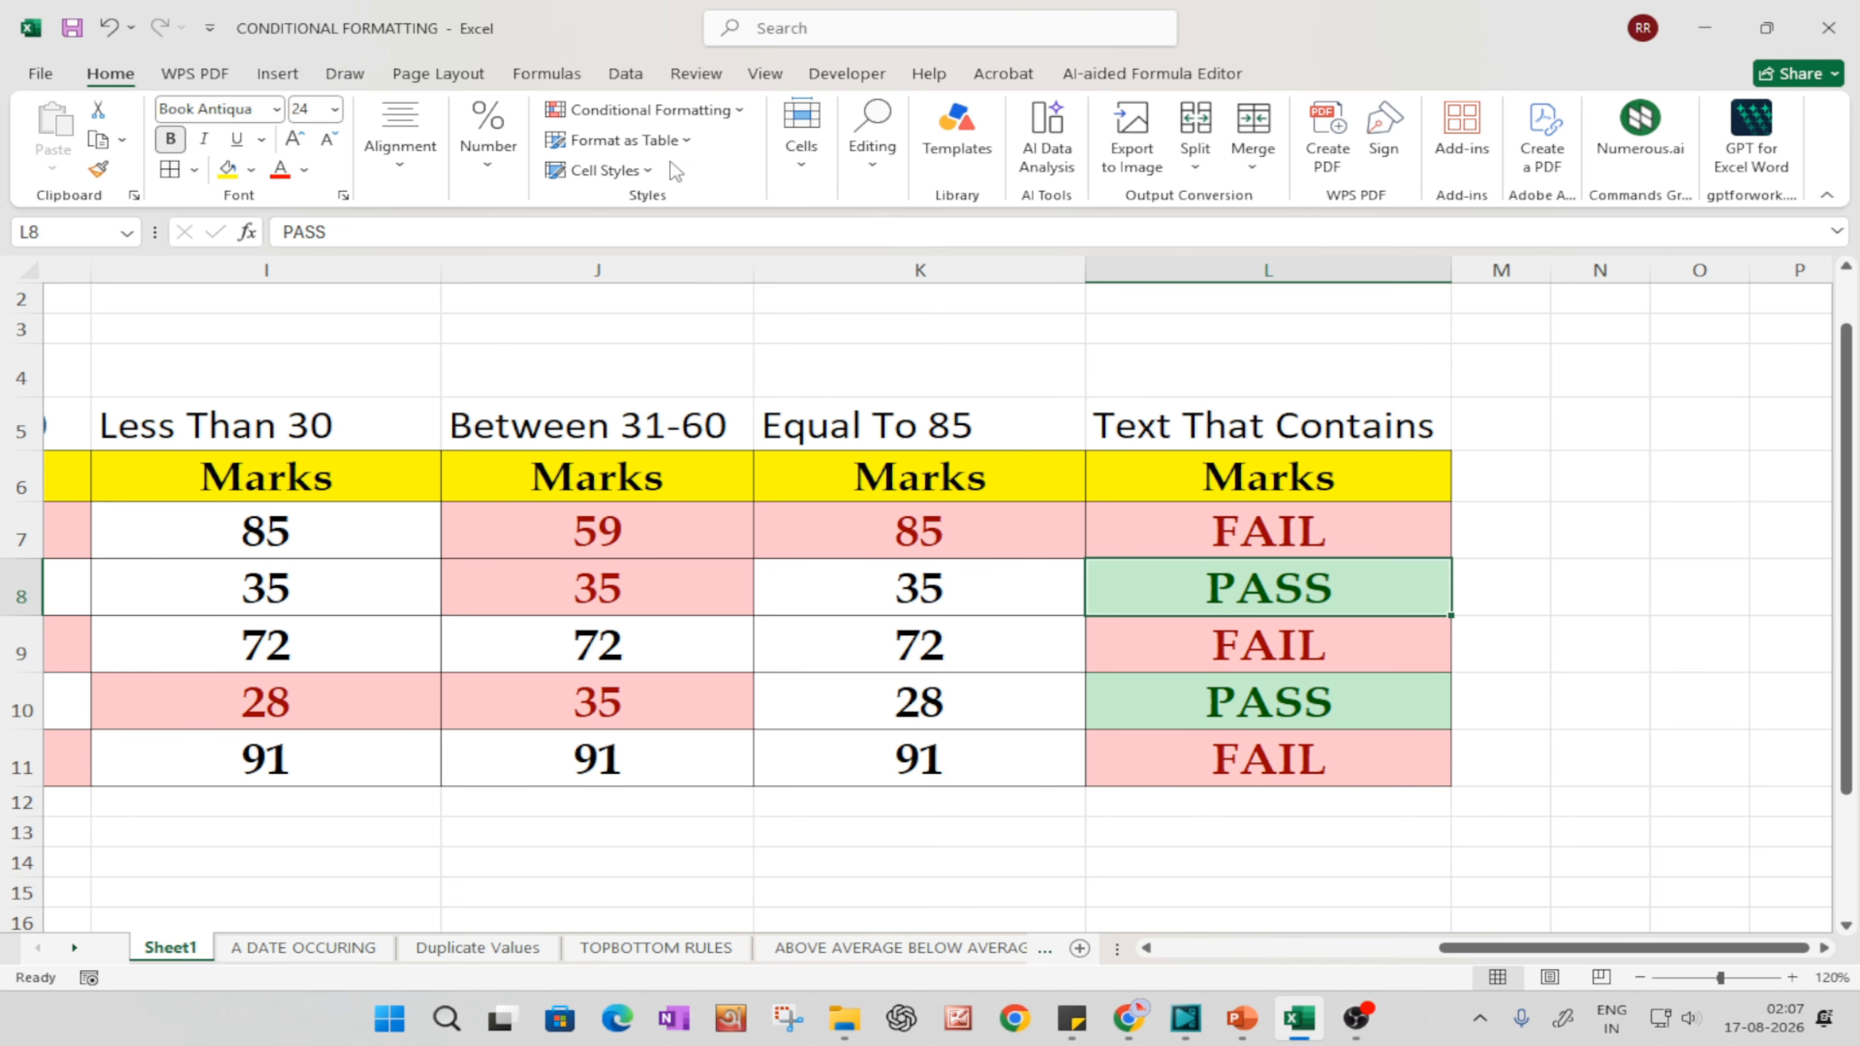
click(645, 109)
mouse_move(636, 158)
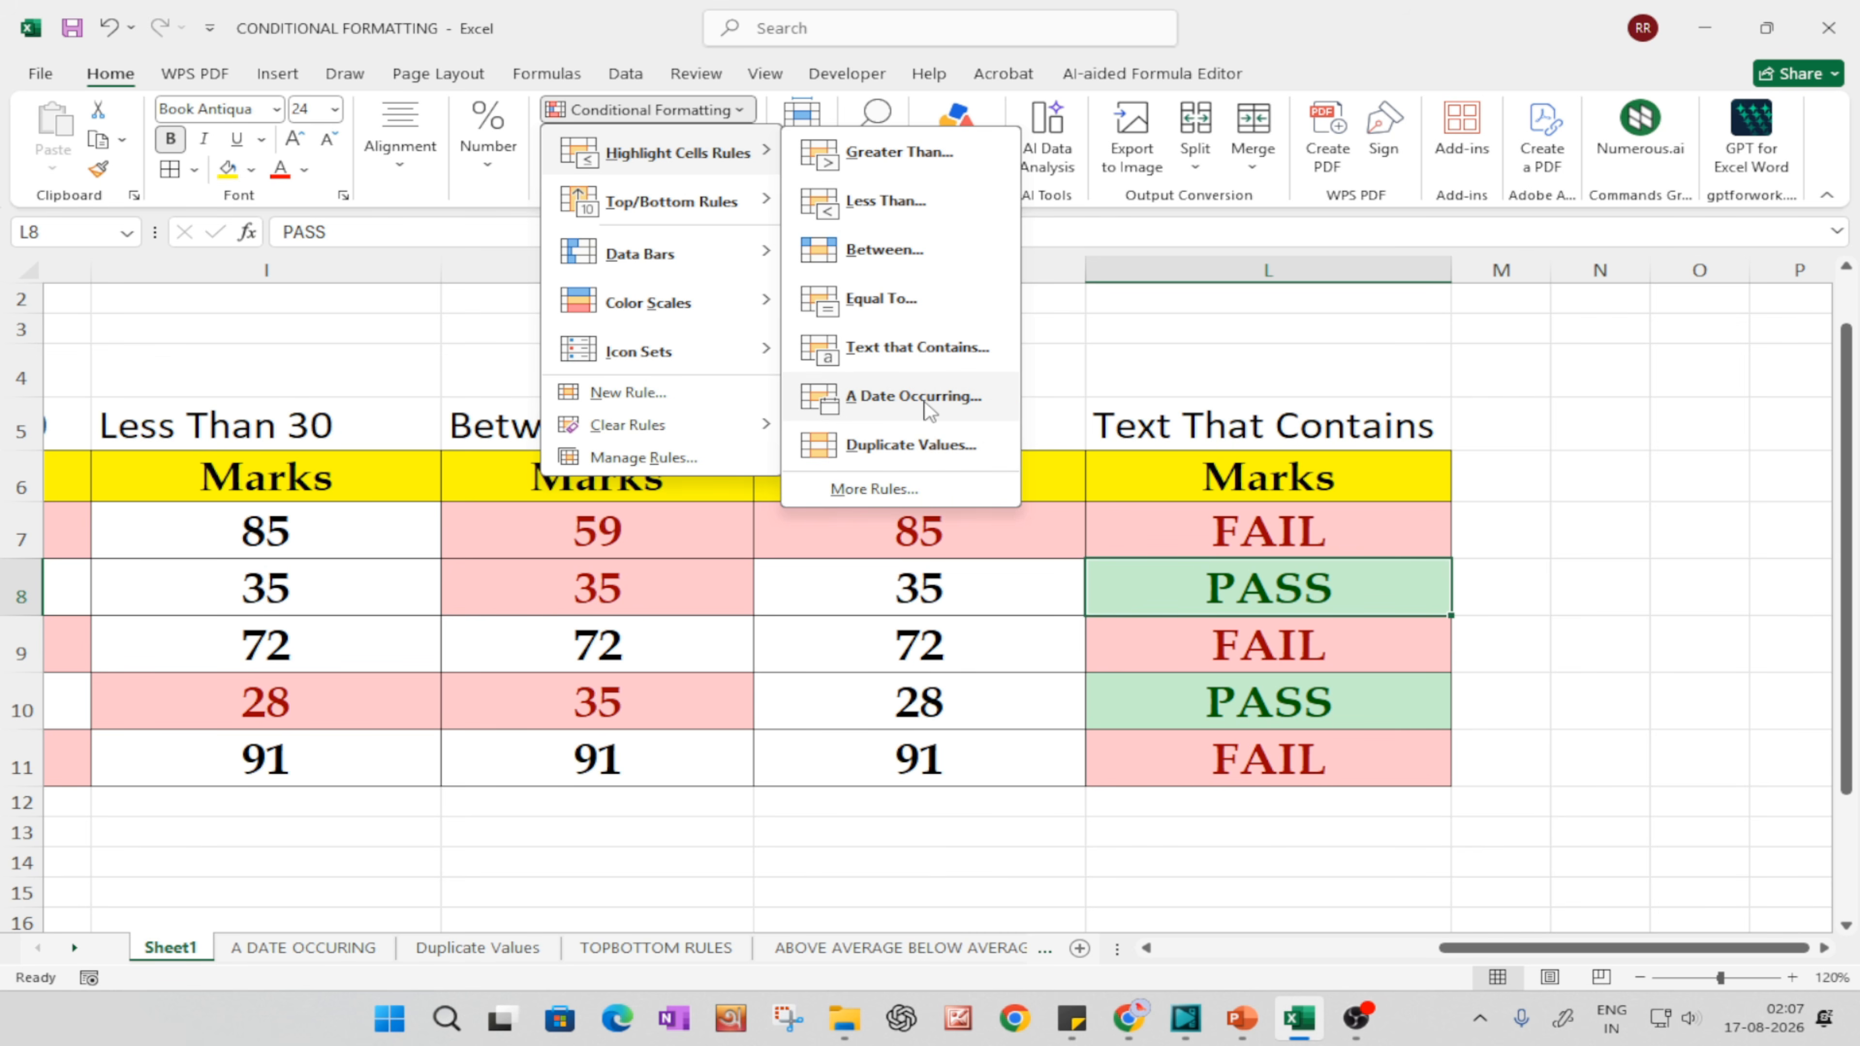
click(717, 883)
Step: Open the A DATE OCCURING sheet, zoom it to 120%, and review its date-based choices and Joining Date table
click(351, 948)
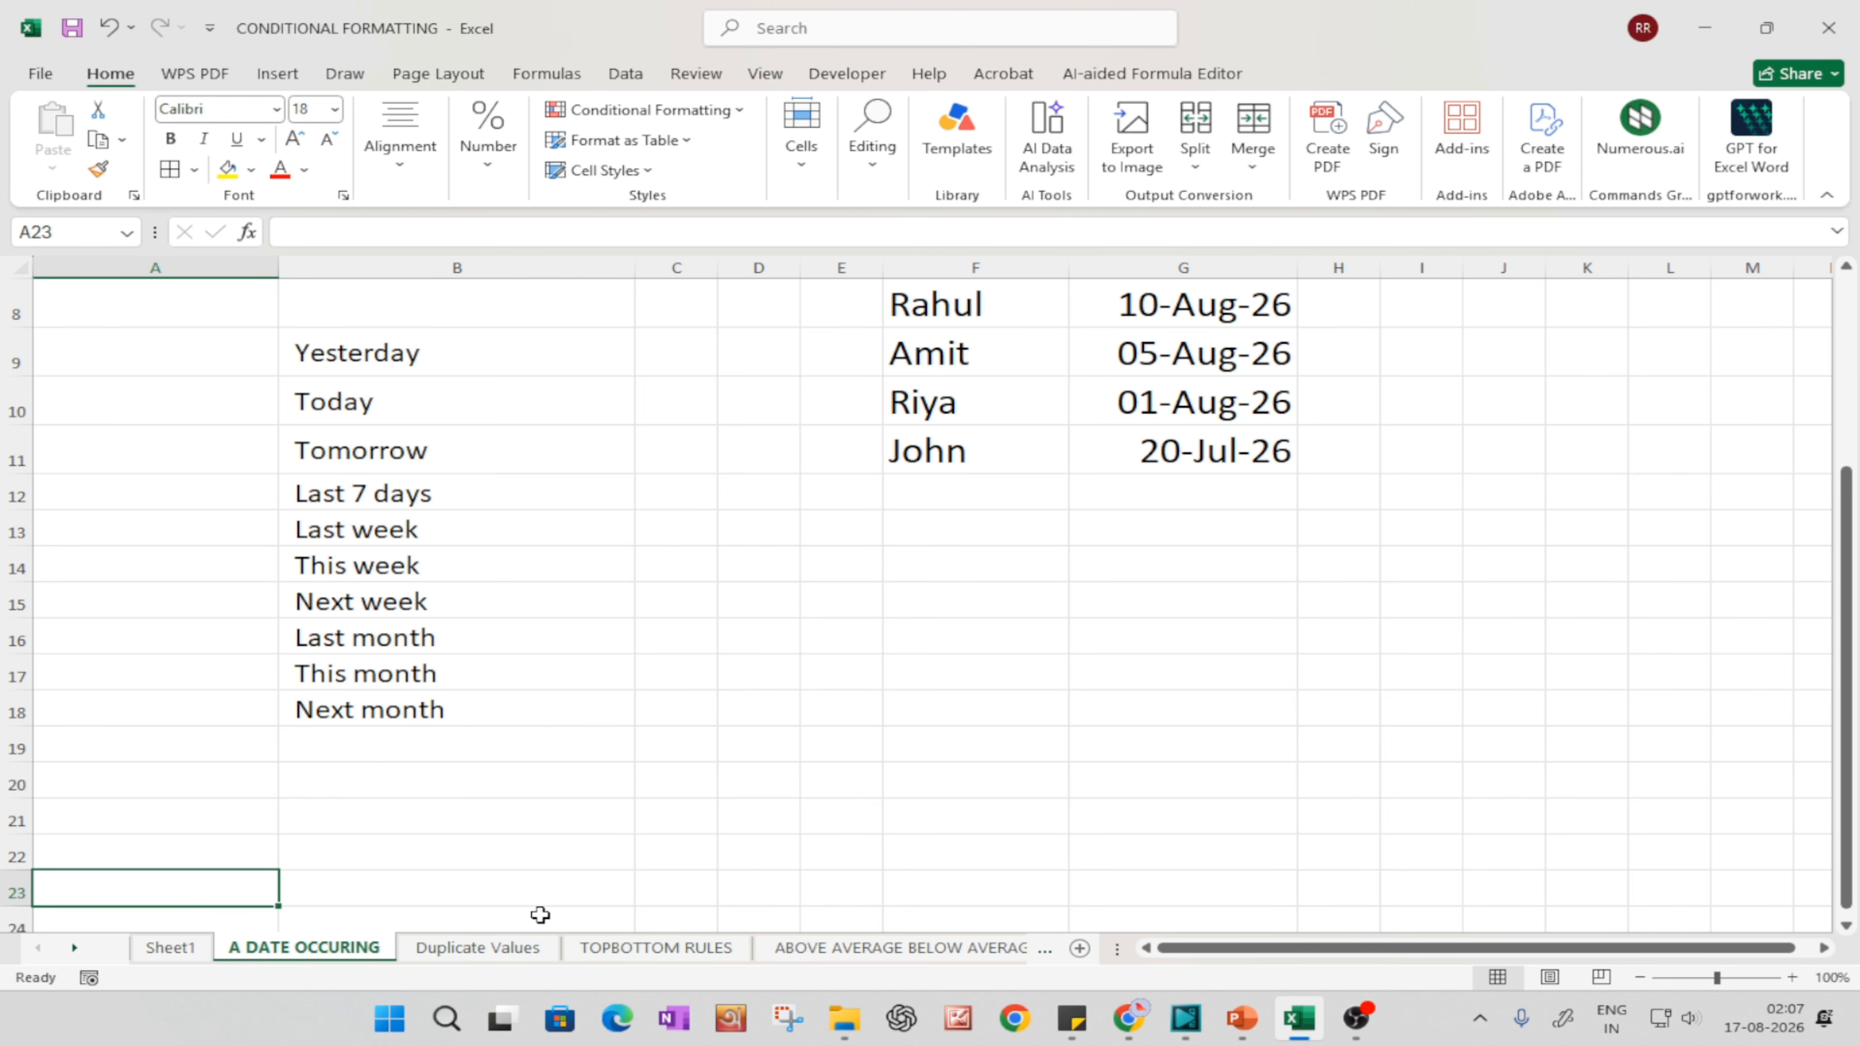
scroll(788, 675, up, 3)
scroll(945, 707, down, 1)
scroll(864, 690, up, 1)
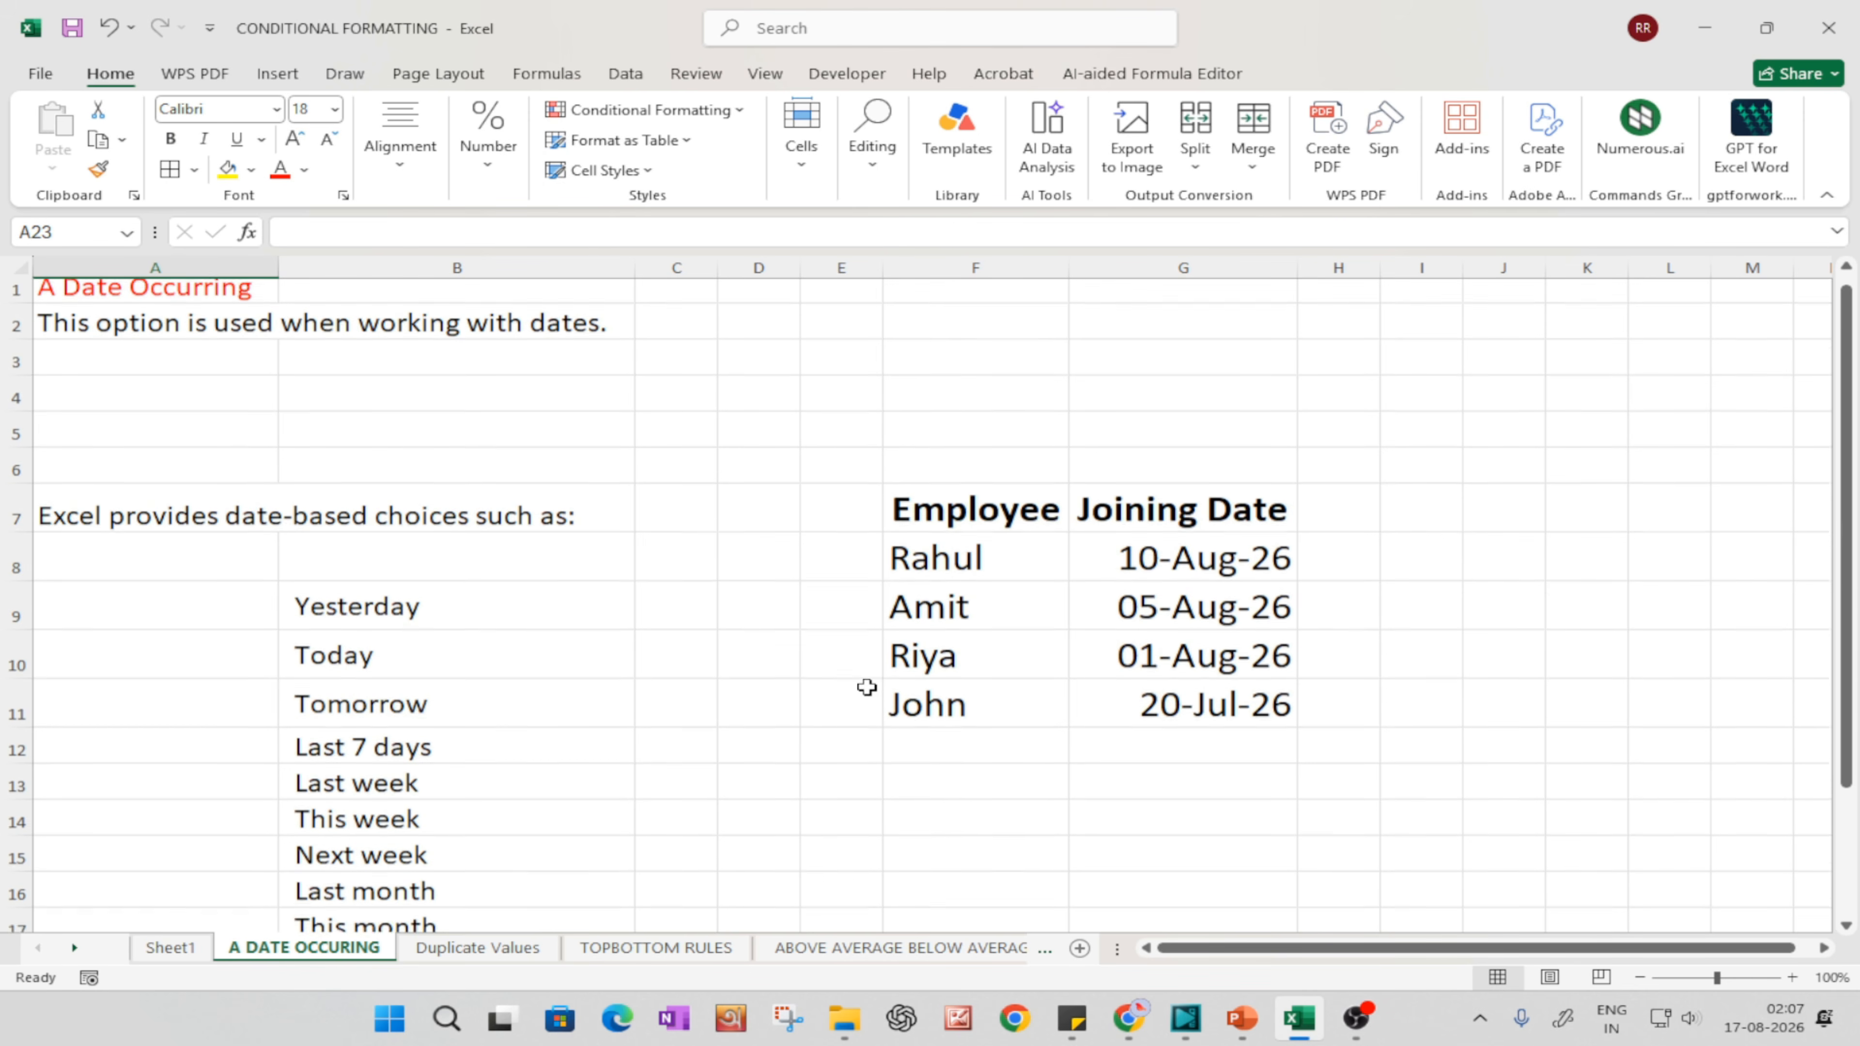
drag(1321, 950, 1166, 945)
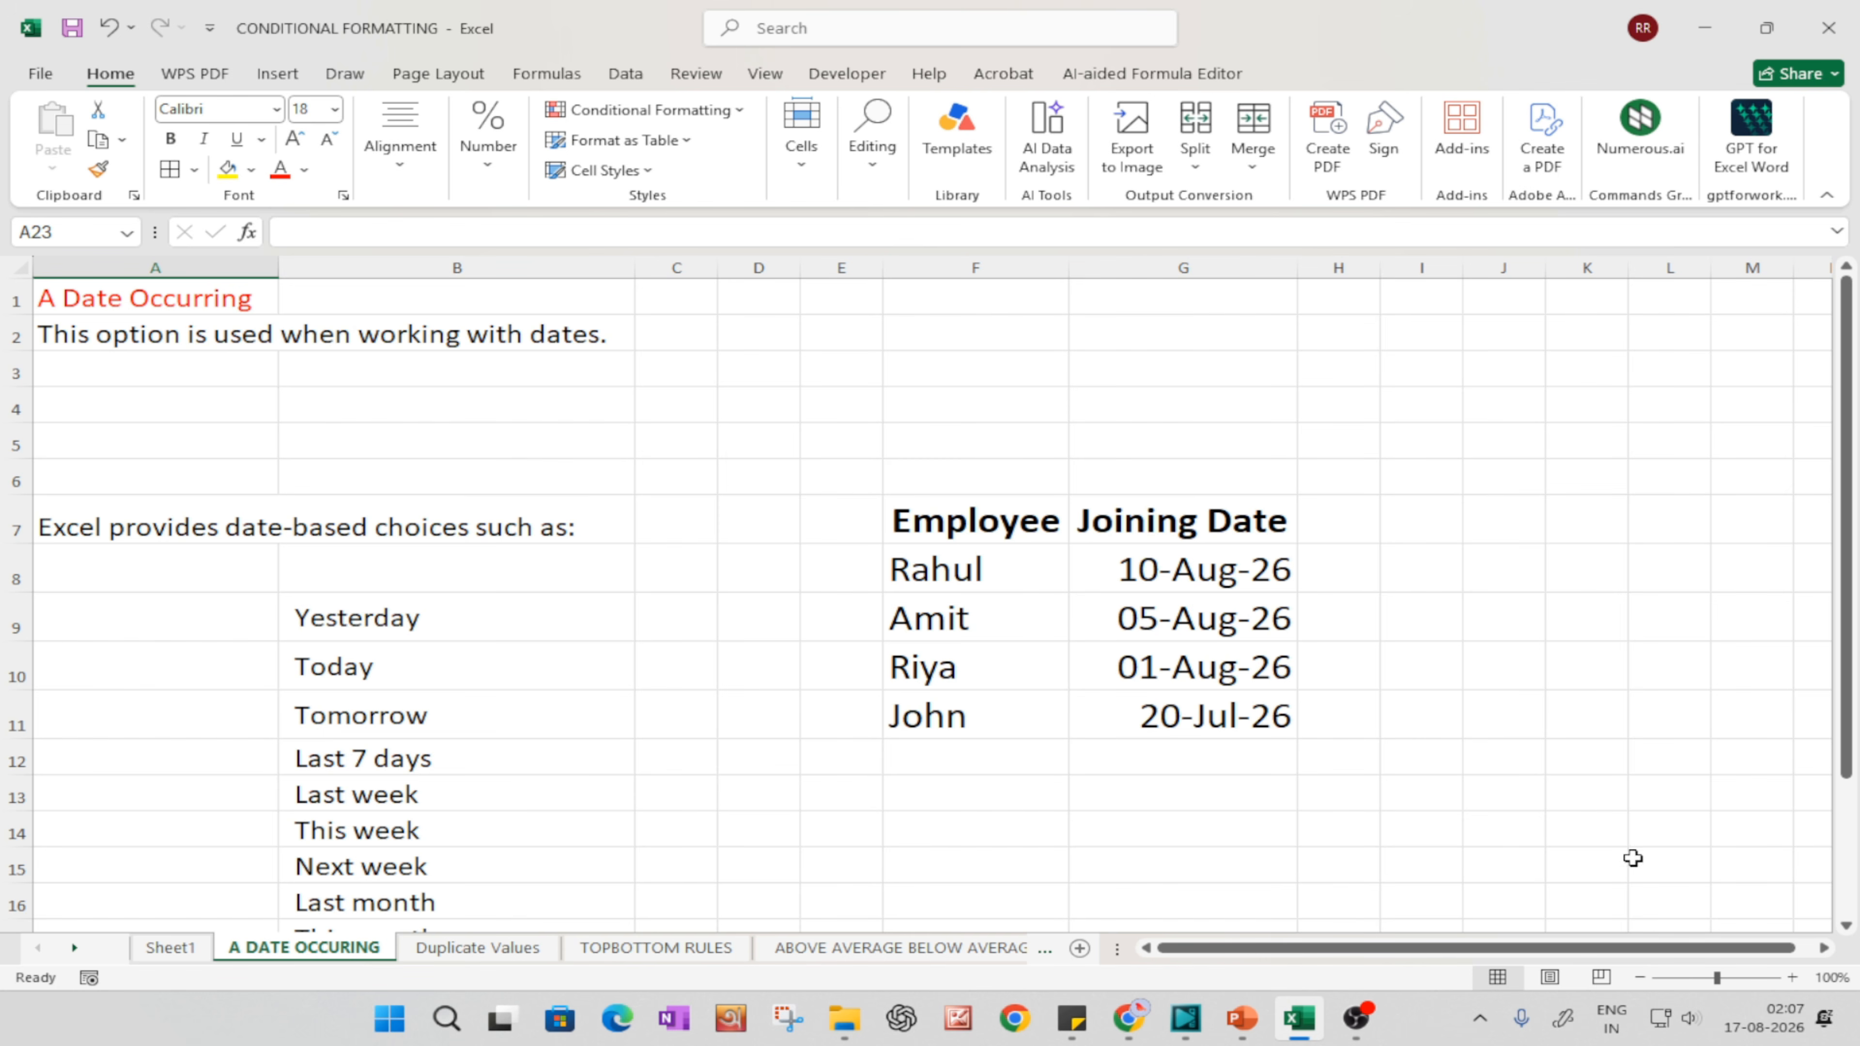
click(1792, 977)
click(1792, 977)
drag(1410, 947, 1022, 911)
scroll(198, 498, up, 1)
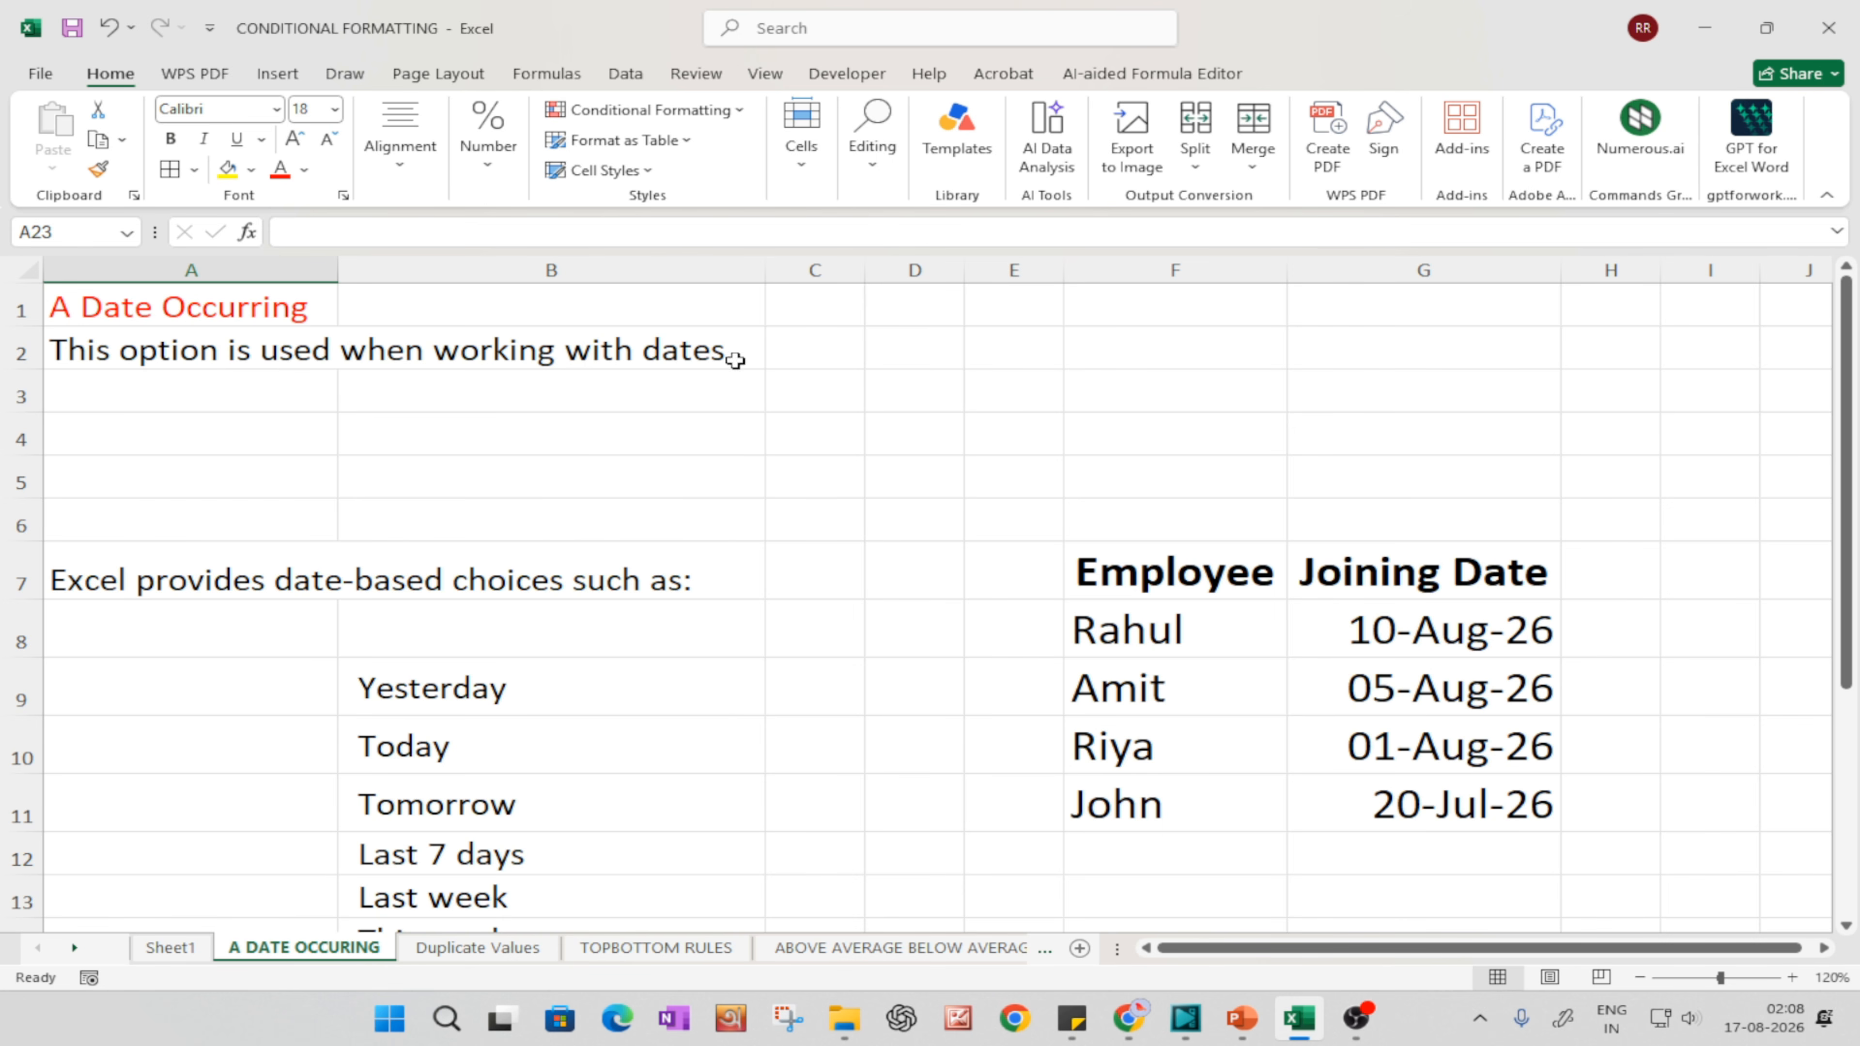
scroll(1149, 602, down, 2)
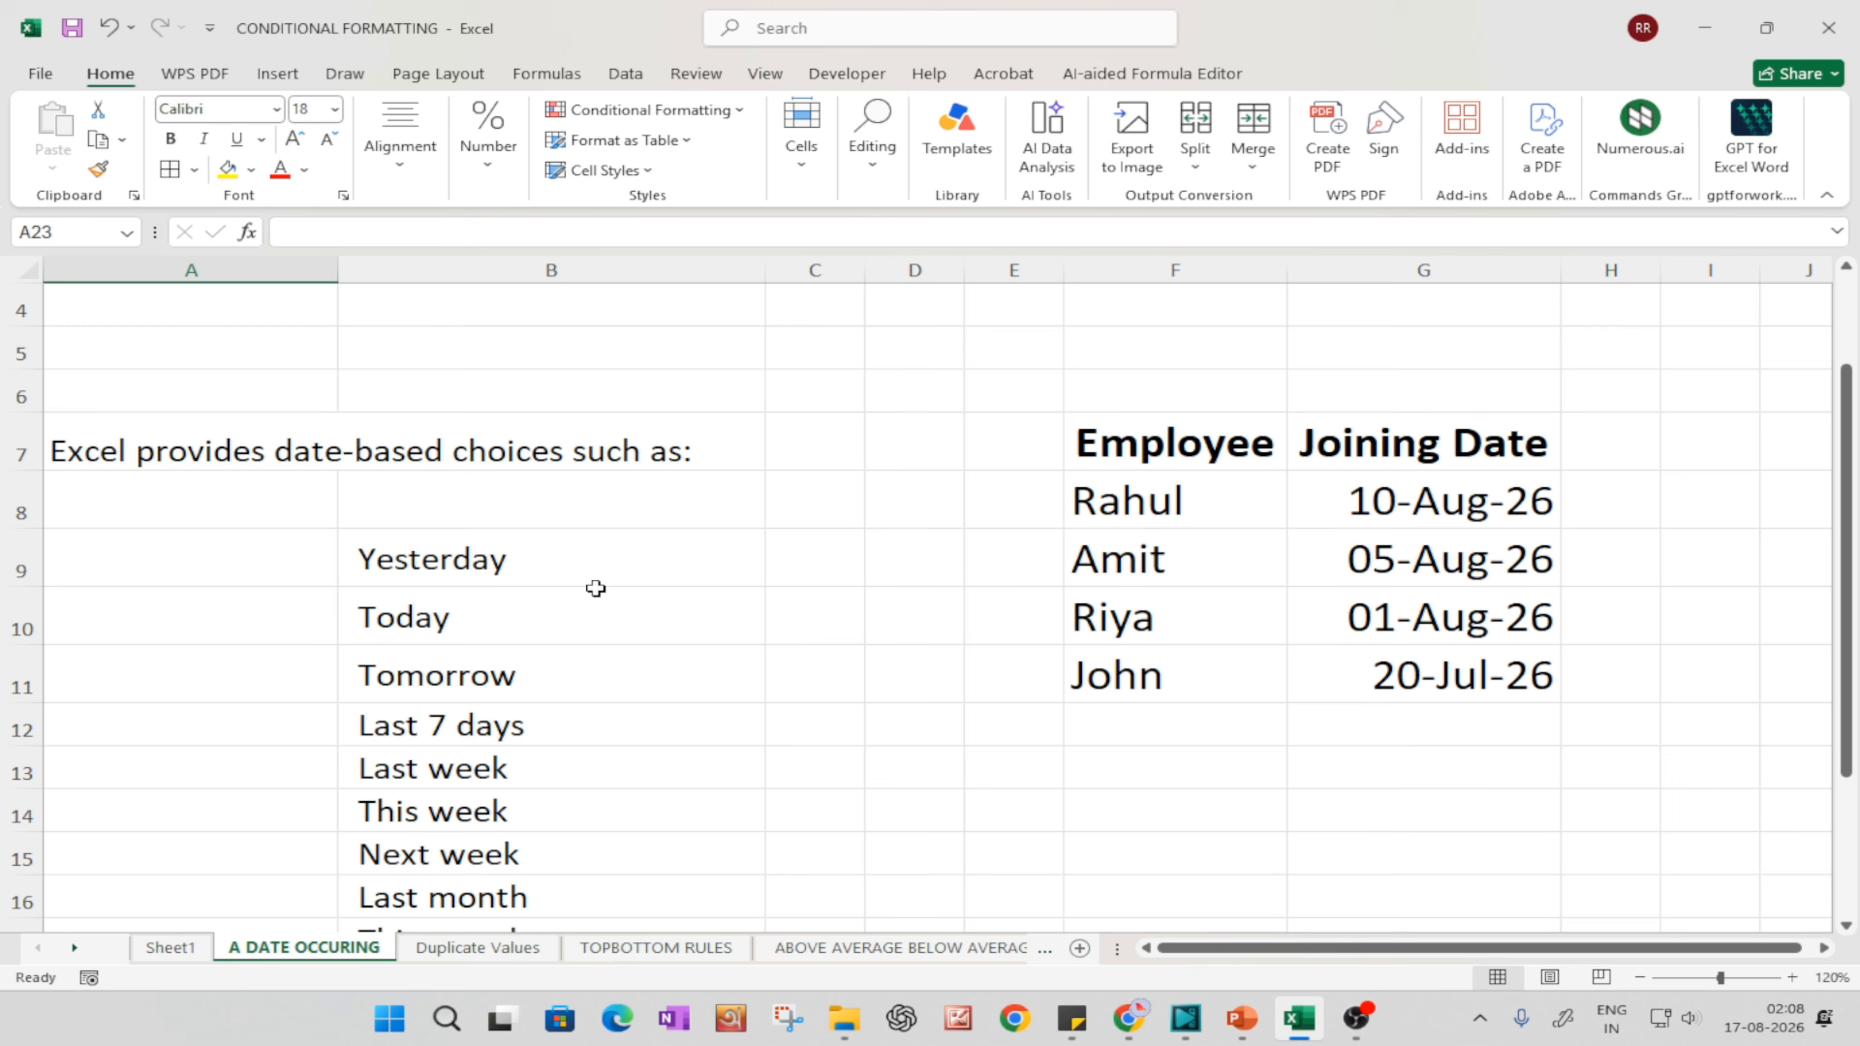
scroll(644, 572, down, 1)
scroll(1025, 565, up, 2)
Step: Widen the Employee column F and add all borders to the table in F7:G11
drag(1289, 272, 1368, 272)
drag(1319, 948, 1330, 948)
drag(1113, 444, 1615, 693)
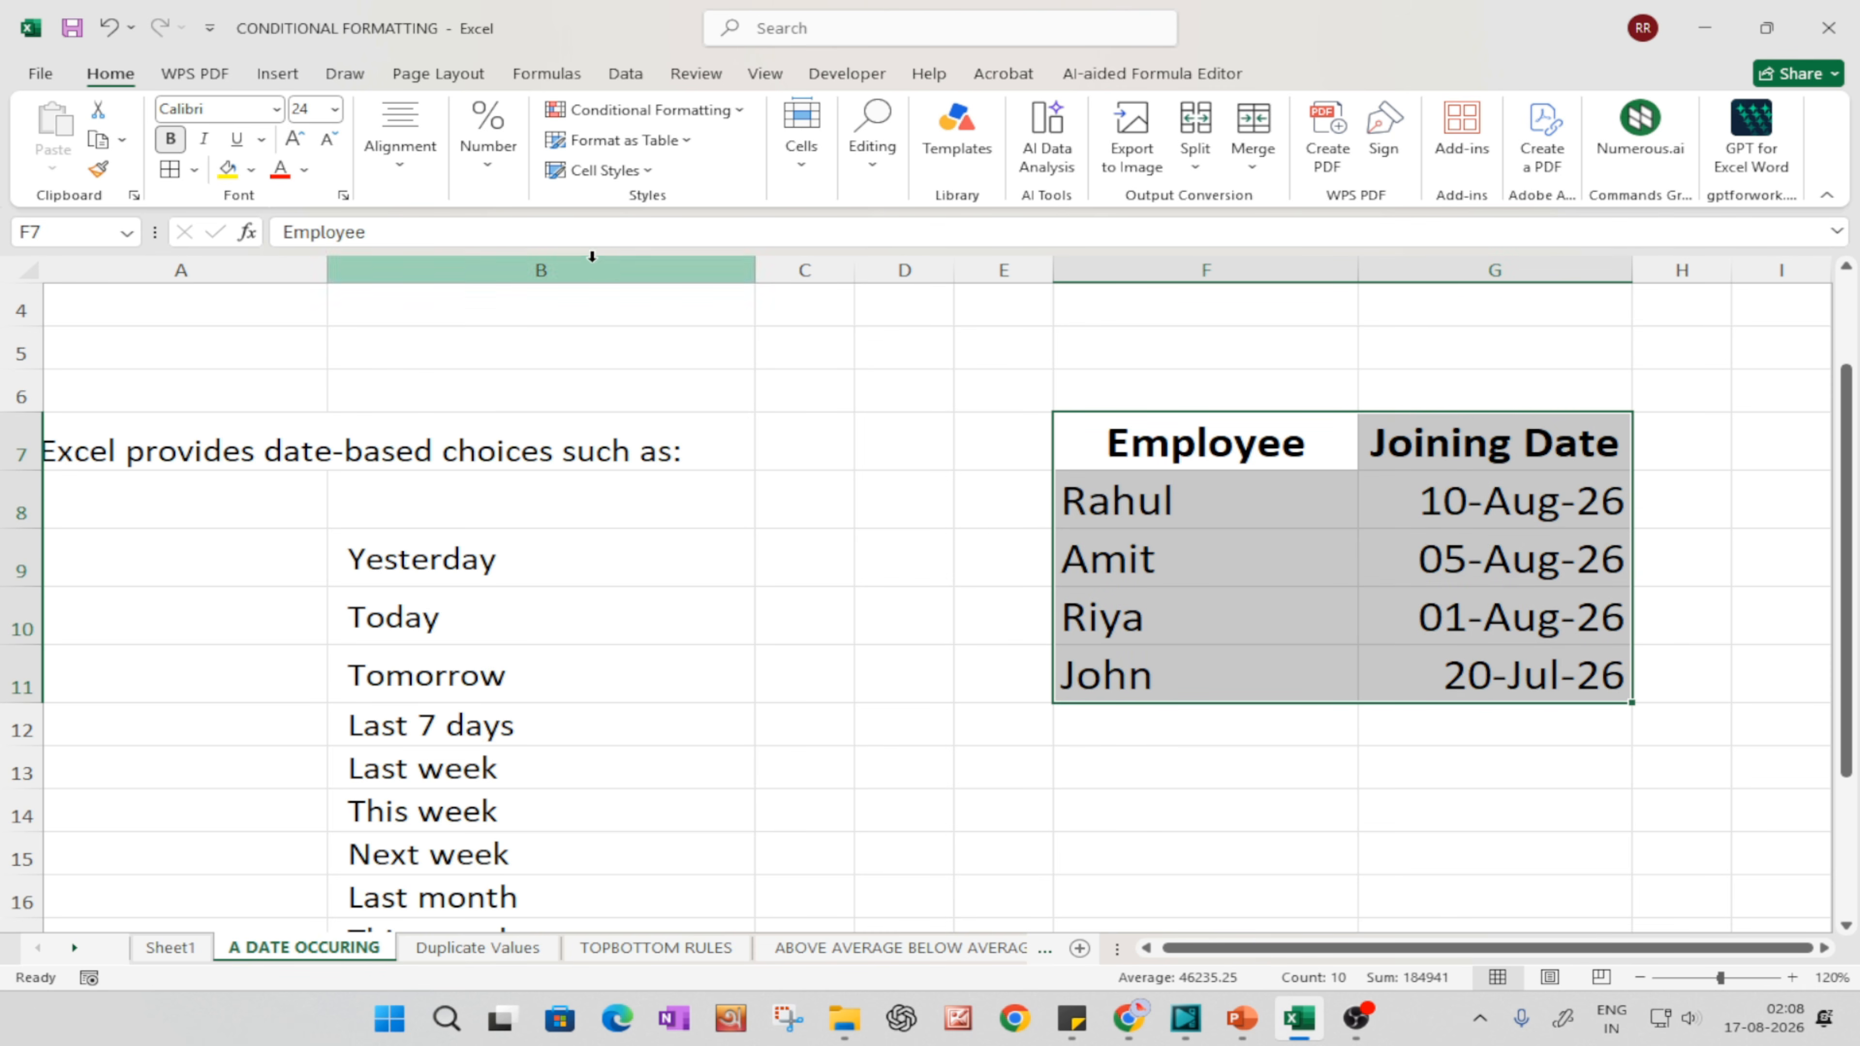
click(176, 169)
click(738, 689)
scroll(737, 689, down, 2)
scroll(738, 689, up, 2)
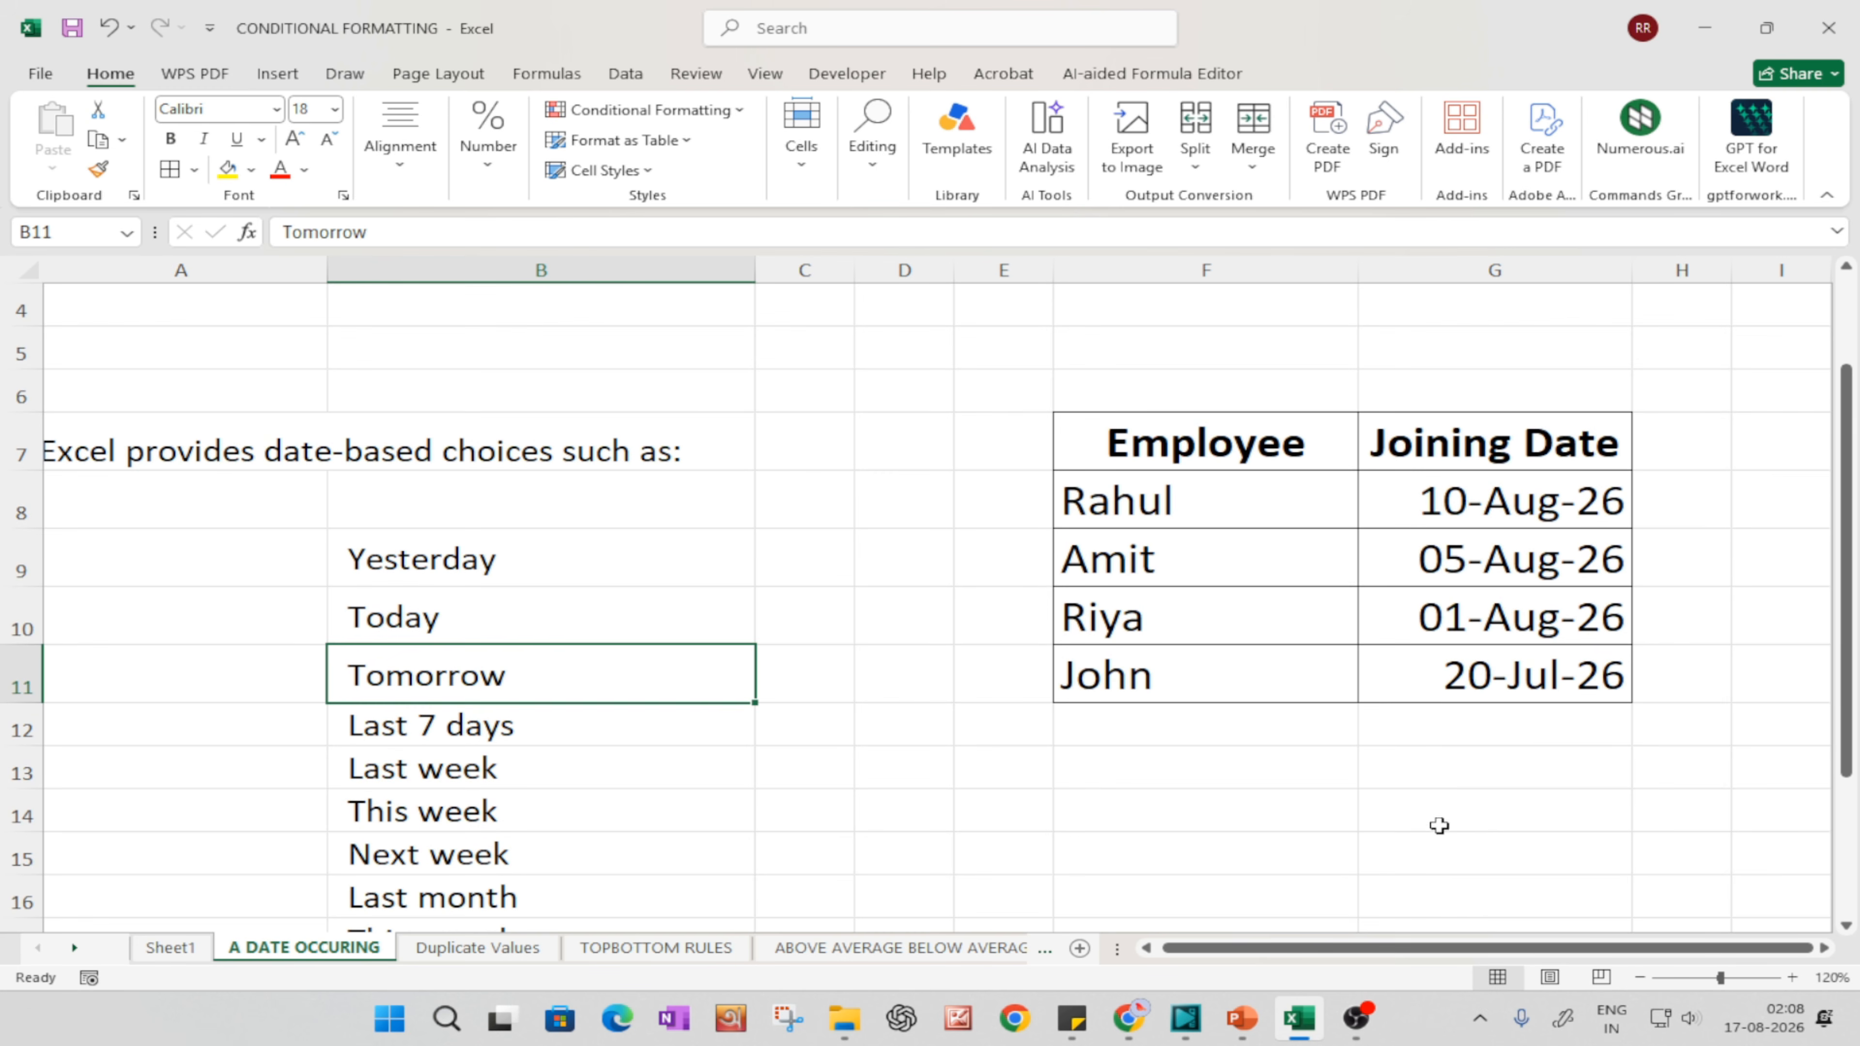
Step: Review the date periods offered by the A Date Occurring highlight rule without applying one
click(1485, 833)
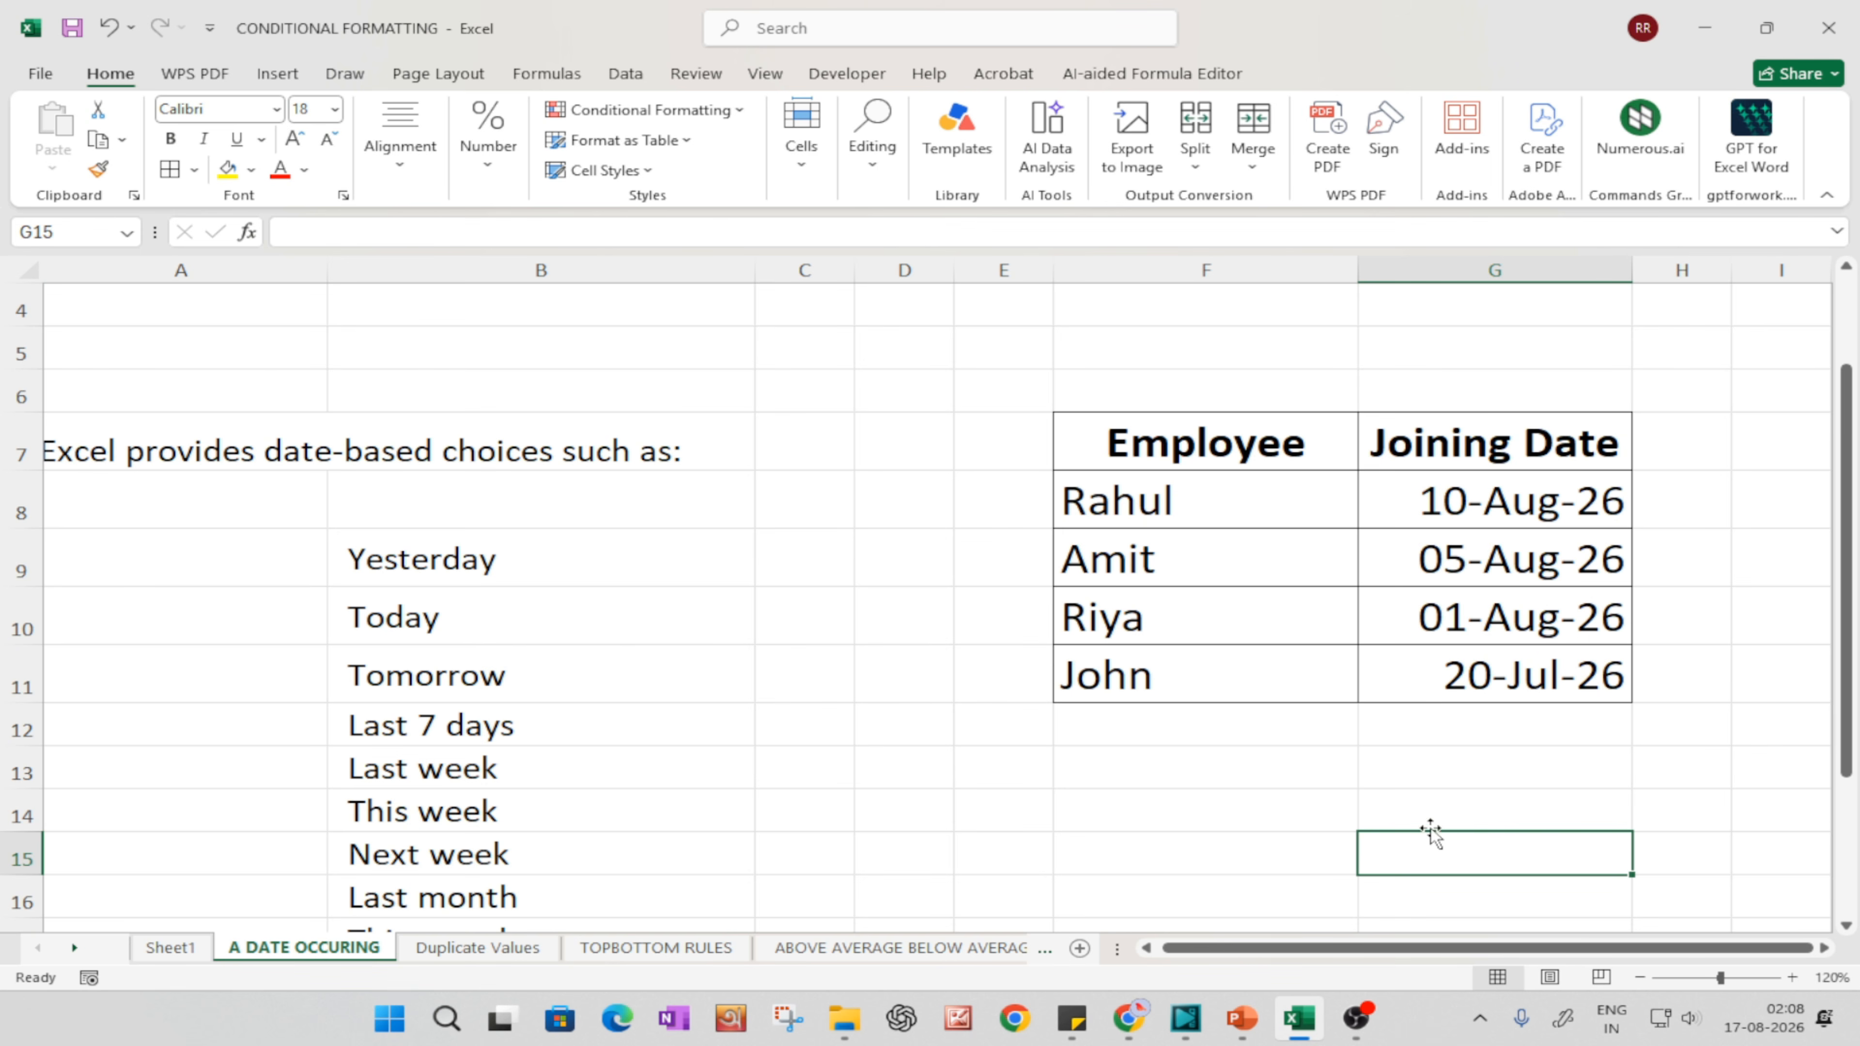
click(684, 112)
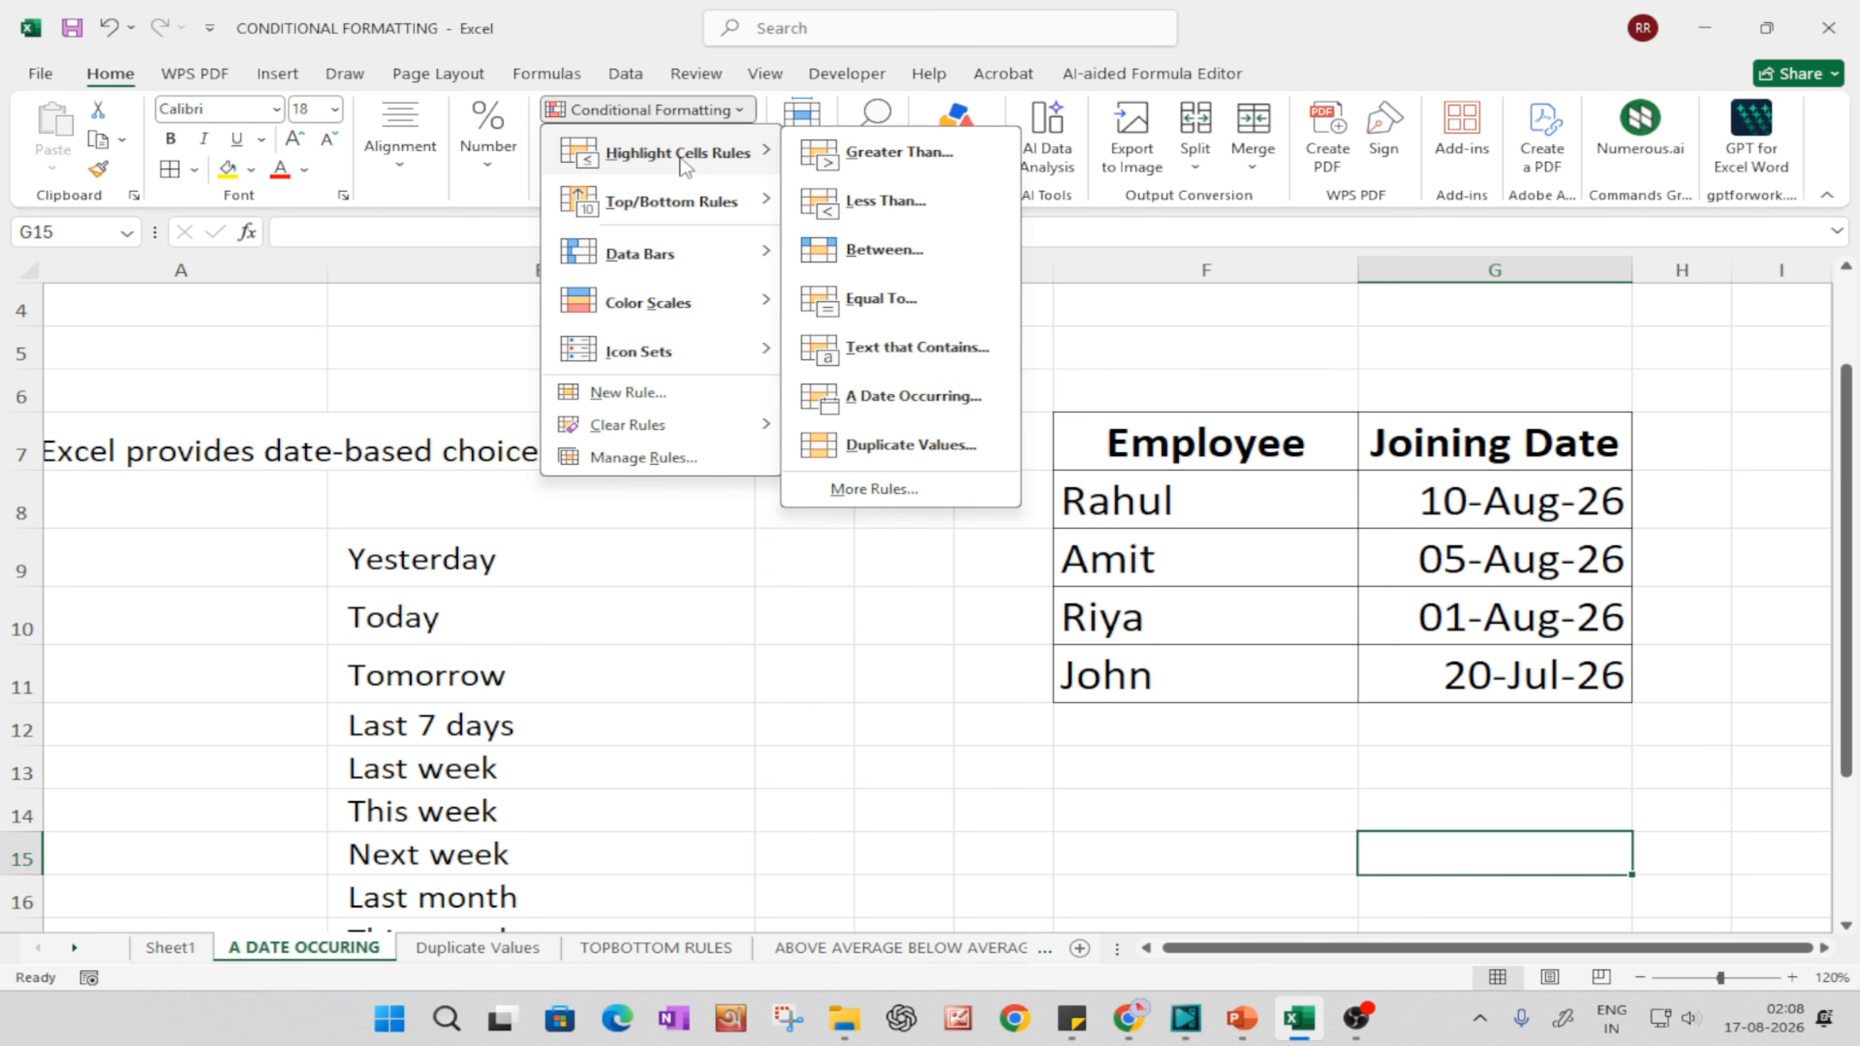
click(924, 397)
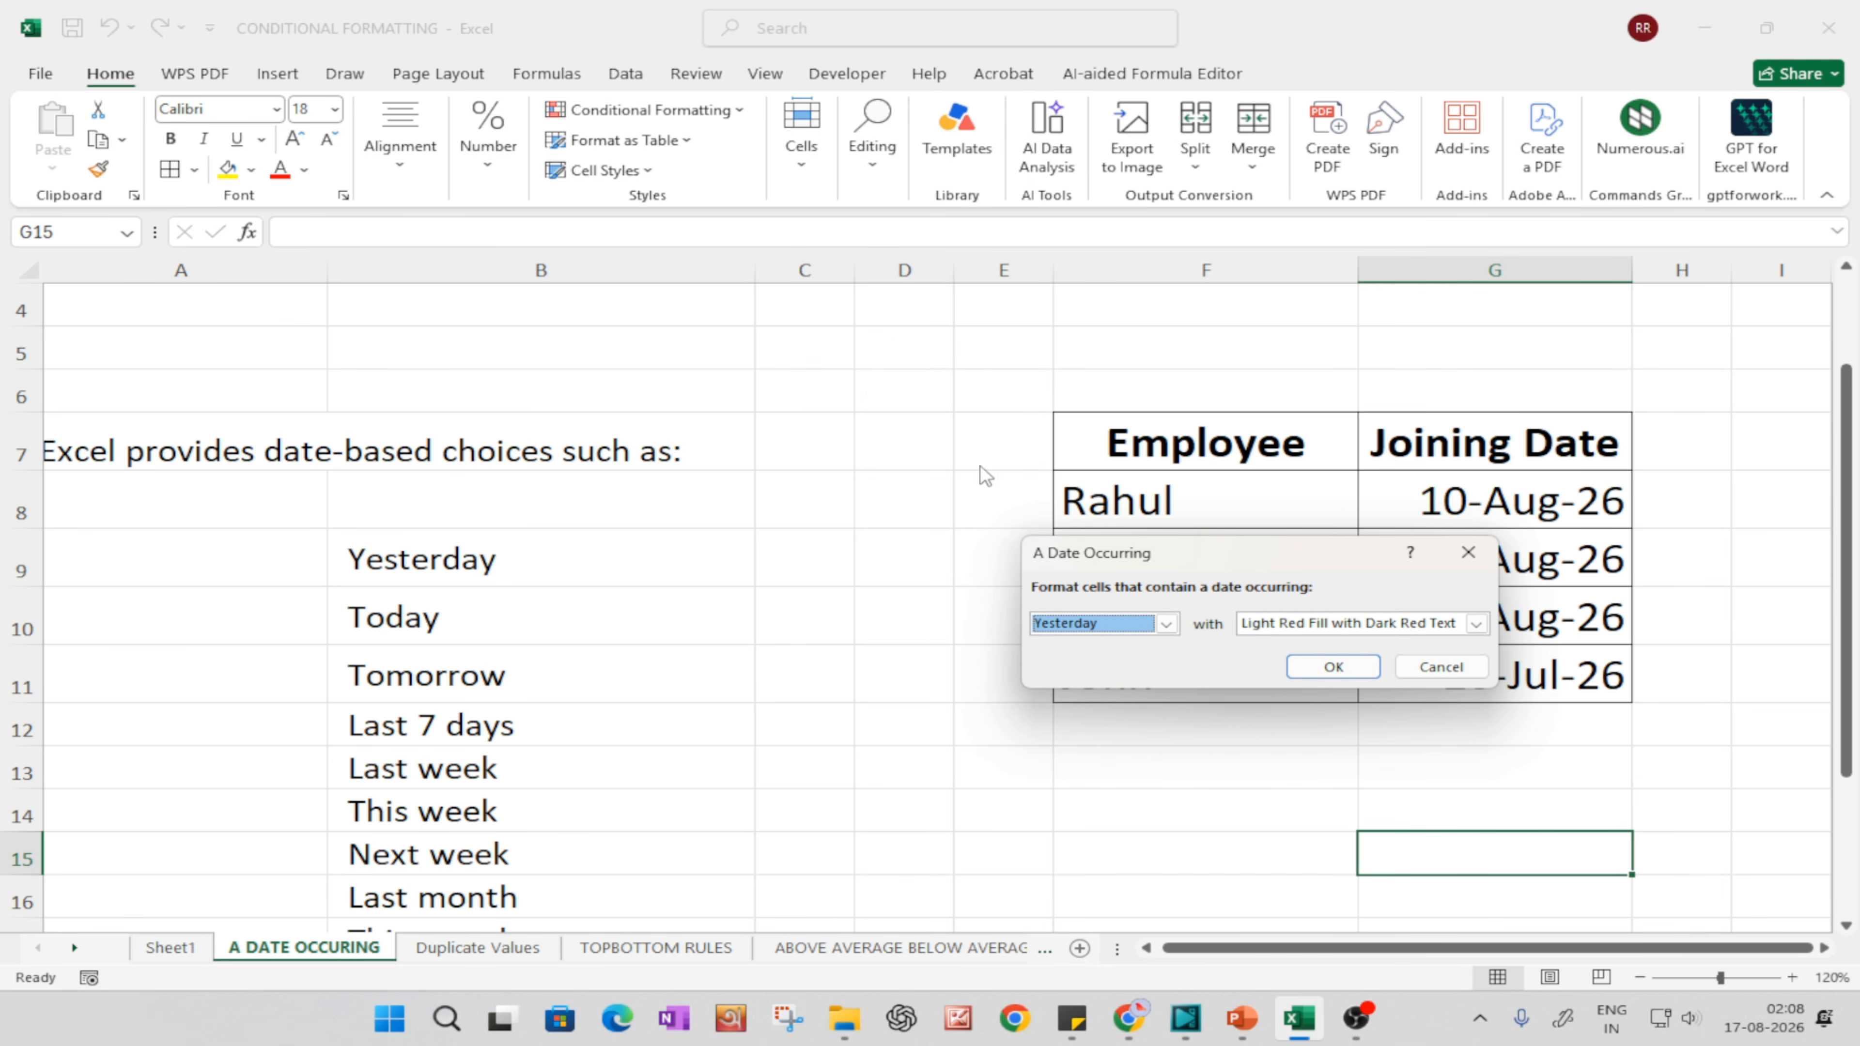
click(1167, 624)
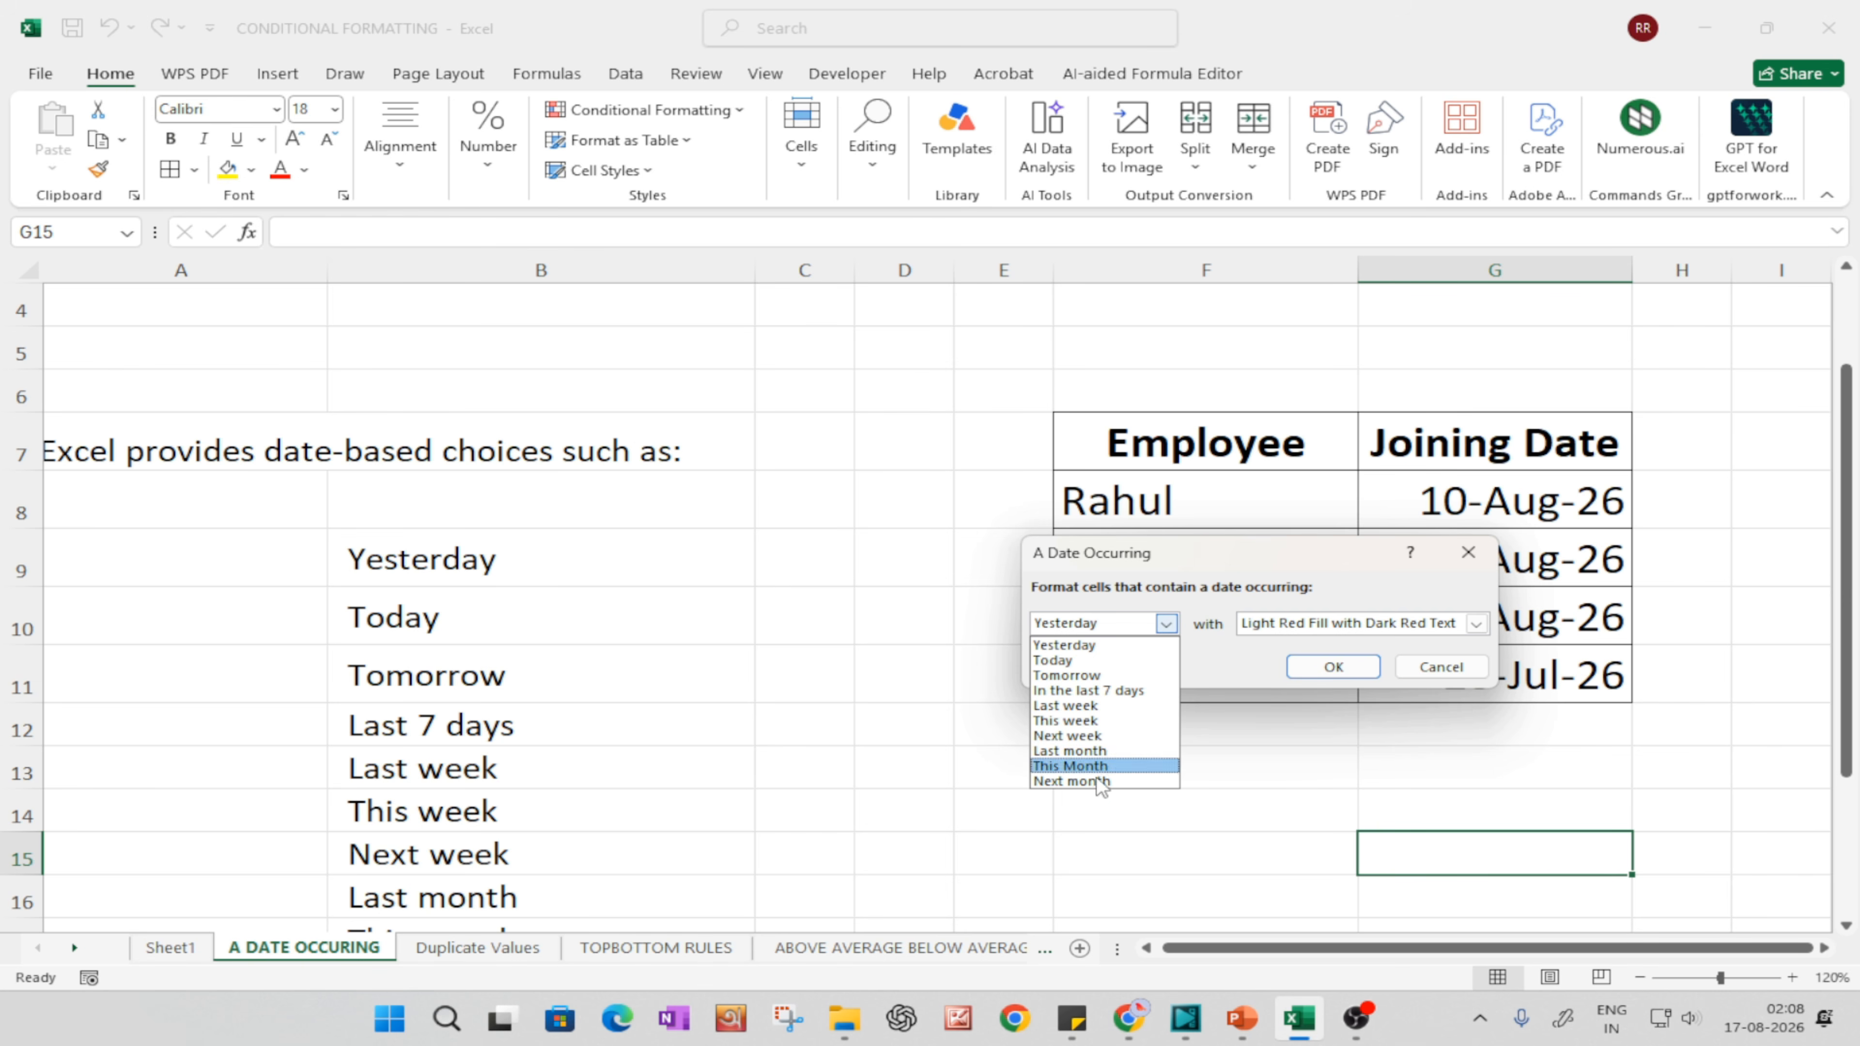
click(1455, 676)
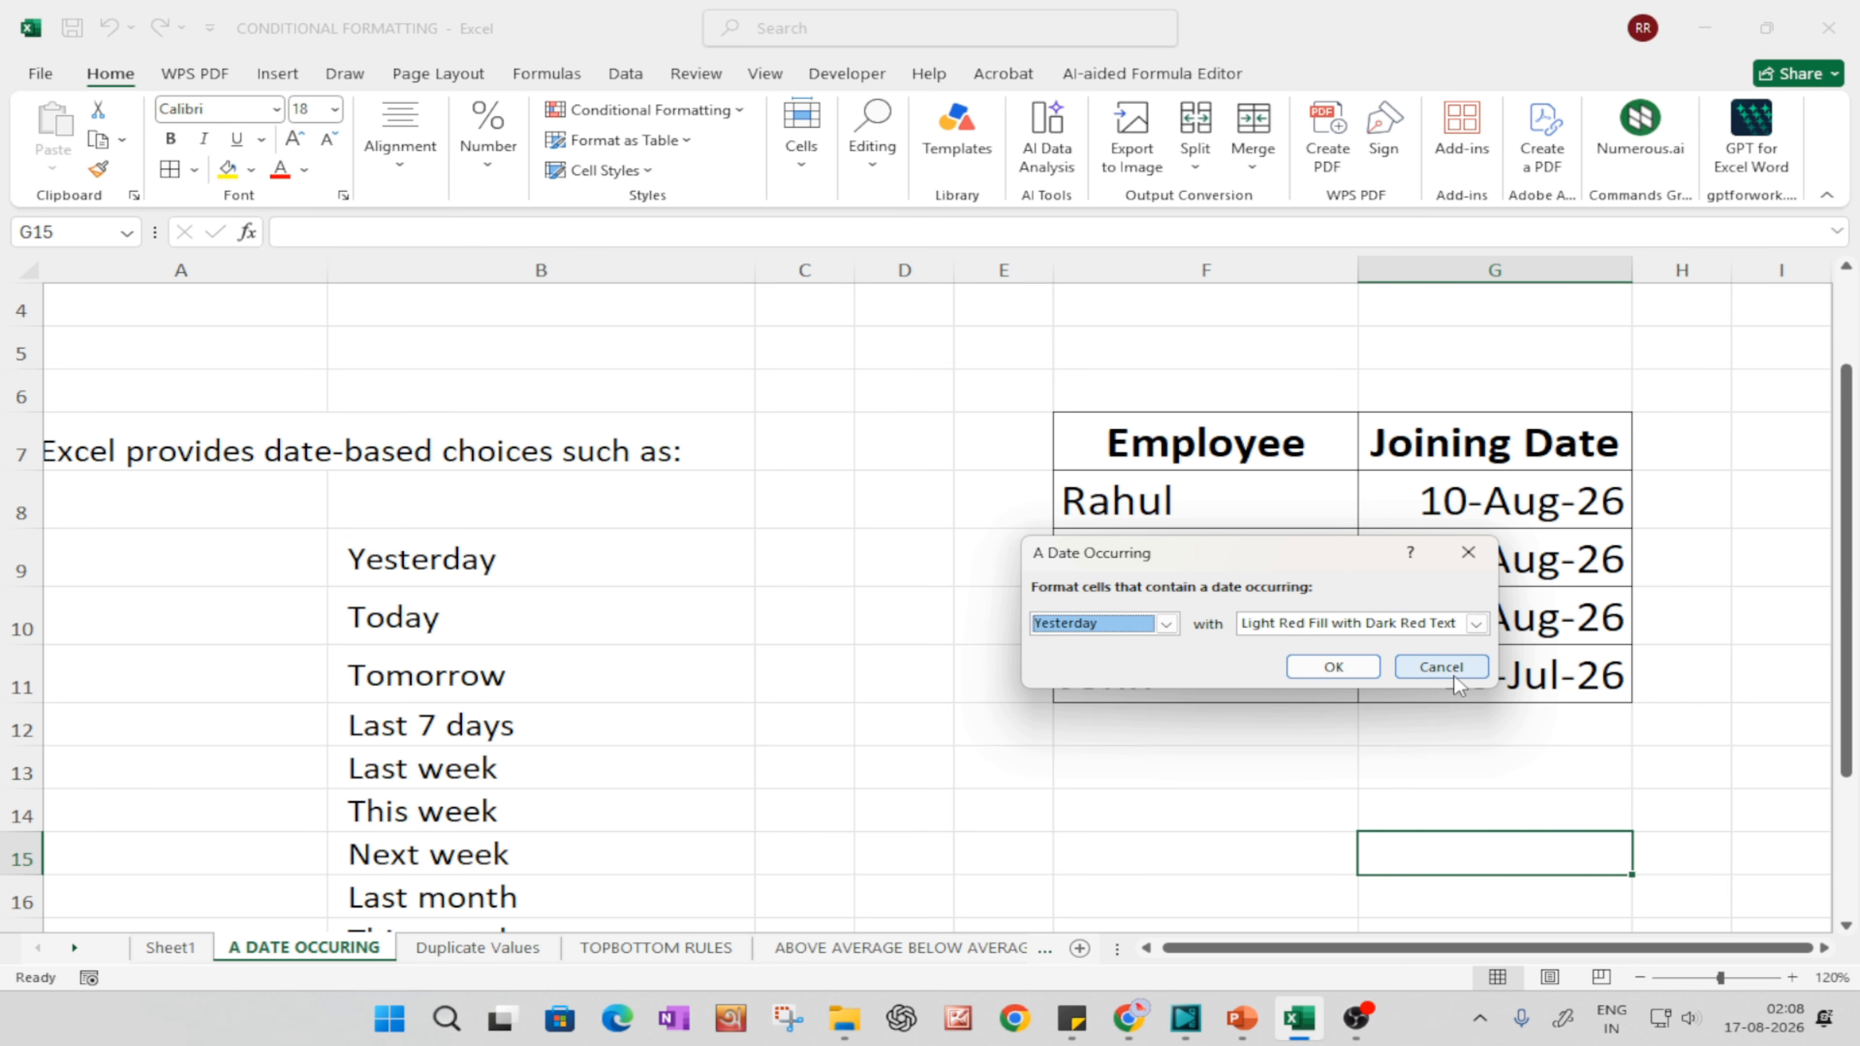
click(1450, 676)
Step: Go through the list of date-based choices in B9:B18, from Yesterday to Next month
scroll(791, 717, down, 2)
scroll(764, 682, up, 2)
click(478, 432)
click(432, 485)
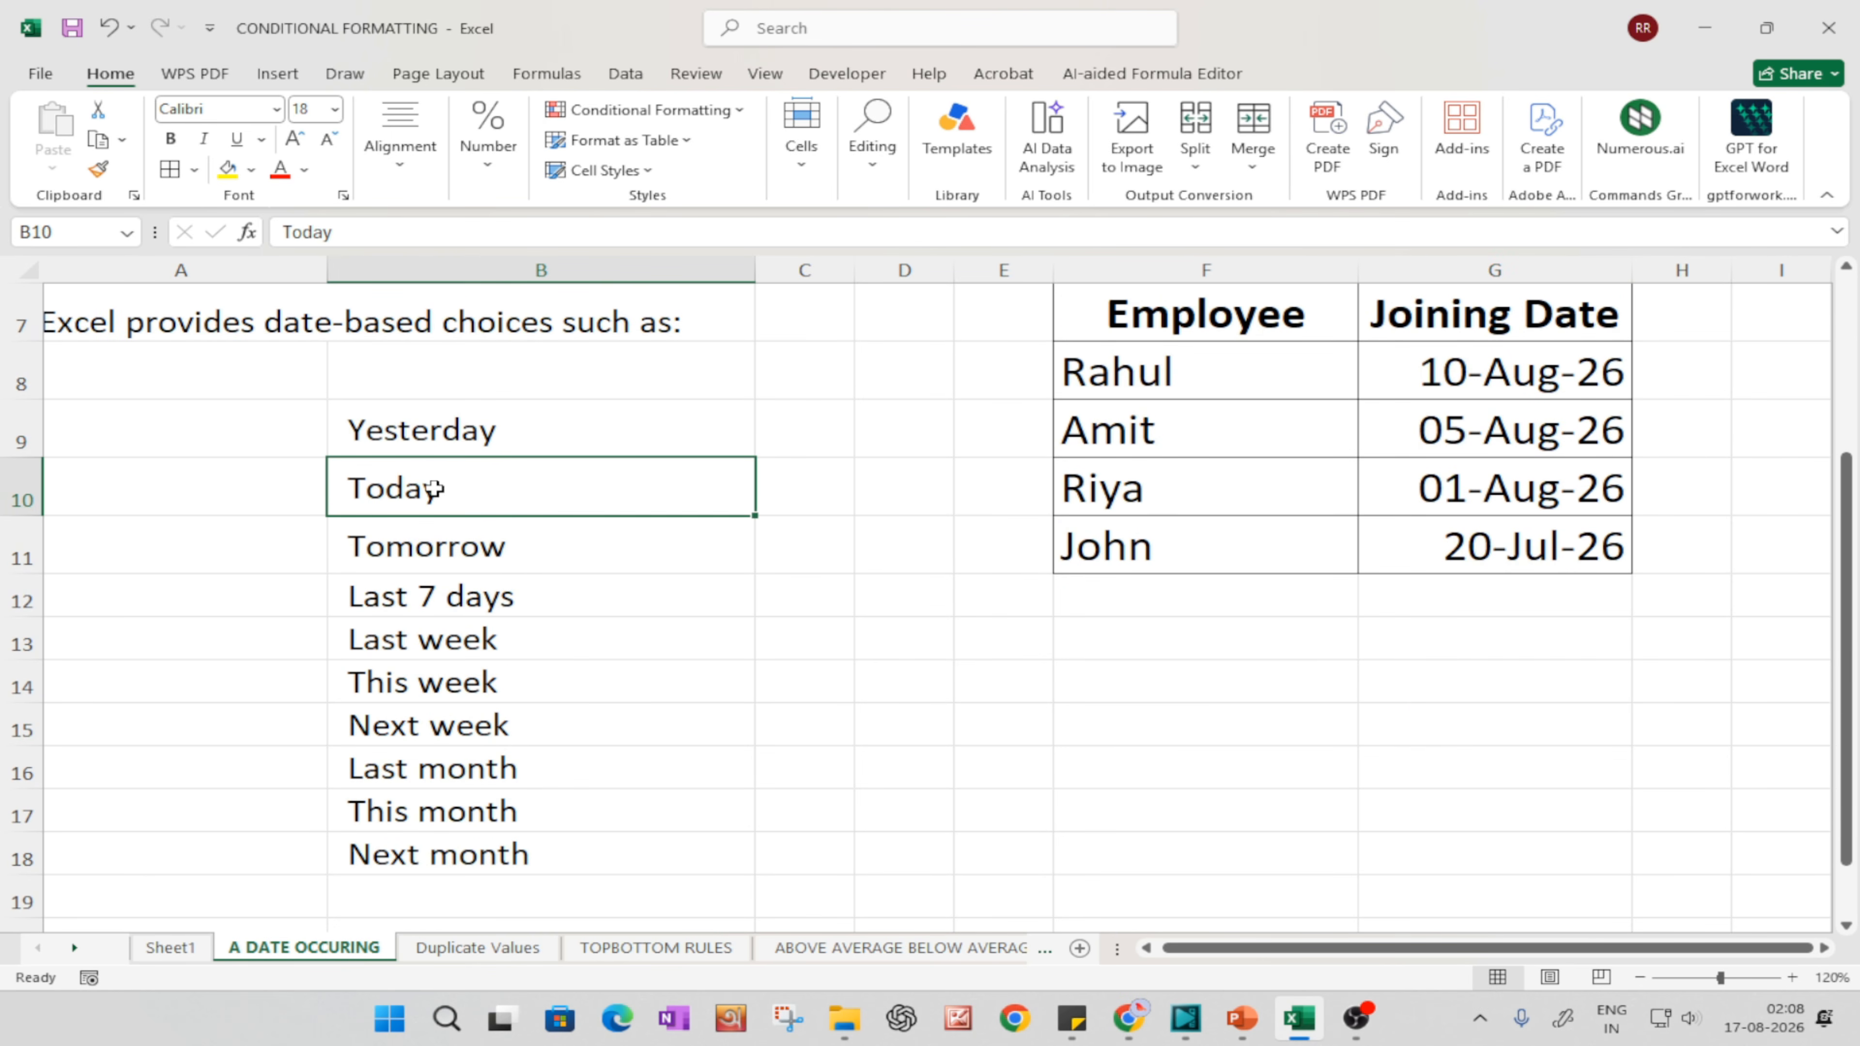
click(469, 546)
click(492, 643)
click(513, 687)
click(488, 738)
click(511, 778)
click(527, 822)
click(525, 858)
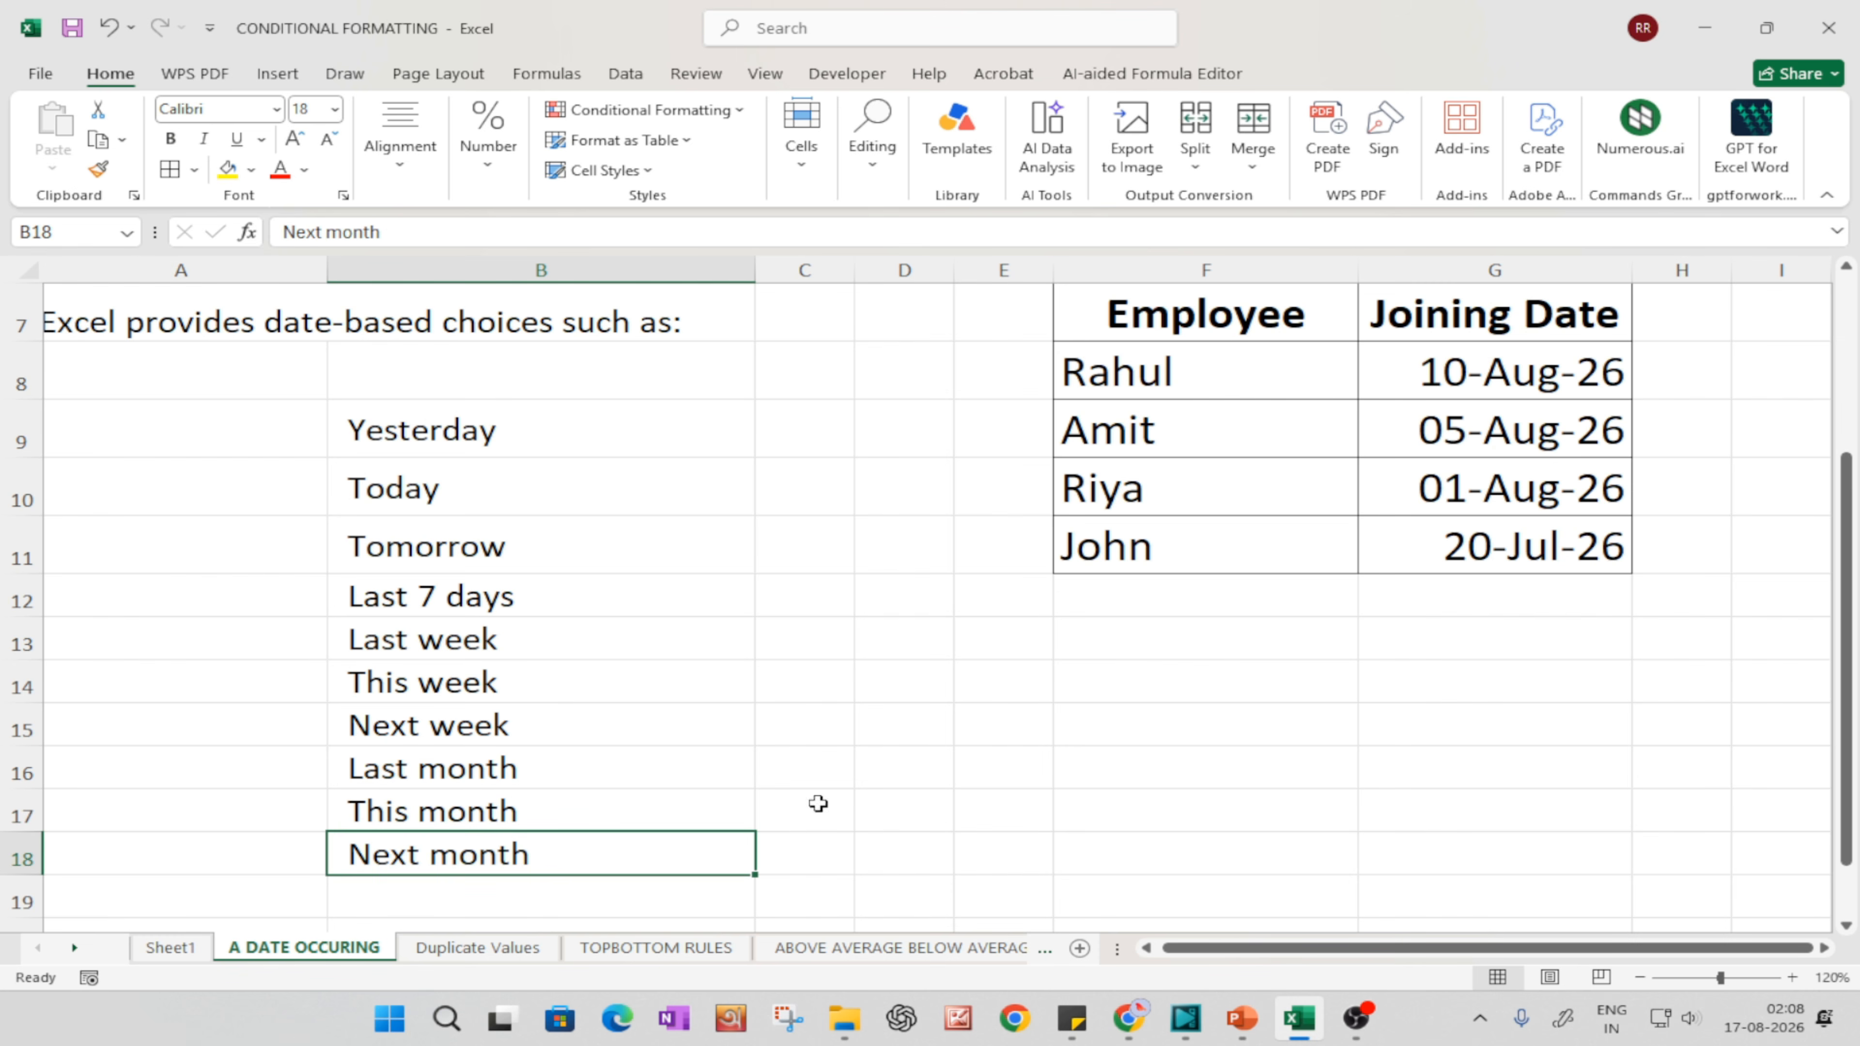
Step: Try an A Date Occurring rule for Last week with Light Red Fill with Dark Red Text on G8:G11, and undo it
drag(1487, 372, 1509, 560)
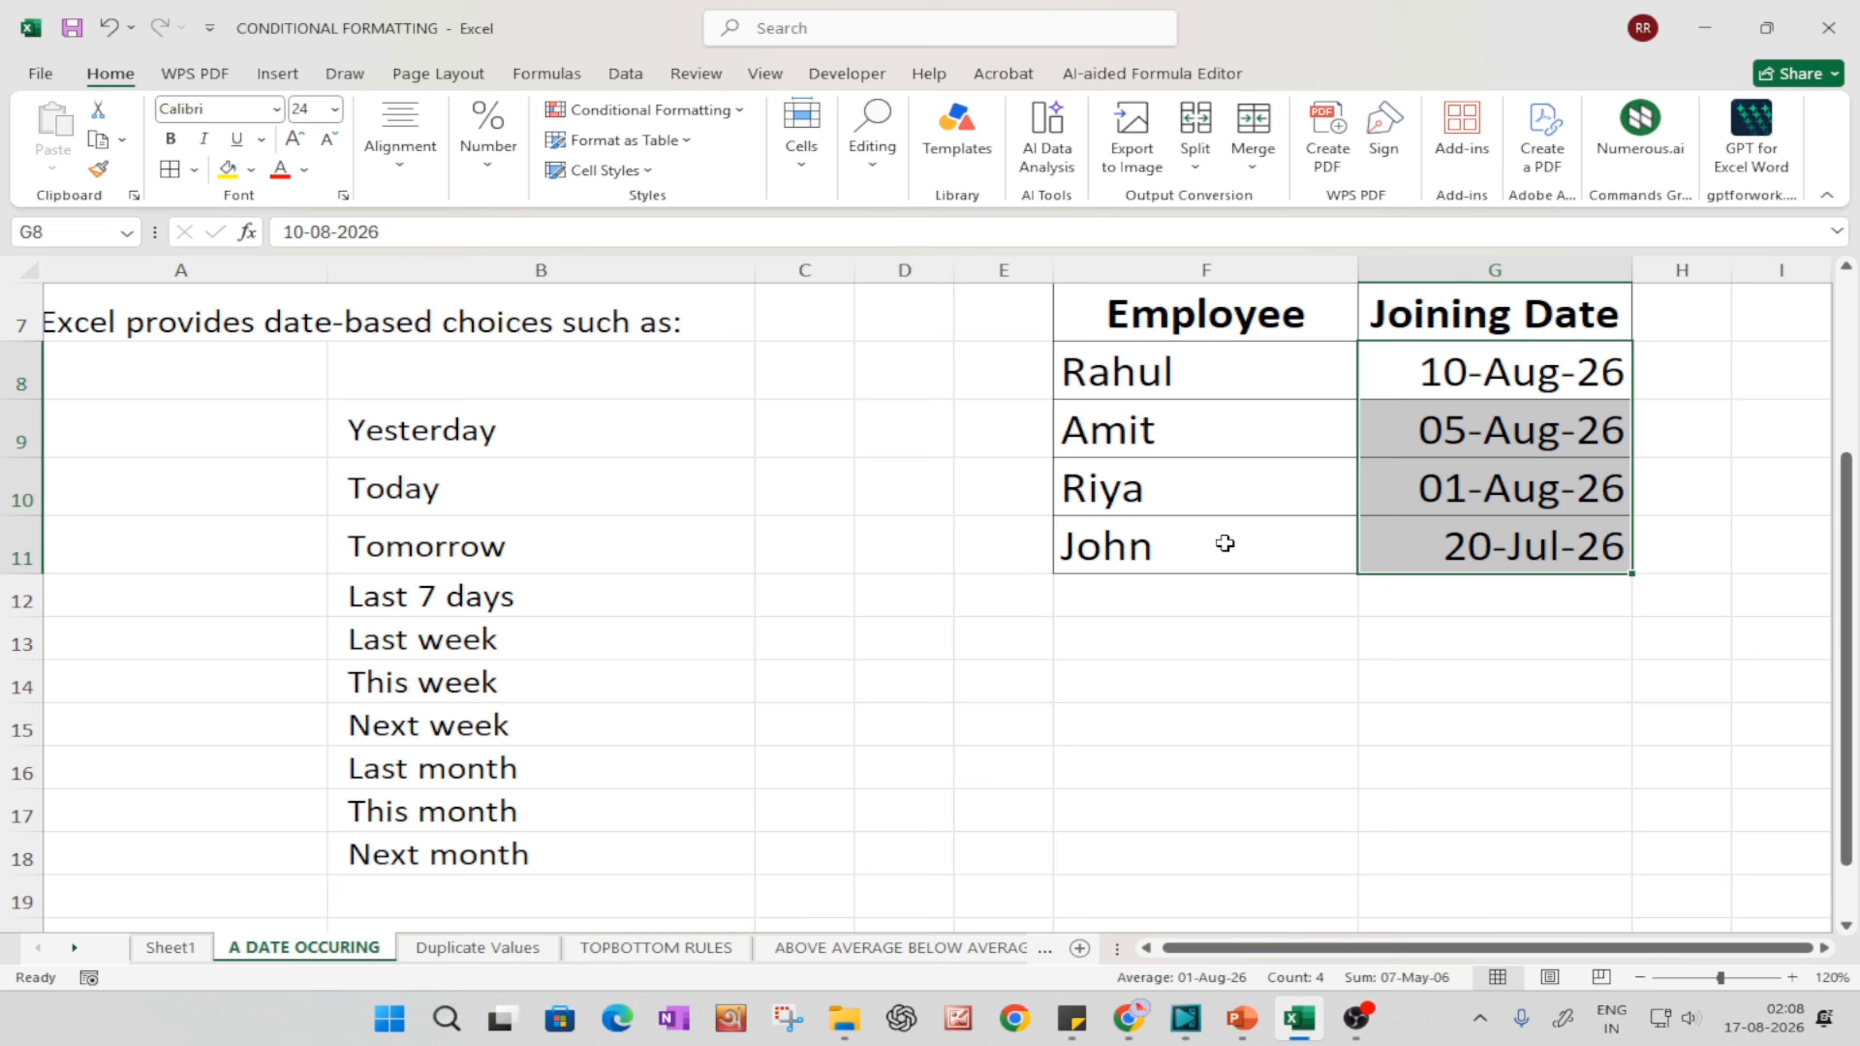
click(648, 109)
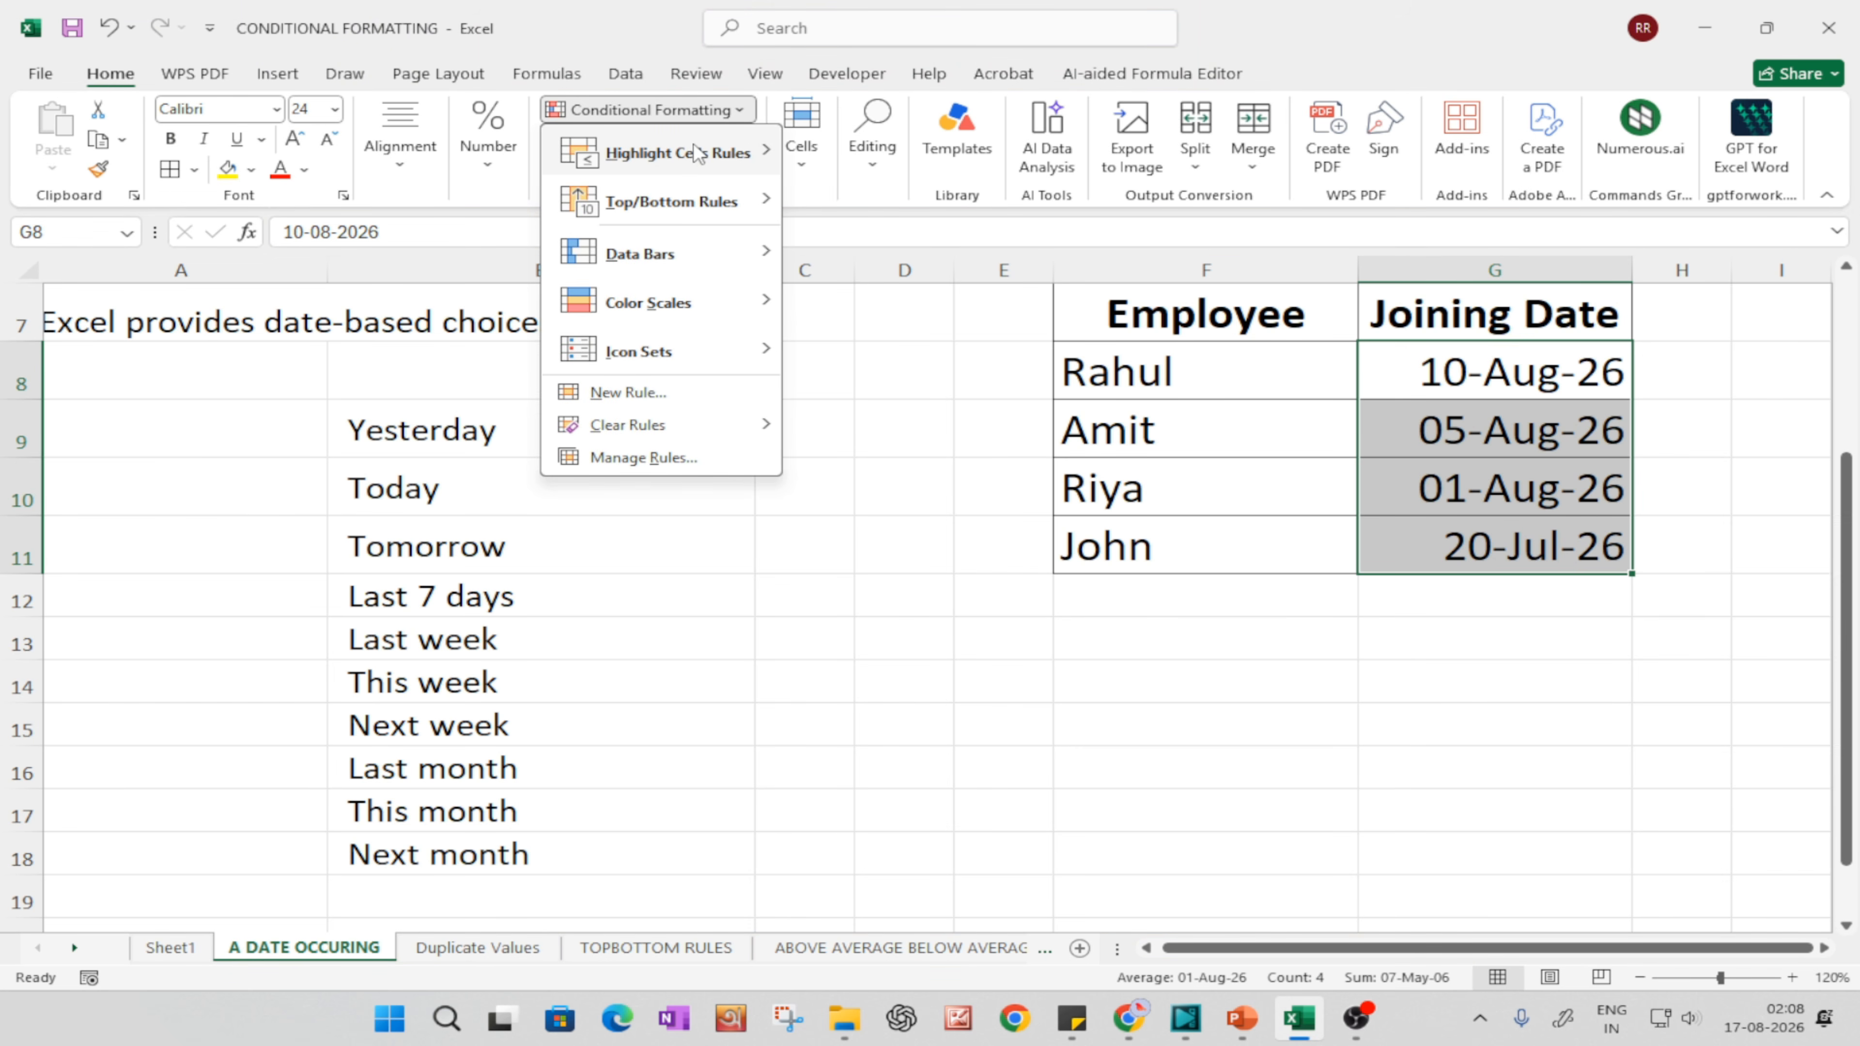
mouse_move(697, 150)
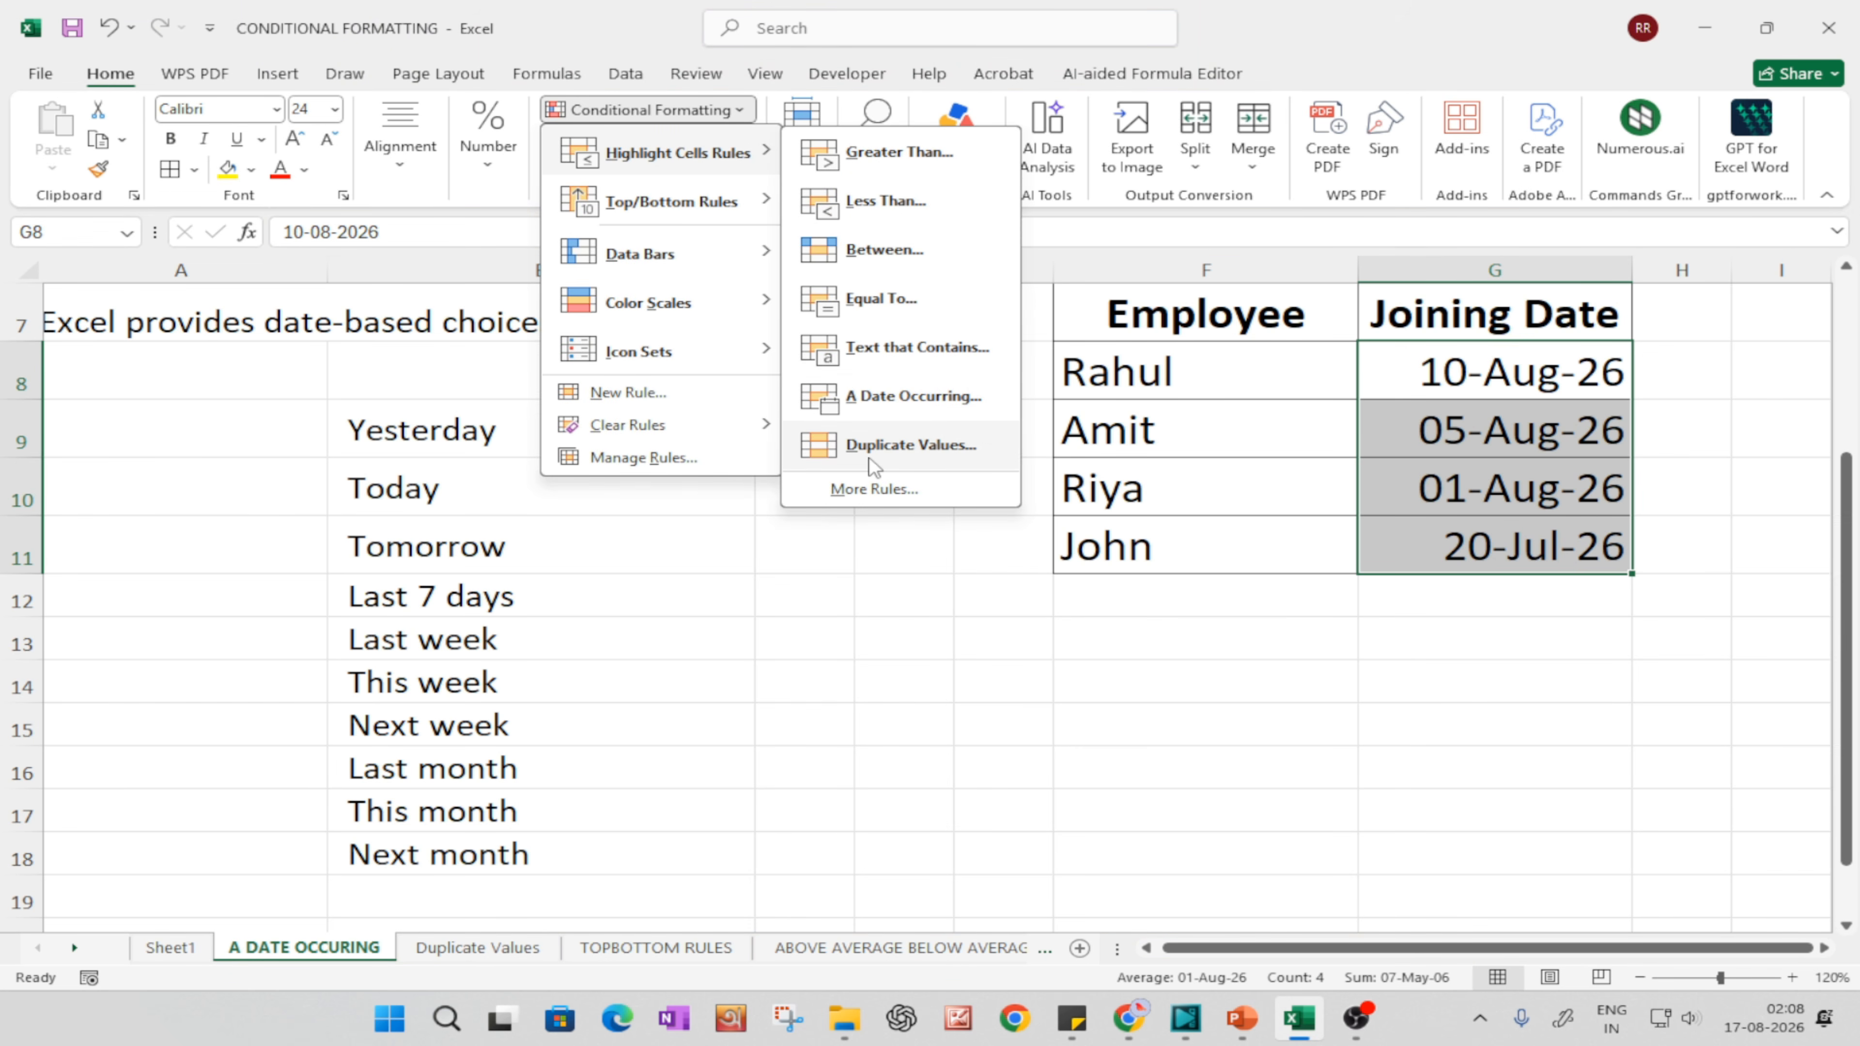
click(875, 389)
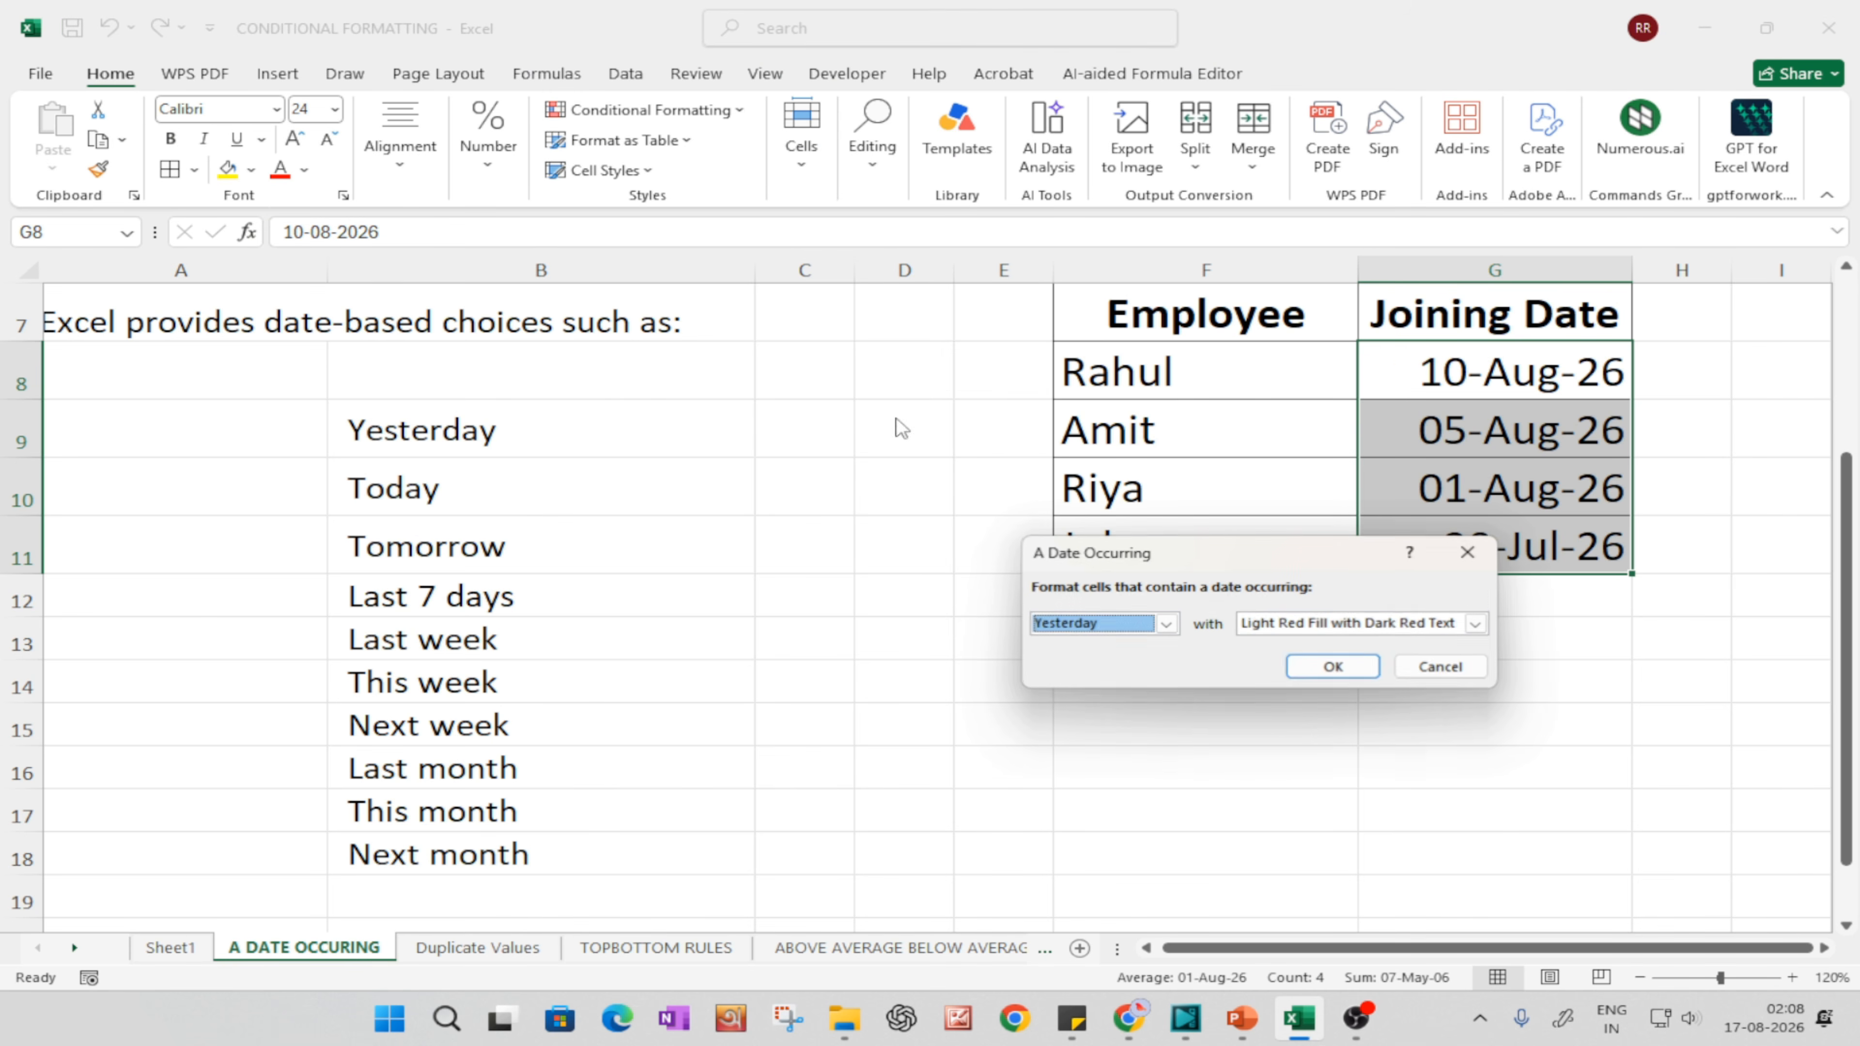
drag(1198, 554, 813, 467)
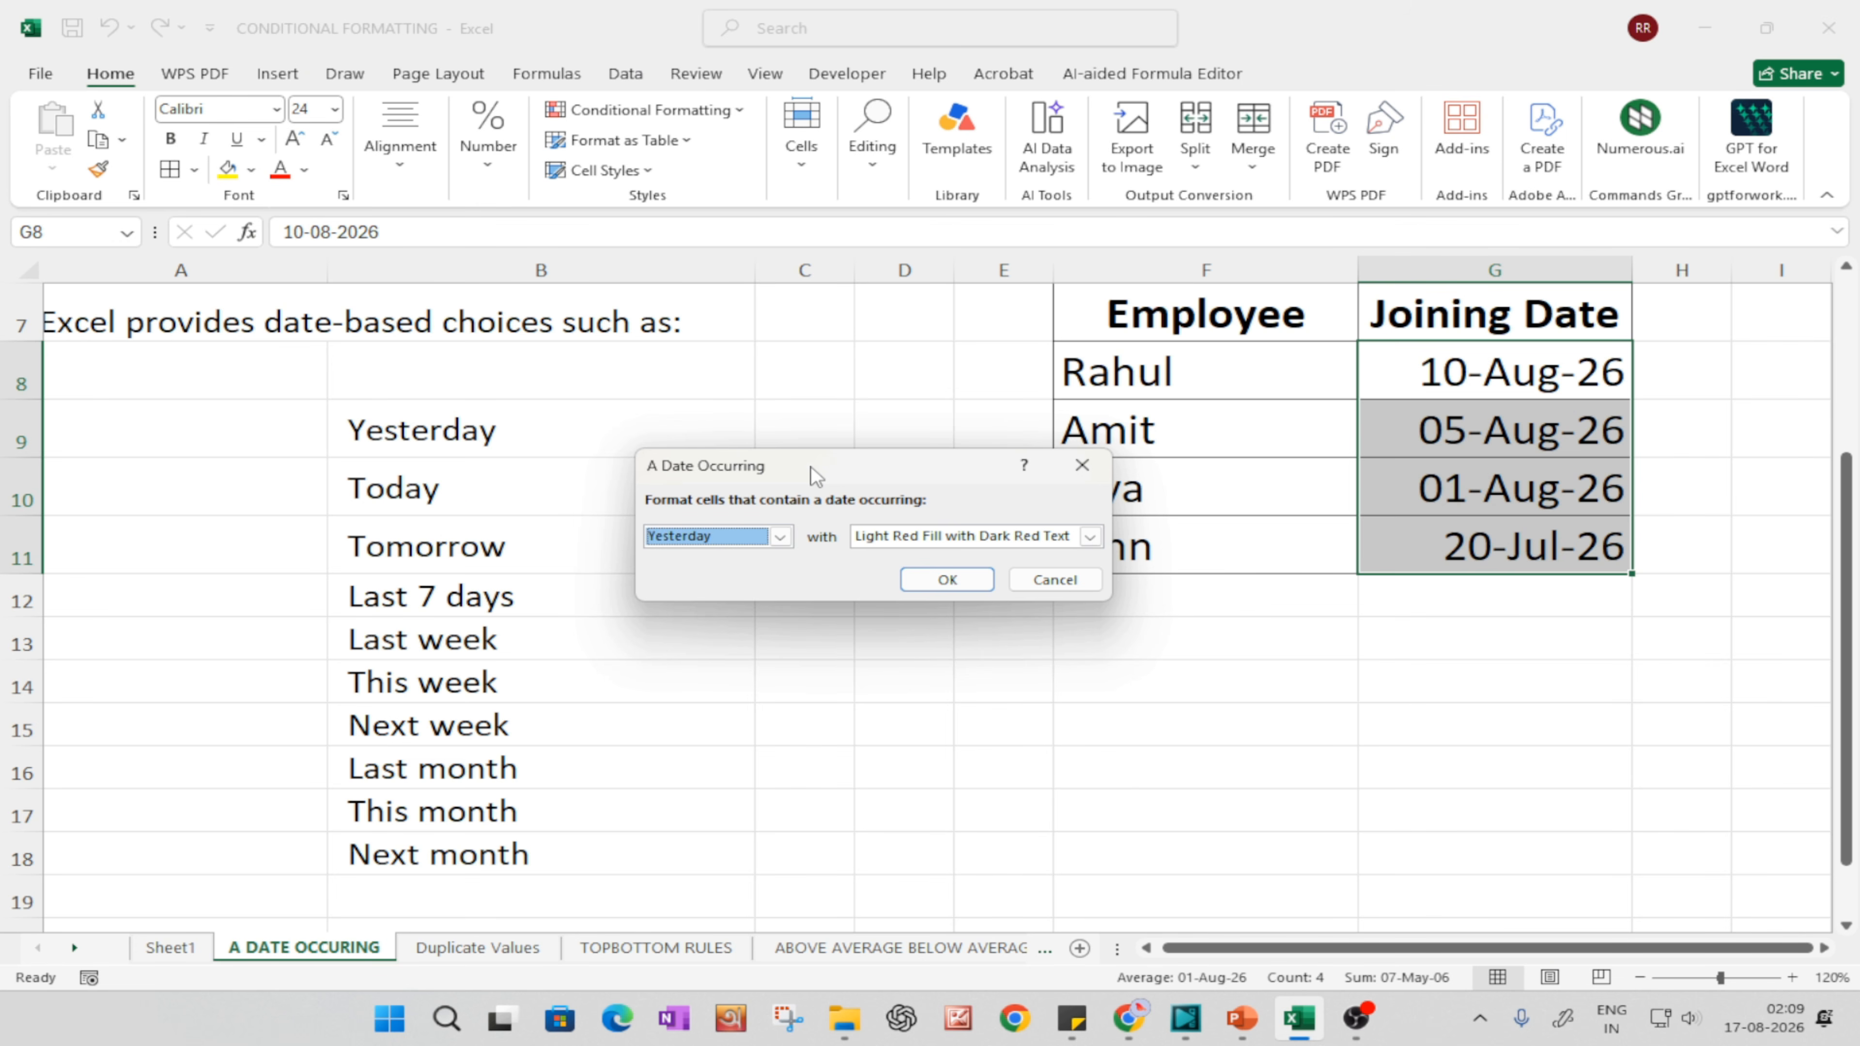
click(781, 537)
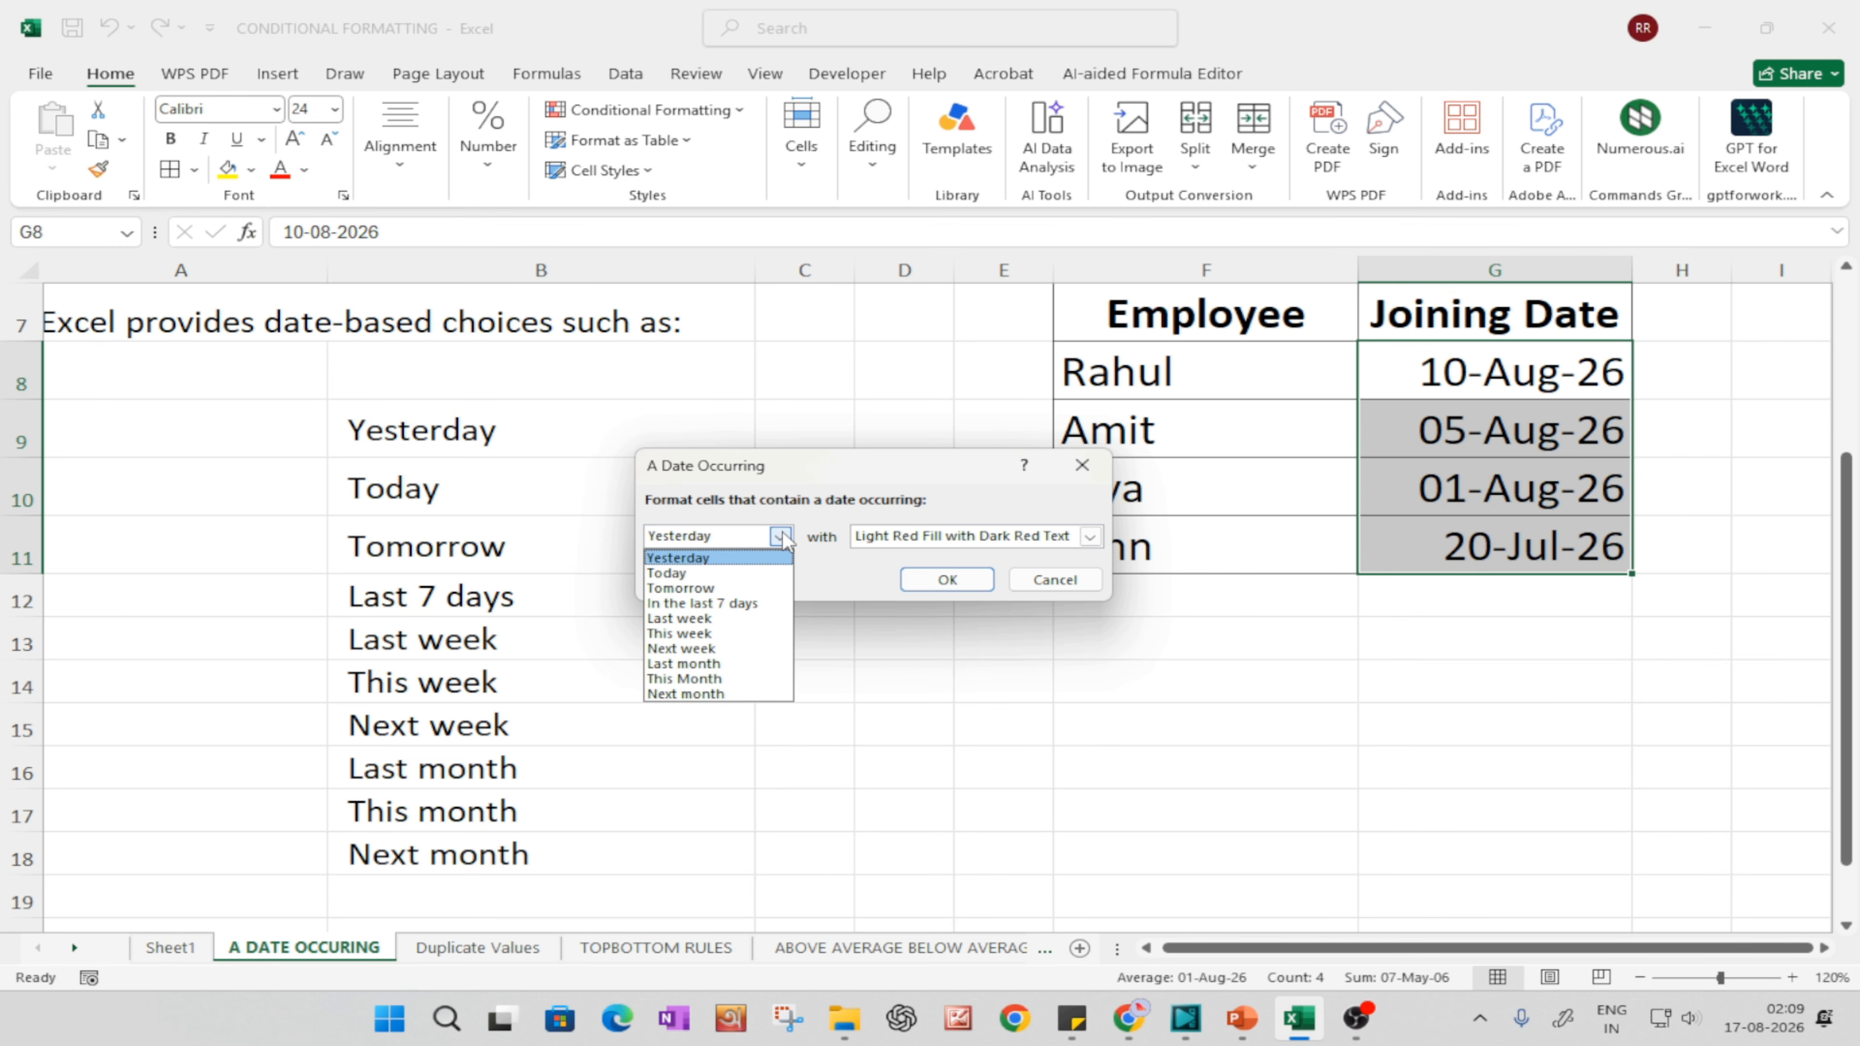
click(715, 619)
click(947, 579)
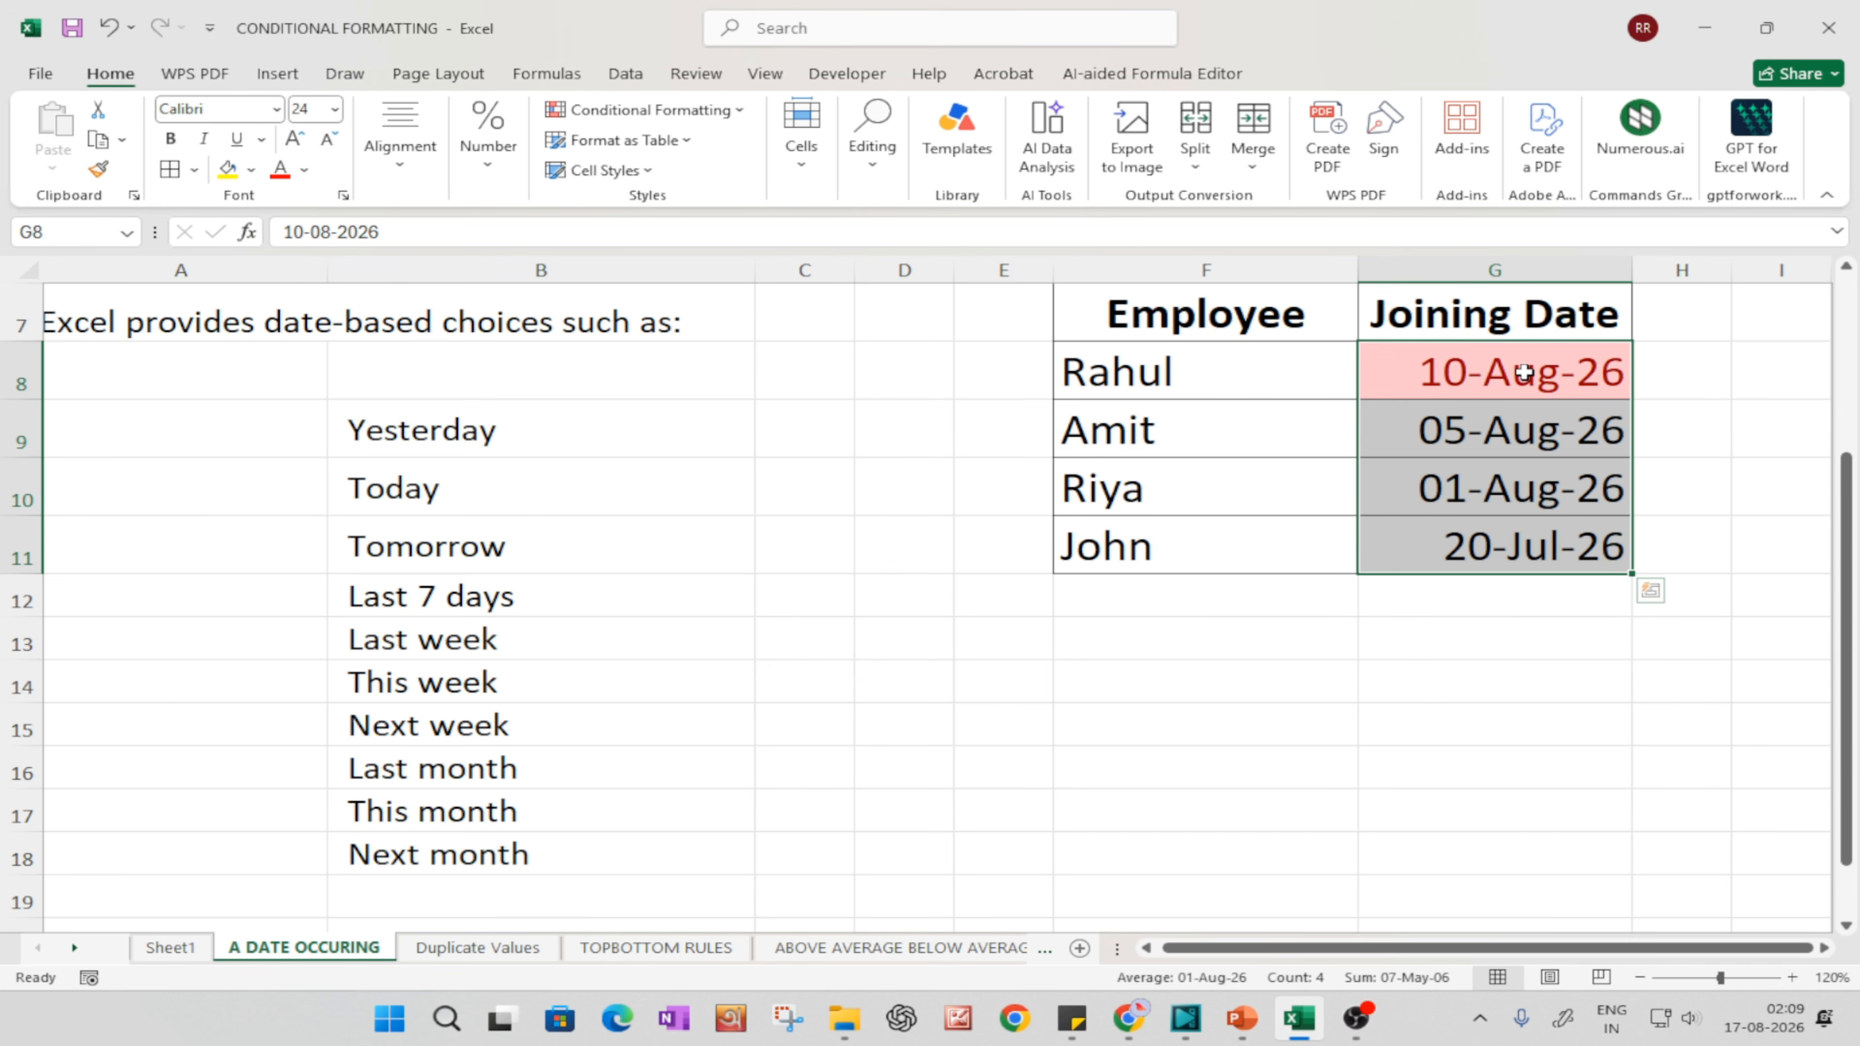
click(1514, 383)
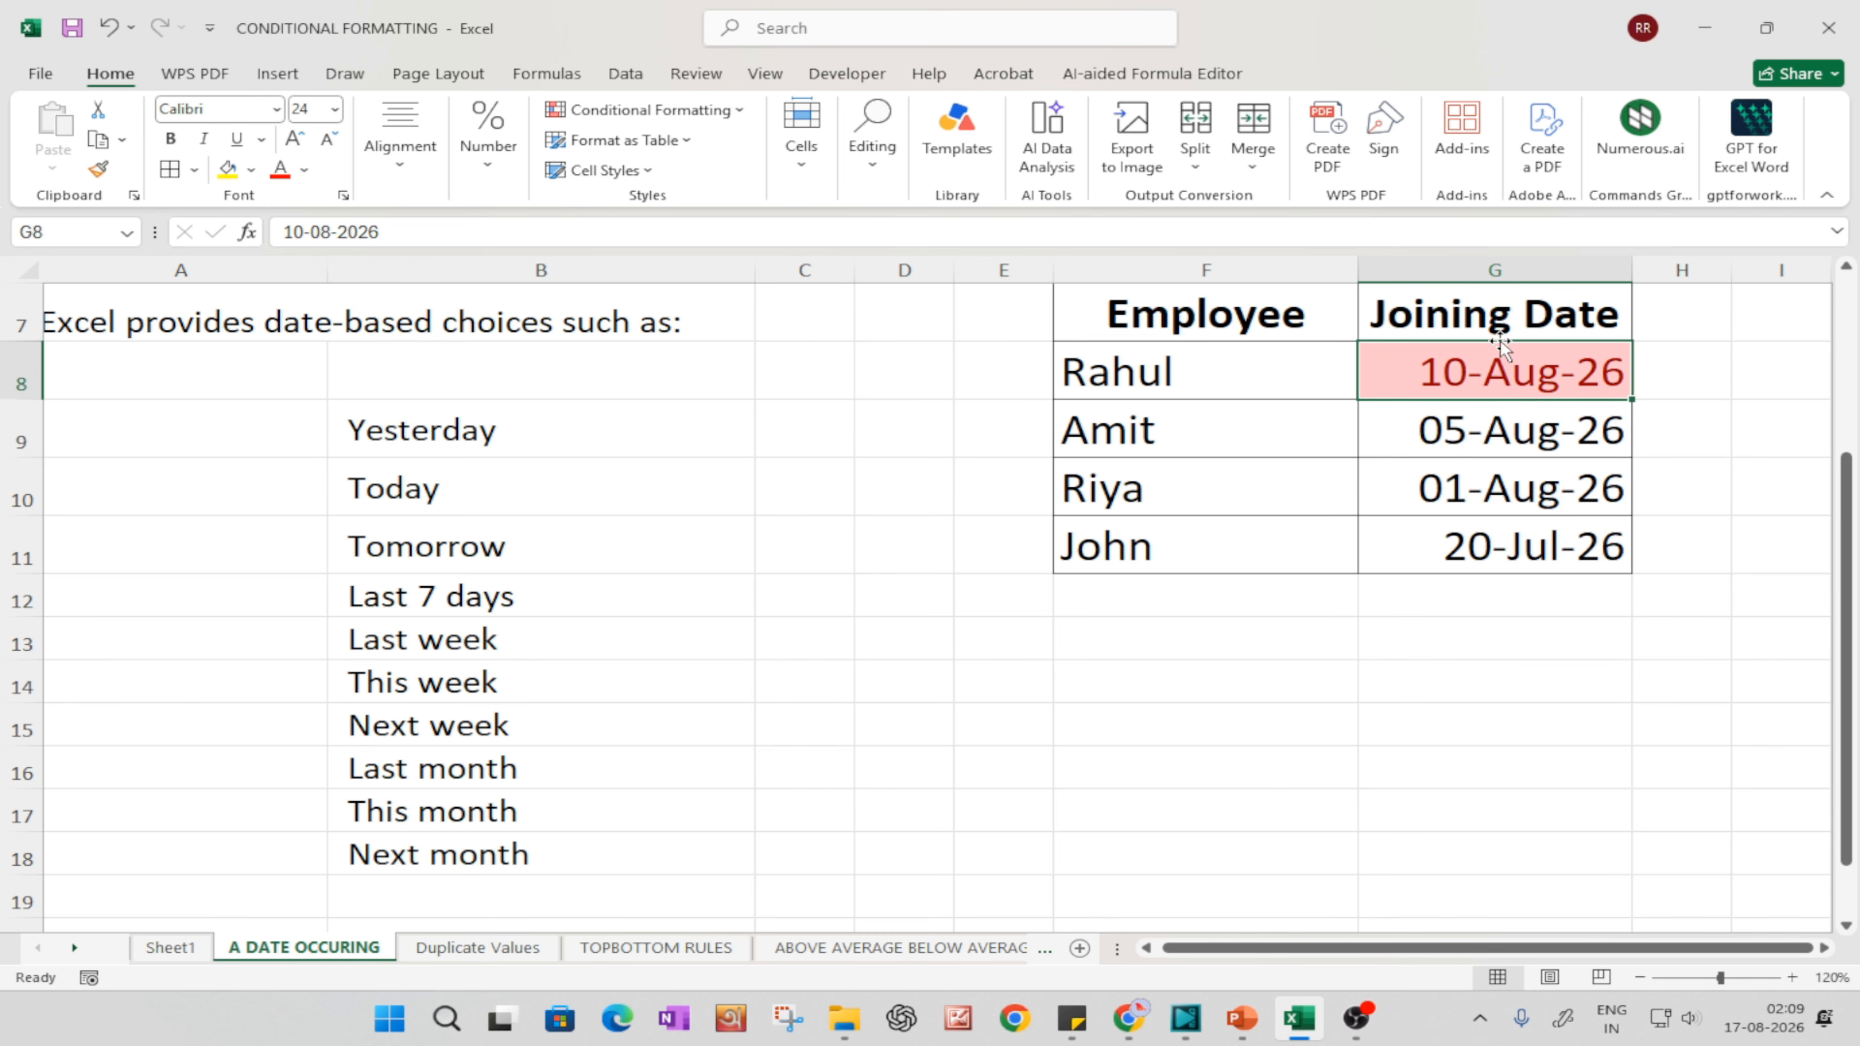
key(ctrl+z)
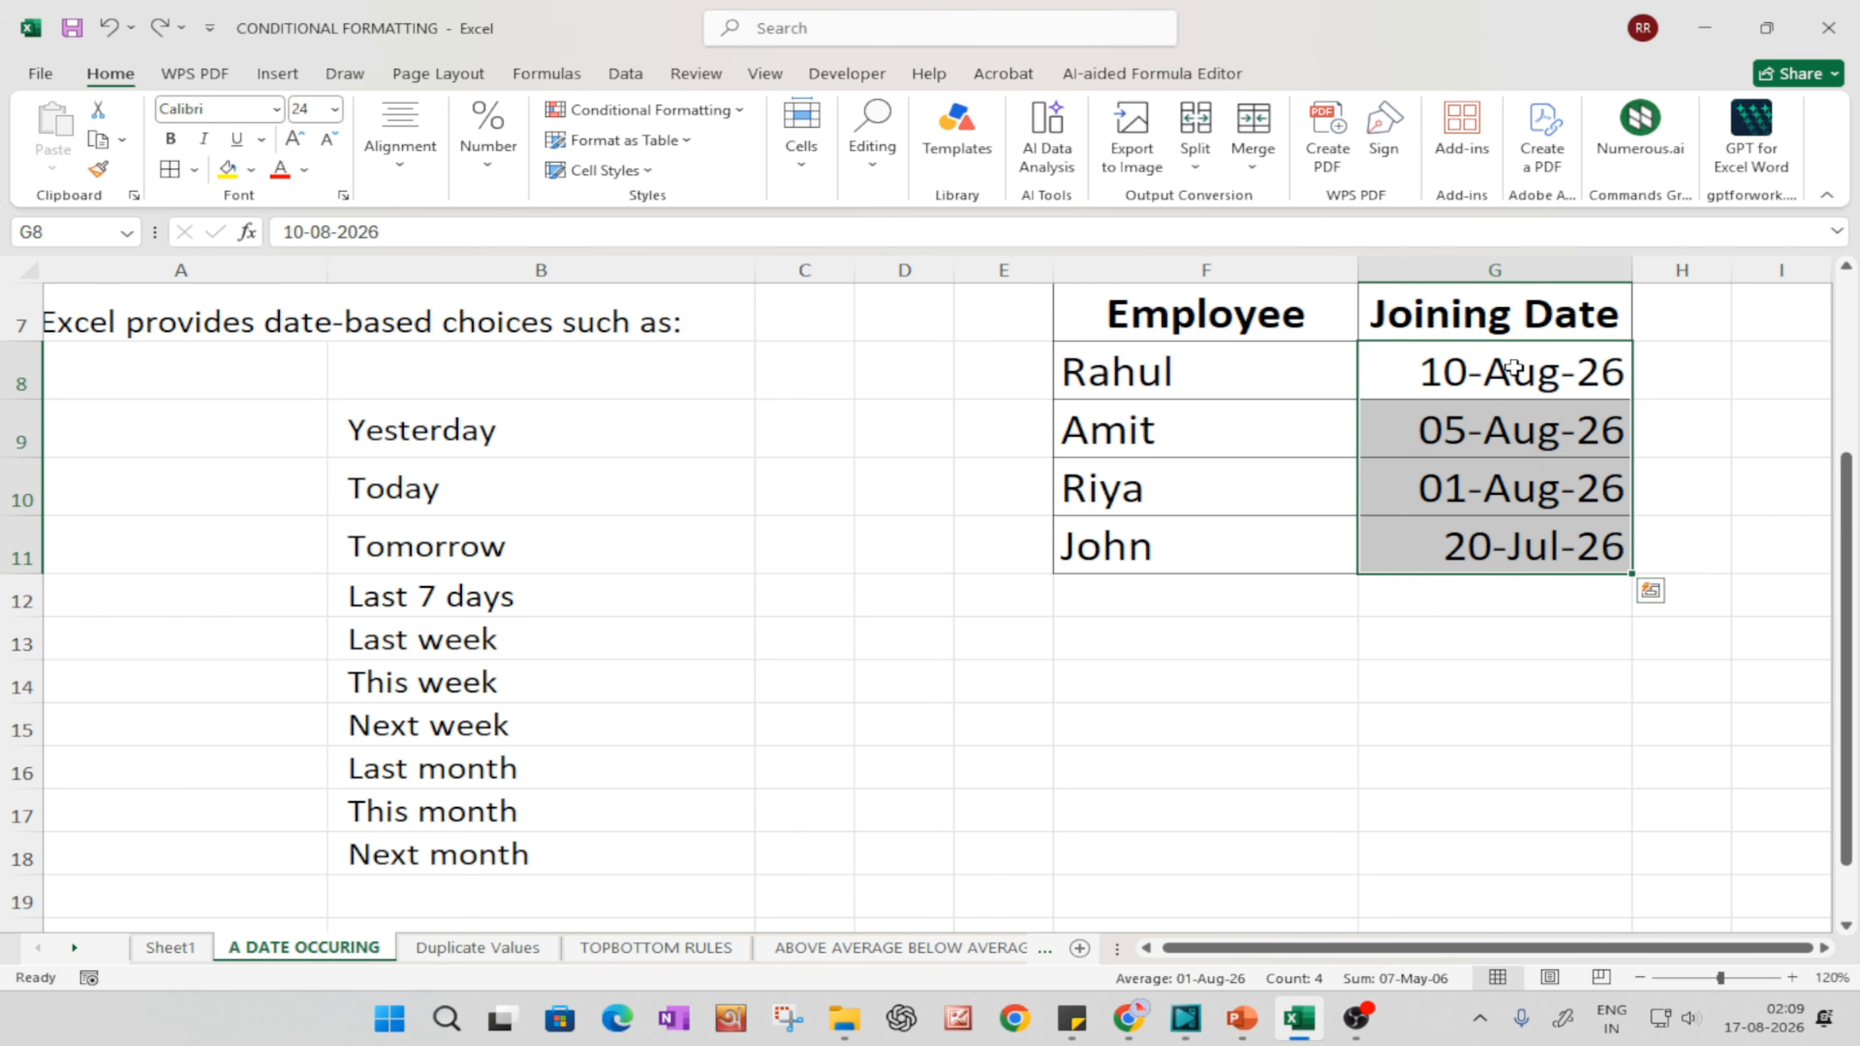
Step: Highlight joining dates in G8:G11 occurring Last month with Light Red Fill with Dark Red Text
click(678, 121)
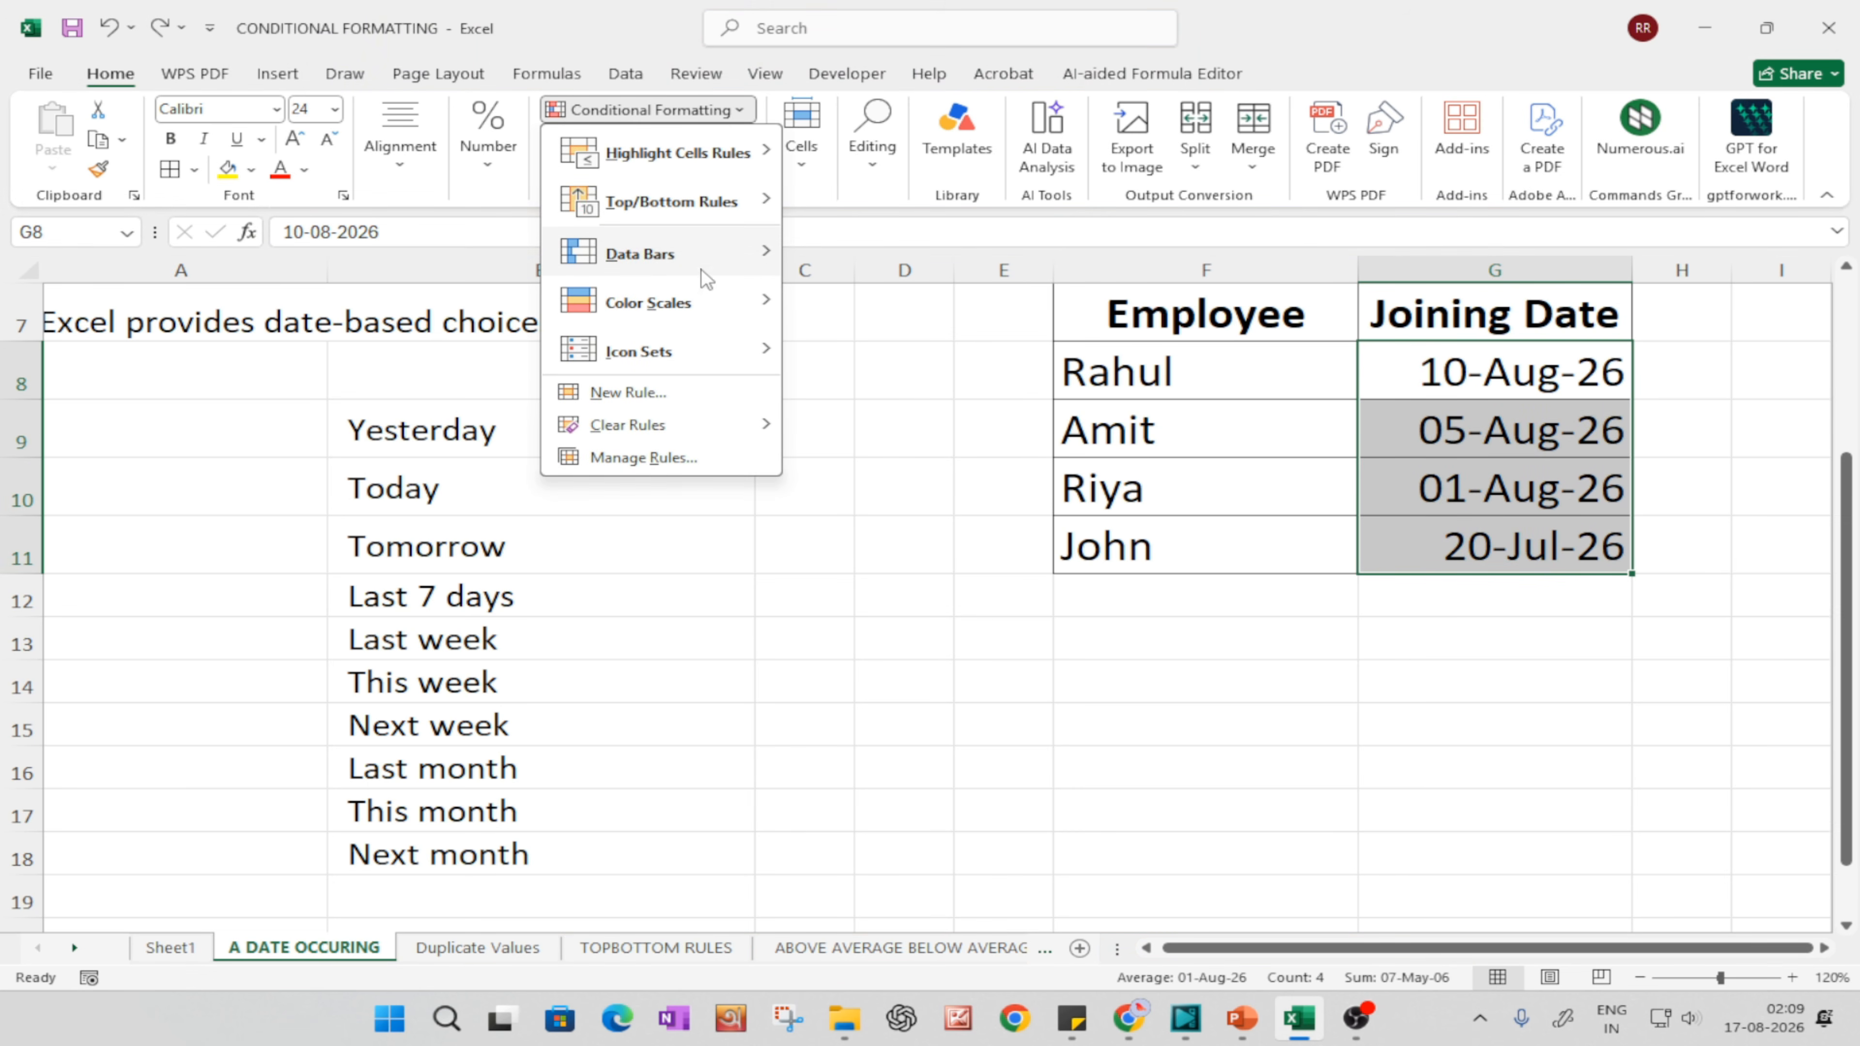
mouse_move(695, 153)
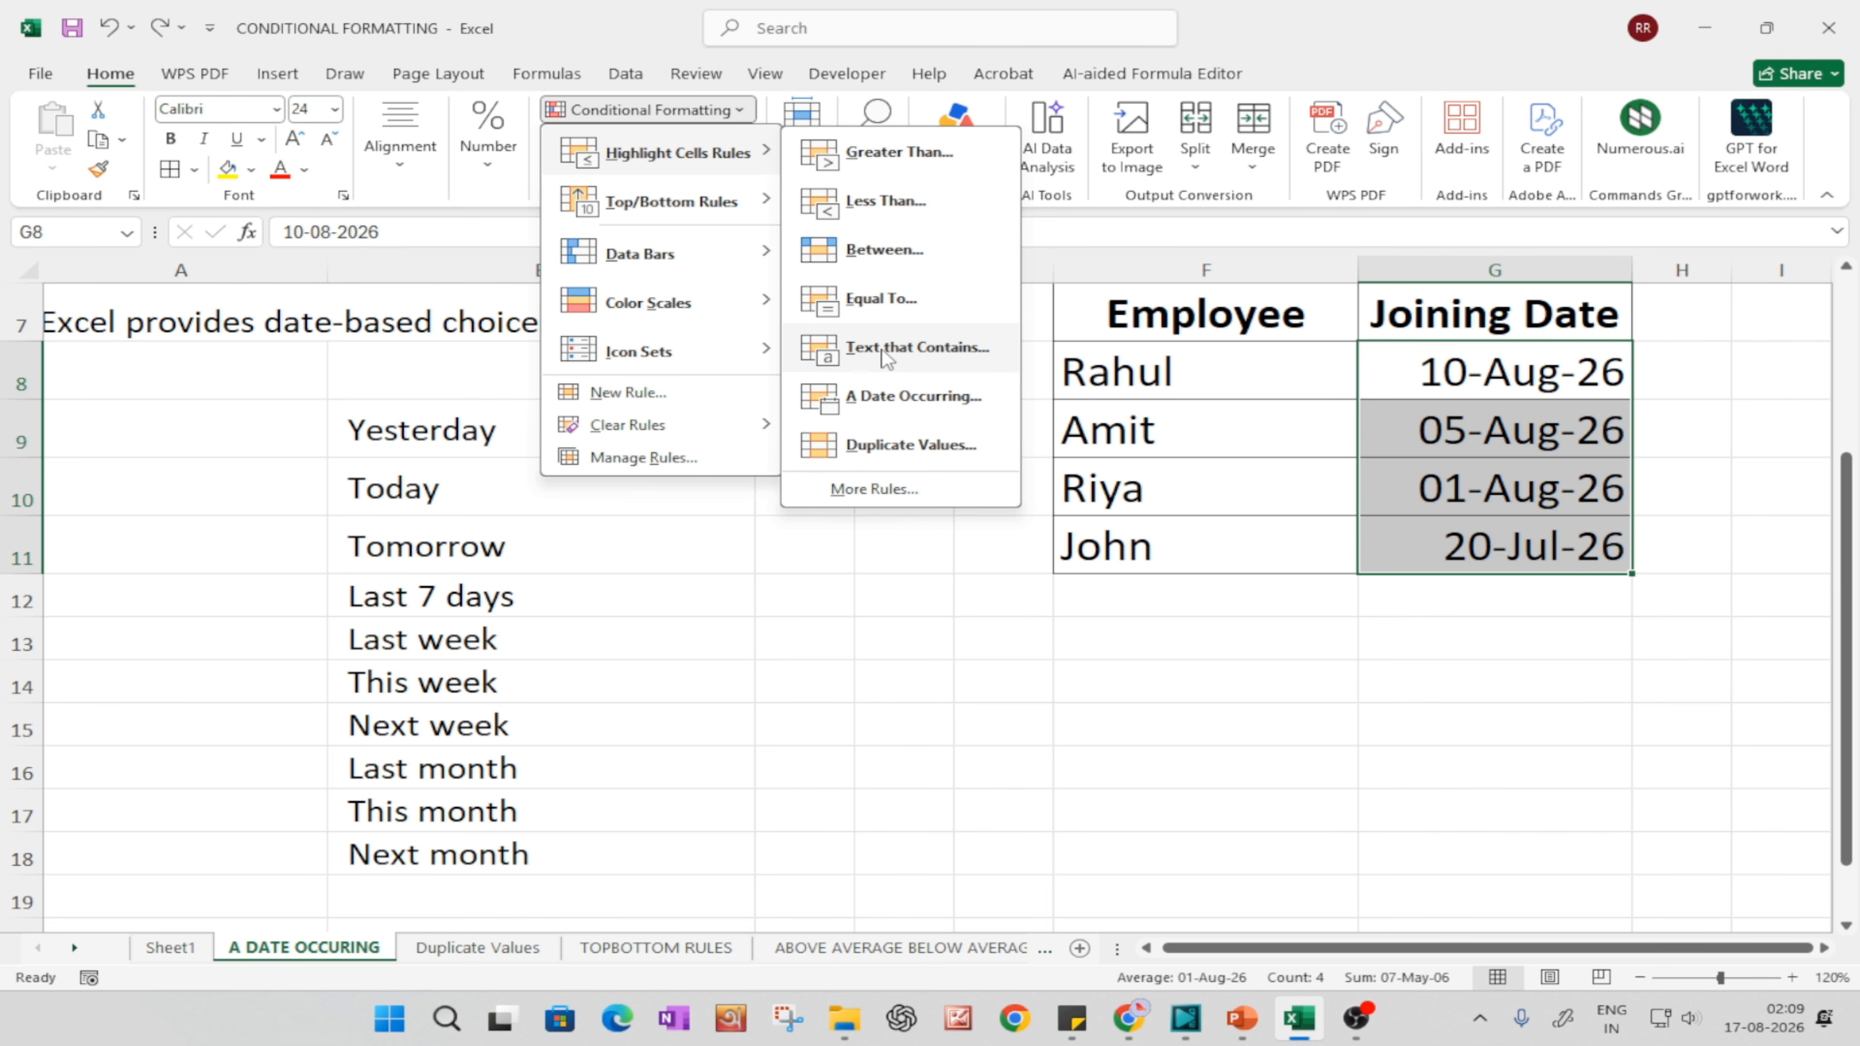
click(890, 399)
click(780, 536)
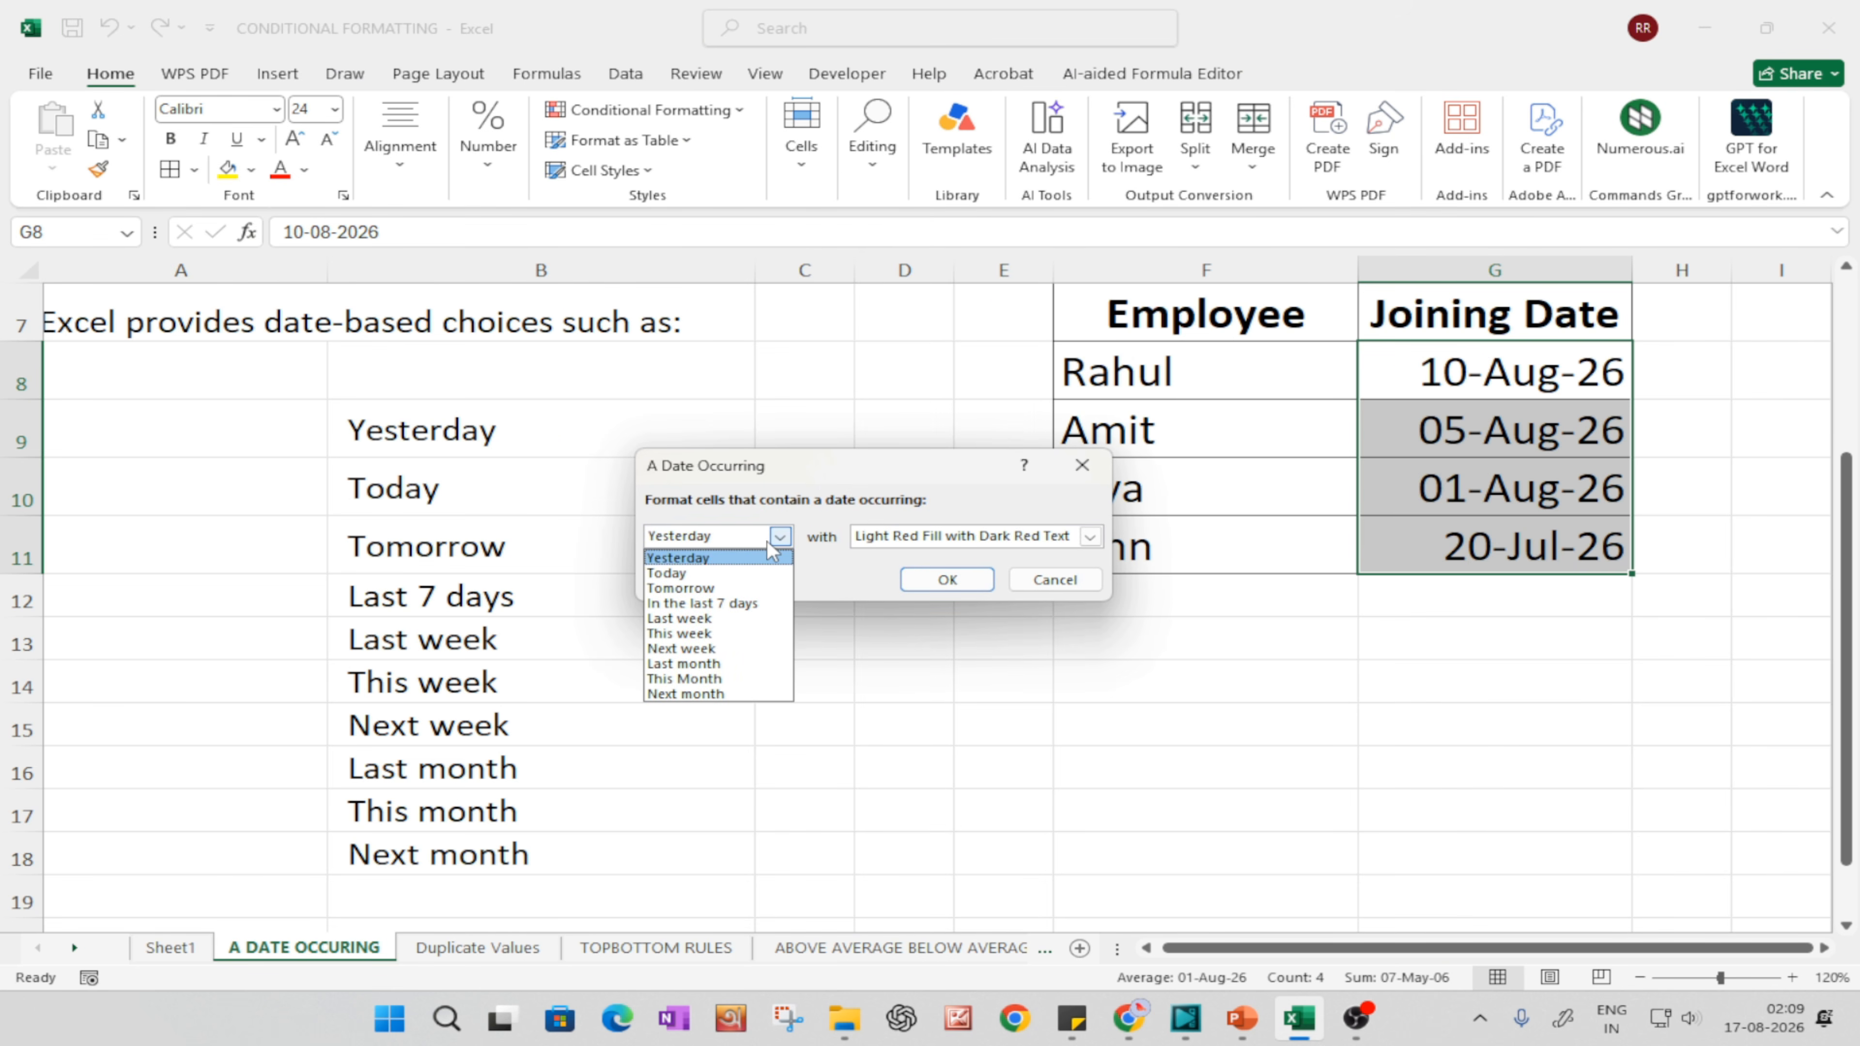
click(693, 665)
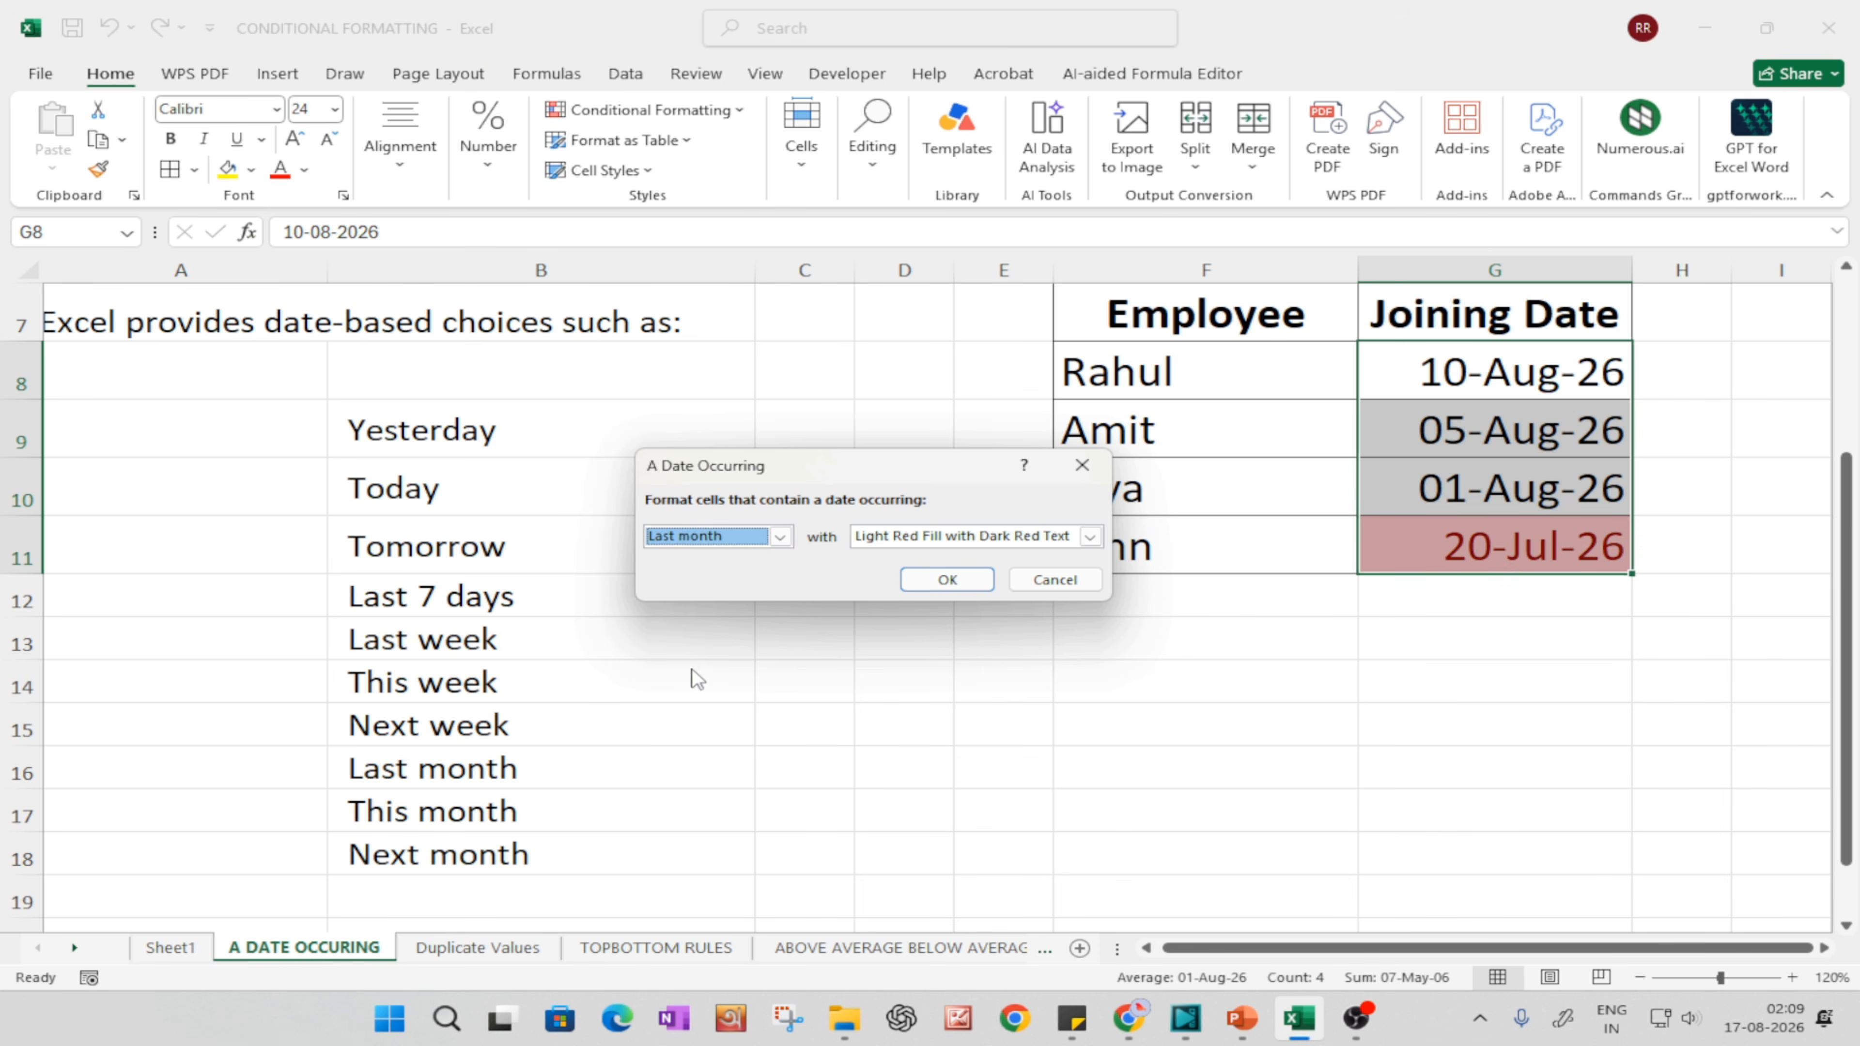
click(947, 579)
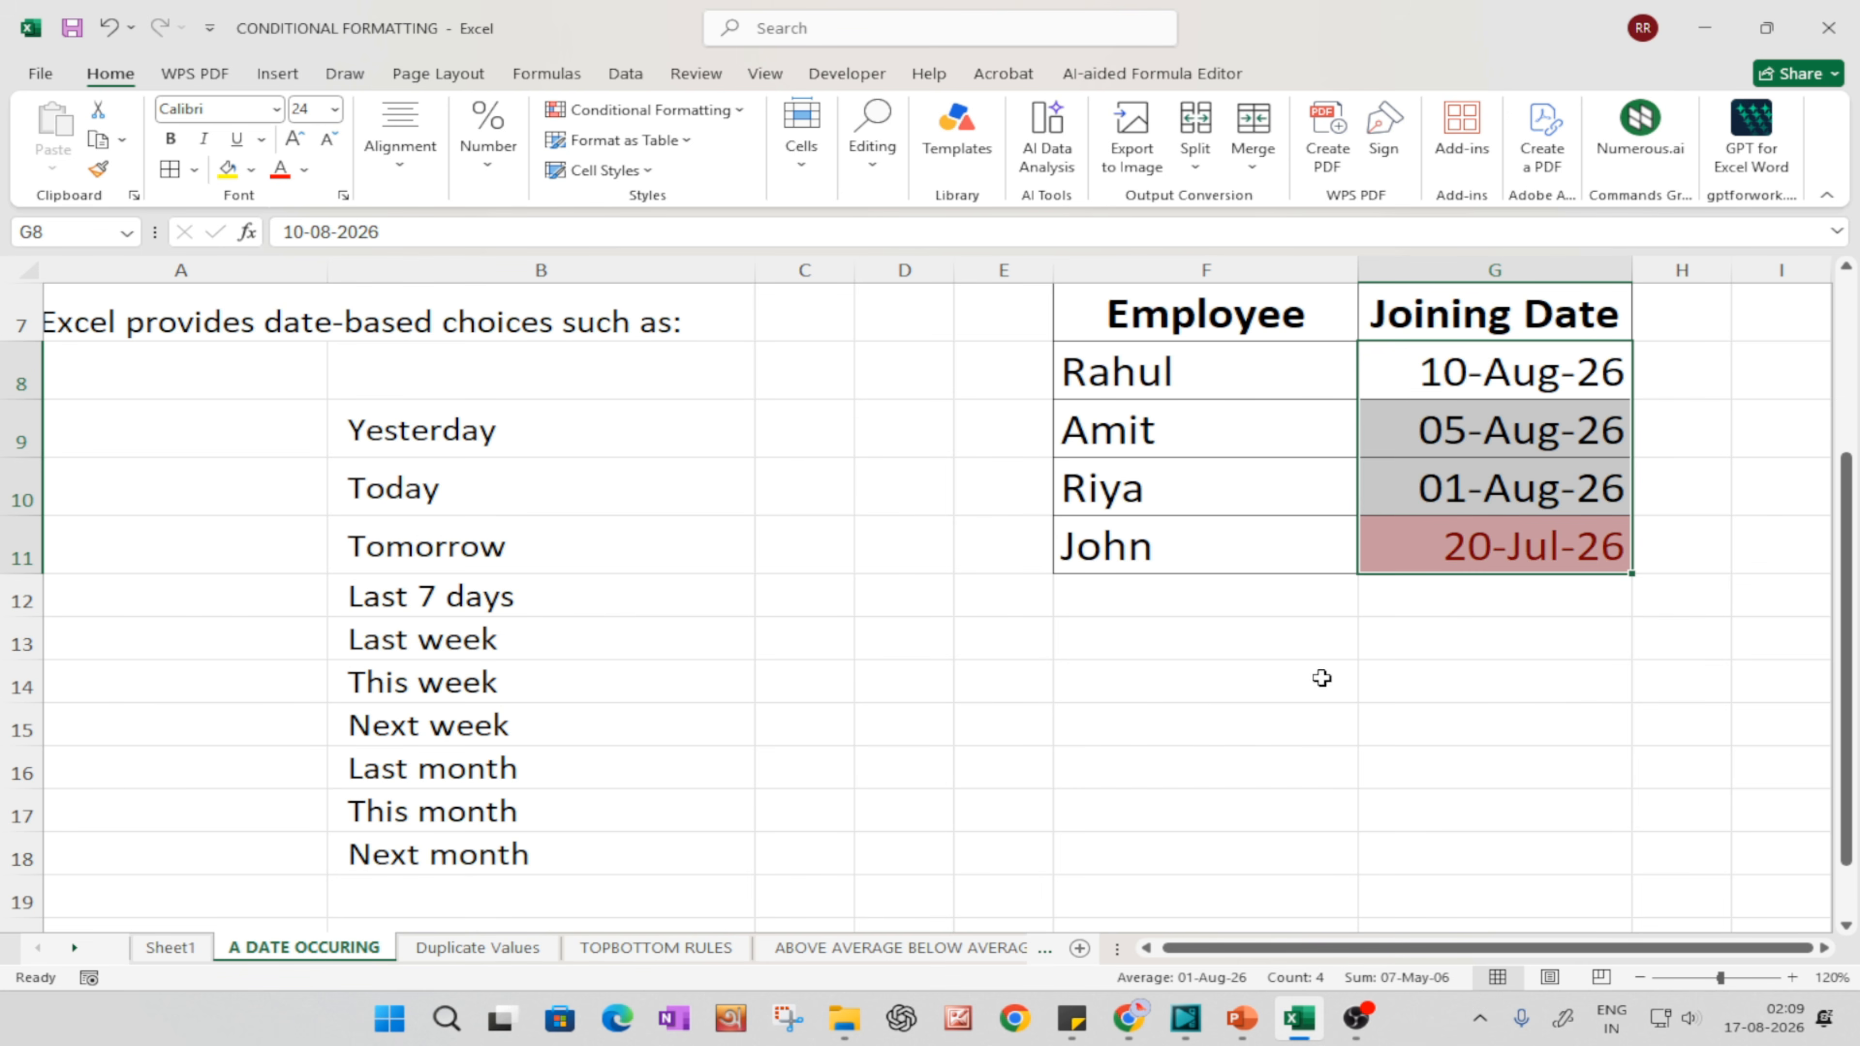
click(1454, 650)
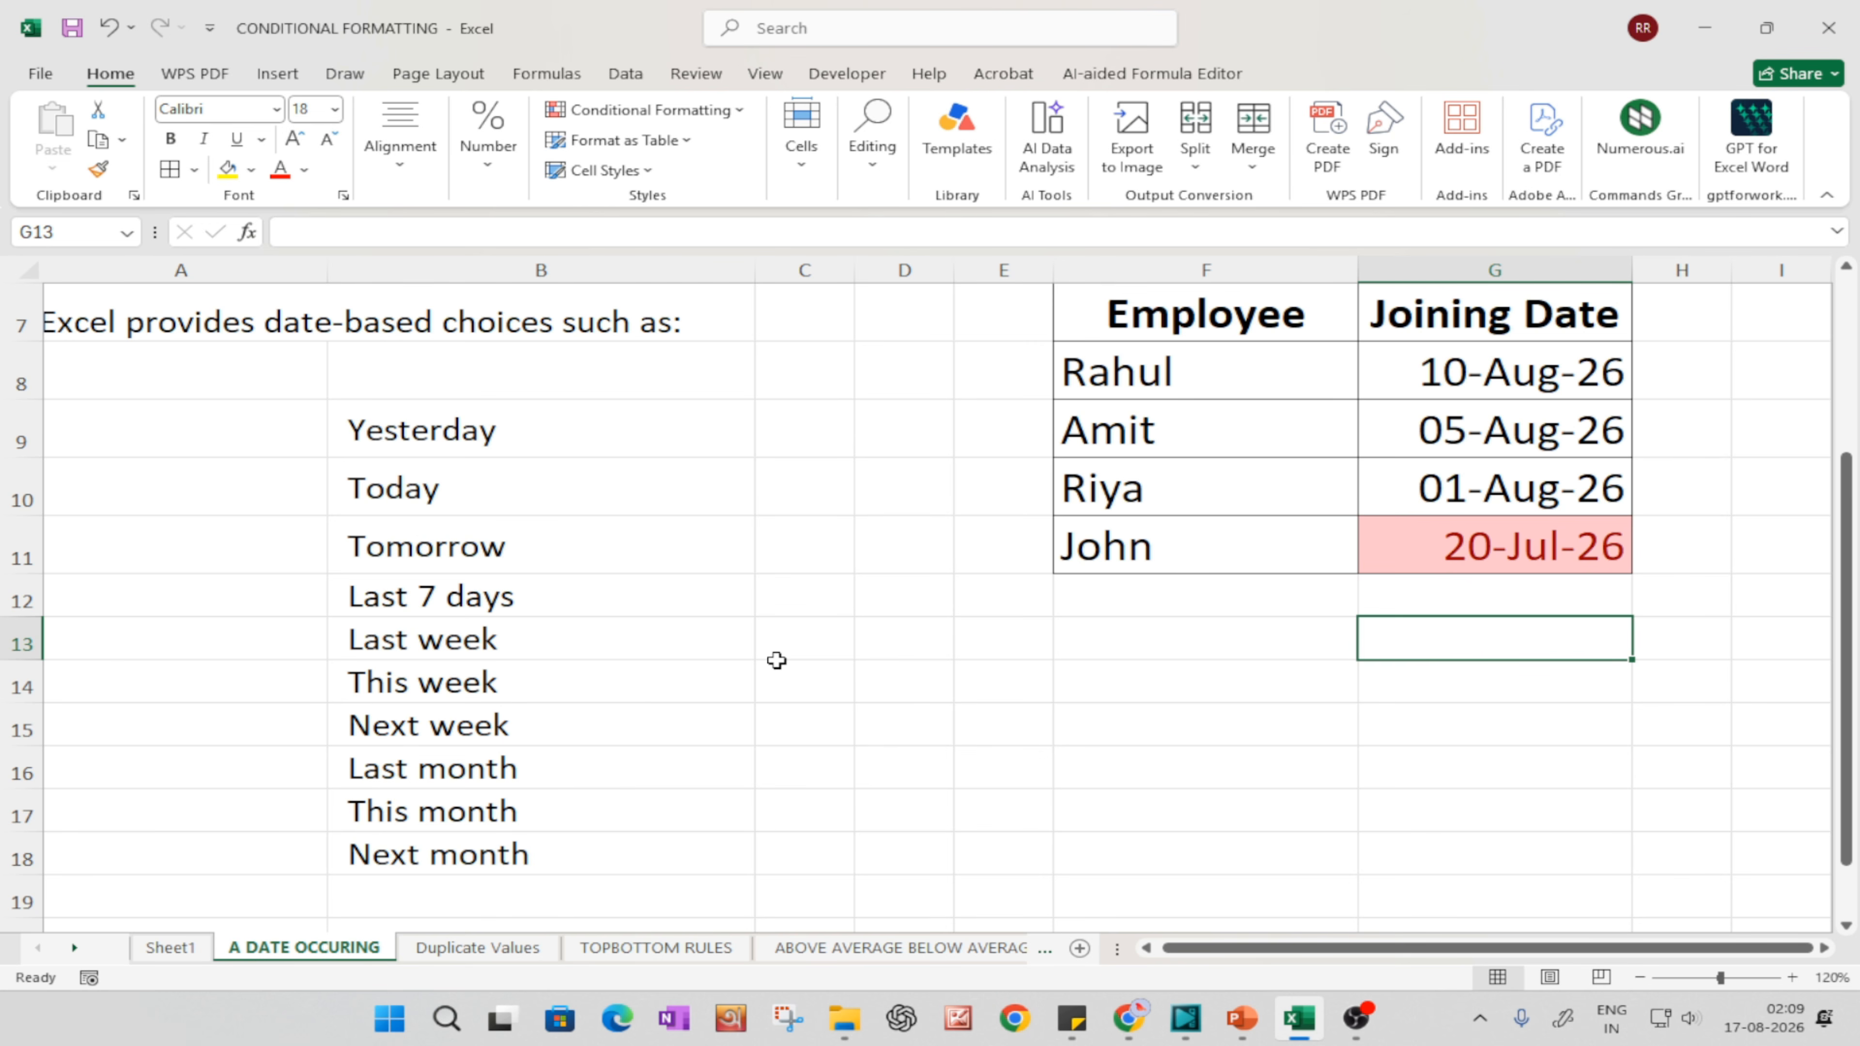
Step: Review each date-based choice in B9:B18 again alongside the highlighted Joining Date table
click(403, 436)
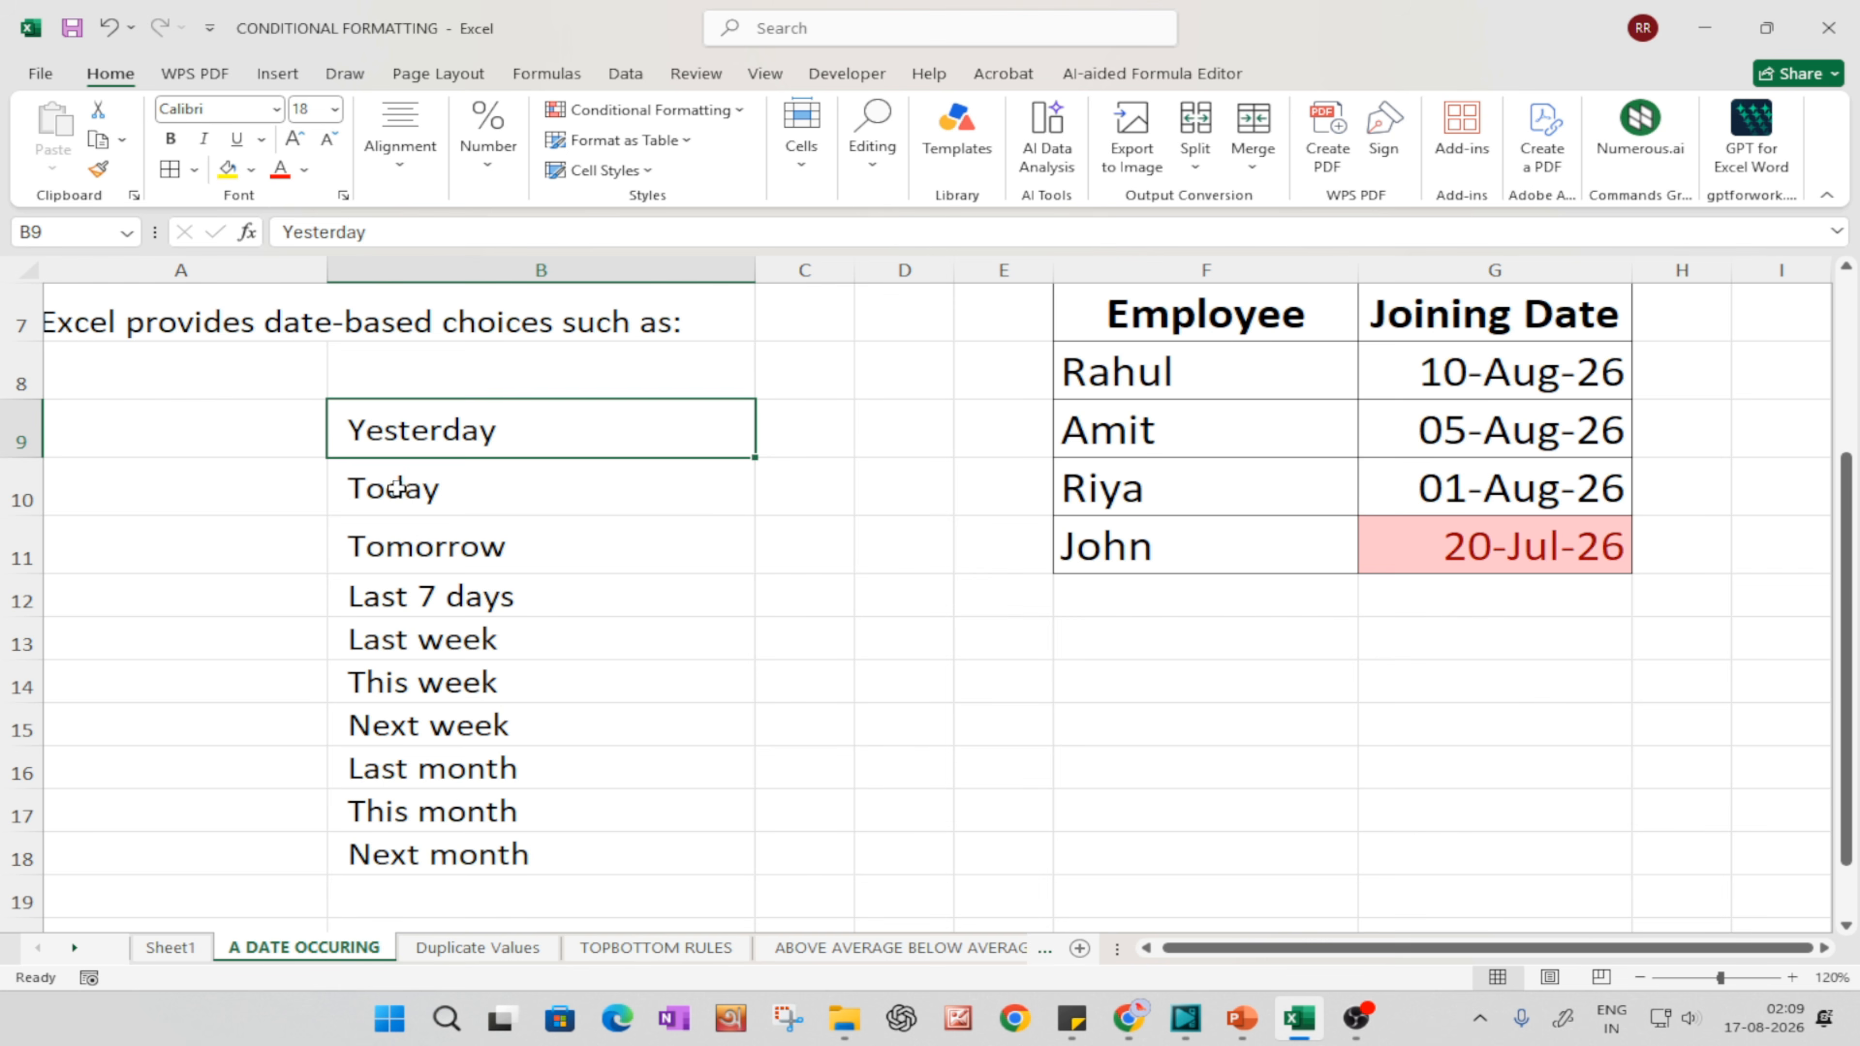
click(397, 488)
click(441, 540)
click(423, 596)
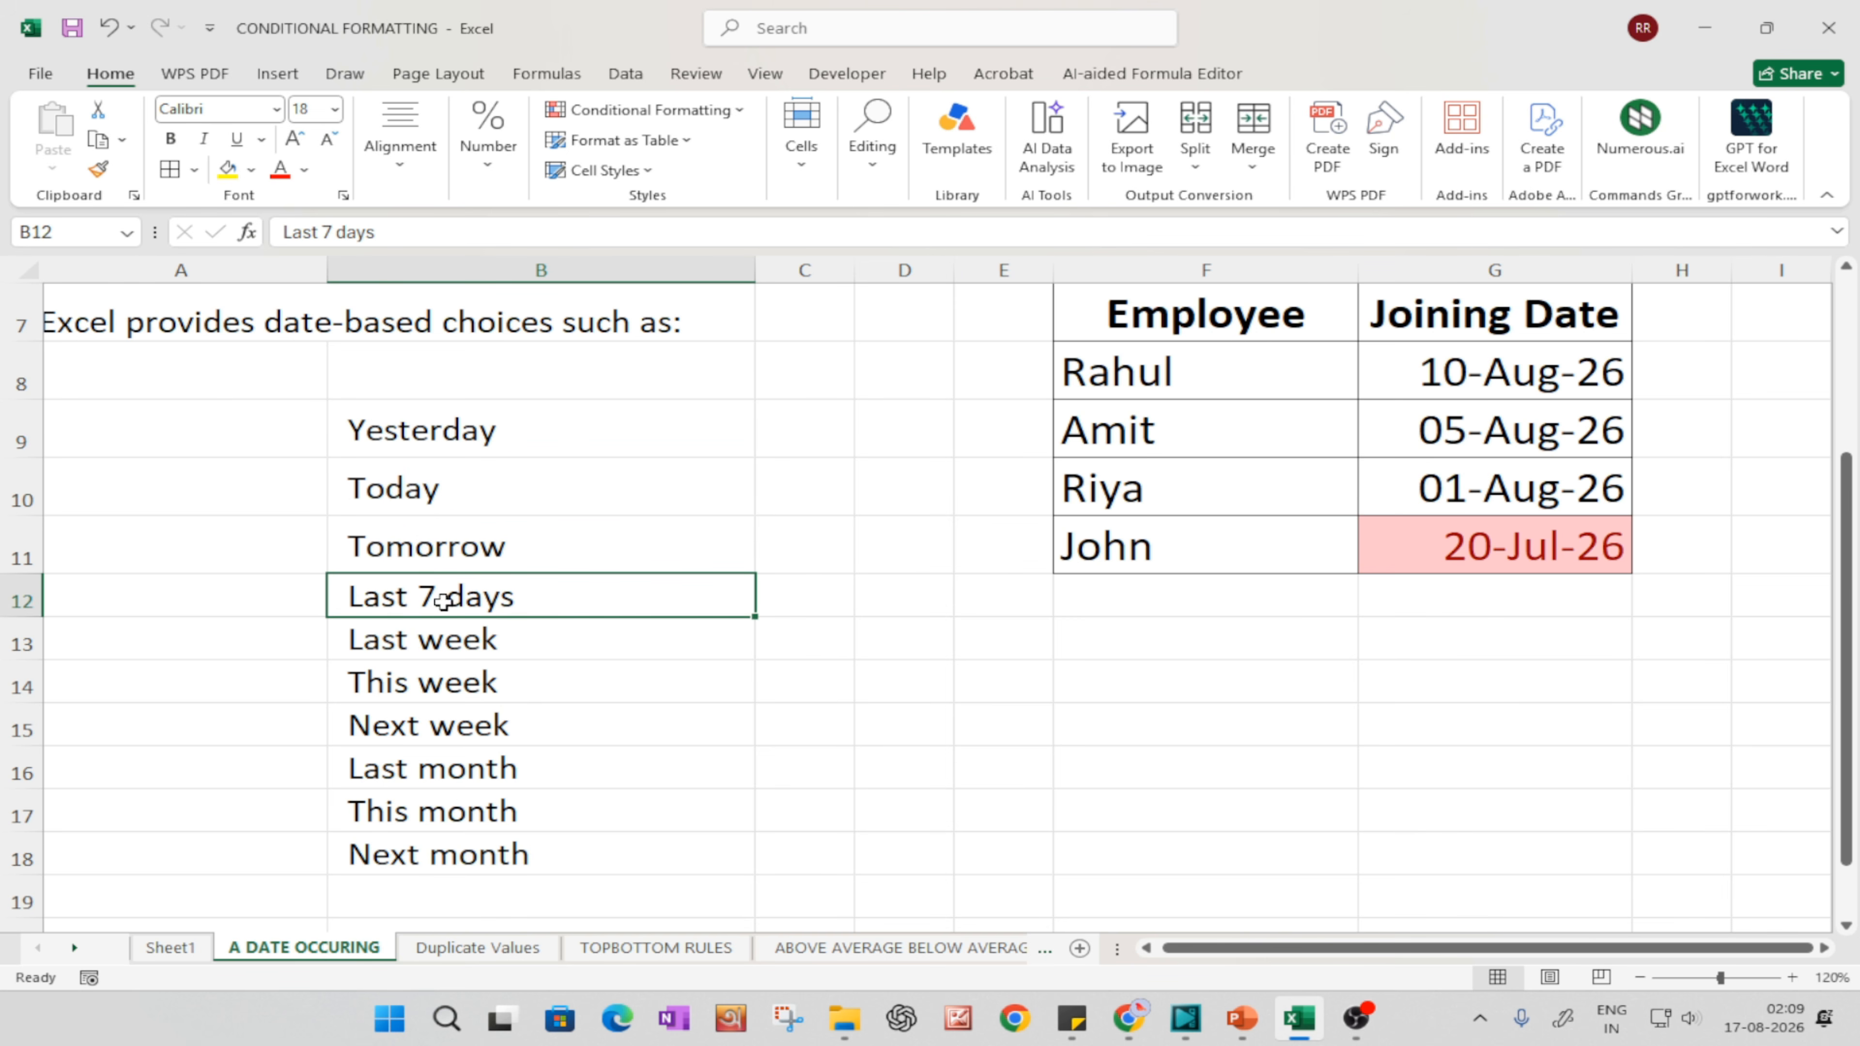
click(450, 646)
click(388, 688)
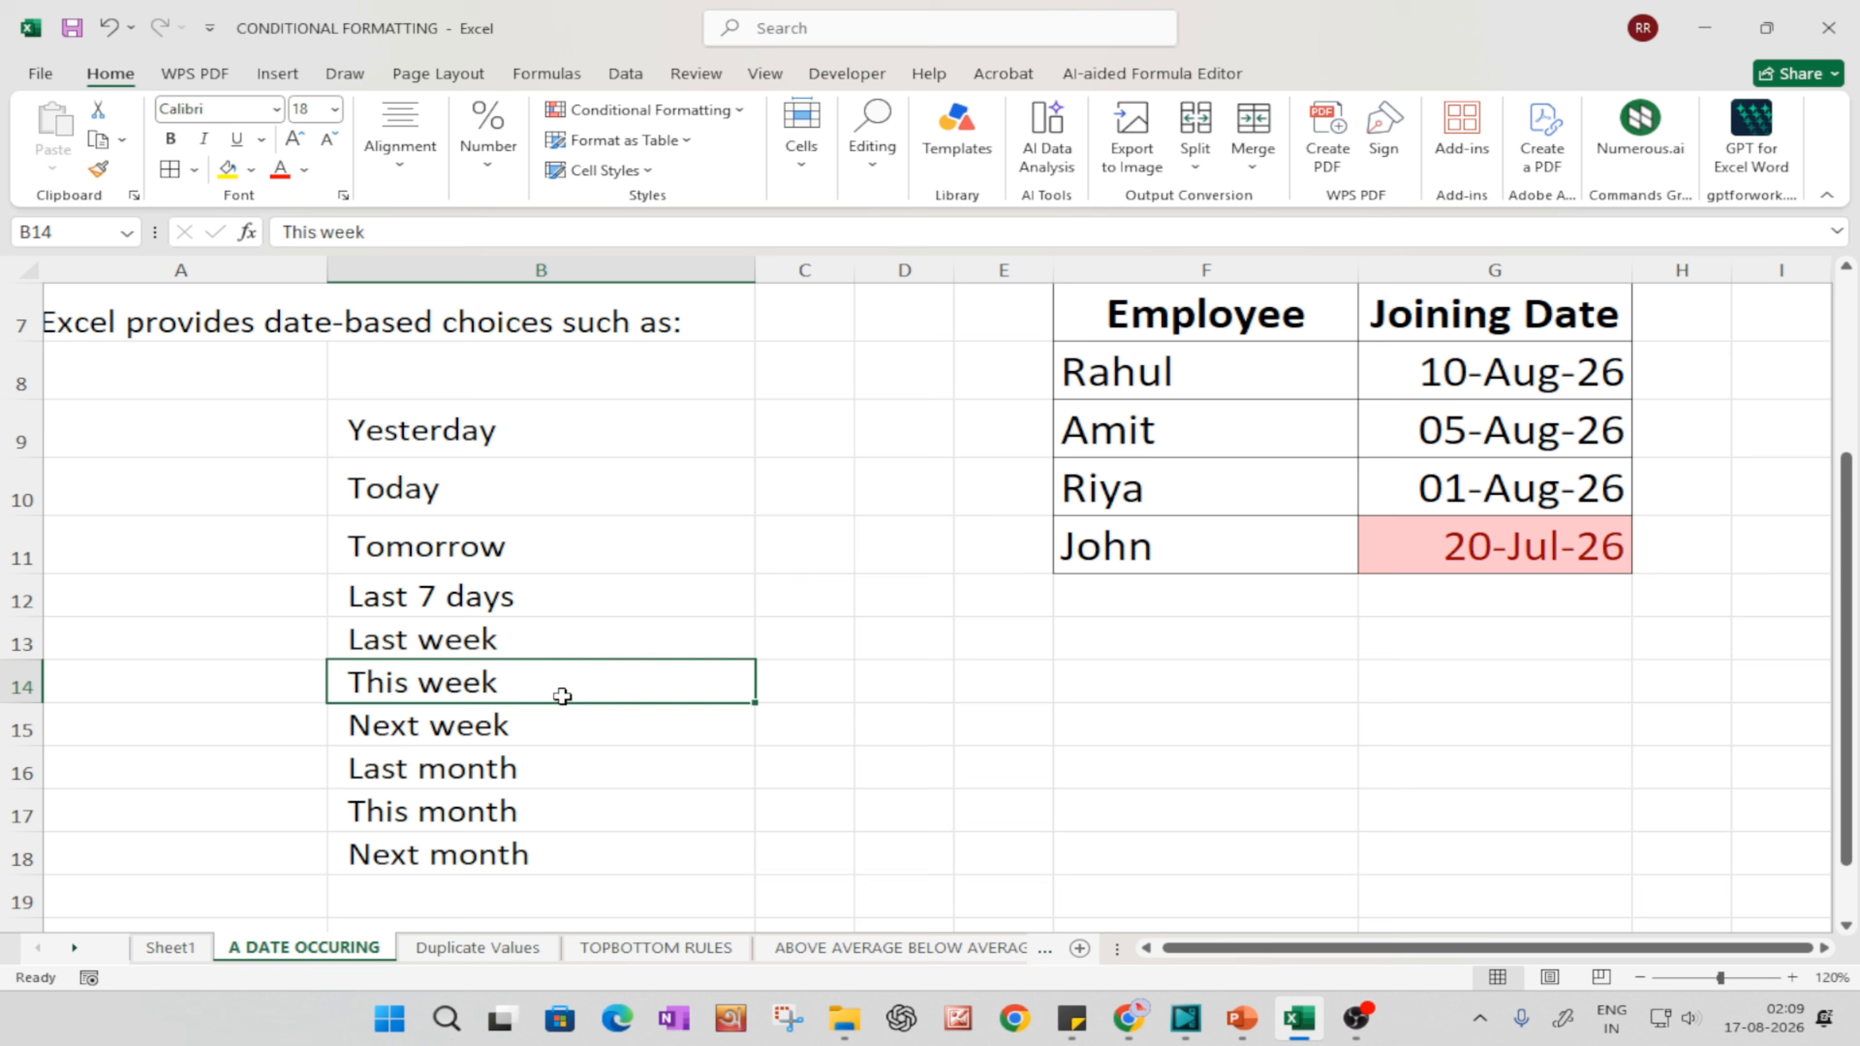
click(428, 723)
click(432, 769)
click(495, 812)
click(492, 882)
click(488, 862)
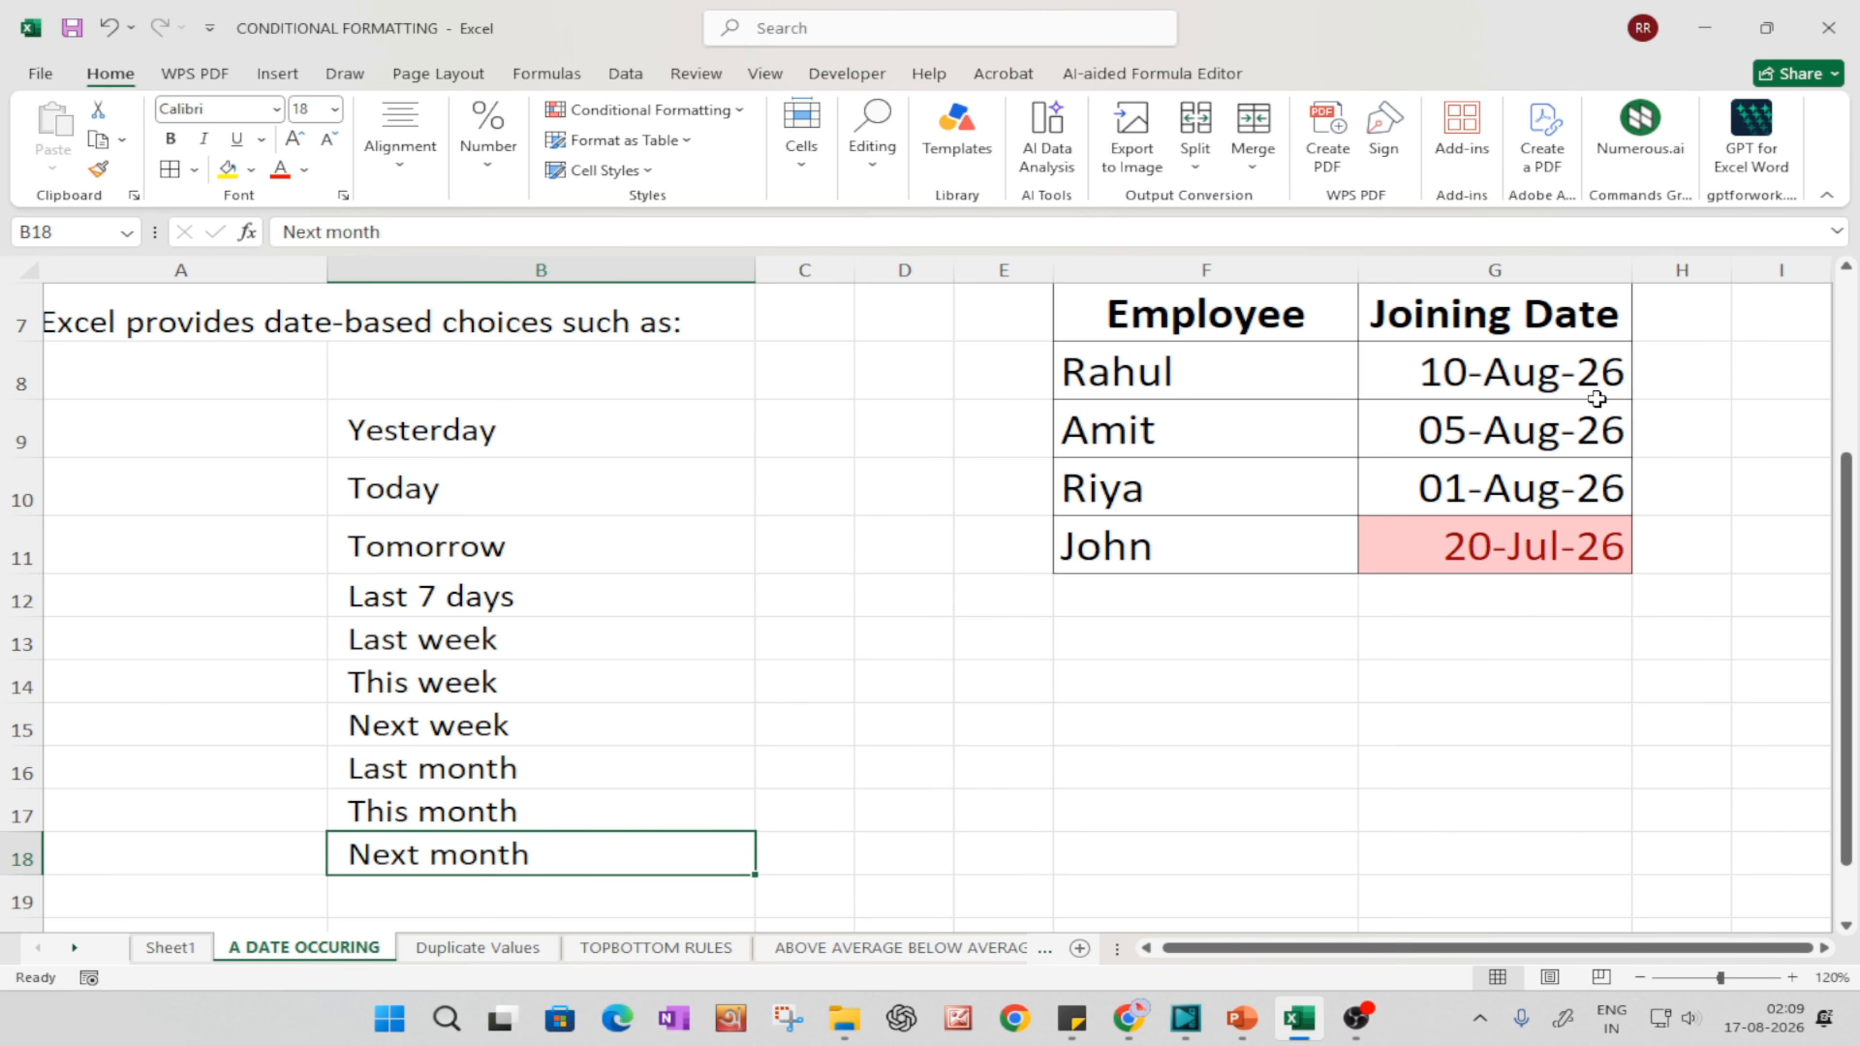
Step: Undo the Last month rule and highlight dates in G8:G11 occurring This Month with Light Red Fill with Dark Red Text
click(1435, 798)
key(ctrl+z)
drag(1498, 366, 1502, 557)
click(663, 112)
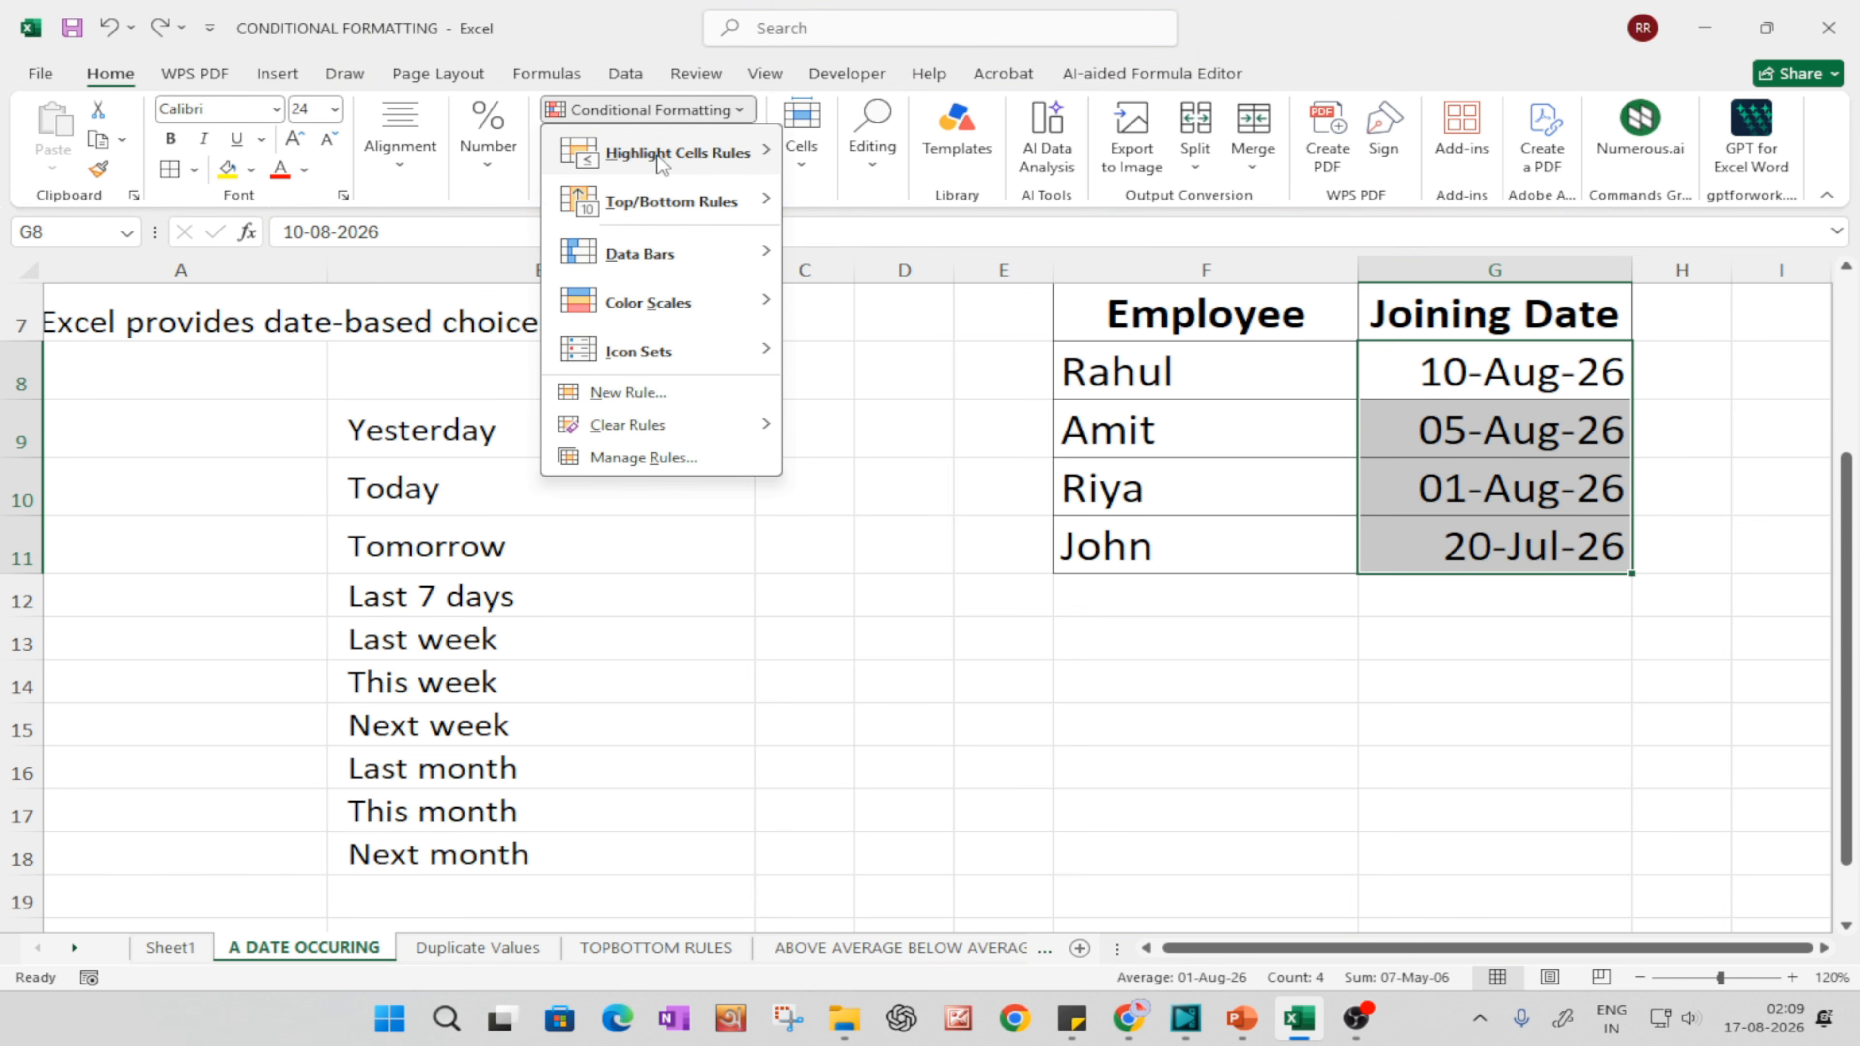
mouse_move(681, 152)
click(945, 399)
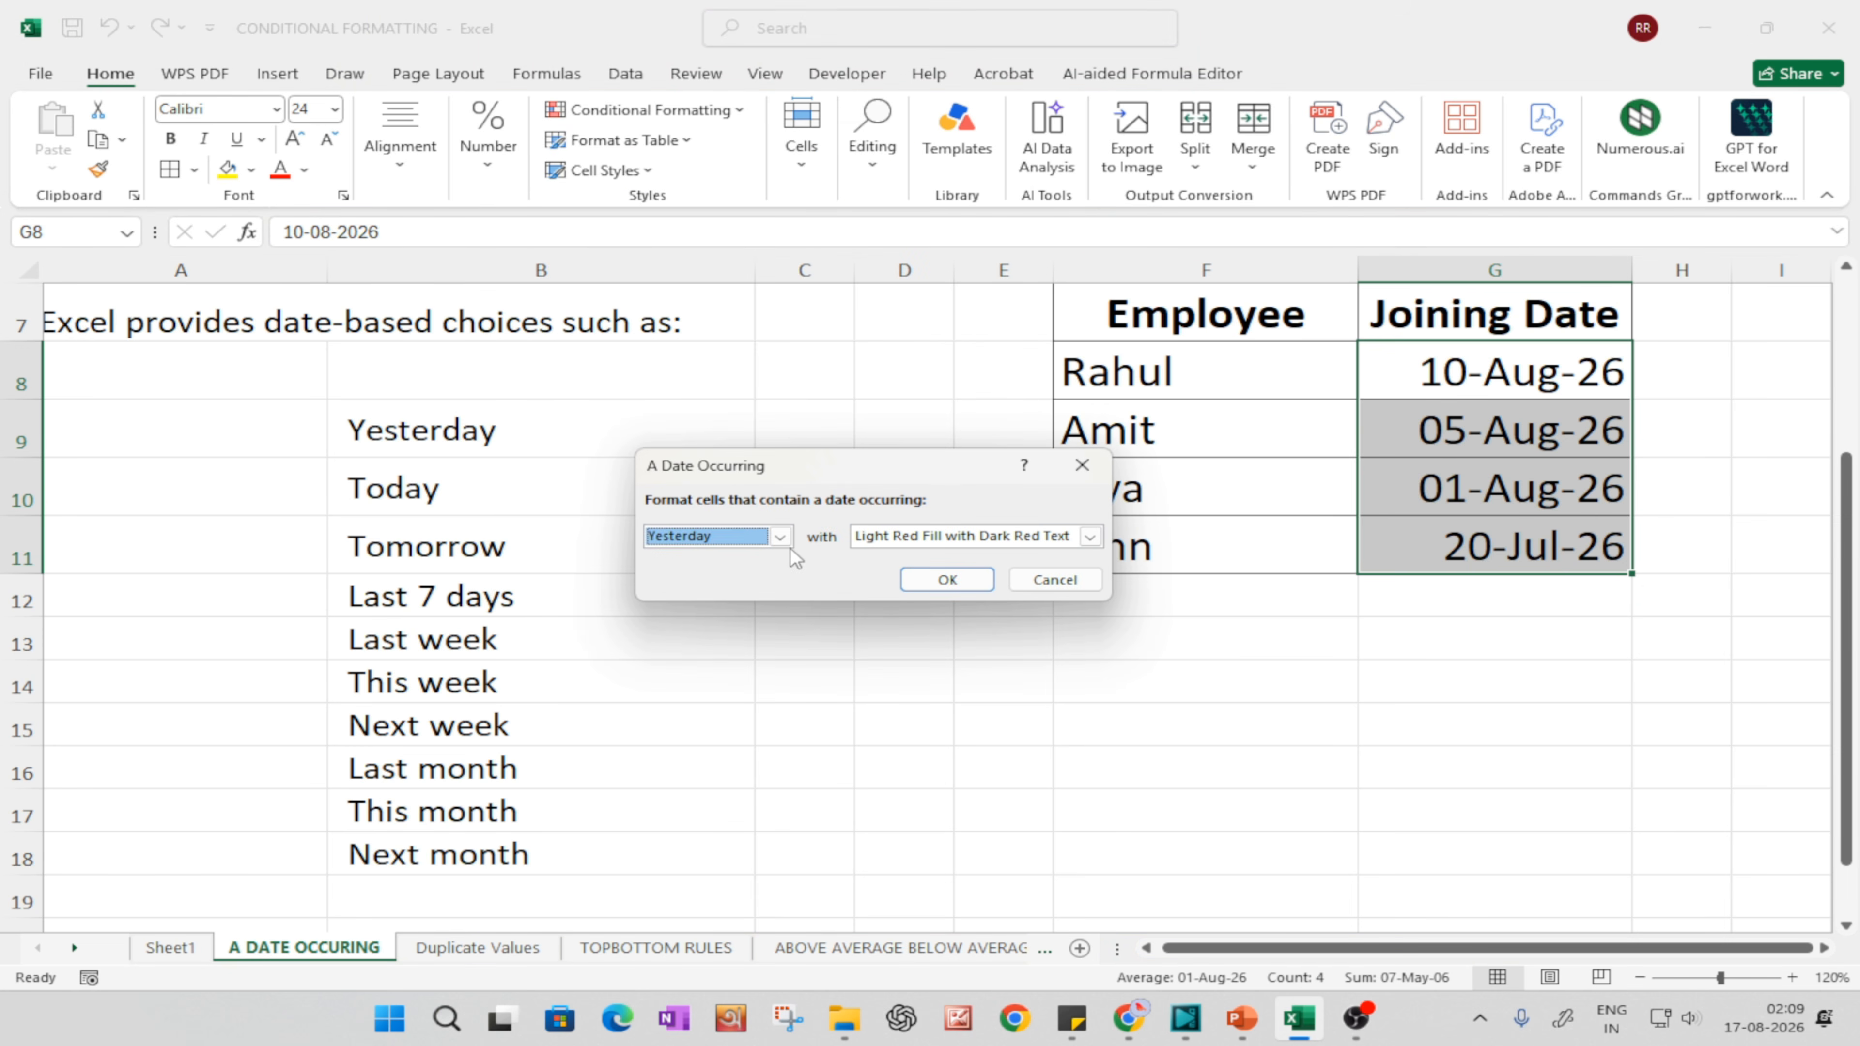
click(780, 536)
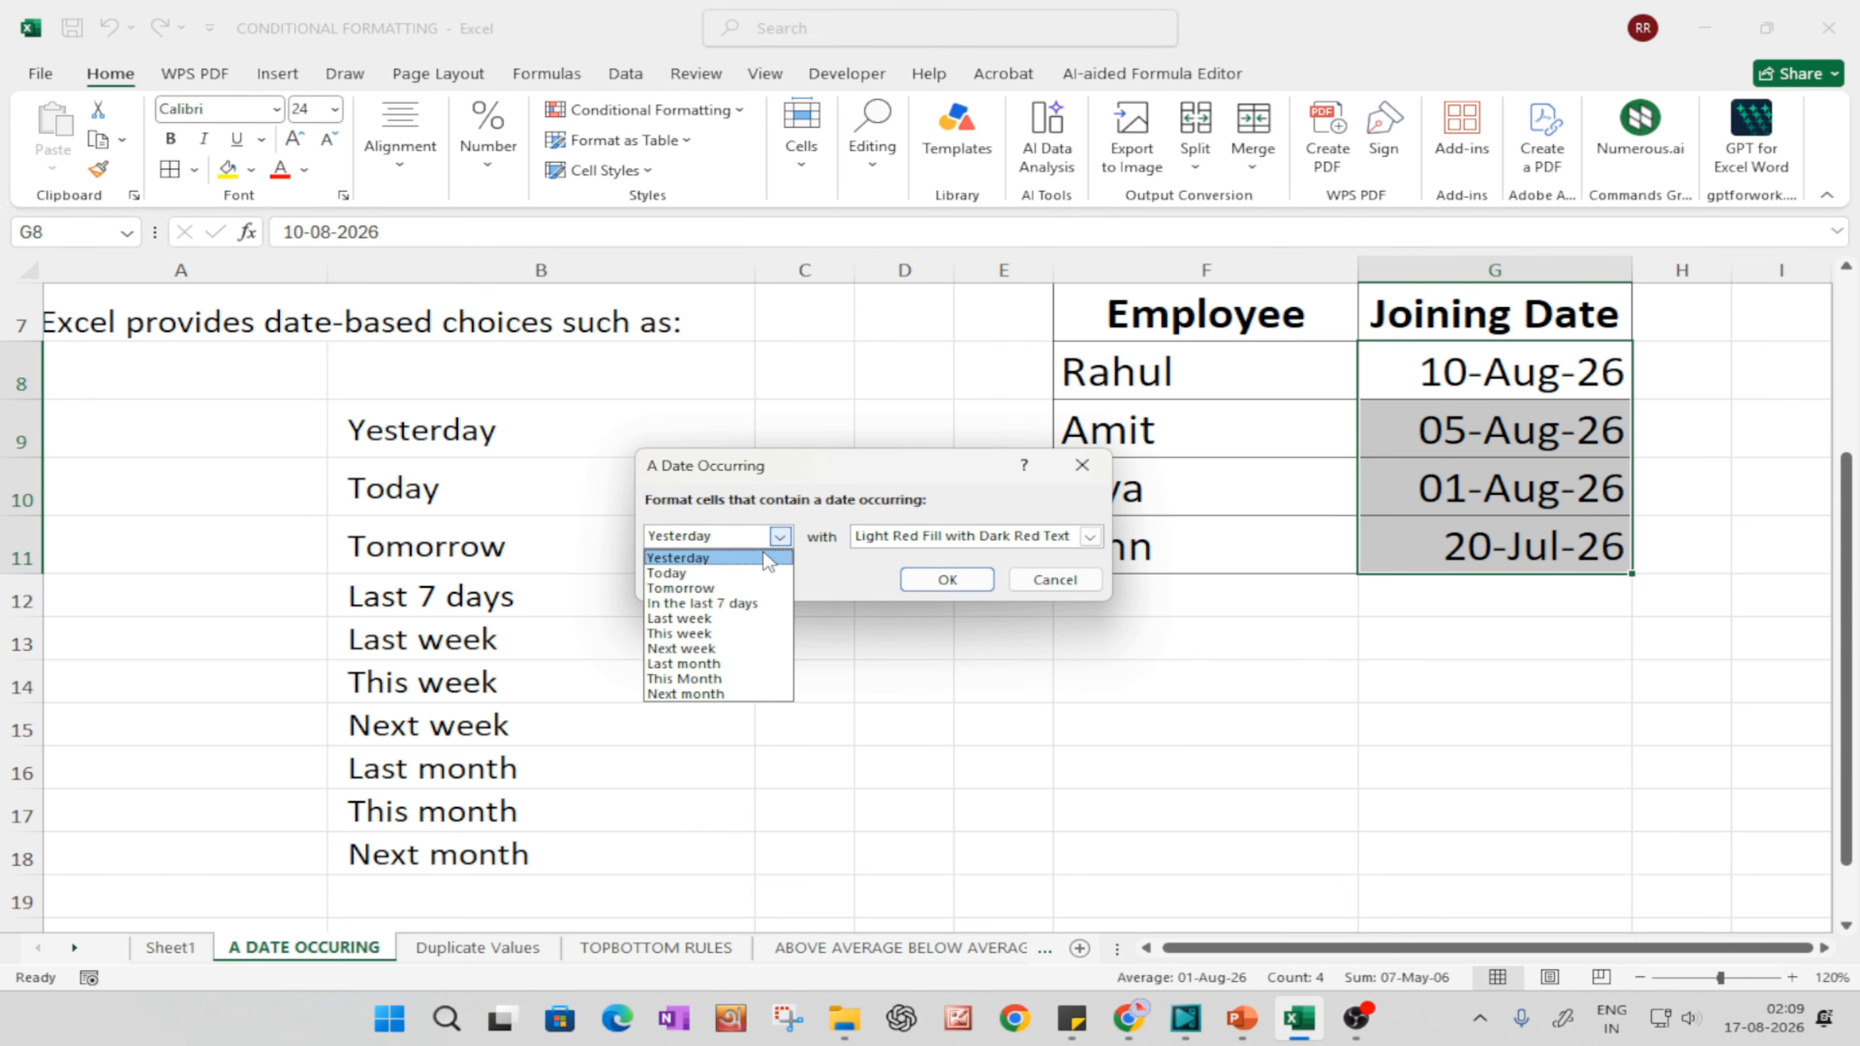
click(685, 678)
click(947, 579)
click(1465, 637)
click(1163, 432)
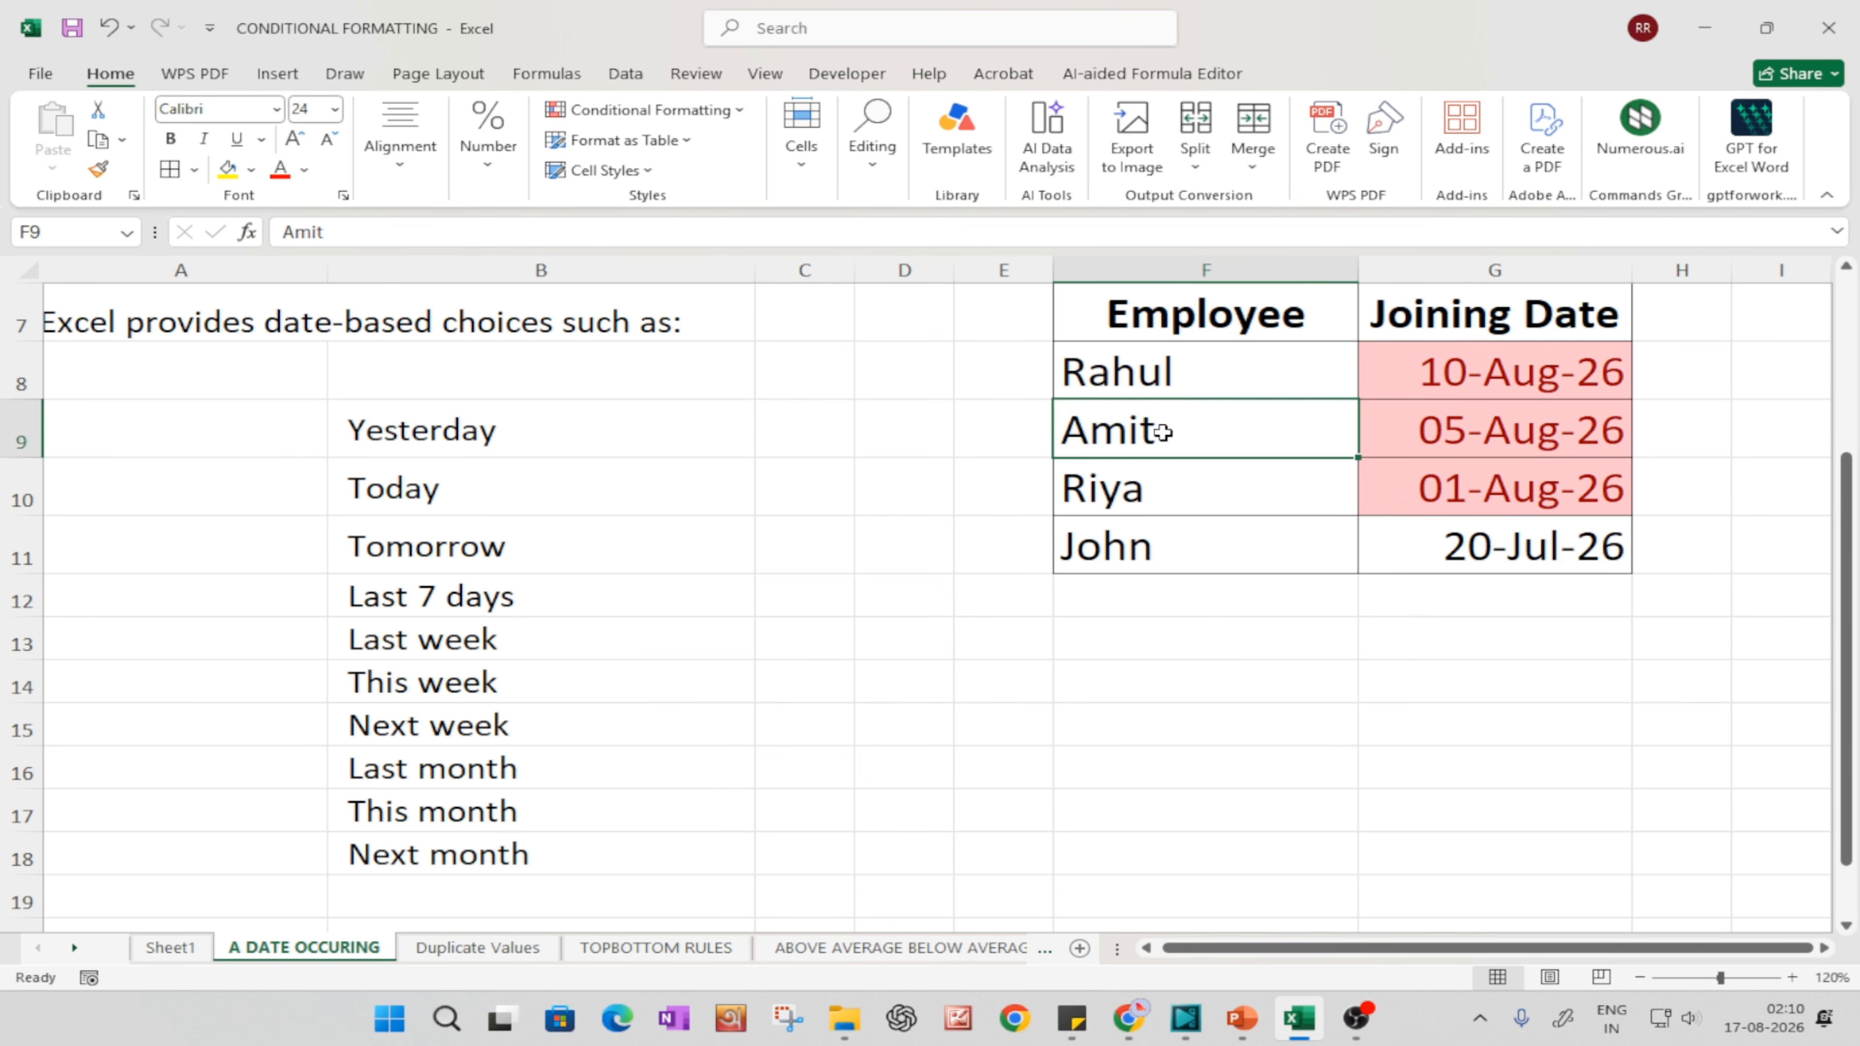
click(1118, 478)
click(1483, 486)
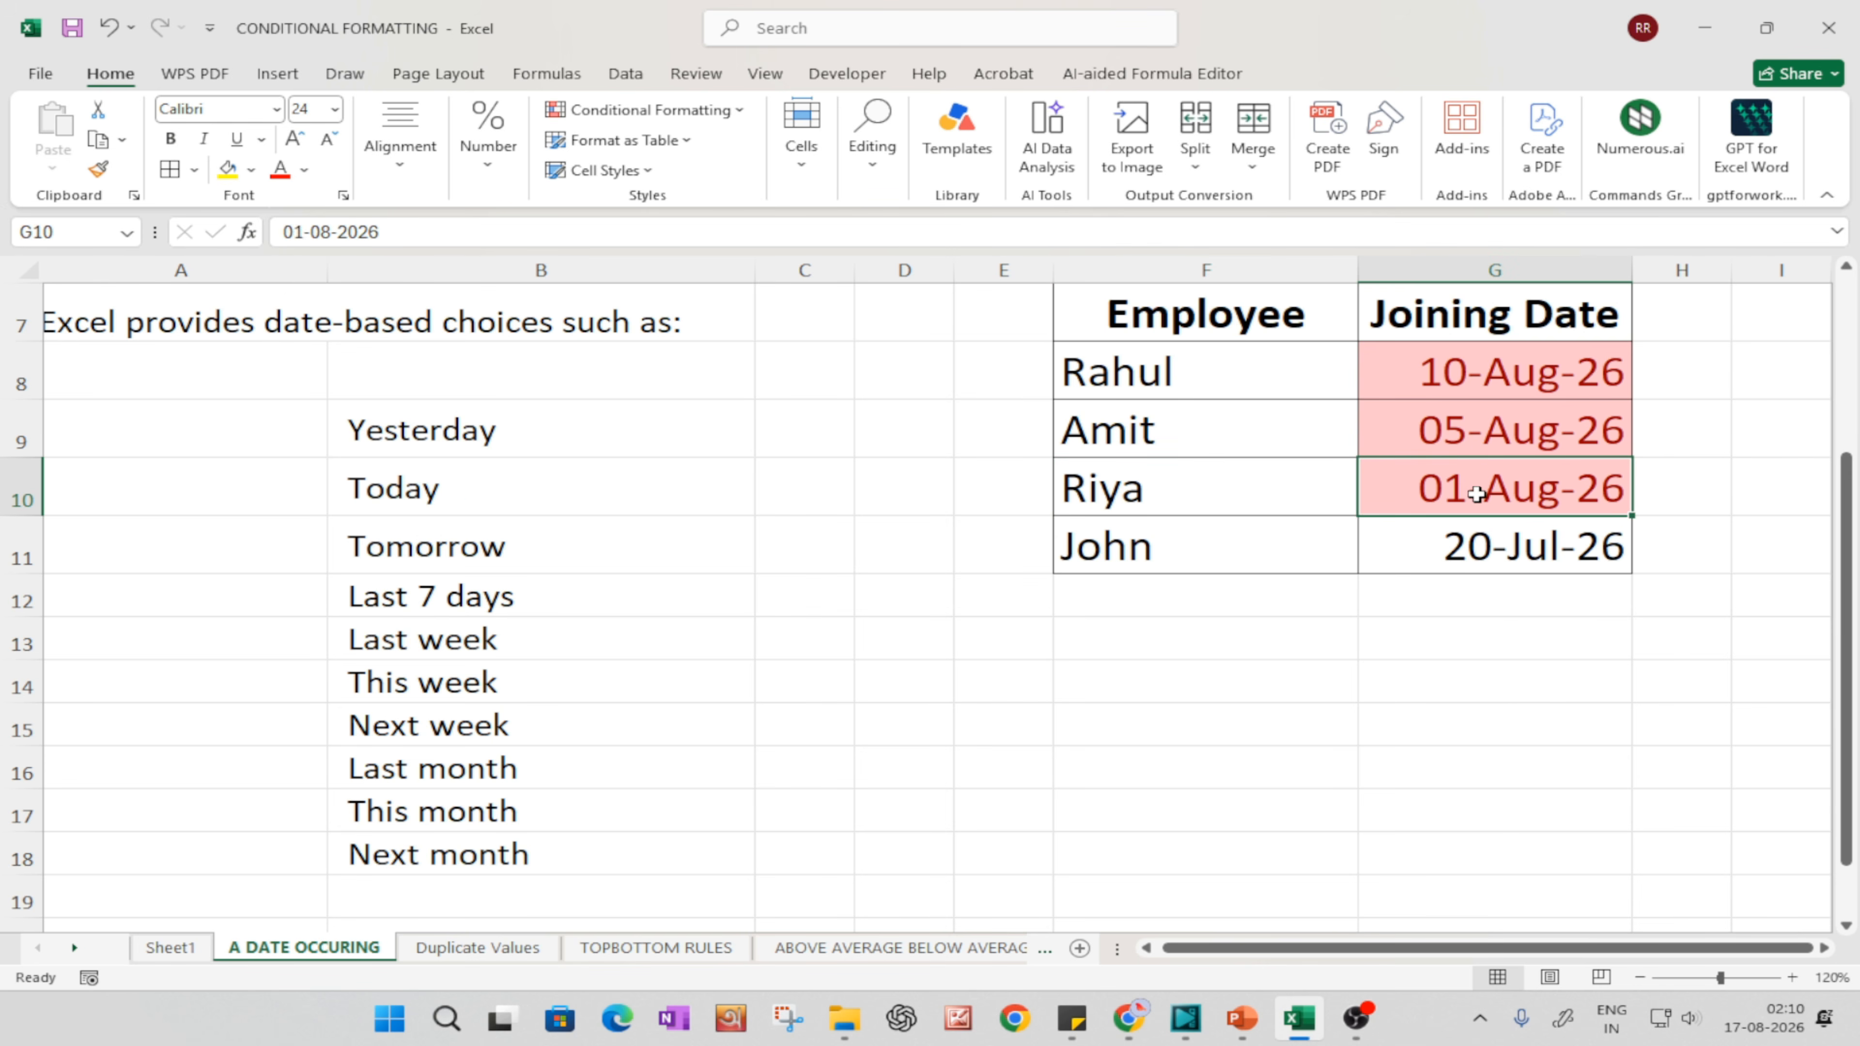
click(1432, 359)
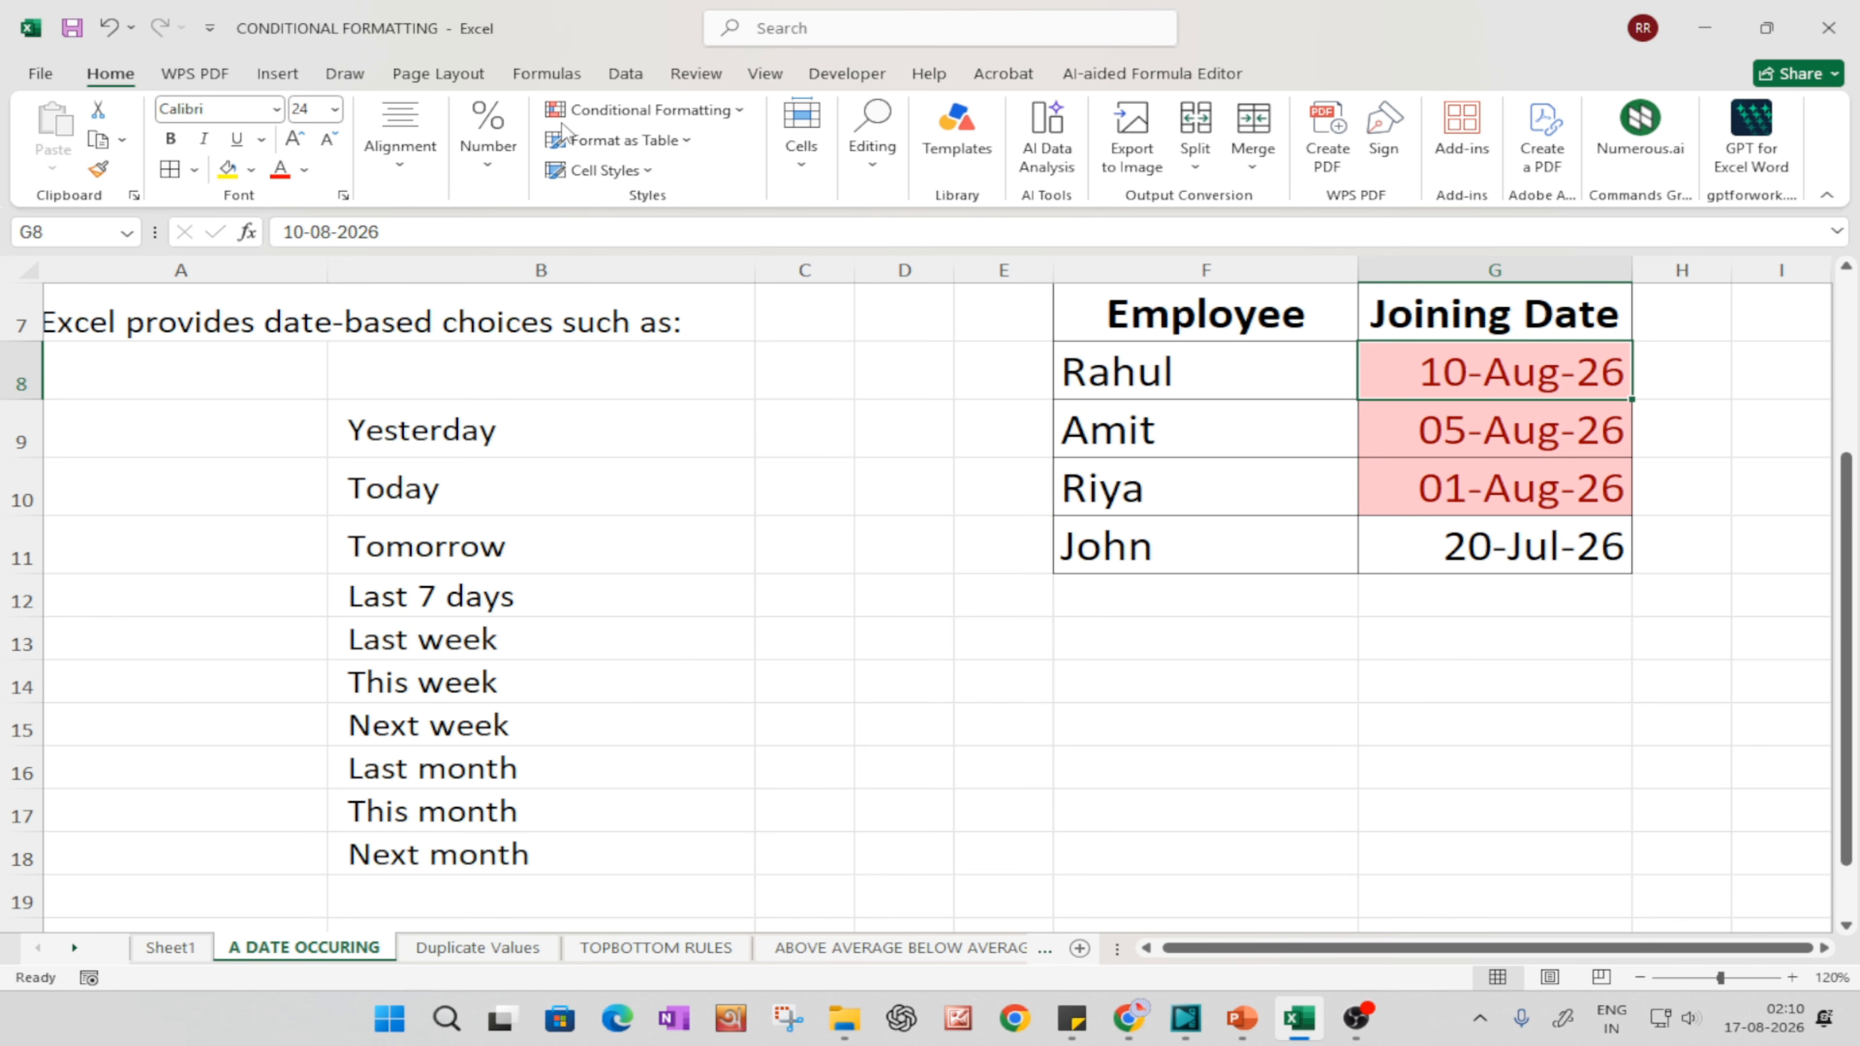
Step: Look over the remaining Highlight Cells Rules and open the Duplicate Values sheet
click(650, 110)
mouse_move(676, 154)
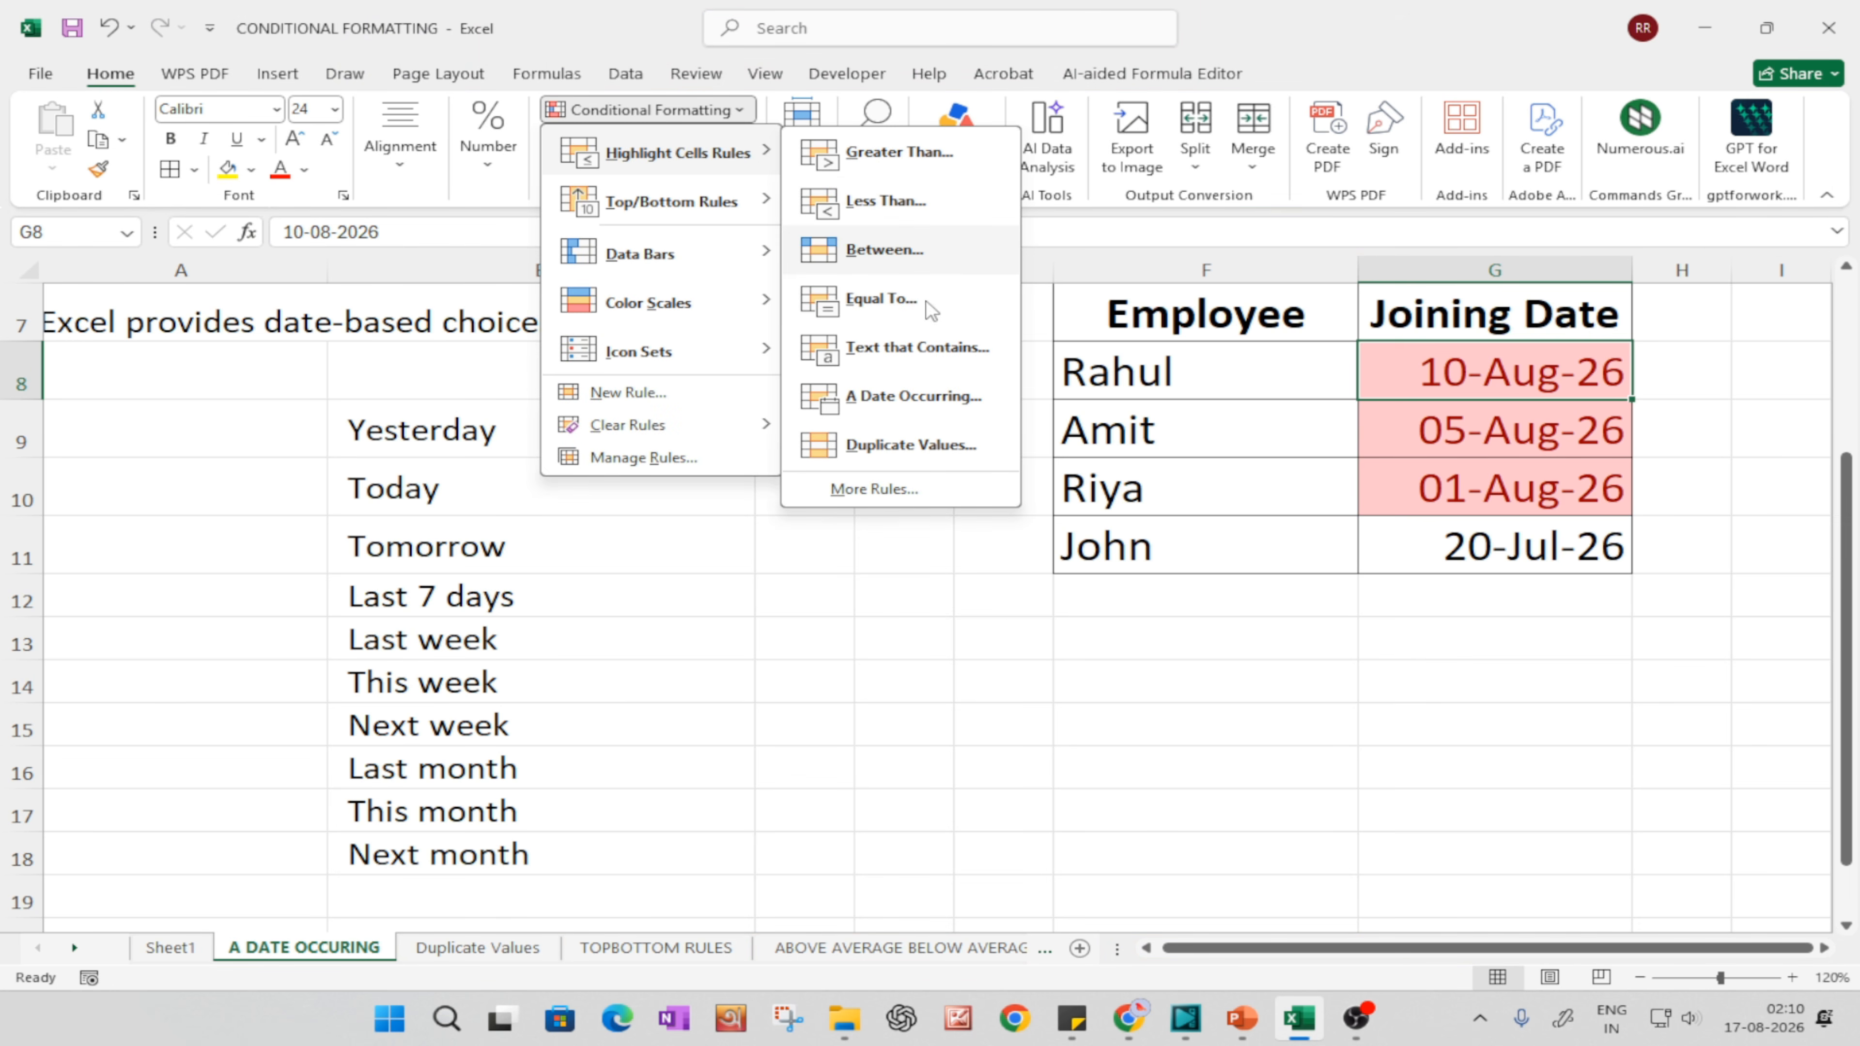
click(913, 759)
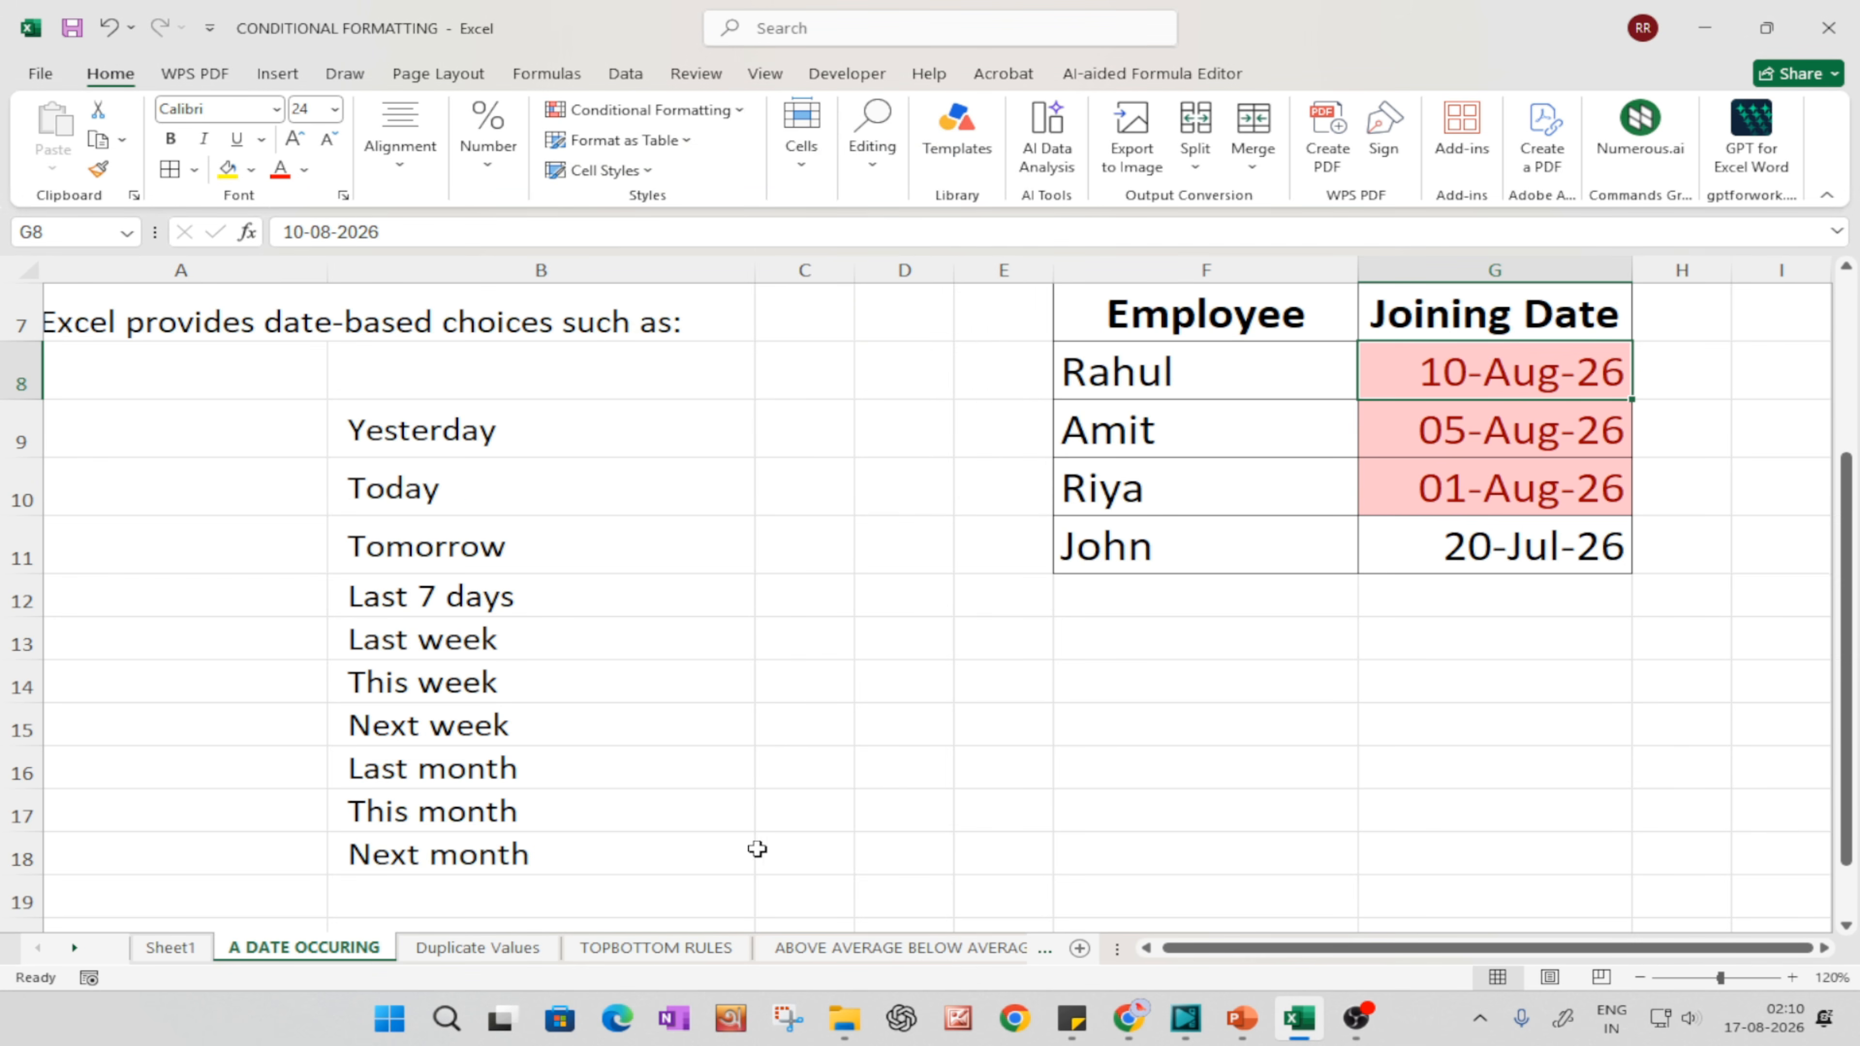
click(477, 947)
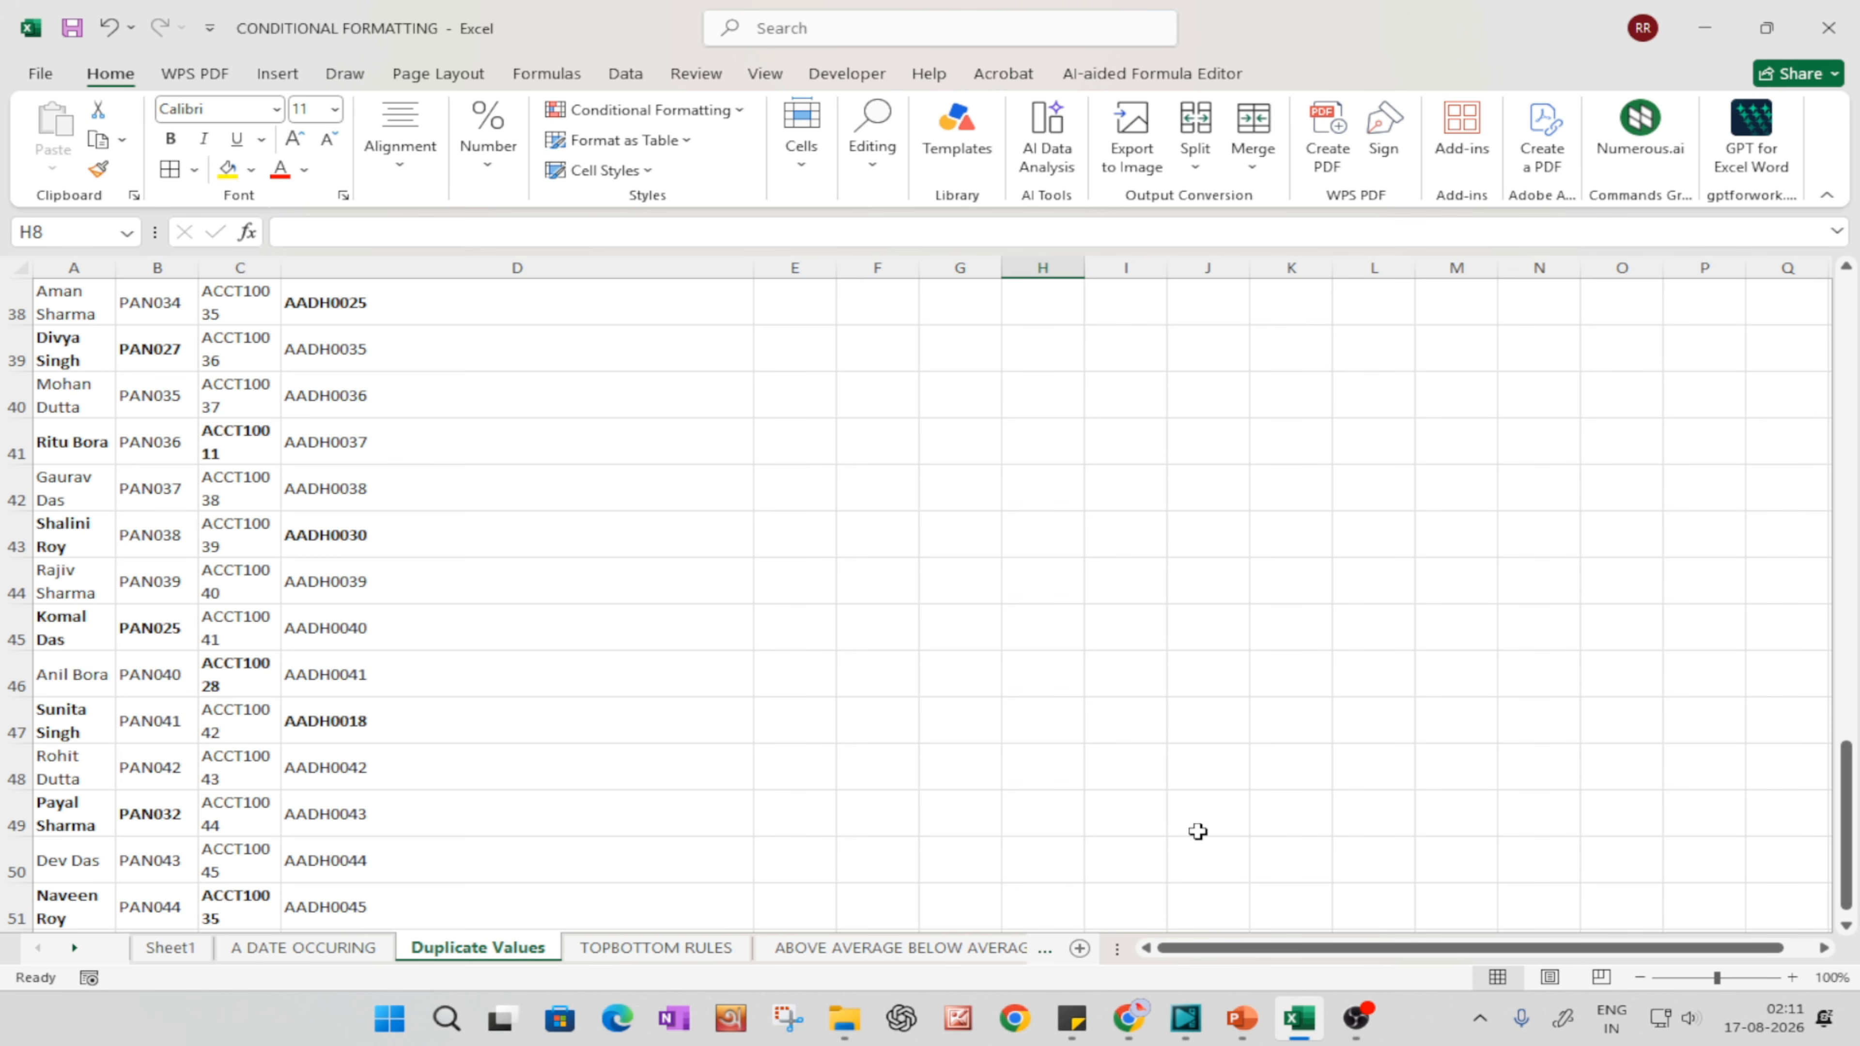
Step: Set the font size of the entire Duplicate Values sheet to 18
scroll(189, 632, down, 12)
scroll(204, 623, up, 11)
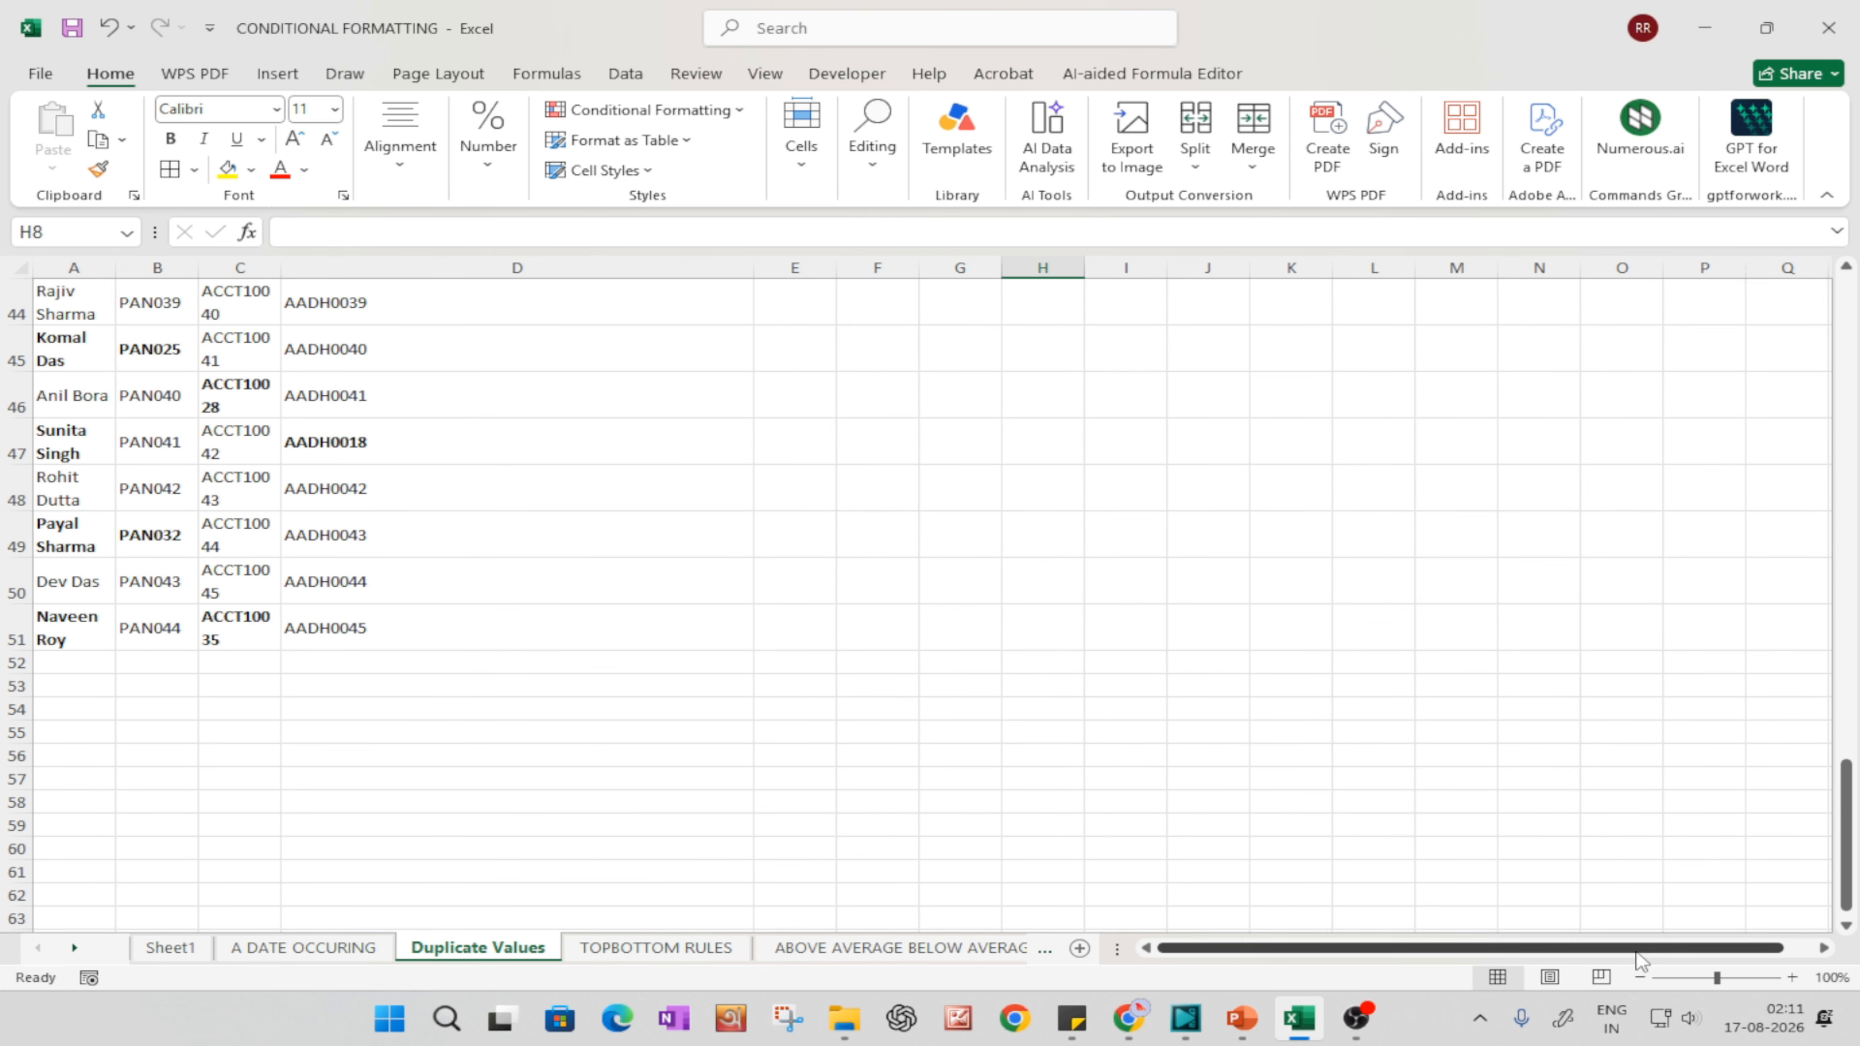
scroll(489, 523, up, 2)
scroll(489, 523, up, 12)
click(209, 428)
key(ctrl+a)
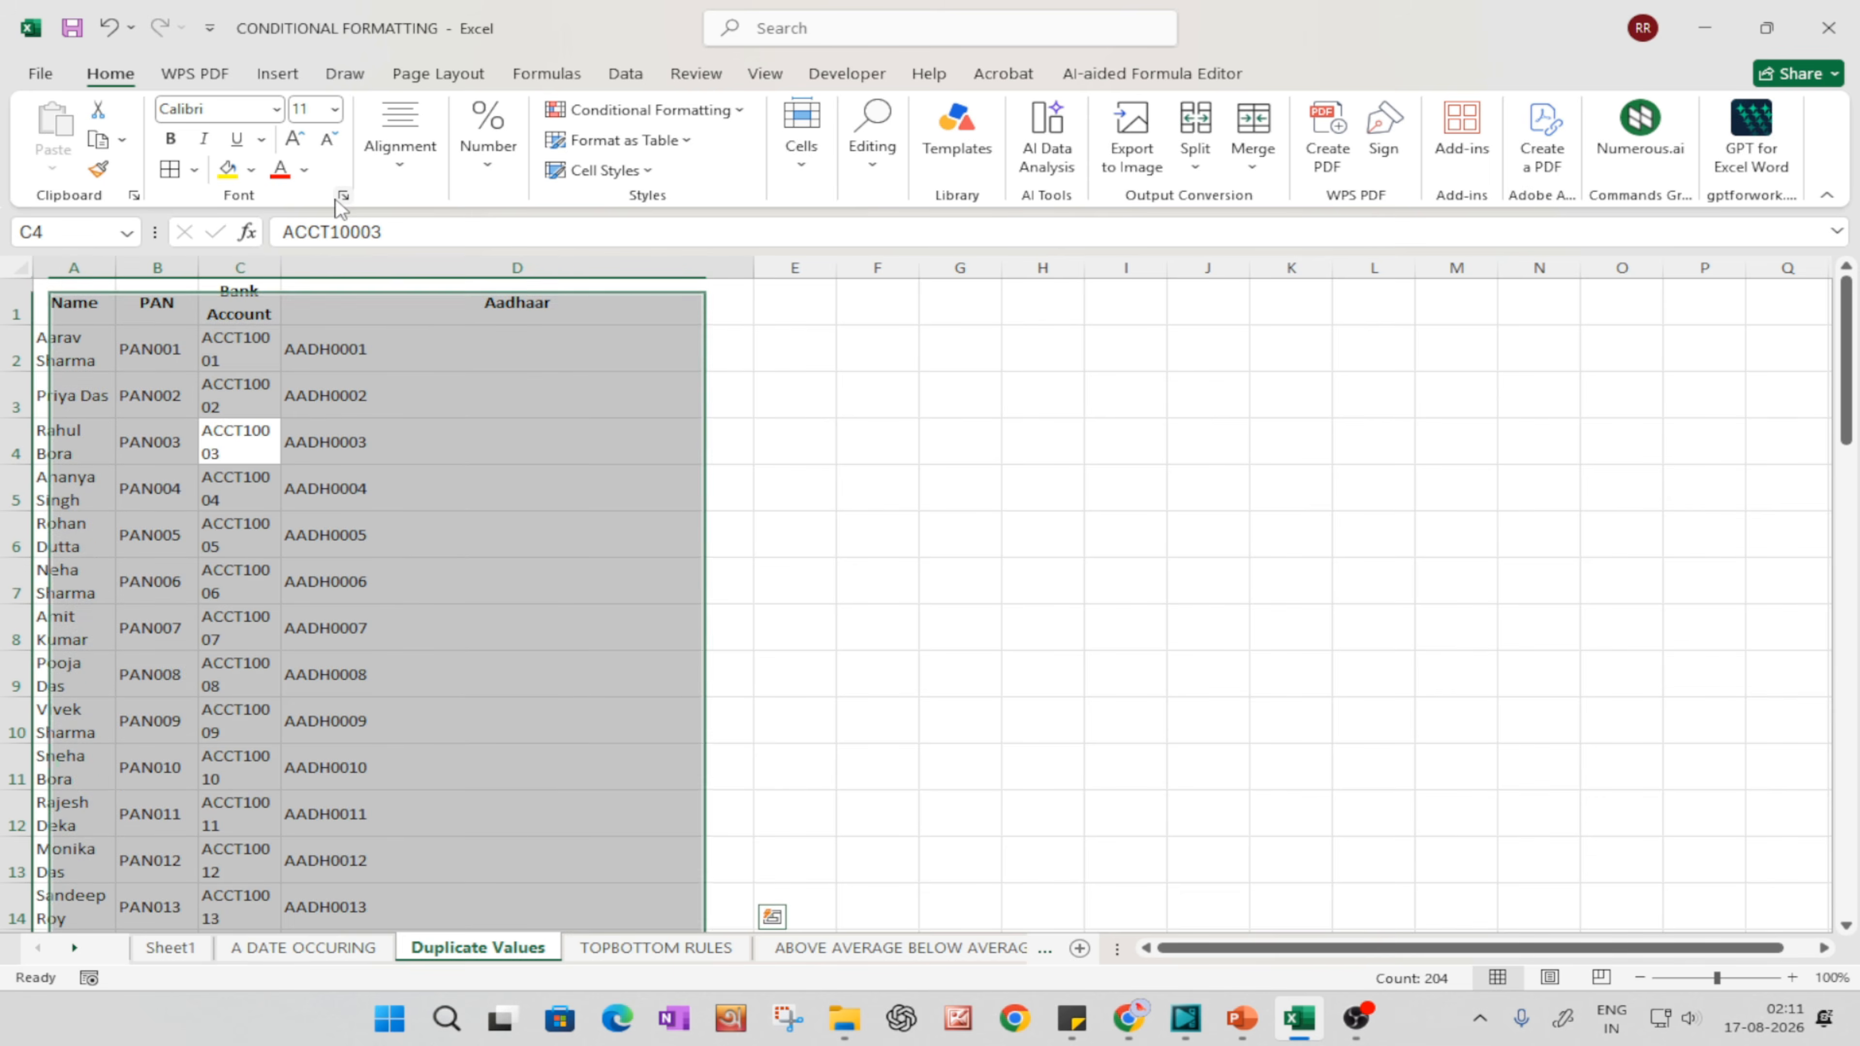
key(ctrl+a)
click(335, 109)
click(320, 329)
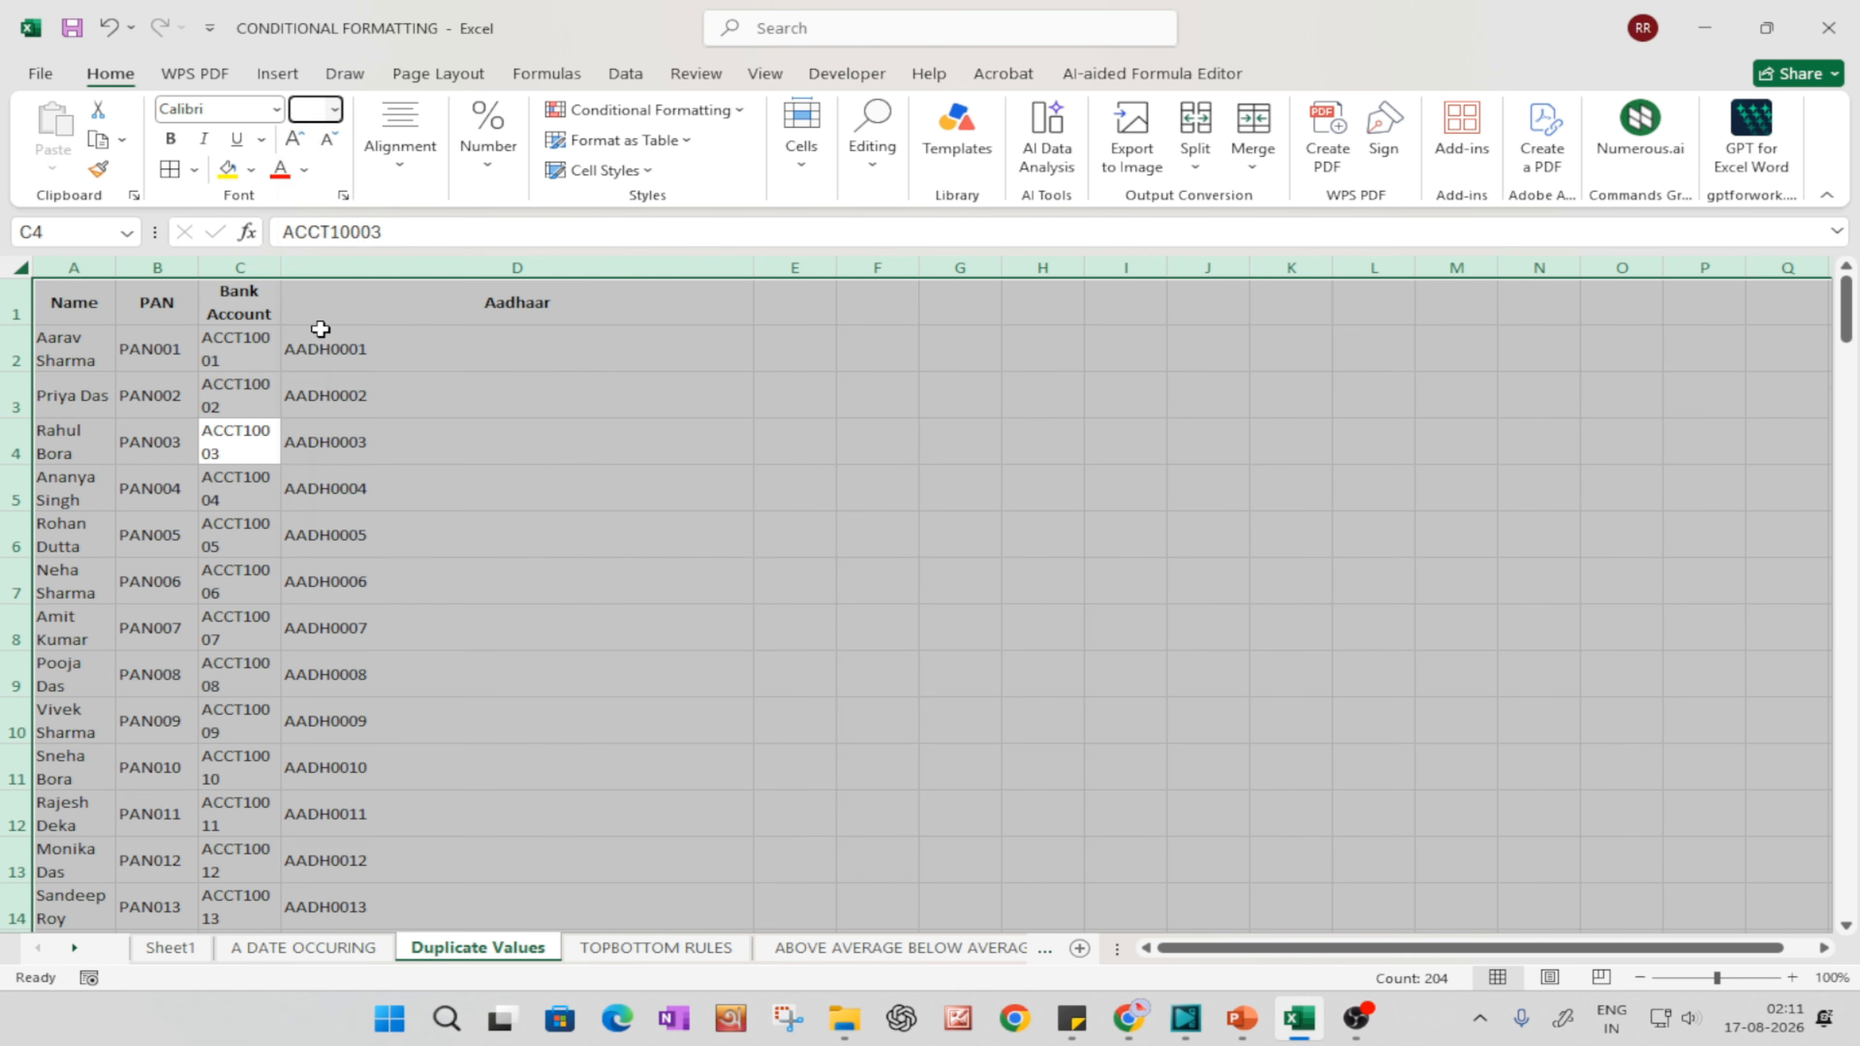
click(892, 570)
Step: Widen the Name, PAN and Bank Account columns by hand
drag(113, 267, 575, 268)
click(703, 458)
drag(835, 267, 942, 268)
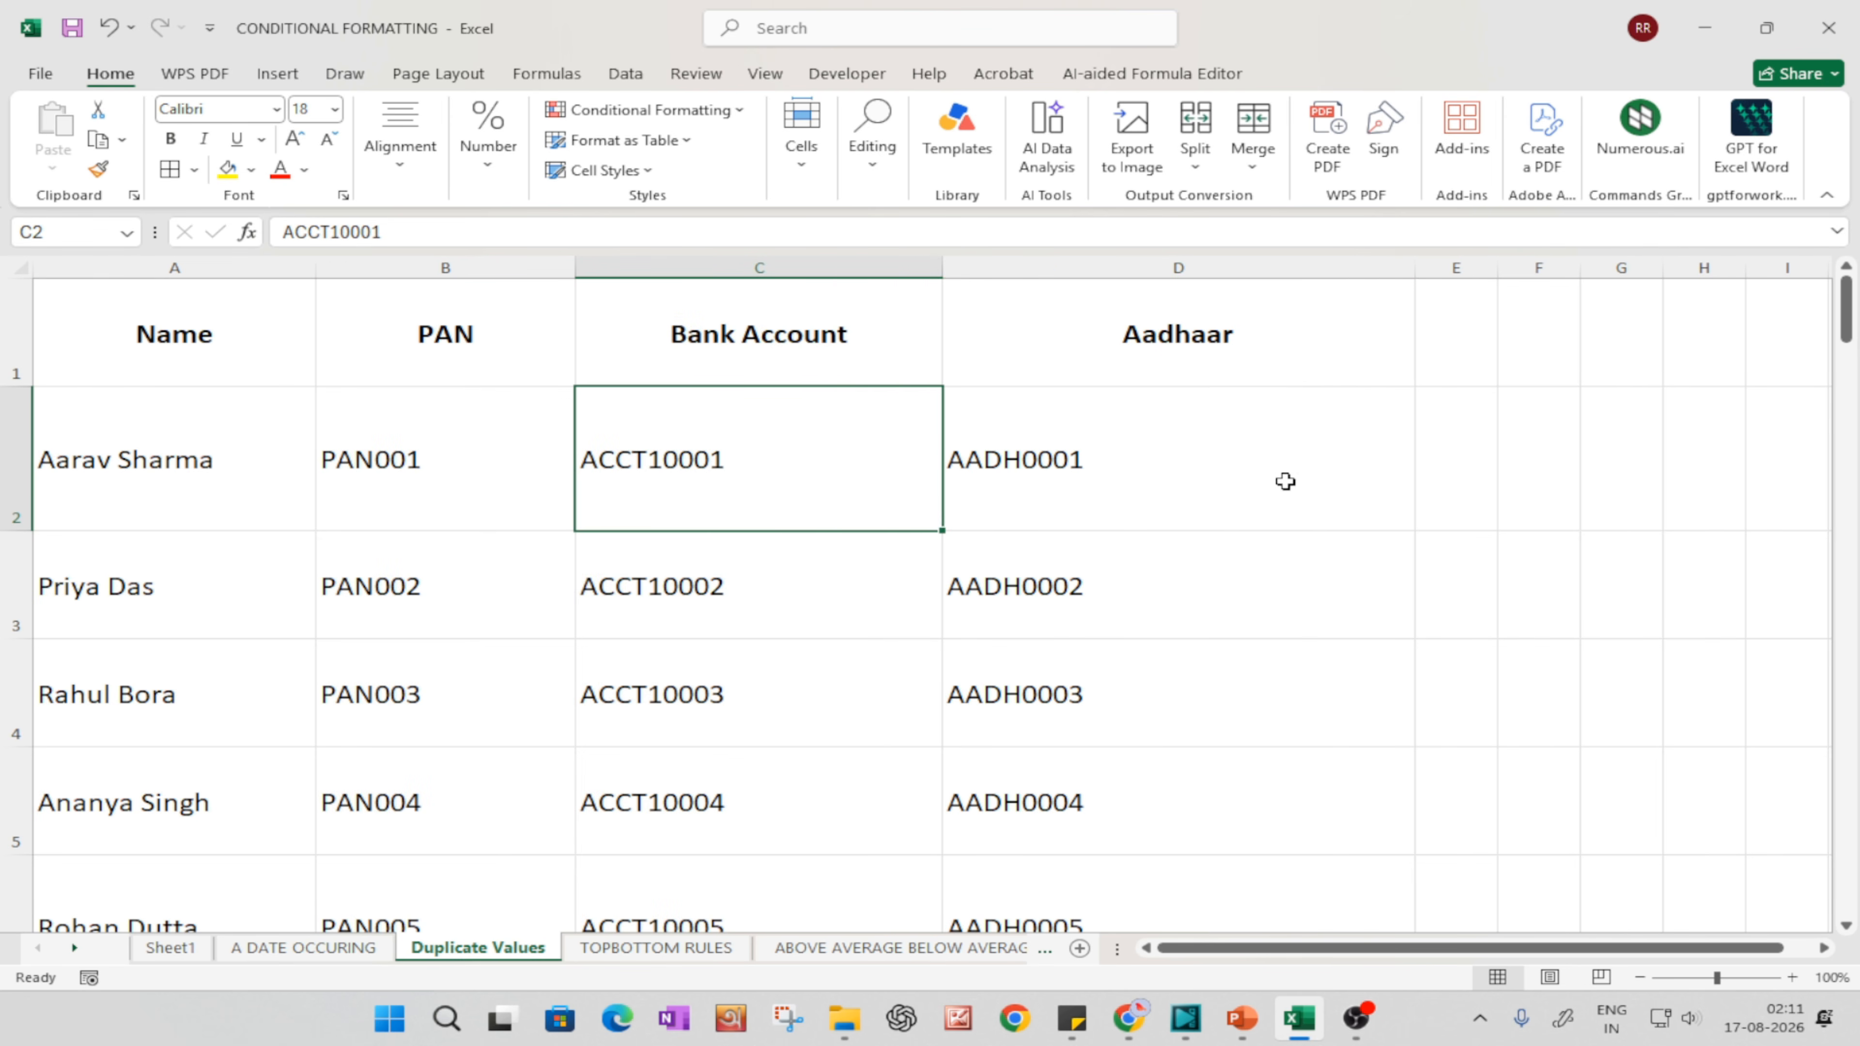
Step: Select the whole sheet and autofit its column widths and row heights to the content
click(1286, 482)
key(ctrl+a)
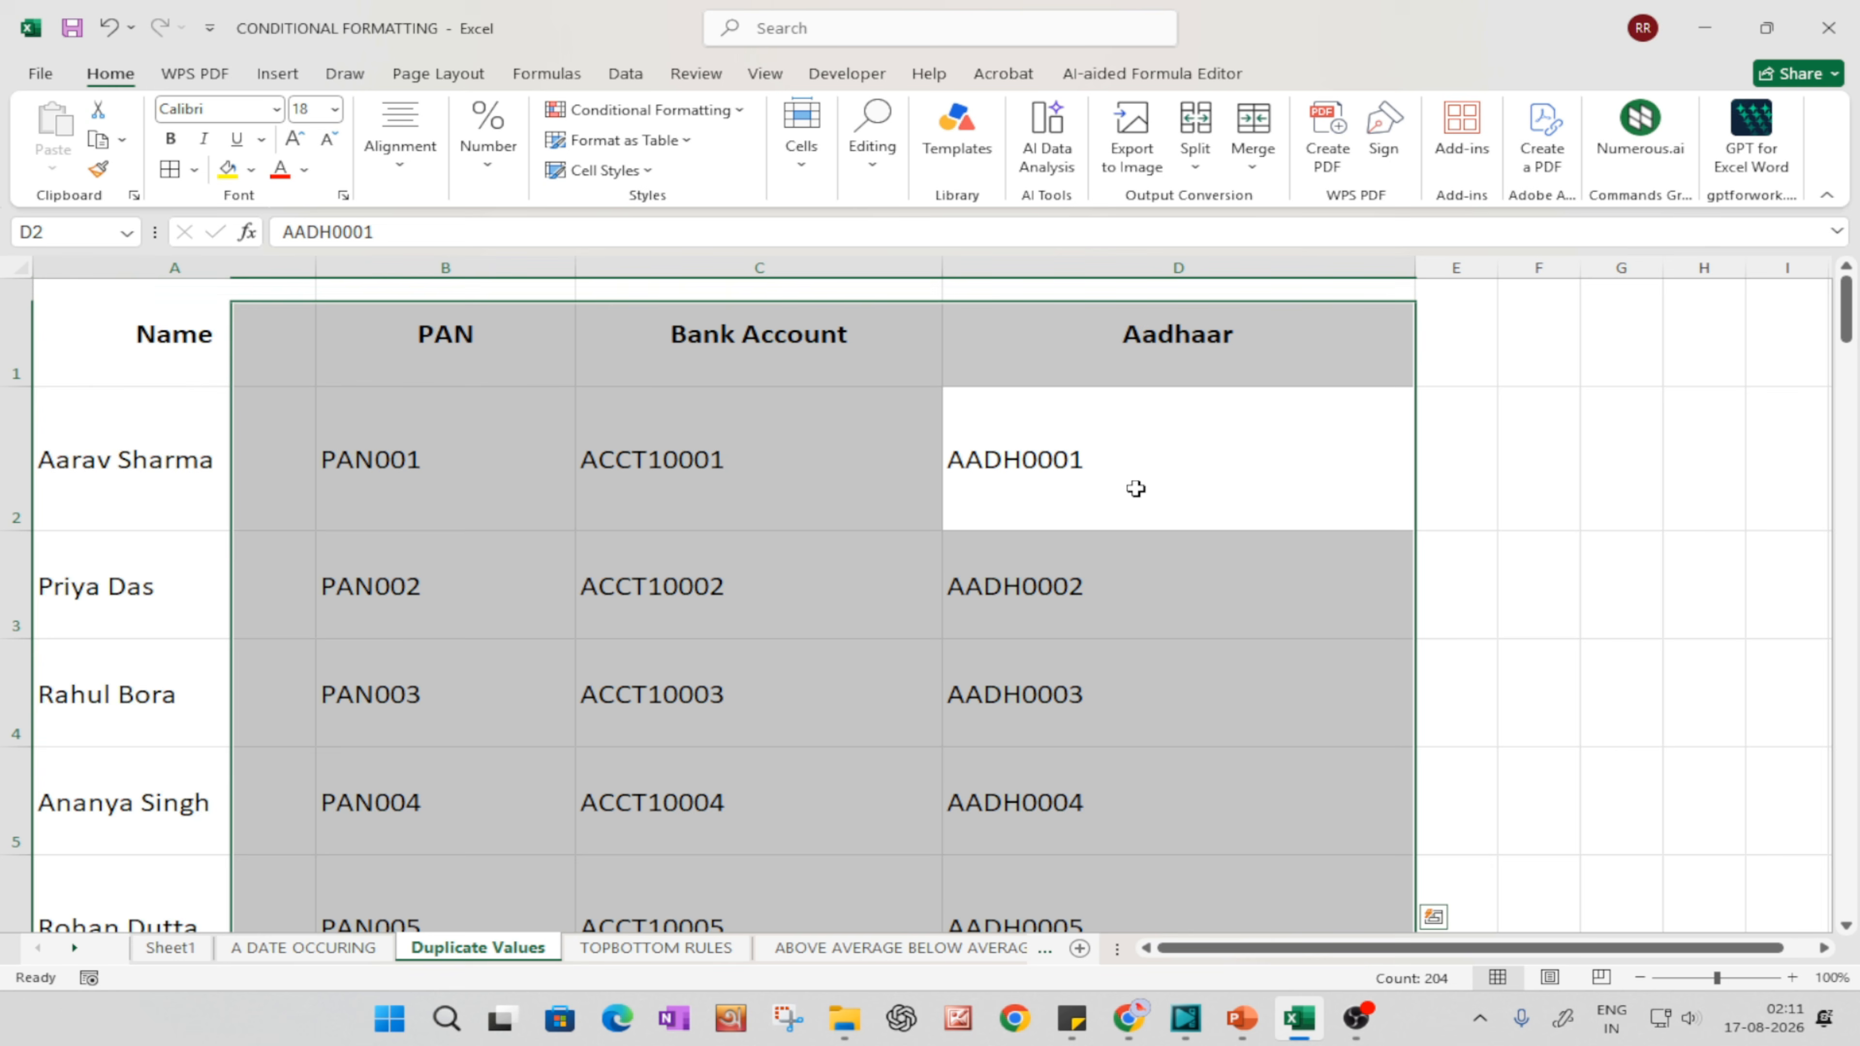
key(ctrl+a)
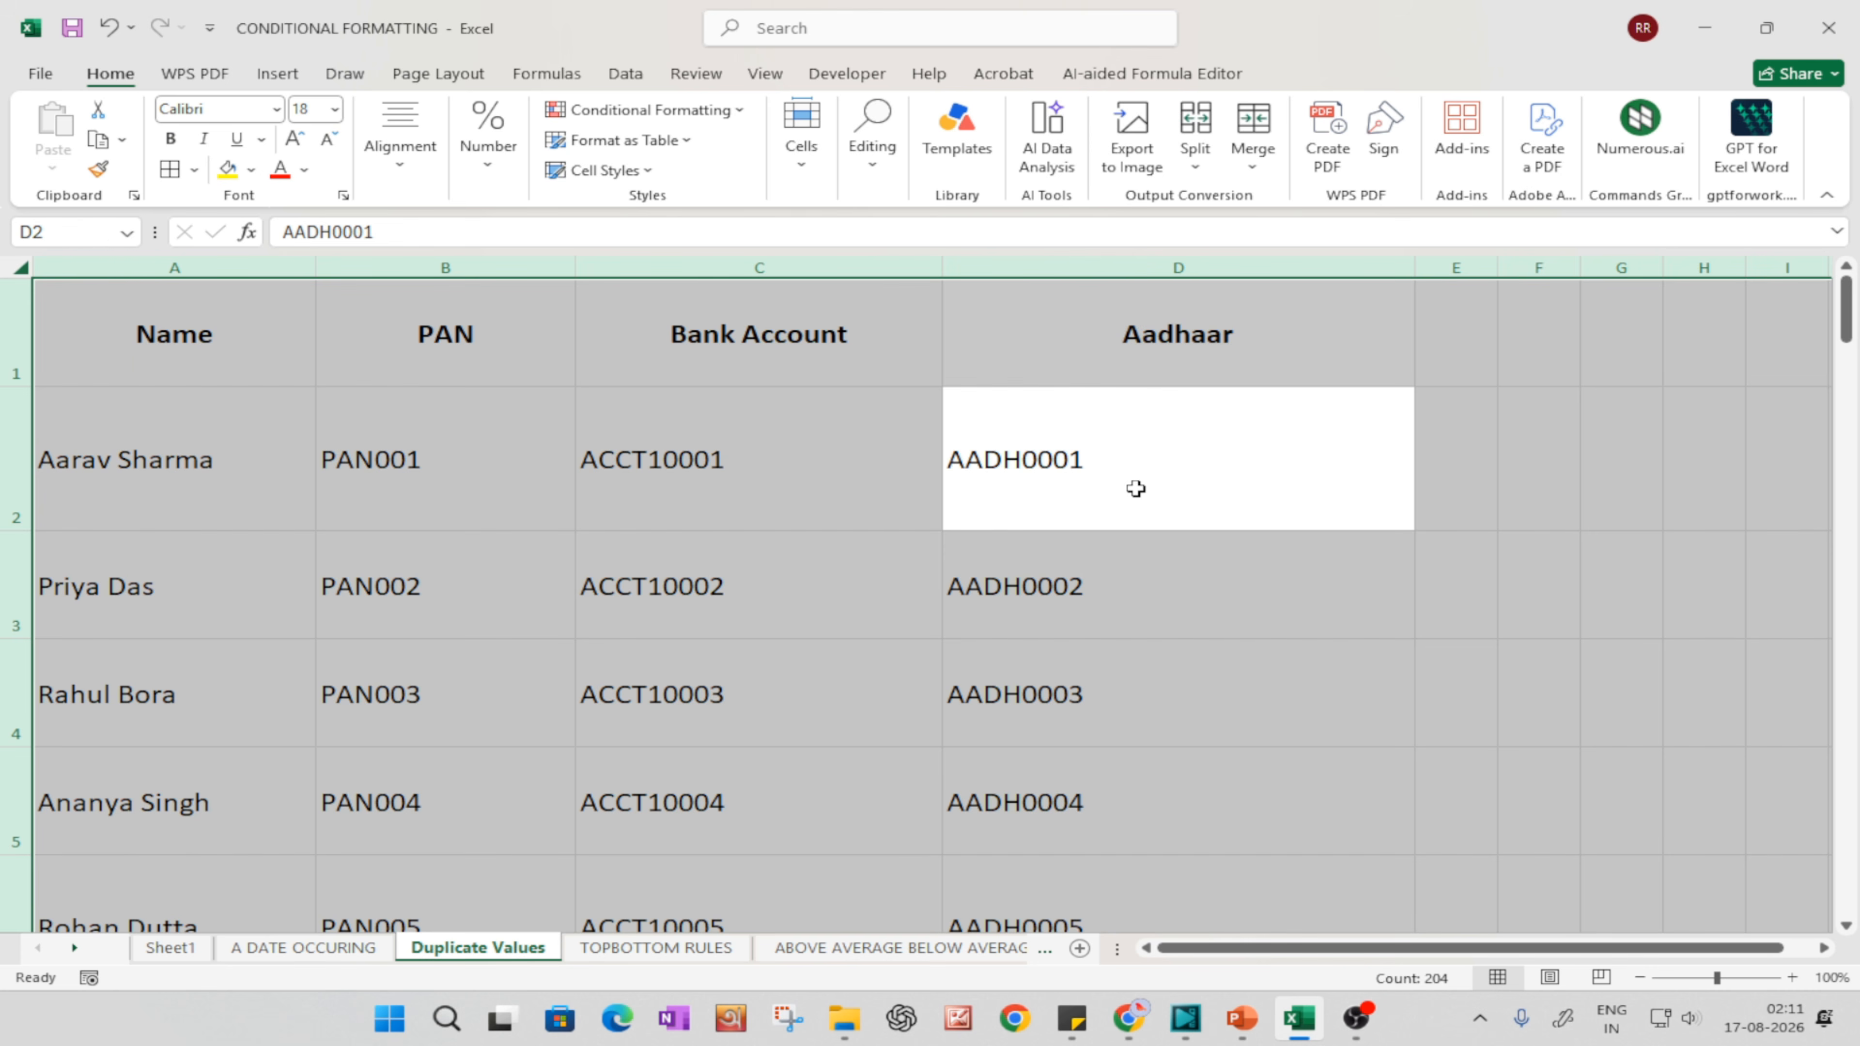
click(756, 502)
key(ctrl+a)
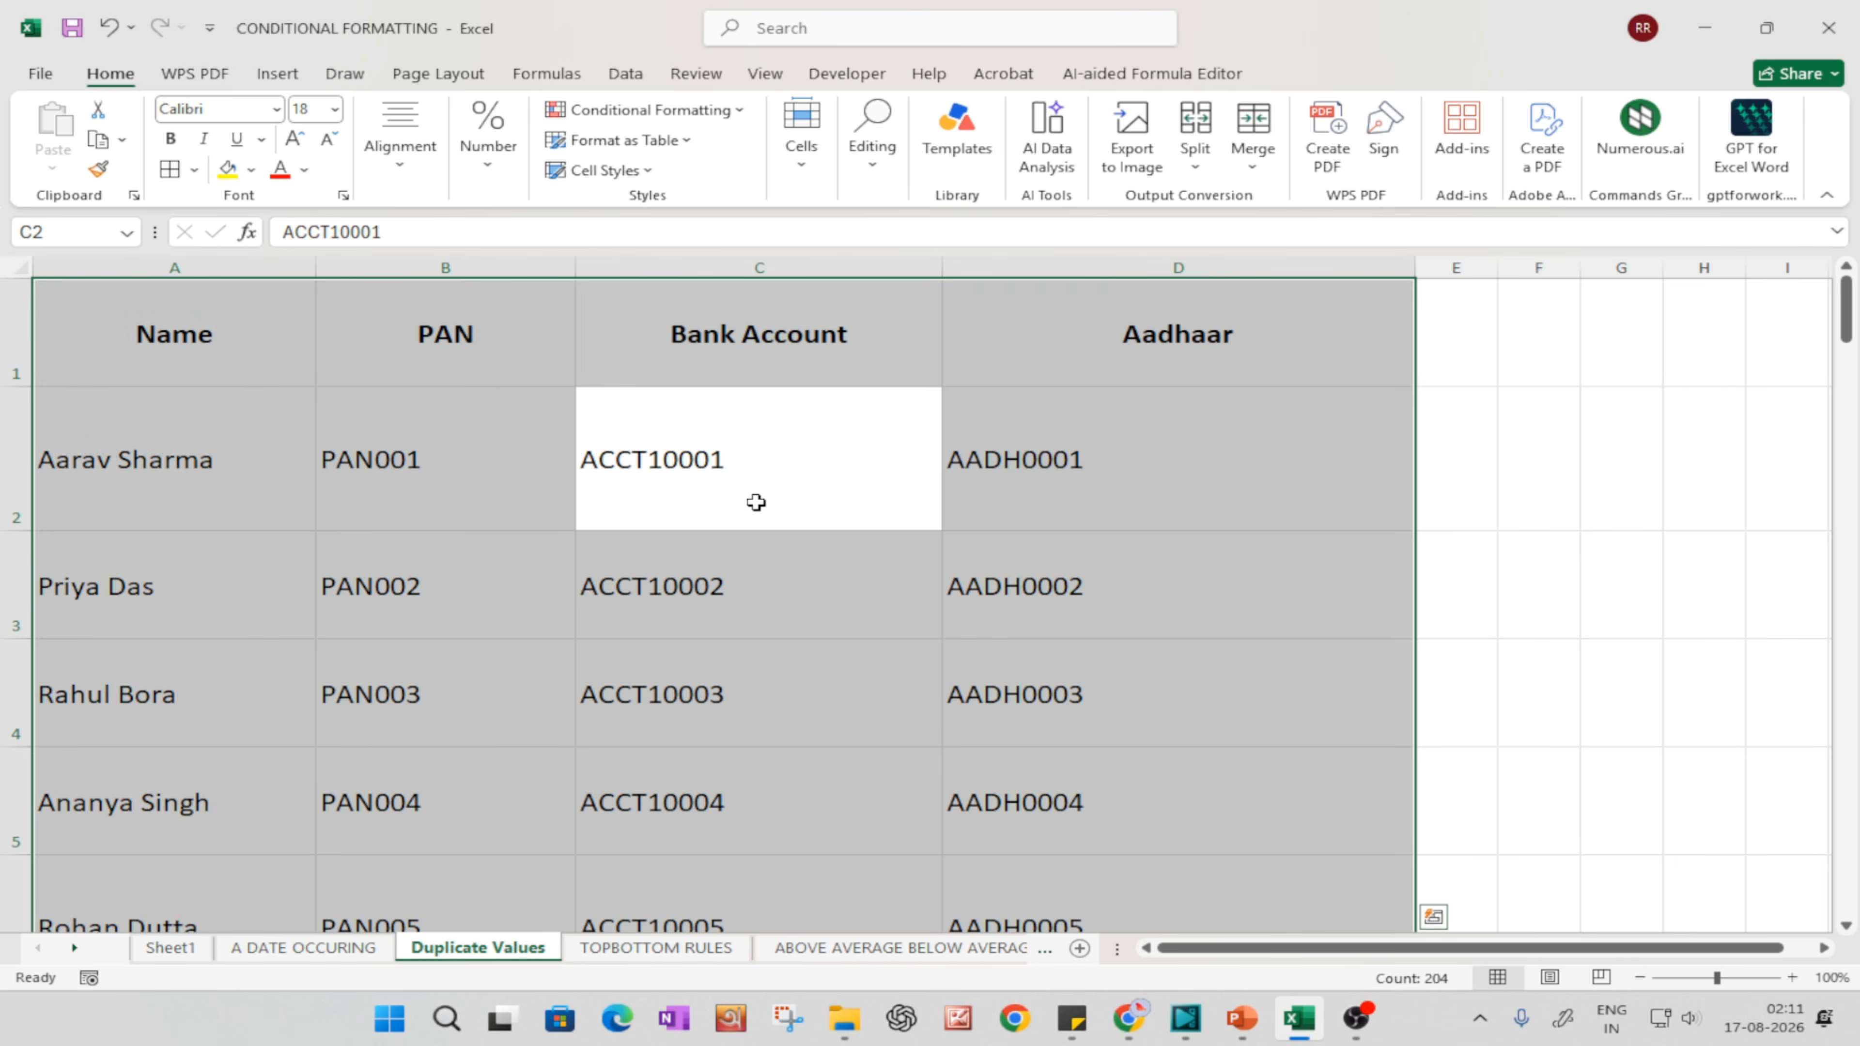
key(ctrl+a)
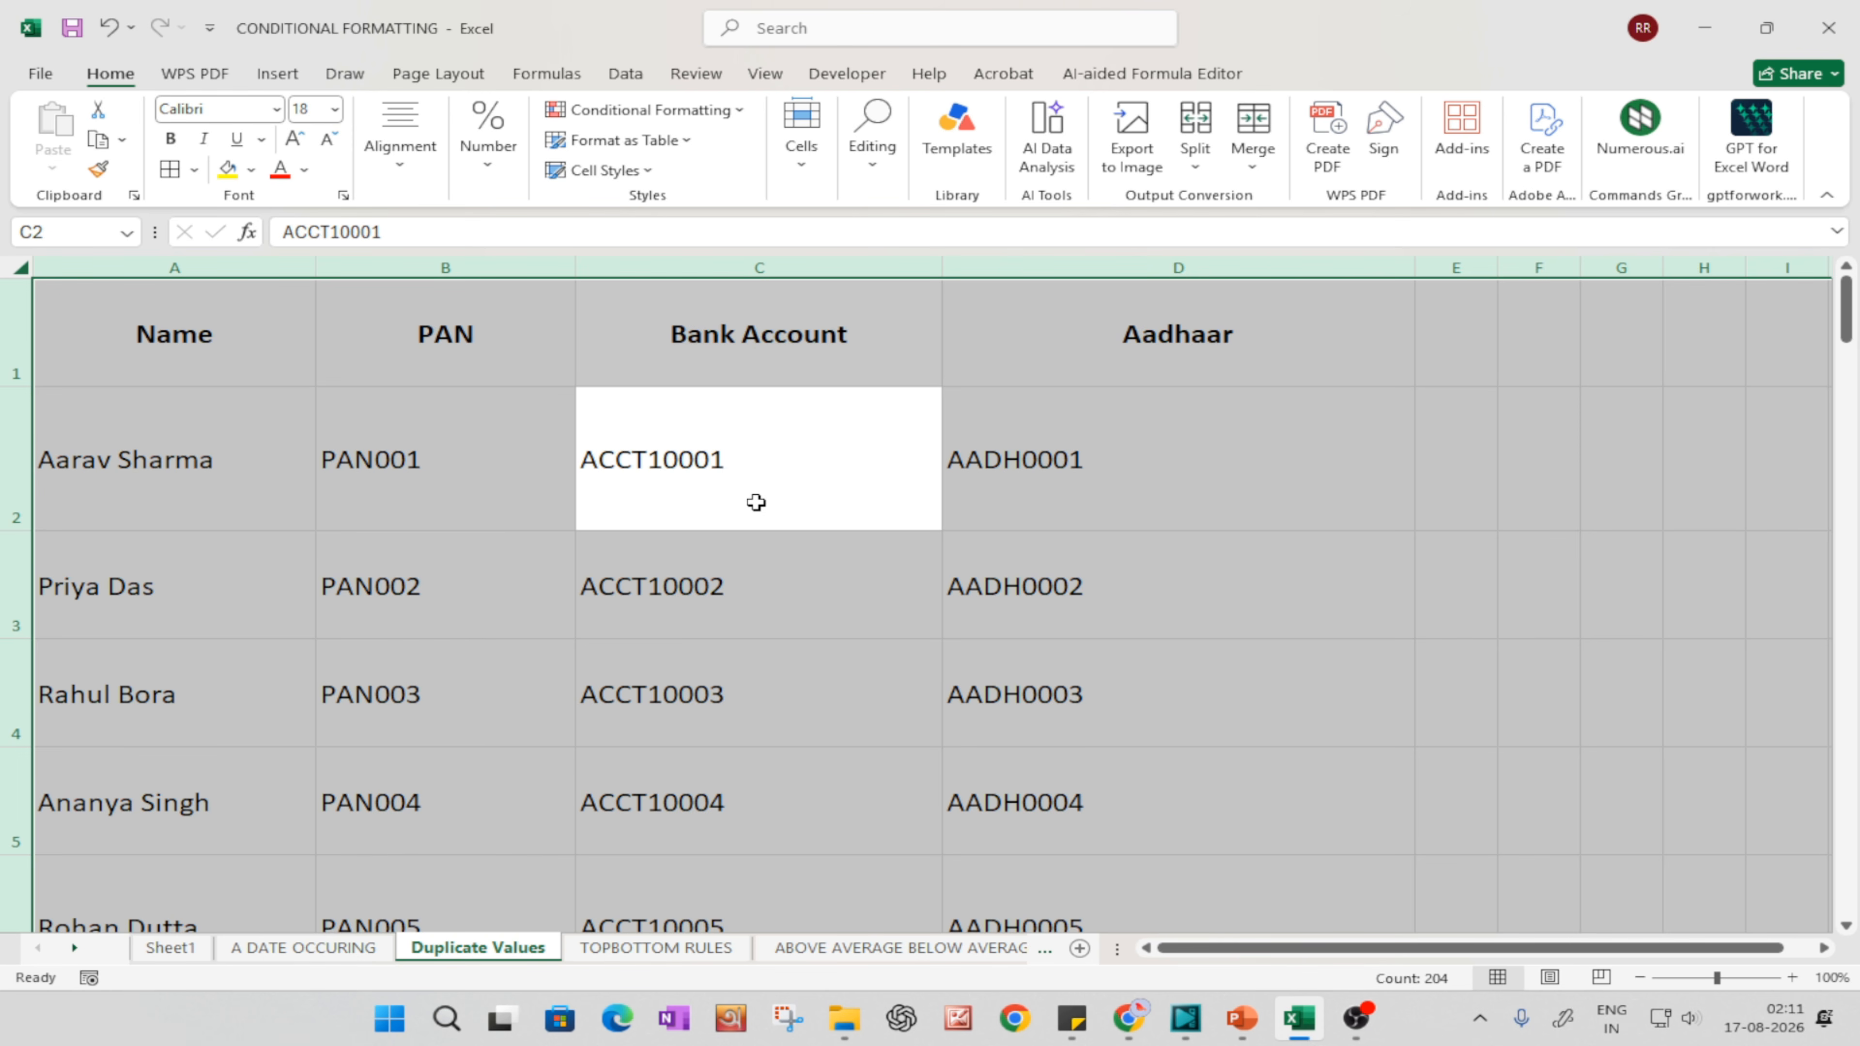
key(alt+h)
key(o)
key(i)
key(alt+h)
key(o)
key(a)
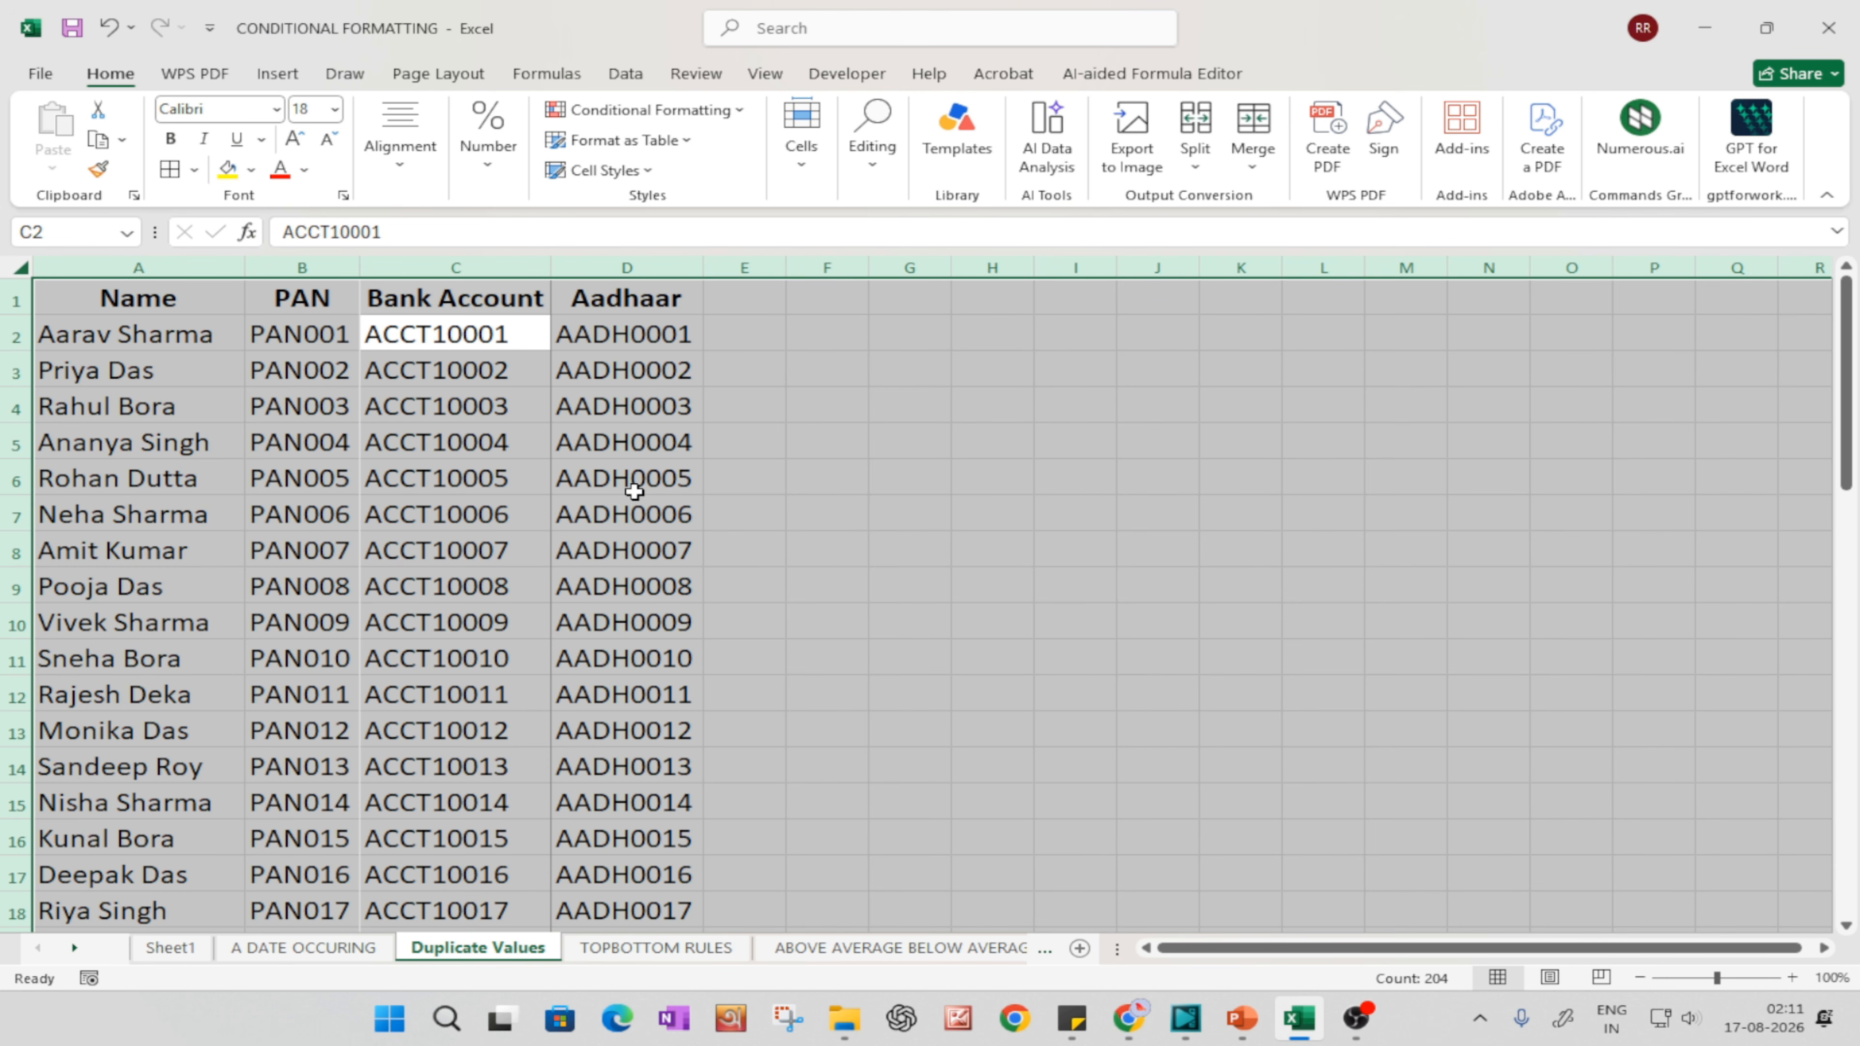
text(T)
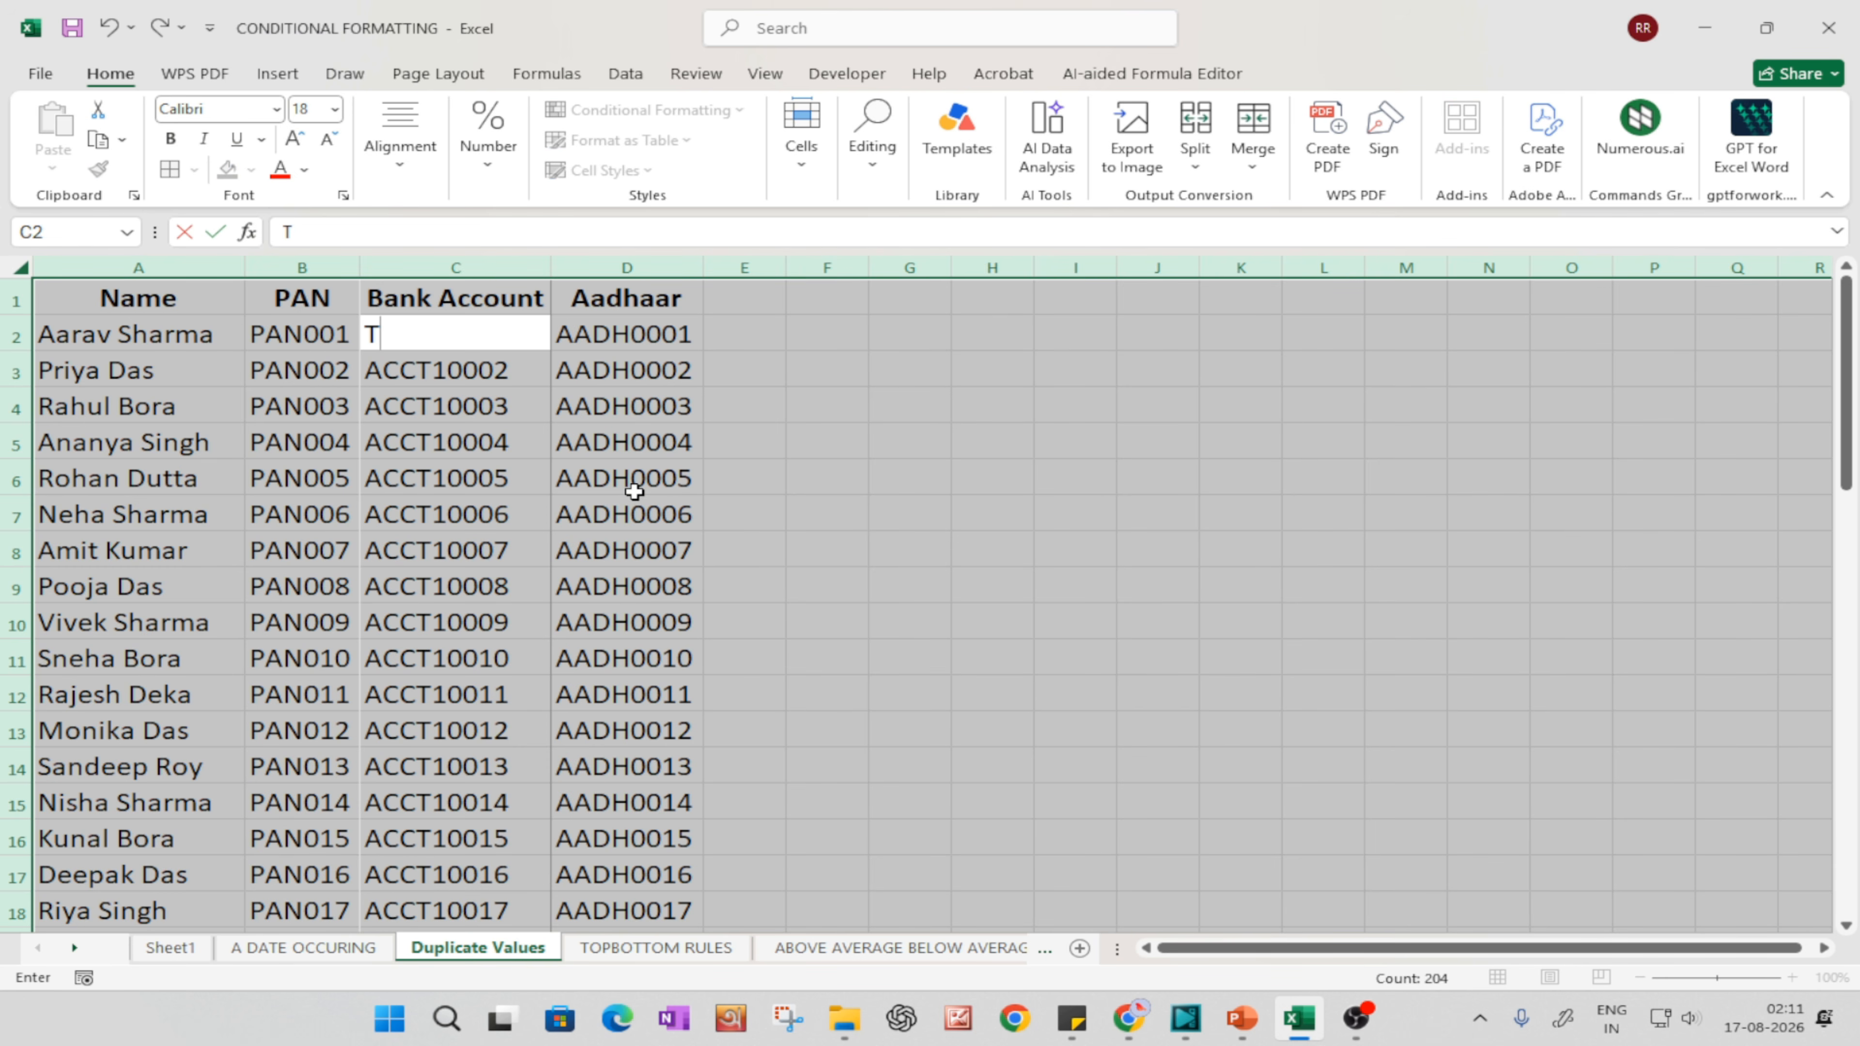
key(BackSpace)
text(ACCT10001)
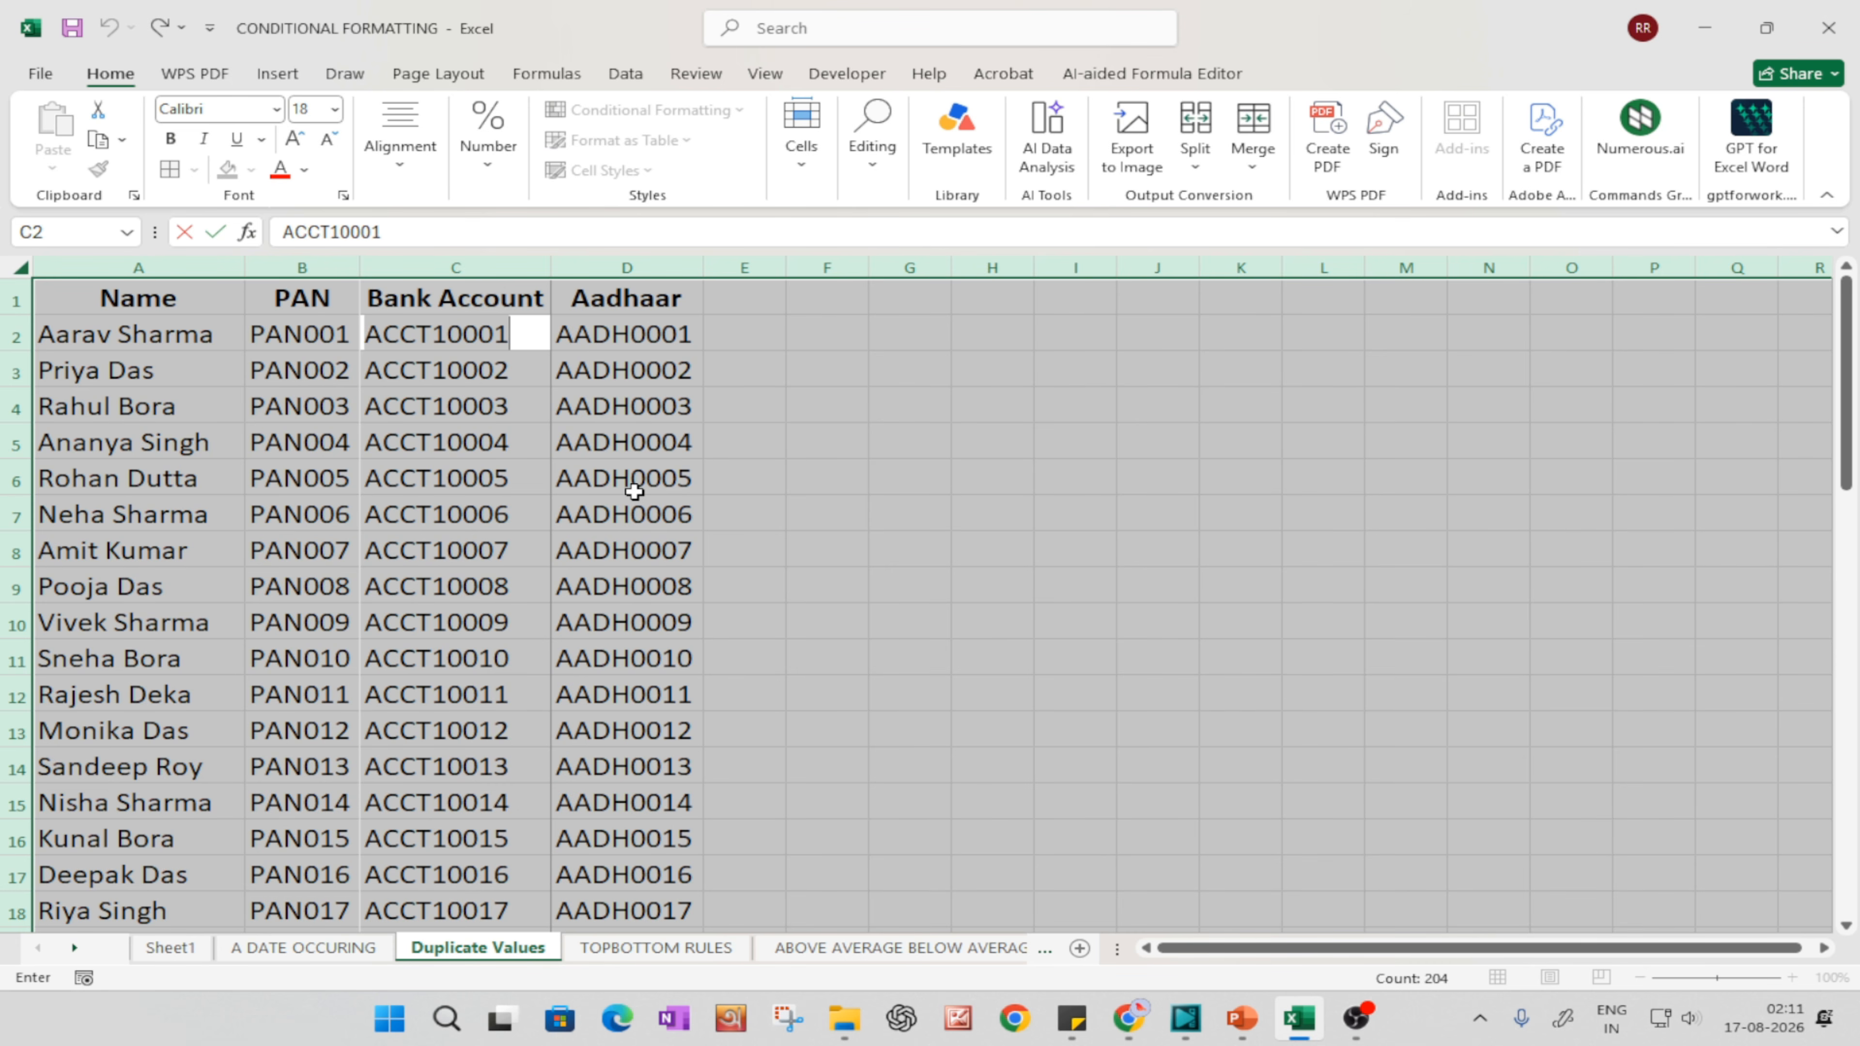
click(824, 583)
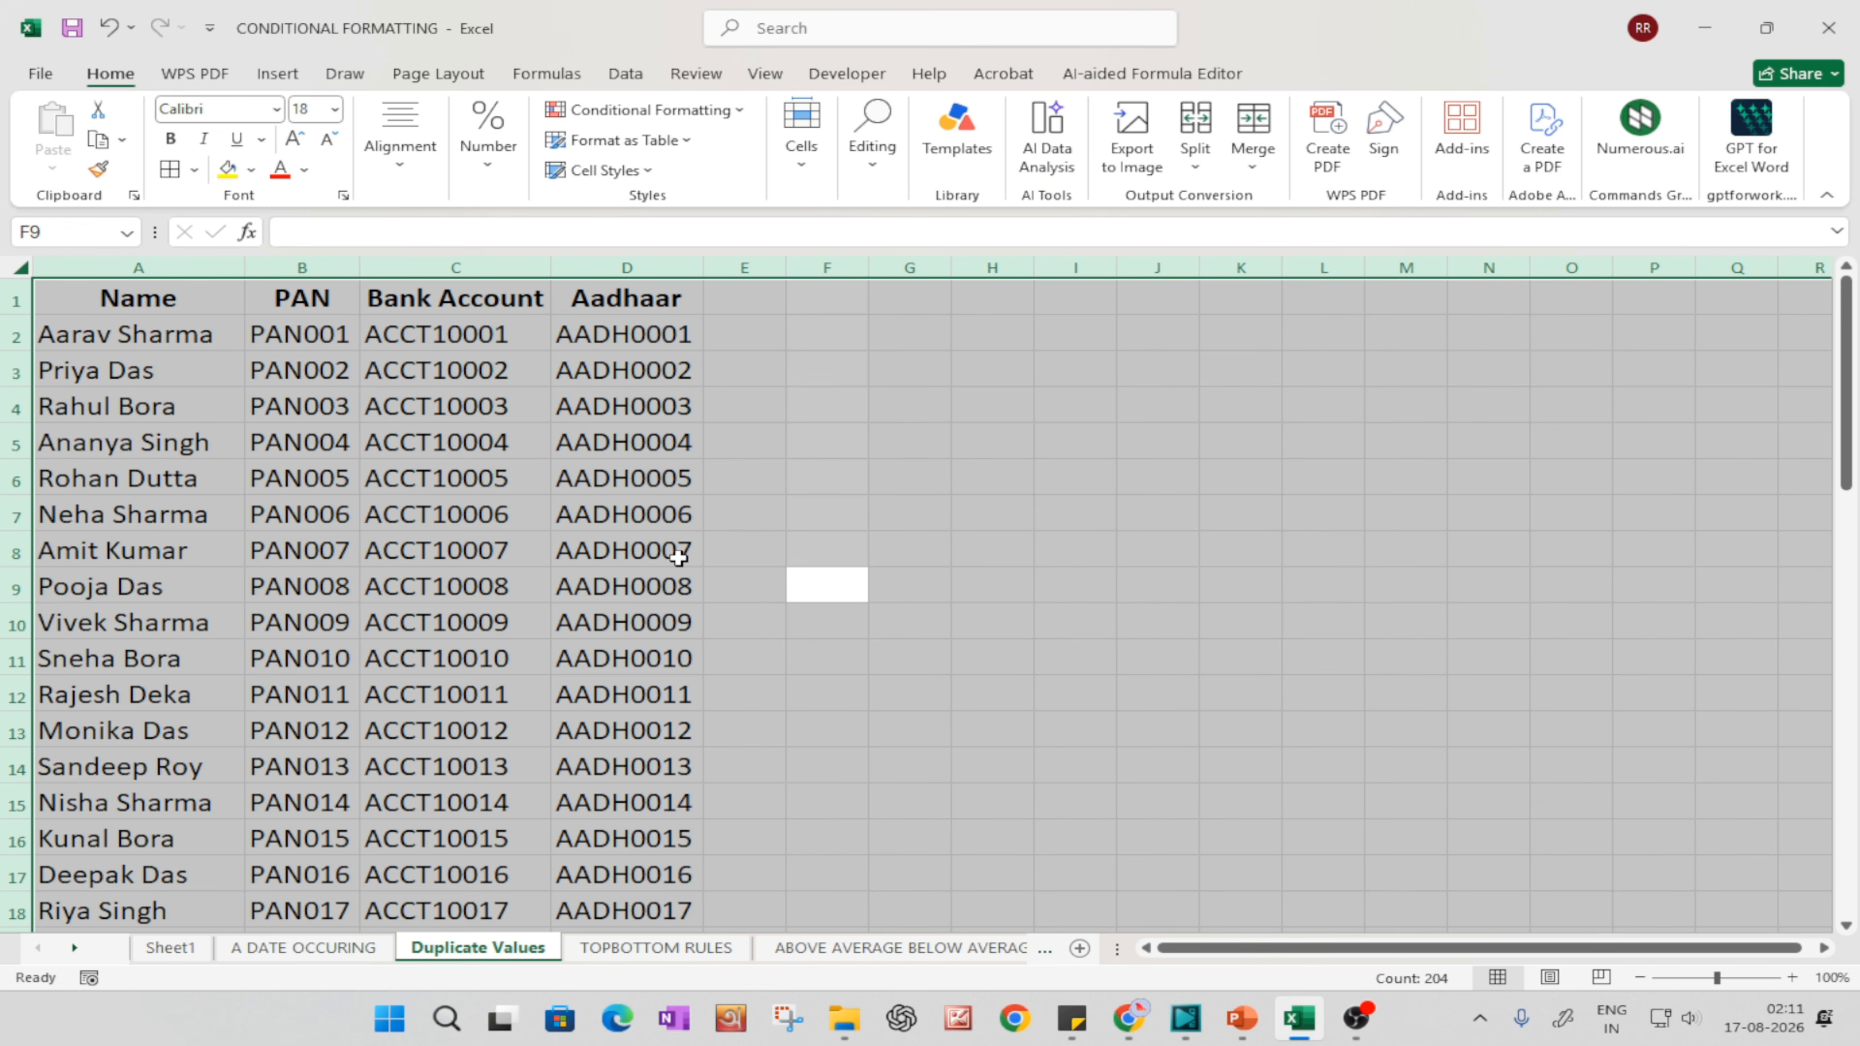
Step: Try to convert the whole sheet into a table with headers
key(ctrl+t)
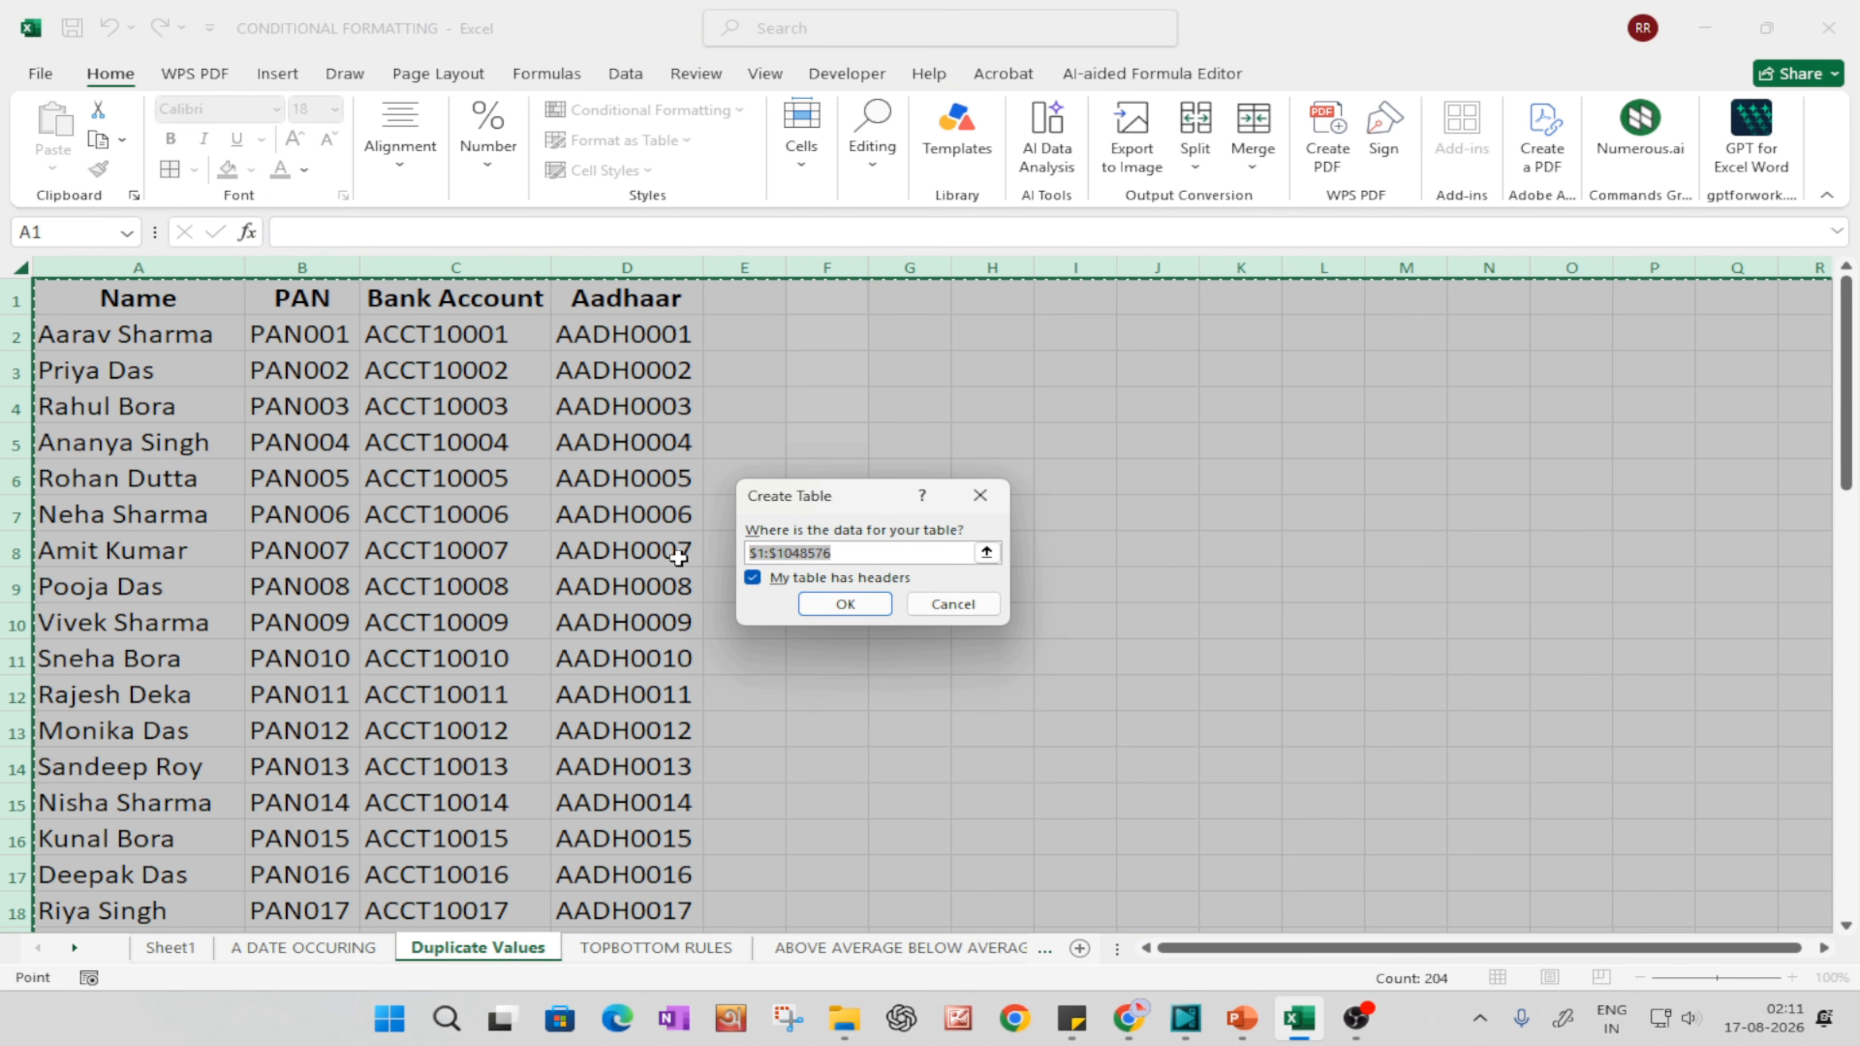
click(856, 611)
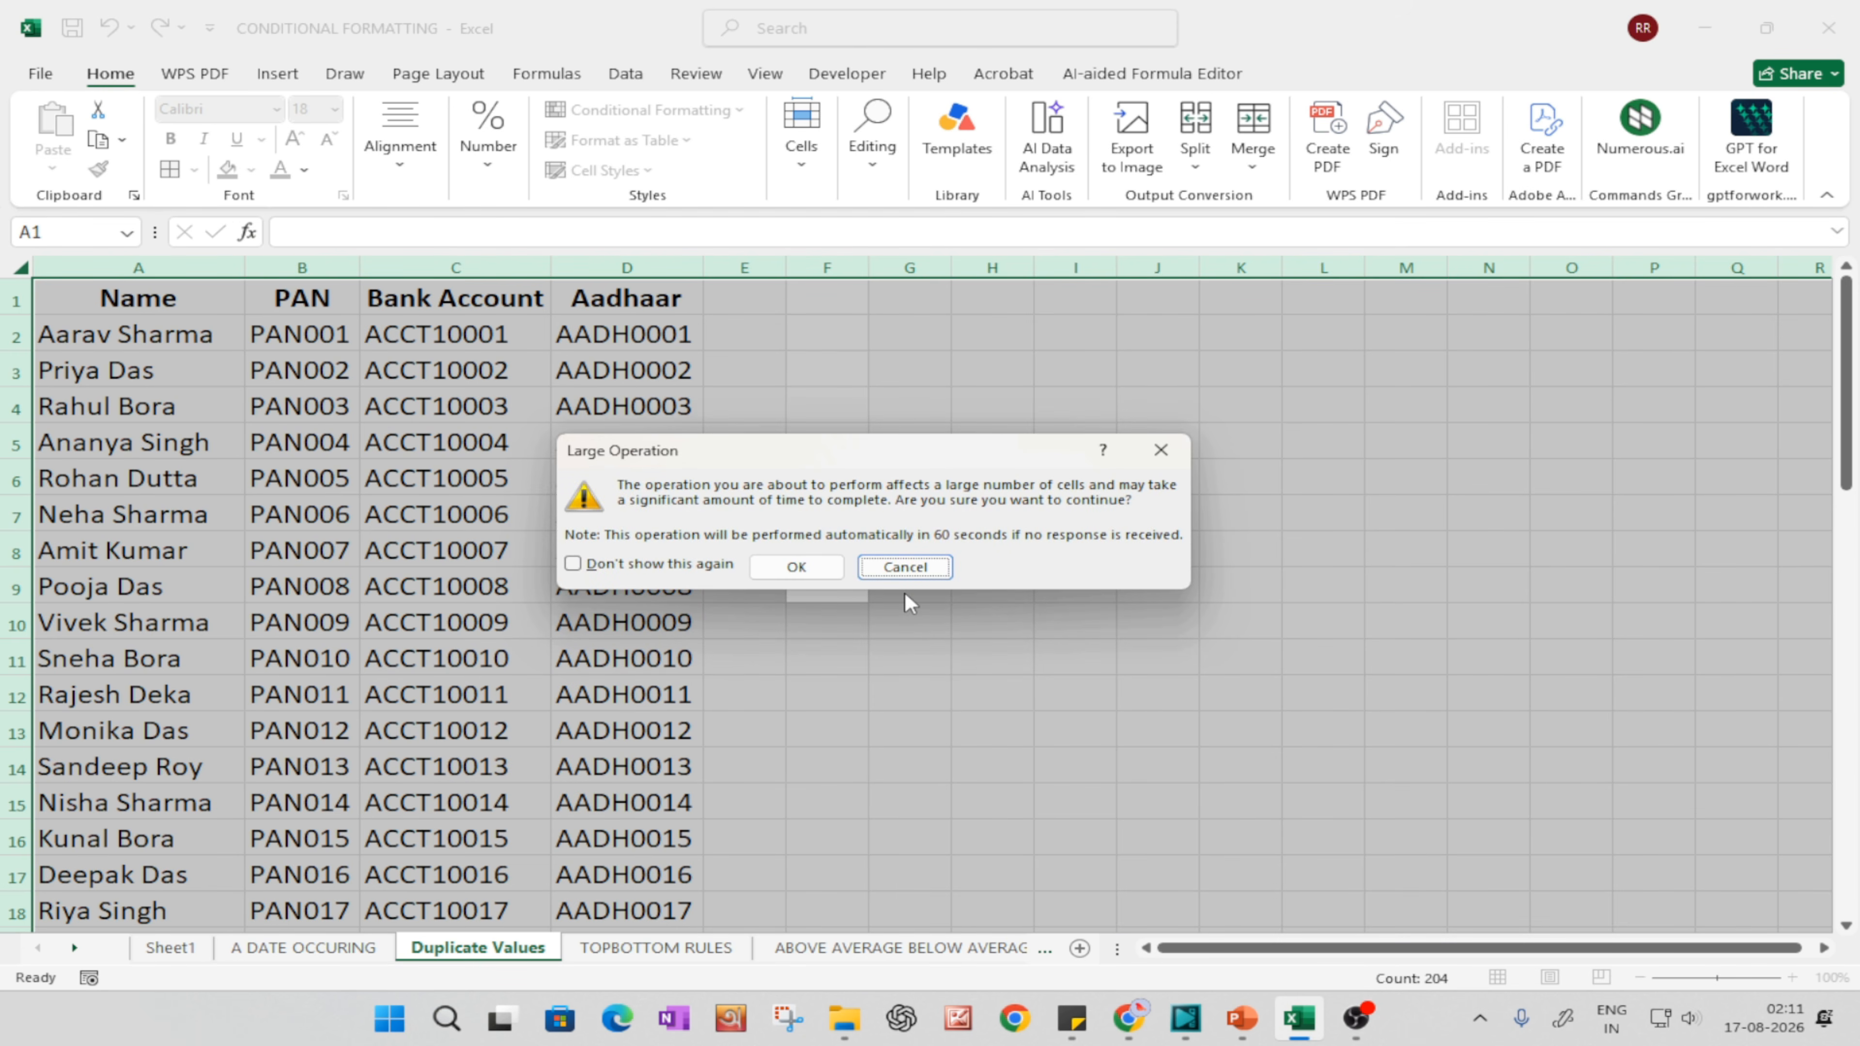
key(alt+d)
click(824, 573)
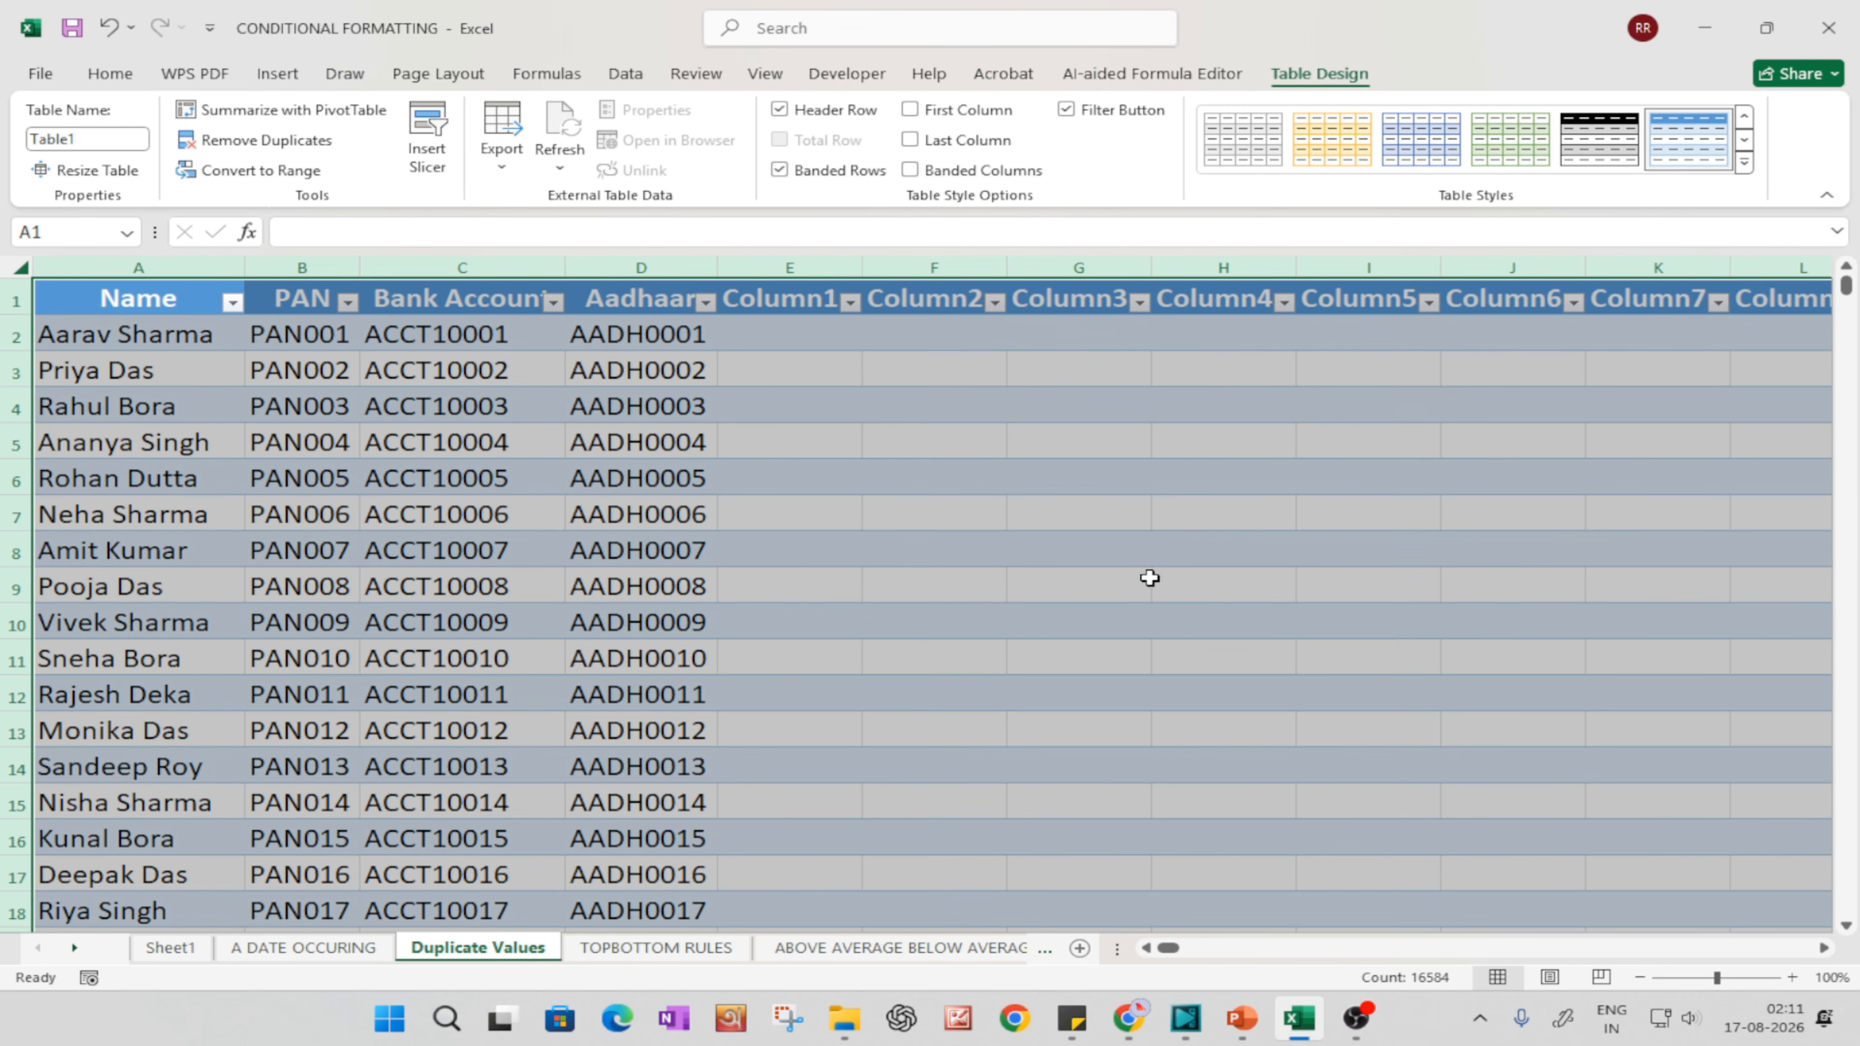
click(1150, 578)
key(ctrl+a)
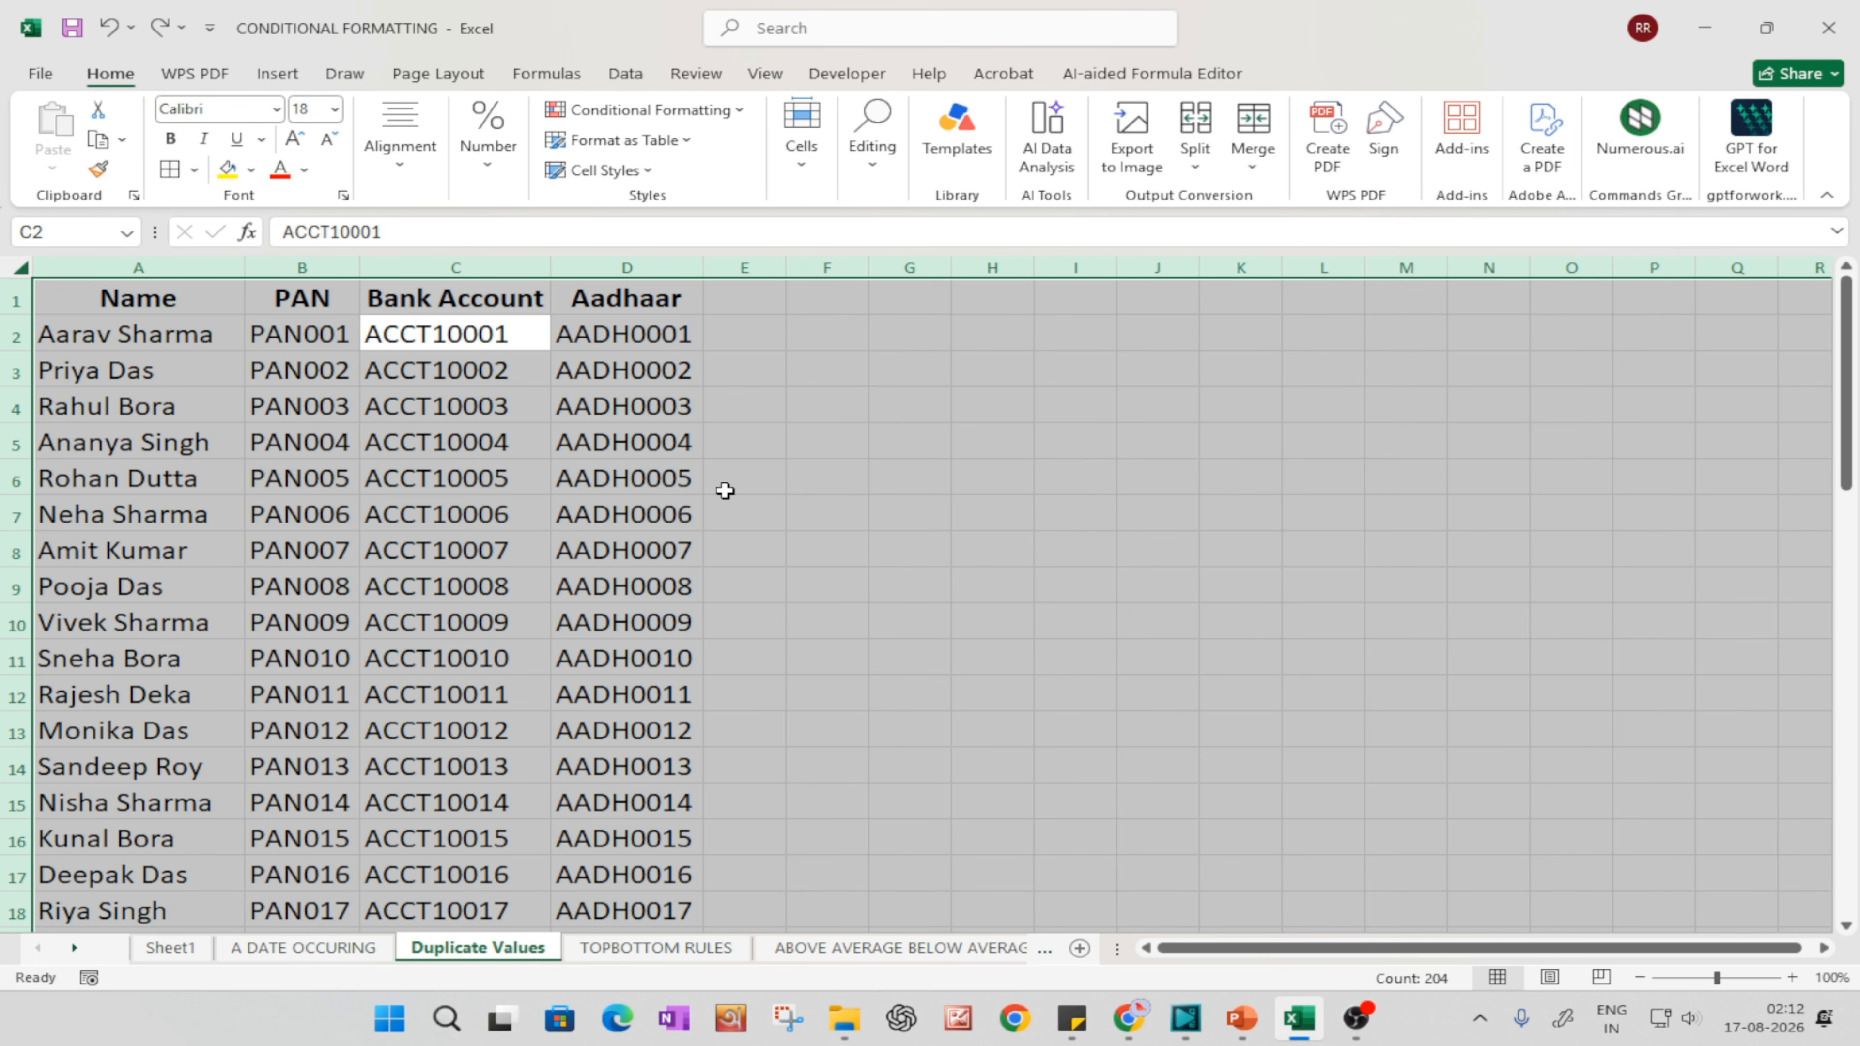
Step: Convert the data range A1:D51 into a table with headers
click(517, 516)
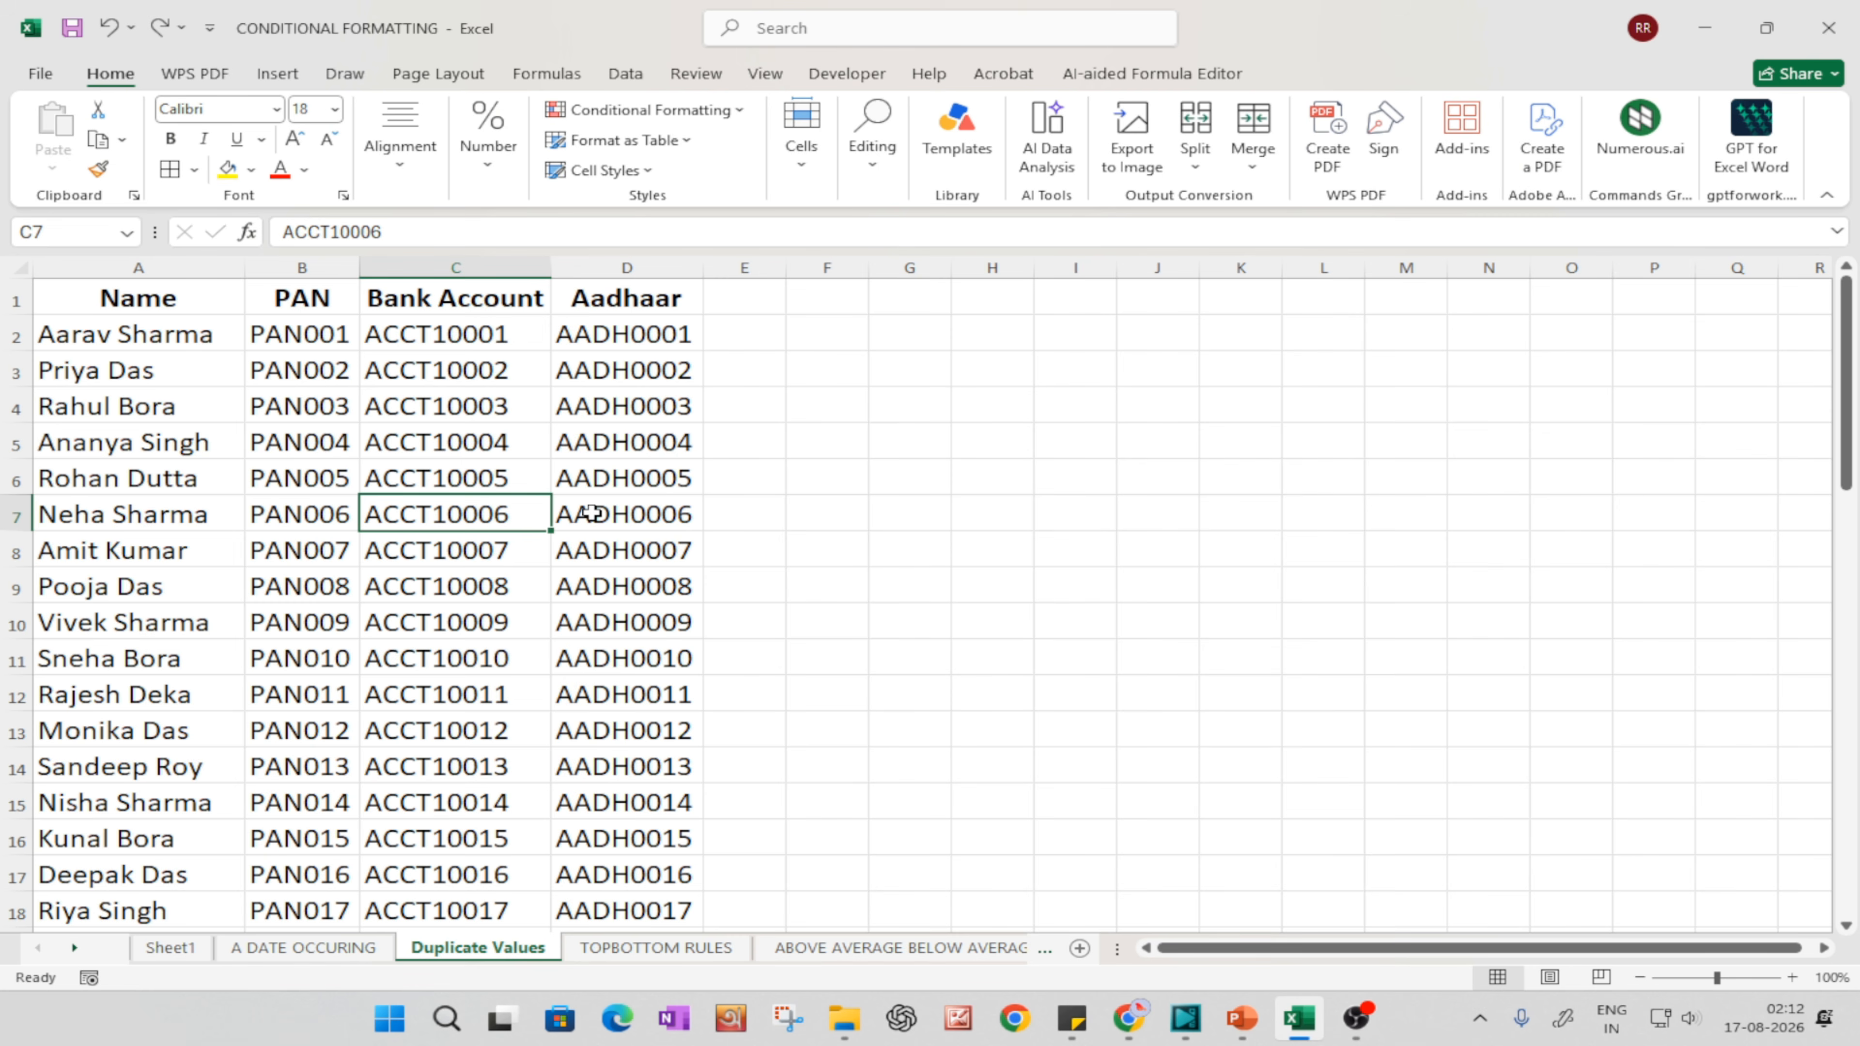
key(ctrl+a)
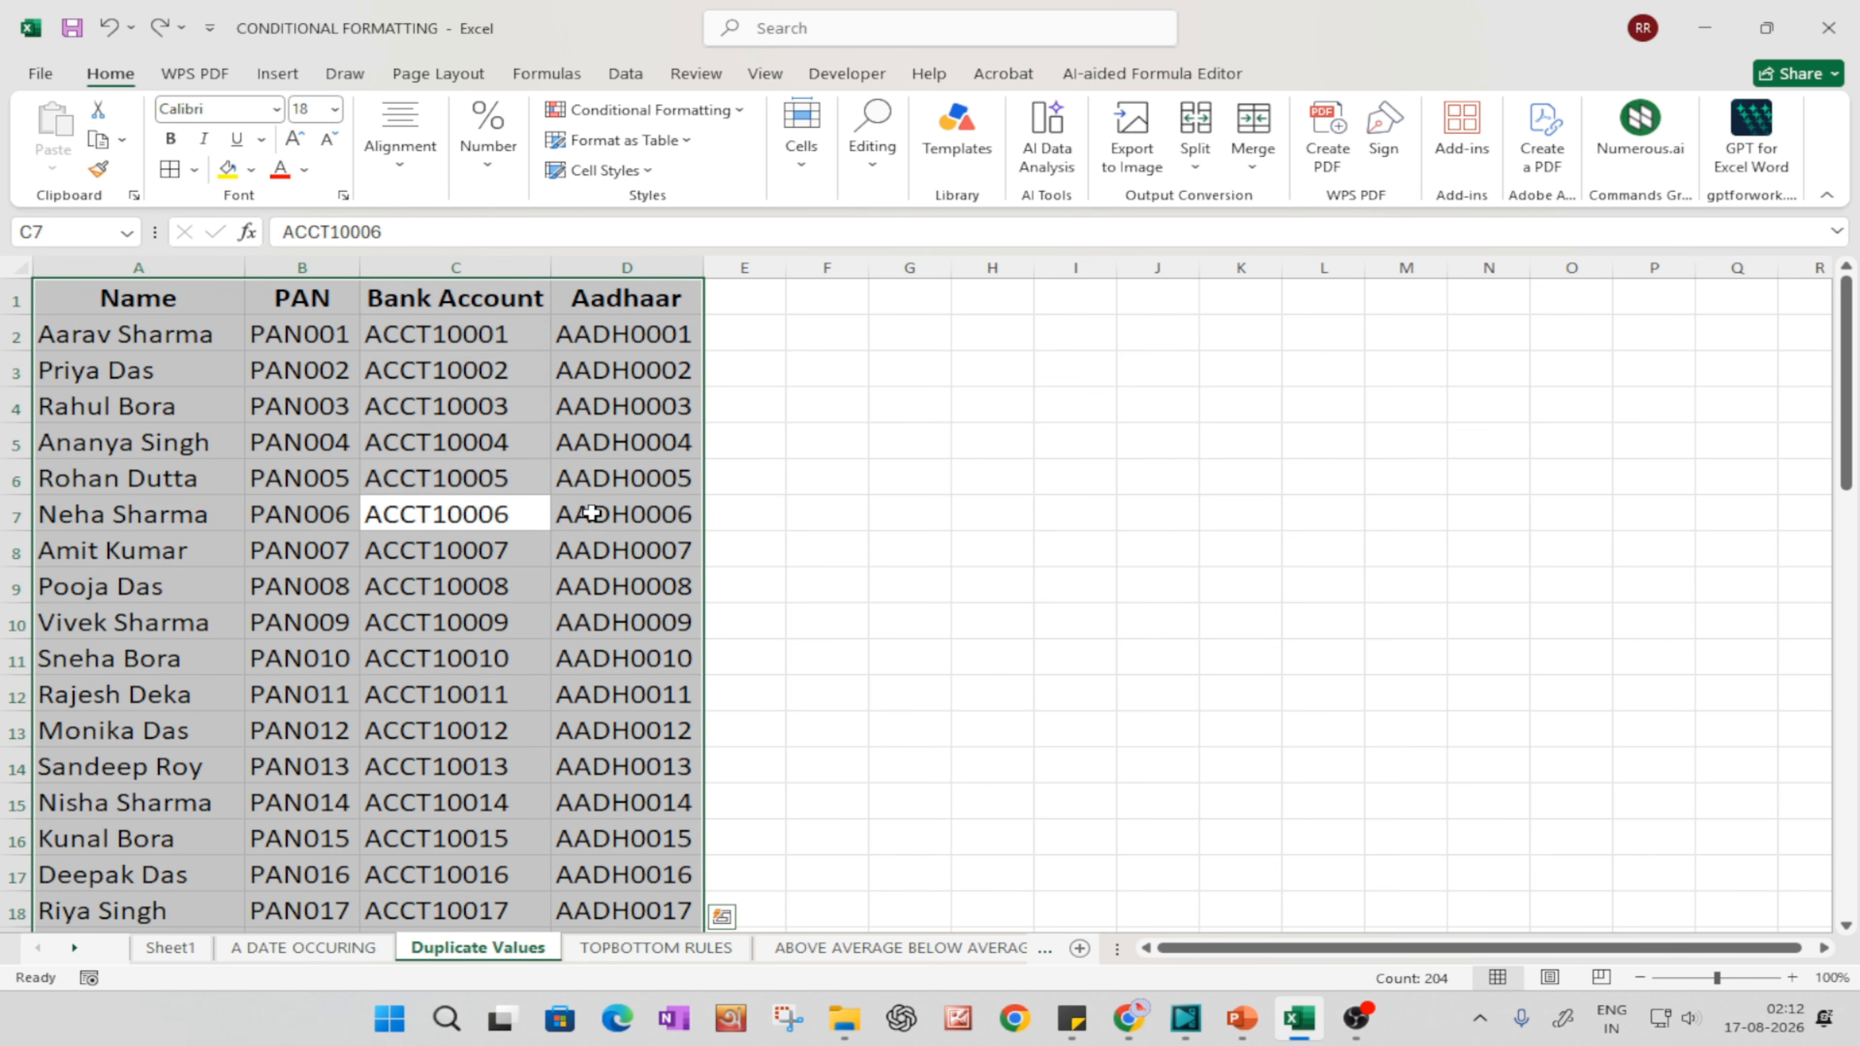
key(ctrl+t)
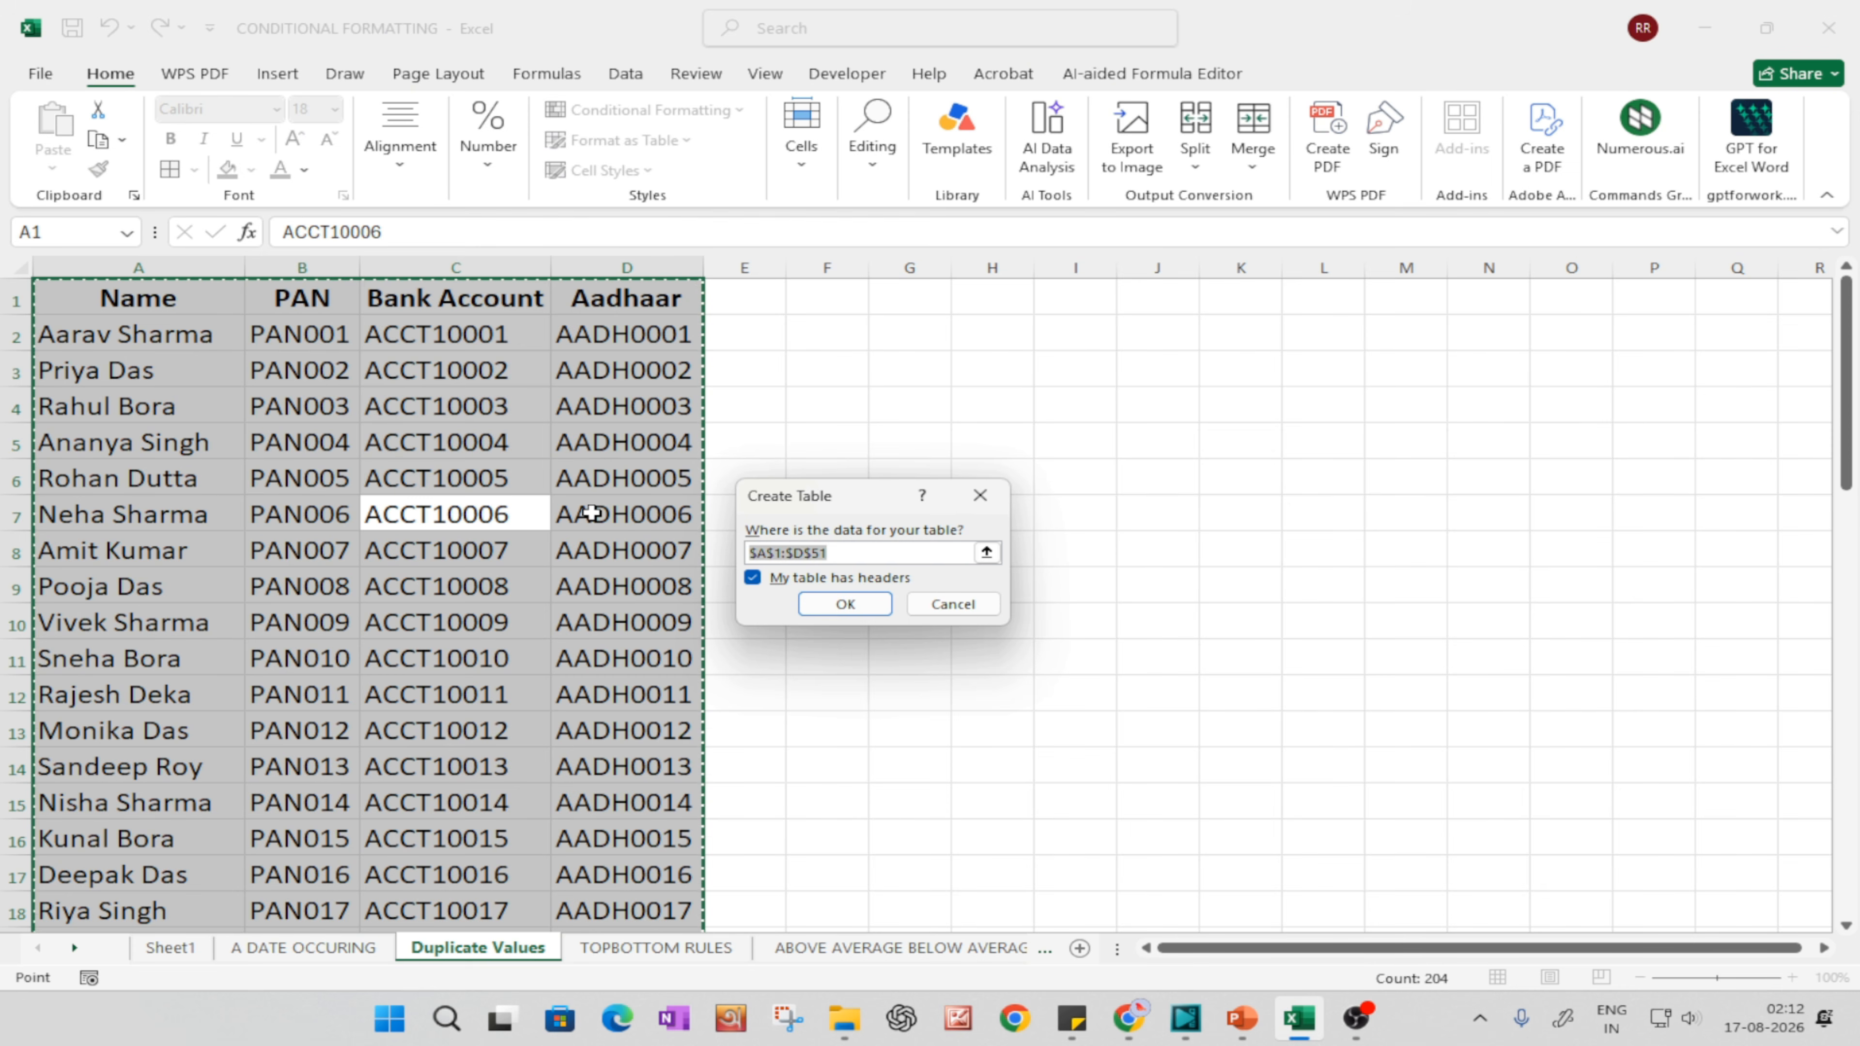
key(Return)
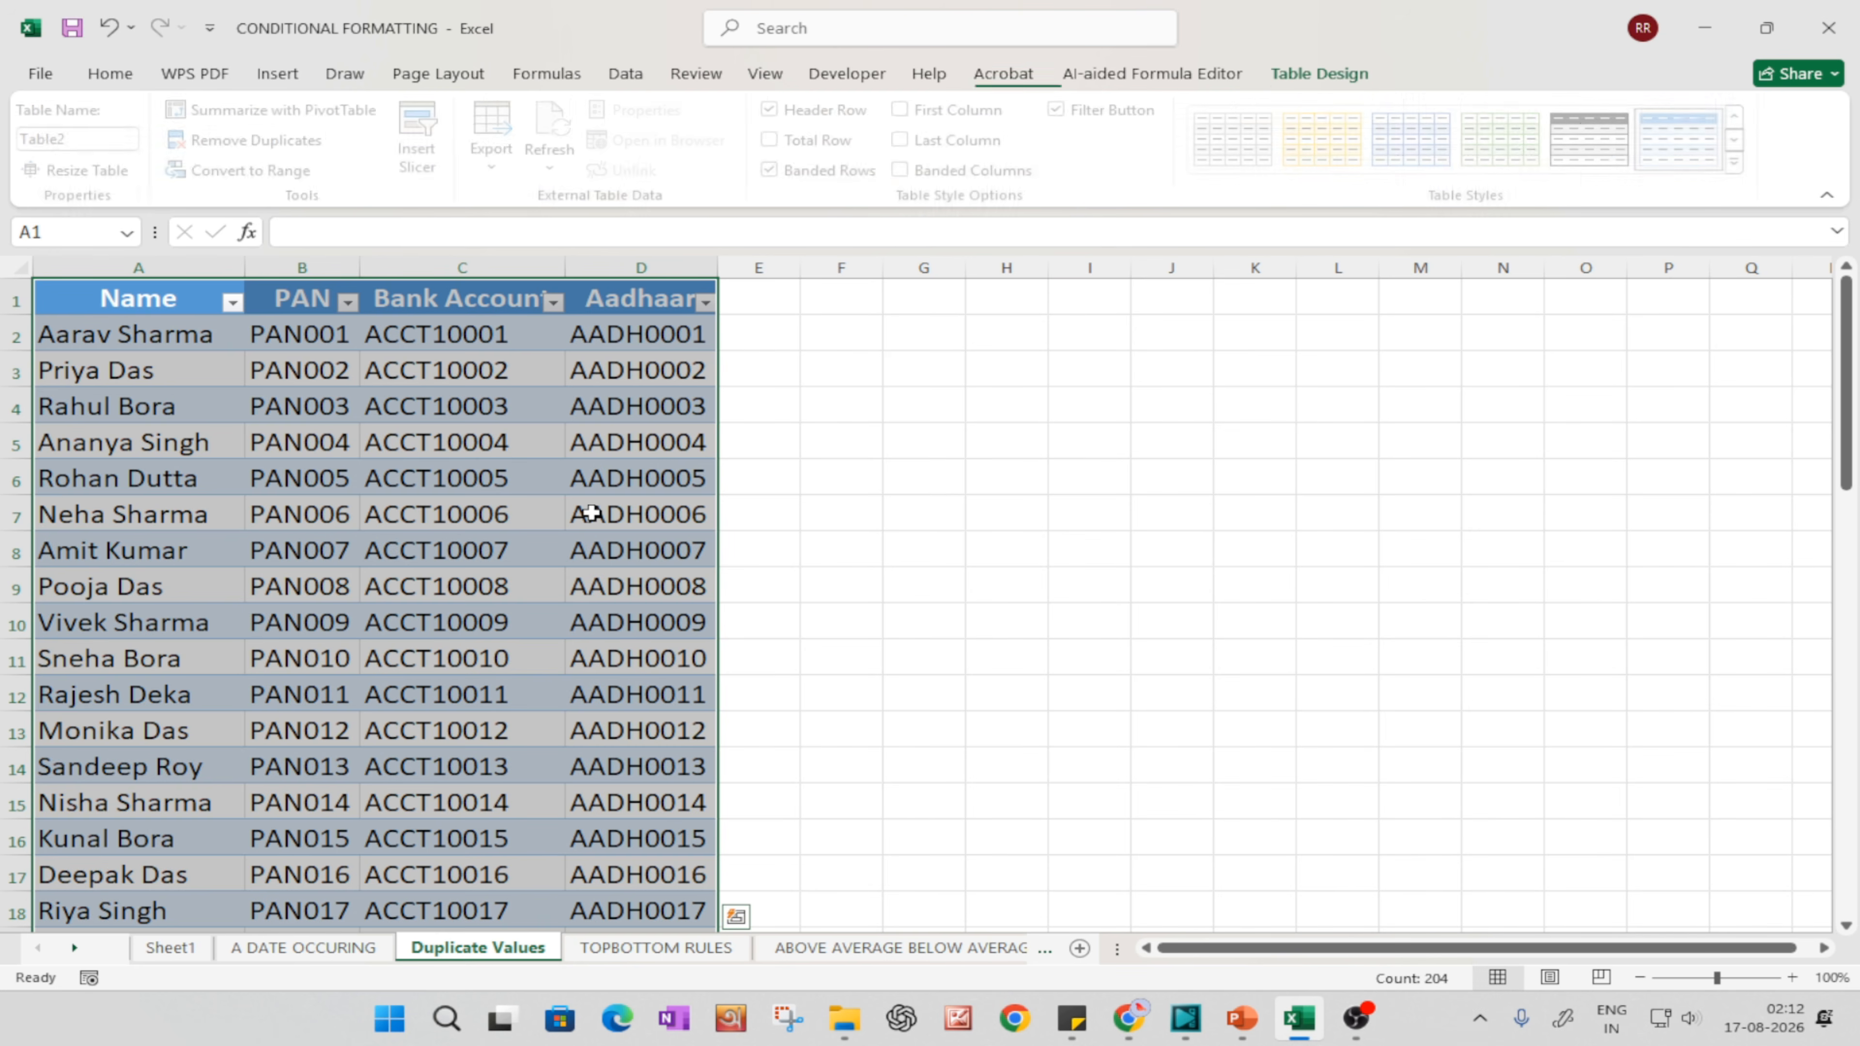
Step: Widen the table's Aadhaar, Bank Account, PAN and Name columns so the headings clear the filter buttons
drag(717, 269, 872, 268)
drag(566, 269, 779, 269)
drag(359, 268, 631, 269)
drag(245, 269, 386, 269)
click(272, 428)
Step: Look through the table's records in the Name, PAN, Bank Account and Aadhaar columns
scroll(272, 429, down, 20)
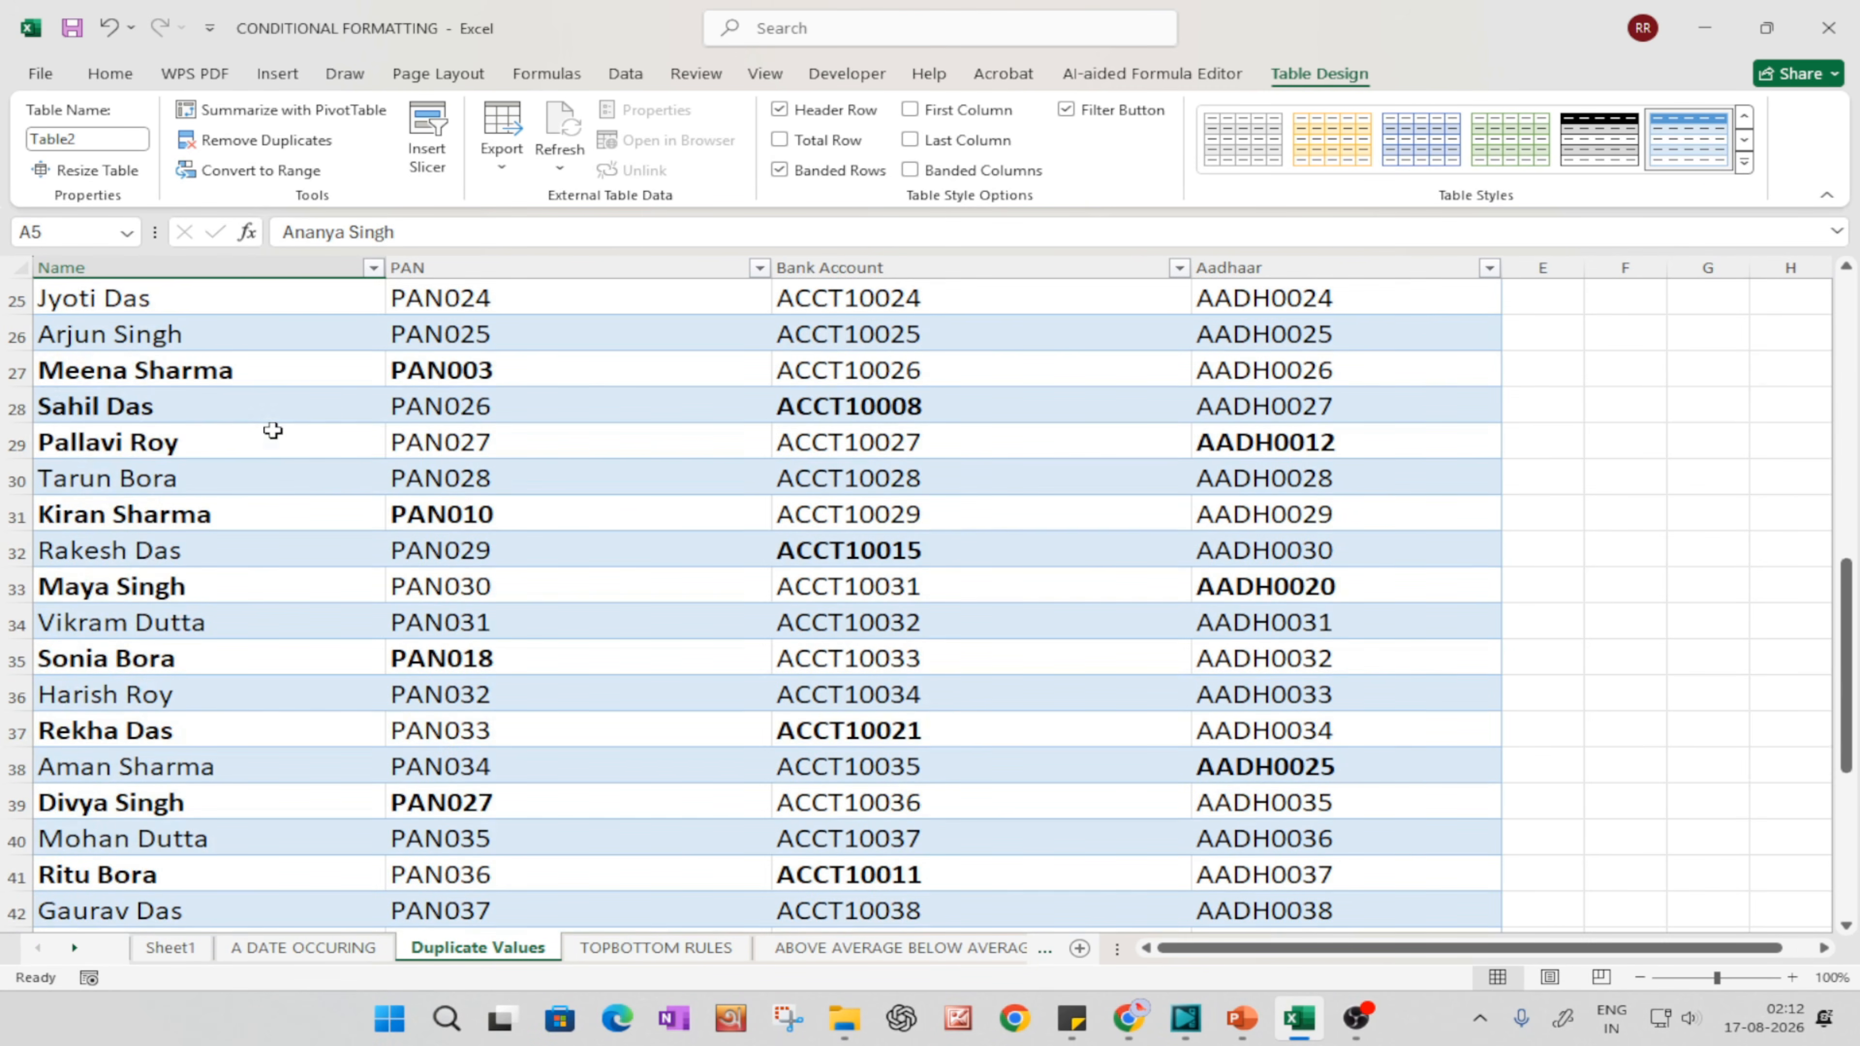
scroll(411, 553, up, 10)
scroll(419, 590, up, 4)
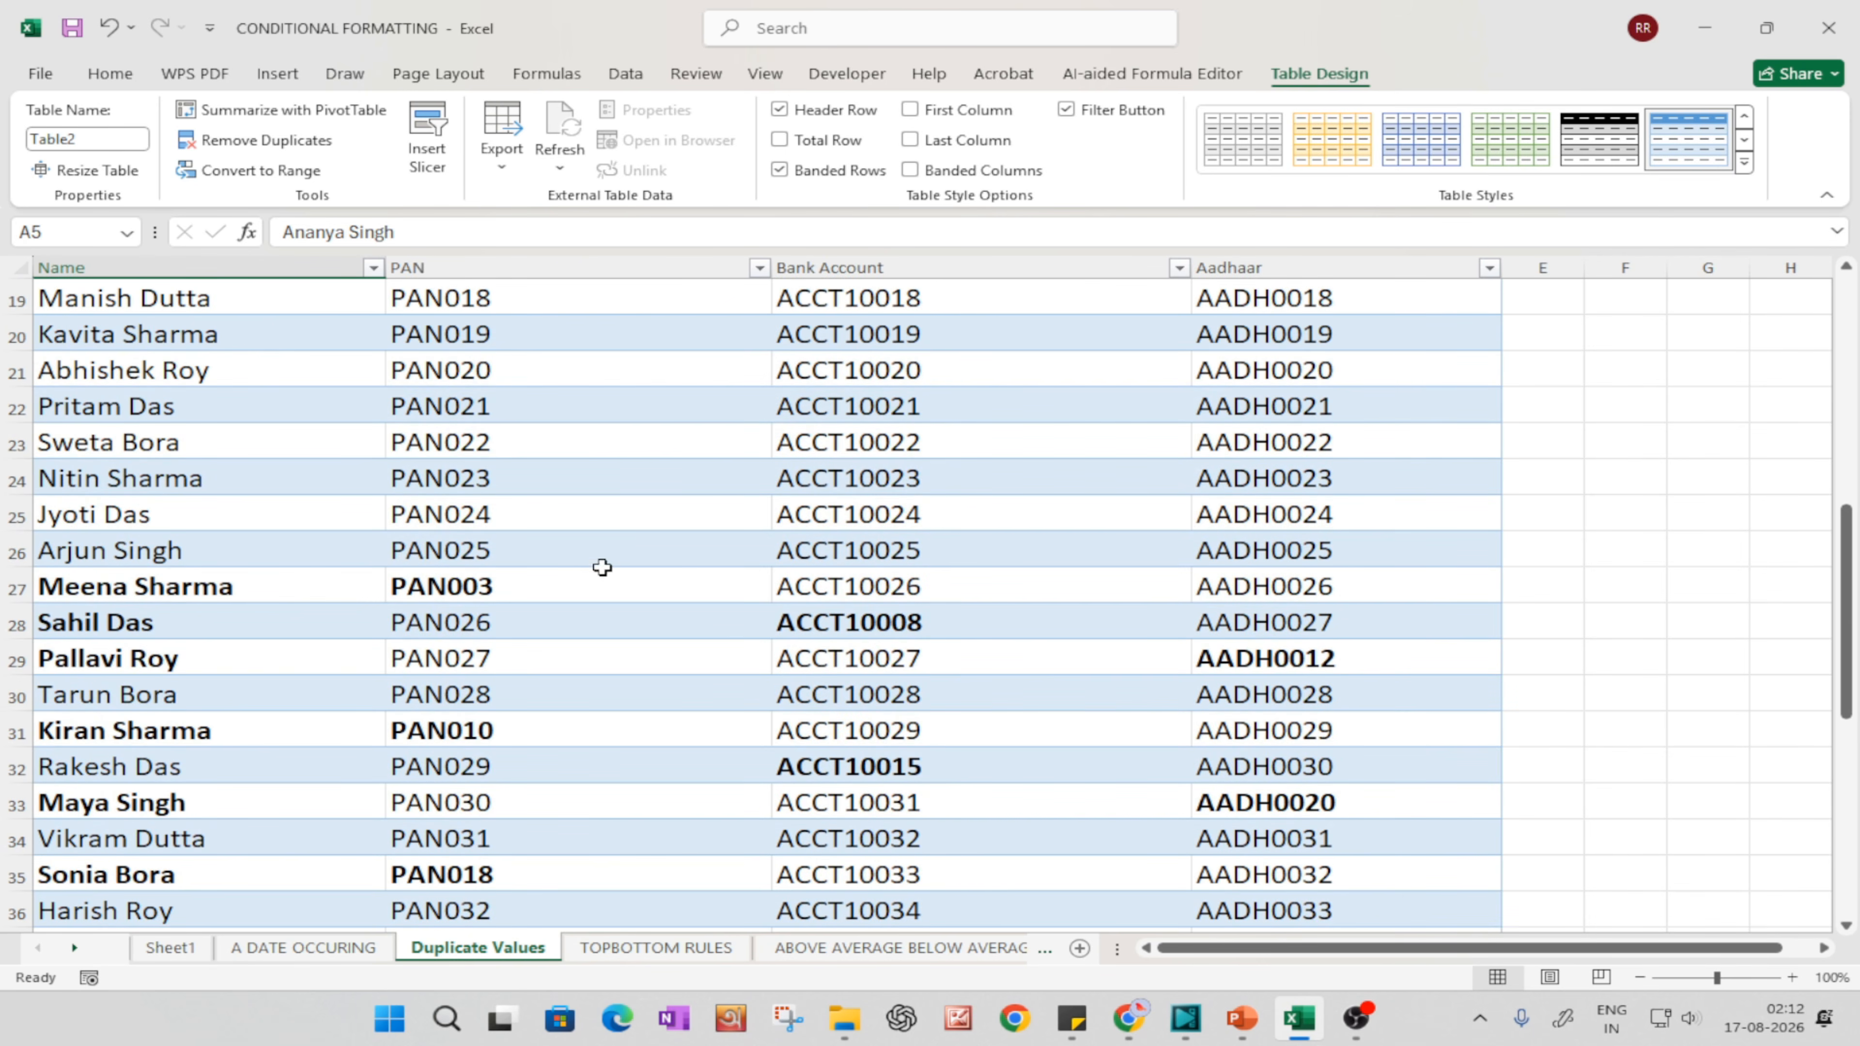
click(626, 563)
key(ctrl+a)
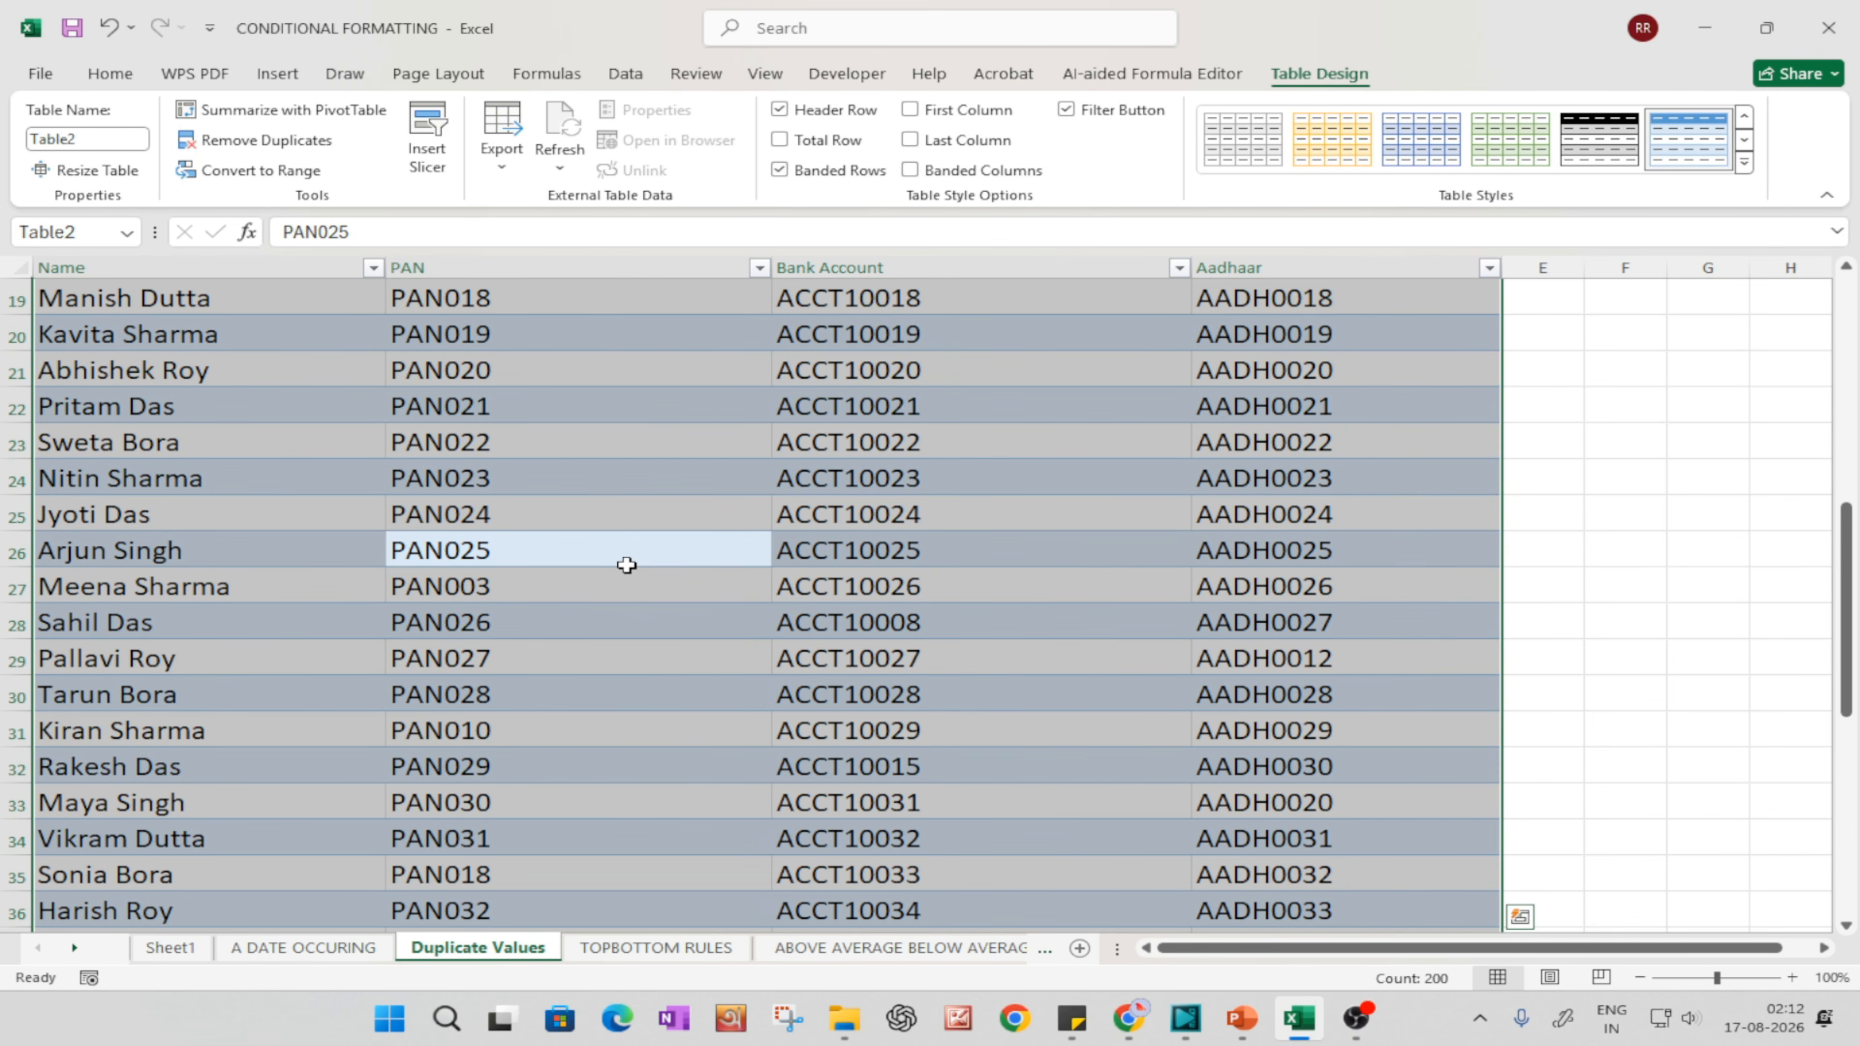
scroll(627, 565, up, 3)
click(627, 566)
scroll(628, 566, up, 1)
scroll(598, 372, up, 3)
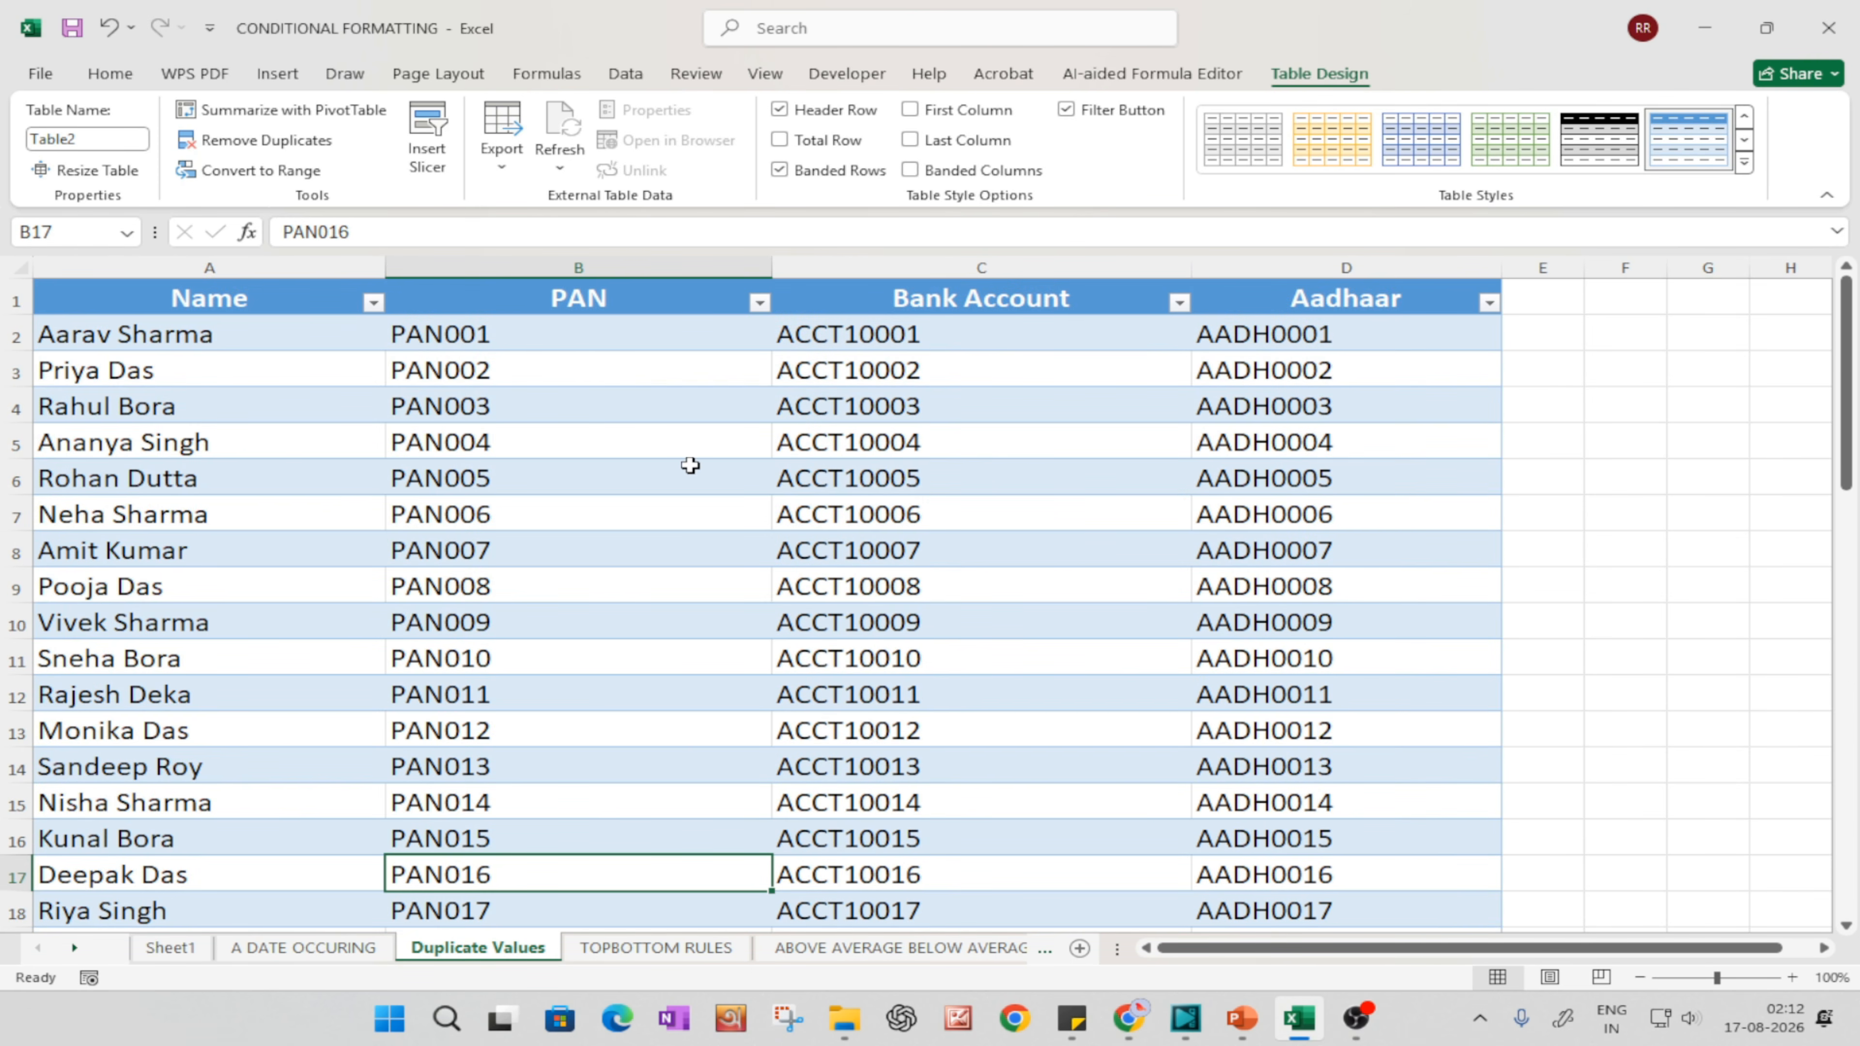
click(373, 302)
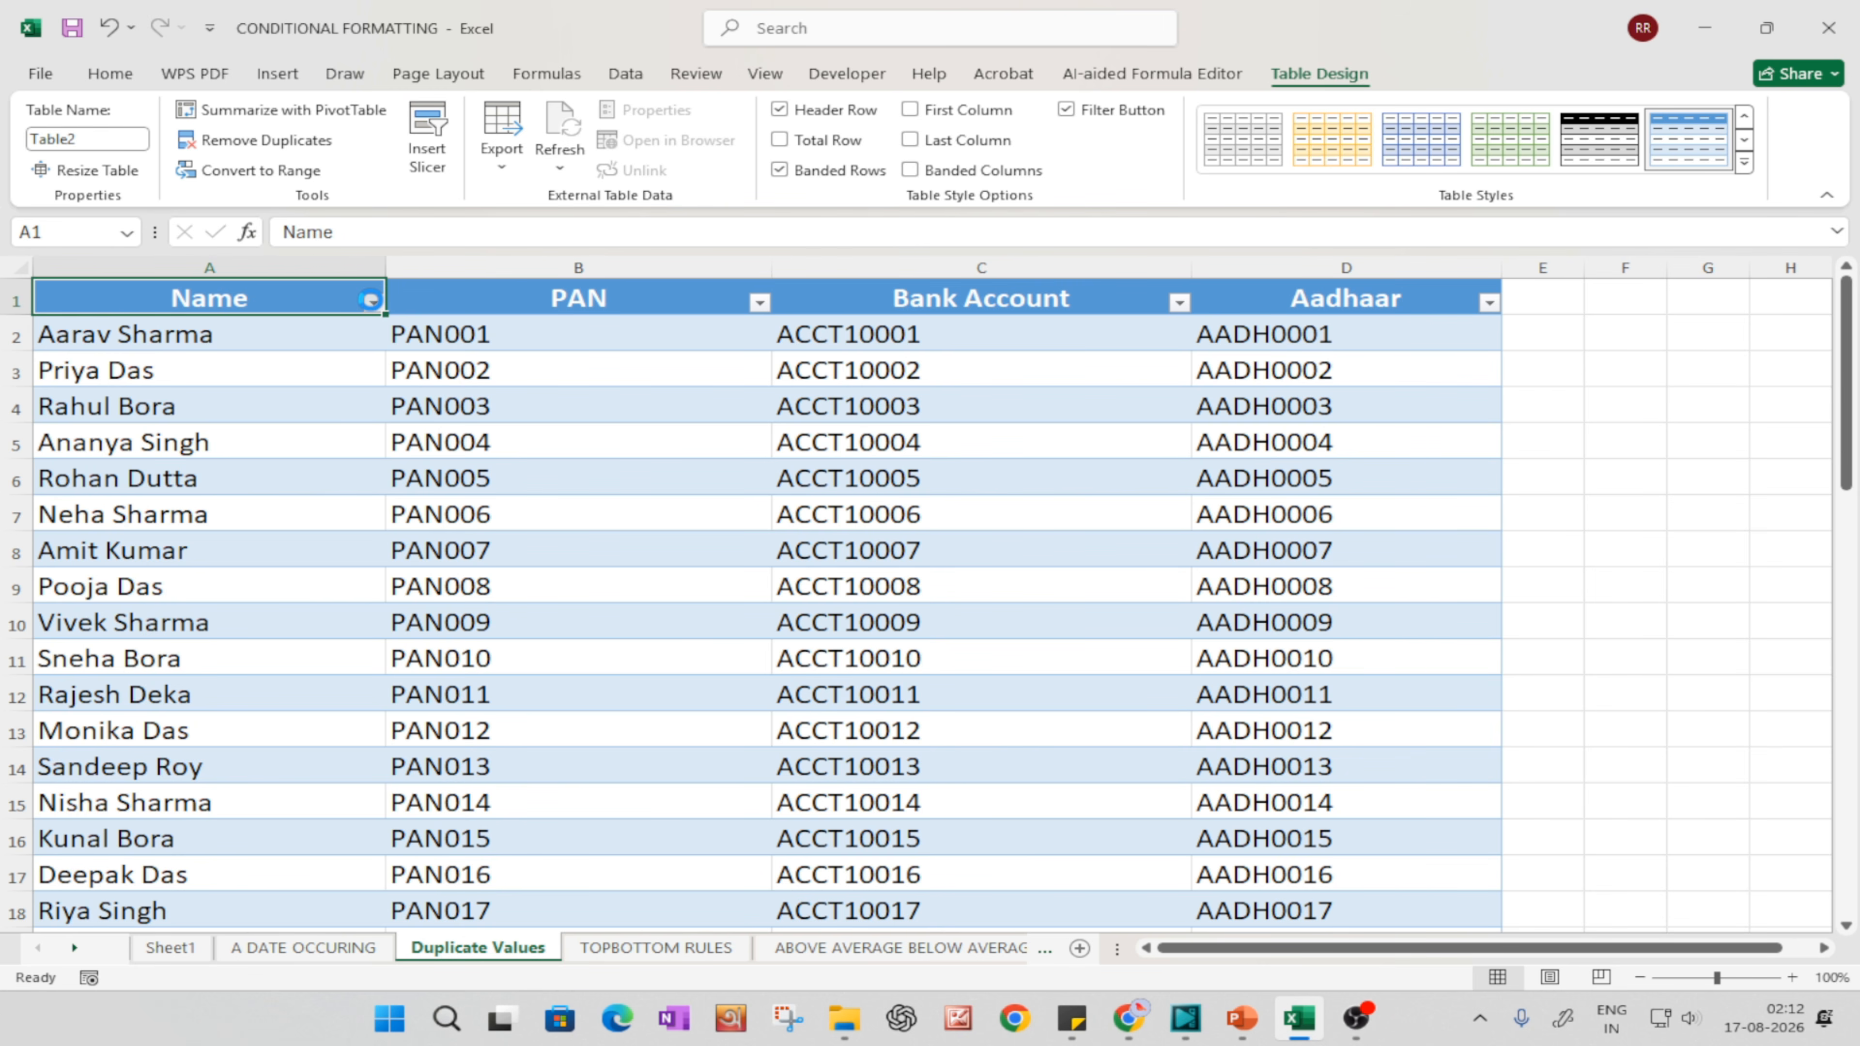
click(374, 305)
click(613, 336)
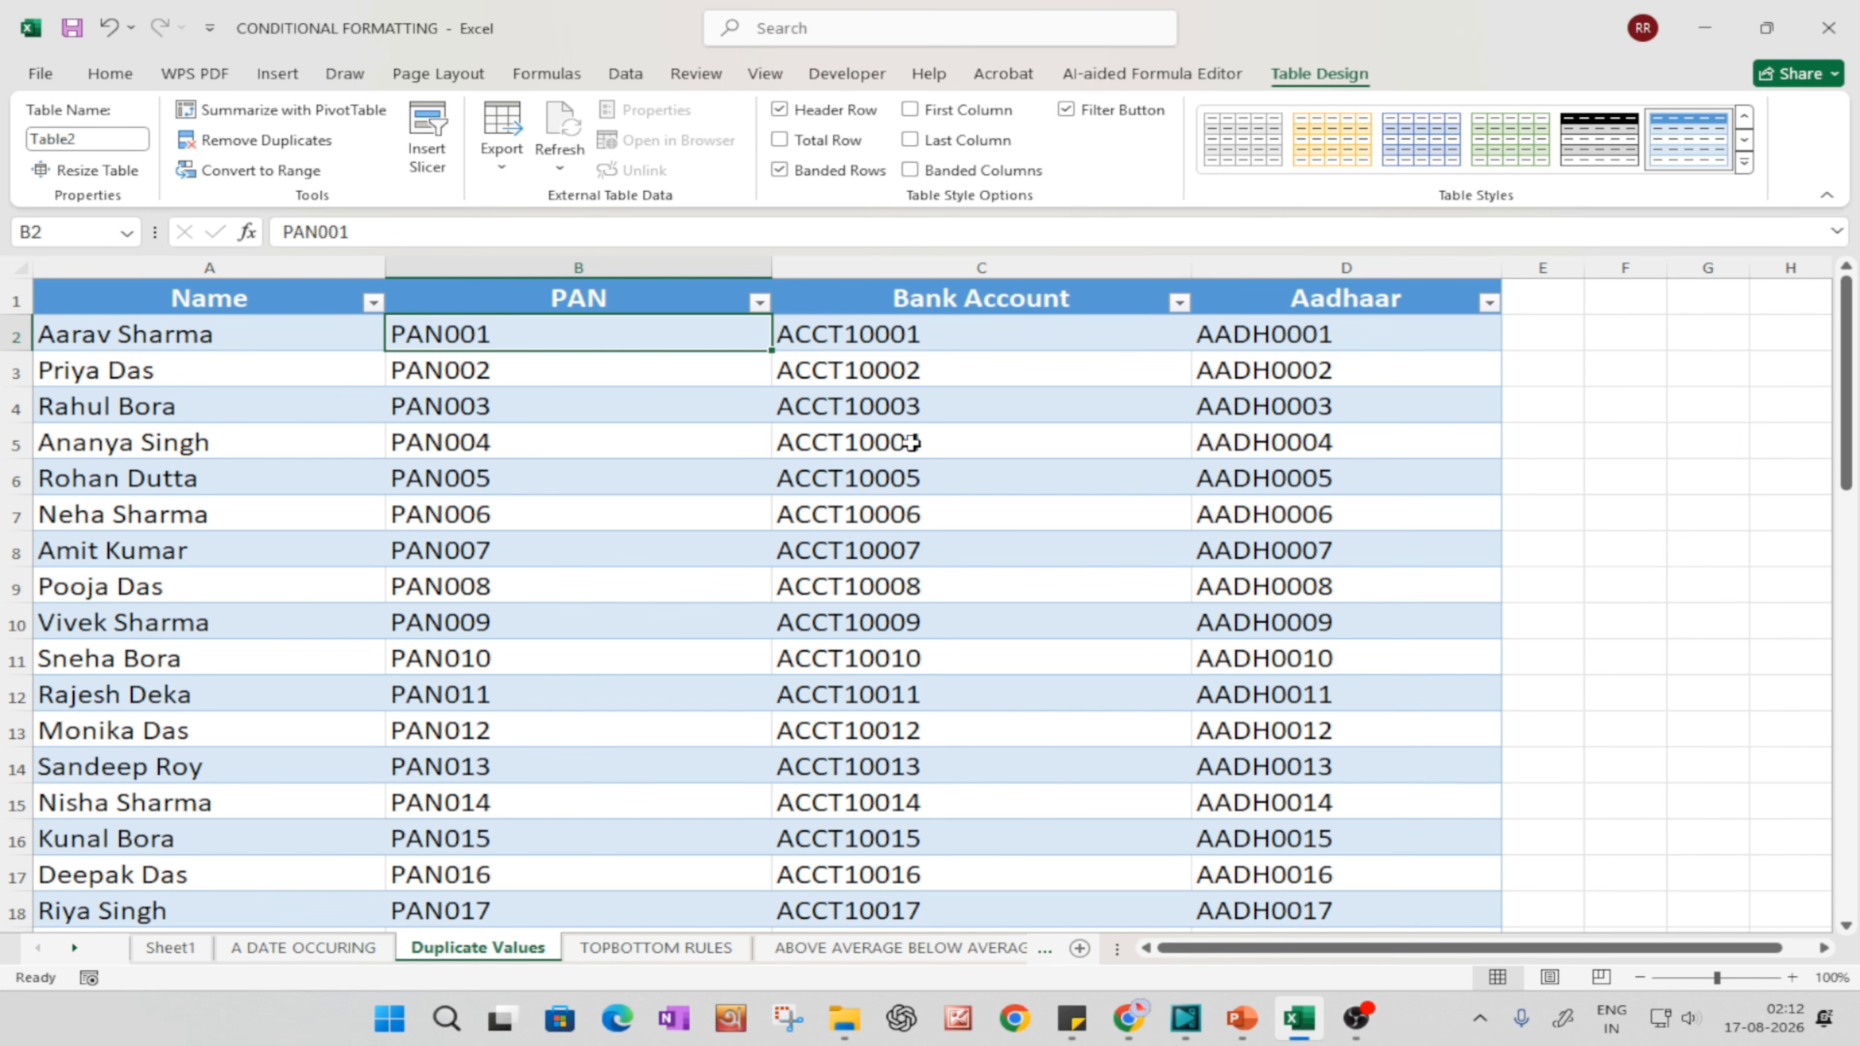
Step: Highlight duplicate values in the Aadhaar column D with Light Red Fill with Dark Red Text
click(1377, 292)
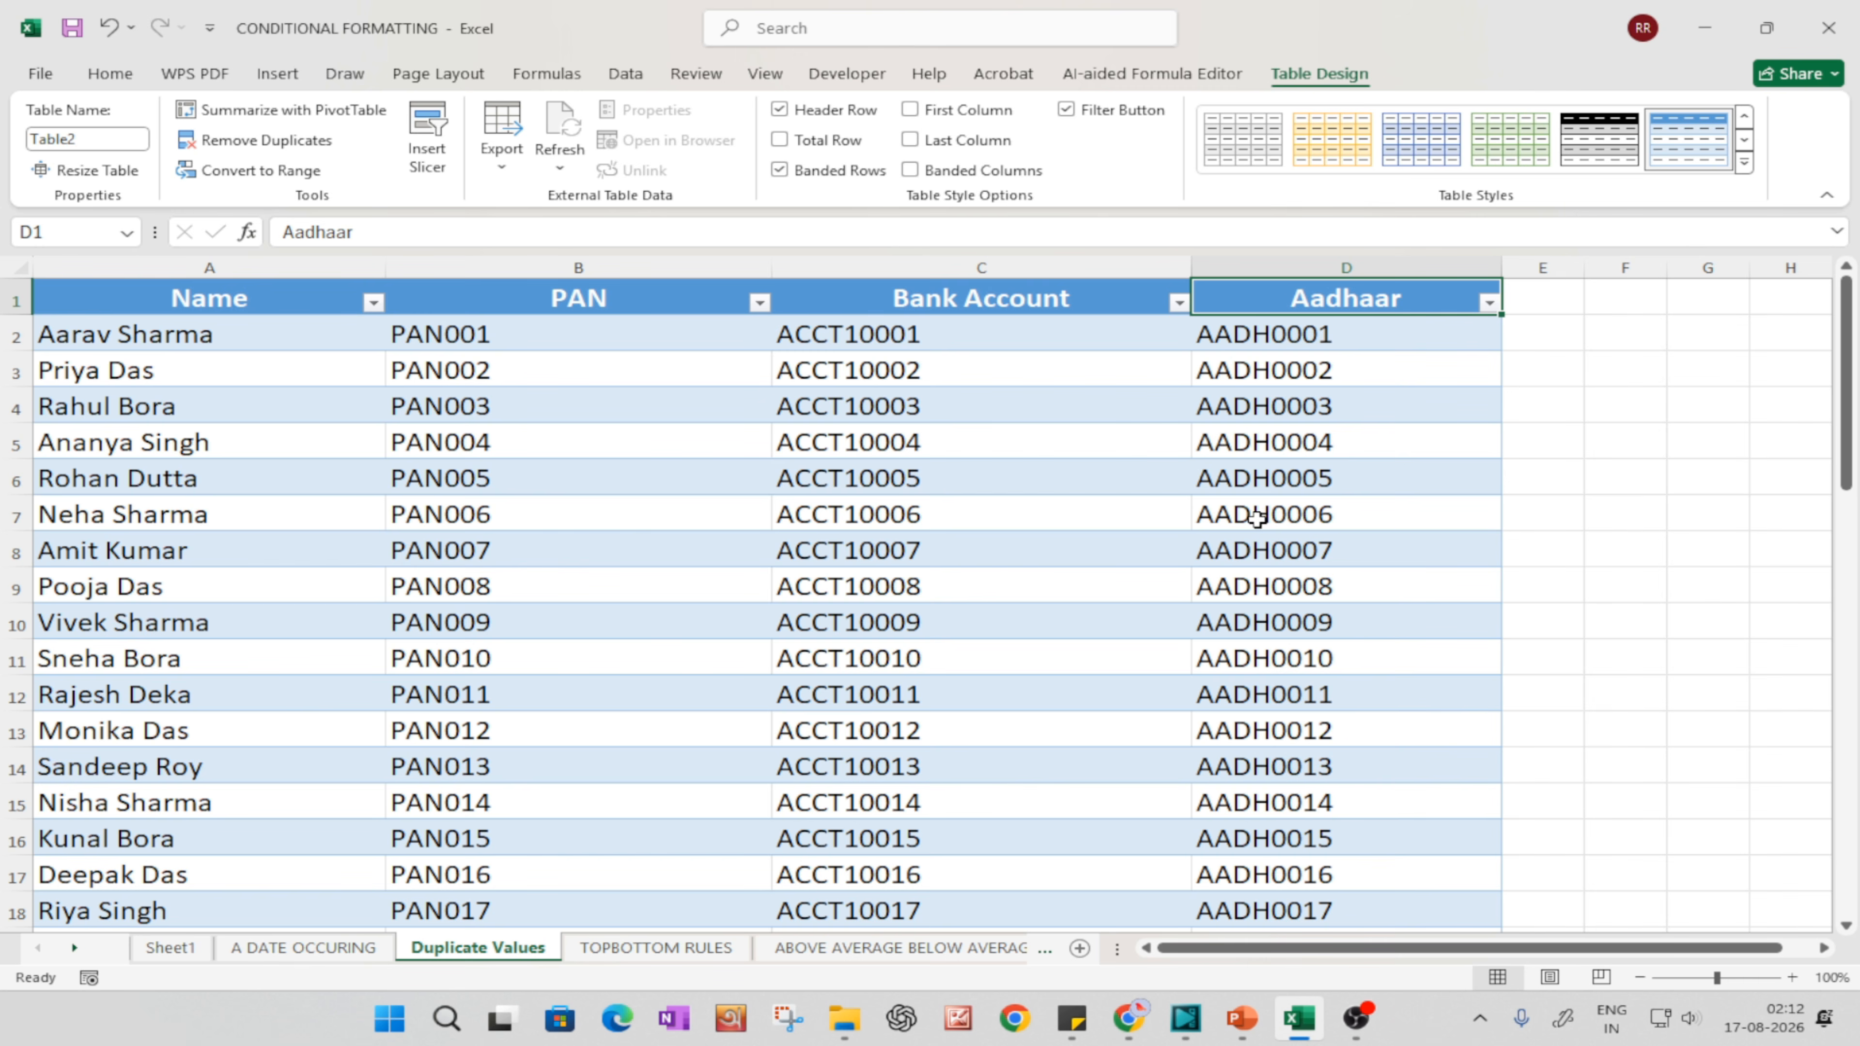
click(1272, 283)
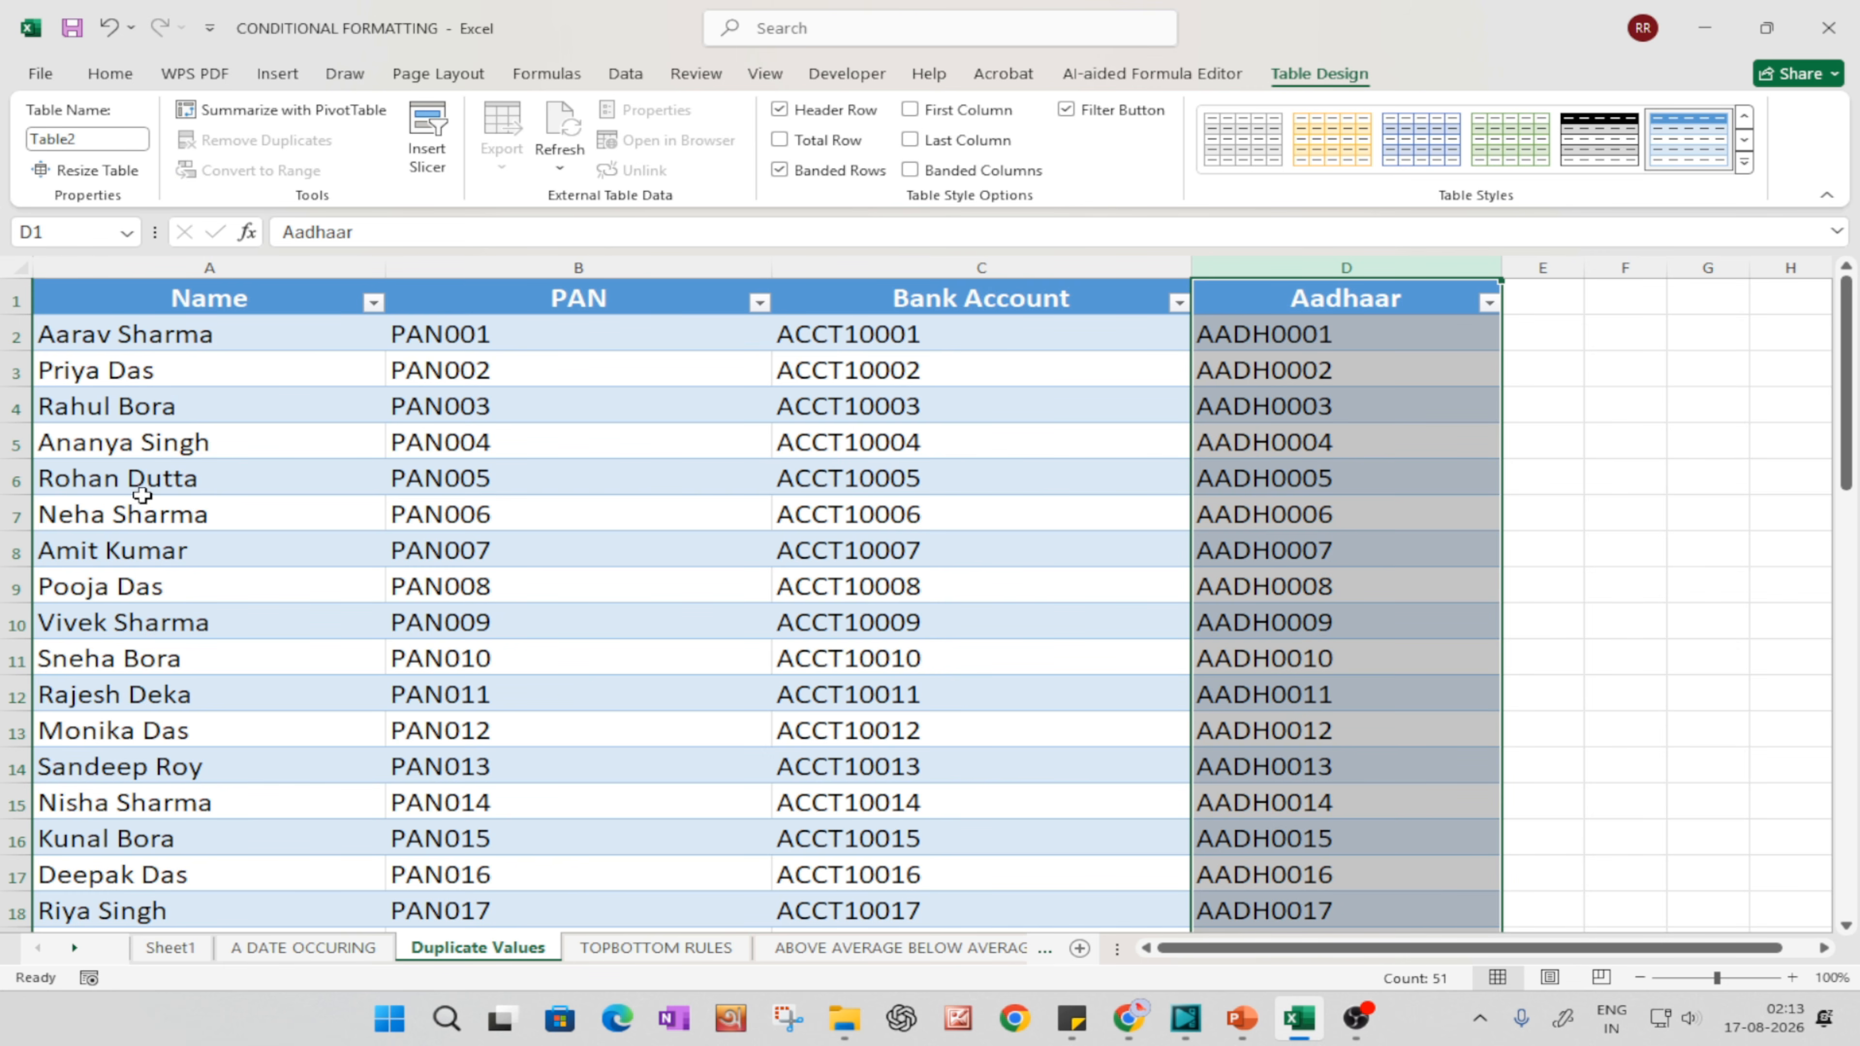
click(1399, 483)
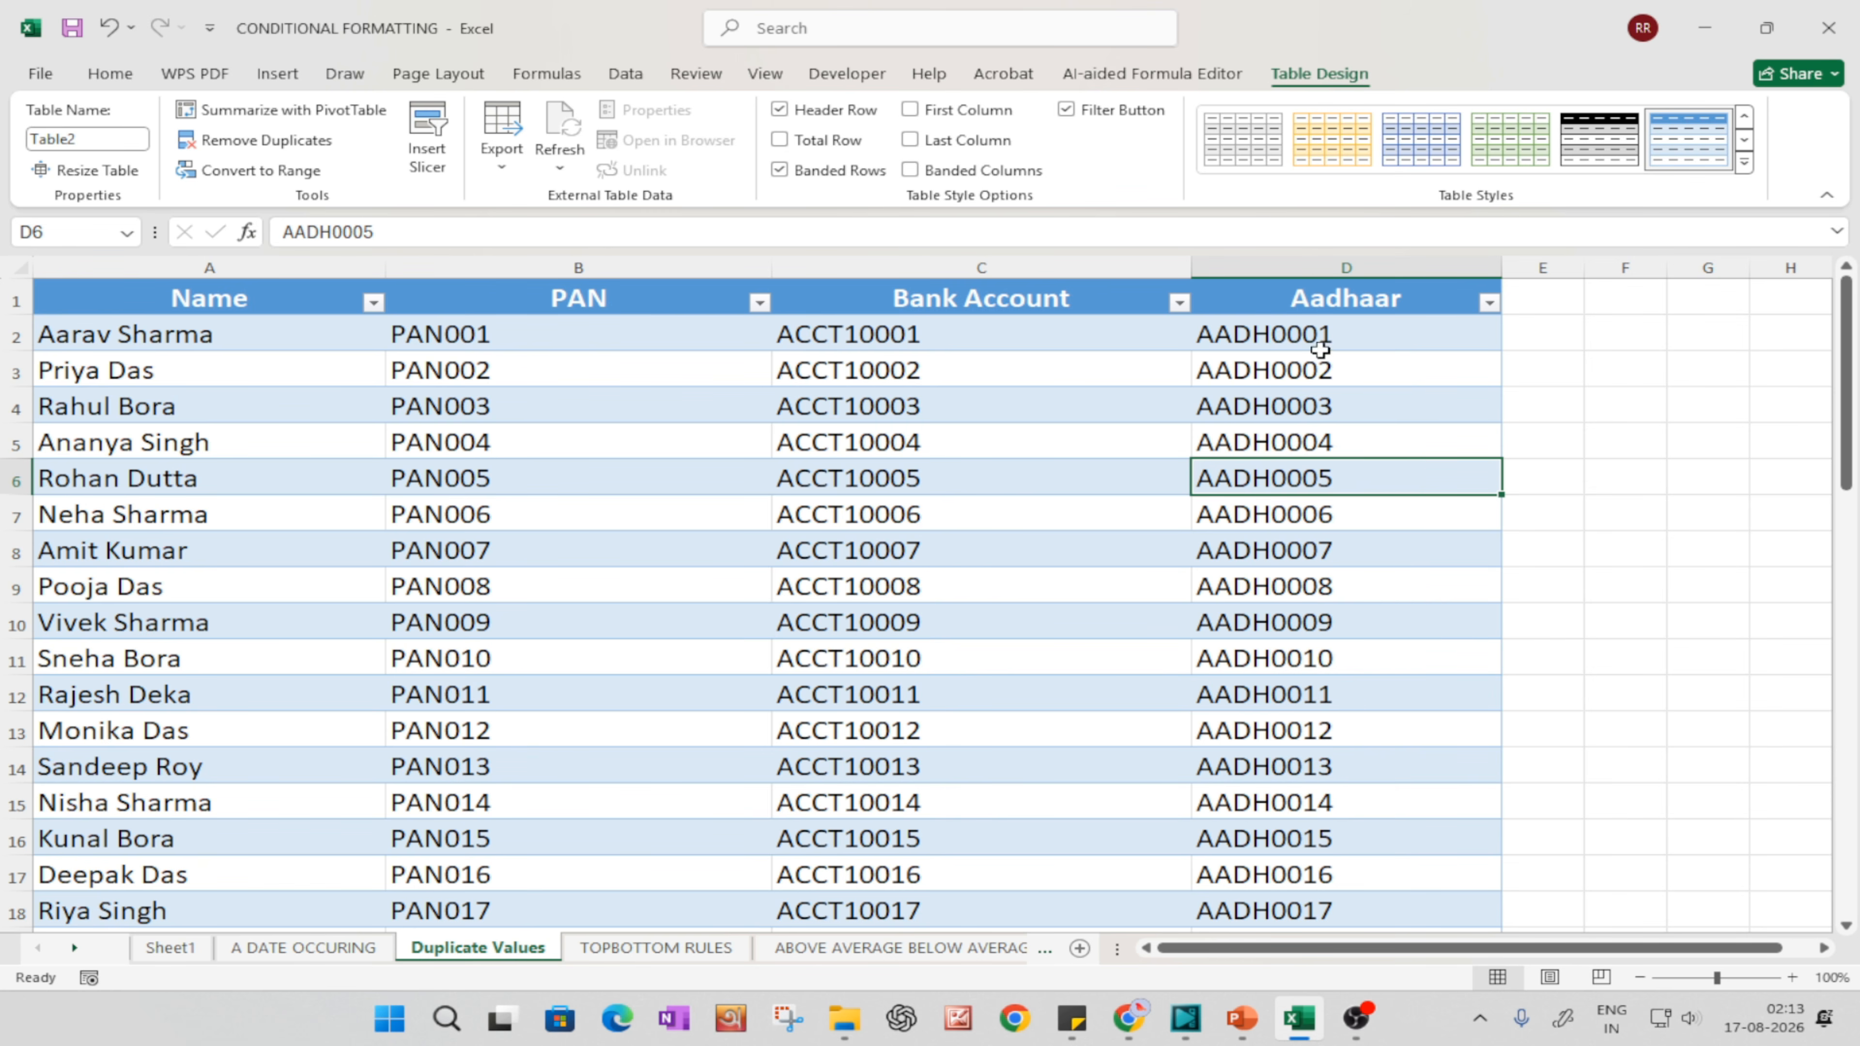
click(1324, 264)
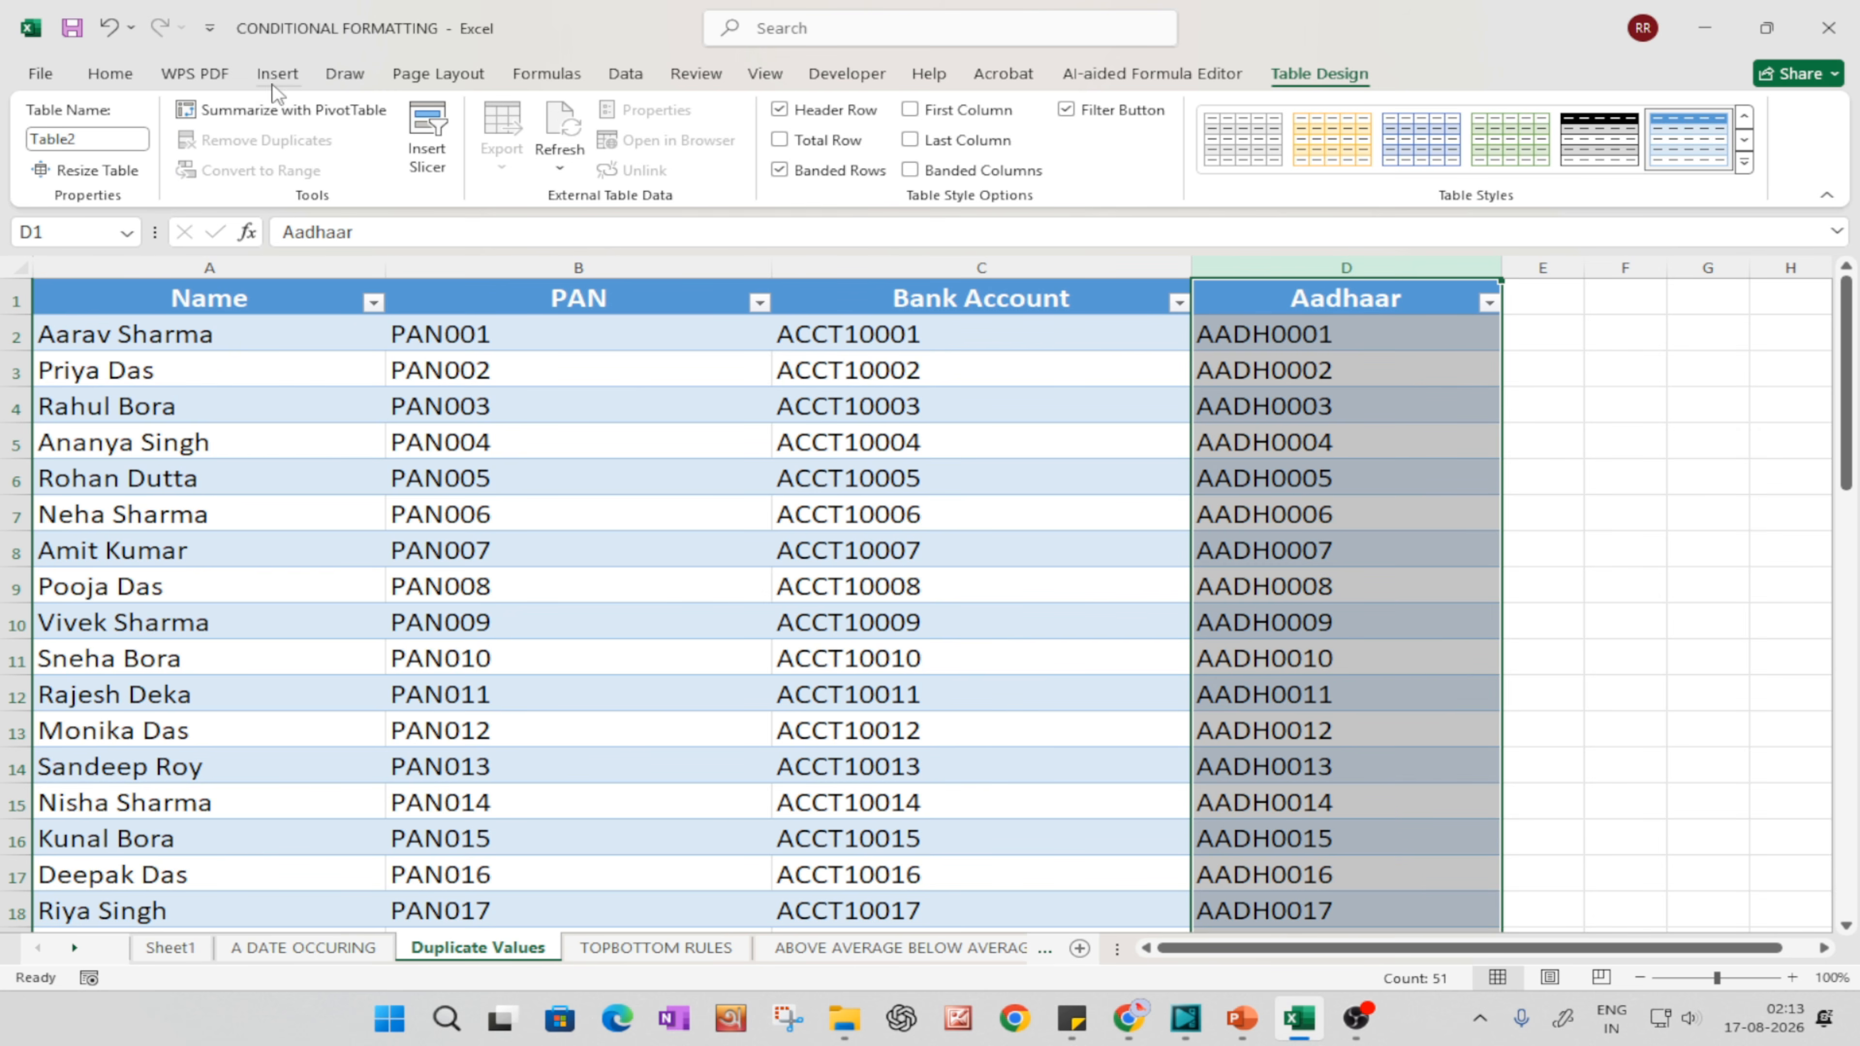
click(110, 73)
click(637, 110)
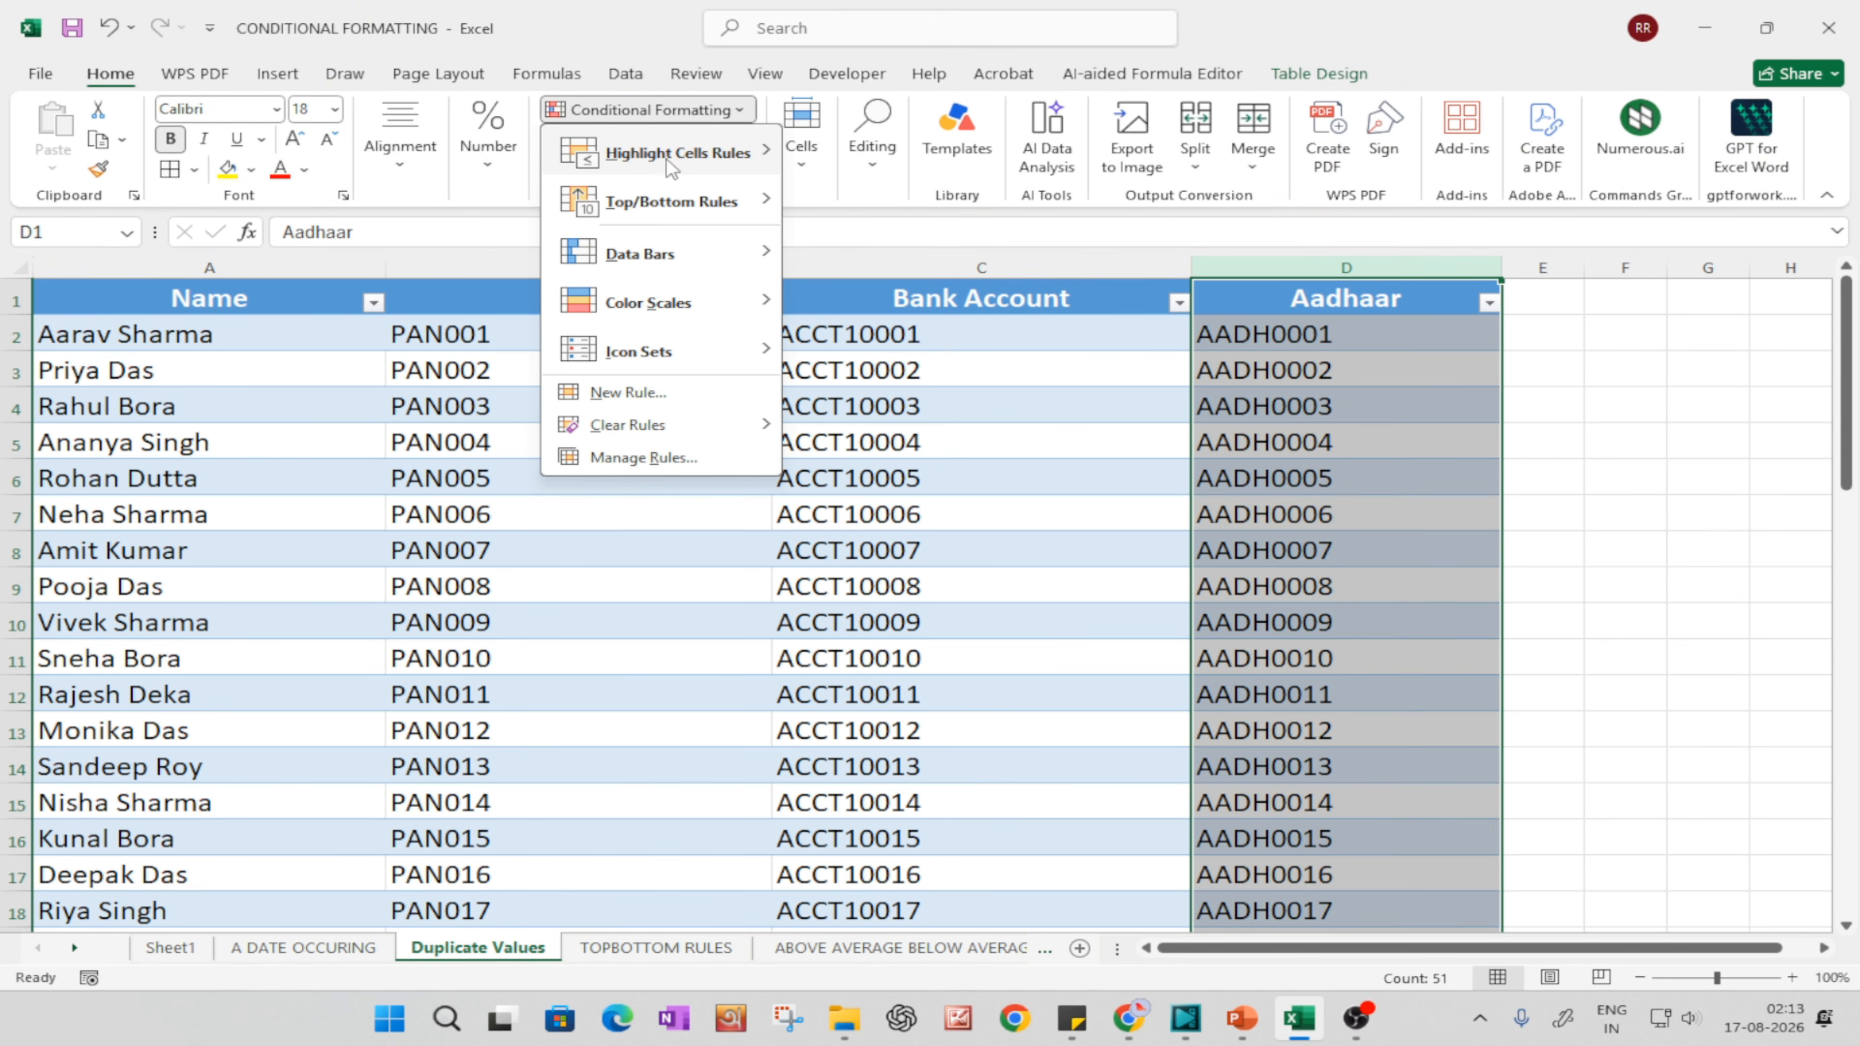
mouse_move(666, 157)
click(865, 447)
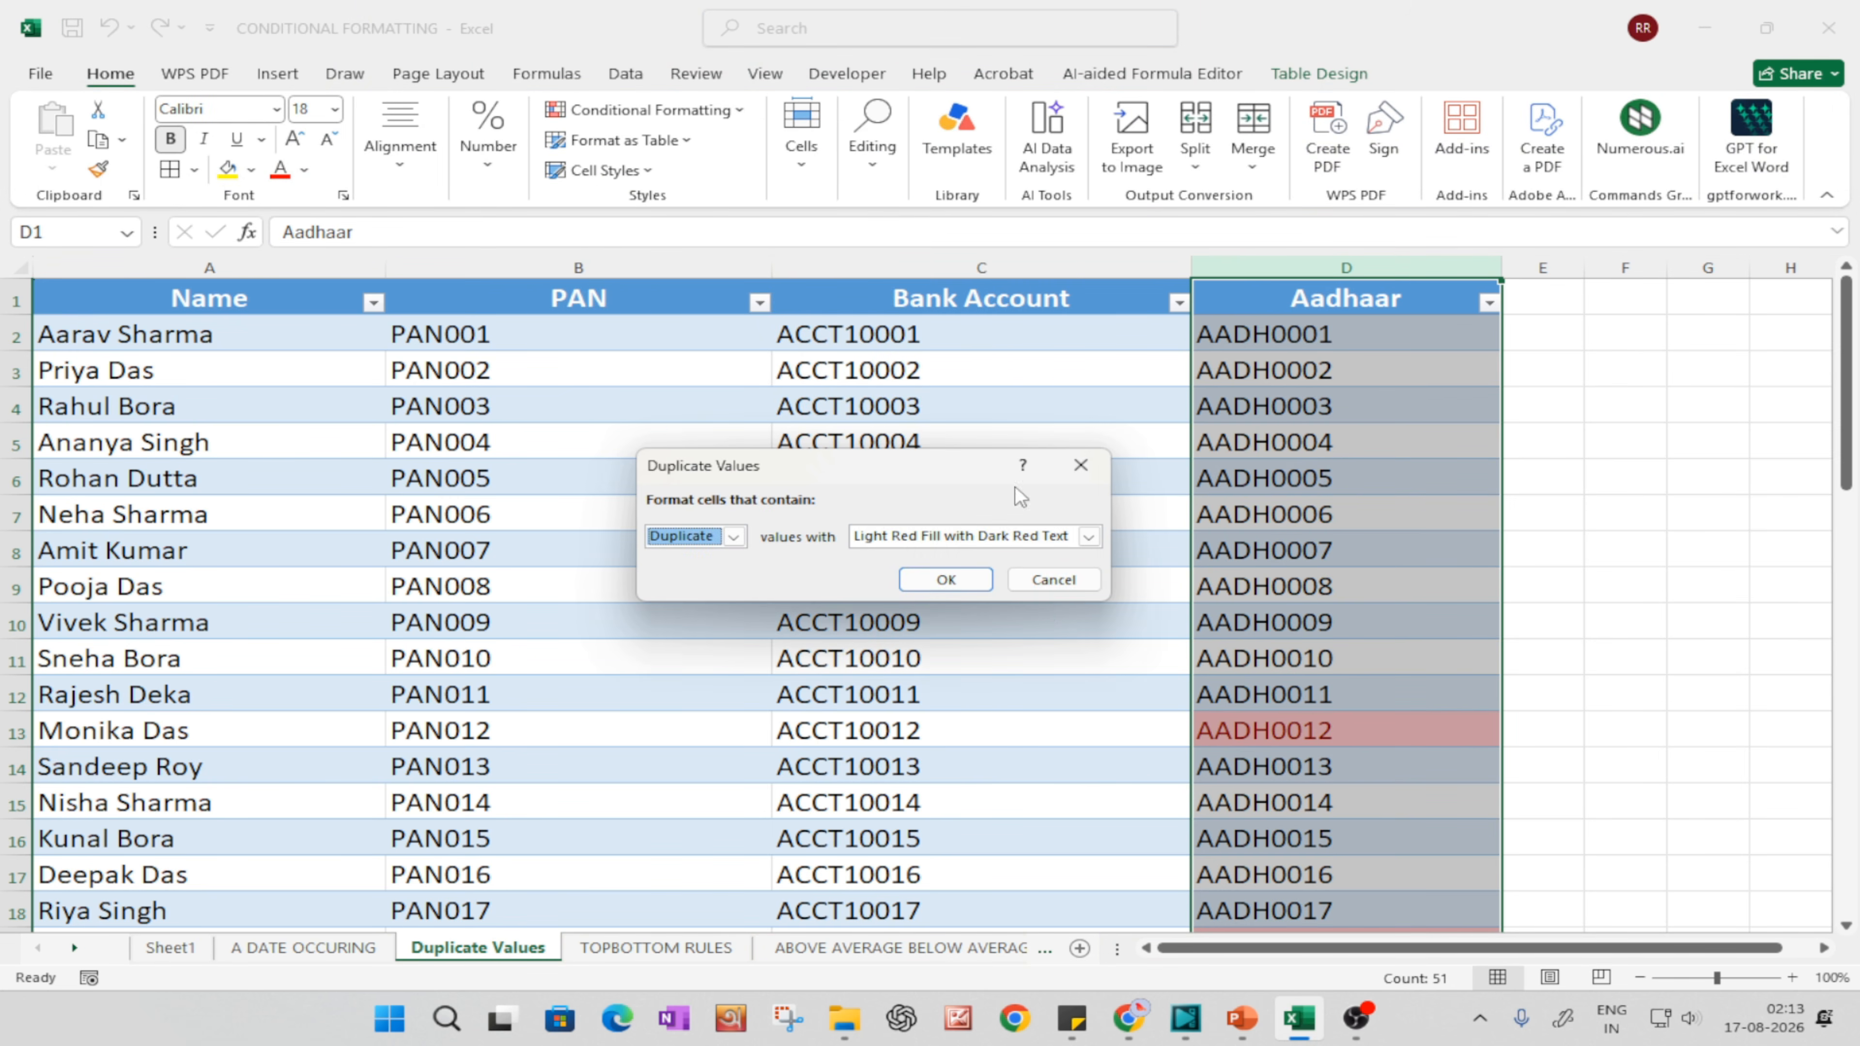
click(946, 579)
Step: Examine the highlighted duplicate entries down the Aadhaar column, starting with cell D13
scroll(1435, 665, down, 4)
scroll(1435, 666, up, 4)
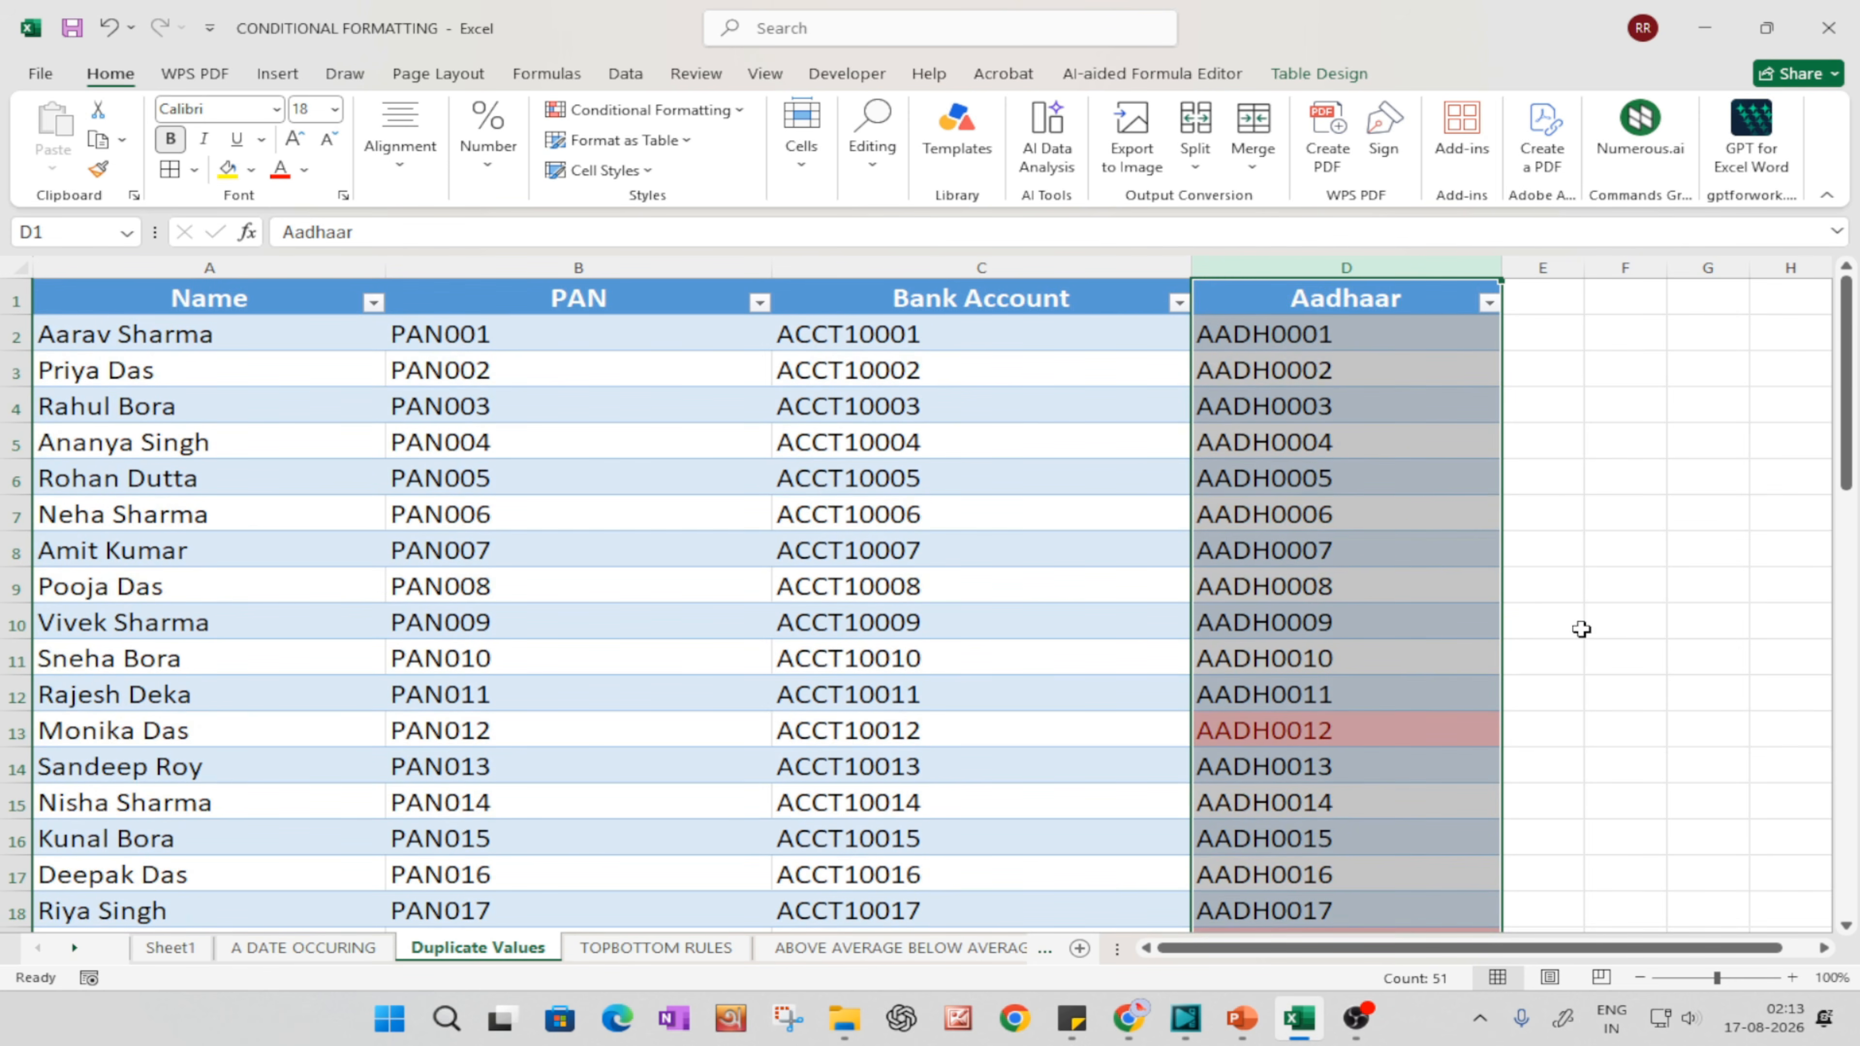
click(1543, 622)
click(1392, 730)
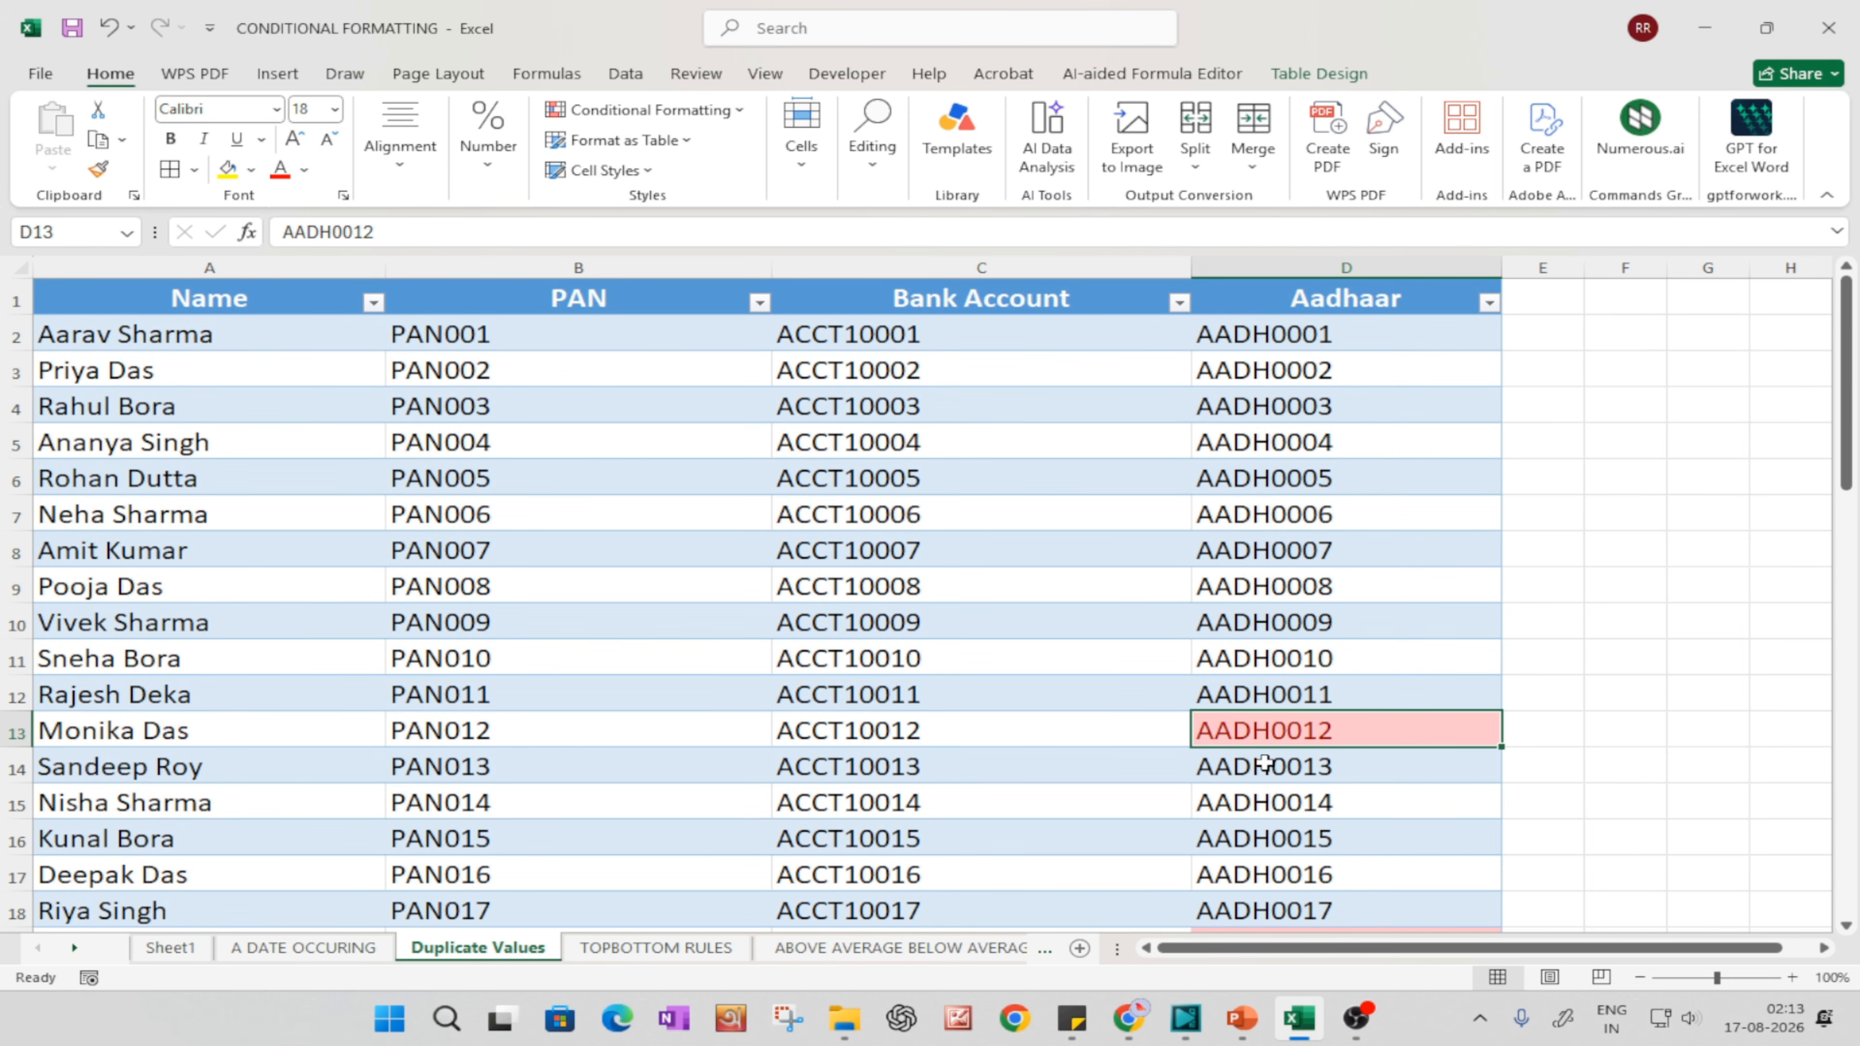
scroll(1310, 733, down, 3)
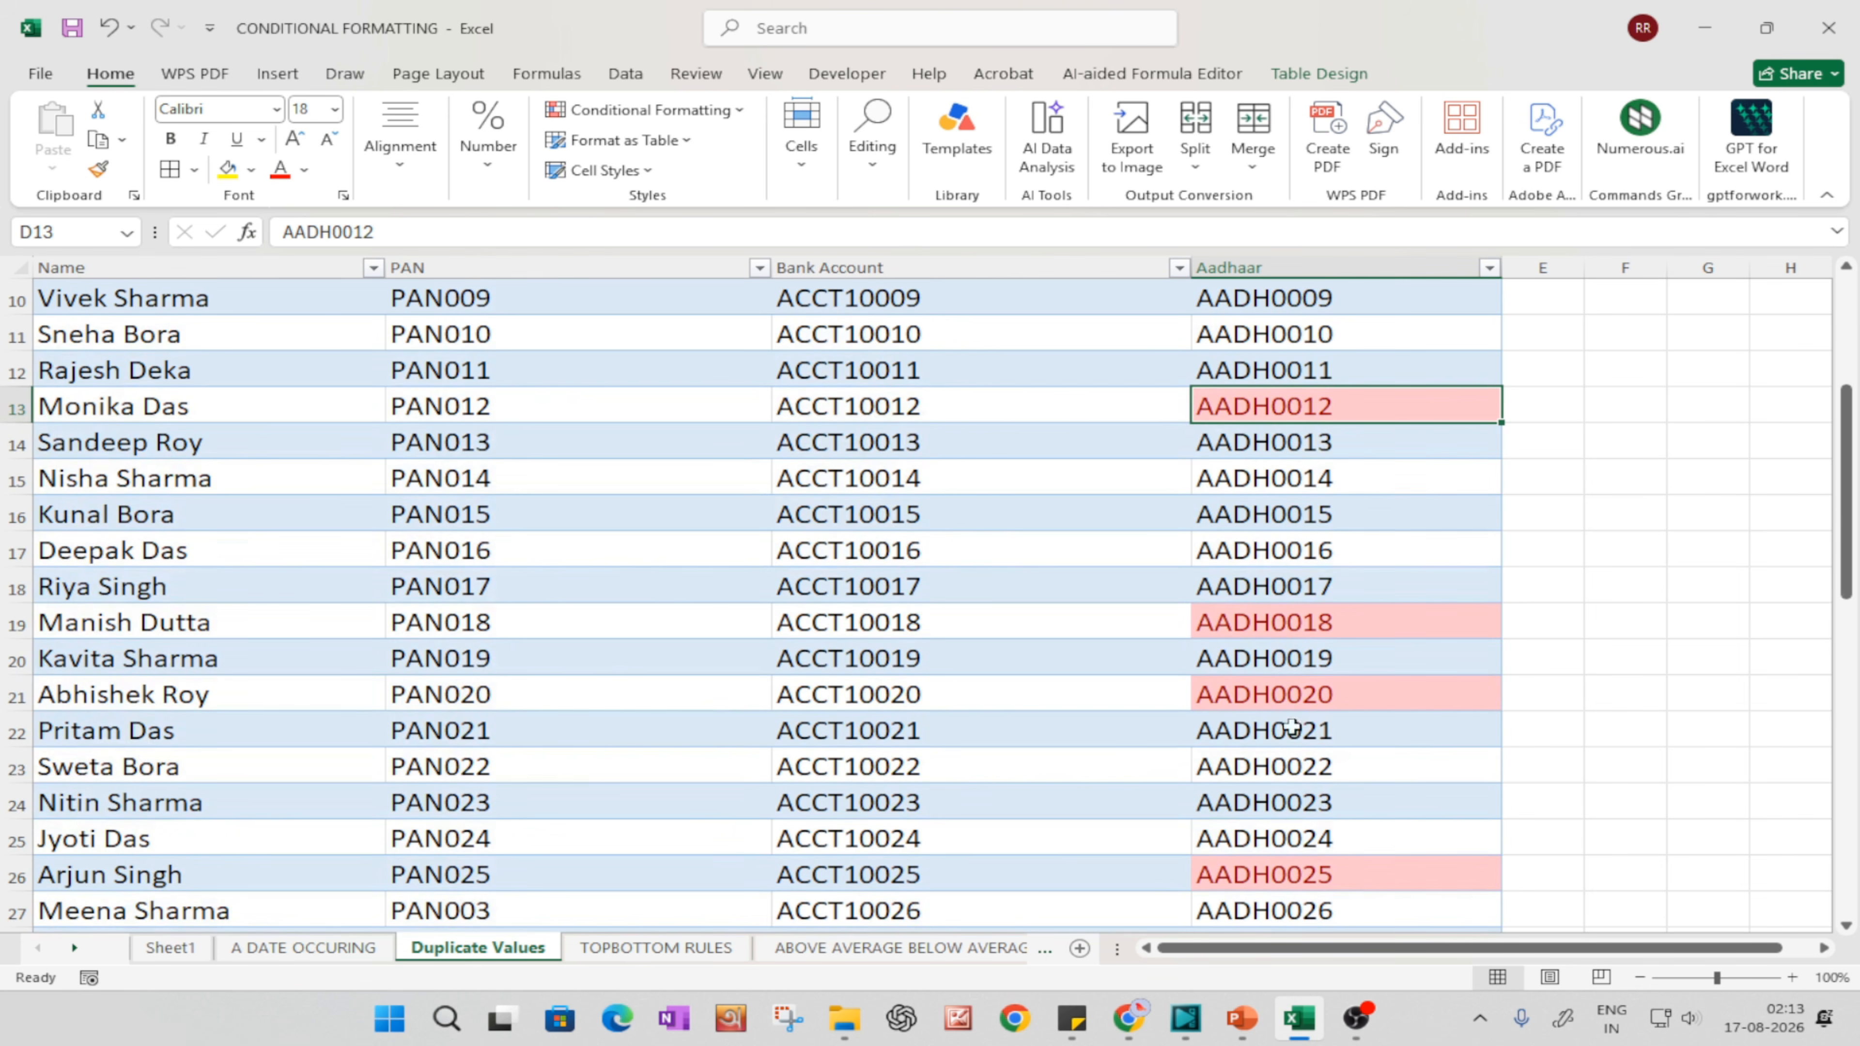
Step: Look over the sort and filter options of the Aadhaar column without applying any of them
scroll(1311, 663, up, 3)
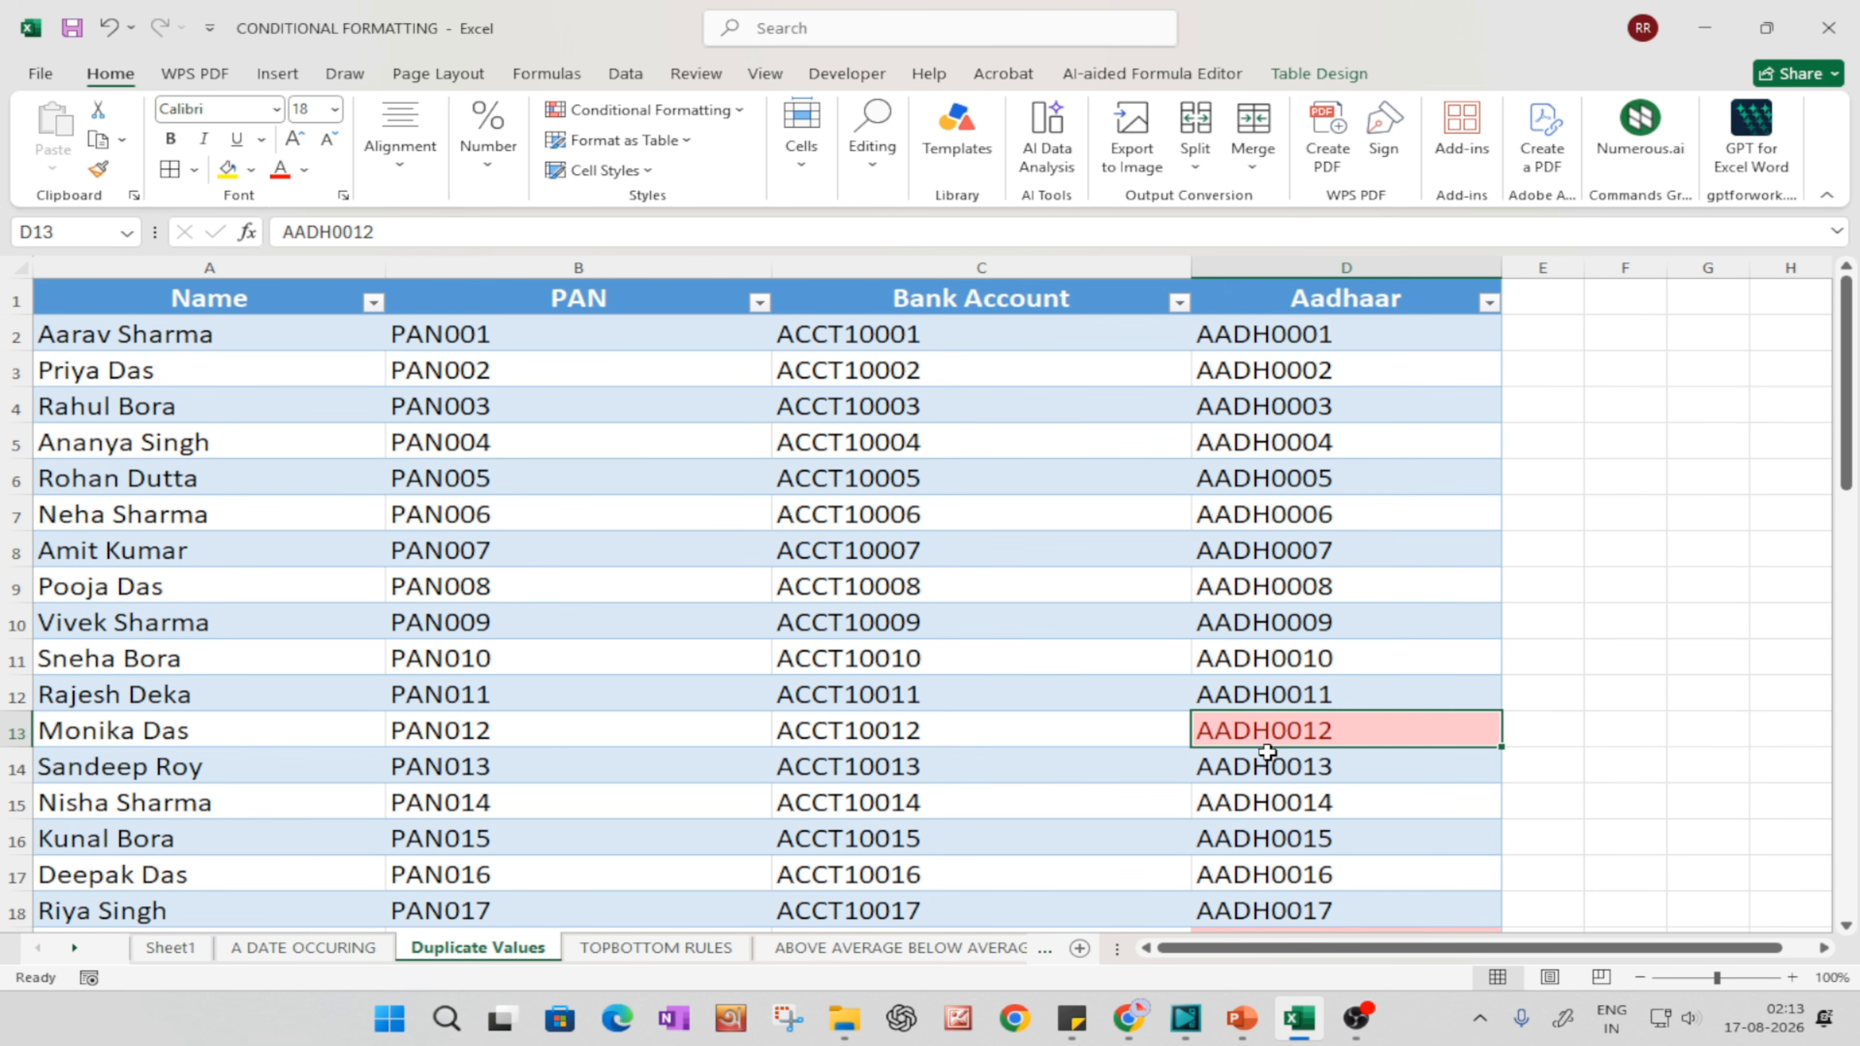
click(1292, 516)
click(1304, 362)
click(1262, 729)
click(1489, 303)
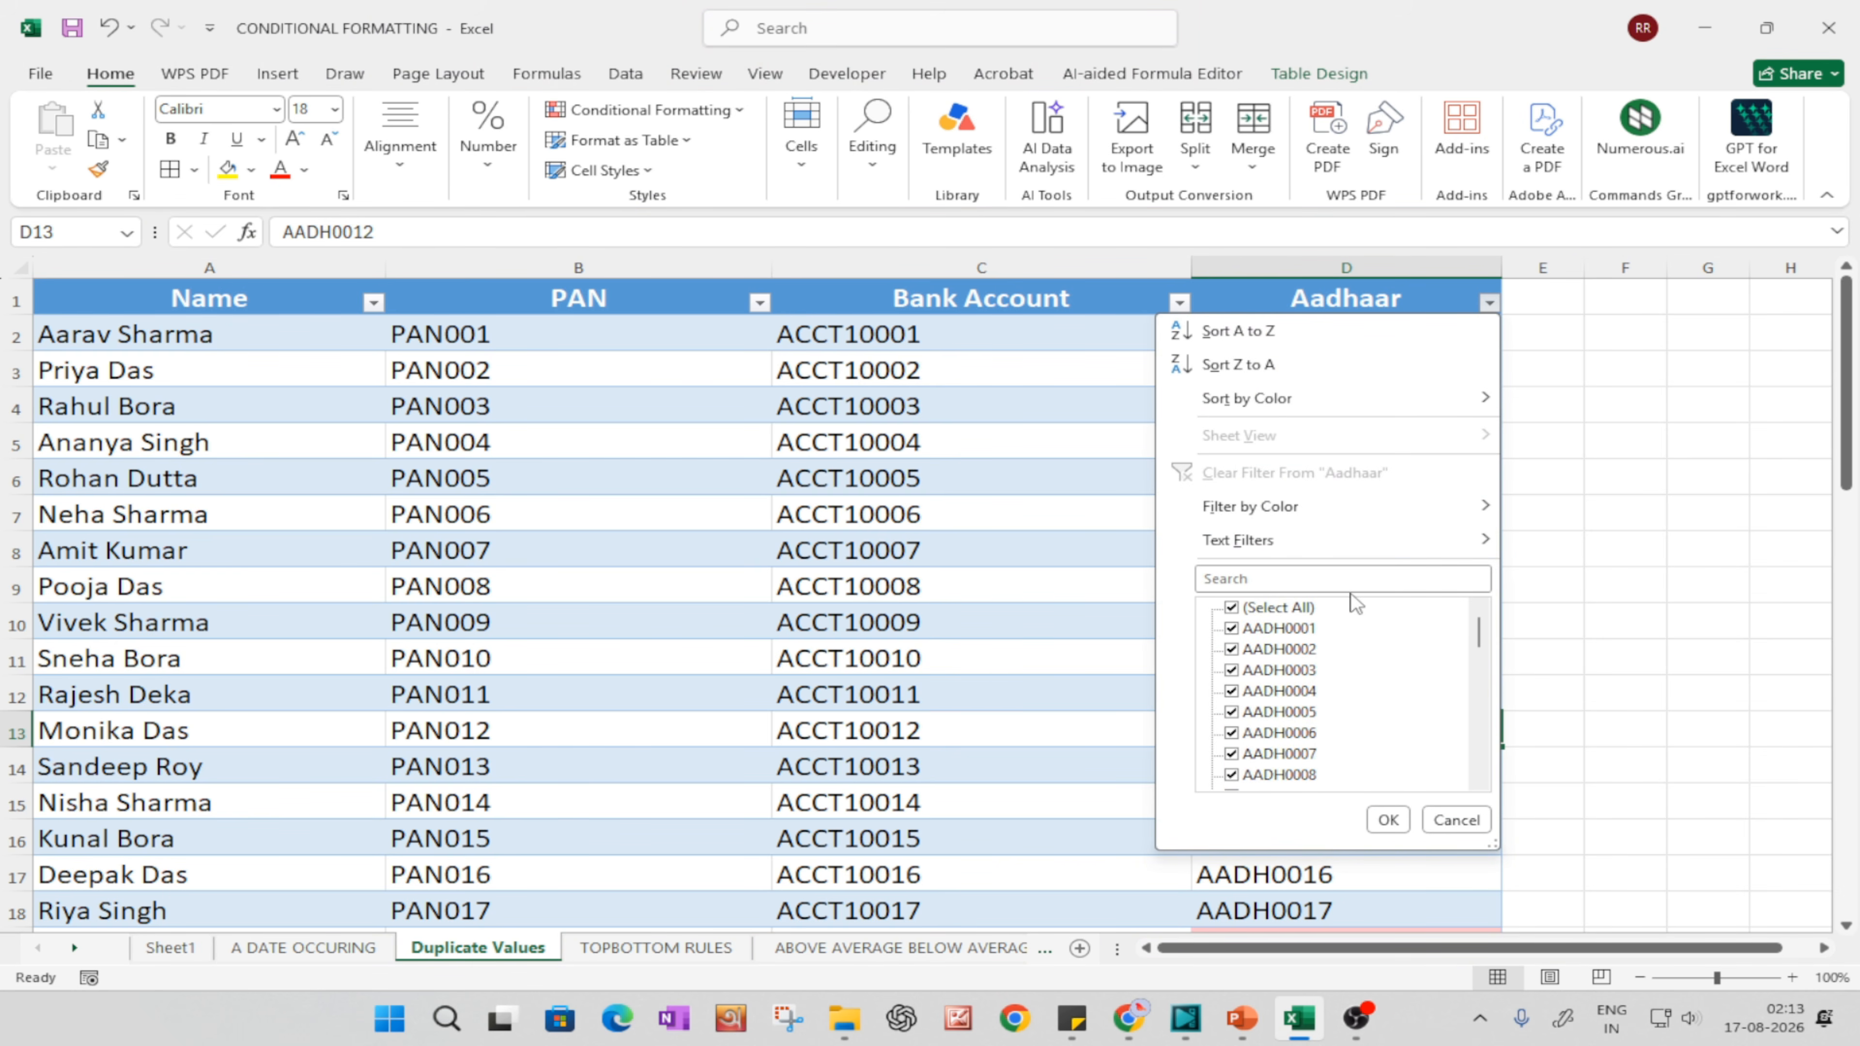
scroll(1290, 612, down, 1)
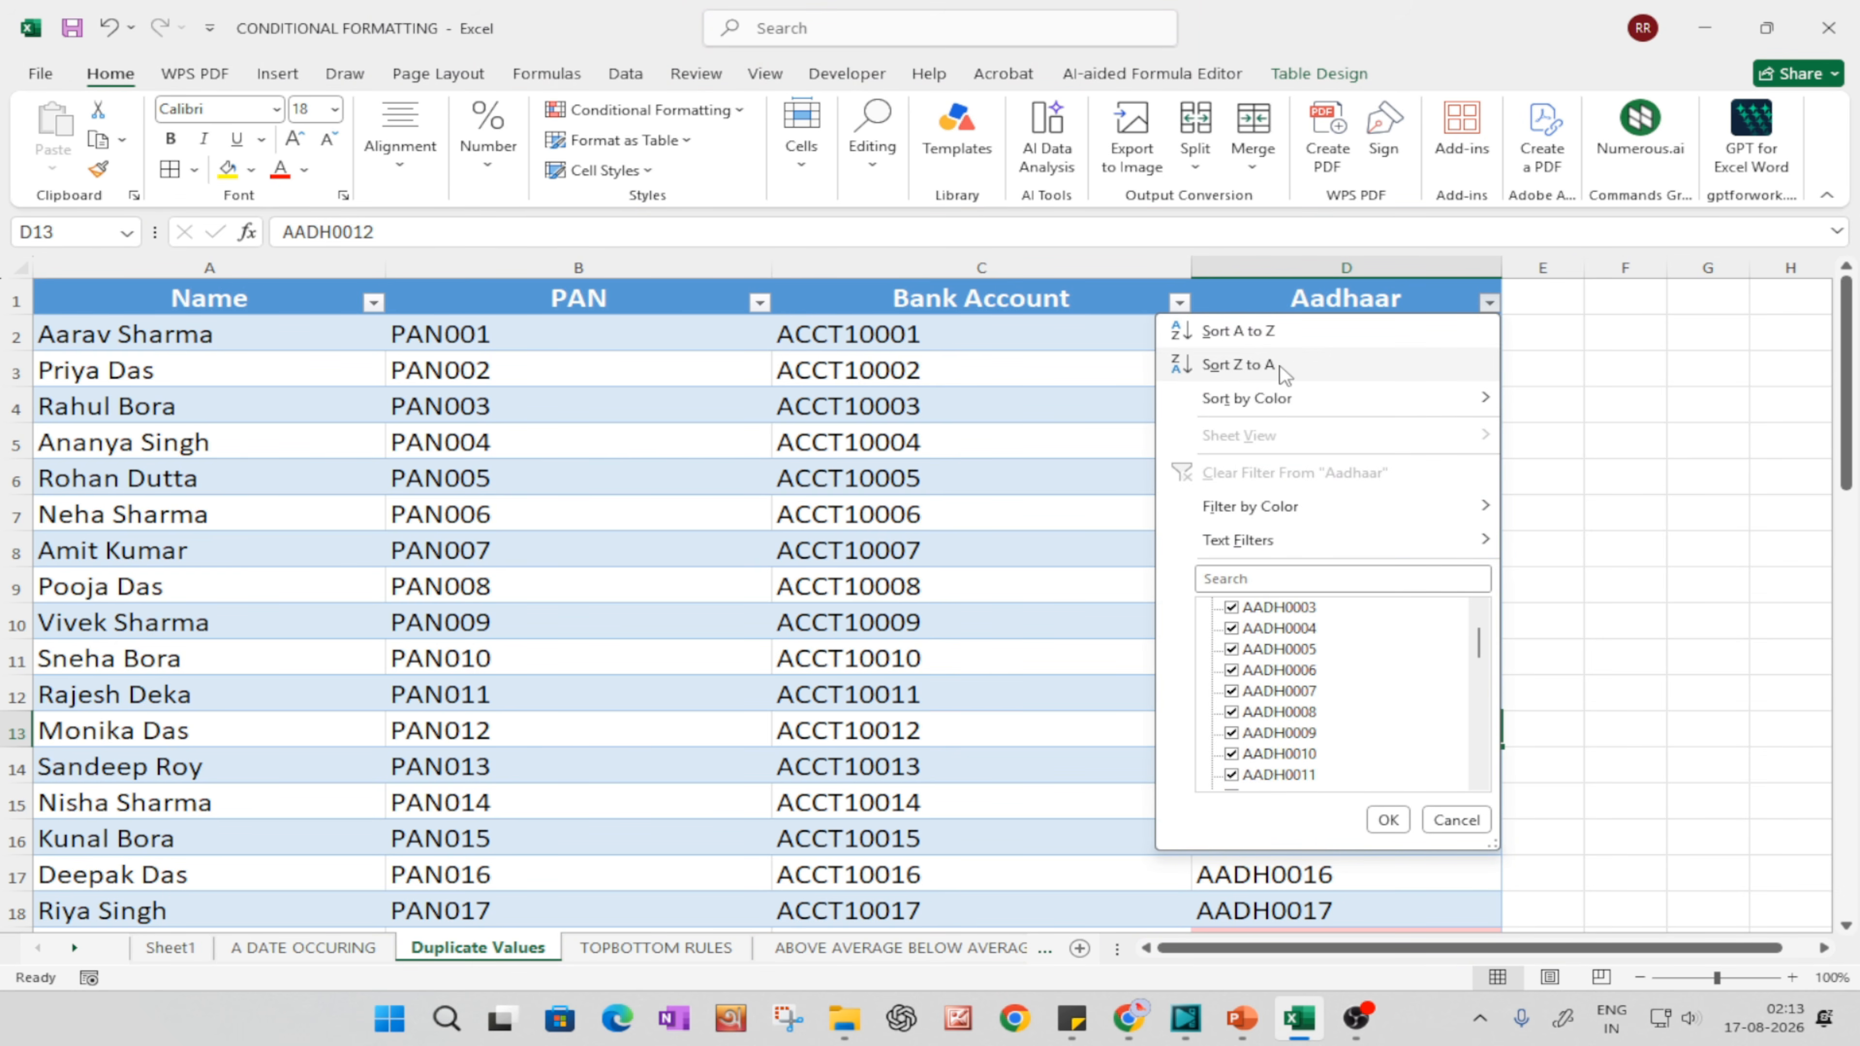
click(1528, 345)
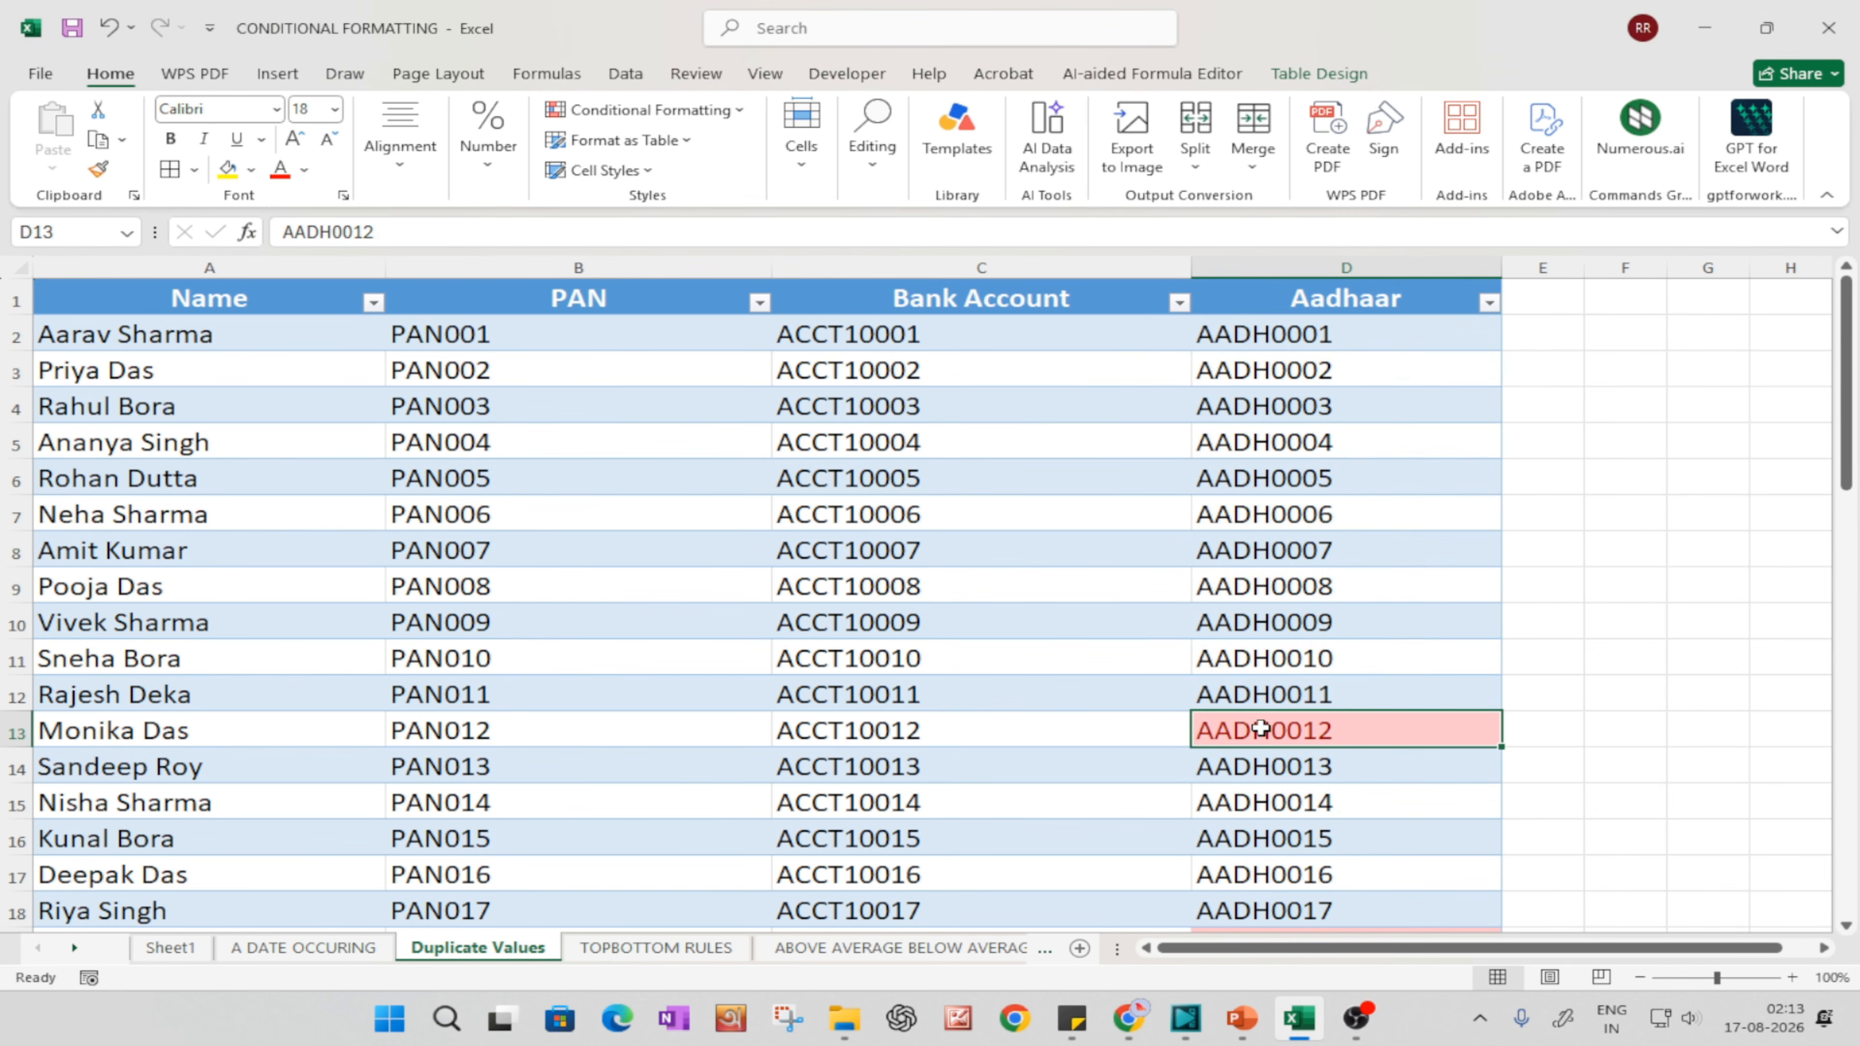
Step: Locate the second occurrence of cell D13's Aadhaar number further down the table and select its row 29
click(50, 724)
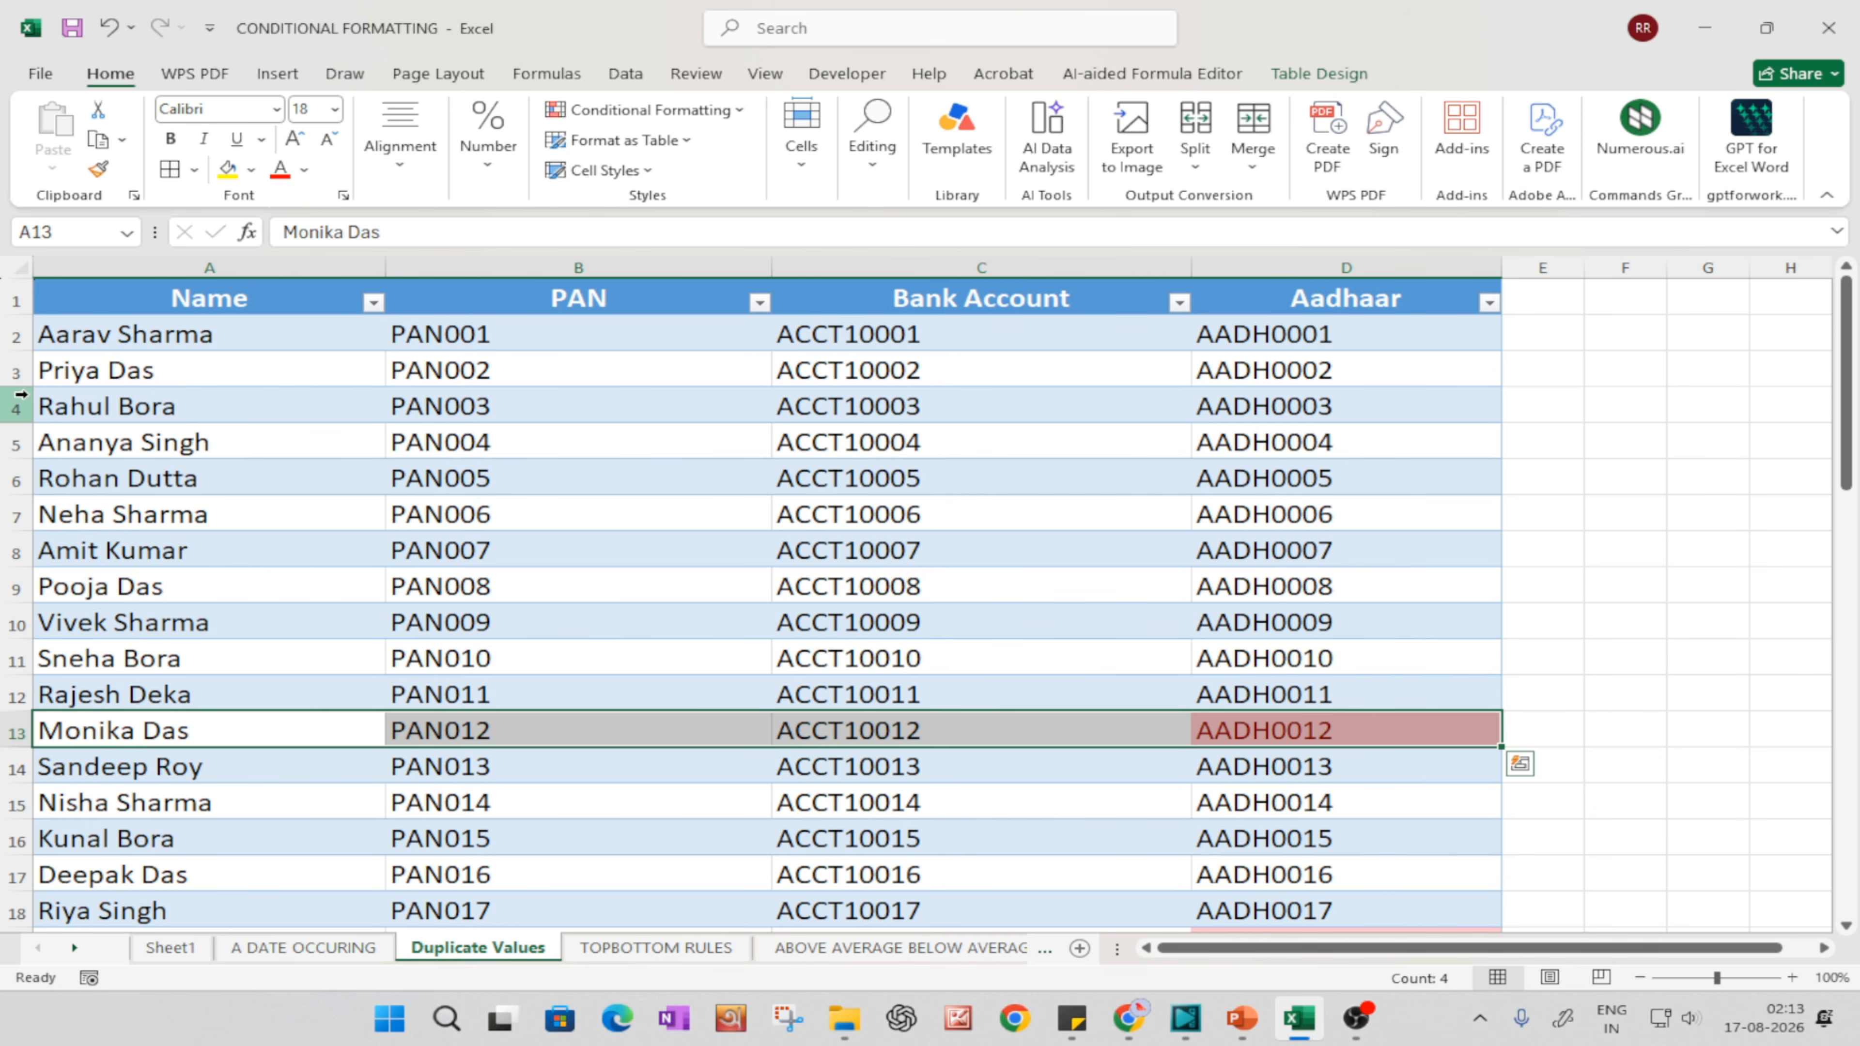
click(16, 370)
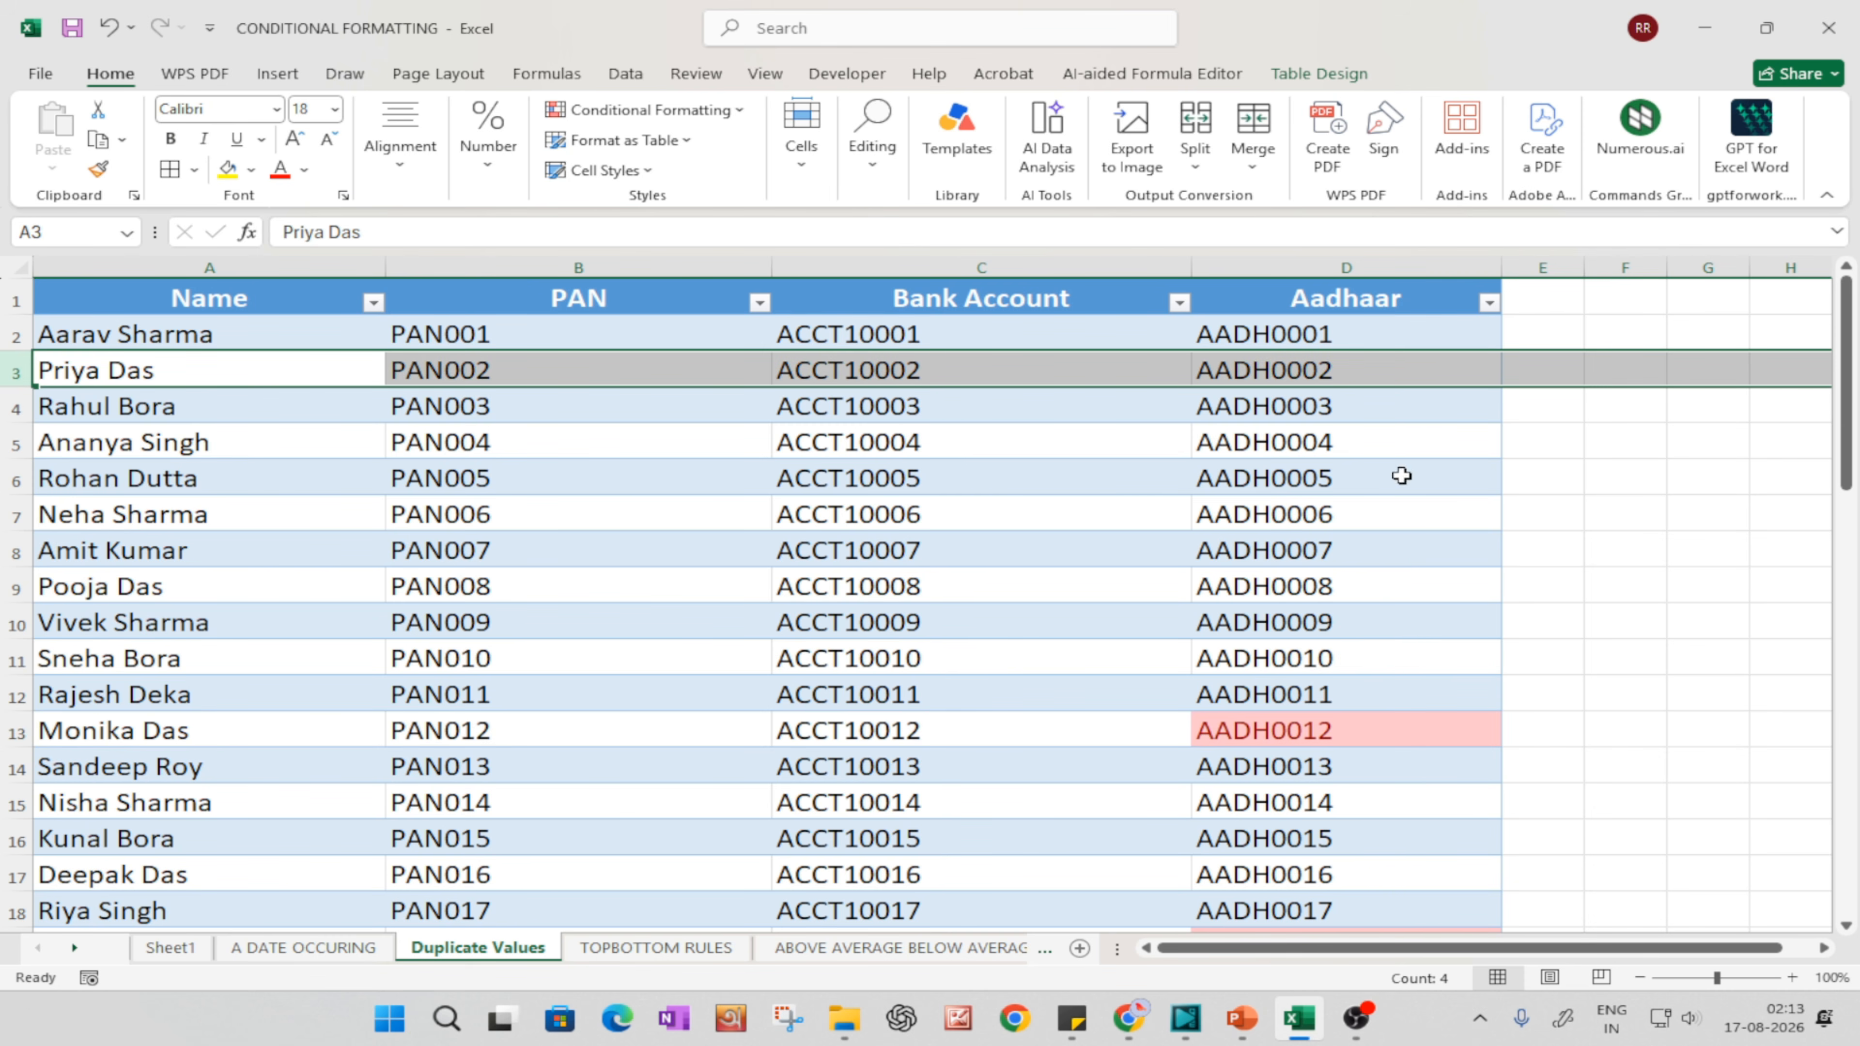
click(1359, 709)
click(1360, 736)
scroll(1366, 725, down, 5)
scroll(1372, 725, up, 1)
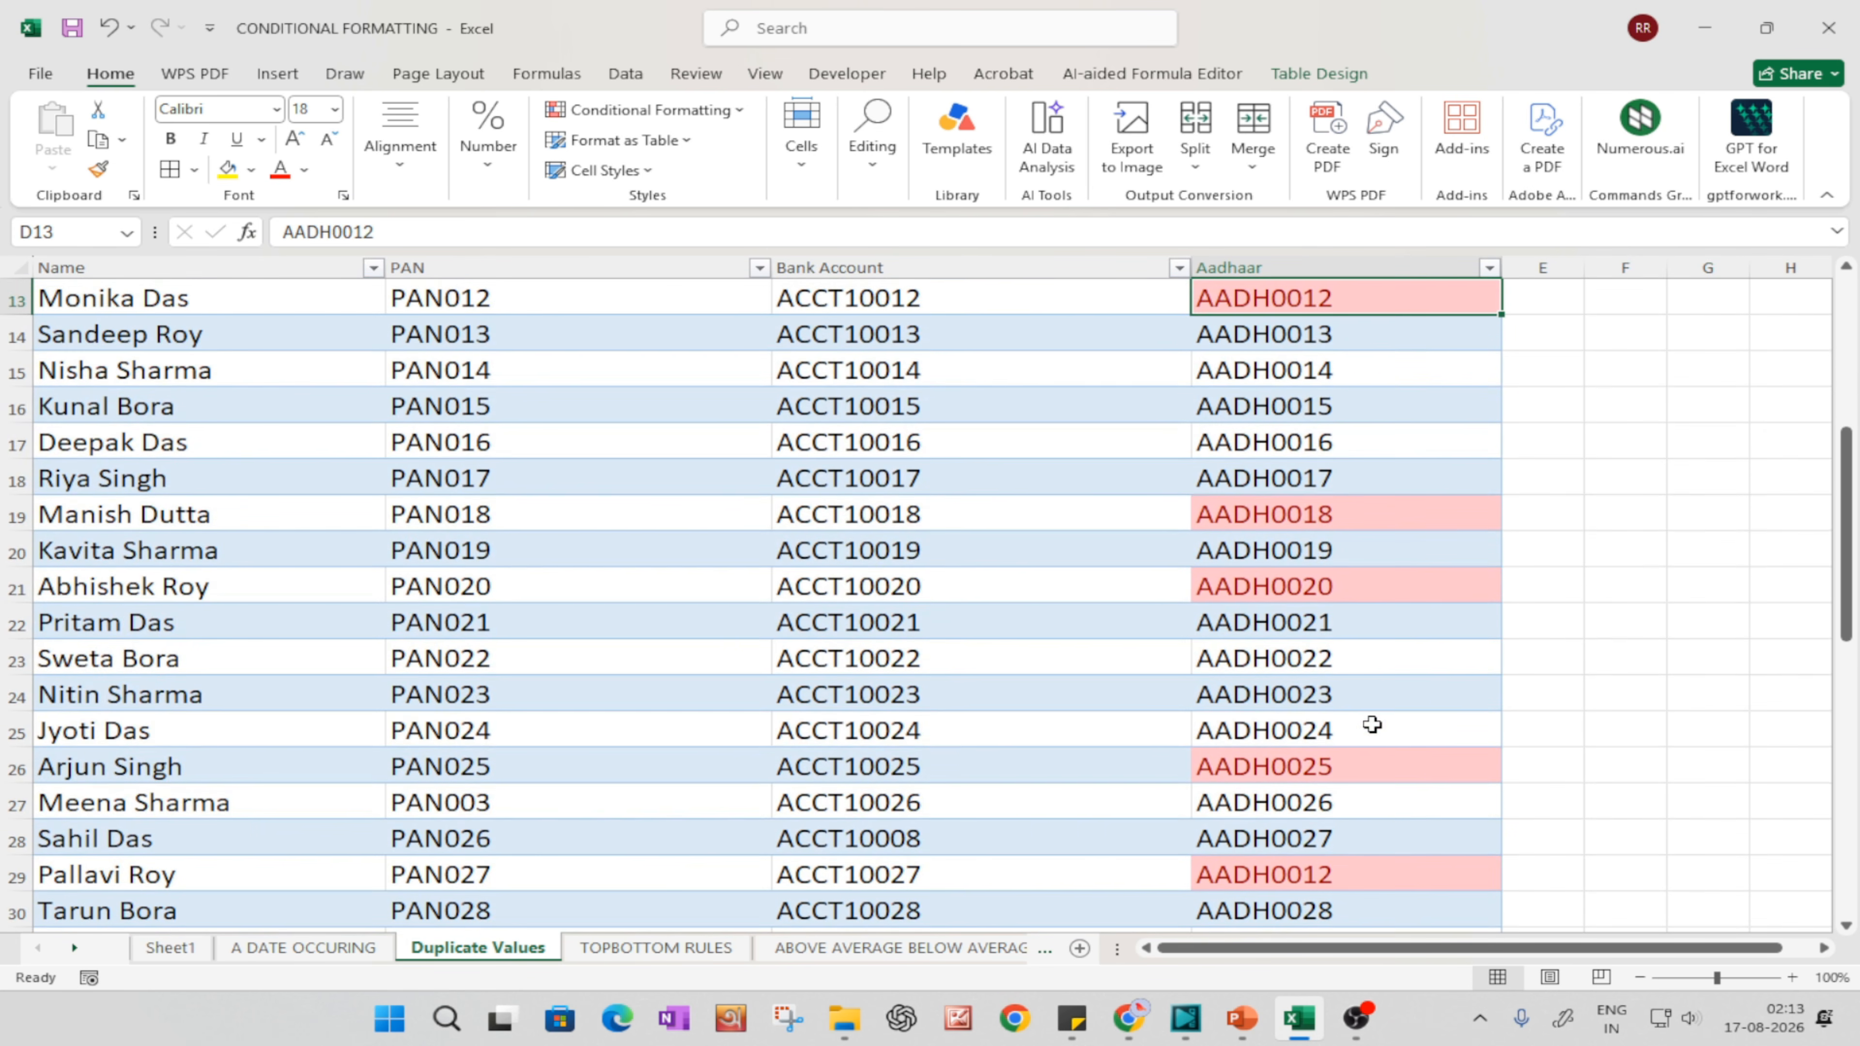
scroll(1372, 725, down, 8)
scroll(1362, 703, up, 12)
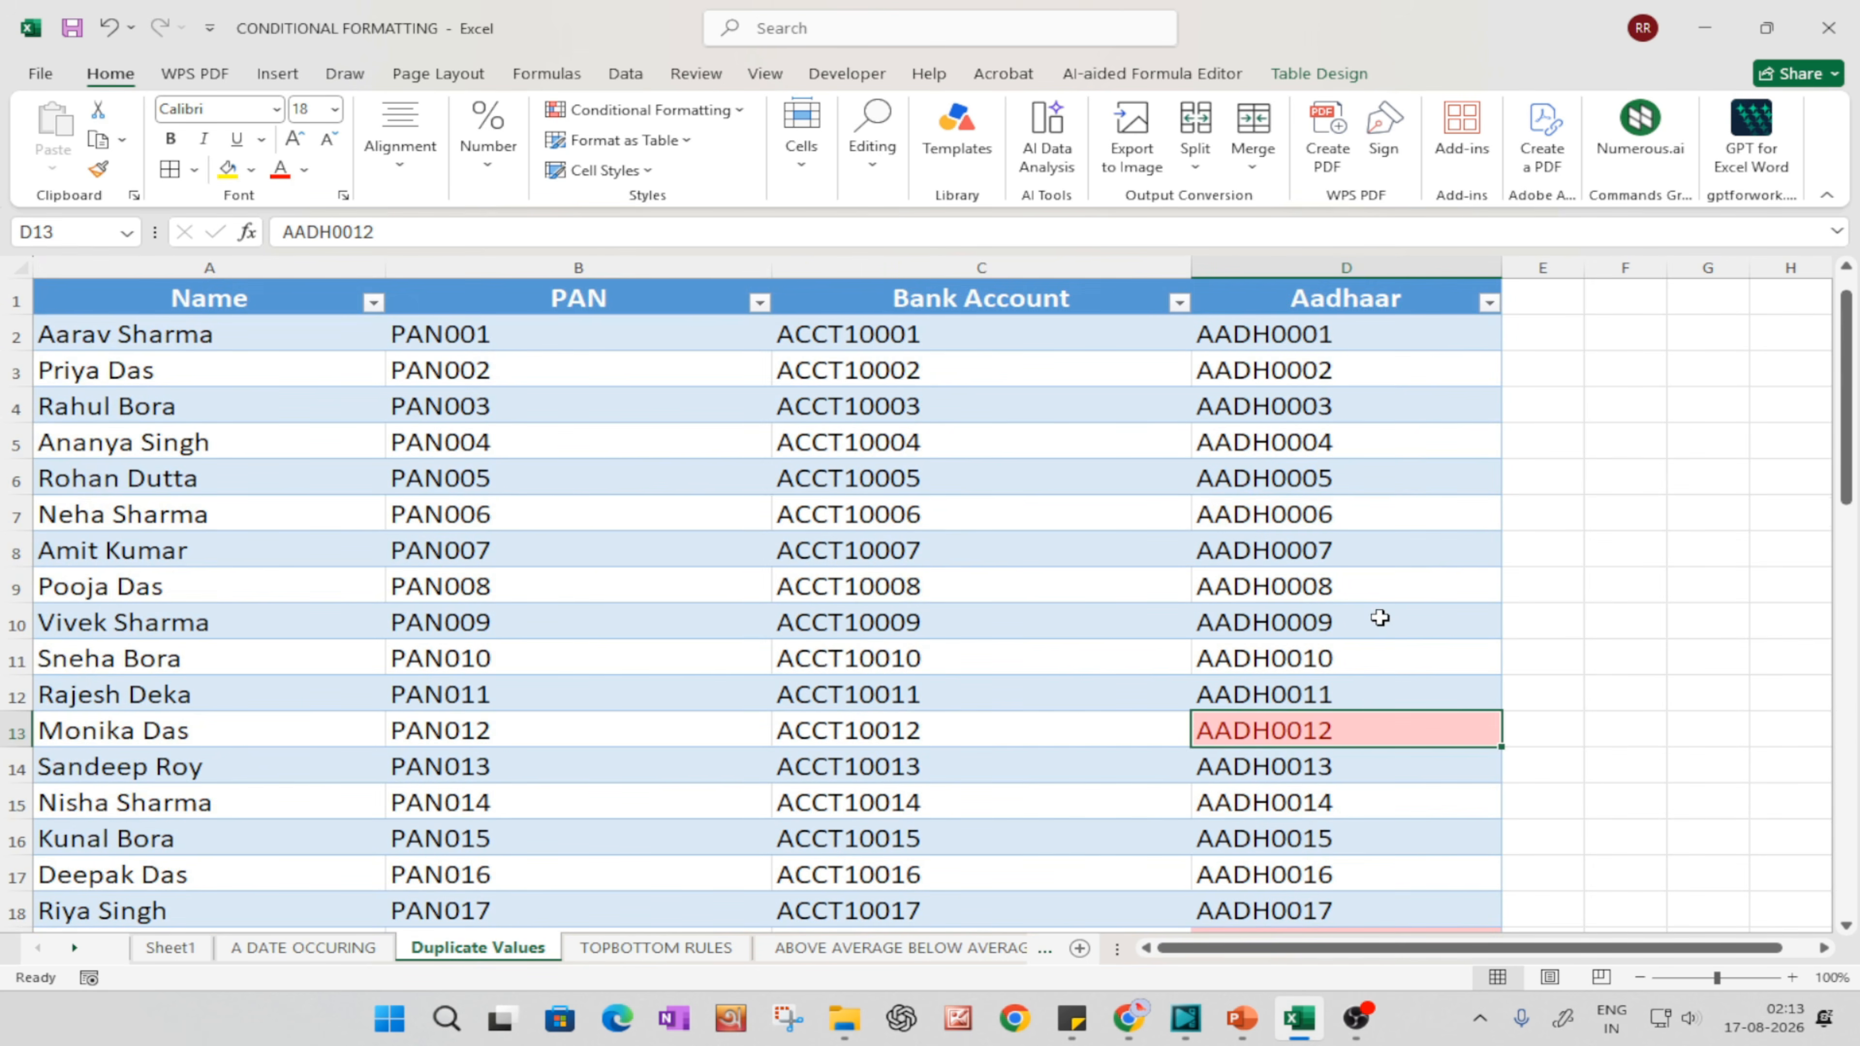
scroll(1450, 711, down, 3)
scroll(1454, 728, down, 3)
click(1341, 765)
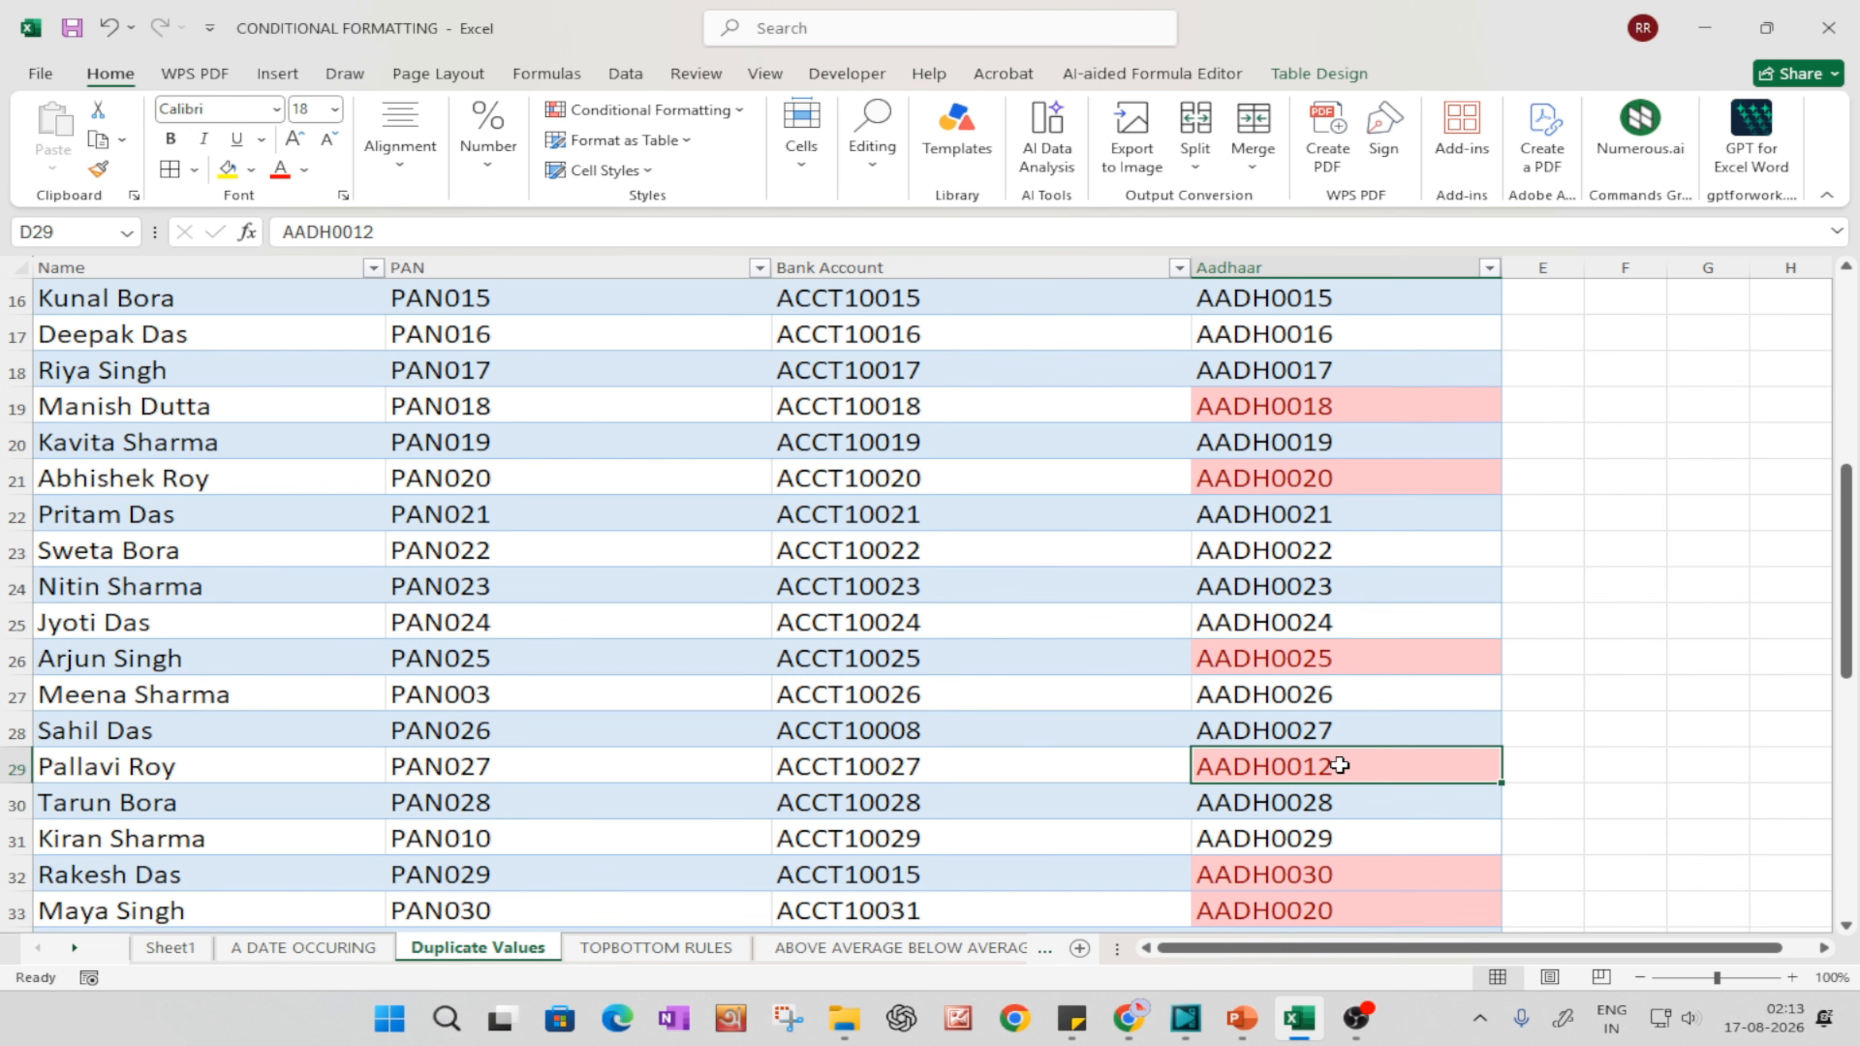
click(7, 770)
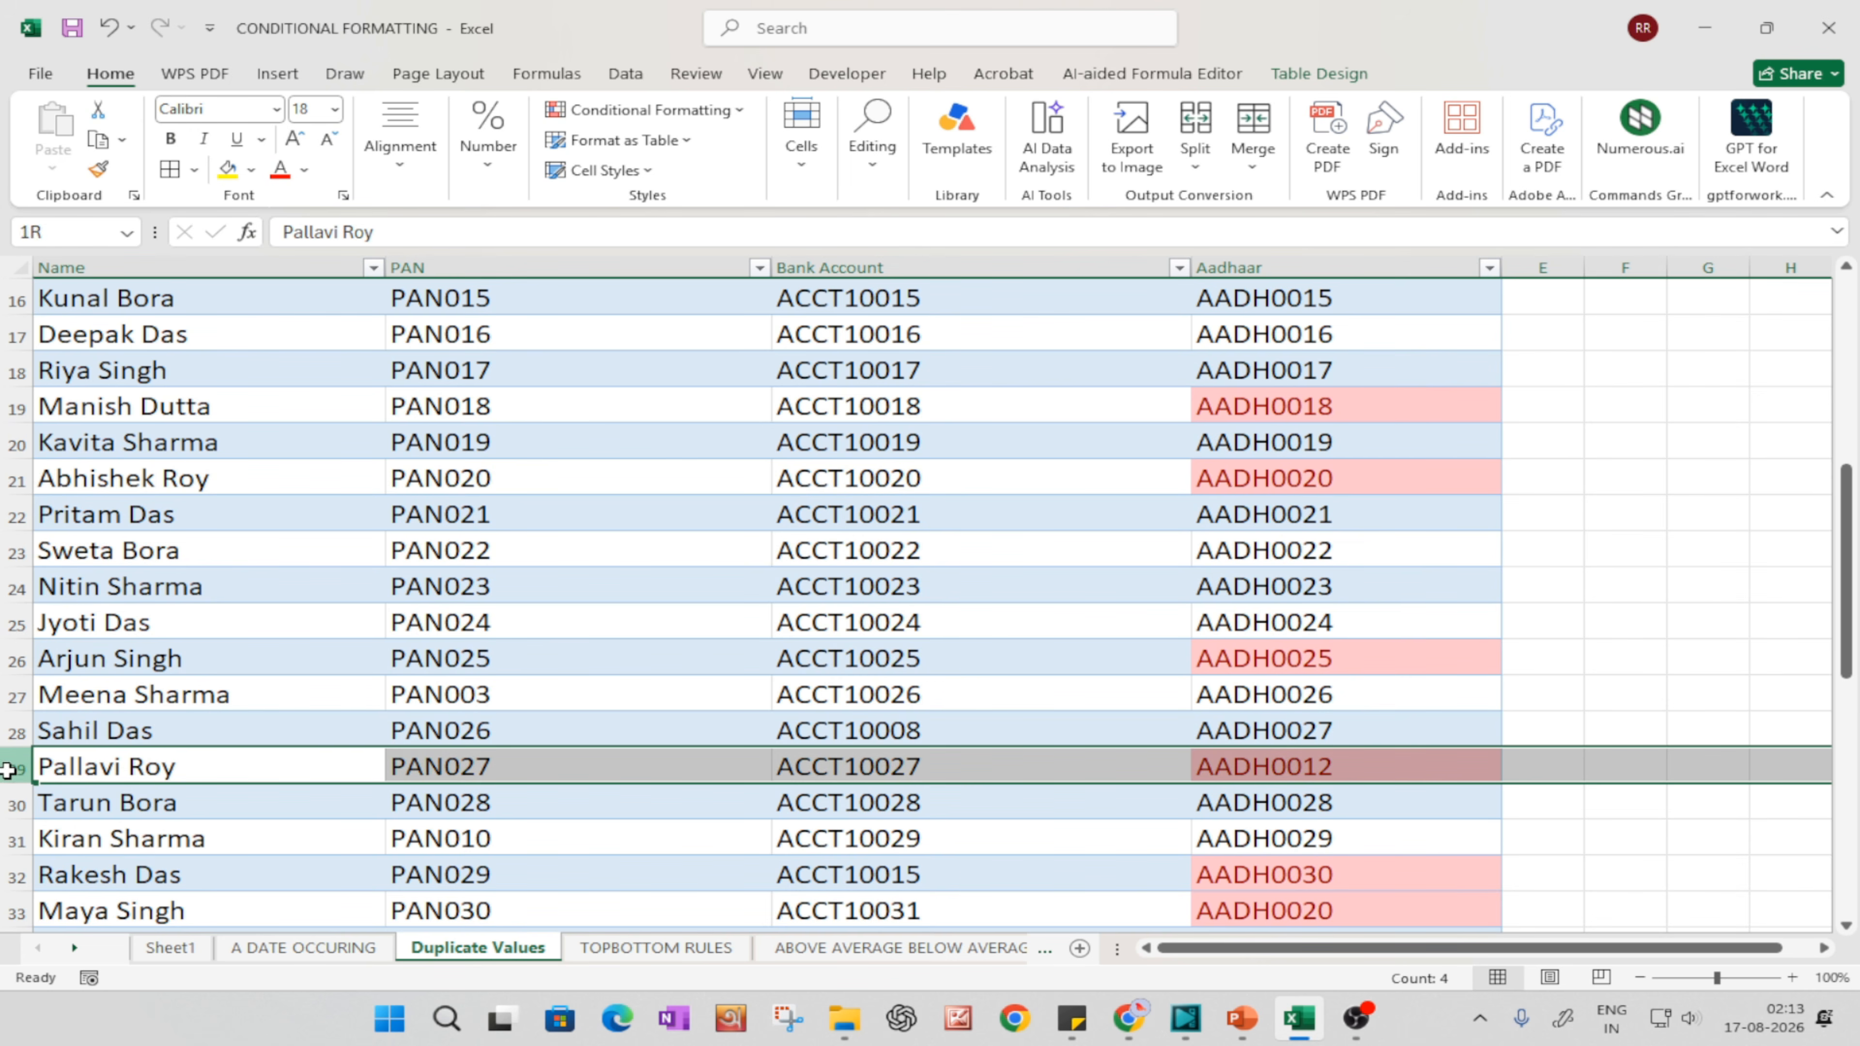
scroll(1322, 761, up, 10)
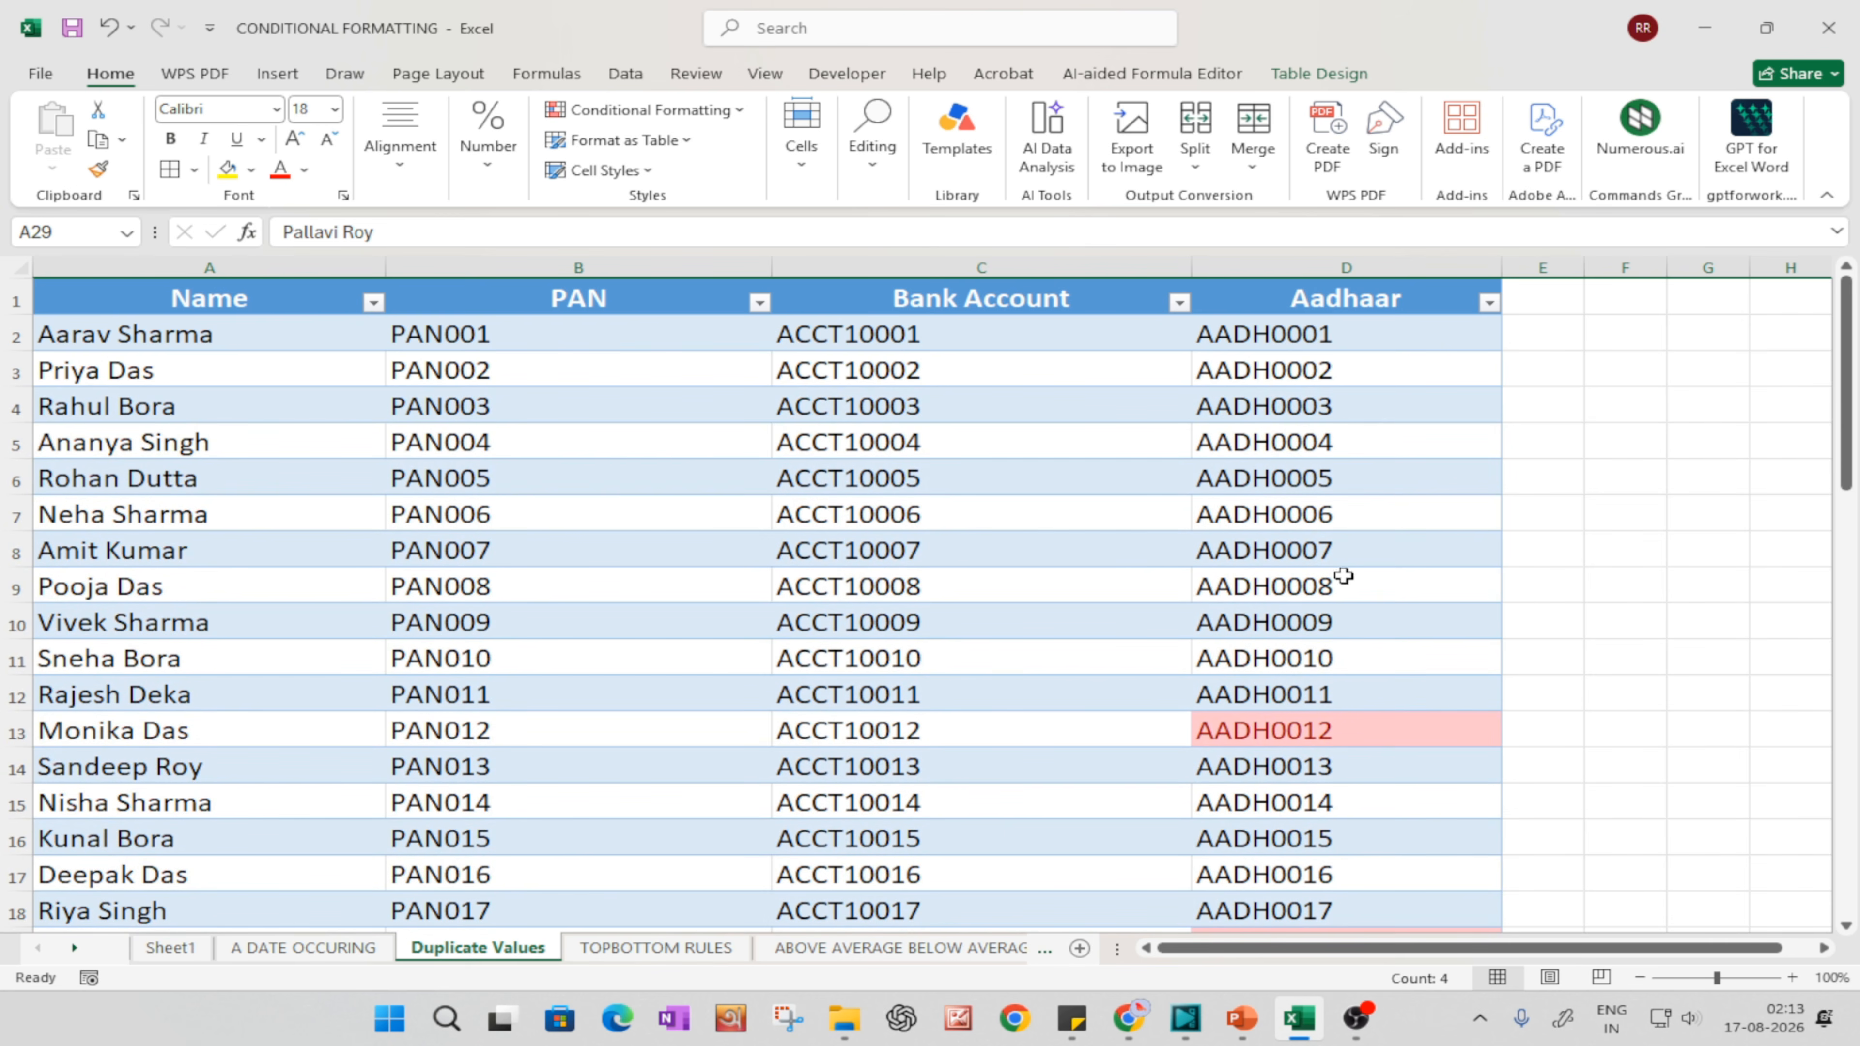
click(1490, 302)
click(1507, 665)
Step: Copy the Aadhaar number from cell D29 and search the sheet for its occurrences with Find
scroll(1341, 548, down, 4)
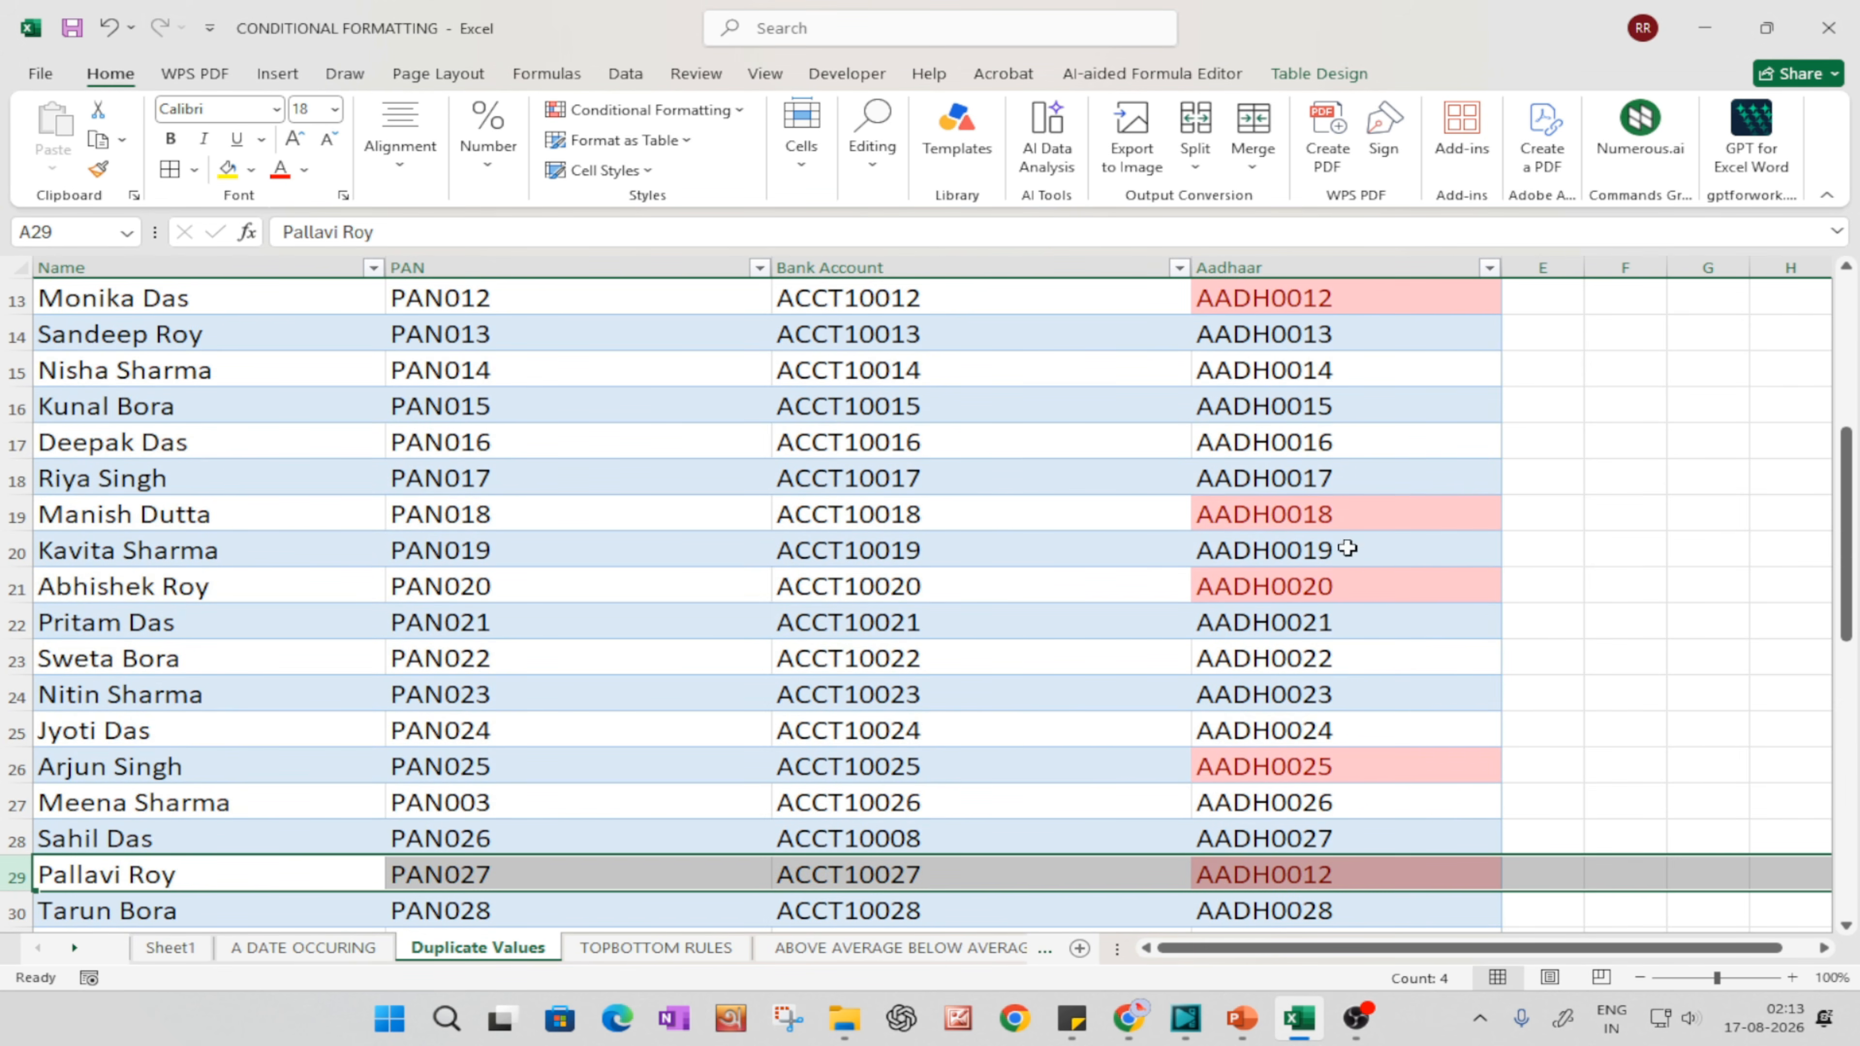
click(1316, 310)
scroll(1332, 702, down, 1)
click(1303, 762)
key(ctrl+c)
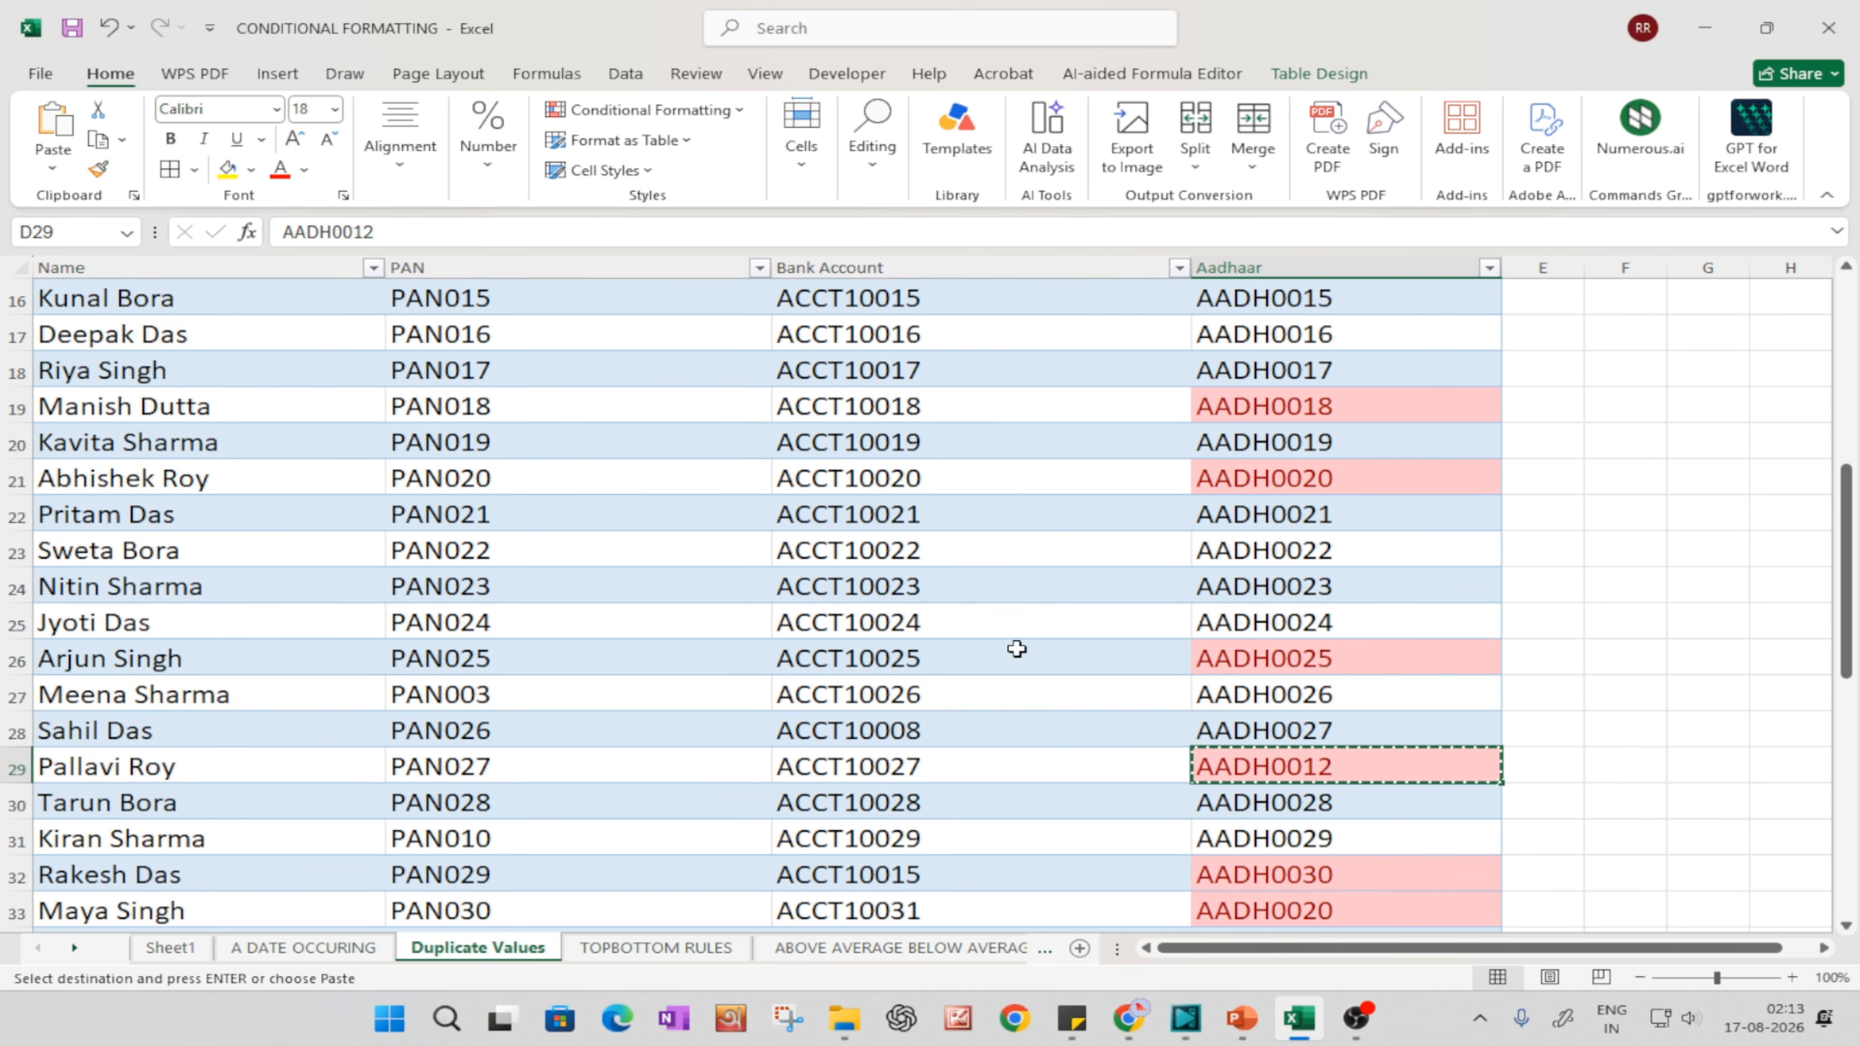
click(960, 588)
key(ctrl+f)
key(ctrl+v)
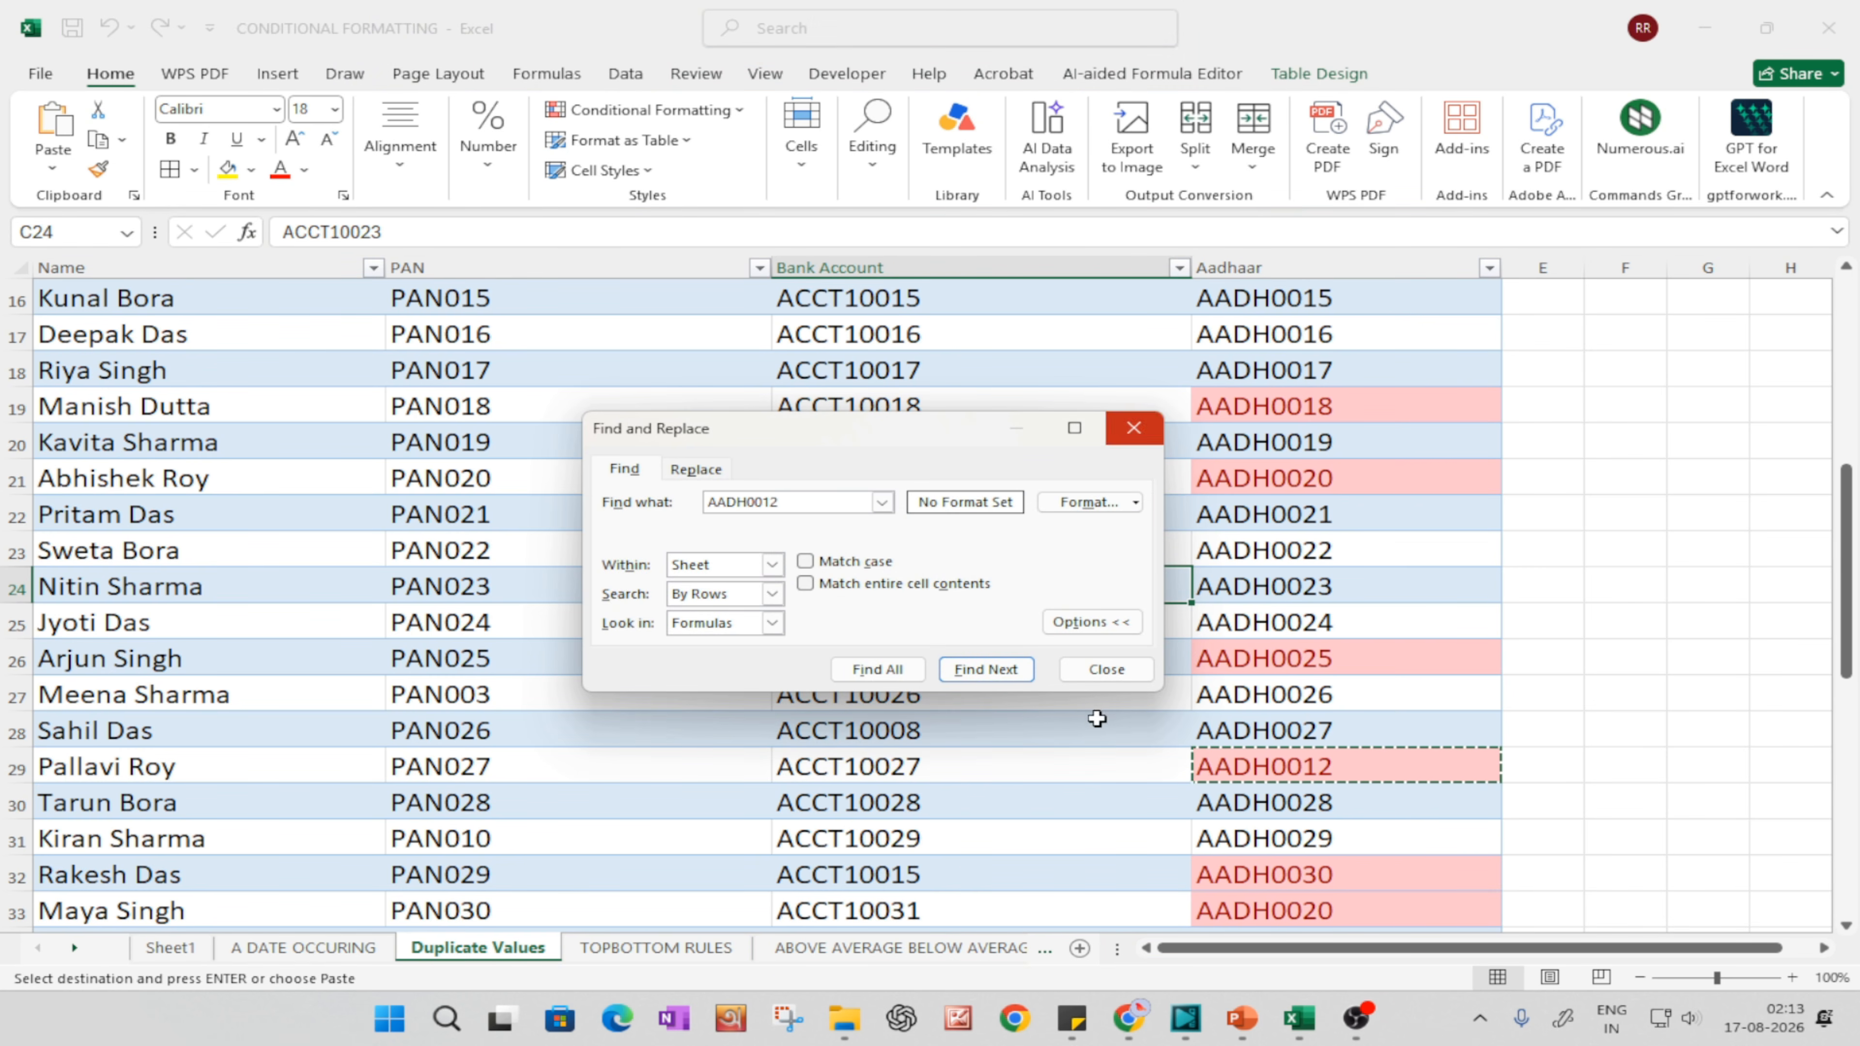
click(988, 669)
click(988, 669)
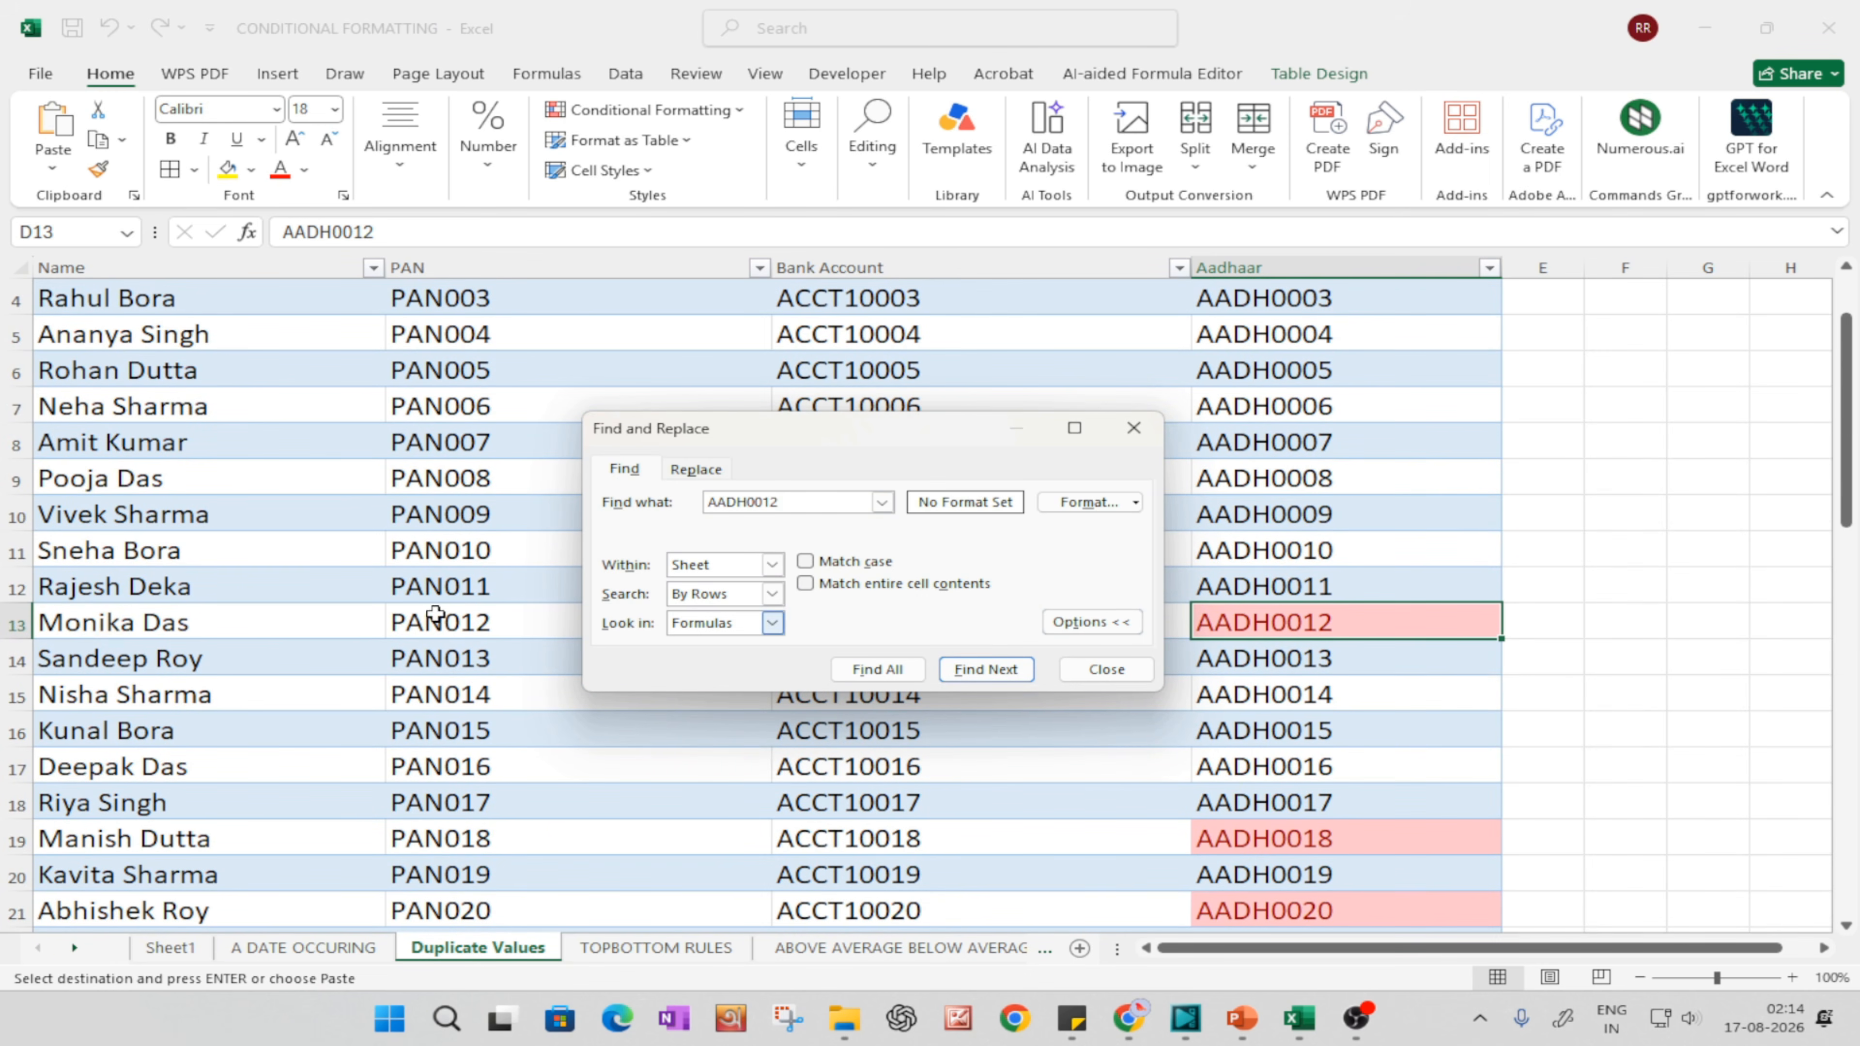
Step: Check the matching record in row 13, moving the Find and Replace dialog clear of it
click(16, 622)
click(979, 566)
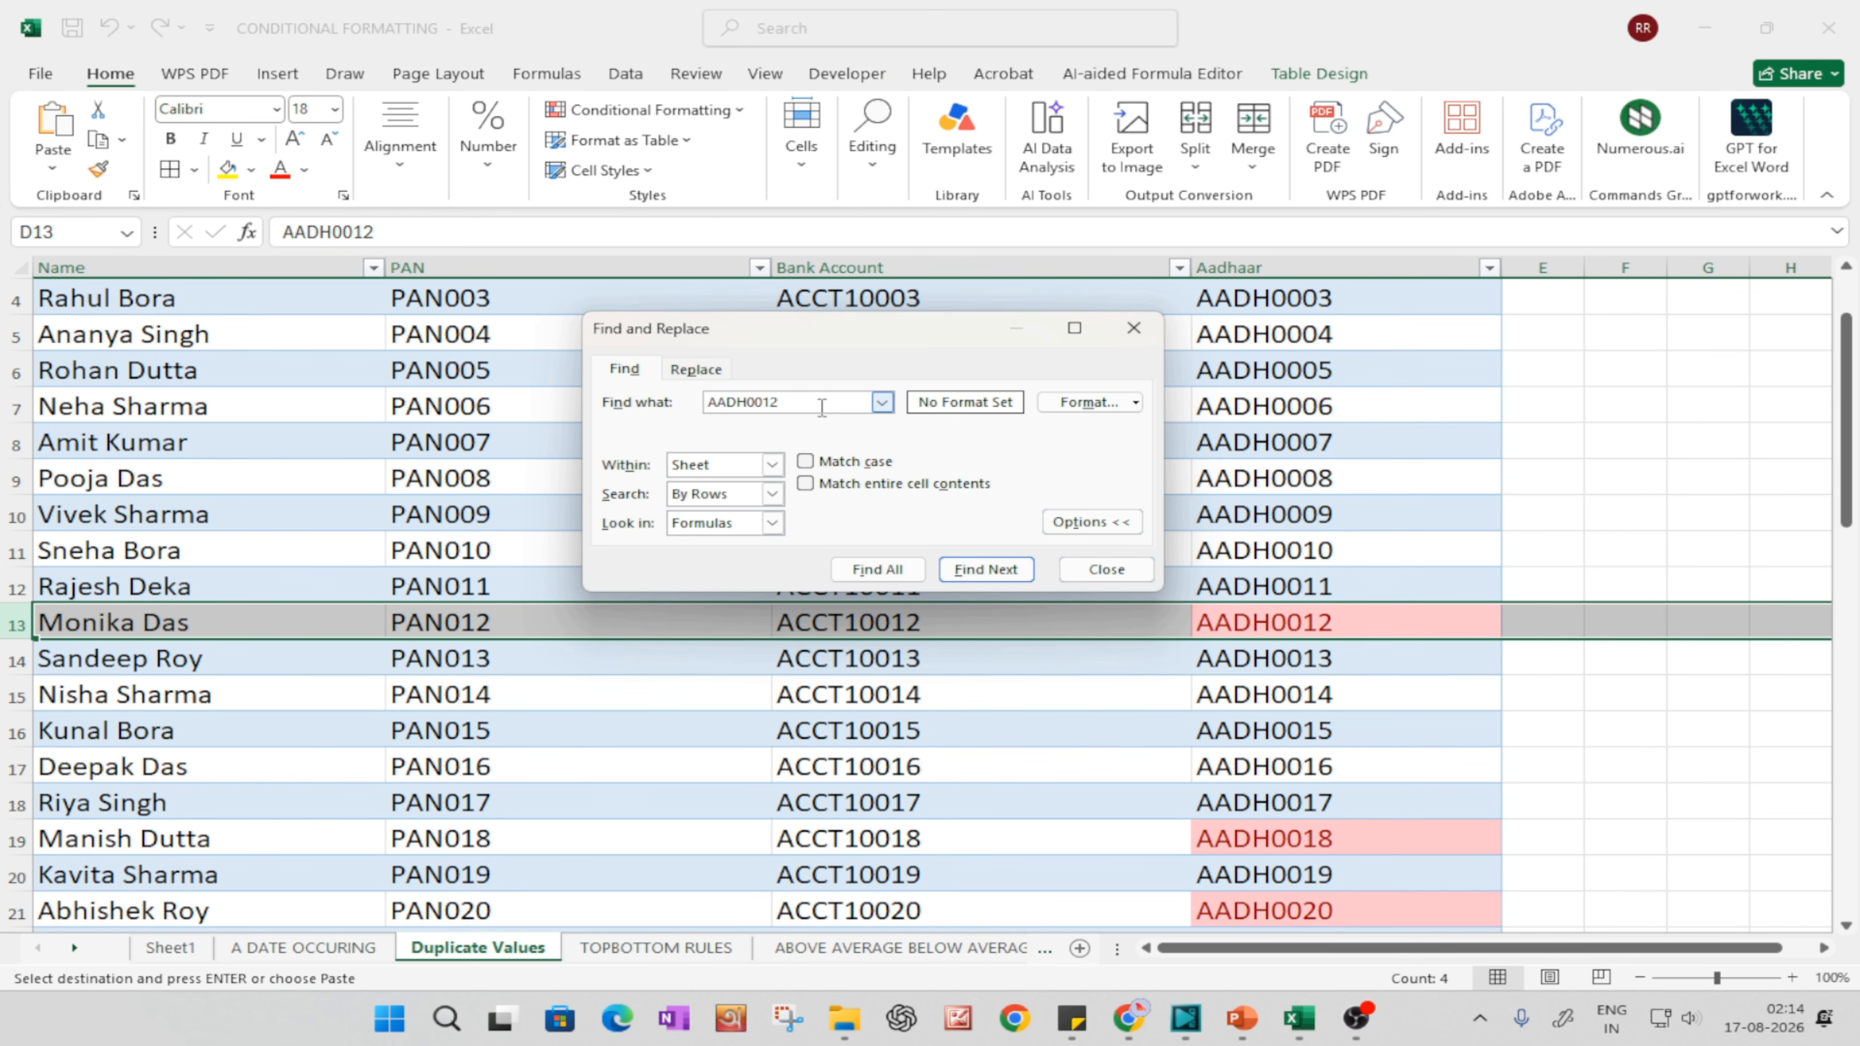
click(813, 692)
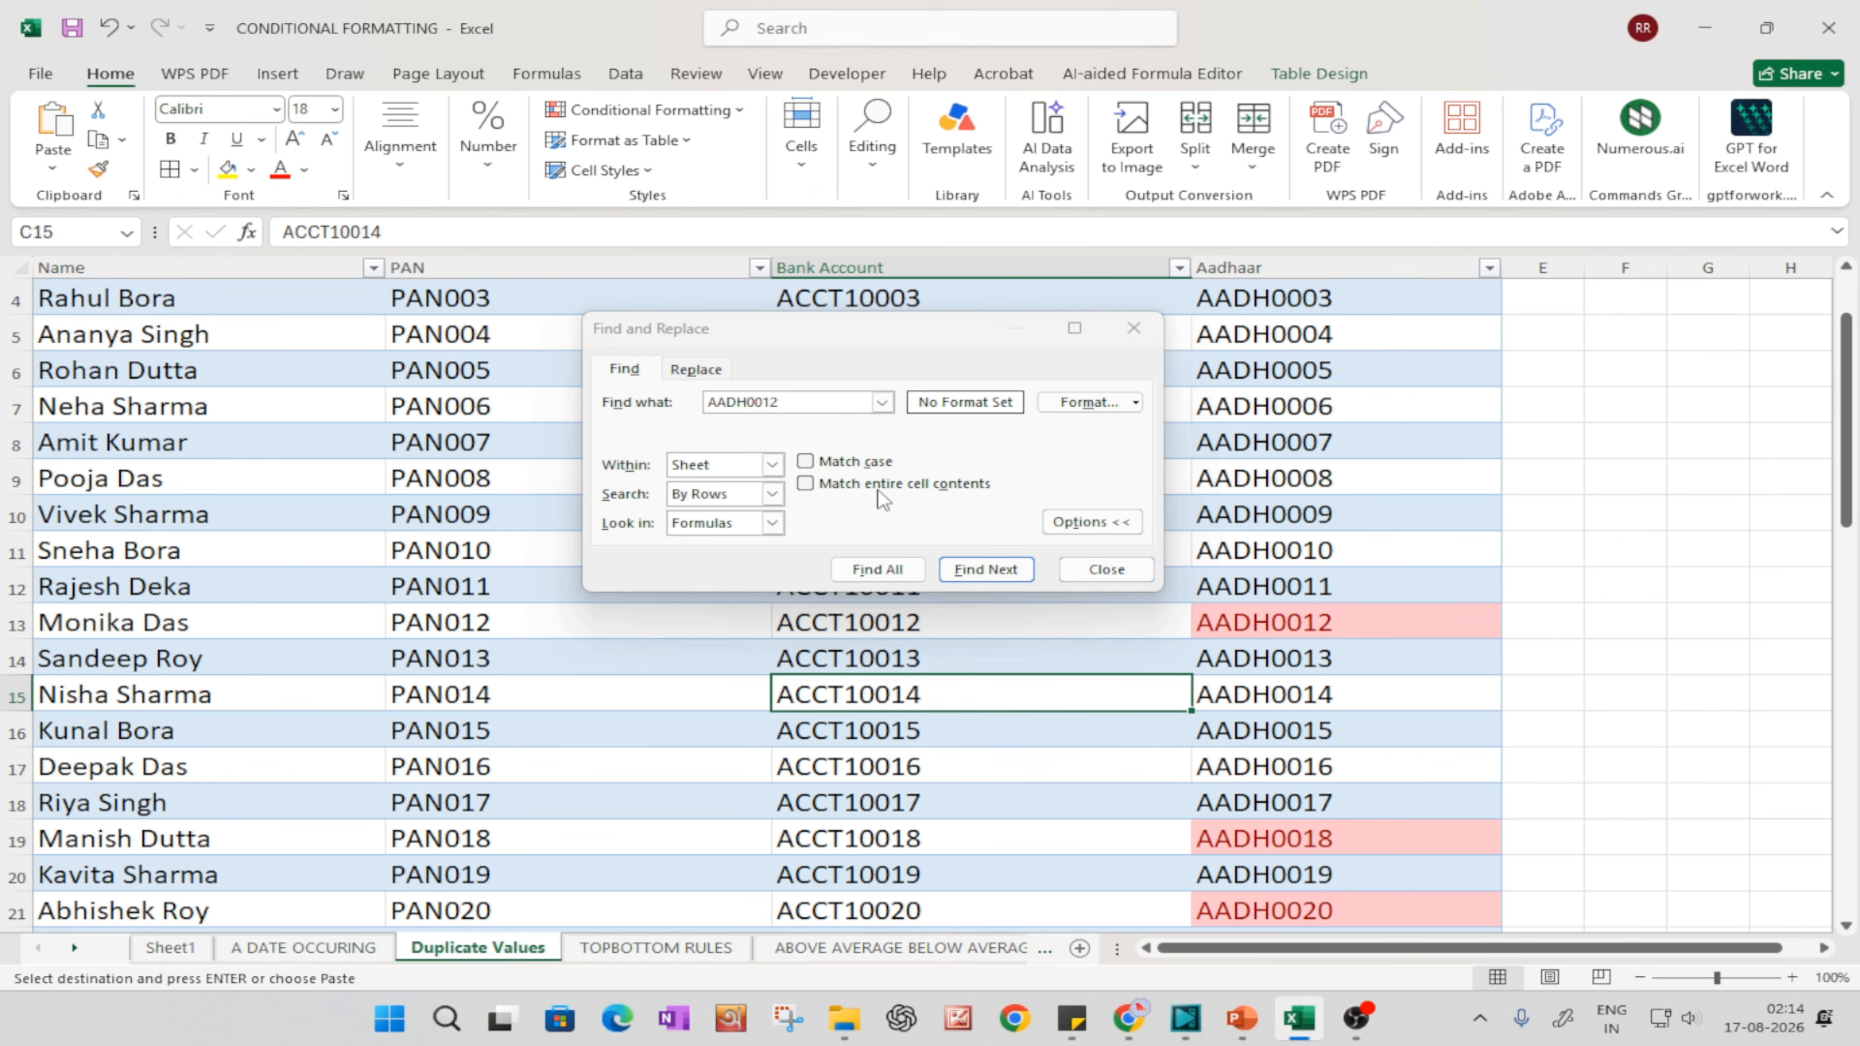
click(16, 622)
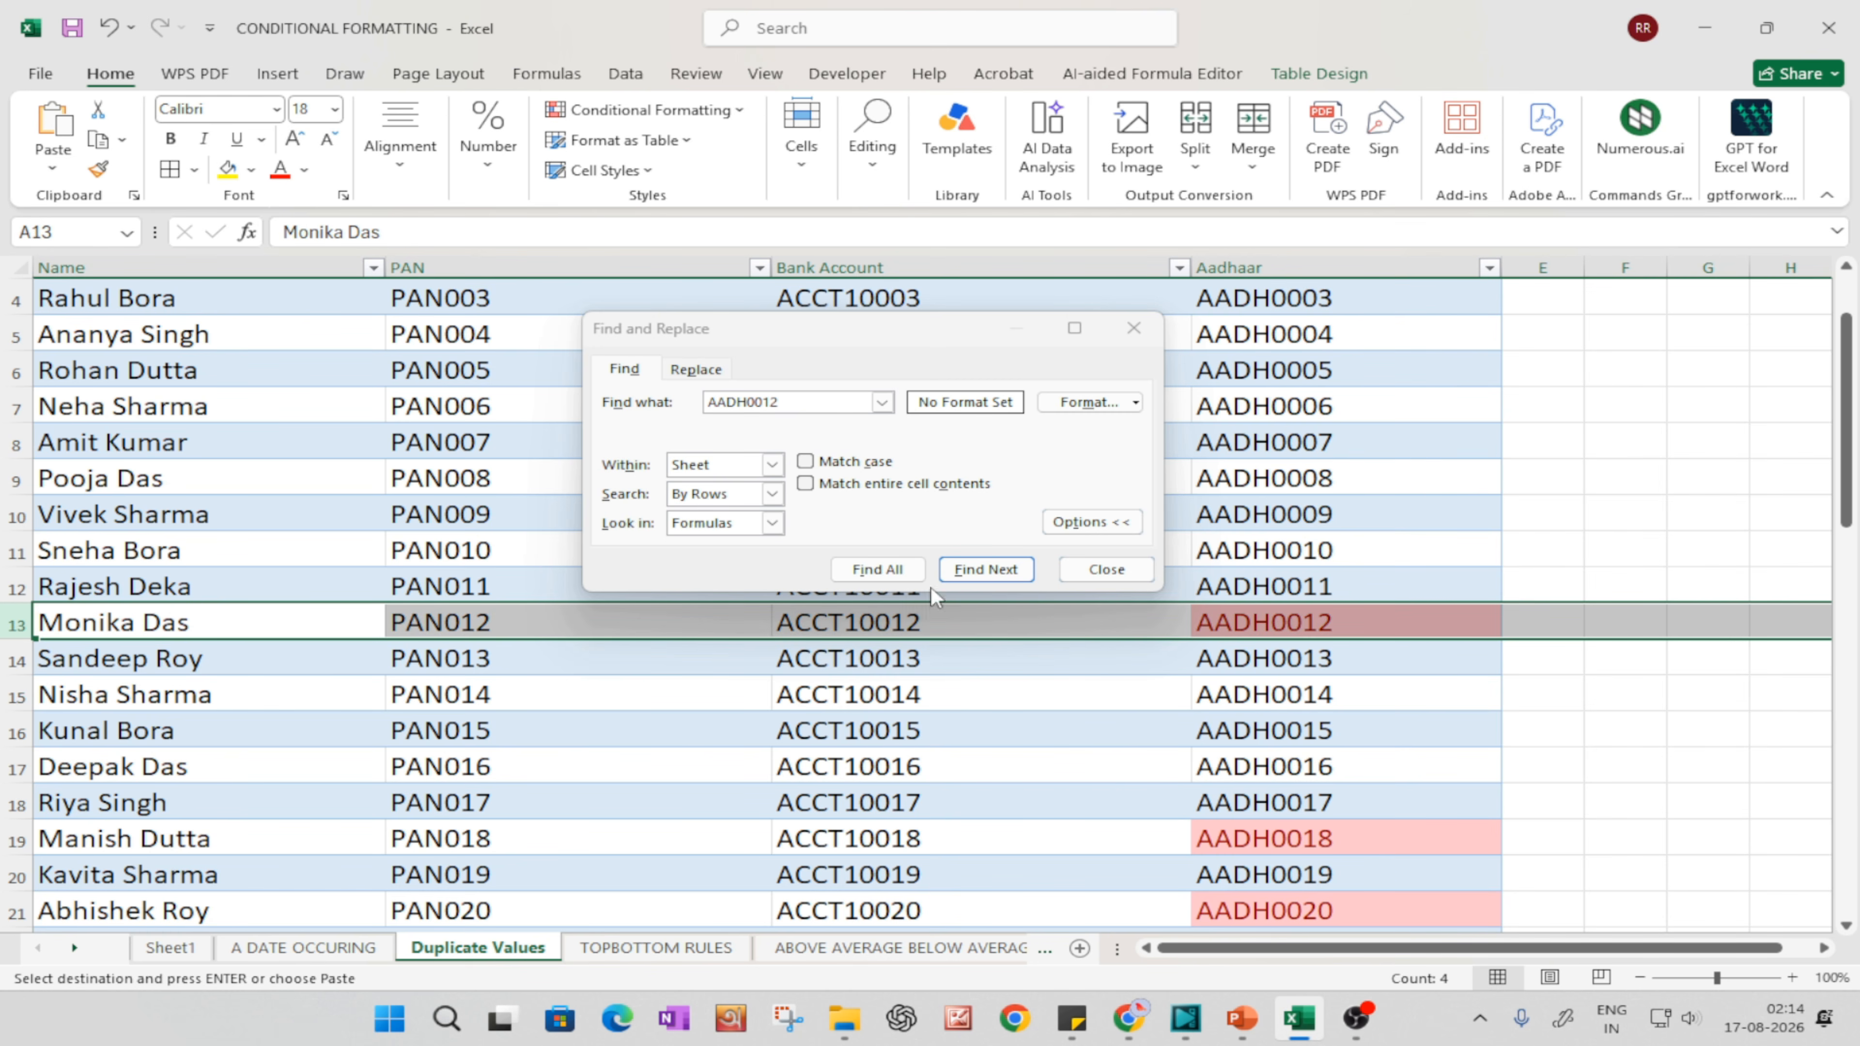
click(1049, 812)
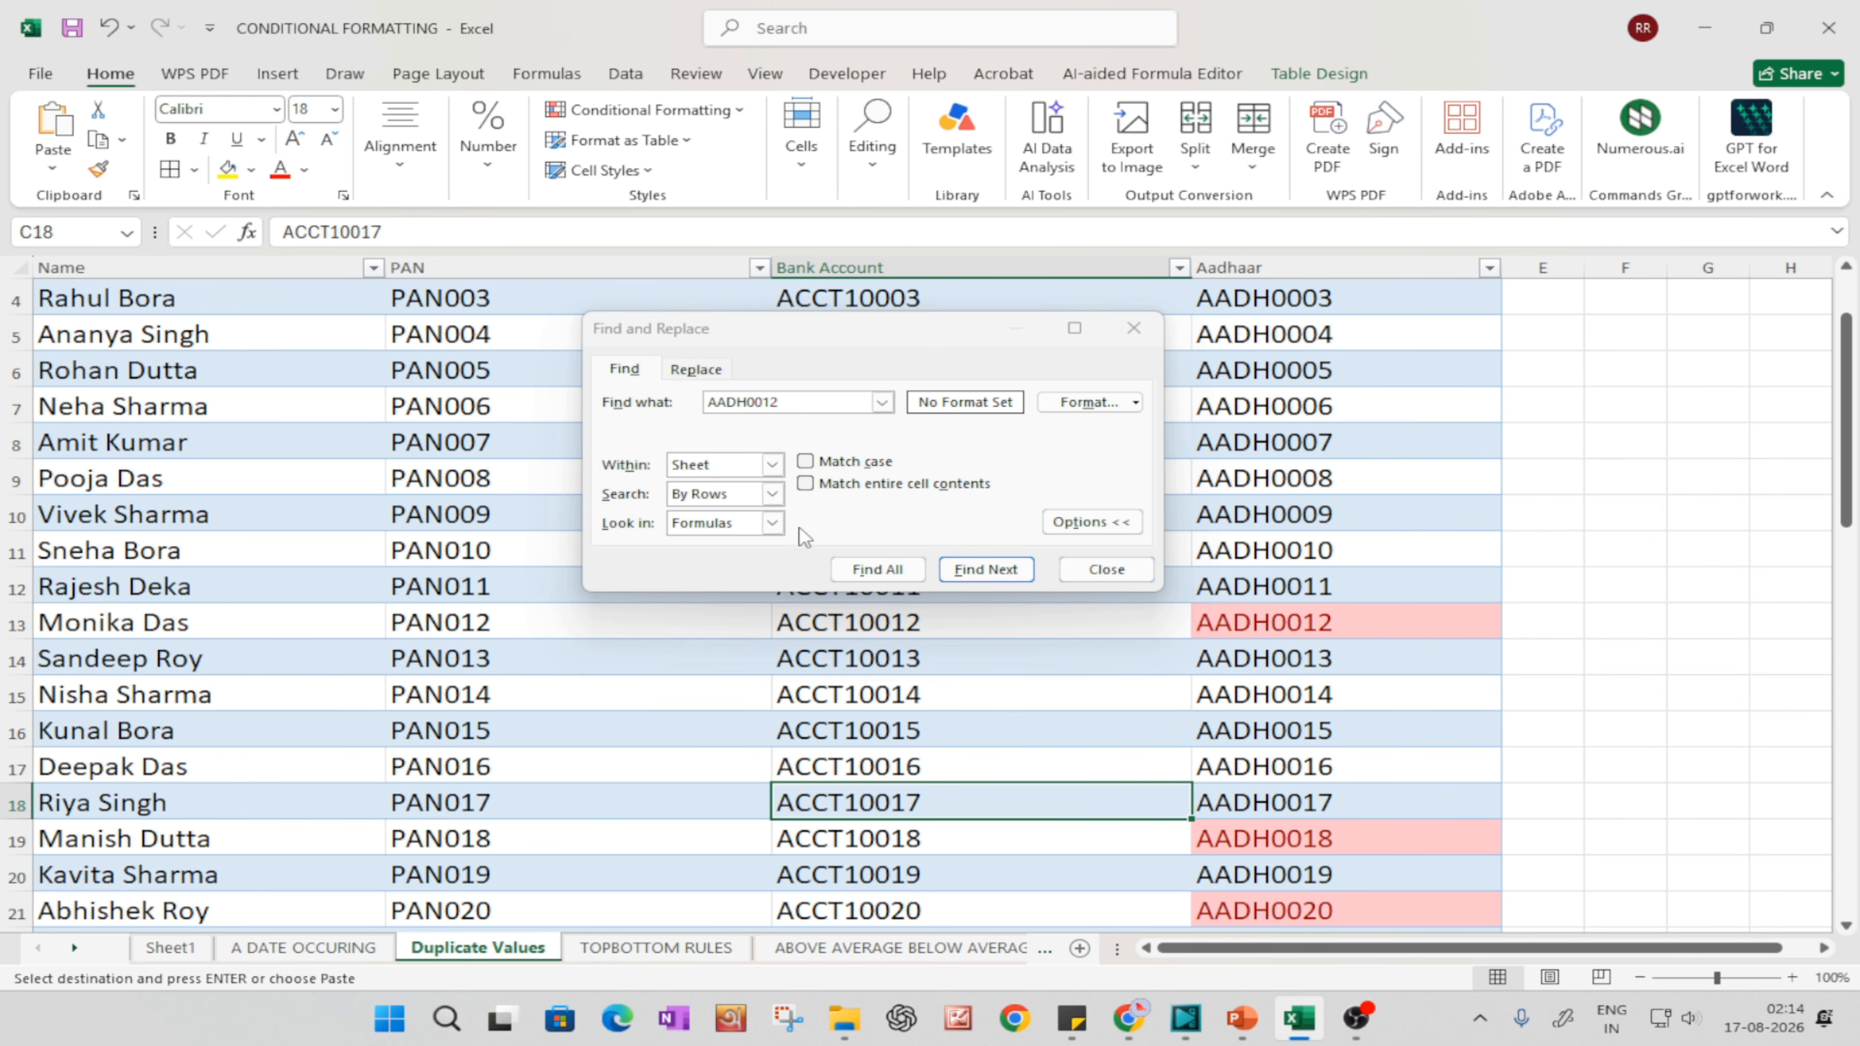
Step: Step through the next two matches of the searched Aadhaar number and close Find and Replace
click(986, 569)
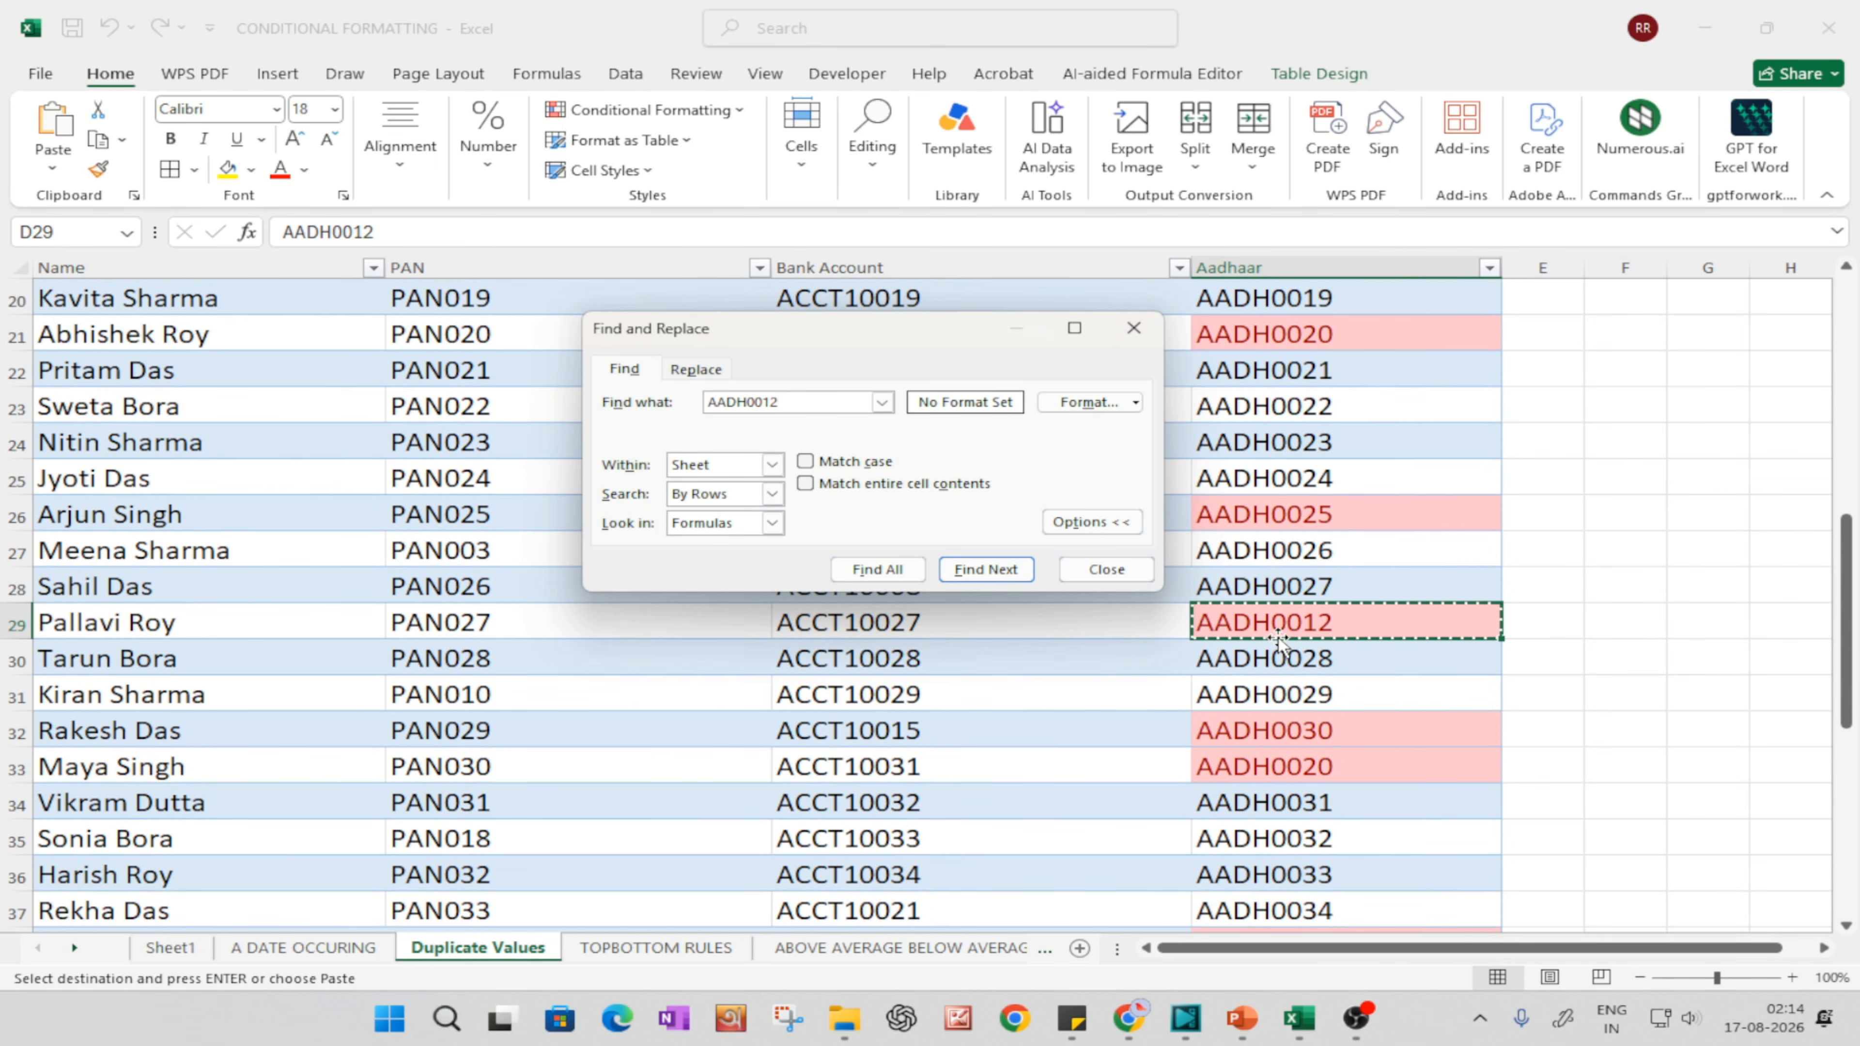
click(996, 569)
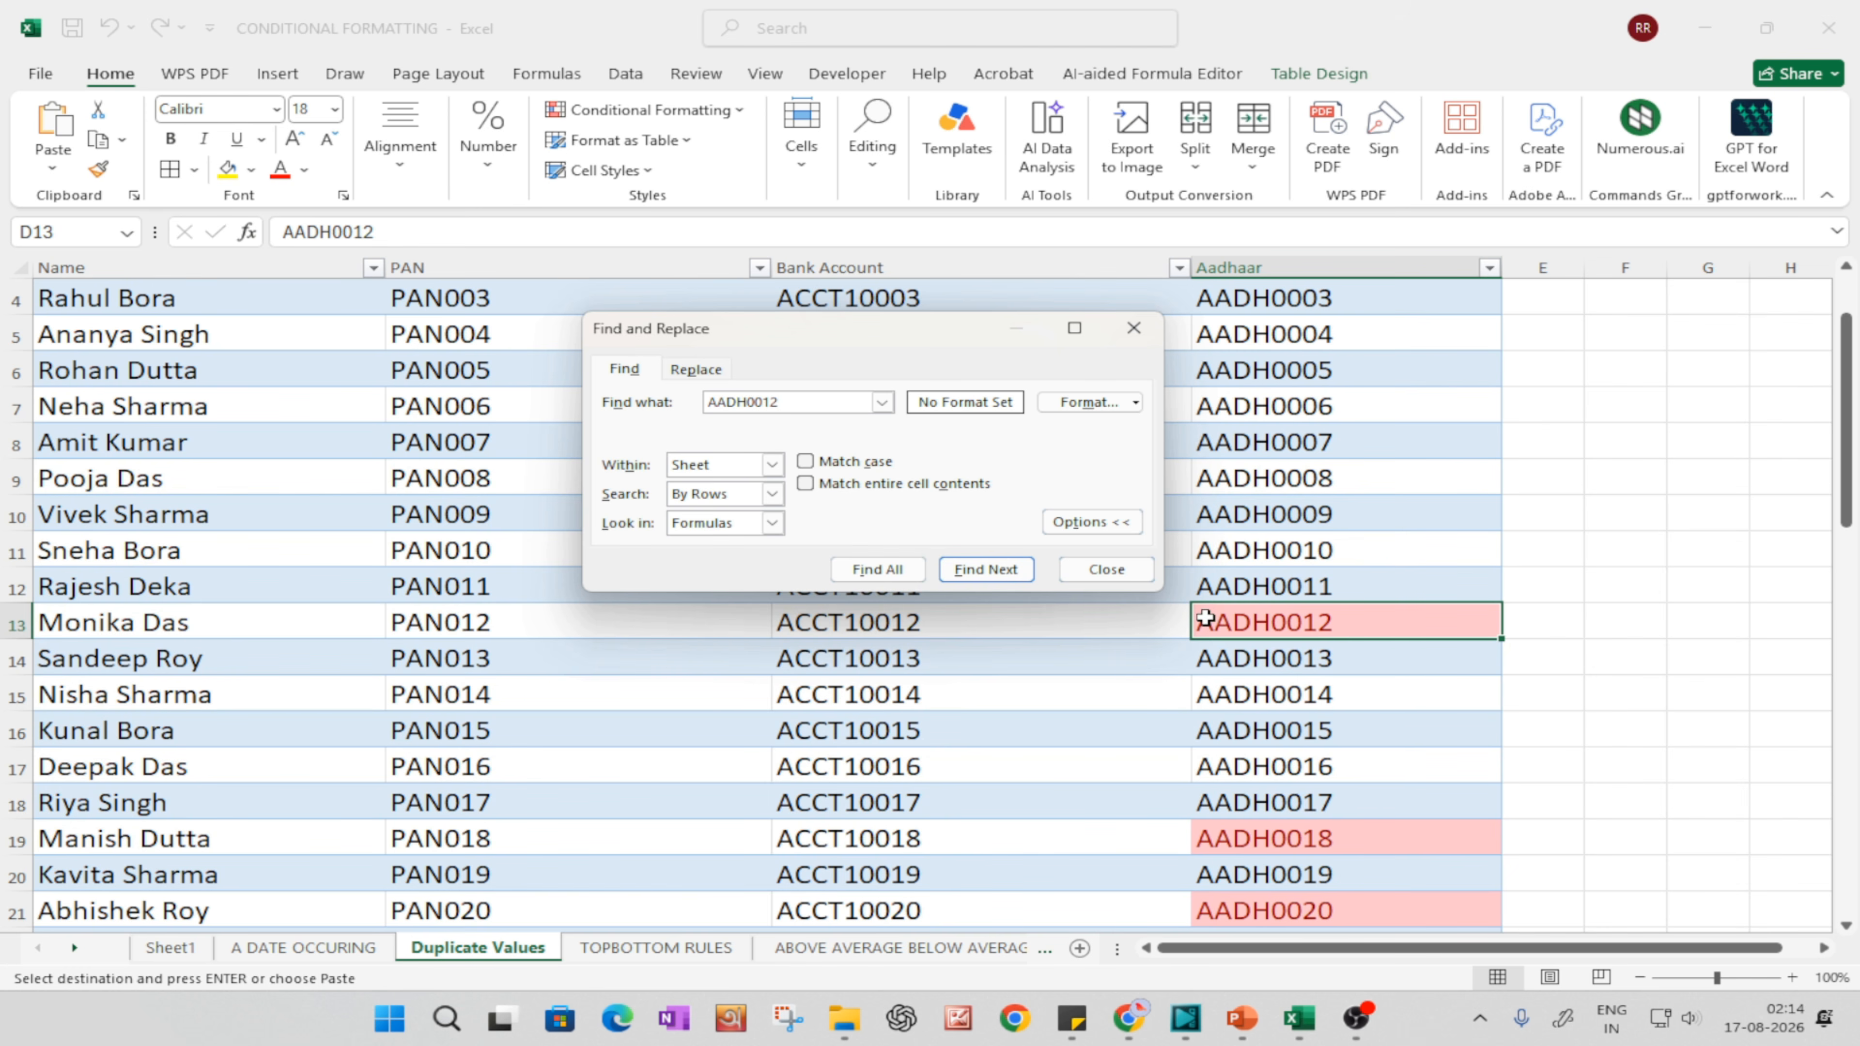
click(1132, 338)
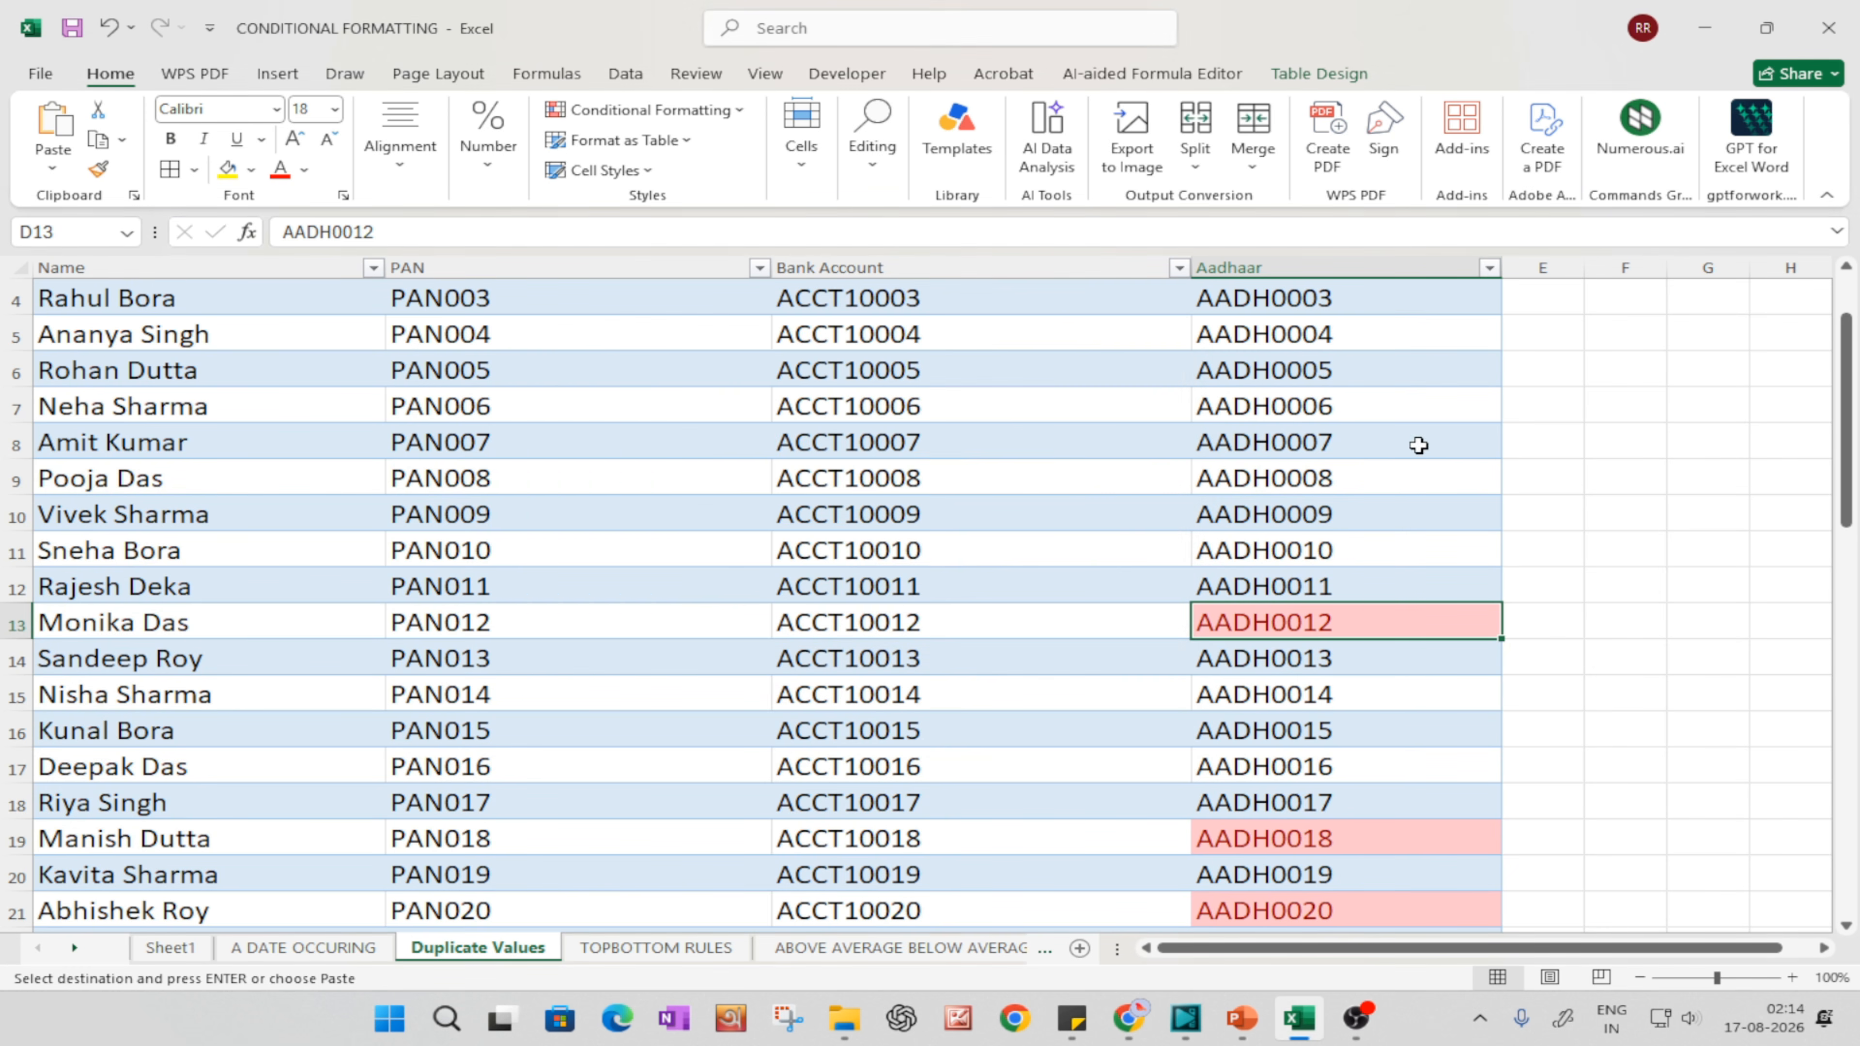
Step: Sort the table by the Aadhaar column from A to Z
click(1489, 269)
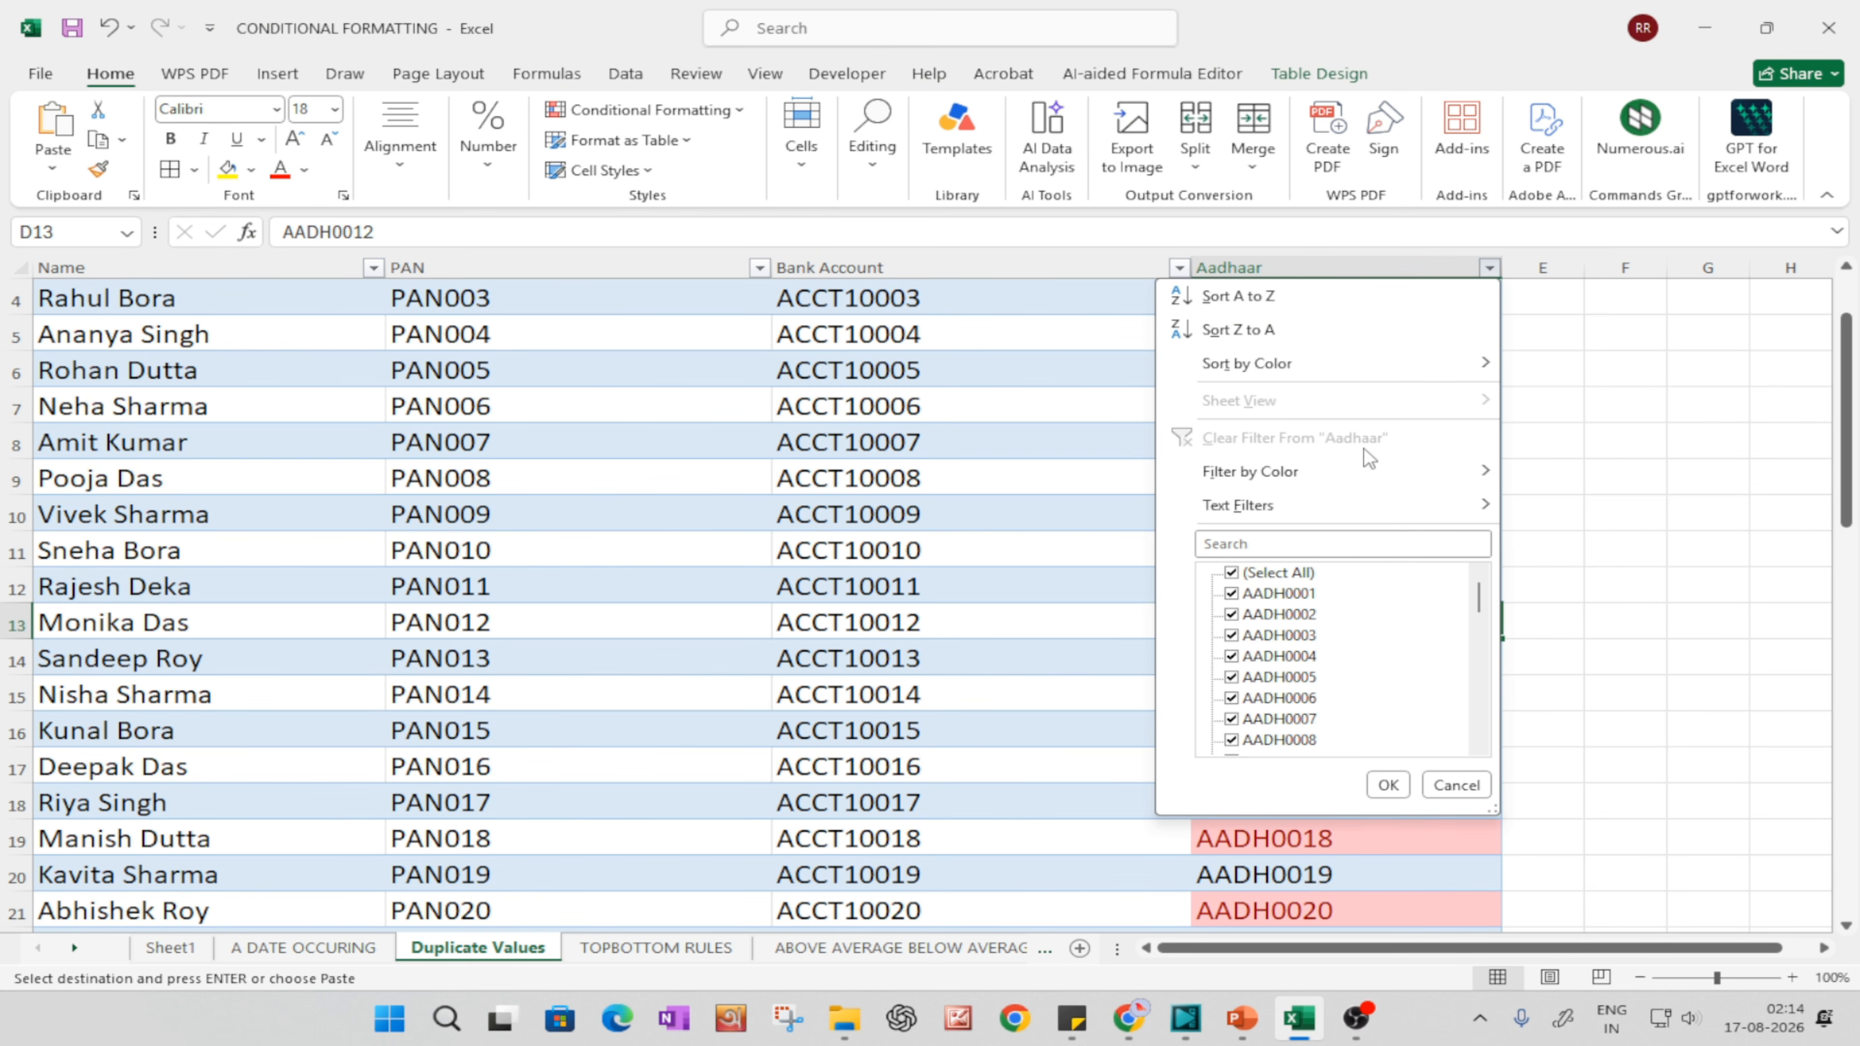
mouse_move(1228, 460)
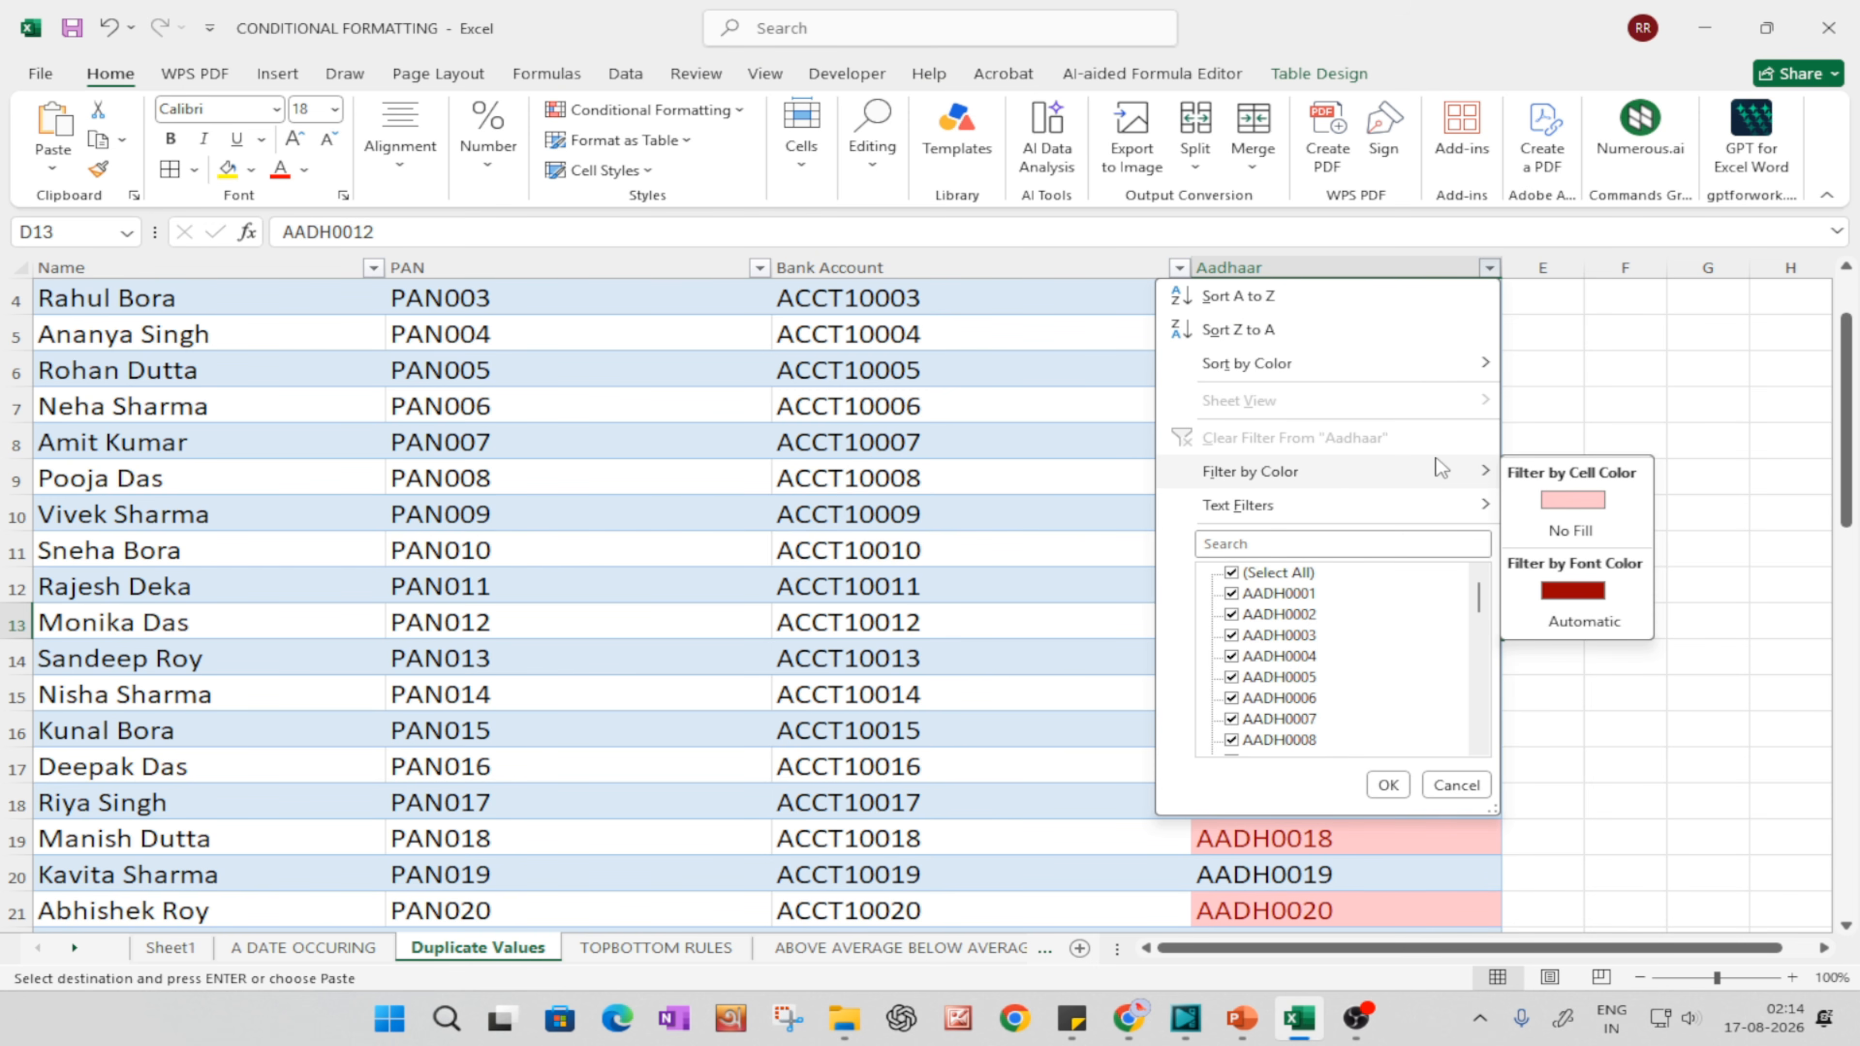
click(1311, 296)
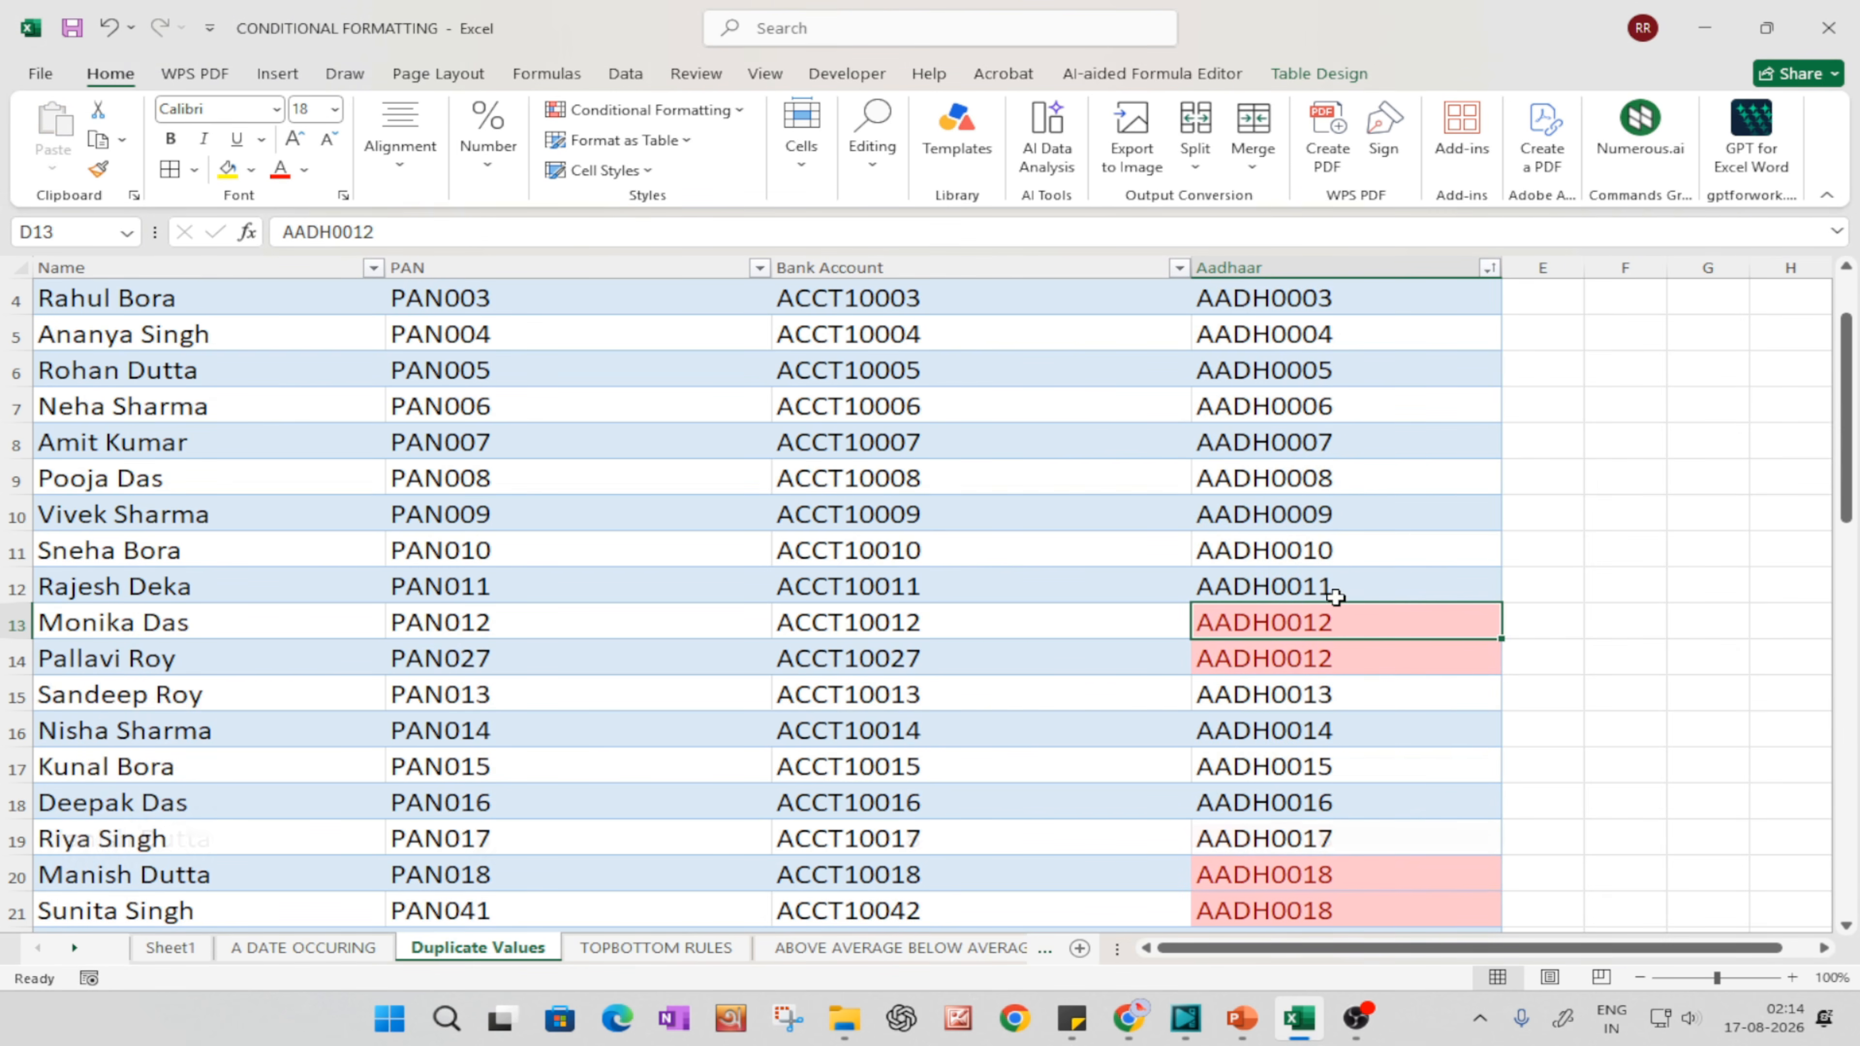
Step: Examine the highlighted duplicate pairs down the sorted Aadhaar column, including cells D14 and D20 and row 21
scroll(1370, 610, down, 1)
scroll(1391, 513, up, 2)
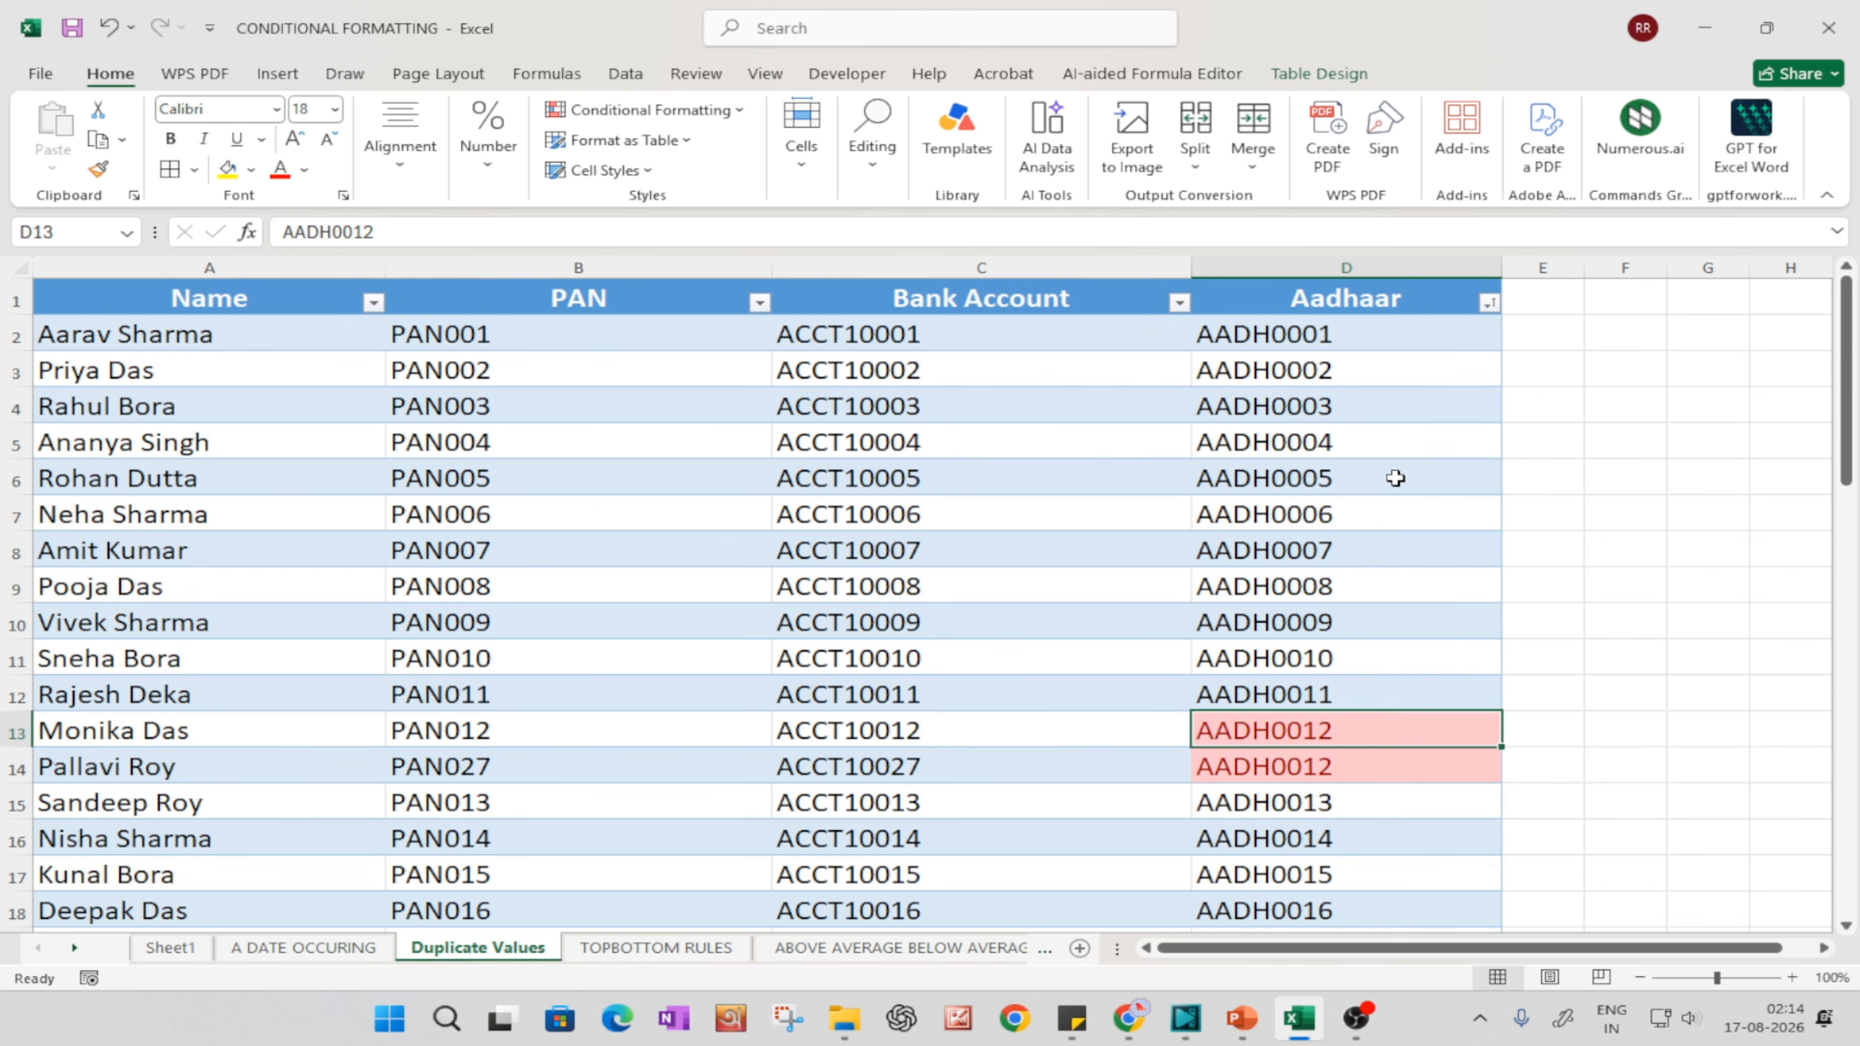
scroll(1395, 478, down, 4)
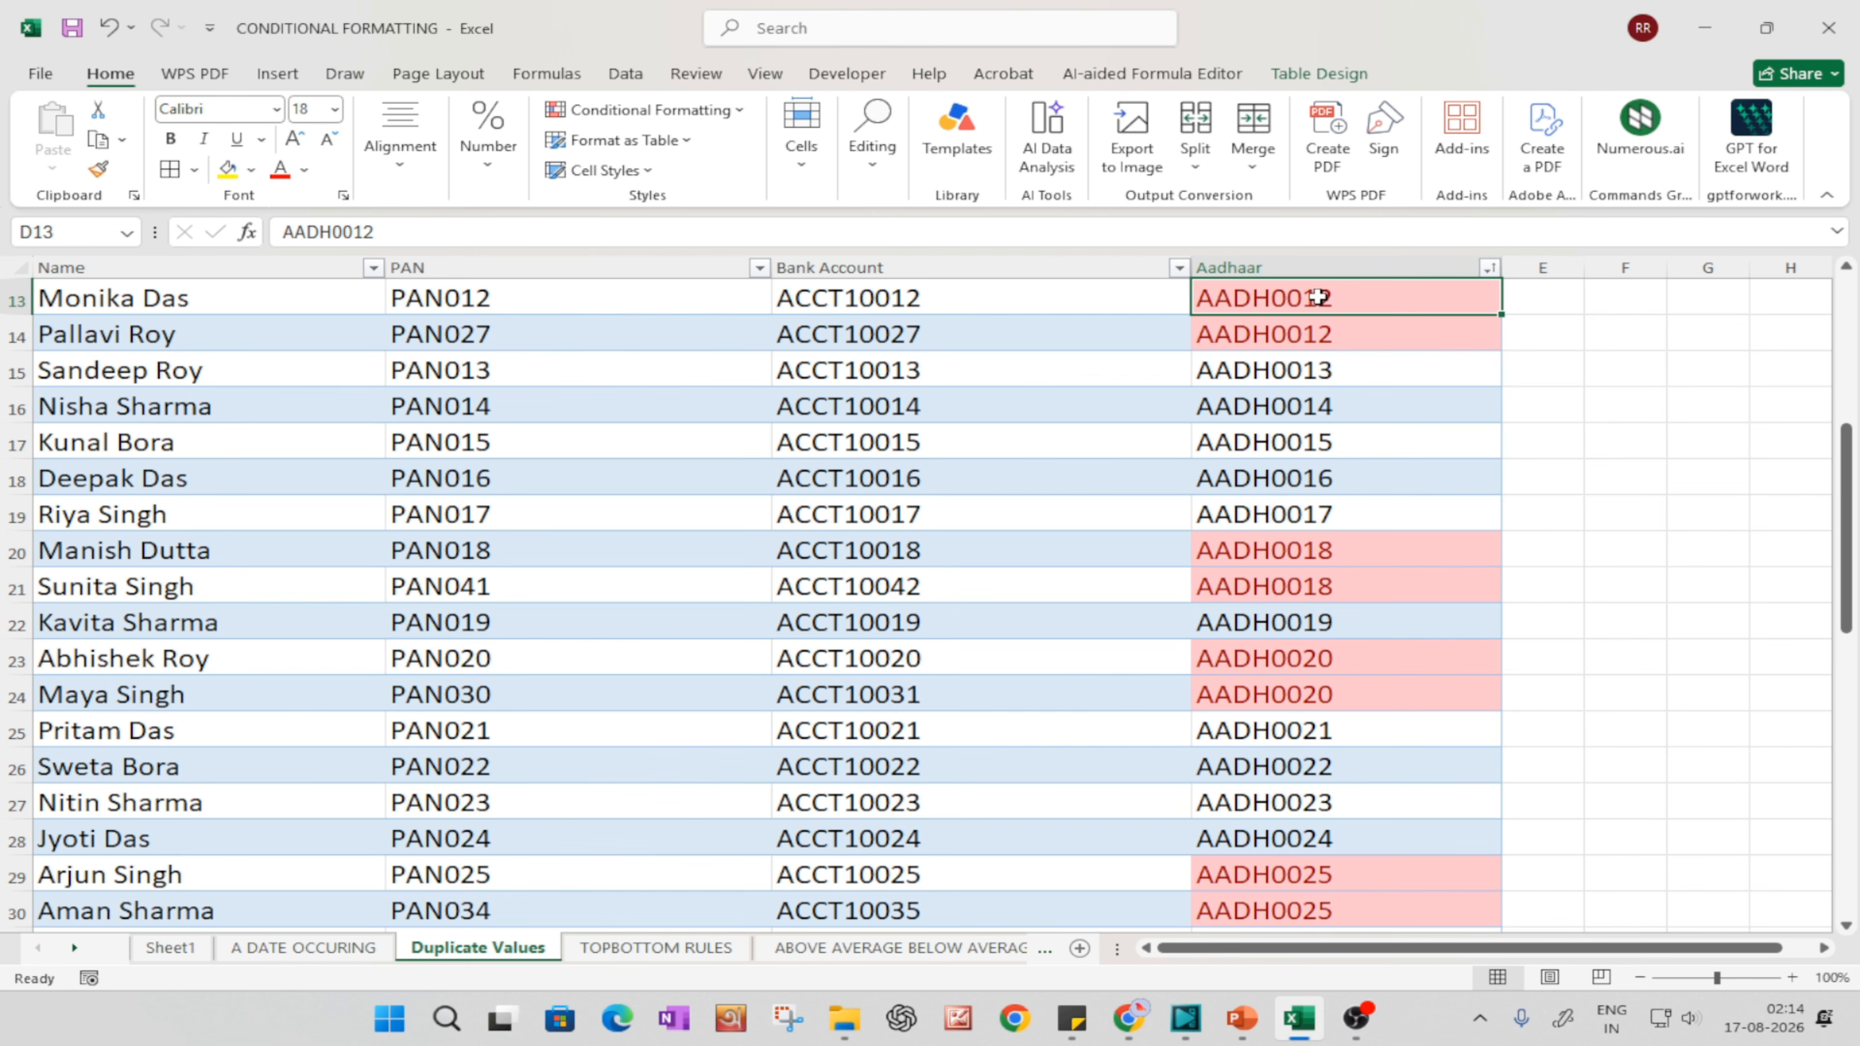
click(1257, 342)
scroll(1100, 515, up, 2)
scroll(1258, 760, down, 2)
click(1305, 559)
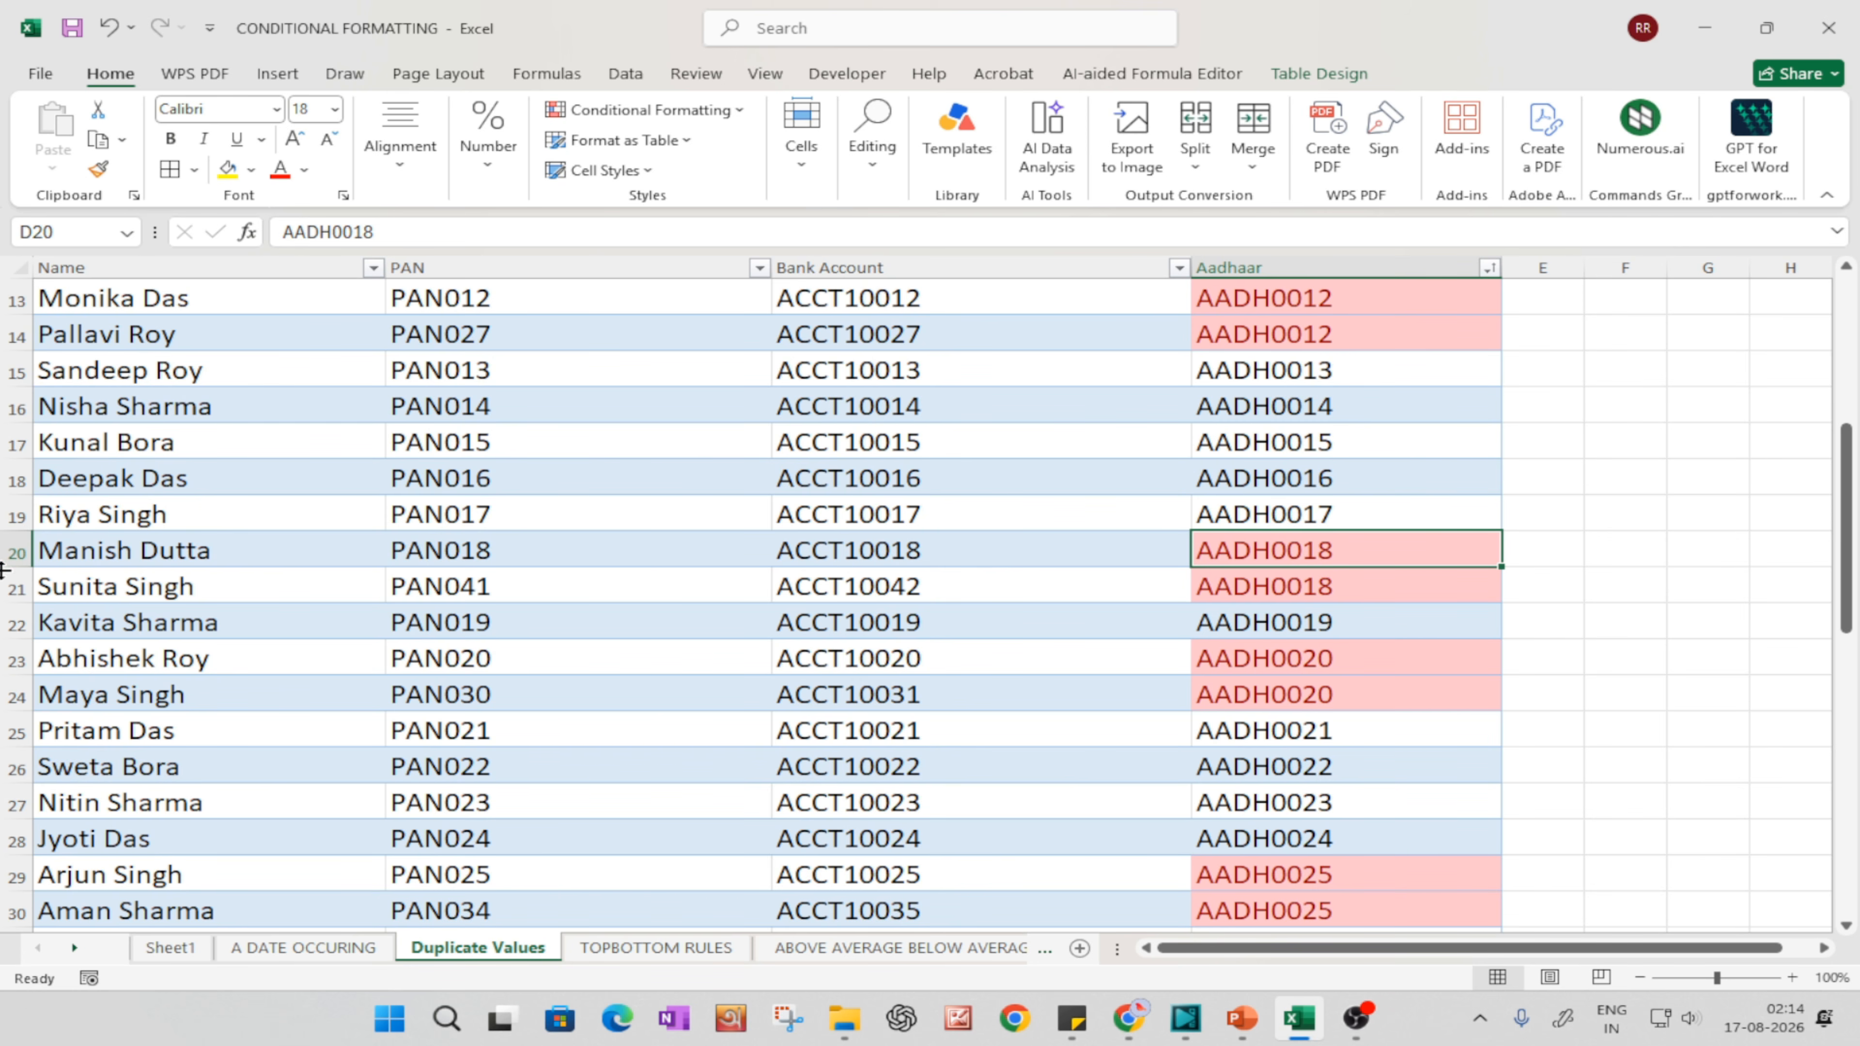
click(16, 587)
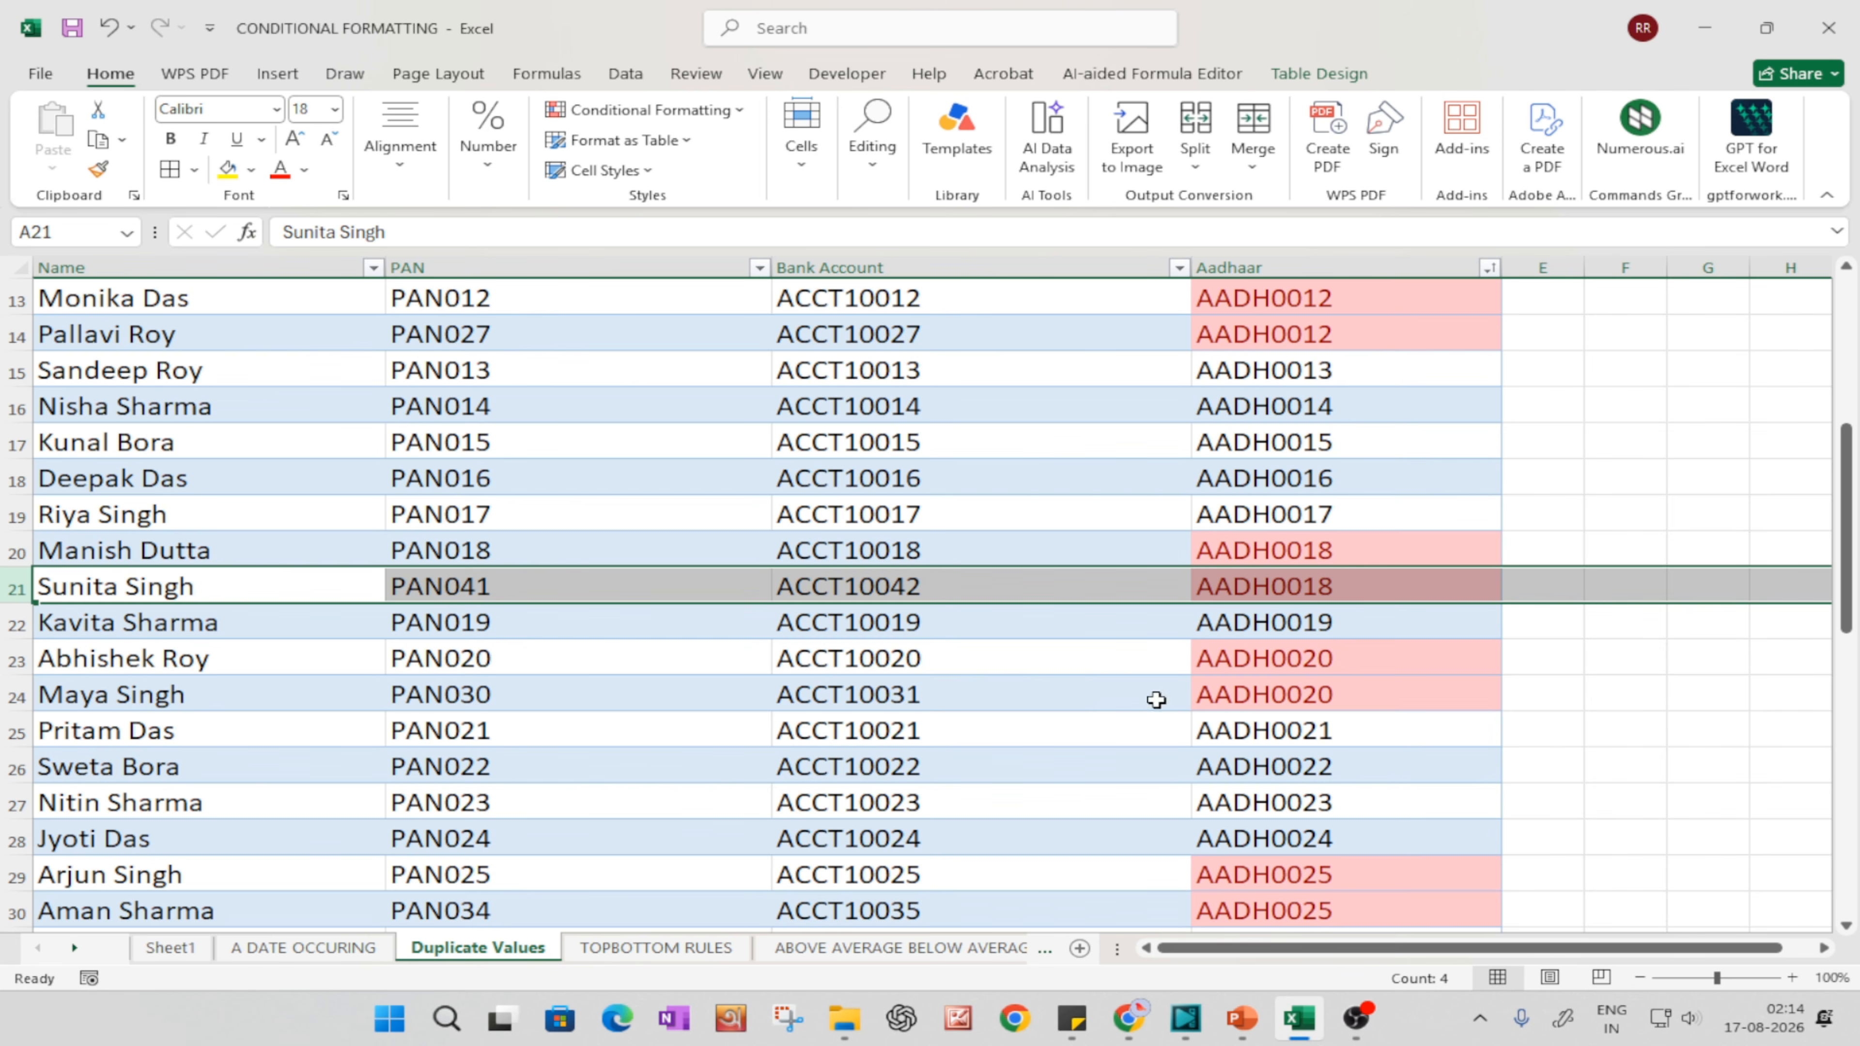
Step: Highlight duplicate values in the table's Bank Account column C with Light Red Fill with Dark Red Text
scroll(1036, 658, up, 4)
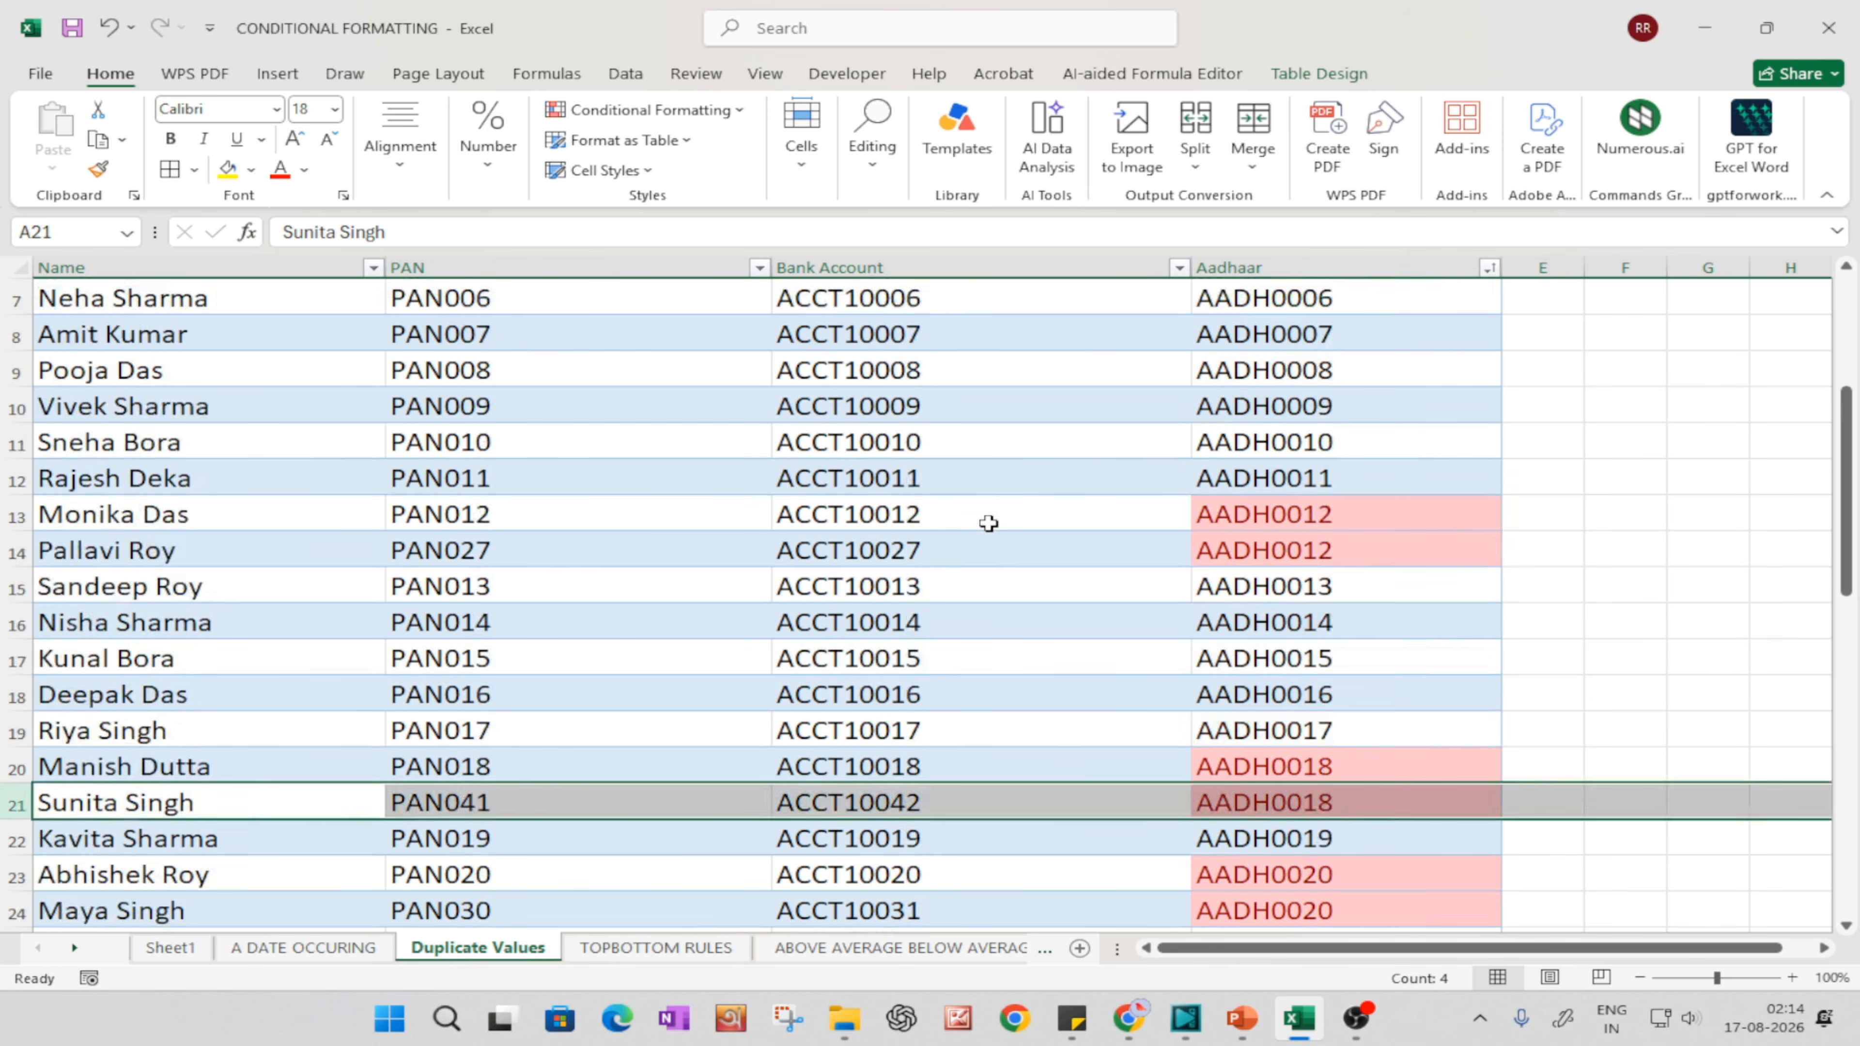
click(889, 283)
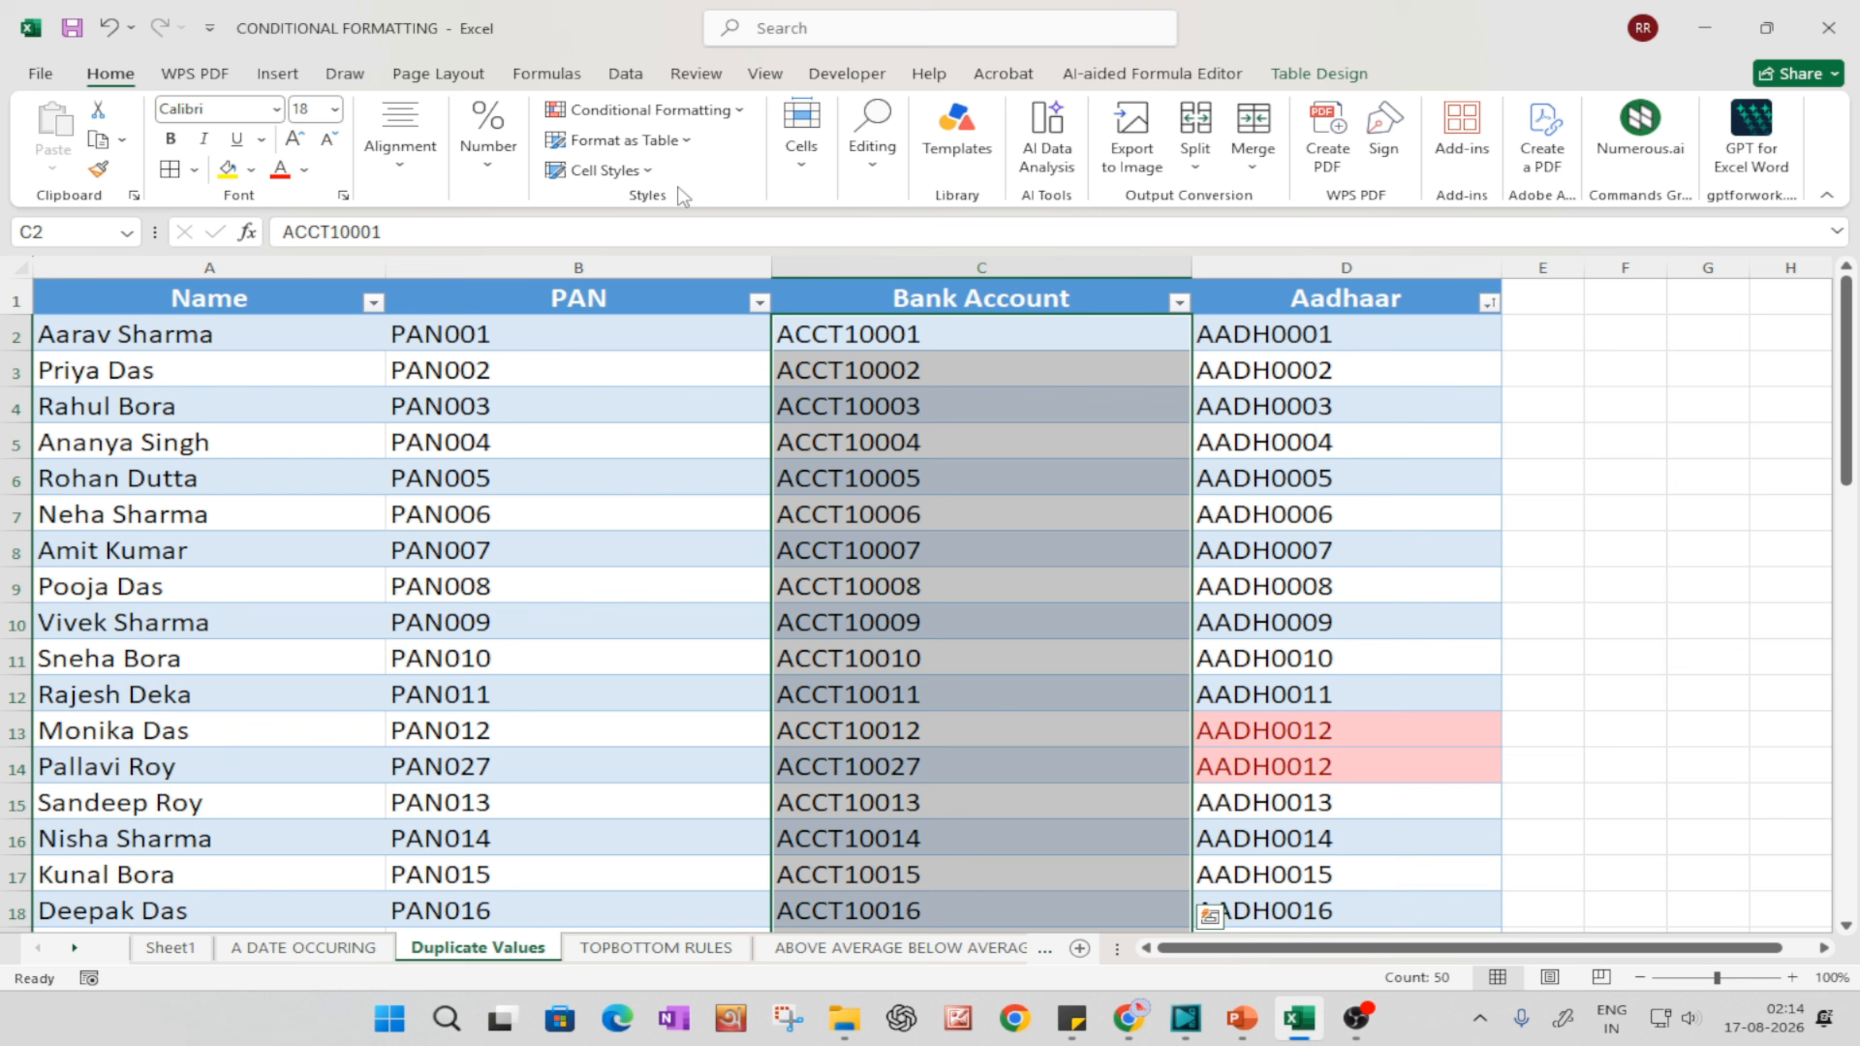
click(634, 112)
mouse_move(685, 164)
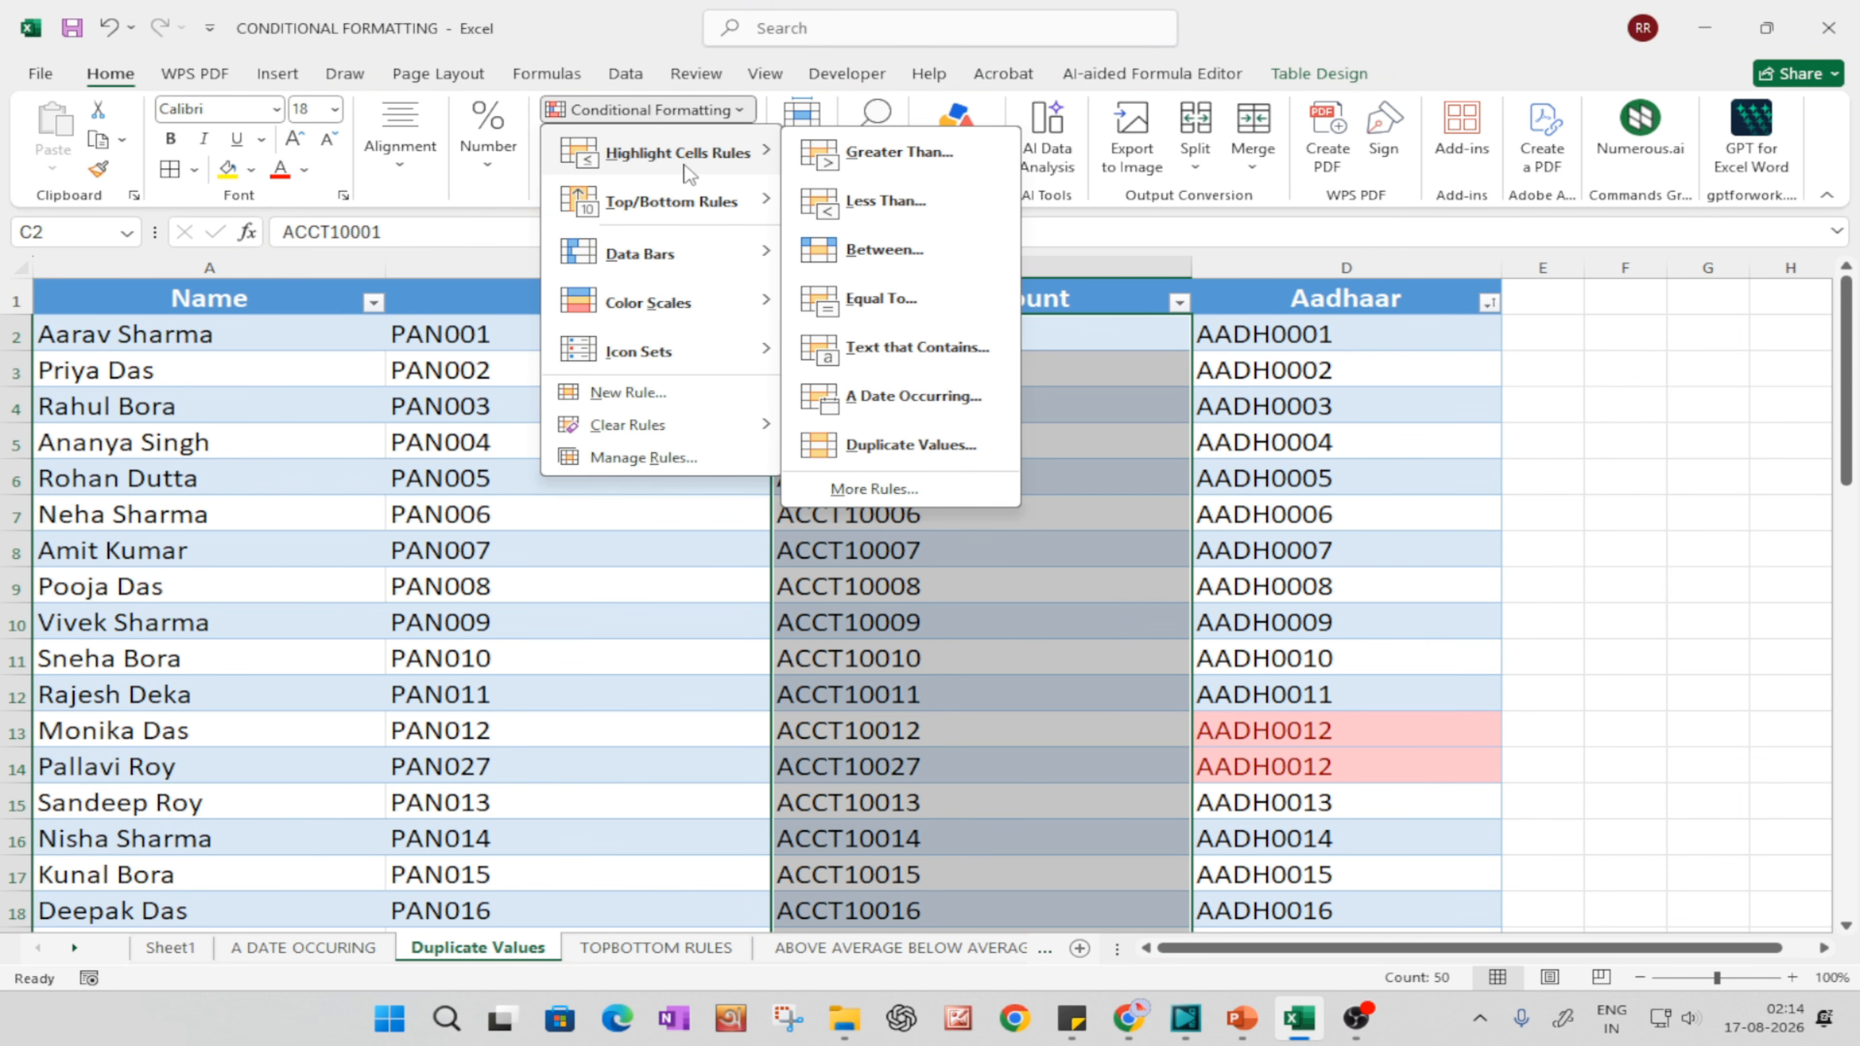
click(889, 446)
click(944, 579)
Step: Sort the table by the Bank Account column from A to Z
click(1054, 685)
scroll(972, 656, down, 4)
scroll(895, 507, down, 10)
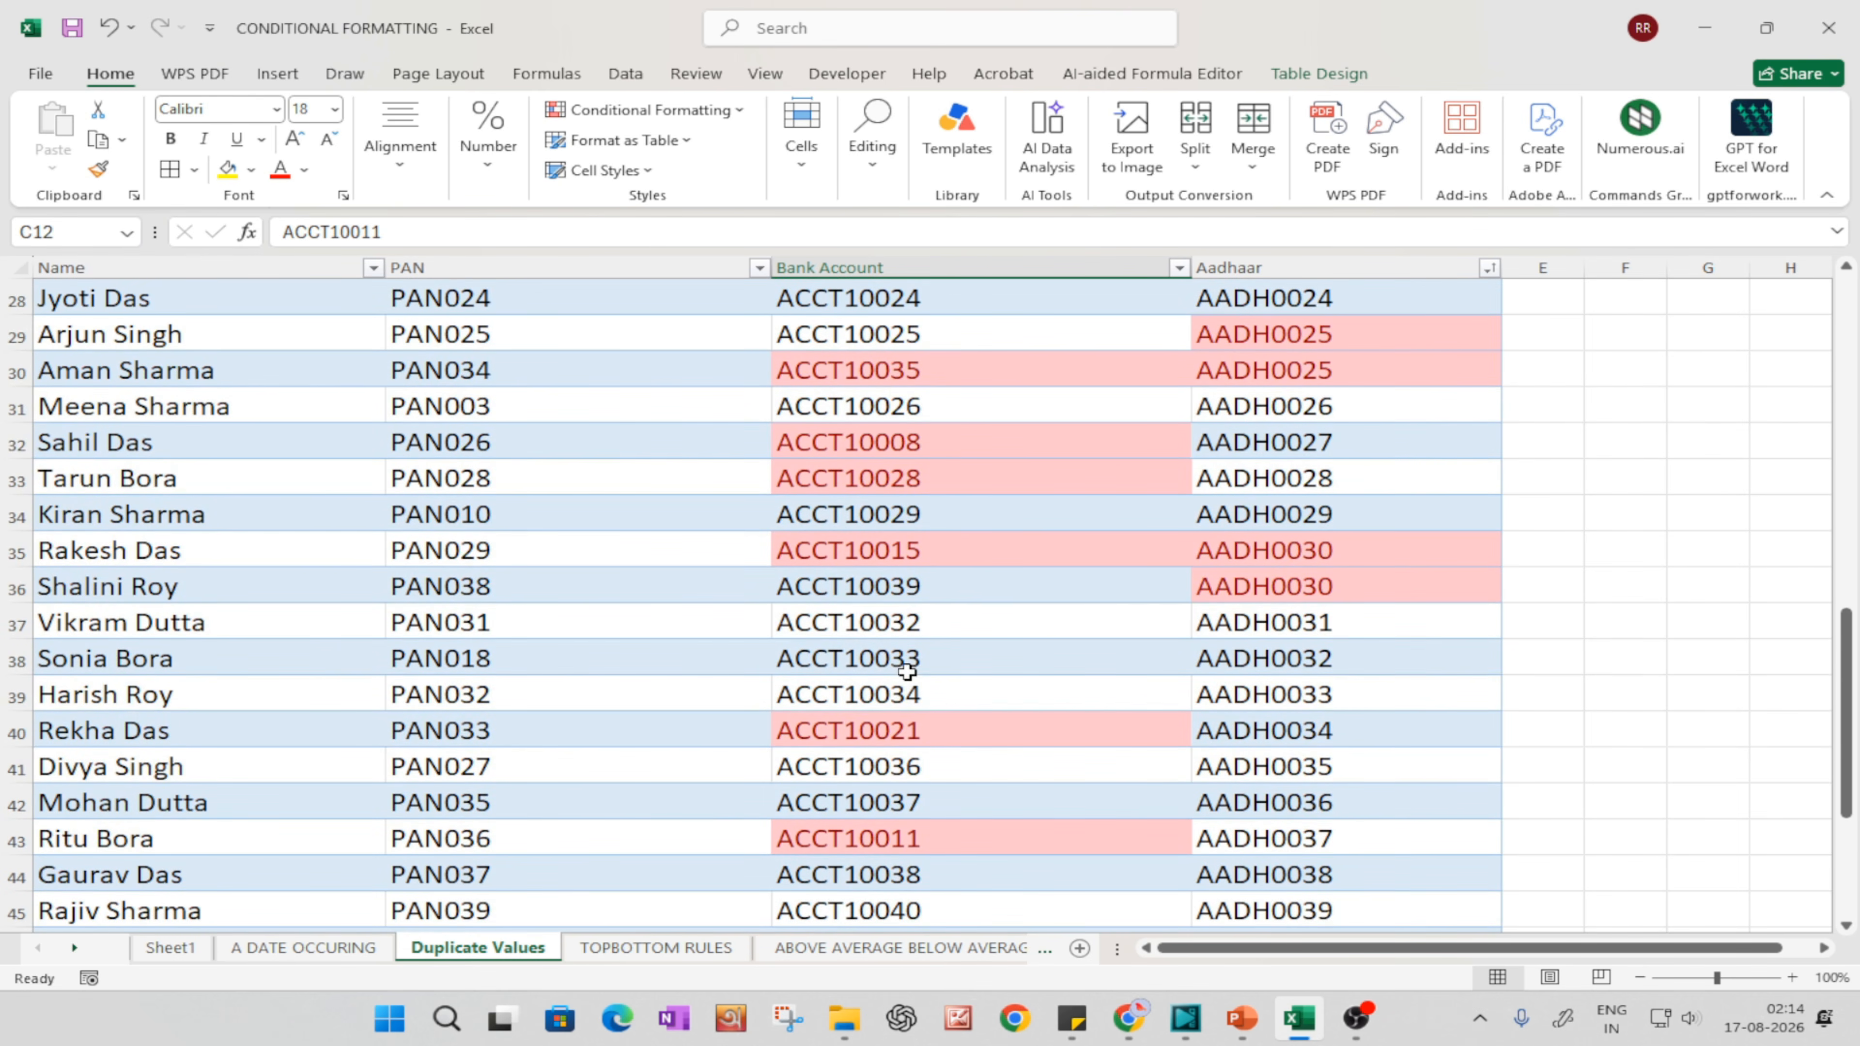
scroll(901, 681, up, 7)
scroll(854, 534, up, 7)
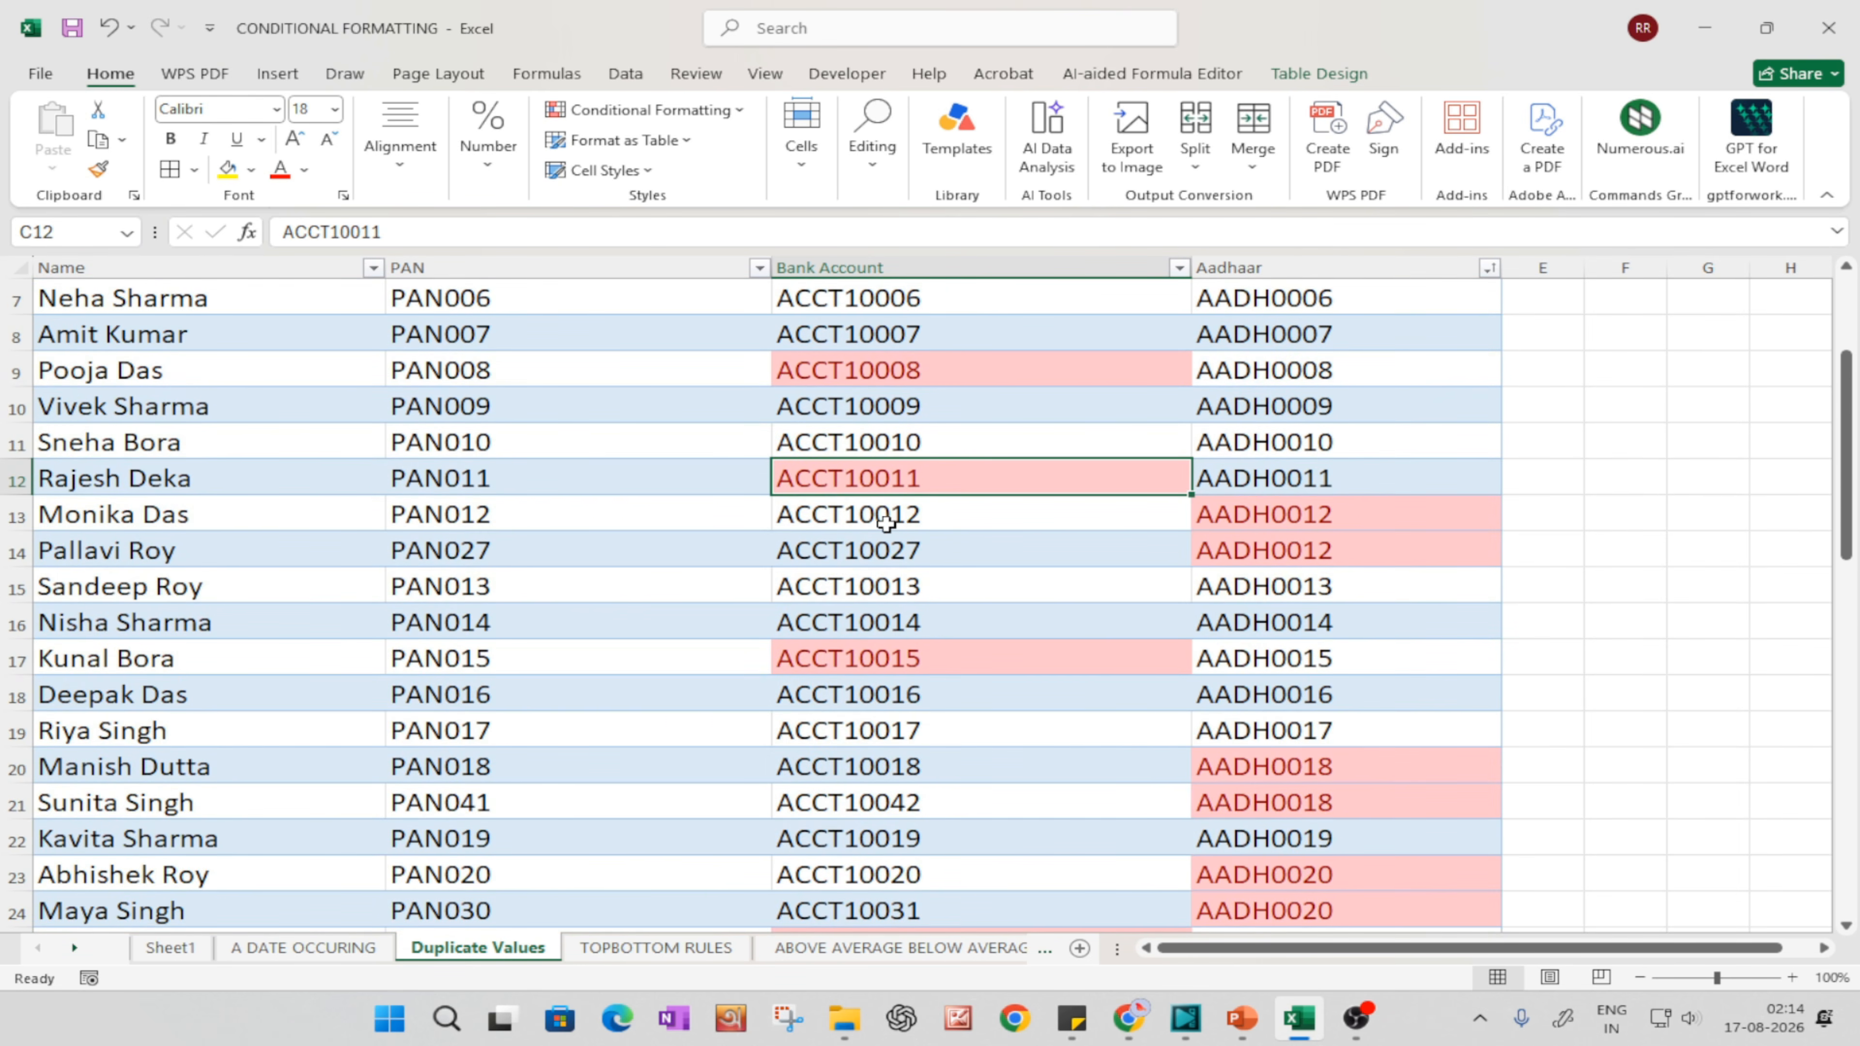
click(1178, 309)
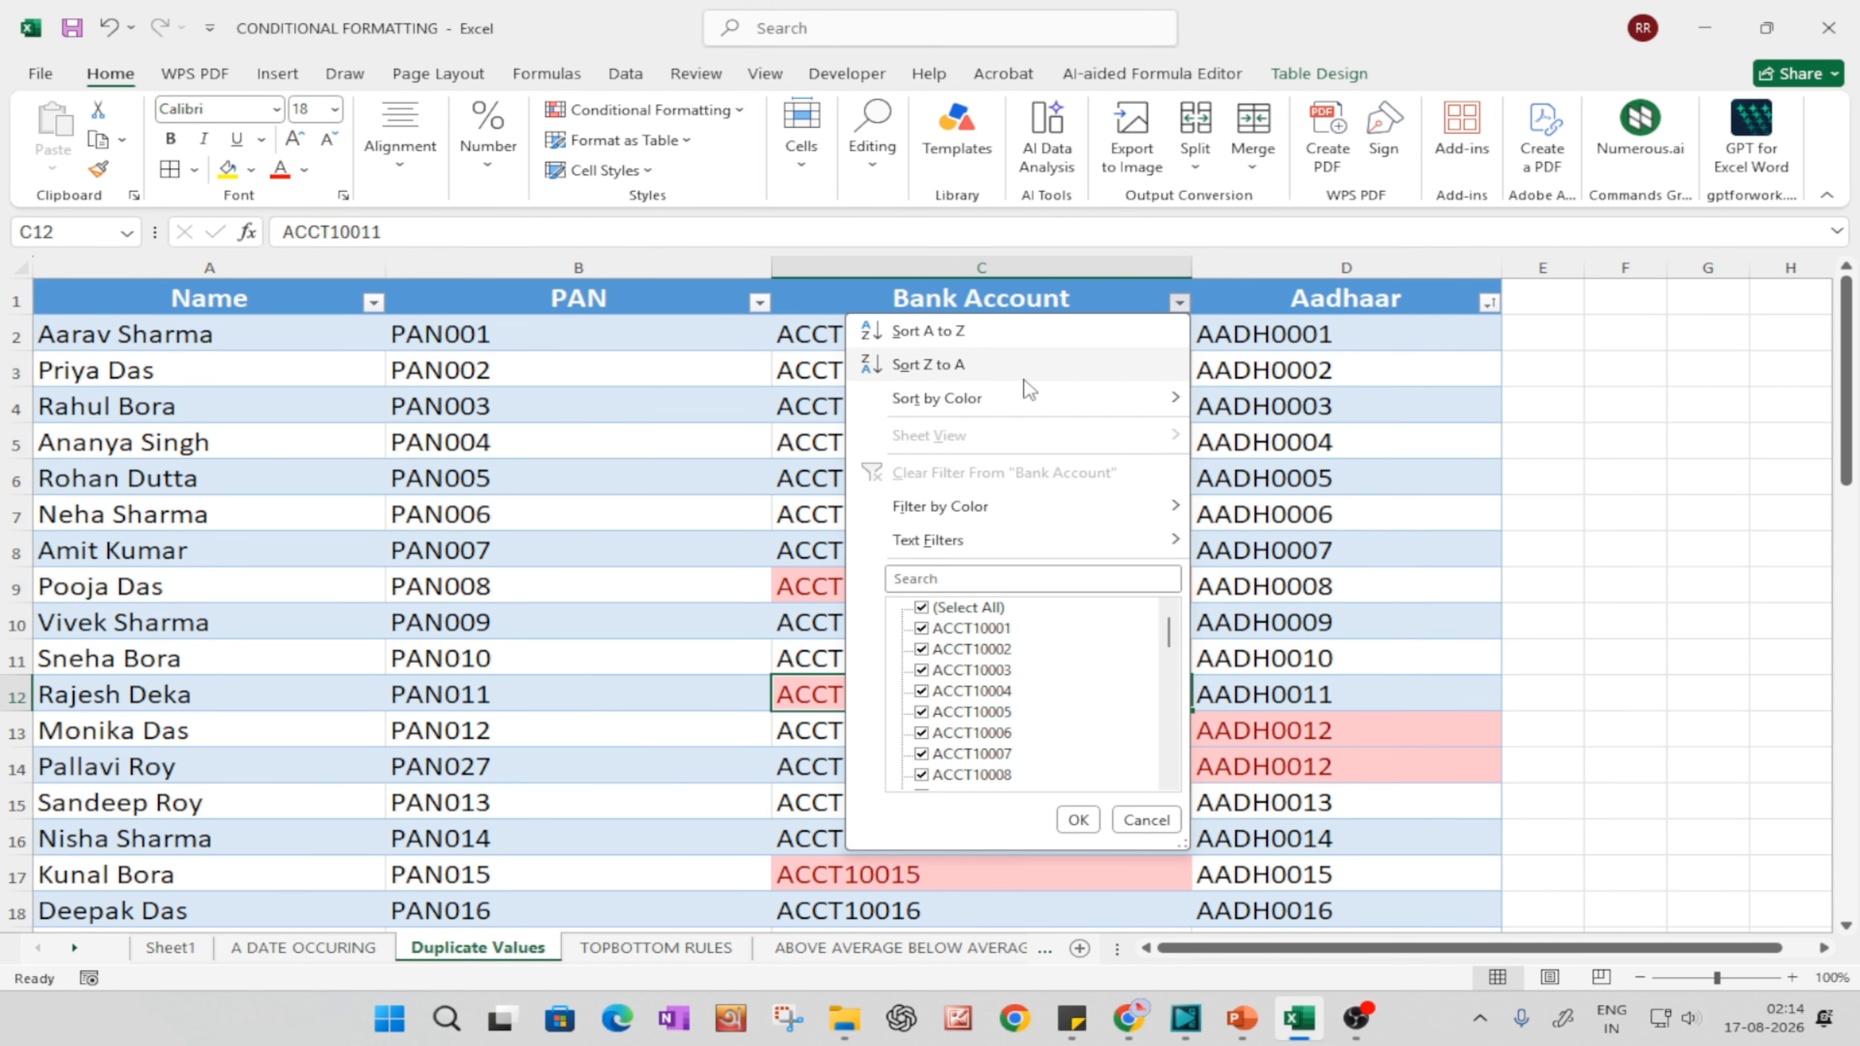
click(969, 332)
Step: Examine the highlighted duplicate pair in the sorted Bank Account column, selecting cell C9 and rows 9 and 10
scroll(973, 533, down, 5)
scroll(973, 533, up, 5)
click(902, 587)
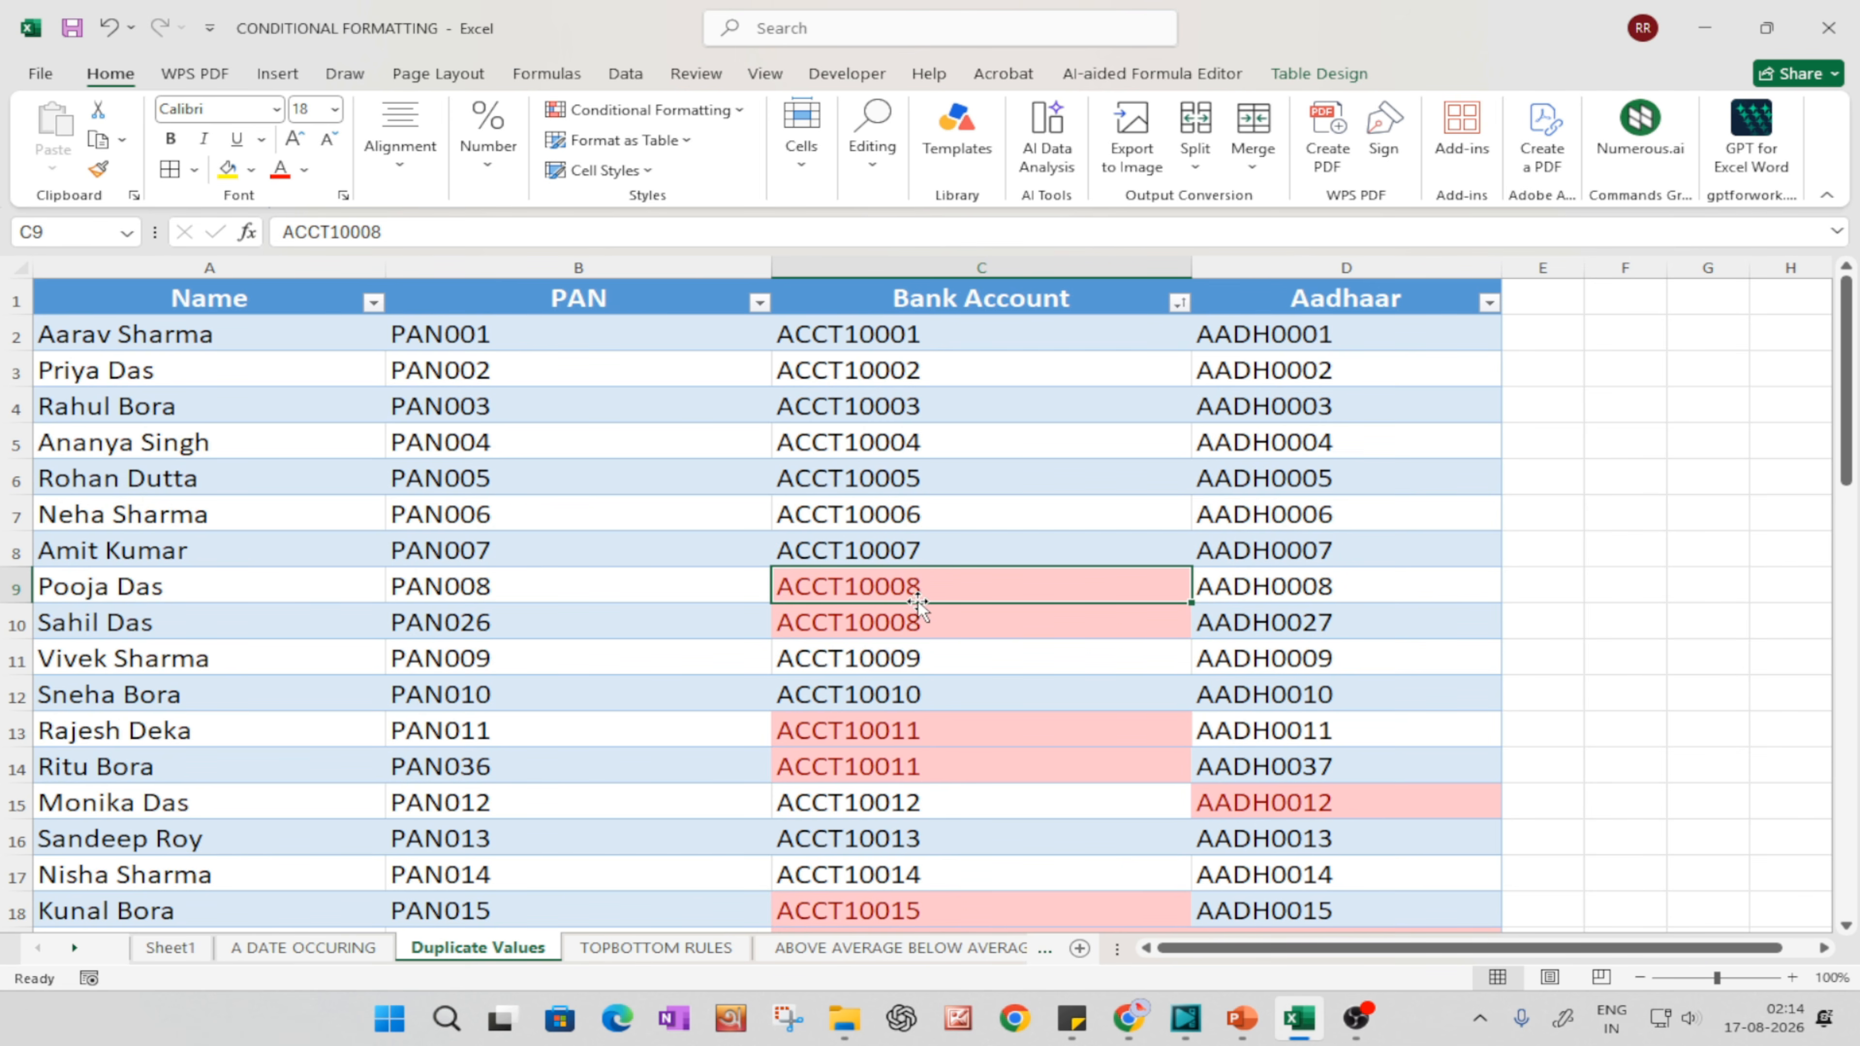
click(13, 590)
click(13, 623)
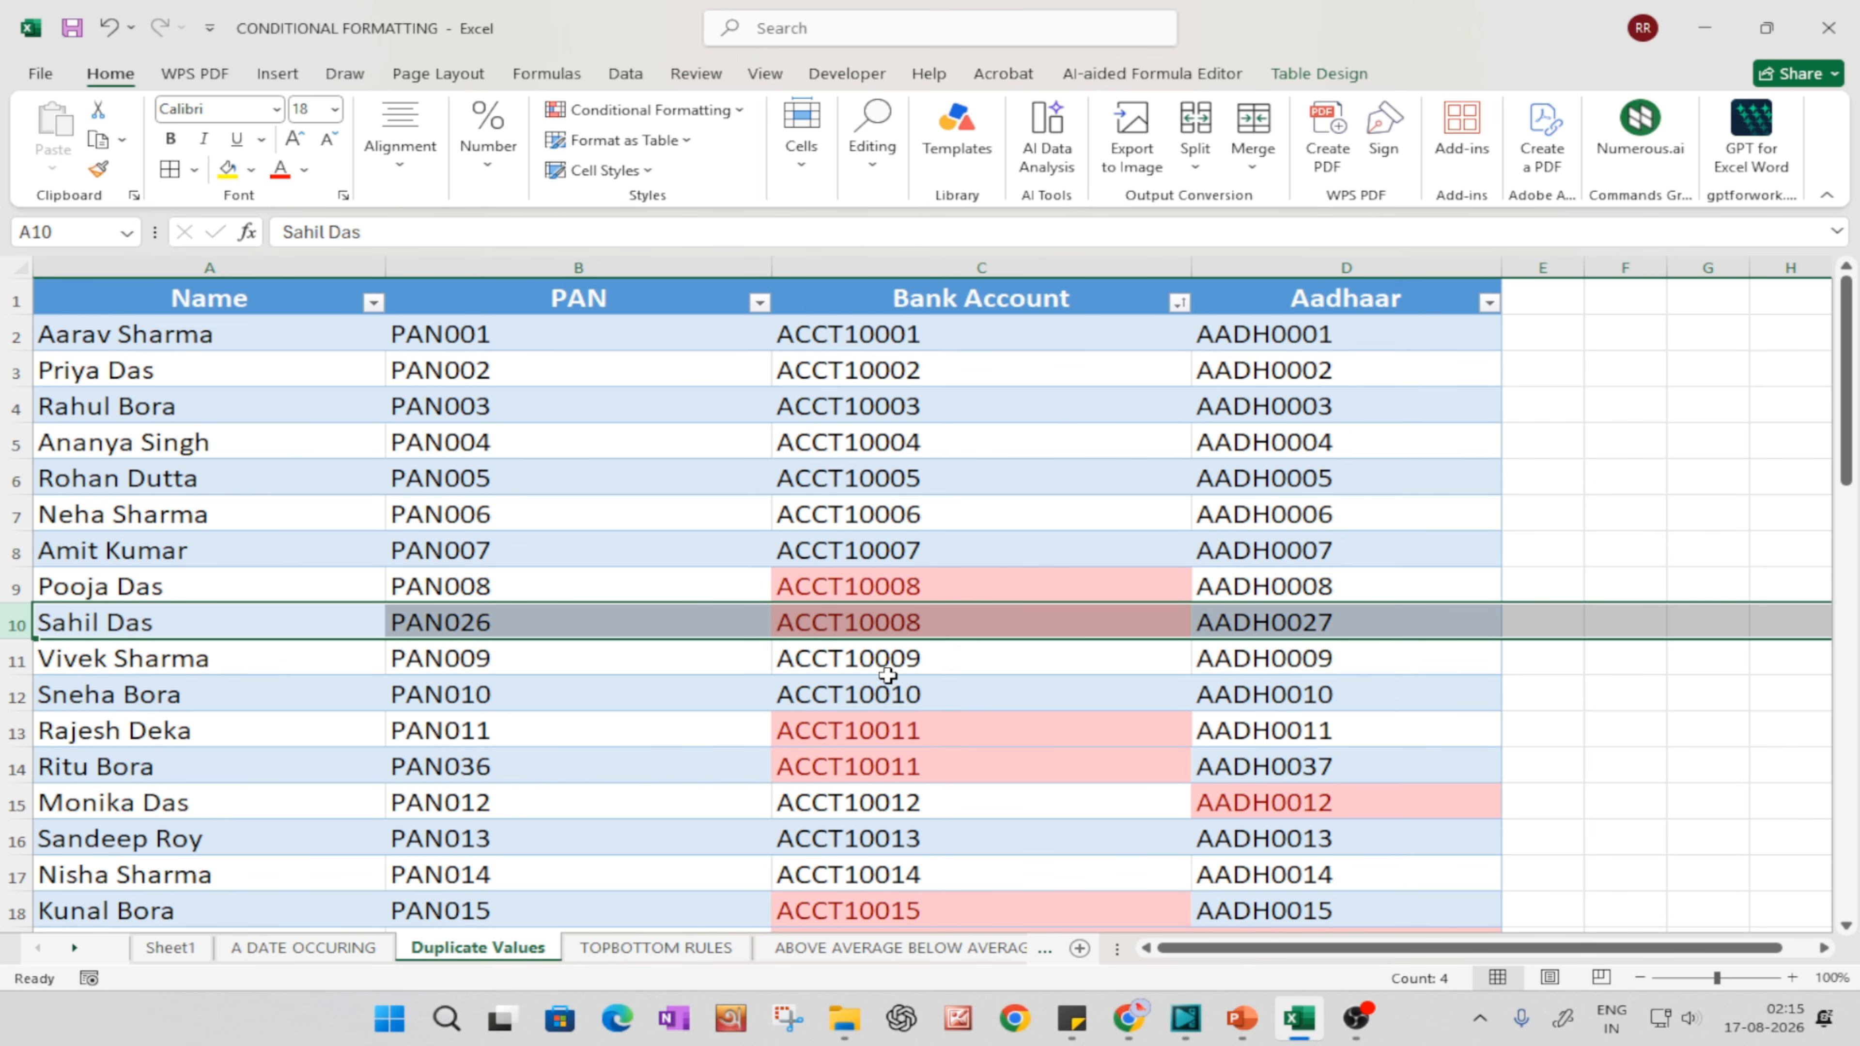
Step: Show the Top/Bottom Rules options of Conditional Formatting, and open the TOPBOTTOM RULES sheet
click(688, 110)
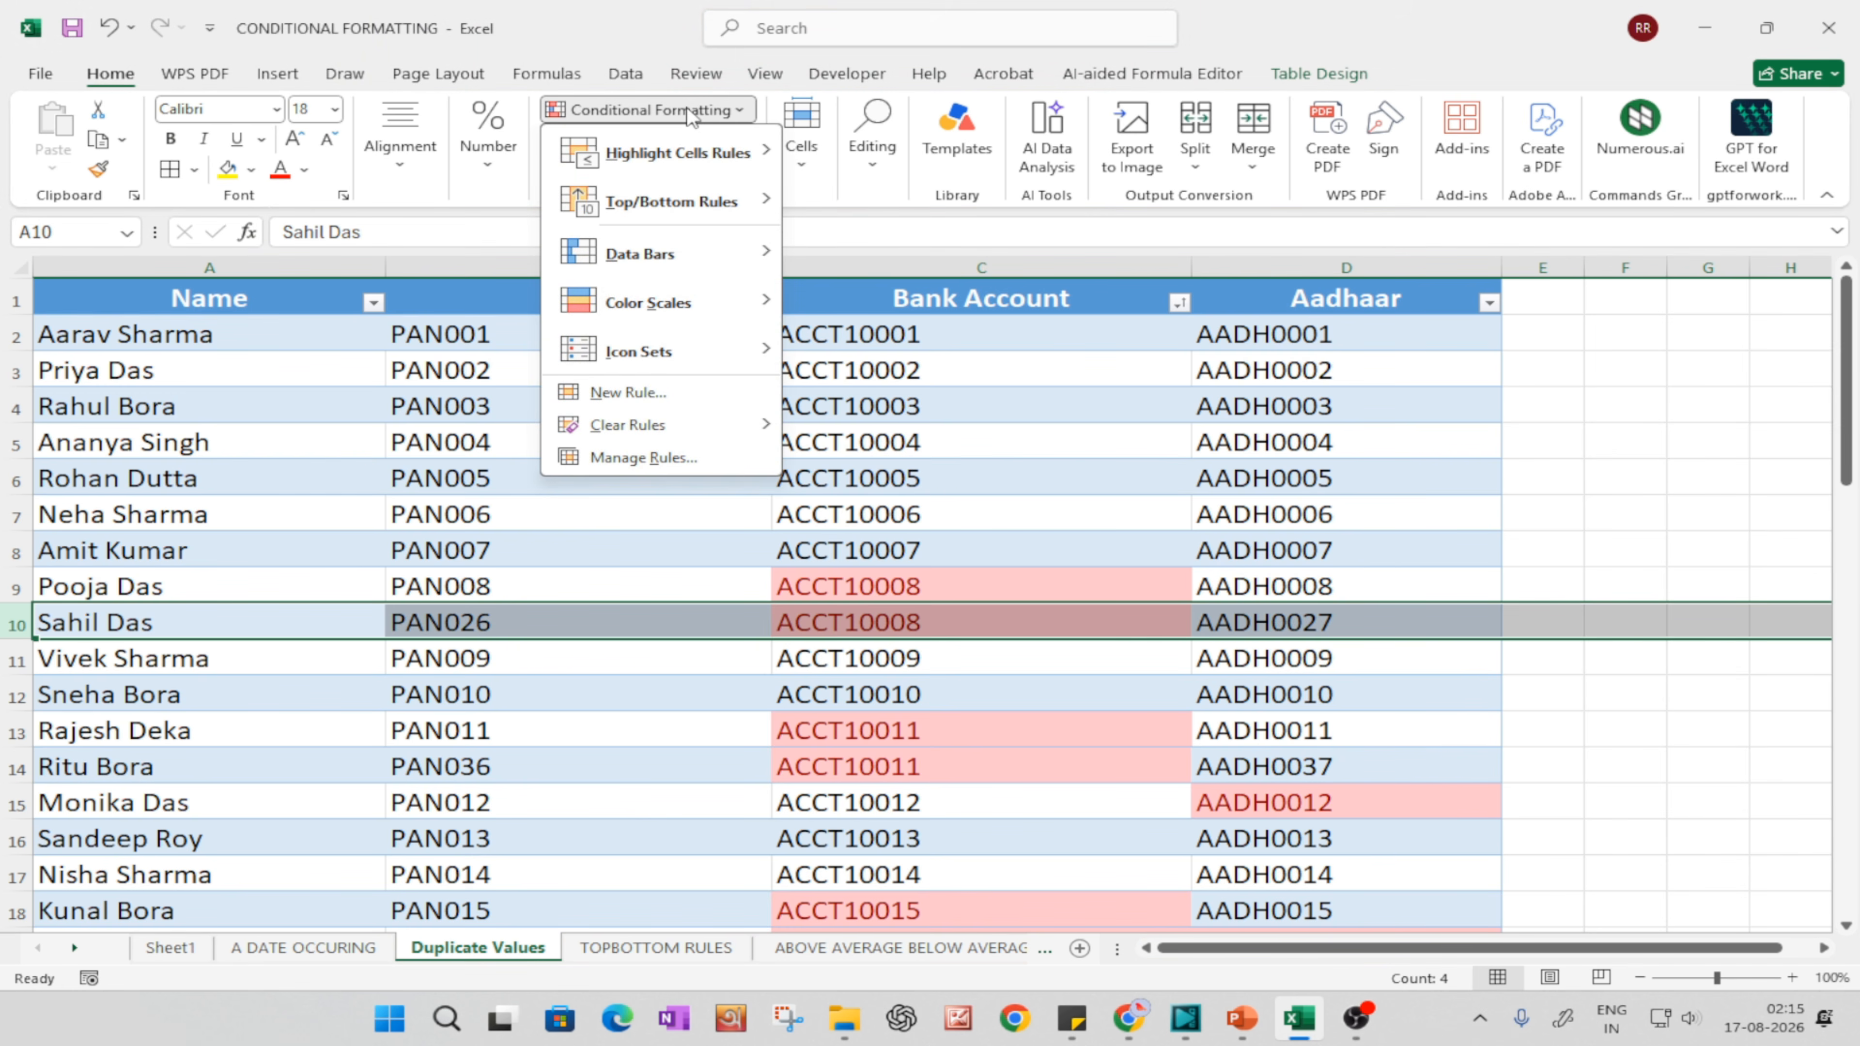
mouse_move(687, 207)
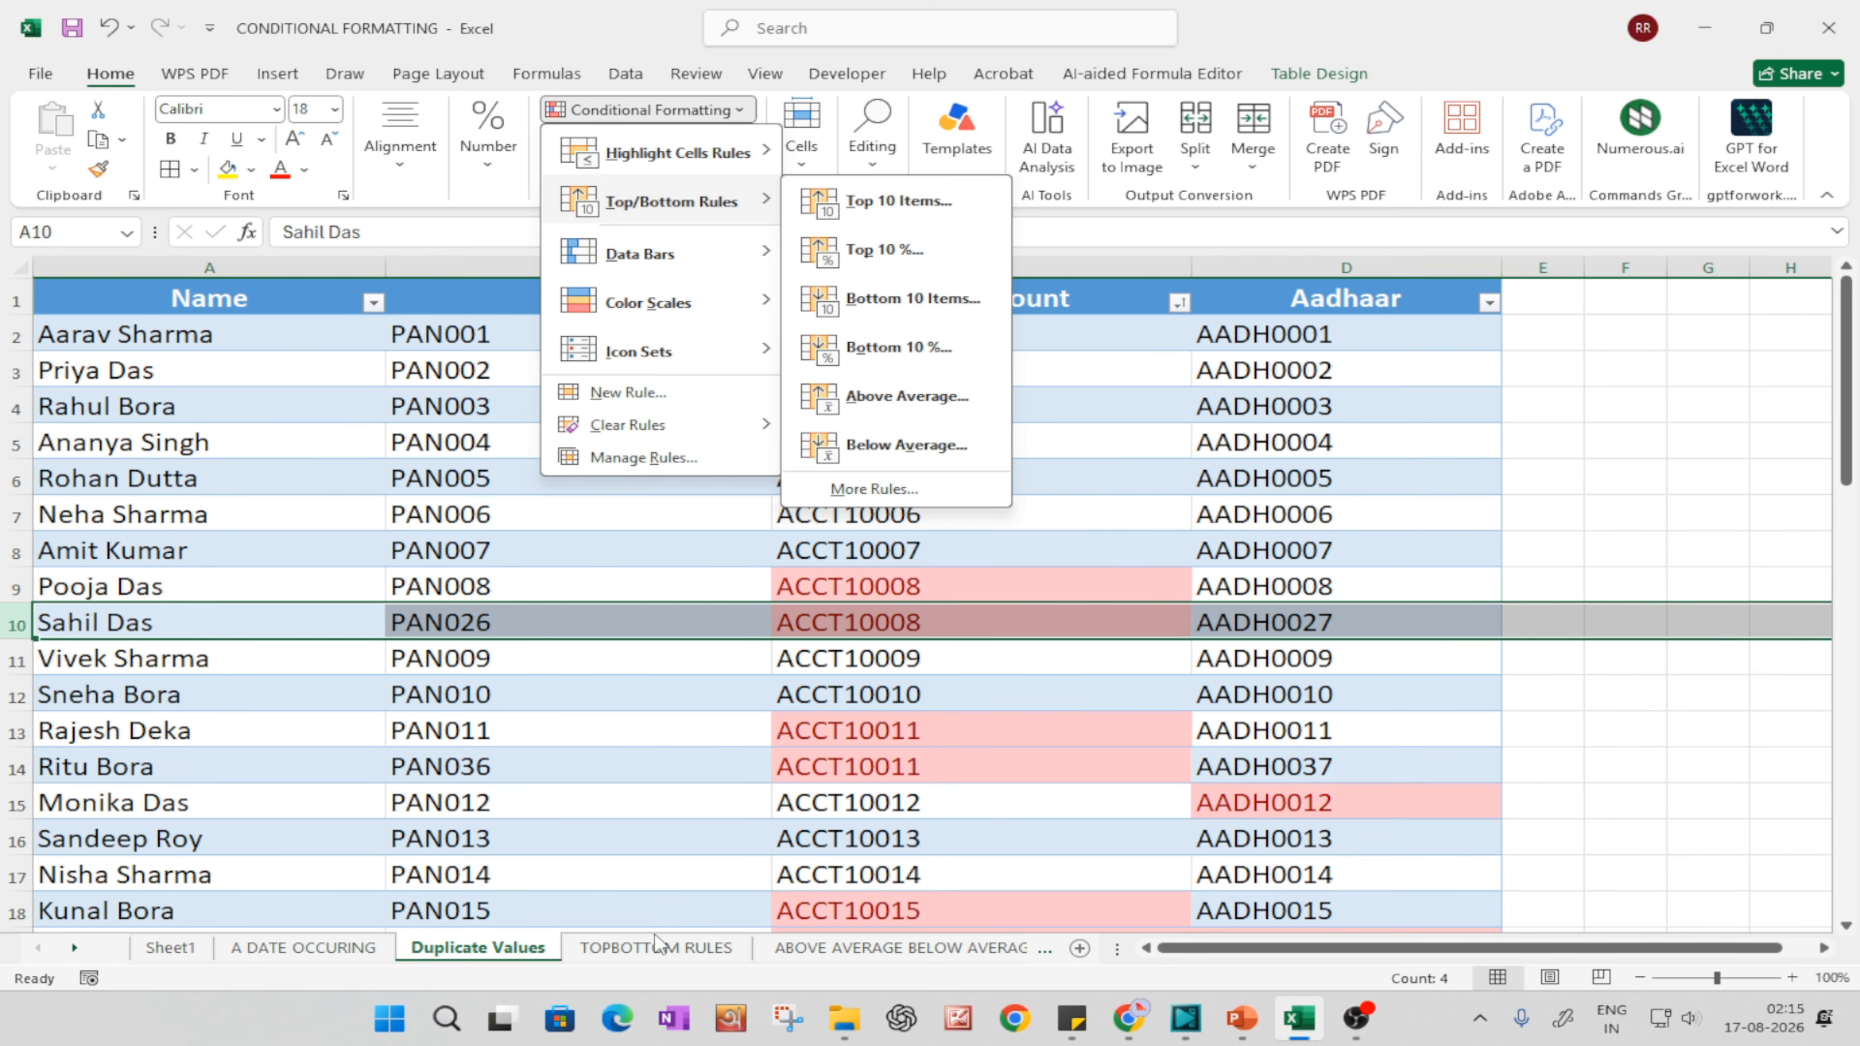
click(686, 948)
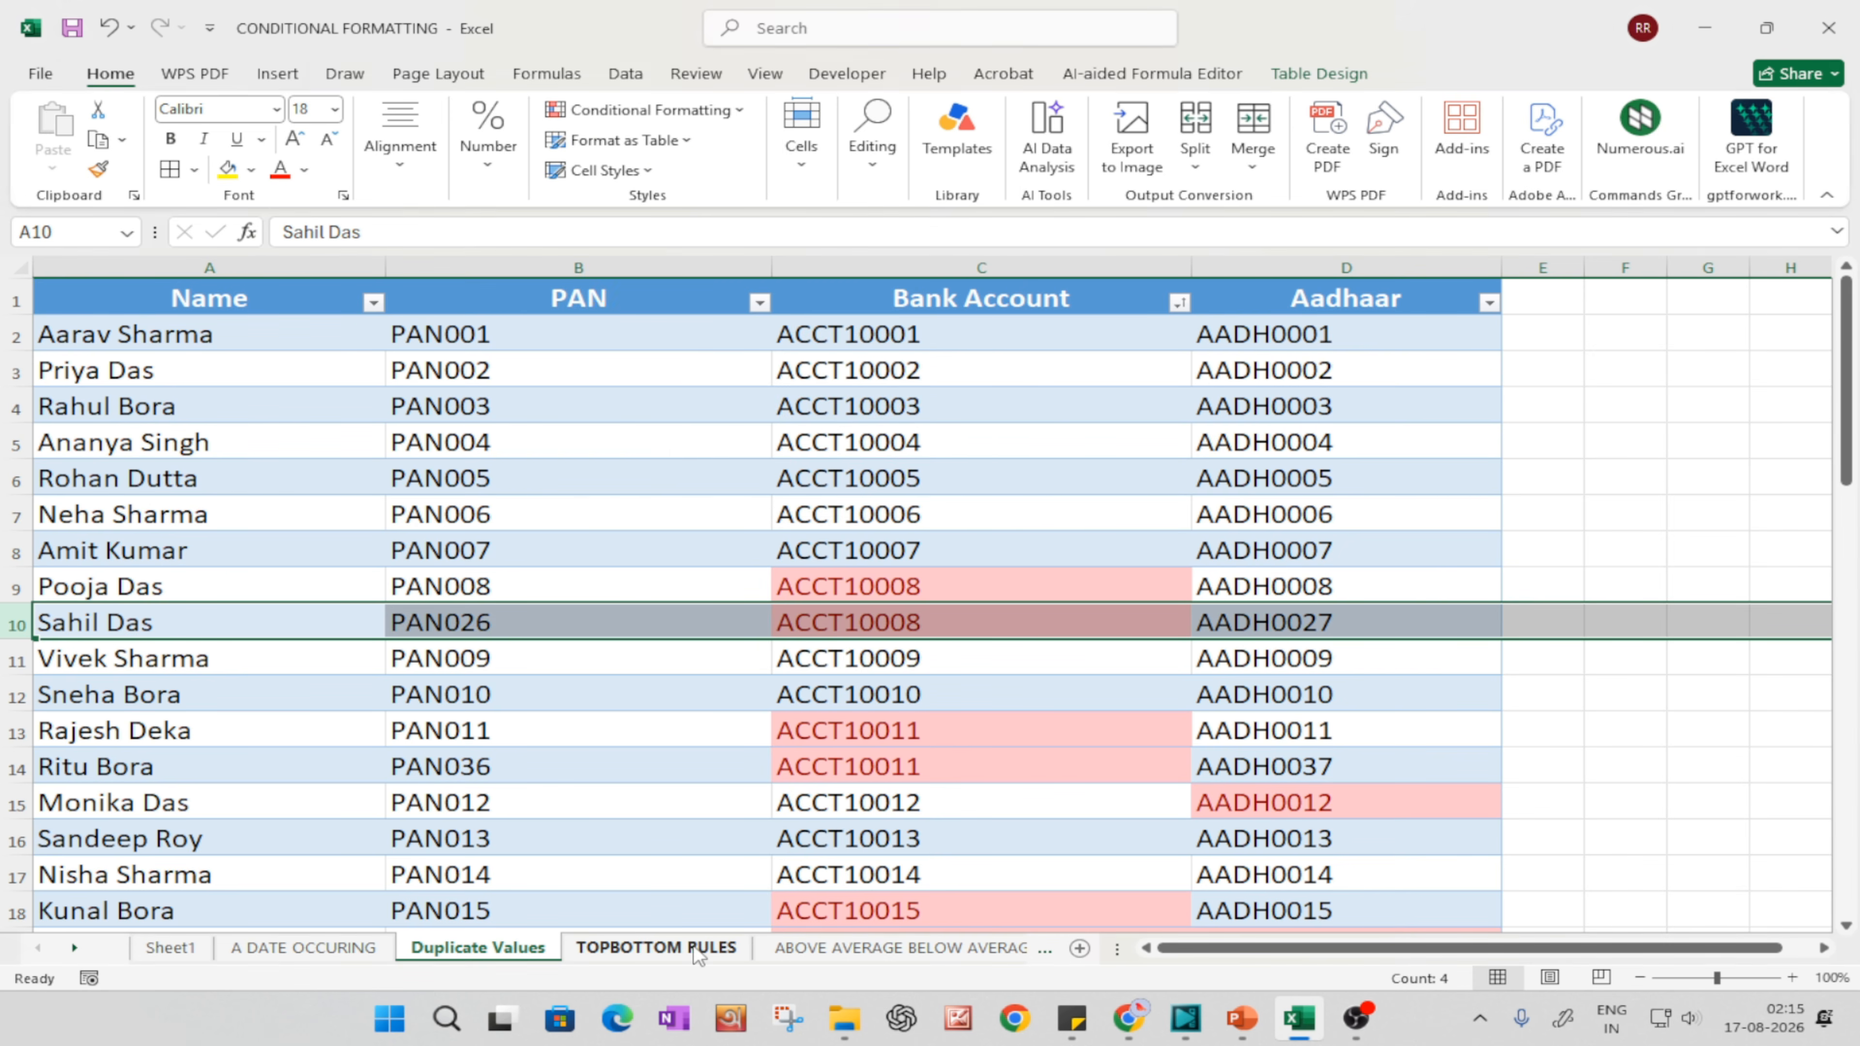
click(686, 948)
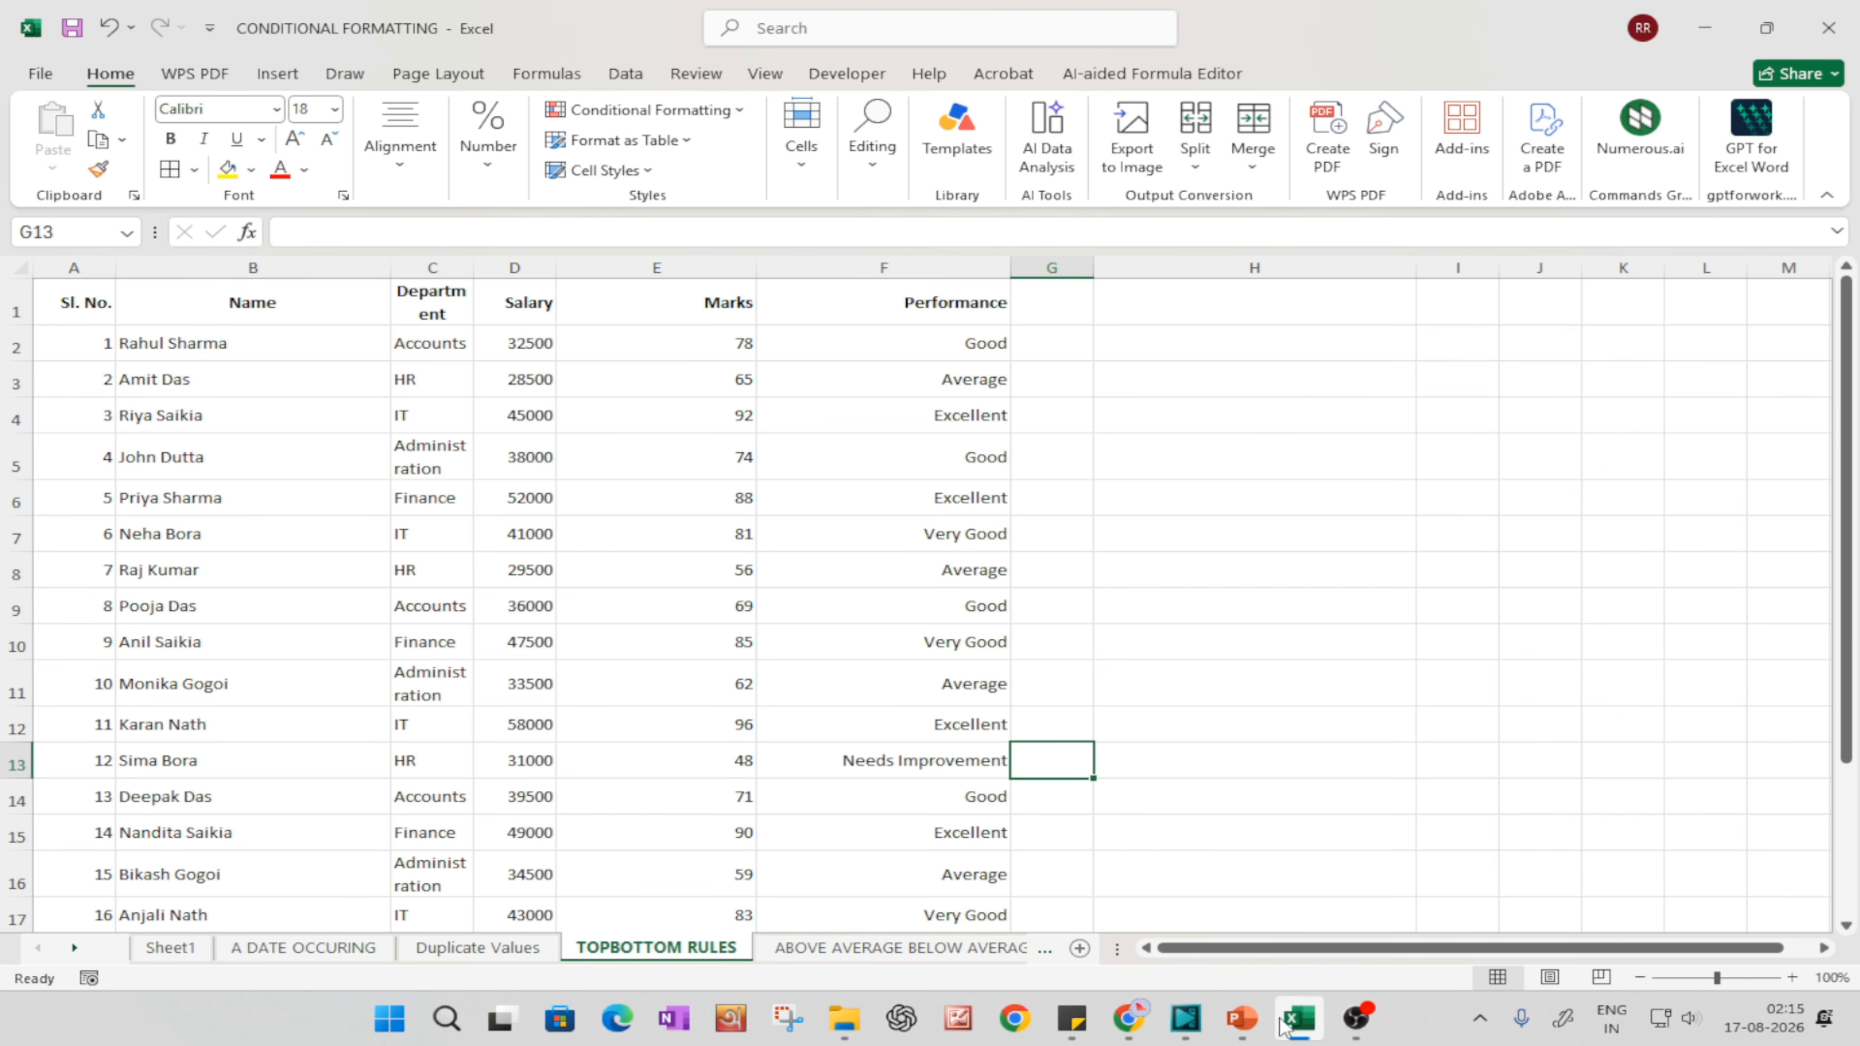
Step: Switch to the CONDITIONAL FORMATTING presentation in PowerPoint and display slide 5, which introduces Top/Bottom Rules in Excel
mouse_move(1242, 1019)
click(1165, 918)
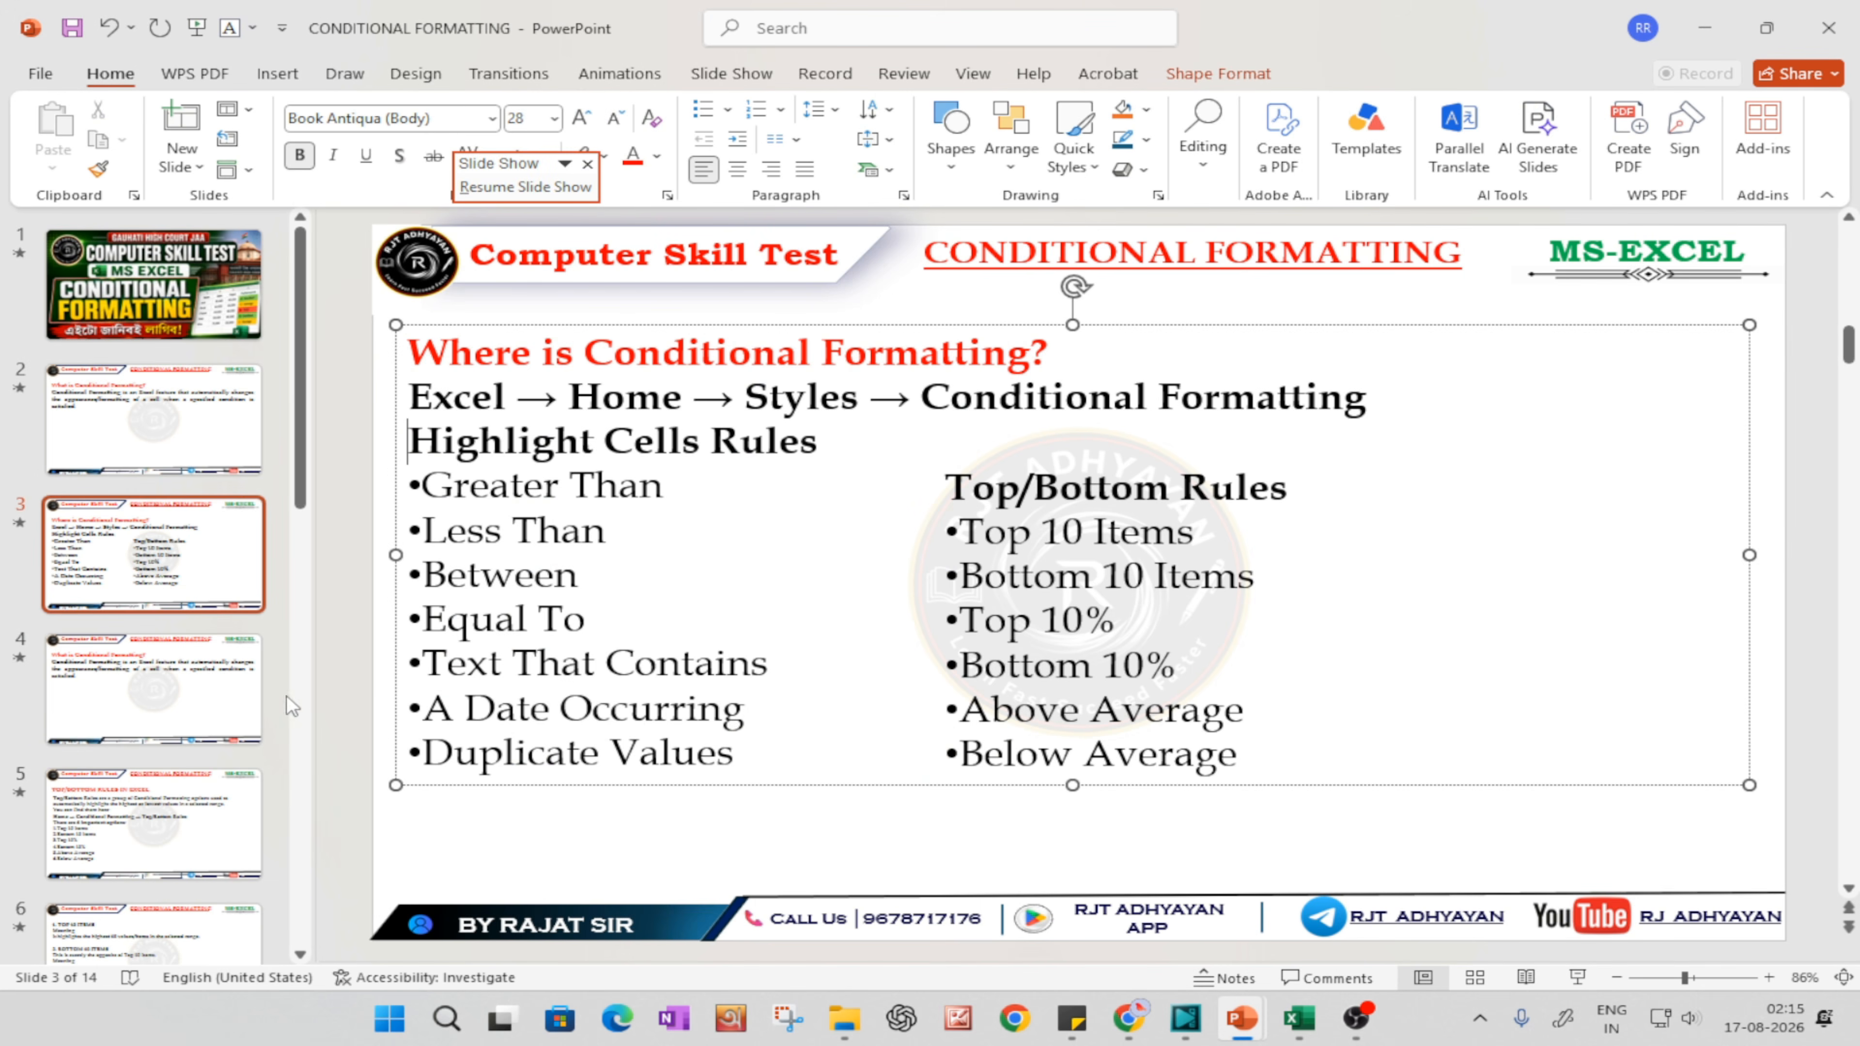
scroll(664, 652, down, 2)
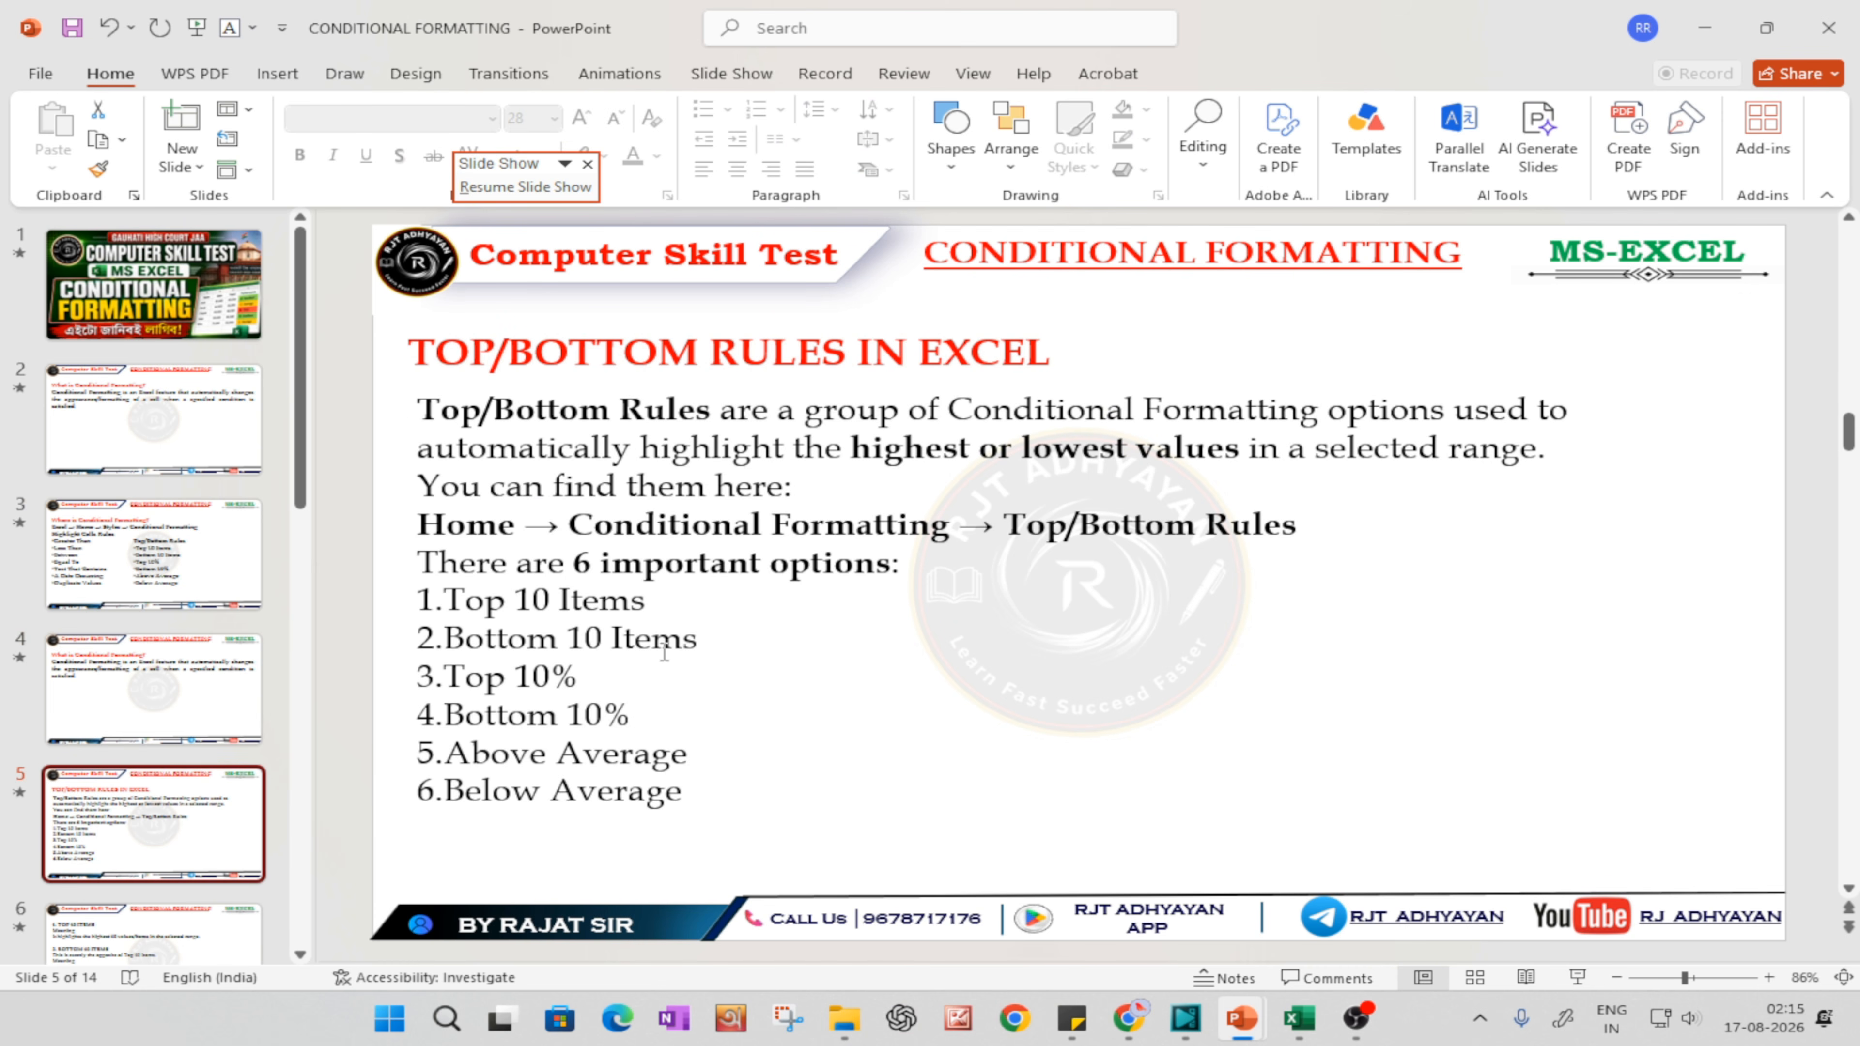
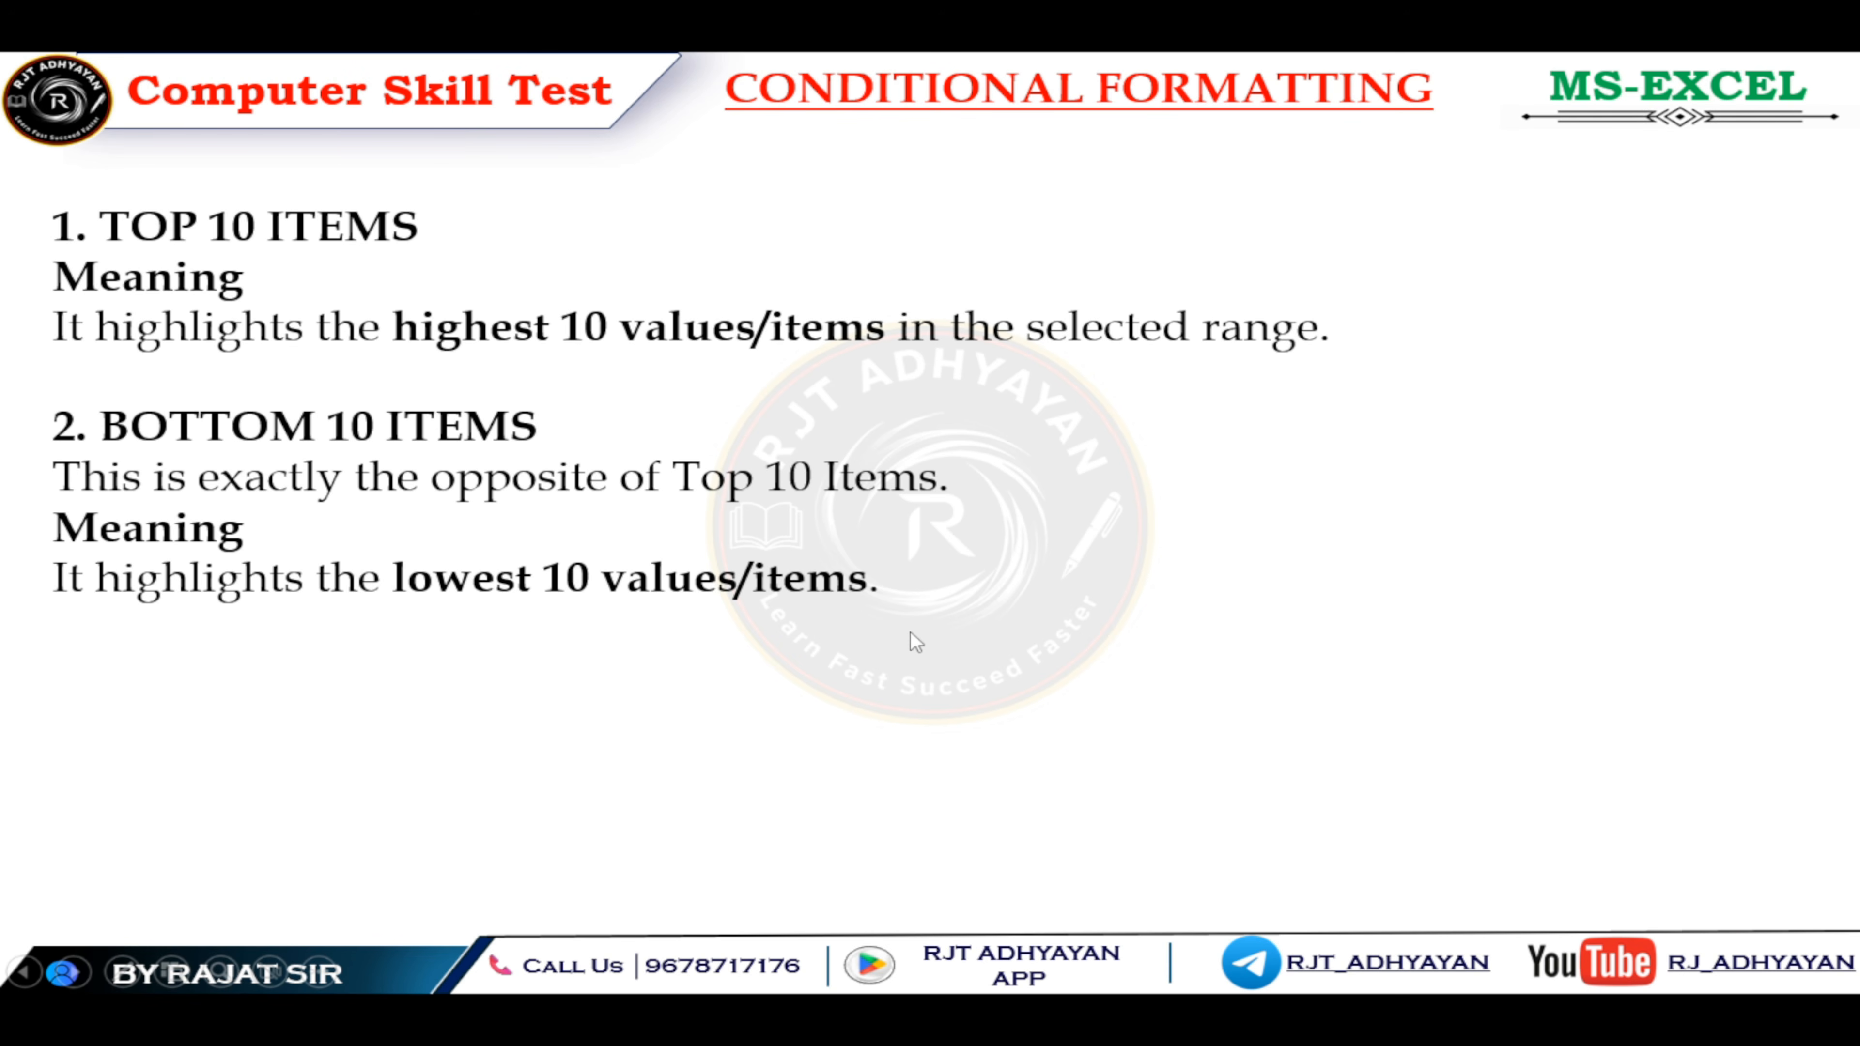
Step: Switch to the CONDITIONAL FORMATTING workbook in Excel and add borders to all cells of the data table on the TOPBOTTOM RULES sheet
key(alt+Tab)
key(alt+Tab)
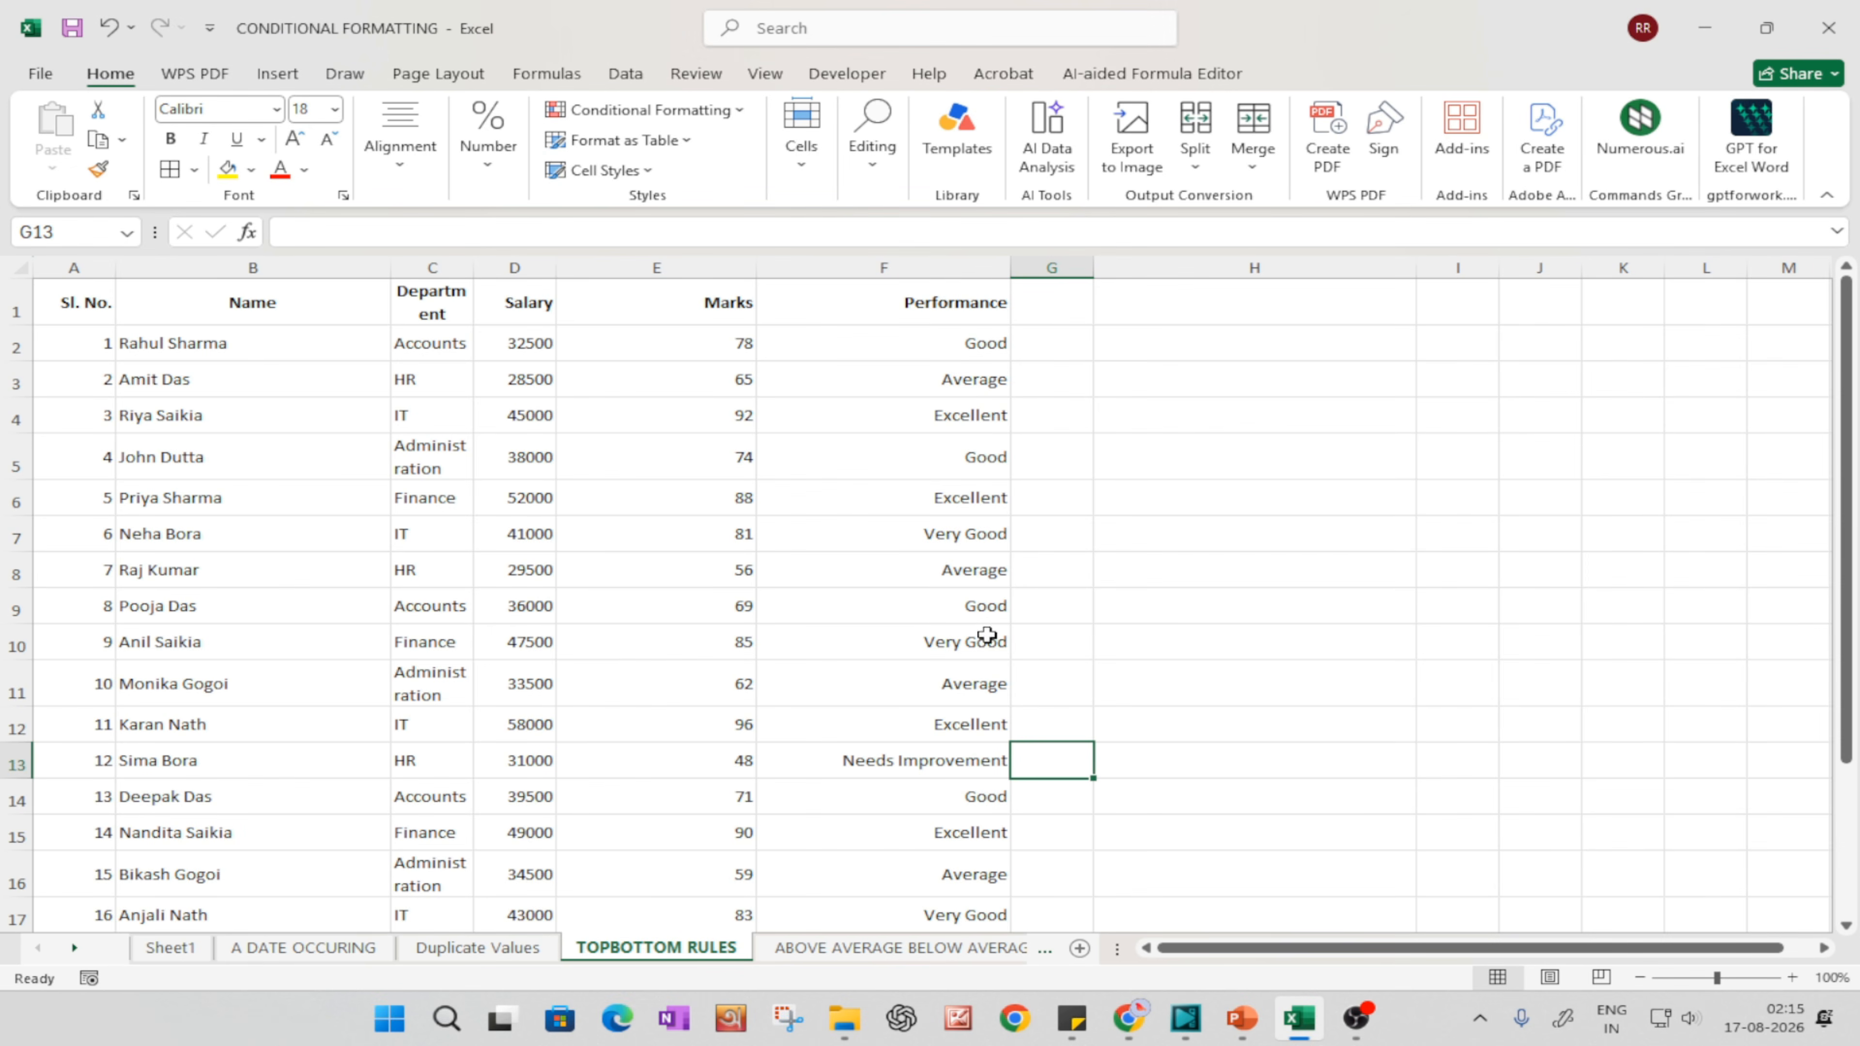
click(697, 525)
key(ctrl+a)
click(1358, 618)
click(822, 566)
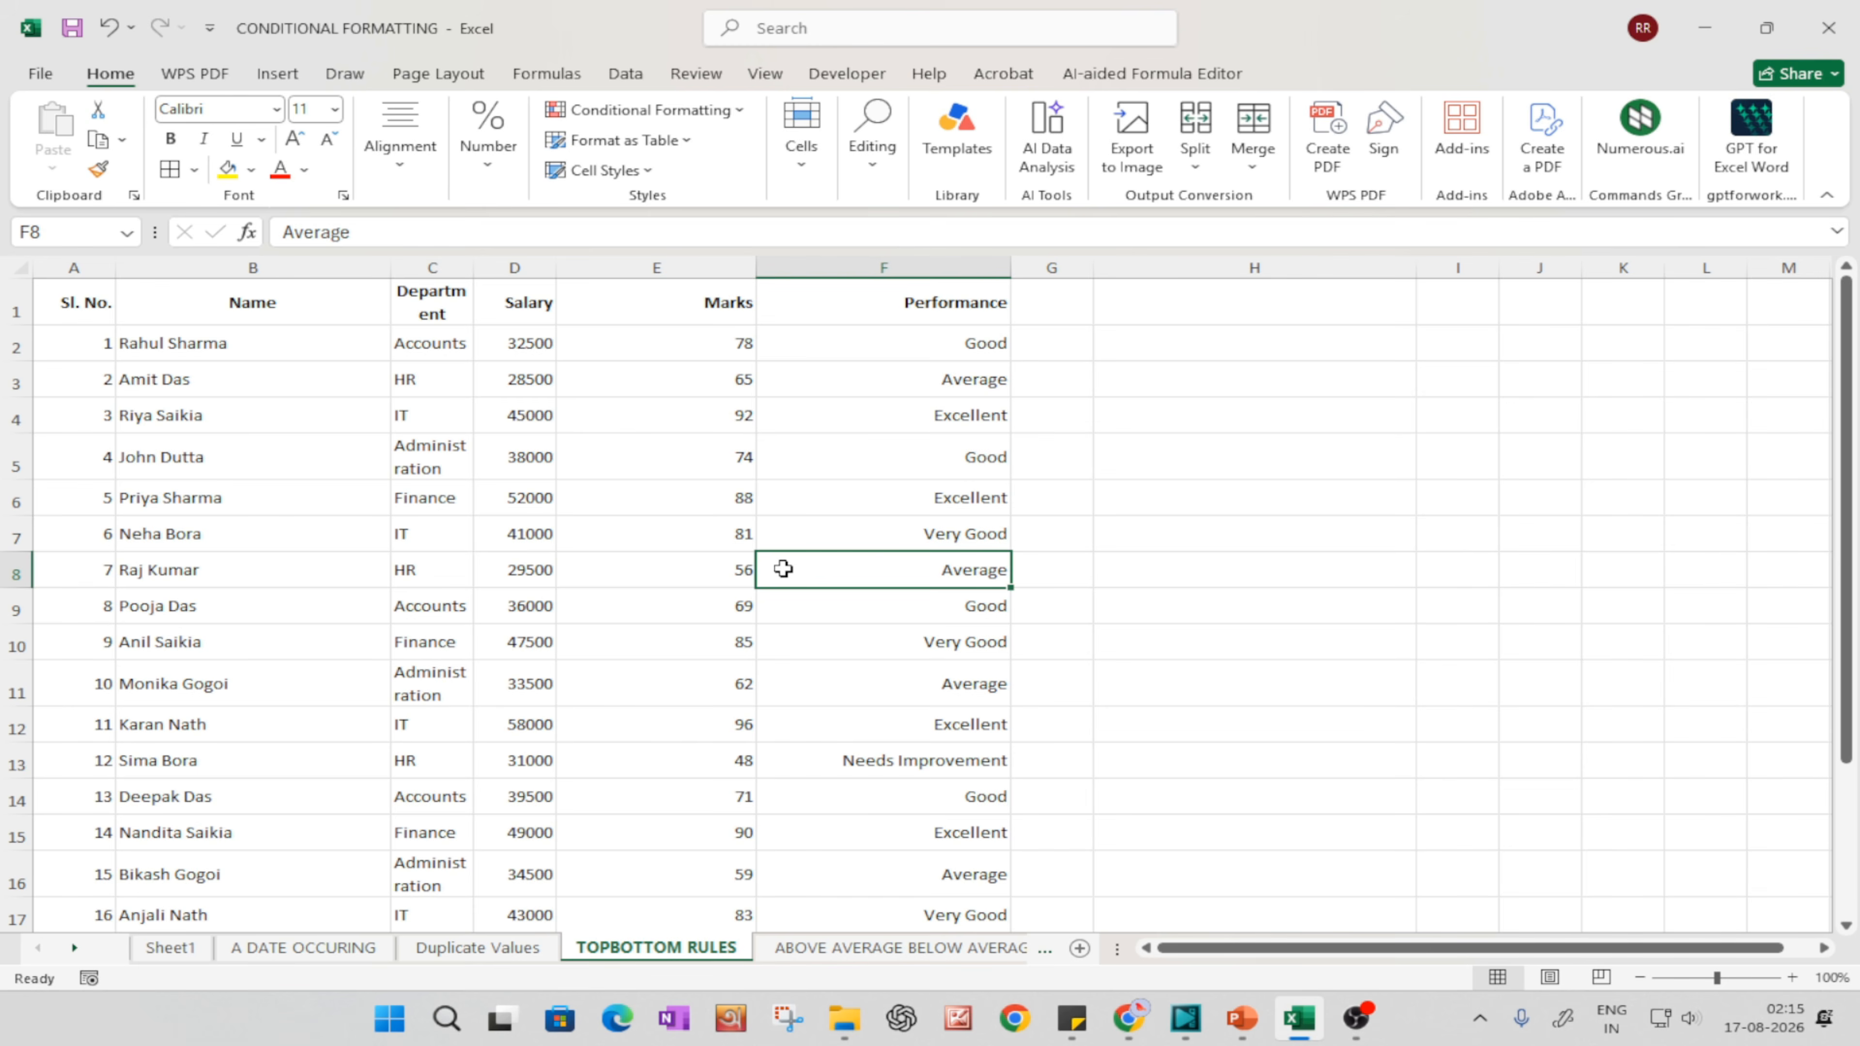
key(ctrl+a)
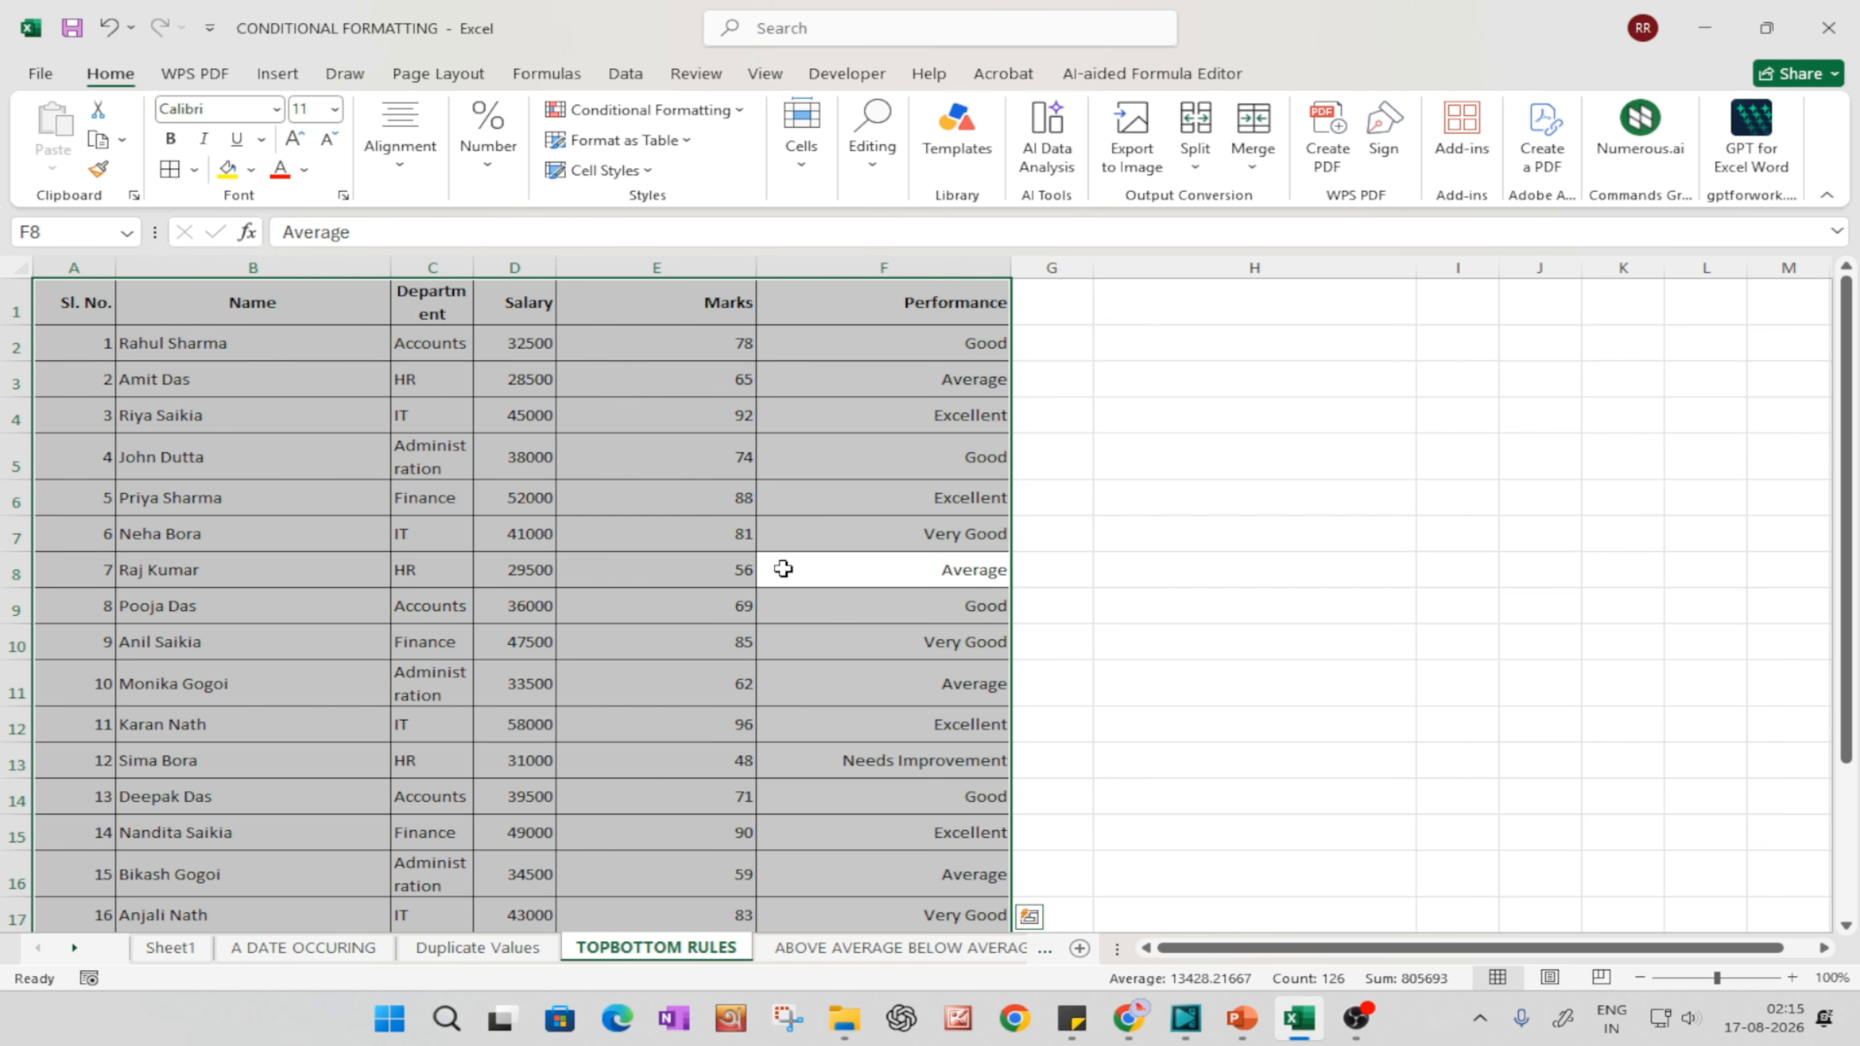
Step: AutoFit the column widths of the whole data table
key(alt+h)
key(o)
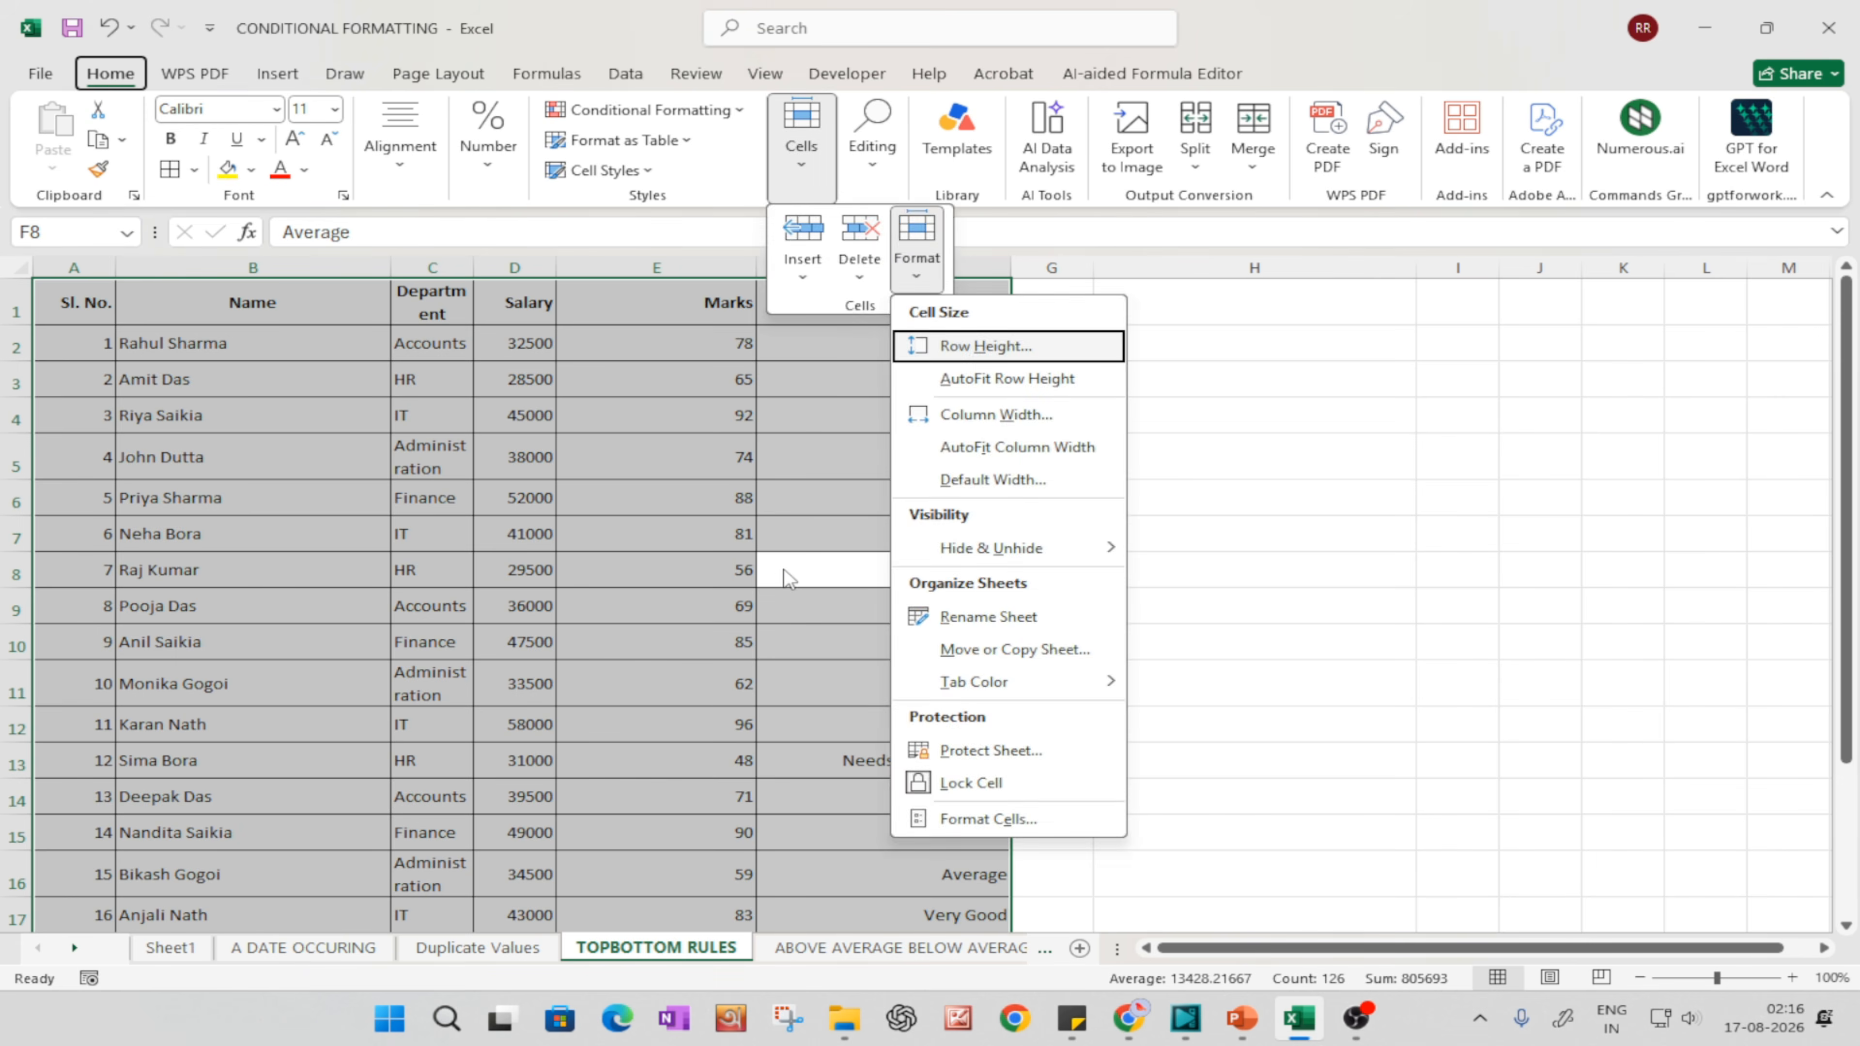
key(i)
key(alt+h)
key(o)
key(i)
click(297, 350)
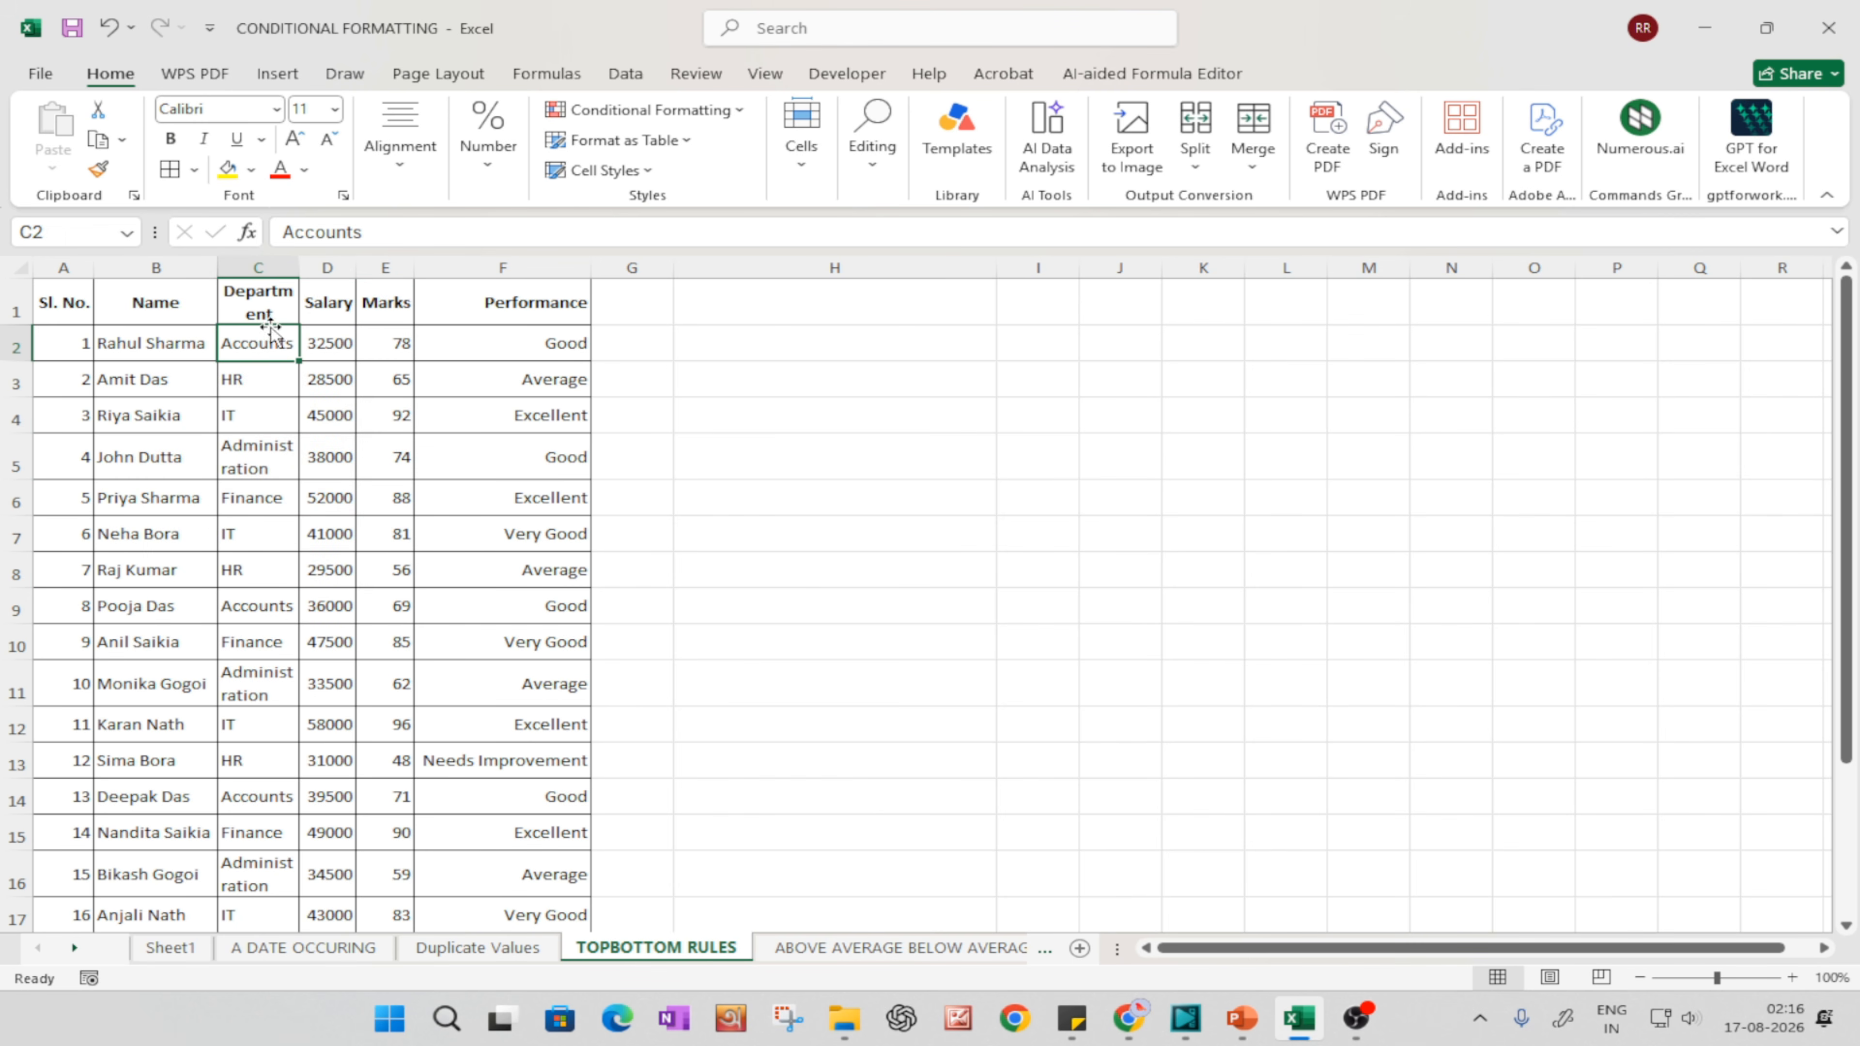
Step: Set the font size of the entire data table to 20
click(395, 570)
key(ctrl+a)
click(334, 108)
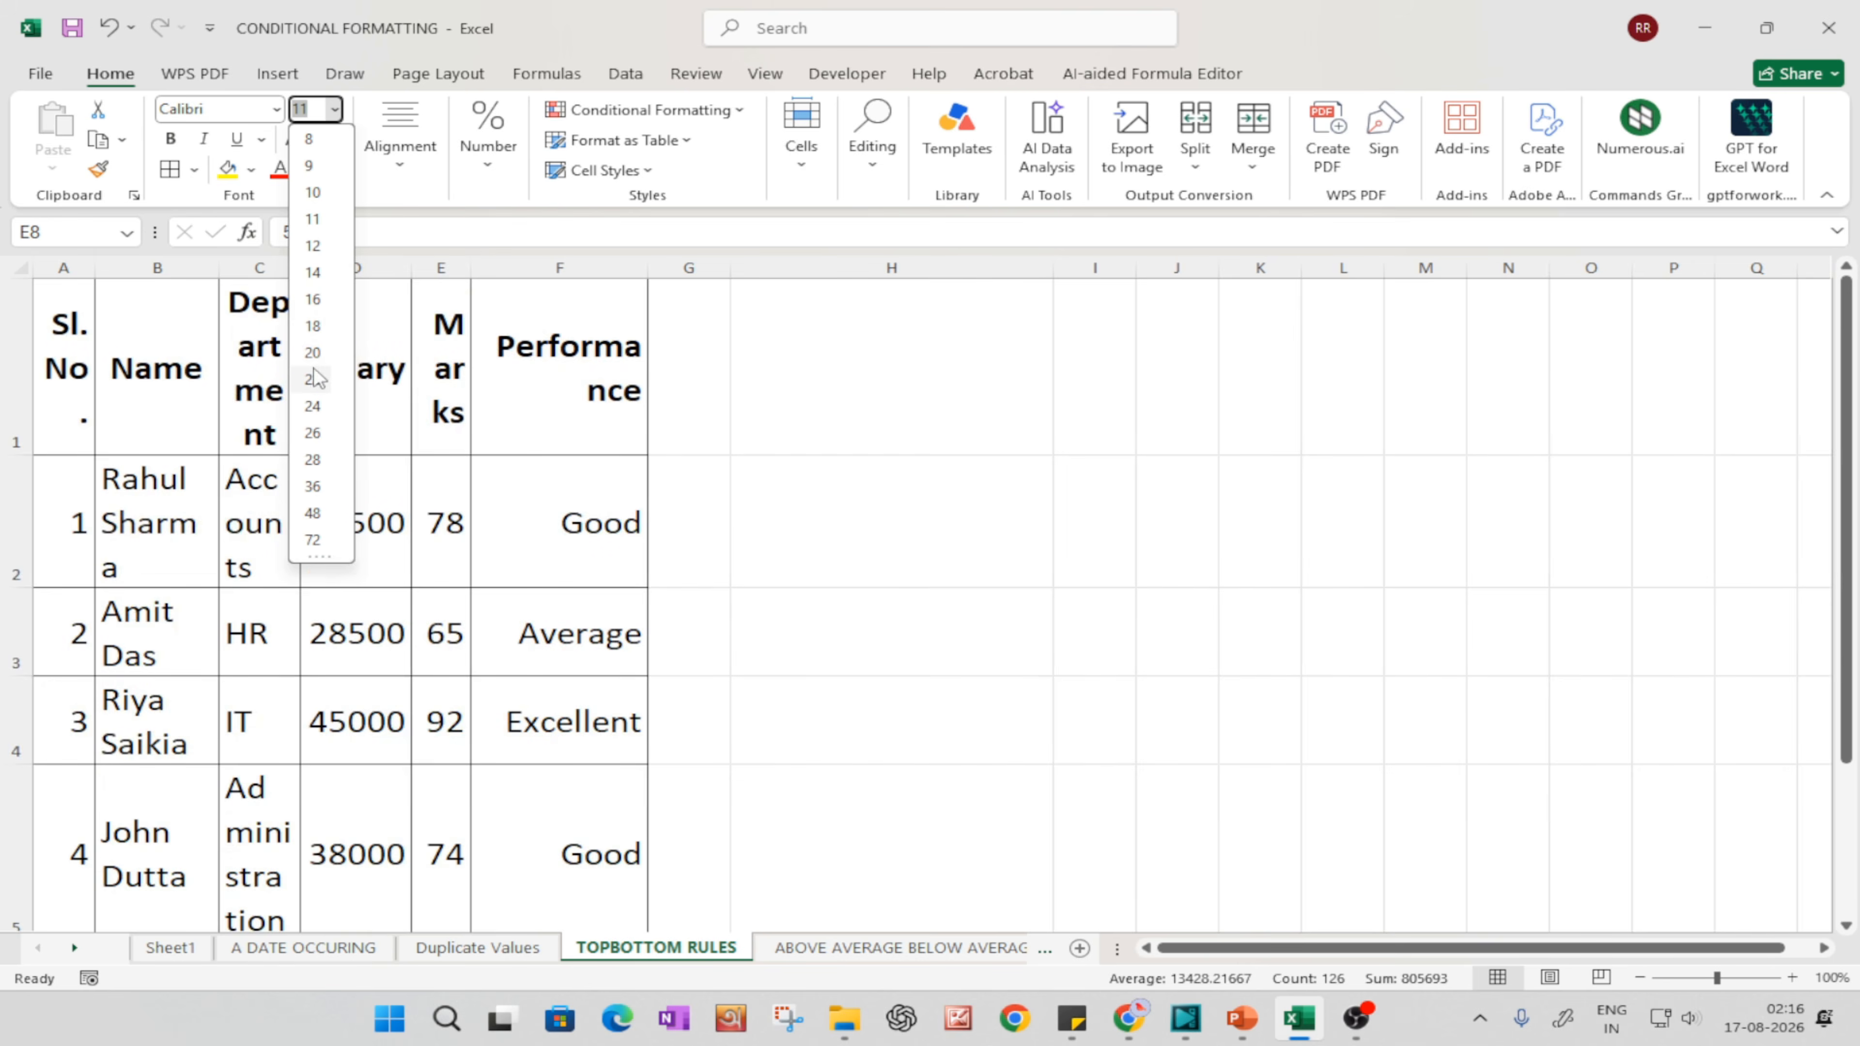
click(313, 352)
click(271, 366)
Step: Widen columns A to F of the data table enough for the wrapped text to fit on single lines
drag(101, 266, 392, 265)
drag(515, 266, 1399, 275)
drag(1575, 270, 1730, 276)
click(1100, 544)
Step: AutoFit both the column widths and the row heights of the whole data table
key(ctrl+a)
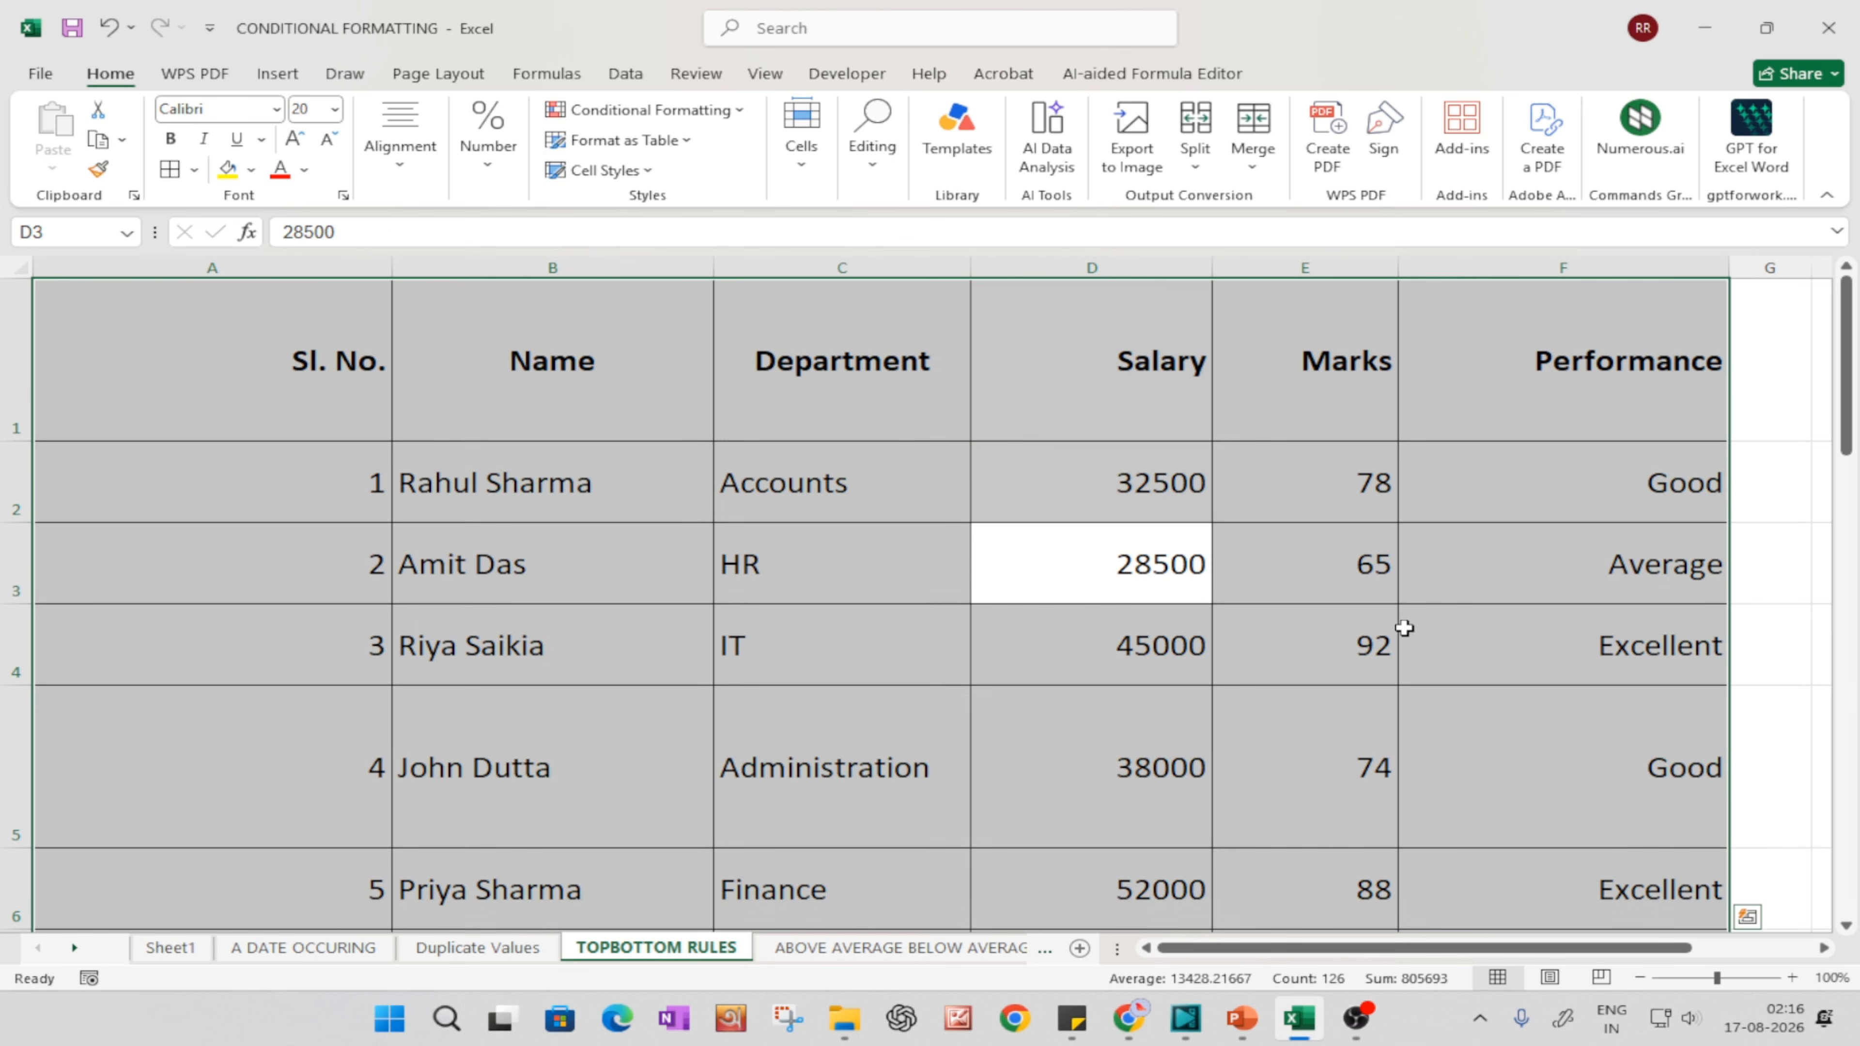
key(alt+h)
key(o)
key(i)
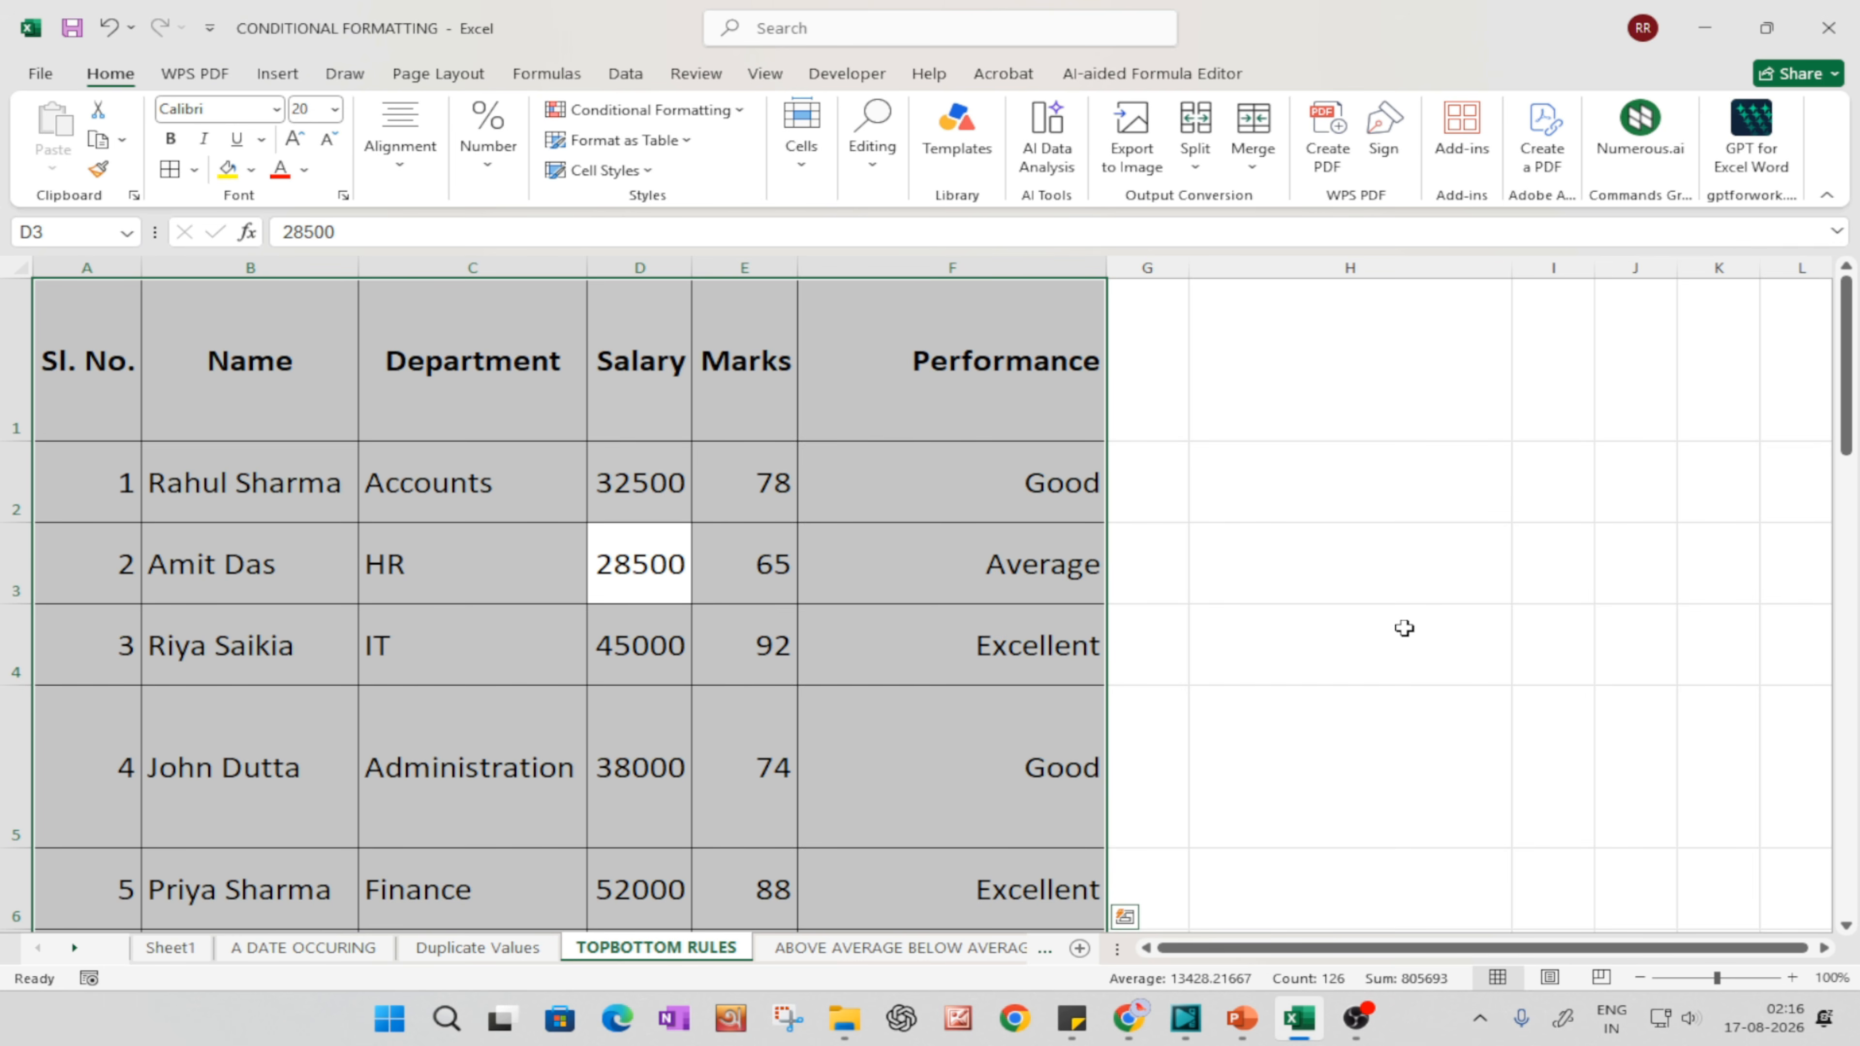
key(alt)
key(h)
key(o)
key(a)
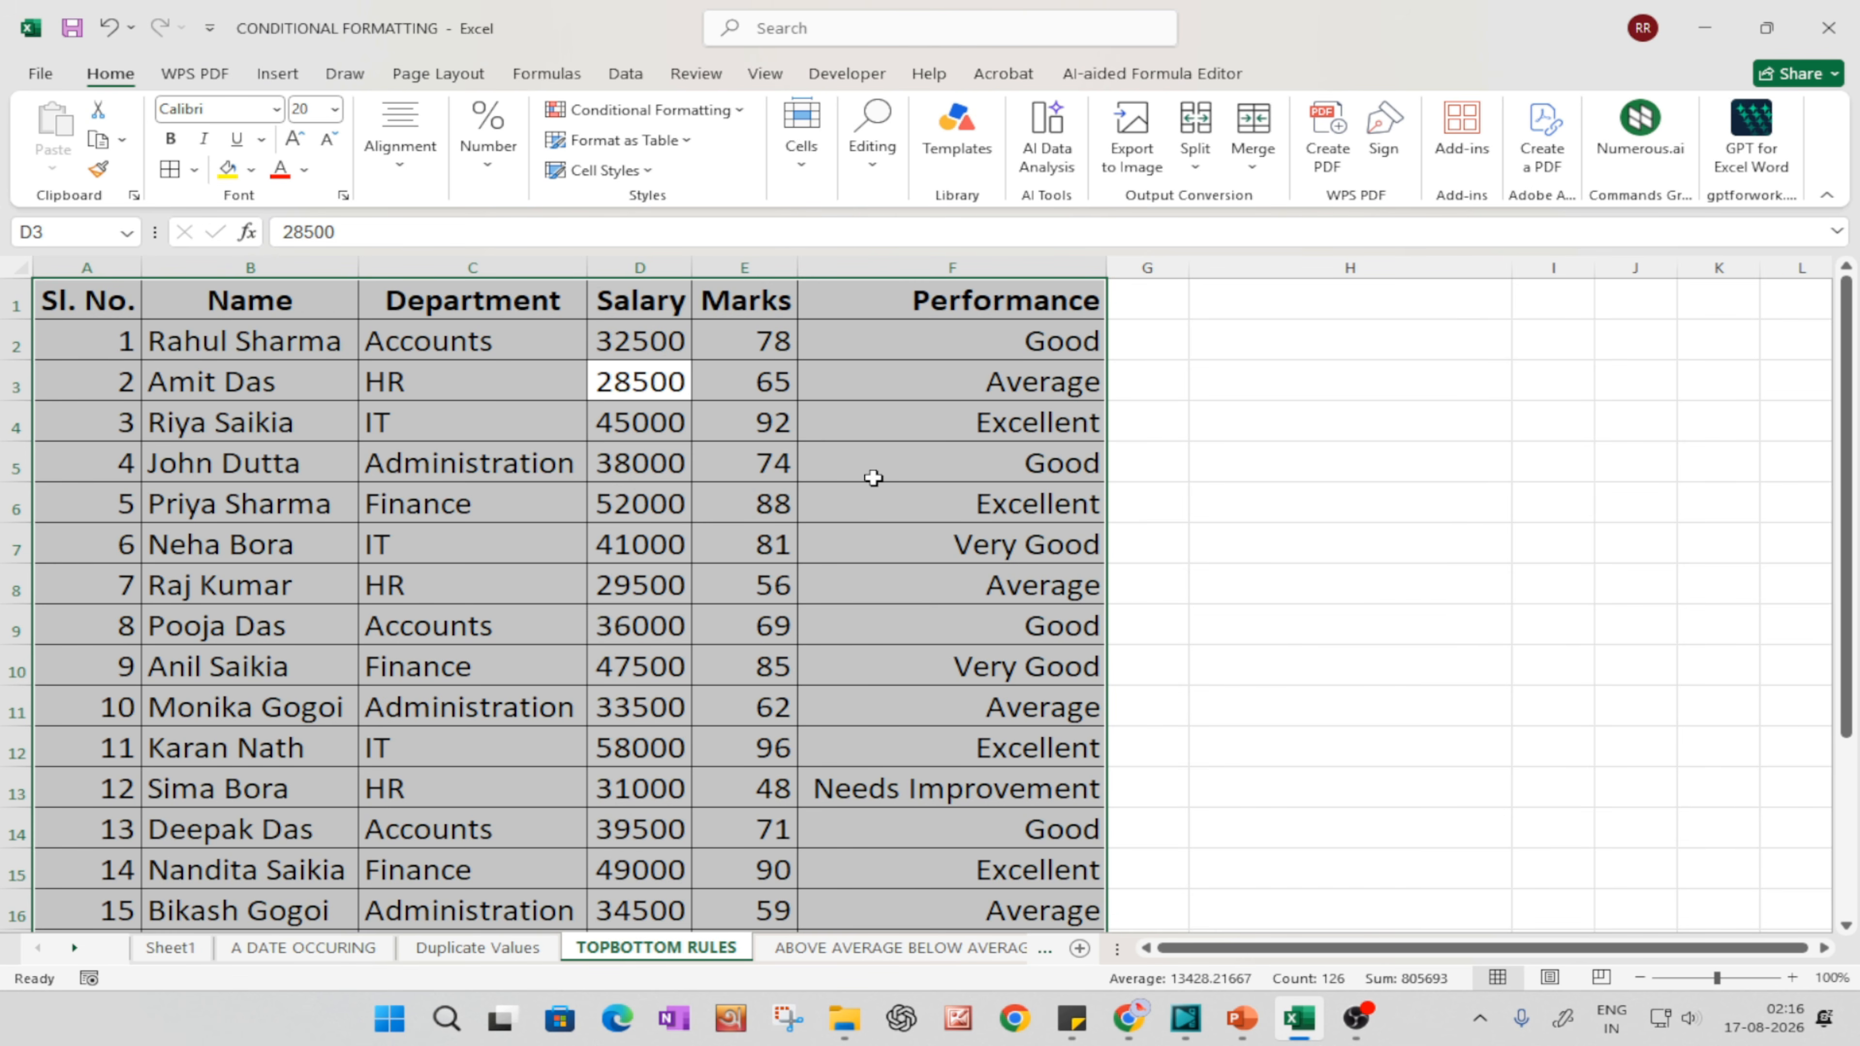
Step: Convert the range A1:F21 into an Excel table with headers
key(ctrl+t)
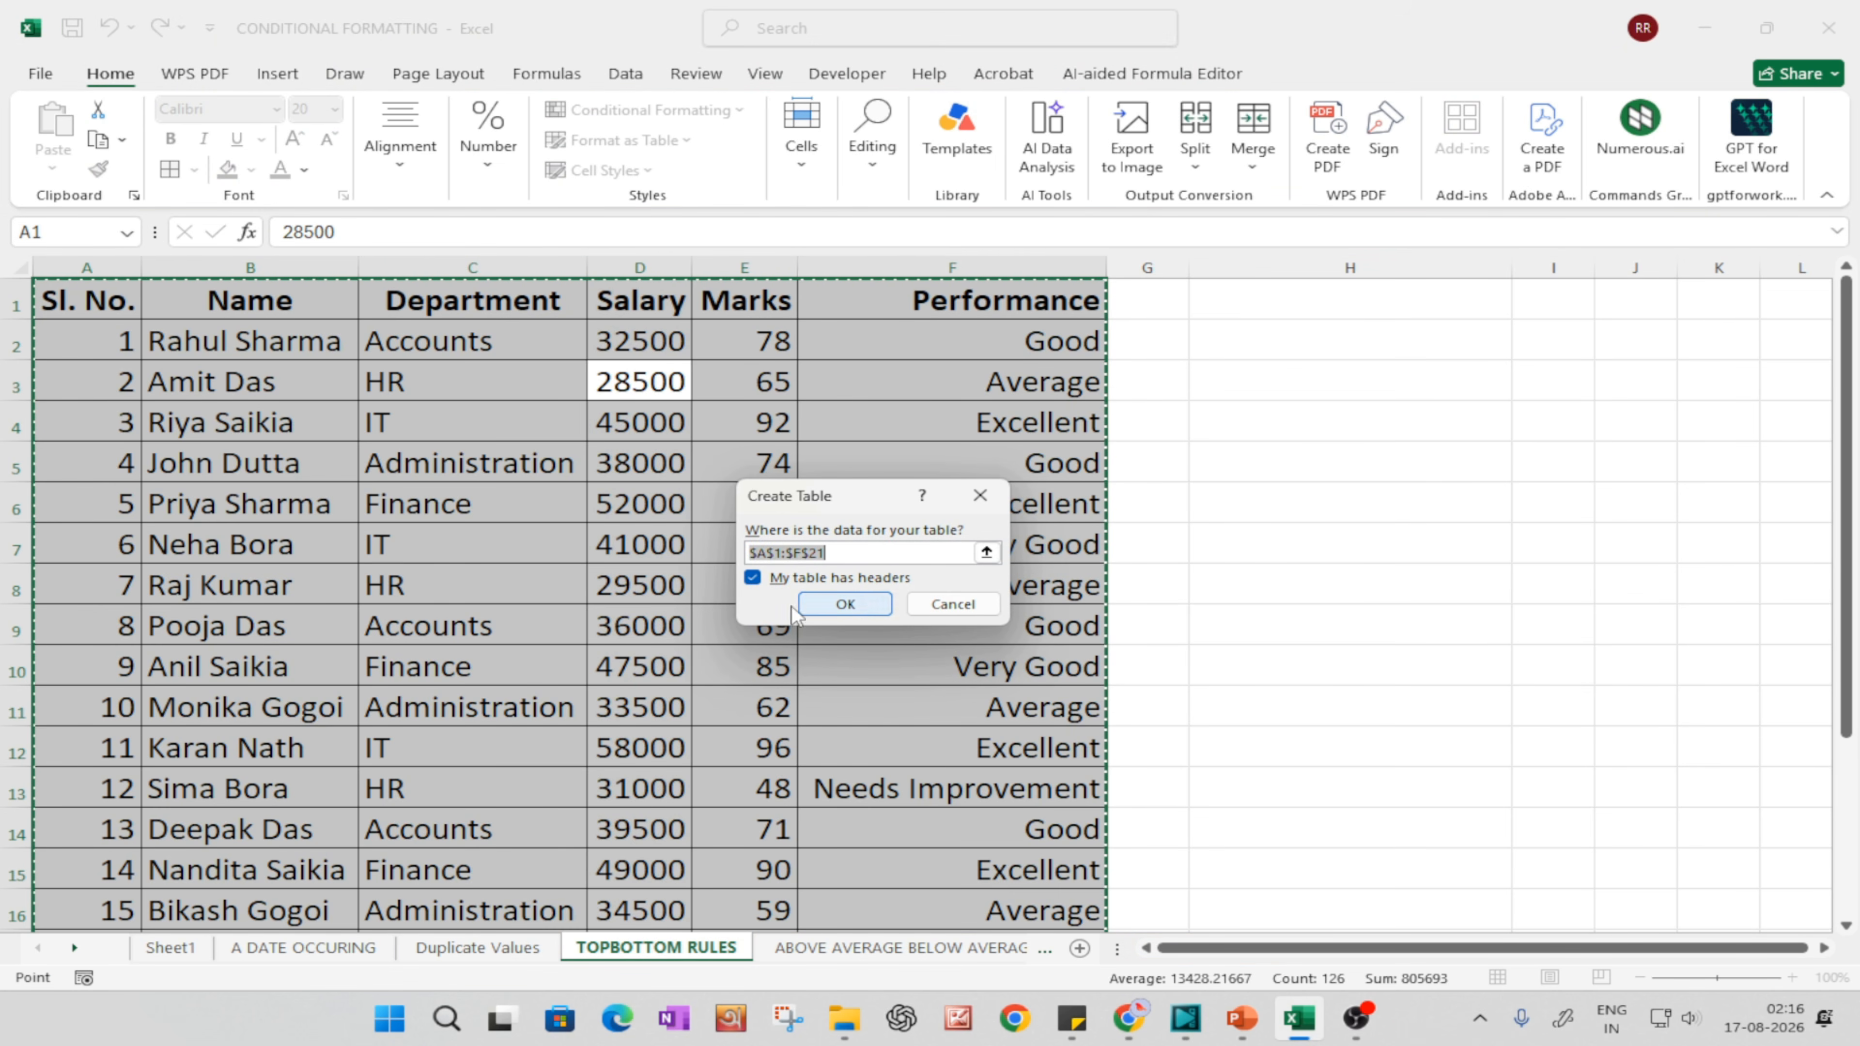
click(844, 604)
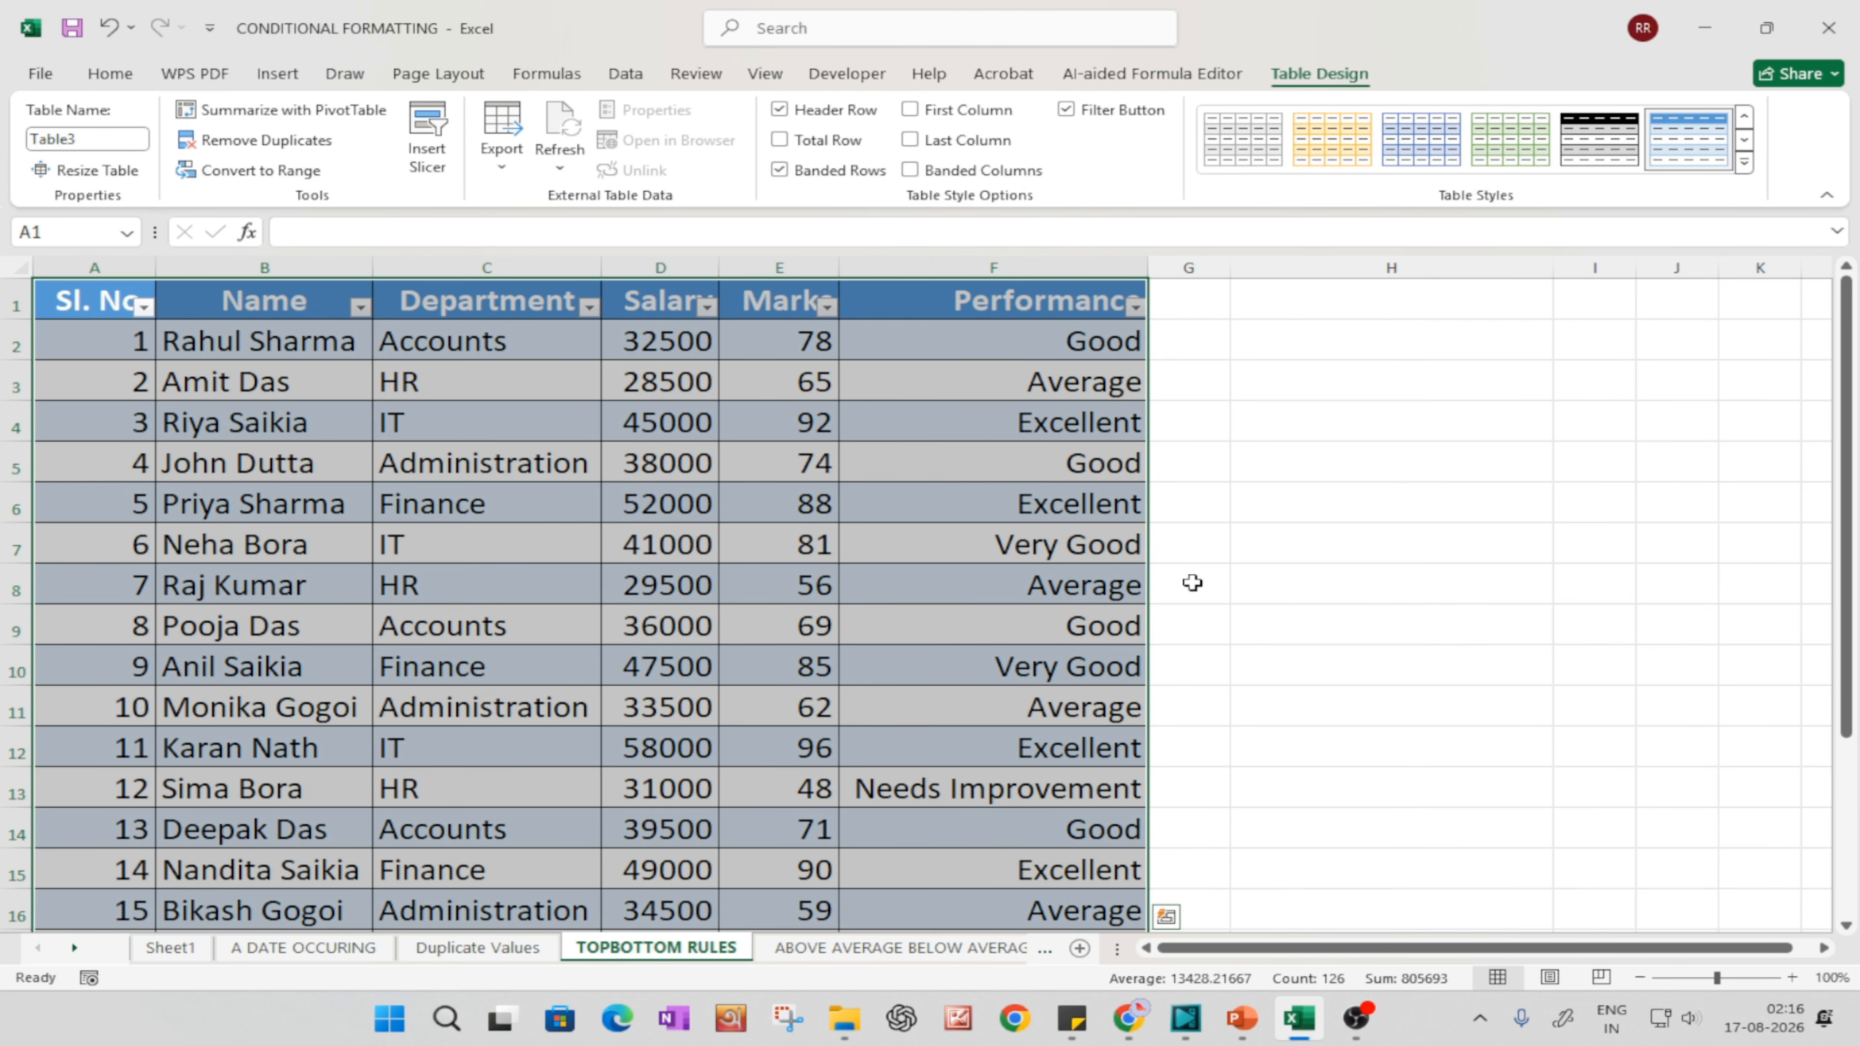
click(1190, 583)
Step: Widen the Name, Department, Salary, Marks and Performance columns of the table
drag(373, 273, 606, 271)
drag(835, 271, 946, 272)
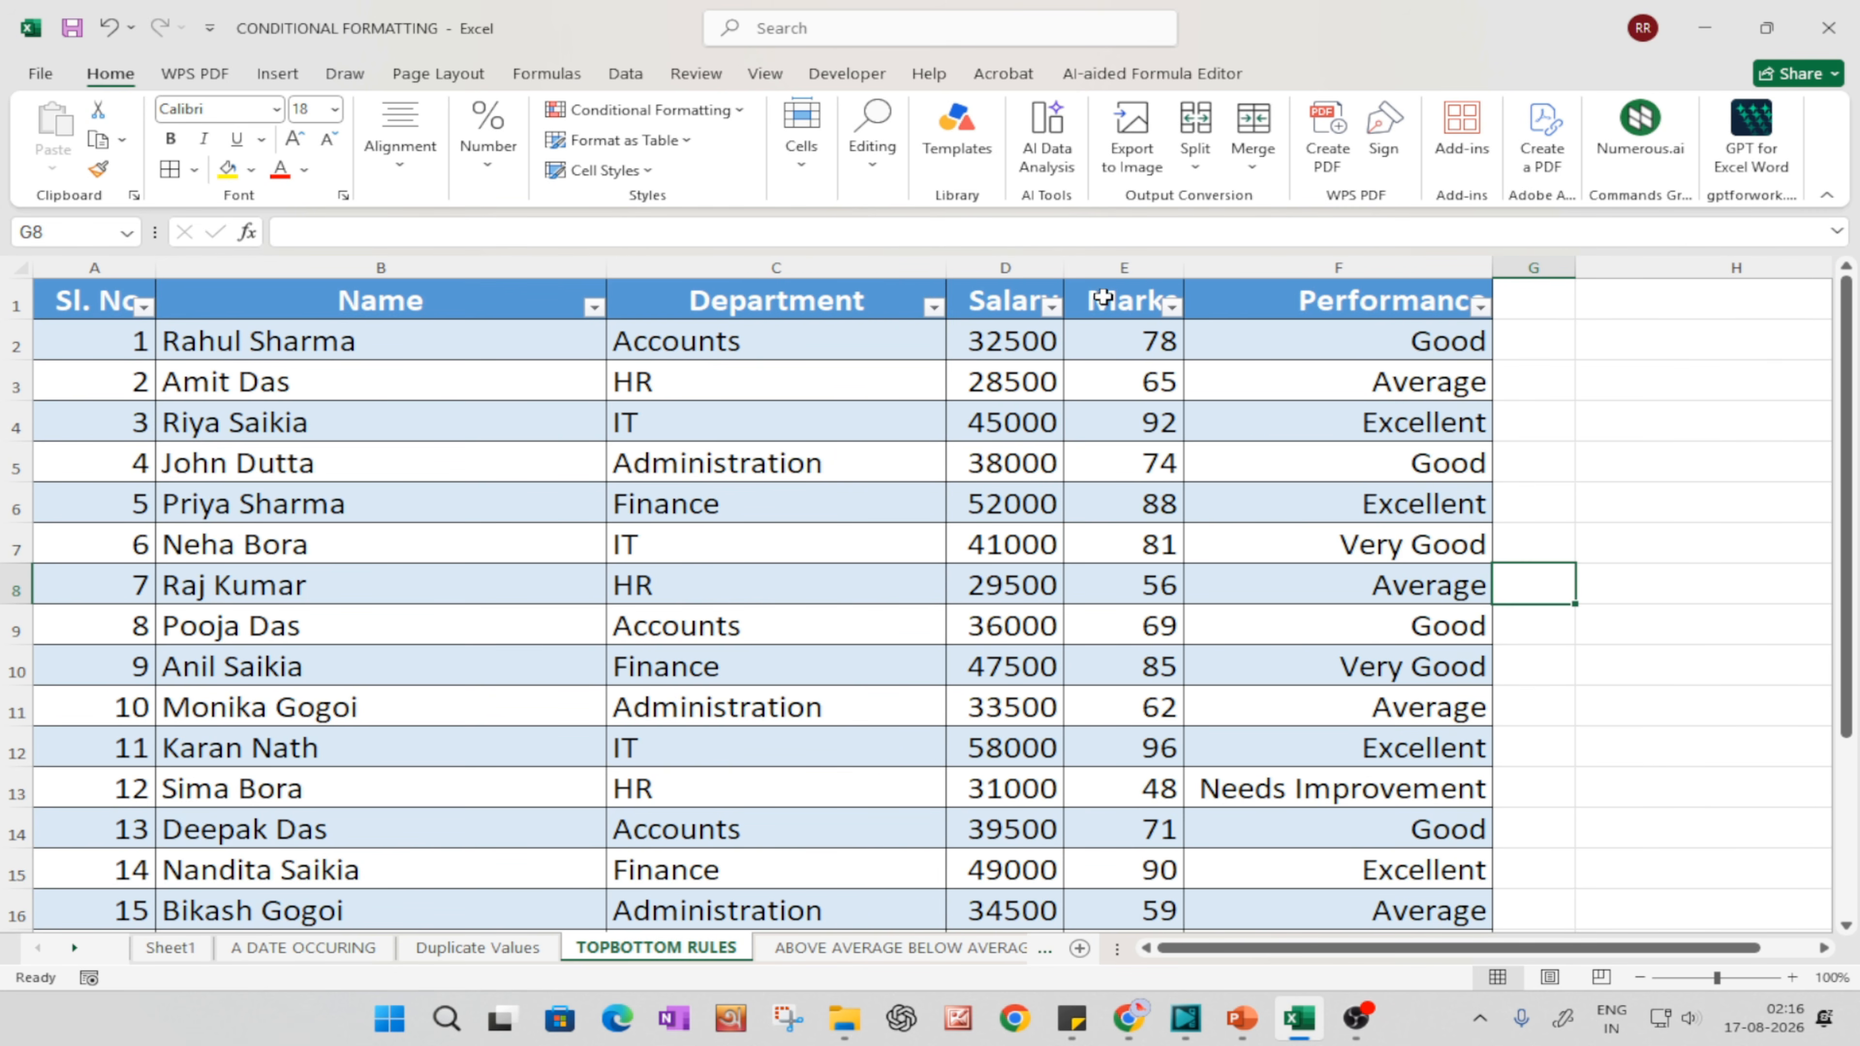
drag(1064, 271, 1141, 271)
drag(1261, 270, 1332, 270)
drag(1642, 268, 1713, 267)
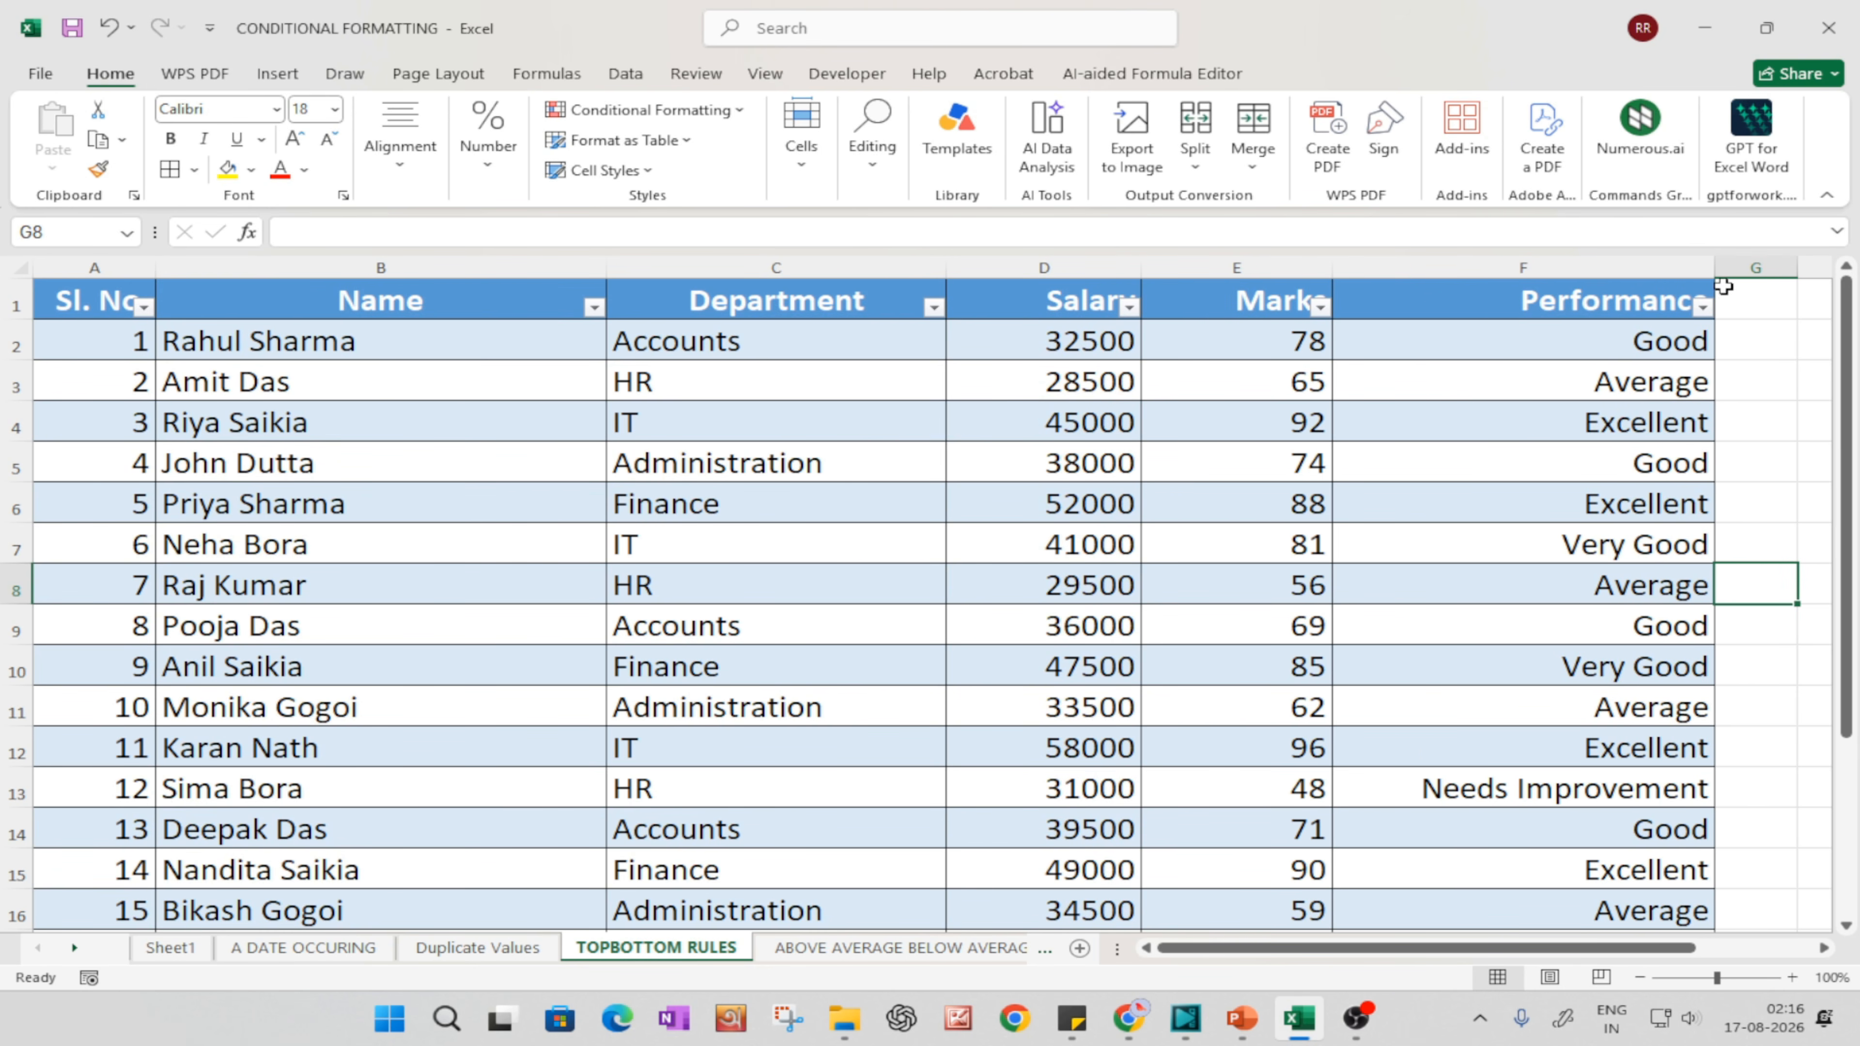
click(1248, 546)
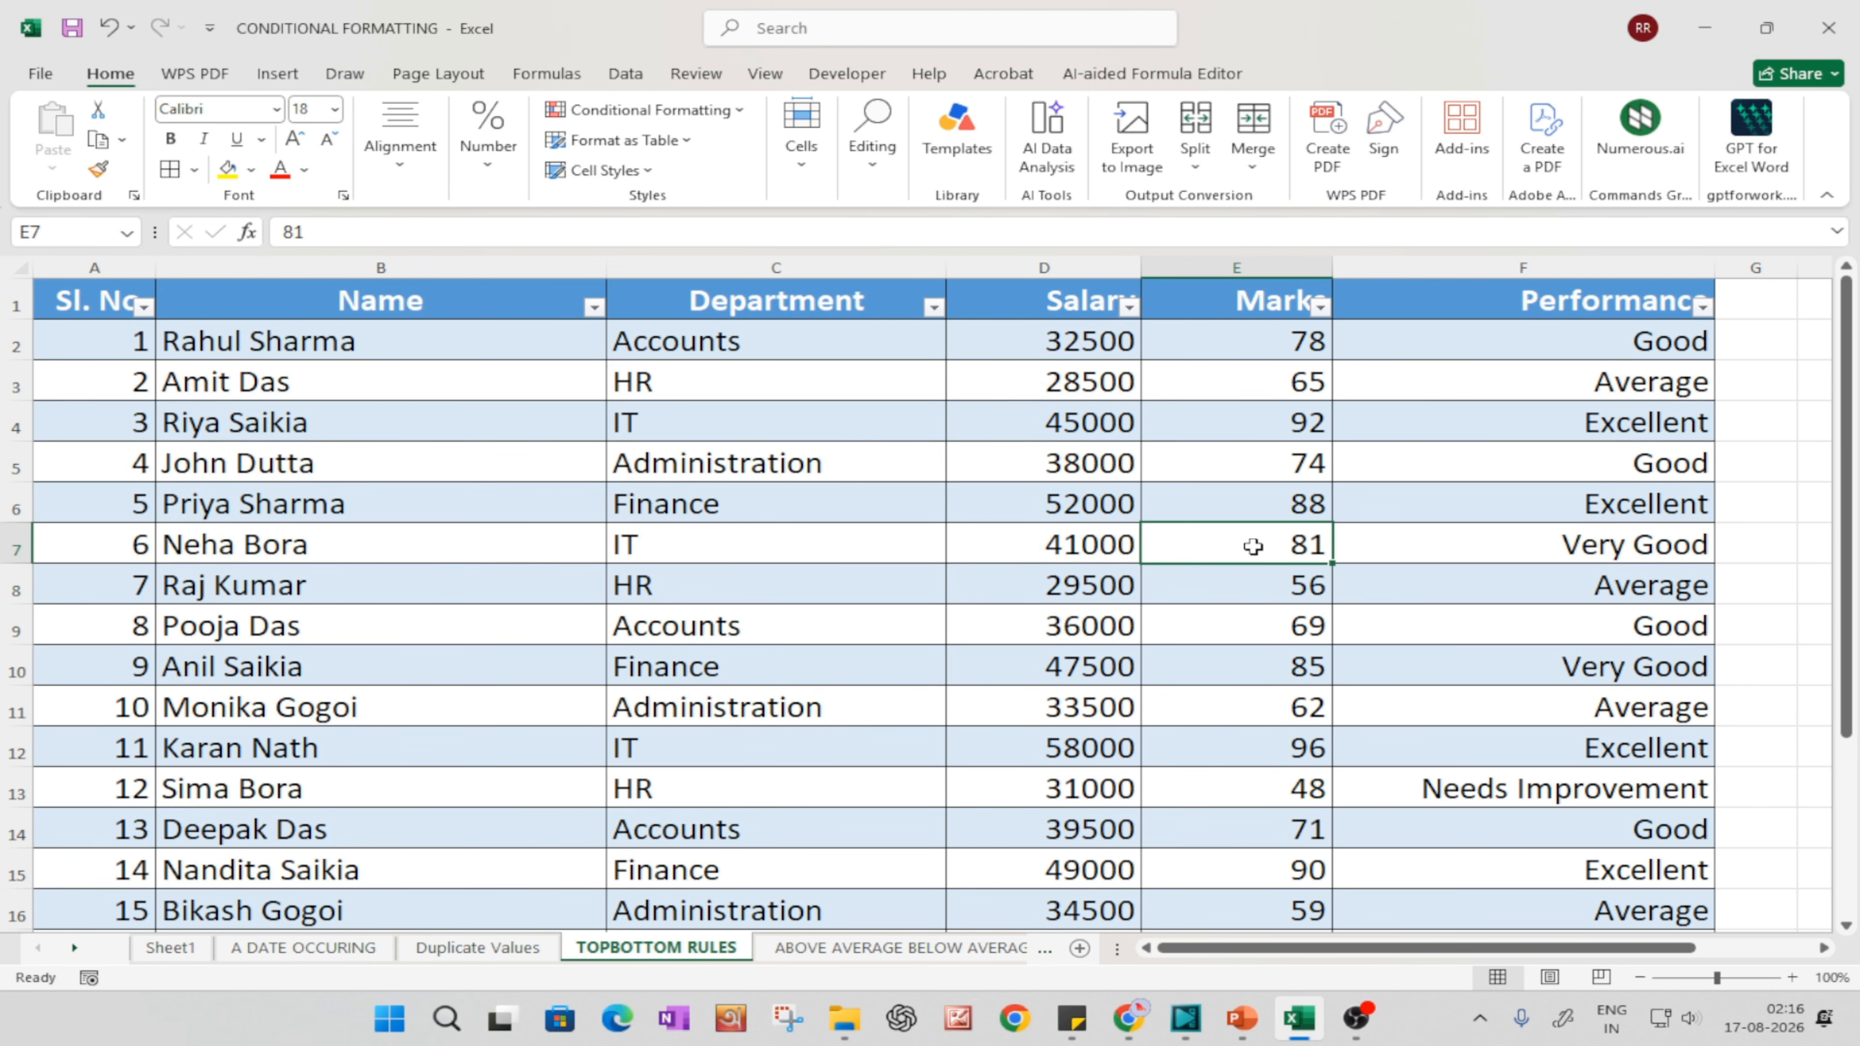
Step: Examine the header row and its filter buttons, selecting row 1 and the table's data
click(16, 300)
key(alt)
key(Escape)
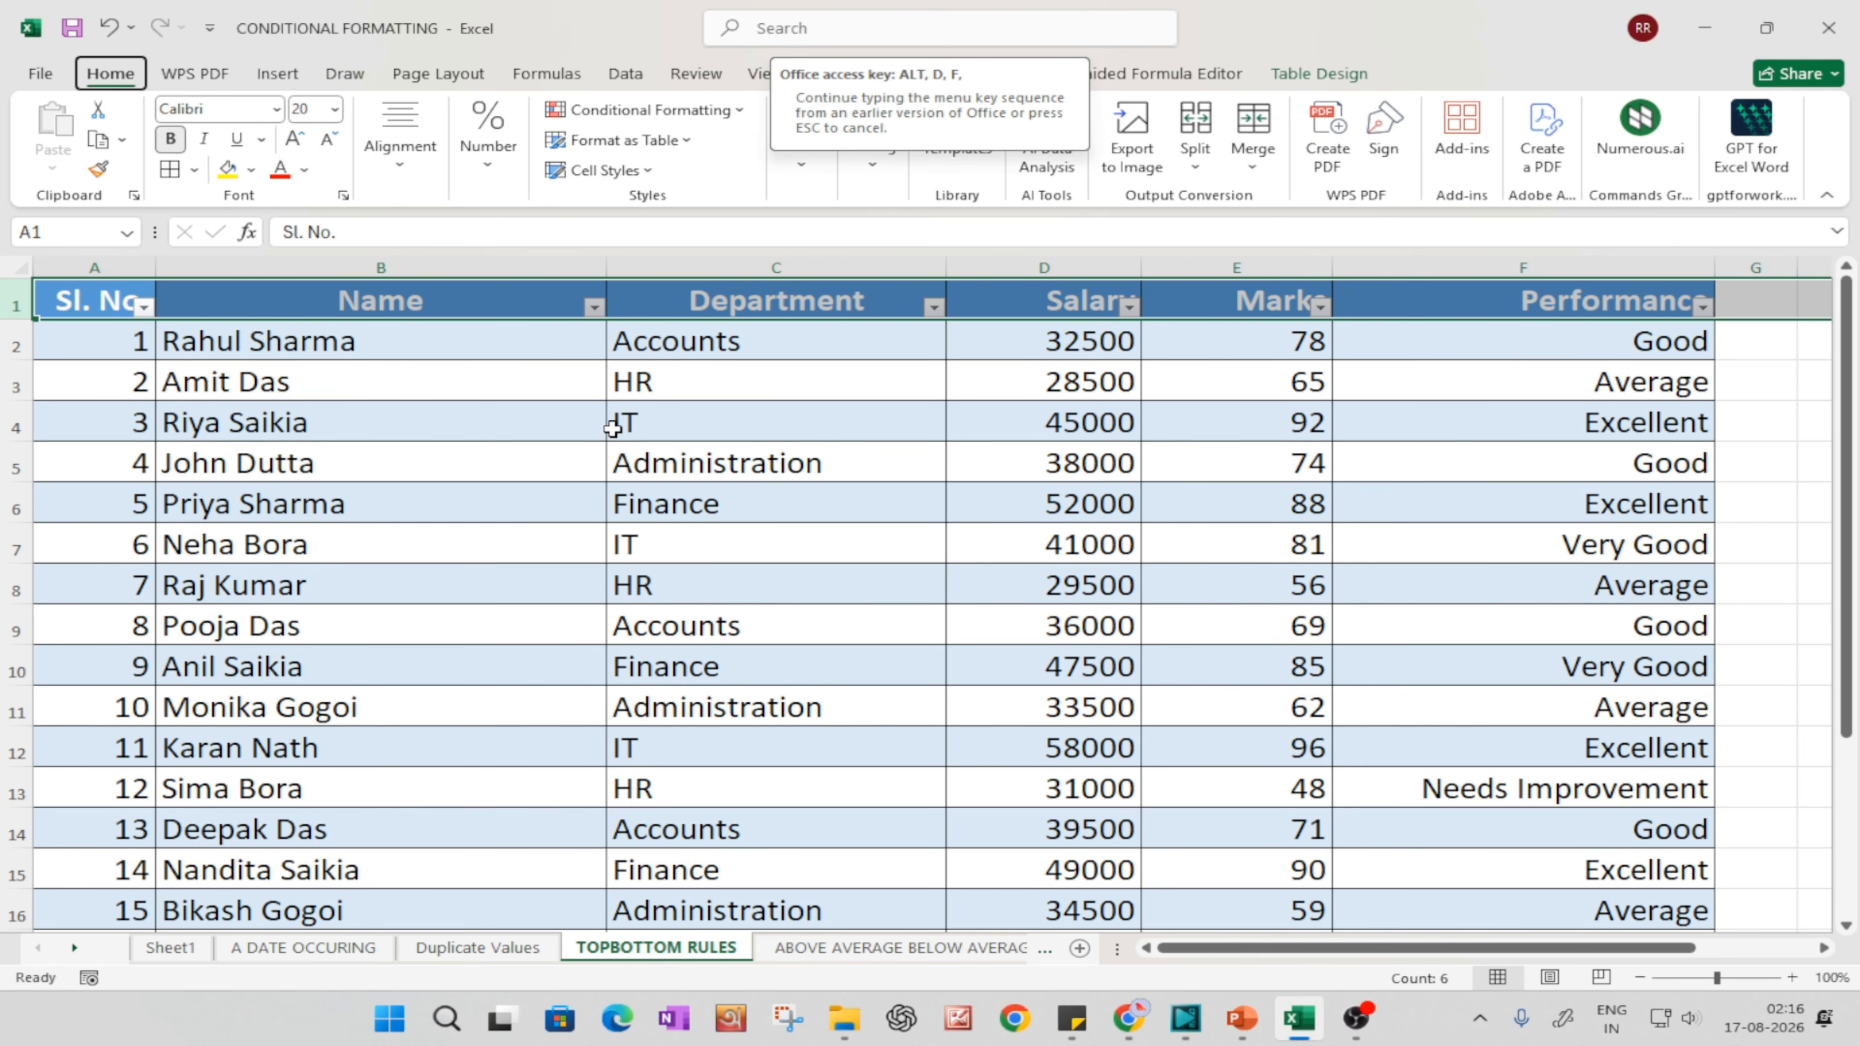
click(962, 545)
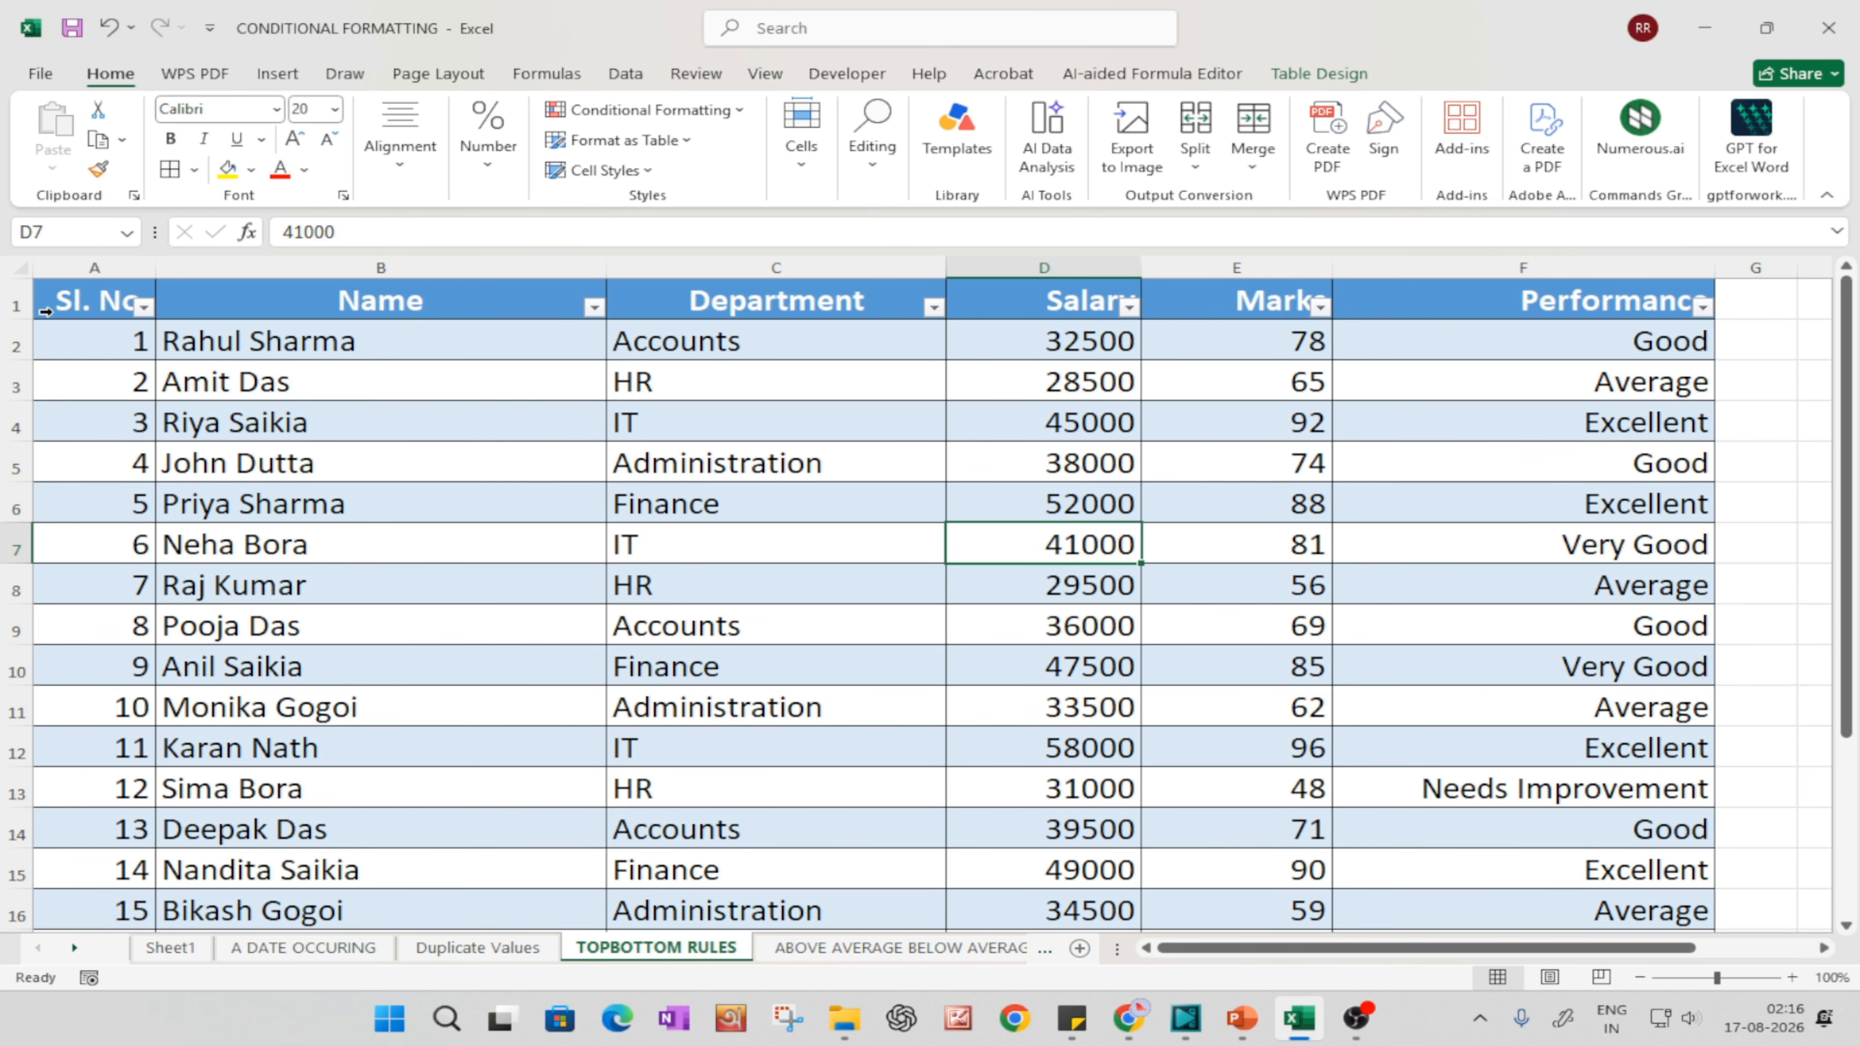
click(16, 302)
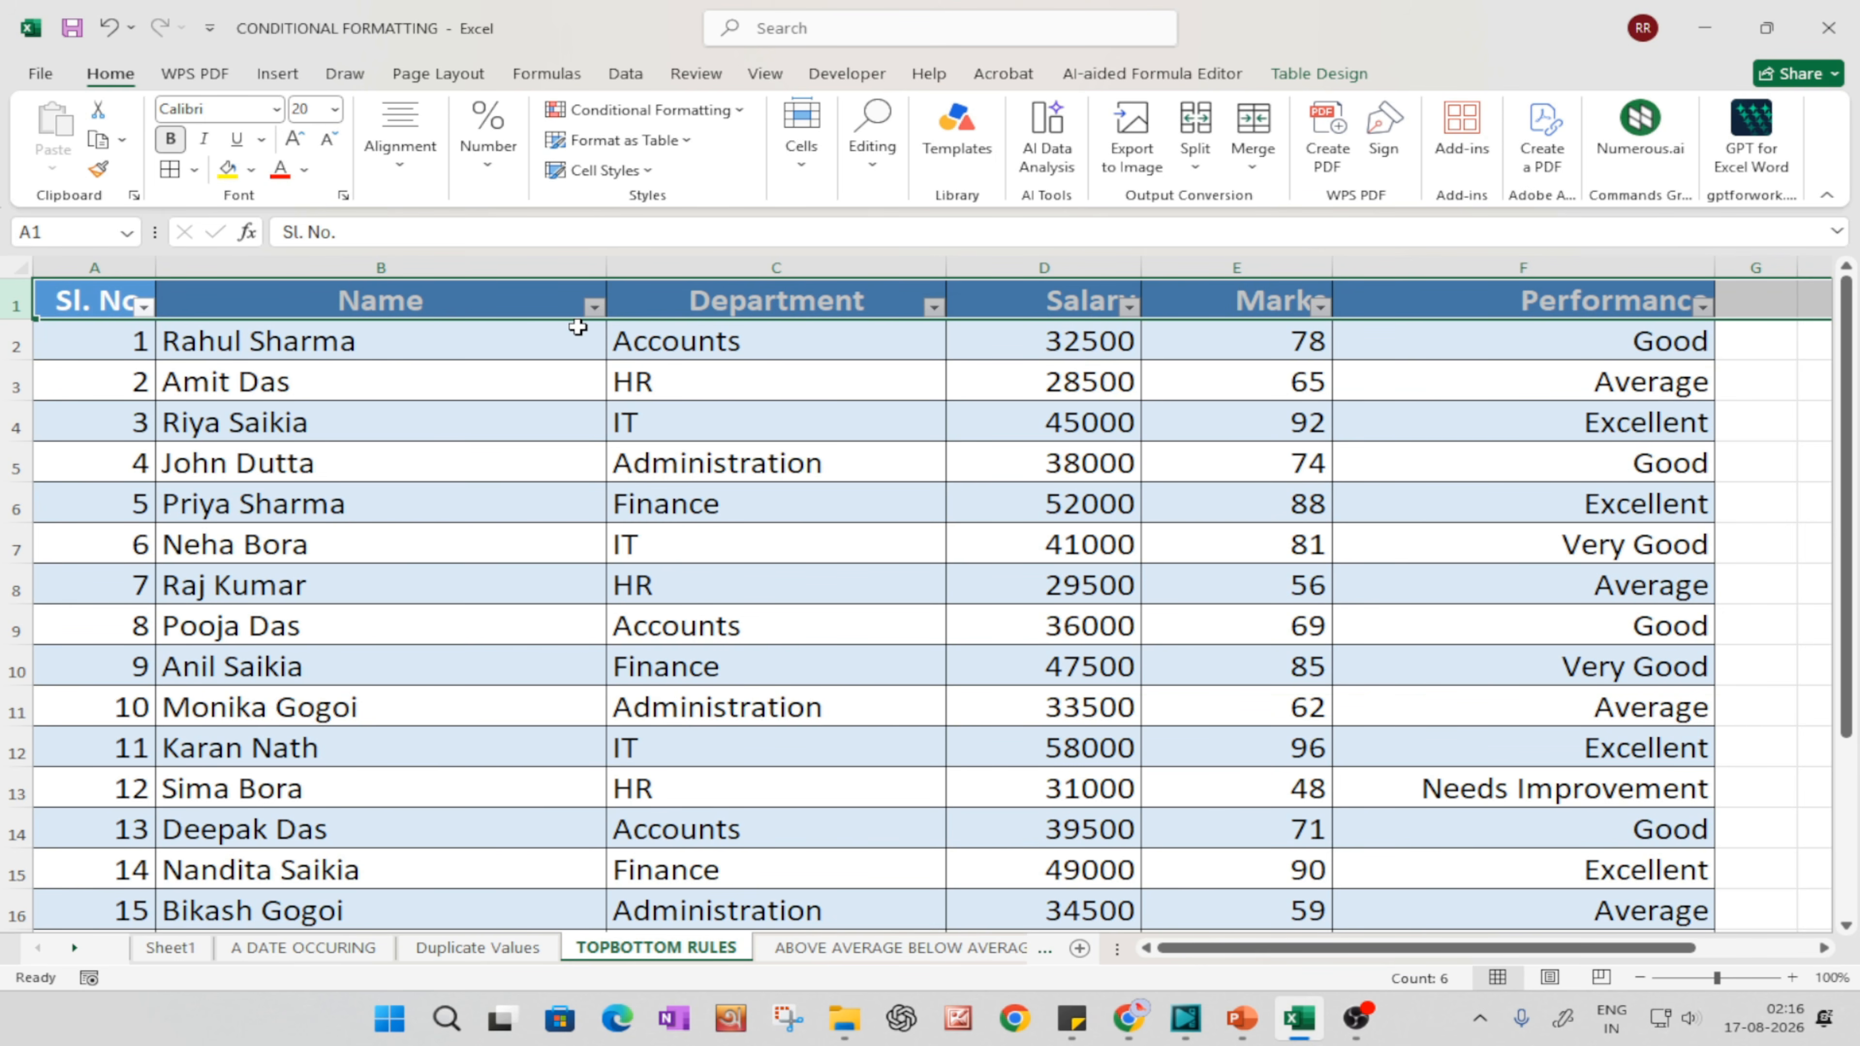
click(778, 477)
key(ctrl+a)
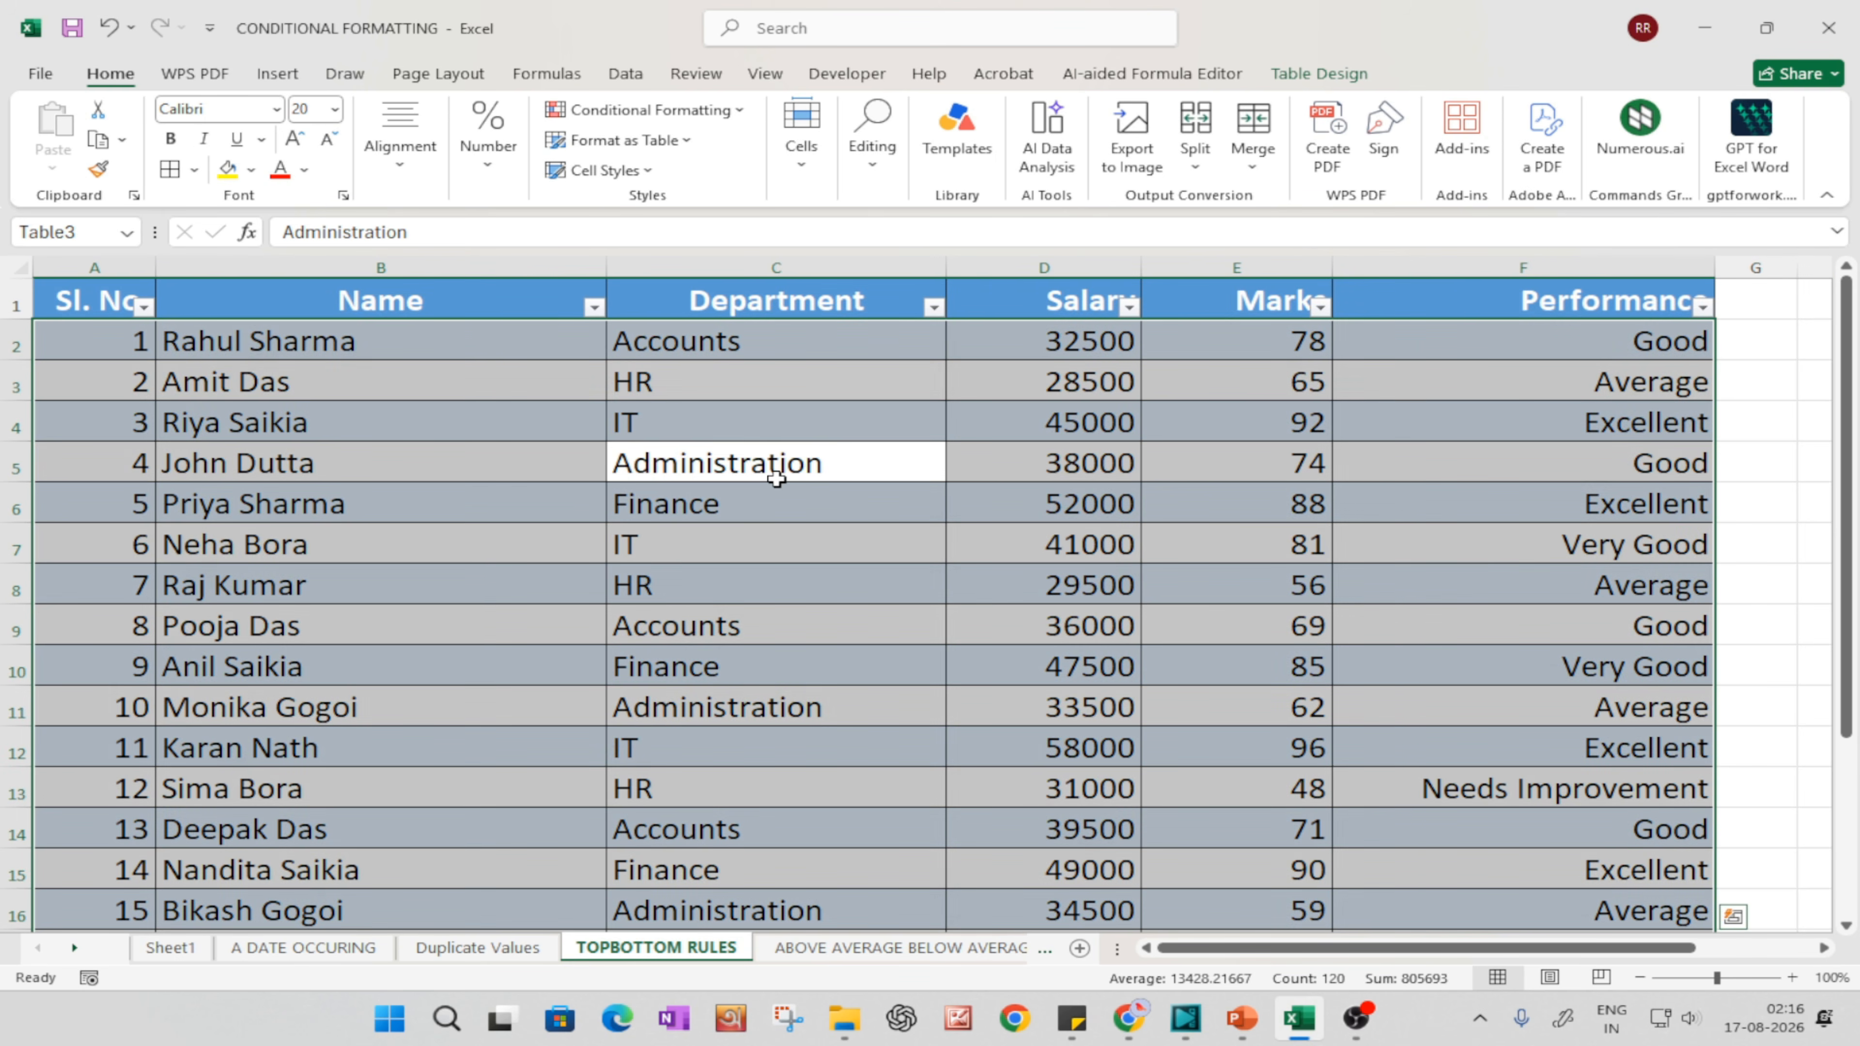
click(16, 301)
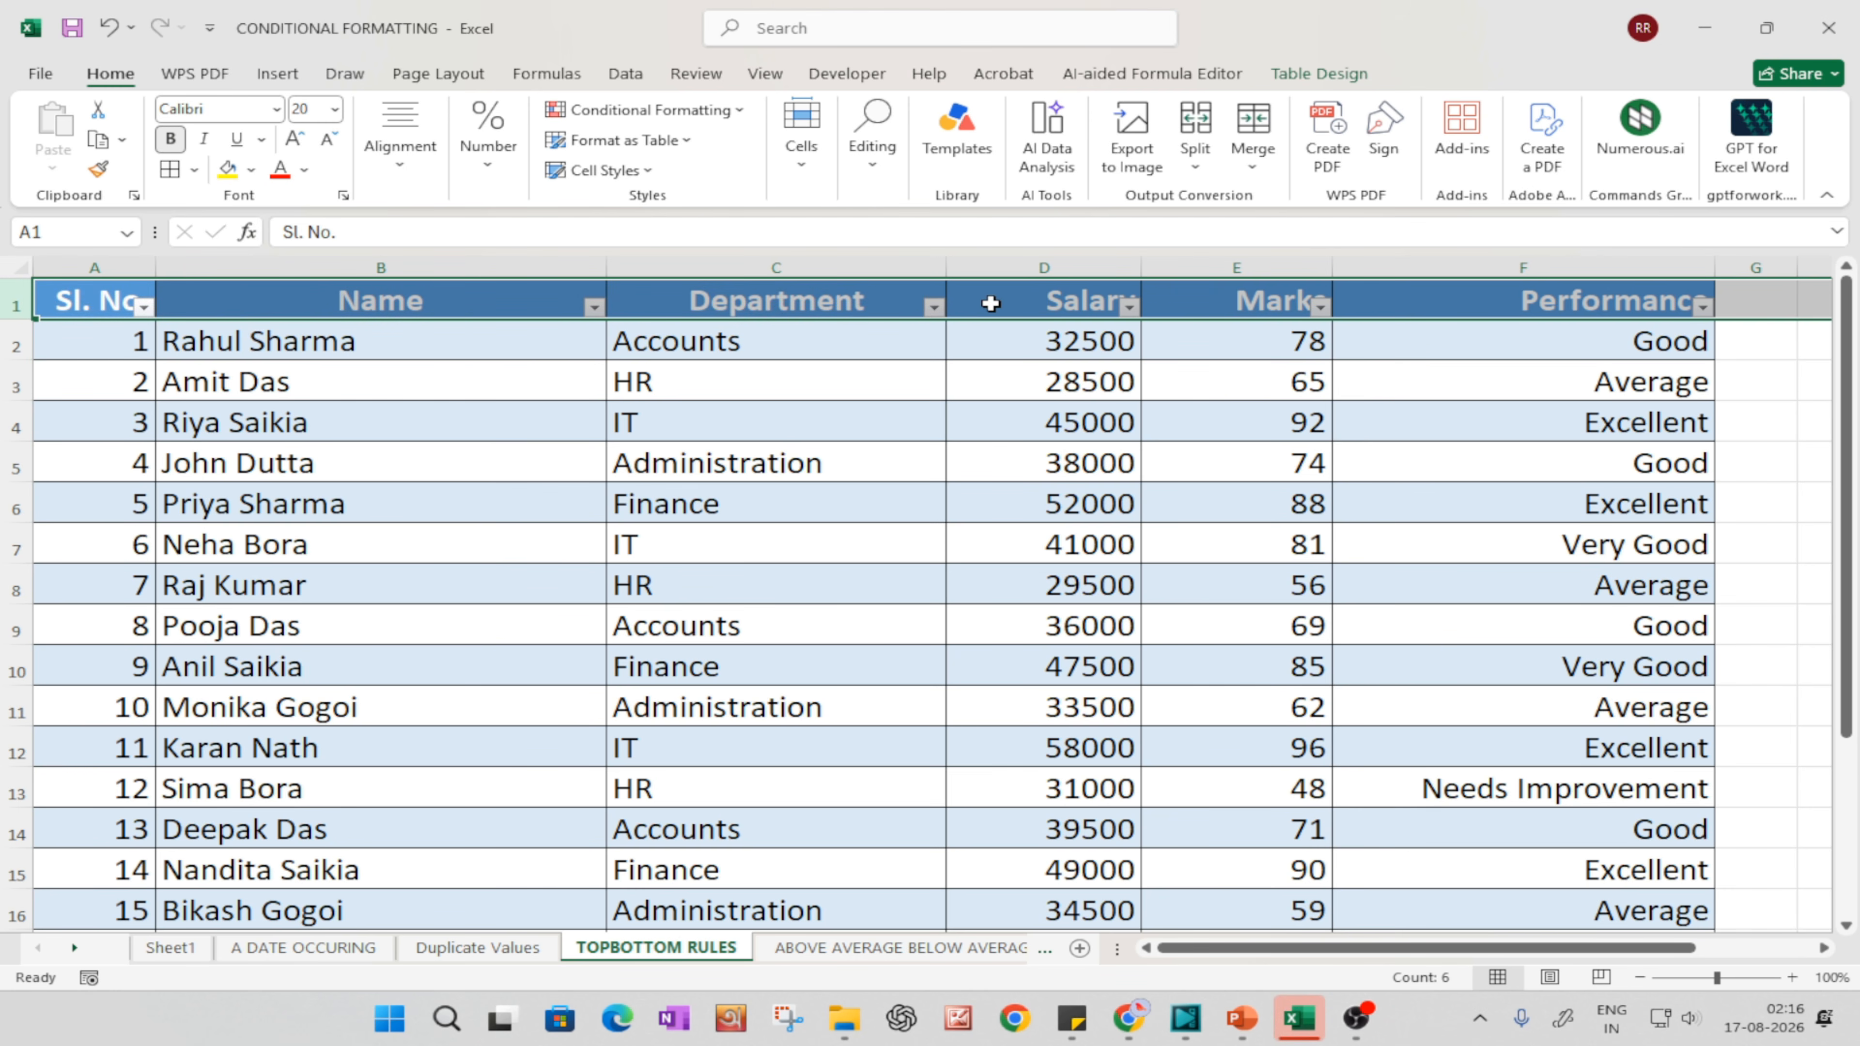
click(747, 627)
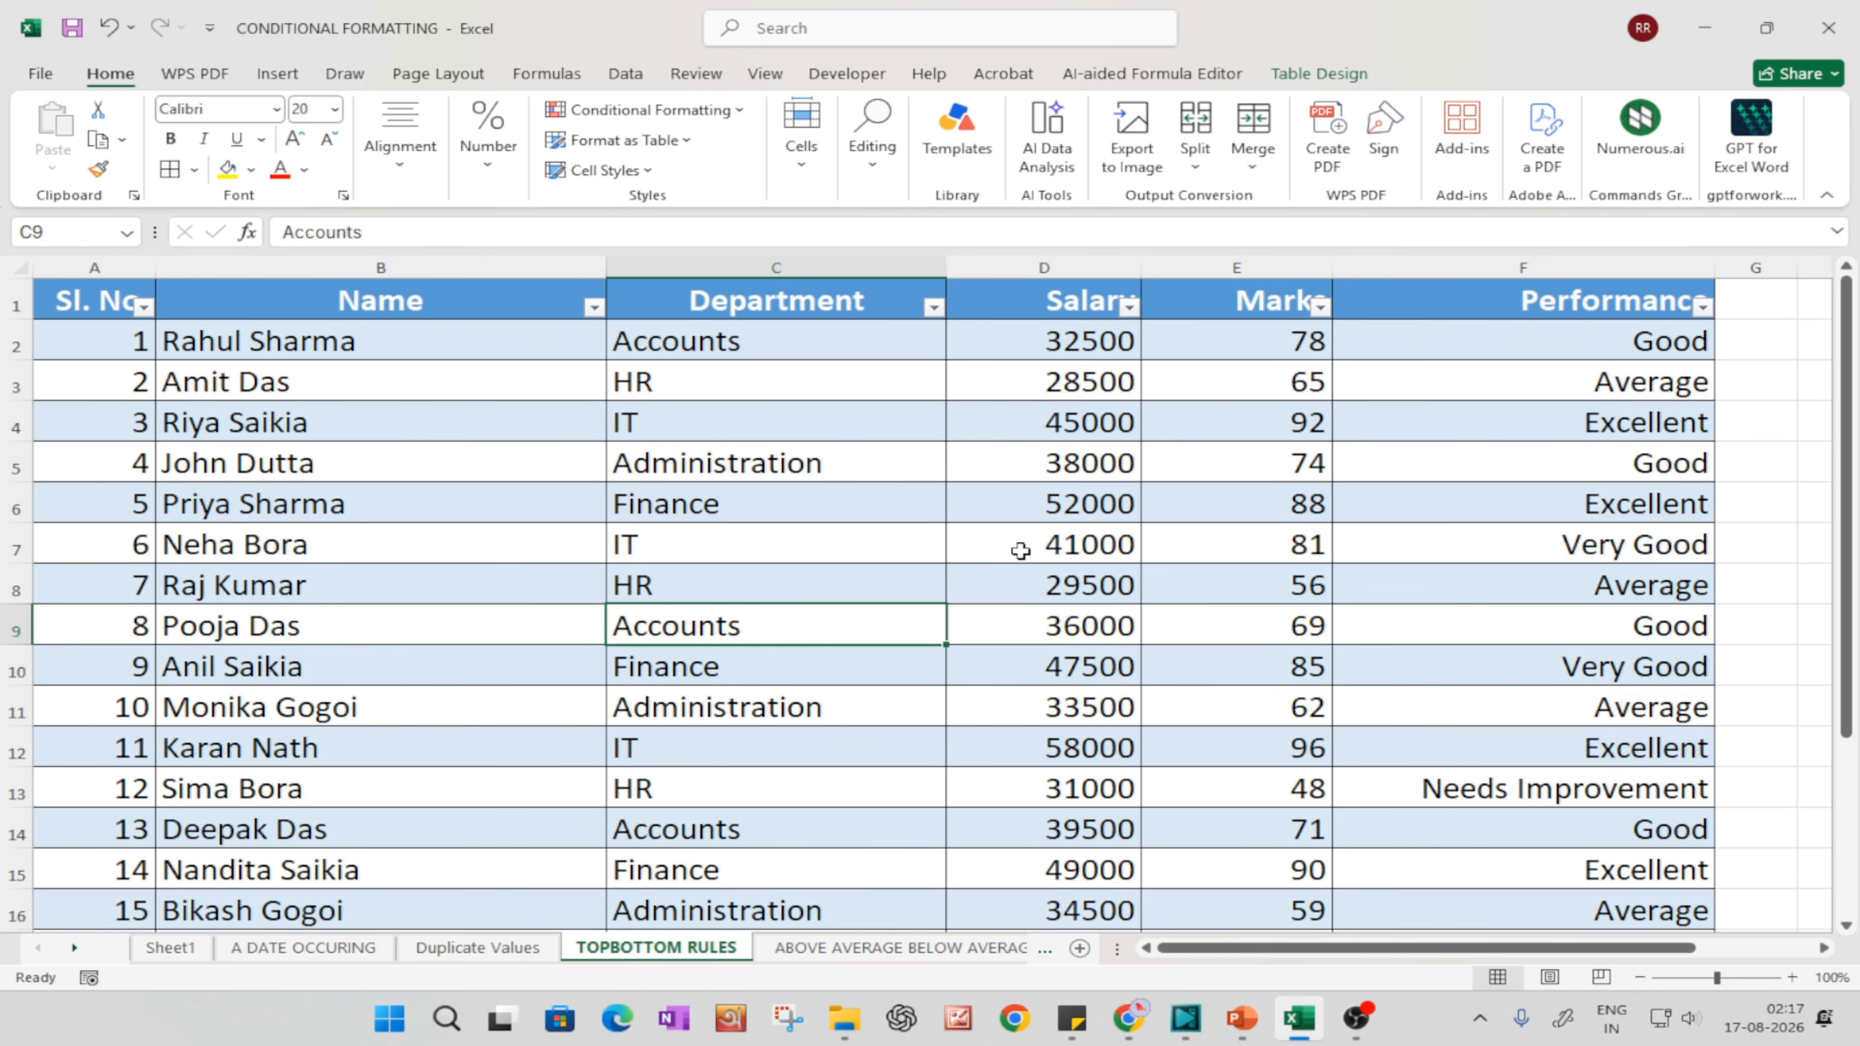
mouse_move(1234, 1030)
click(1240, 1019)
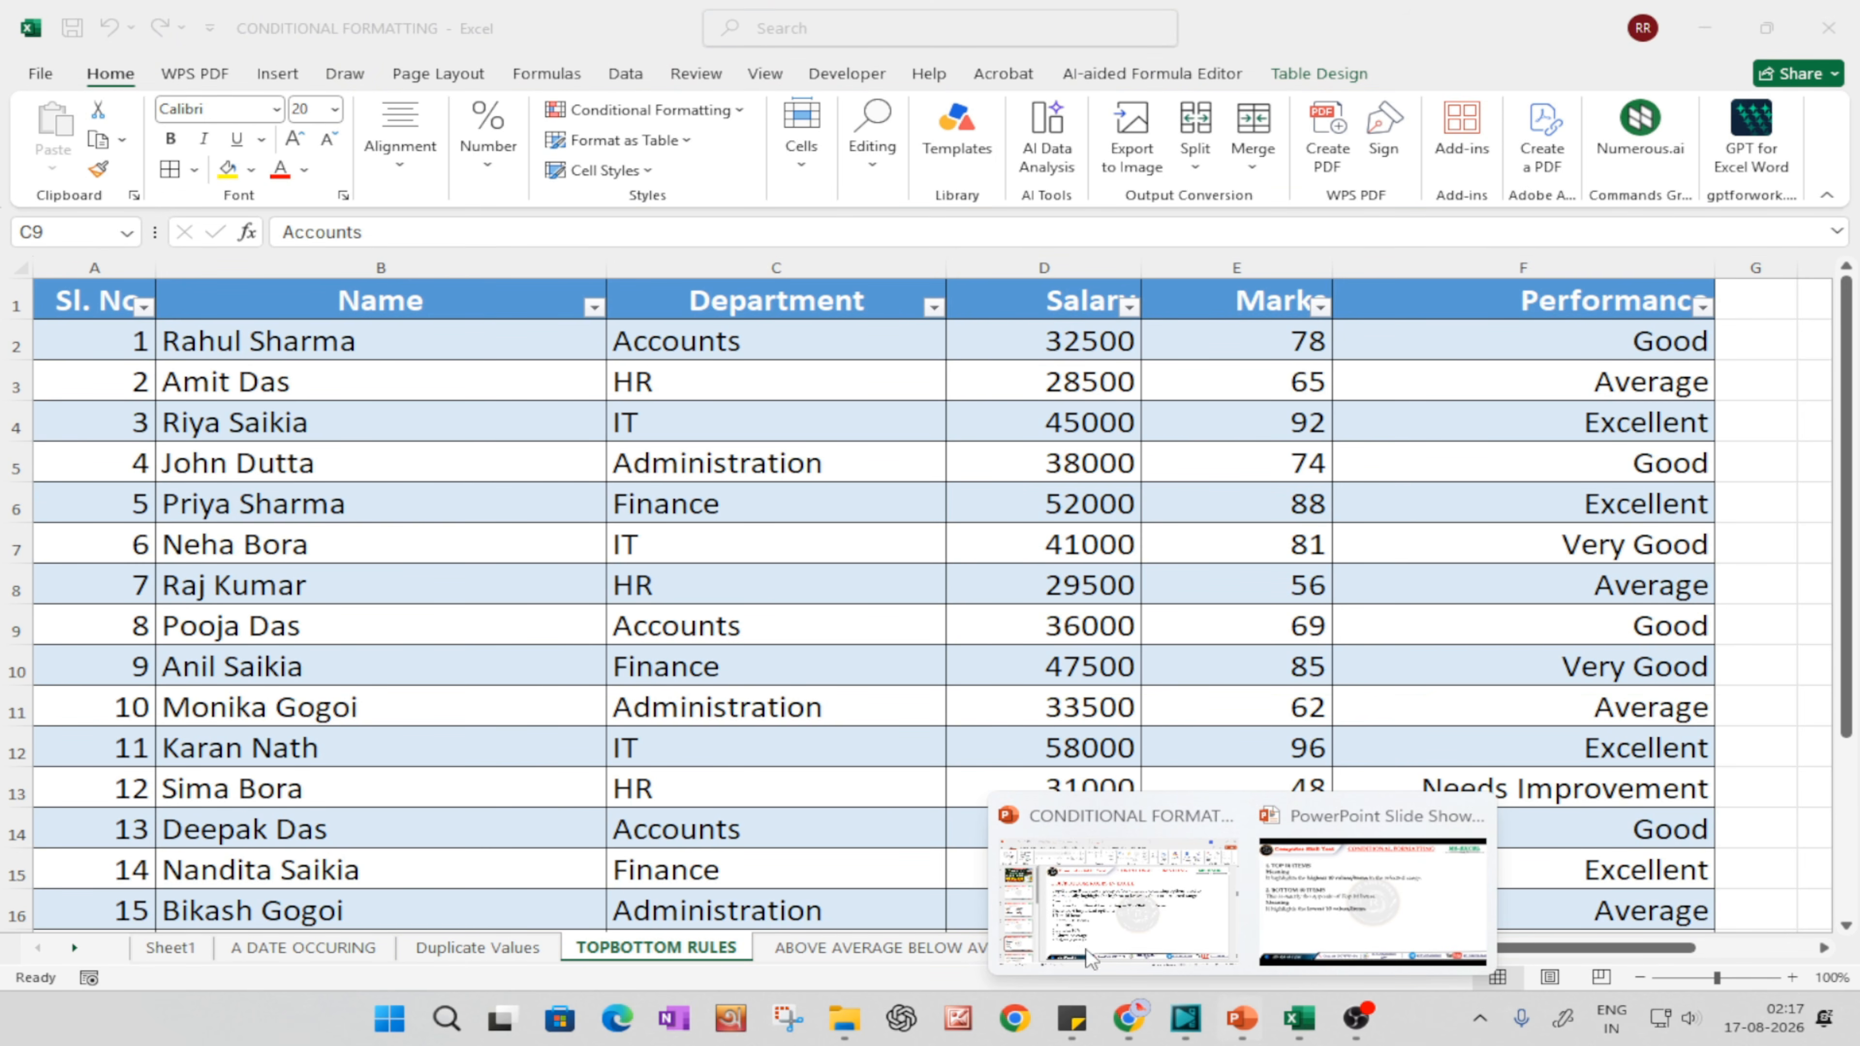
click(936, 439)
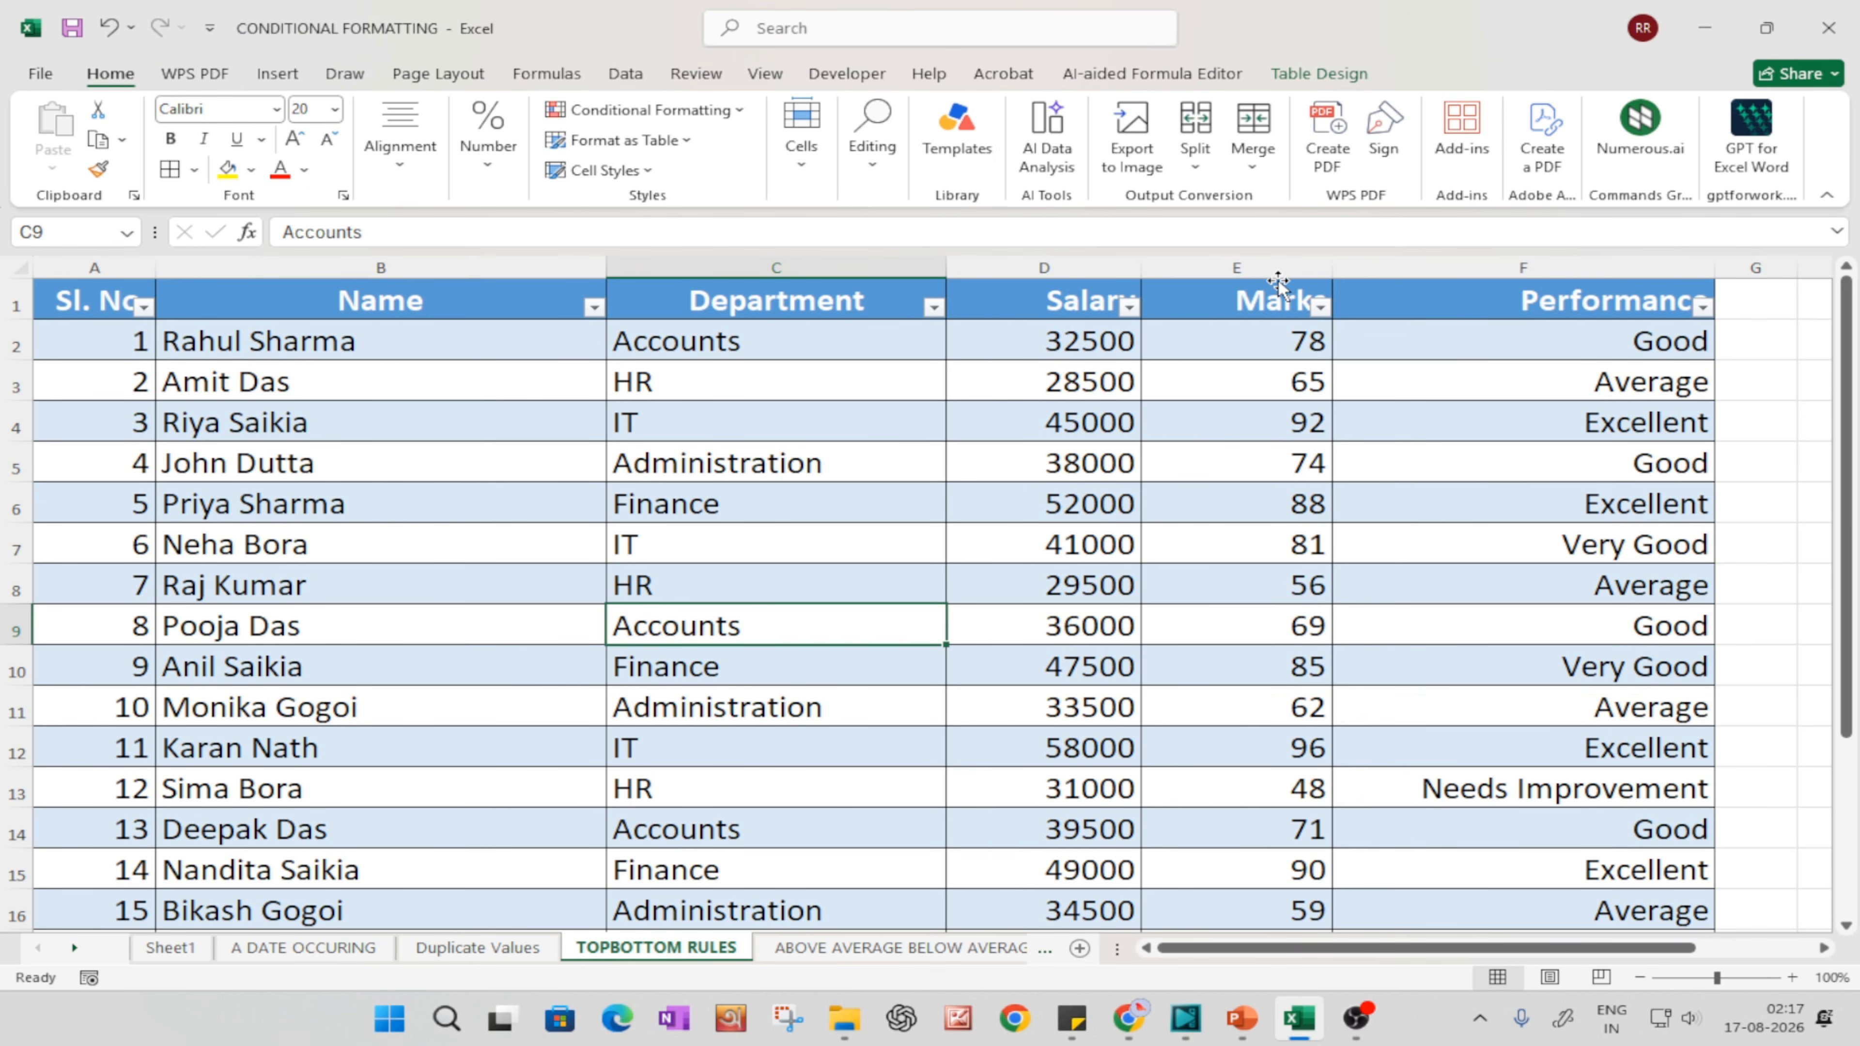
Step: Apply a Top 10 Items conditional formatting rule with light red fill and dark red text to the Marks column
scroll(1296, 513, down, 6)
scroll(1289, 513, up, 6)
scroll(1282, 414, down, 3)
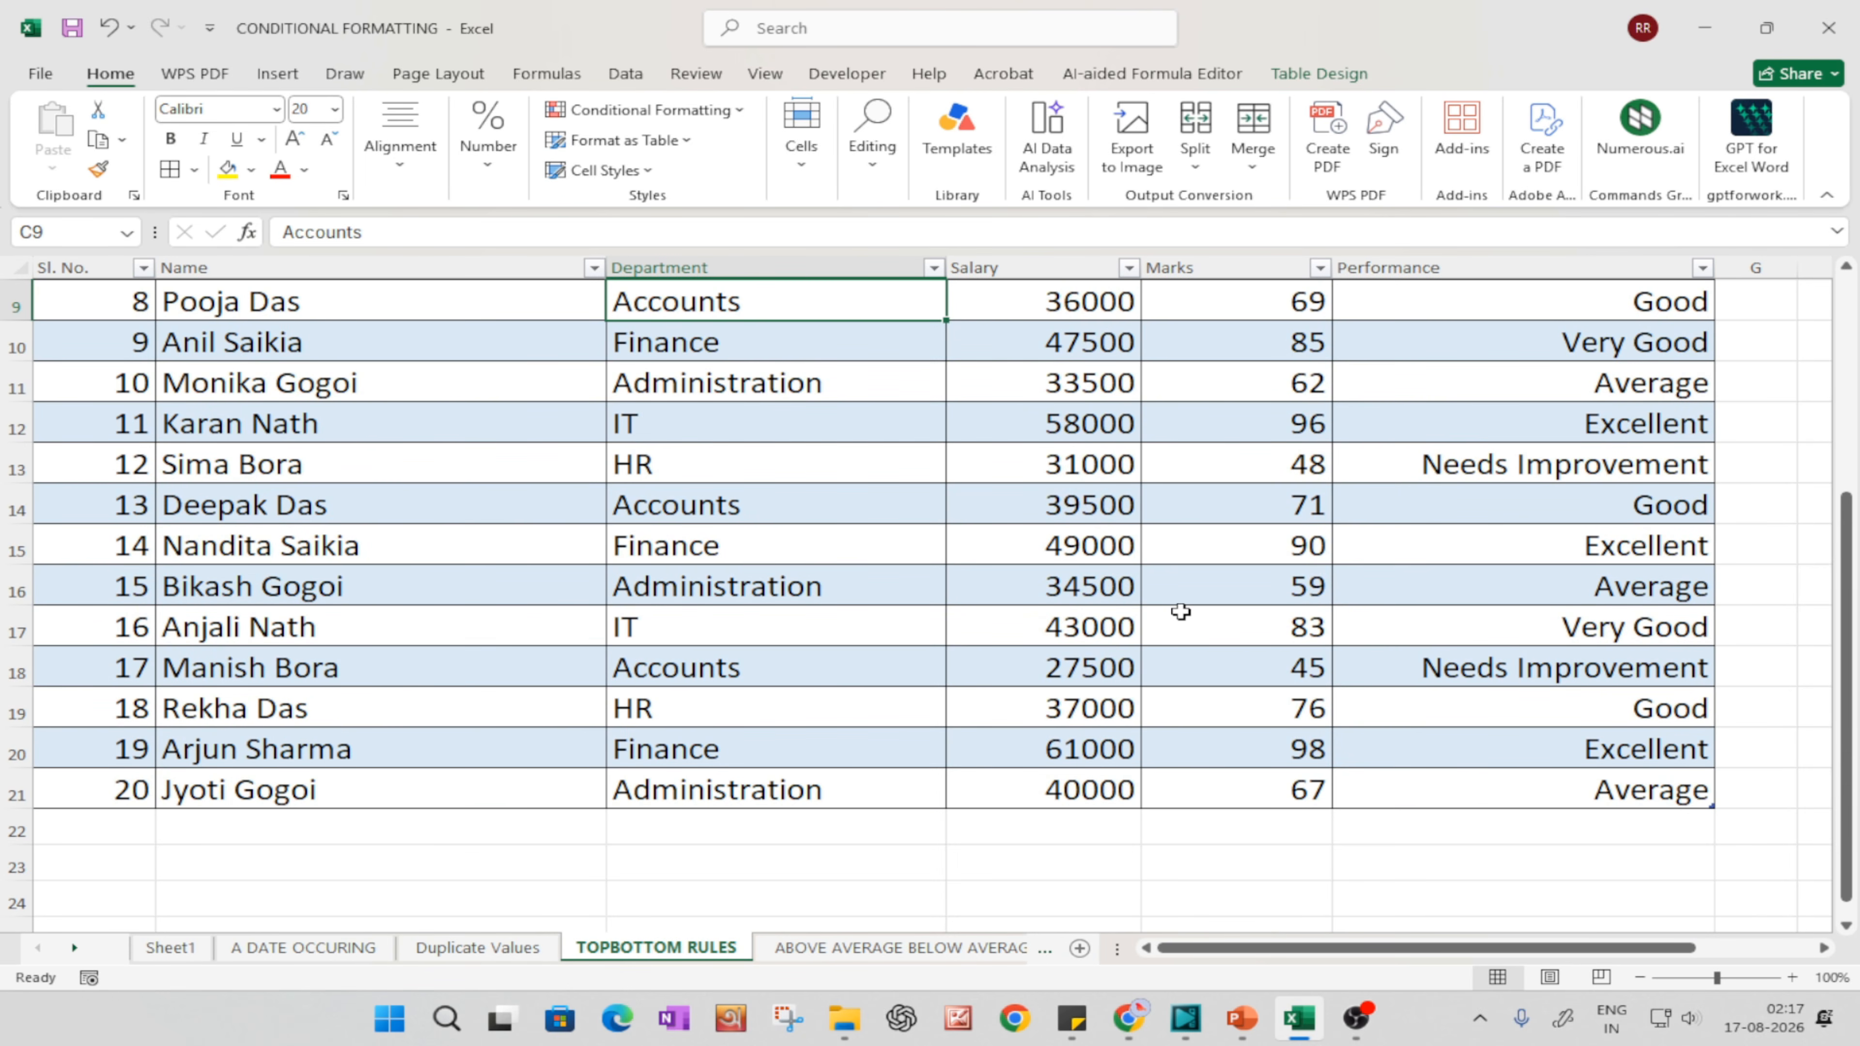
scroll(1194, 549, up, 3)
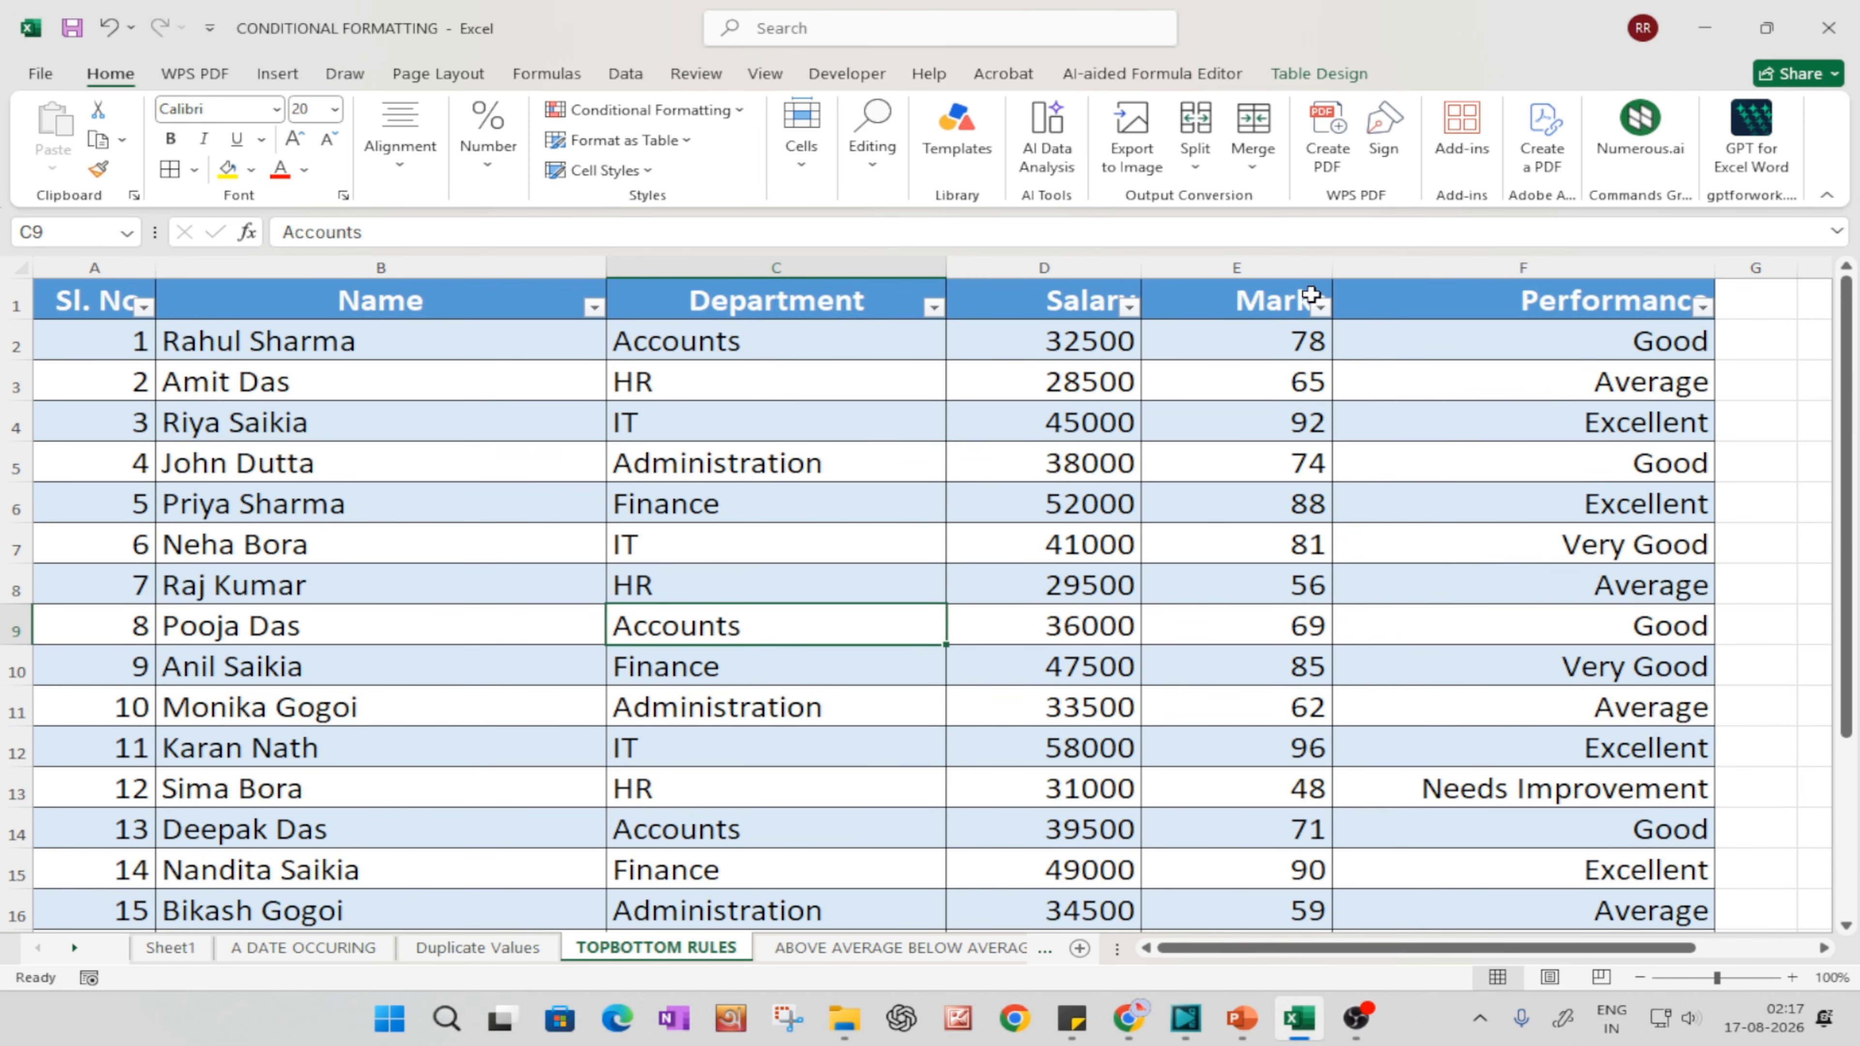
click(1264, 267)
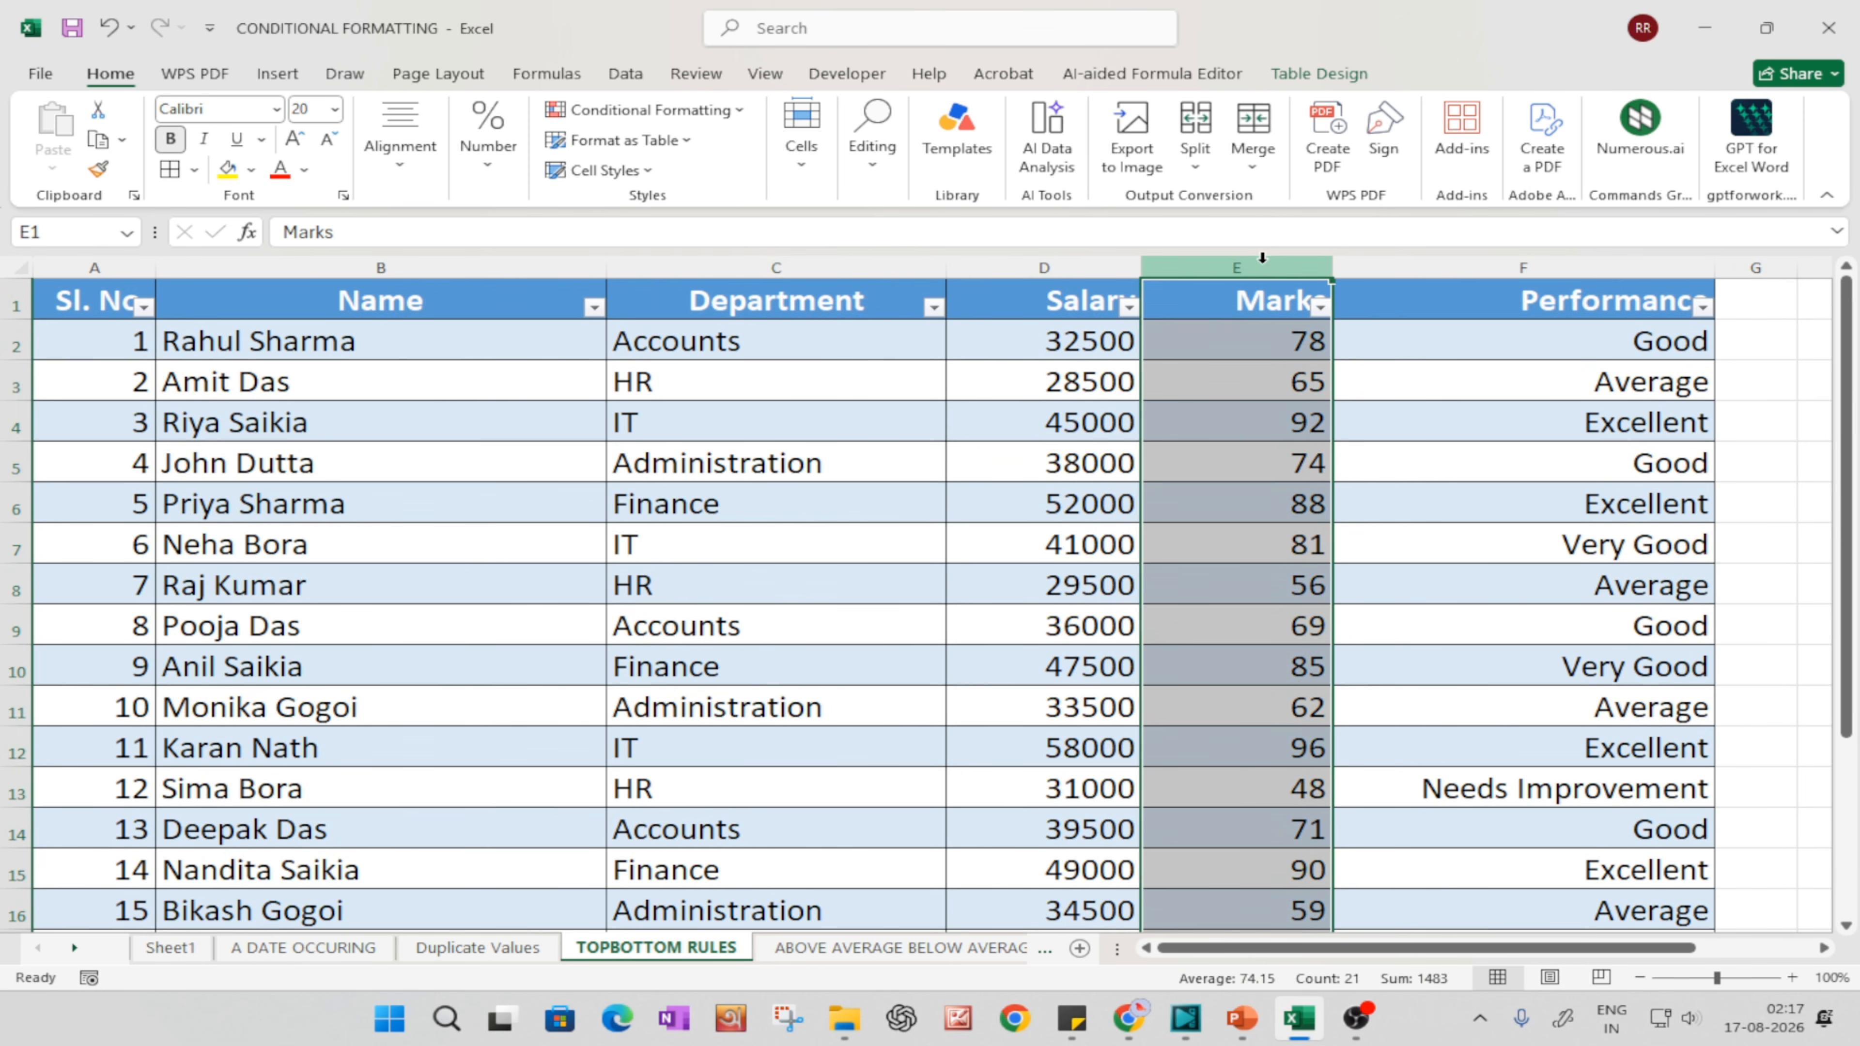
click(663, 112)
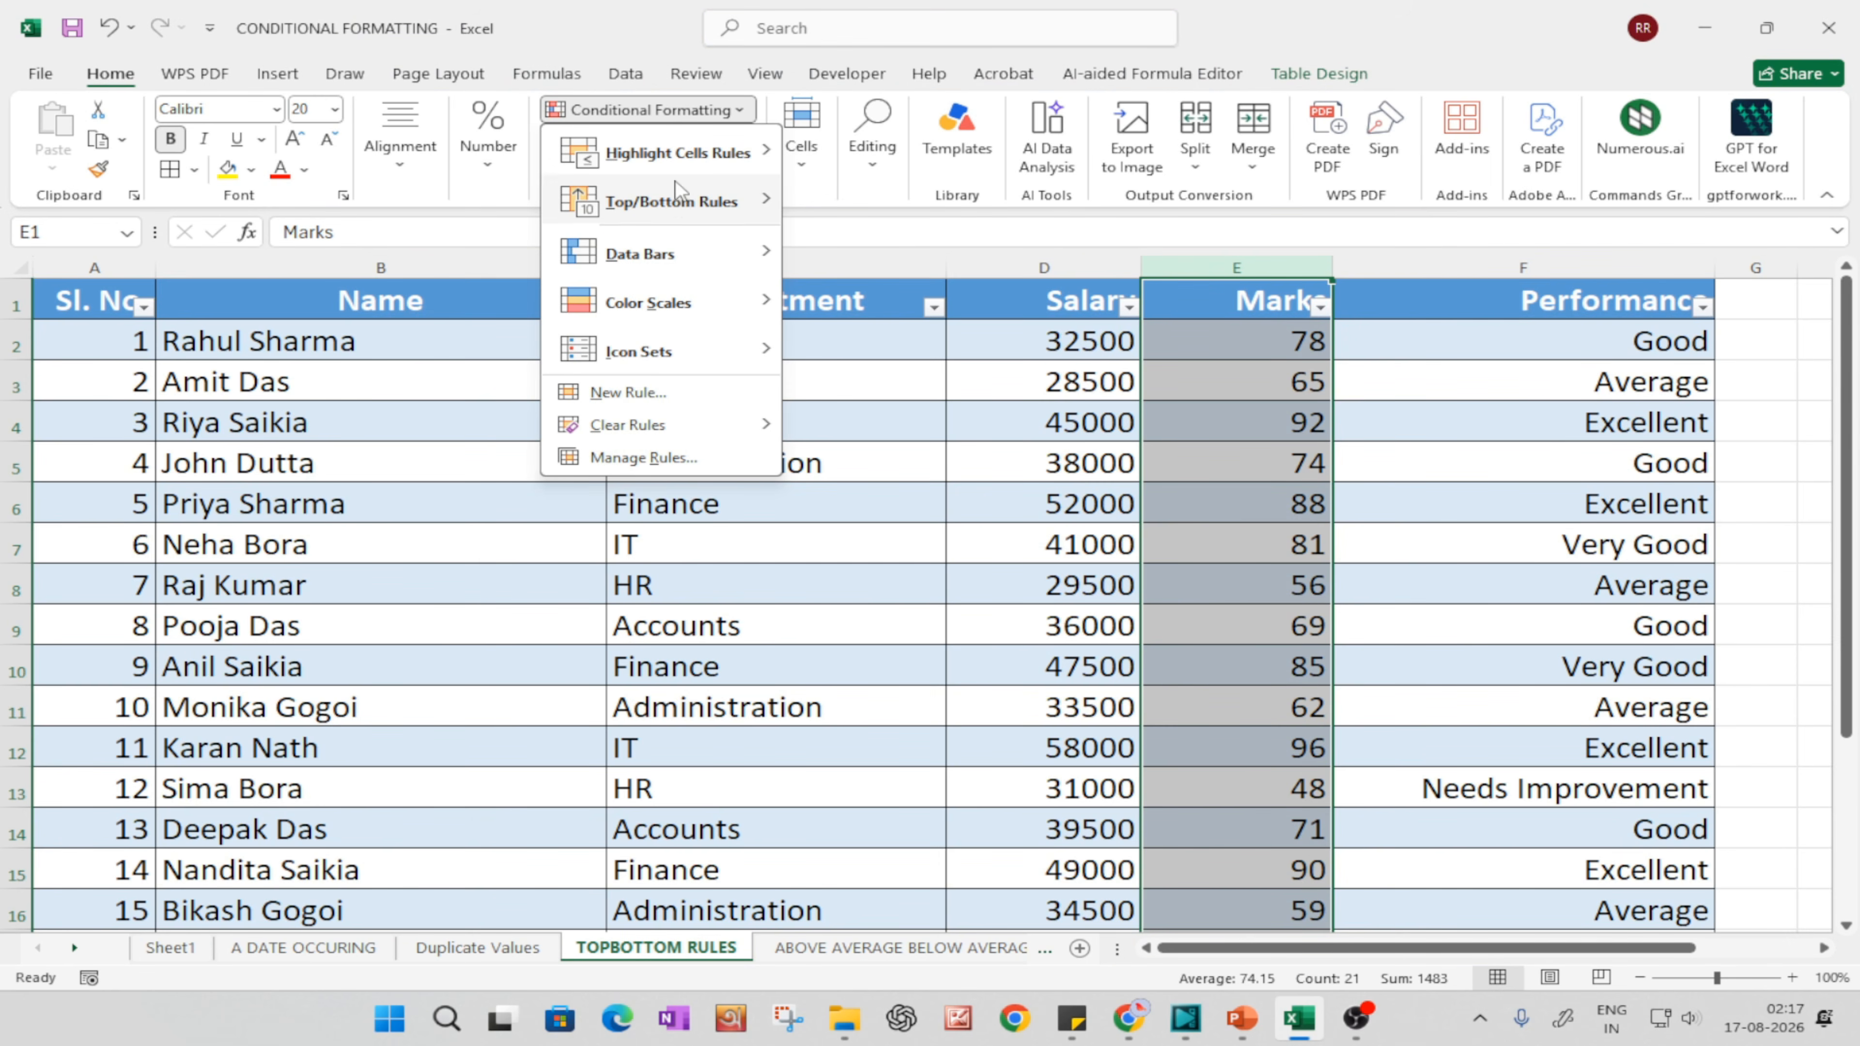
mouse_move(677, 209)
click(890, 199)
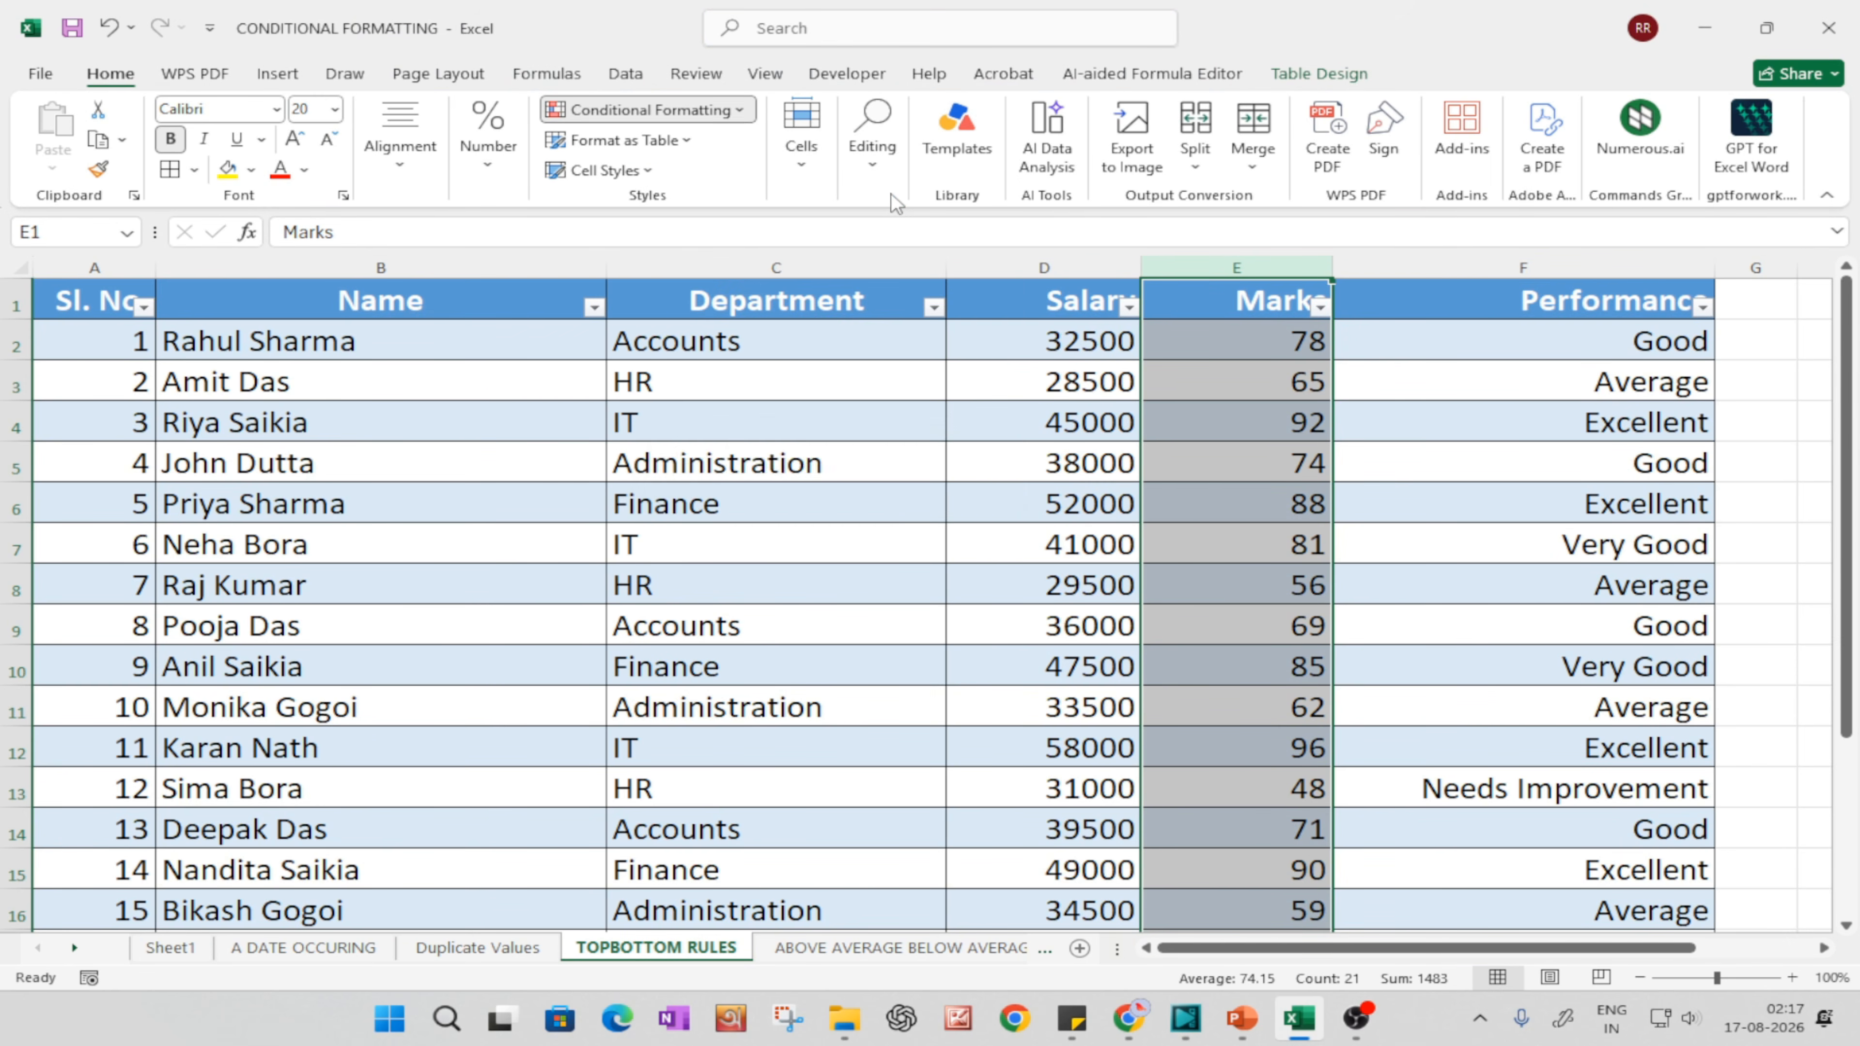
click(906, 581)
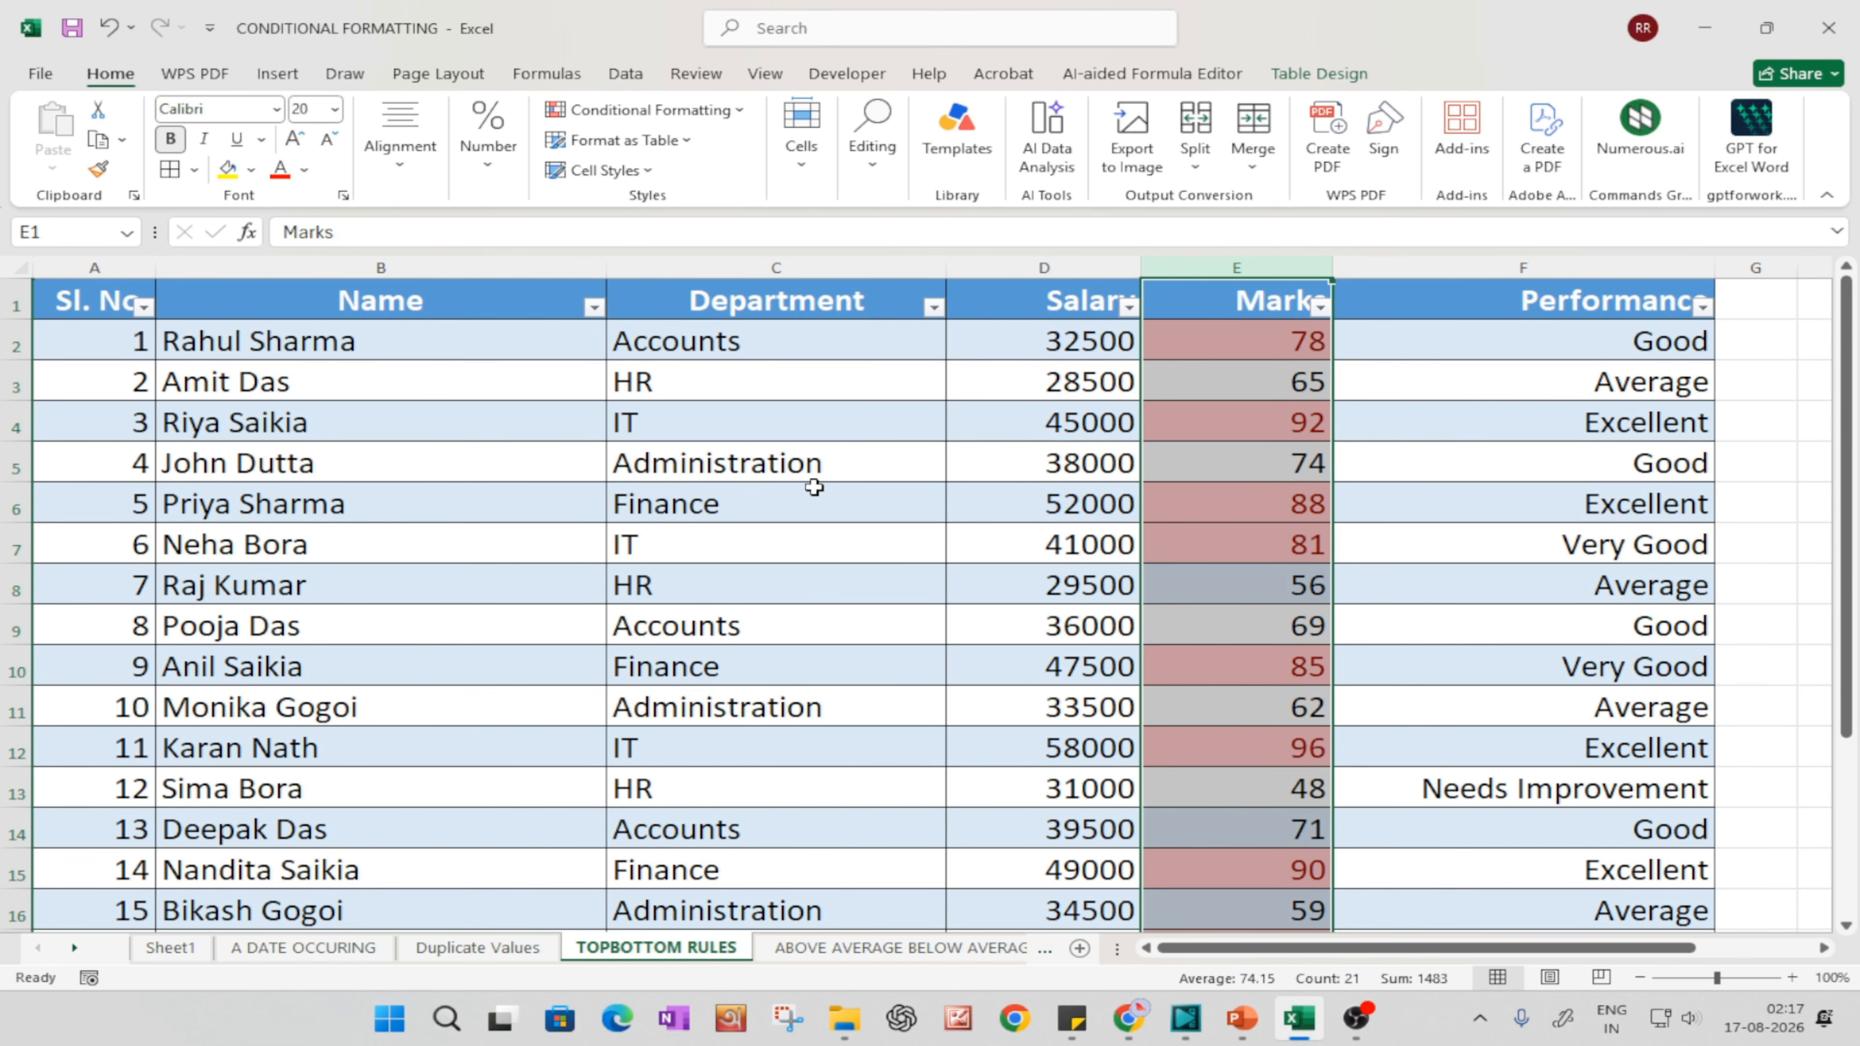
Step: Review the highlighted marks and sort the table by the Marks column from largest to smallest
scroll(1184, 532, down, 4)
scroll(1212, 564, up, 4)
drag(1274, 381, 1275, 359)
scroll(1310, 615, down, 3)
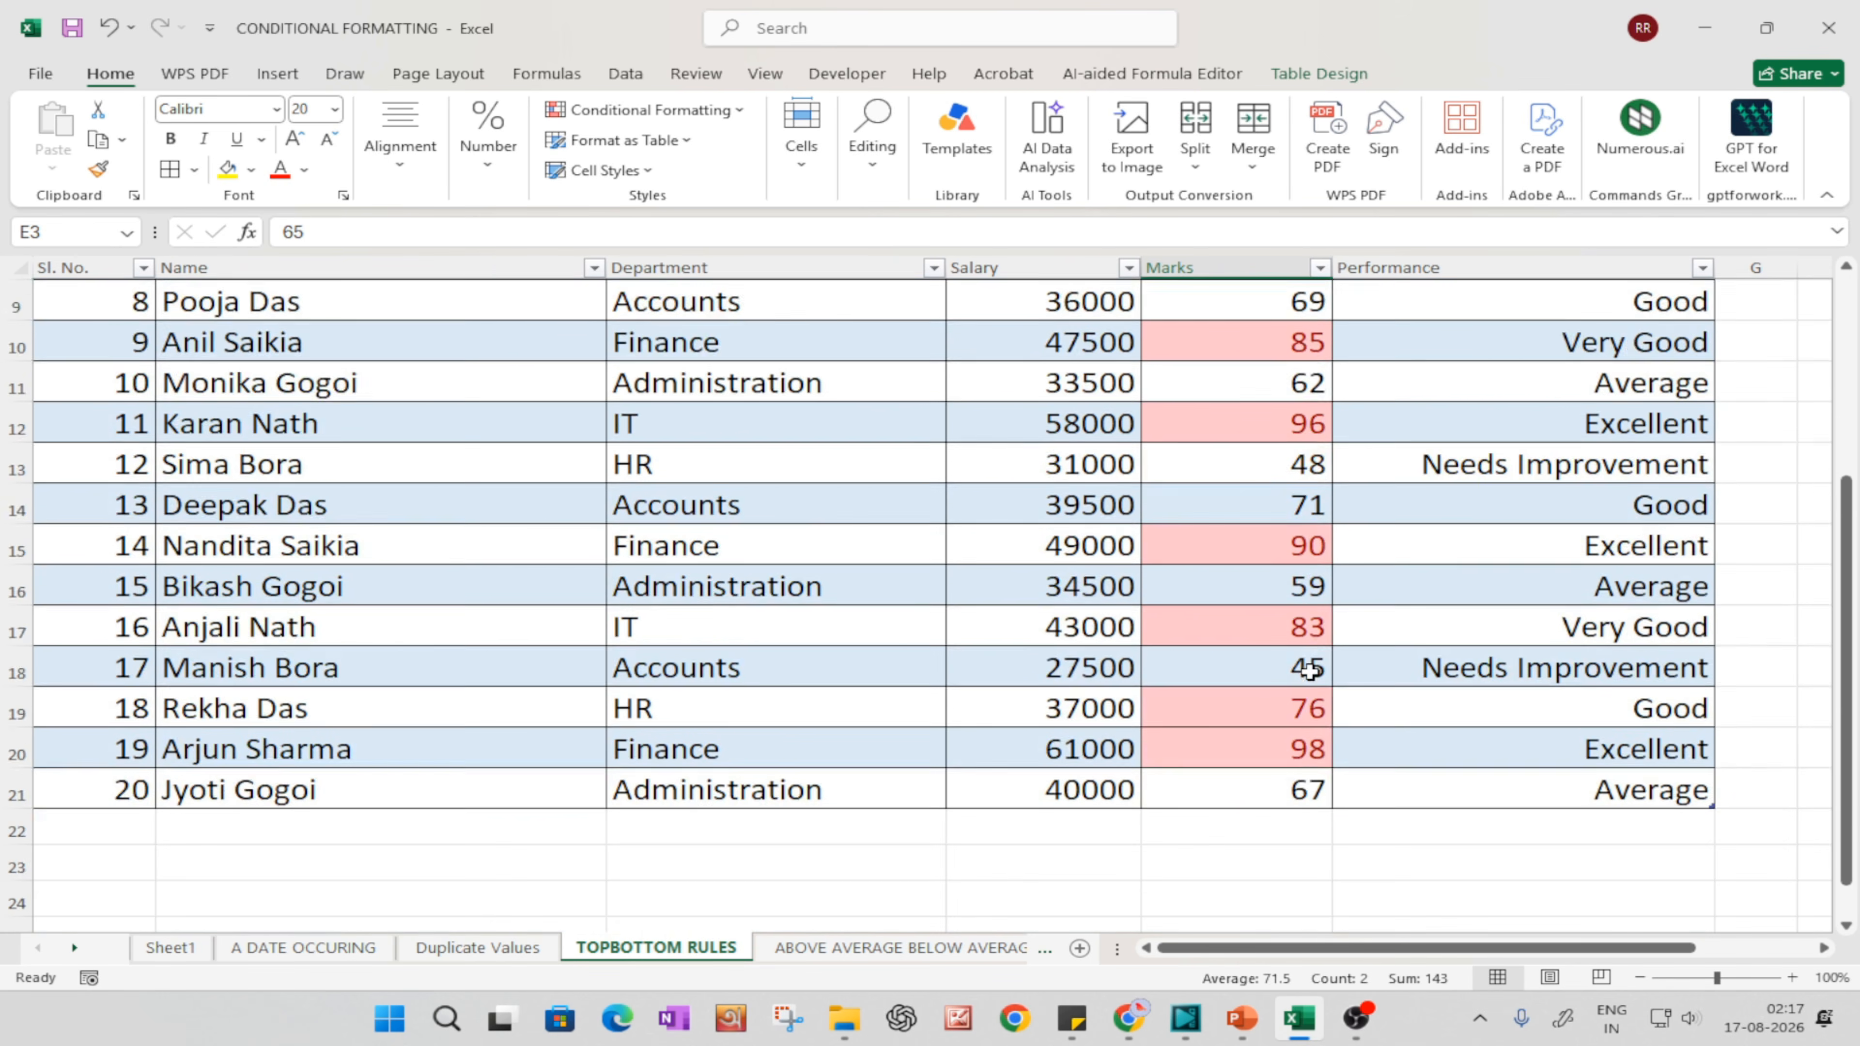
scroll(1242, 739, up, 4)
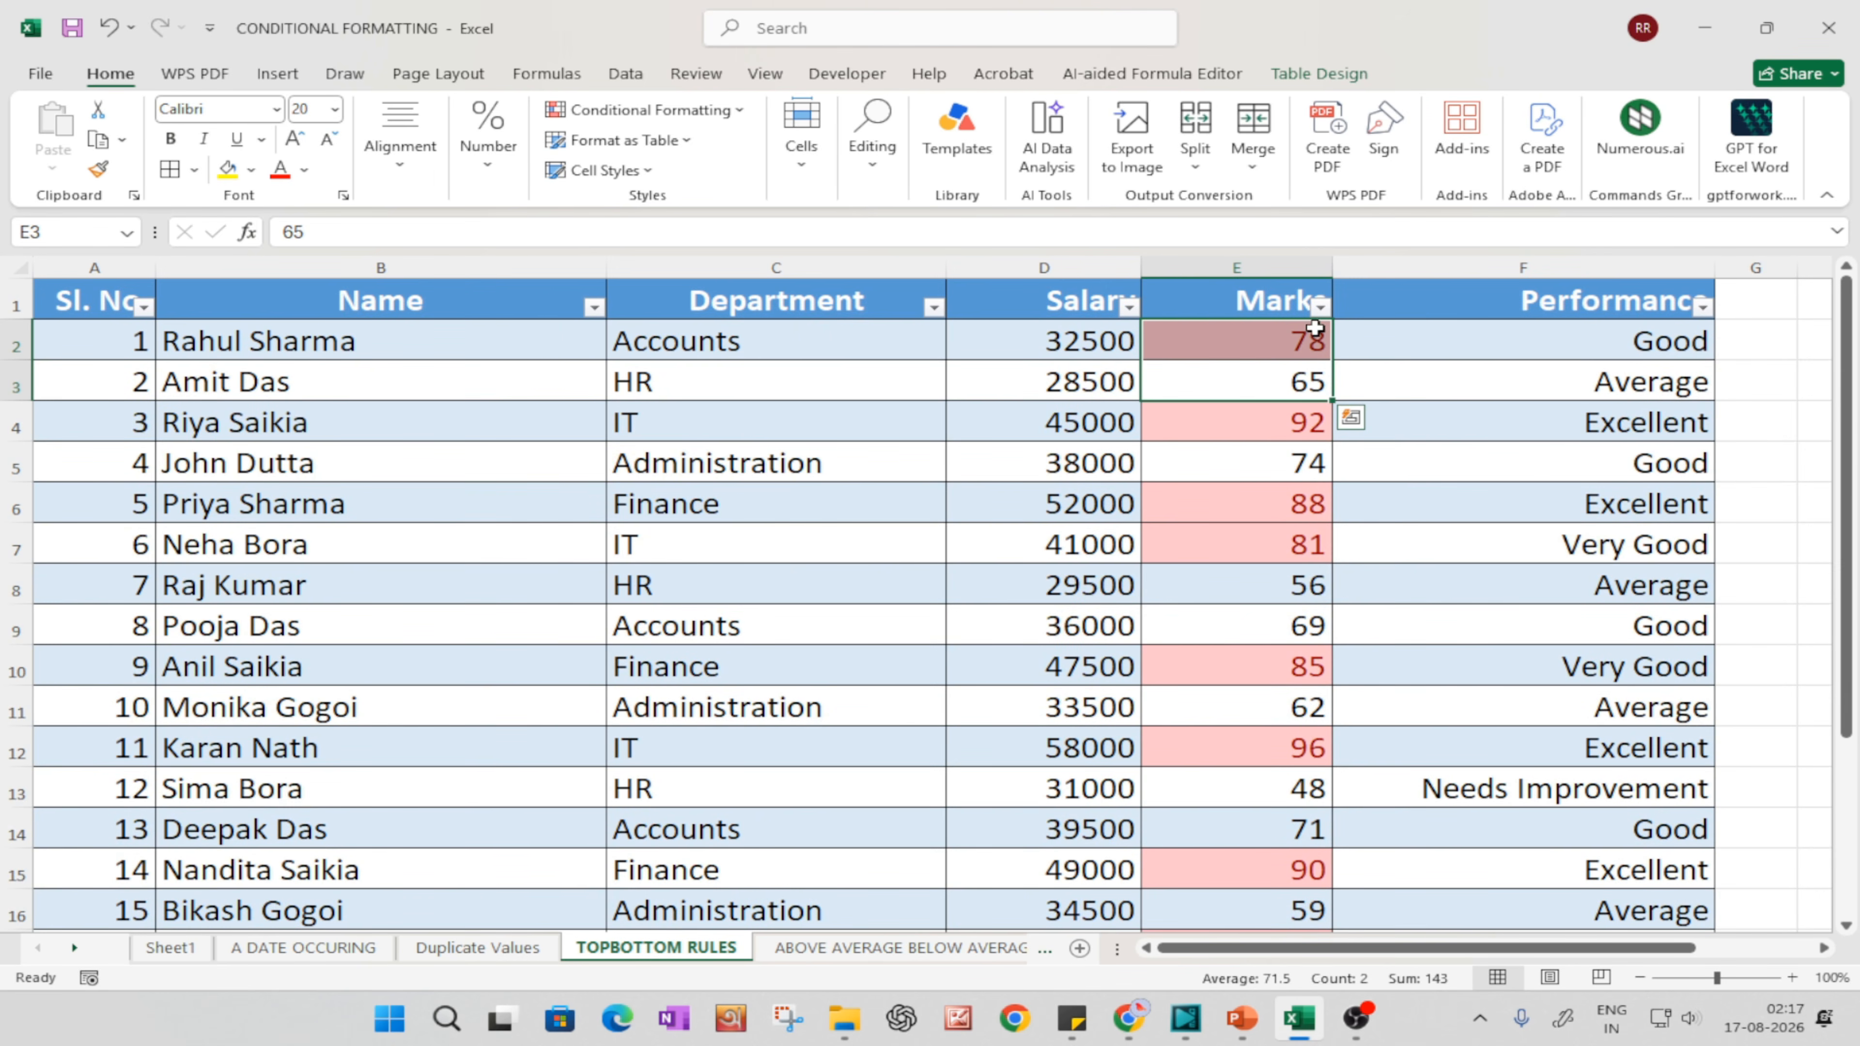
click(1325, 307)
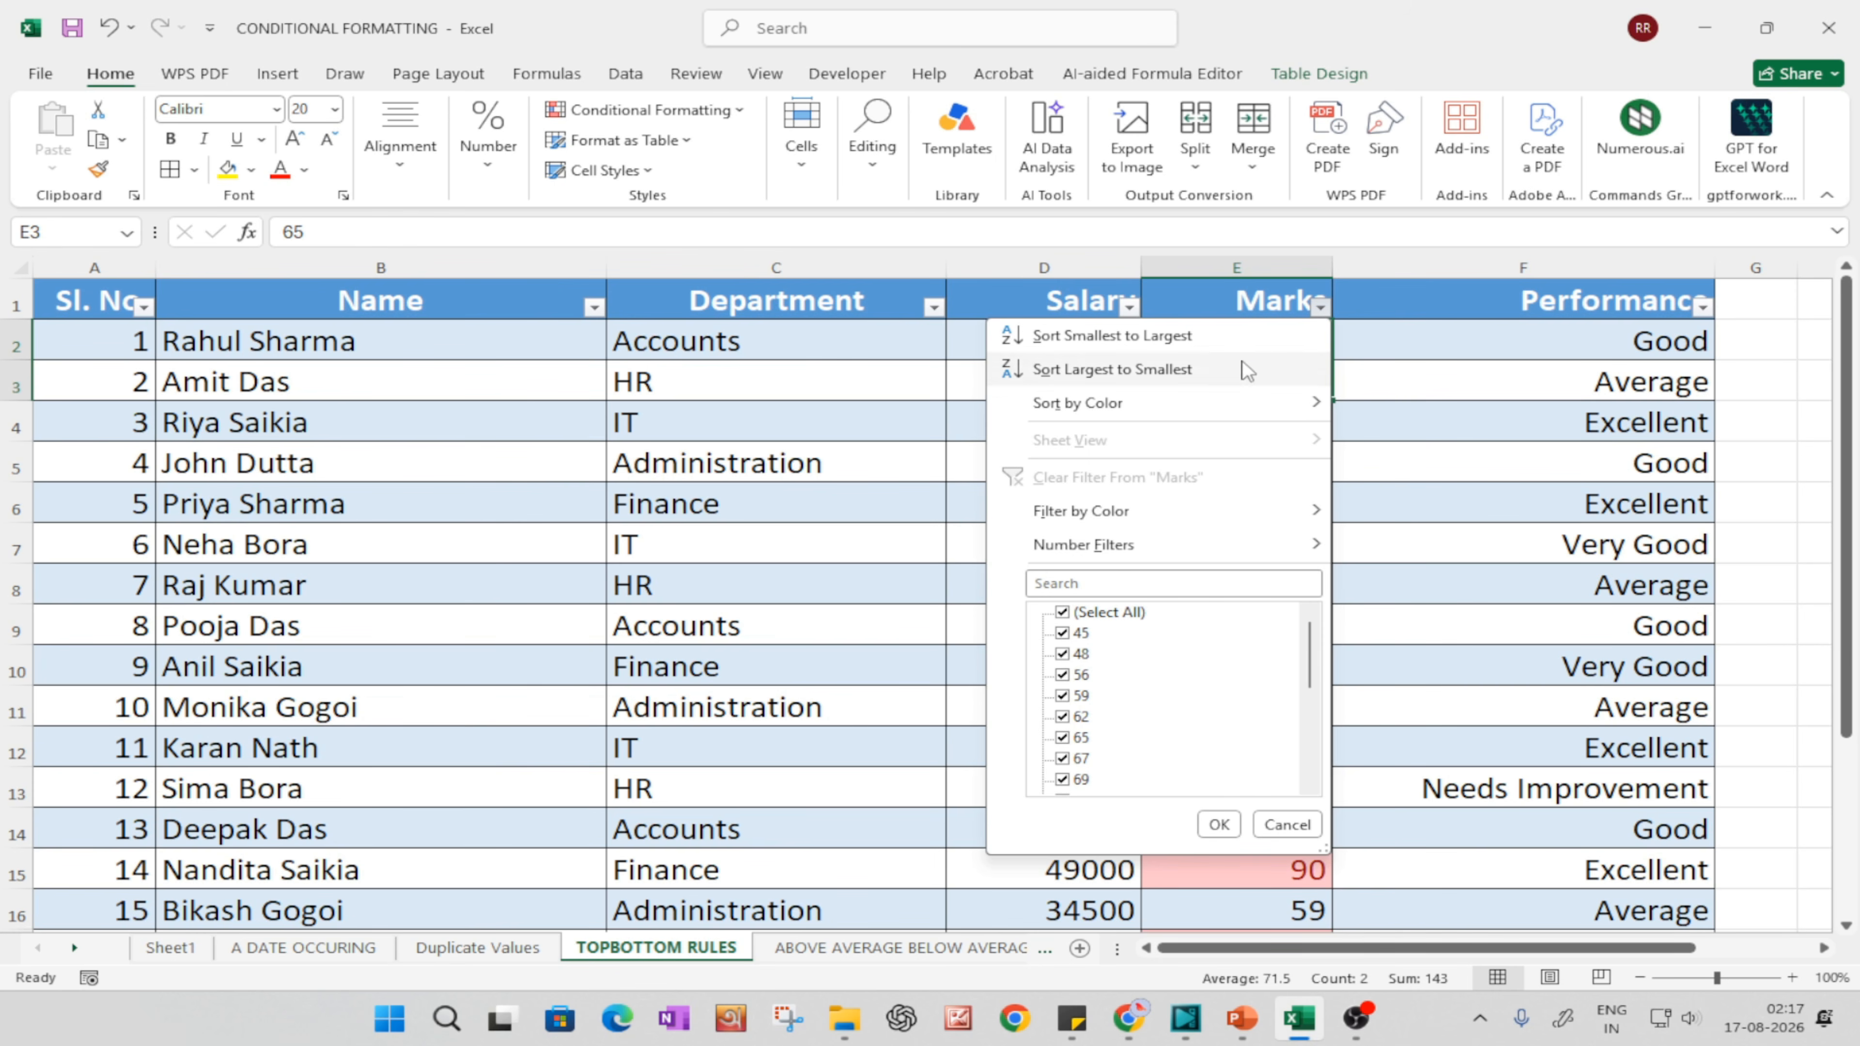
mouse_move(1106, 410)
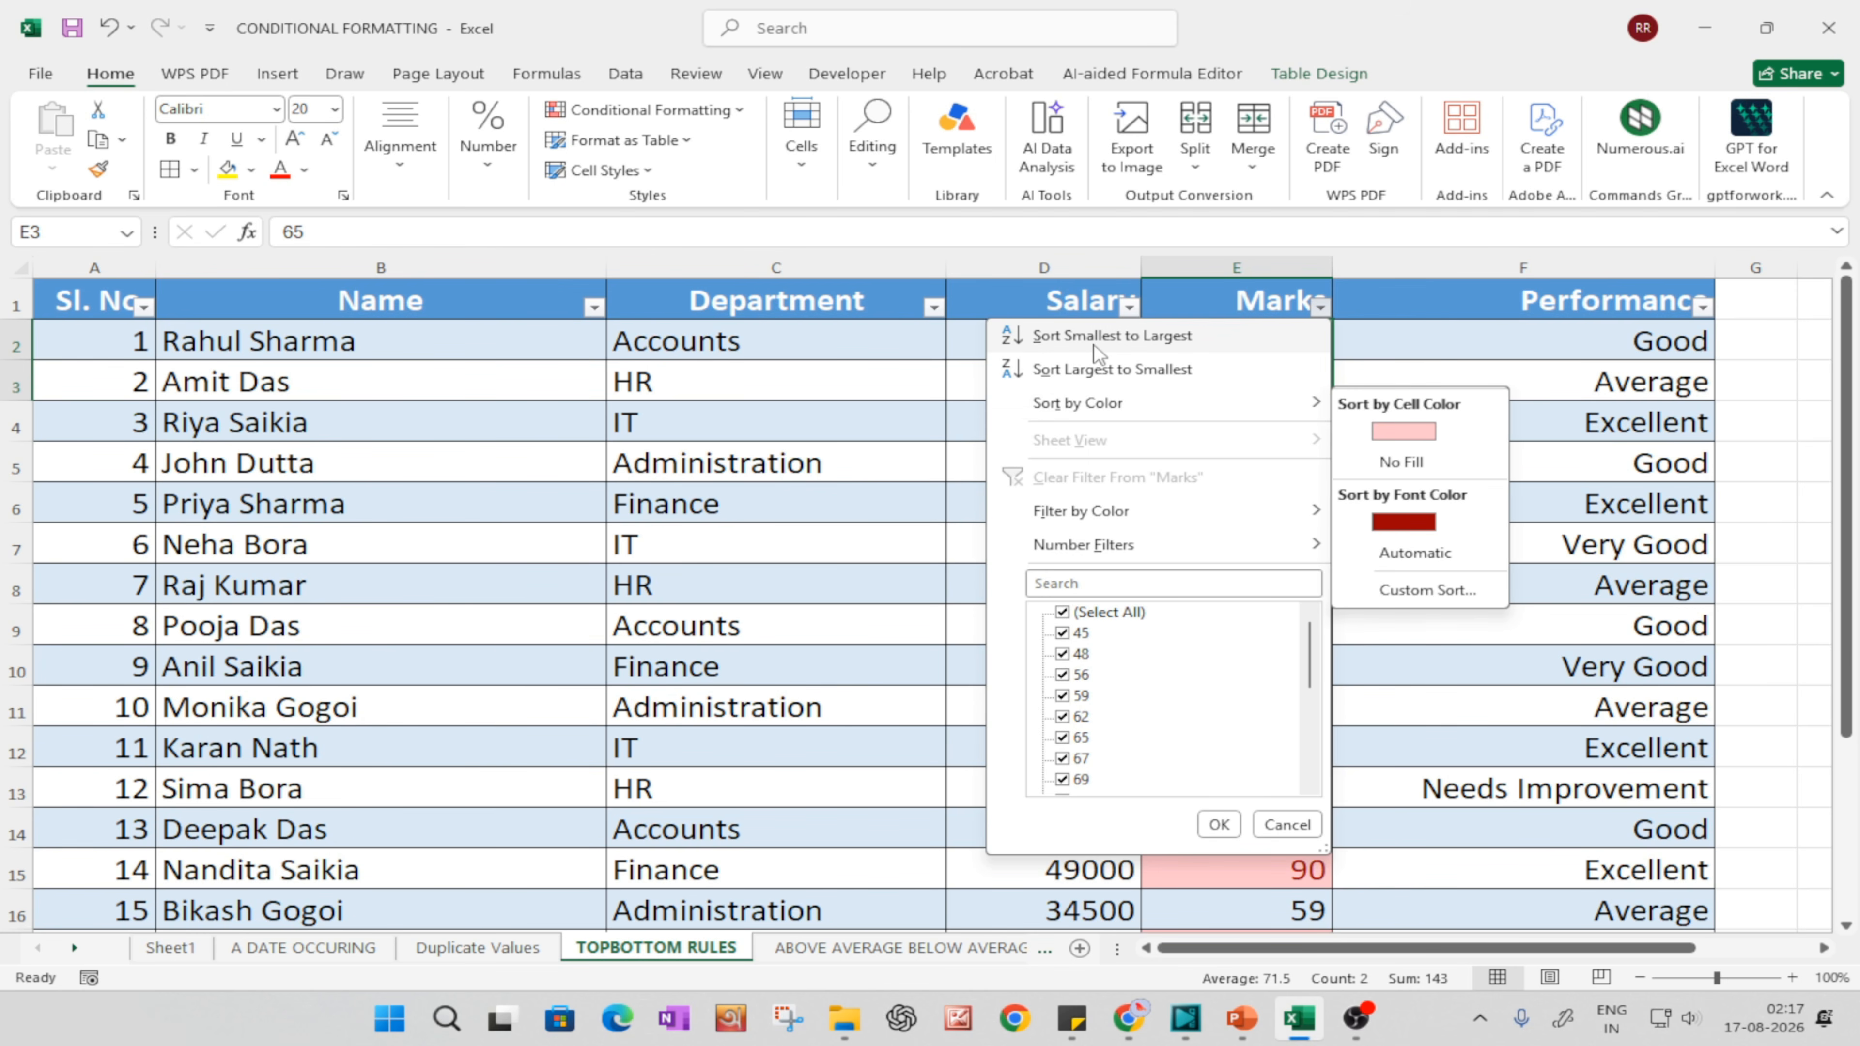
click(1099, 374)
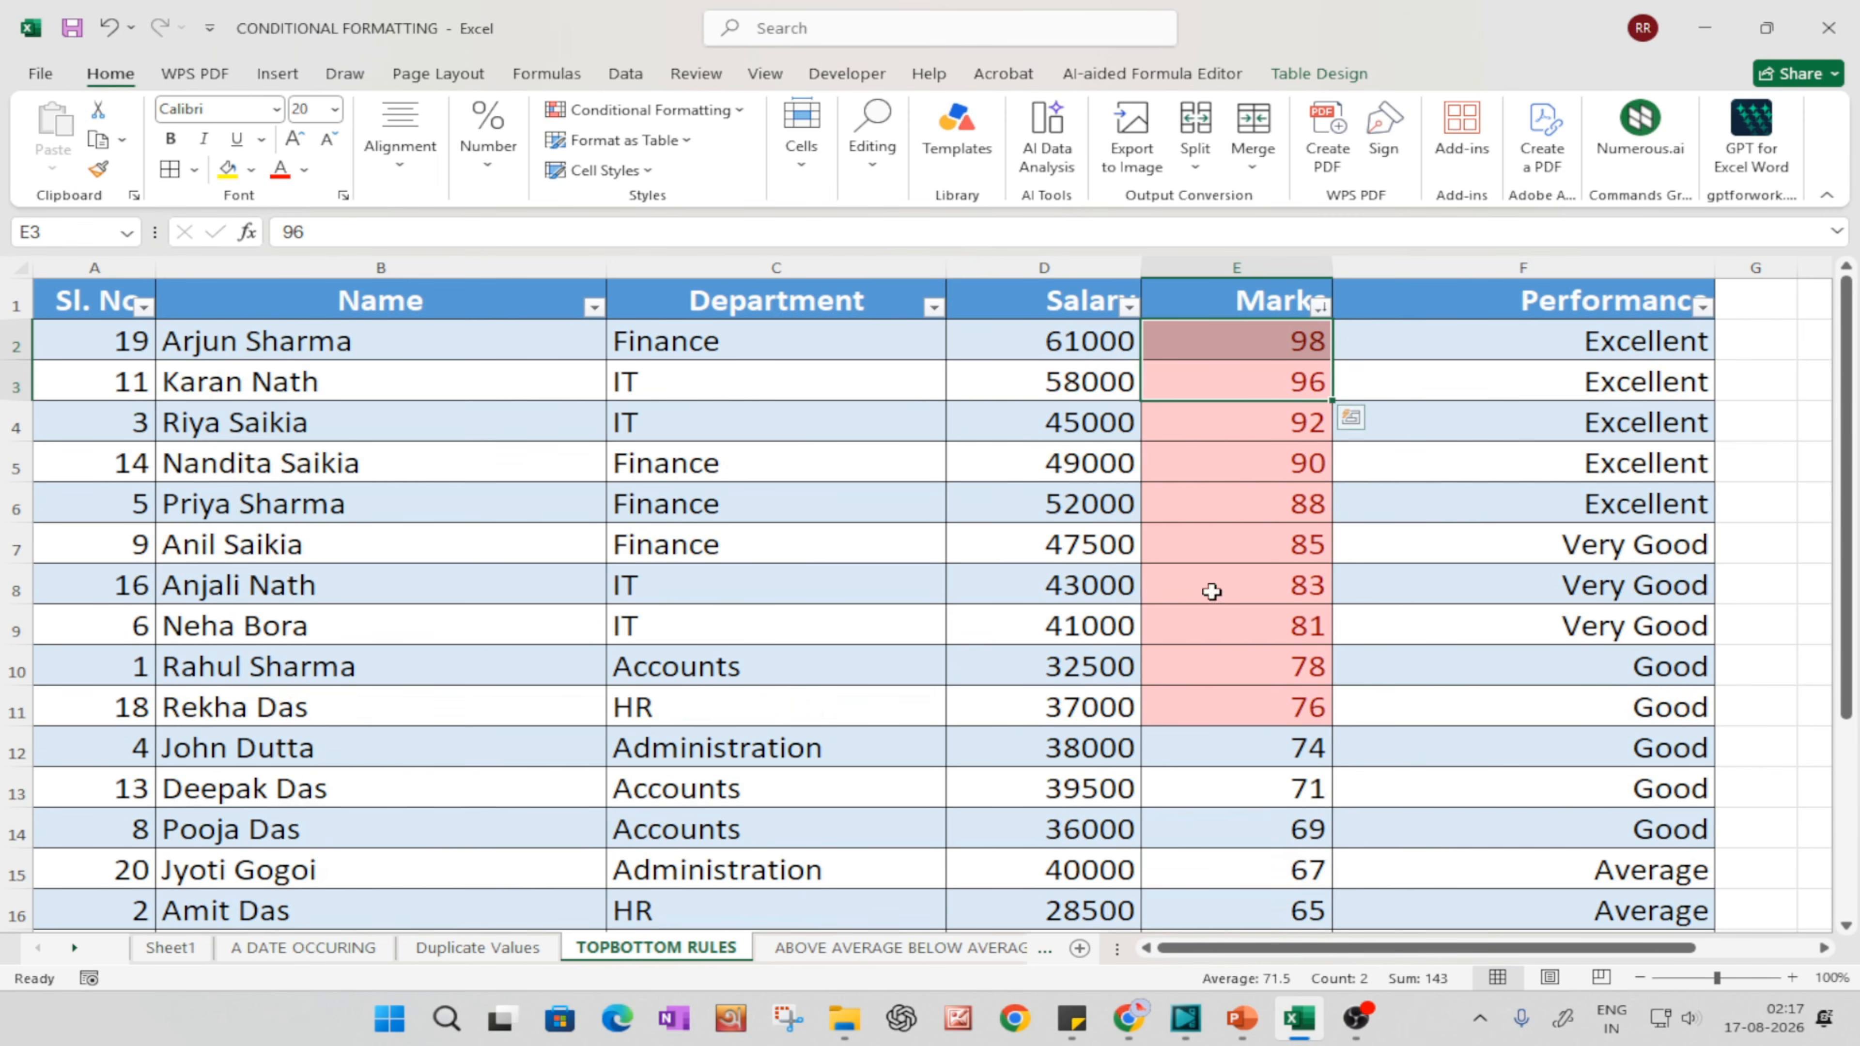
click(1407, 540)
Step: Select the highlighted marks in E2:E11 and examine them against the rest of the Marks column
drag(1275, 353, 1311, 714)
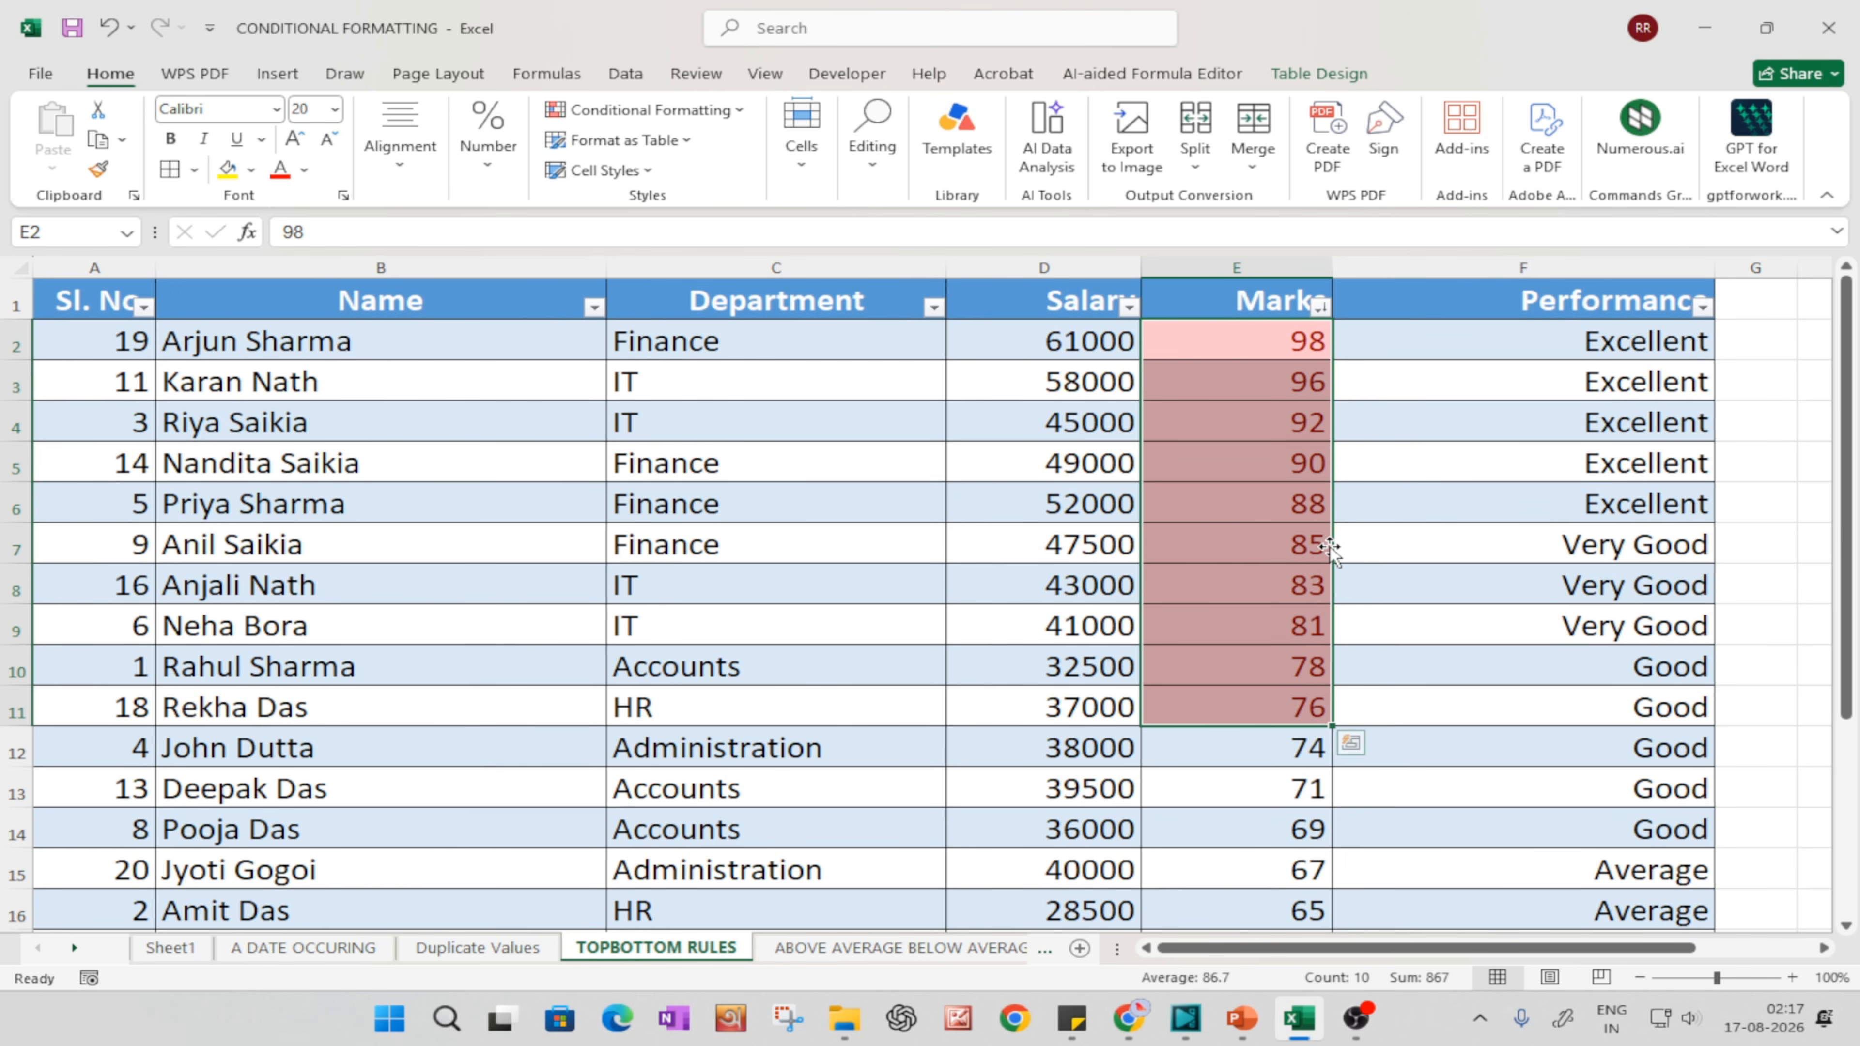
scroll(1353, 733, down, 4)
scroll(1353, 717, up, 4)
Step: Select the entire Marks column and bring up the Top/Bottom Rules options of conditional formatting
click(1240, 264)
click(682, 111)
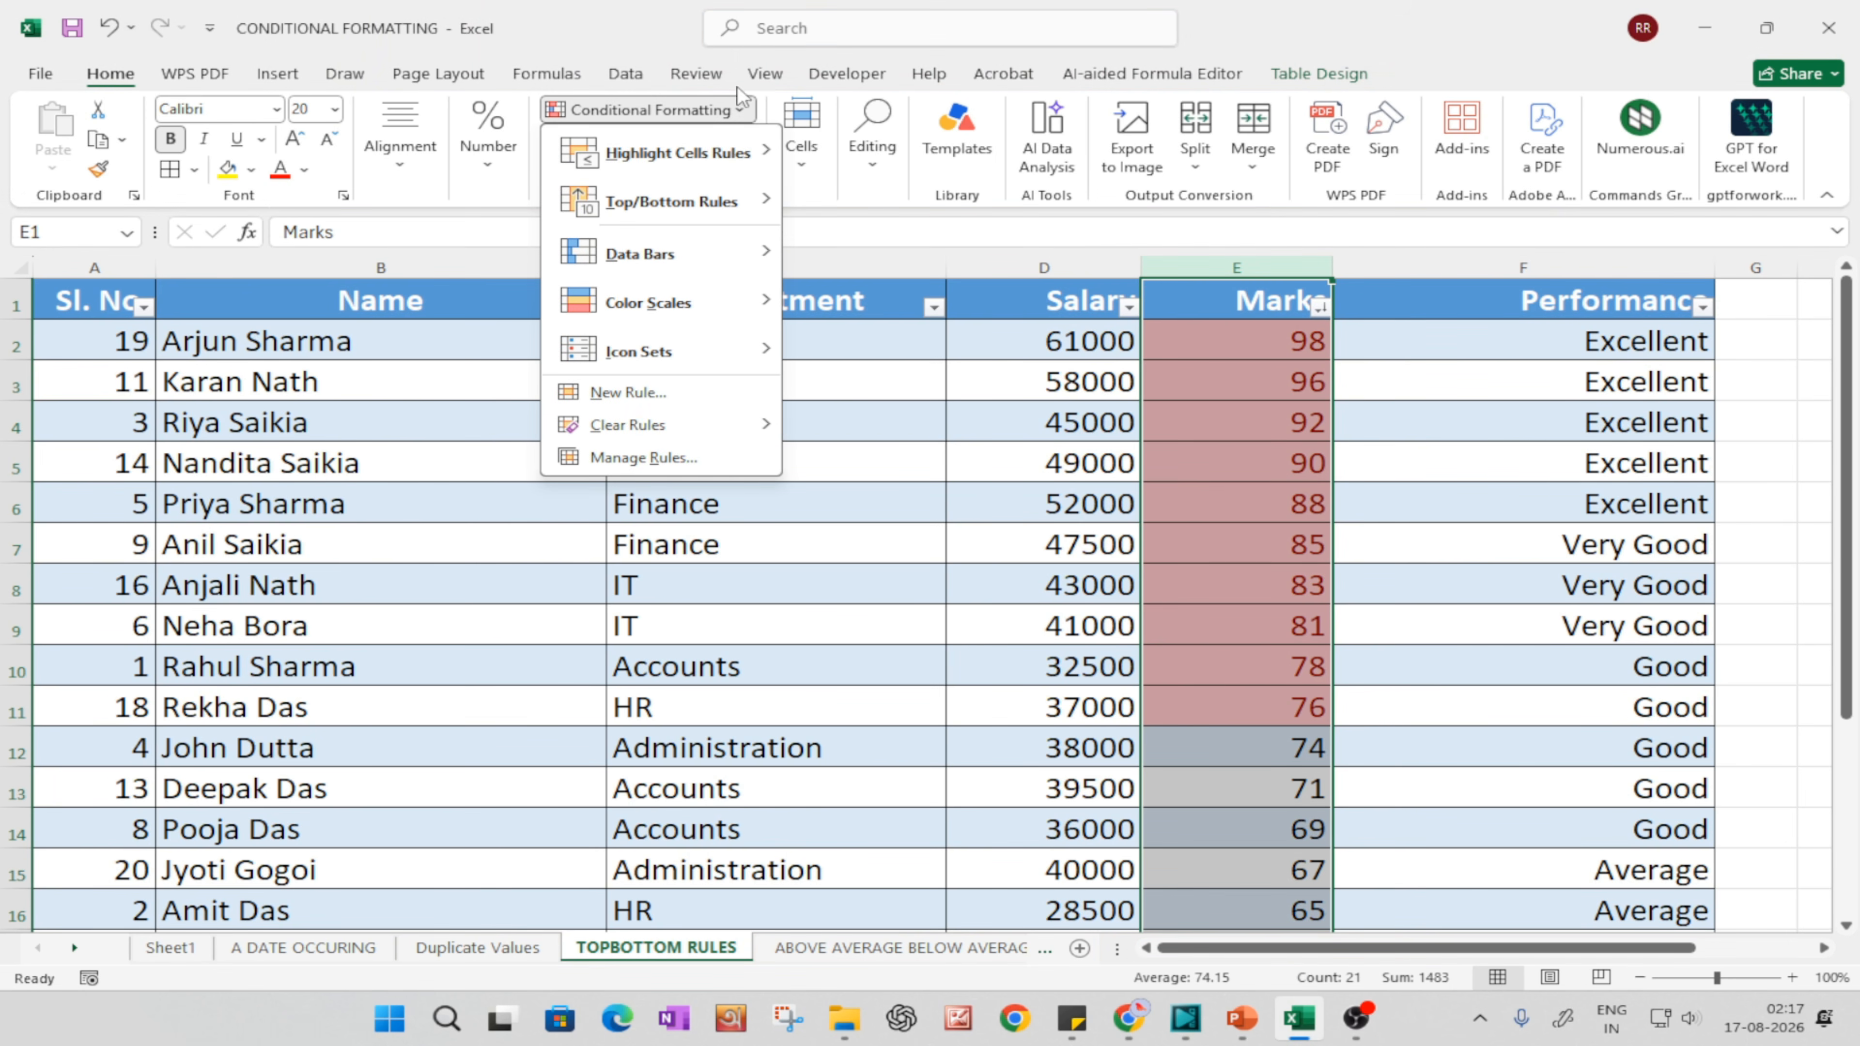
mouse_move(703, 200)
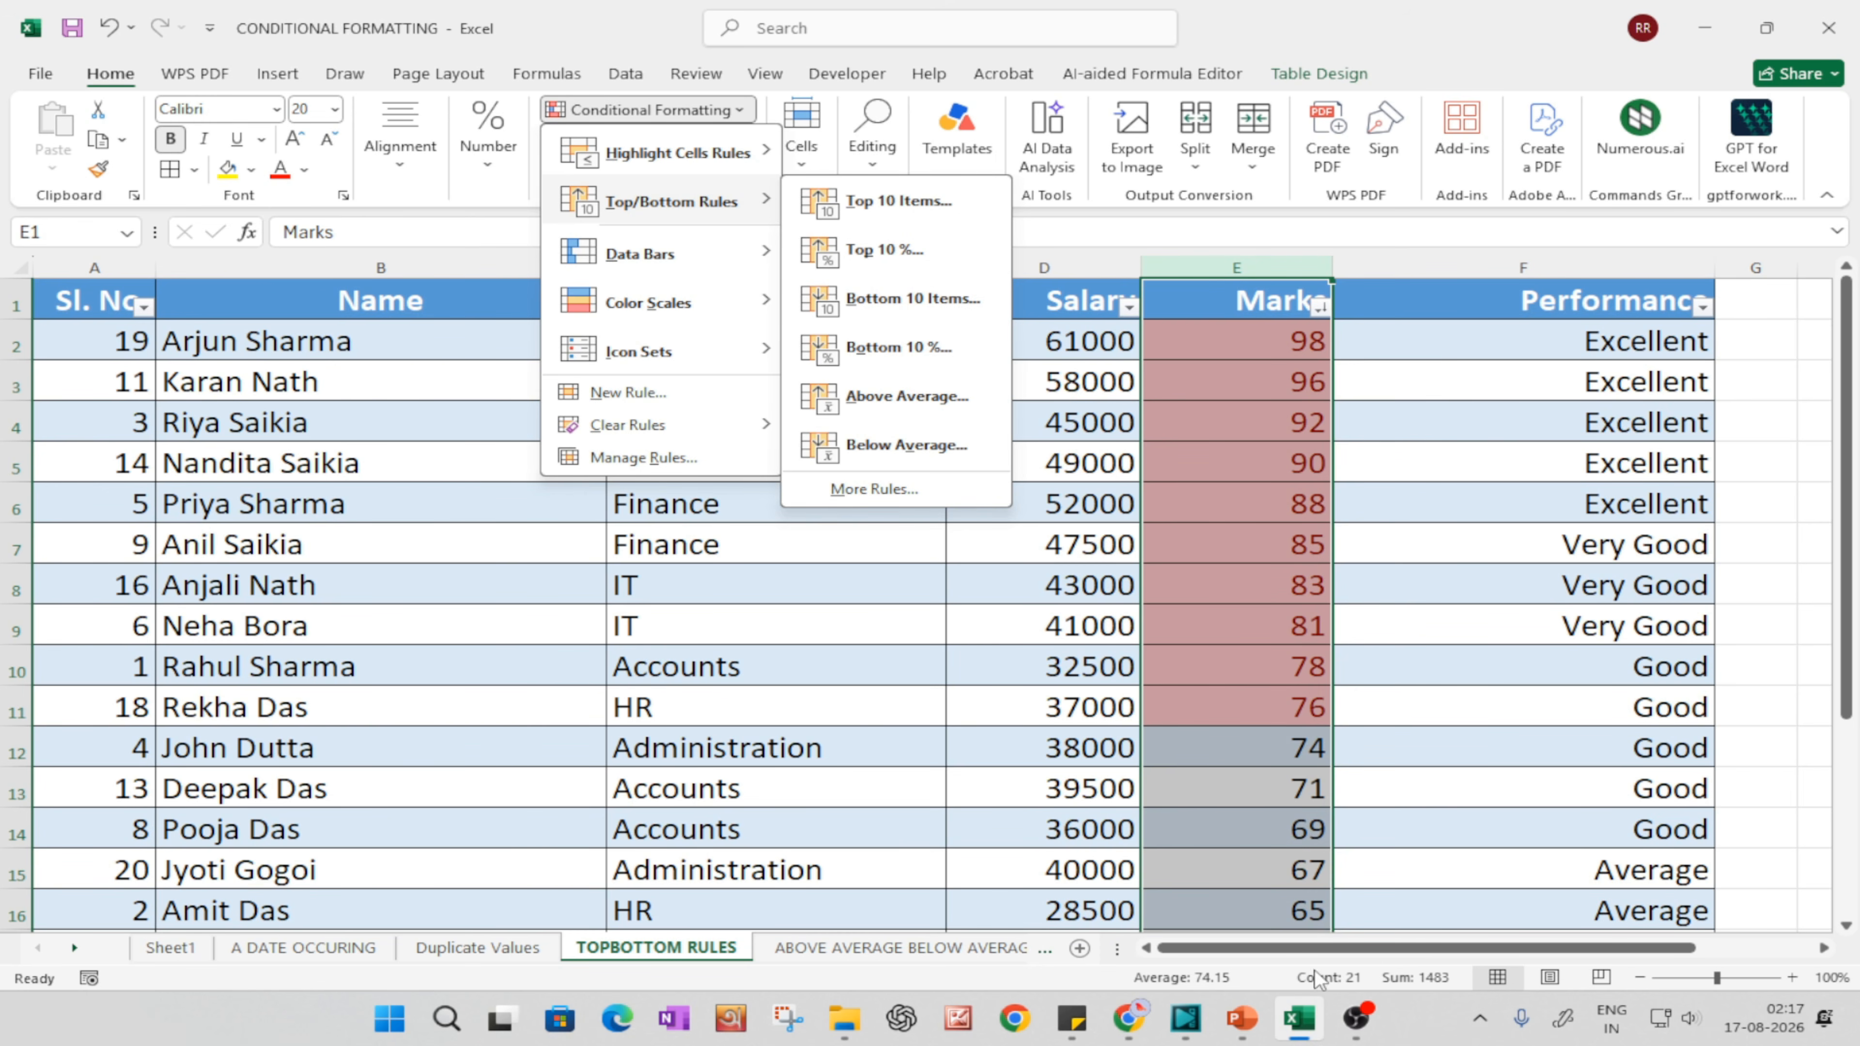
Step: Switch to the PowerPoint slide show to read the Top 10 Items and Bottom 10 Items definitions, and return to the Excel workbook
click(1242, 1019)
click(1340, 906)
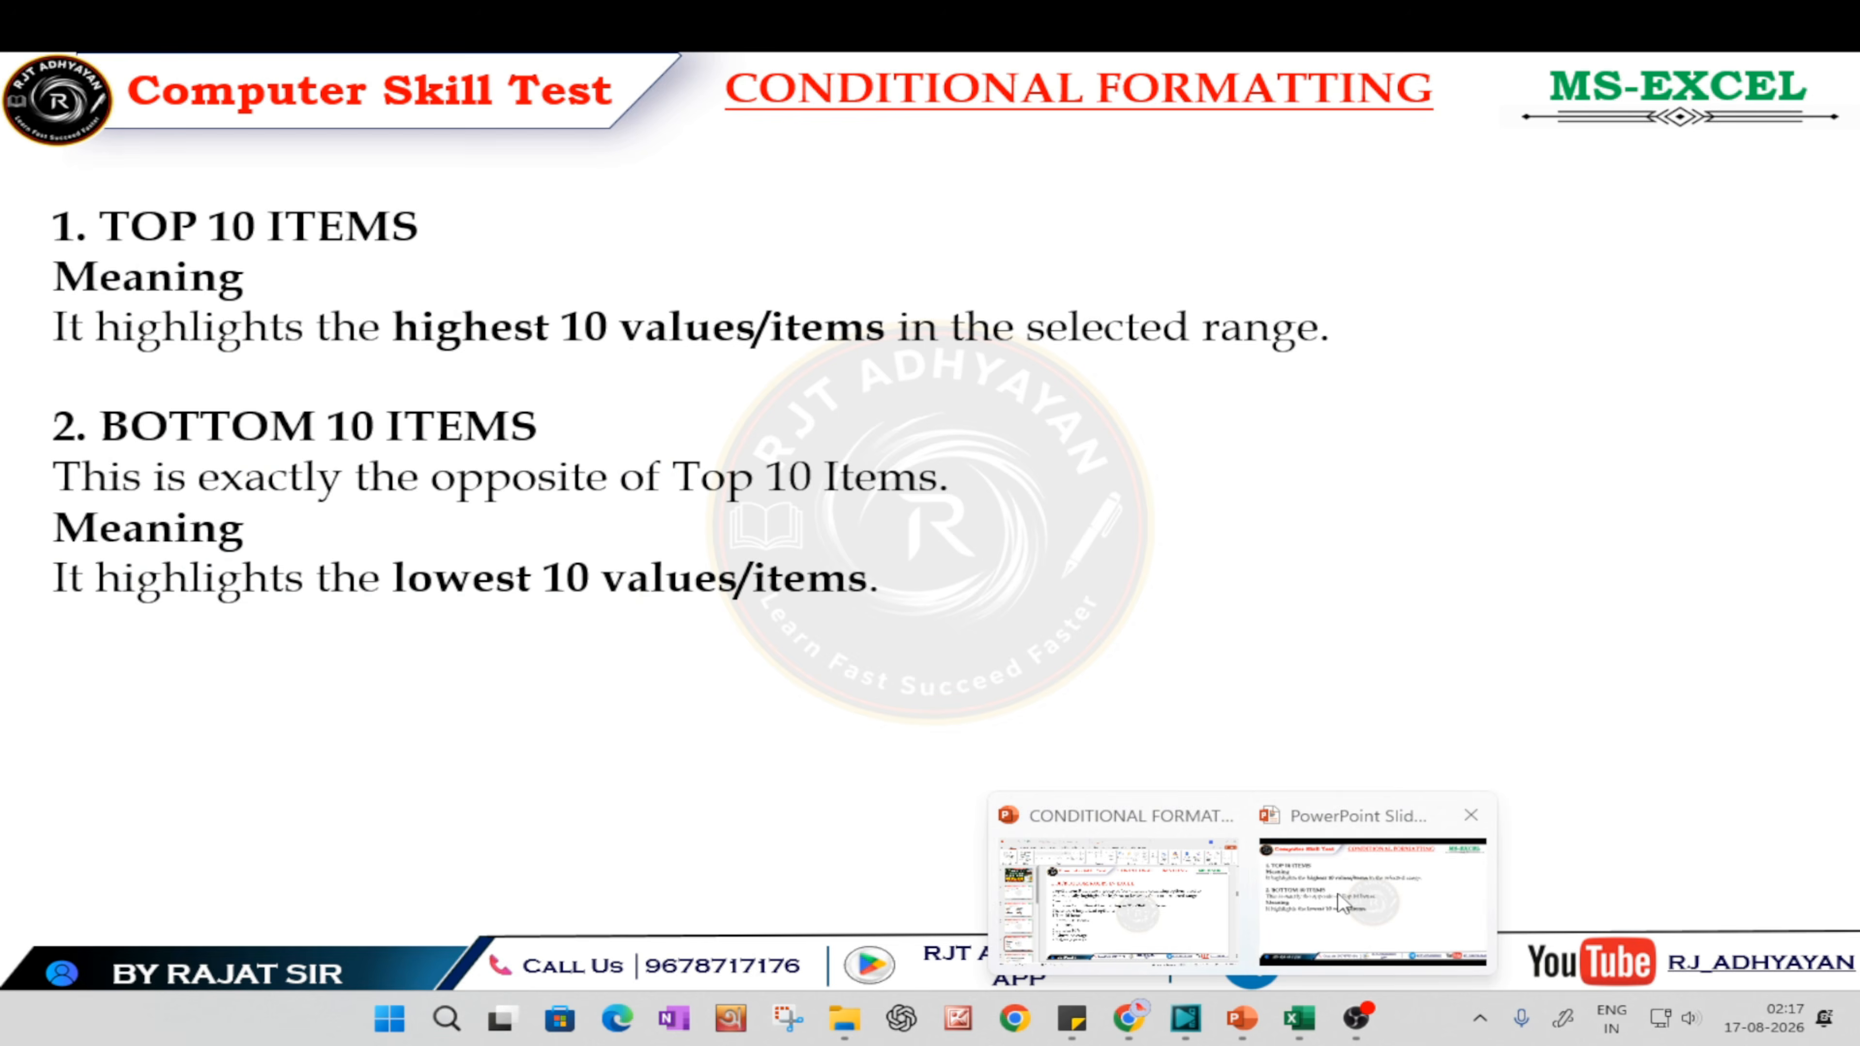
click(673, 643)
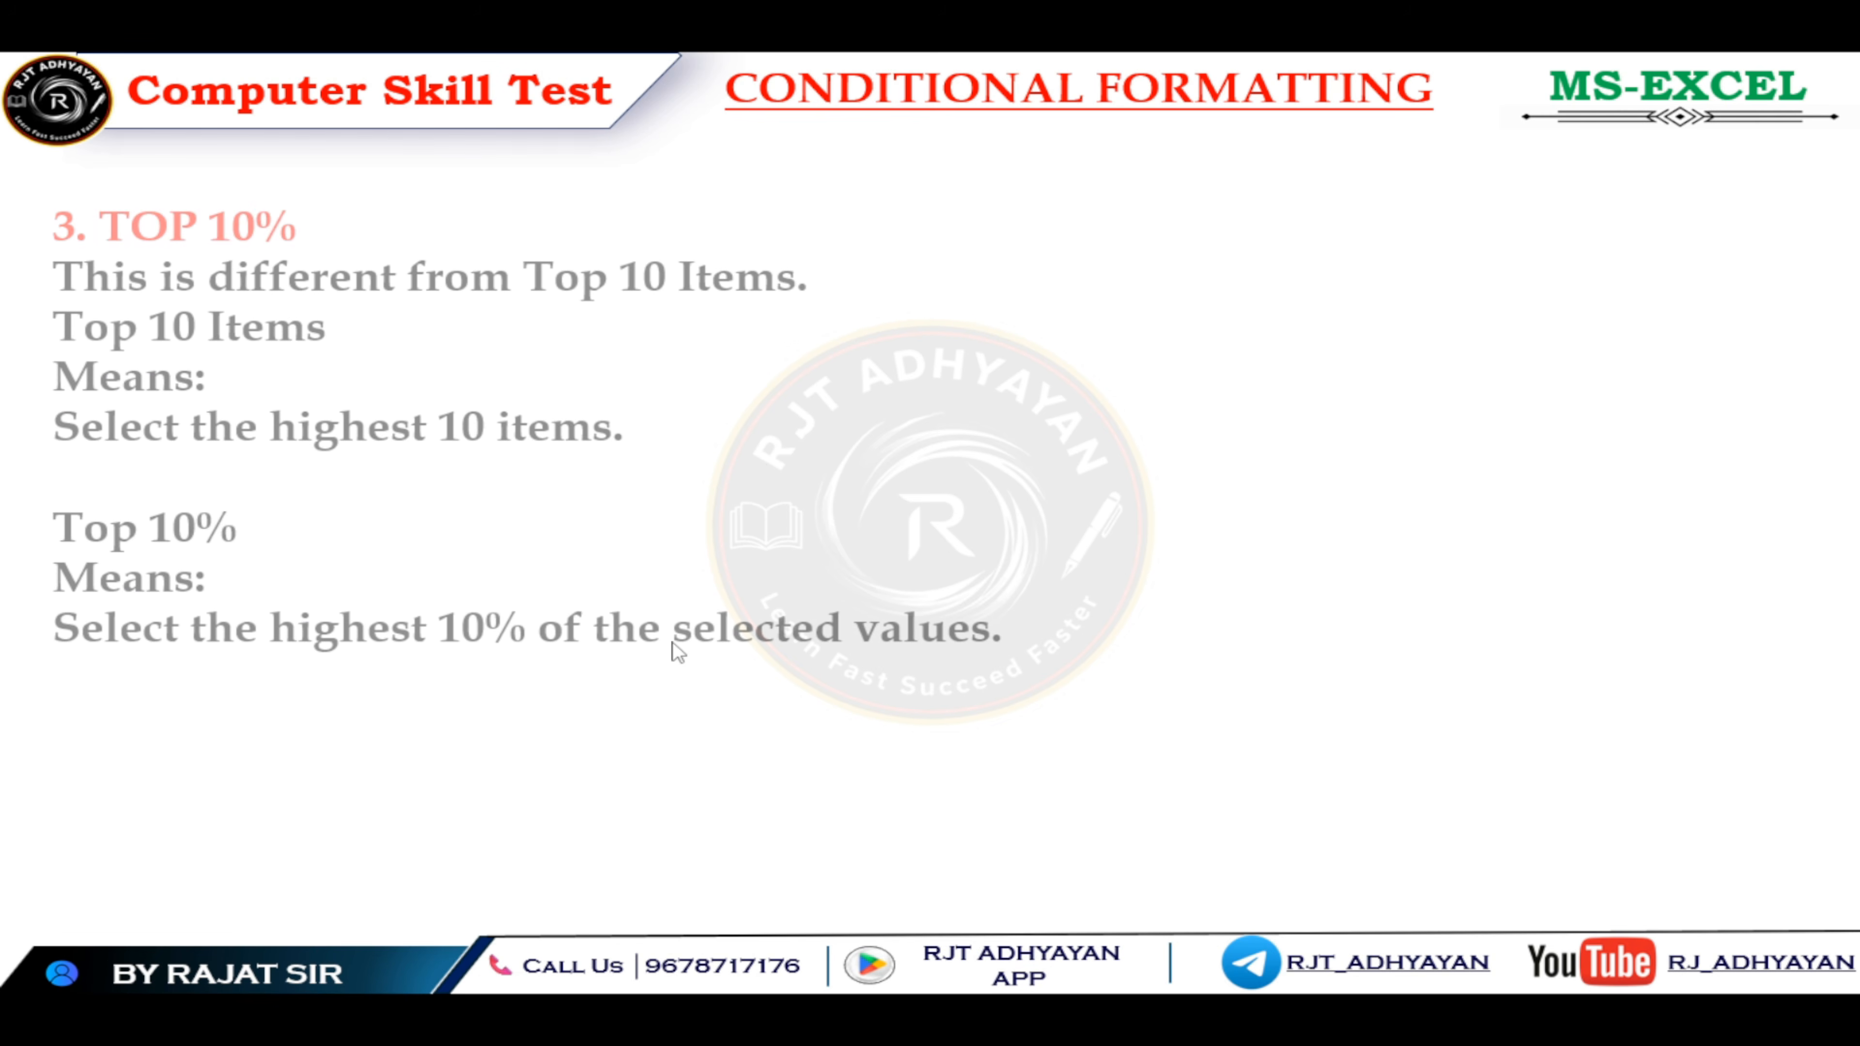
key(Left)
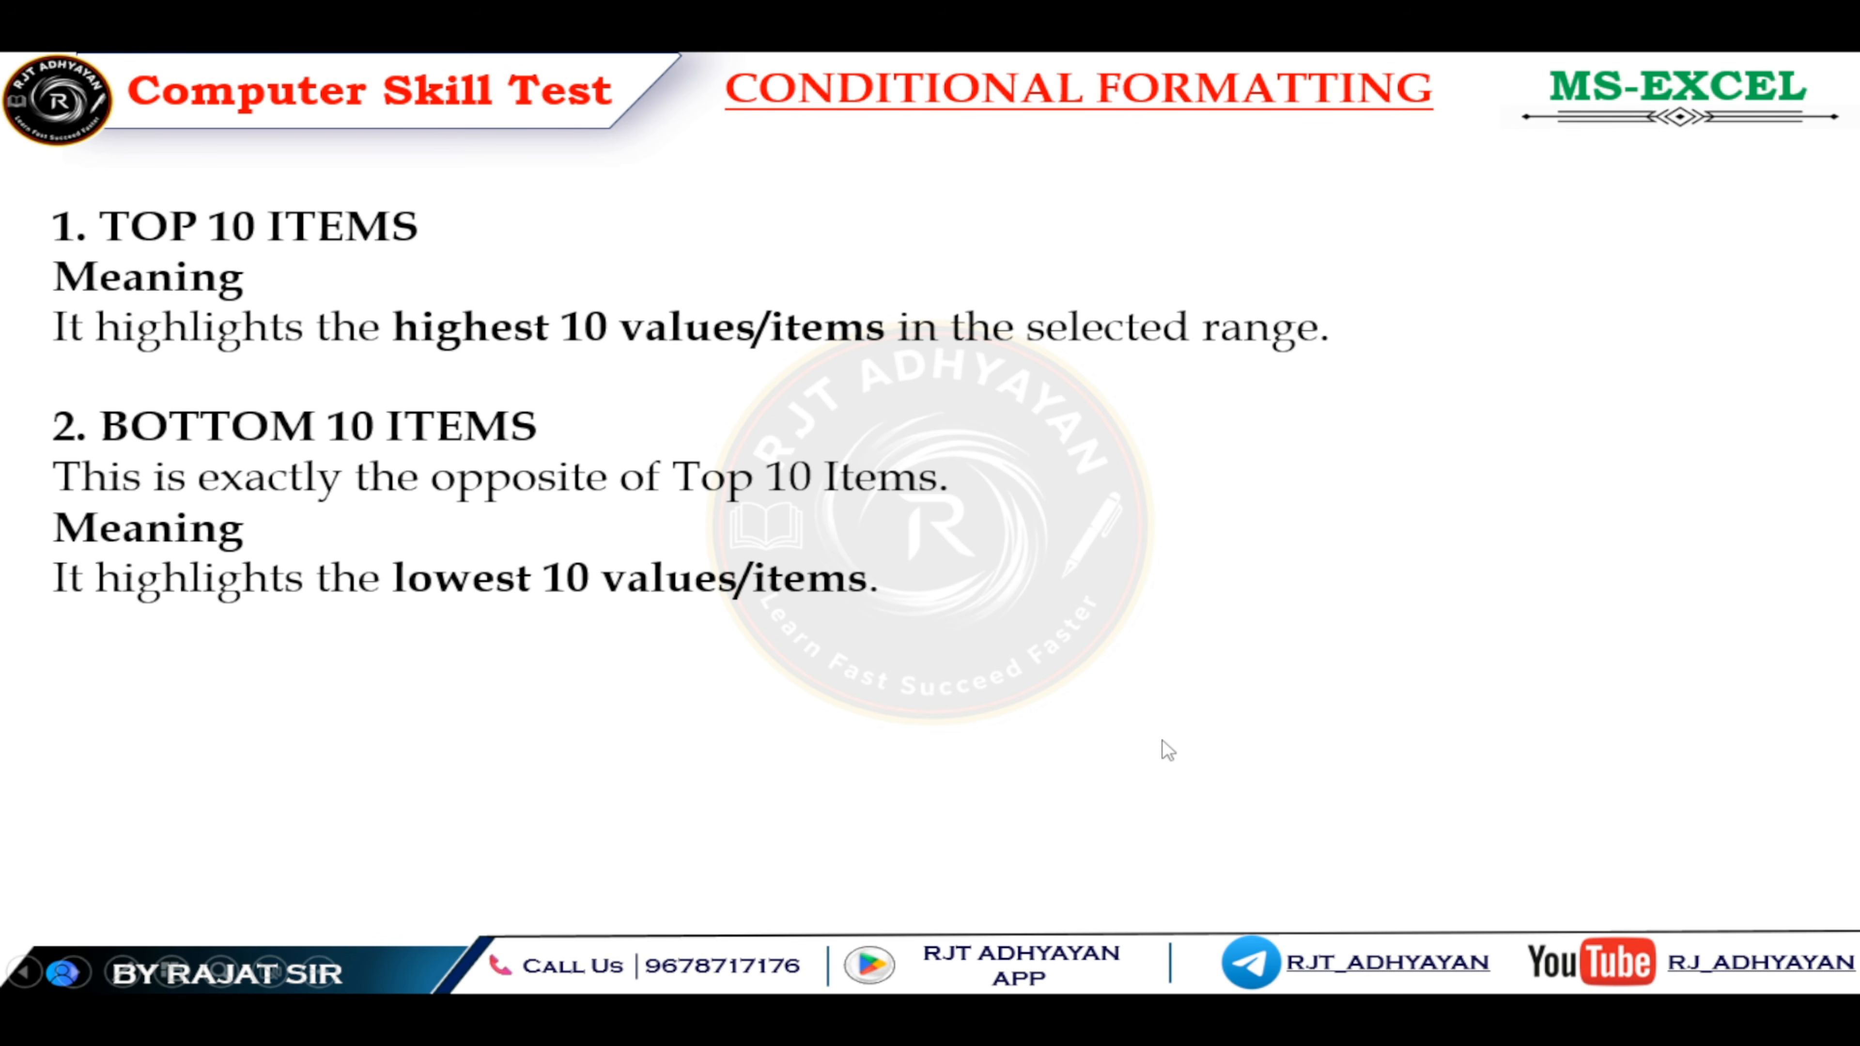
key(alt+Tab)
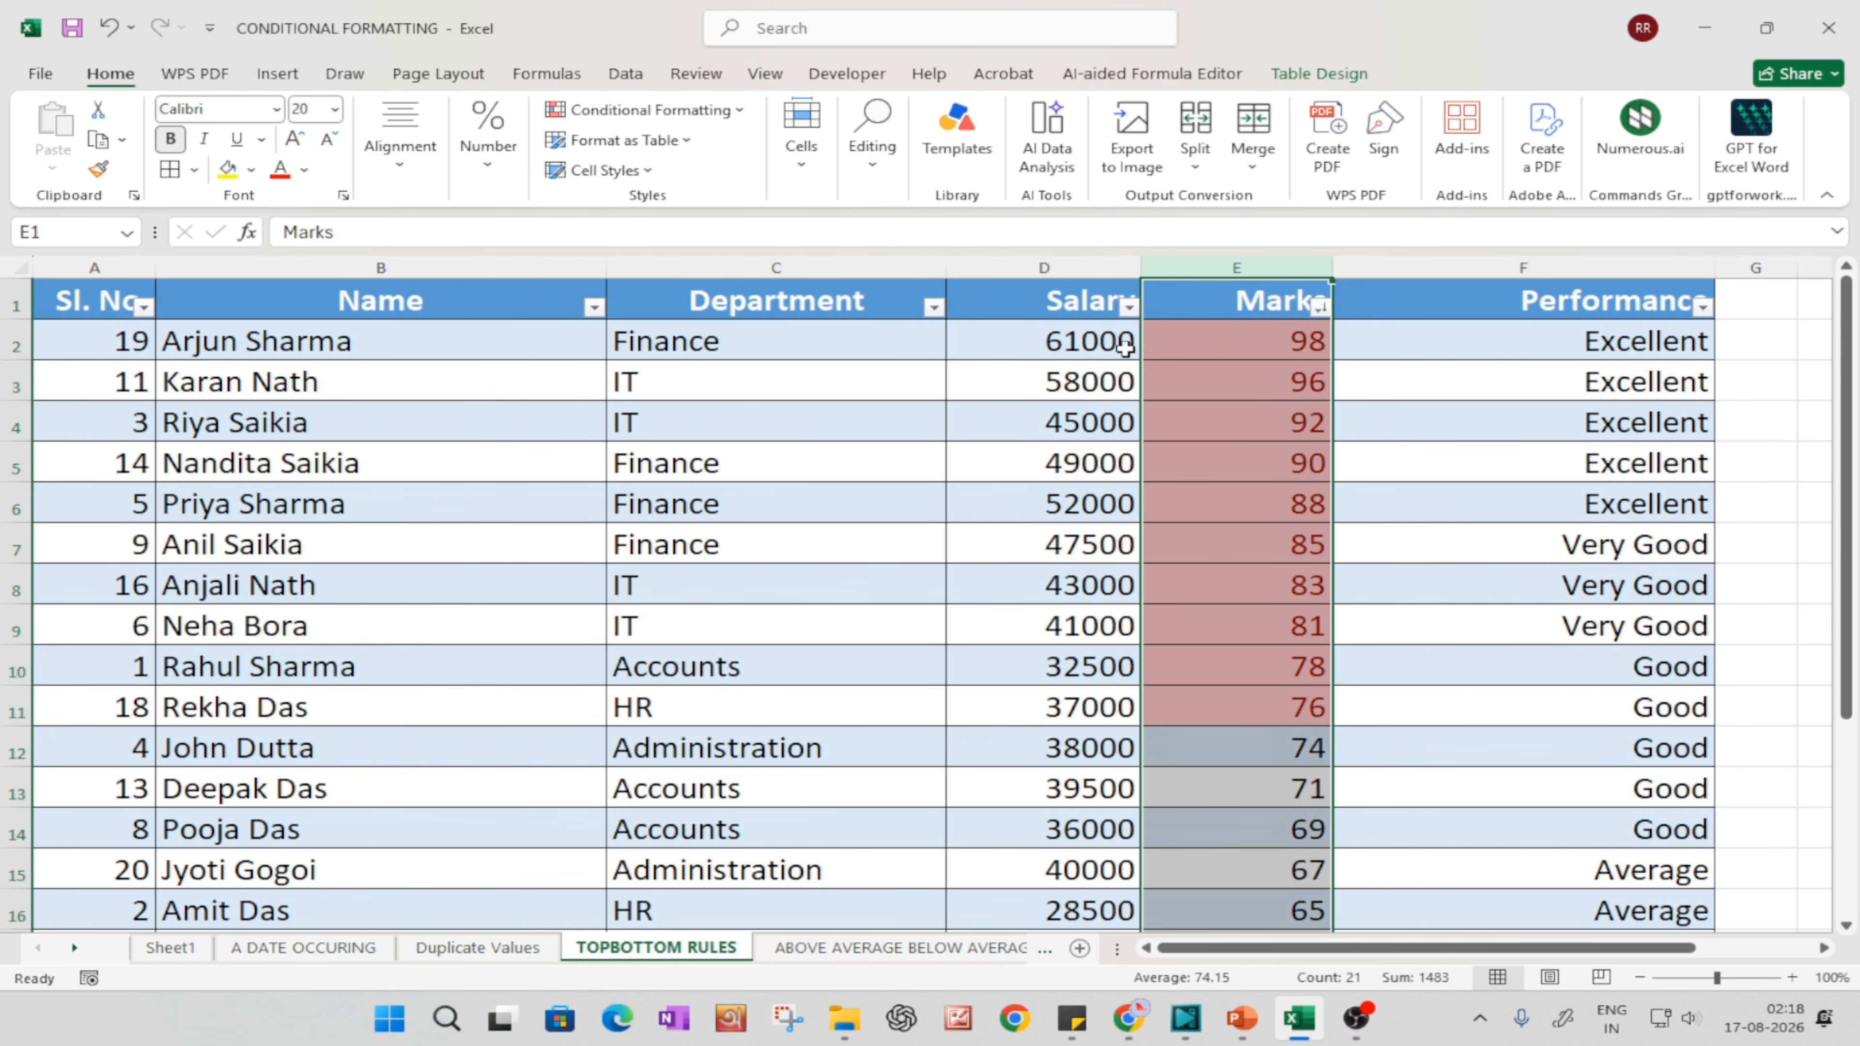
Step: Try a Bottom 10 Items rule with light red fill and dark red text on the Marks column, and undo it
click(664, 112)
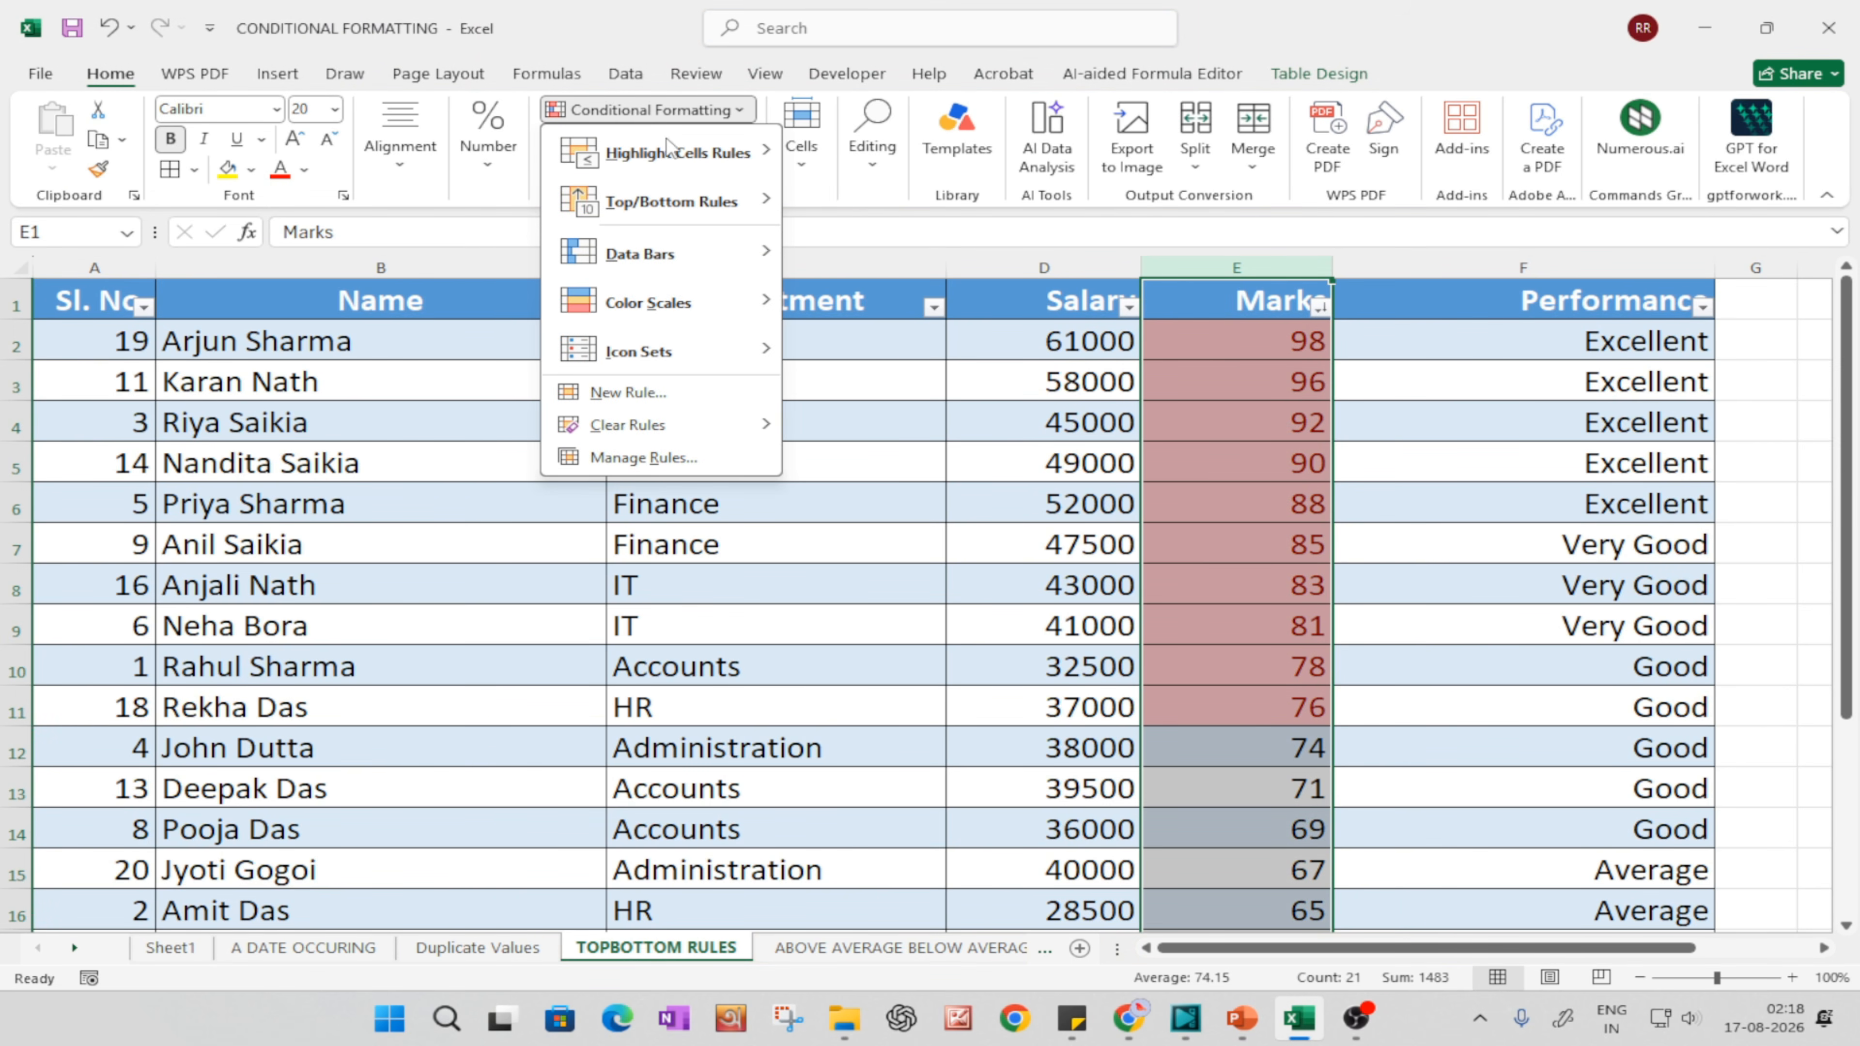
mouse_move(669, 201)
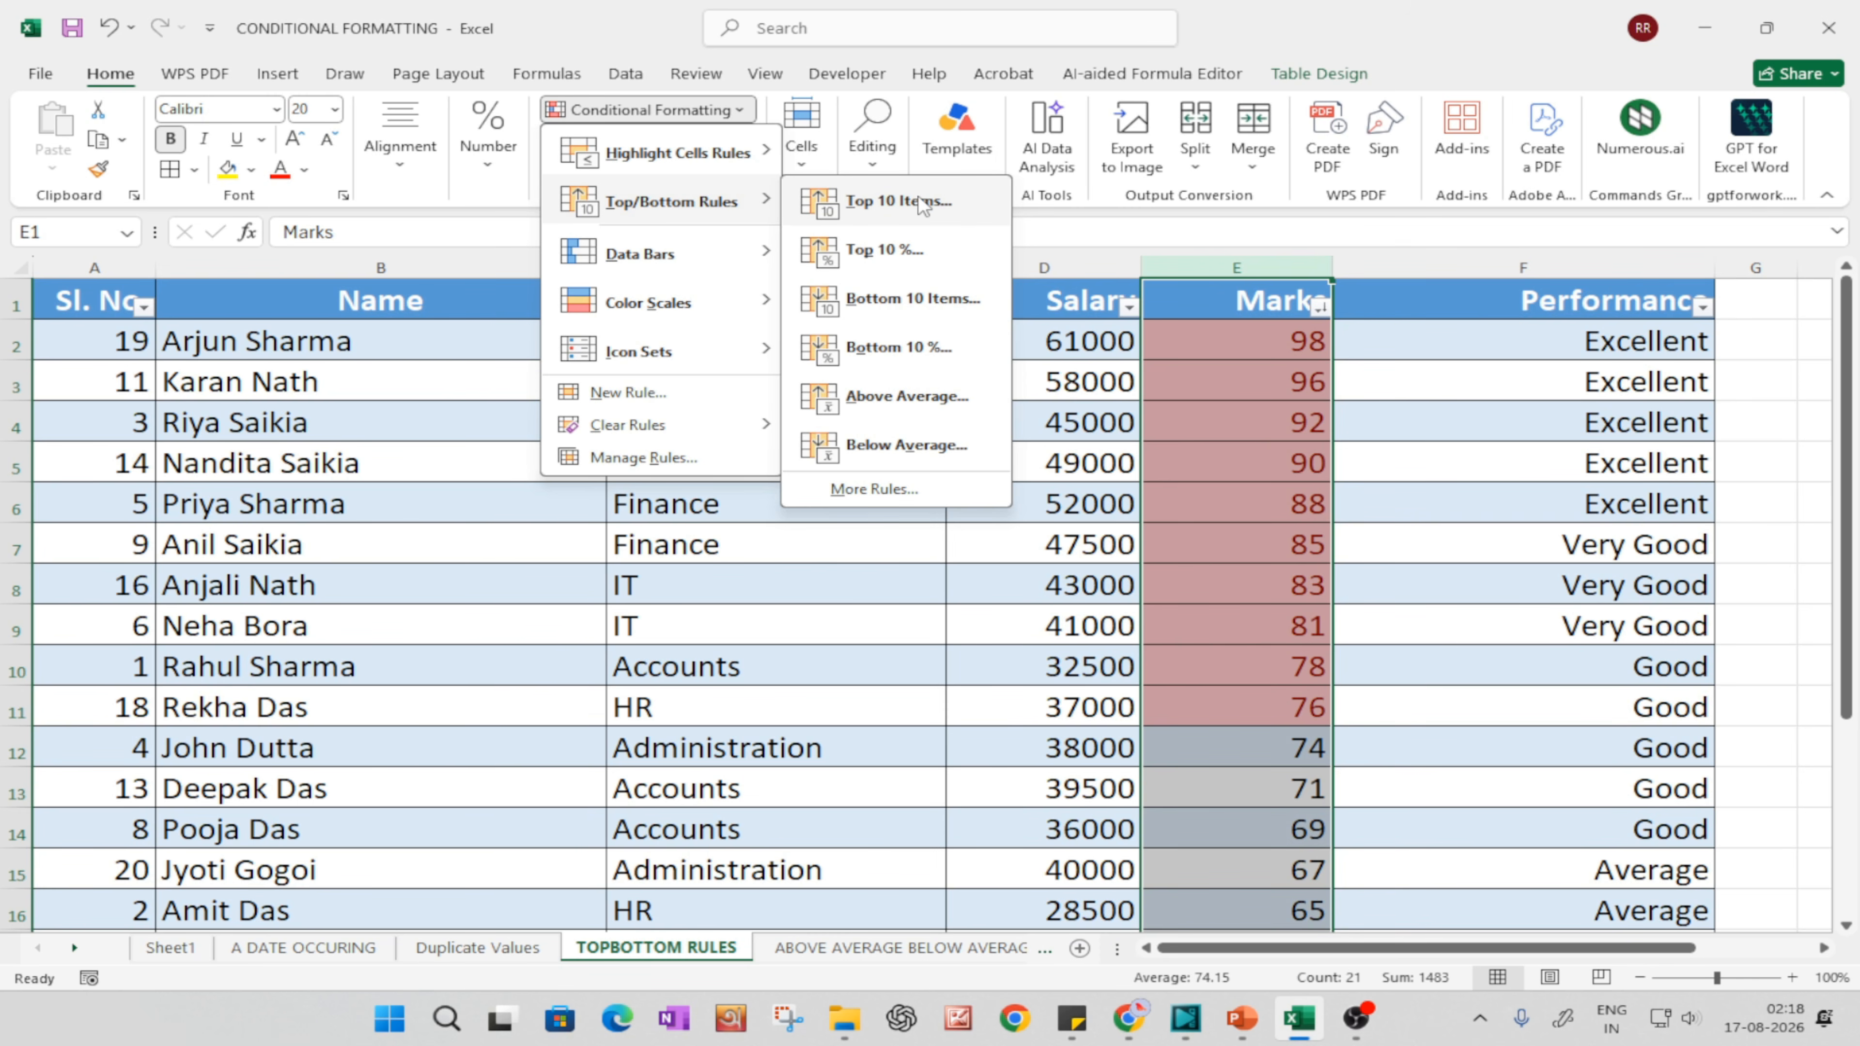
click(872, 300)
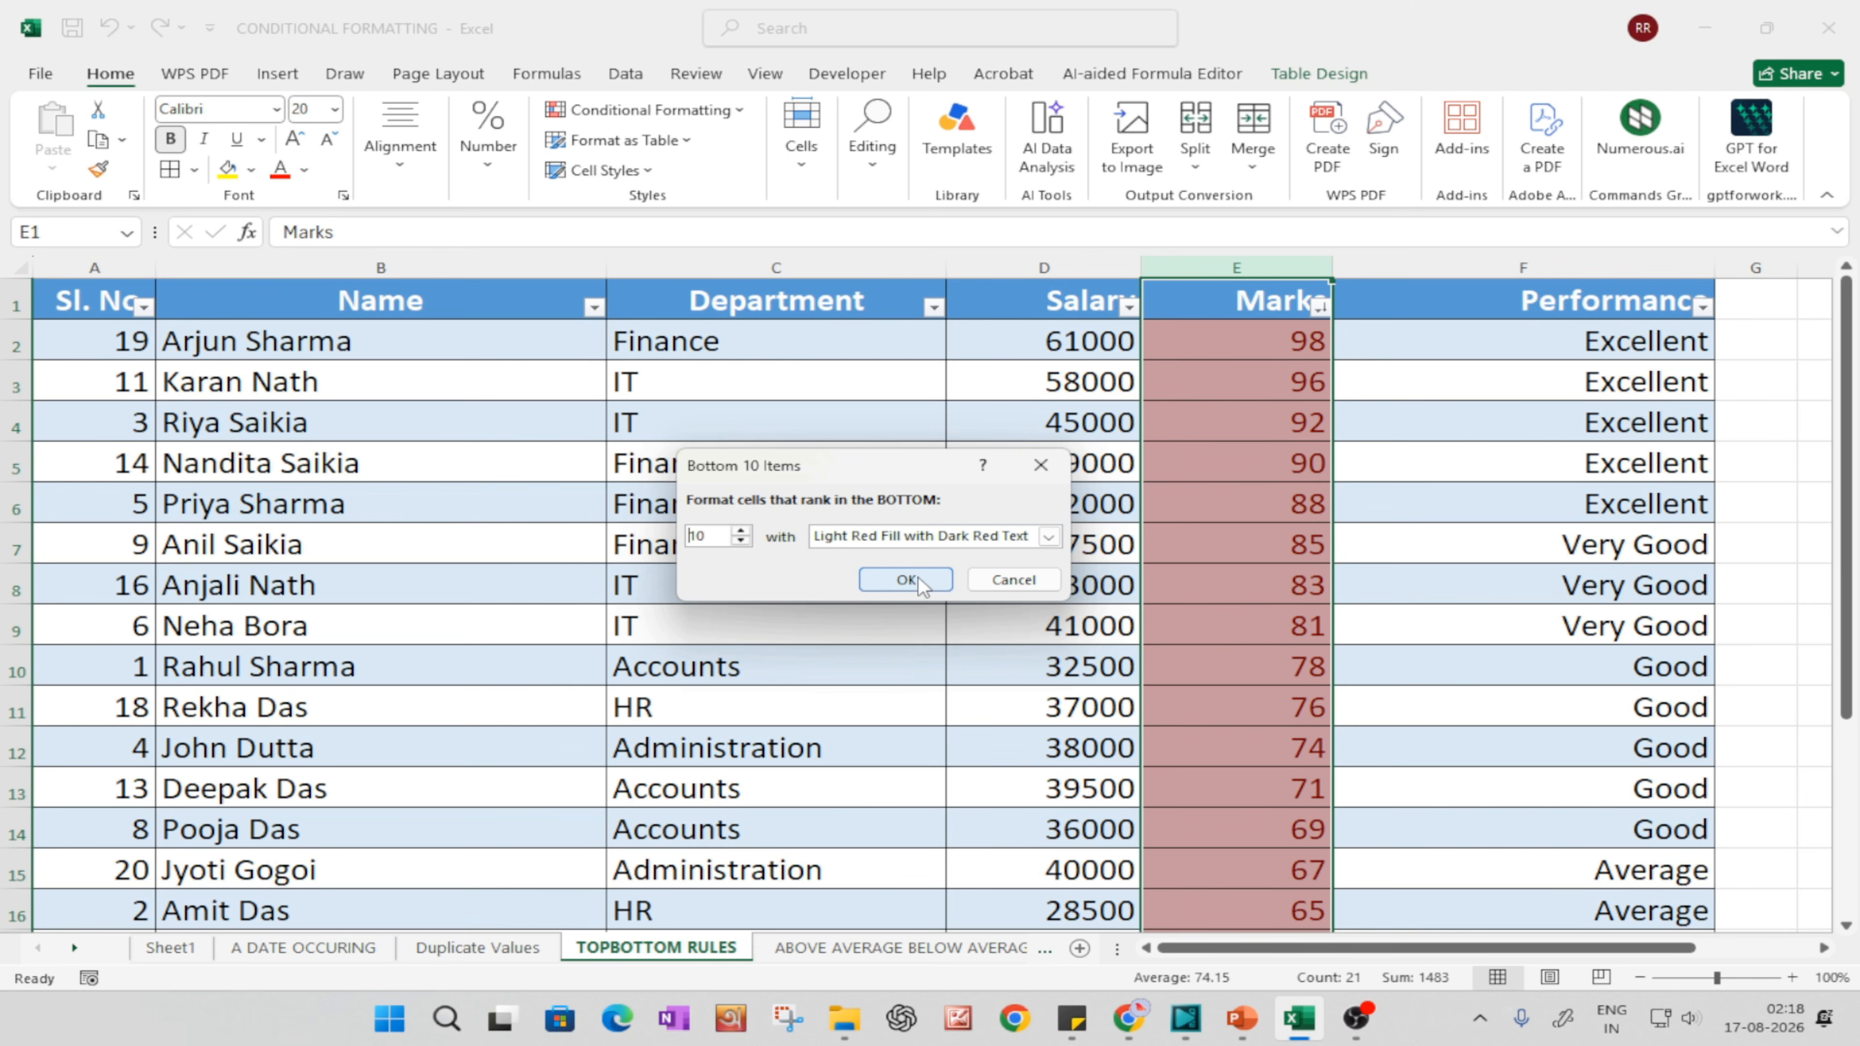
click(906, 580)
scroll(1266, 678, down, 5)
scroll(1279, 701, up, 5)
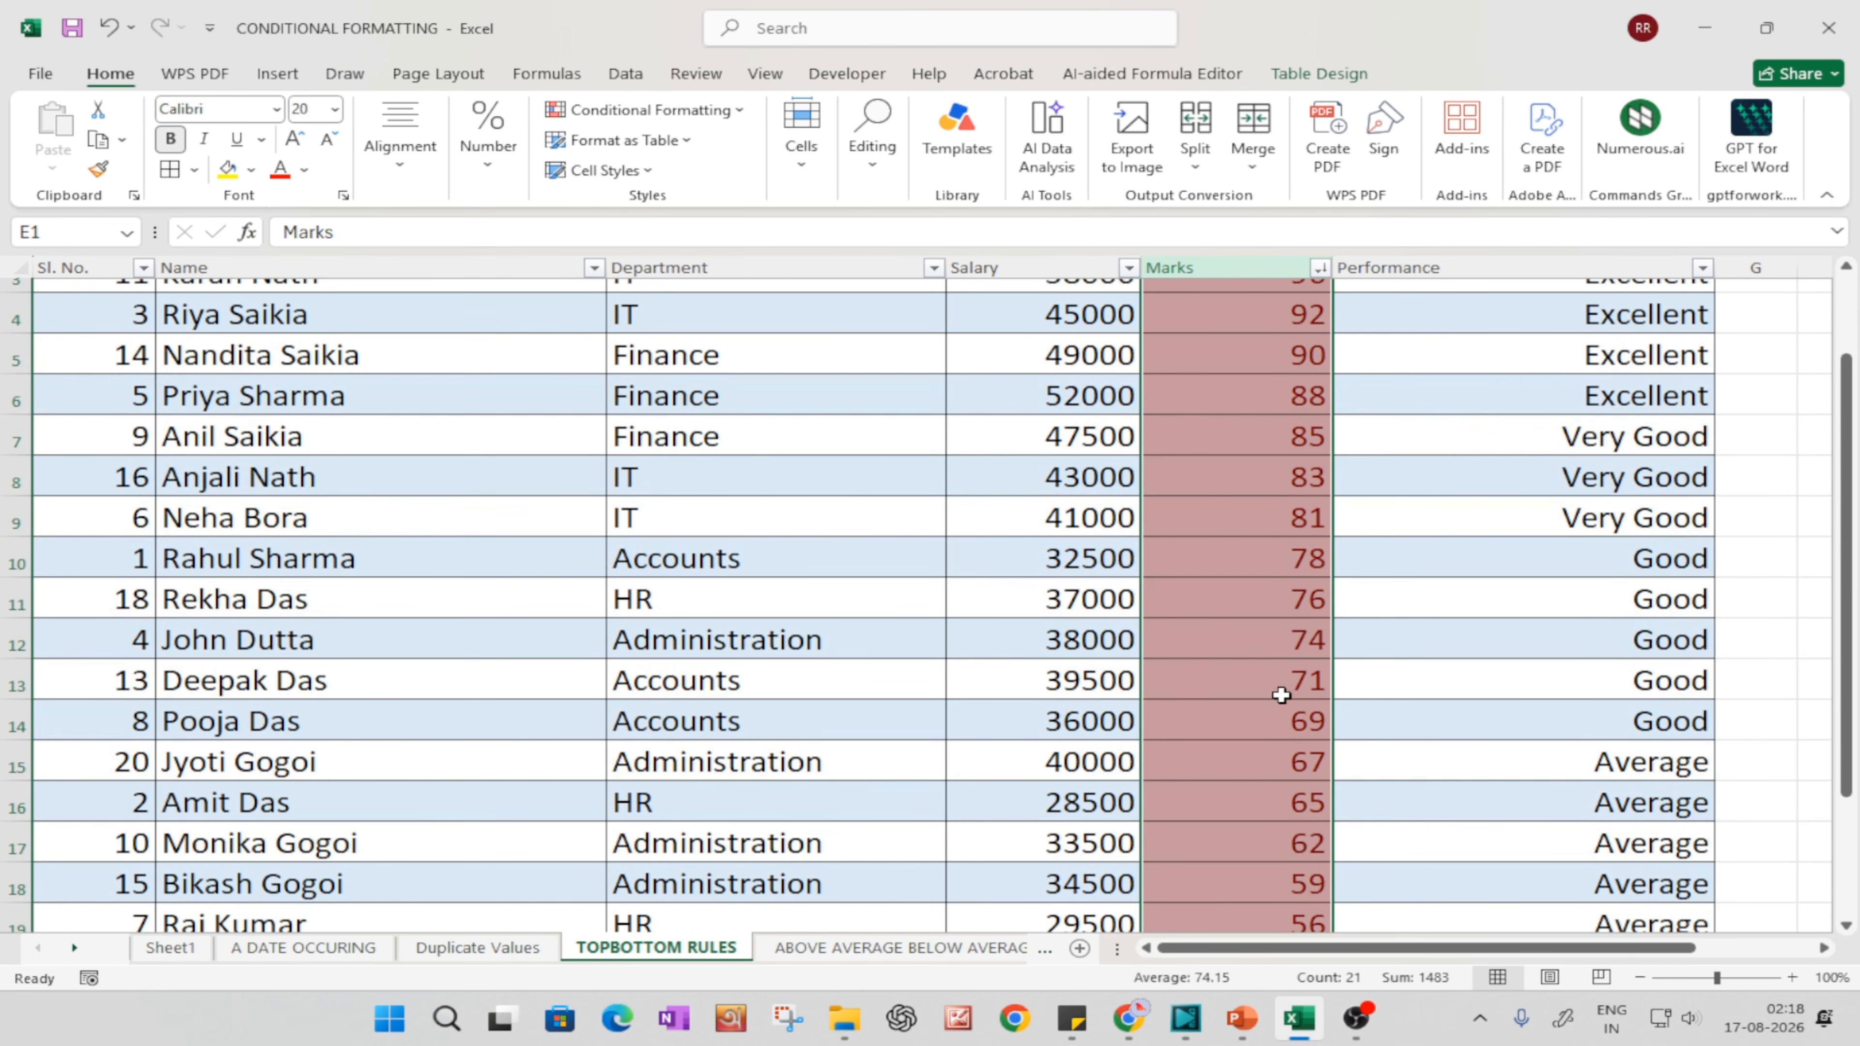
scroll(1281, 697, down, 2)
key(ctrl+z)
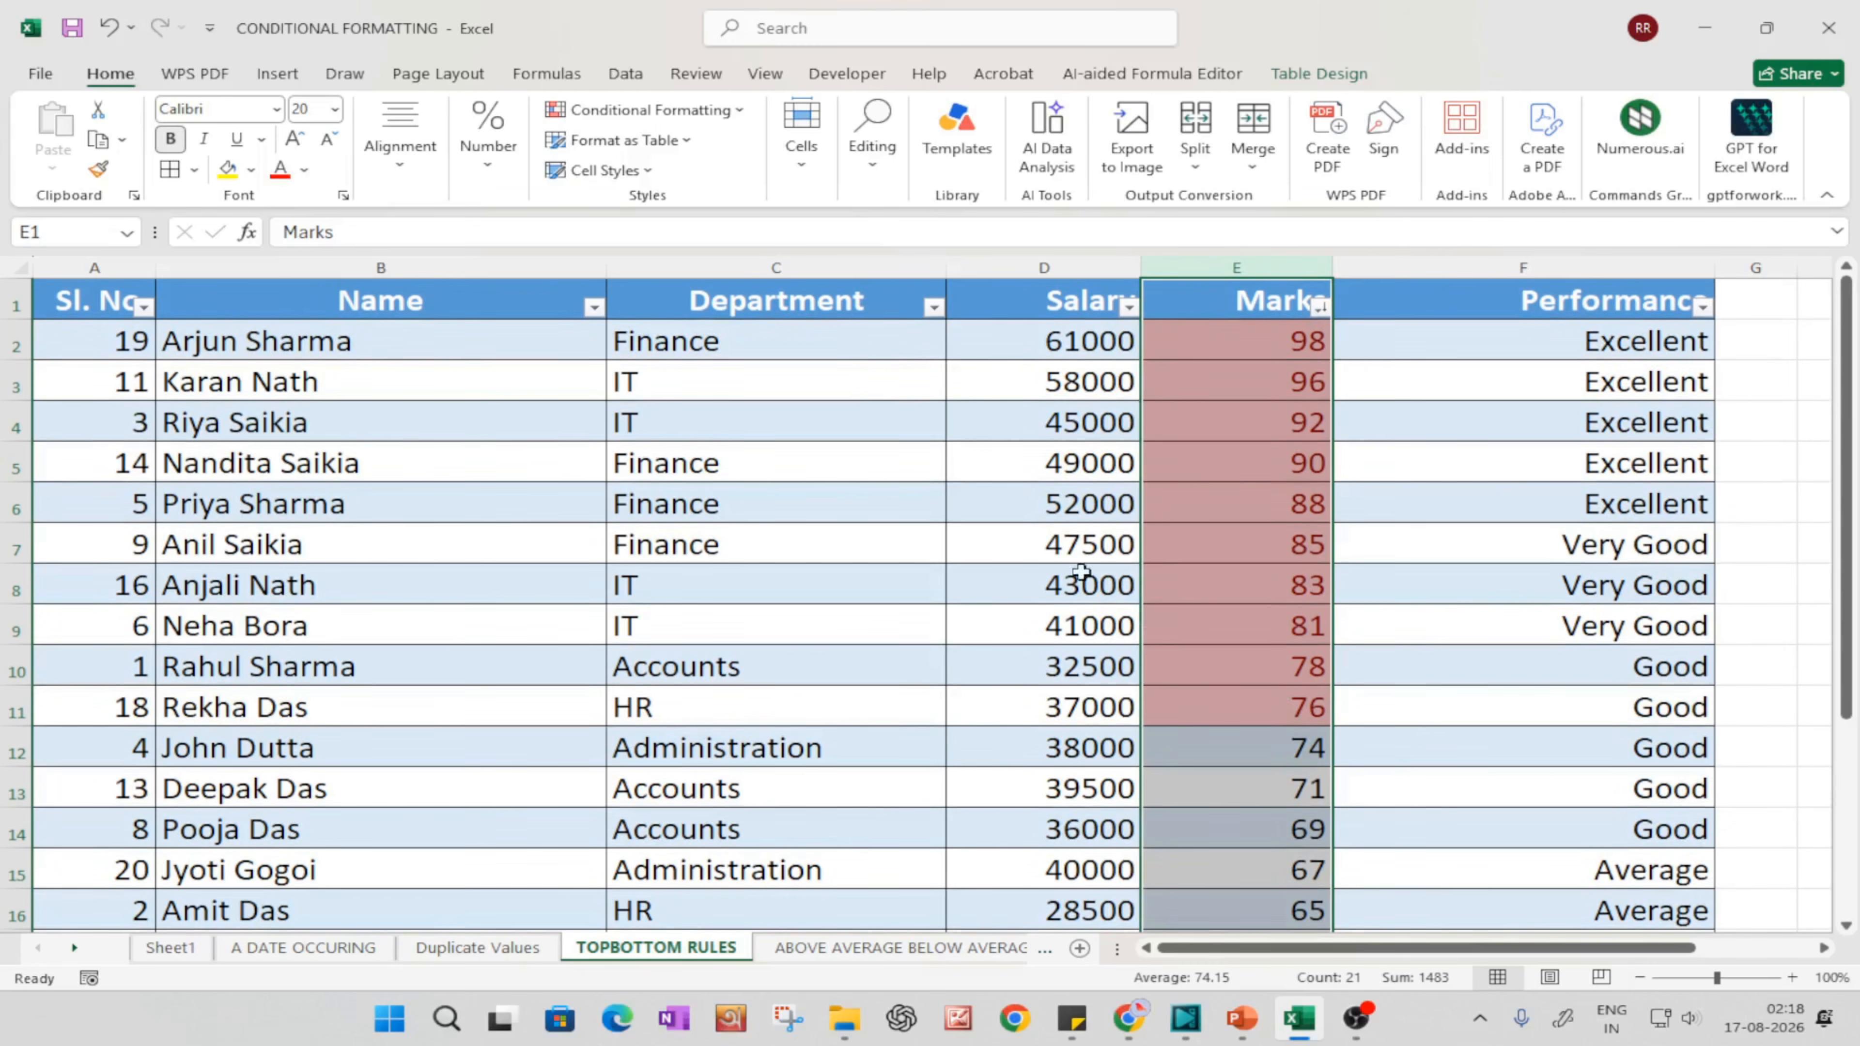
Step: Apply a Bottom 10 Items rule with green fill and dark green text to the Marks column and review the highlighted marks
click(630, 113)
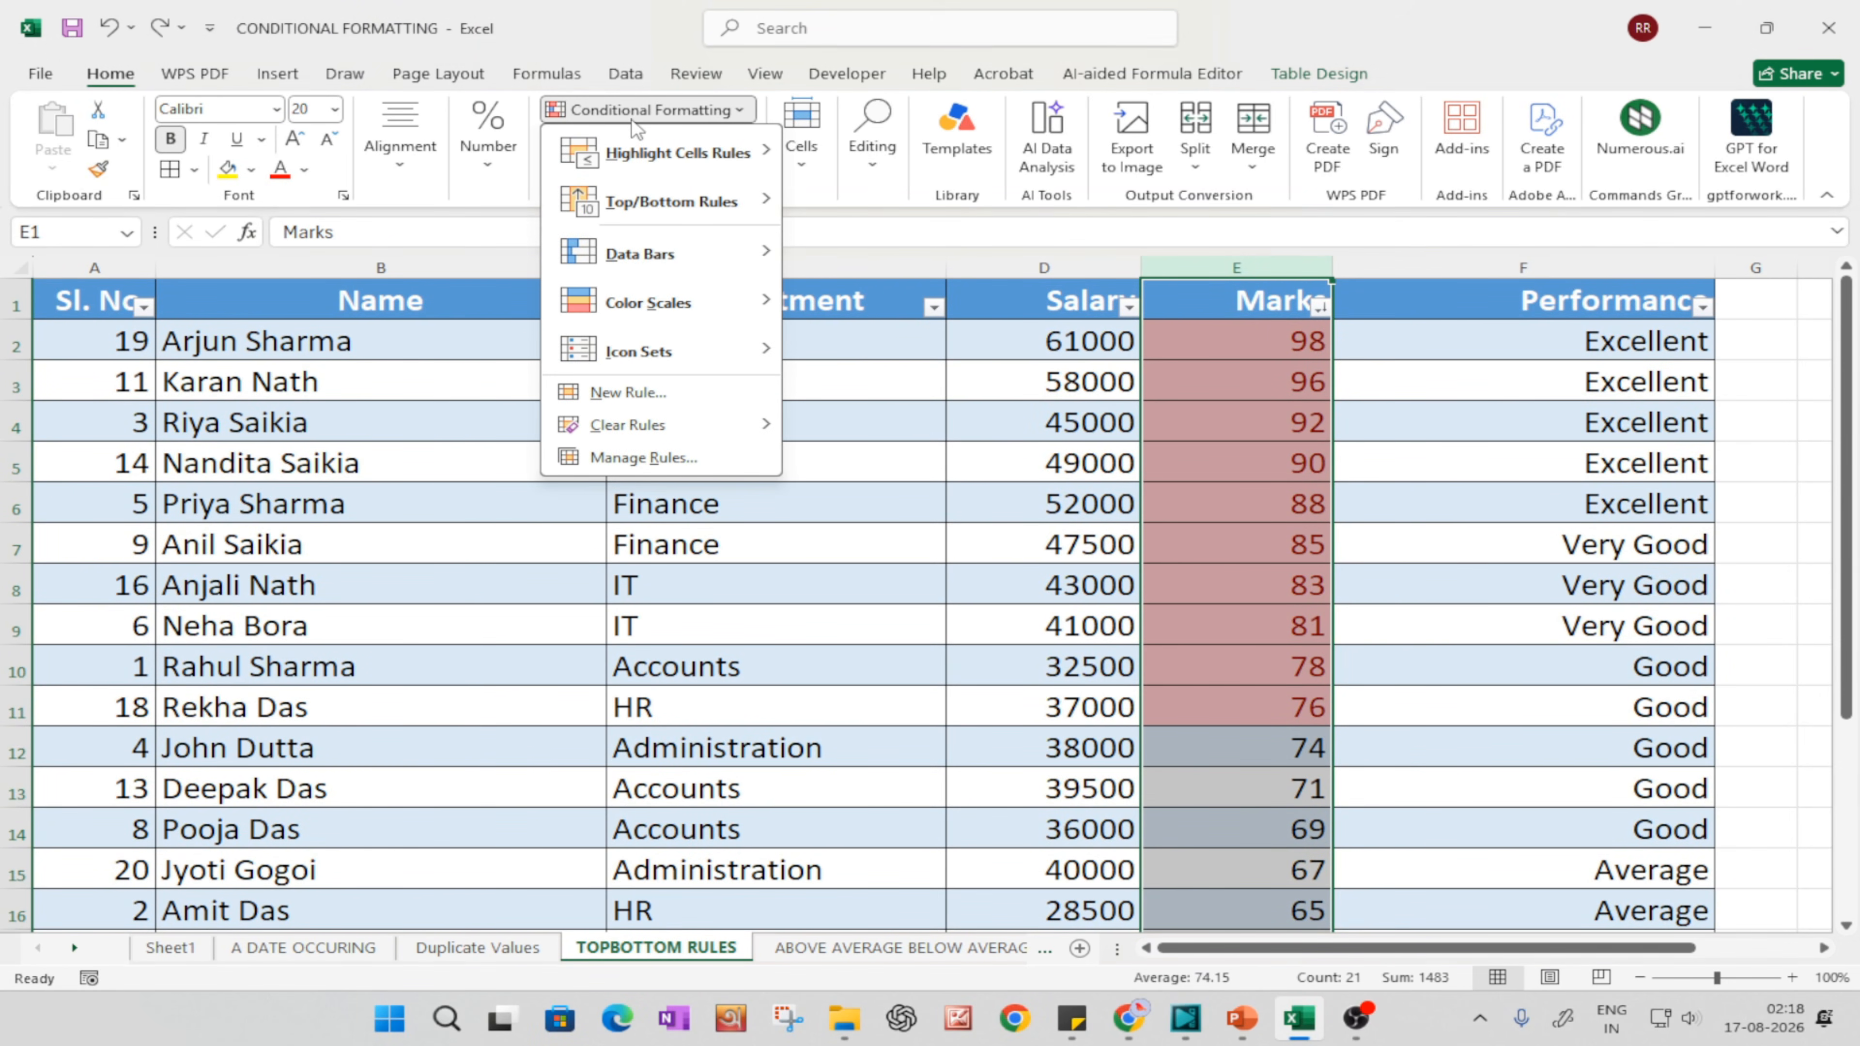
mouse_move(692, 196)
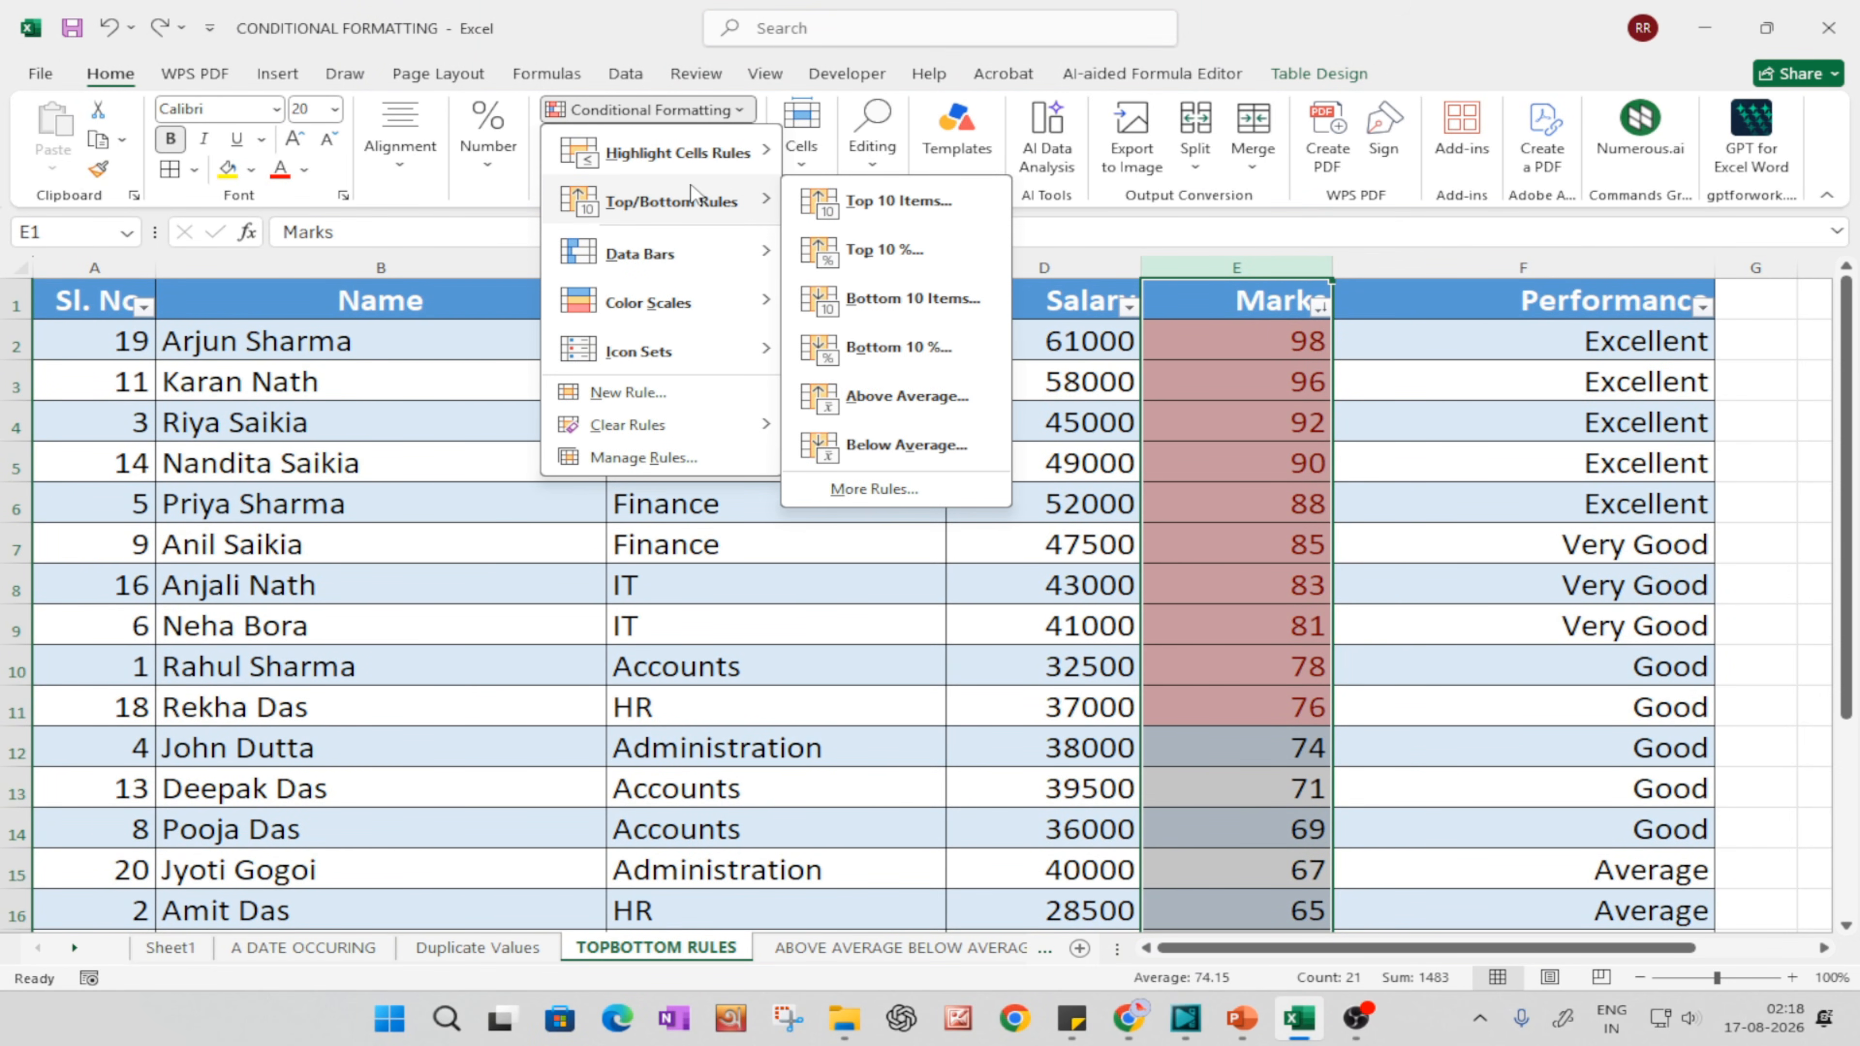
click(862, 304)
click(968, 536)
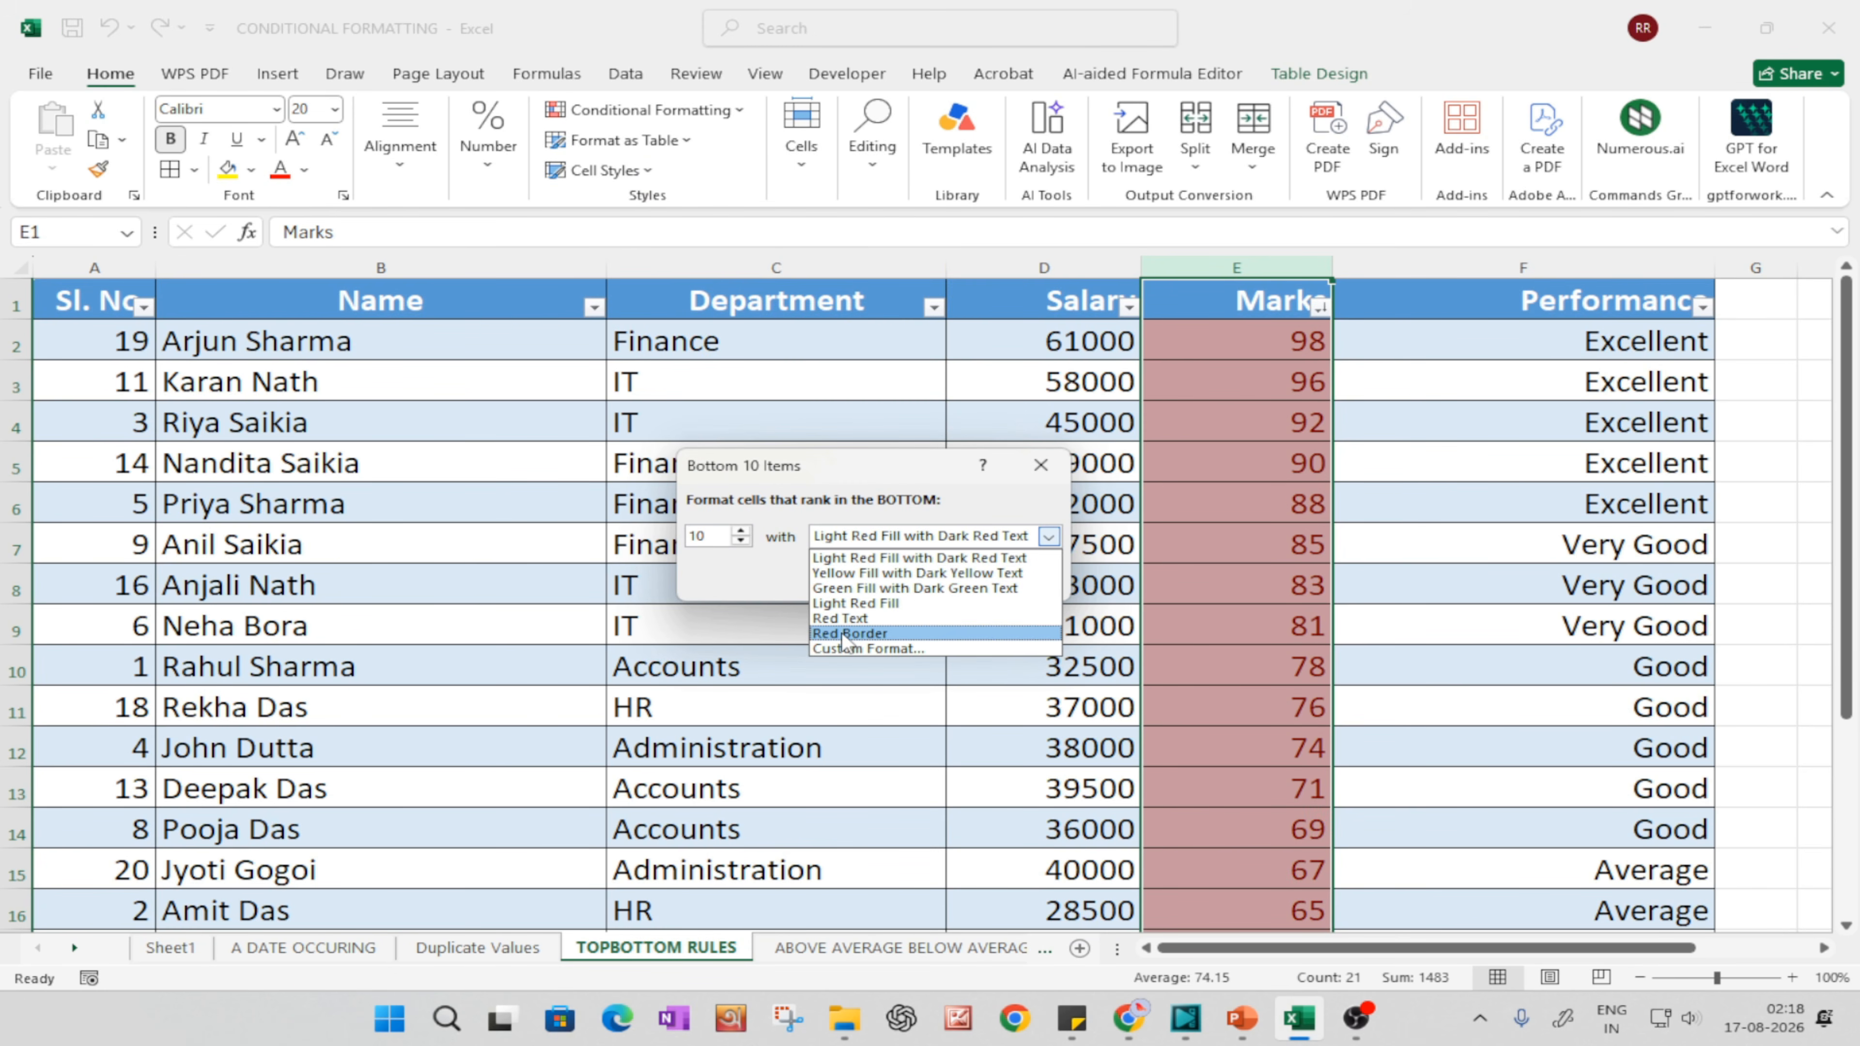
click(834, 588)
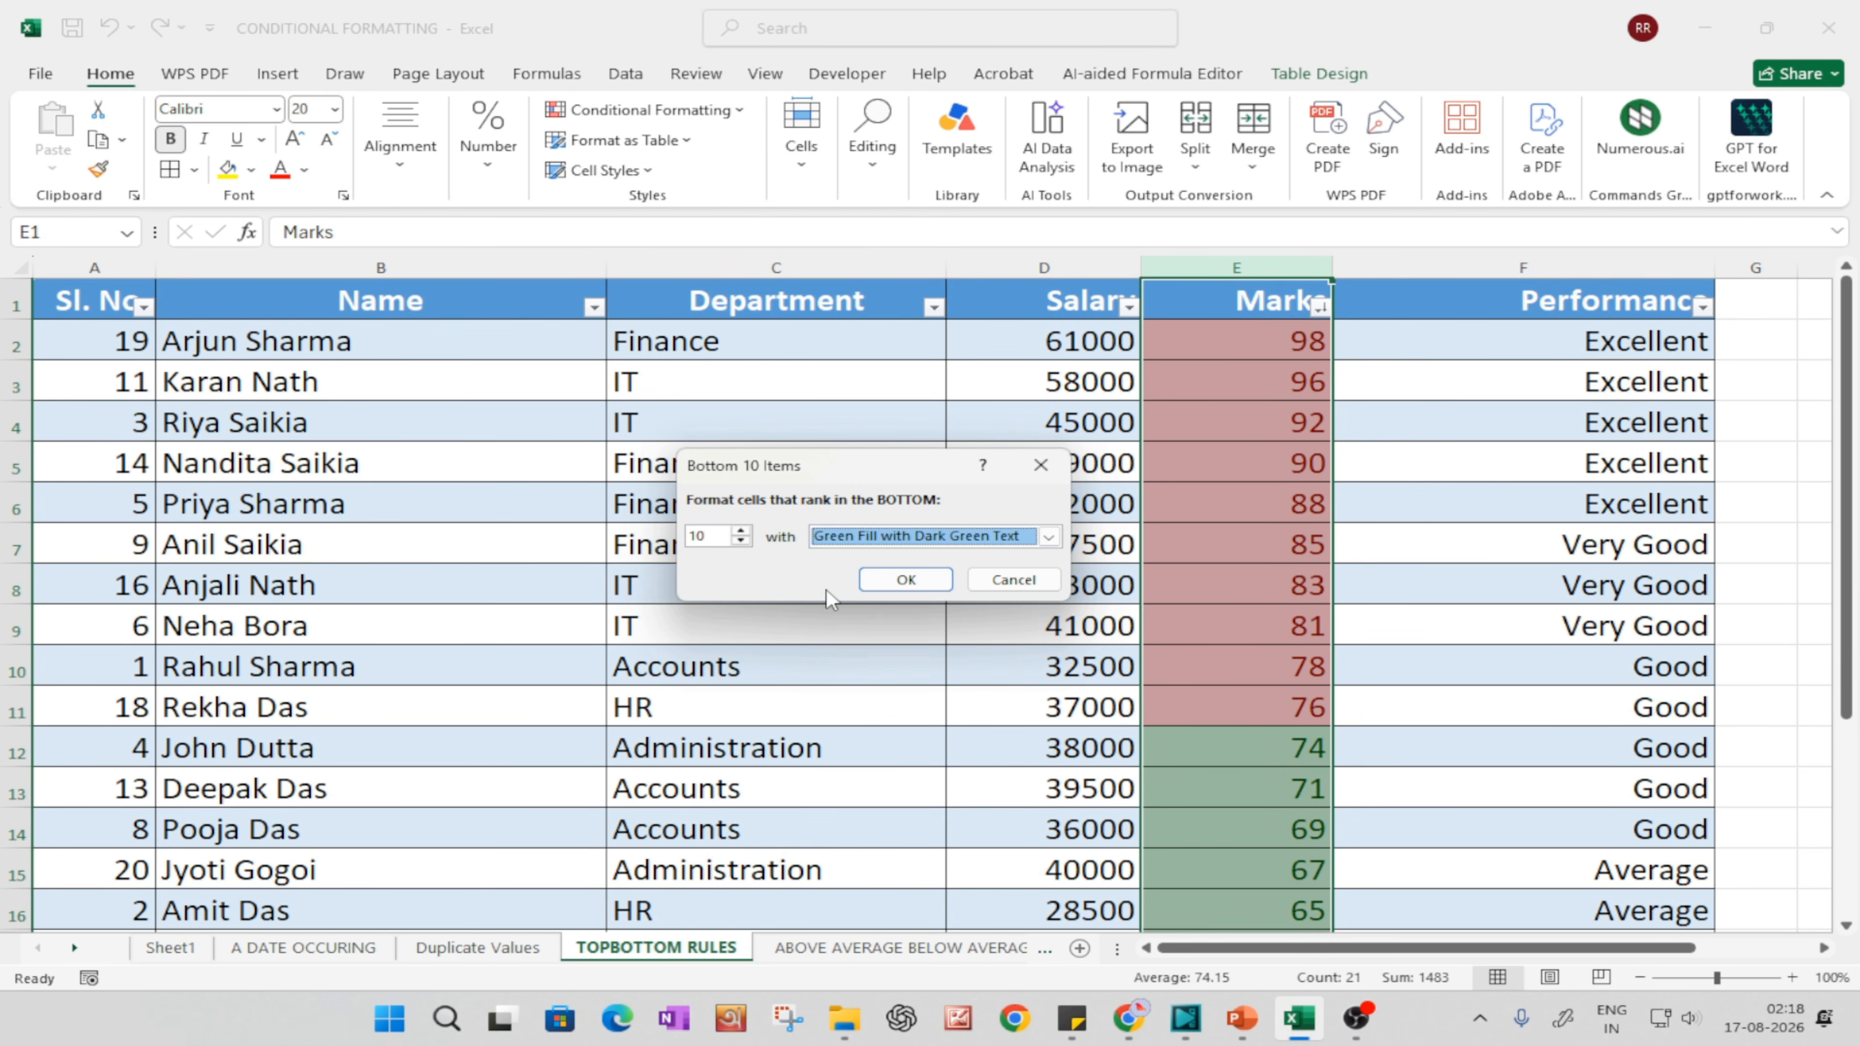
click(914, 583)
scroll(1342, 699, down, 4)
click(1318, 743)
scroll(1253, 615, up, 2)
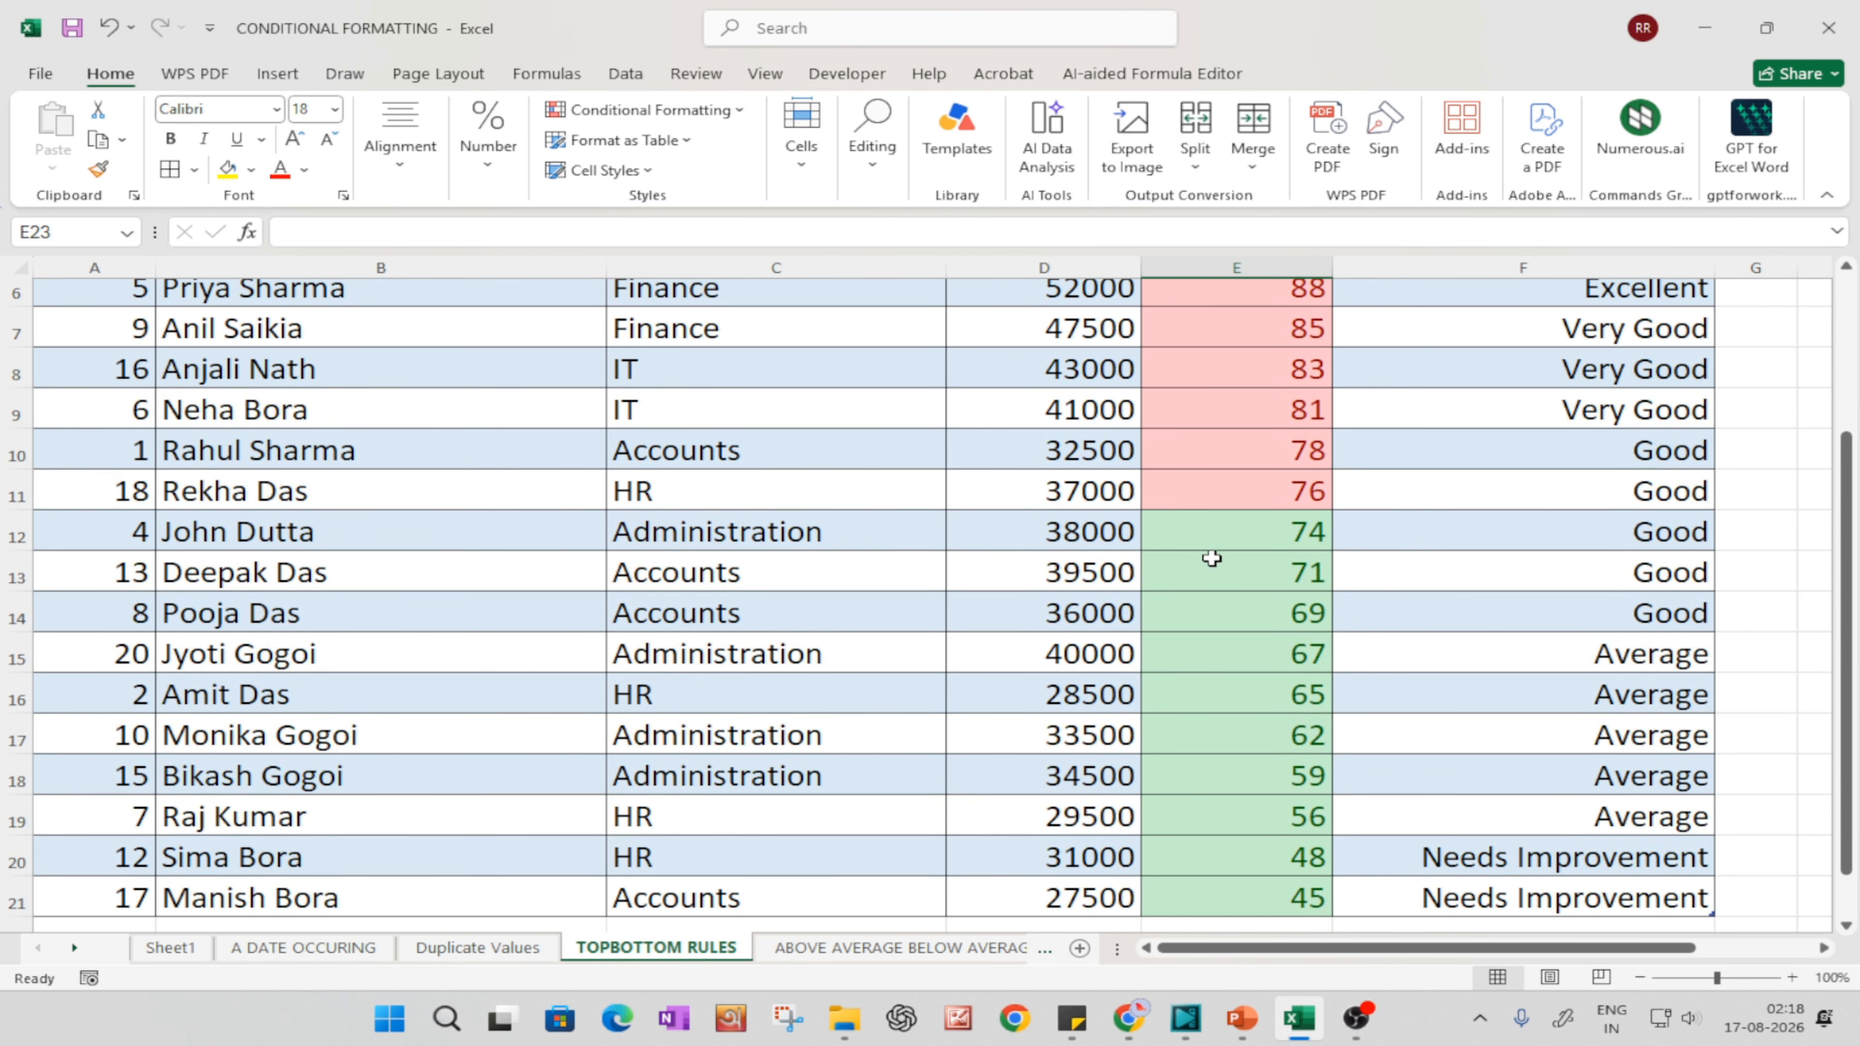
Step: Reselect the Marks column and add a Top Items rule for the top 5 values with light red fill and dark red text
click(1194, 282)
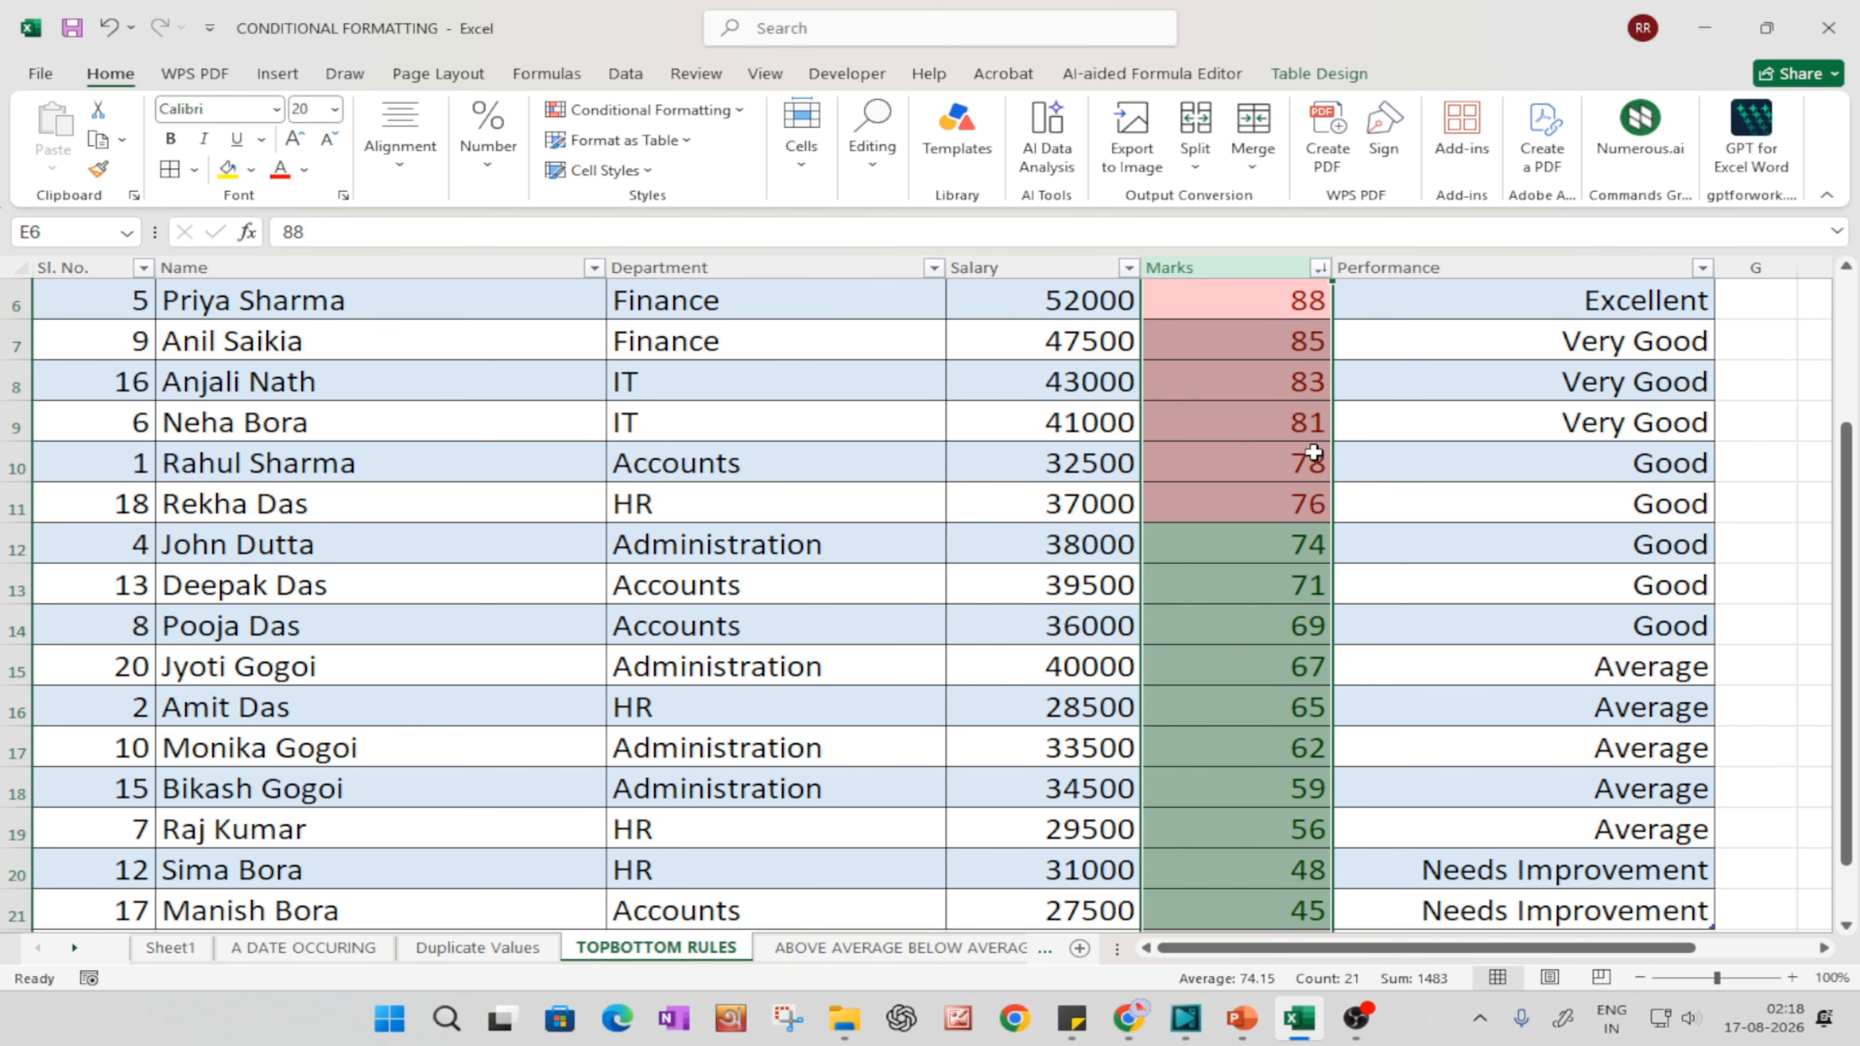
scroll(1308, 431, up, 2)
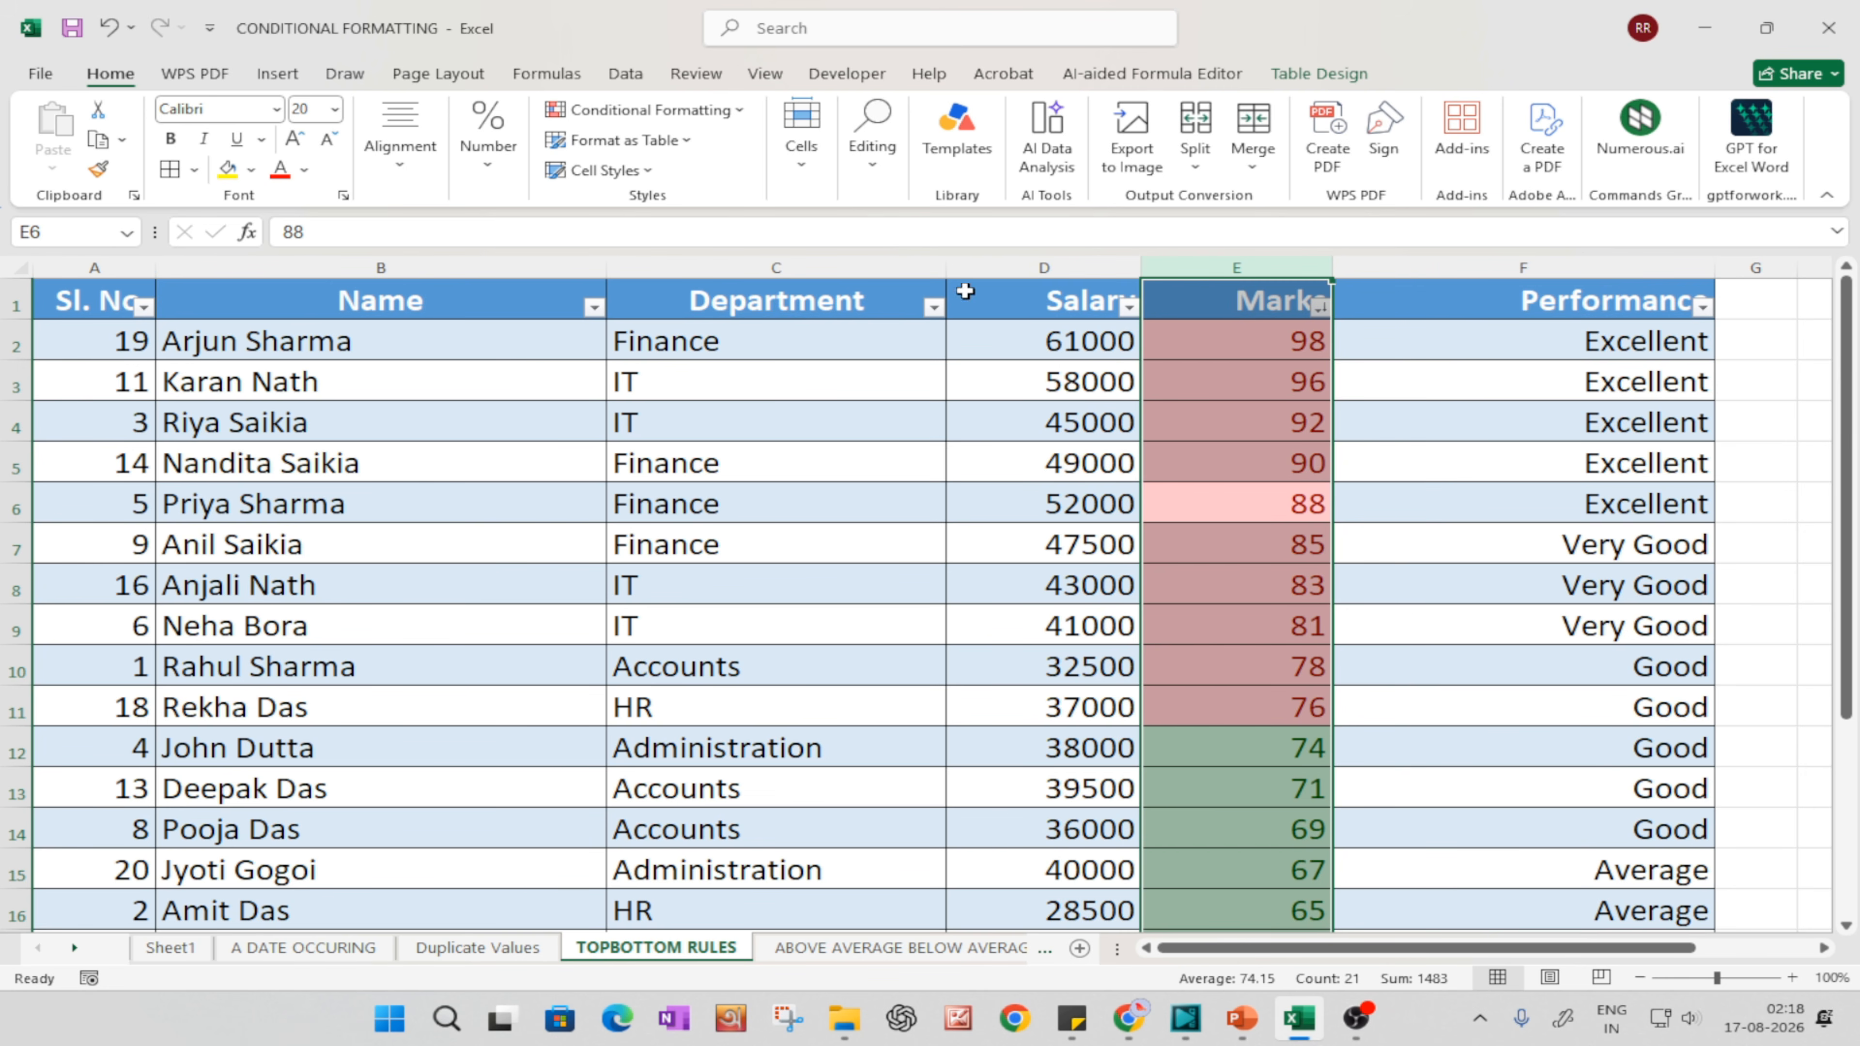
click(635, 112)
mouse_move(634, 212)
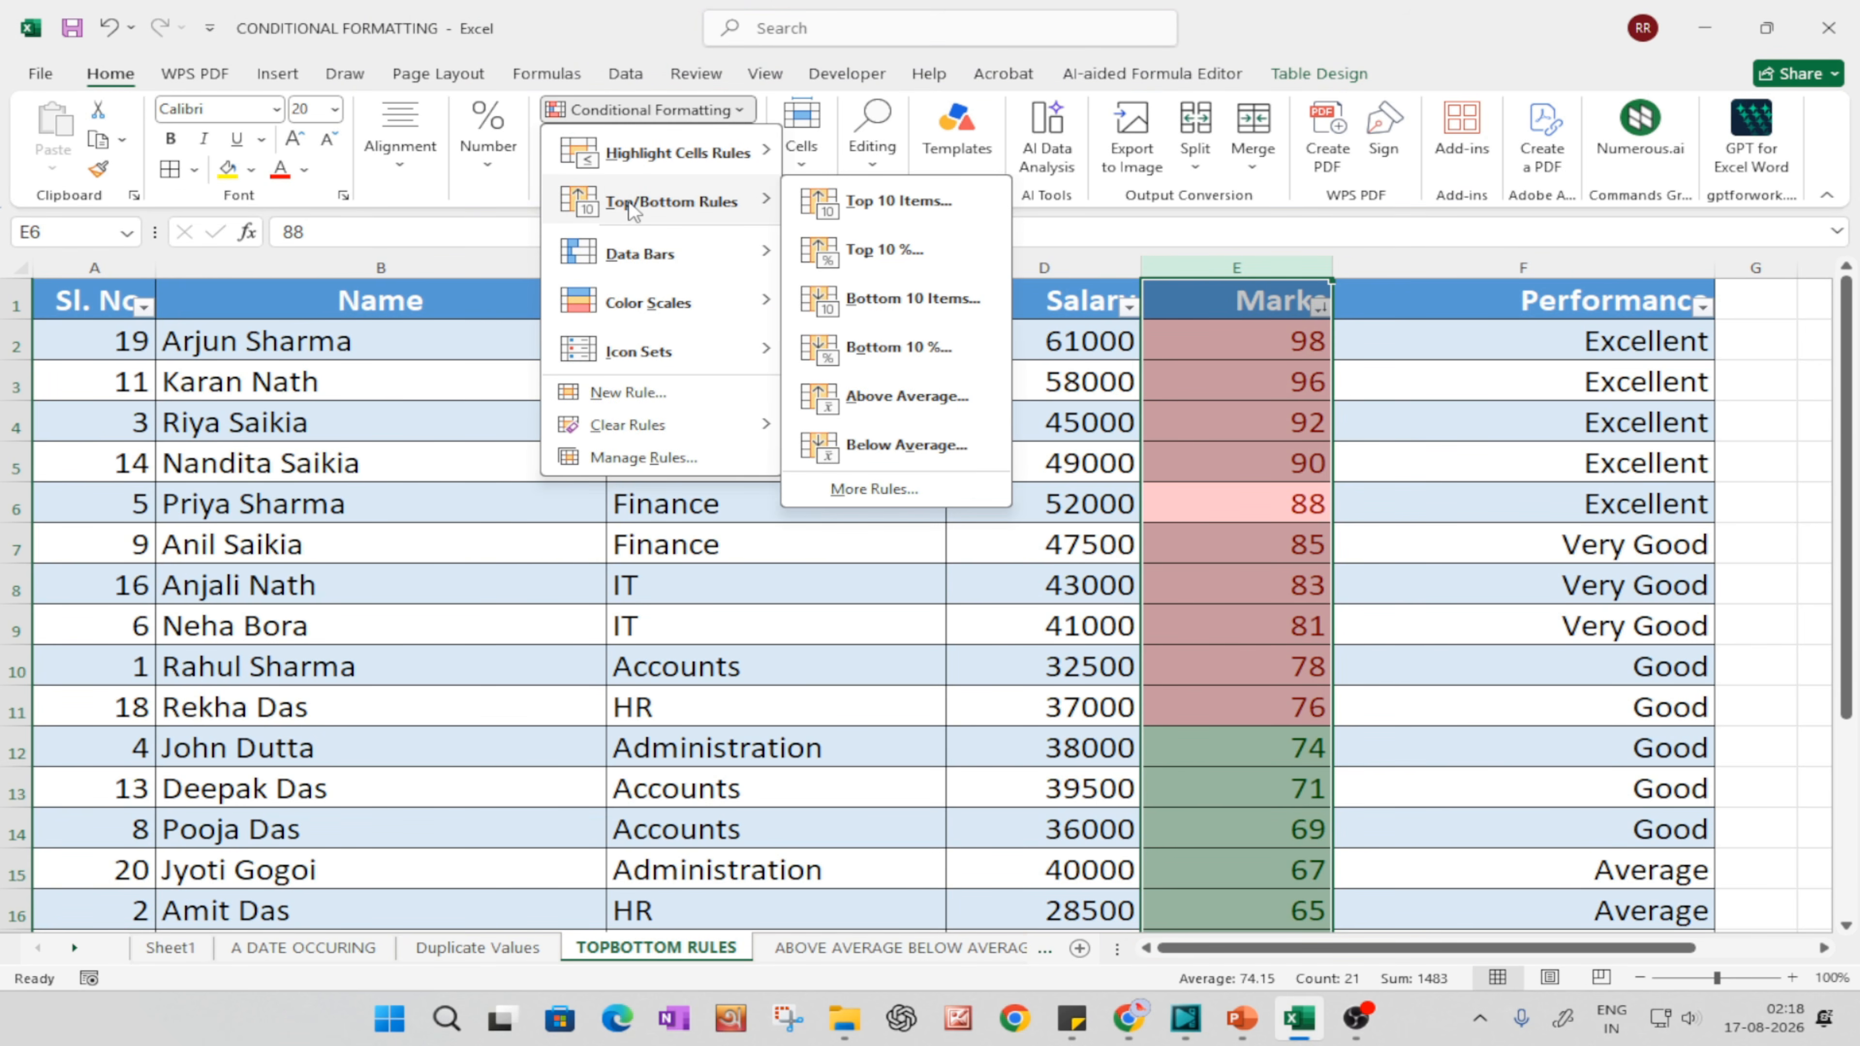
click(904, 205)
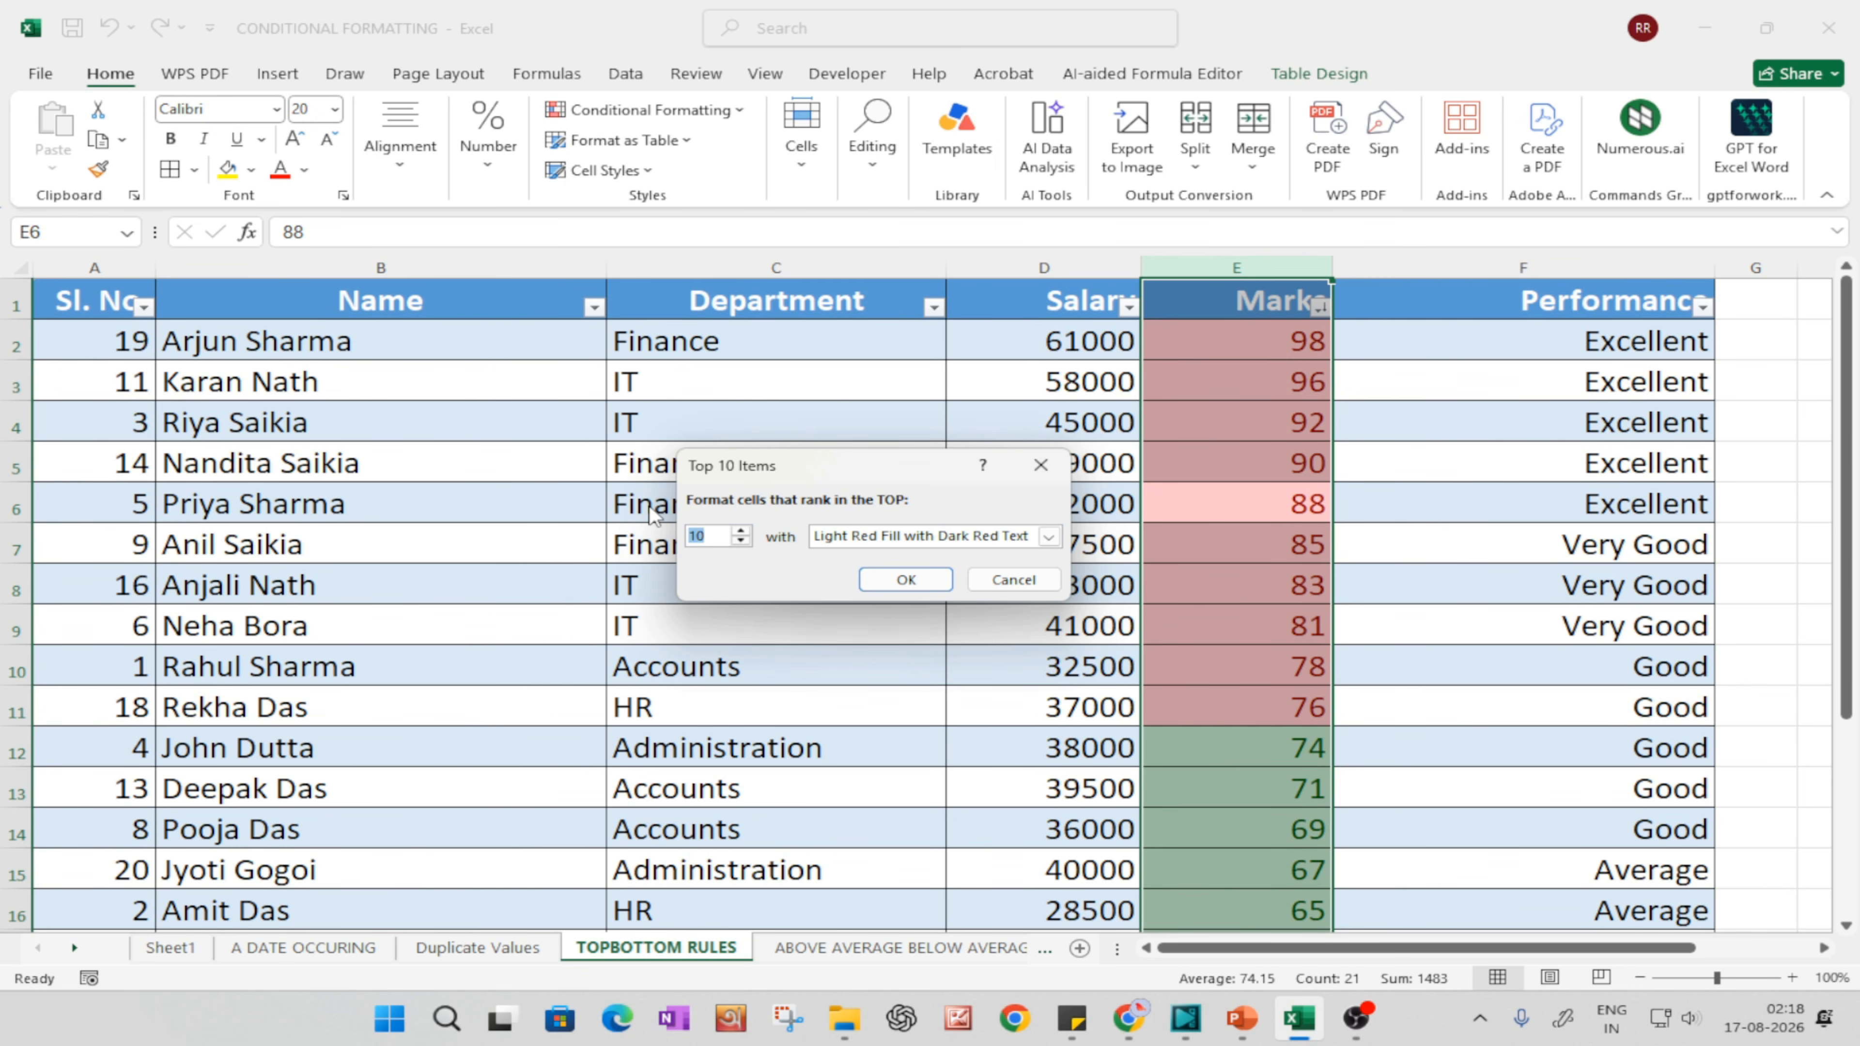
click(944, 582)
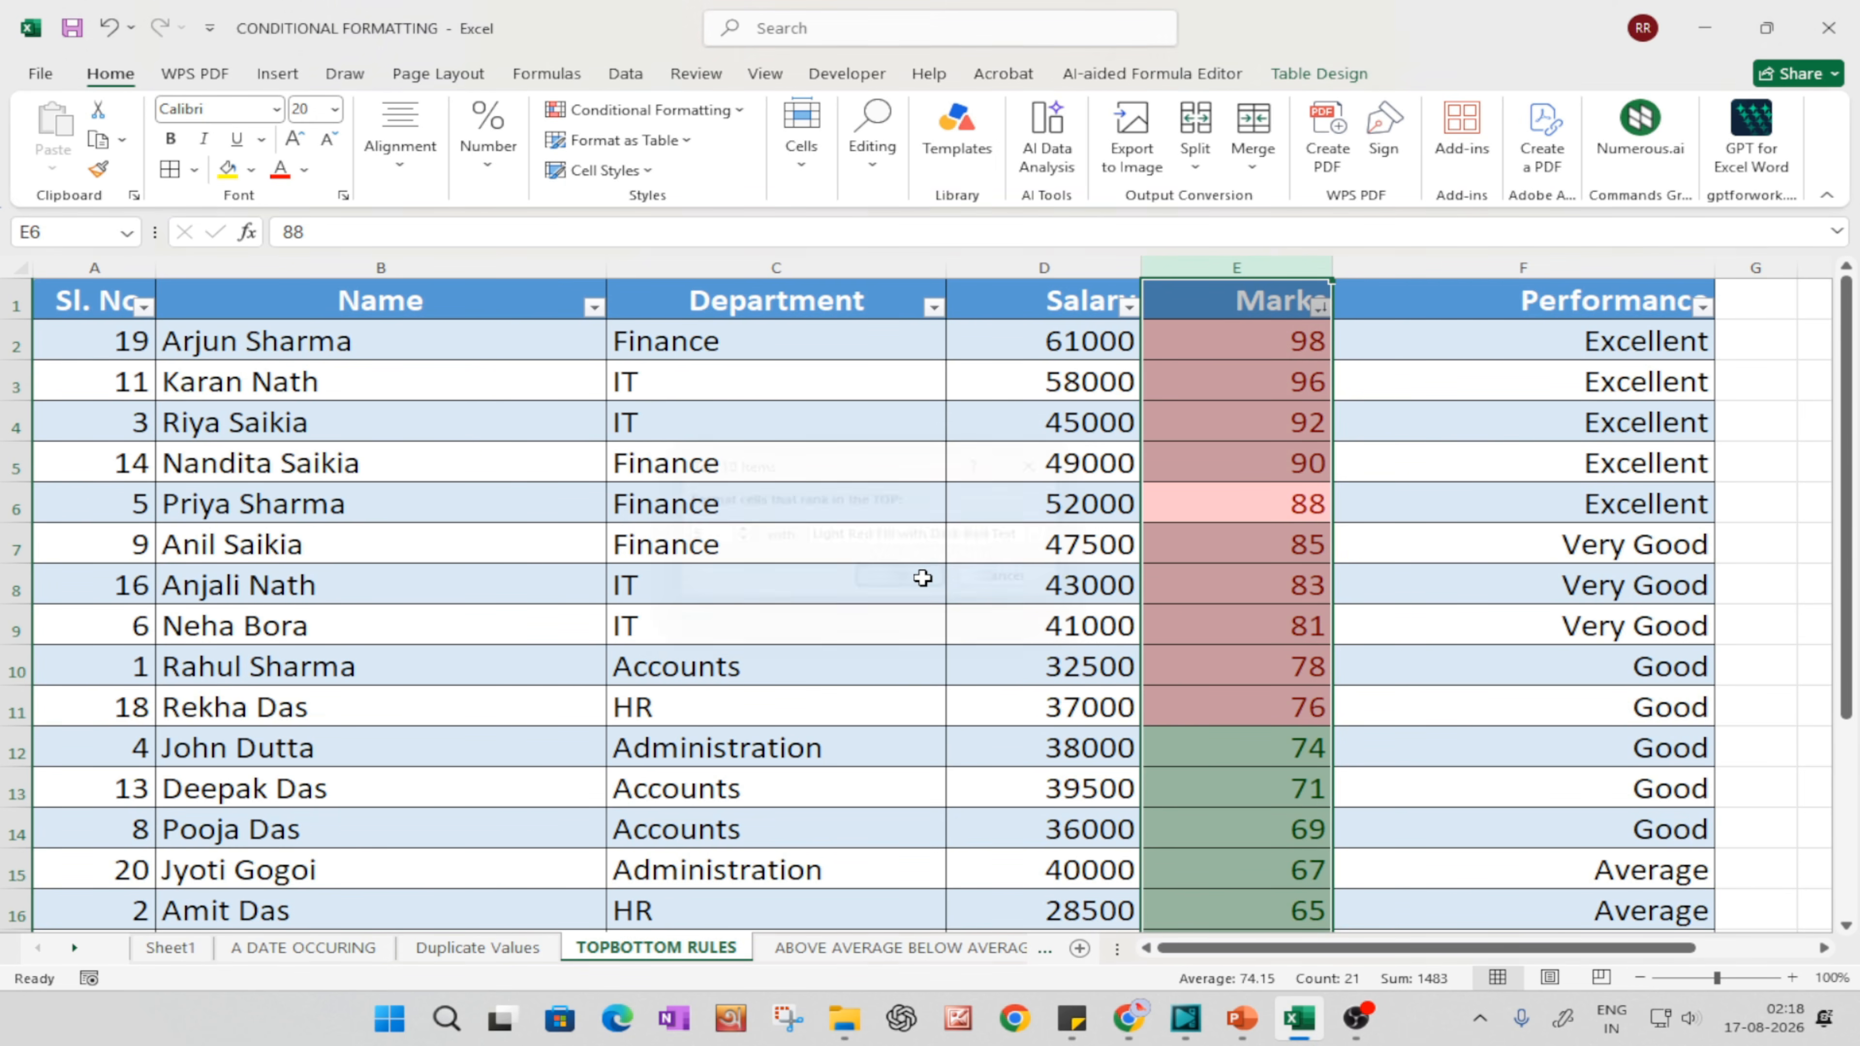
Step: Select all the table's data and review its rules in the Conditional Formatting Rules Manager
click(1245, 586)
key(ctrl+a)
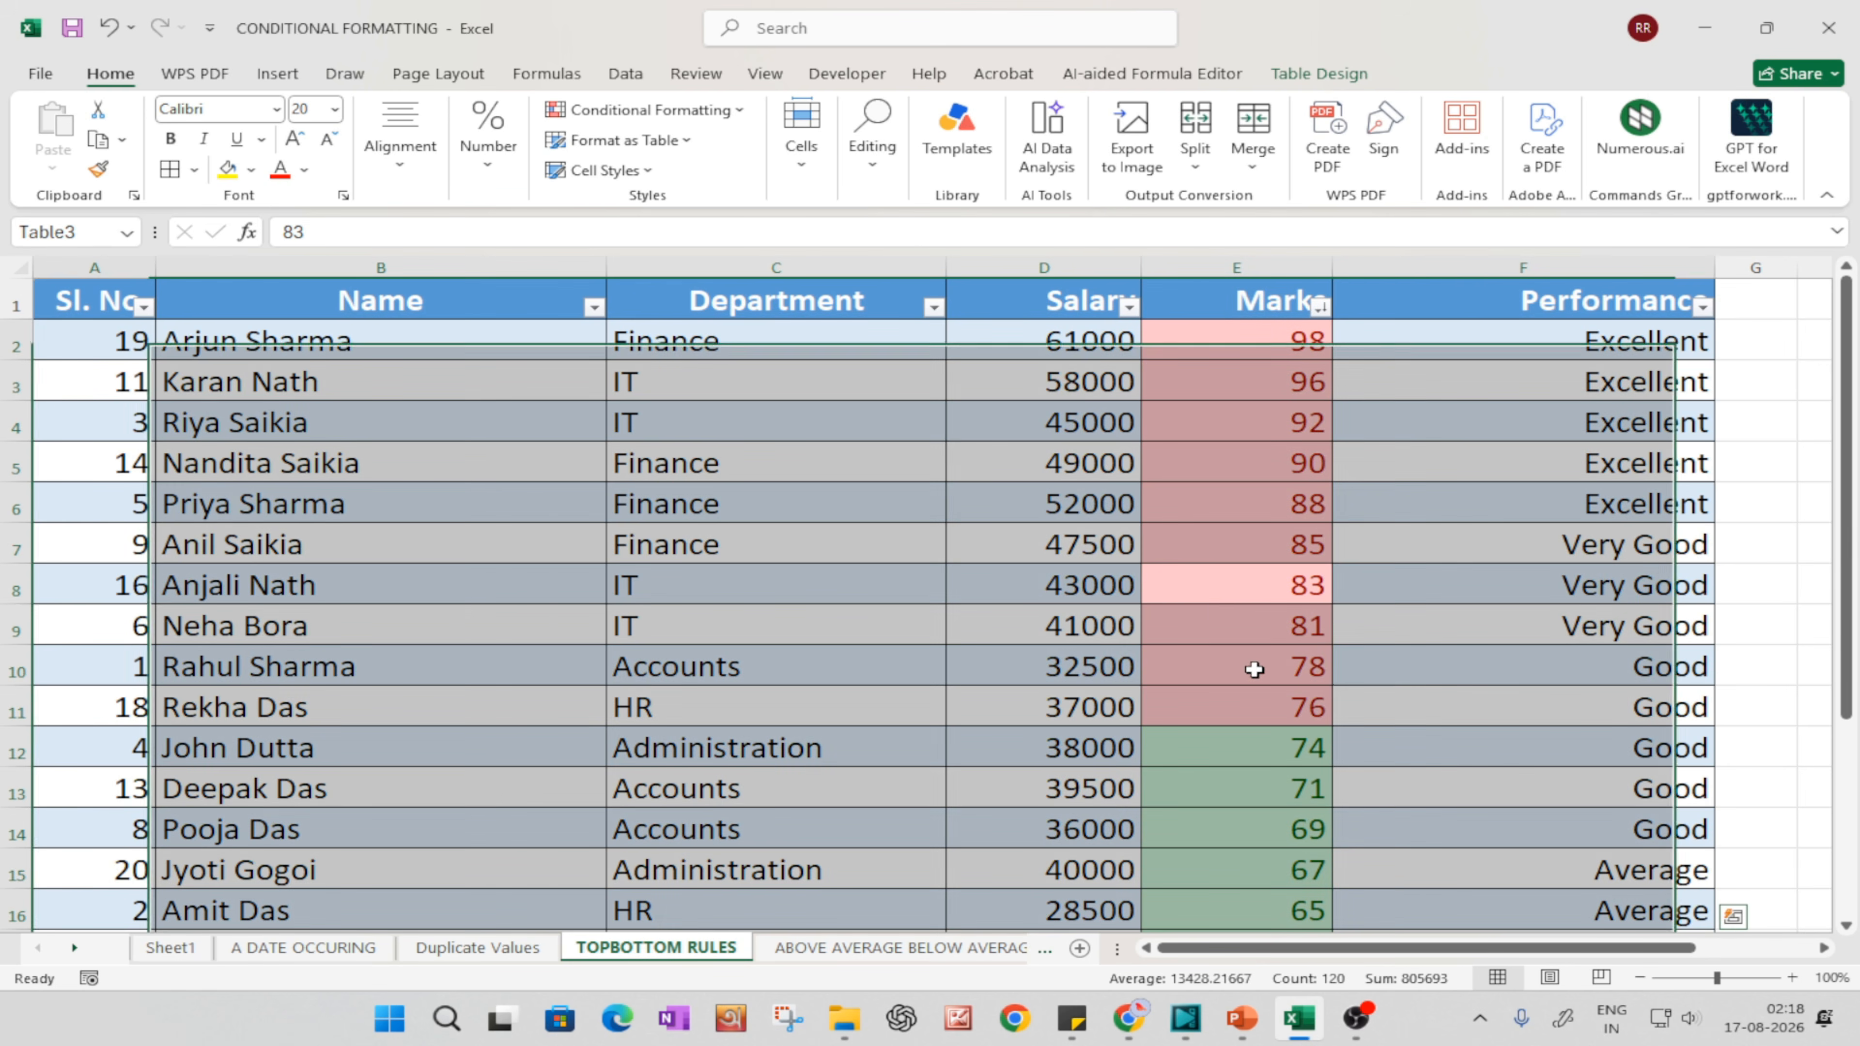
click(1206, 462)
key(ctrl+a)
click(648, 110)
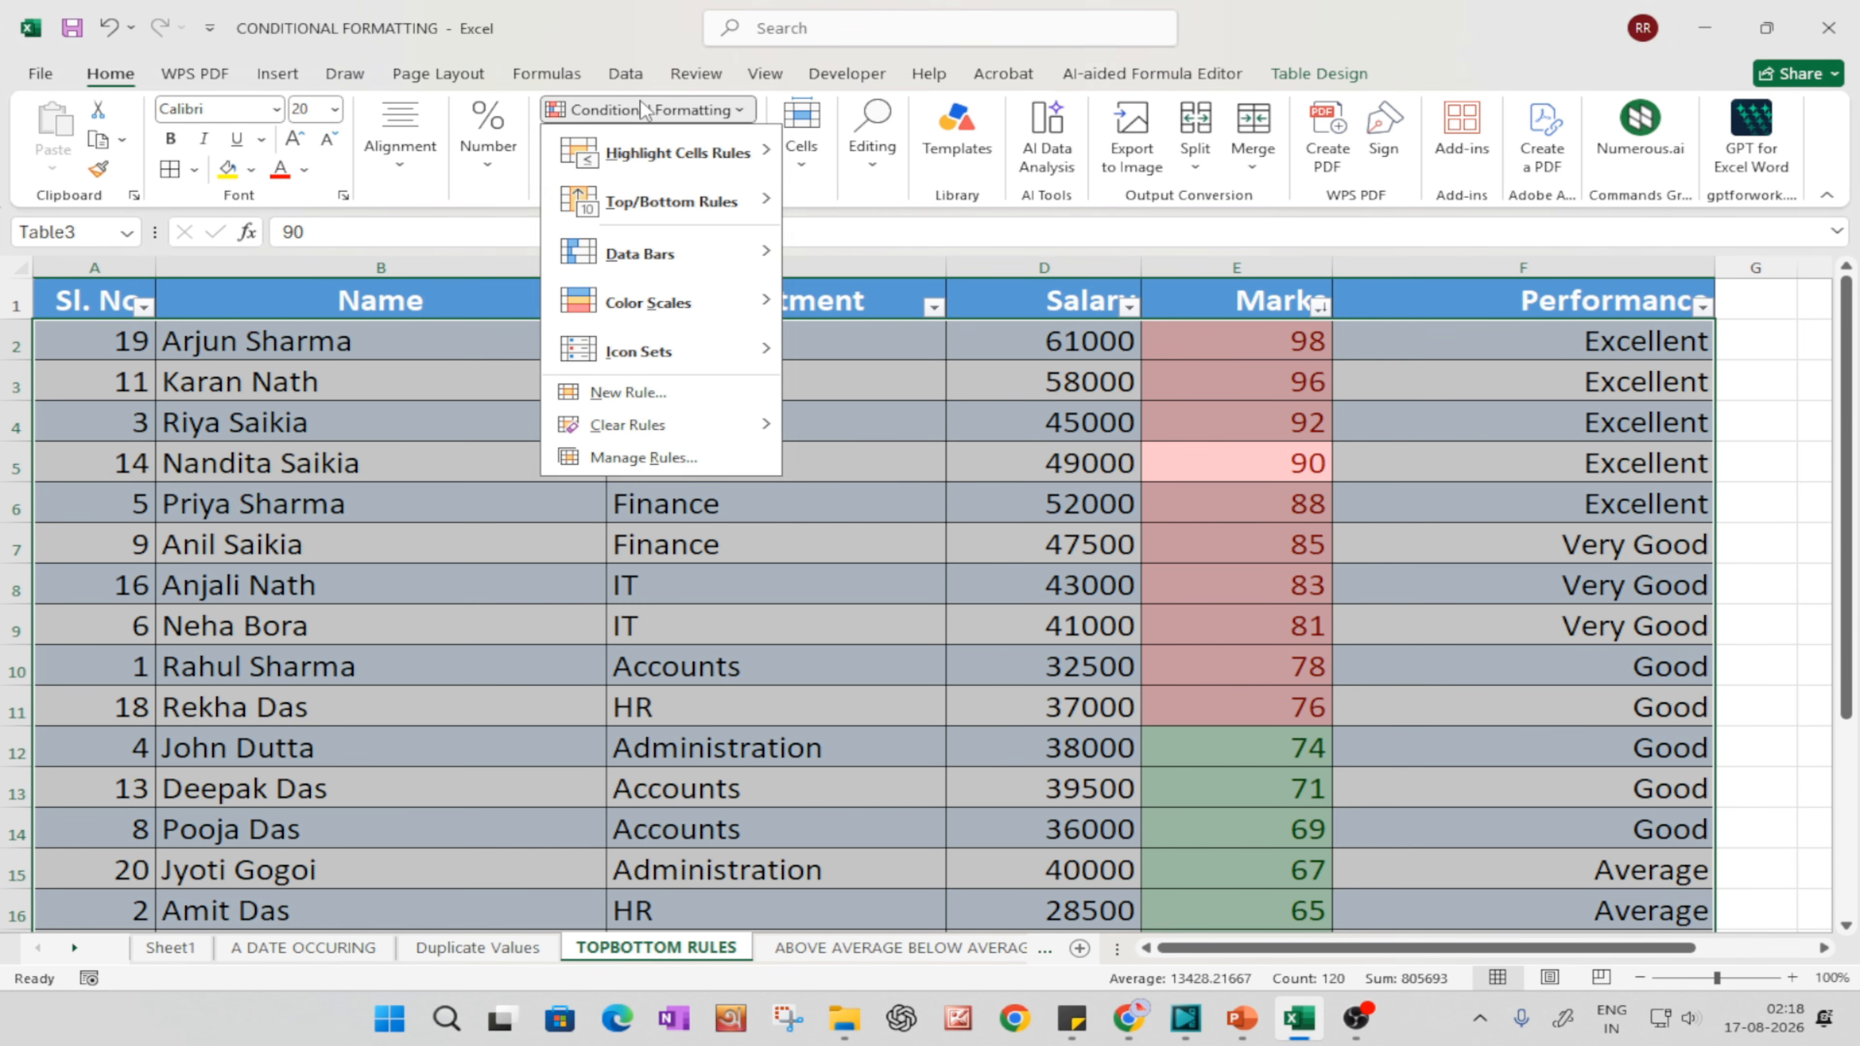
click(635, 457)
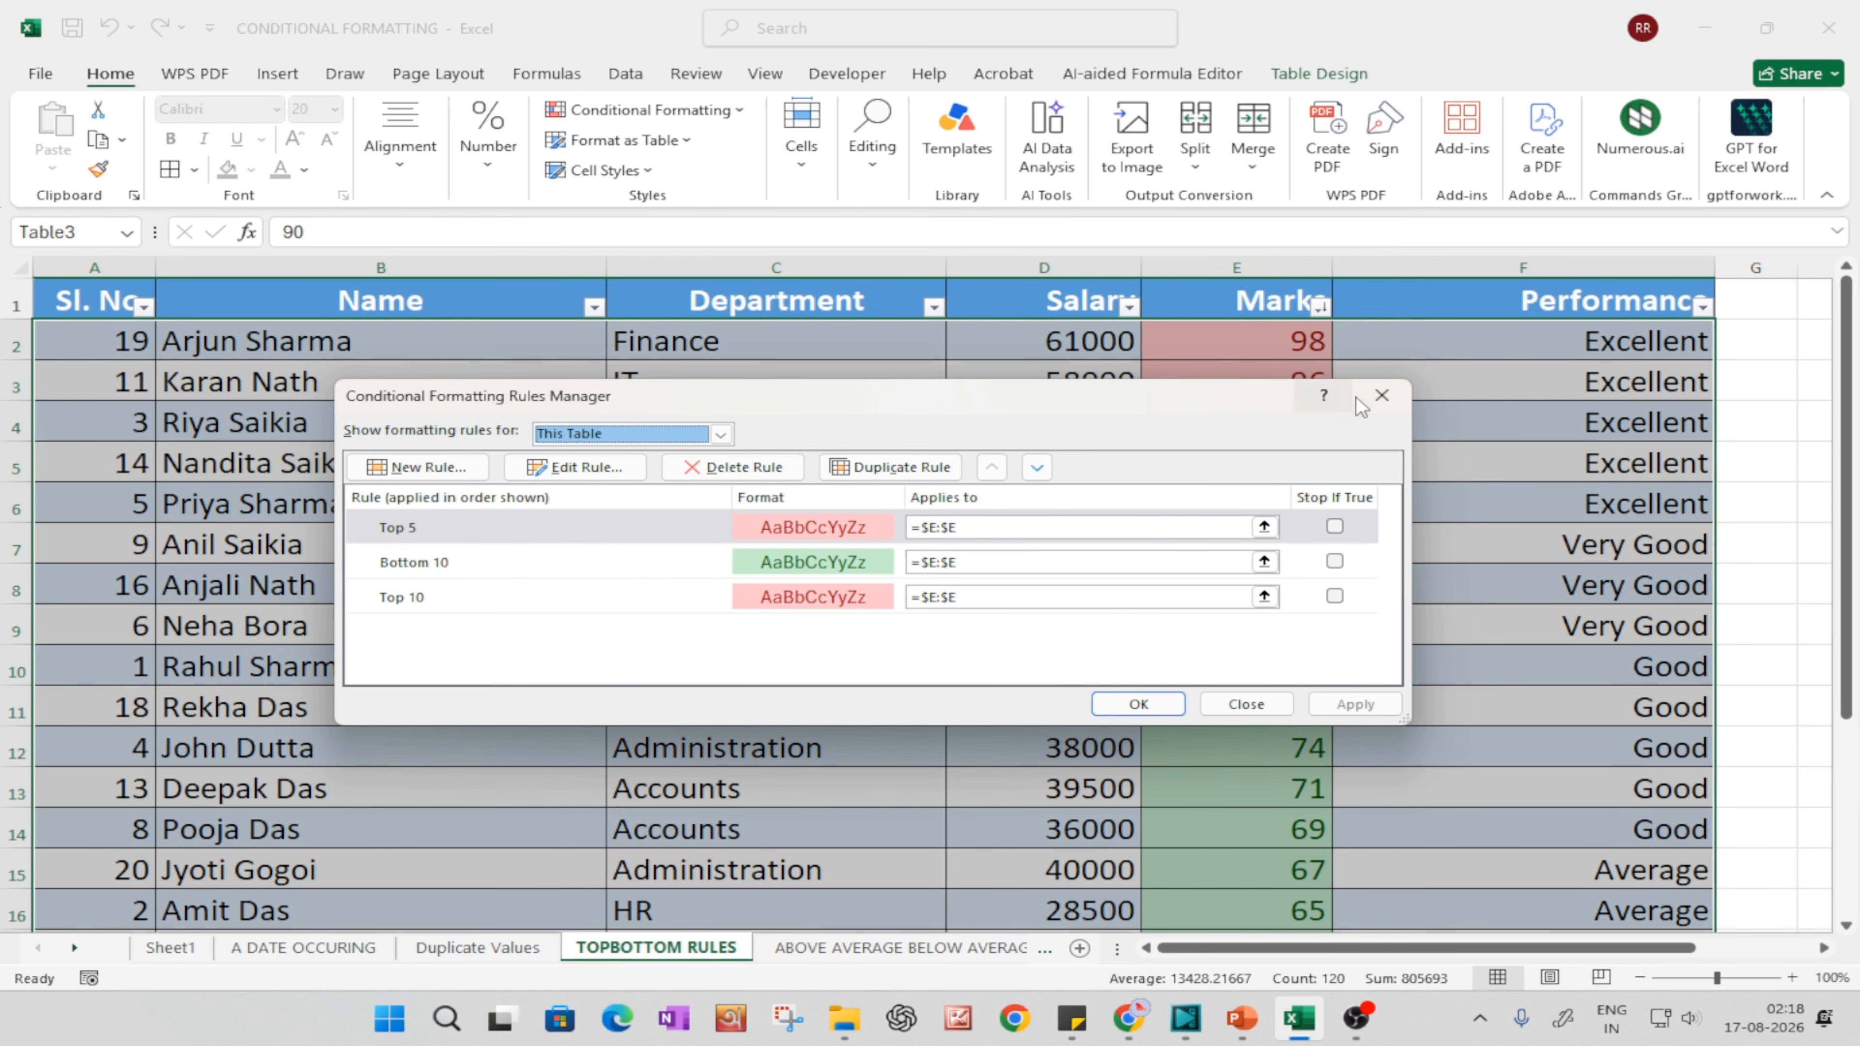
click(1381, 396)
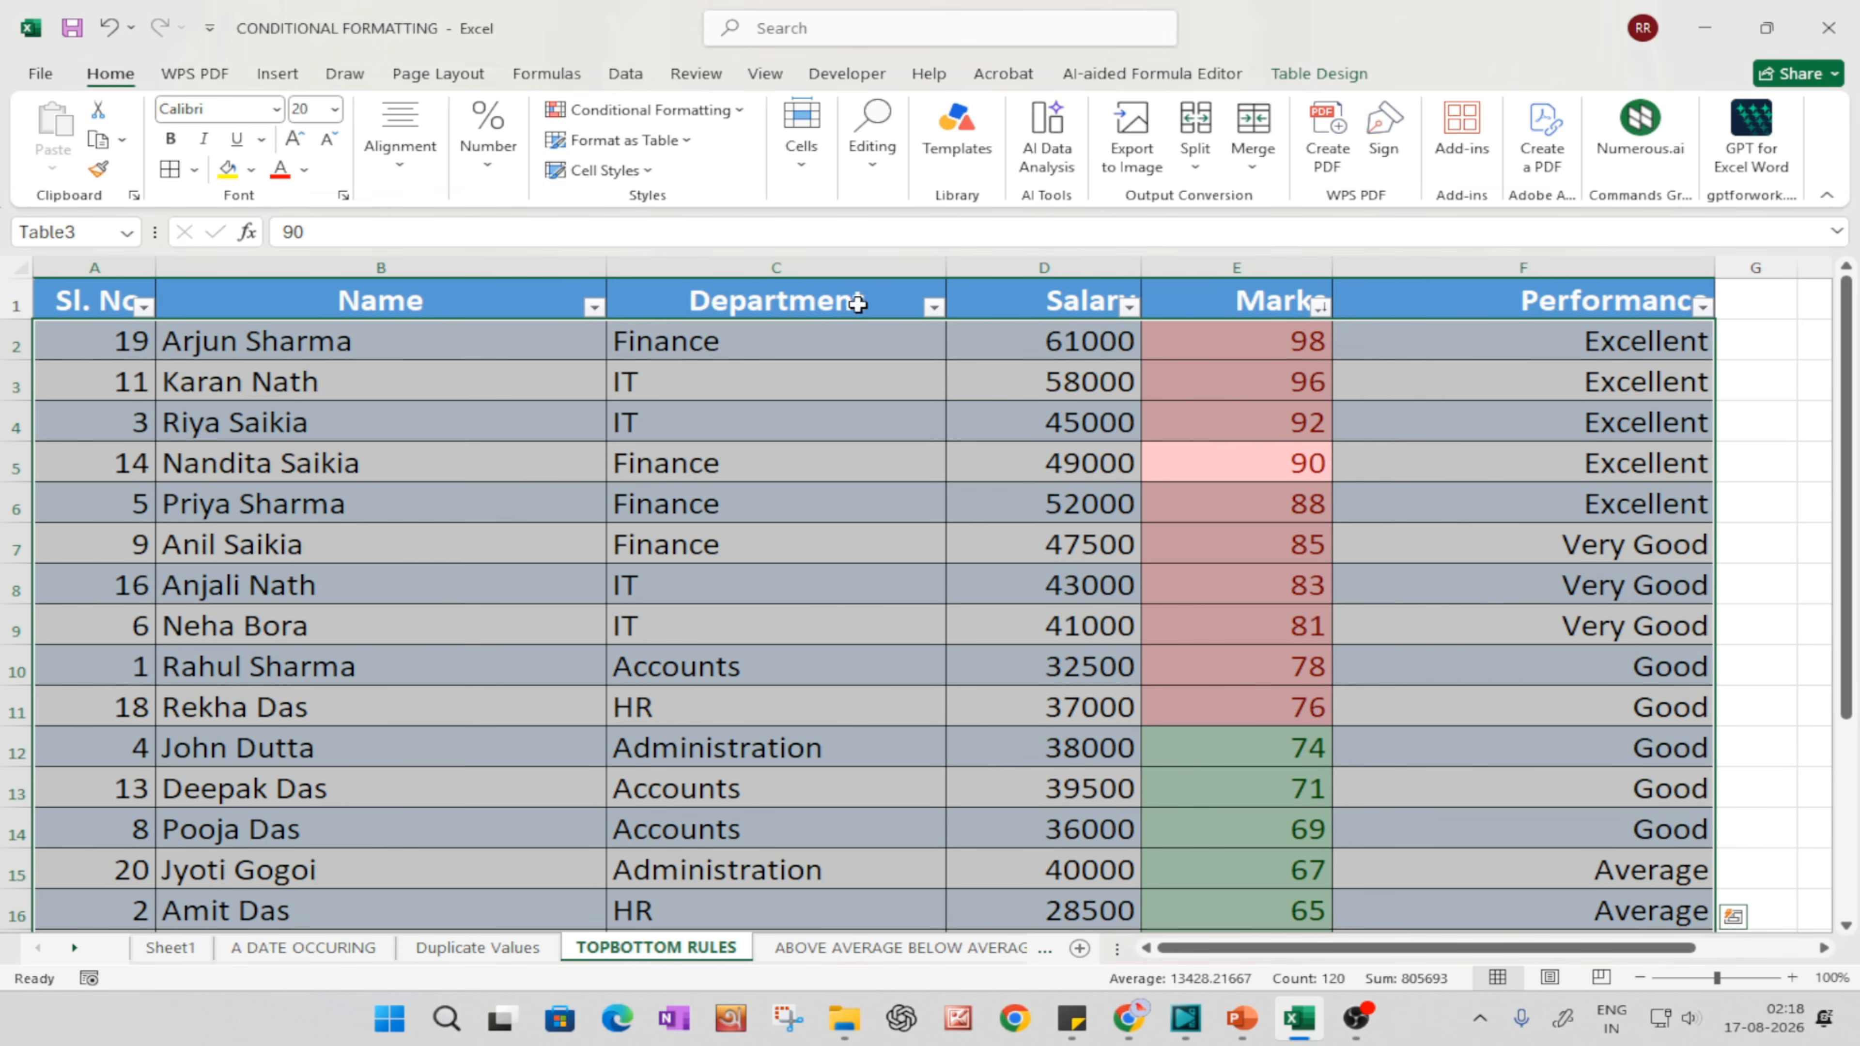
Step: Clear all conditional formatting rules from the table
click(618, 111)
mouse_move(628, 425)
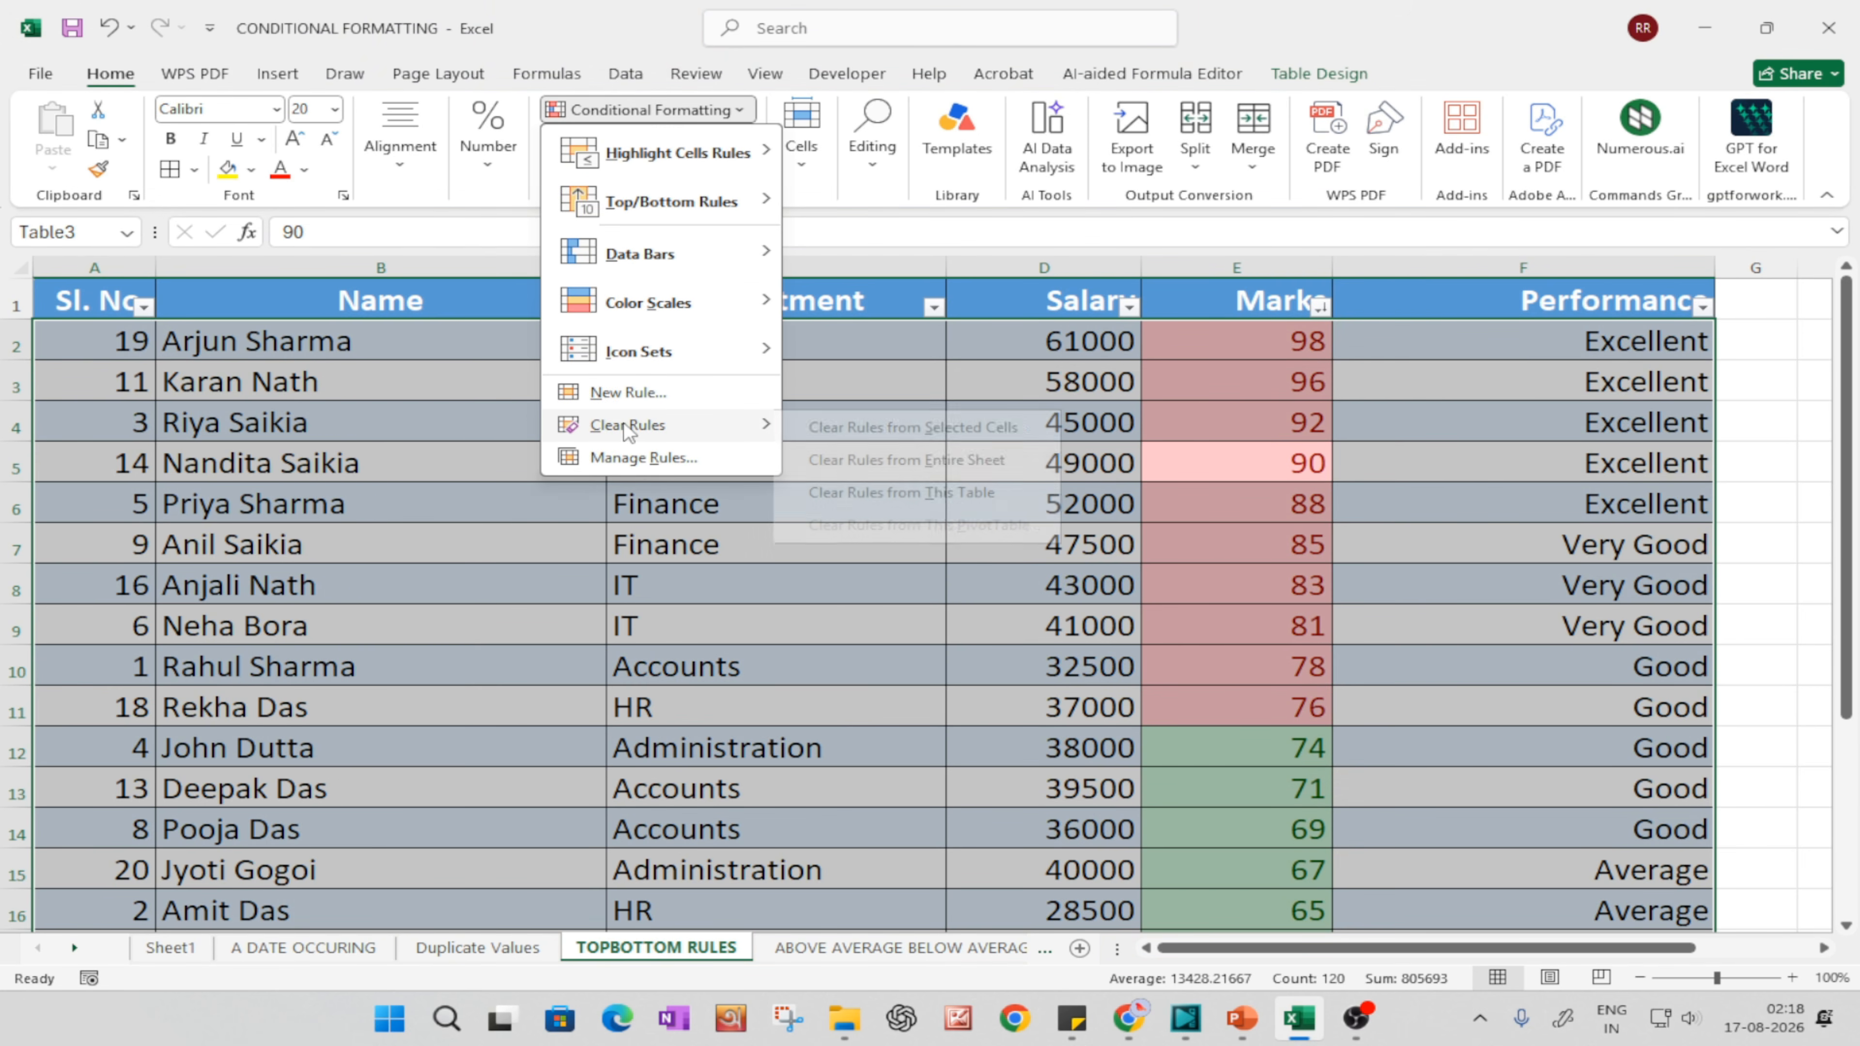
click(923, 492)
click(1204, 428)
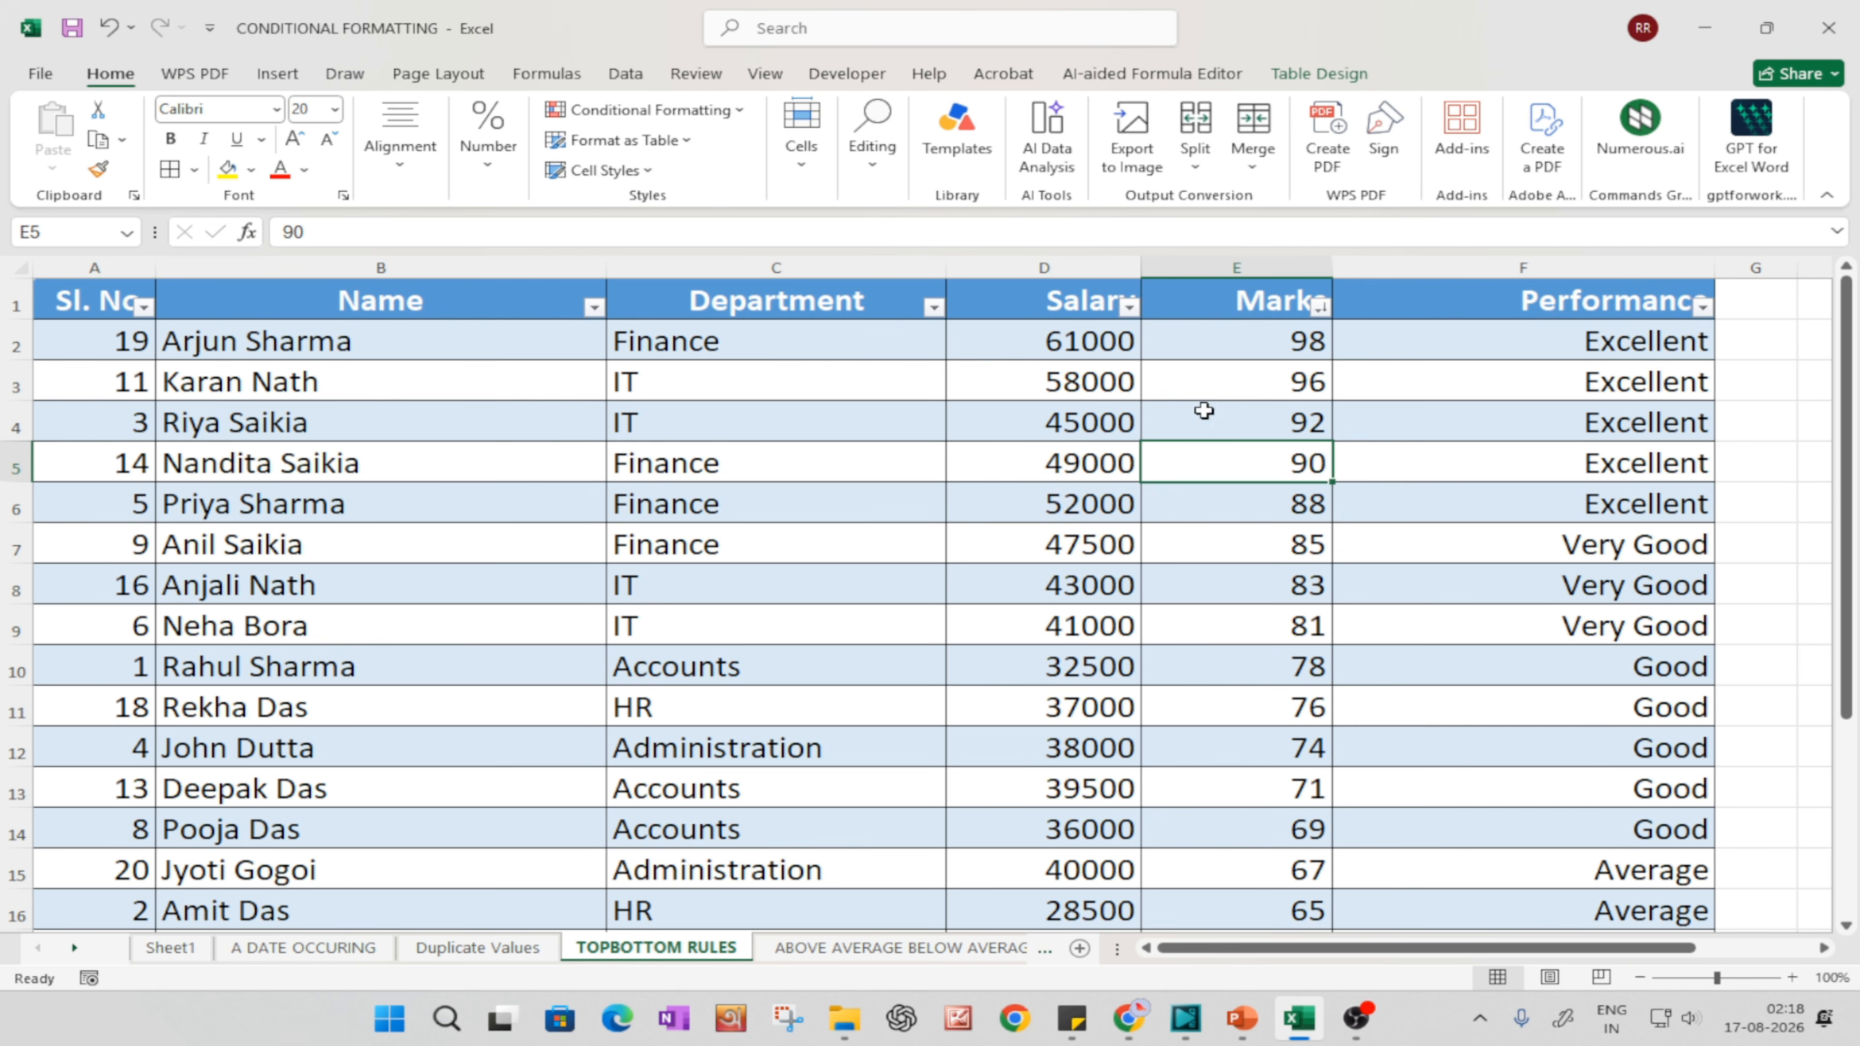
Step: Apply a Top Items rule to the Marks column for the top 5 values with light red fill and dark red text
click(1208, 264)
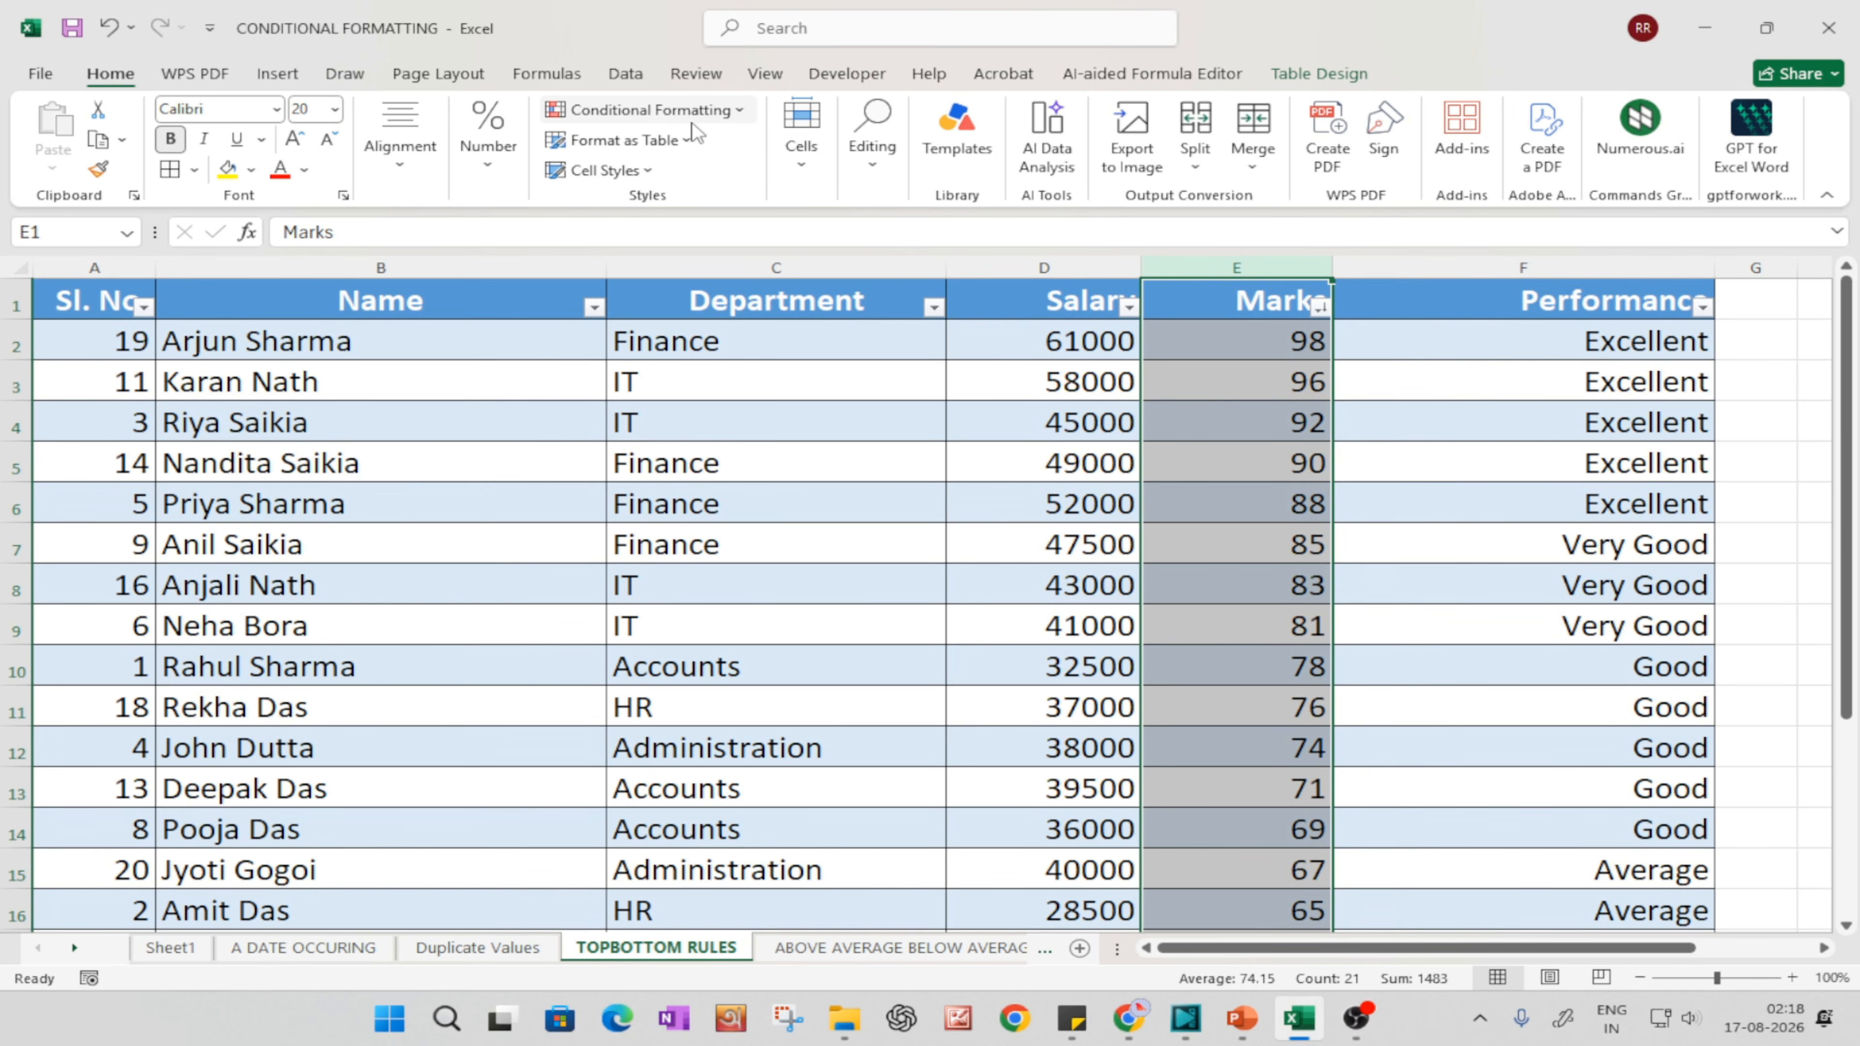
click(660, 110)
mouse_move(645, 208)
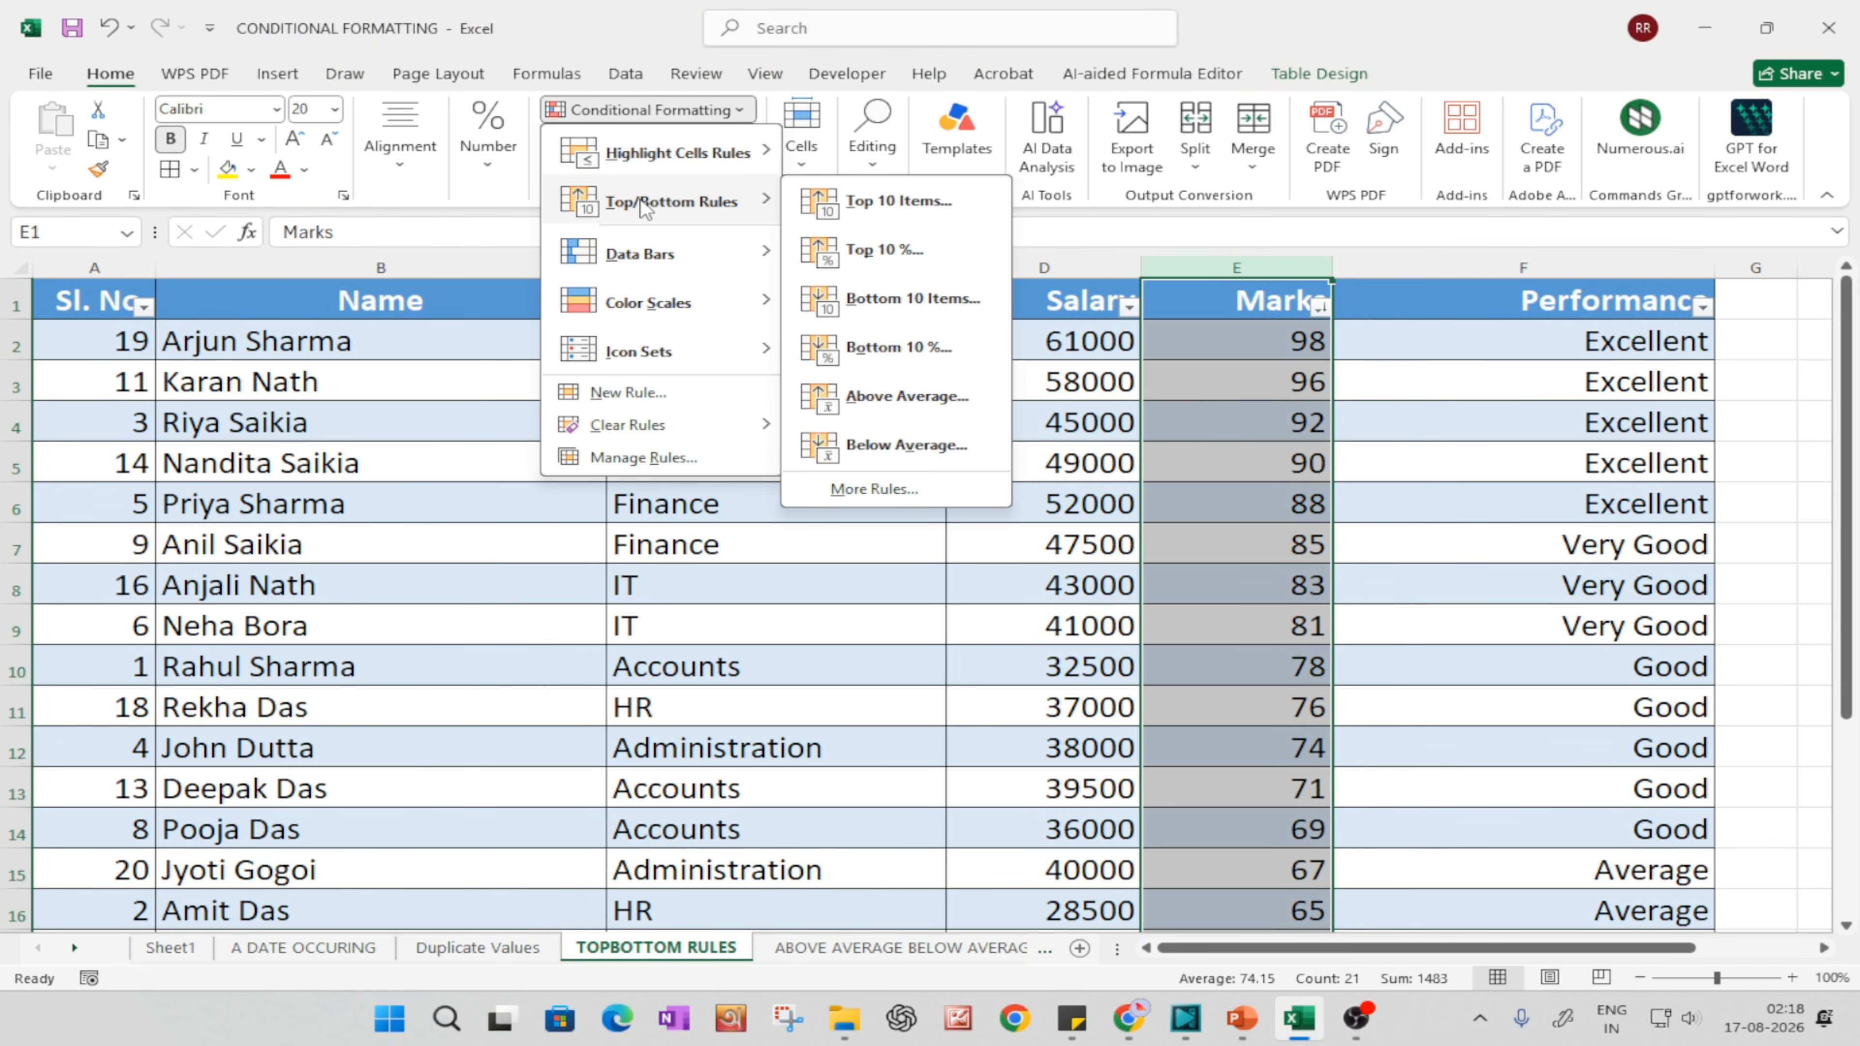
click(847, 212)
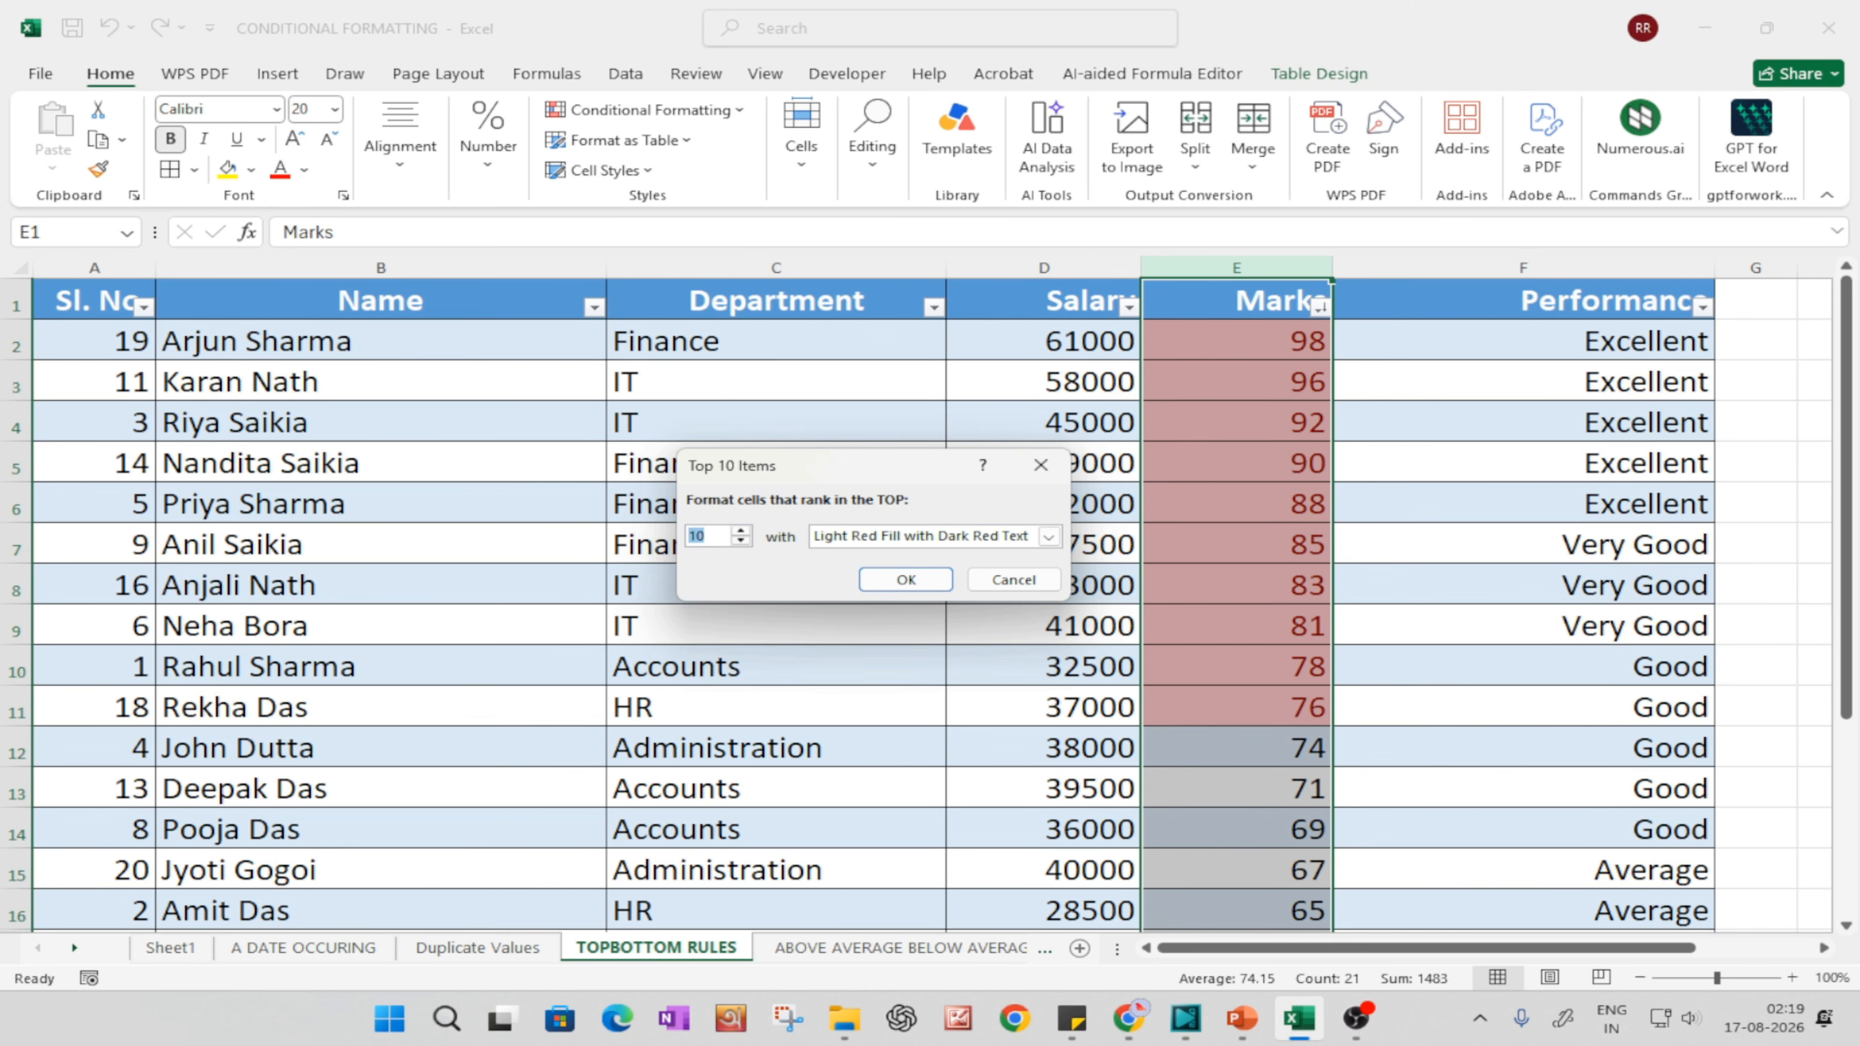
text(5)
click(906, 579)
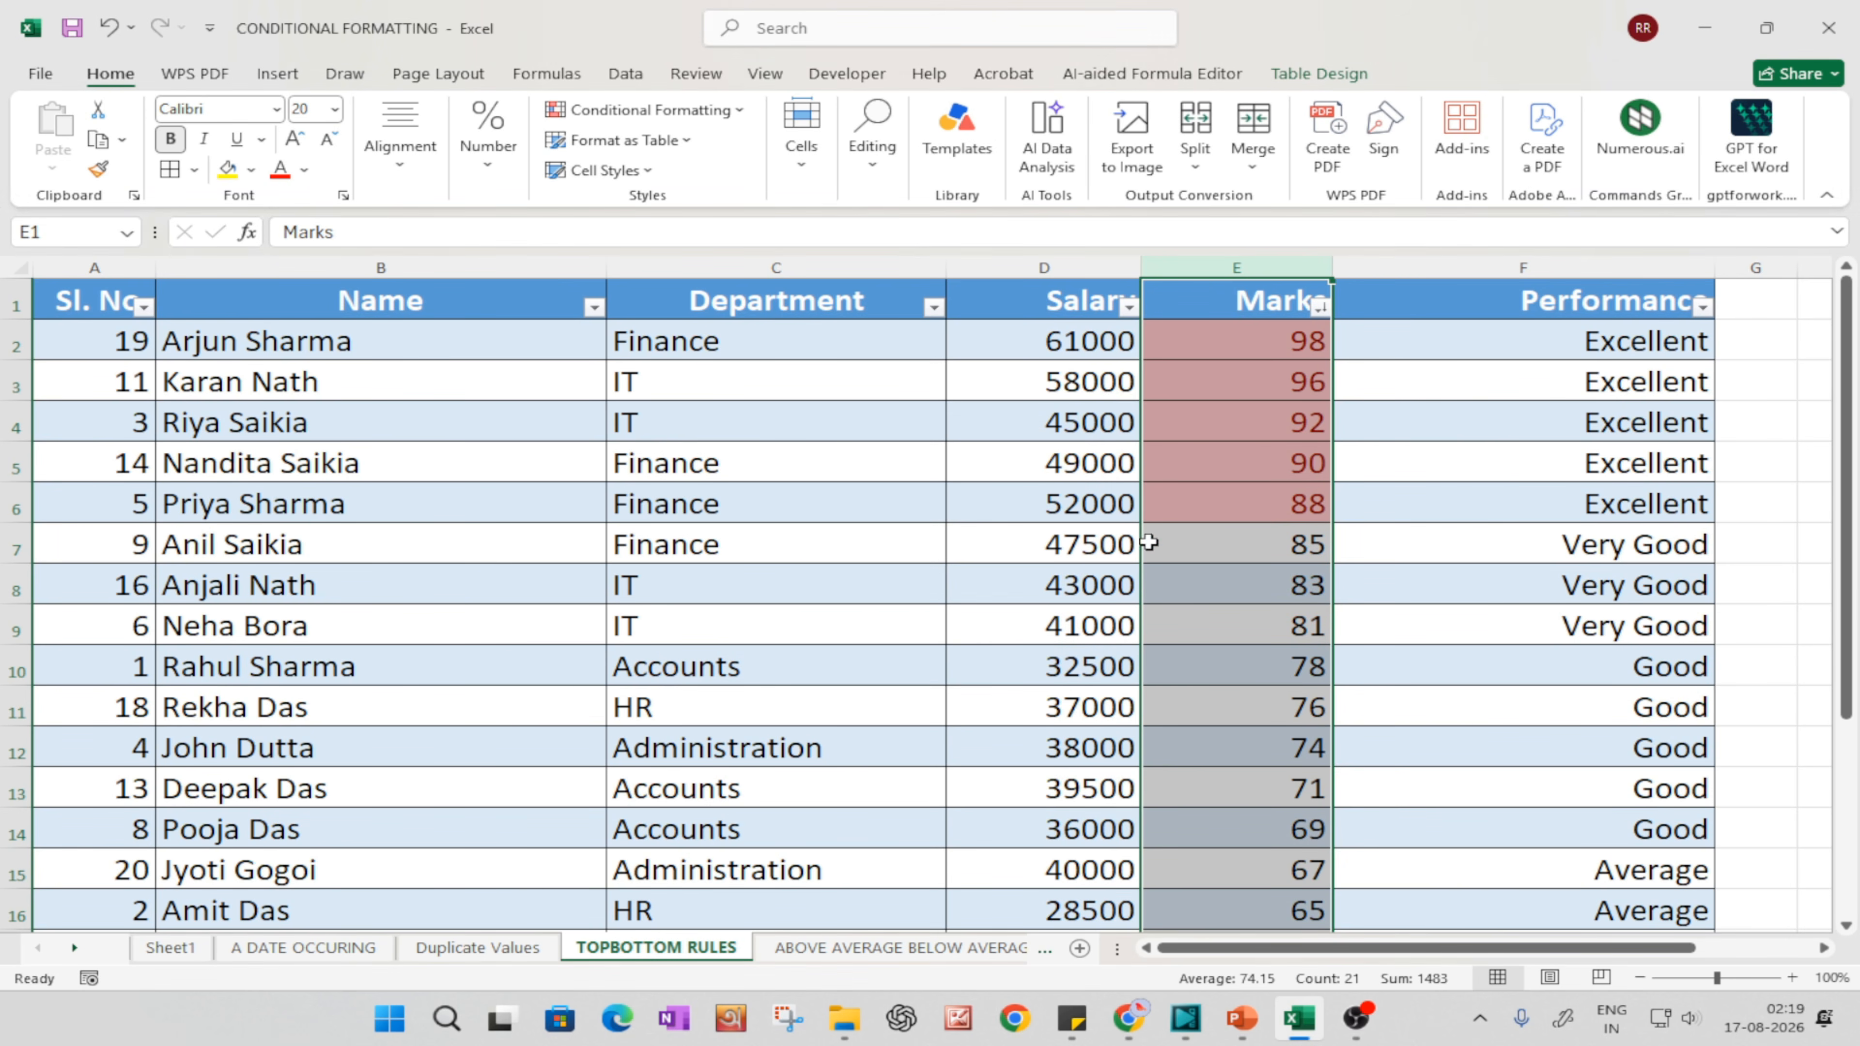
click(1237, 498)
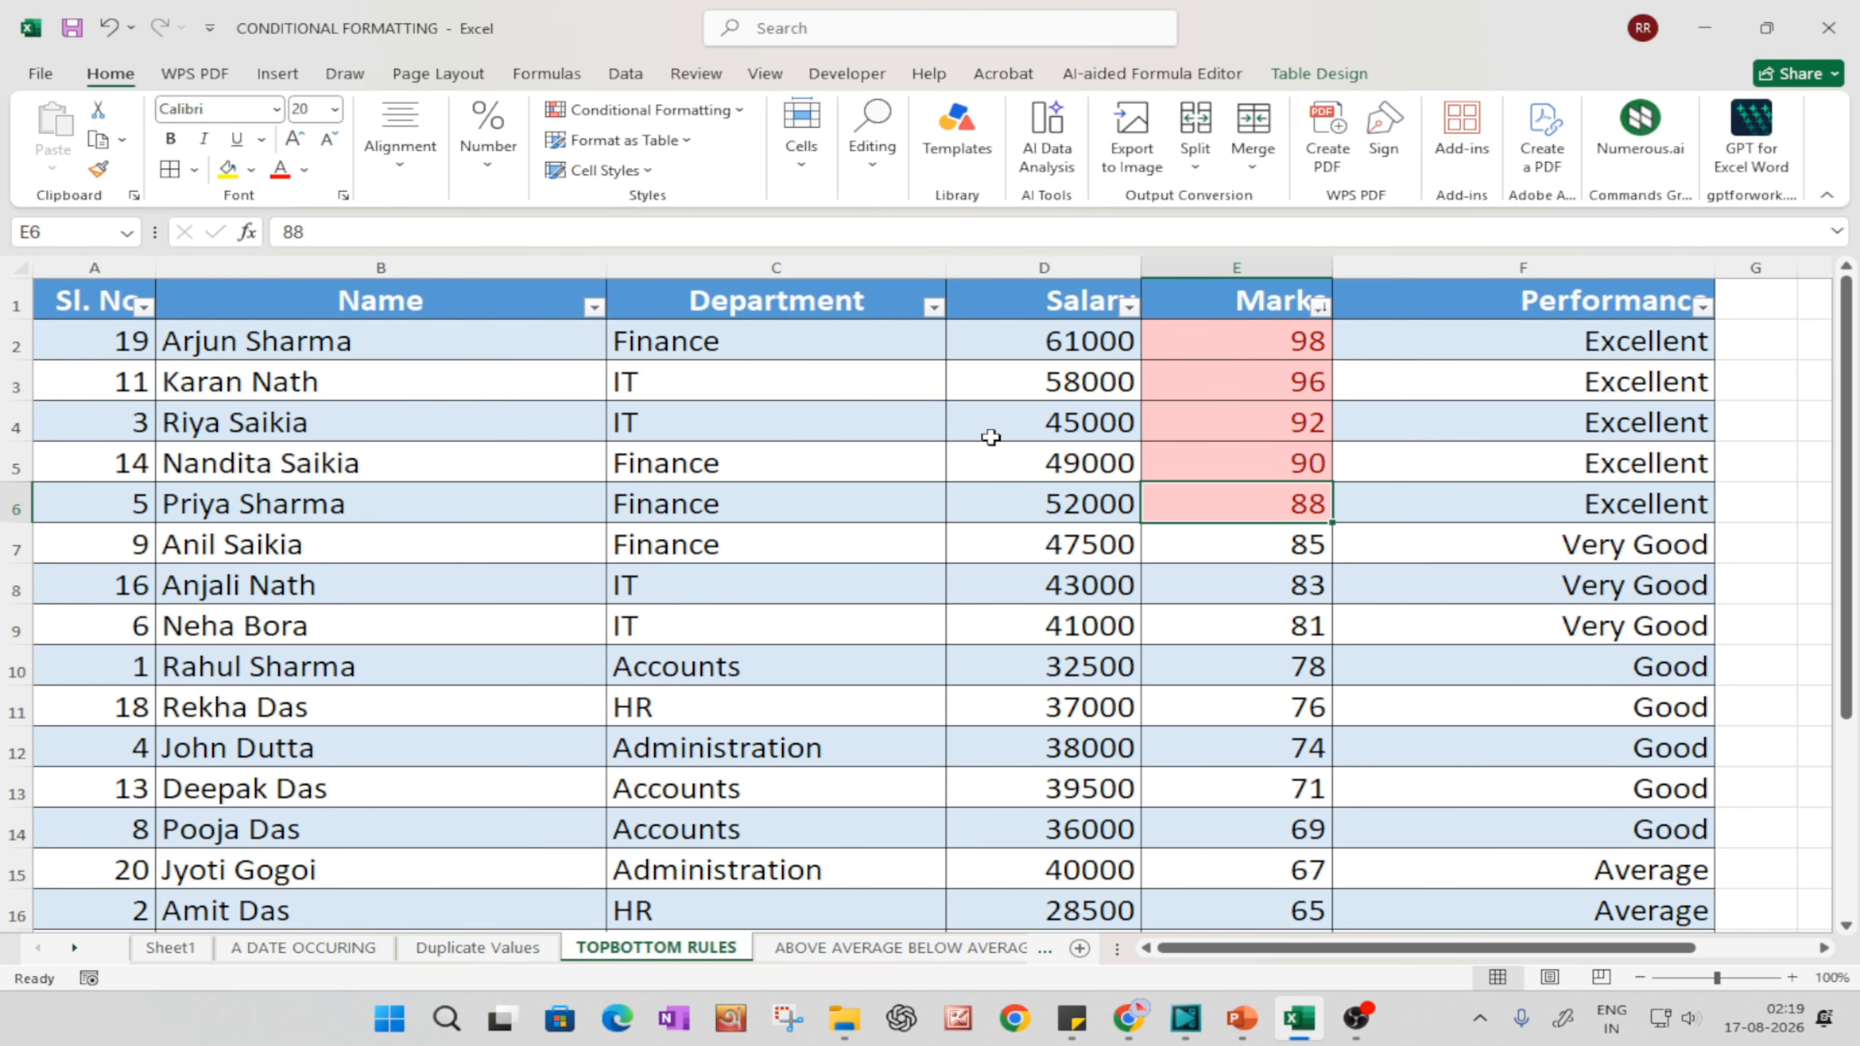
Step: Switch to the PowerPoint slide show and advance to the slide explaining Top 10%
click(1243, 1019)
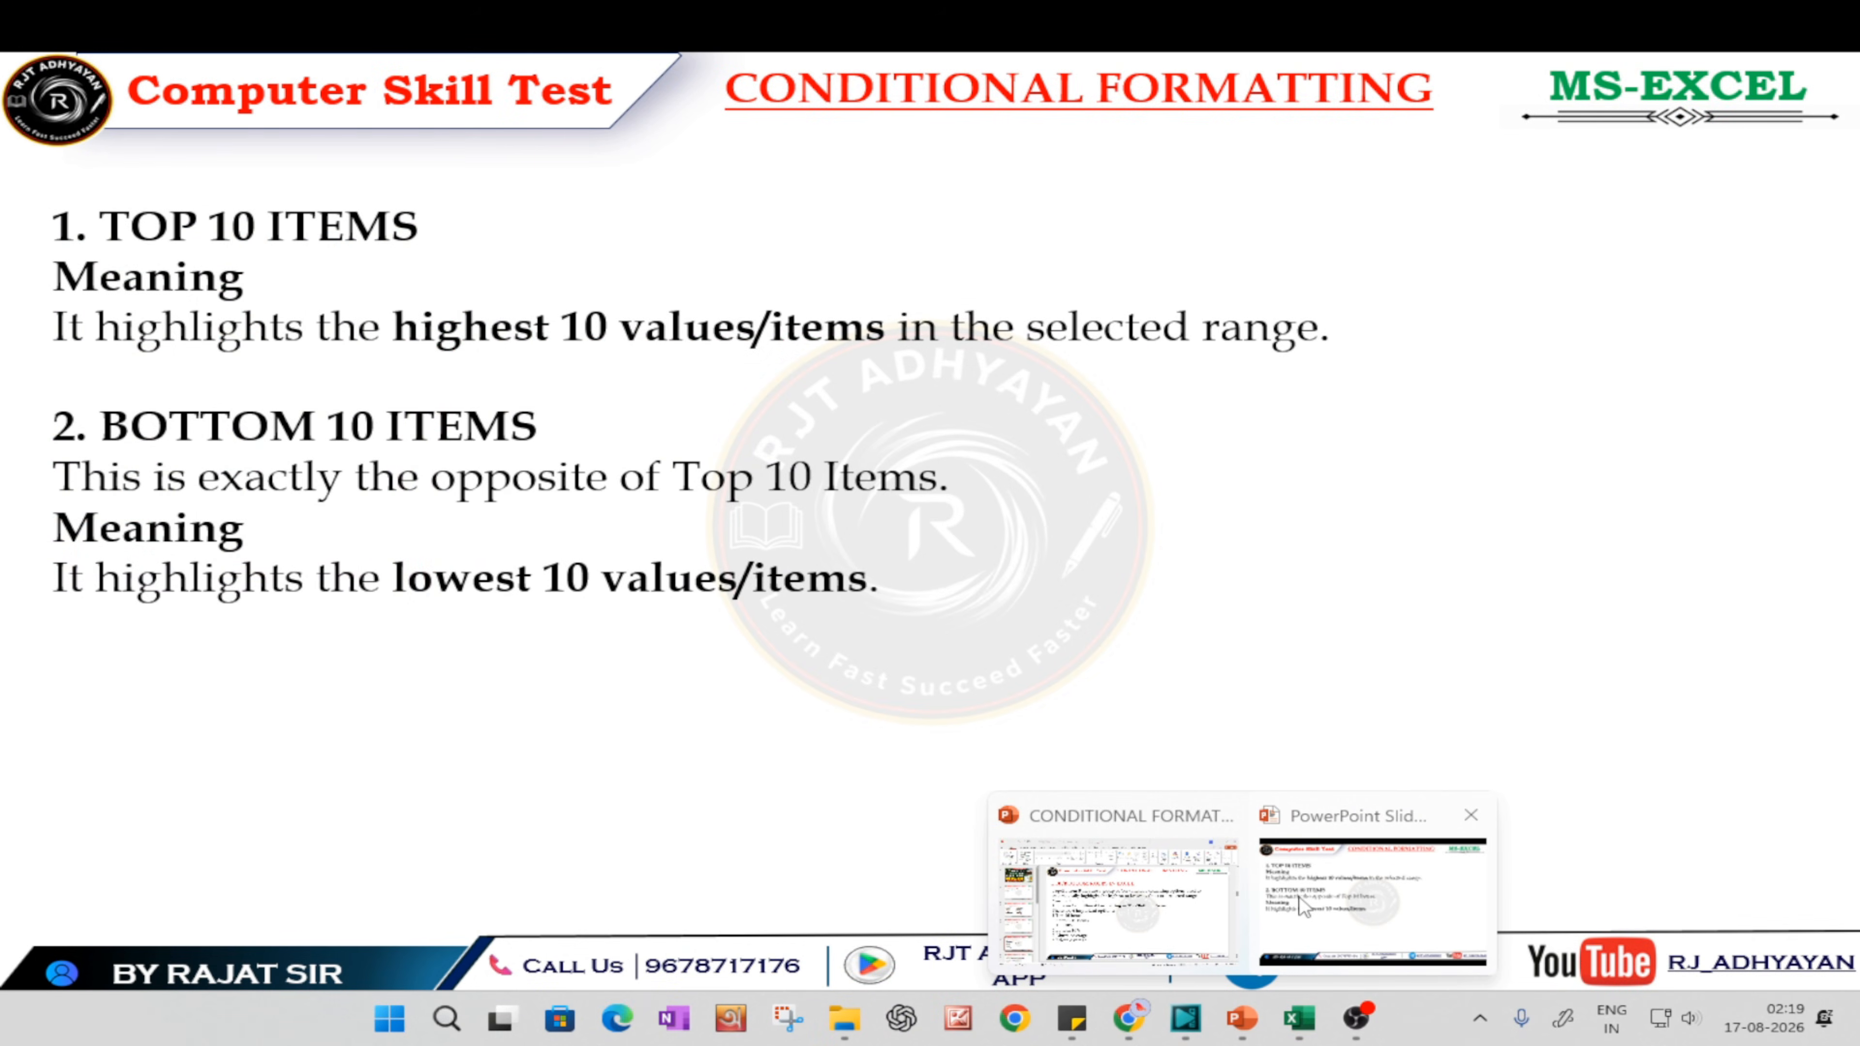
click(1370, 916)
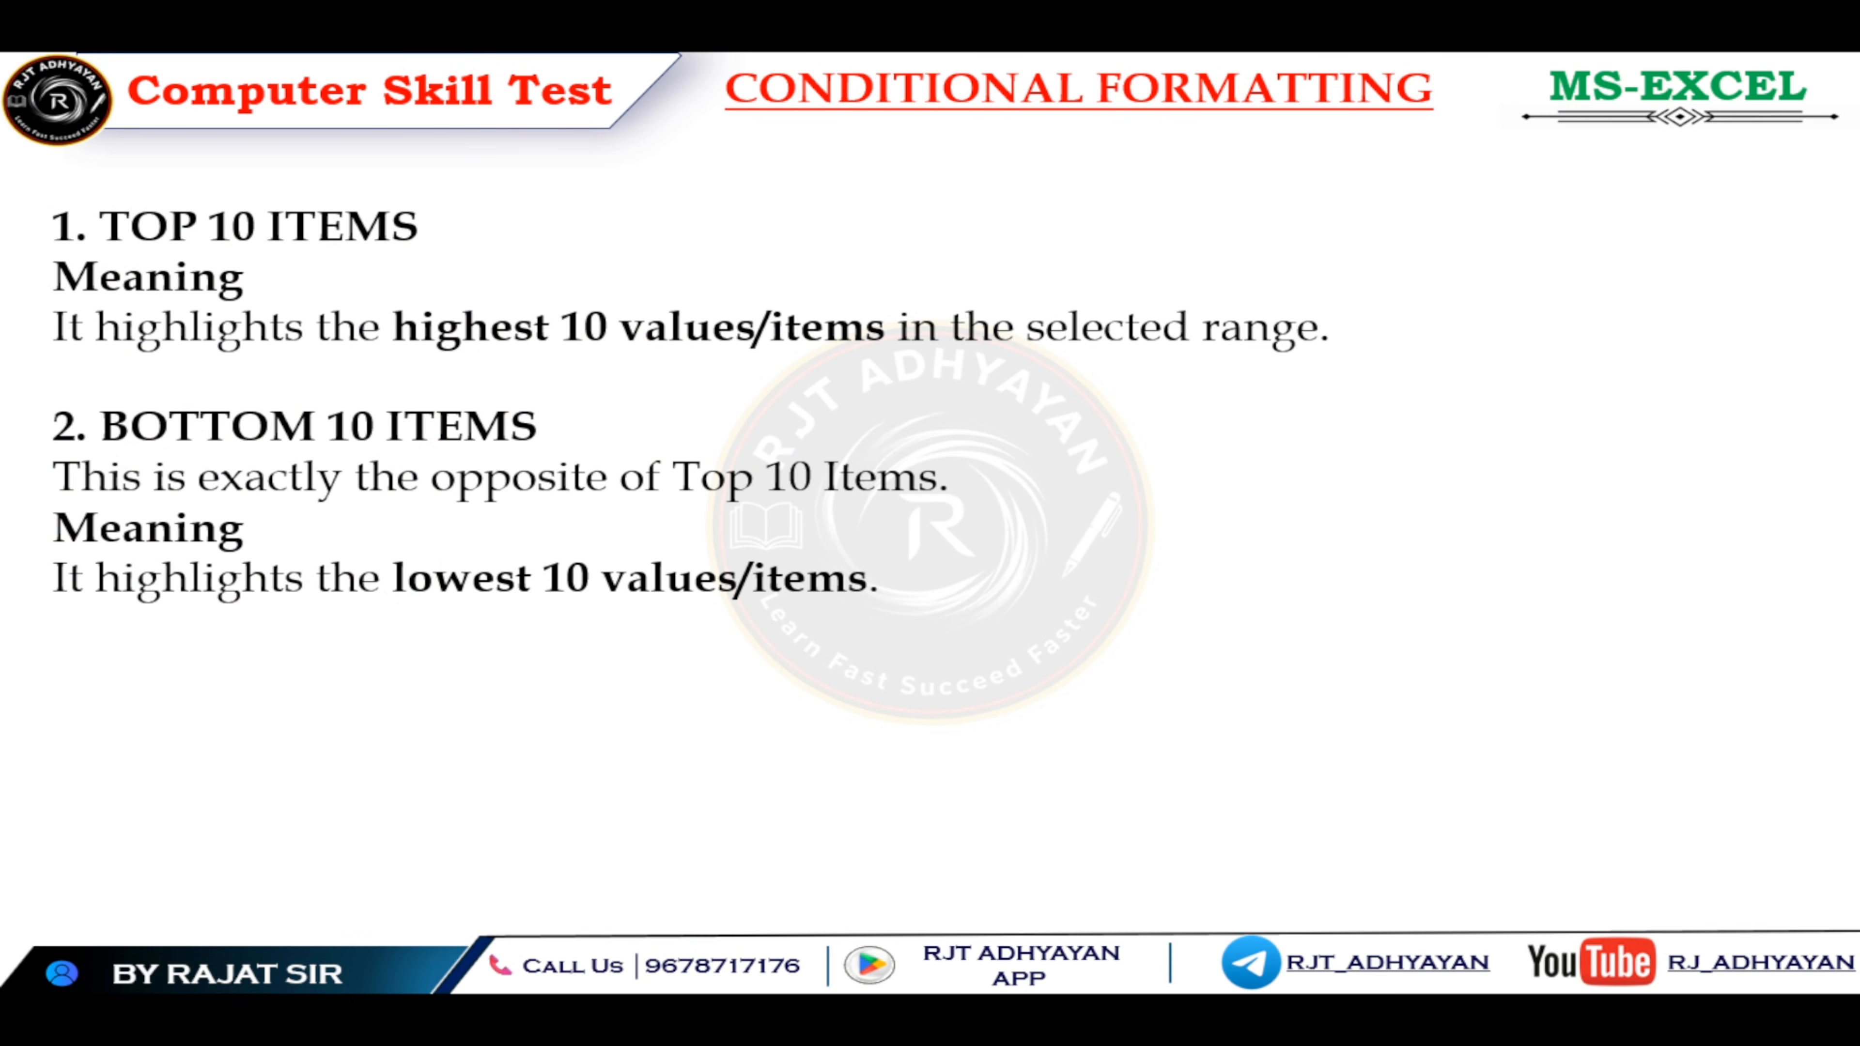
click(596, 606)
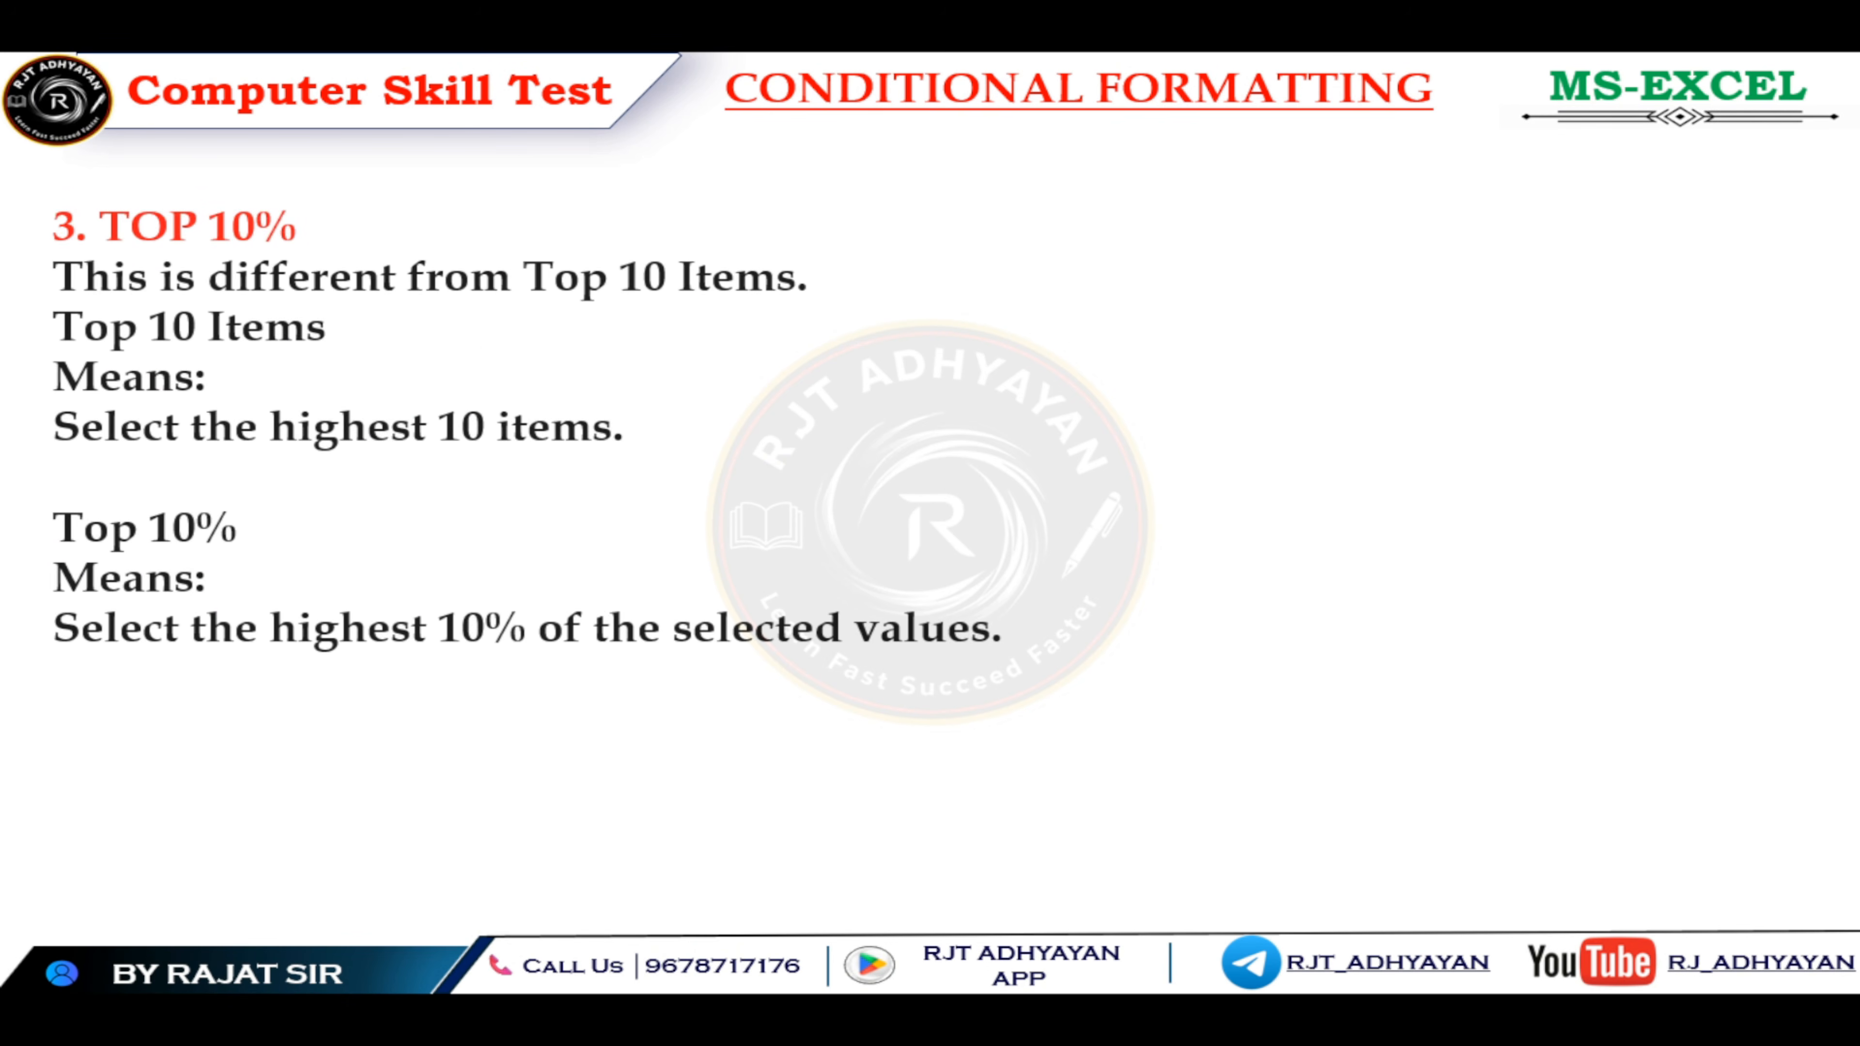
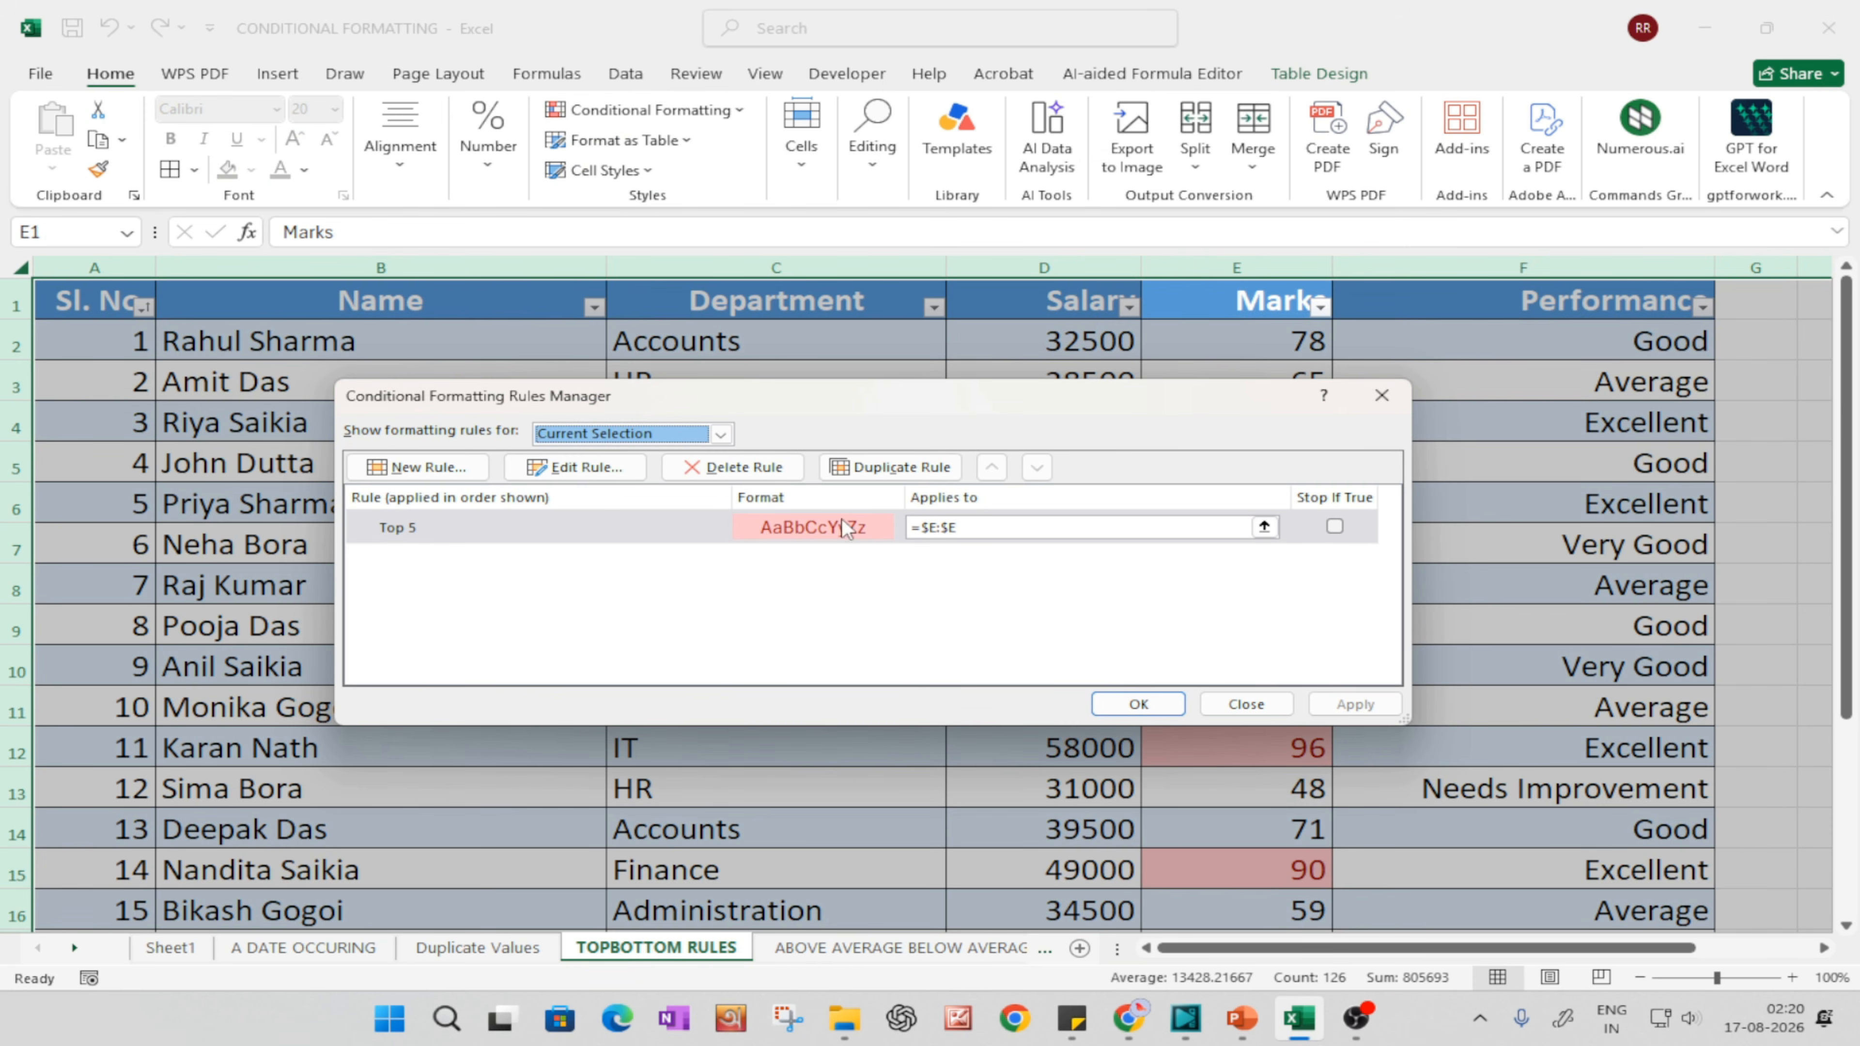
Step: Delete the Top 5 rule in the Conditional Formatting Rules Manager and apply the change
click(518, 528)
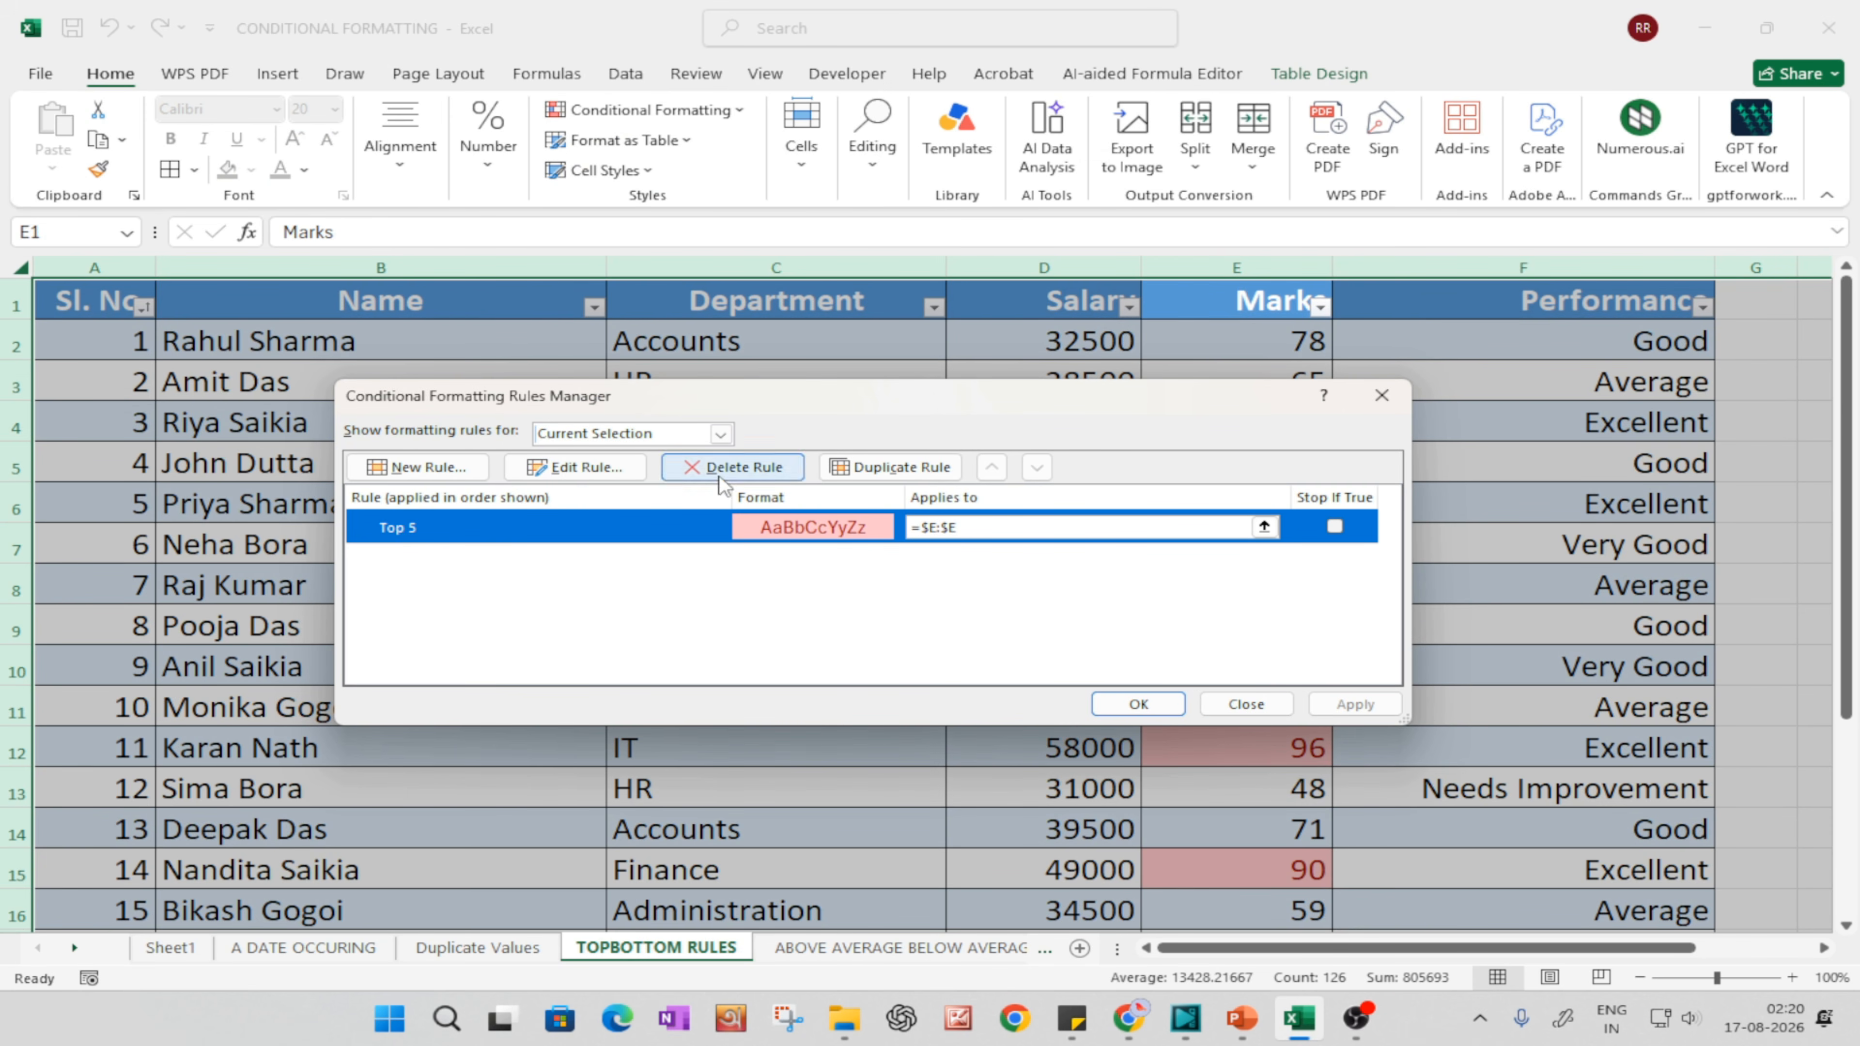
click(734, 467)
click(1140, 696)
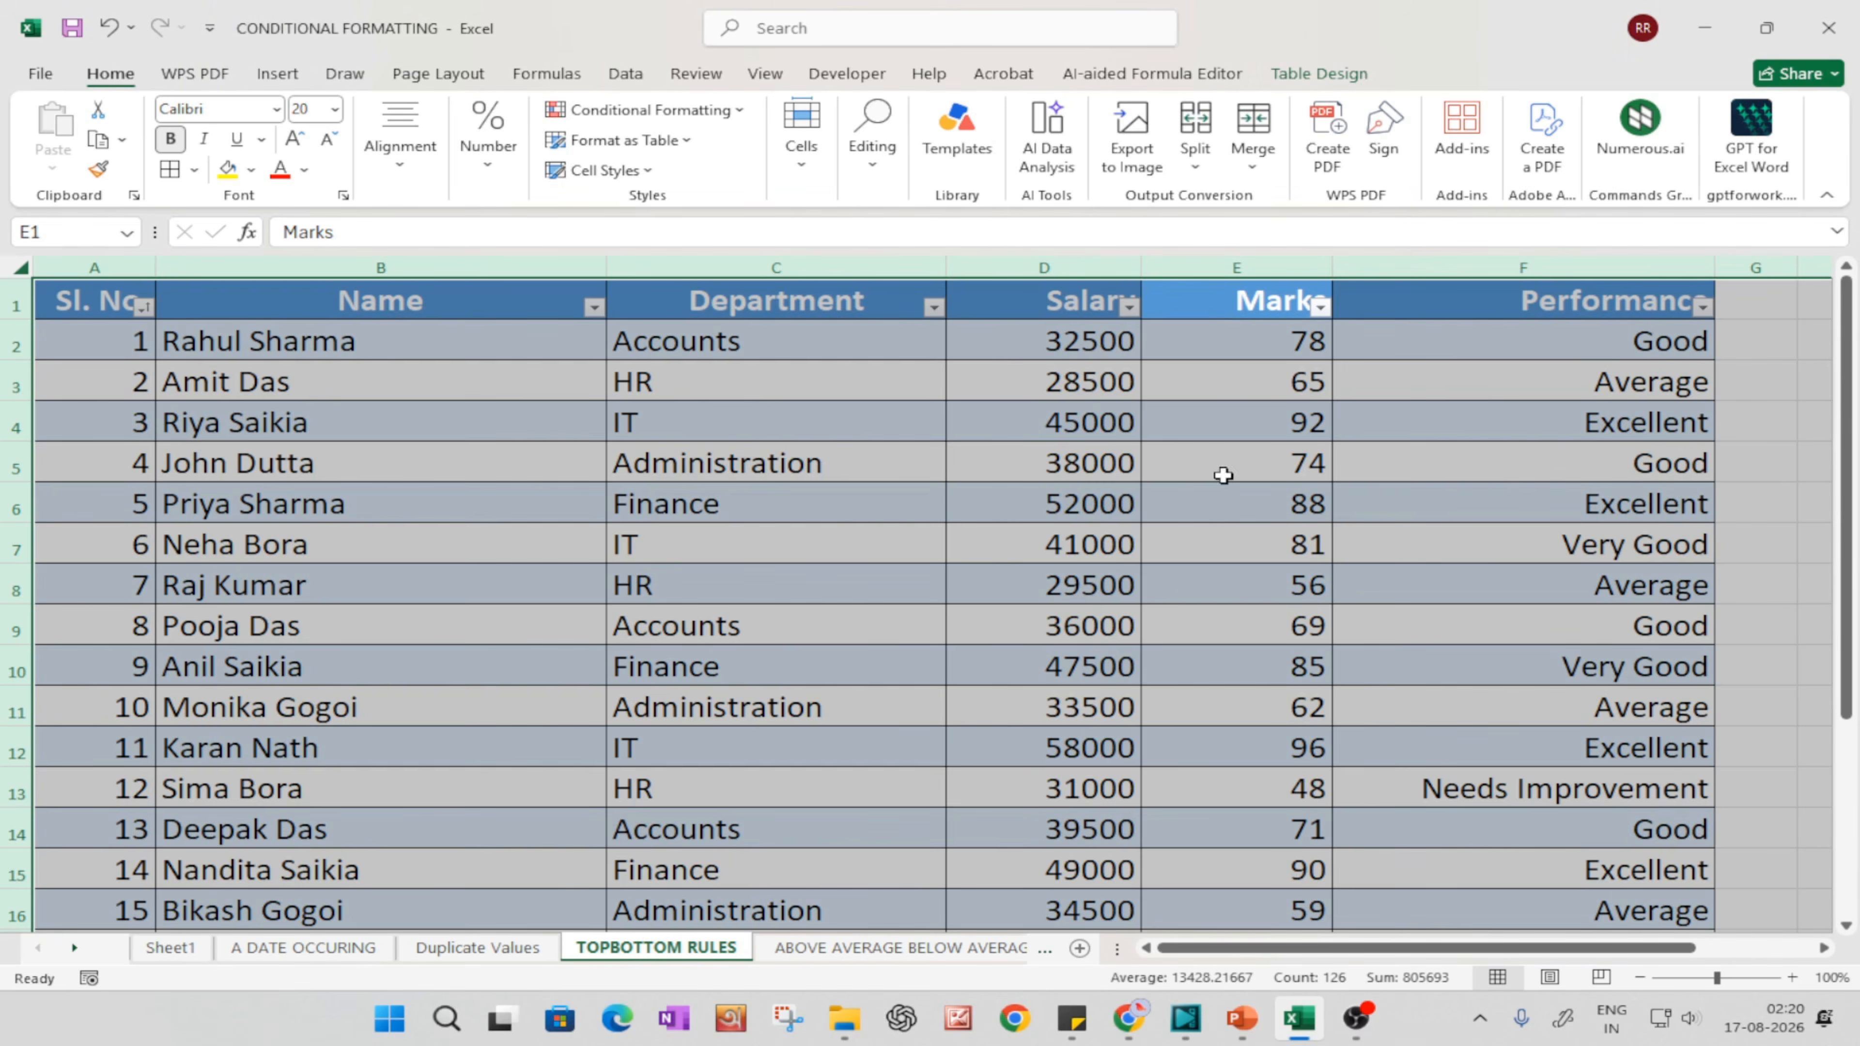
Step: Apply a Top 10% rule to the Marks column with light red fill and dark red text, and inspect the highlighted cells
click(1201, 260)
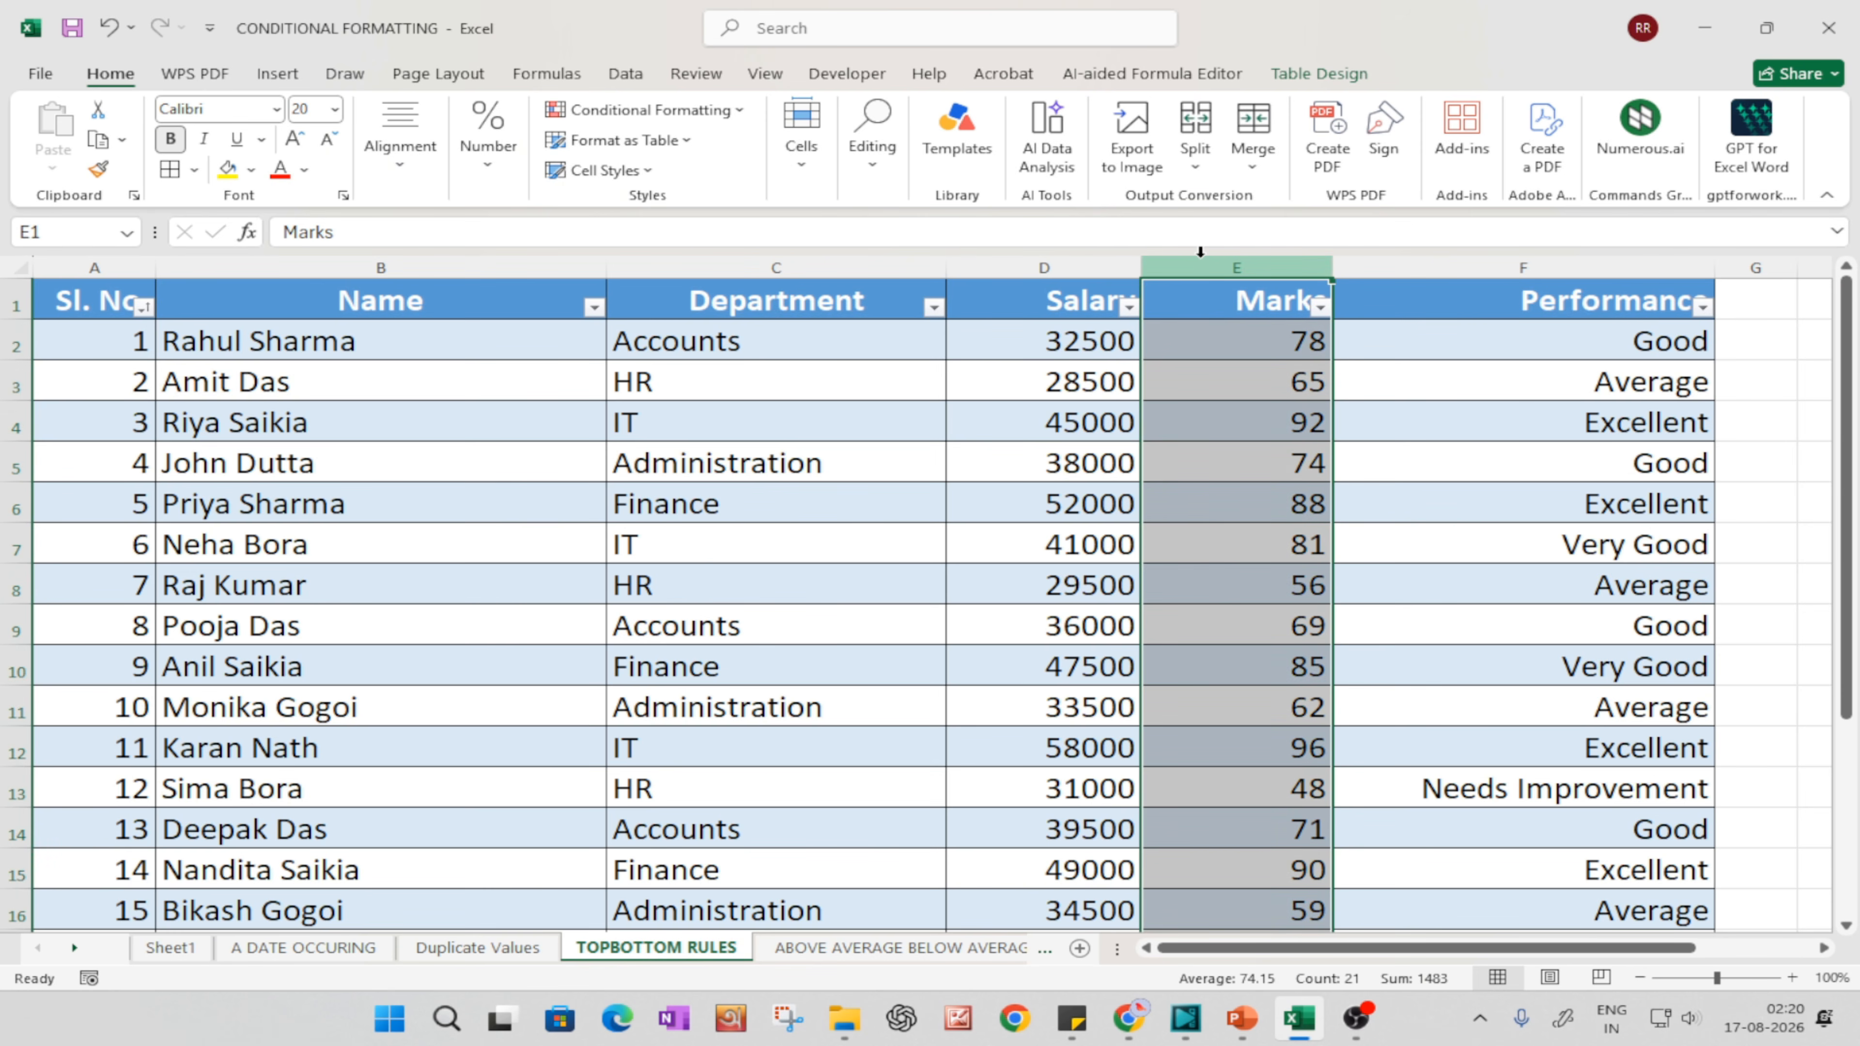
click(707, 109)
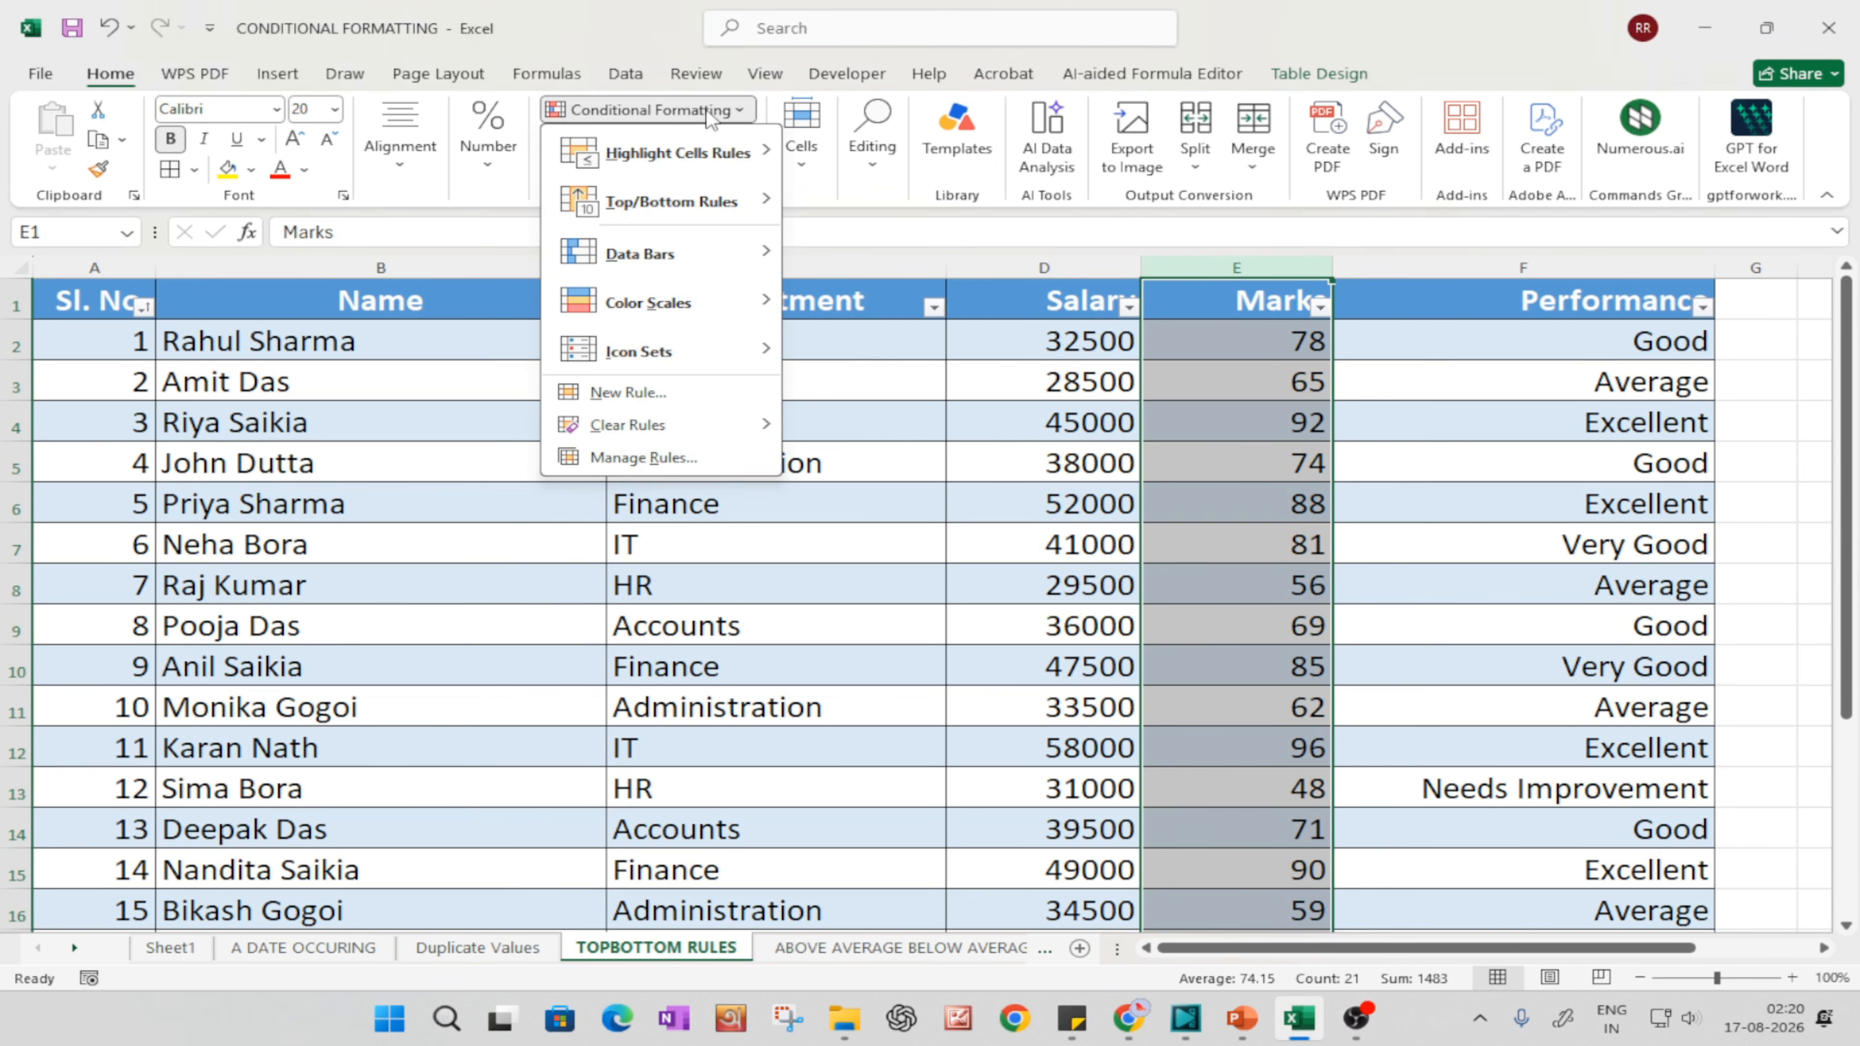
mouse_move(678, 211)
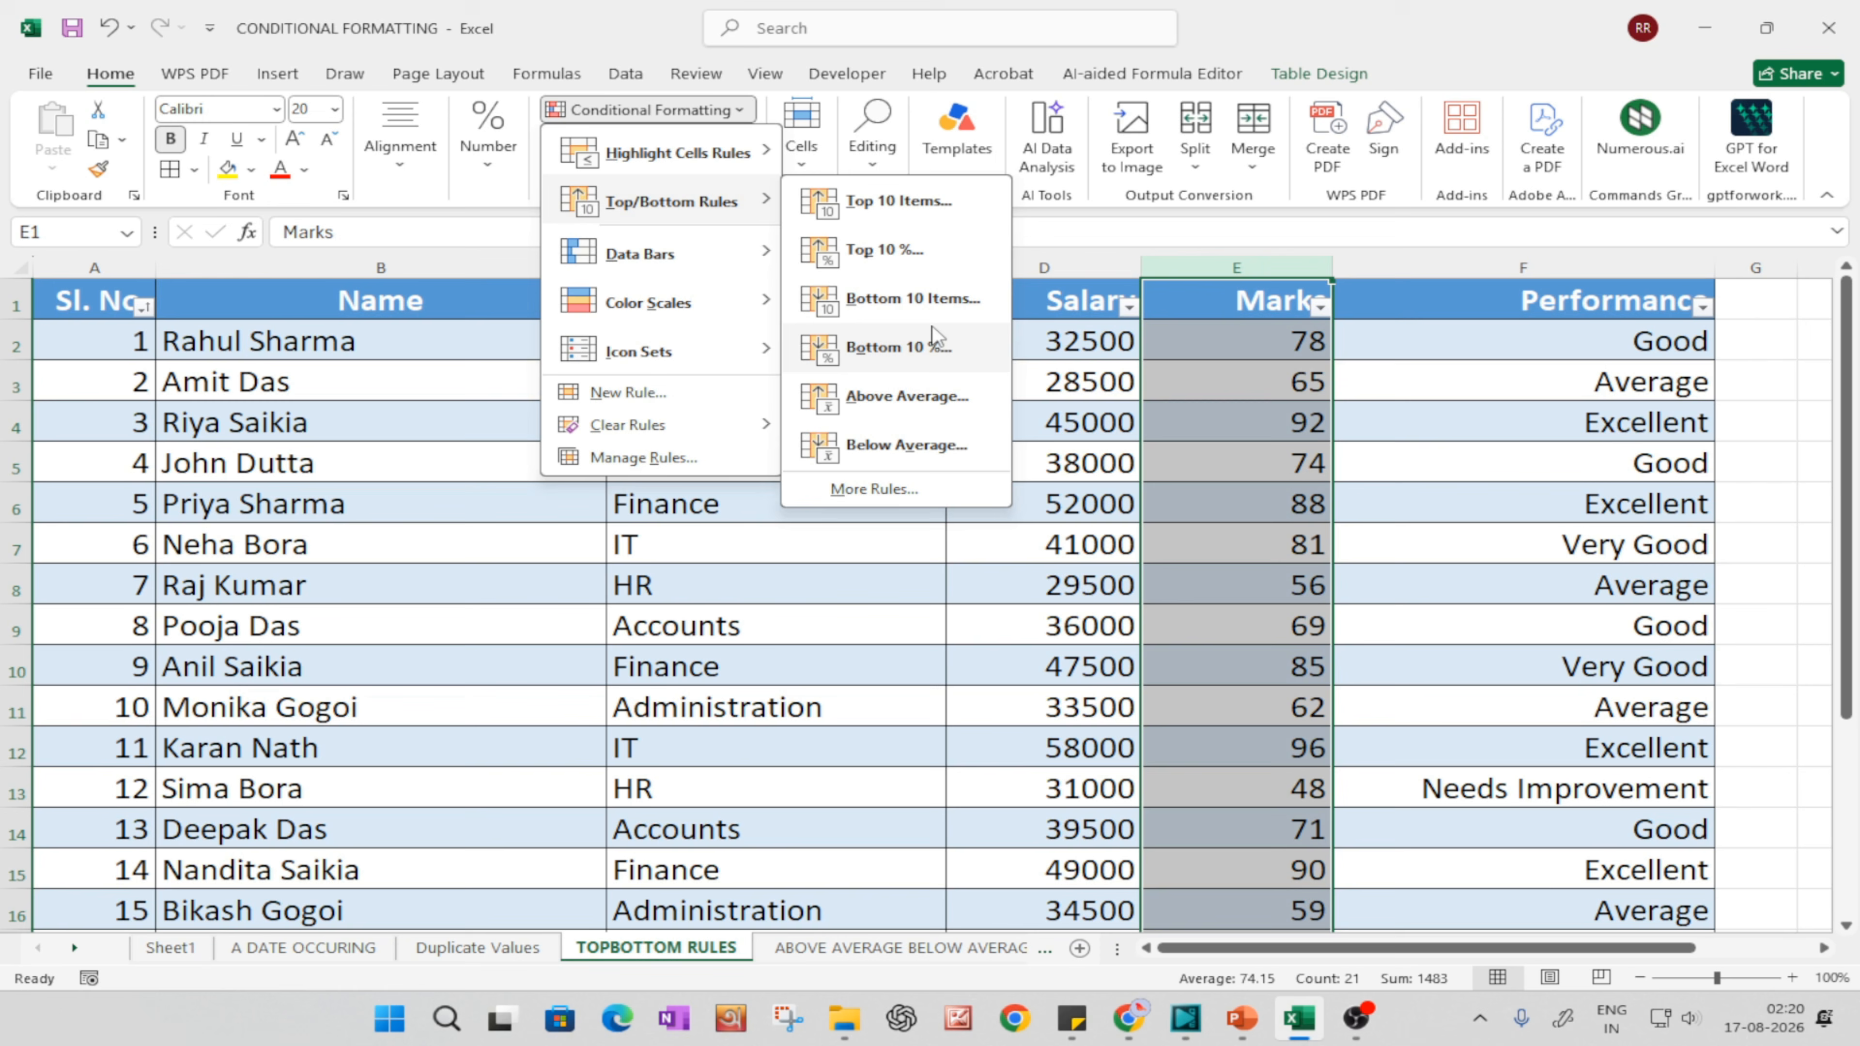
click(856, 260)
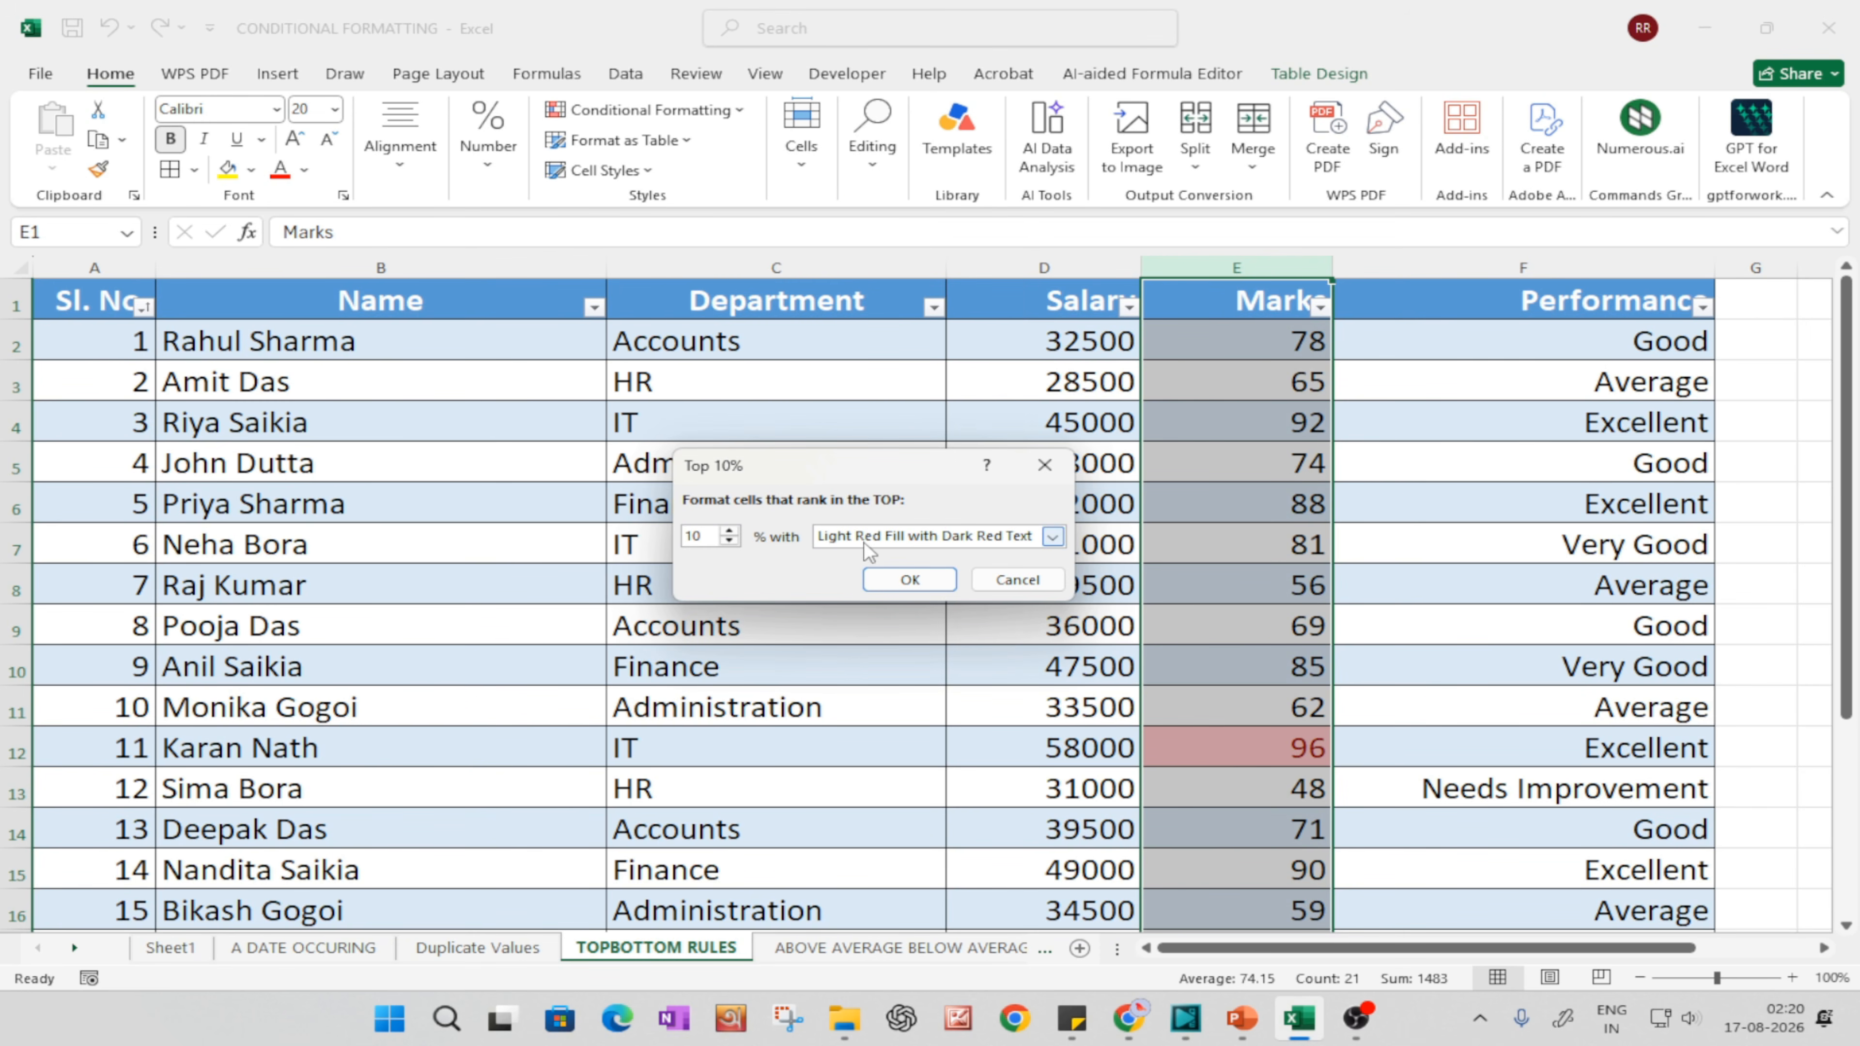
click(909, 583)
scroll(1238, 716, down, 6)
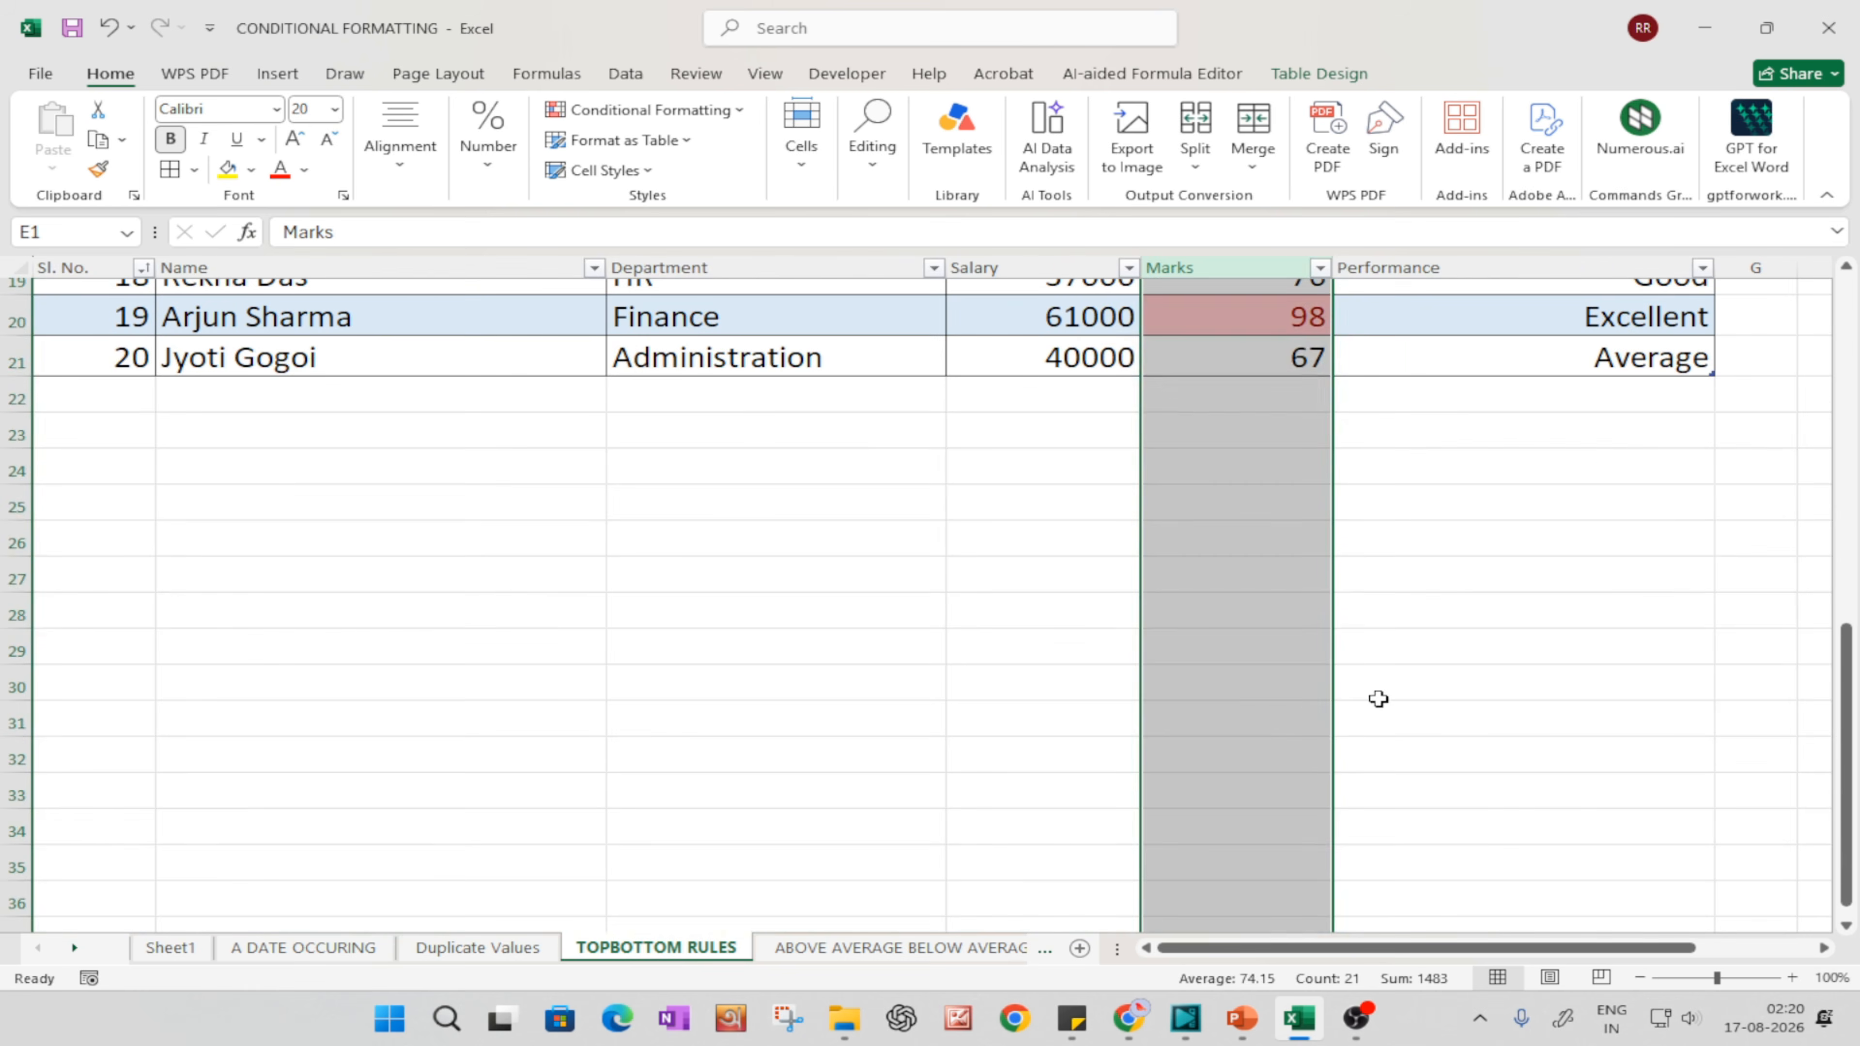
click(1375, 698)
scroll(1390, 698, up, 4)
click(1215, 434)
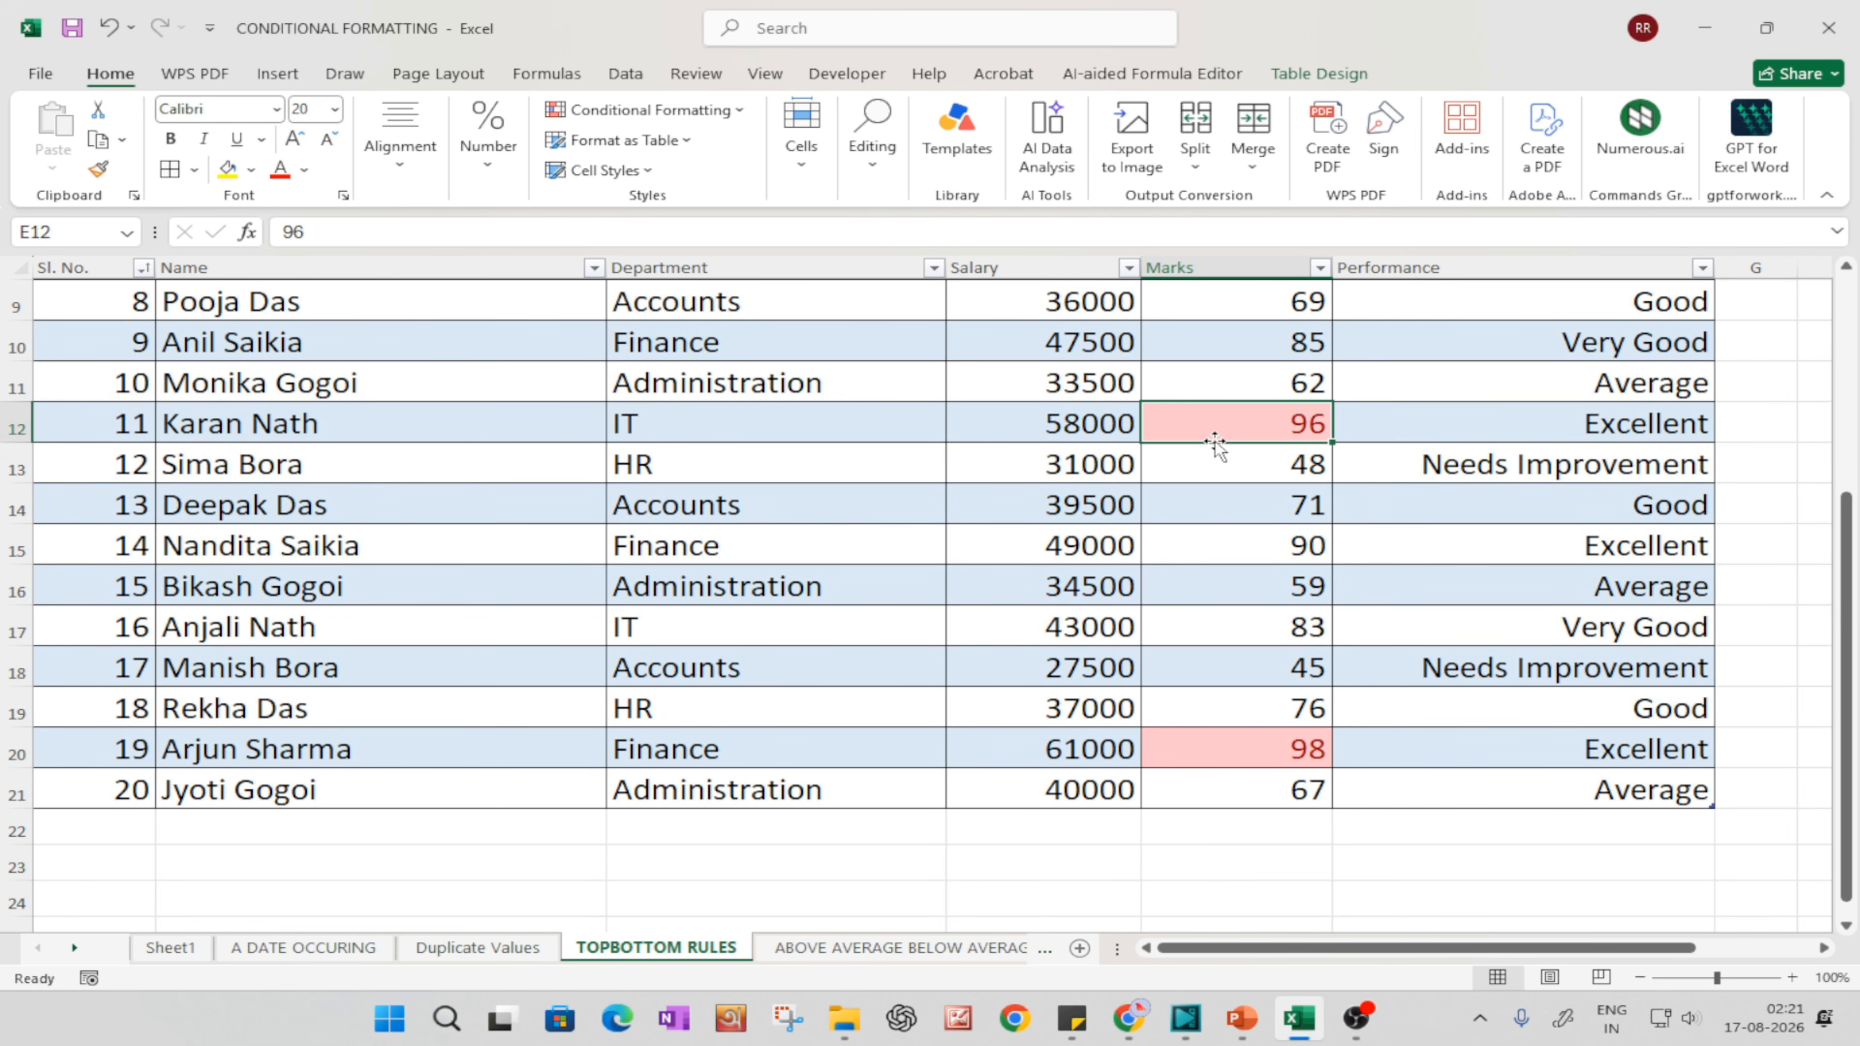
scroll(1212, 411, up, 3)
Step: Sort the table by Marks from largest to smallest
click(1320, 306)
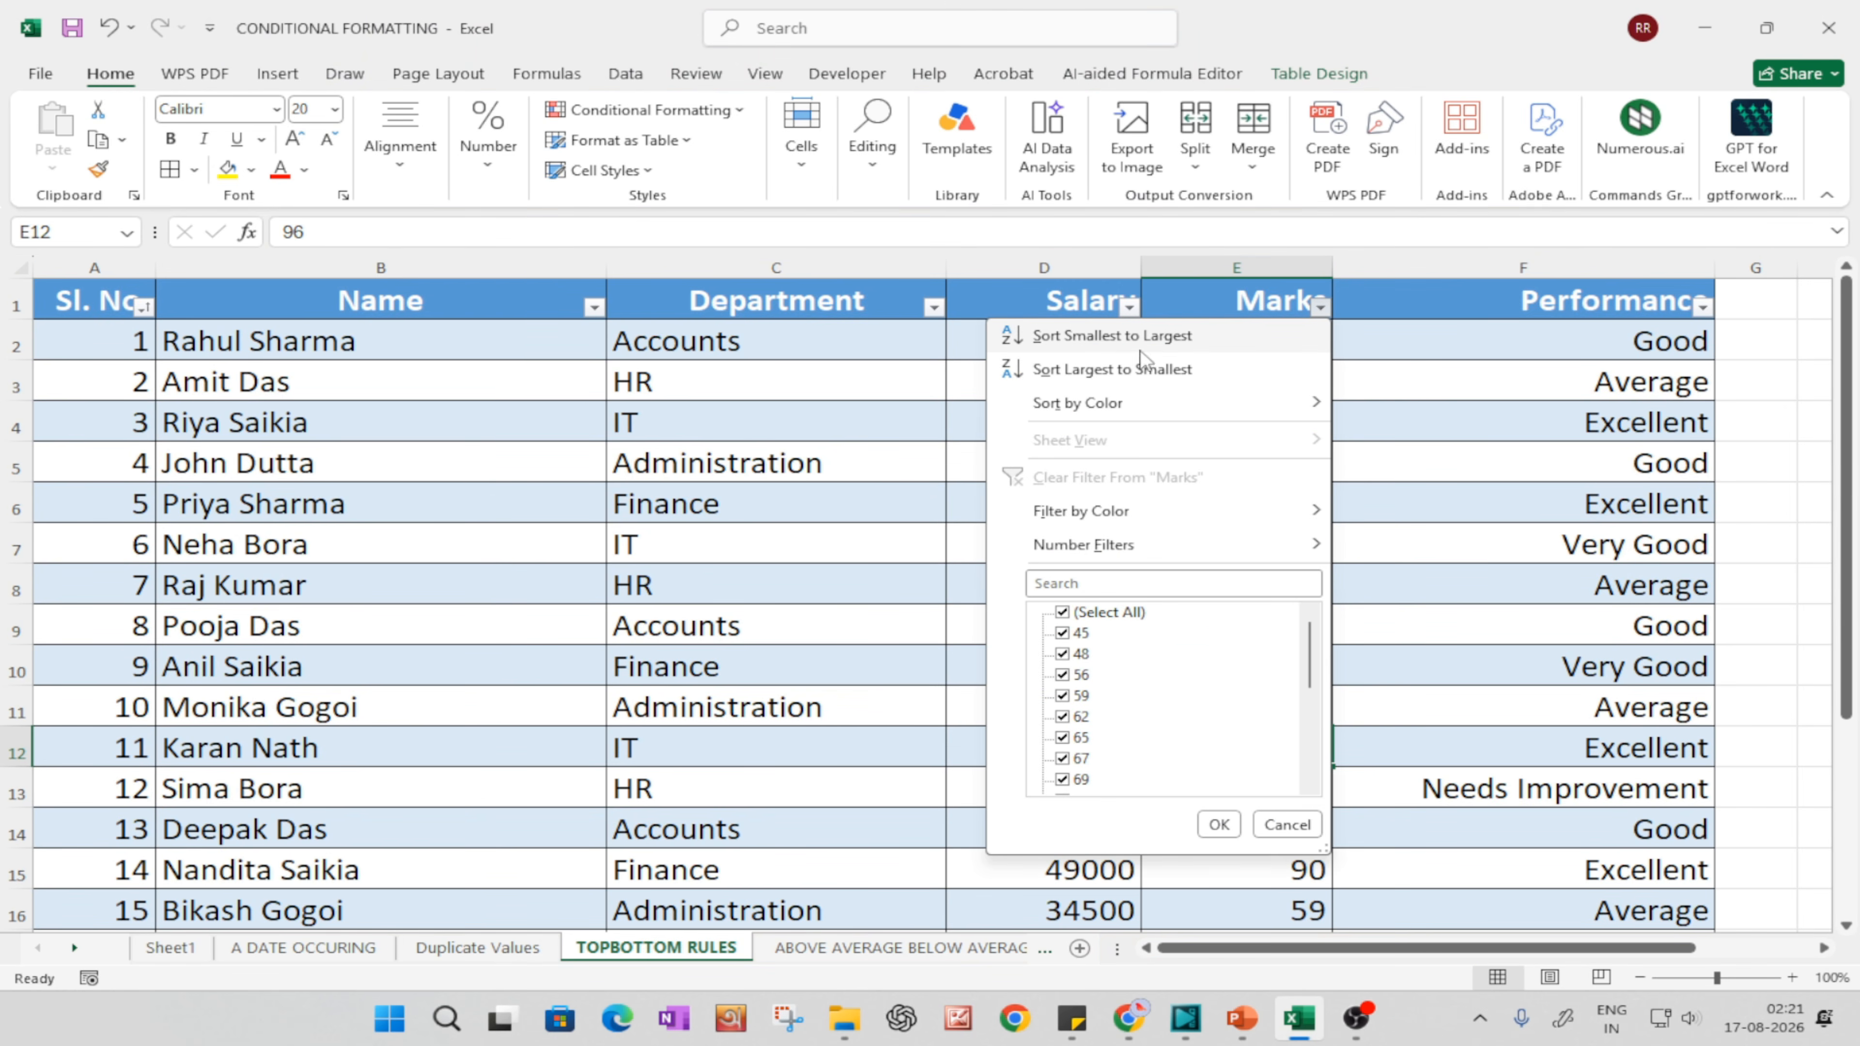
click(1070, 367)
click(1340, 551)
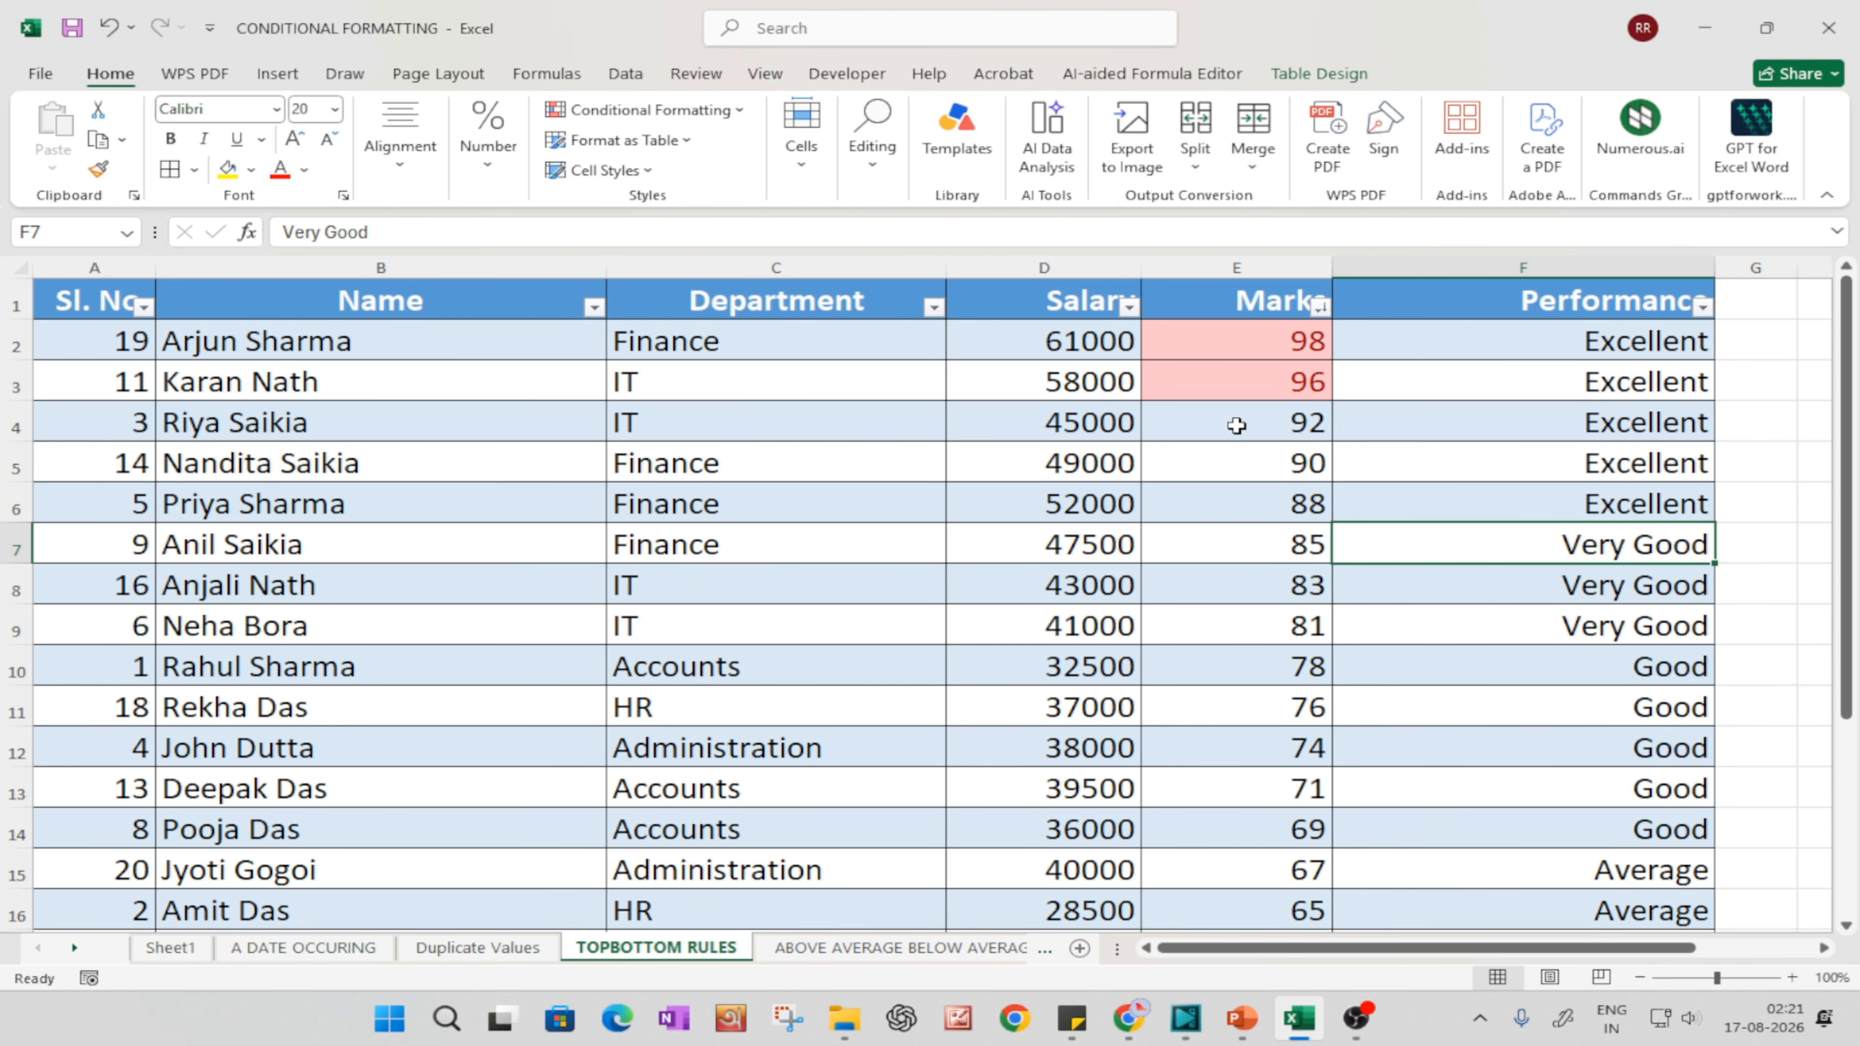
scroll(1025, 595, down, 1)
scroll(1027, 600, up, 1)
Step: Apply a Bottom 10% rule to the Marks column with green fill and dark green text, and inspect the lowest marks
click(1183, 277)
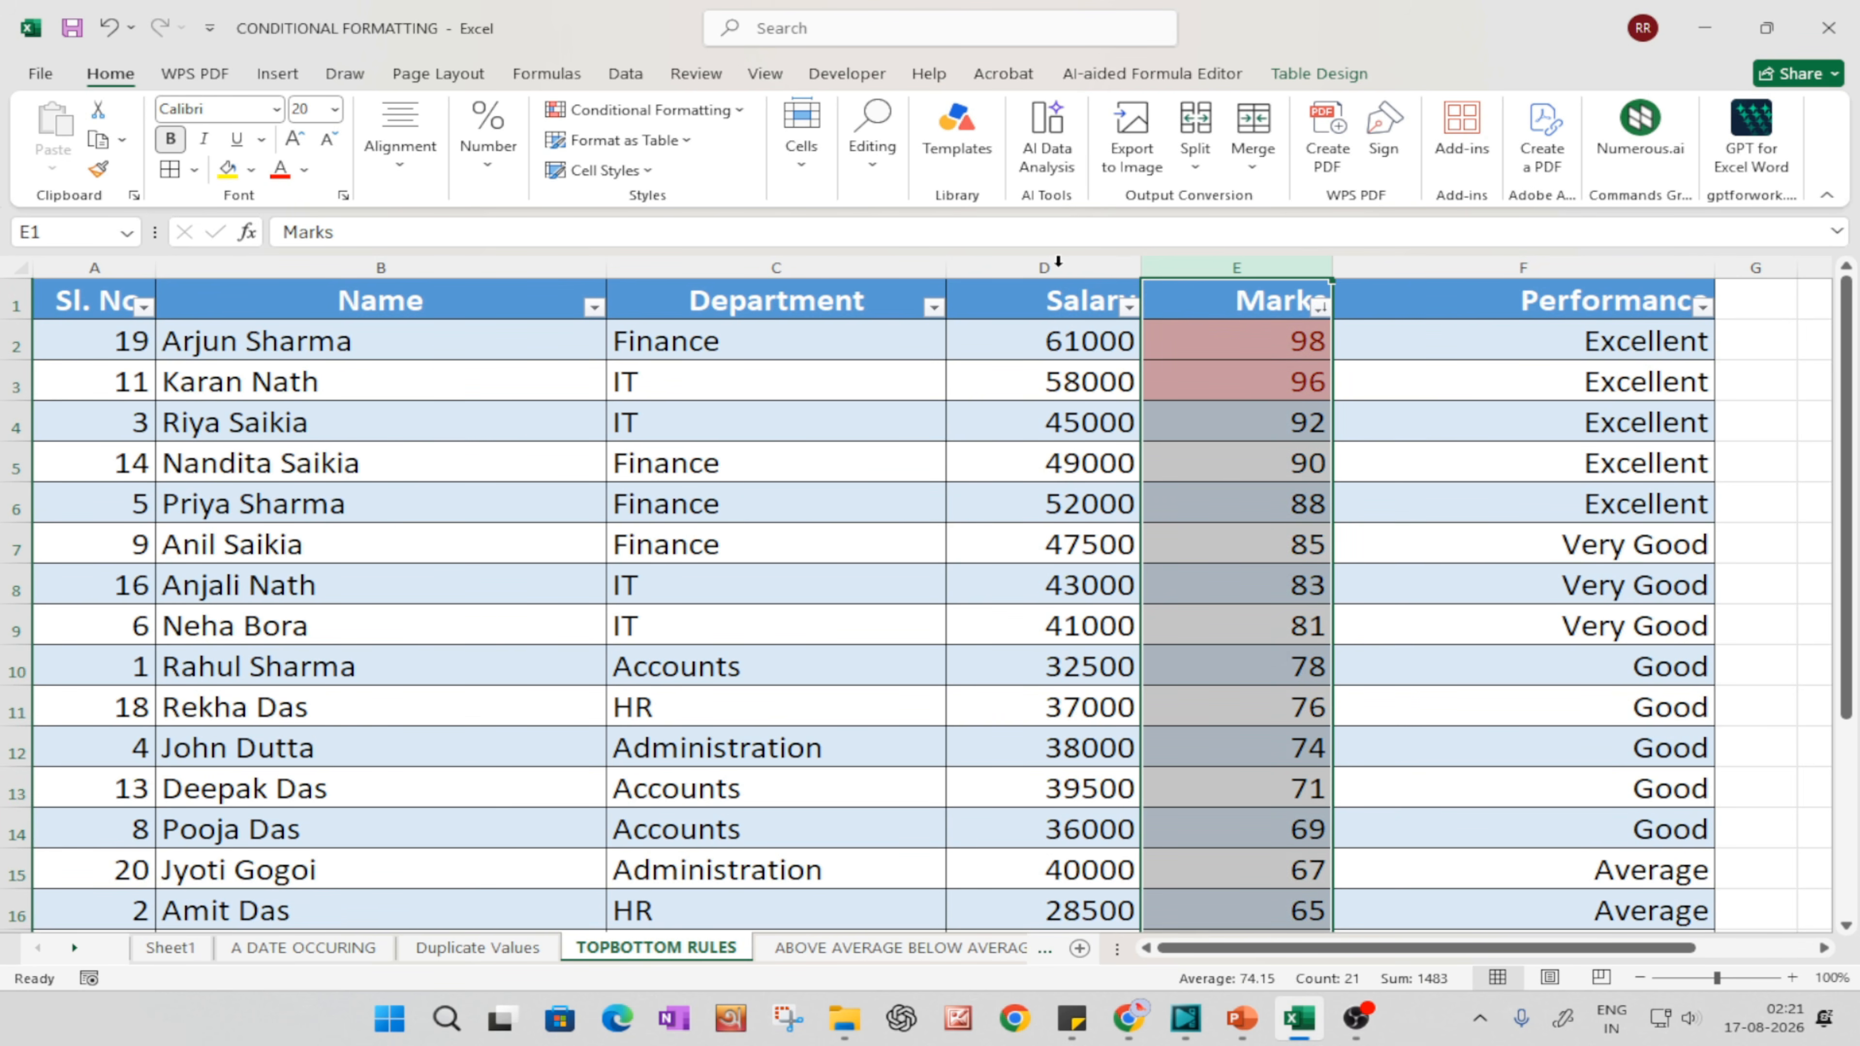
click(642, 113)
mouse_move(662, 207)
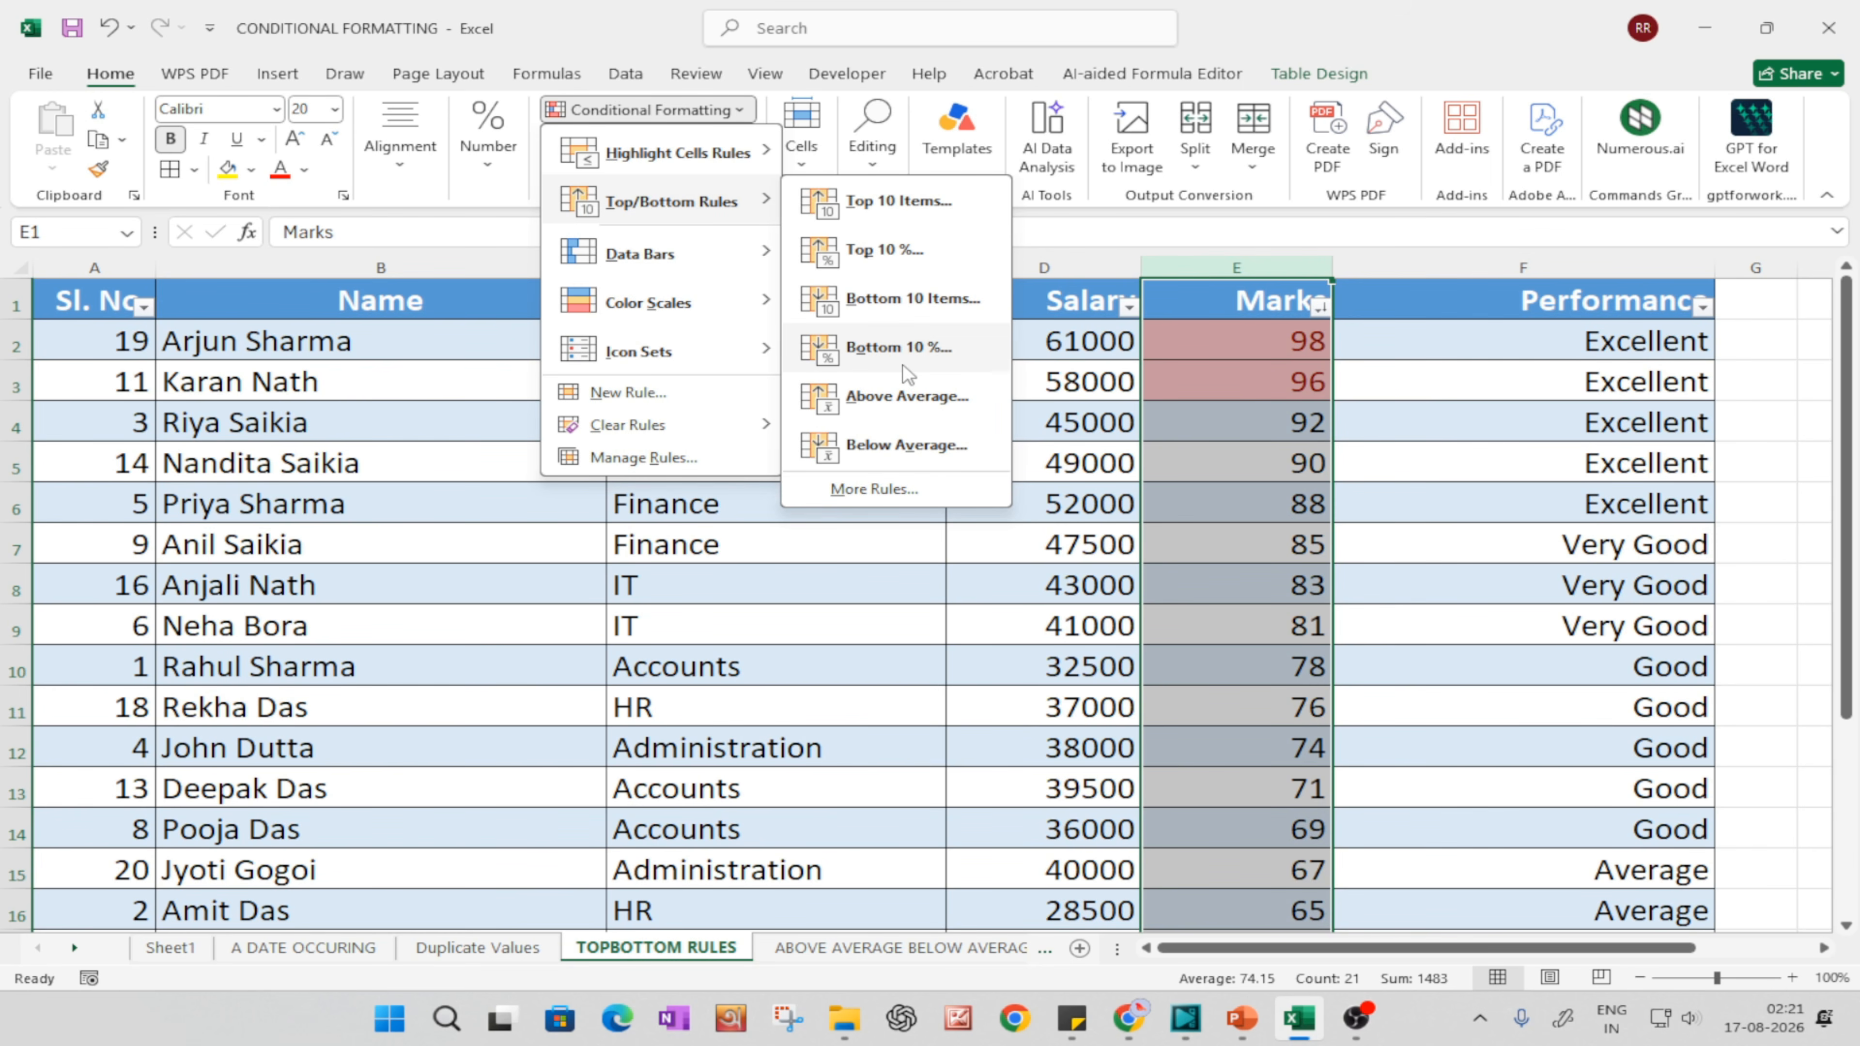
click(894, 349)
click(1052, 536)
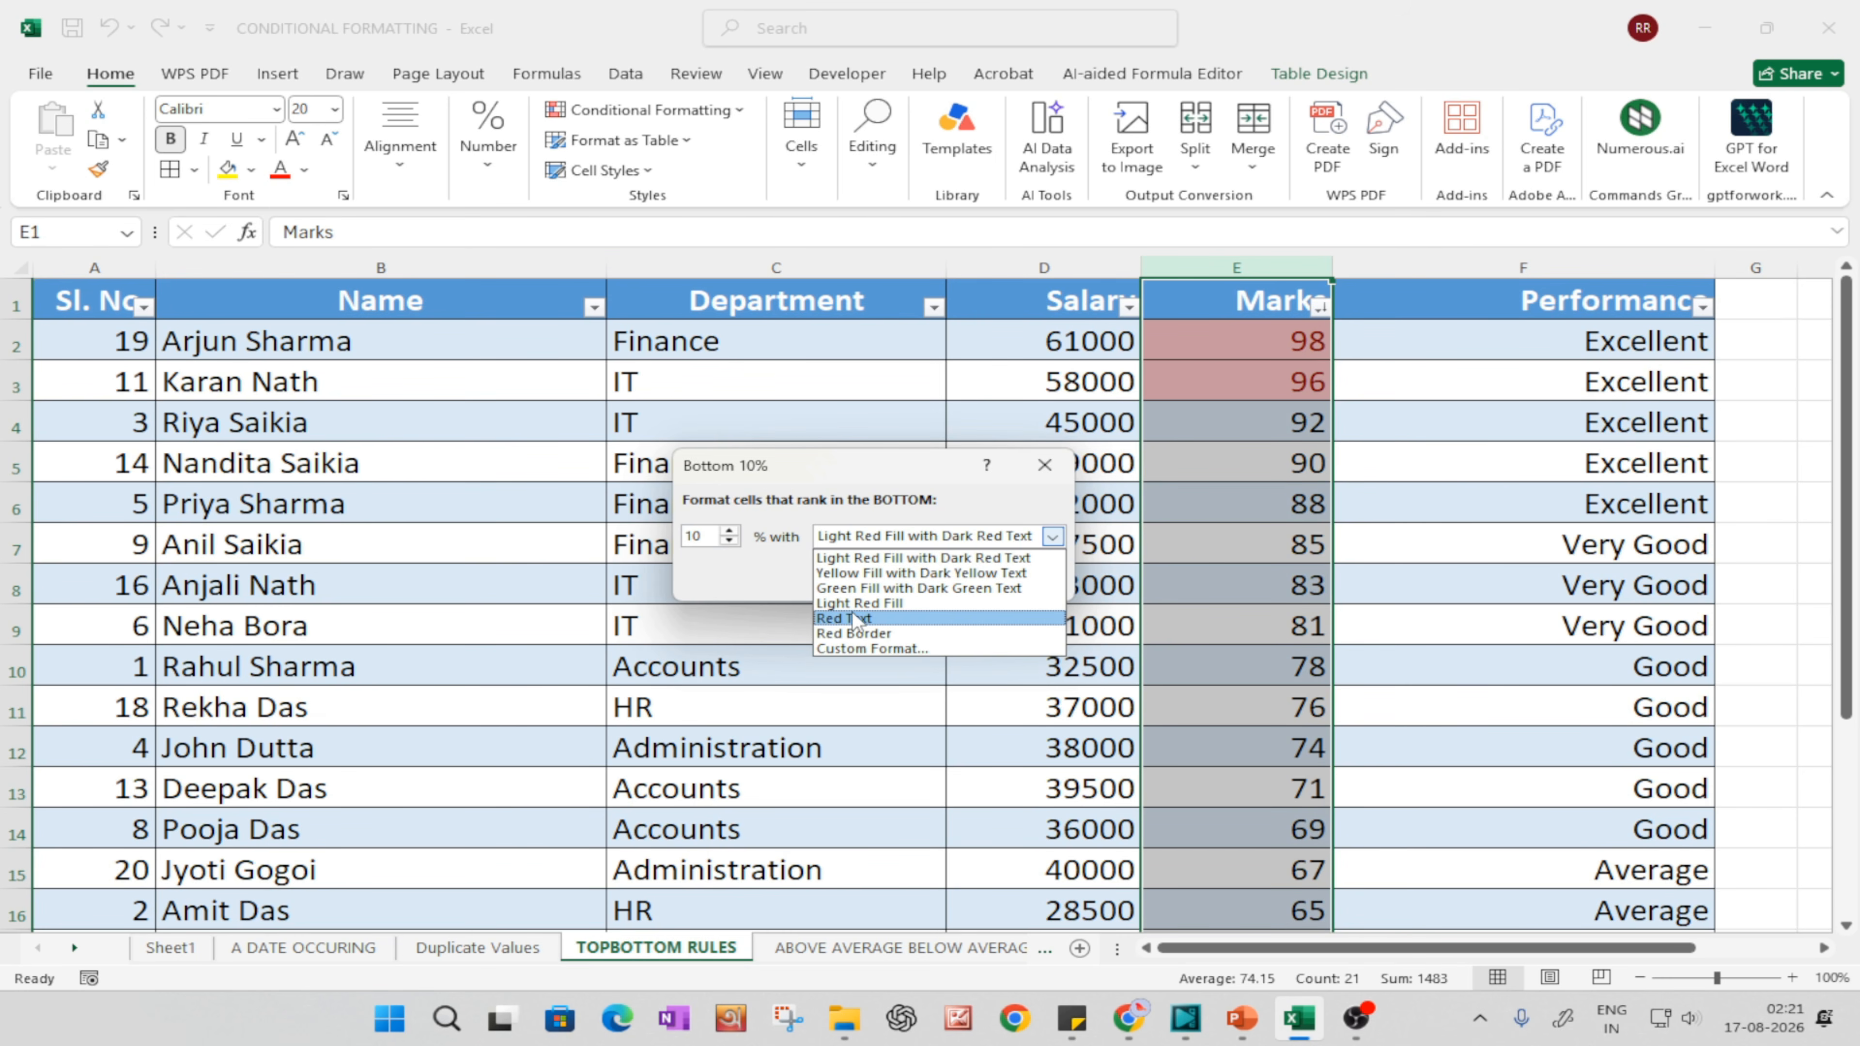
click(879, 588)
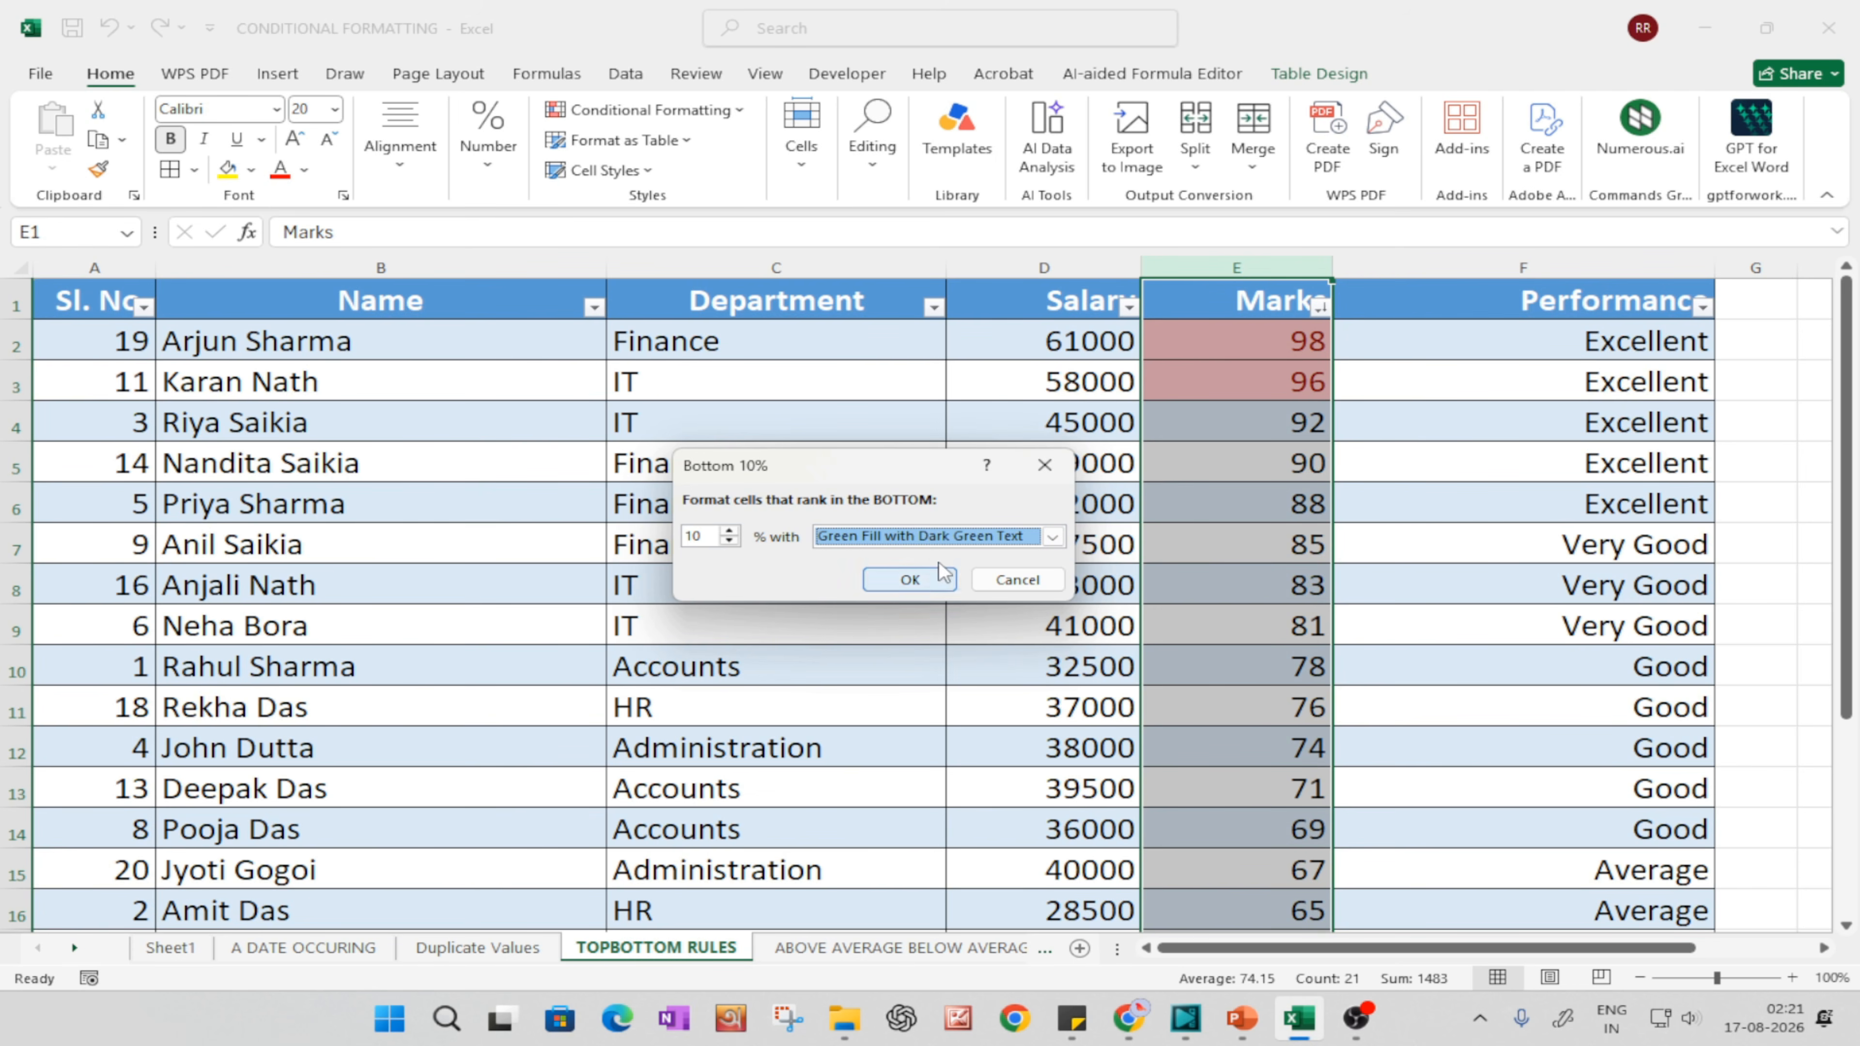
click(906, 578)
scroll(1260, 680, down, 1)
scroll(1260, 680, down, 6)
scroll(1171, 660, up, 4)
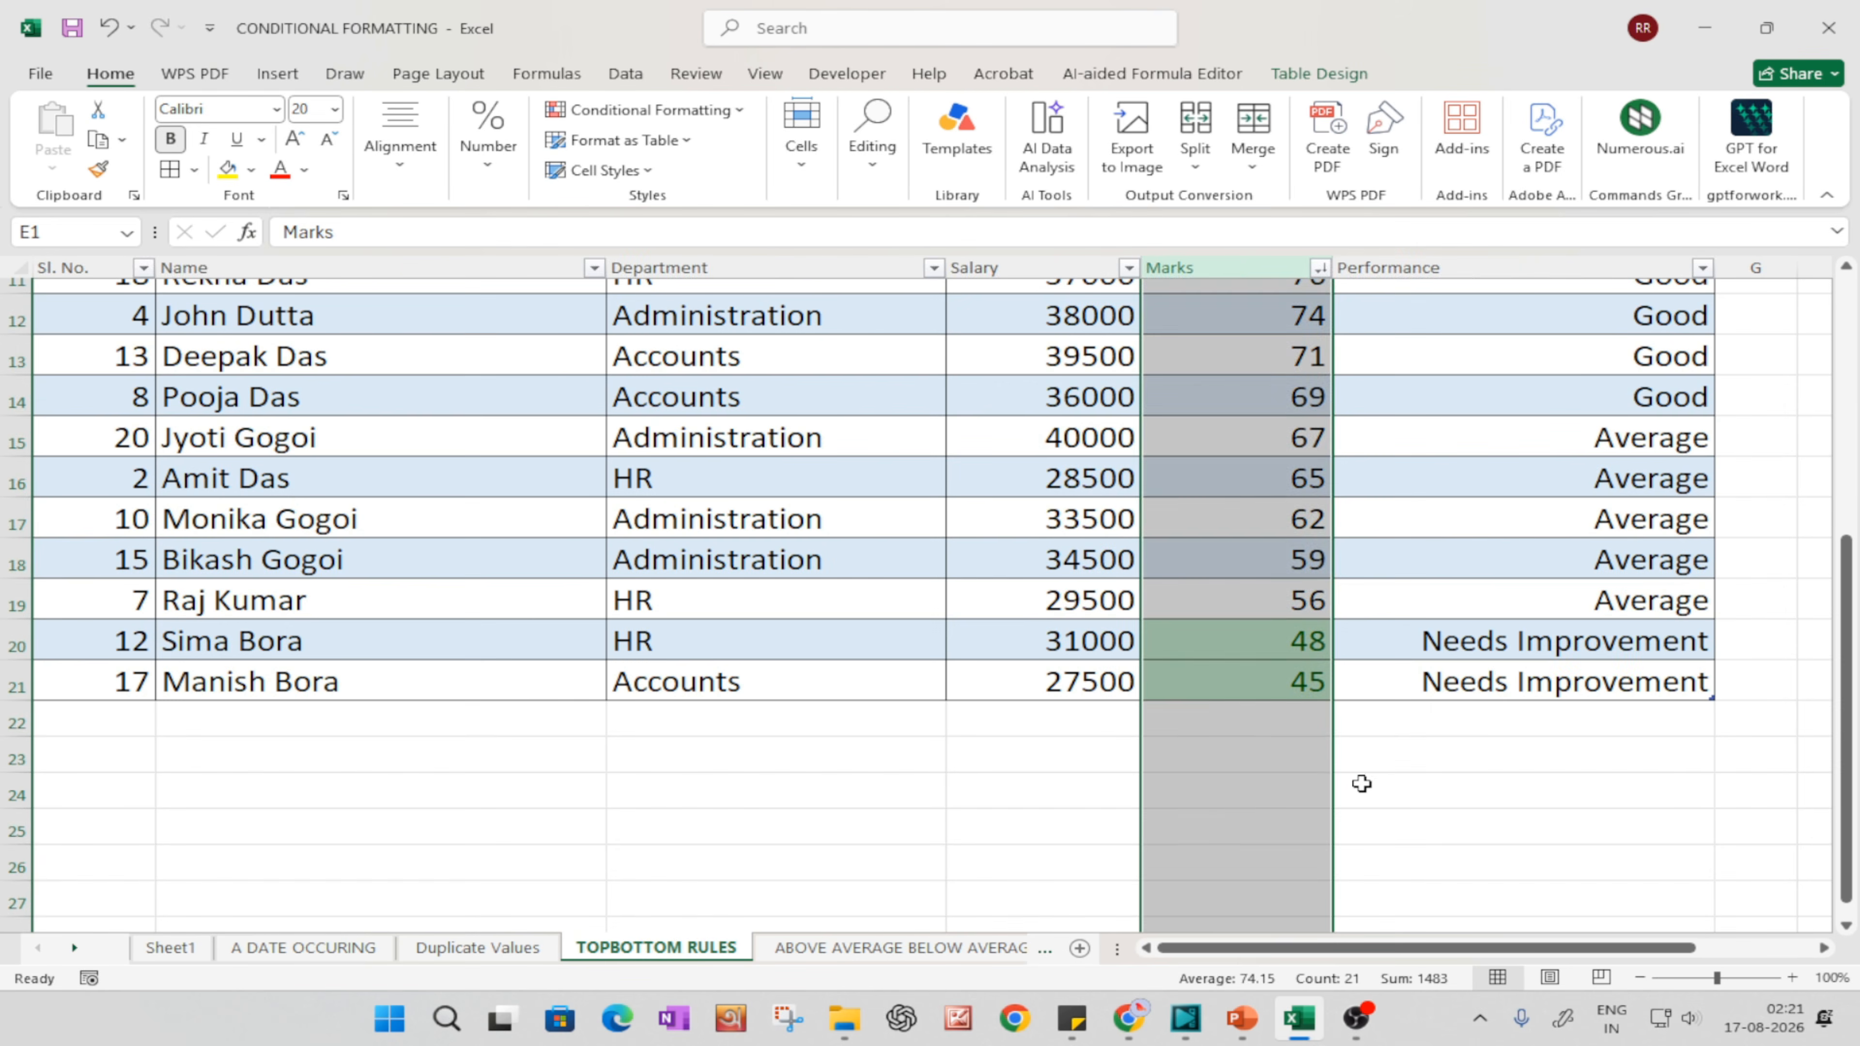
click(1358, 781)
click(1288, 688)
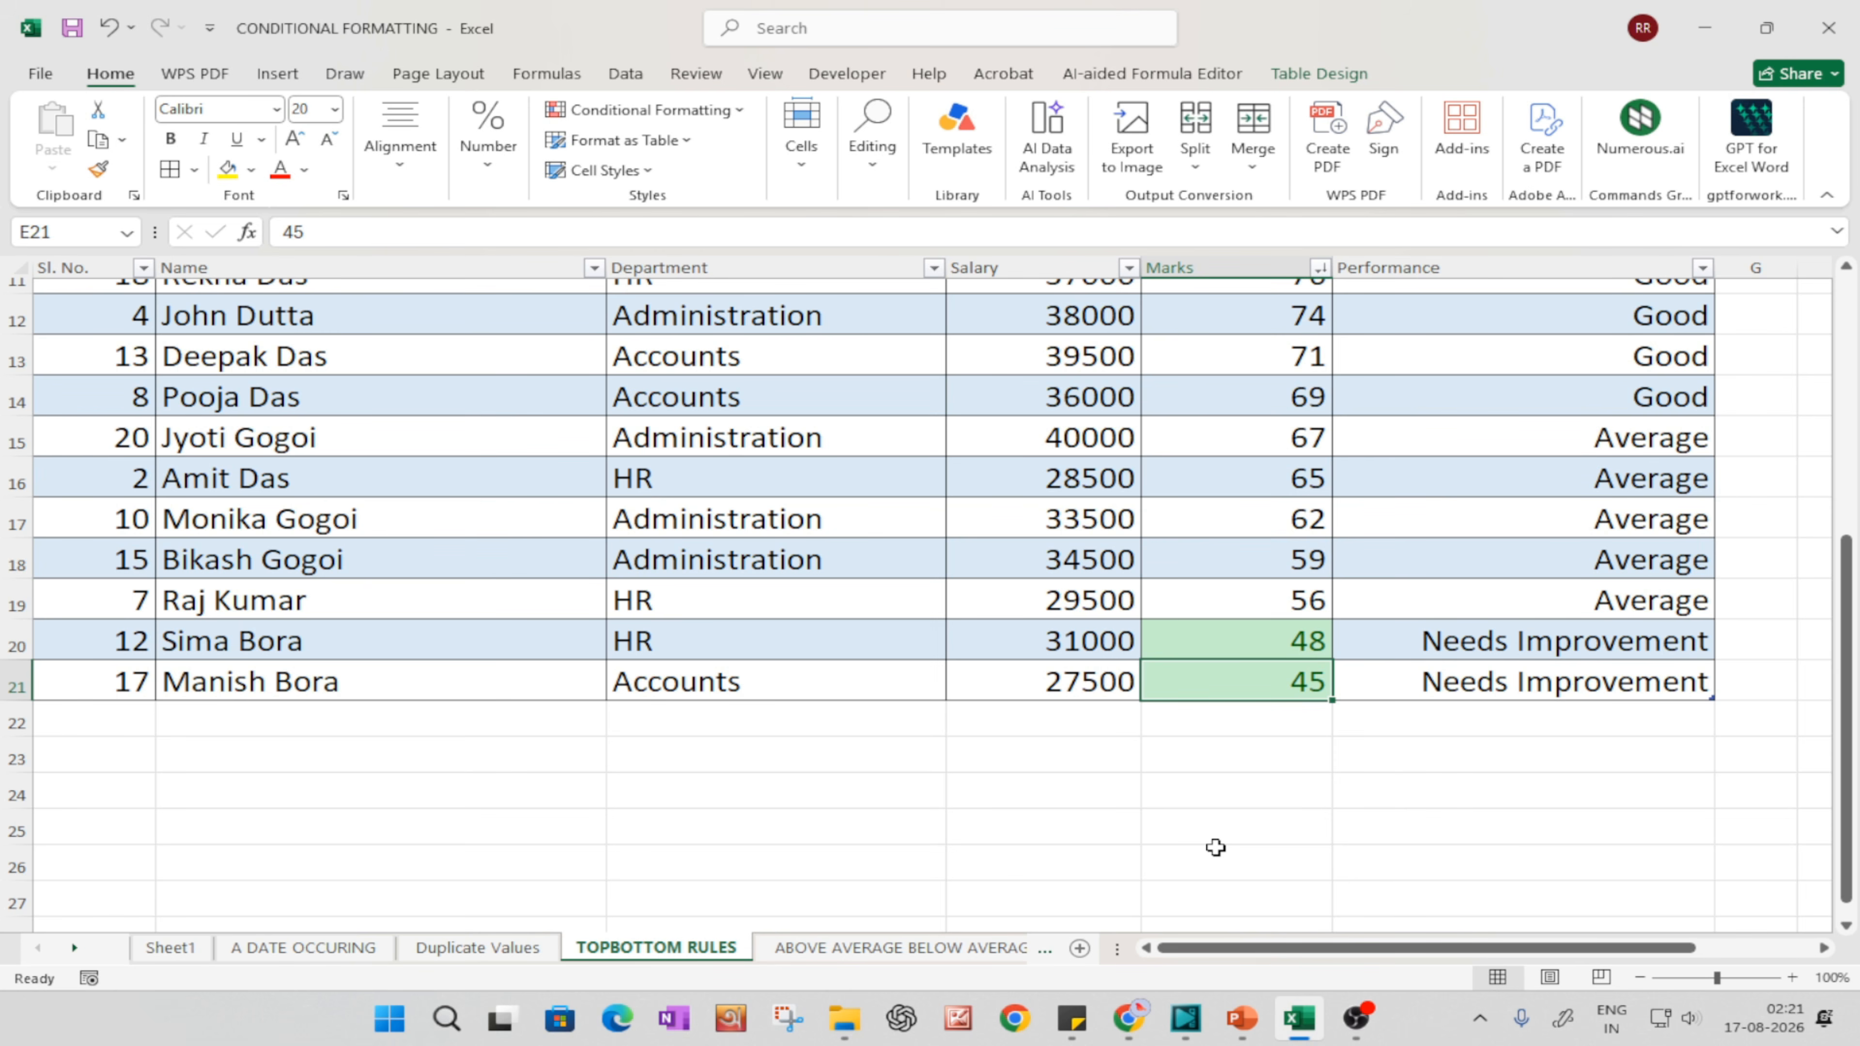
scroll(1216, 848, up, 4)
click(628, 140)
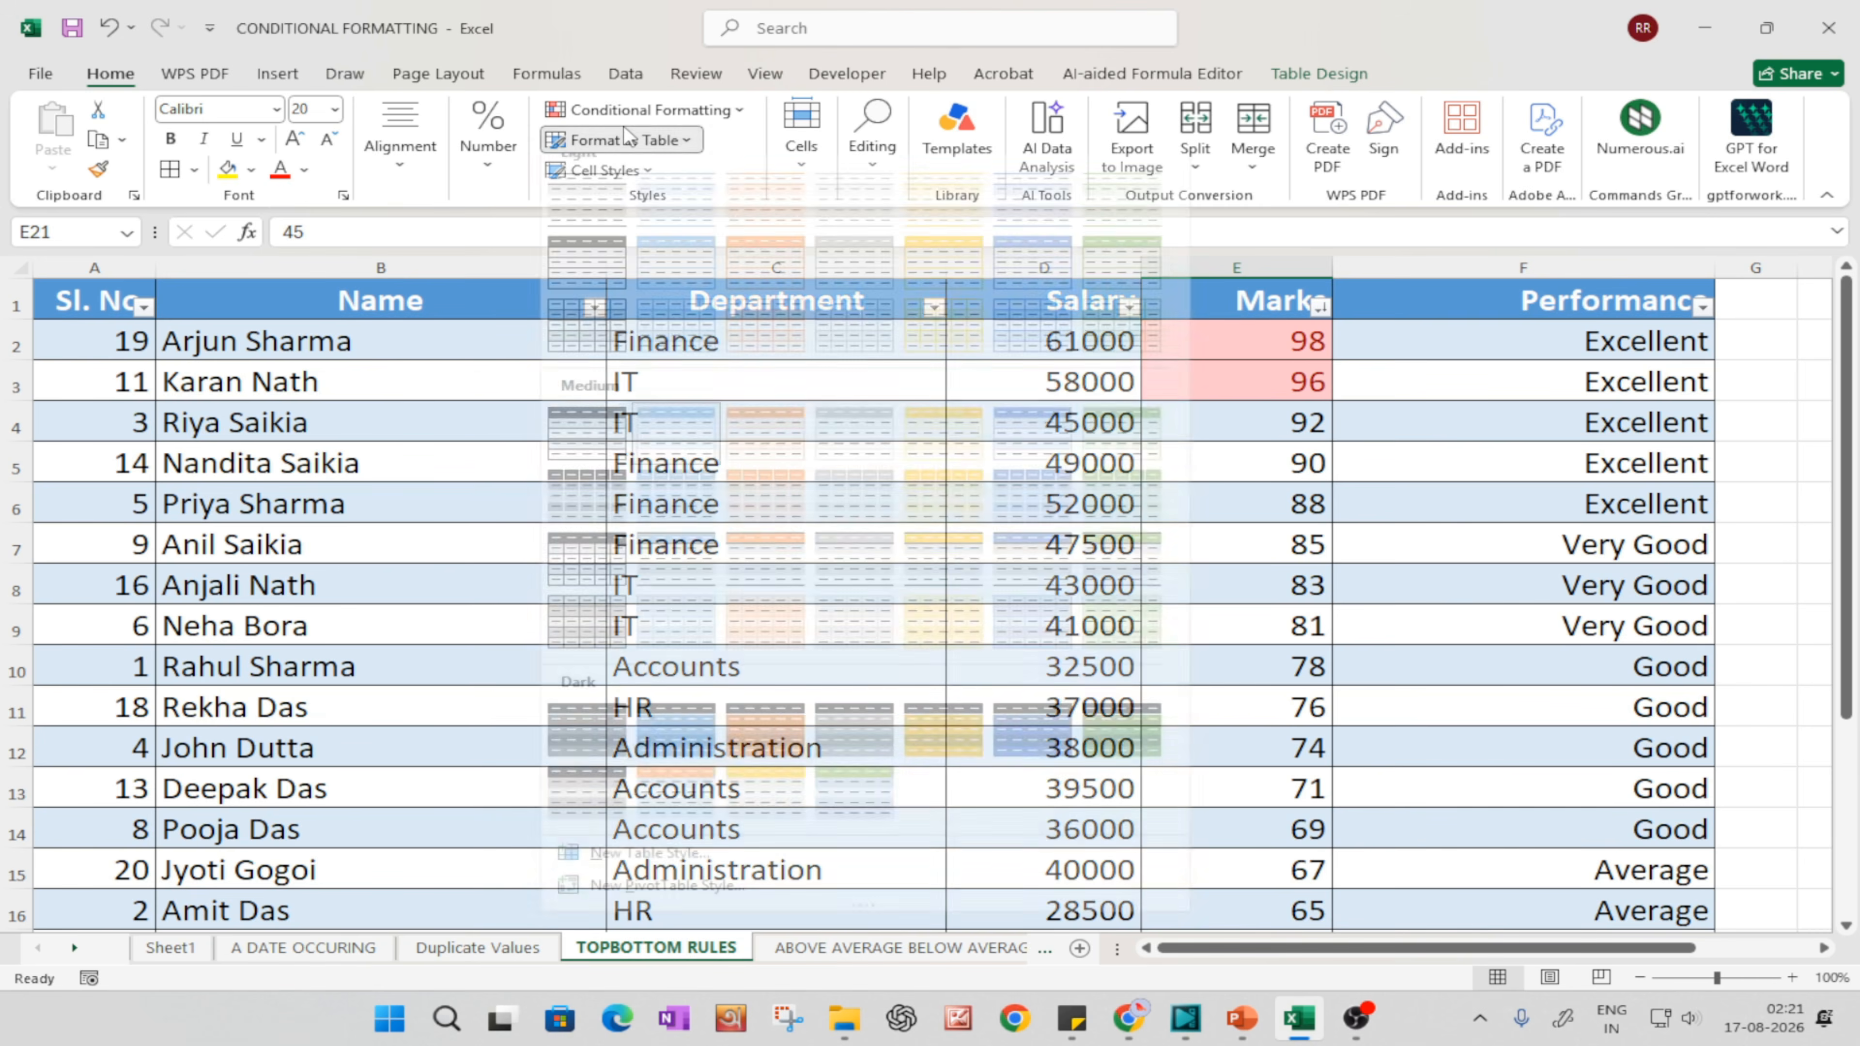
click(628, 140)
click(631, 112)
mouse_move(747, 214)
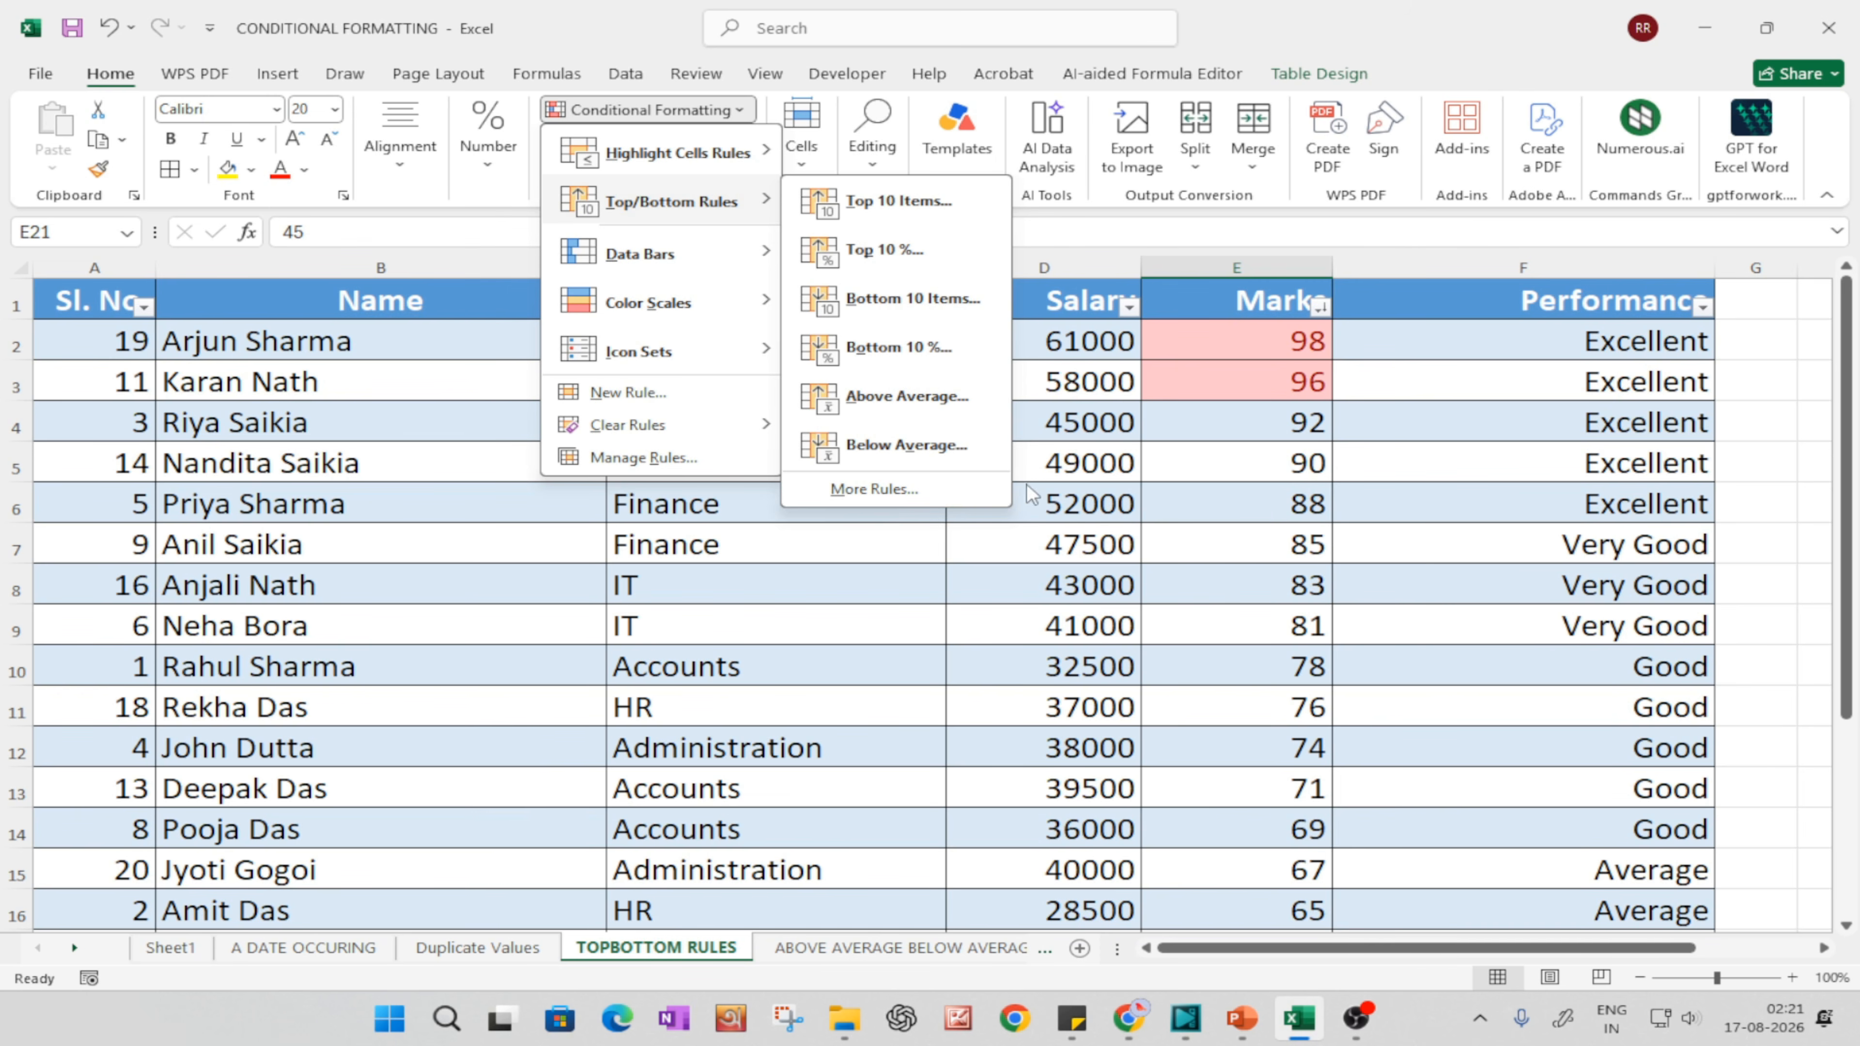
click(1368, 670)
click(1273, 649)
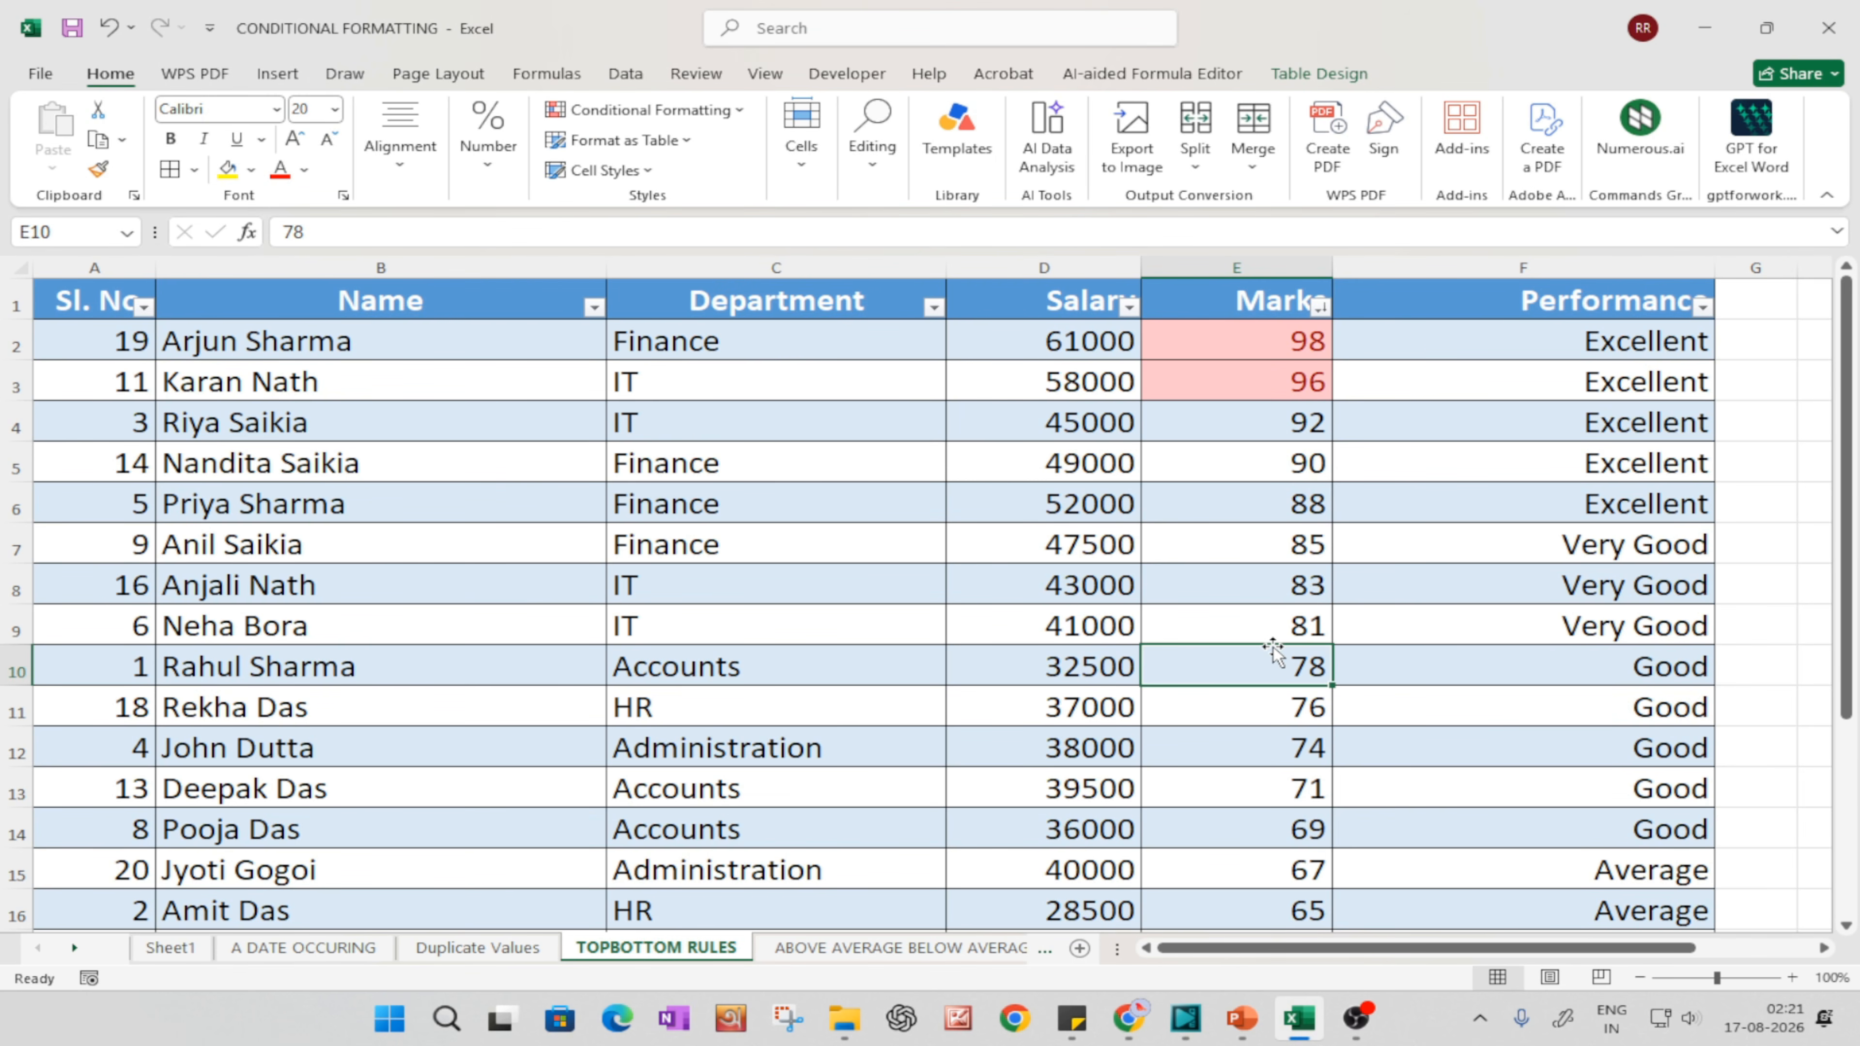
Step: Undo the Bottom 10% rule, the Marks sort and the Top 10% rule, and select the Marks column
key(ctrl+z)
key(ctrl+z)
key(ctrl+z)
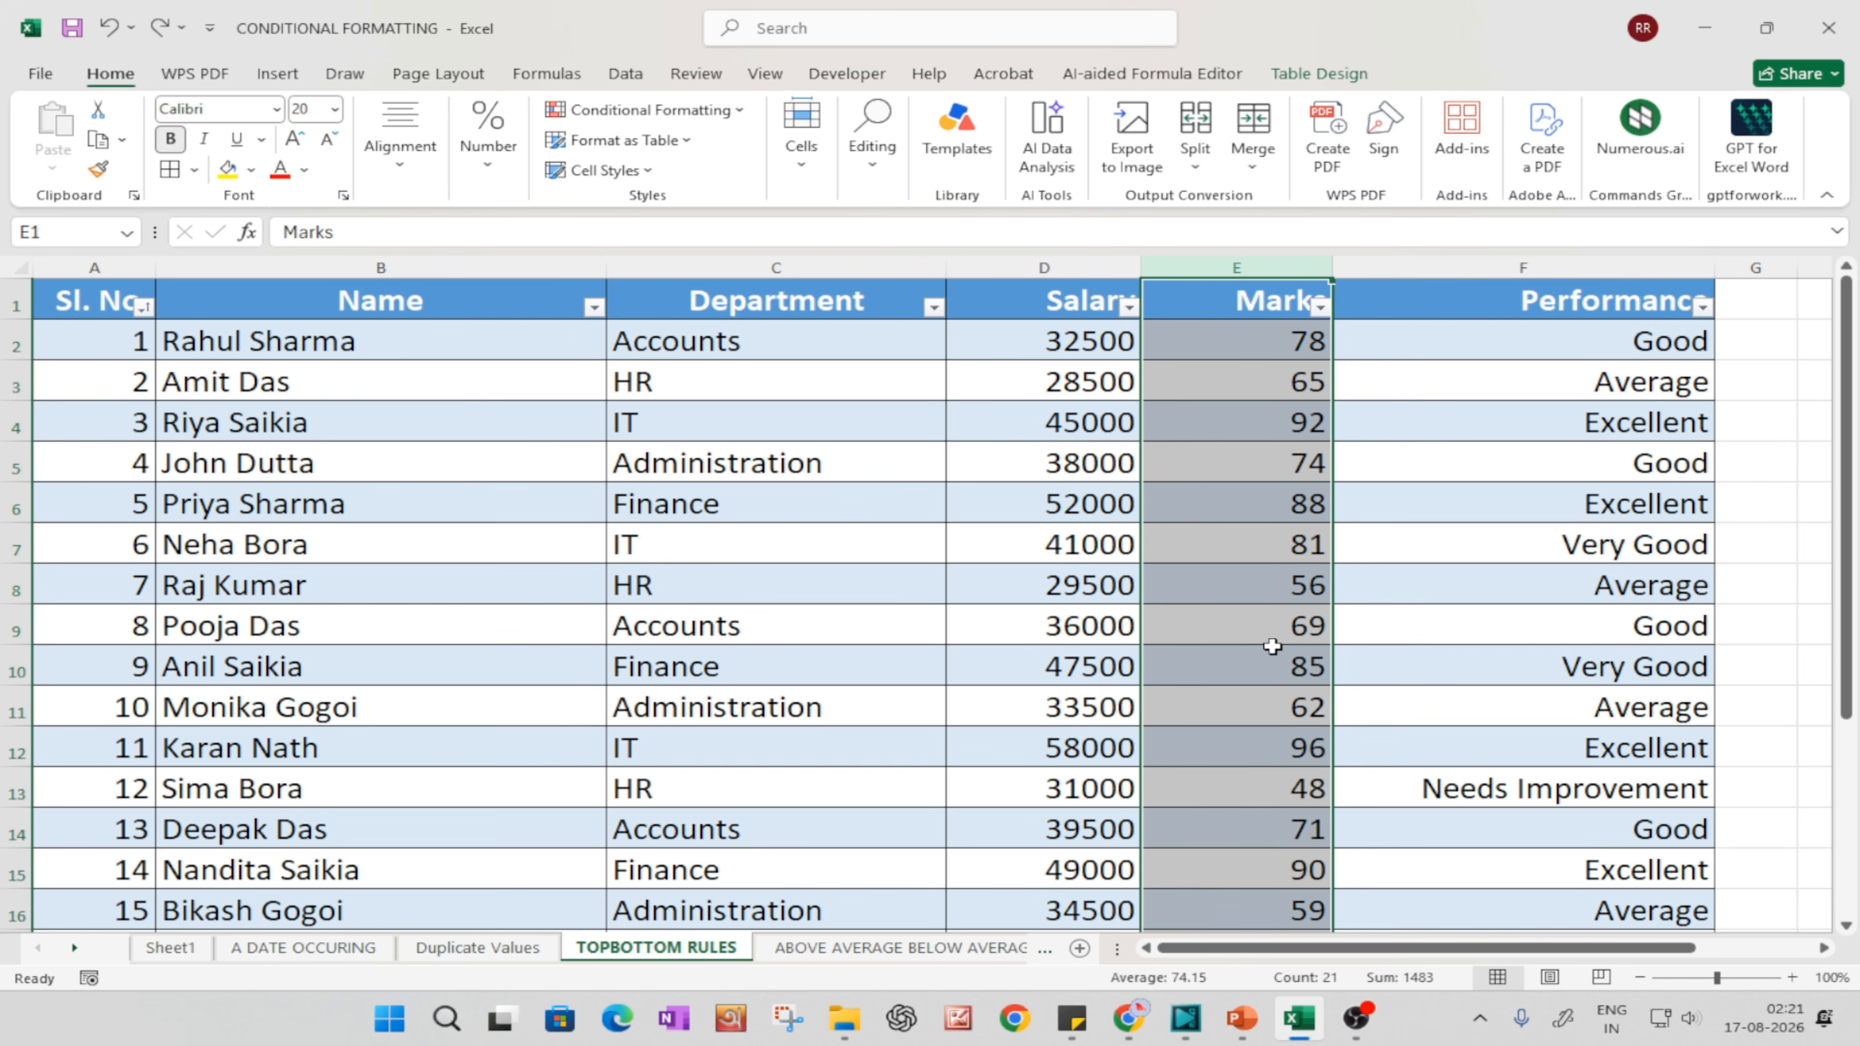
click(1209, 606)
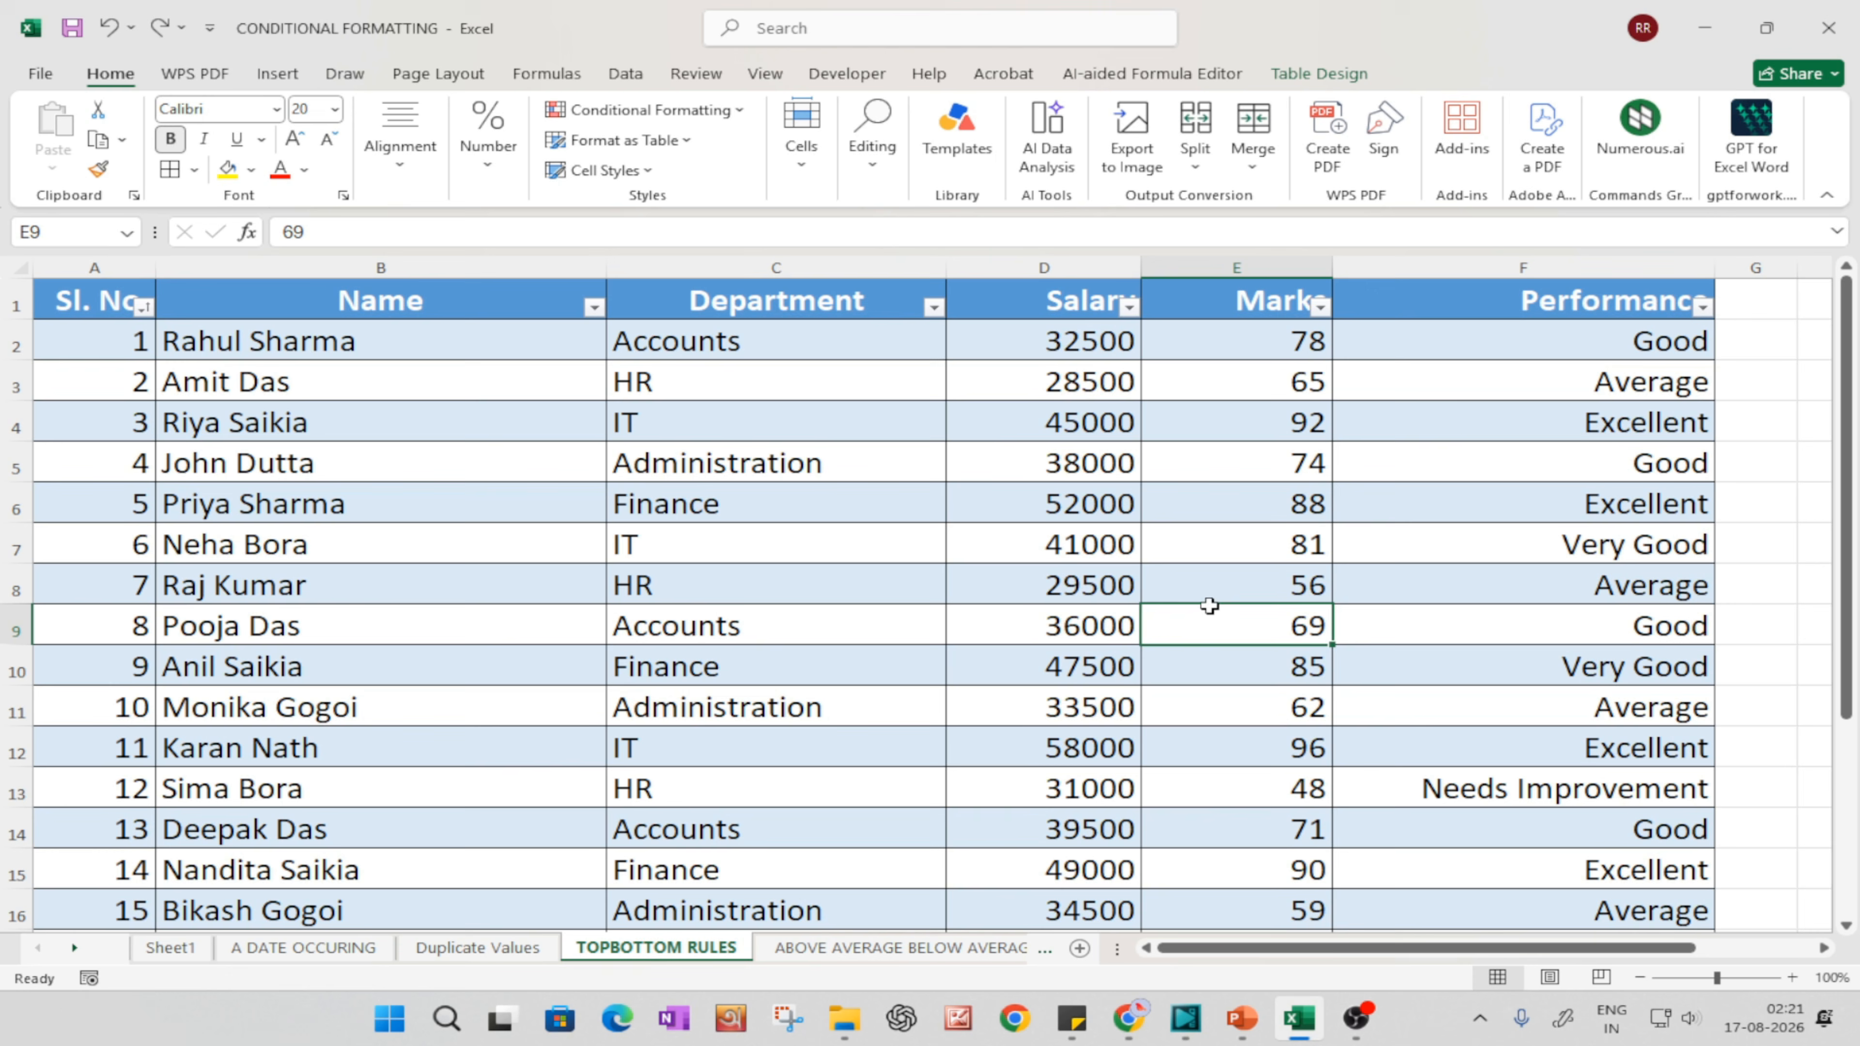
click(1186, 292)
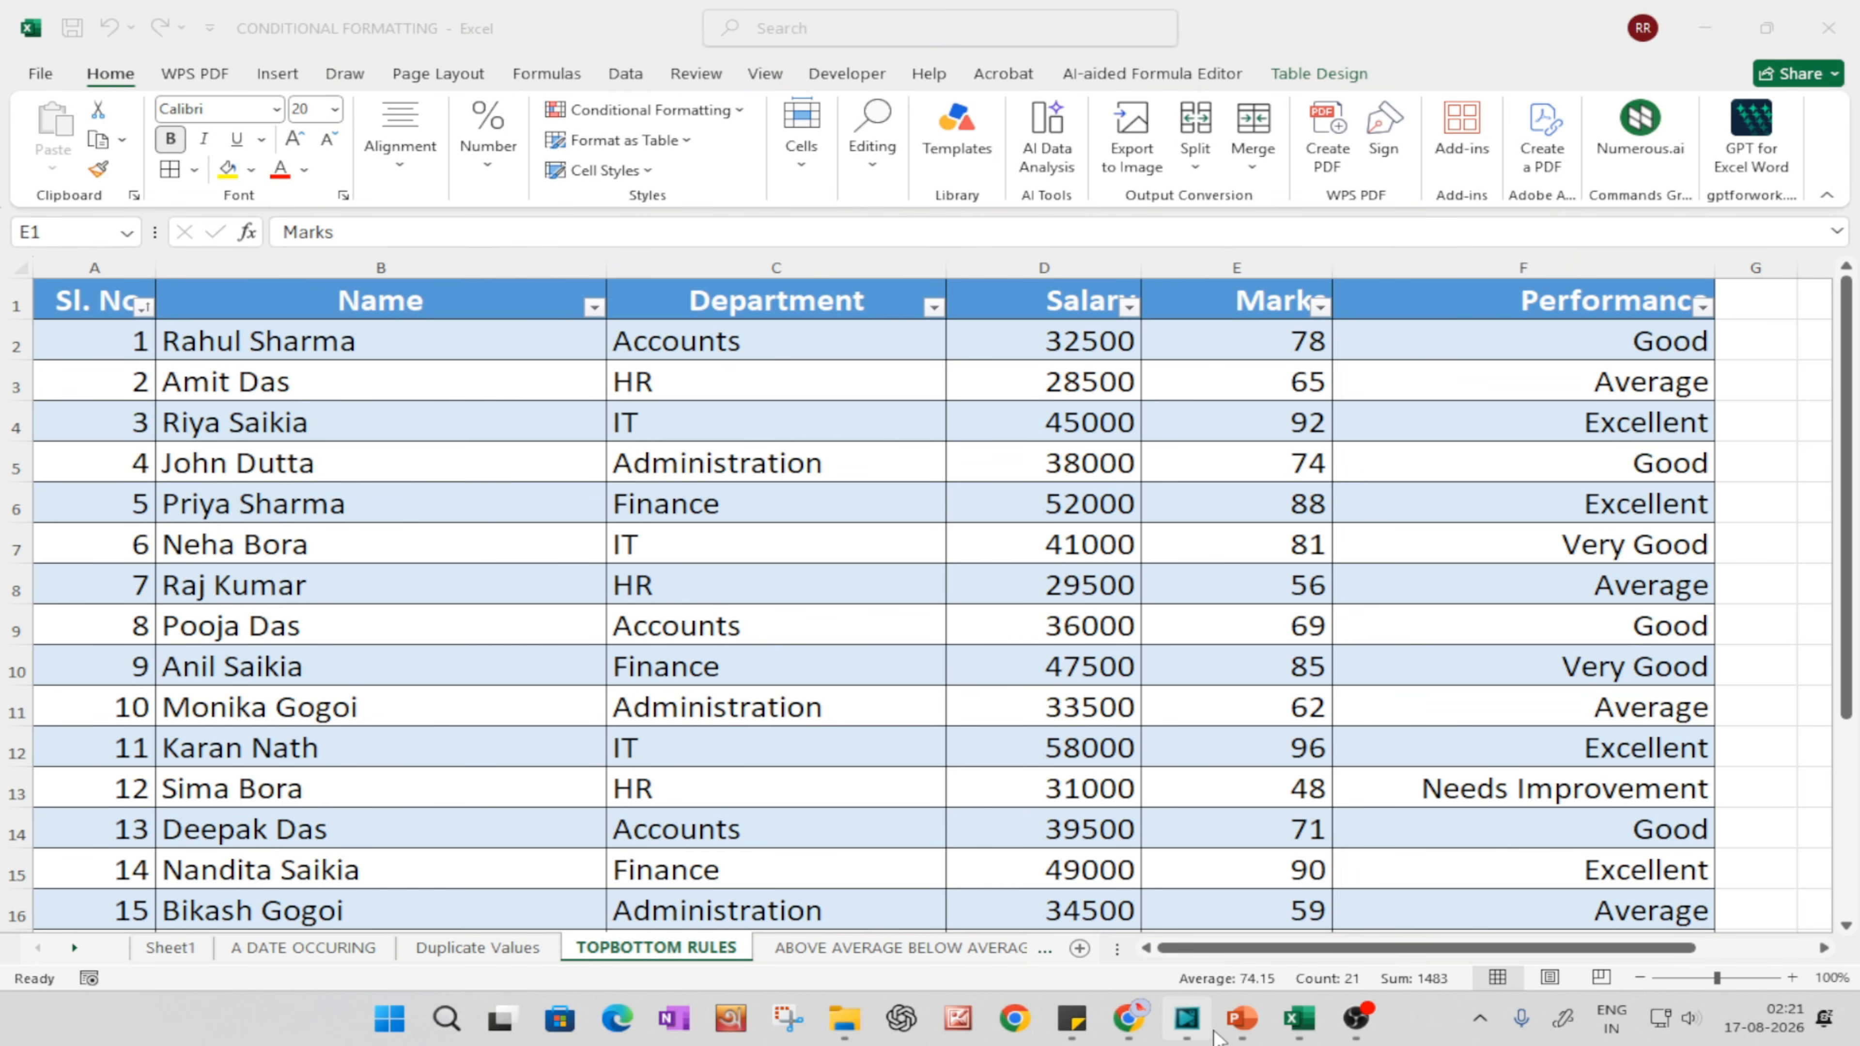
Step: Switch to the PowerPoint slide show and go through the slides from Bottom 10% to Below Average
mouse_move(1243, 1026)
click(1325, 938)
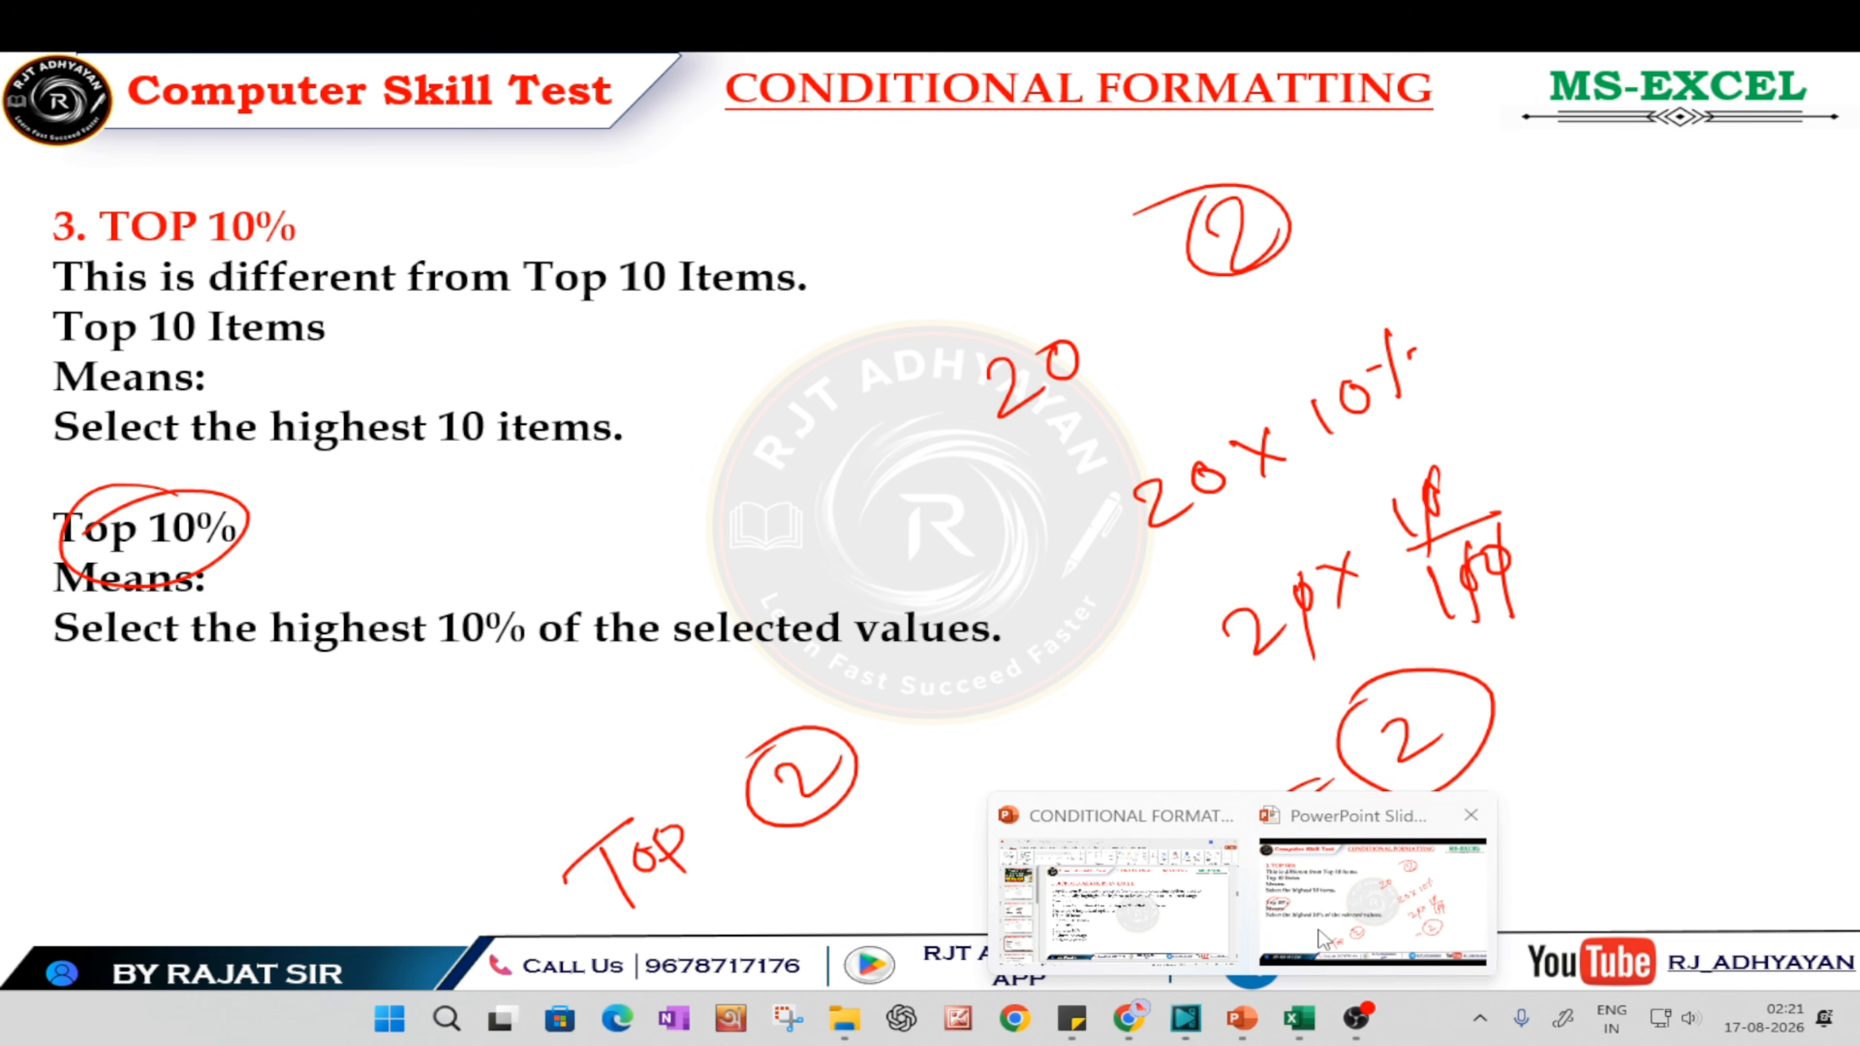
click(1087, 788)
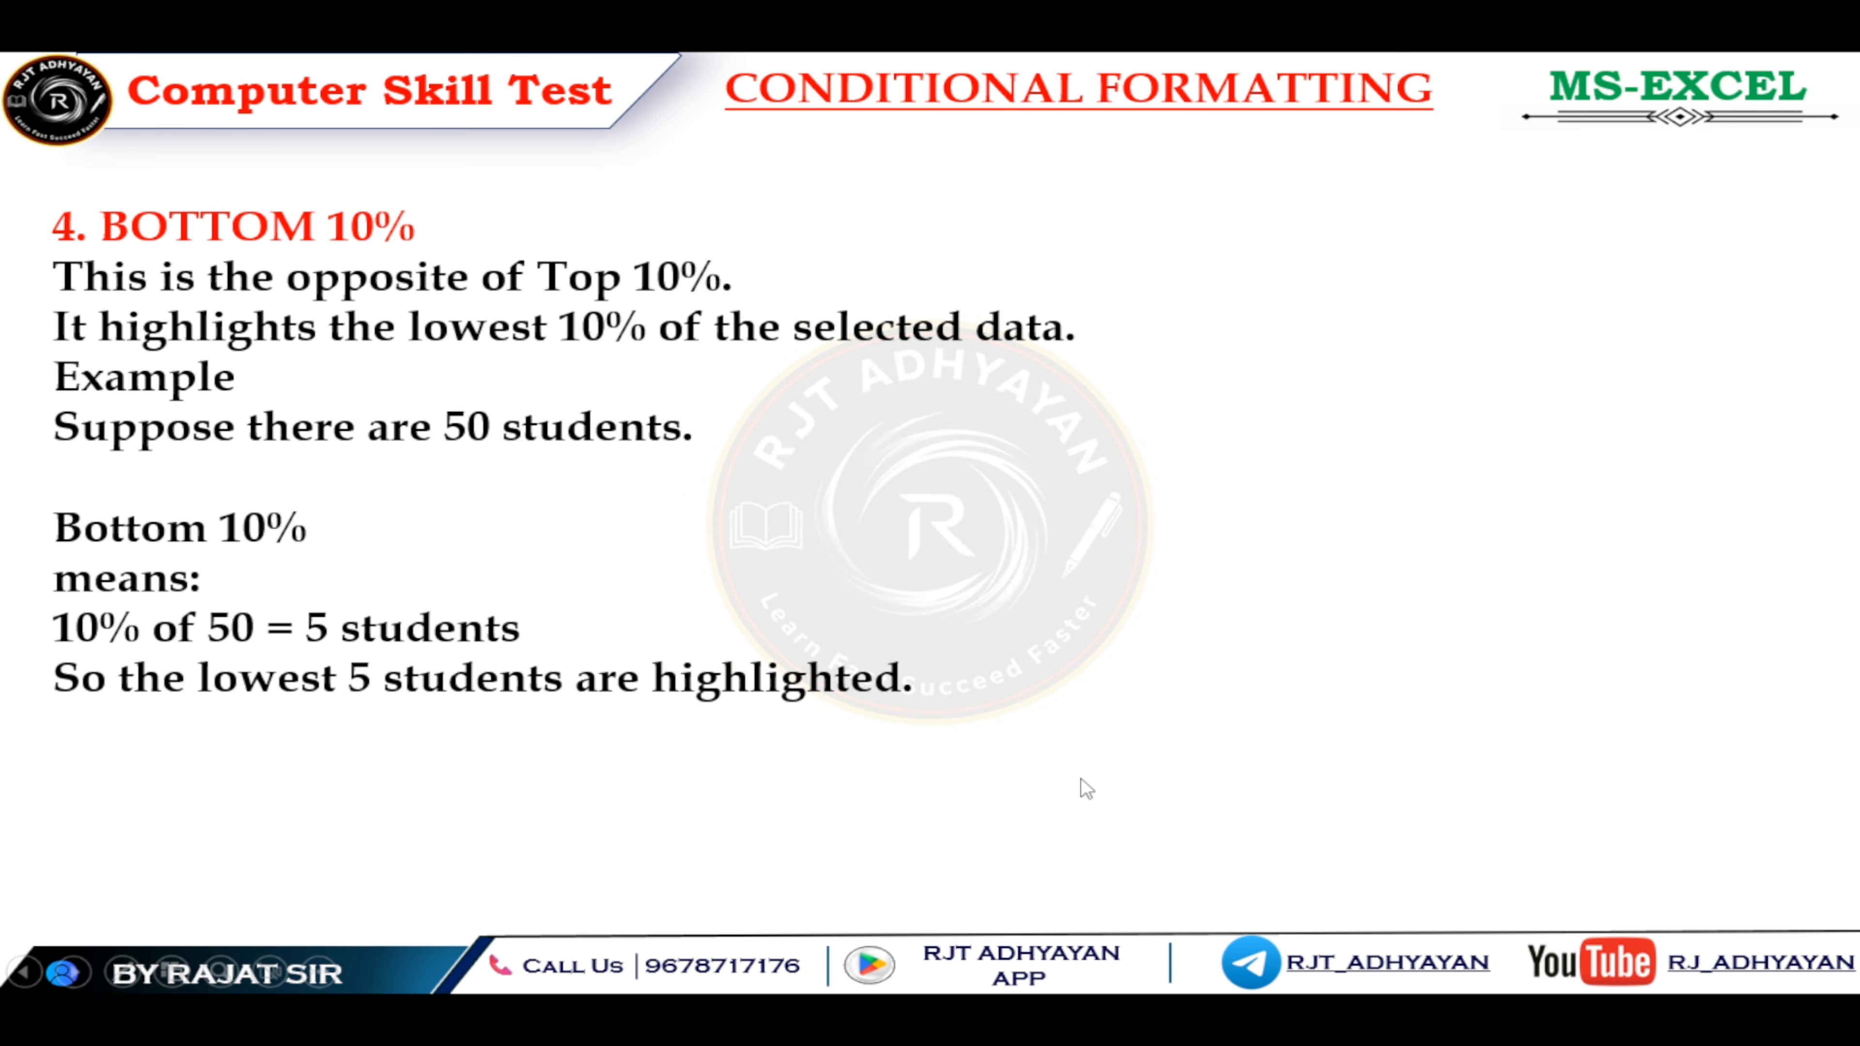
click(1087, 789)
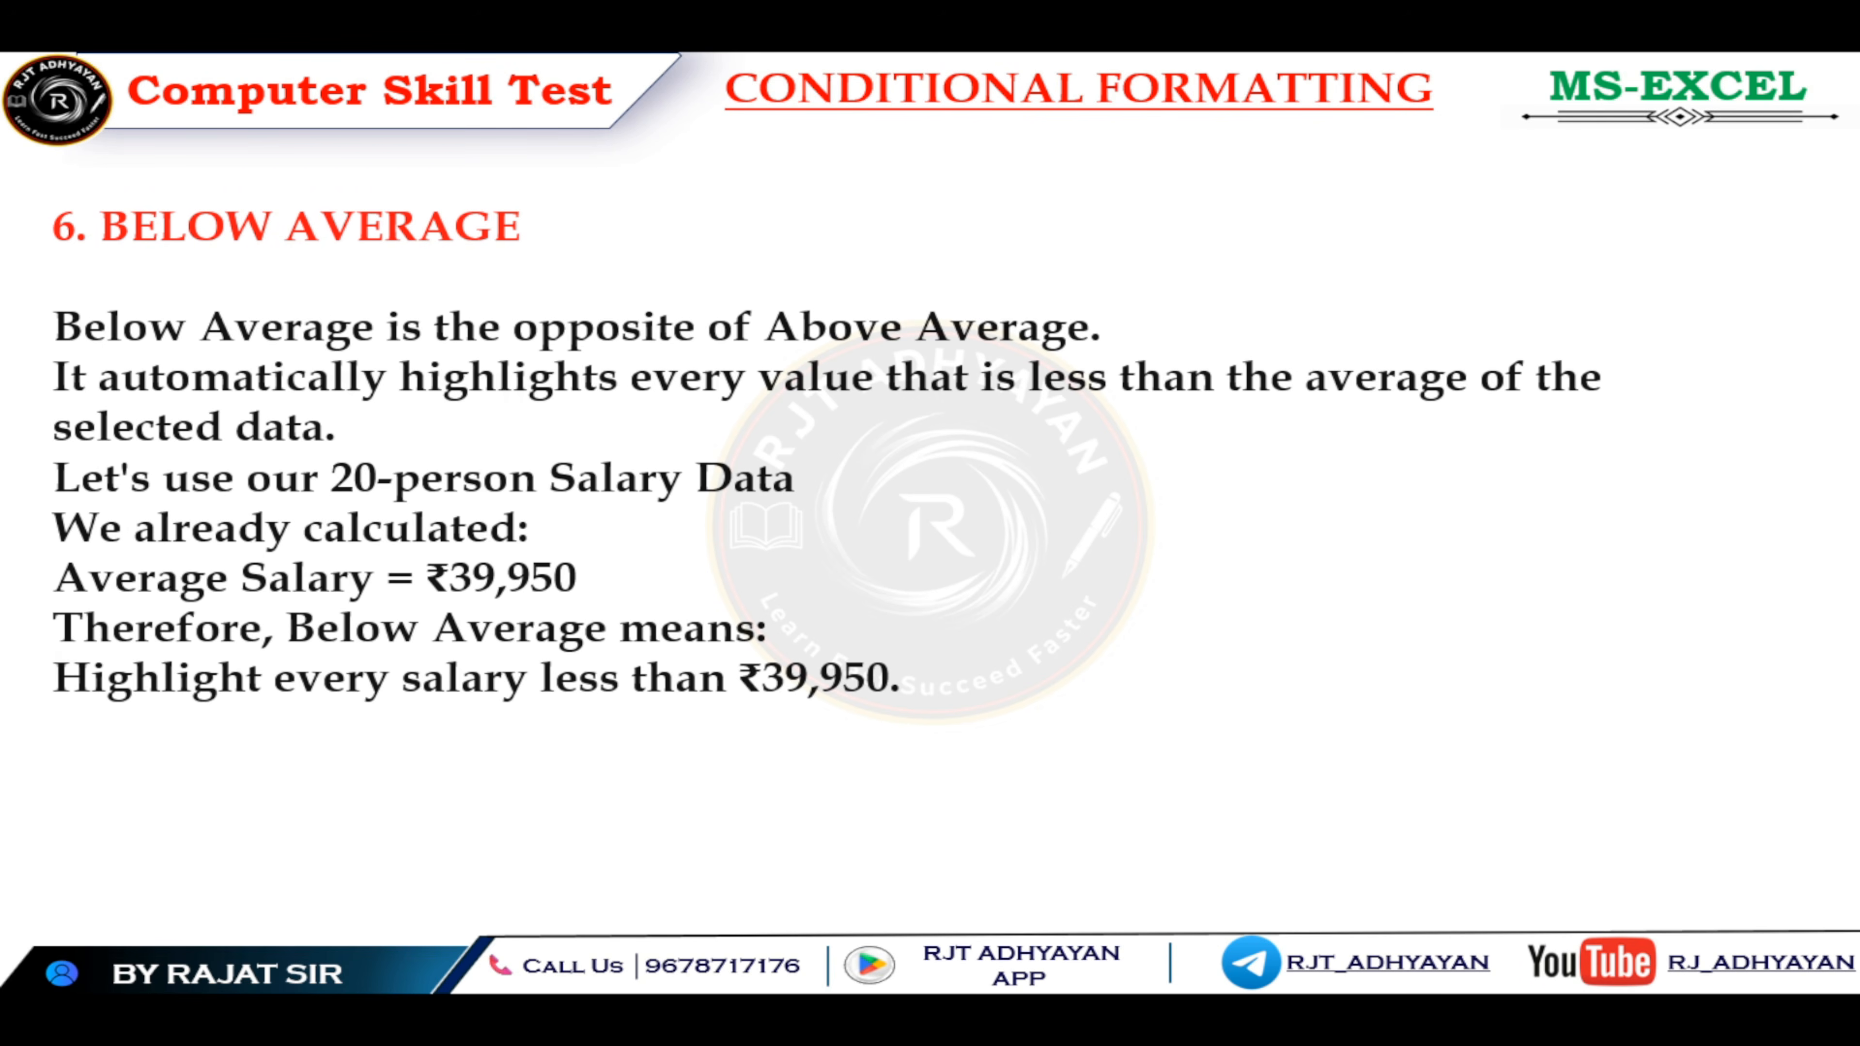
key(Left)
key(Right)
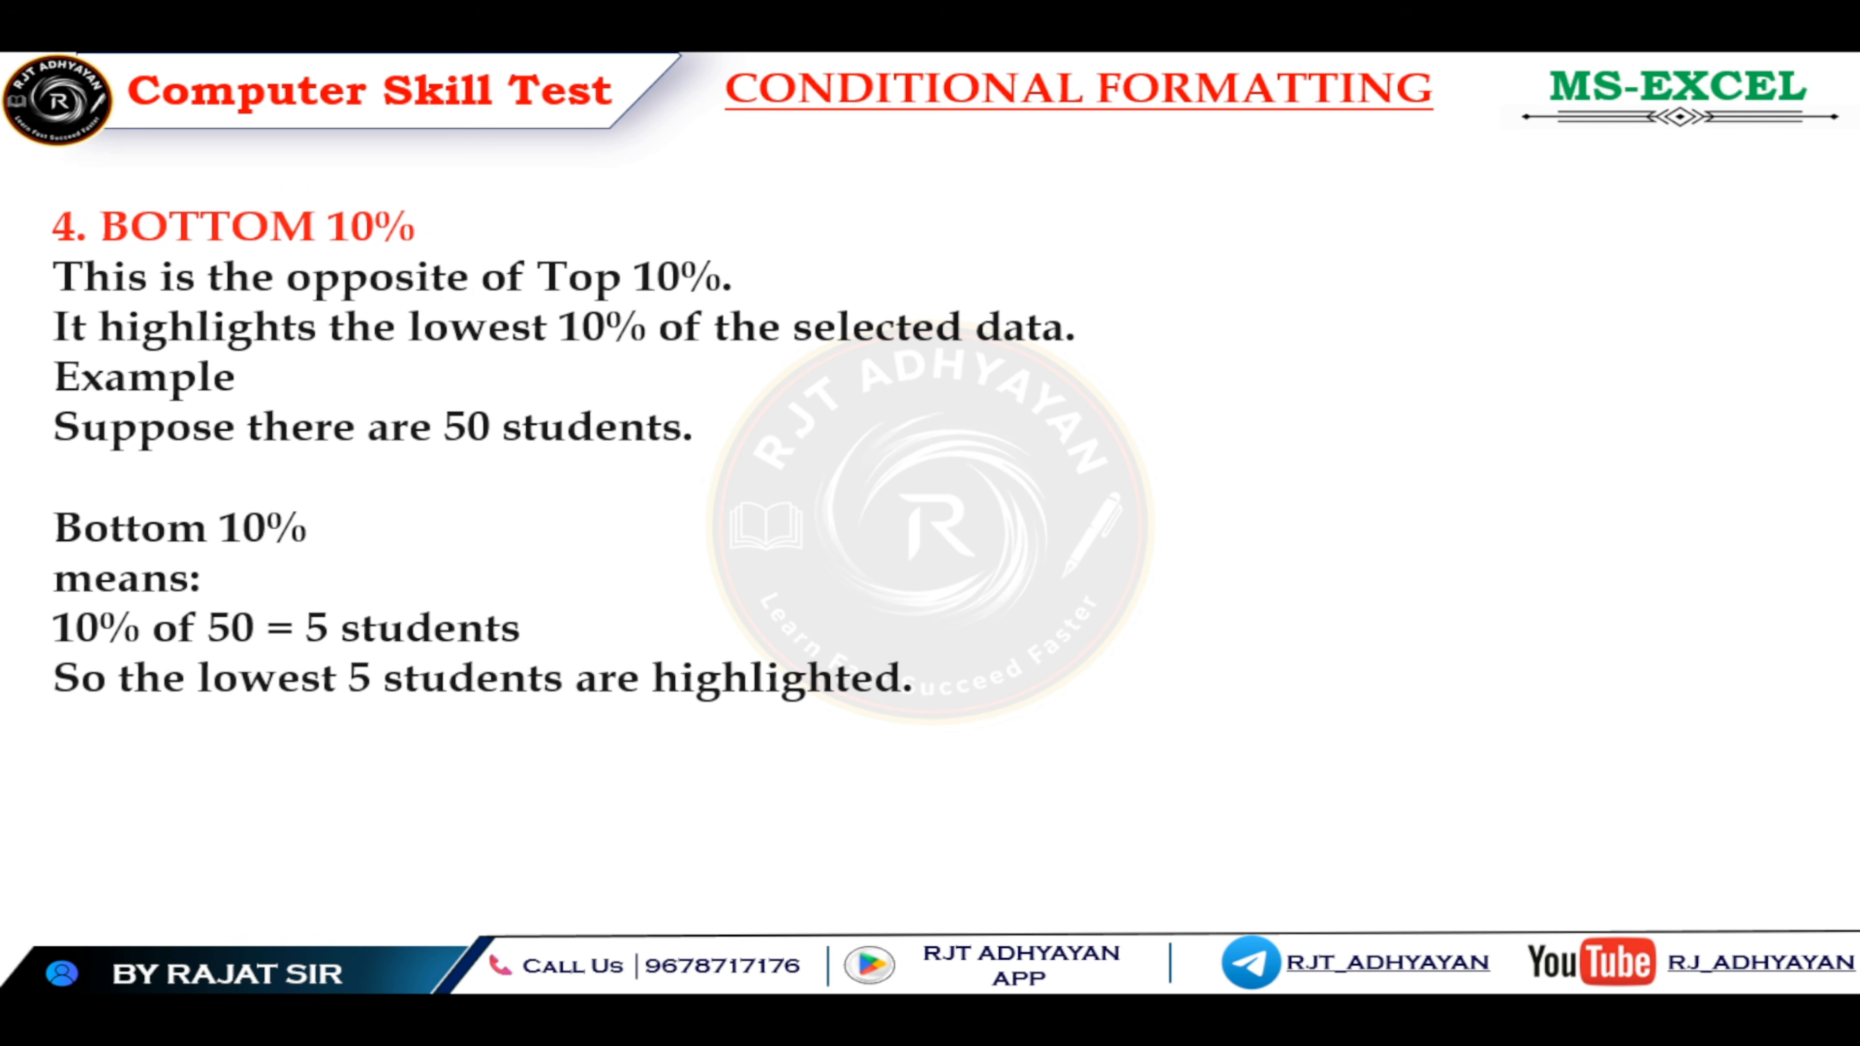
key(Right)
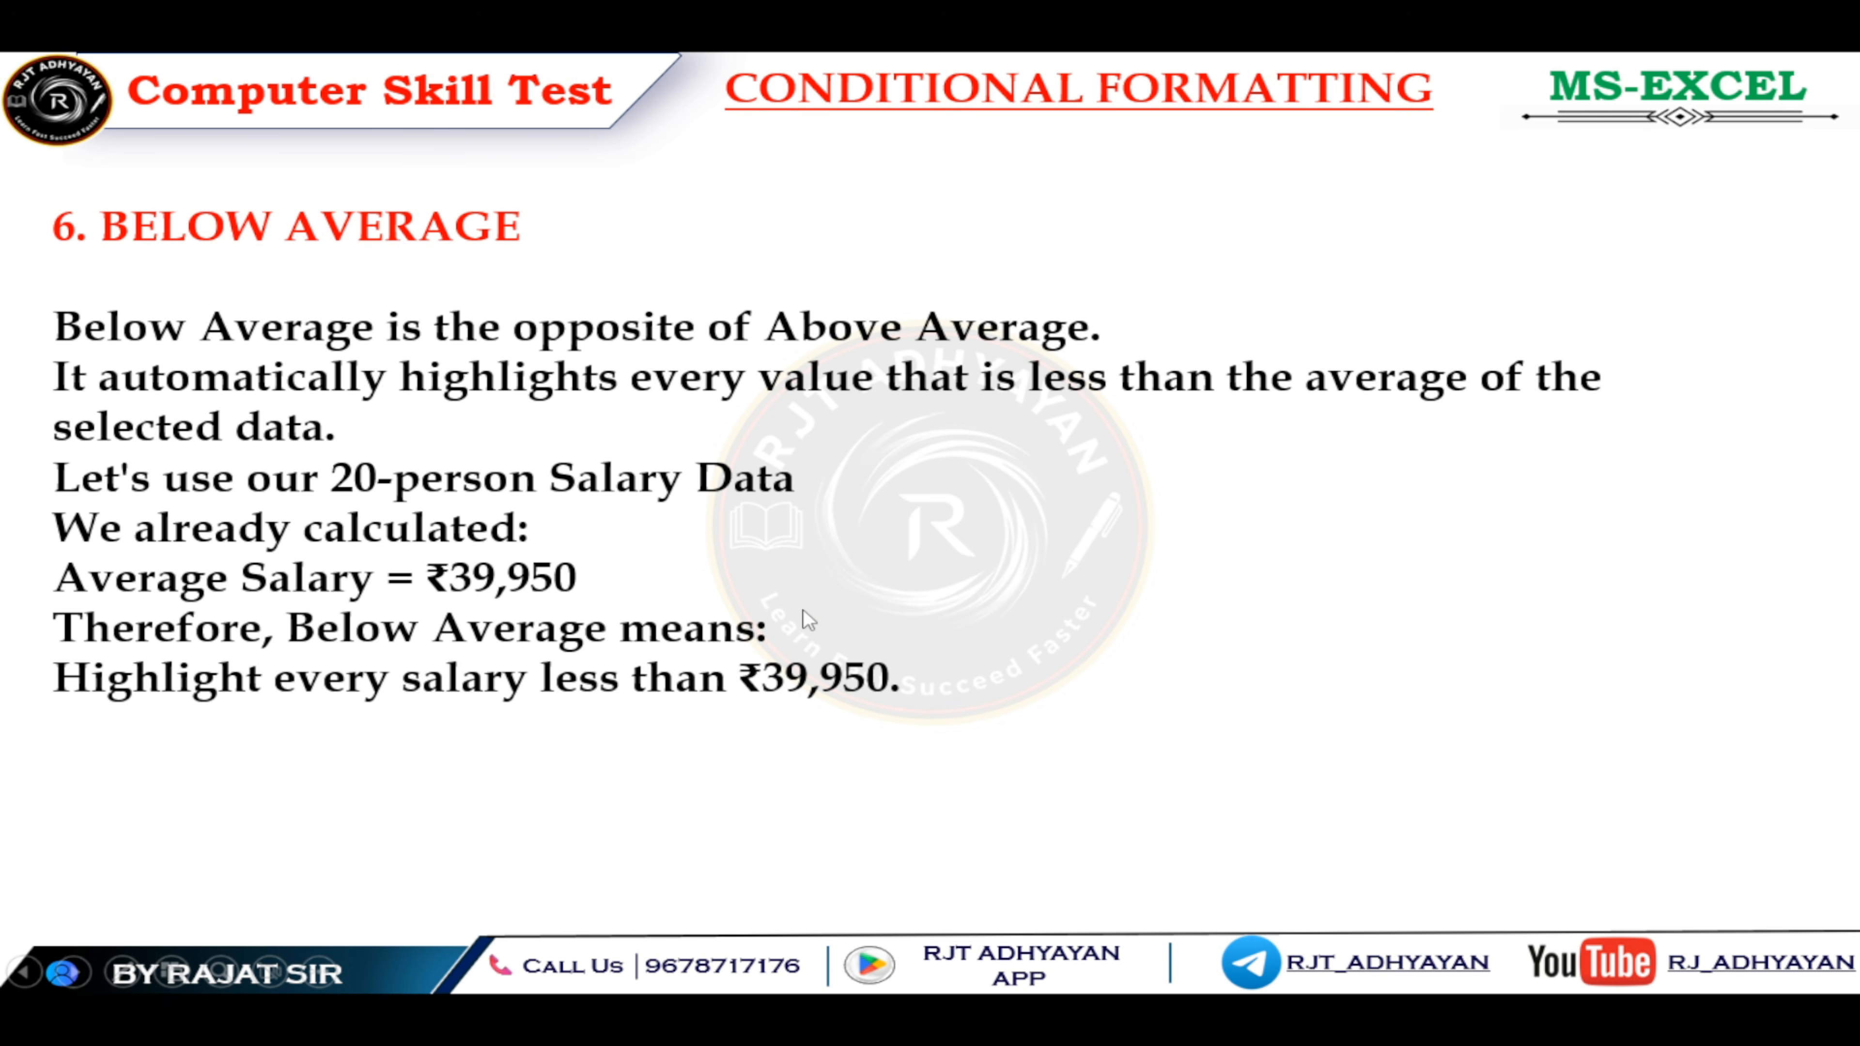
Step: Switch back to Excel and select the Salary values in D2:D21 to check their average
key(alt+Tab)
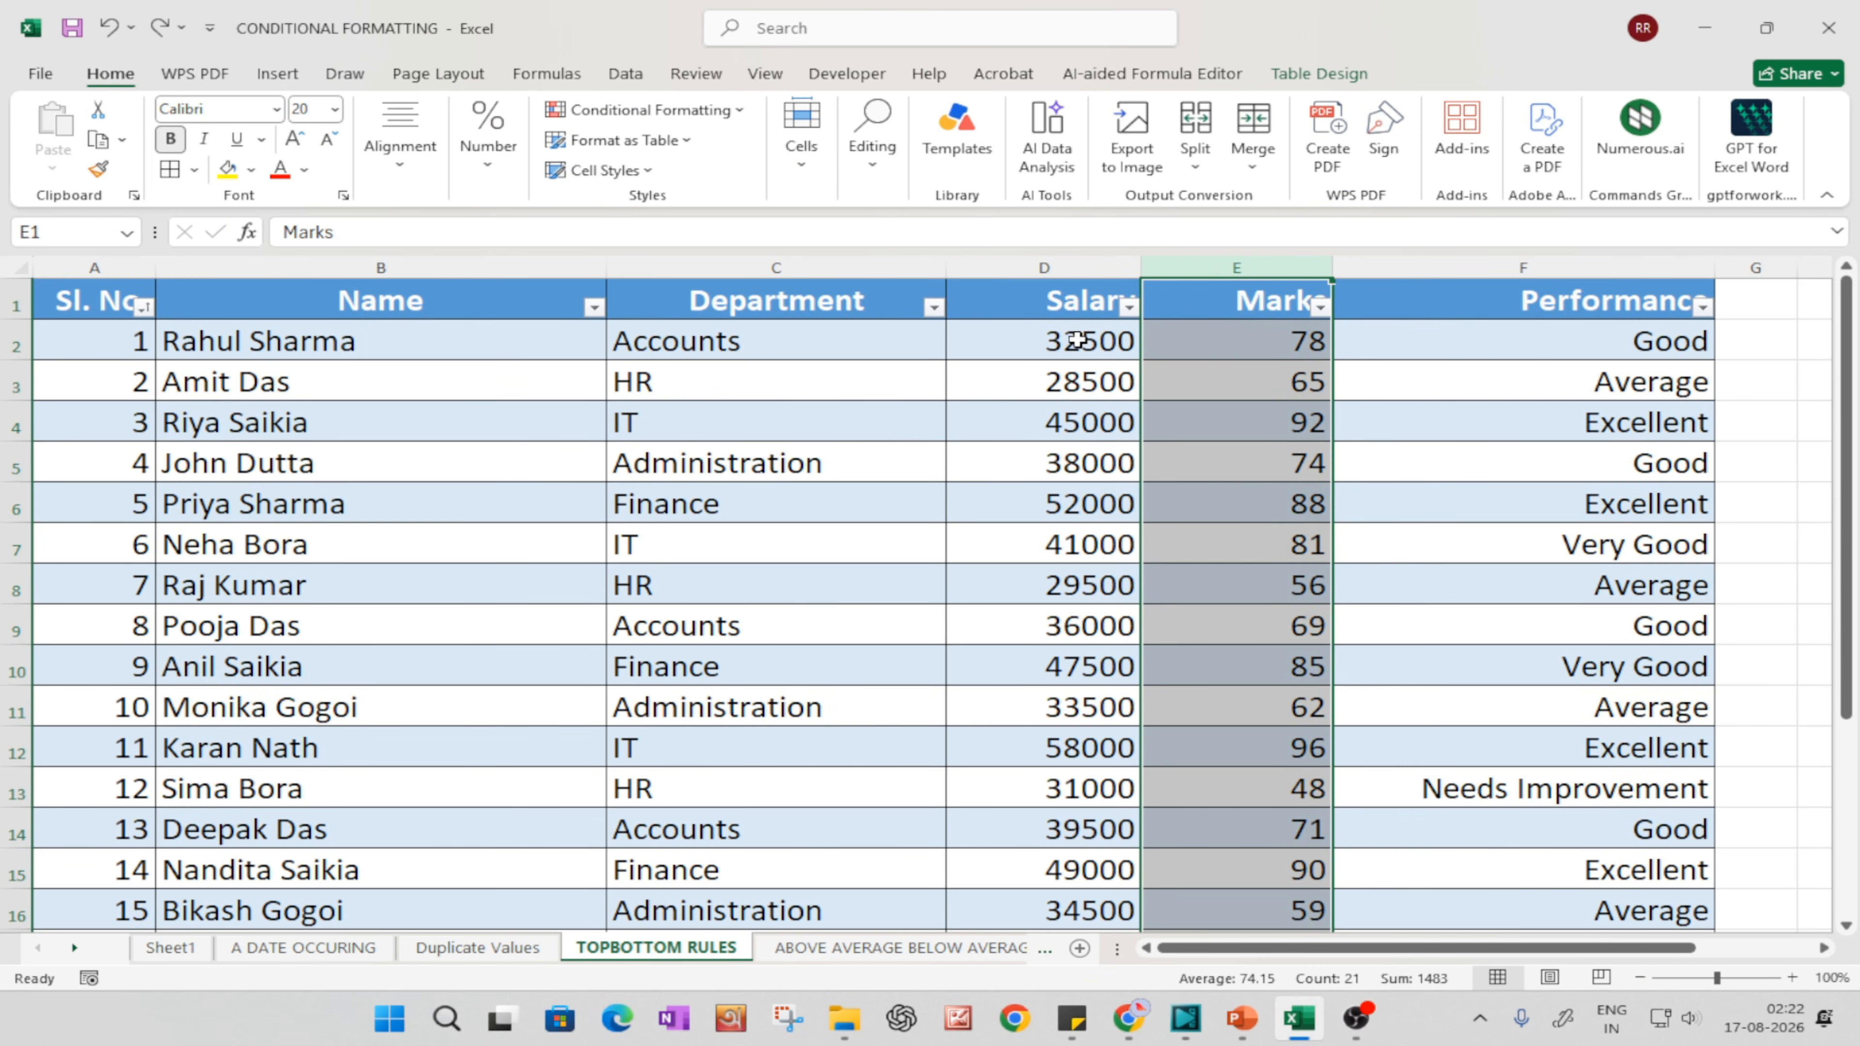
drag(1075, 339, 1011, 859)
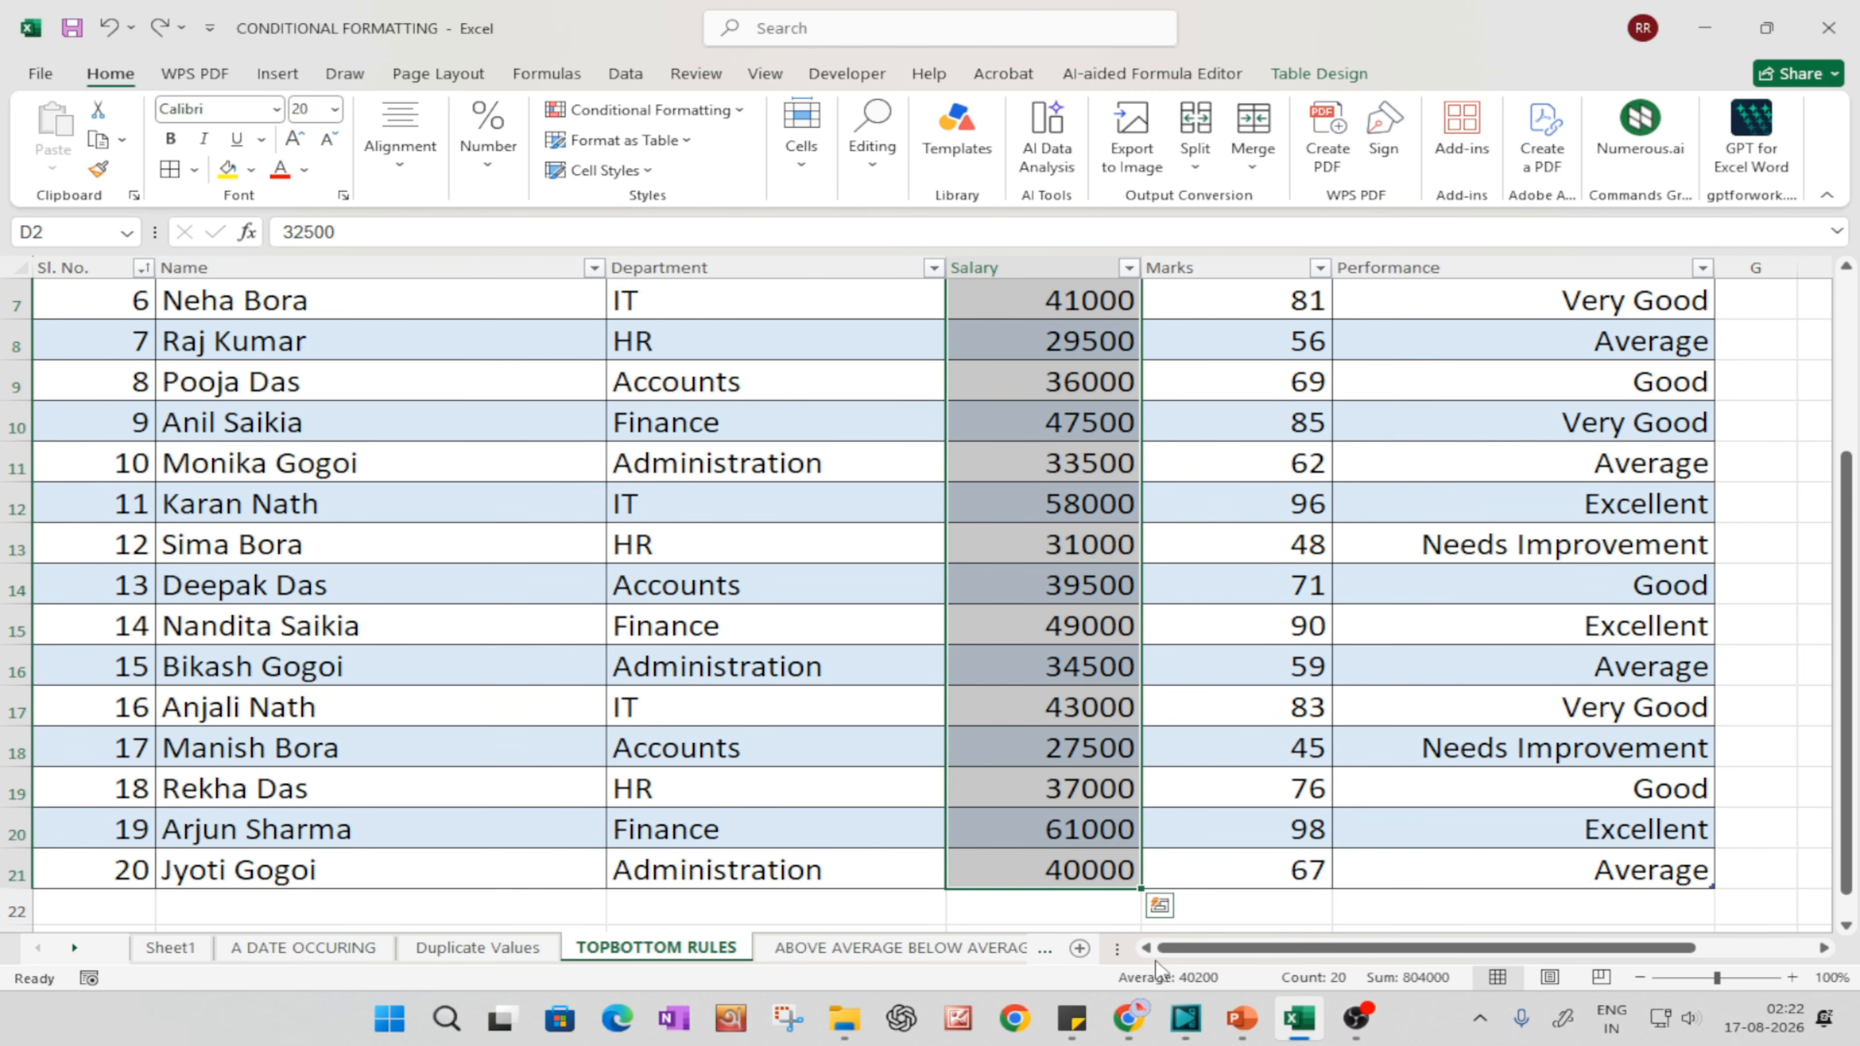
scroll(1051, 843, down, 3)
scroll(1054, 859, down, 1)
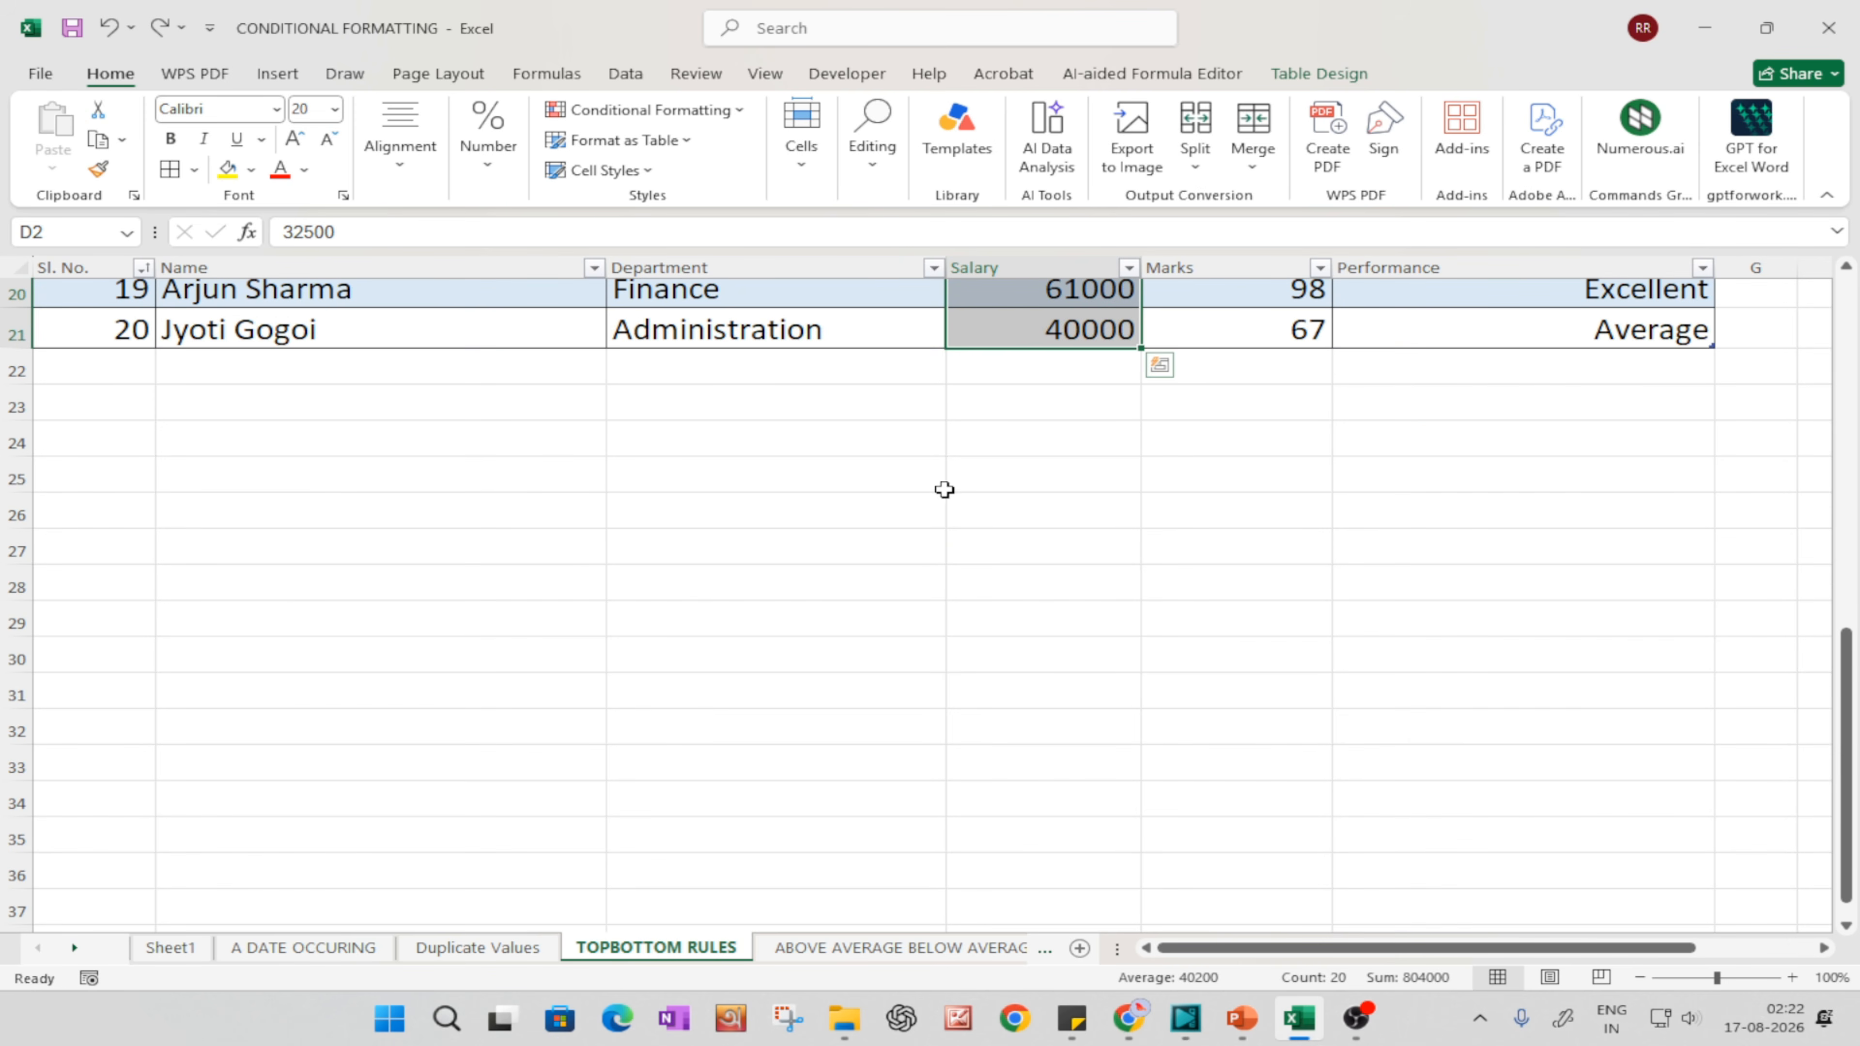
Step: Enter the label AVERAGE in cell C25 below the table
click(944, 475)
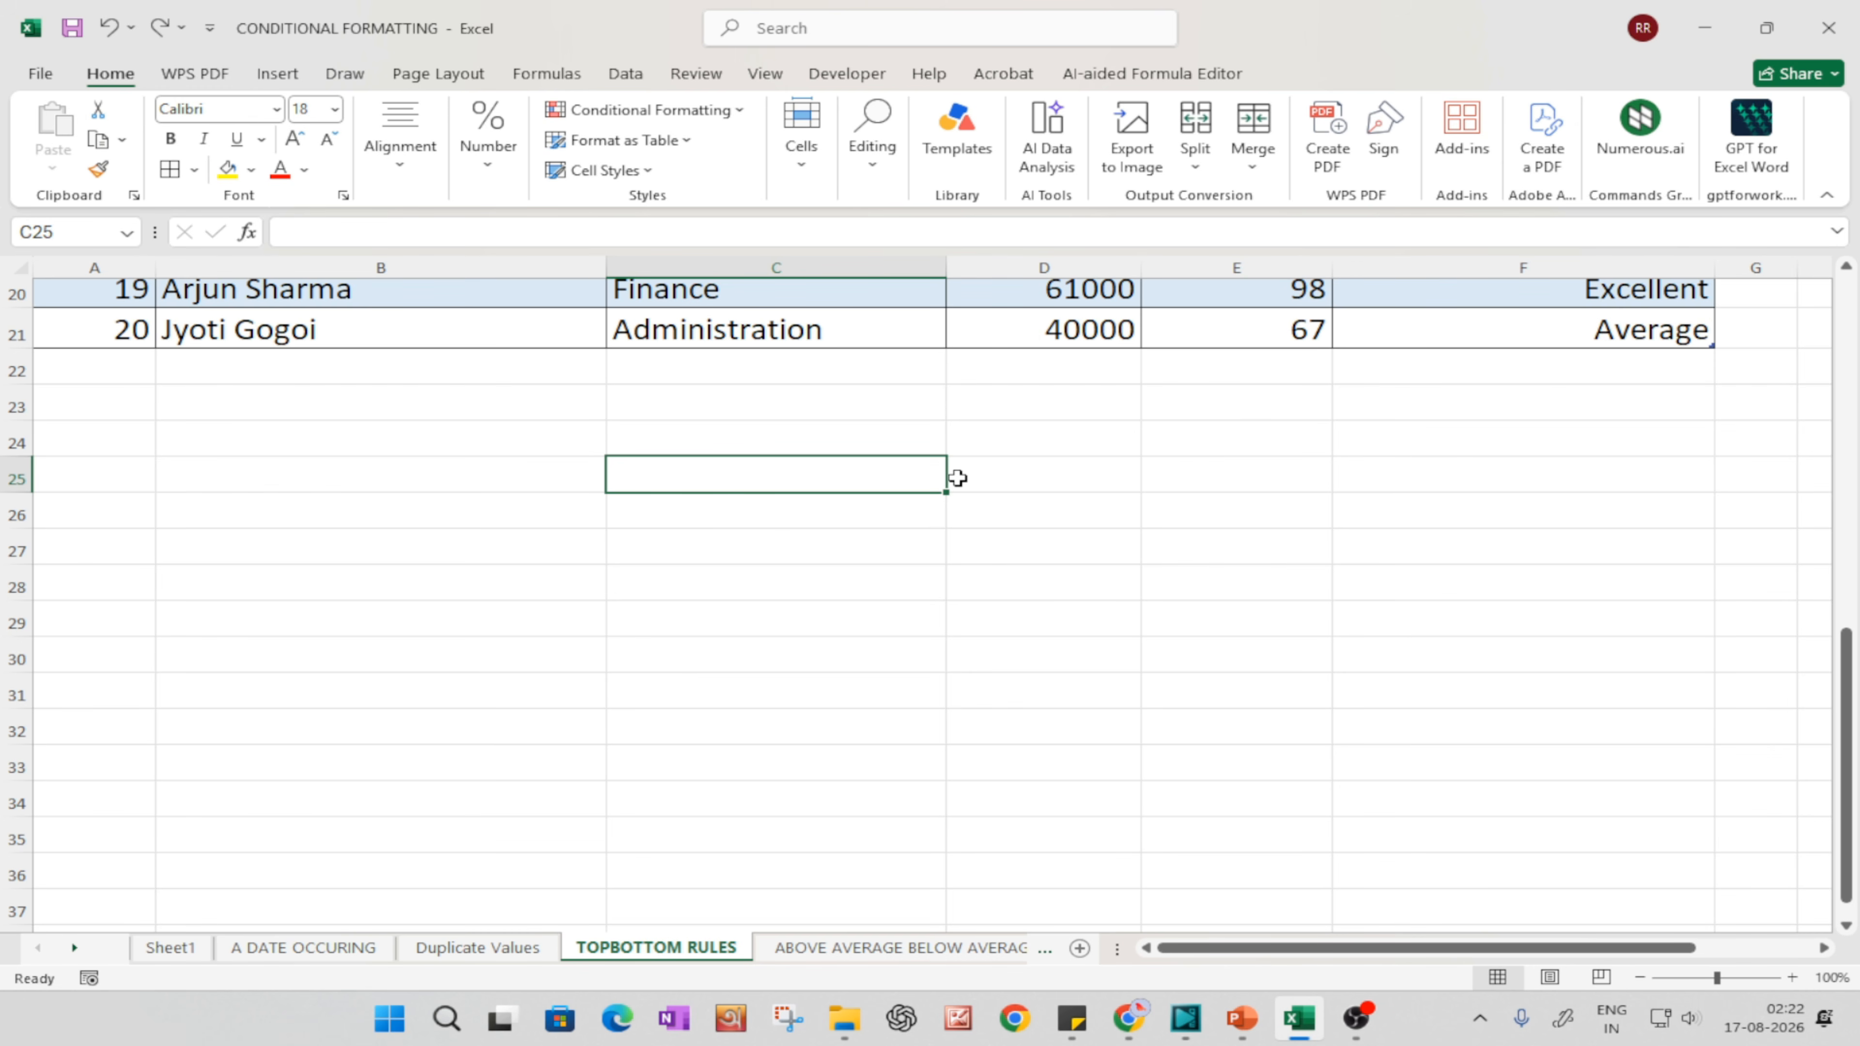
click(956, 475)
click(739, 481)
text(A)
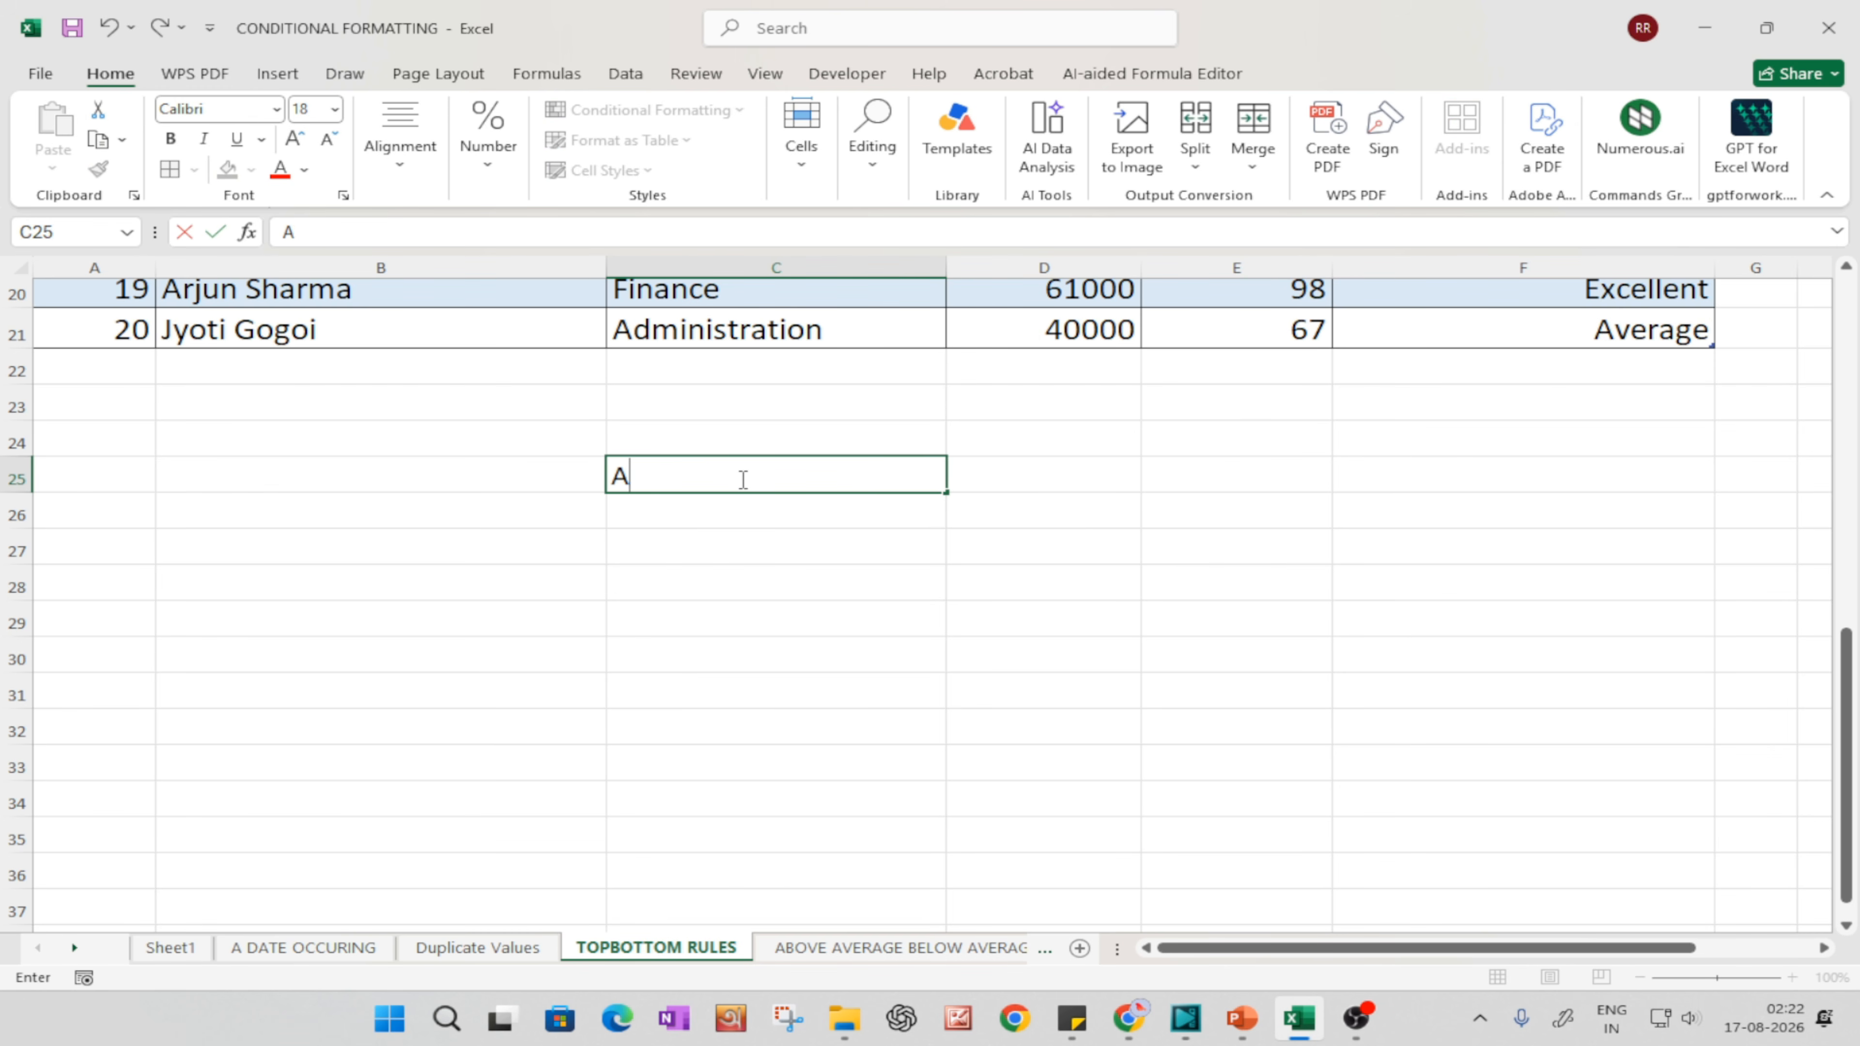
text(VERAGE)
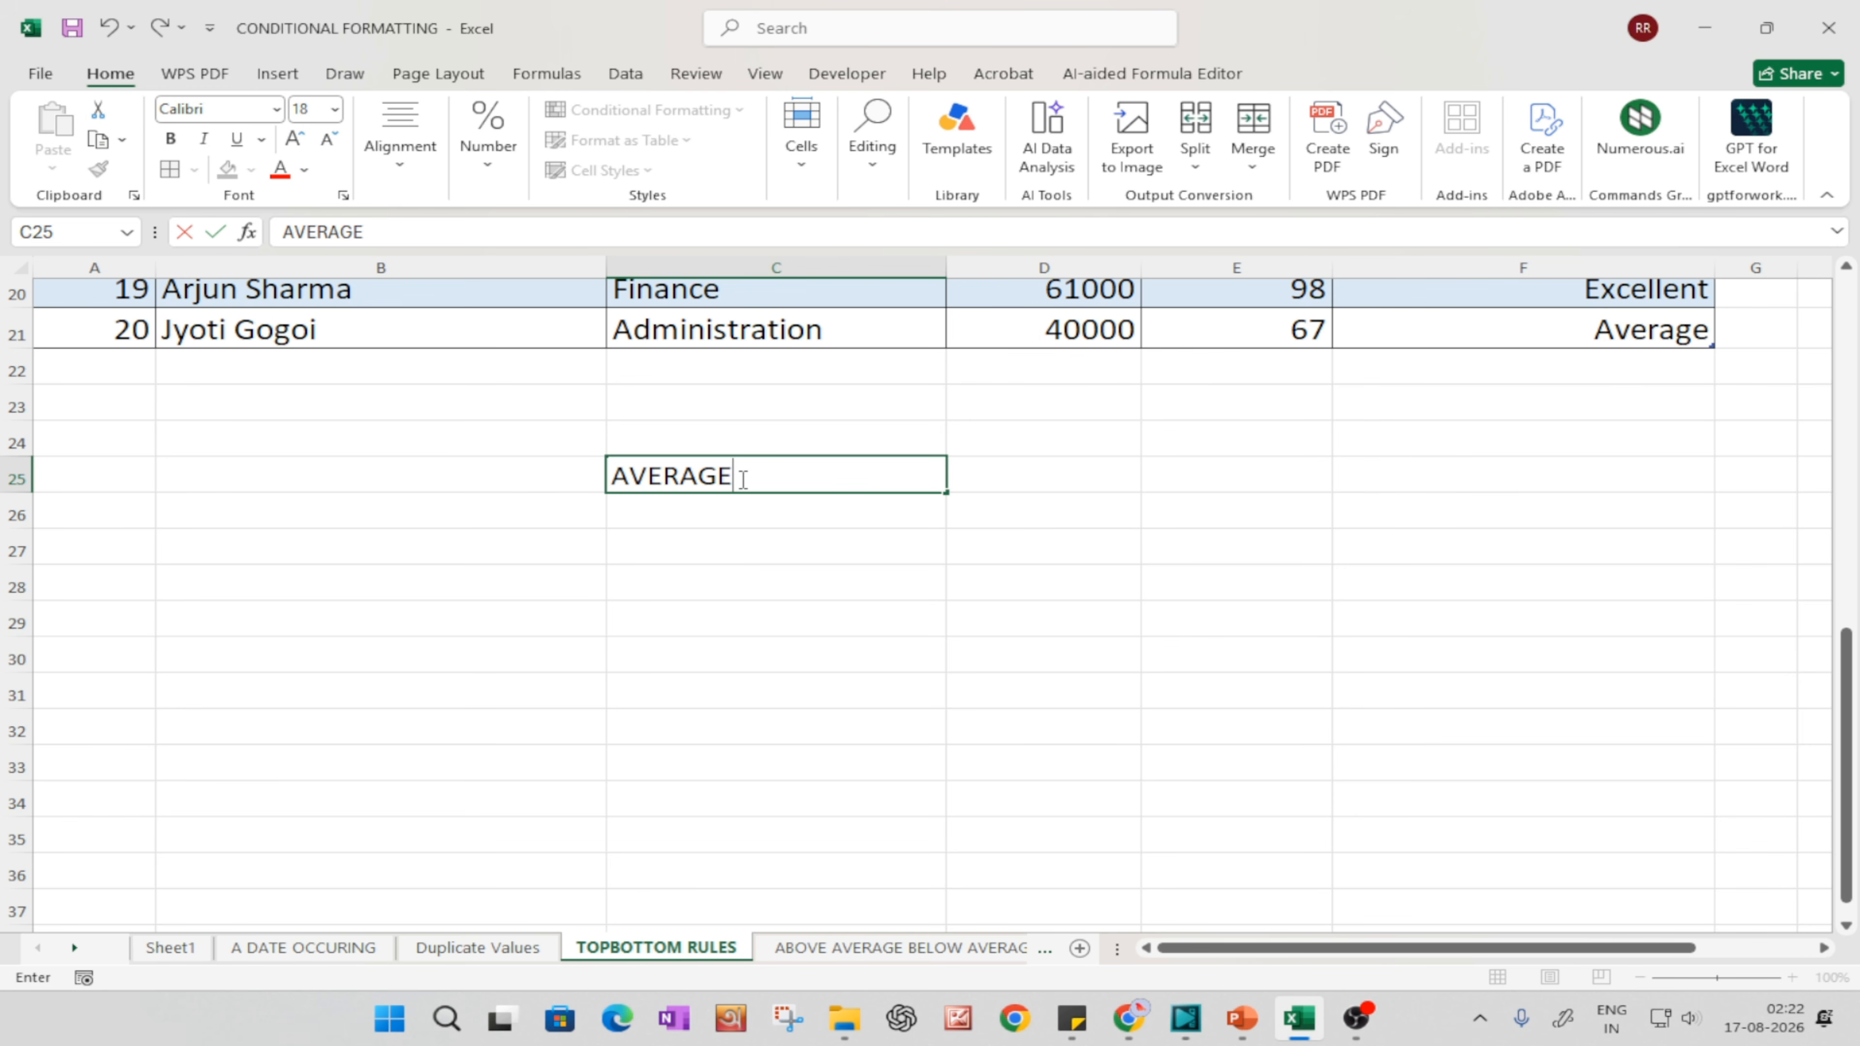
key(Tab)
Step: Calculate the average of the table's Salary column in cell D25 with the formula =AVERAGE(Table3[Salary])
text(=AV)
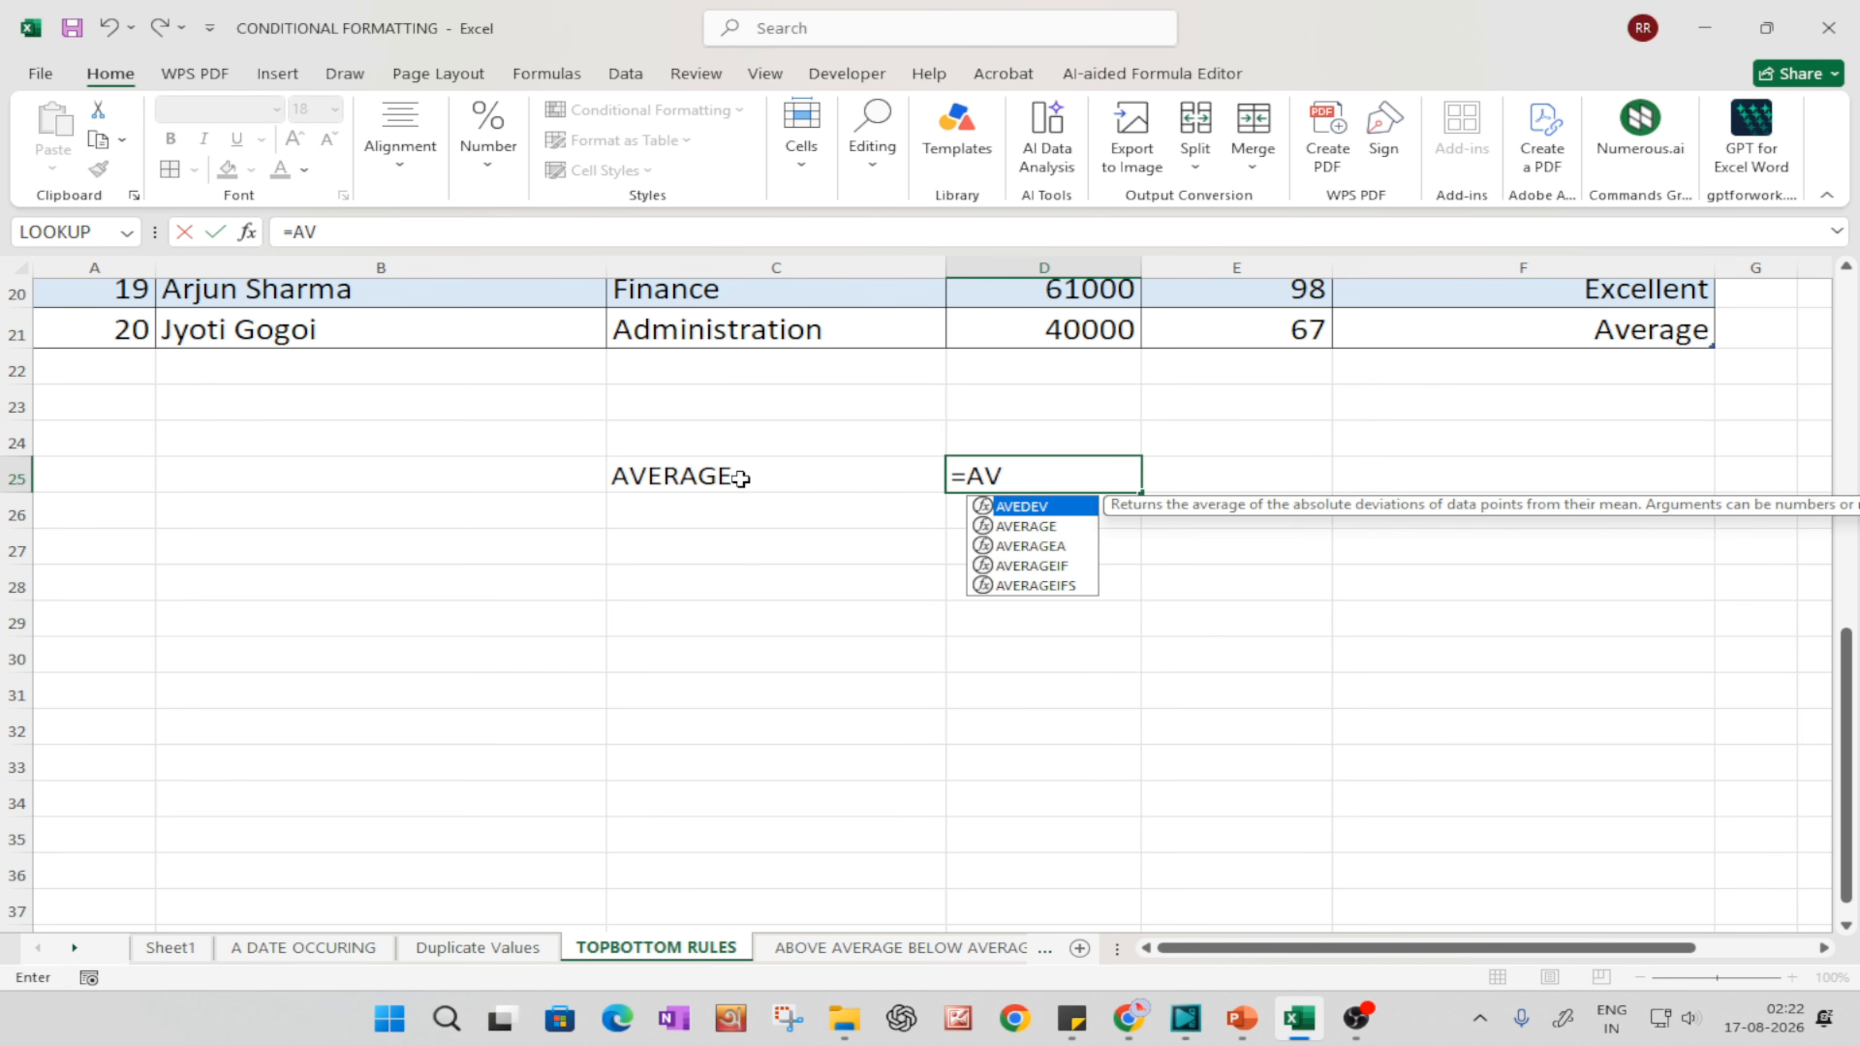
text(ERAGE()
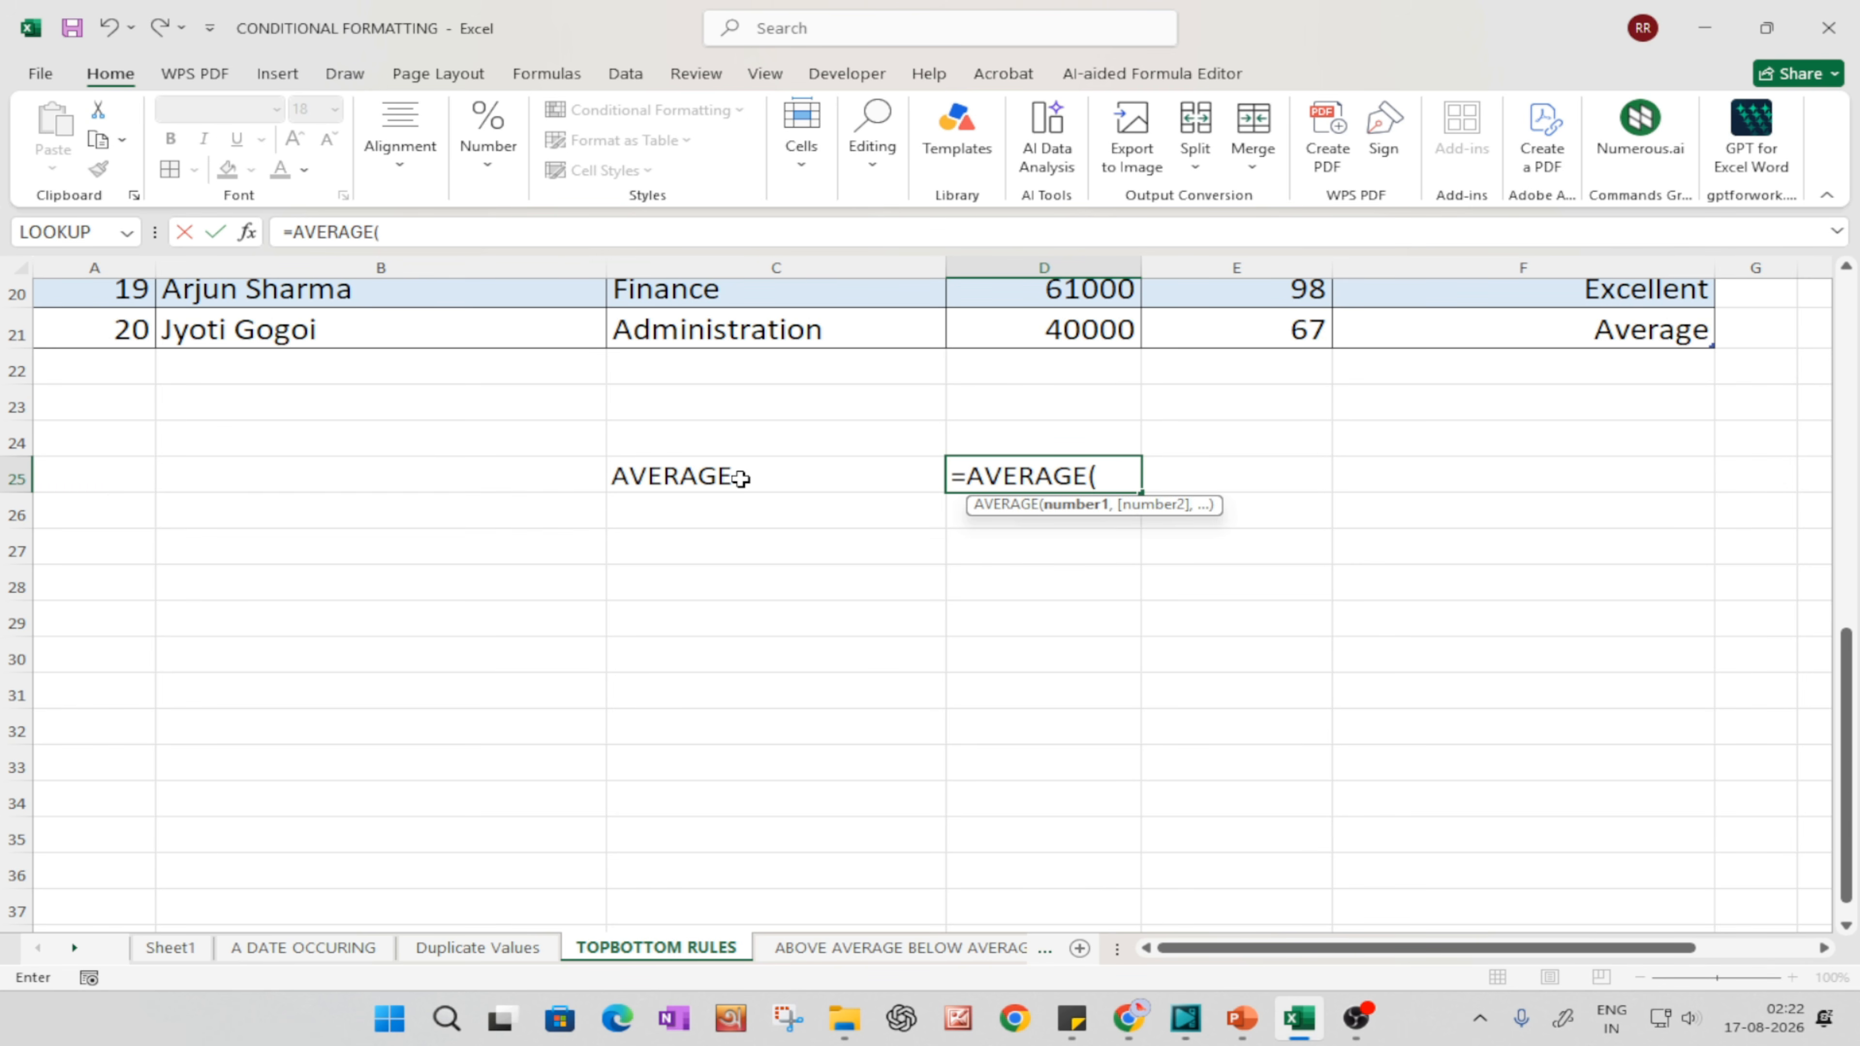
scroll(747, 447, up, 6)
drag(1009, 350, 1082, 817)
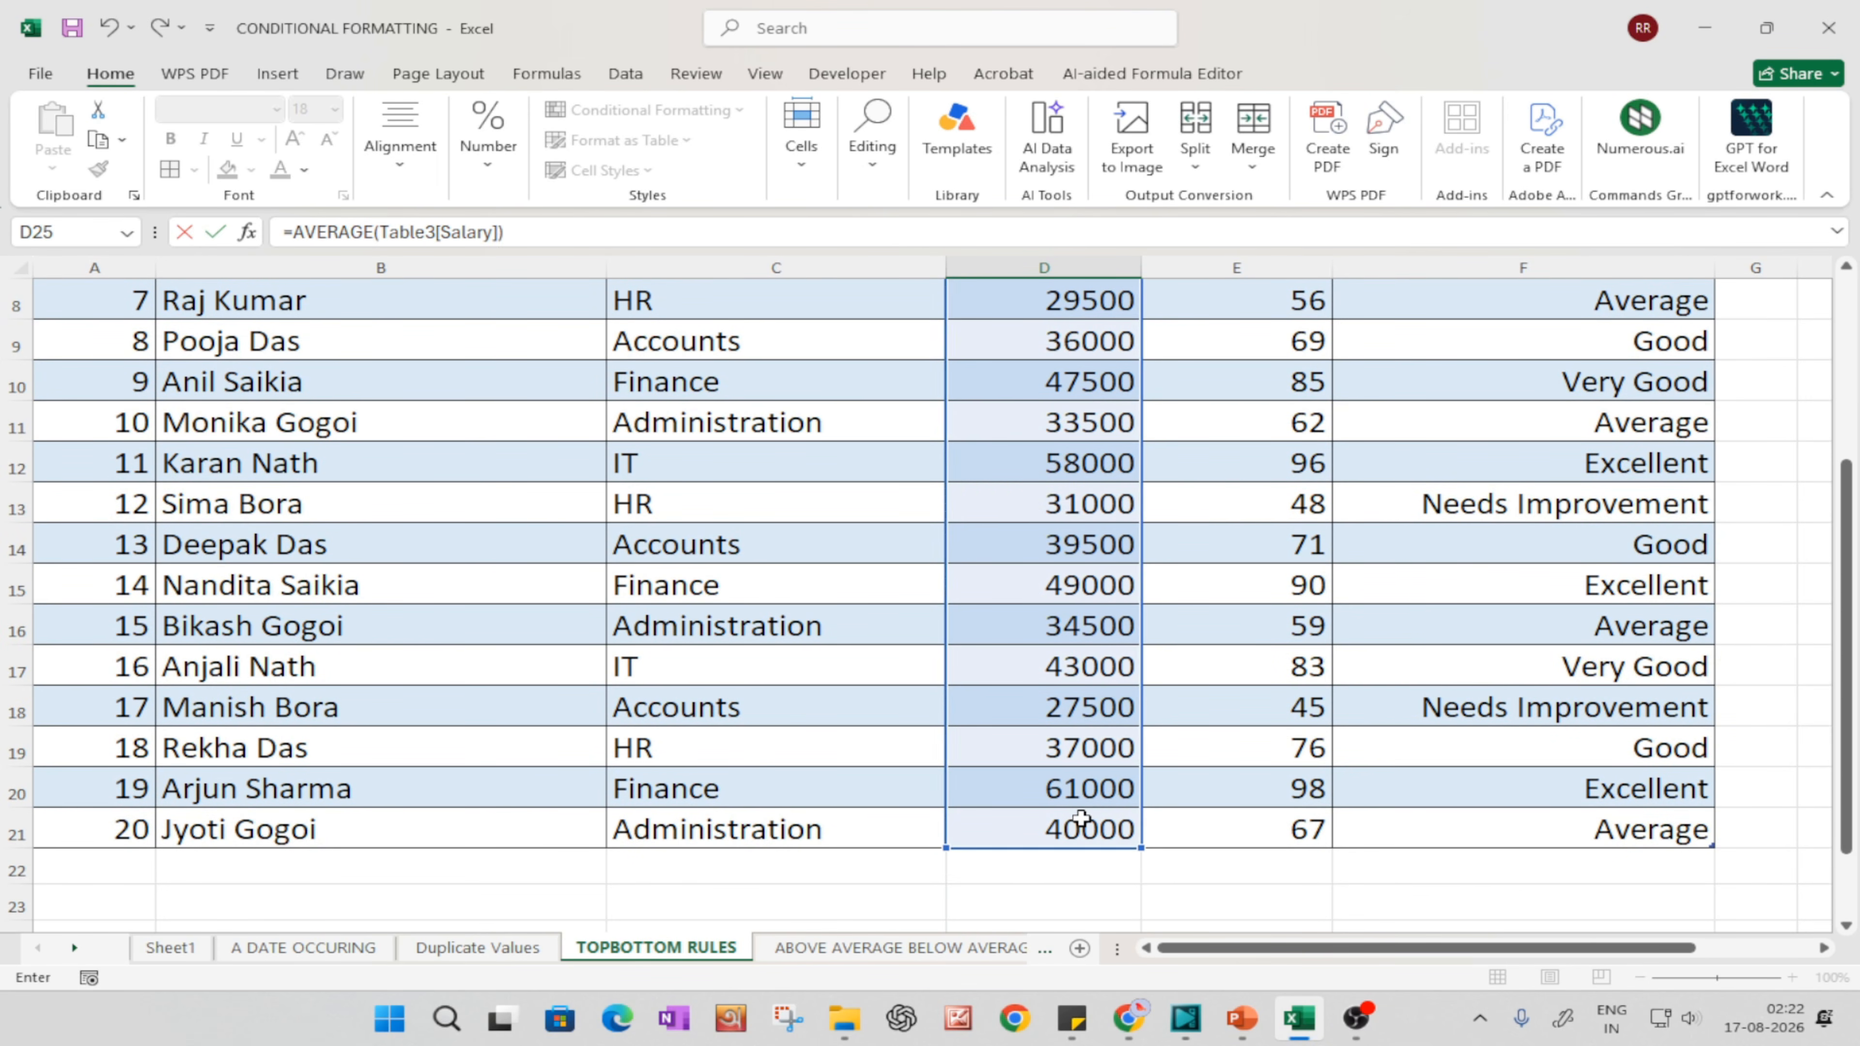
key(Return)
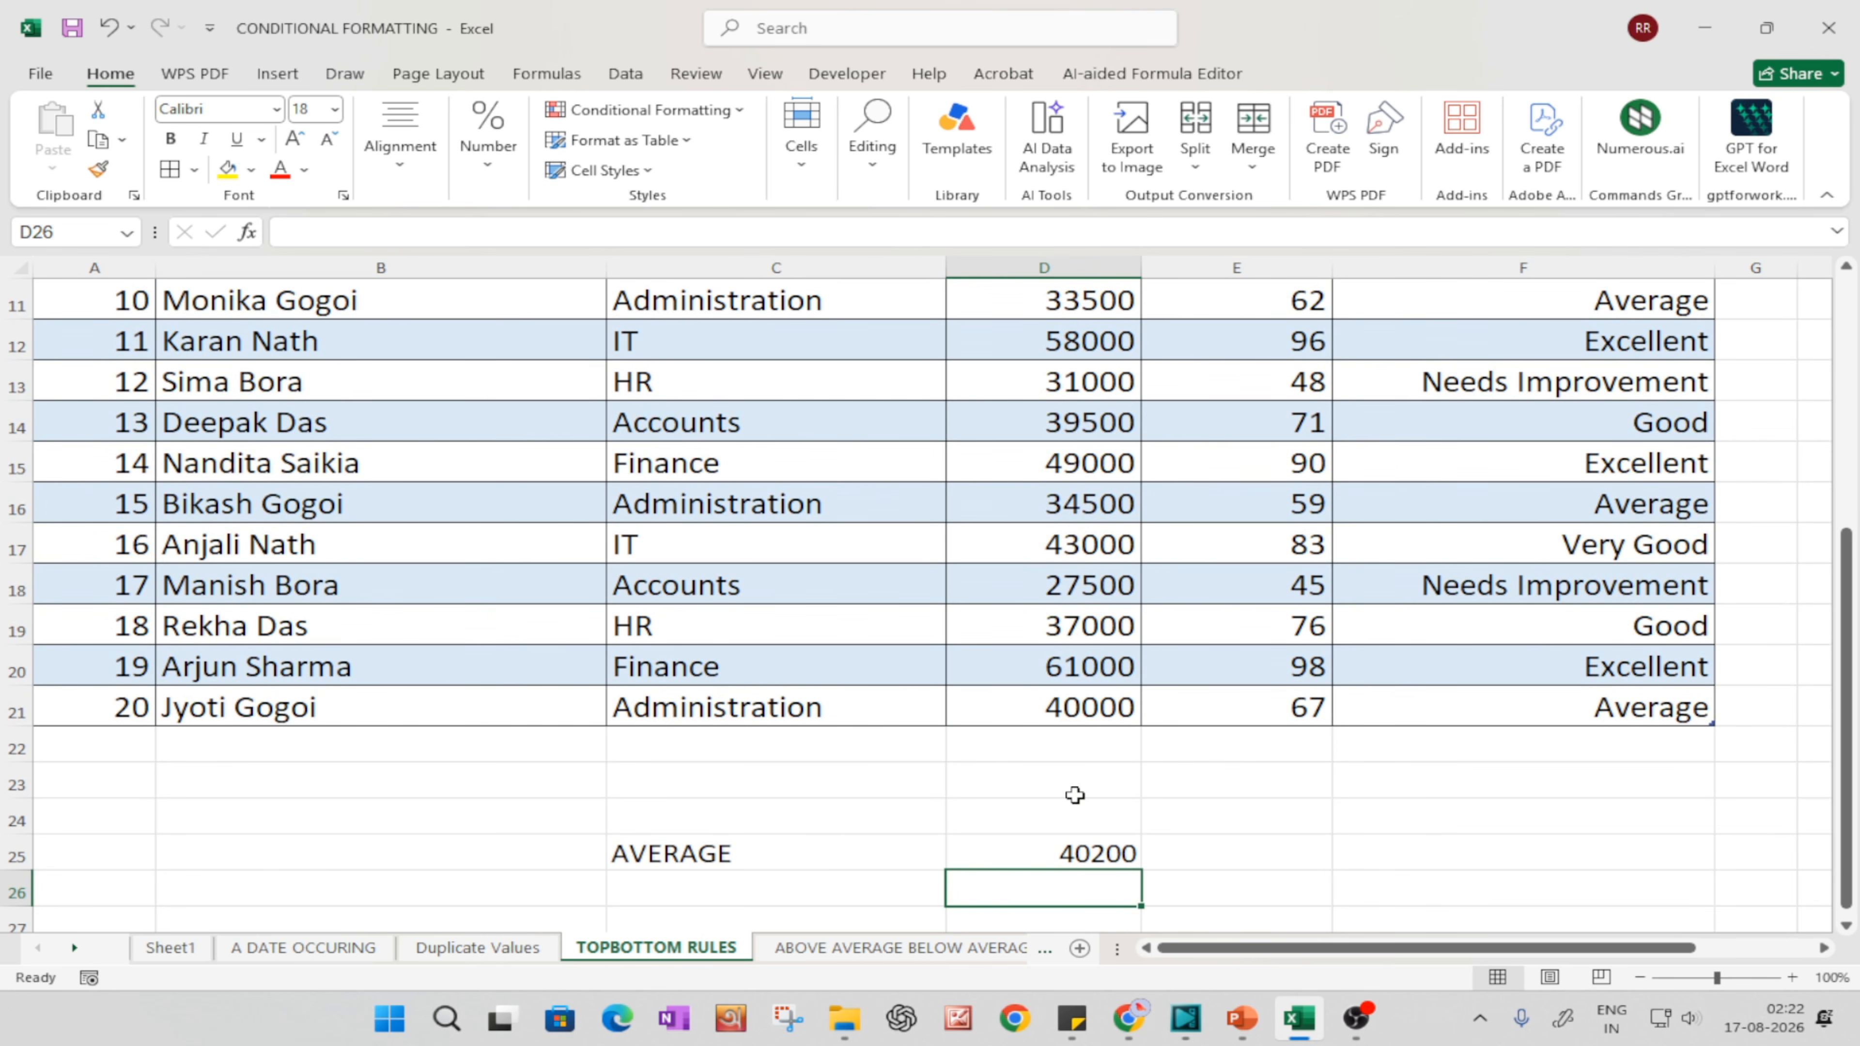
double_click(1082, 850)
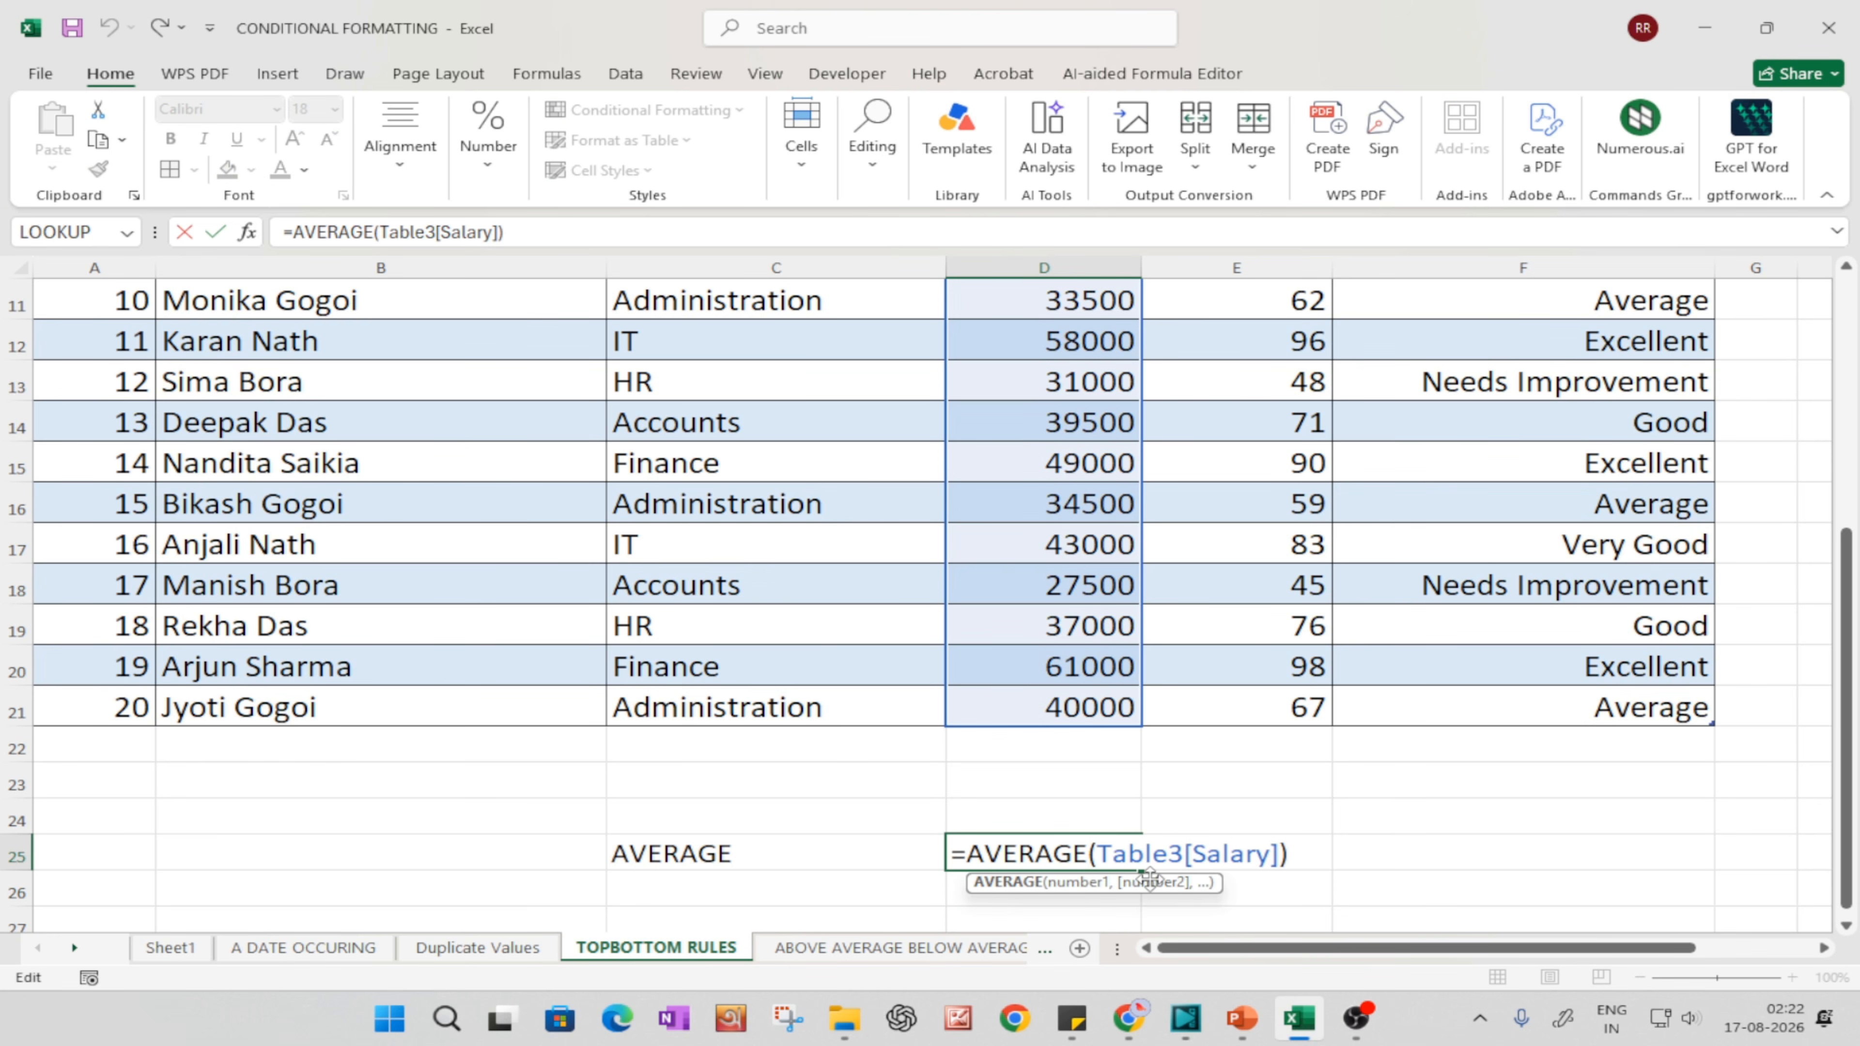
key(Return)
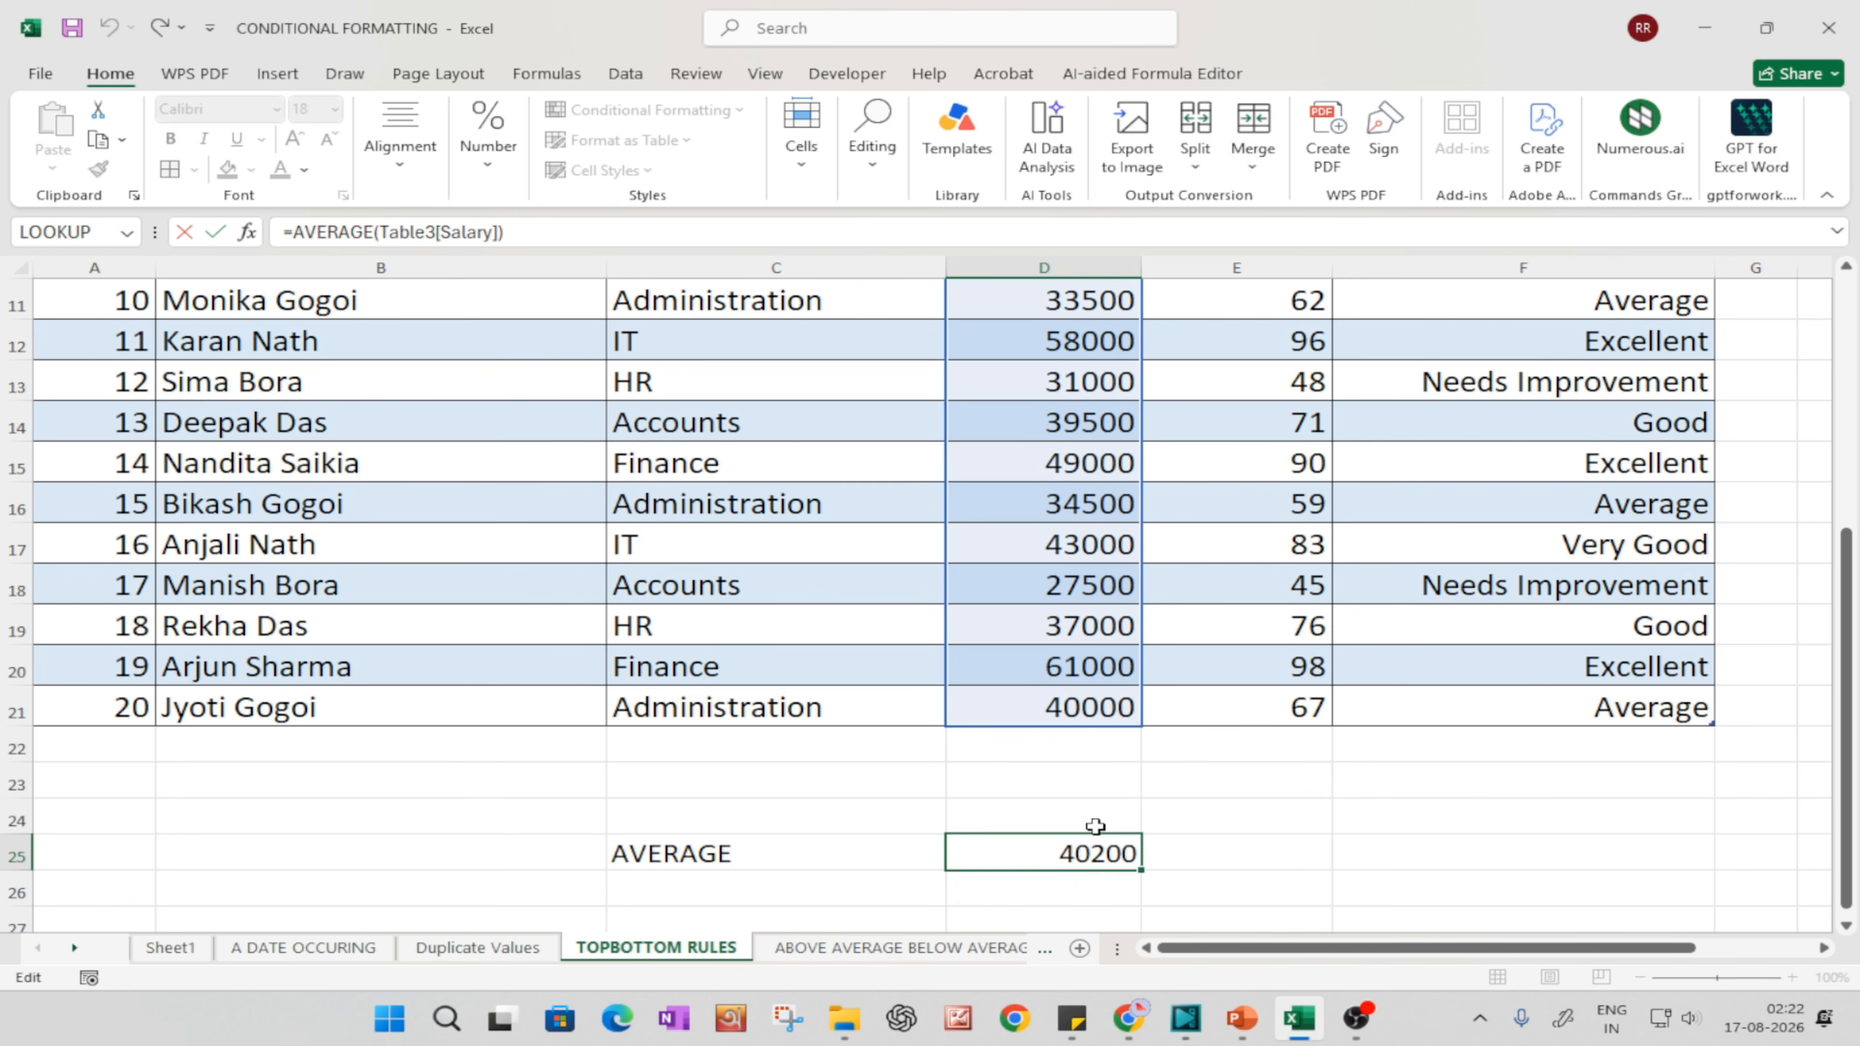
Step: Apply an Above Average conditional formatting rule to the salaries in D2:D21 with Light Red Fill with Dark Red Text
scroll(1066, 670, up, 4)
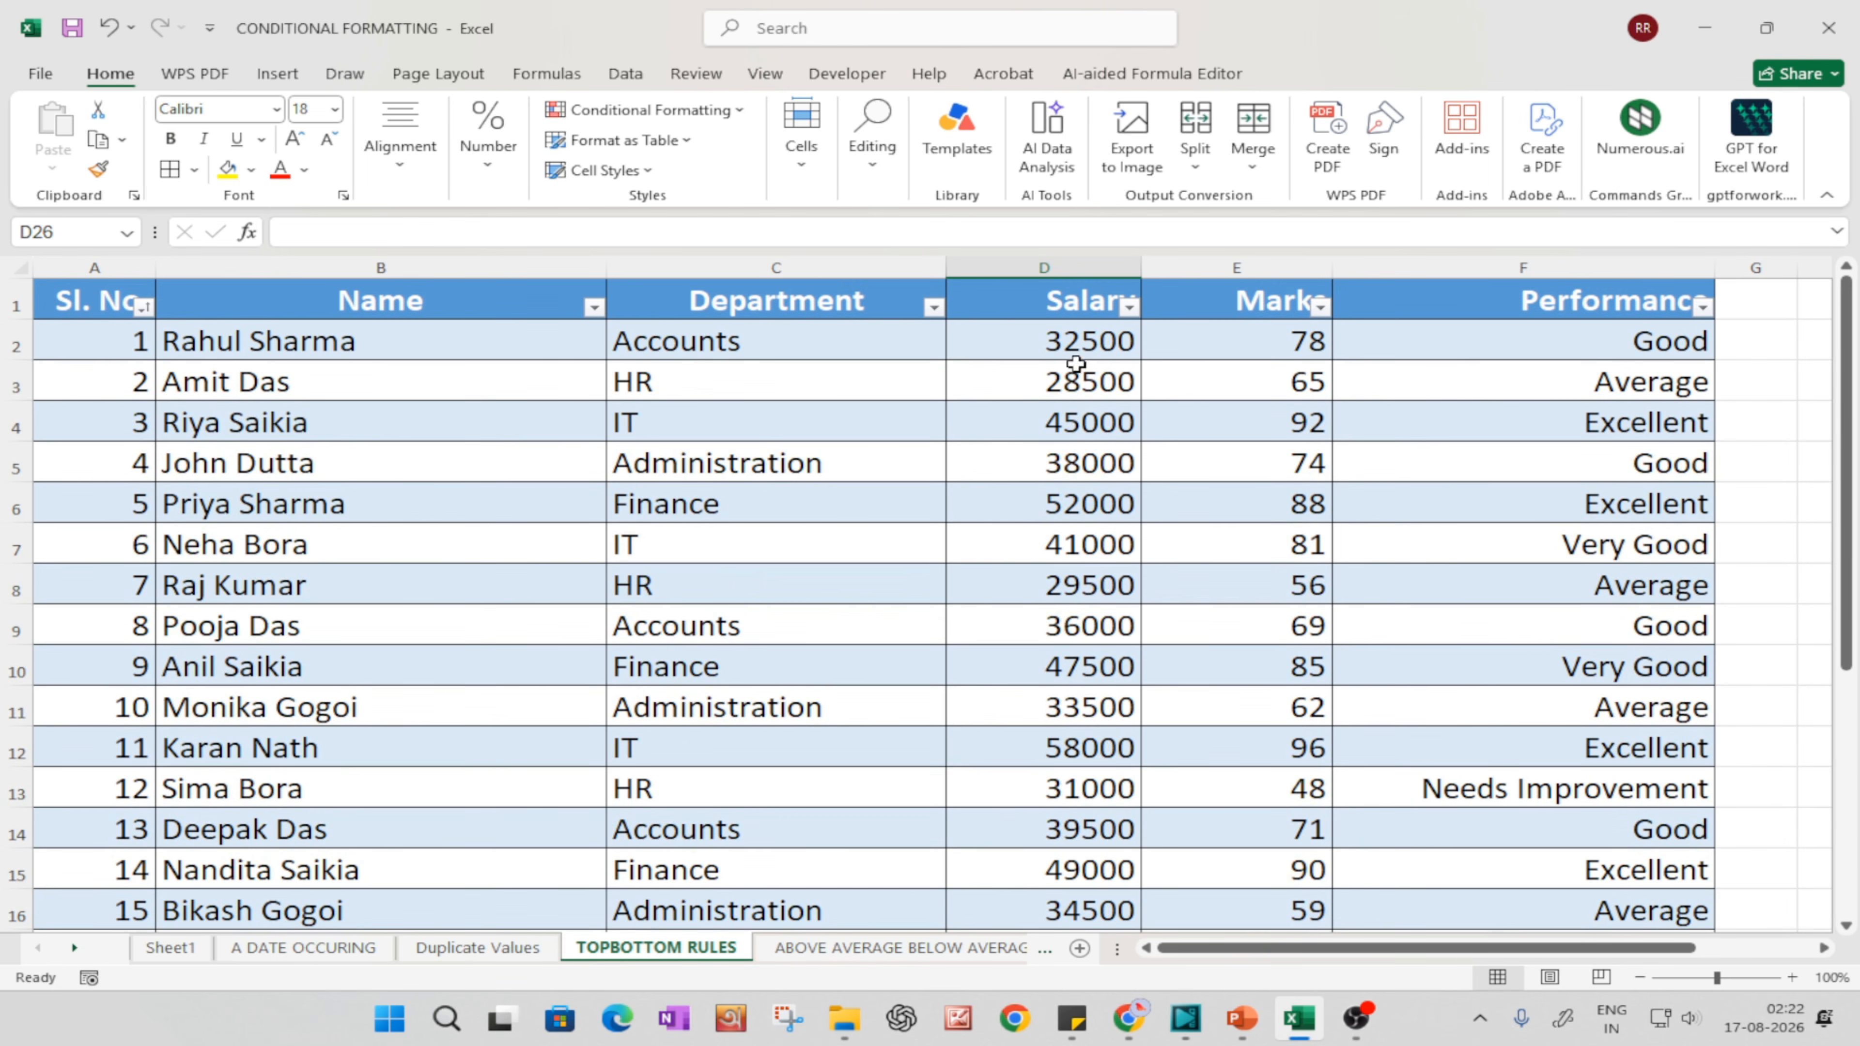
drag(1072, 365, 1076, 872)
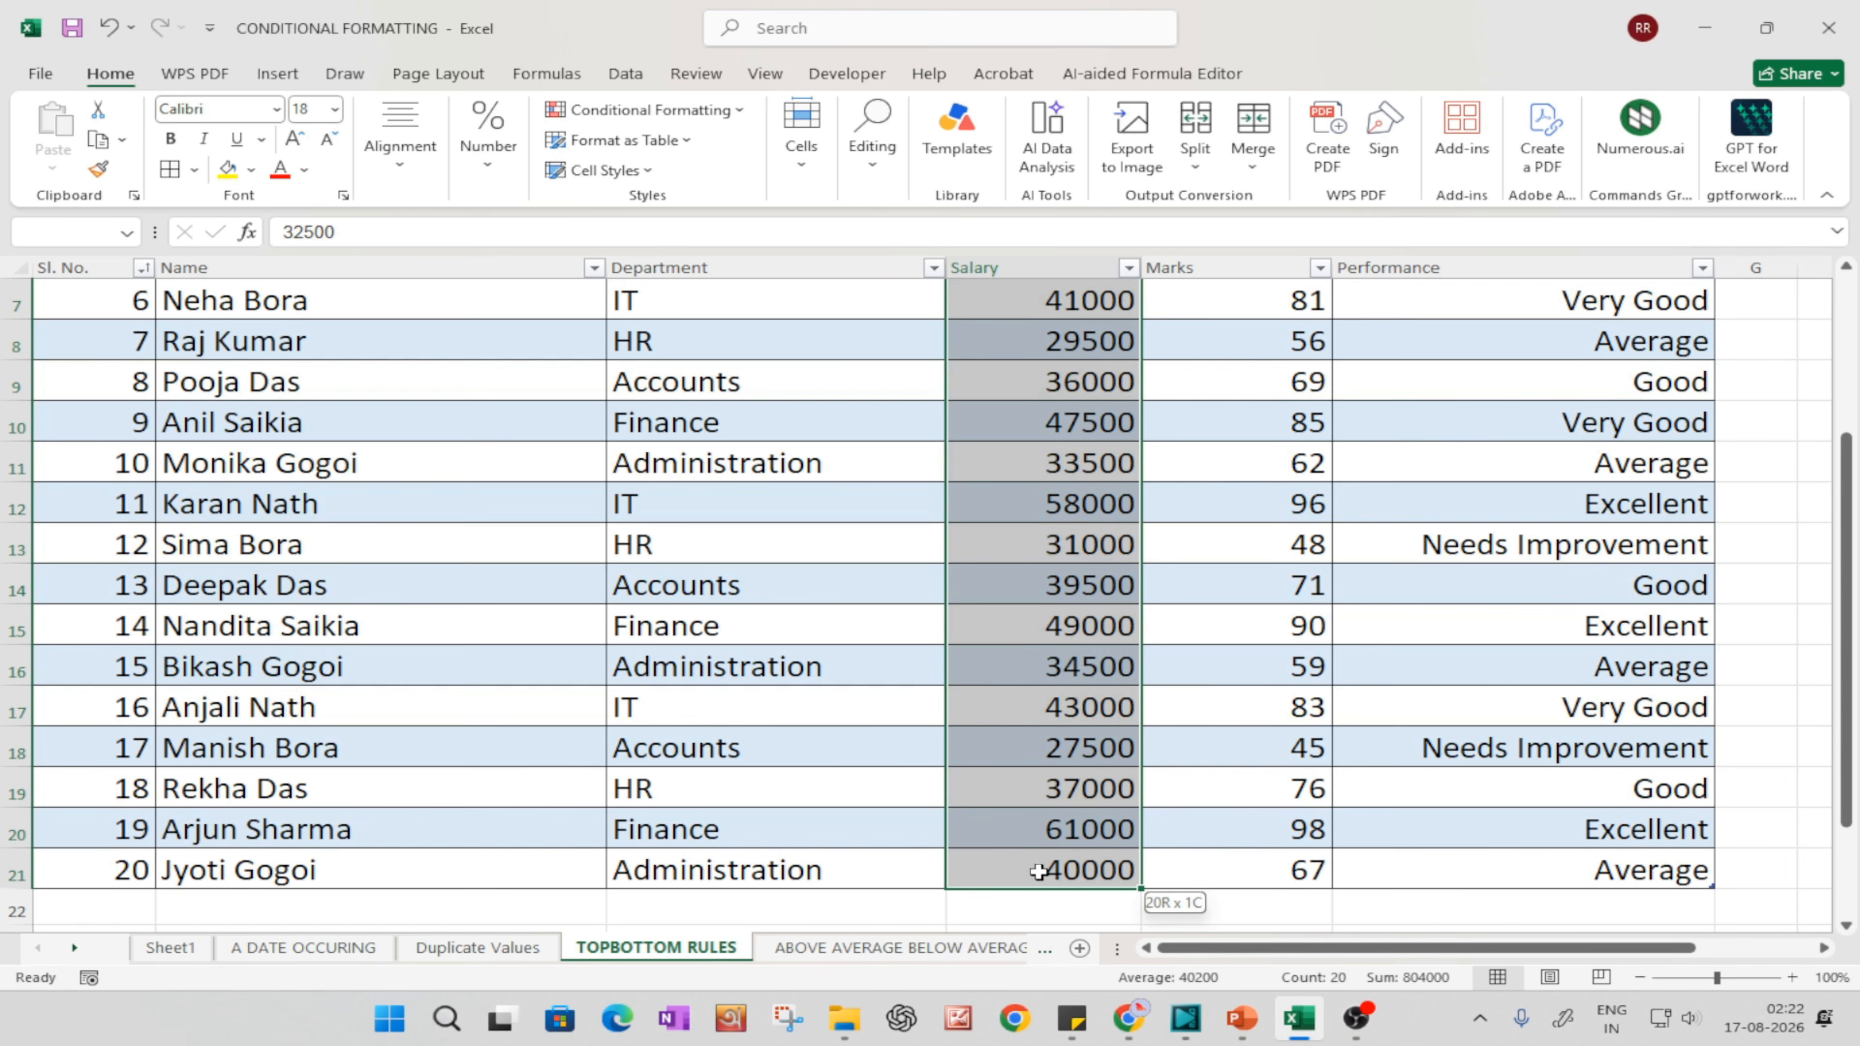
scroll(1026, 704, up, 2)
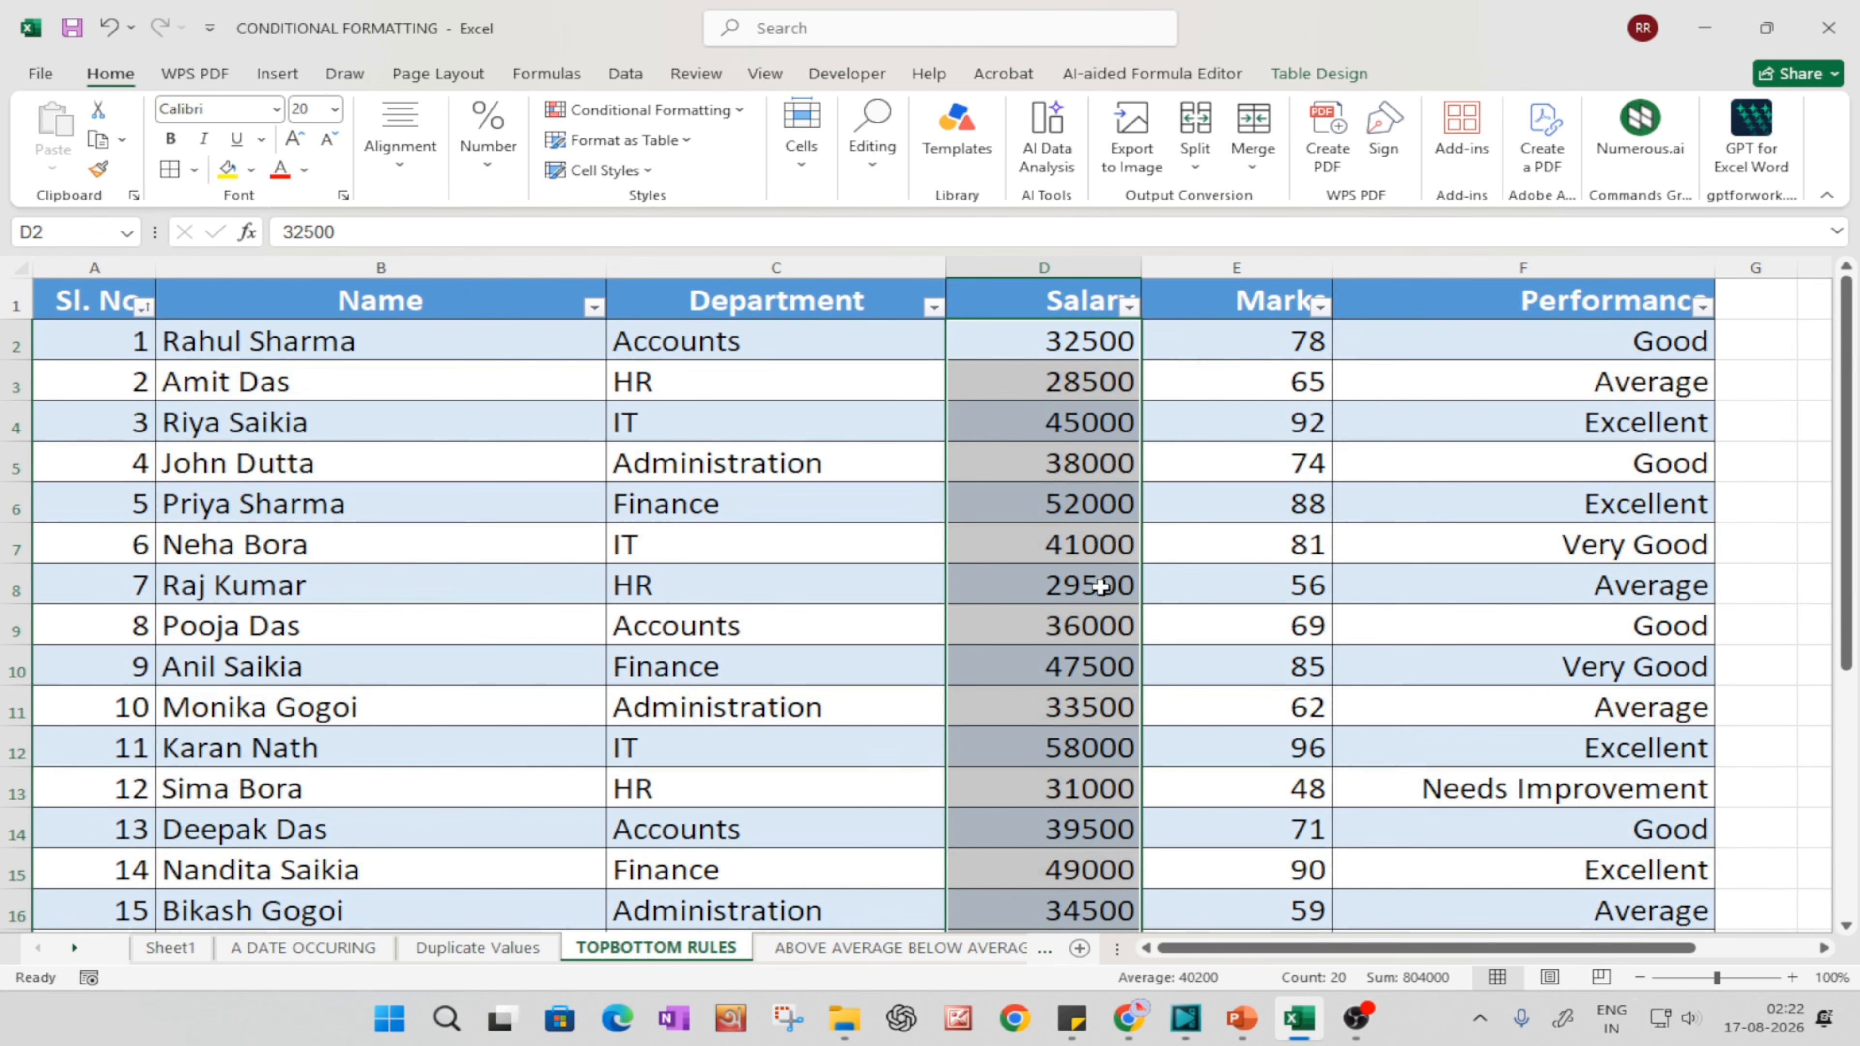
click(1090, 584)
click(1043, 270)
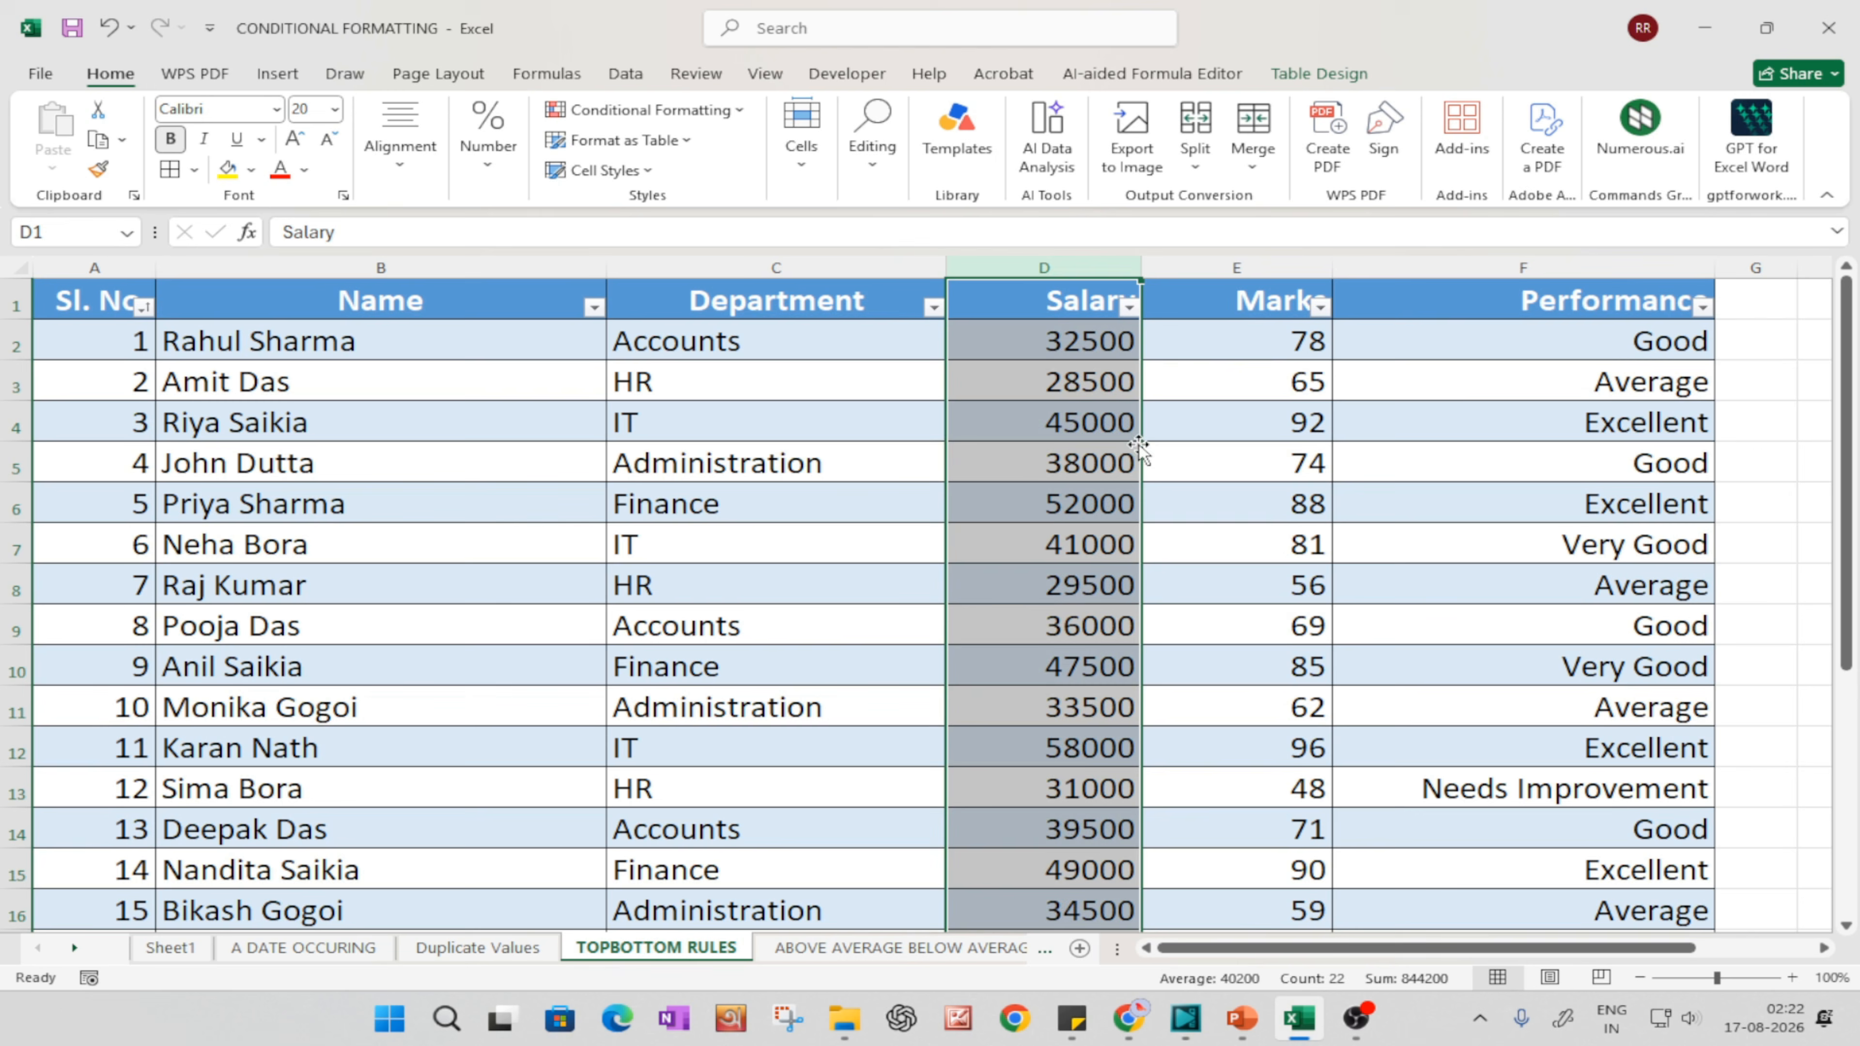
click(1160, 430)
drag(1075, 339, 1084, 871)
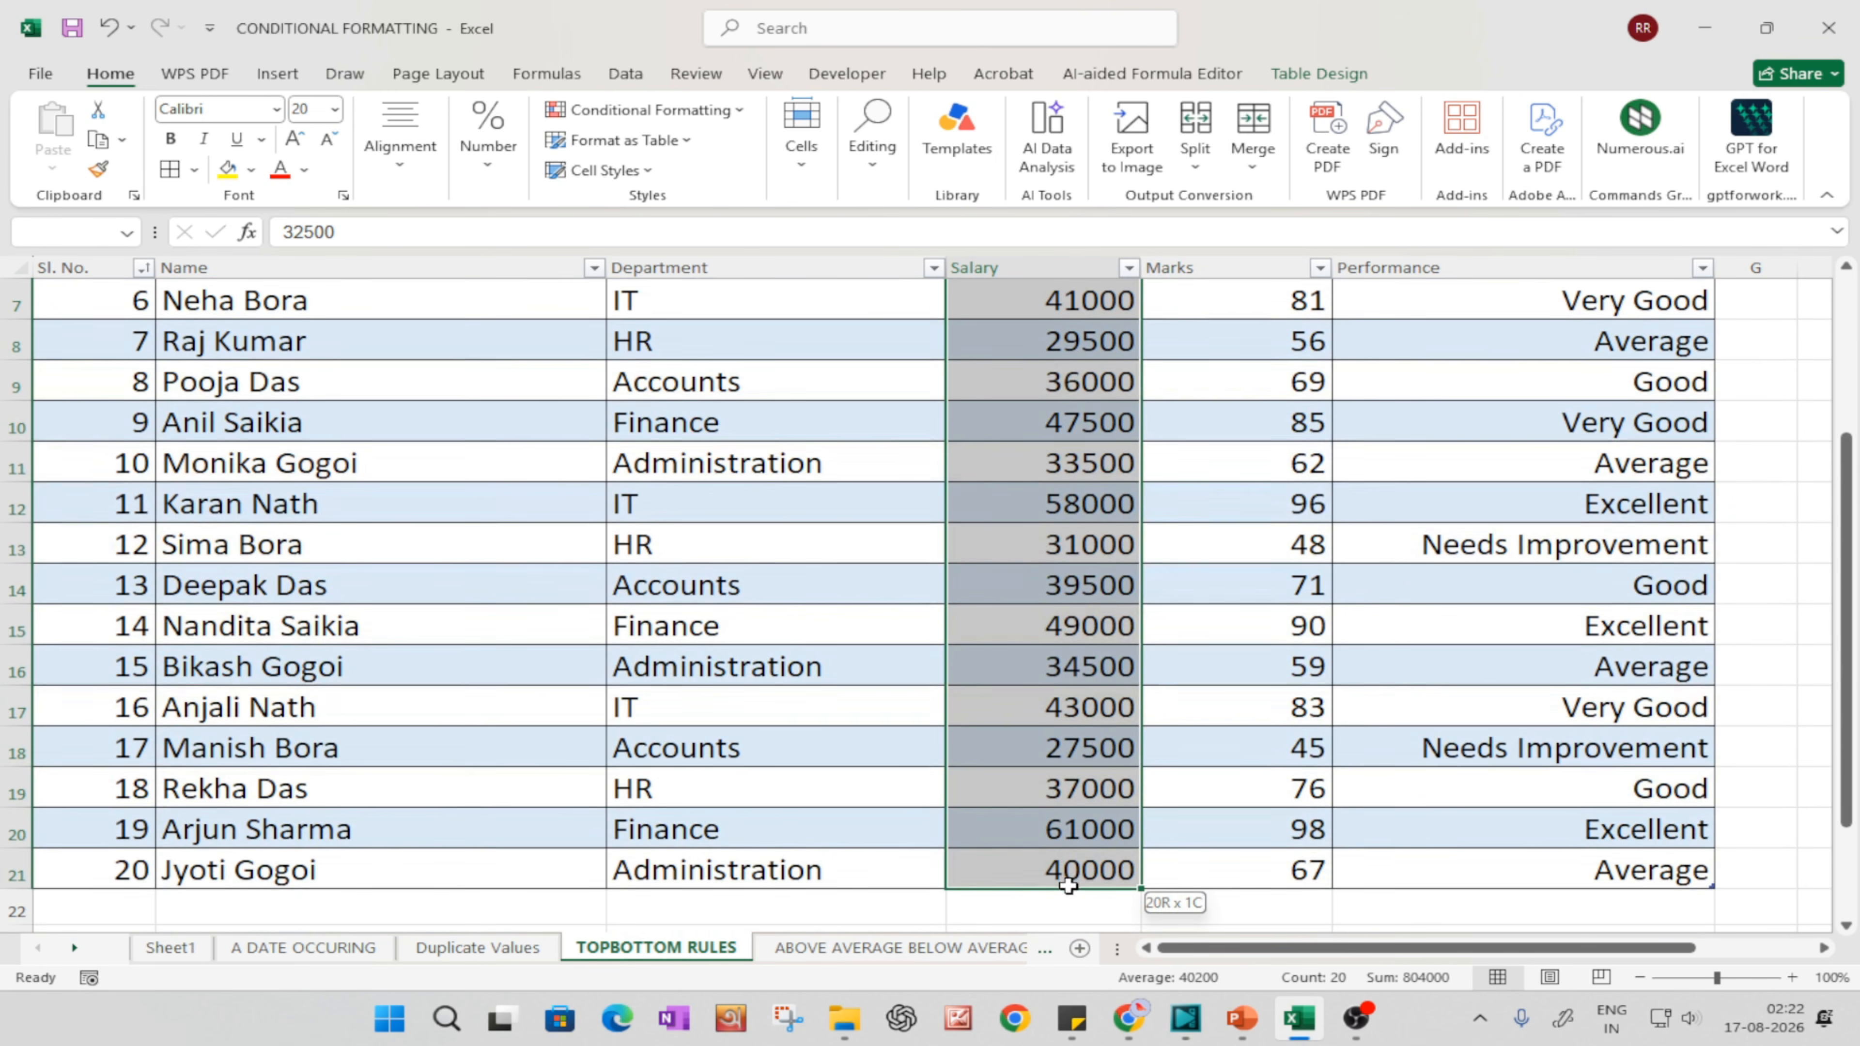
click(640, 111)
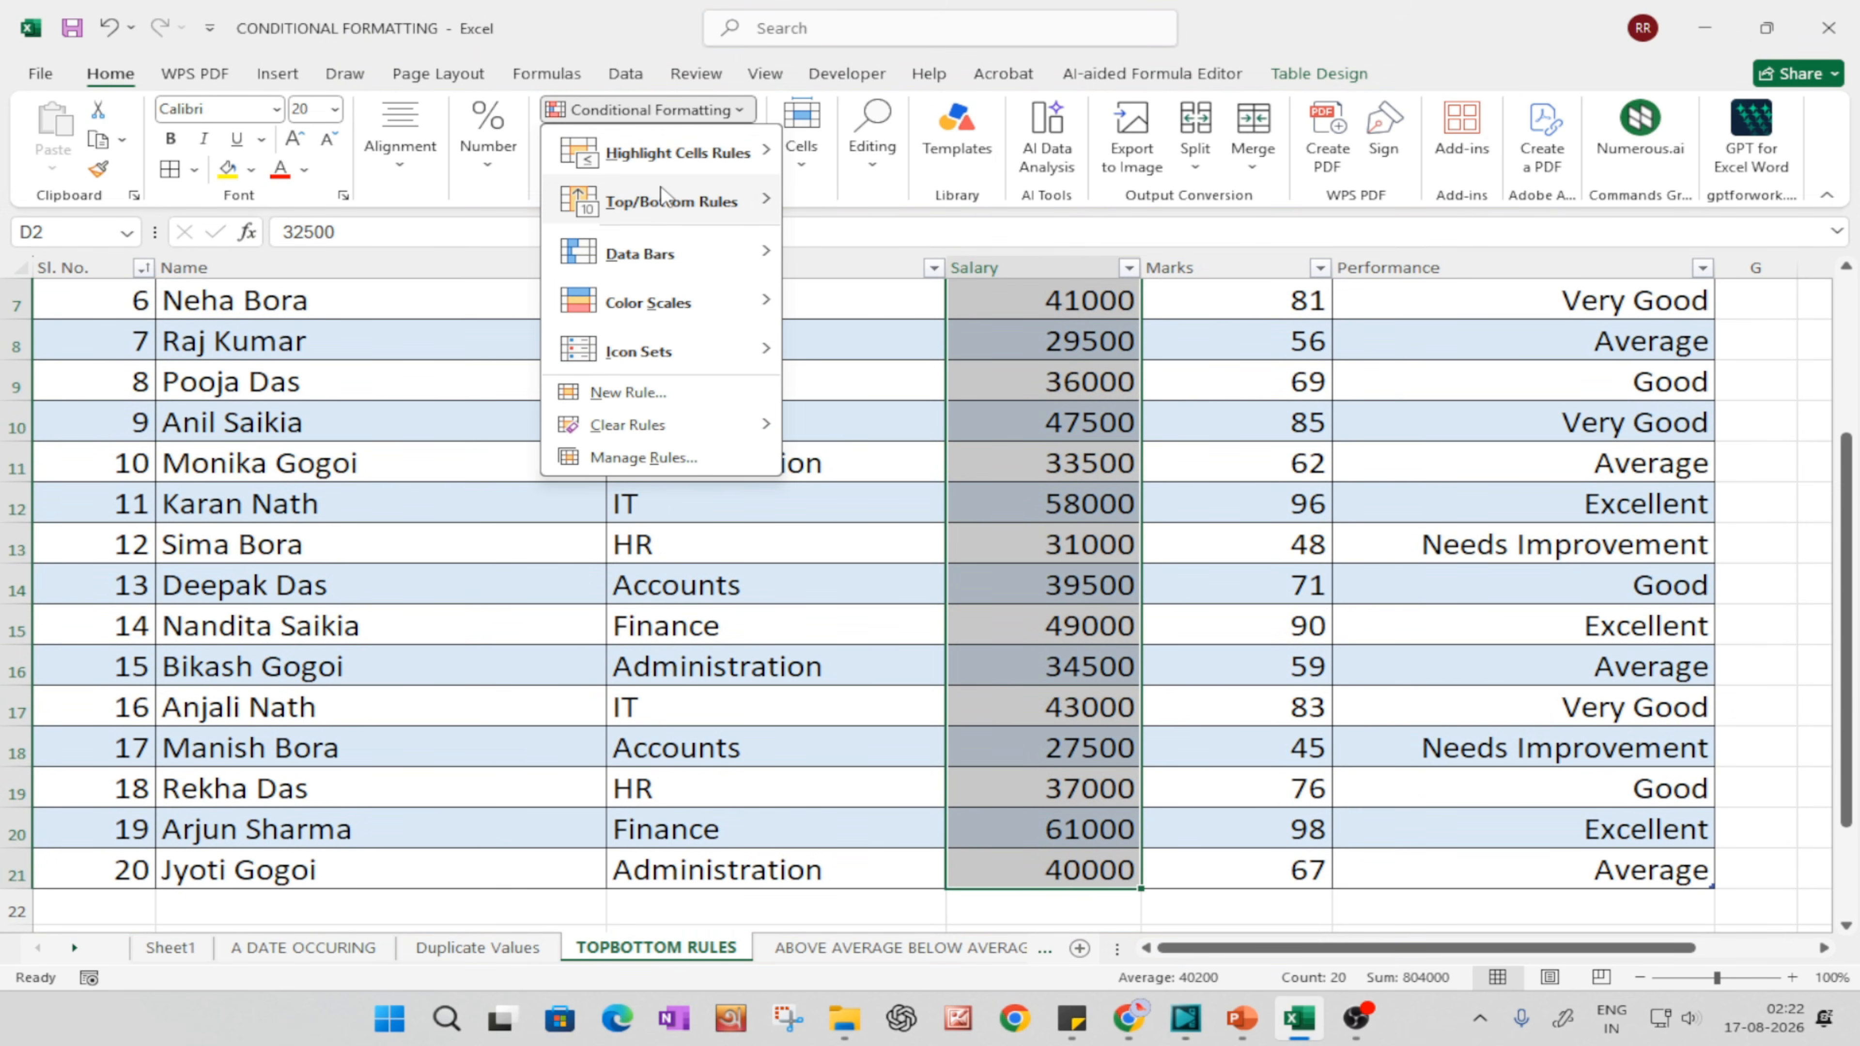
mouse_move(666, 199)
click(892, 399)
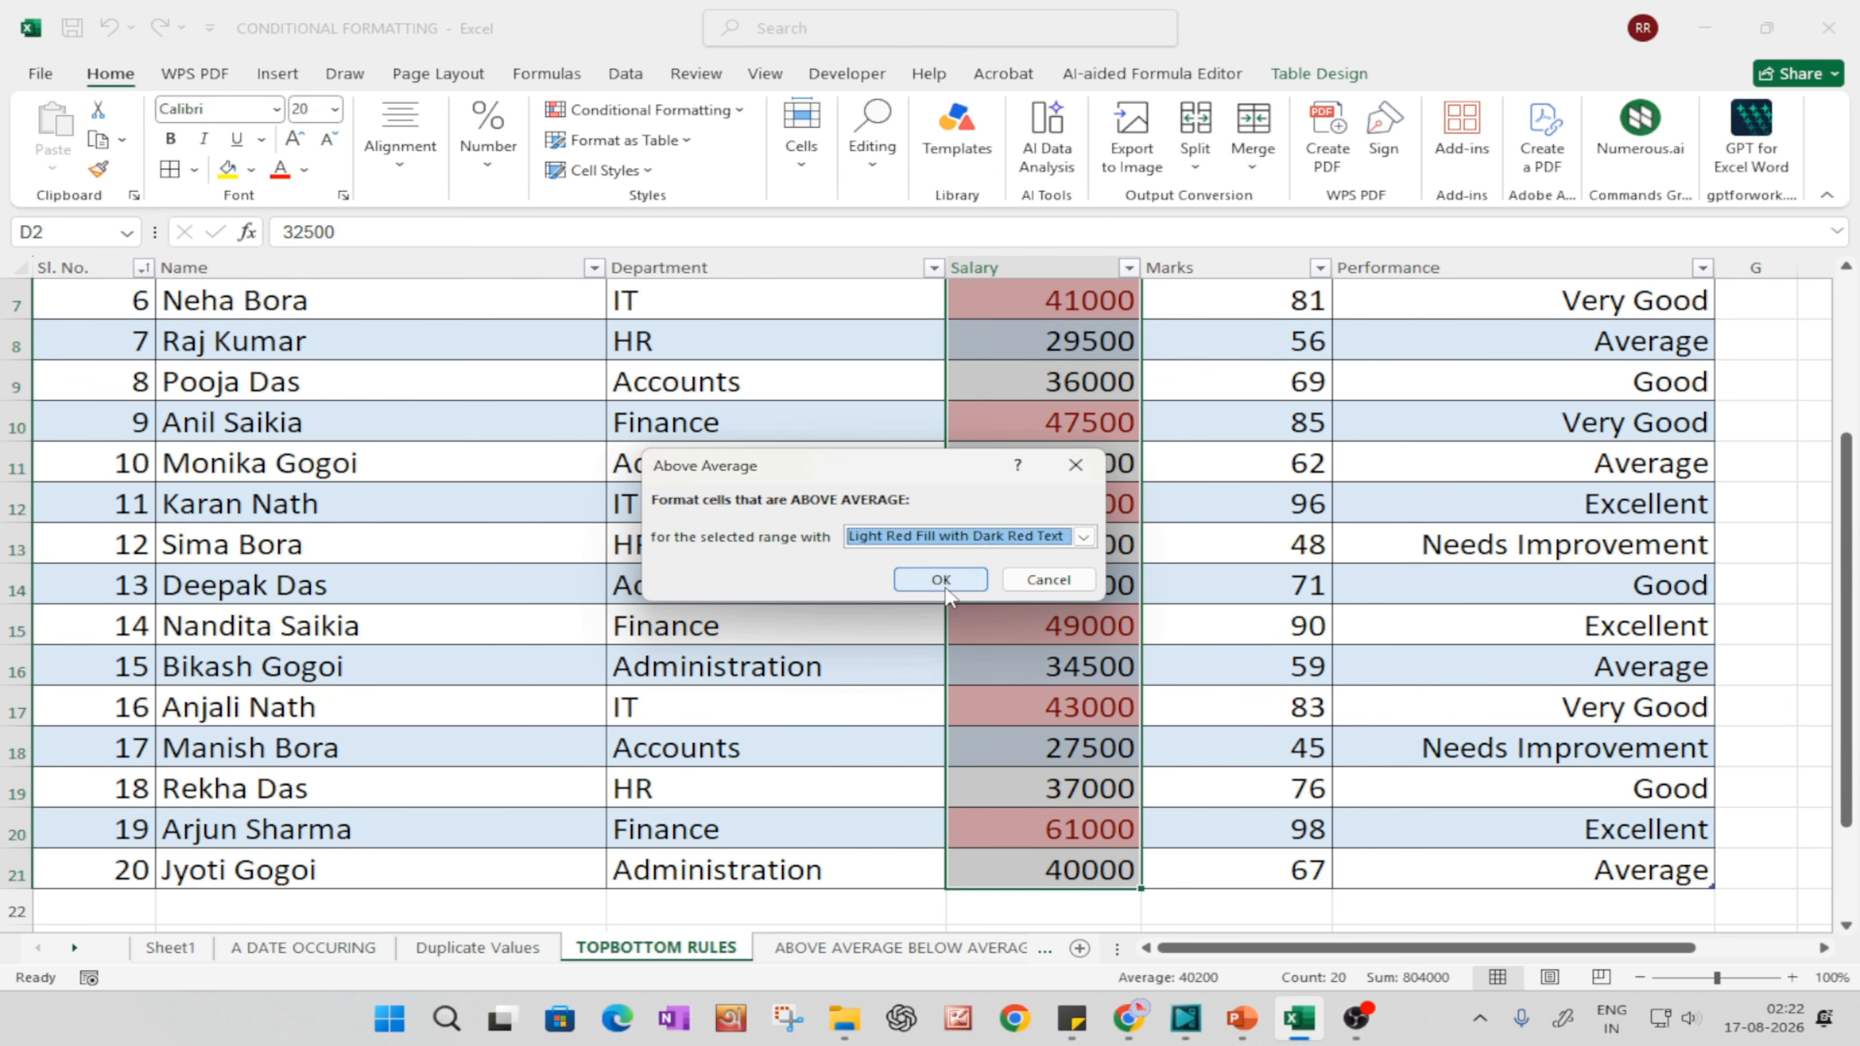
click(945, 586)
Step: Check the average in D25, sort the table by Salary from largest to smallest and select the red-highlighted salaries
scroll(1029, 739, down, 4)
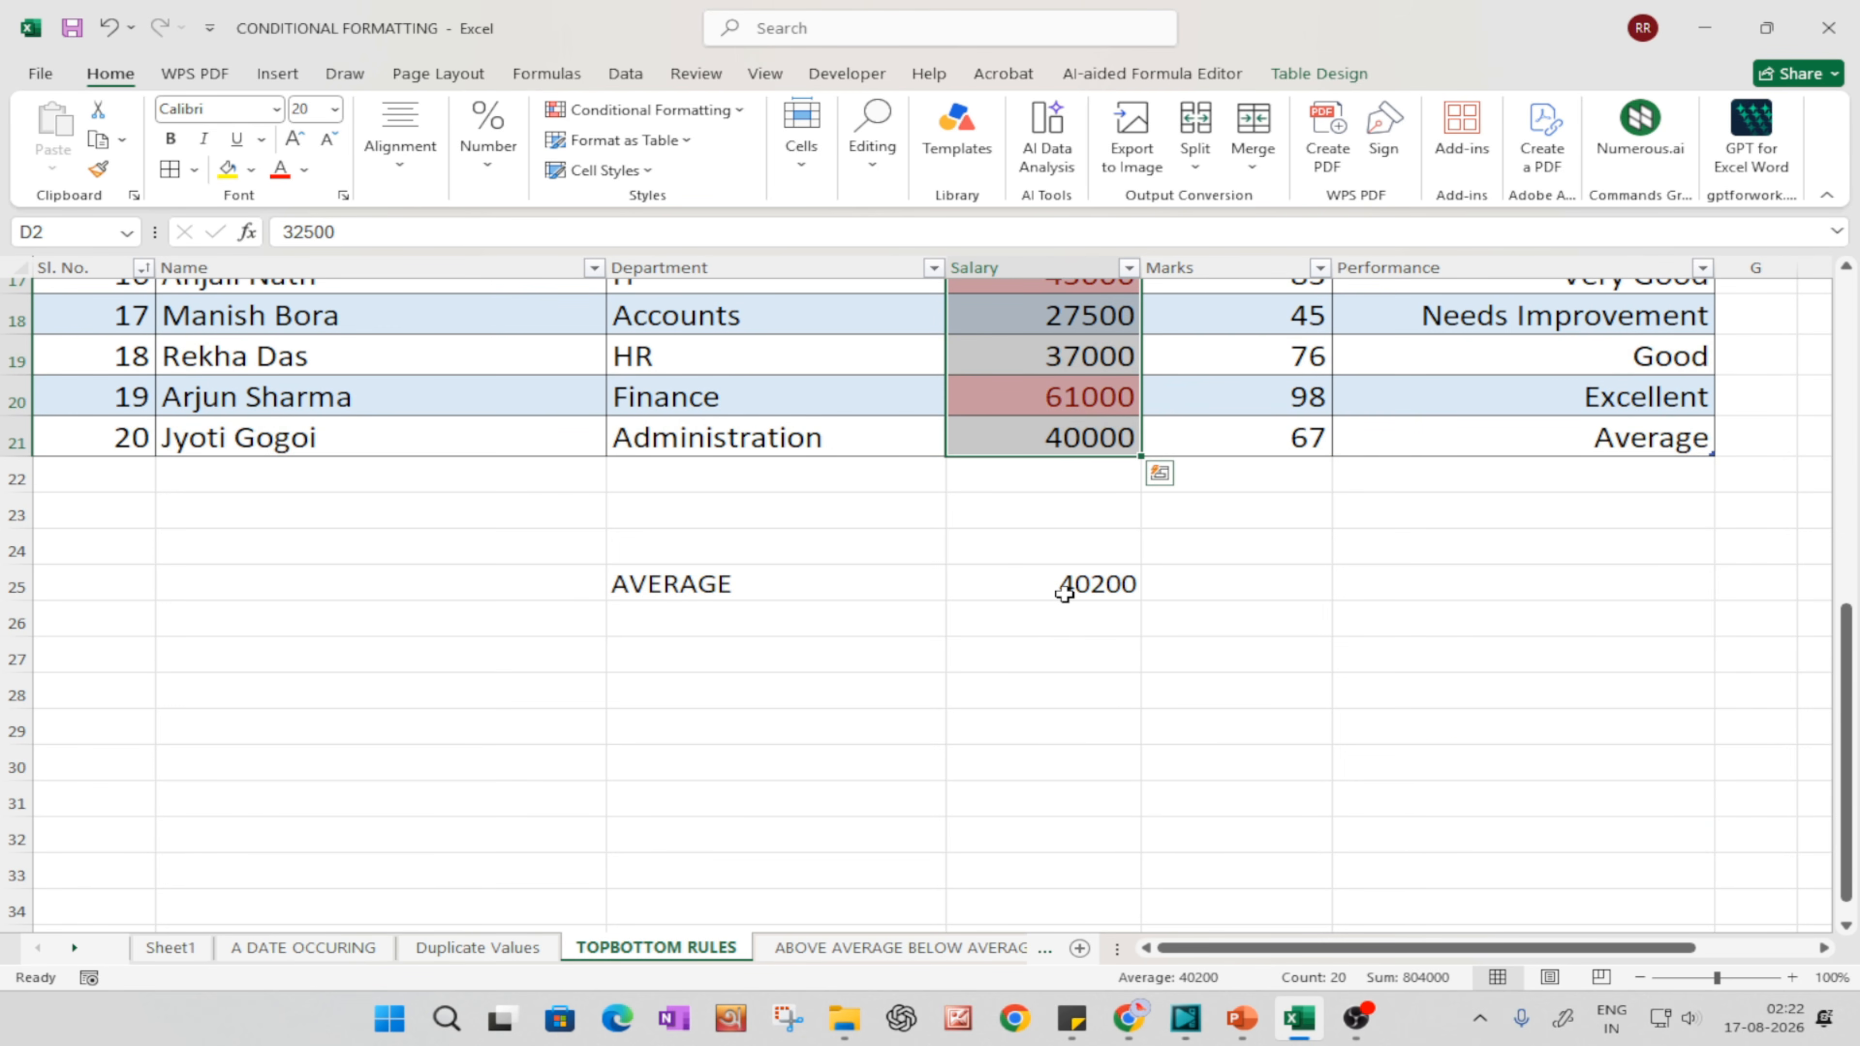
click(1069, 595)
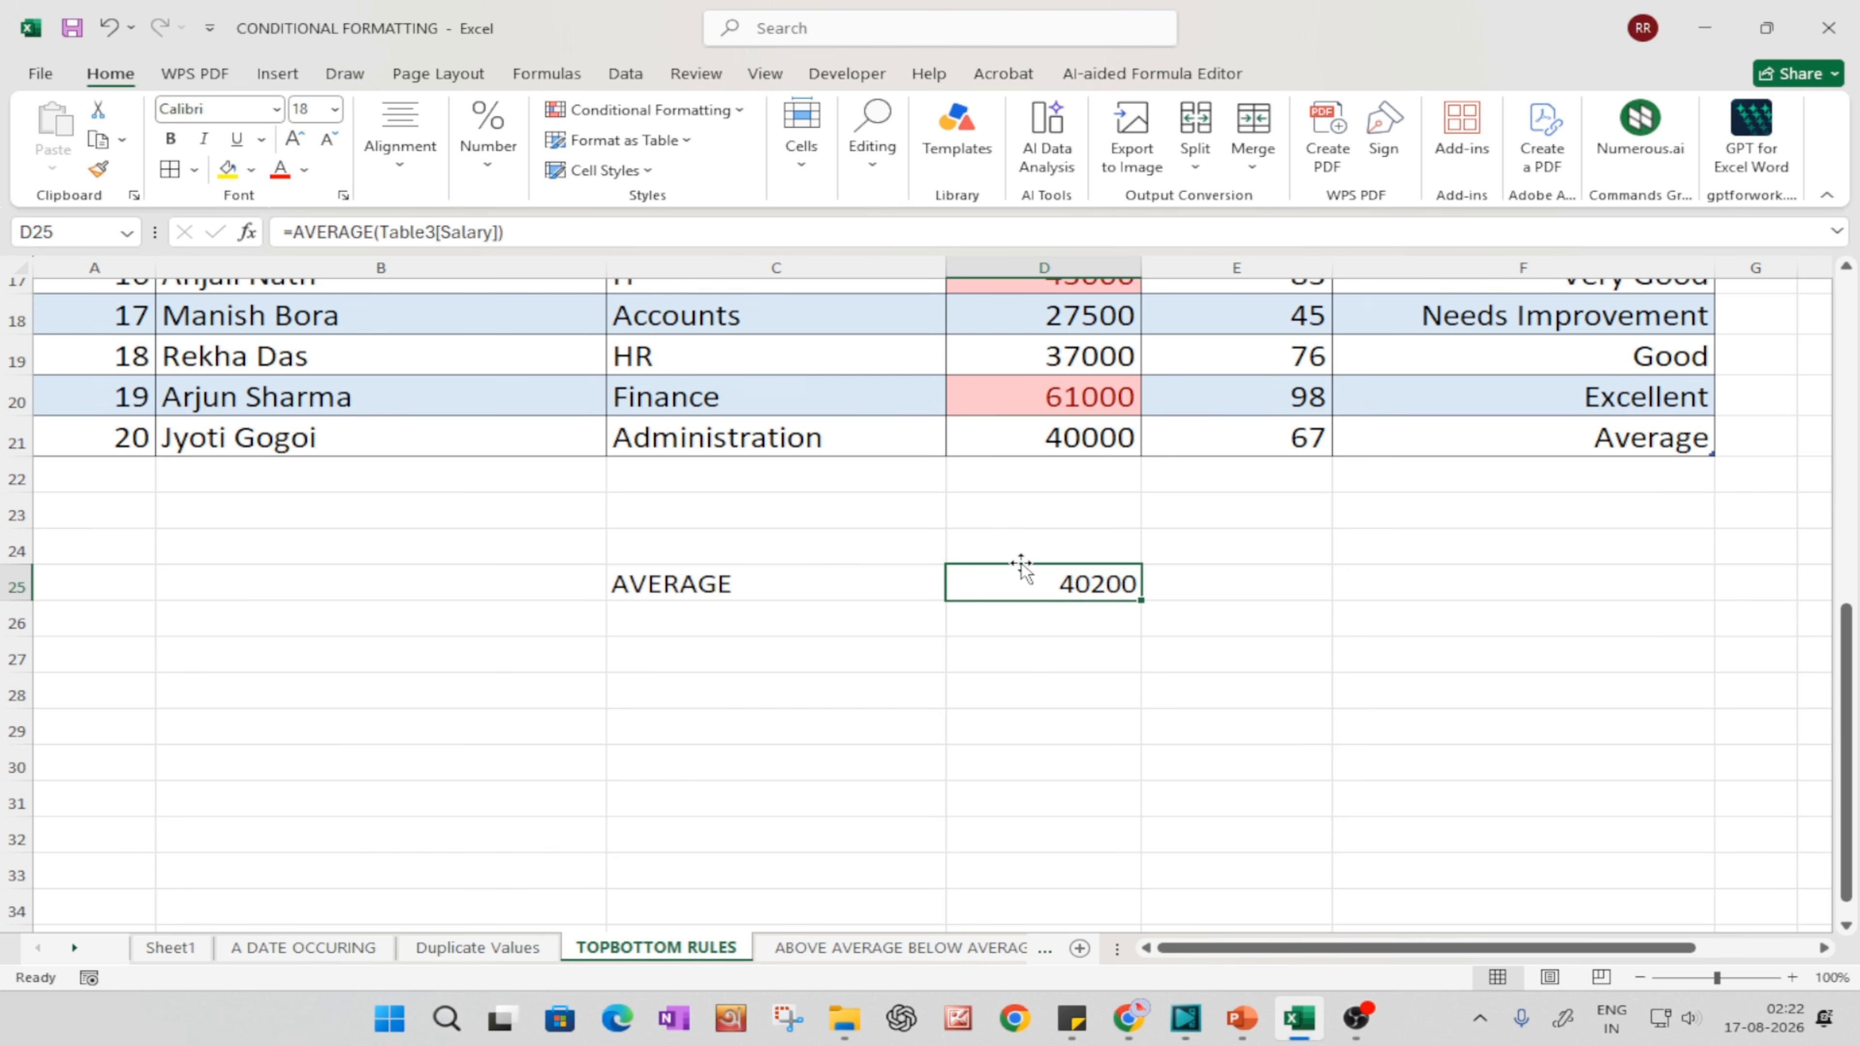
scroll(1094, 470, up, 5)
click(1130, 306)
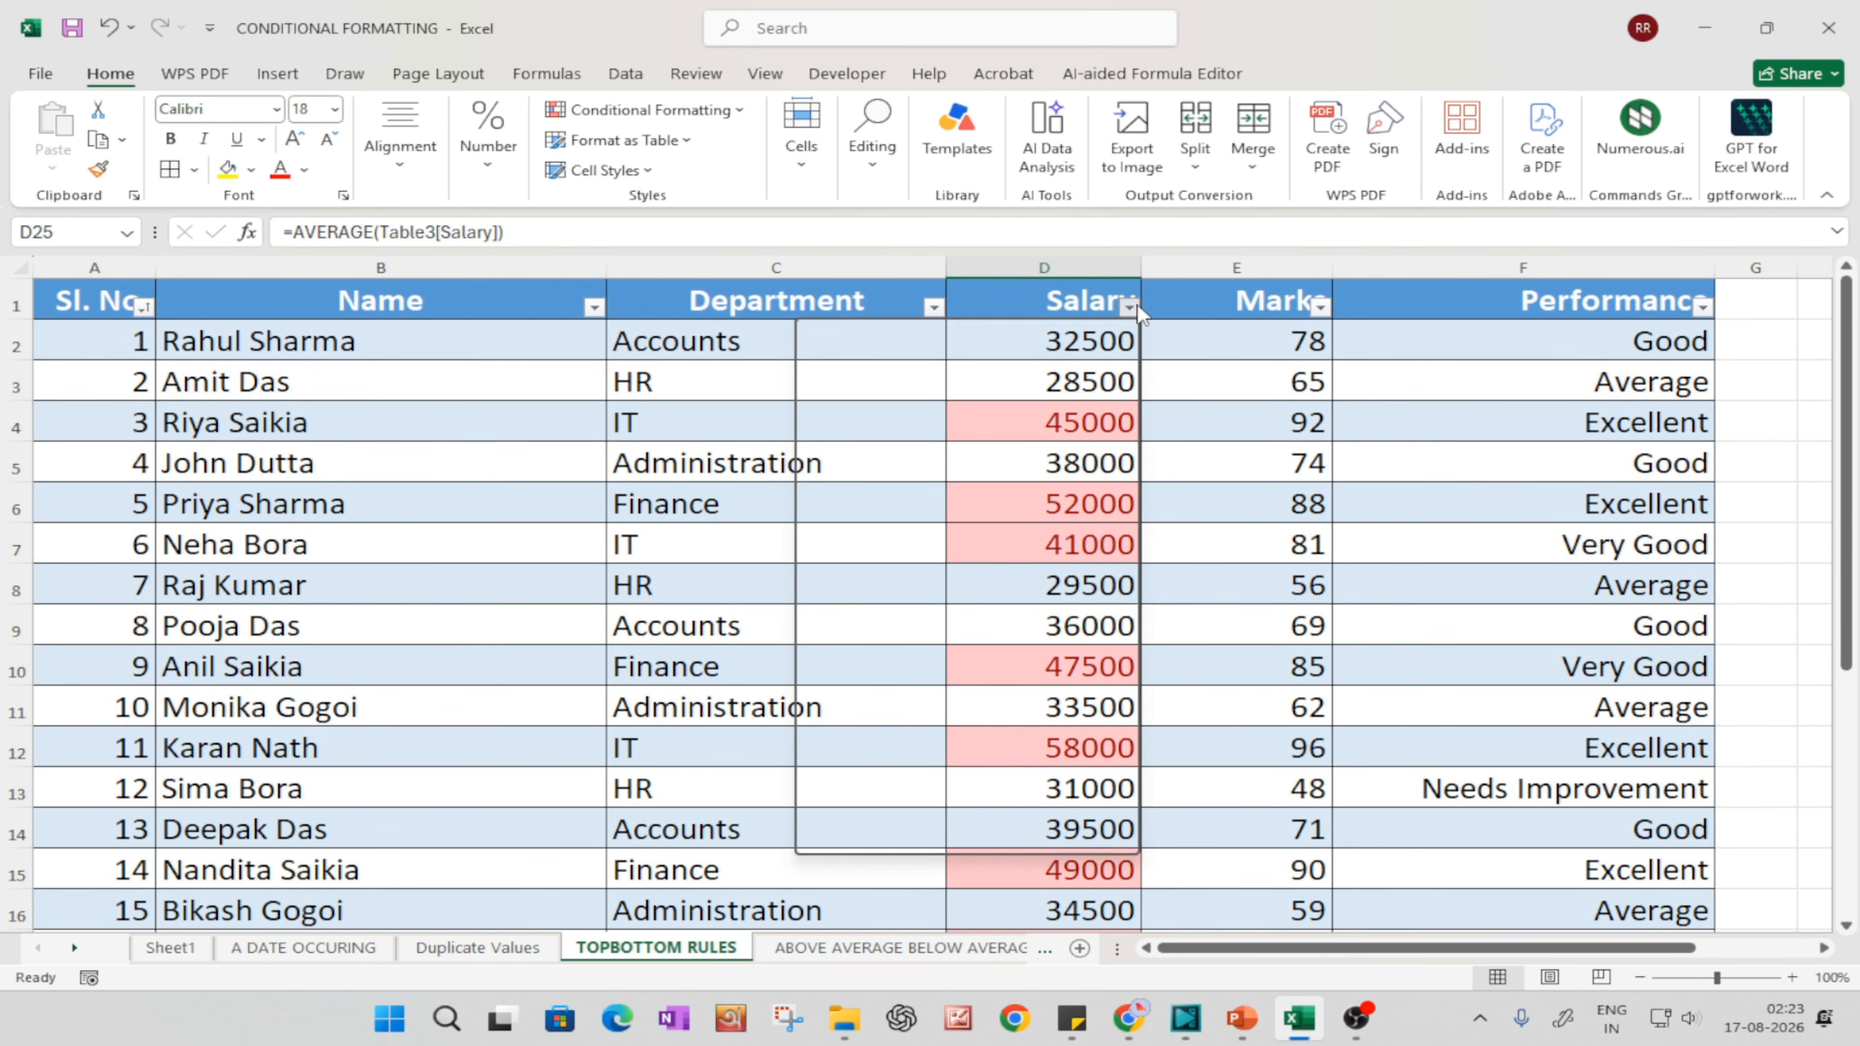
click(893, 369)
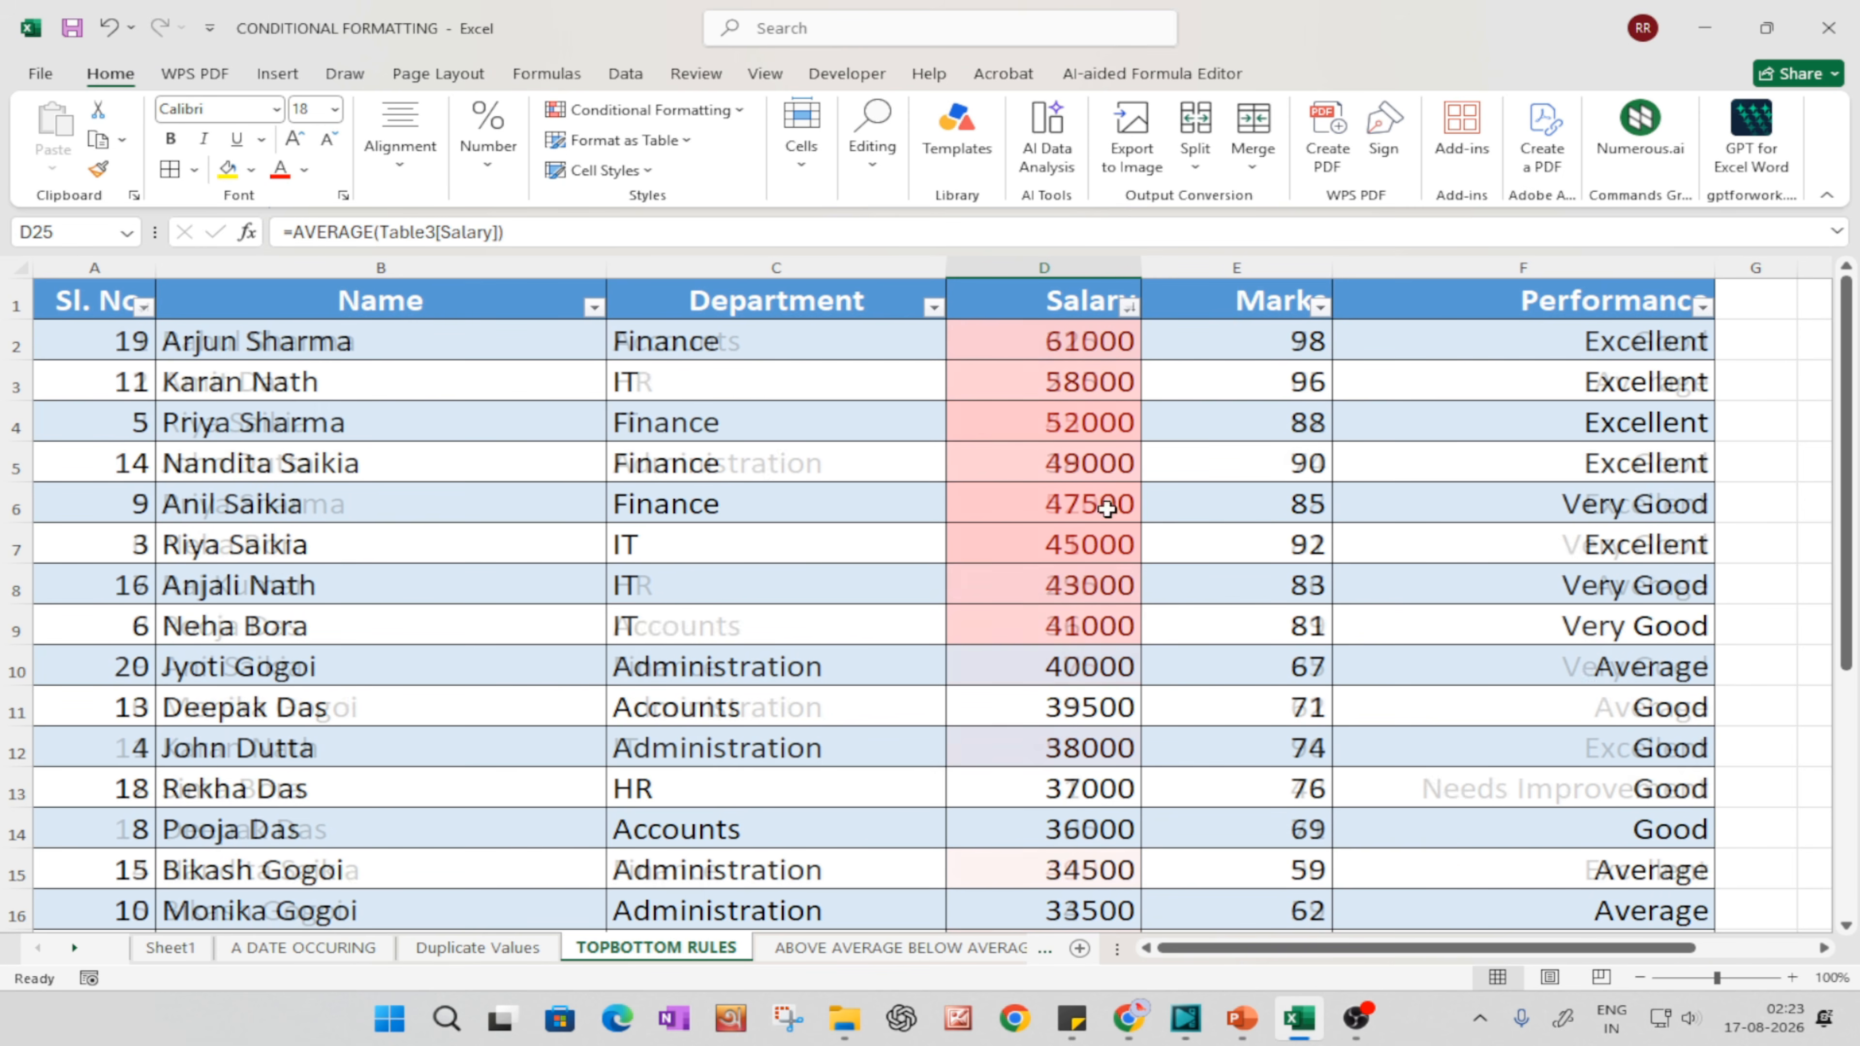
click(1184, 709)
click(1094, 635)
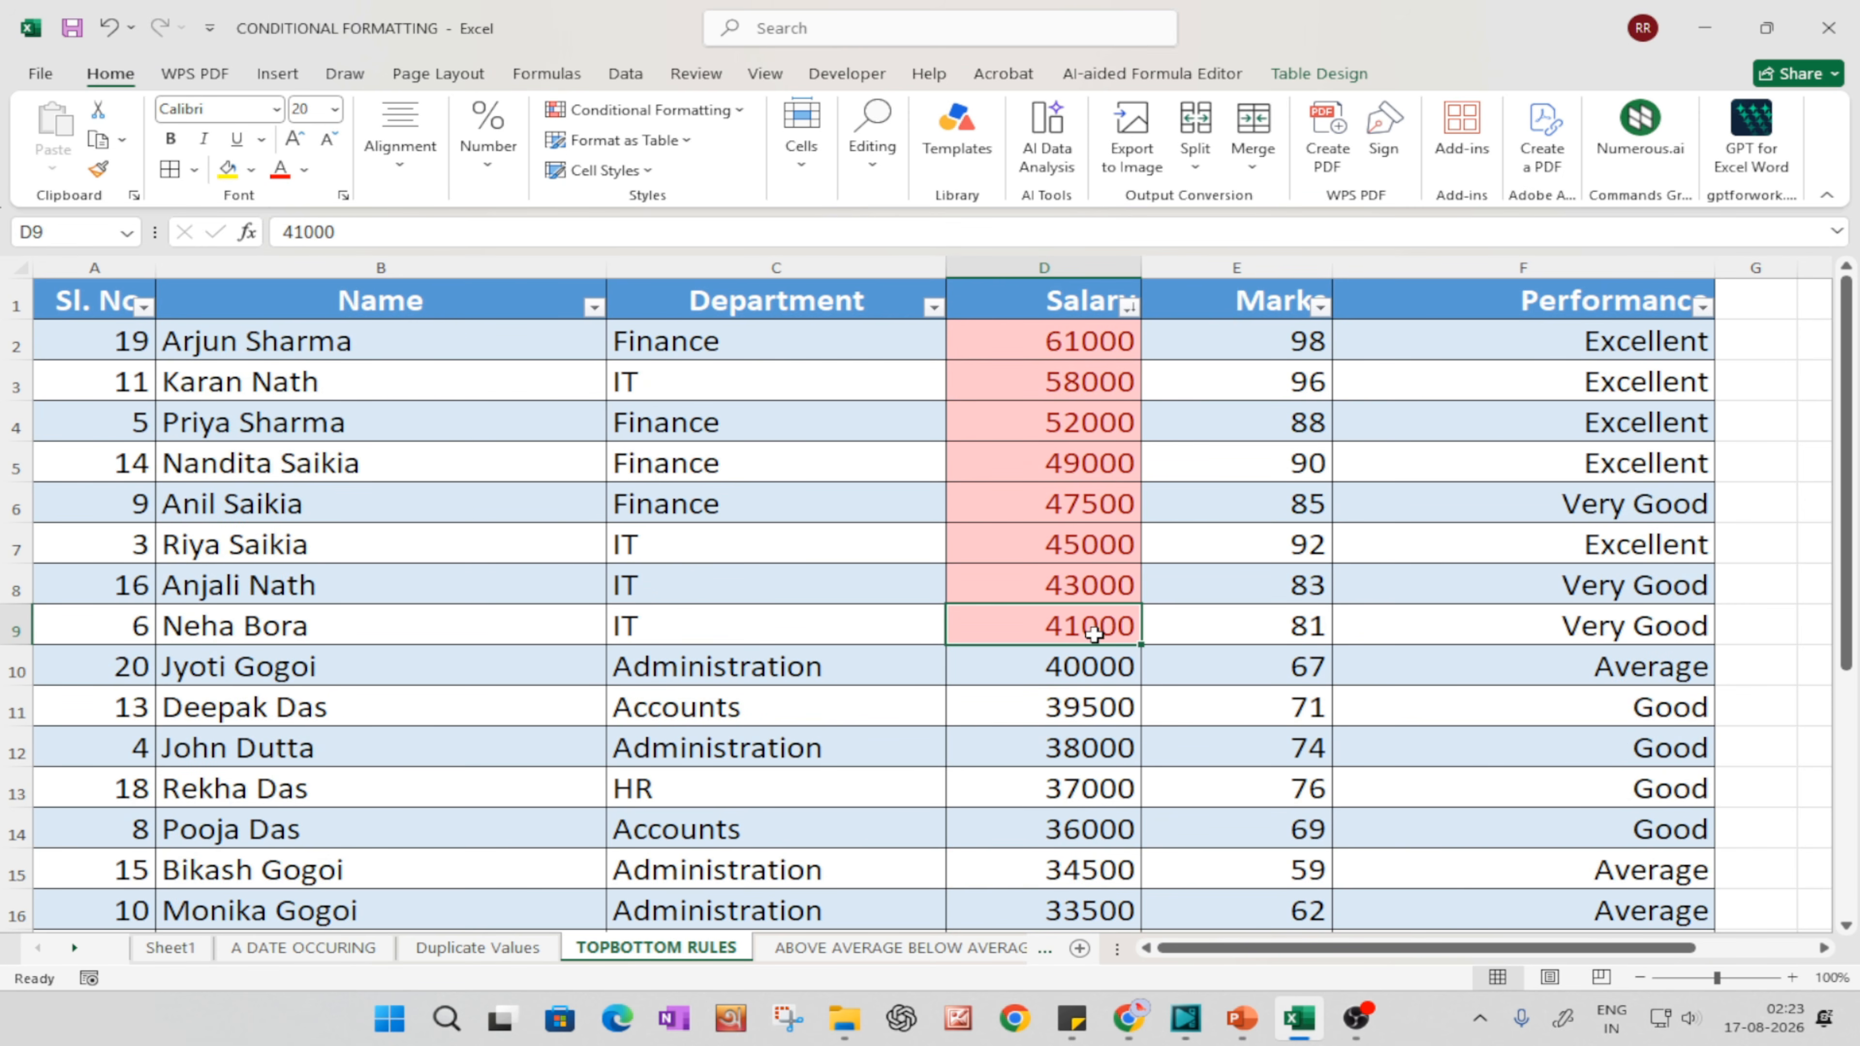
drag(1088, 348, 1090, 629)
Step: Apply a Below Average conditional formatting rule to the whole Salary column with Green Fill with Dark Green Text
click(1032, 269)
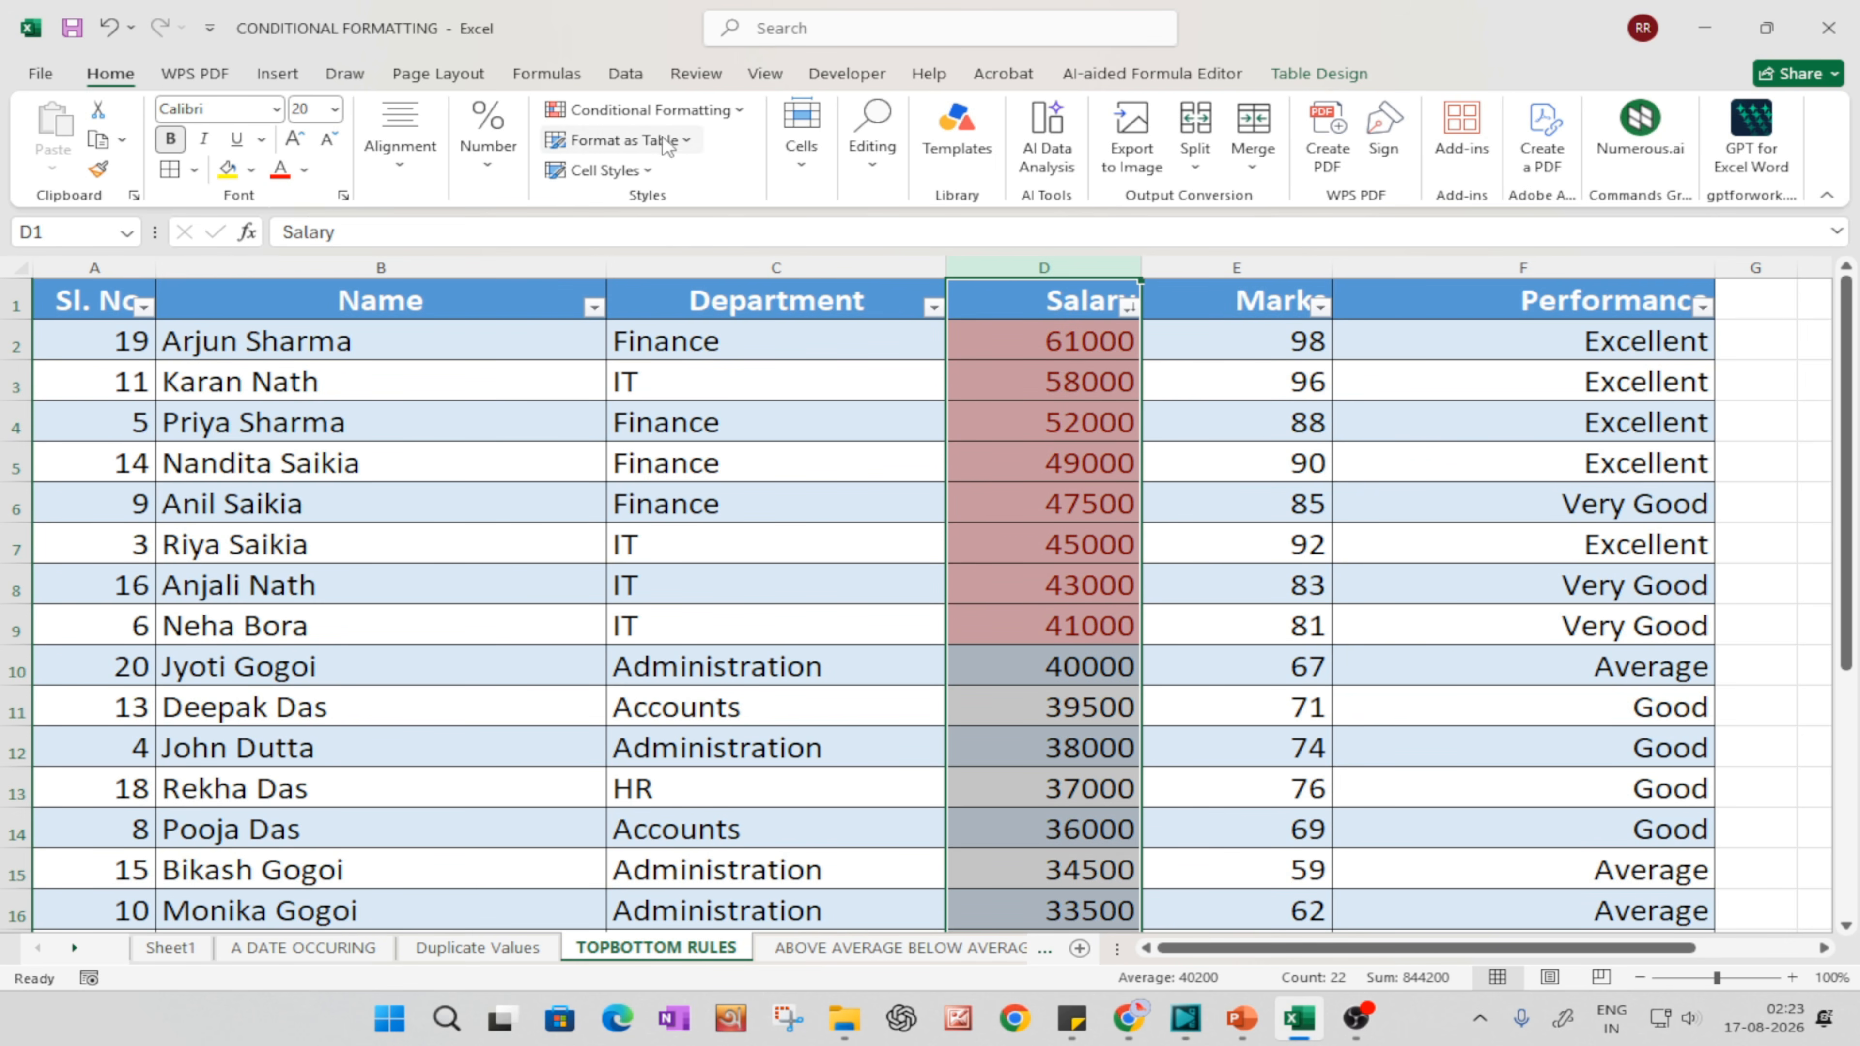
click(643, 110)
mouse_move(673, 150)
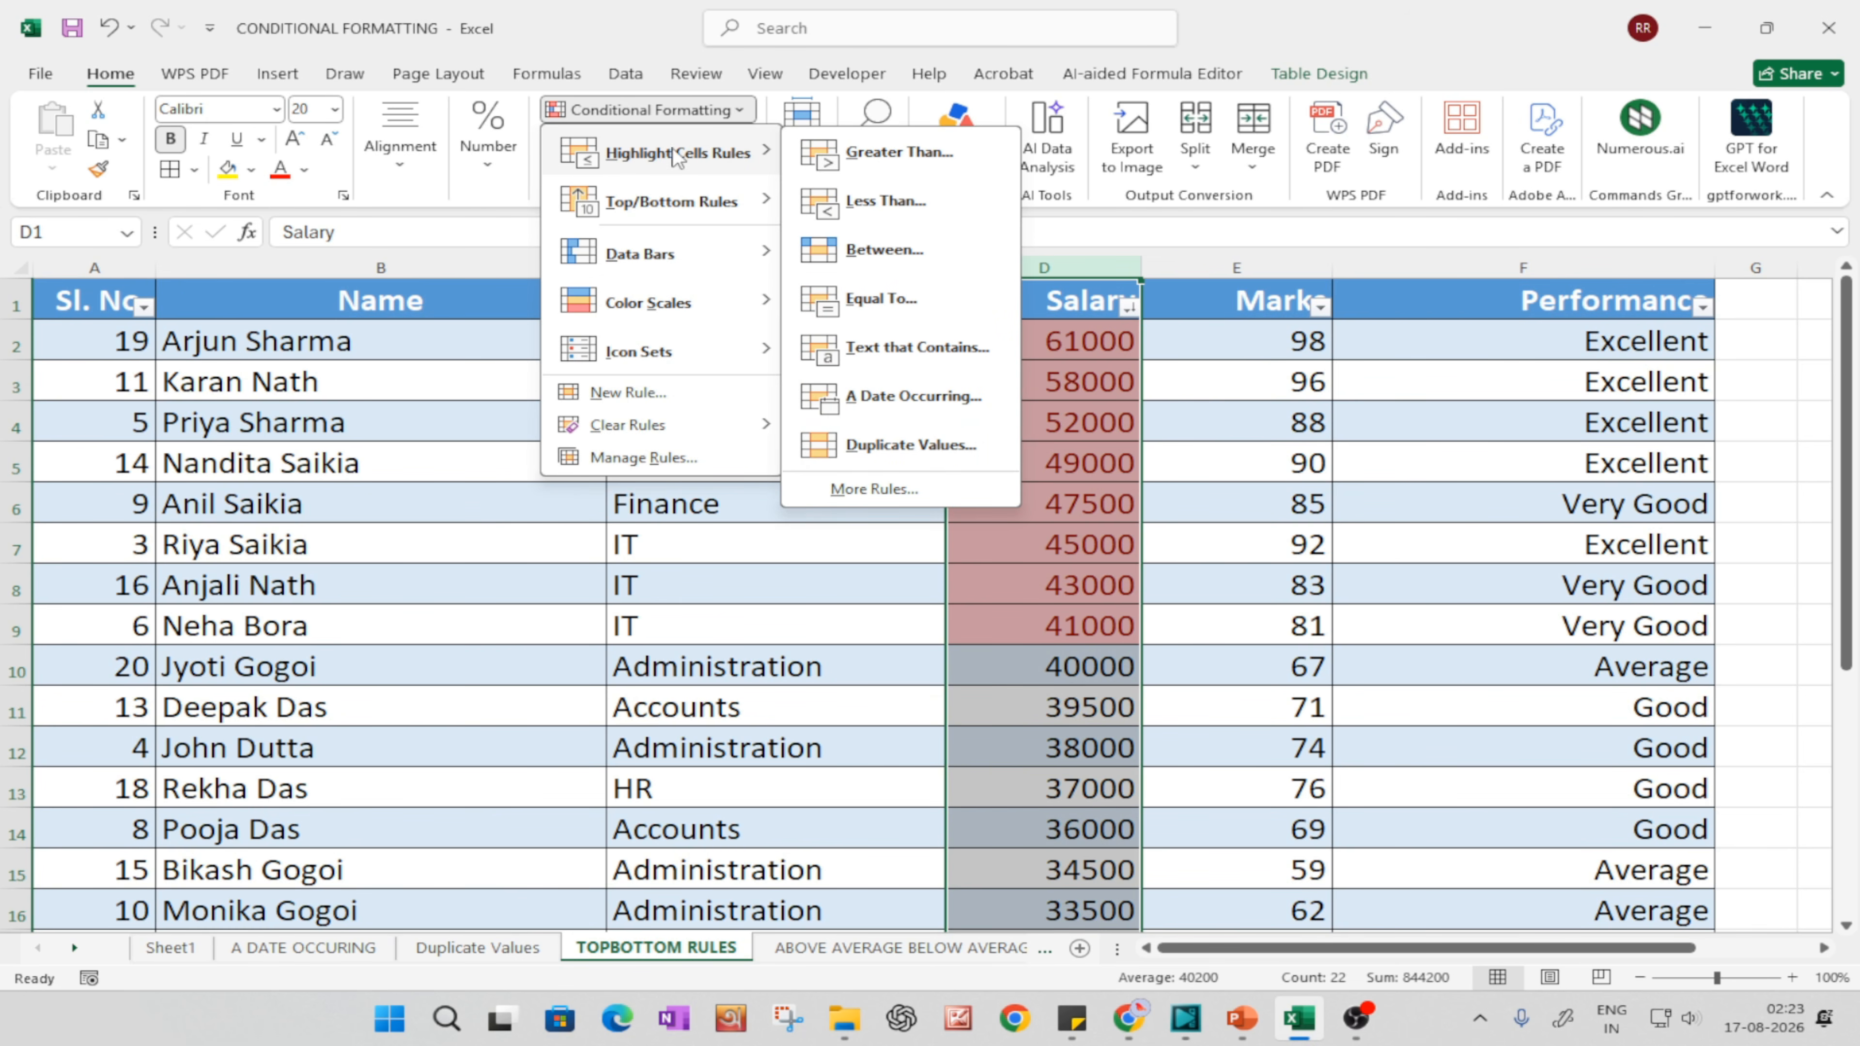
mouse_move(700, 204)
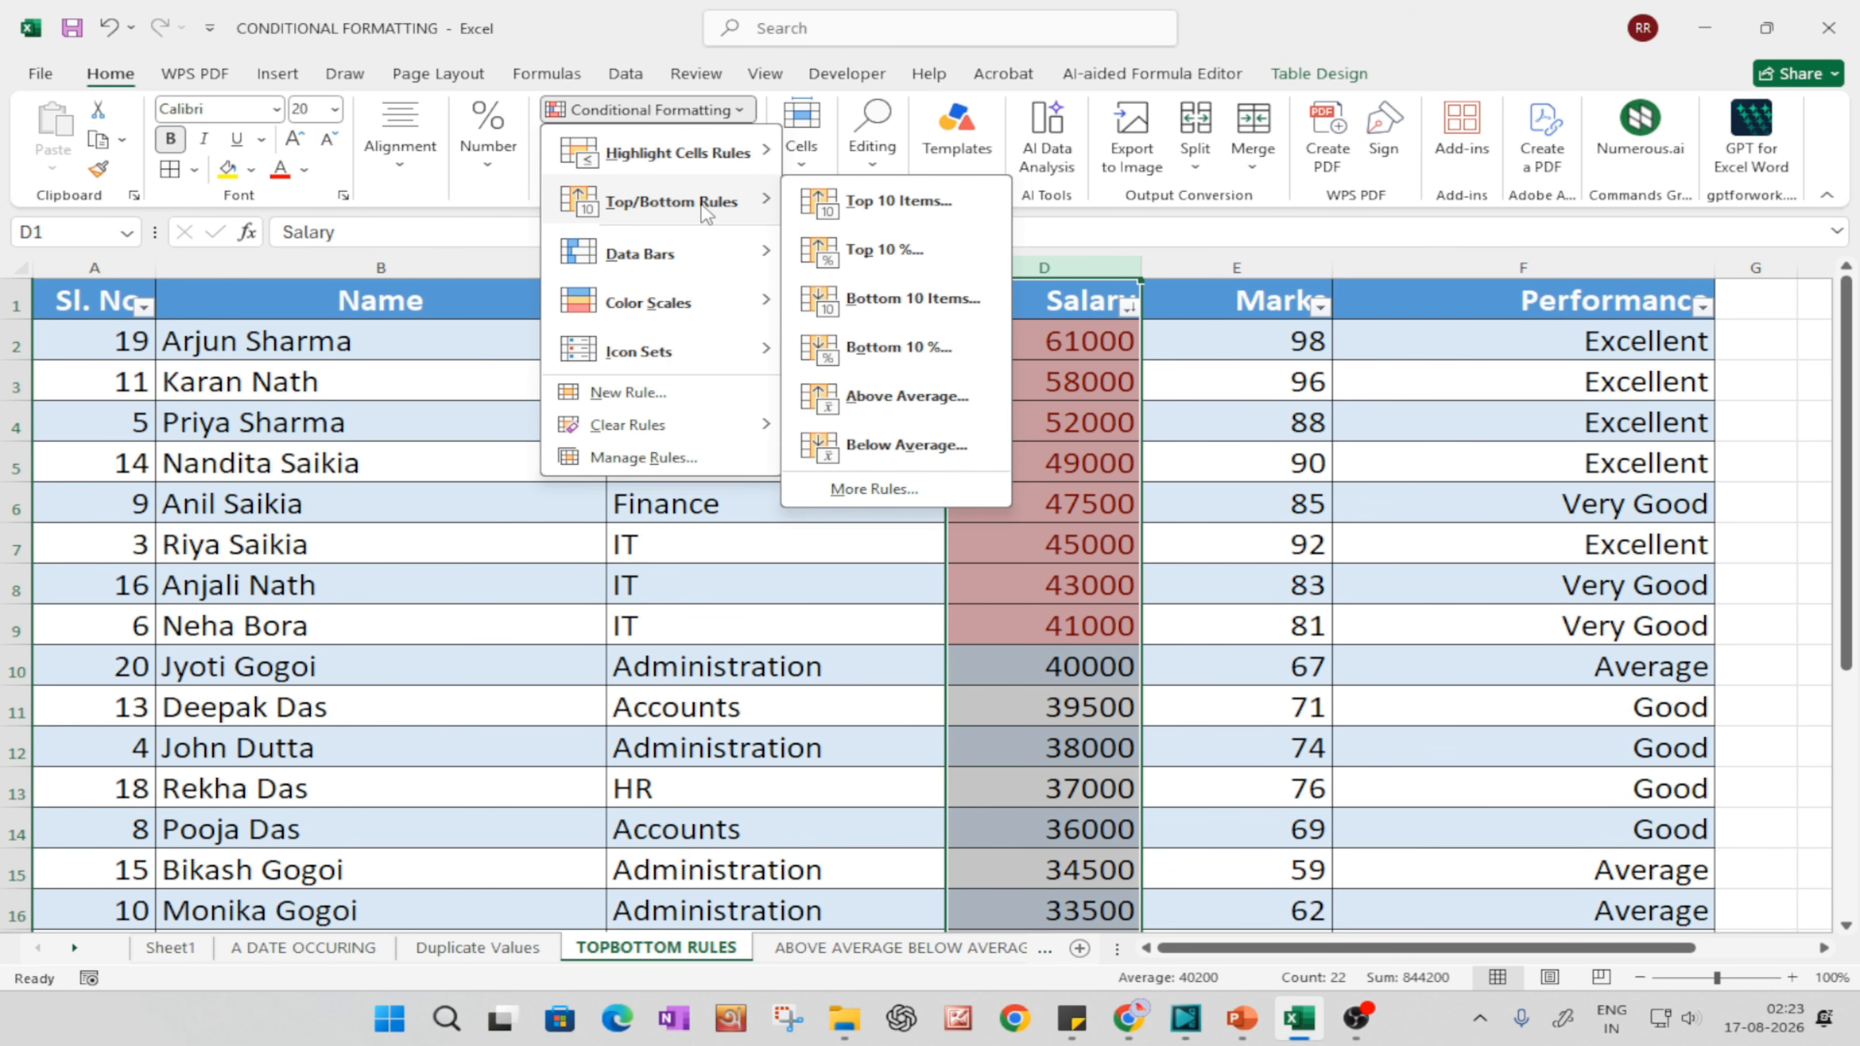
click(933, 449)
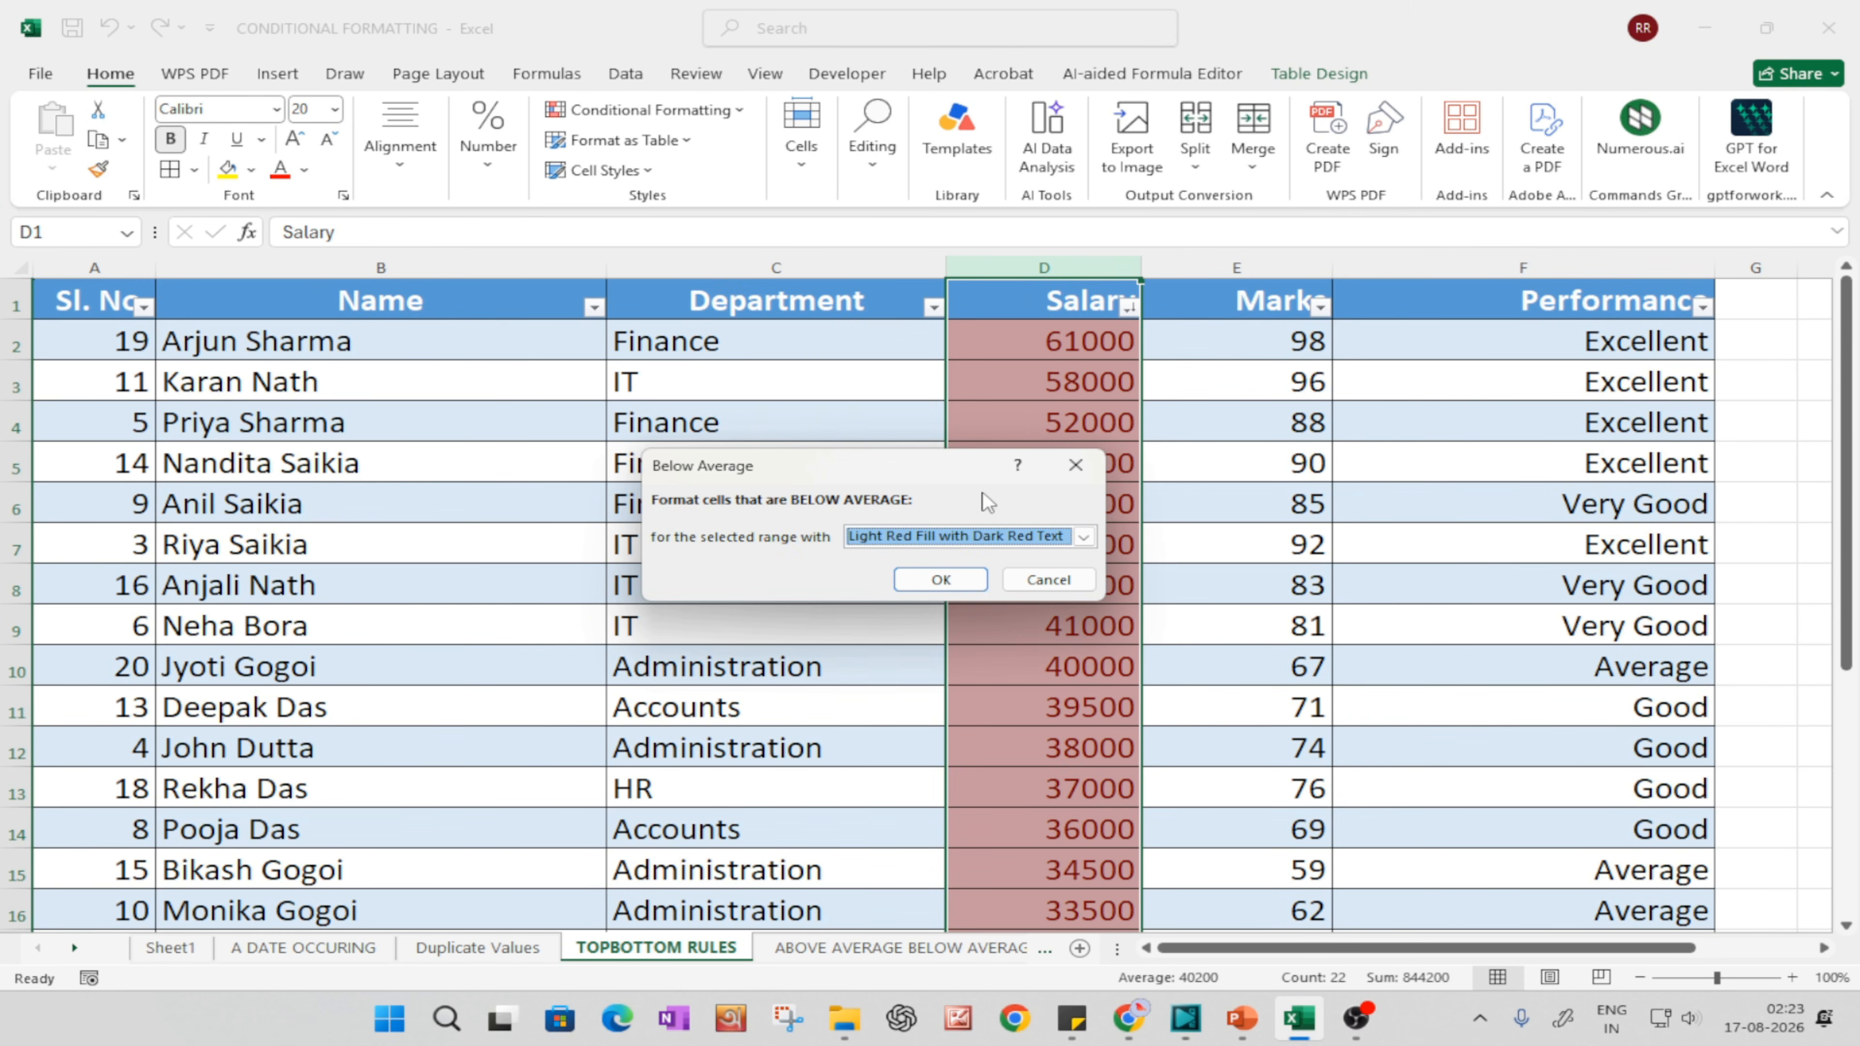
click(915, 536)
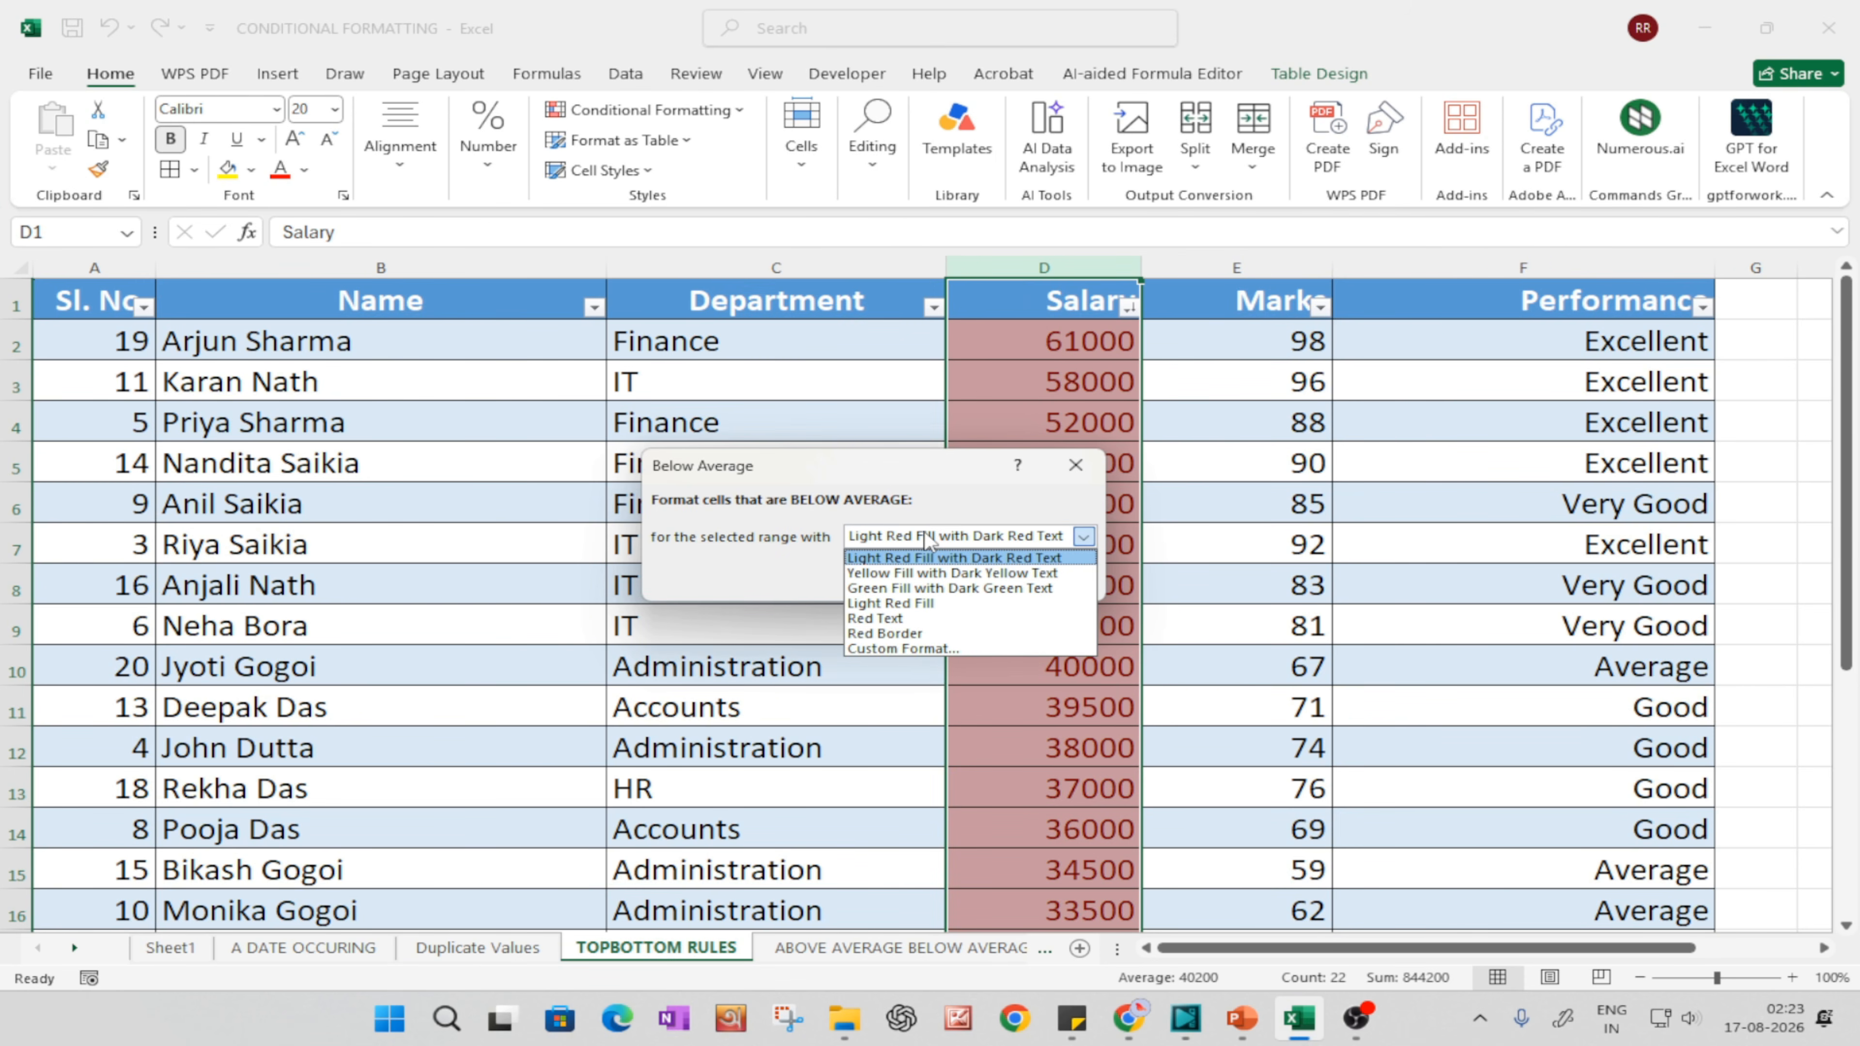
click(879, 590)
click(944, 580)
click(1163, 673)
Step: Select the green-highlighted salaries in D10:D21 and compare them with the average below the table
scroll(1142, 560, down, 2)
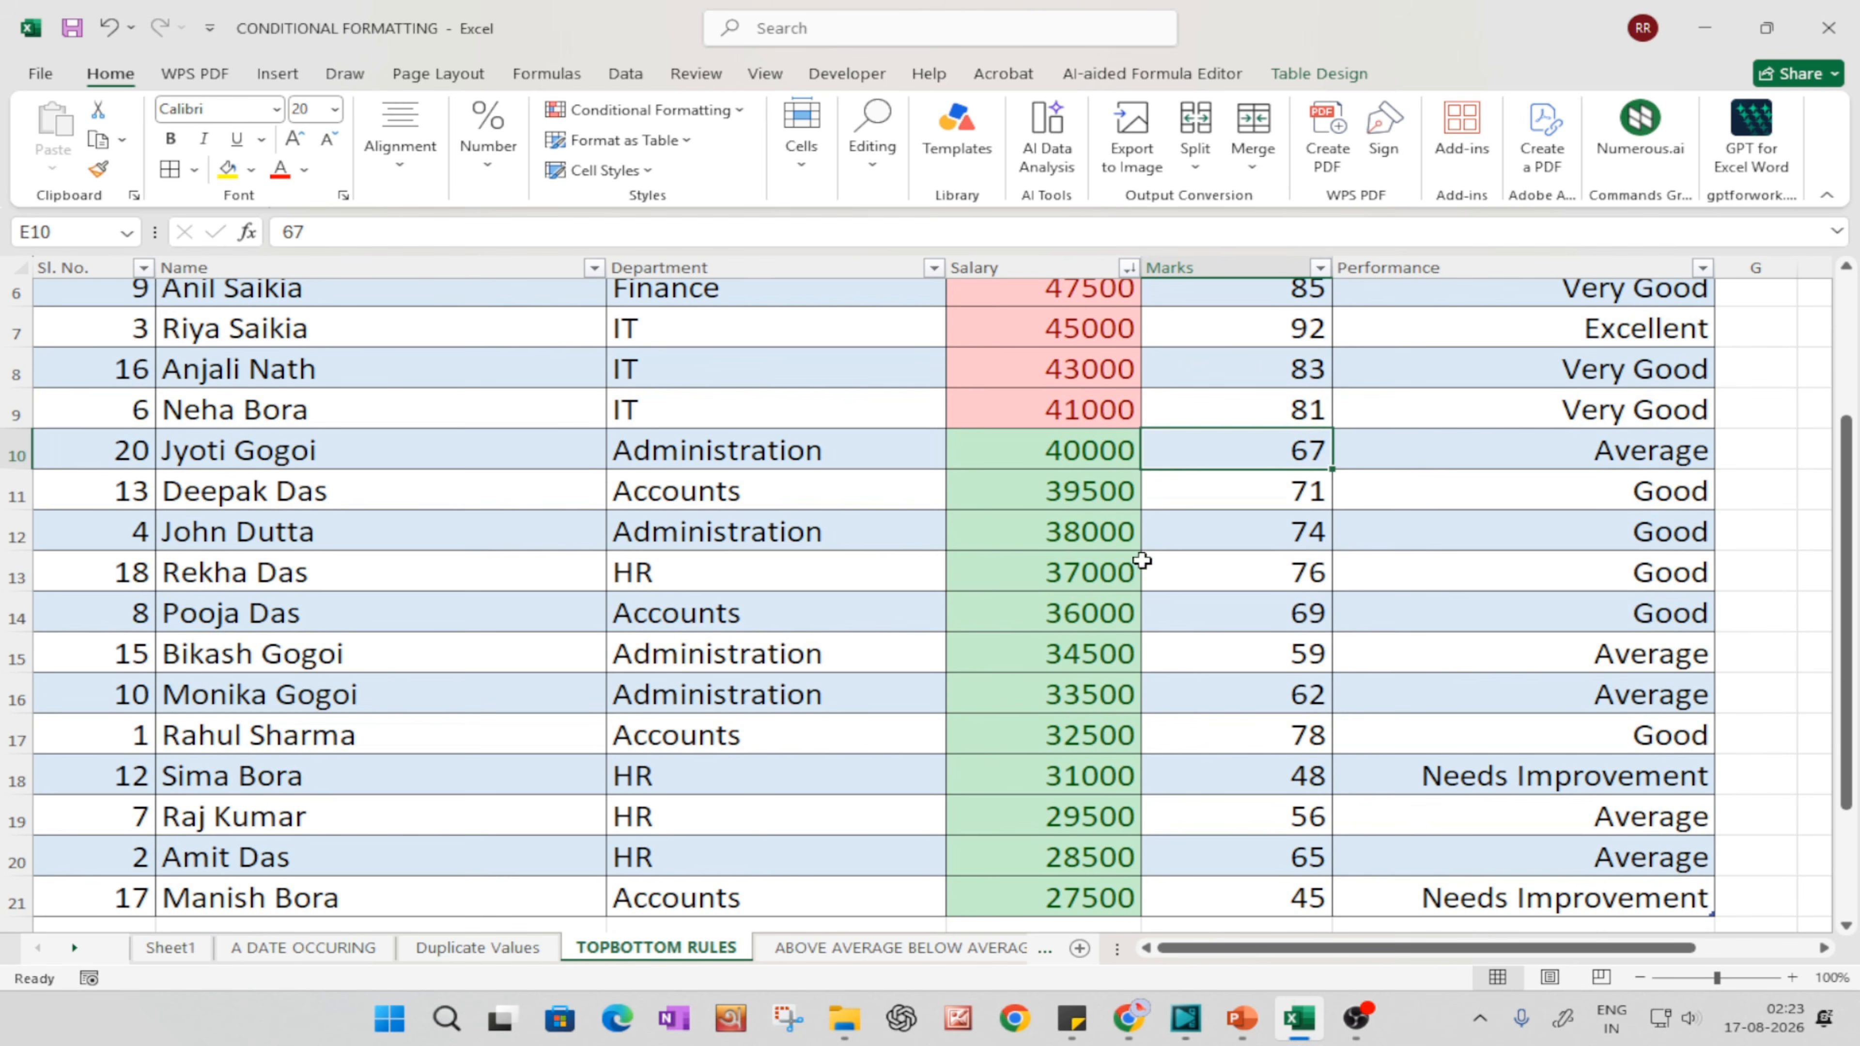
drag(1083, 450, 1040, 851)
scroll(1037, 690, down, 2)
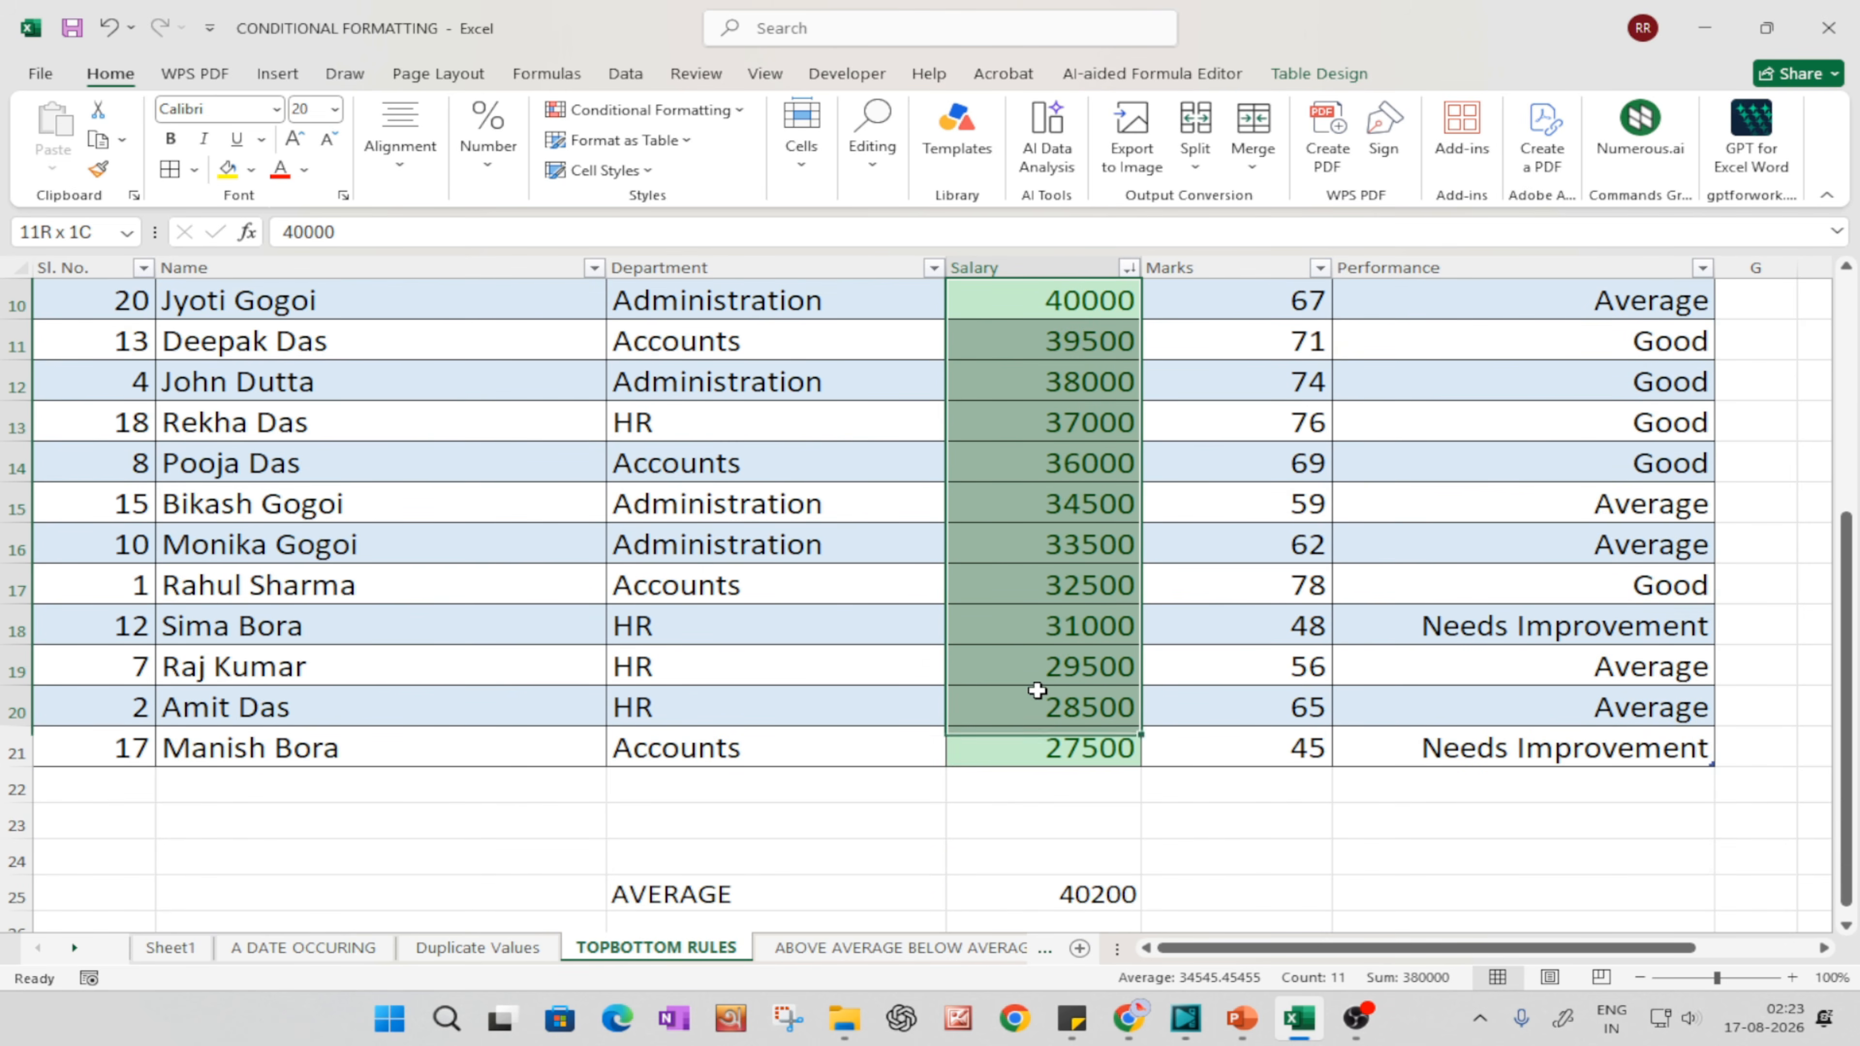
drag(1037, 691, 1047, 733)
scroll(1042, 719, up, 1)
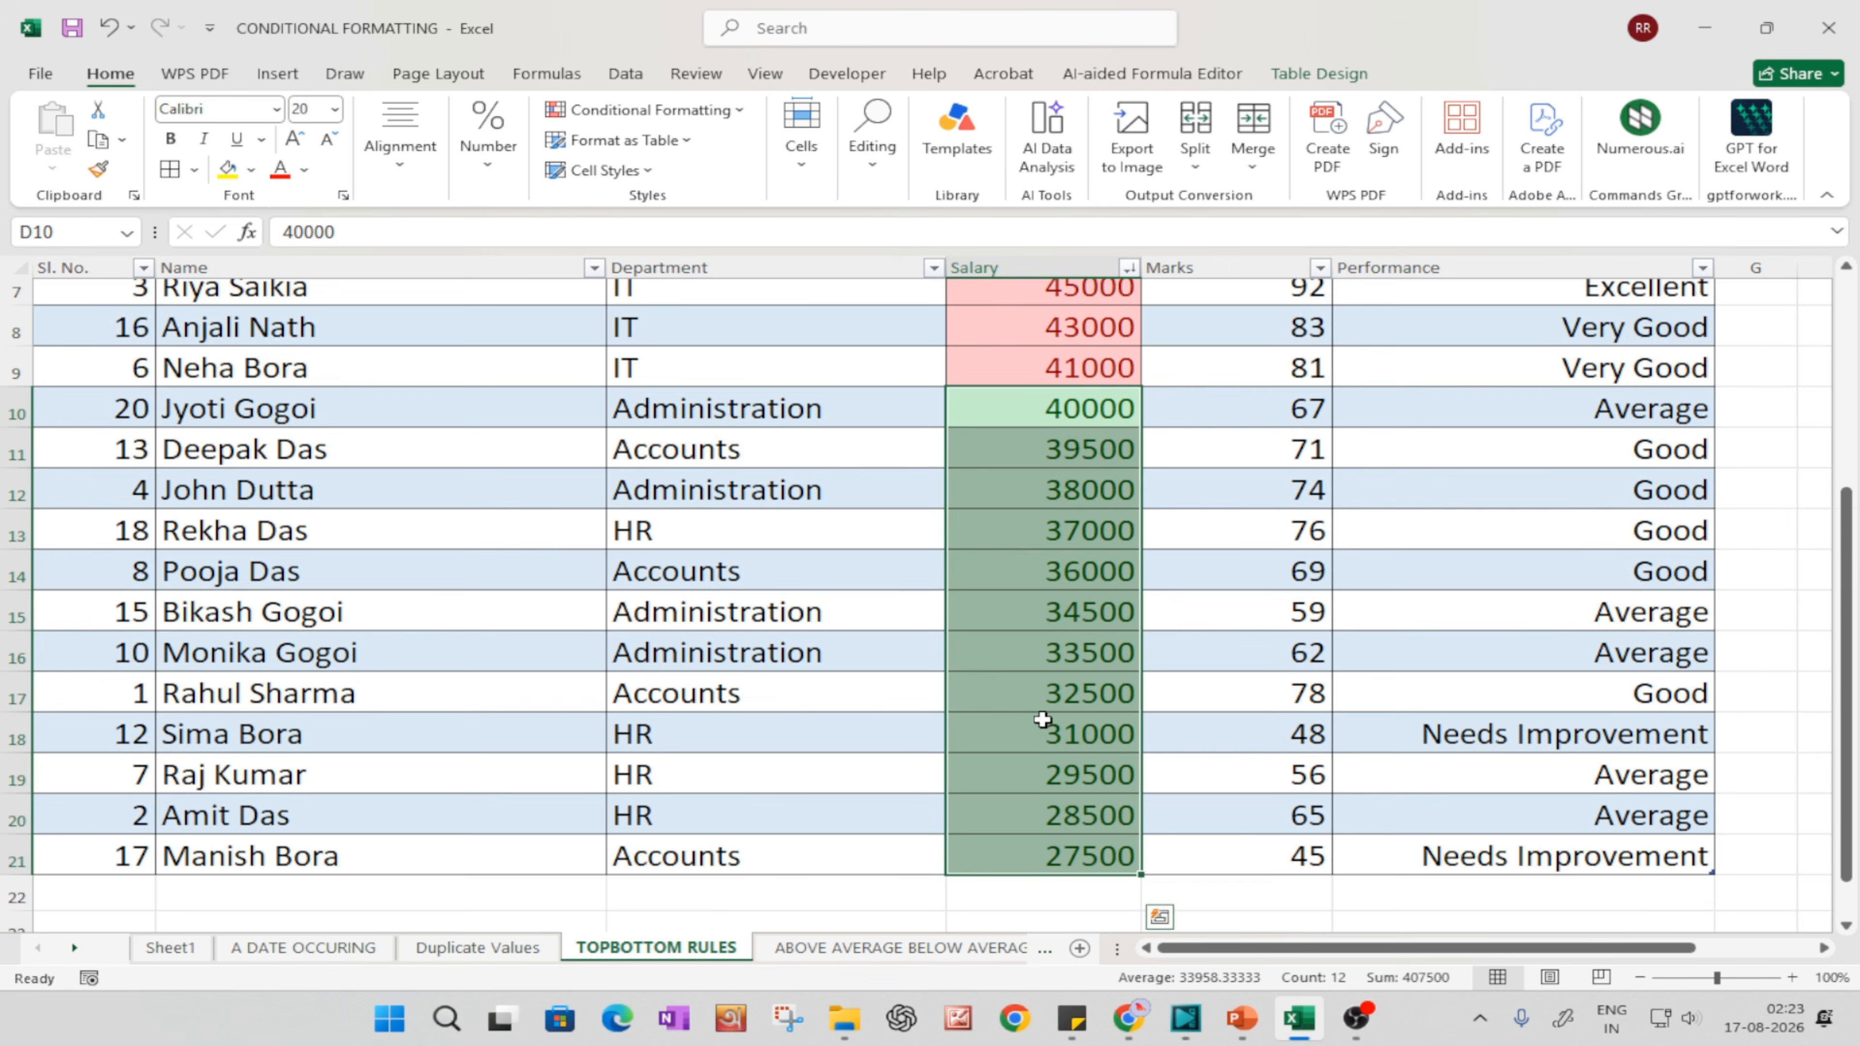
scroll(1042, 719, up, 2)
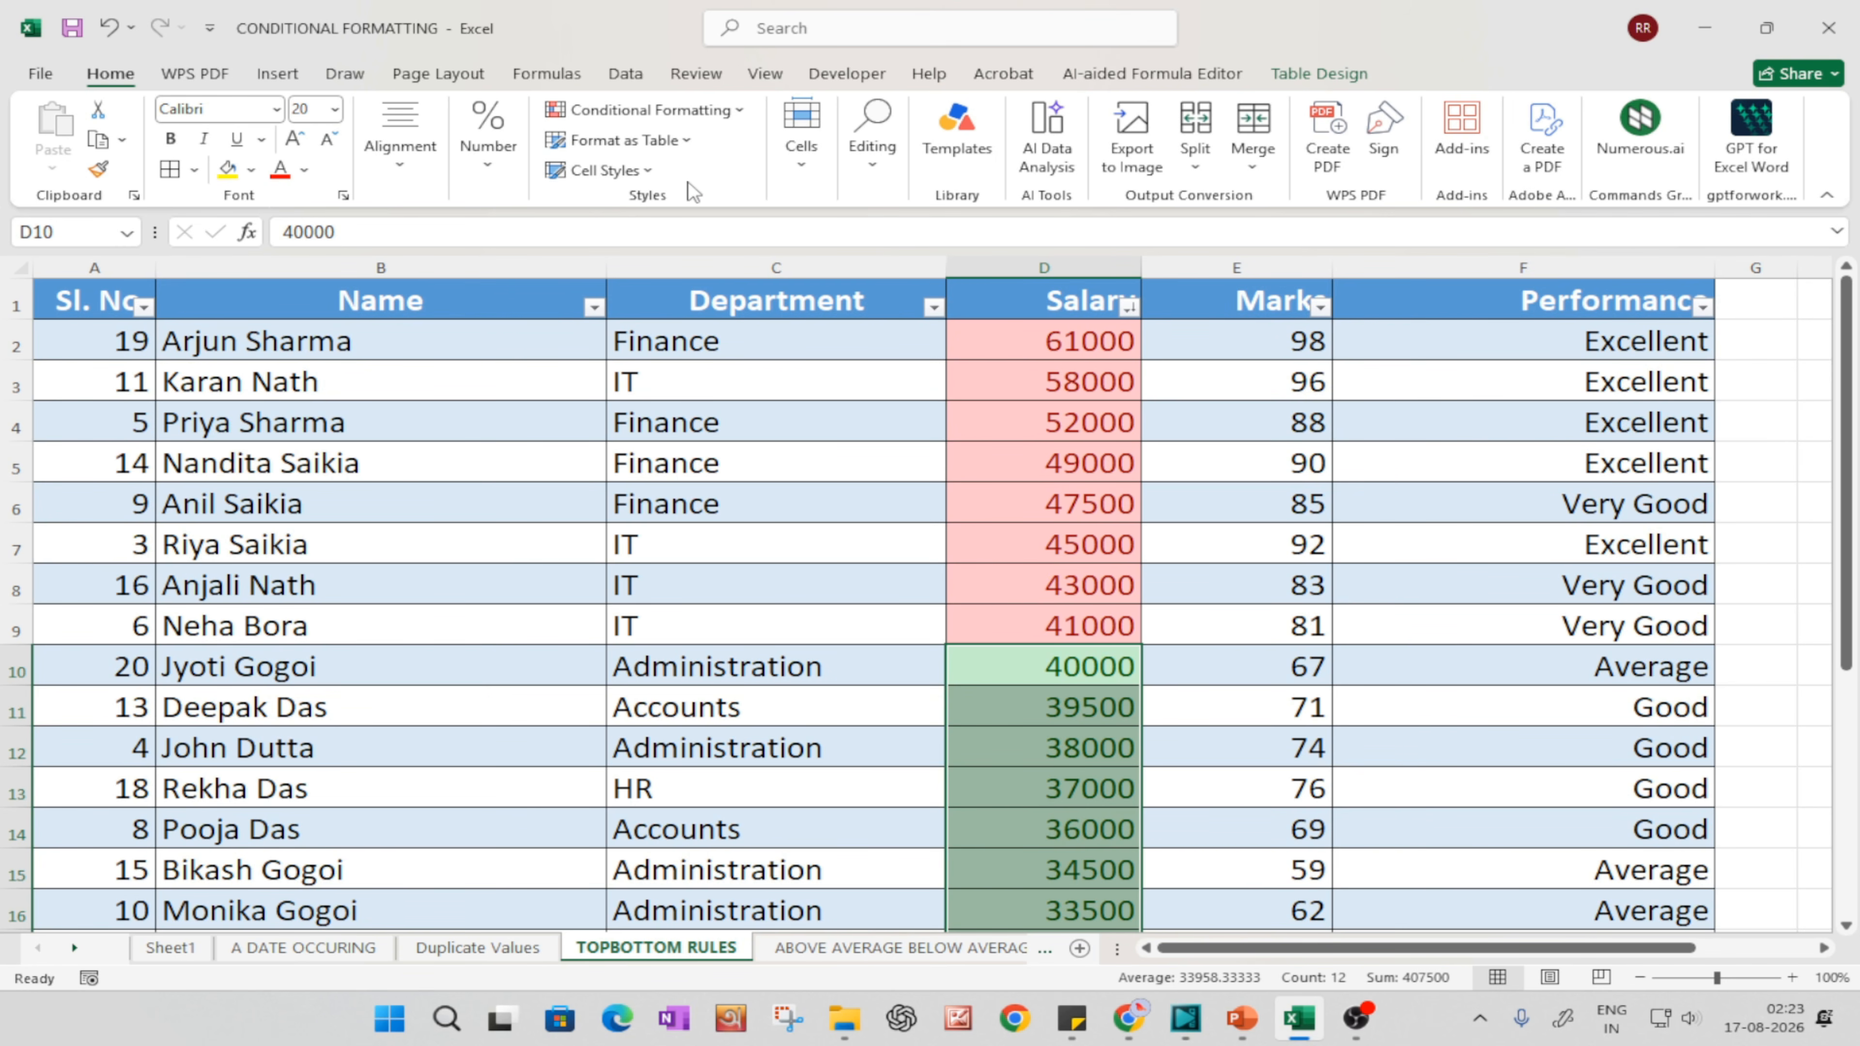
click(700, 116)
mouse_move(664, 204)
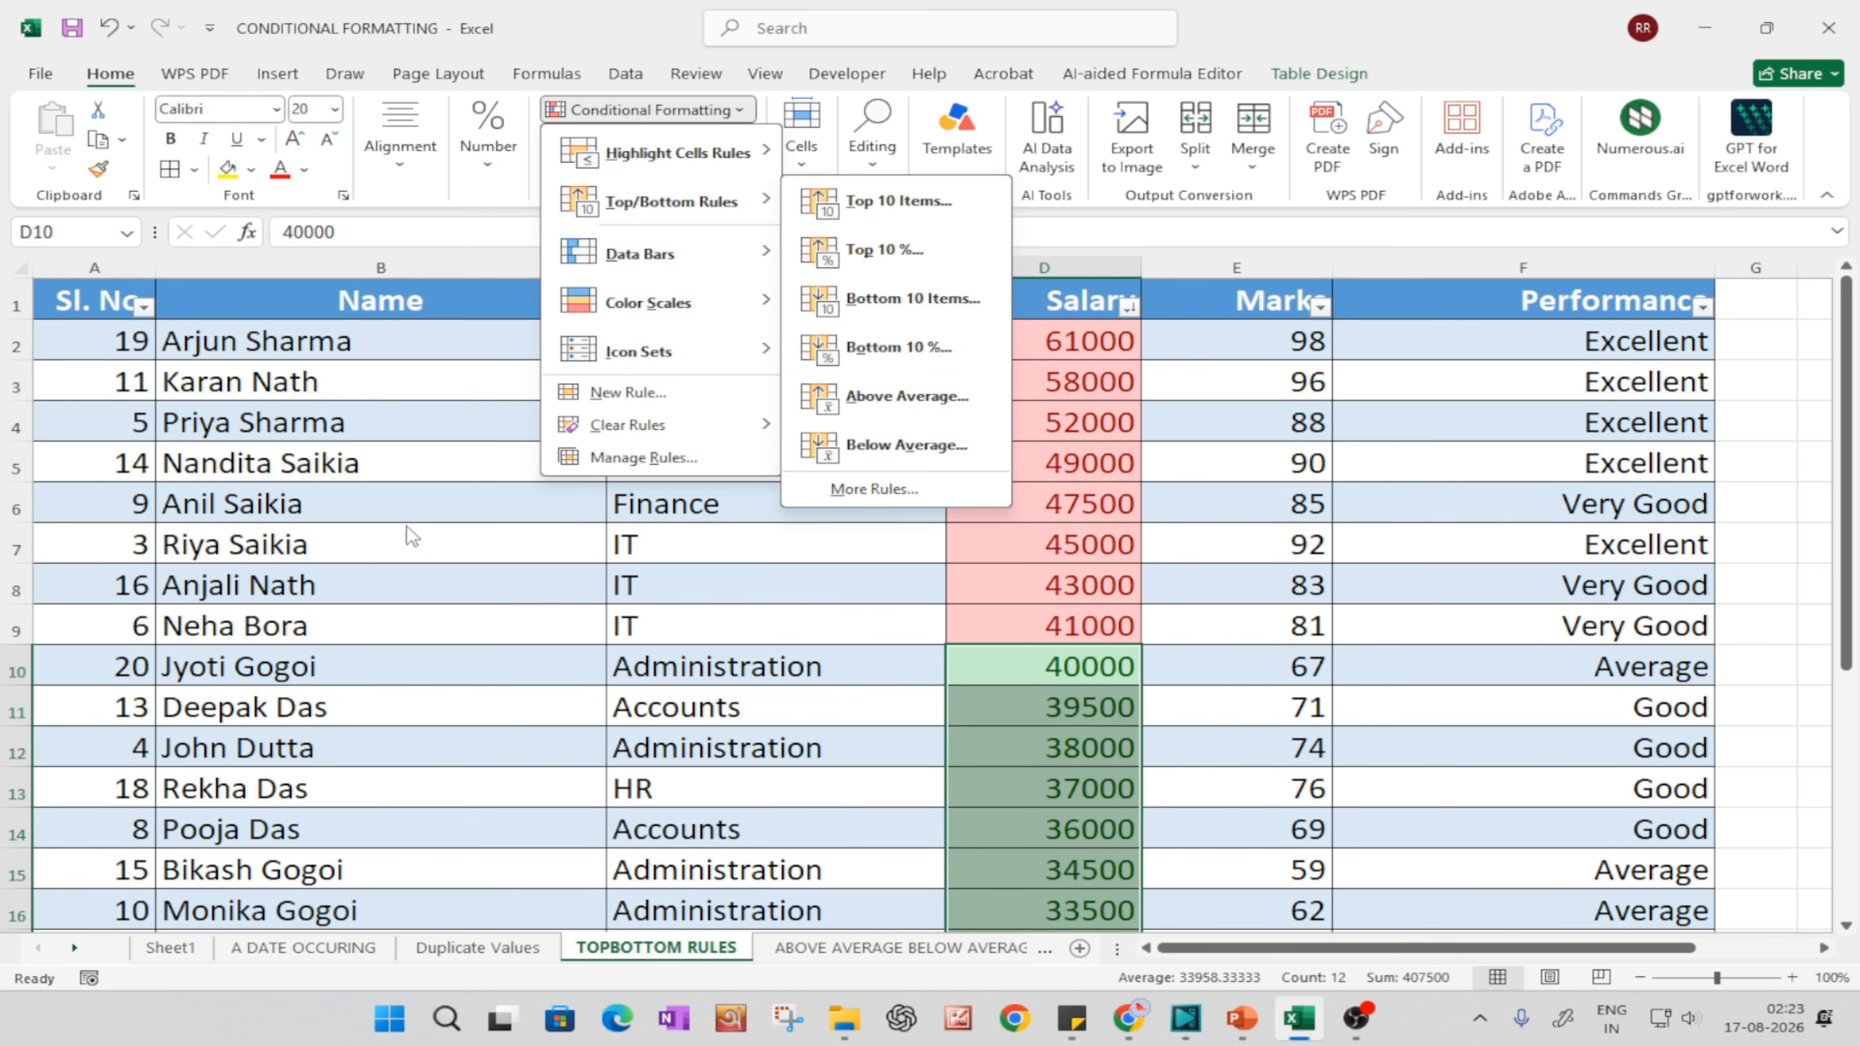
click(283, 540)
scroll(149, 606, down, 5)
click(167, 466)
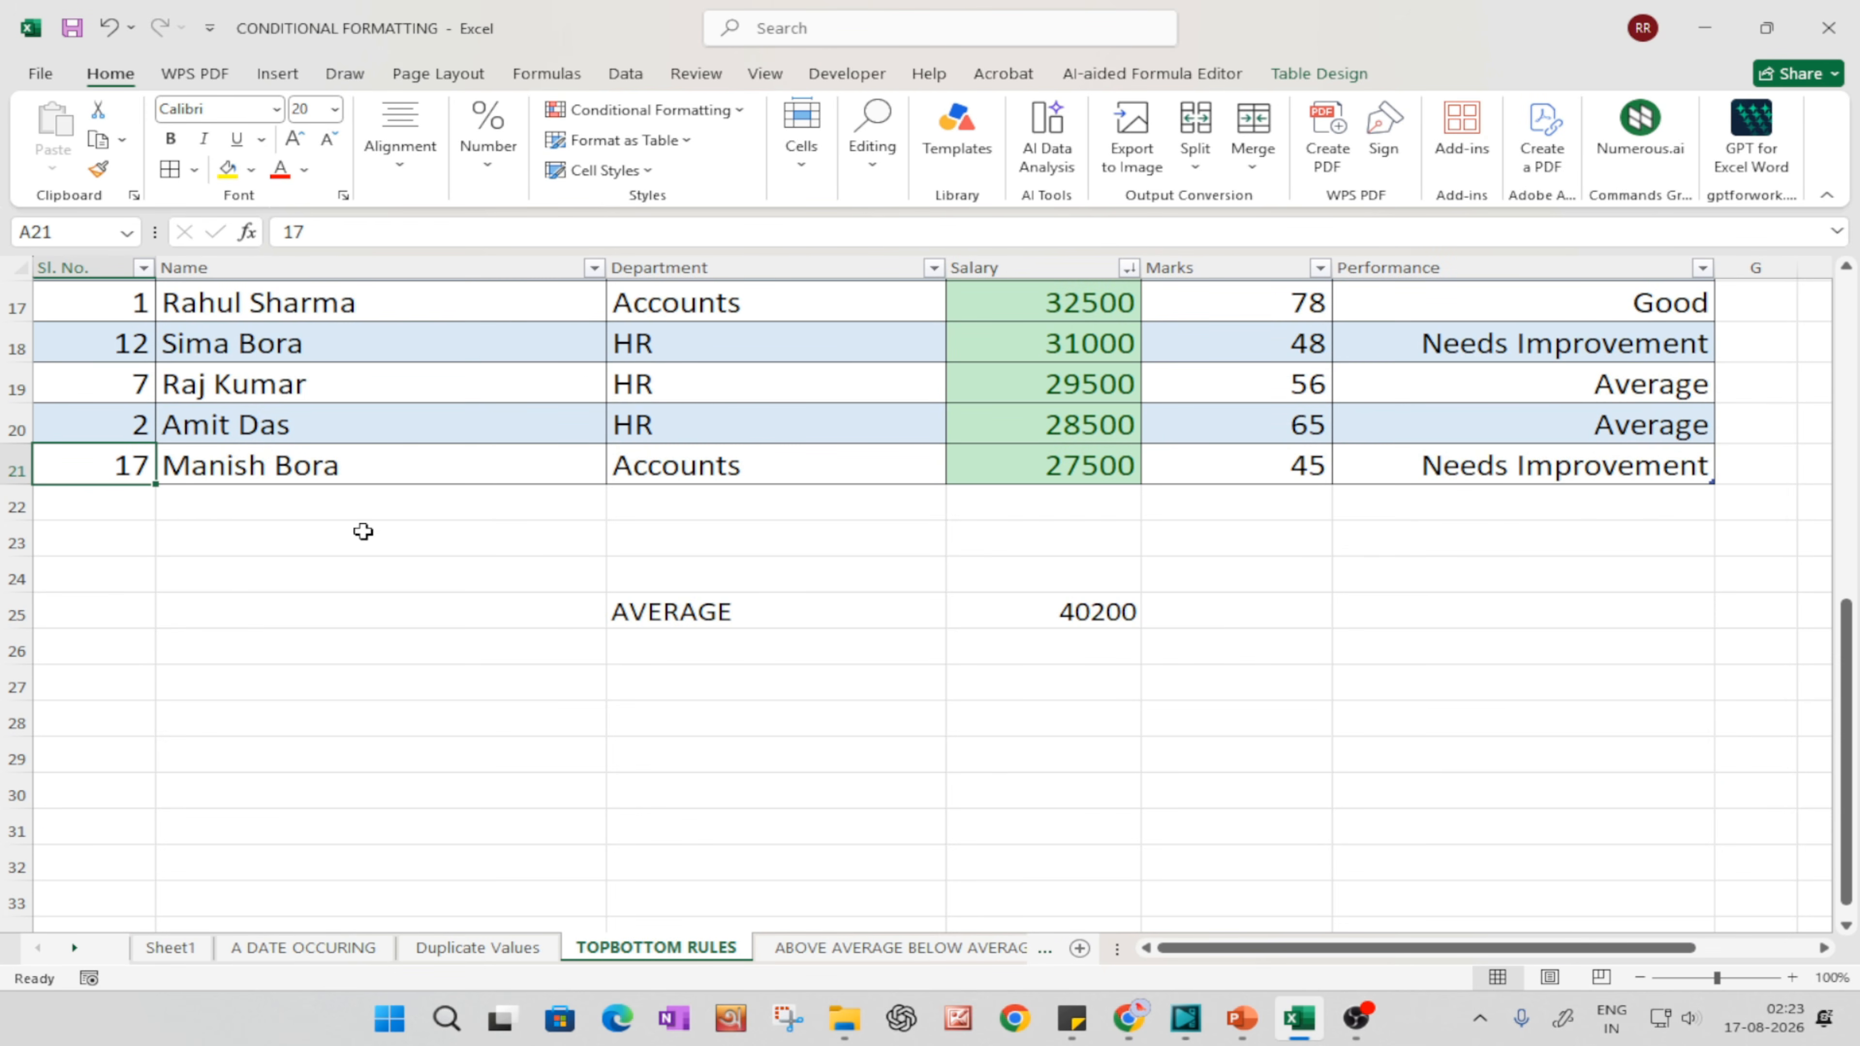
scroll(1078, 657, up, 5)
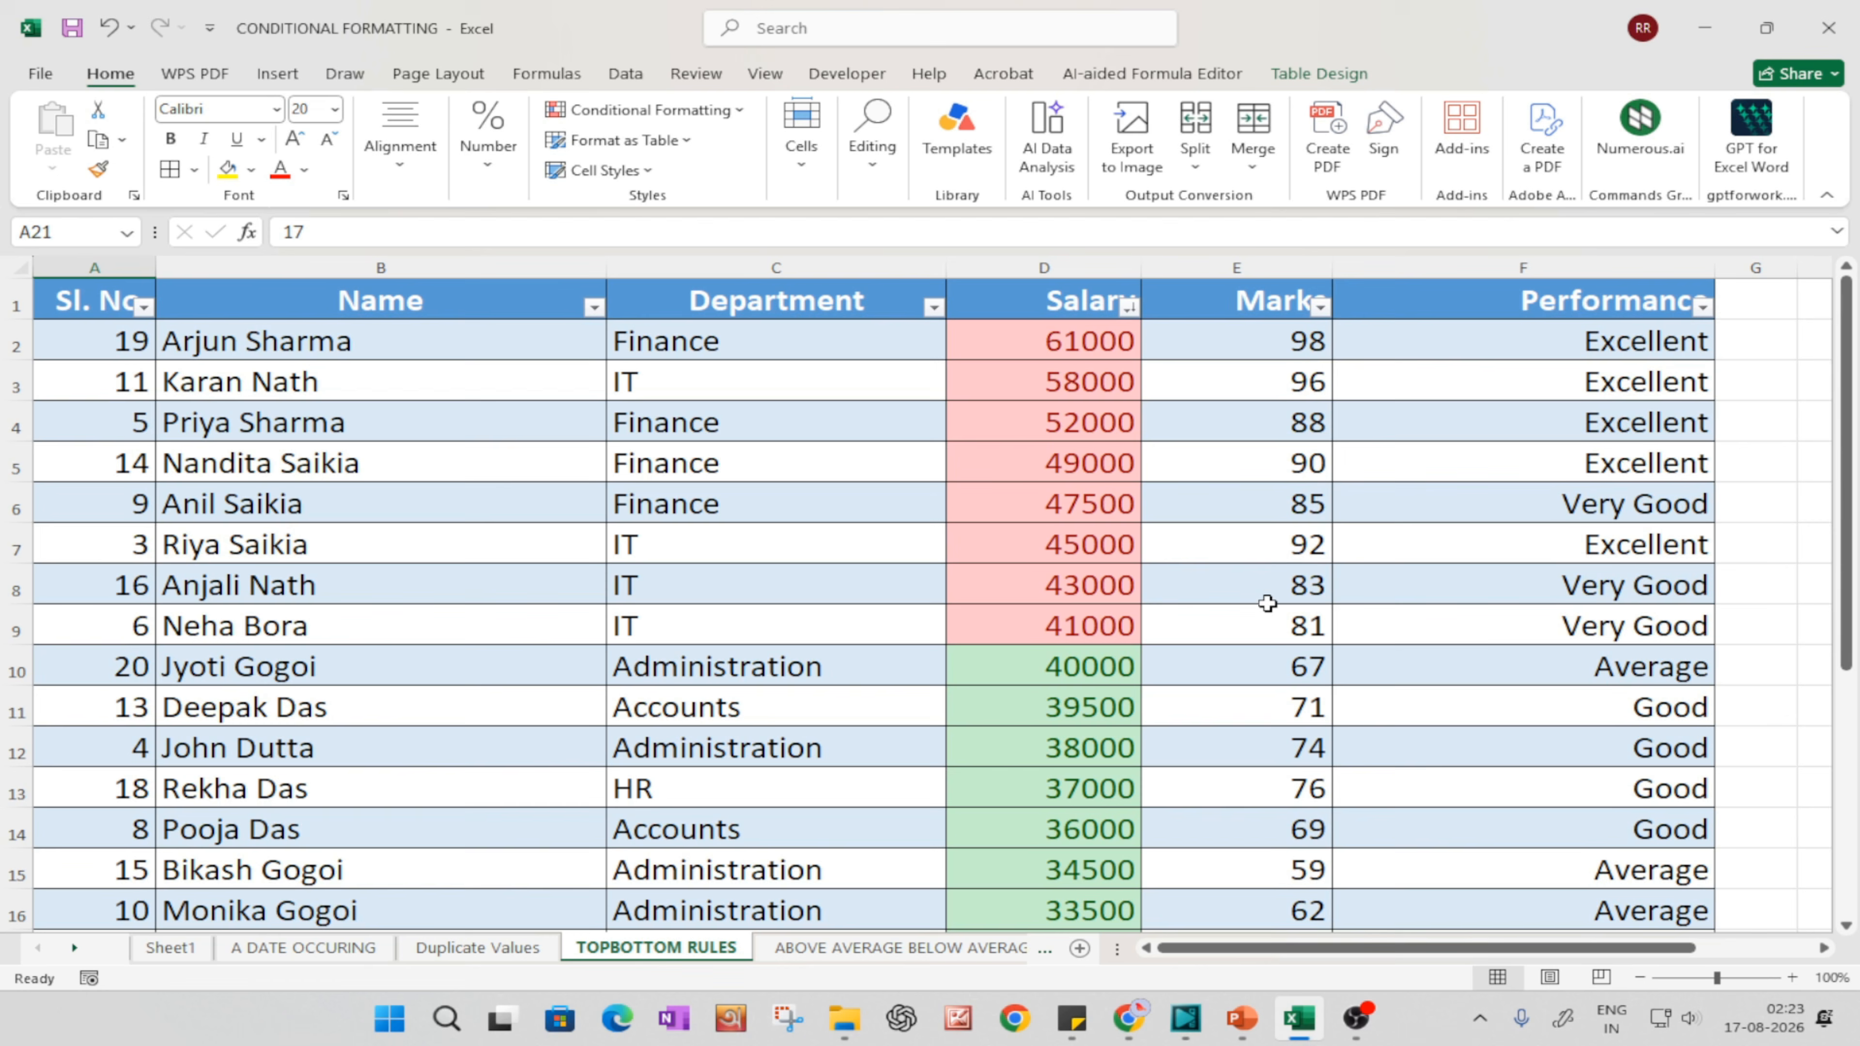
click(654, 112)
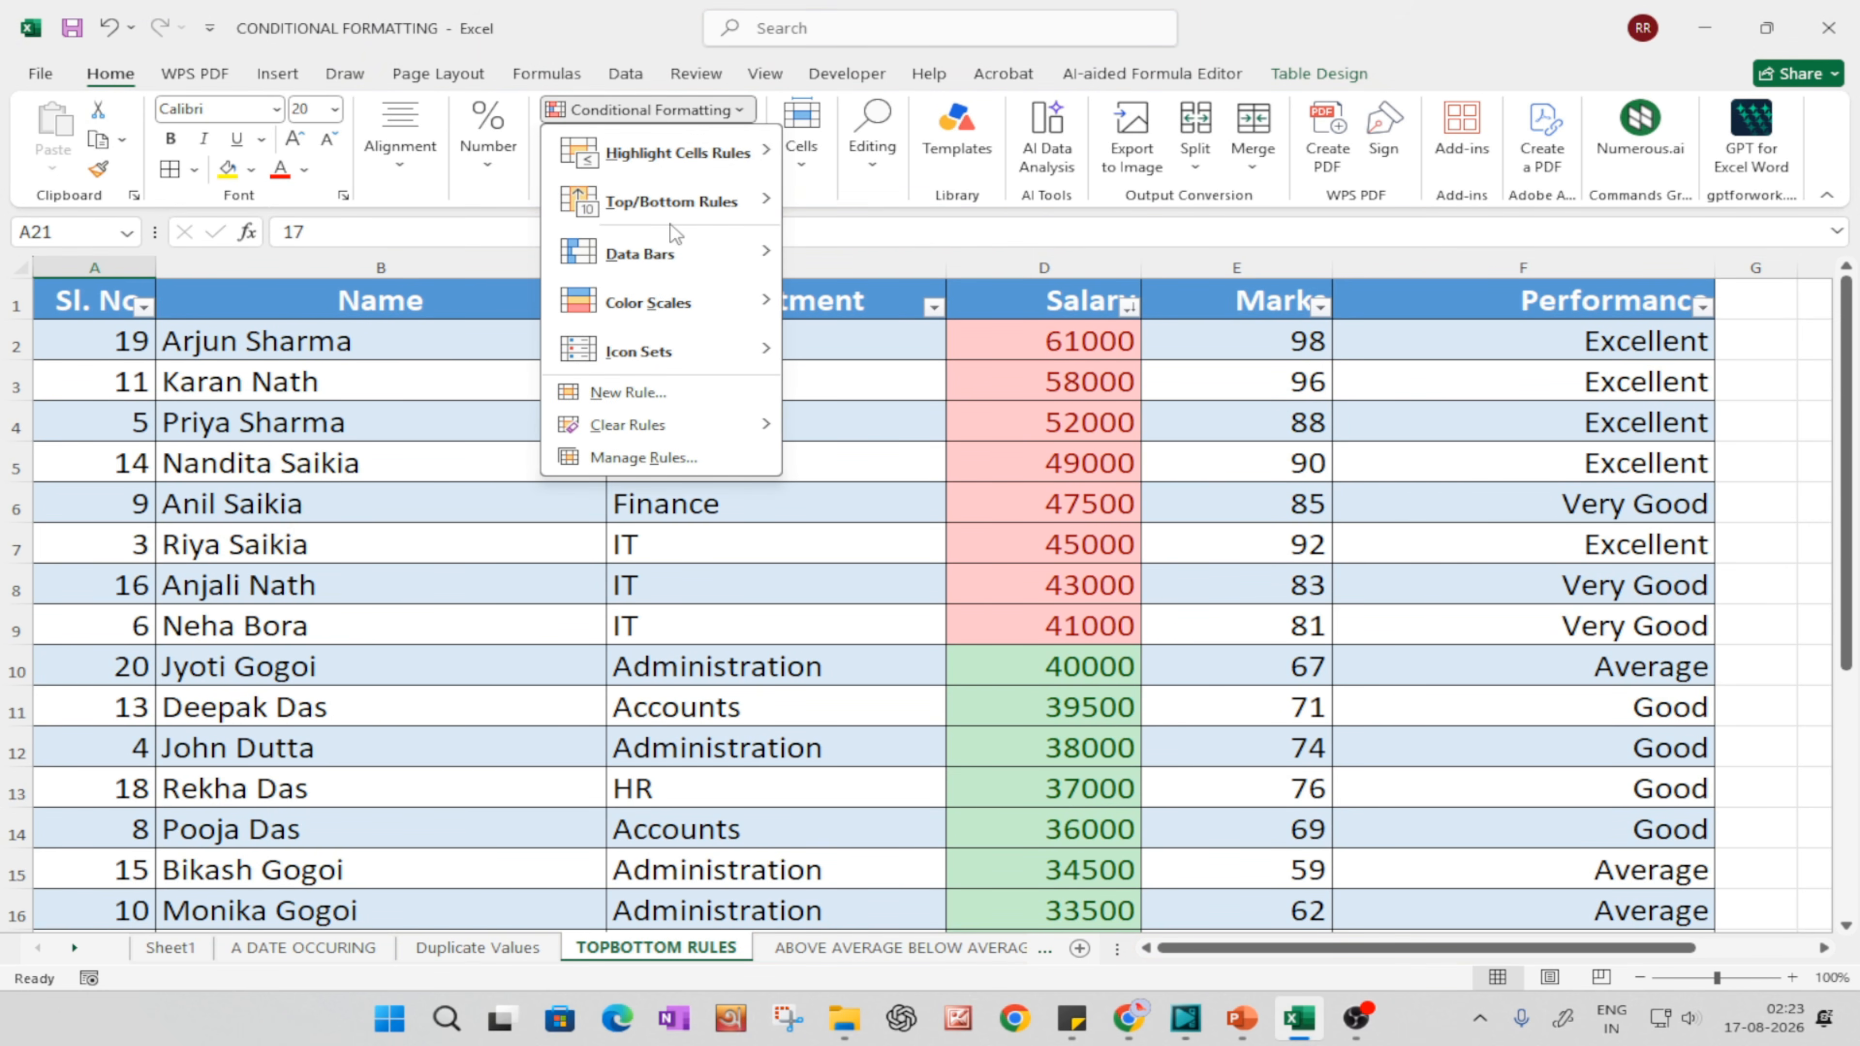
mouse_move(677, 205)
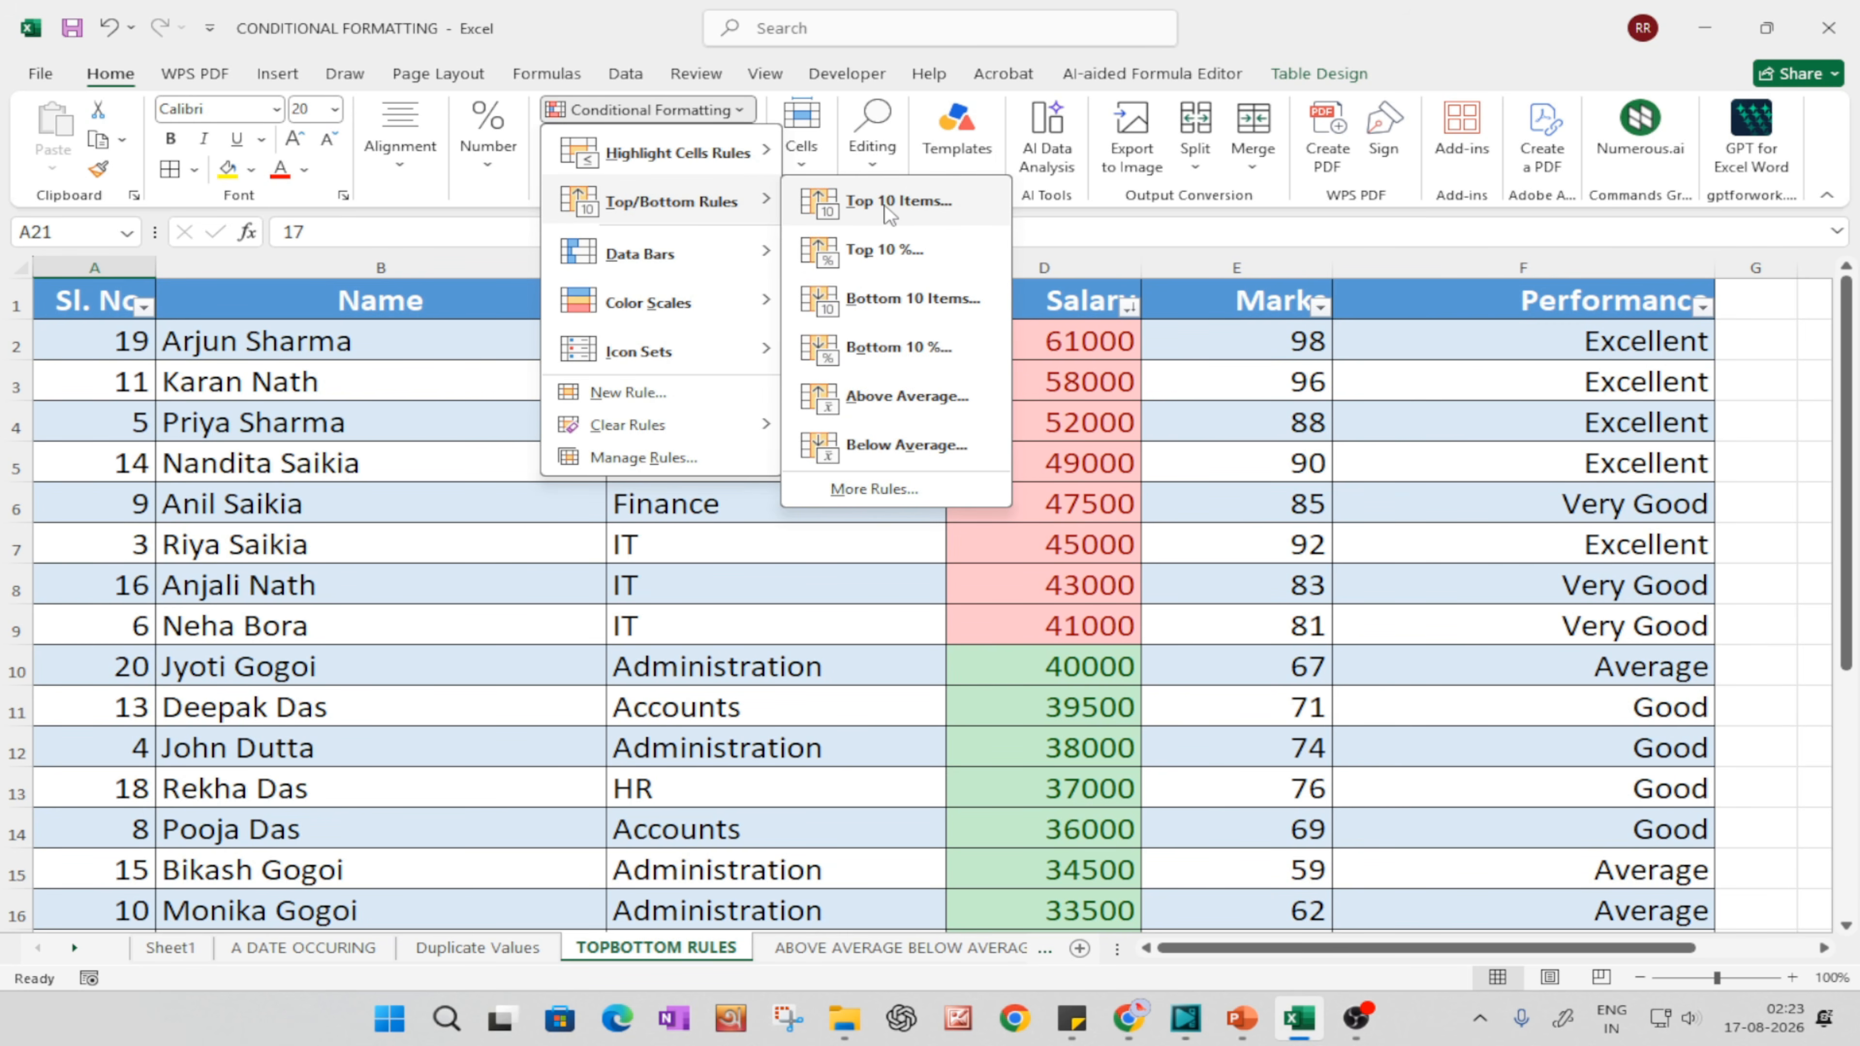
click(1143, 658)
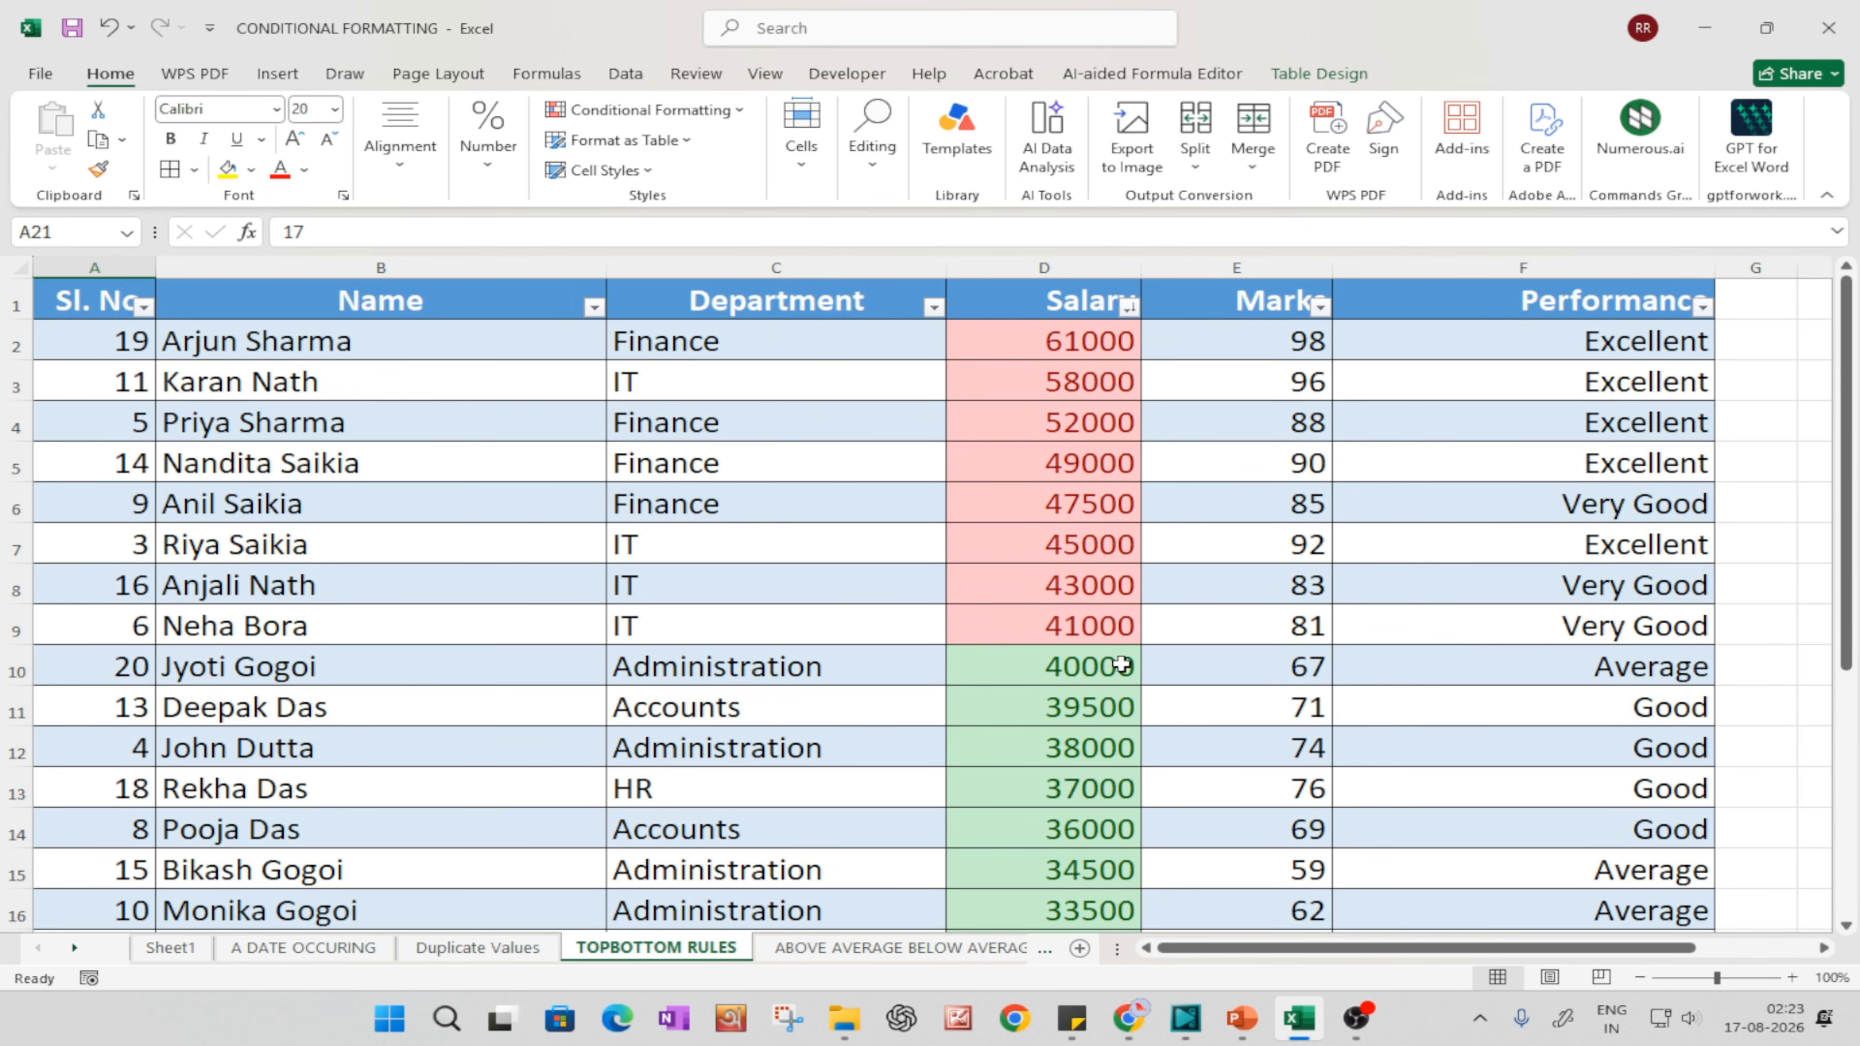
click(30, 79)
click(44, 80)
click(671, 118)
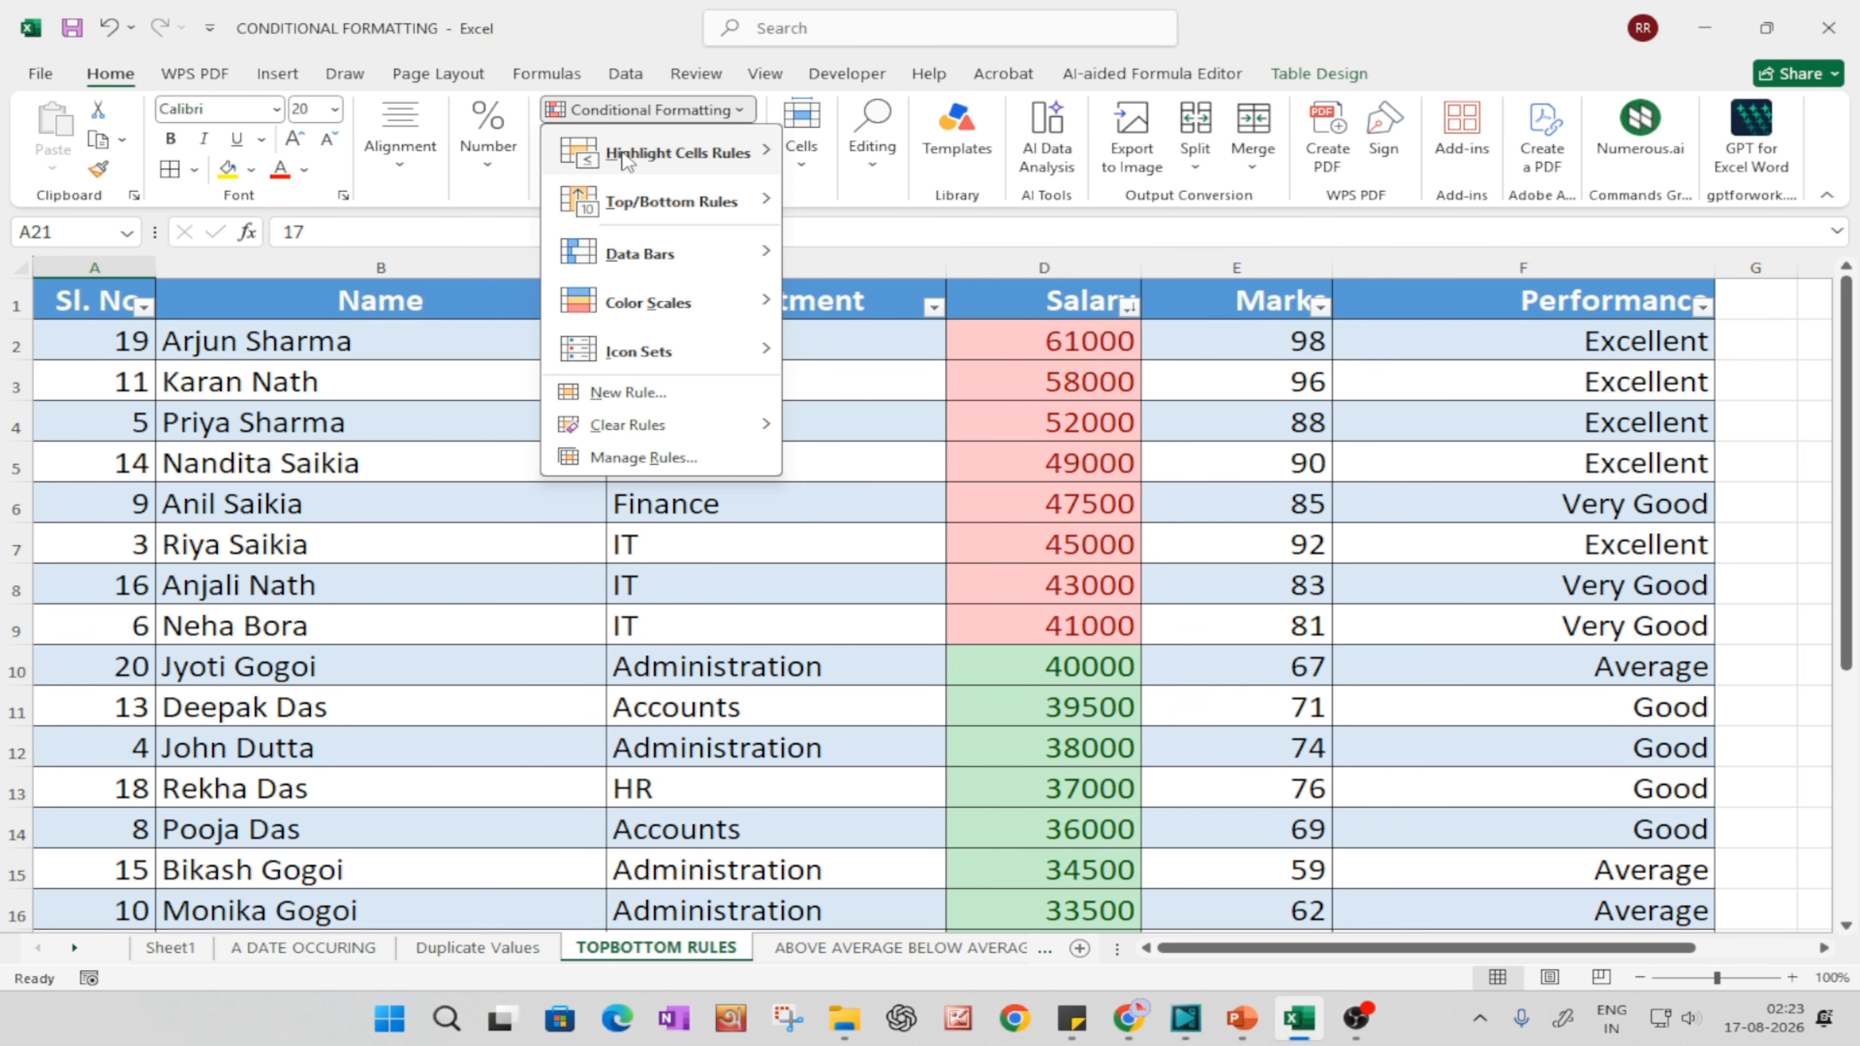
mouse_move(683, 204)
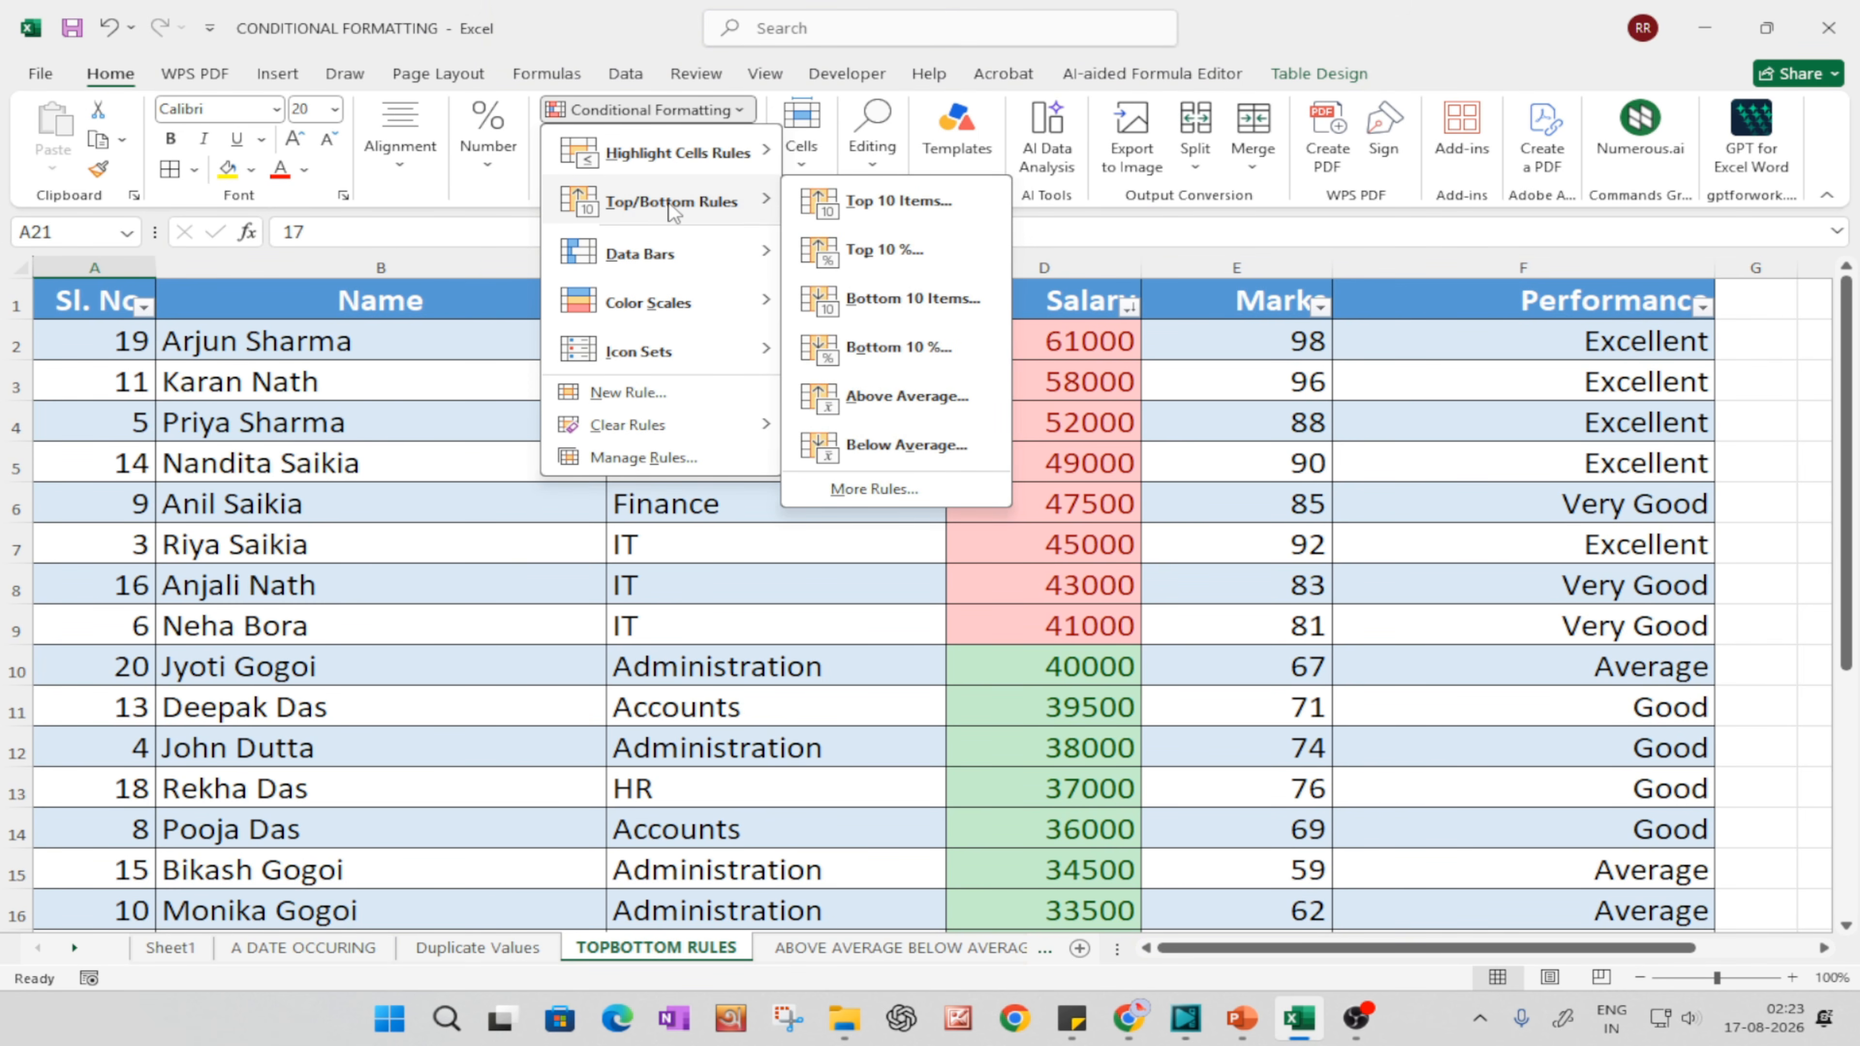
mouse_move(649, 359)
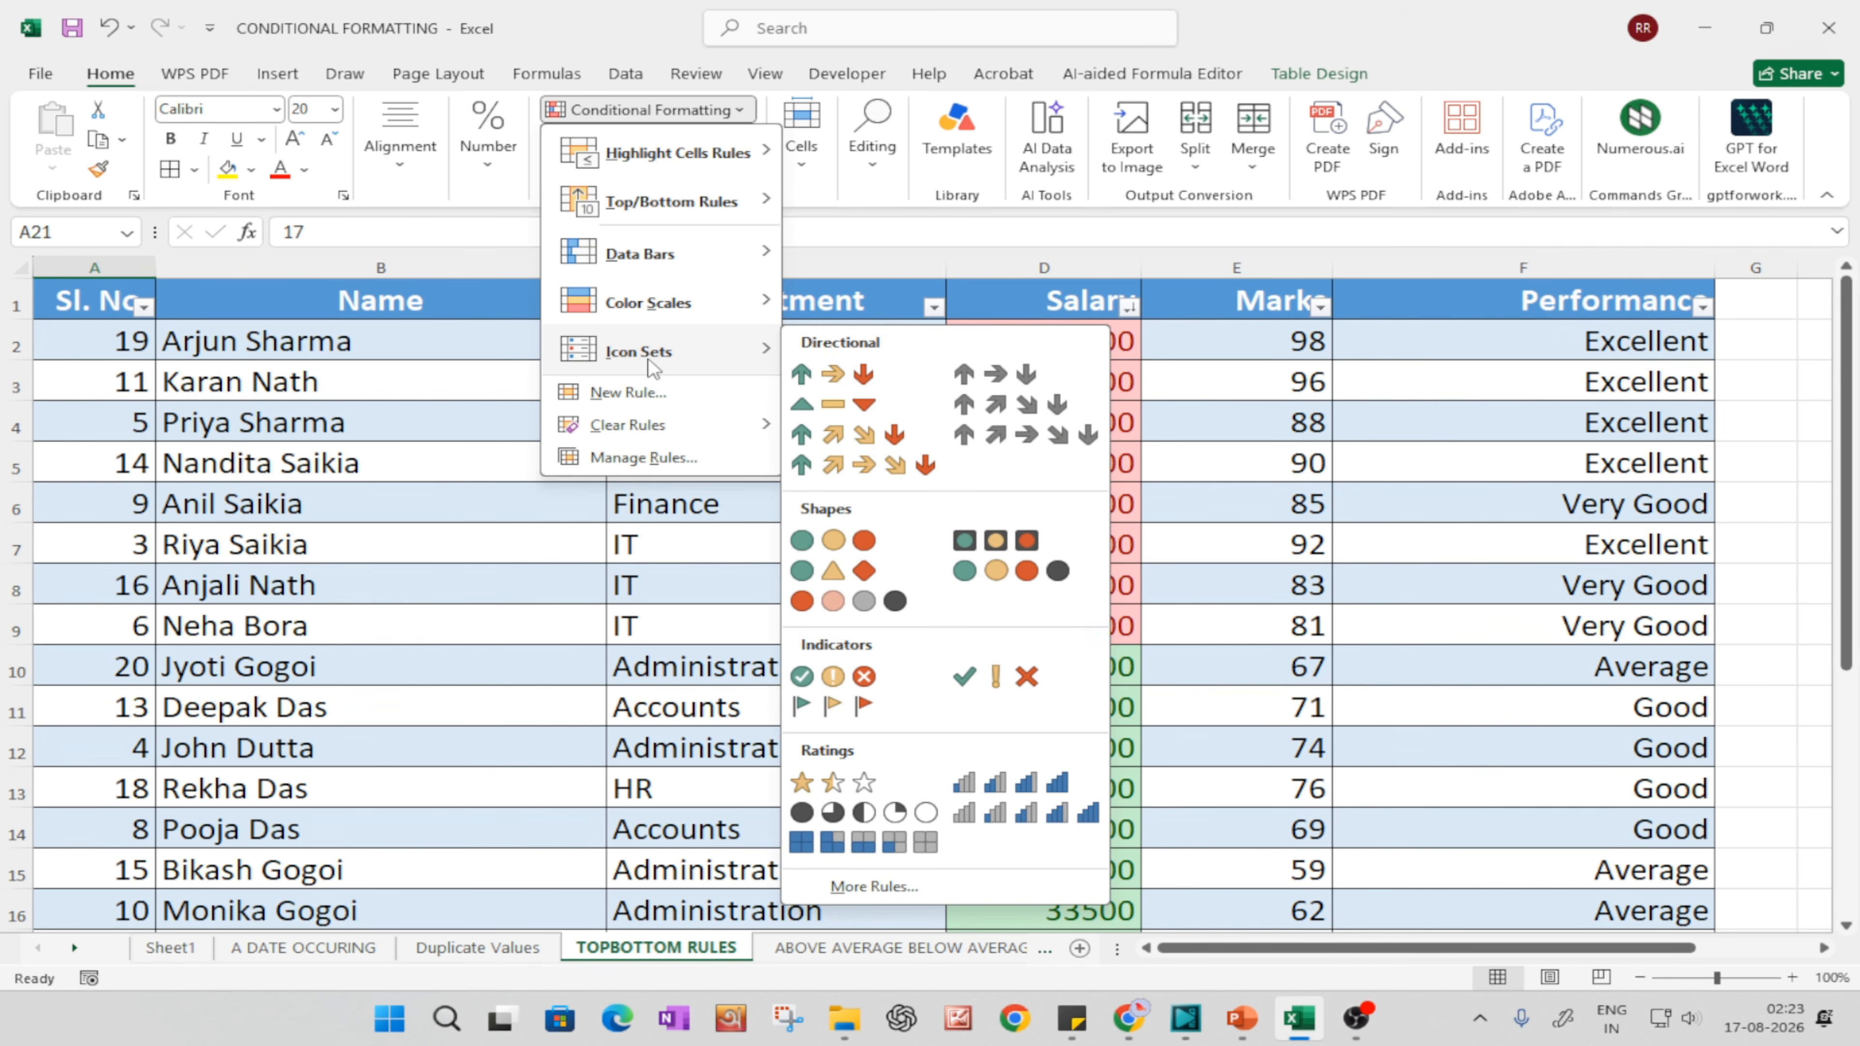
click(338, 456)
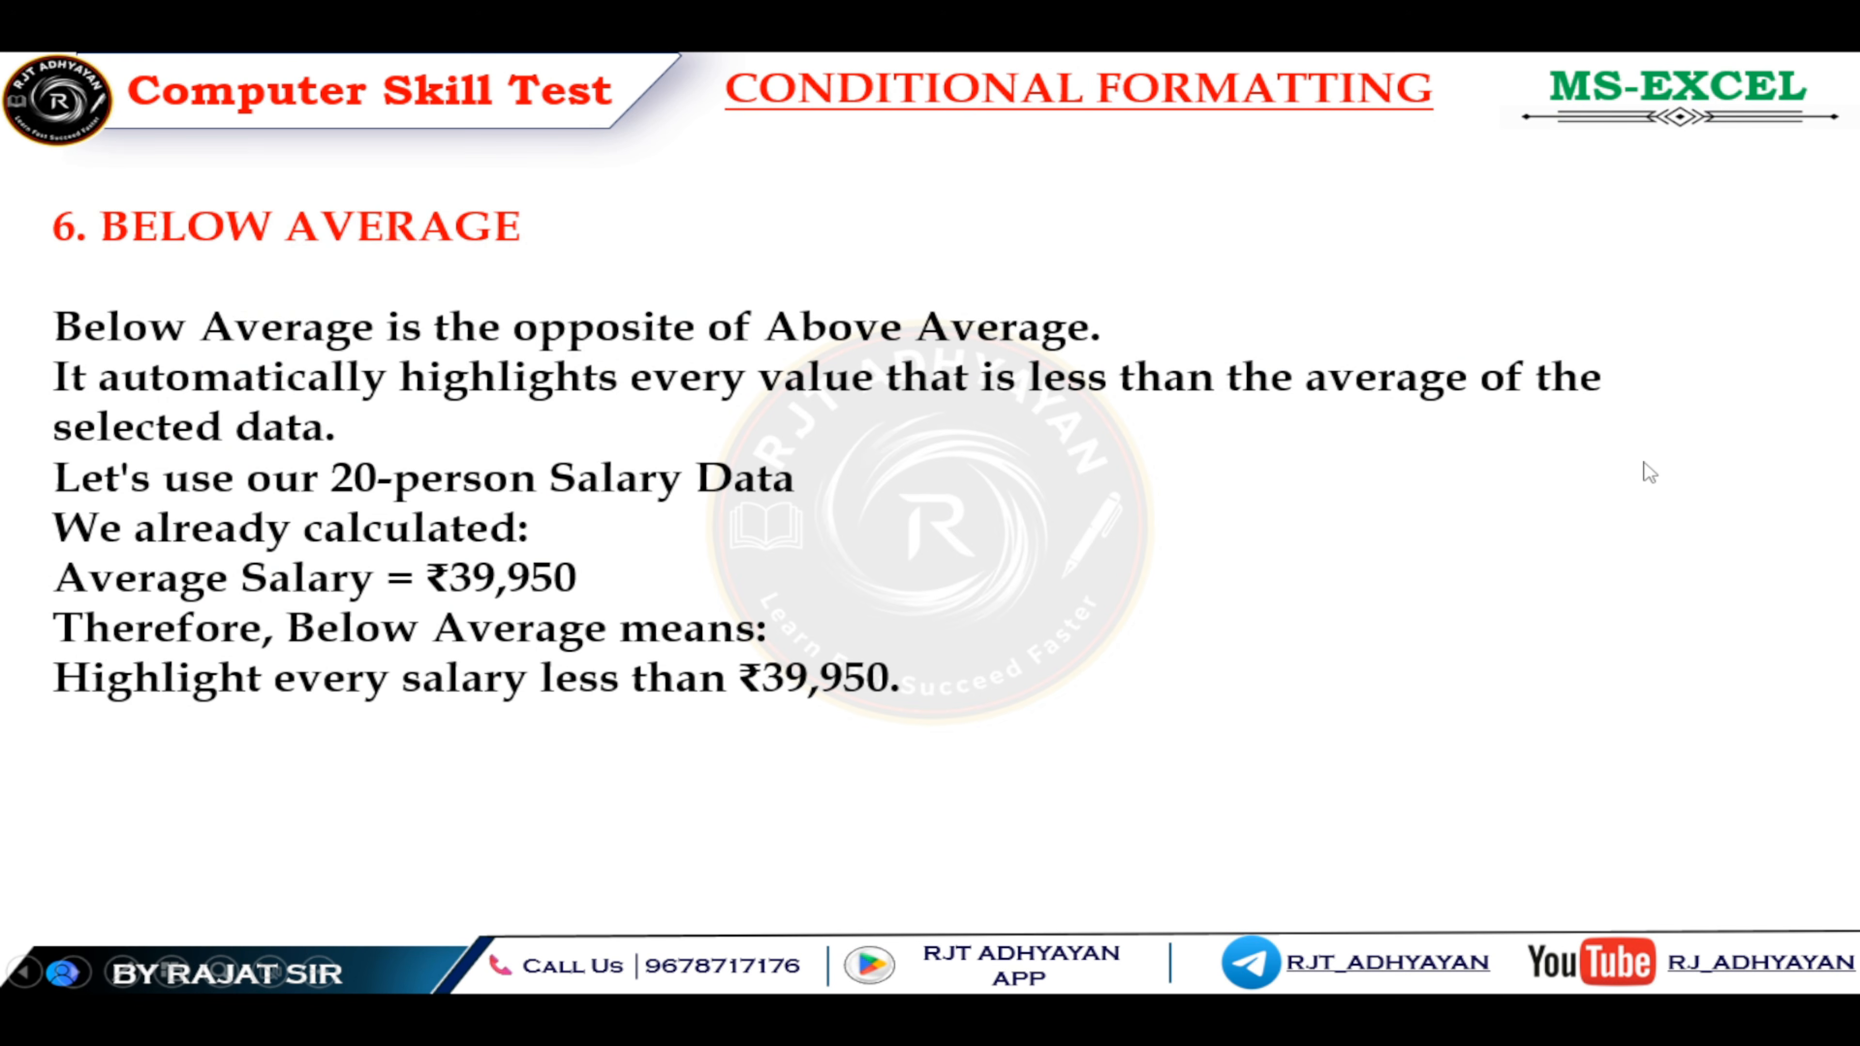
Step: Switch to the PowerPoint slide show and end it from the Below Average slide
key(Escape)
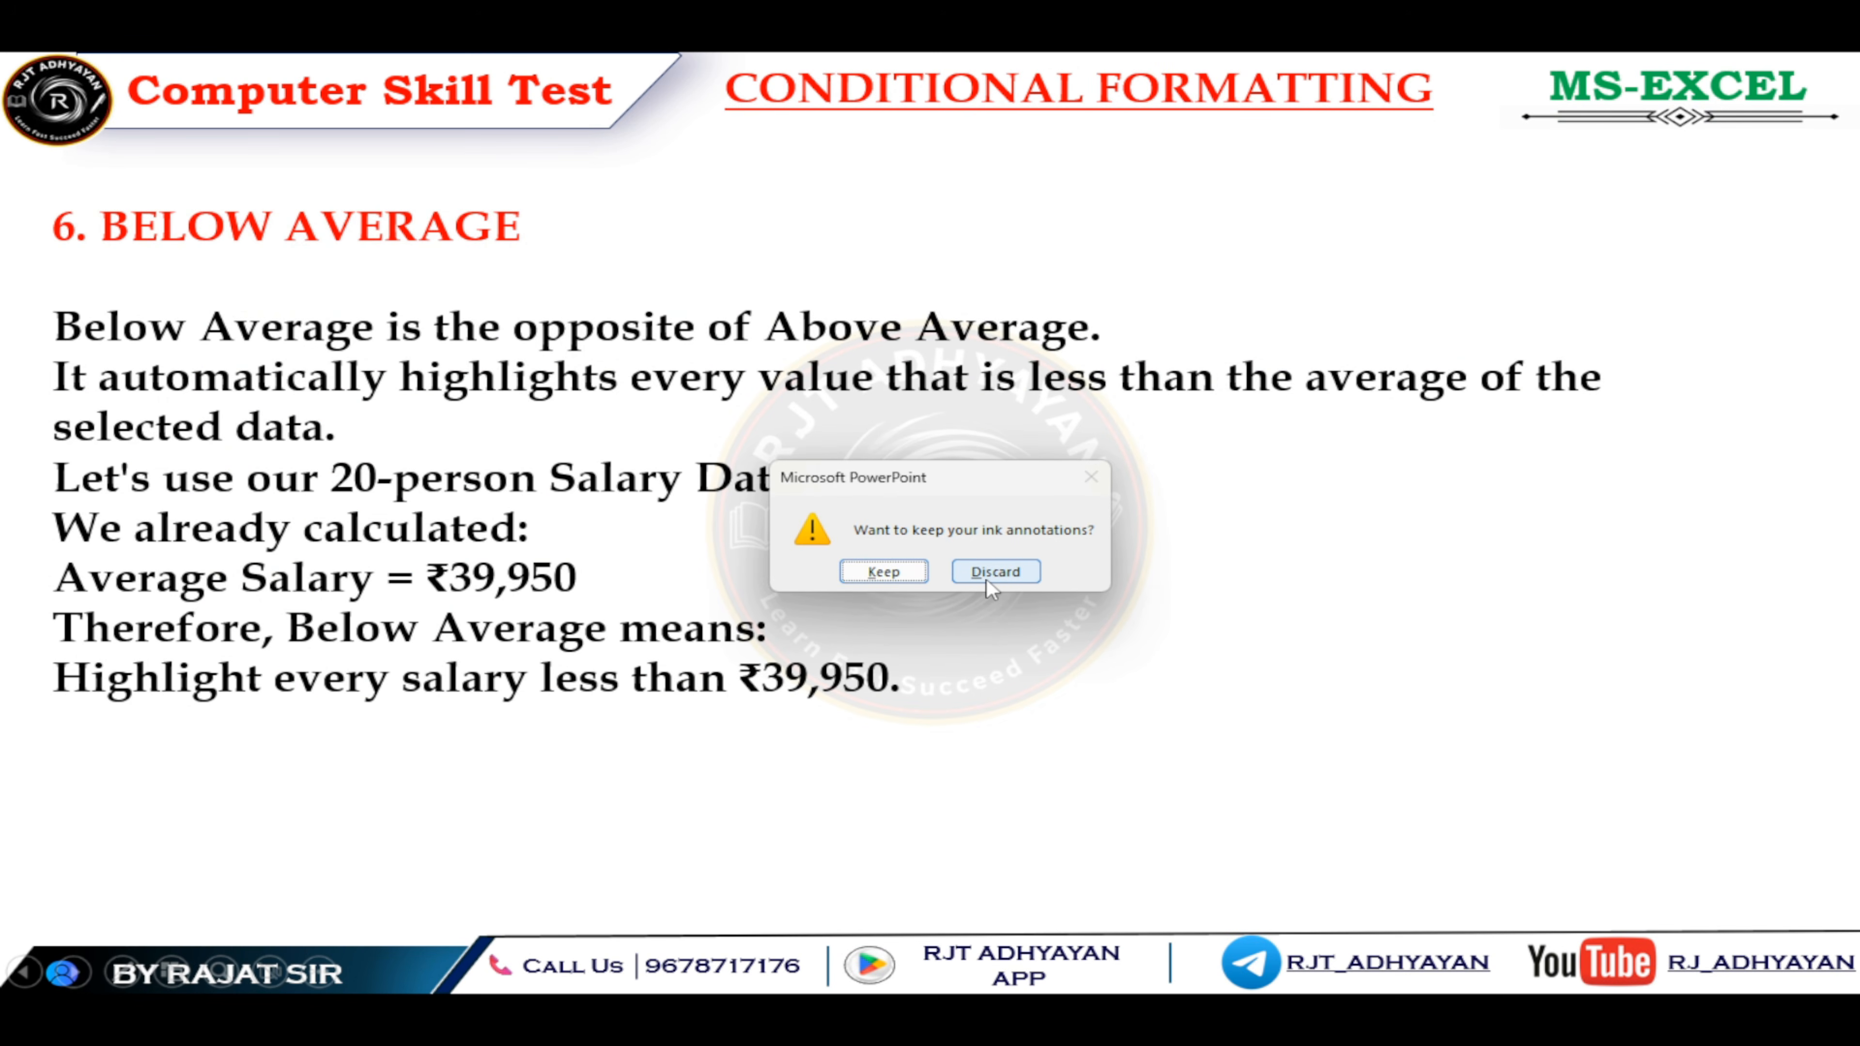